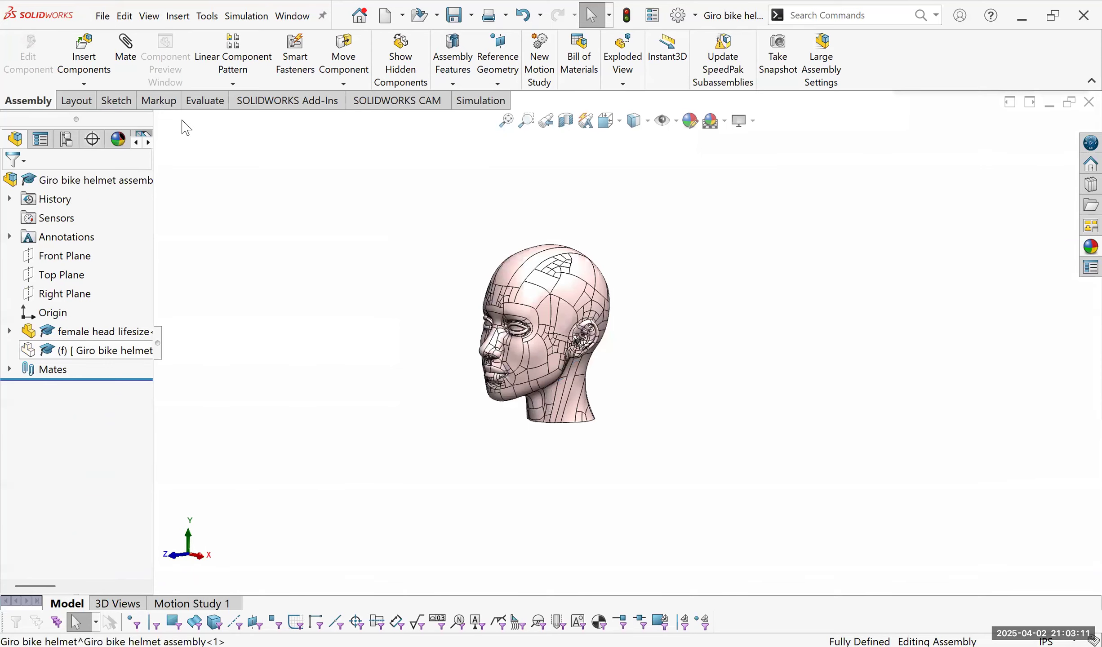
Show the hidden helmet component in the assembly and turn on the display of its helmet reference pictures.
{"action": "left_click", "coordinate": [204, 118]}
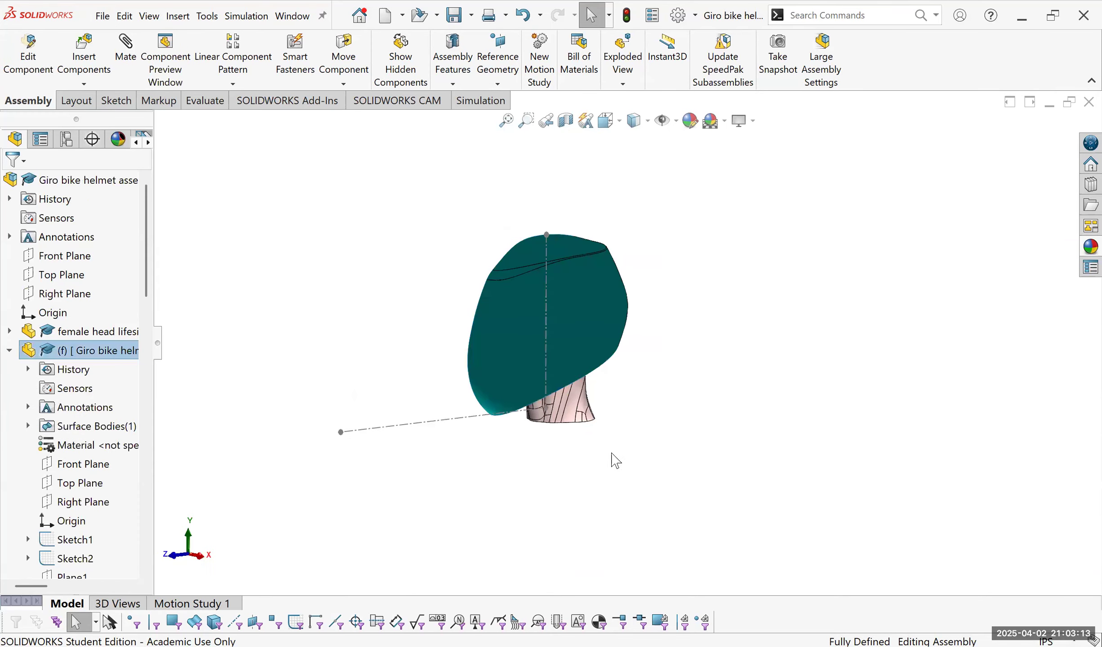
{"action": "middle_click_drag", "start_coordinate": [394, 318], "coordinate": [659, 123]}
{"action": "key", "text": "Escape"}
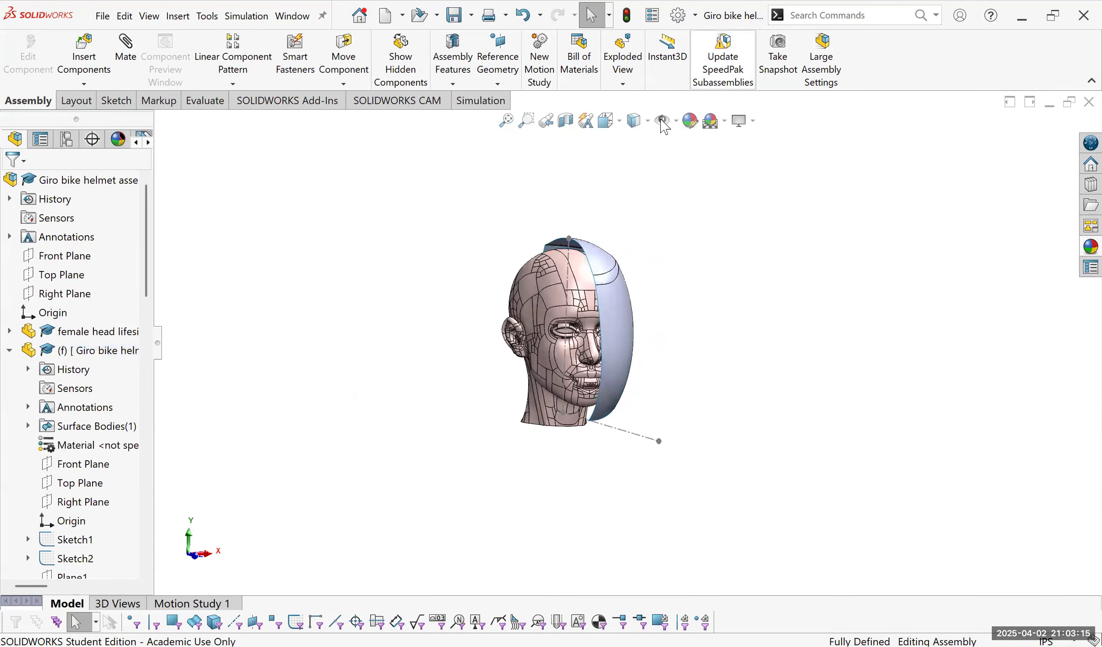
{"action": "left_click", "coordinate": [664, 120]}
{"action": "mouse_move", "coordinate": [625, 324]}
{"action": "middle_mouse_down"}
{"action": "mouse_move", "coordinate": [737, 332]}
{"action": "mouse_move", "coordinate": [706, 333]}
{"action": "middle_mouse_up"}
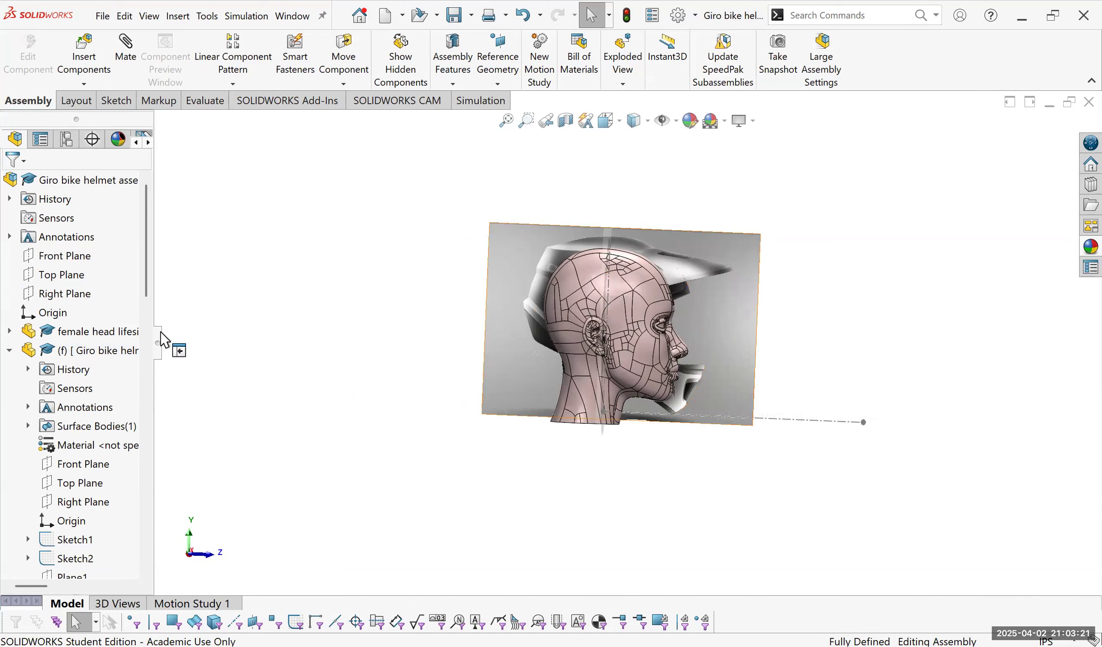
{"action": "scroll", "coordinate": [647, 283], "scroll_direction": "up", "scroll_amount": 5}
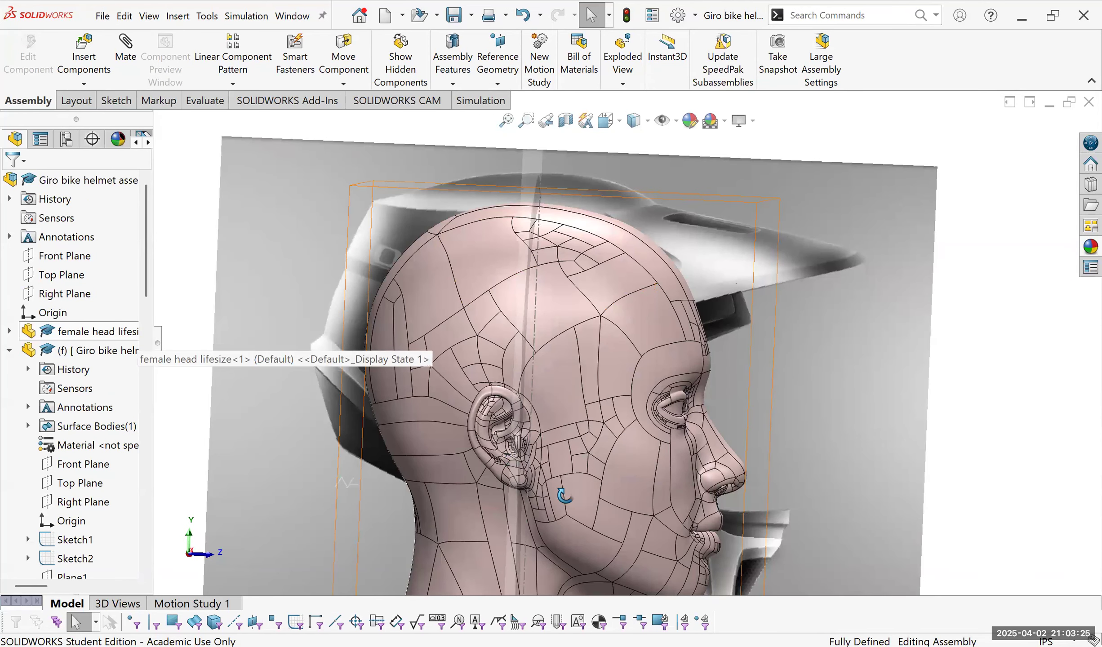
Hide the female head component in the assembly.
{"action": "right_click", "coordinate": [564, 494]}
{"action": "middle_click_drag", "start_coordinate": [585, 471], "coordinate": [528, 265]}
{"action": "middle_click_drag", "start_coordinate": [692, 375], "coordinate": [450, 297]}
{"action": "middle_click_drag", "start_coordinate": [432, 471], "coordinate": [435, 428]}
{"action": "middle_click_drag", "start_coordinate": [604, 401], "coordinate": [403, 414]}
{"action": "middle_click_drag", "start_coordinate": [587, 426], "coordinate": [573, 359]}
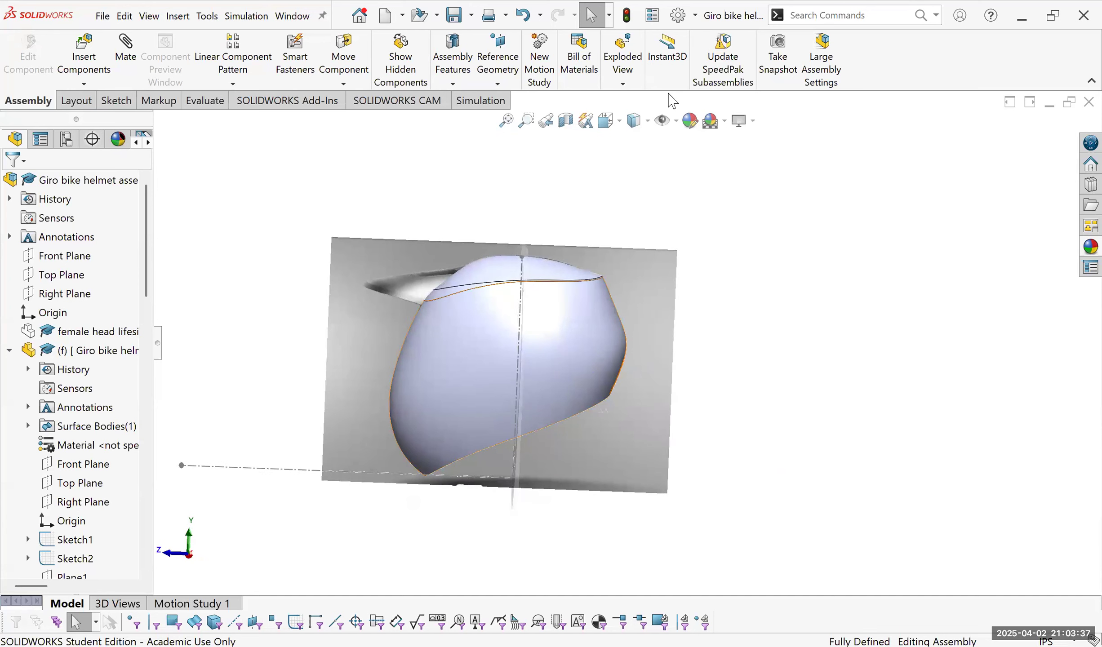
Hide the helmet surface component and view the side reference picture straight on, fitted to the window.
{"action": "right_click", "coordinate": [567, 353]}
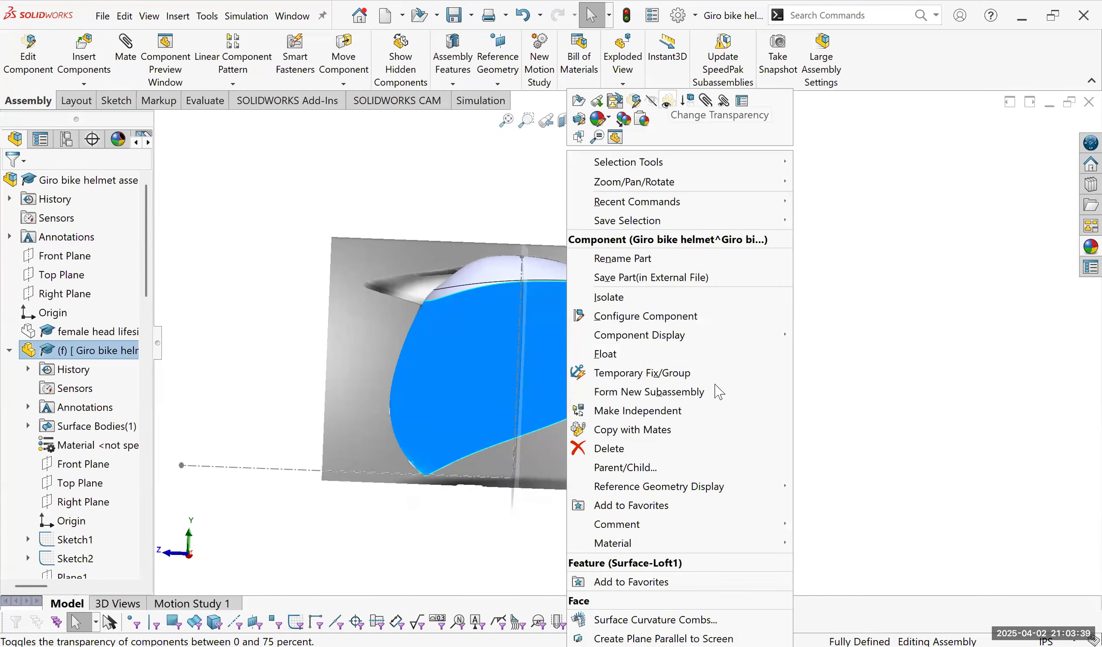
{"action": "left_click", "coordinate": [698, 384]}
{"action": "middle_click_drag", "start_coordinate": [528, 368], "coordinate": [531, 371]}
{"action": "scroll", "coordinate": [531, 371], "scroll_direction": "up", "scroll_amount": 2}
{"action": "key", "text": "ctrl+4"}
{"action": "key", "text": "f"}
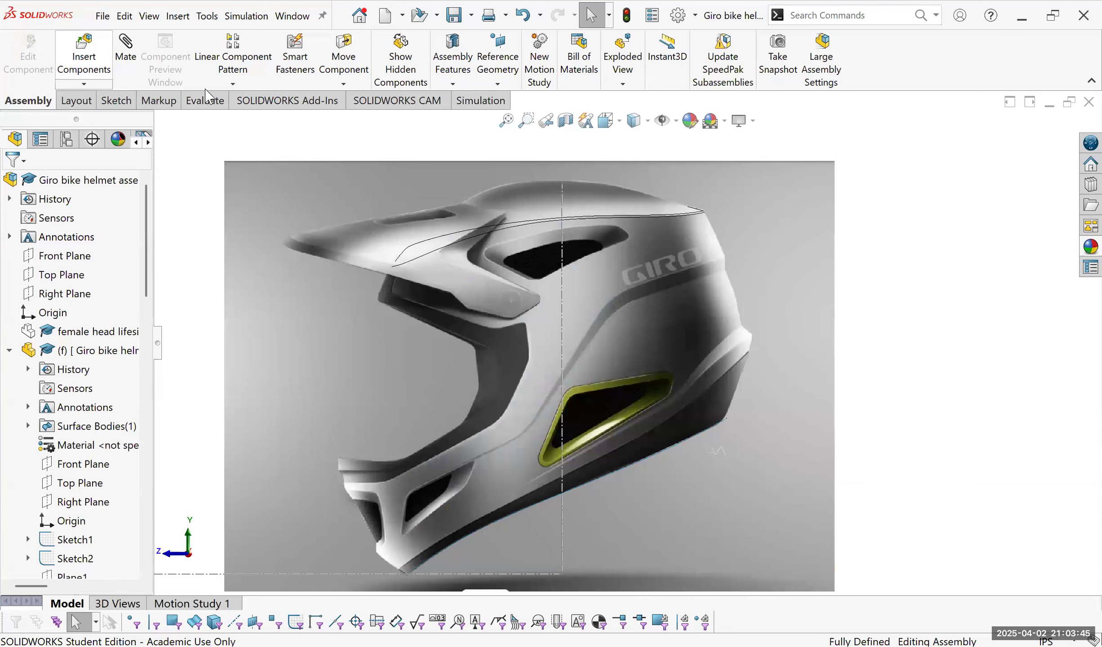
Mark up the helmet picture with orange freehand lines along the side panel's upper and lower edges, joined by curved cross-strokes.
{"action": "left_click", "coordinate": [162, 100]}
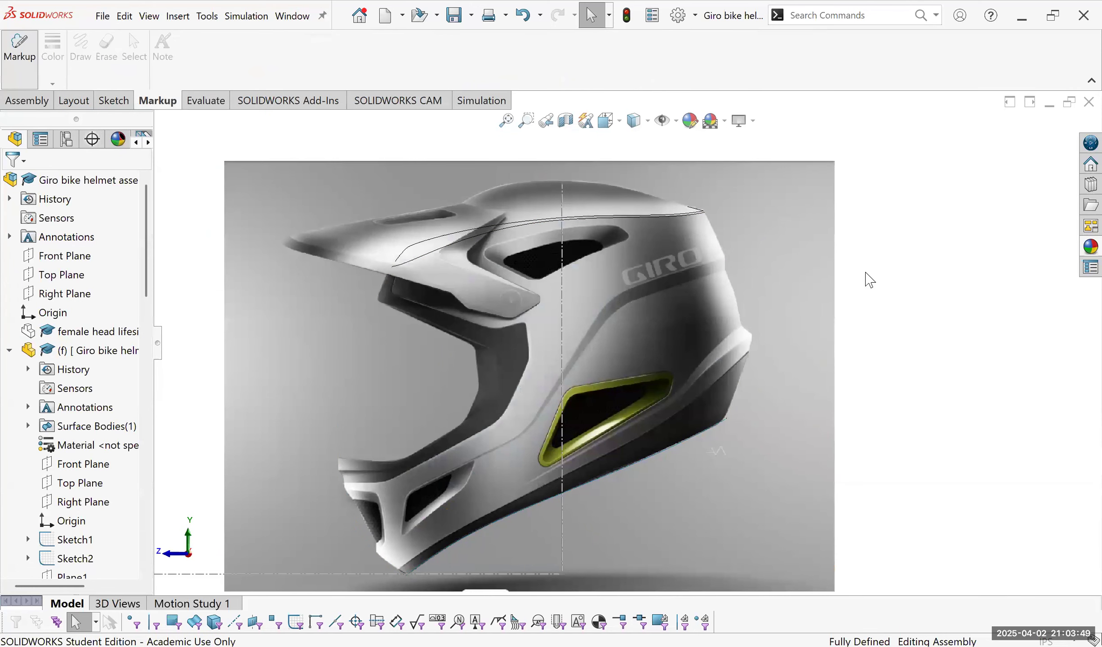
{"action": "left_click_drag", "start_coordinate": [618, 299], "coordinate": [571, 365]}
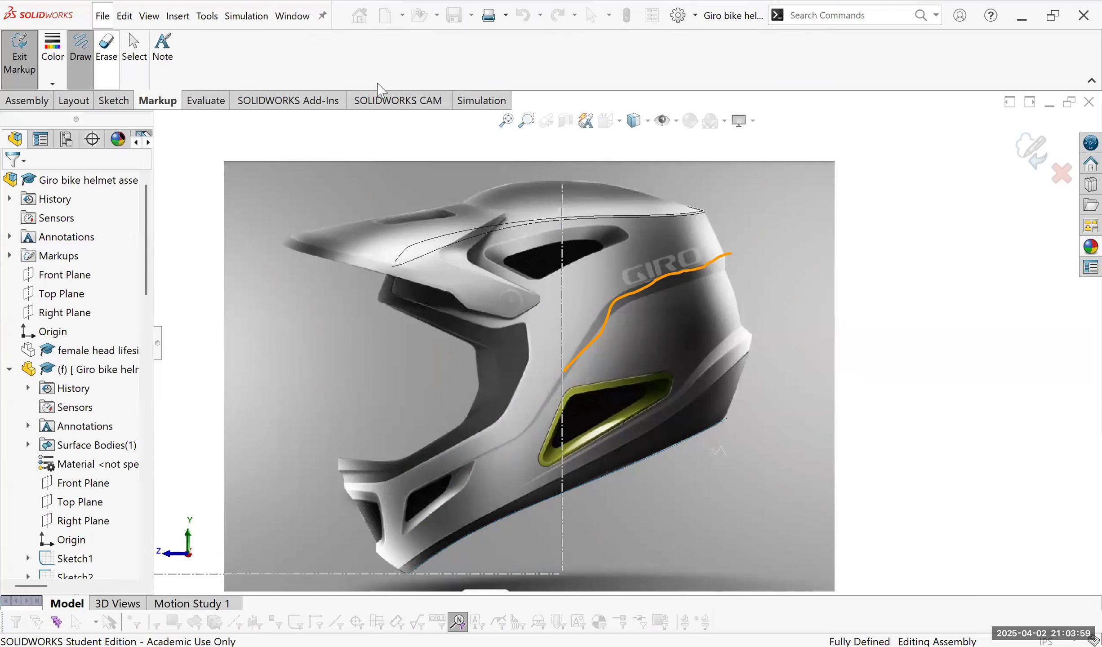
{"action": "left_click", "coordinate": [107, 49]}
{"action": "left_click", "coordinate": [80, 63]}
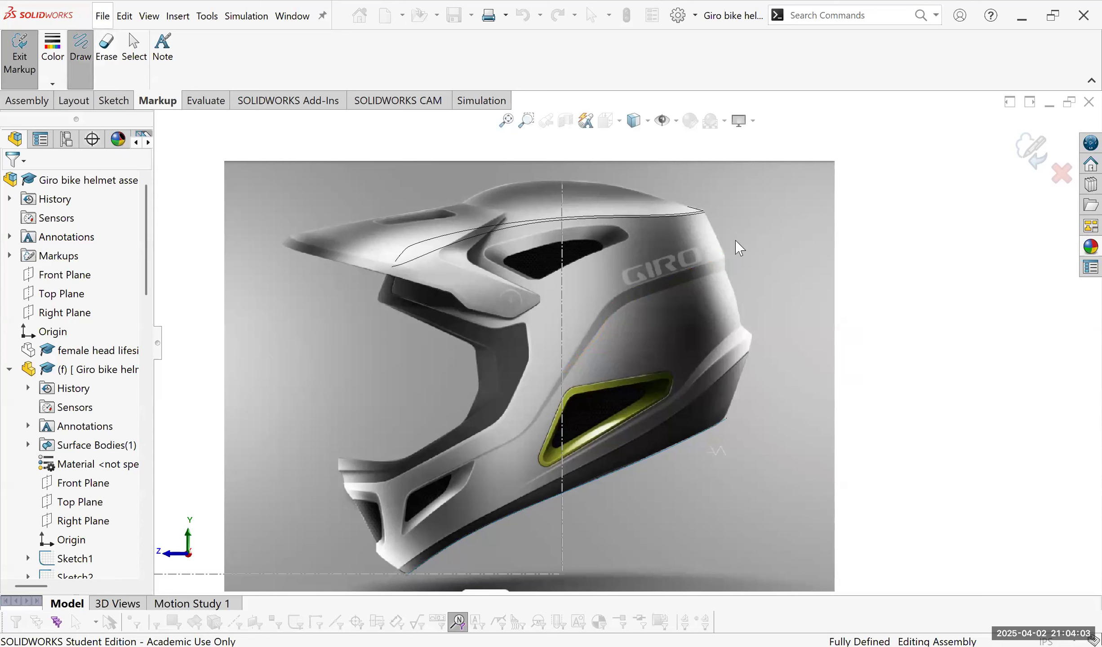
{"action": "mouse_move", "coordinate": [551, 373]}
{"action": "left_mouse_down"}
{"action": "mouse_move", "coordinate": [510, 427]}
{"action": "mouse_move", "coordinate": [445, 458]}
{"action": "left_mouse_up"}
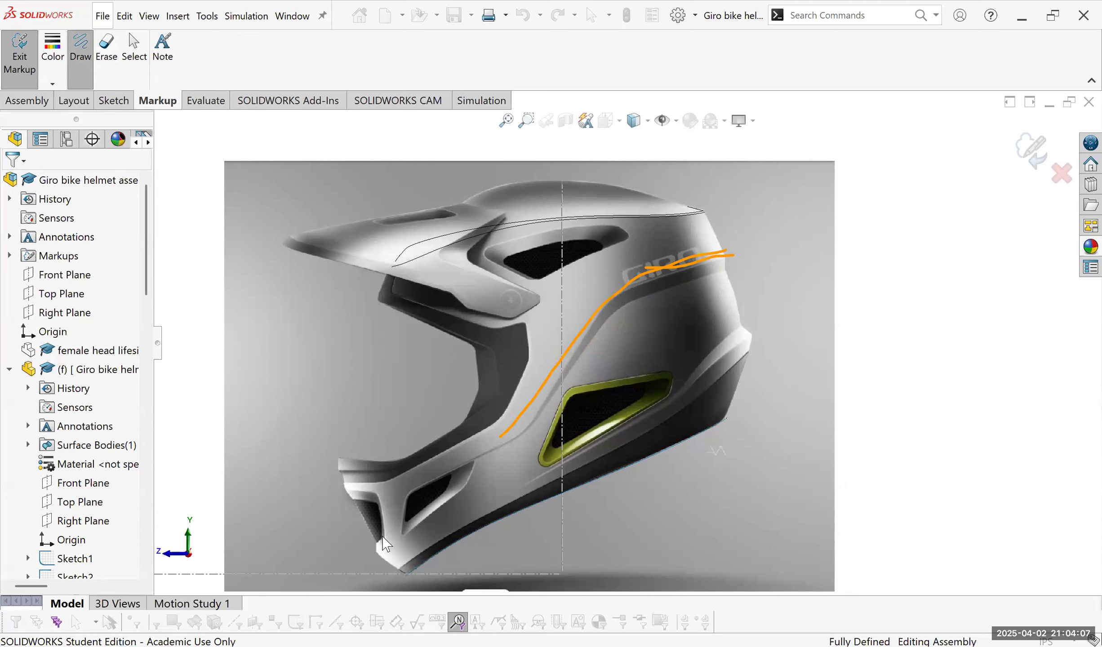
{"action": "left_click_drag", "start_coordinate": [509, 493], "coordinate": [628, 427]}
{"action": "left_click_drag", "start_coordinate": [754, 333], "coordinate": [759, 330]}
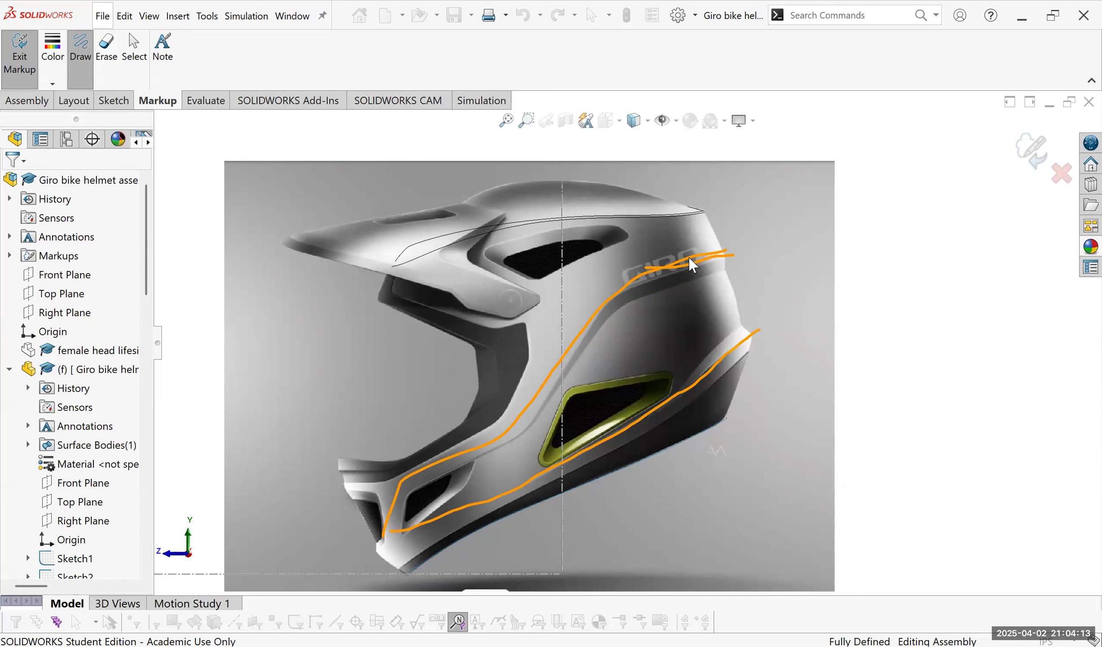
{"action": "left_click_drag", "start_coordinate": [600, 414], "coordinate": [559, 451]}
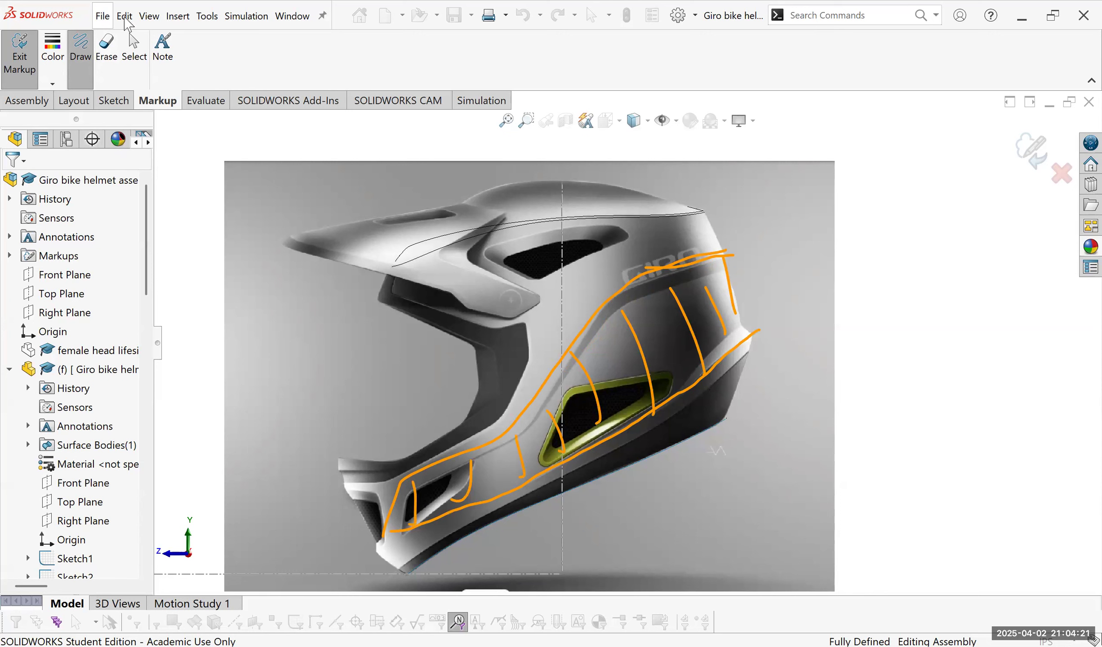
Add short red markup strokes at the rear ends of the two traced edges and discard the markup.
{"action": "left_click", "coordinate": [52, 47]}
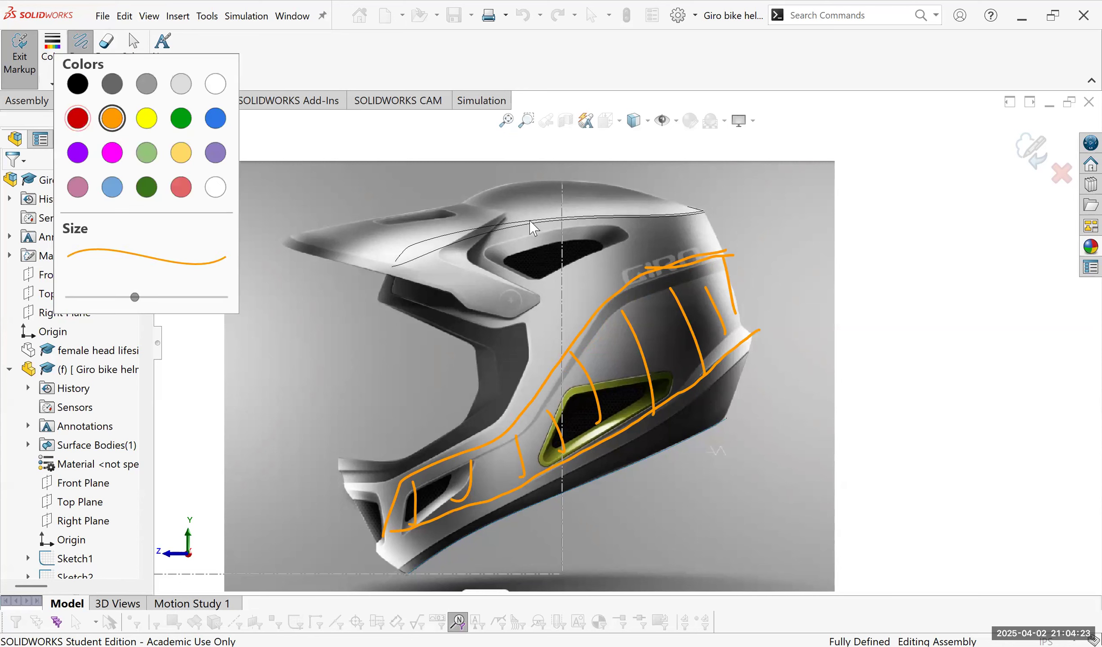
{"action": "left_click_drag", "start_coordinate": [727, 254], "coordinate": [720, 281]}
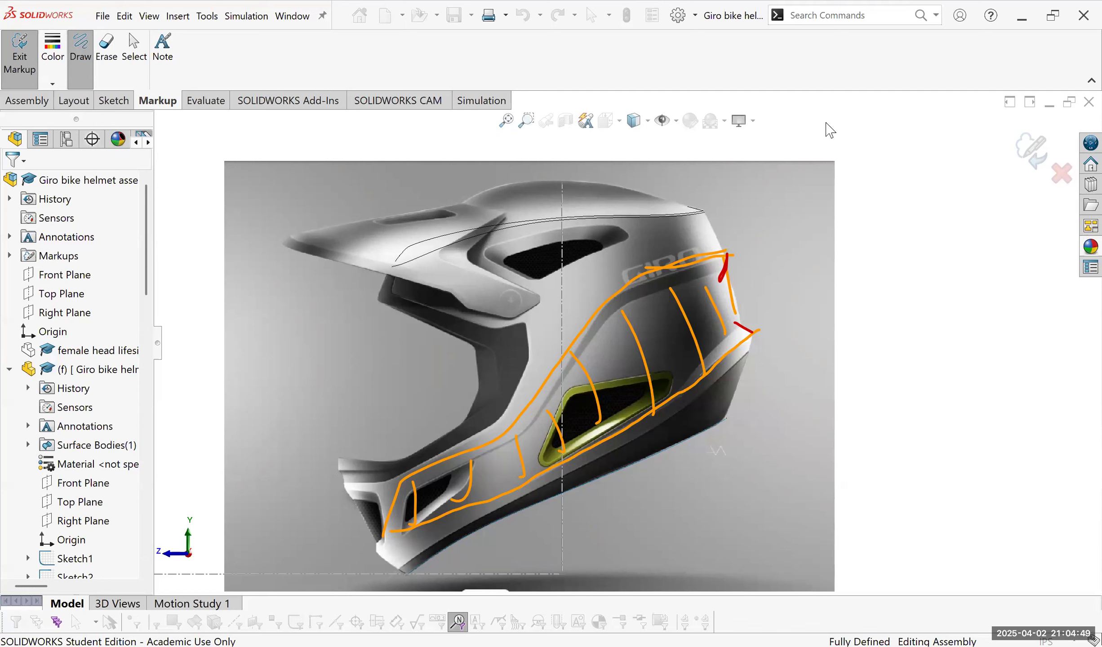
{"action": "left_click", "coordinate": [1059, 178]}
{"action": "left_click", "coordinate": [564, 343]}
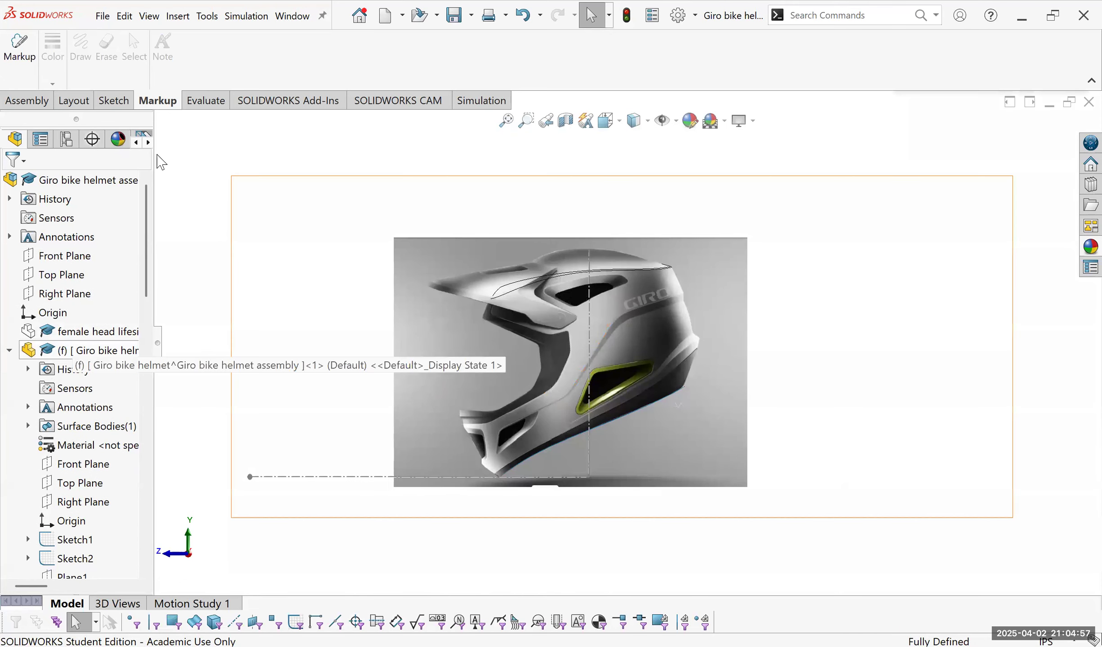
Show the helmet component and the female head component again.
{"action": "right_click", "coordinate": [183, 131]}
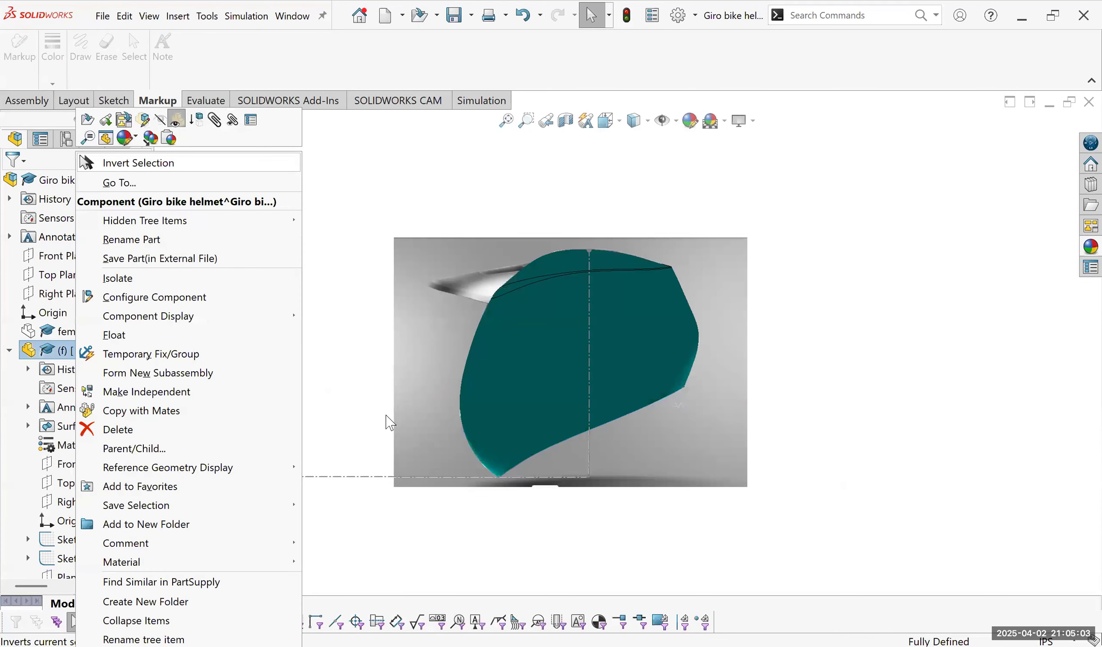
{"action": "middle_click_drag", "start_coordinate": [650, 273], "coordinate": [433, 347]}
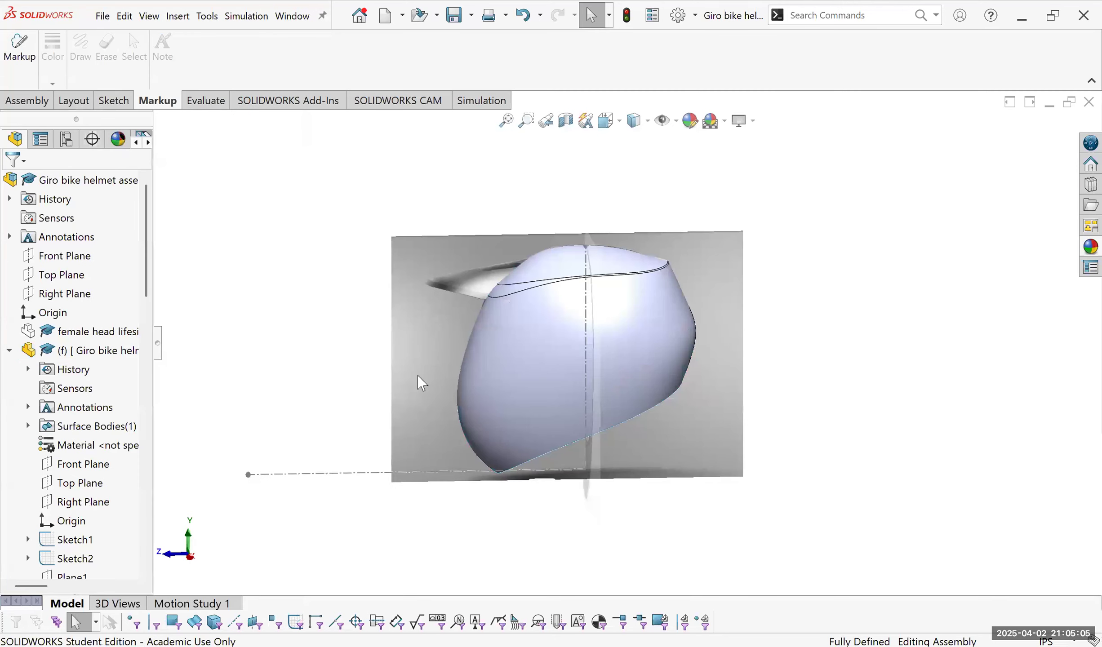
{"action": "right_click", "coordinate": [101, 334]}
{"action": "left_click", "coordinate": [137, 145]}
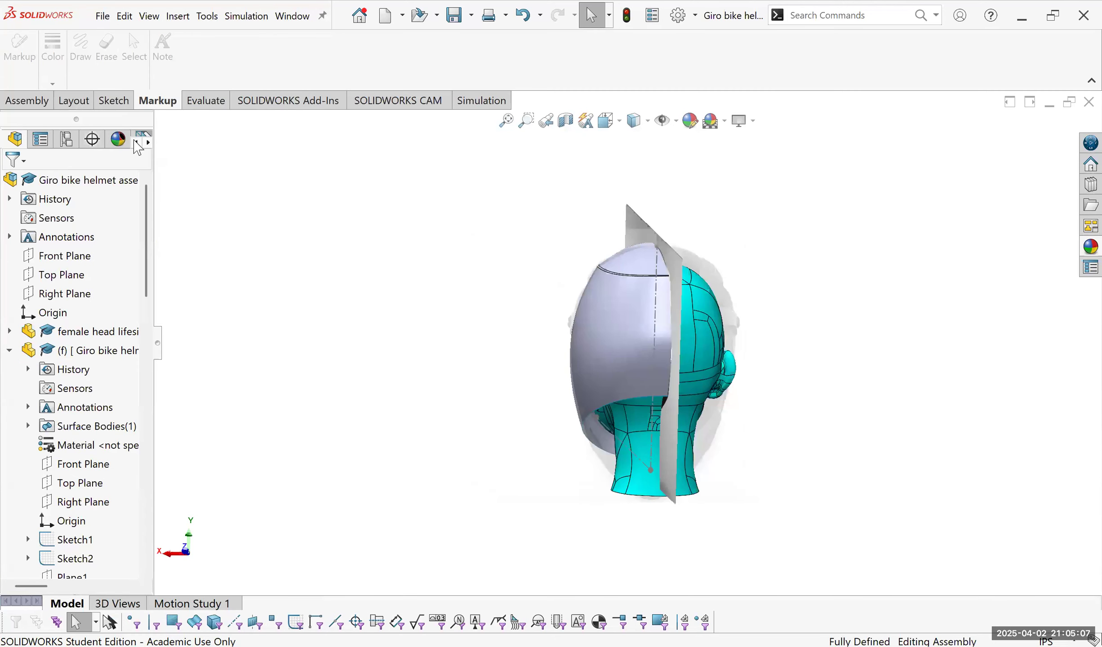
Open the helmet part from the assembly in its own window.
{"action": "right_click", "coordinate": [111, 121]}
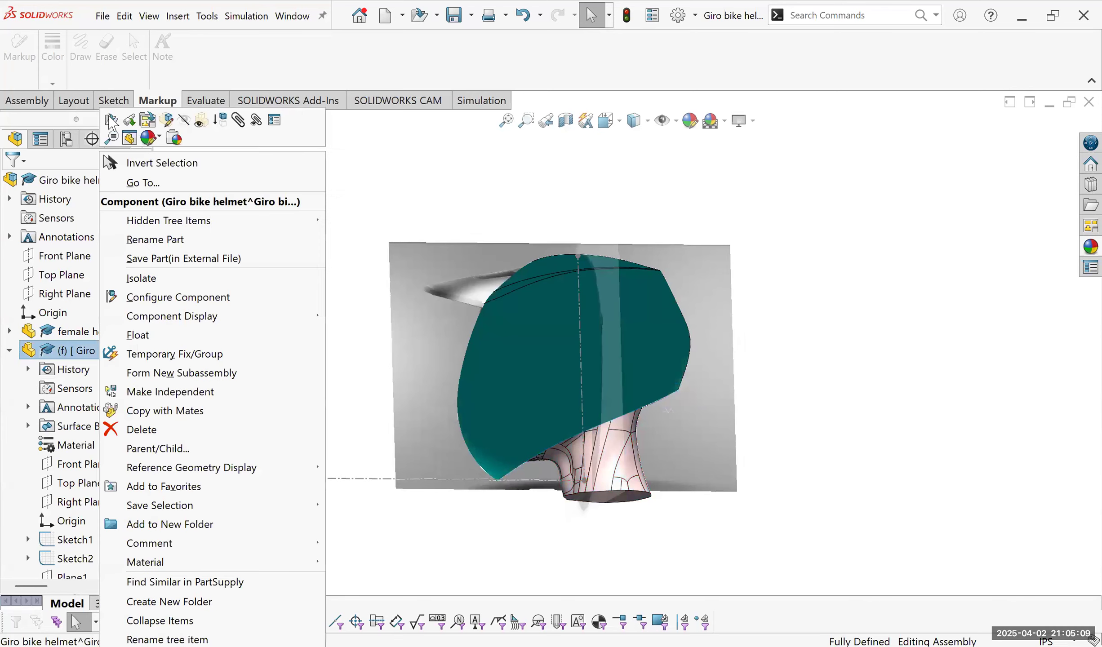
{"action": "left_click", "coordinate": [111, 120]}
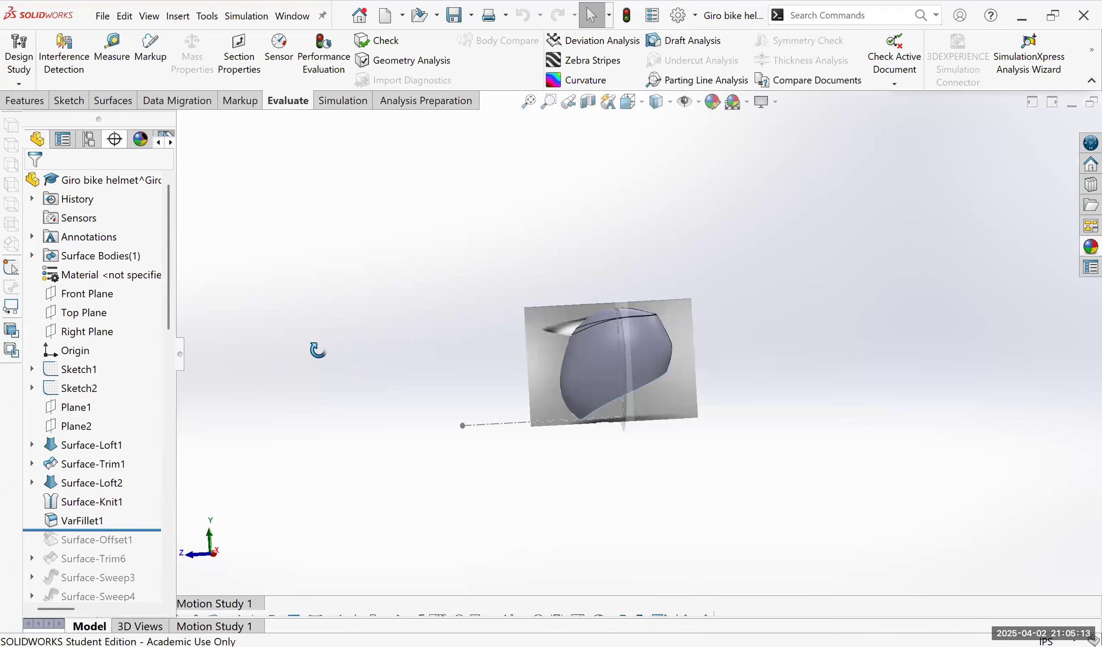
{"action": "middle_click_drag", "start_coordinate": [300, 284], "coordinate": [331, 262]}
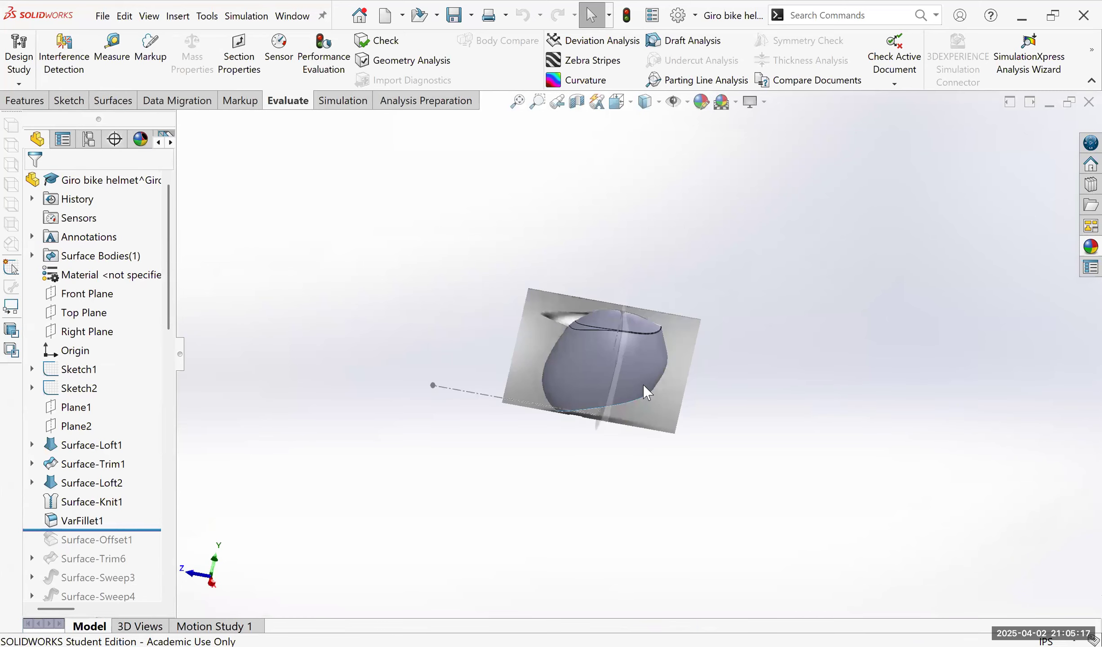
{"action": "scroll", "coordinate": [561, 362], "scroll_direction": "down", "scroll_amount": 3}
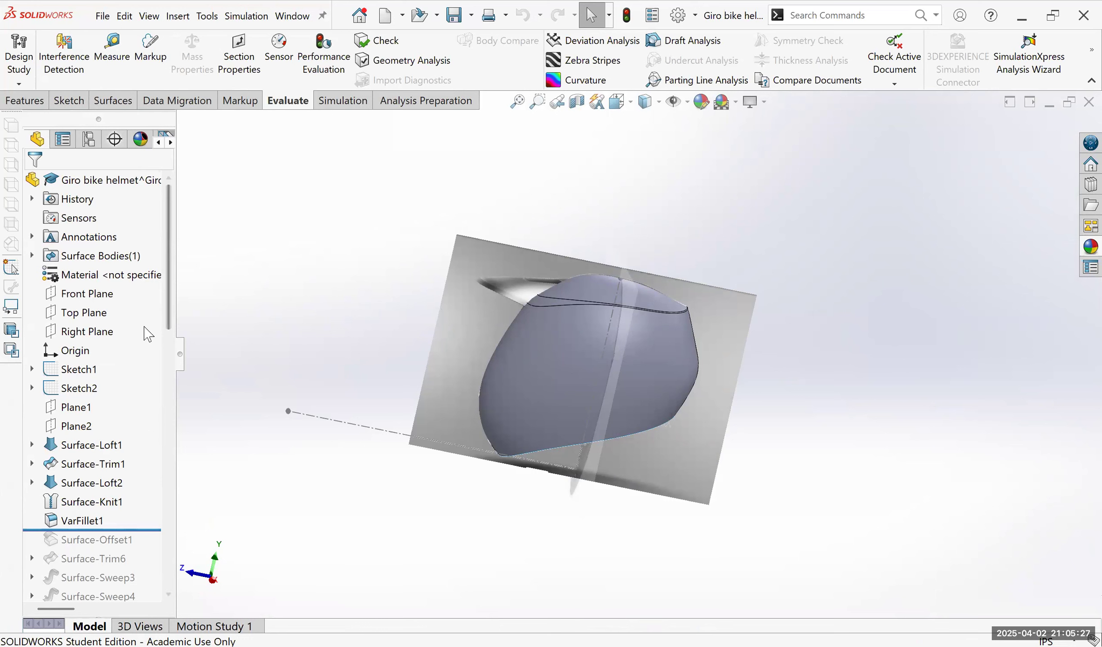
Roll the feature history forward through Boundary-Surface8 and return it to just after VarFillet1.
{"action": "scroll", "coordinate": [149, 382], "scroll_direction": "down", "scroll_amount": 4}
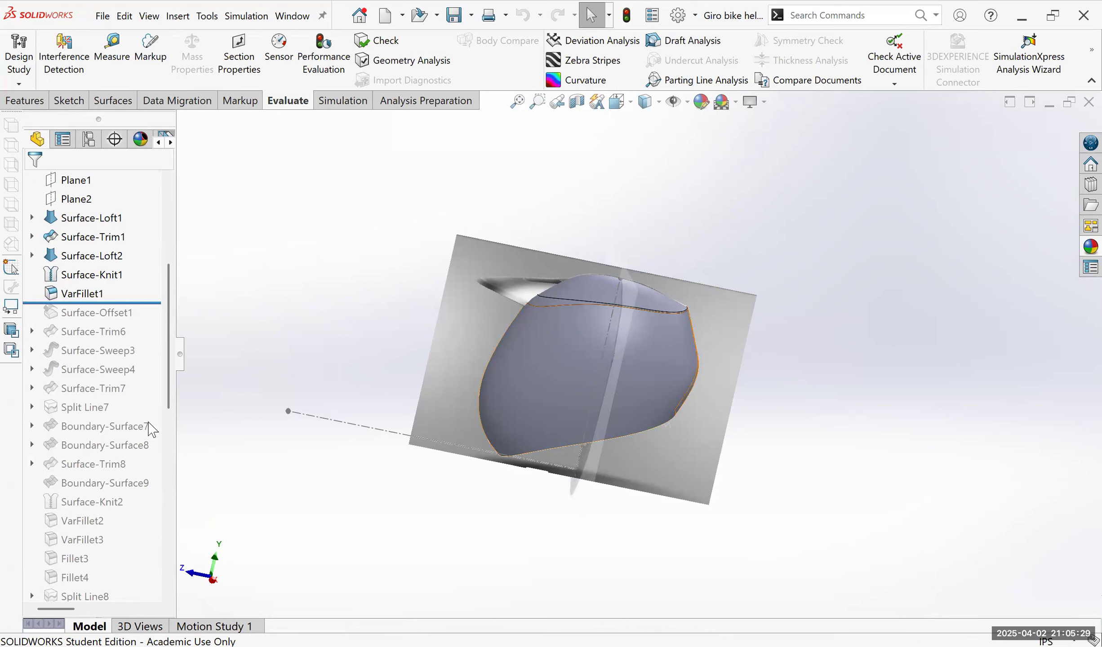
{"action": "middle_click_drag", "start_coordinate": [490, 472], "coordinate": [502, 445]}
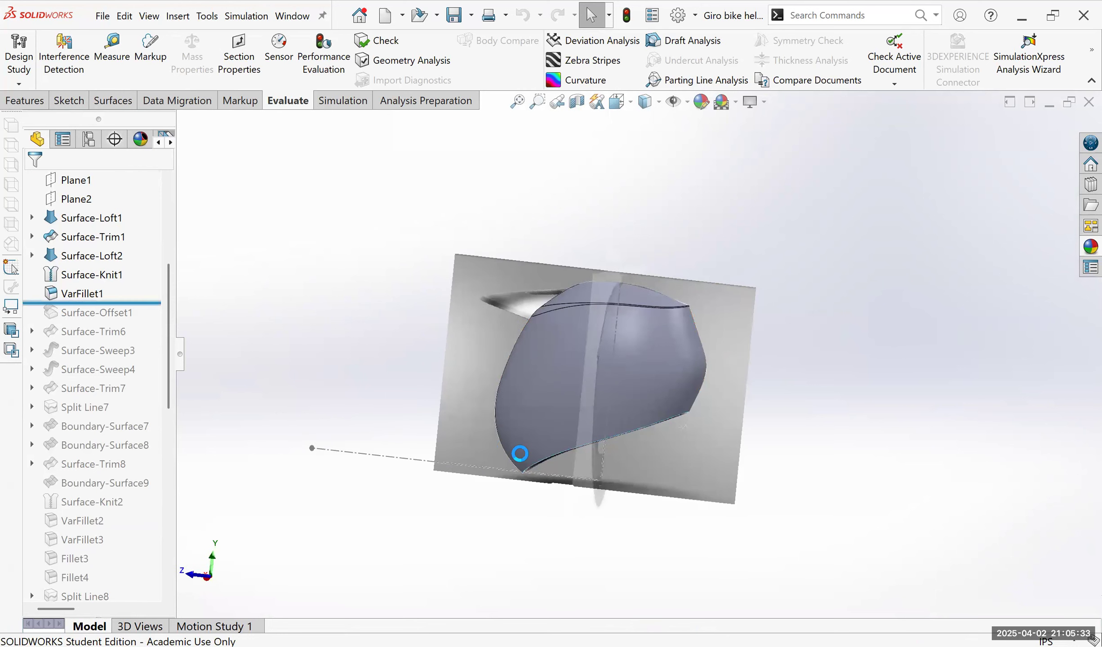
{"action": "left_click_drag", "start_coordinate": [120, 304], "coordinate": [92, 511]}
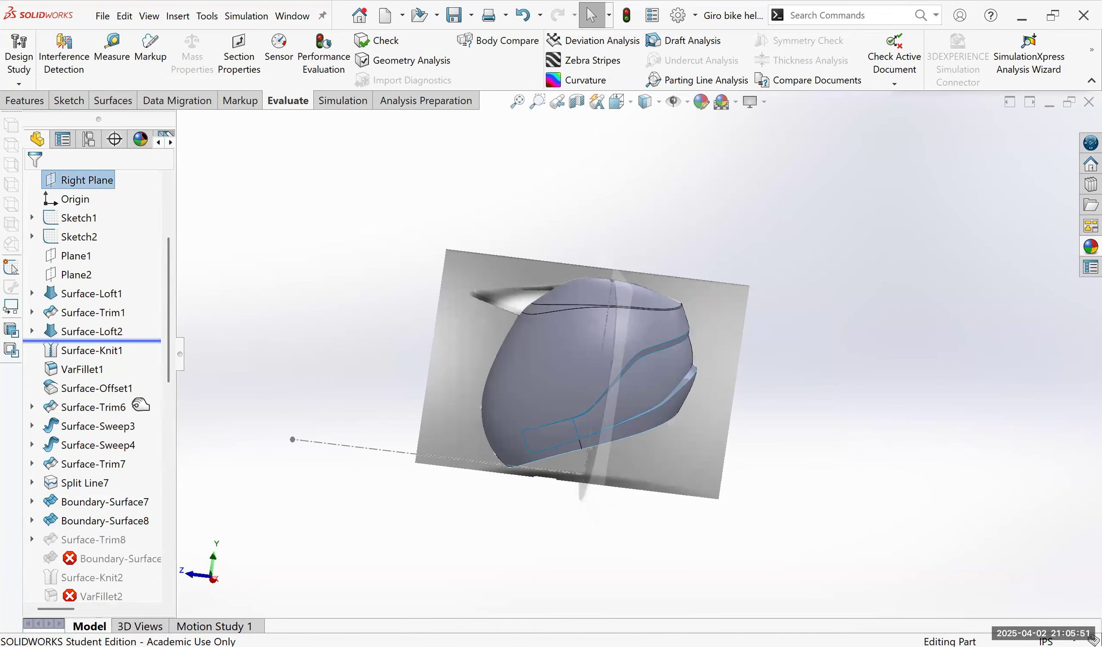
{"action": "left_click_drag", "start_coordinate": [141, 404], "coordinate": [141, 382]}
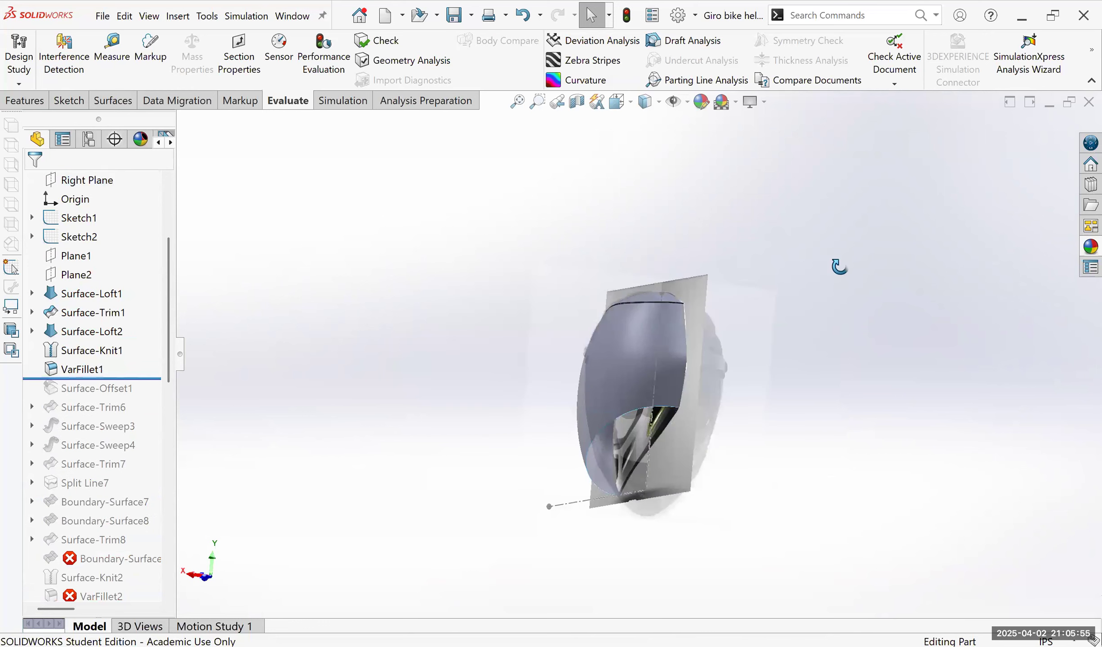
Examine the rolled-back helmet shell against the reference picture from the outer and inner sides.
{"action": "middle_click_drag", "start_coordinate": [750, 255], "coordinate": [627, 284]}
{"action": "middle_click_drag", "start_coordinate": [764, 321], "coordinate": [786, 337]}
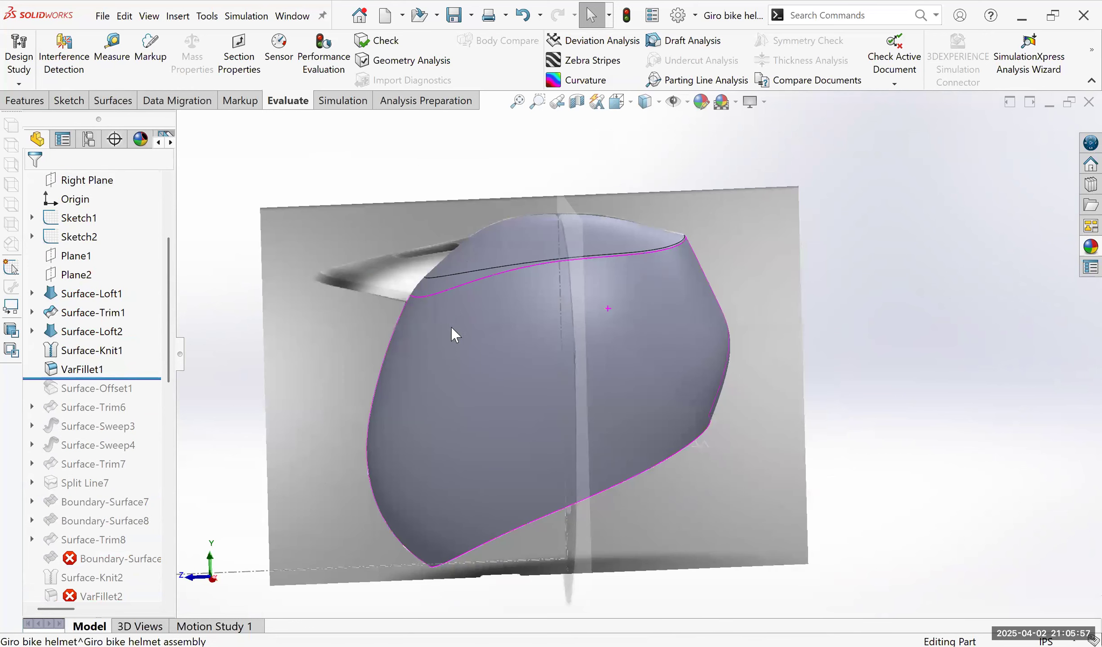
{"action": "middle_click_drag", "start_coordinate": [592, 374], "coordinate": [431, 365]}
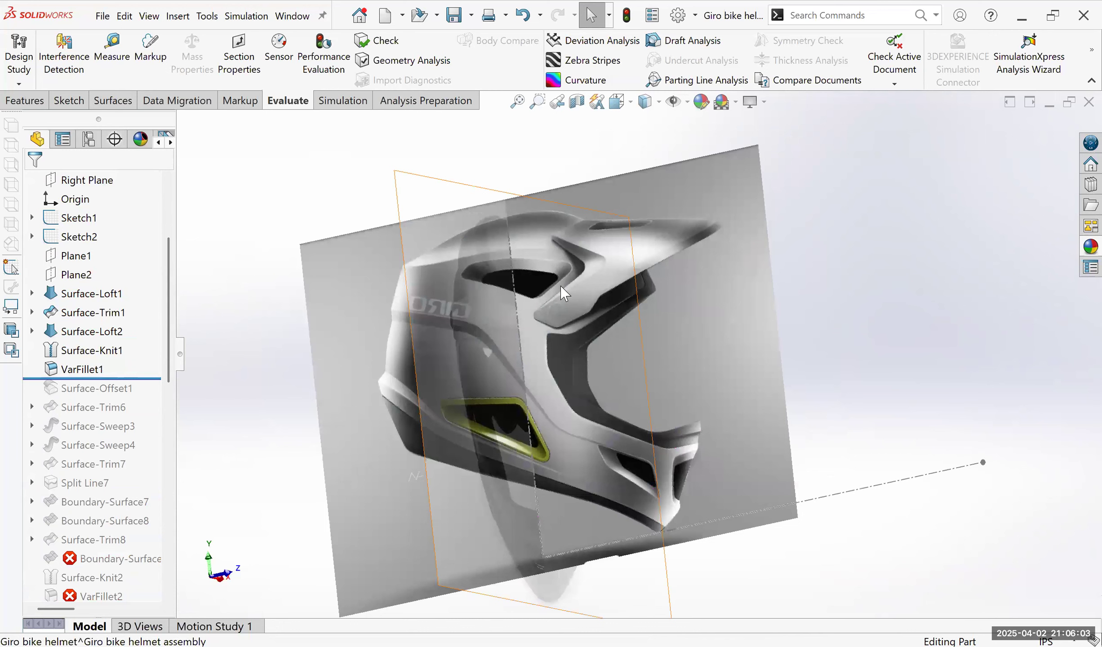
{"action": "middle_click_drag", "start_coordinate": [514, 310], "coordinate": [593, 294]}
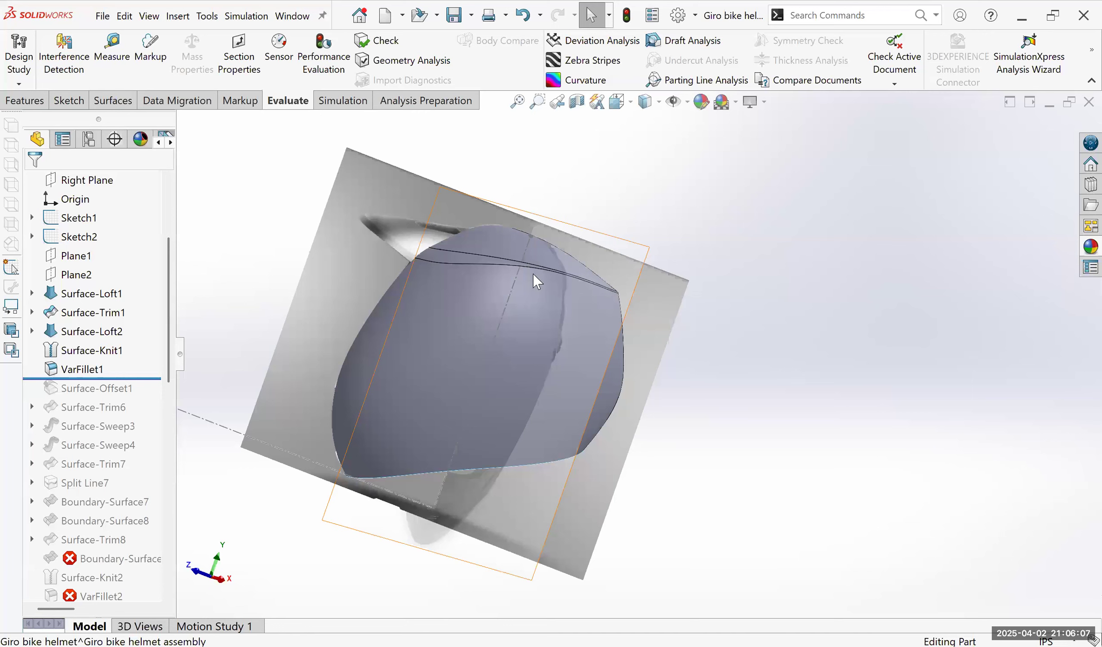
{"action": "key", "text": "ctrl+shift+z"}
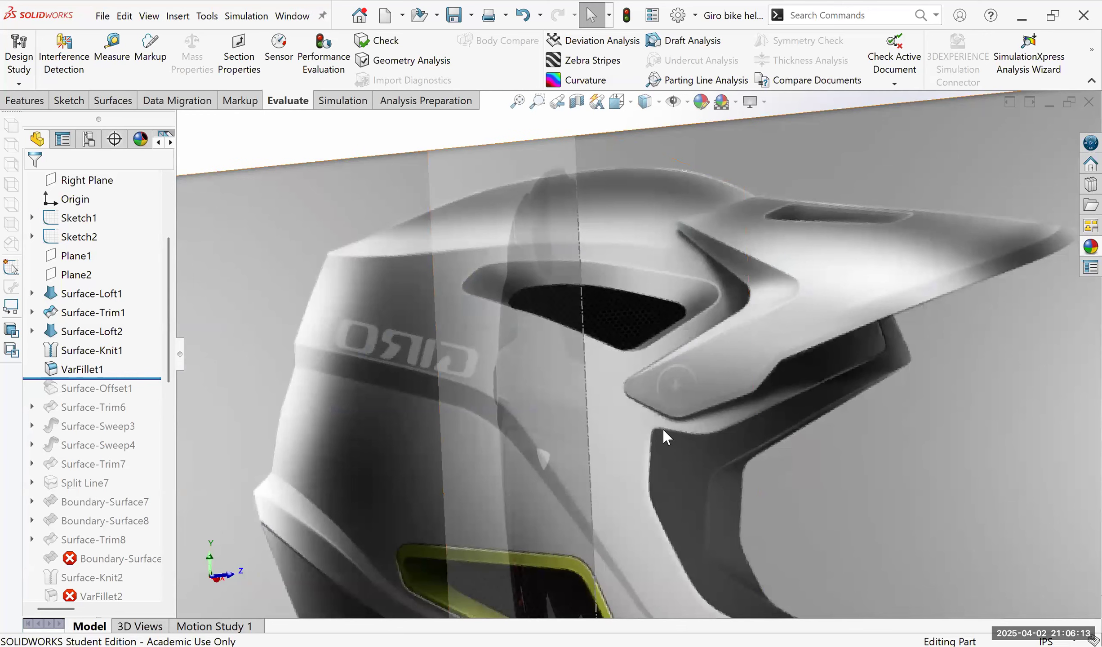
{"action": "key", "text": "ctrl+shift+z"}
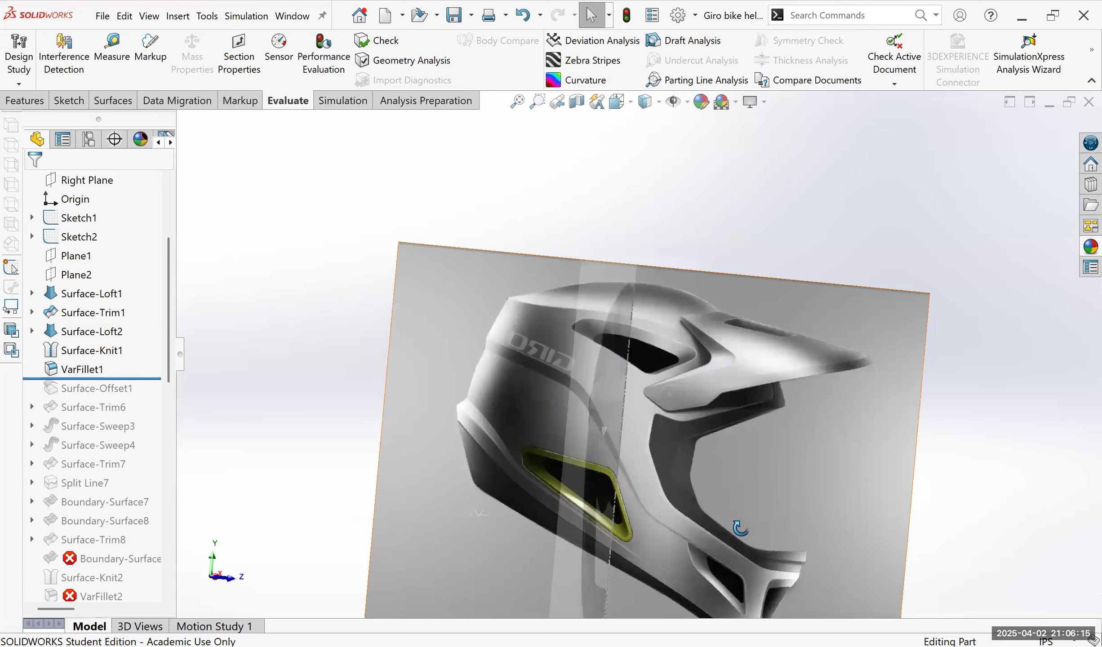
{"action": "key", "text": "ctrl+shift+z"}
{"action": "key", "text": "ctrl+shift+z"}
Switch back to the assembly window and edit the helmet part in the assembly's context.
{"action": "left_click", "coordinate": [1051, 106]}
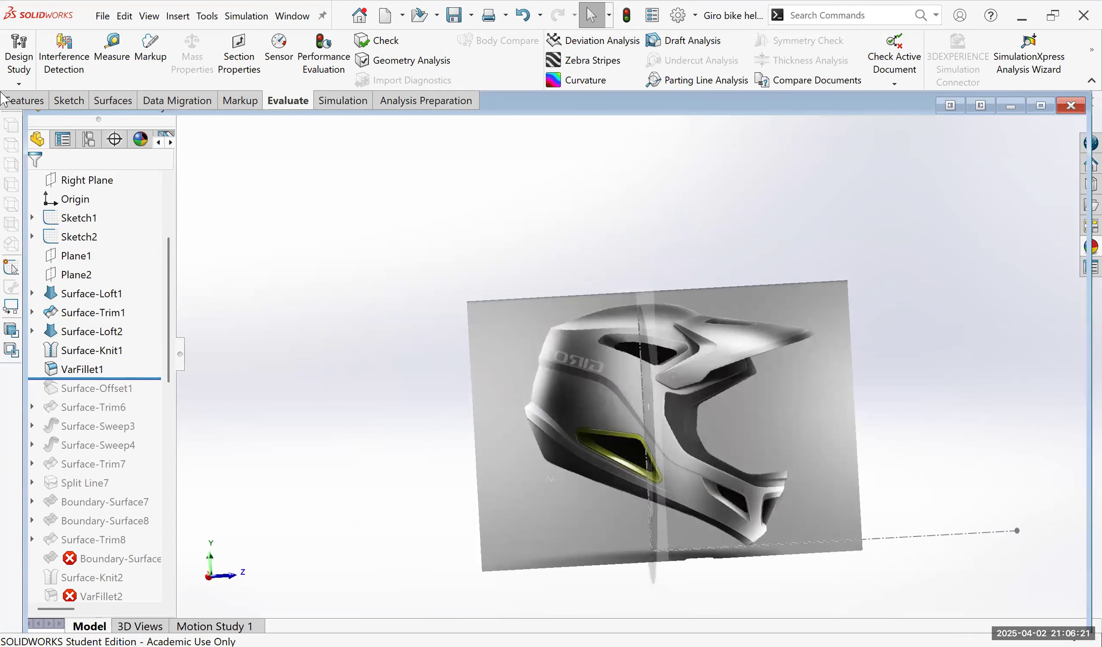
{"action": "key", "text": "ctrl+Tab"}
{"action": "left_click", "coordinate": [20, 100]}
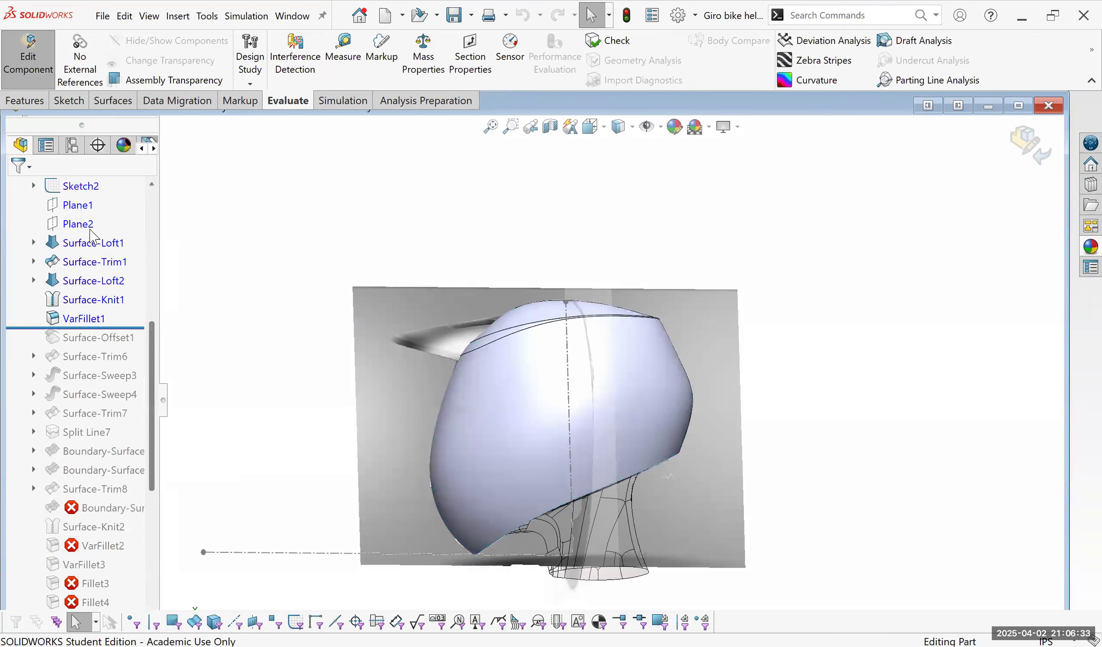
{"action": "scroll", "coordinate": [86, 211], "scroll_direction": "up", "scroll_amount": 3}
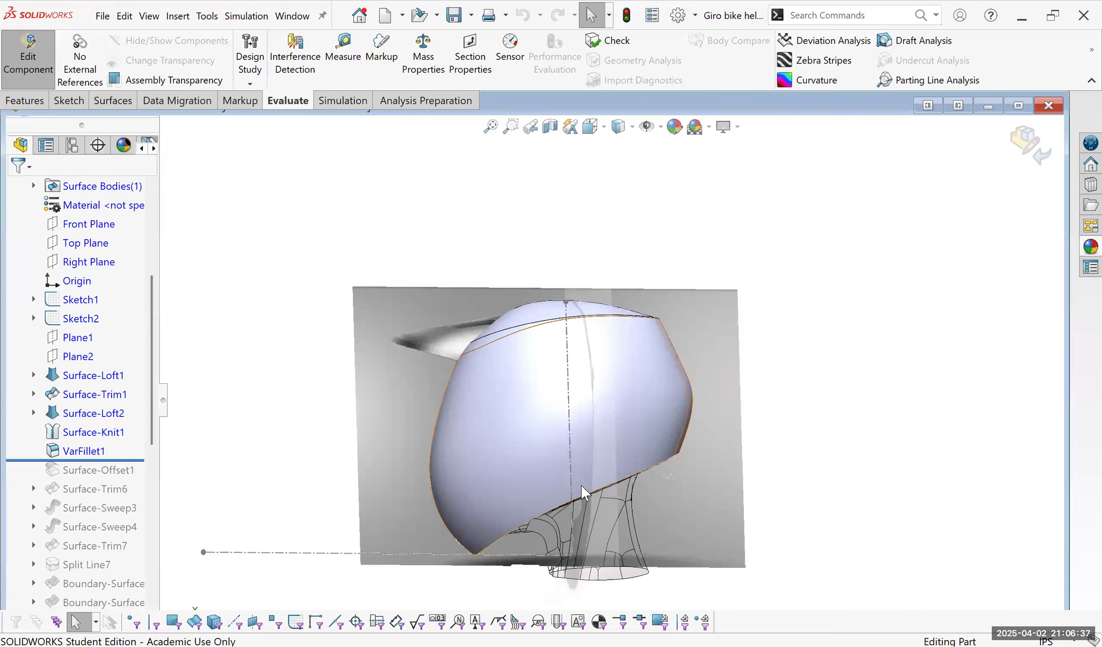
Start an Offset Surface from the helmet shell's large side face and set the offset distance to 0.25 in.
{"action": "middle_click_drag", "start_coordinate": [651, 505], "coordinate": [617, 460]}
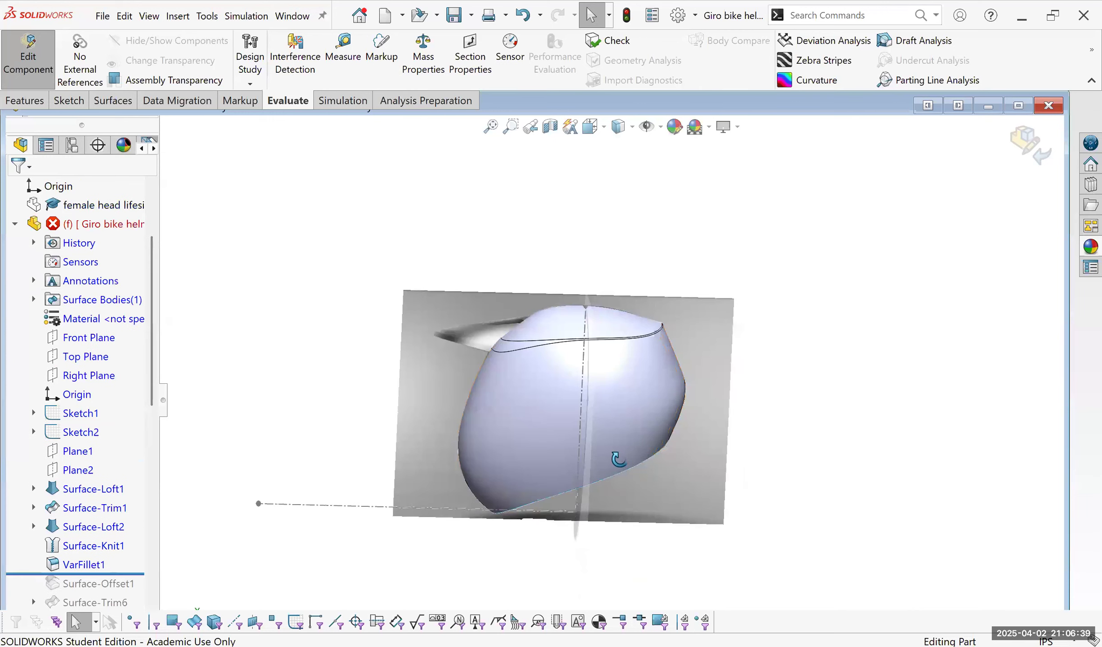
{"action": "mouse_move", "coordinate": [539, 430]}
{"action": "middle_mouse_down"}
{"action": "mouse_move", "coordinate": [558, 423]}
{"action": "mouse_move", "coordinate": [535, 419]}
{"action": "middle_mouse_up"}
{"action": "scroll", "coordinate": [534, 419], "scroll_direction": "down", "scroll_amount": 3}
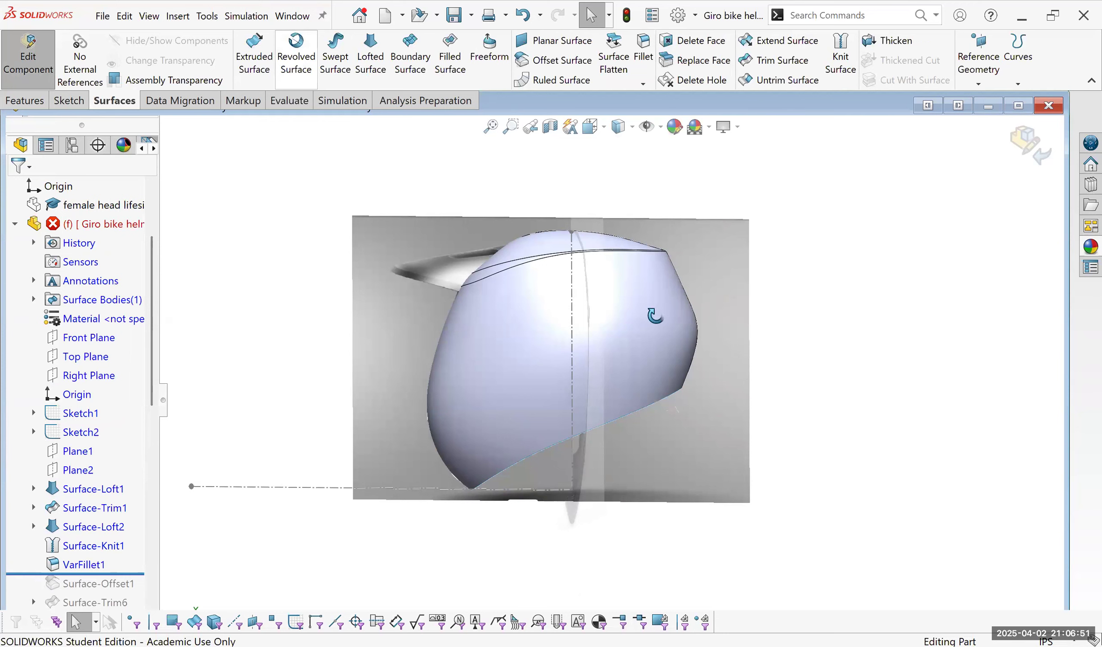
{"action": "left_click", "coordinate": [635, 376]}
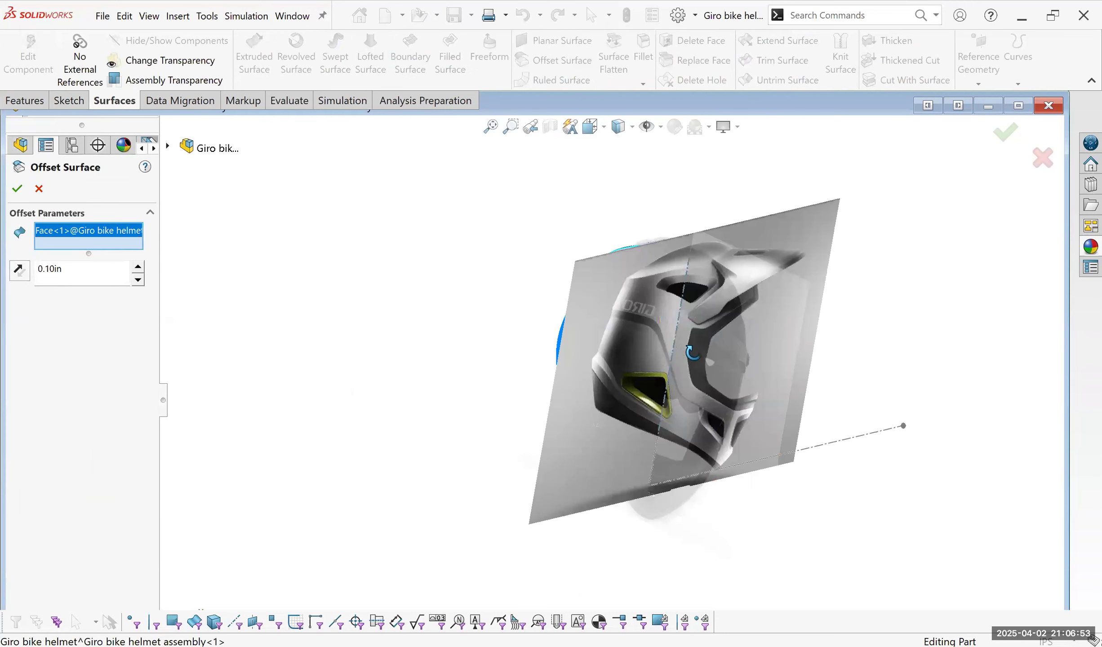
{"action": "middle_click_drag", "start_coordinate": [559, 432], "coordinate": [473, 222]}
{"action": "middle_click_drag", "start_coordinate": [418, 423], "coordinate": [513, 273]}
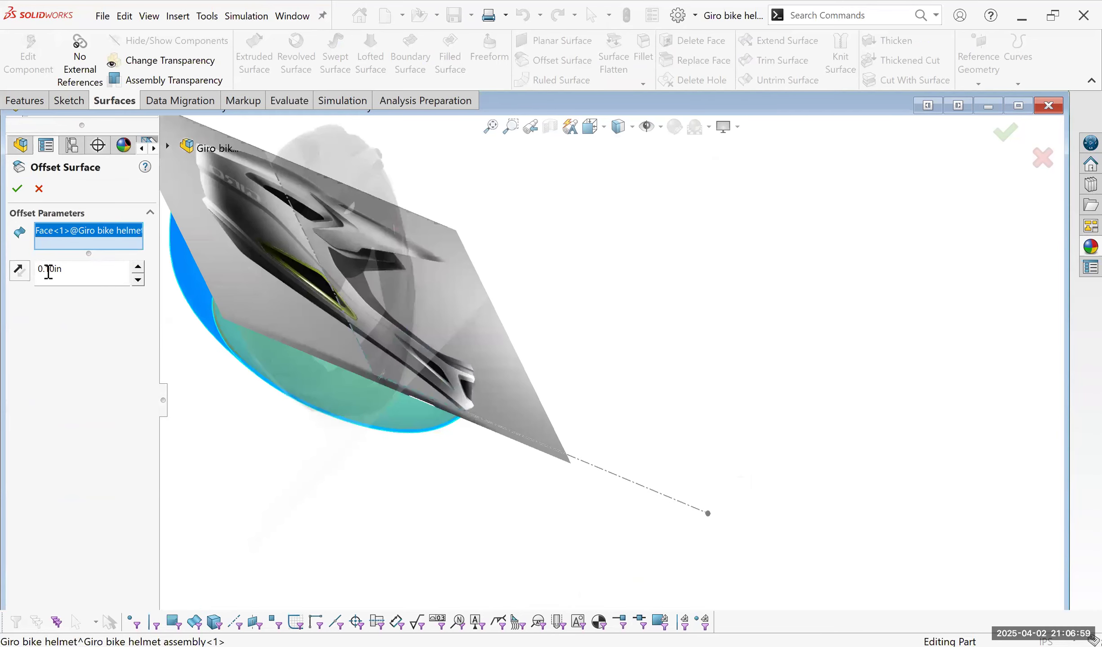
{"action": "left_click_drag", "start_coordinate": [54, 272], "coordinate": [51, 272]}
{"action": "double_click", "coordinate": [117, 275]}
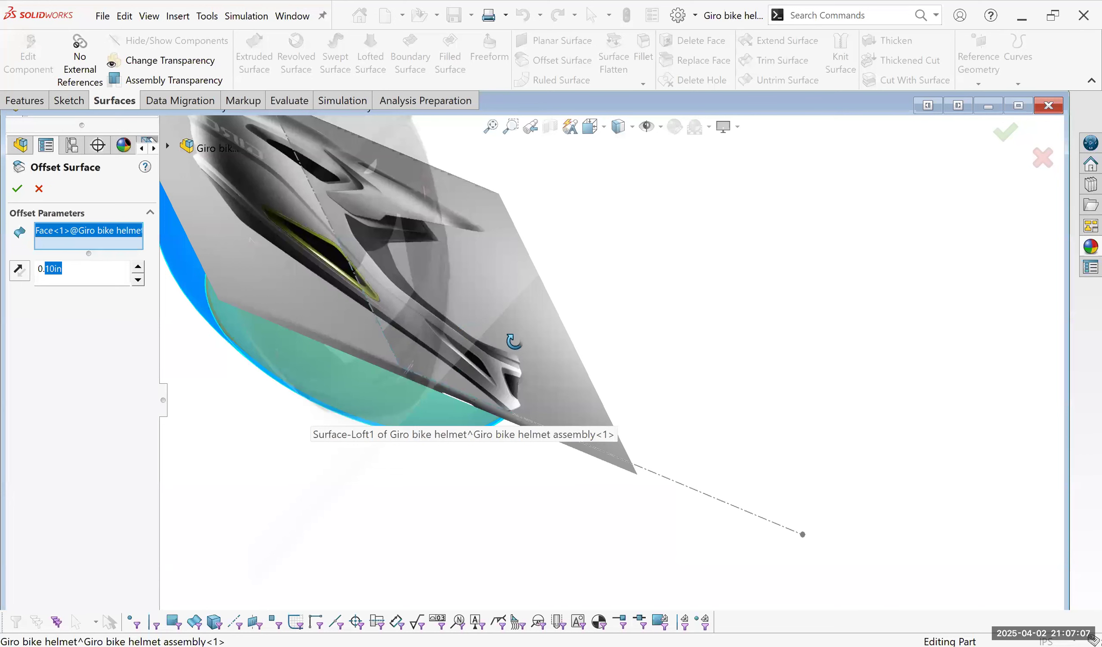
{"action": "type", "text": "25"}
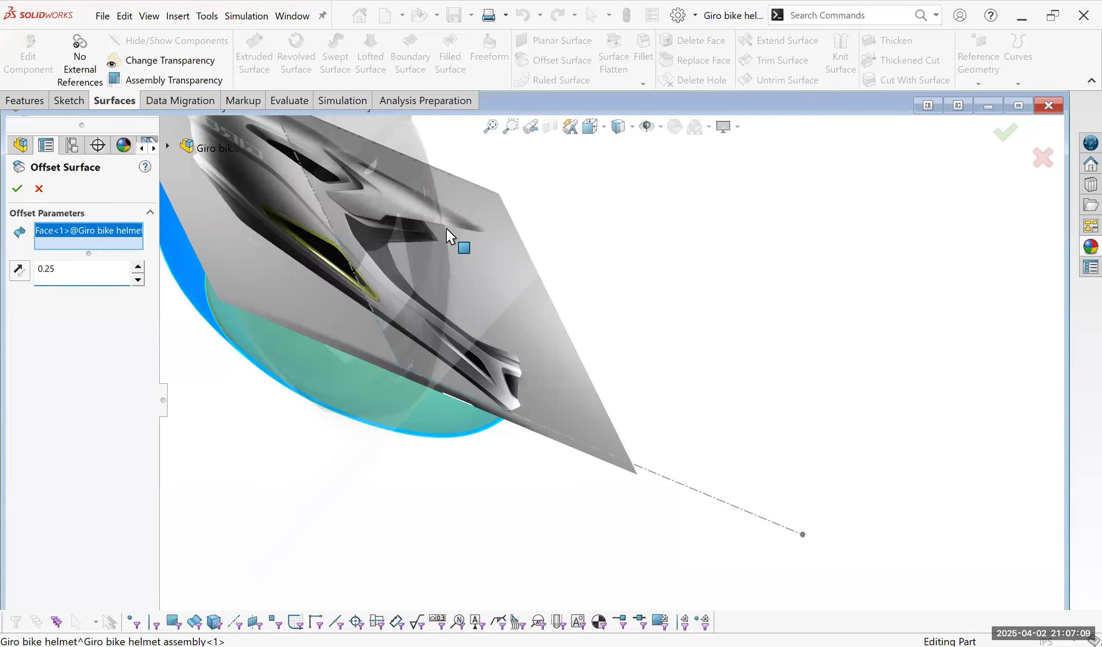
{"action": "key", "text": "Return"}
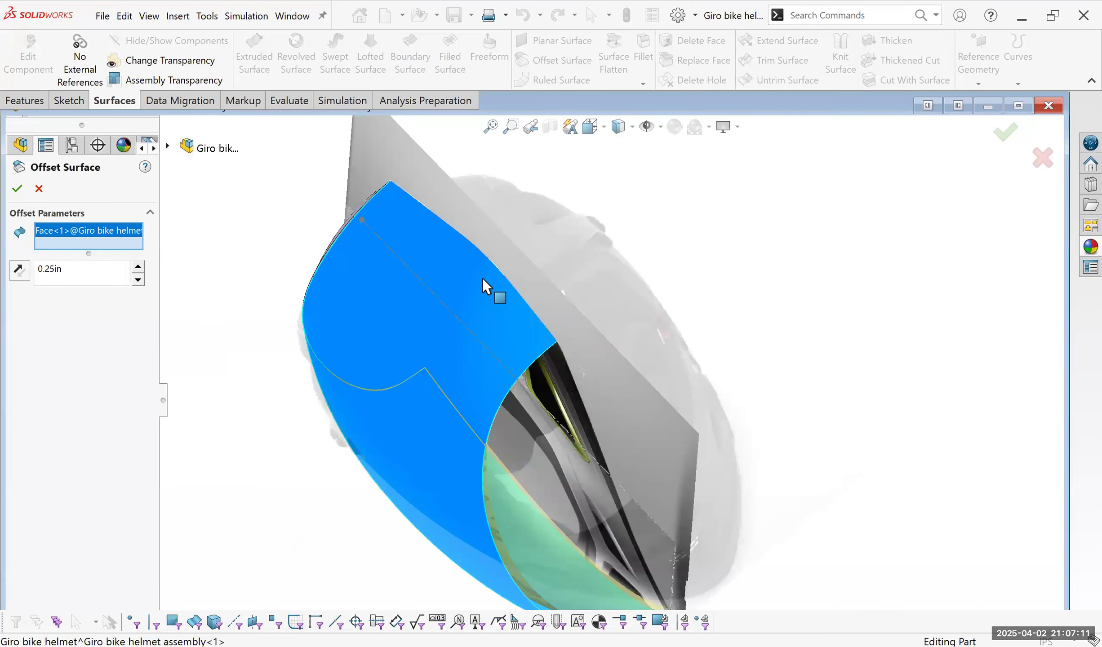
Check the offset preview around the shell and set the offset distance to 0.23 in.
{"action": "middle_click_drag", "start_coordinate": [512, 391], "coordinate": [465, 360]}
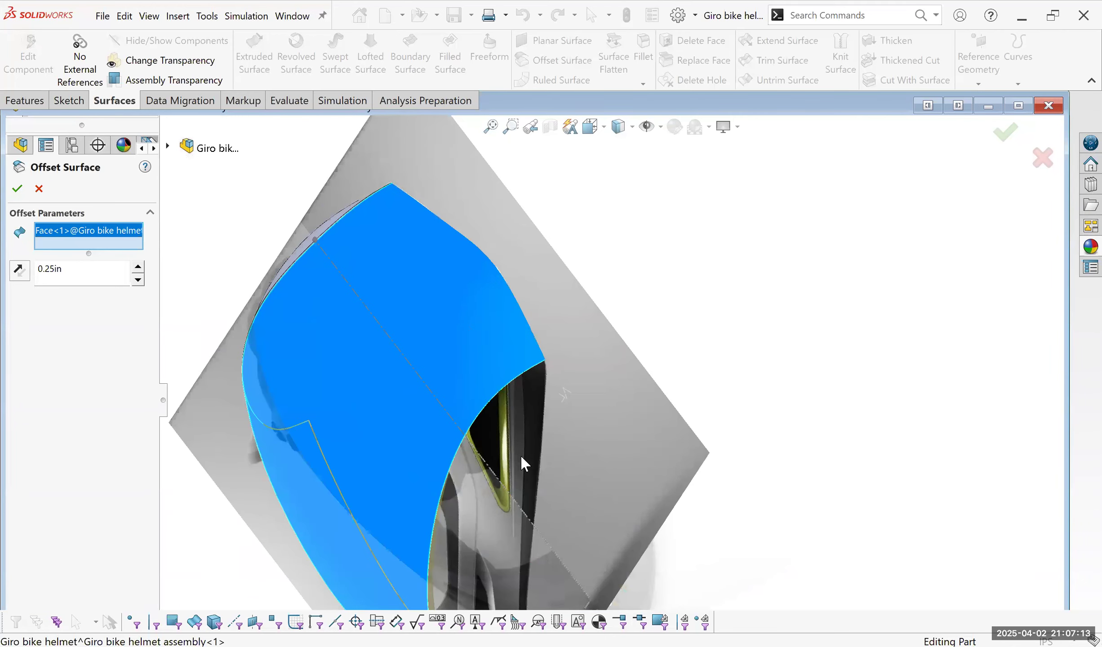
{"action": "middle_click_drag", "start_coordinate": [519, 473], "coordinate": [507, 393]}
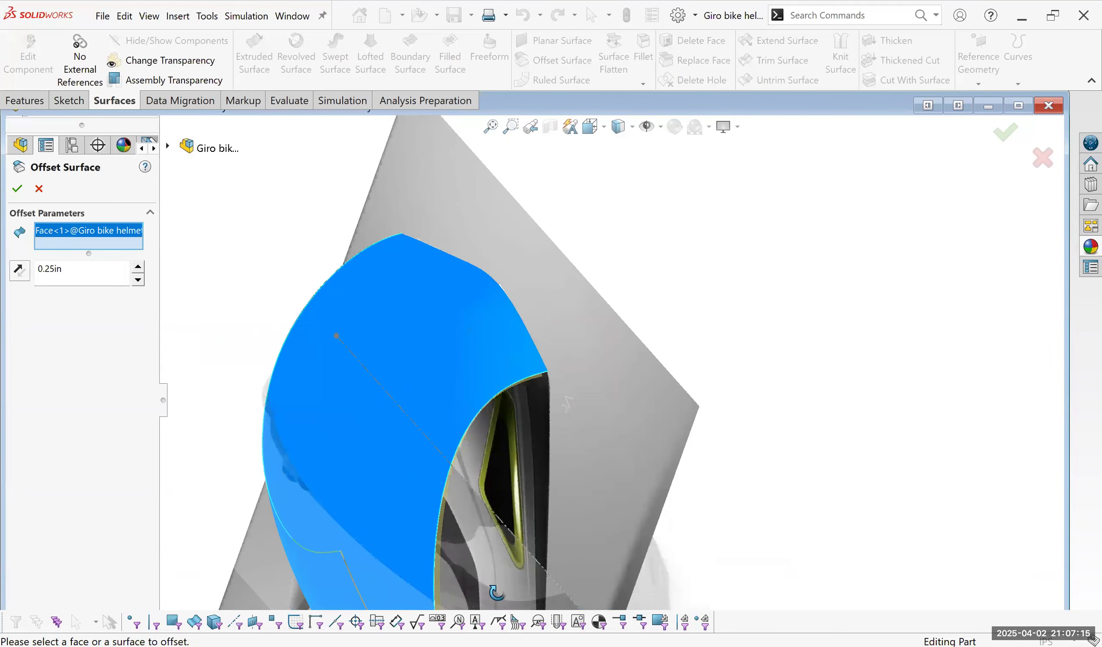
{"action": "middle_click_drag", "start_coordinate": [628, 562], "coordinate": [728, 436]}
{"action": "middle_click_drag", "start_coordinate": [763, 350], "coordinate": [760, 349]}
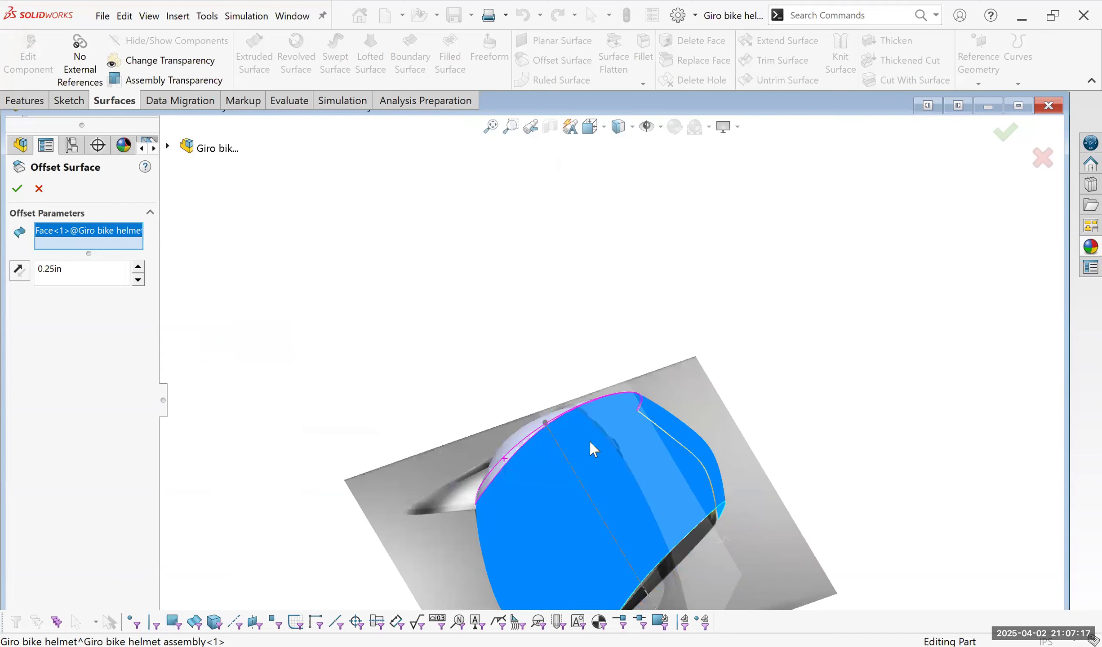
{"action": "middle_click_drag", "start_coordinate": [649, 535], "coordinate": [675, 472]}
{"action": "middle_click_drag", "start_coordinate": [594, 527], "coordinate": [563, 457]}
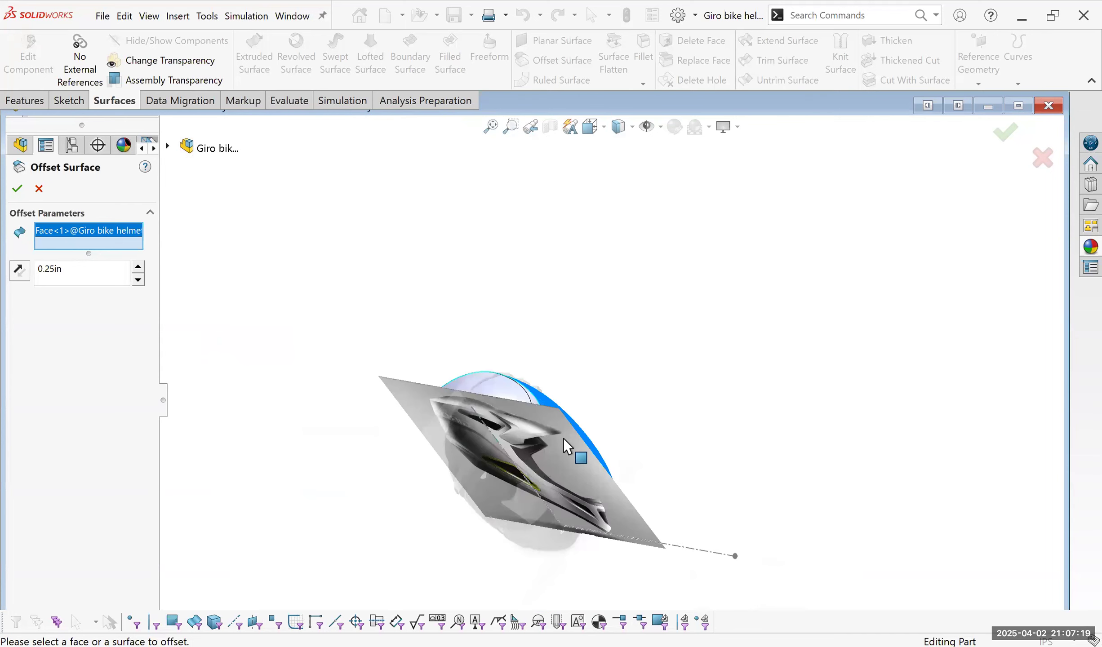
{"action": "scroll", "coordinate": [590, 425], "scroll_direction": "down", "scroll_amount": 5}
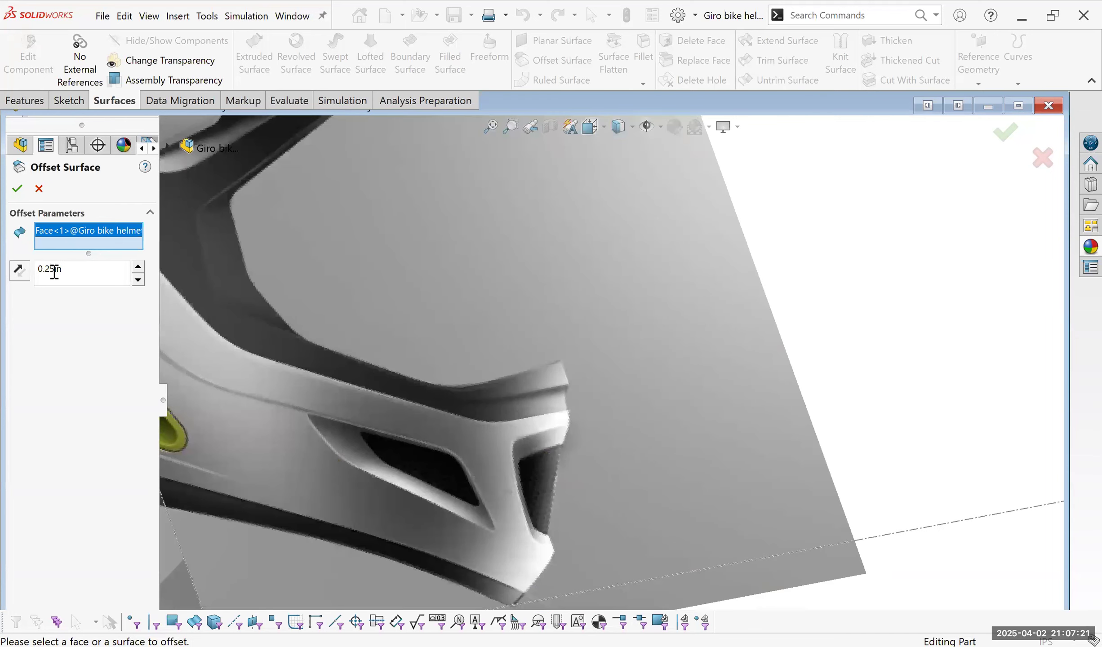
{"action": "key", "text": "z"}
{"action": "key", "text": "z"}
{"action": "left_click_drag", "start_coordinate": [101, 271], "coordinate": [49, 271]}
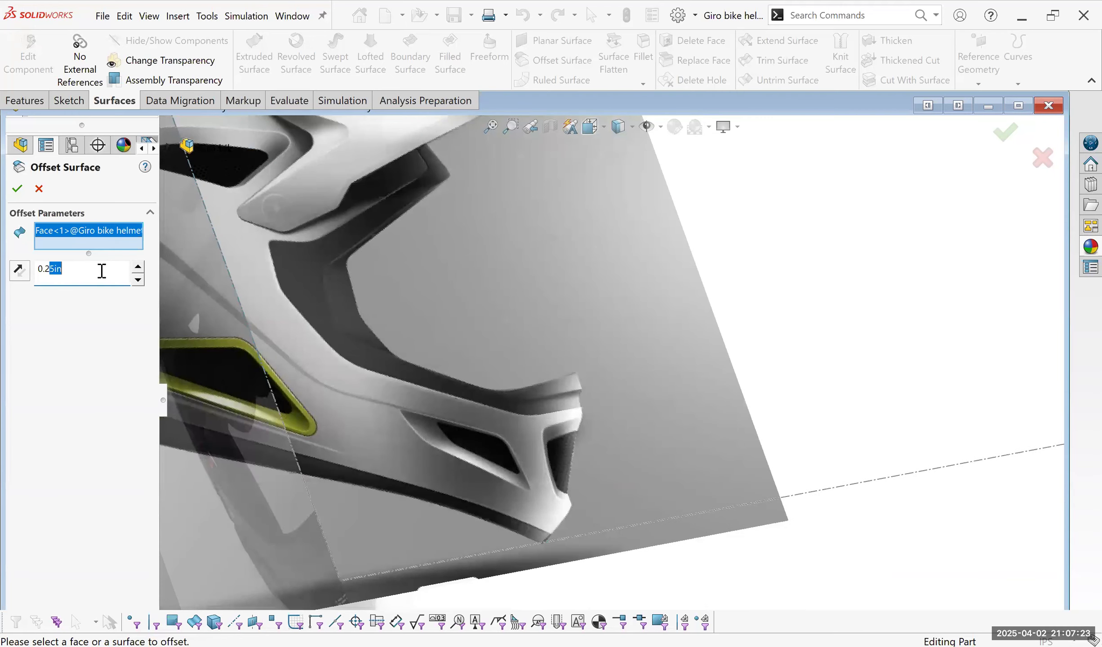
{"action": "type", "text": "3"}
Add the shell's two remaining faces to the selection and create the offset surface.
{"action": "middle_click_drag", "start_coordinate": [239, 451], "coordinate": [534, 458]}
{"action": "middle_click_drag", "start_coordinate": [295, 295], "coordinate": [332, 344]}
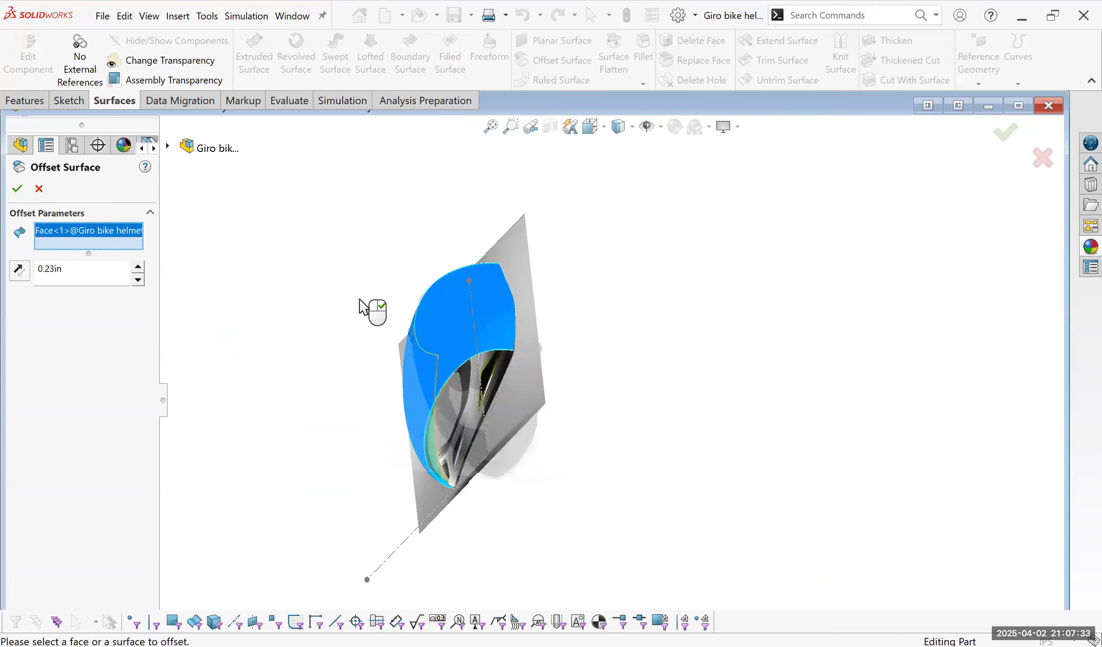
{"action": "scroll", "coordinate": [458, 377], "scroll_direction": "down", "scroll_amount": 5}
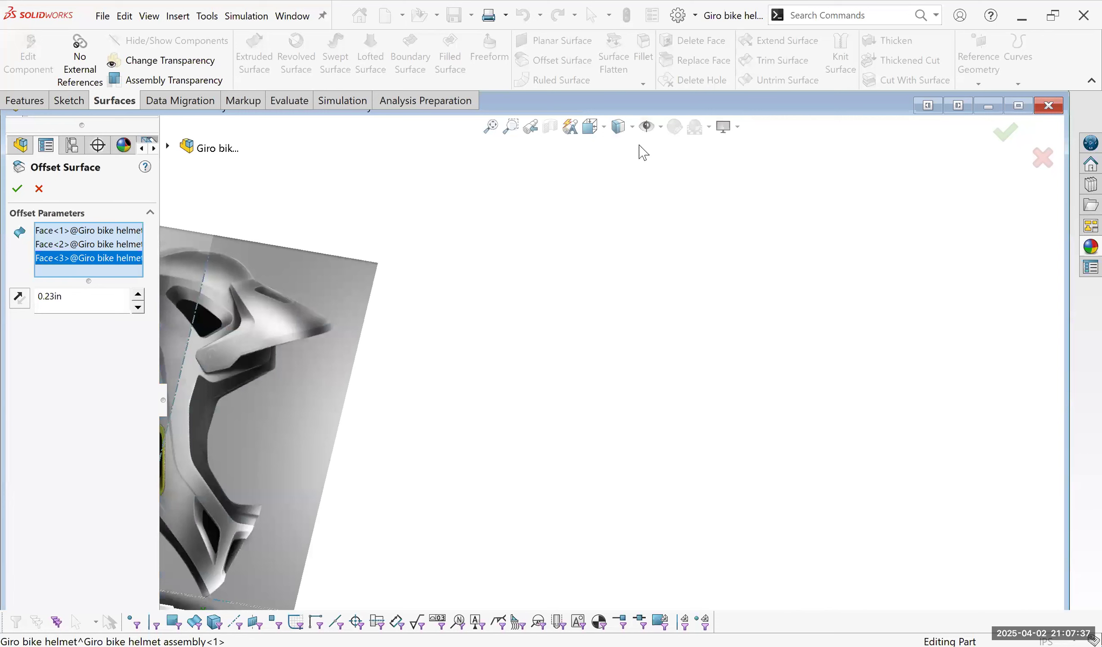
{"action": "mouse_move", "coordinate": [517, 334]}
{"action": "middle_mouse_down"}
{"action": "mouse_move", "coordinate": [537, 357]}
{"action": "mouse_move", "coordinate": [535, 338]}
{"action": "mouse_move", "coordinate": [503, 335]}
{"action": "mouse_move", "coordinate": [503, 347]}
{"action": "middle_mouse_up"}
{"action": "scroll", "coordinate": [580, 392], "scroll_direction": "down", "scroll_amount": 4}
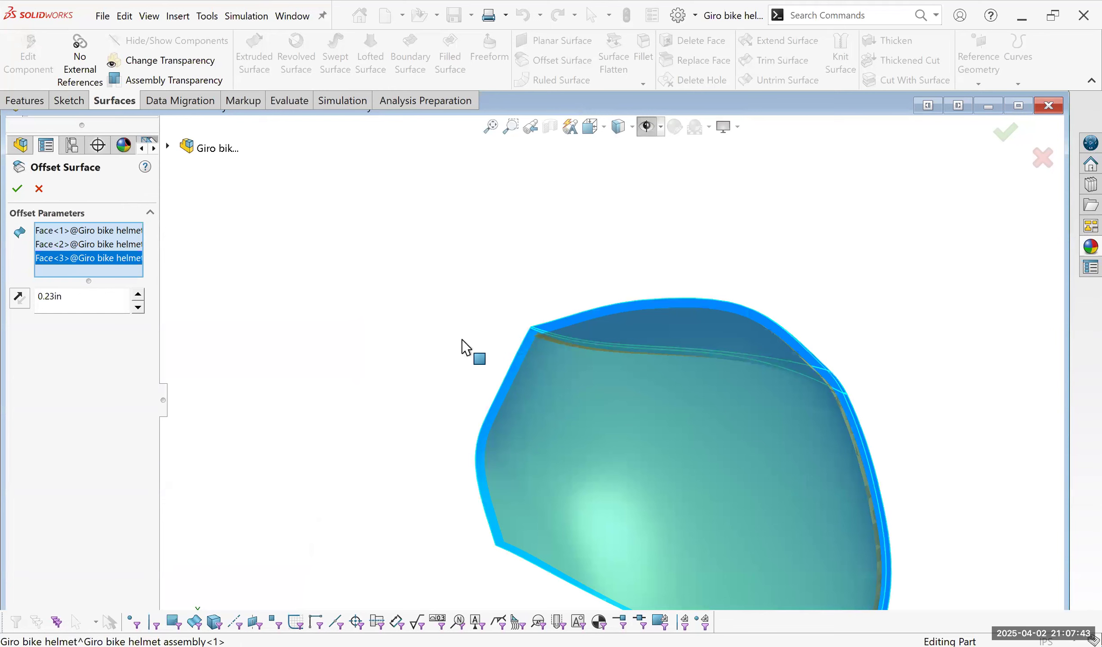
{"action": "left_click", "coordinate": [14, 190]}
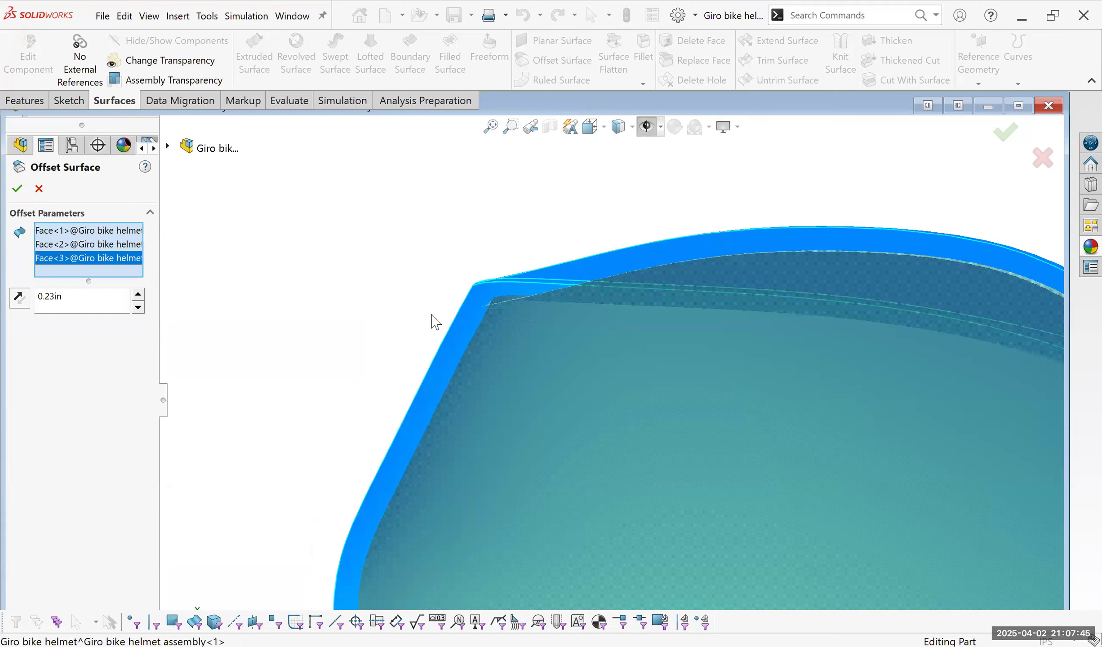
{"action": "middle_click_drag", "start_coordinate": [599, 386], "coordinate": [634, 389]}
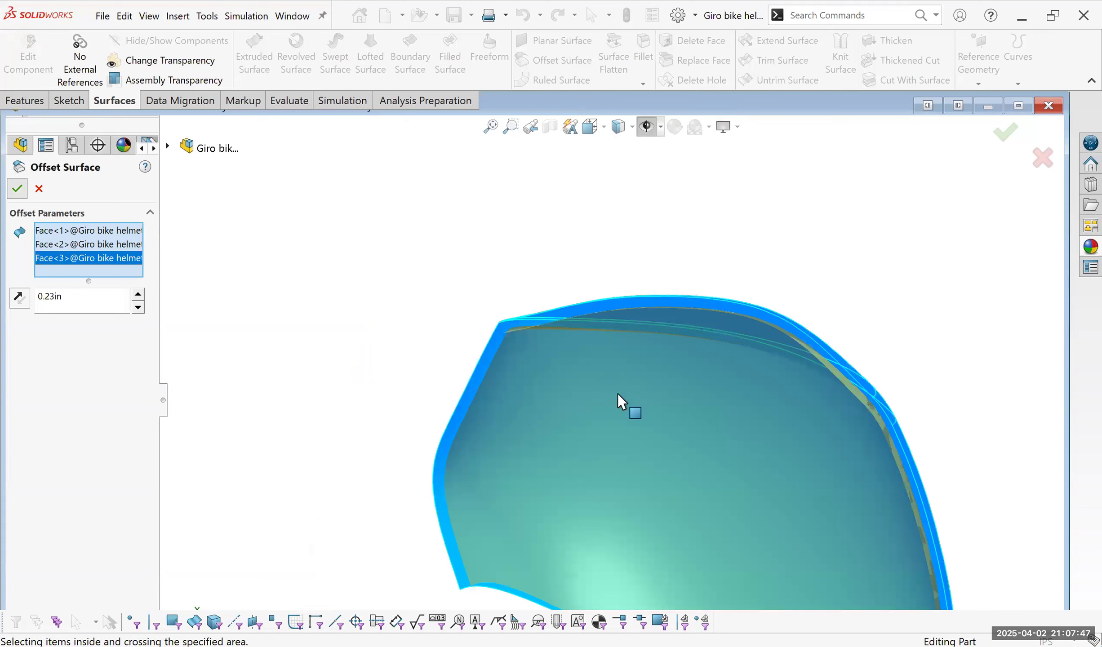
{"action": "middle_click_drag", "start_coordinate": [719, 455], "coordinate": [688, 374]}
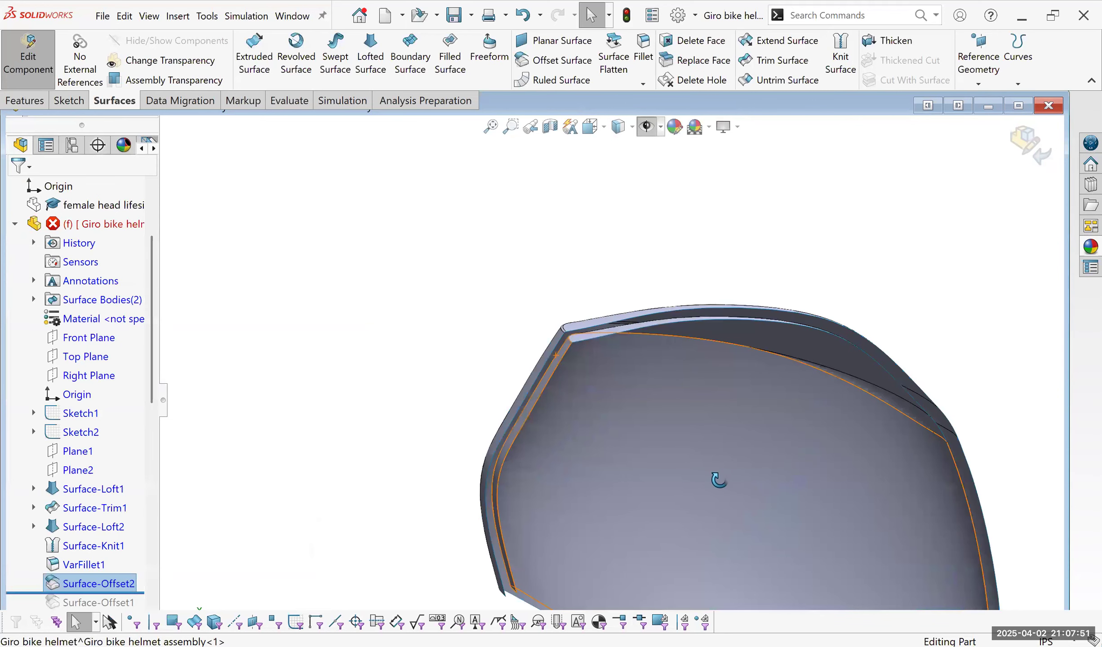
{"action": "scroll", "coordinate": [647, 450], "scroll_direction": "up", "scroll_amount": 5}
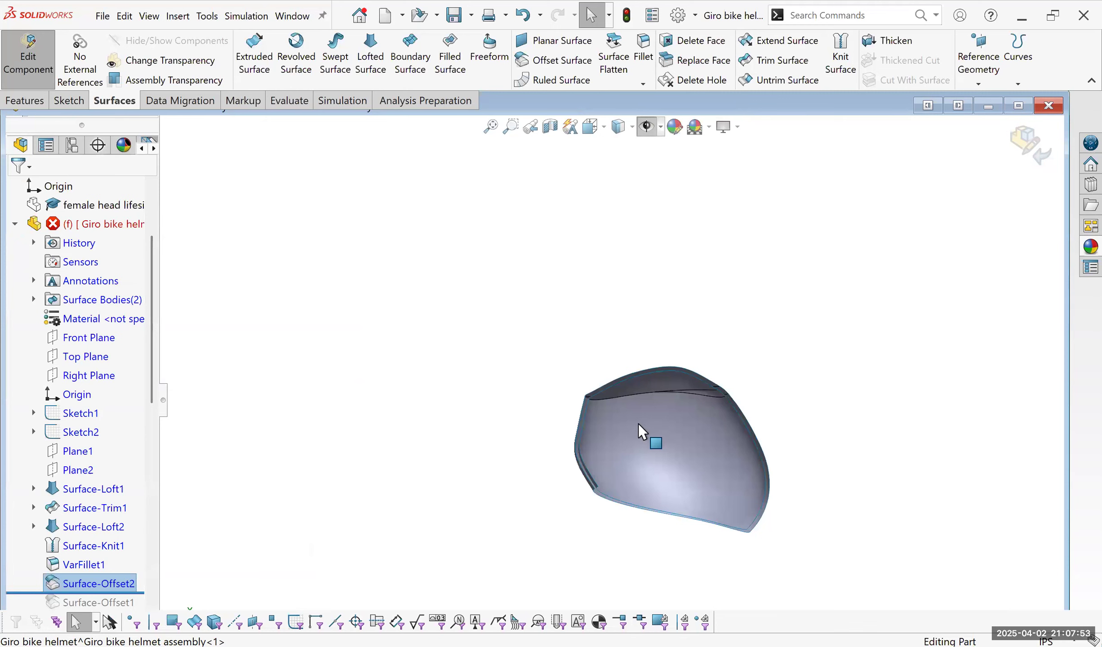
Identify the helmet's two surface bodies and hide the offset body, leaving the VarFillet1 shell displayed.
{"action": "middle_click_drag", "start_coordinate": [641, 422], "coordinate": [616, 421]}
{"action": "left_click", "coordinate": [34, 300]}
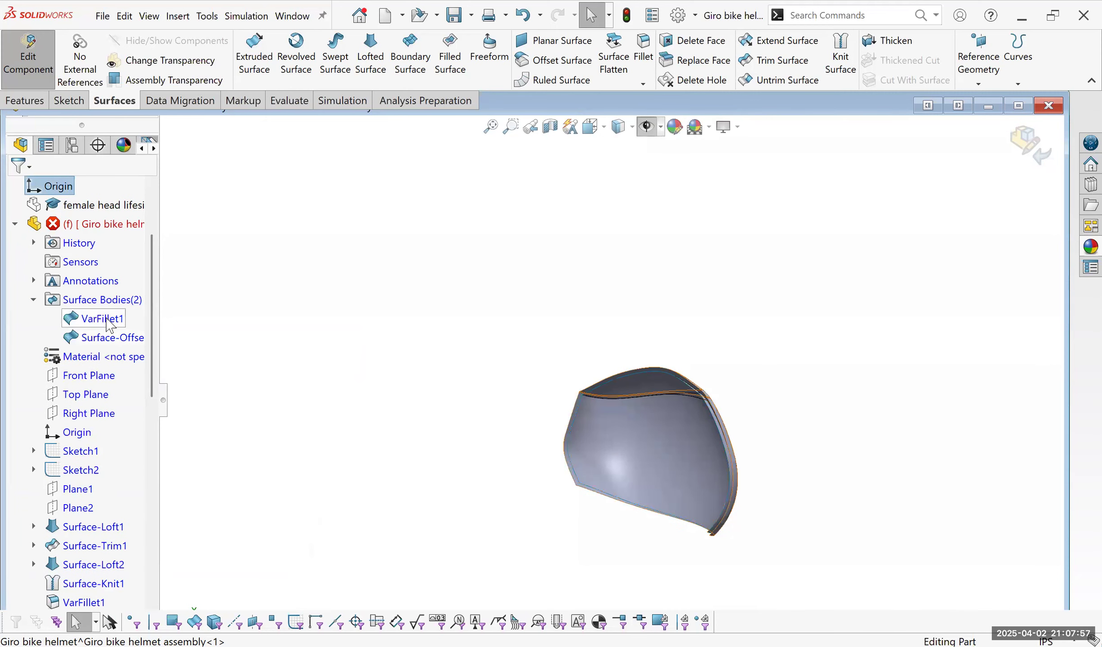
{"action": "left_click", "coordinate": [103, 318]}
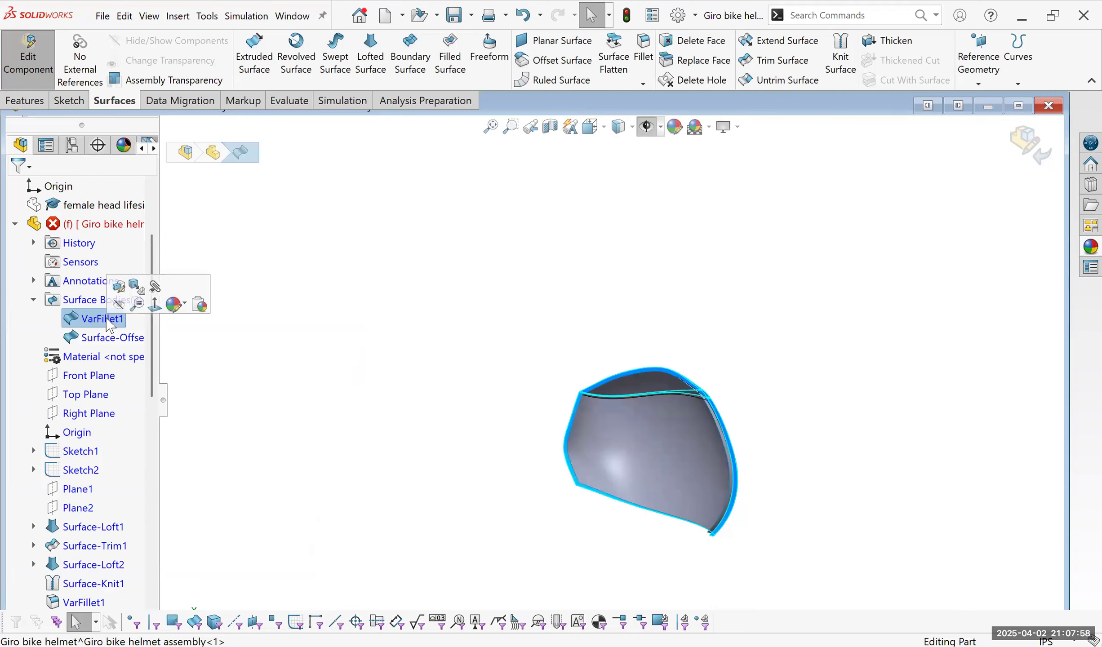
{"action": "left_click", "coordinate": [108, 340]}
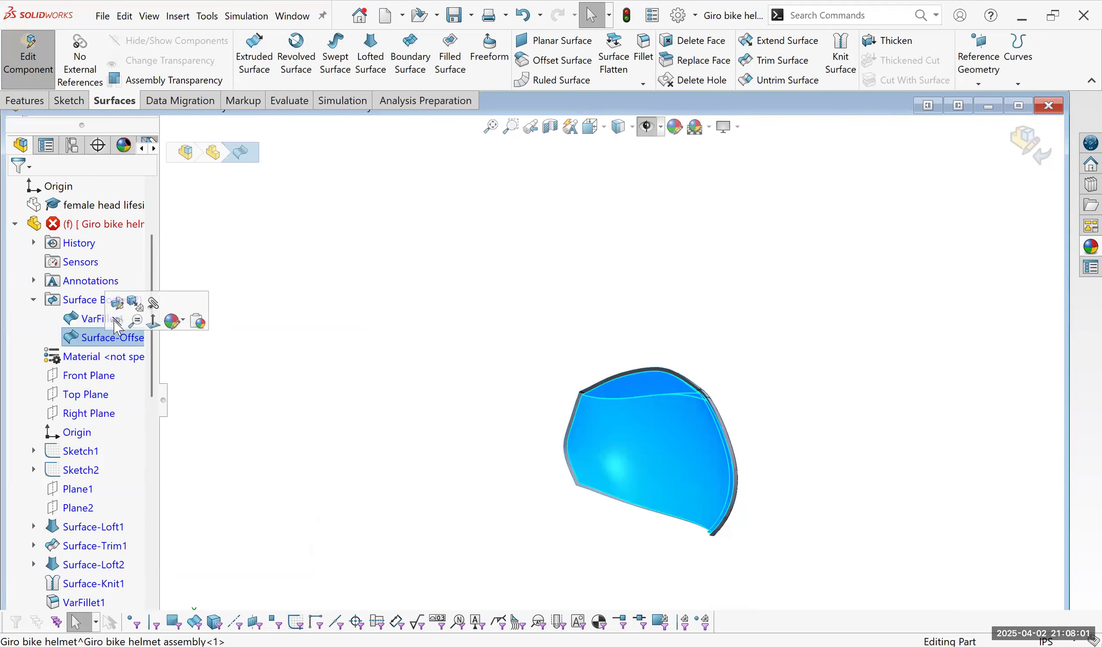
{"action": "middle_click_drag", "start_coordinate": [508, 459], "coordinate": [421, 369]}
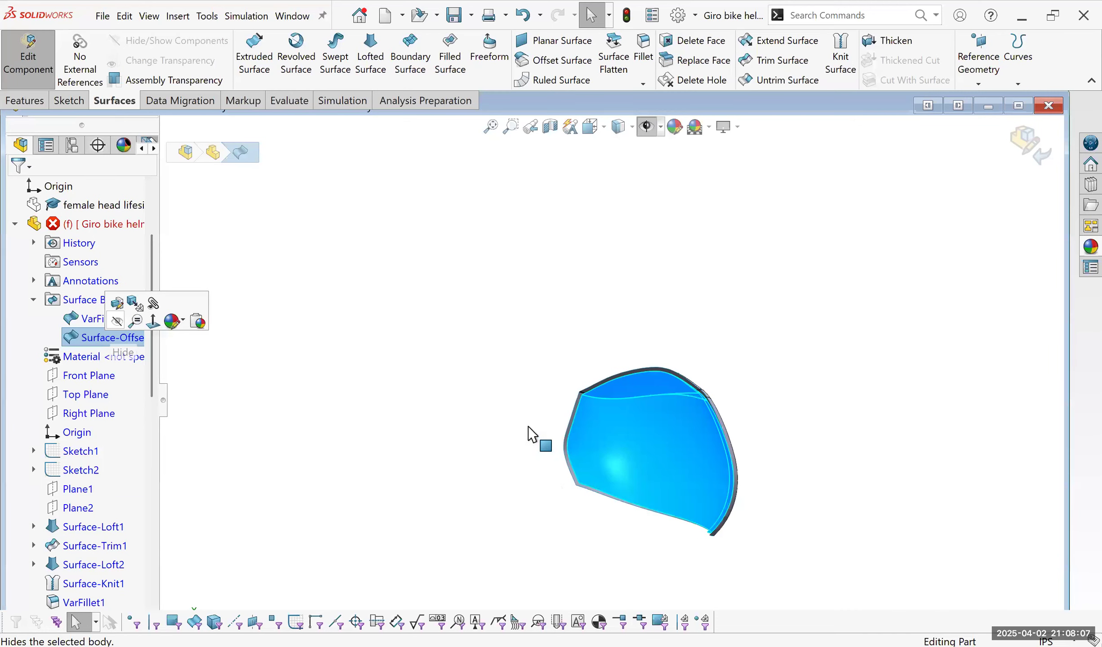
{"action": "left_click", "coordinate": [117, 320]}
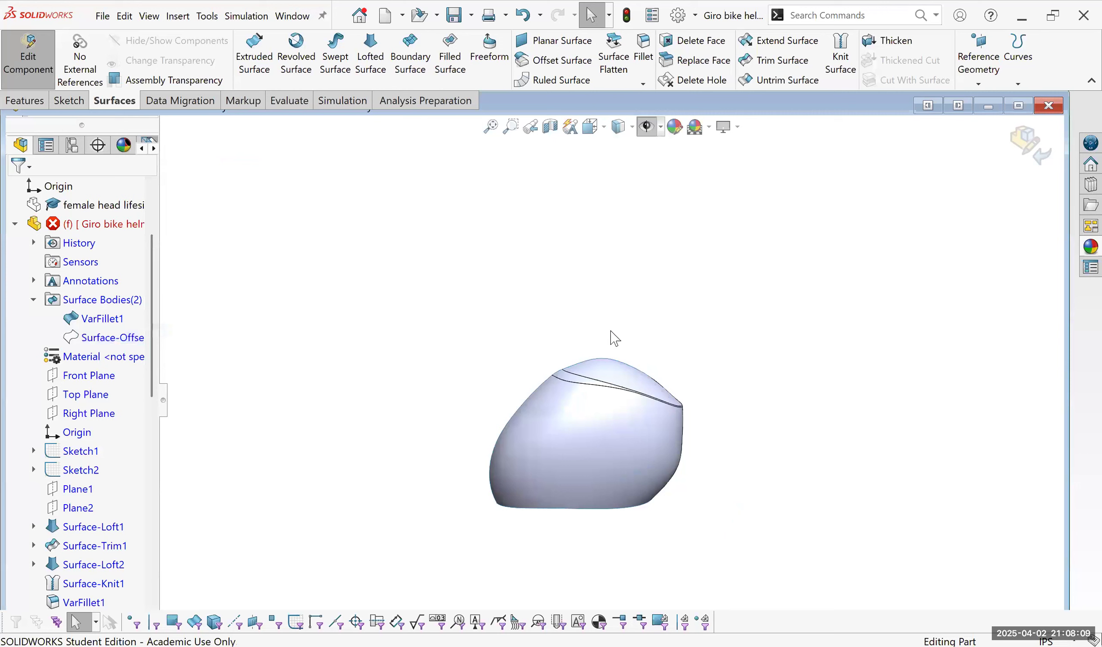
{"action": "middle_click_drag", "start_coordinate": [615, 338], "coordinate": [507, 276]}
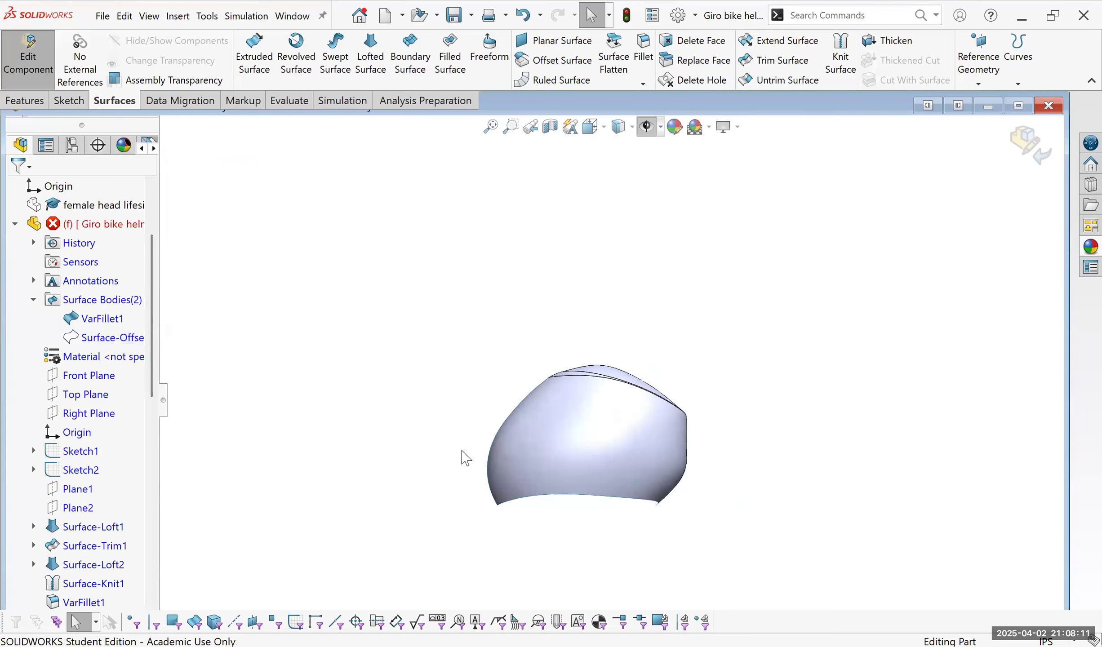
{"action": "middle_click_drag", "start_coordinate": [474, 394], "coordinate": [480, 417]}
Start a new sketch on the helmet part's Right Plane, viewed face-on from the side showing the reference picture.
{"action": "key", "text": "ctrl+4"}
{"action": "left_click", "coordinate": [85, 417]}
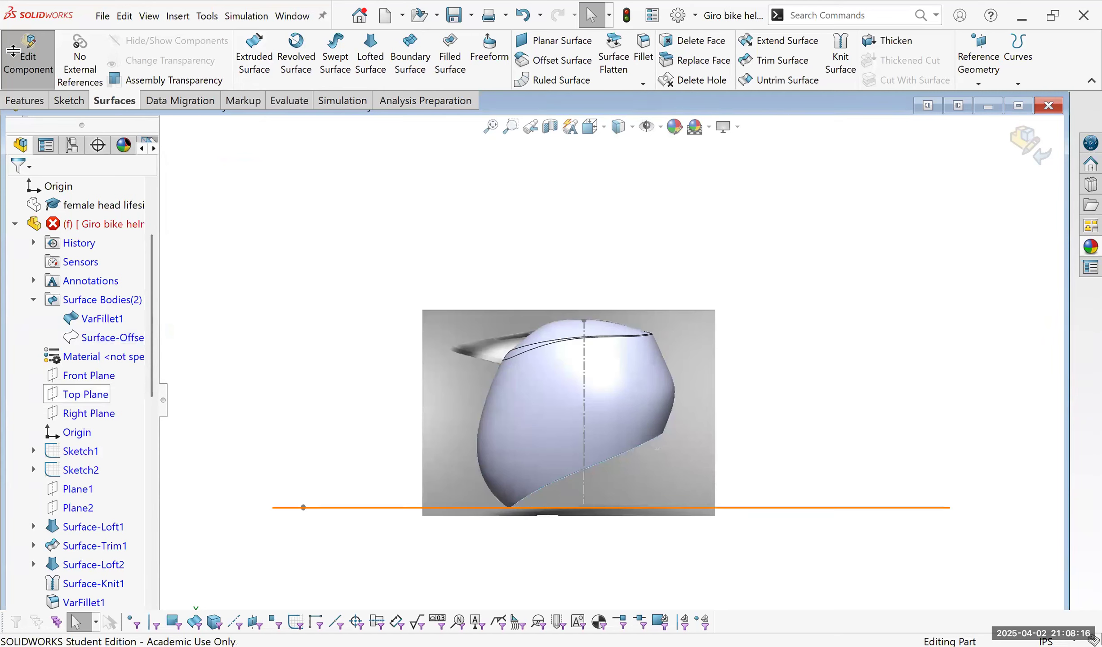
{"action": "left_click", "coordinate": [255, 52]}
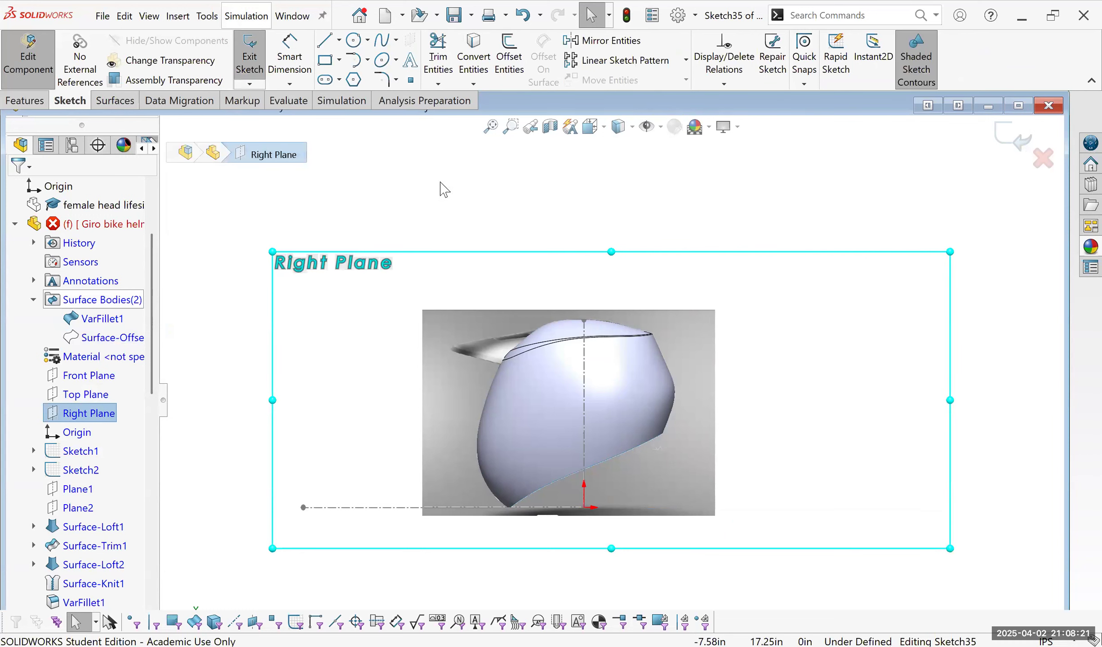
{"action": "key", "text": "ctrl+8"}
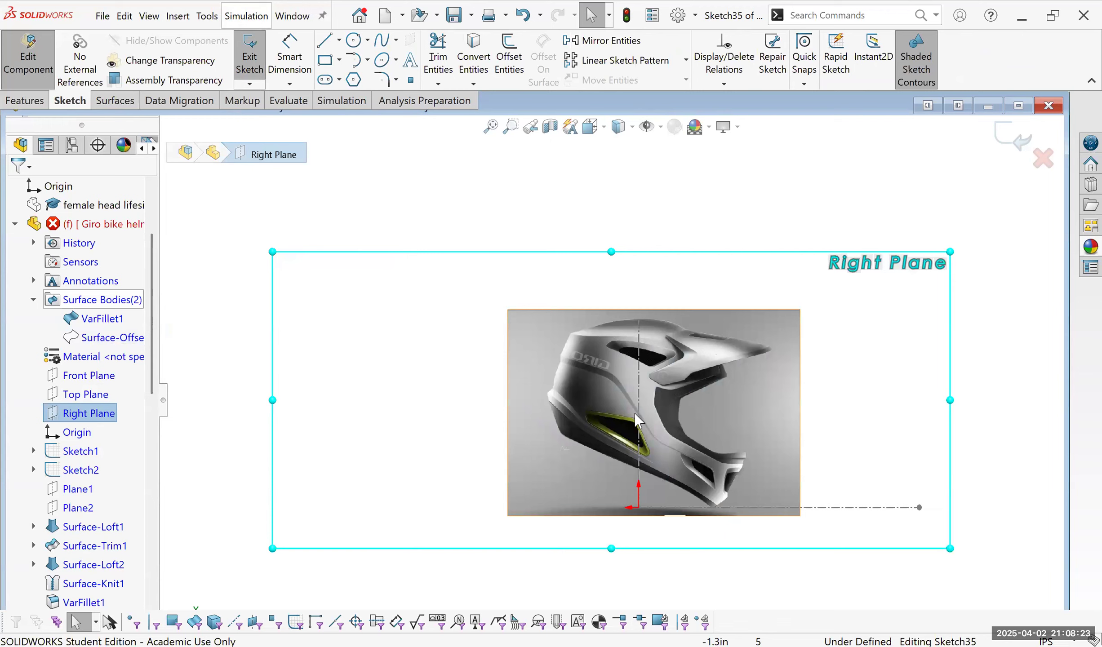
{"action": "scroll", "coordinate": [636, 417], "scroll_direction": "down", "scroll_amount": 3}
{"action": "scroll", "coordinate": [650, 445], "scroll_direction": "up", "scroll_amount": 1}
{"action": "scroll", "coordinate": [603, 312], "scroll_direction": "down", "scroll_amount": 1}
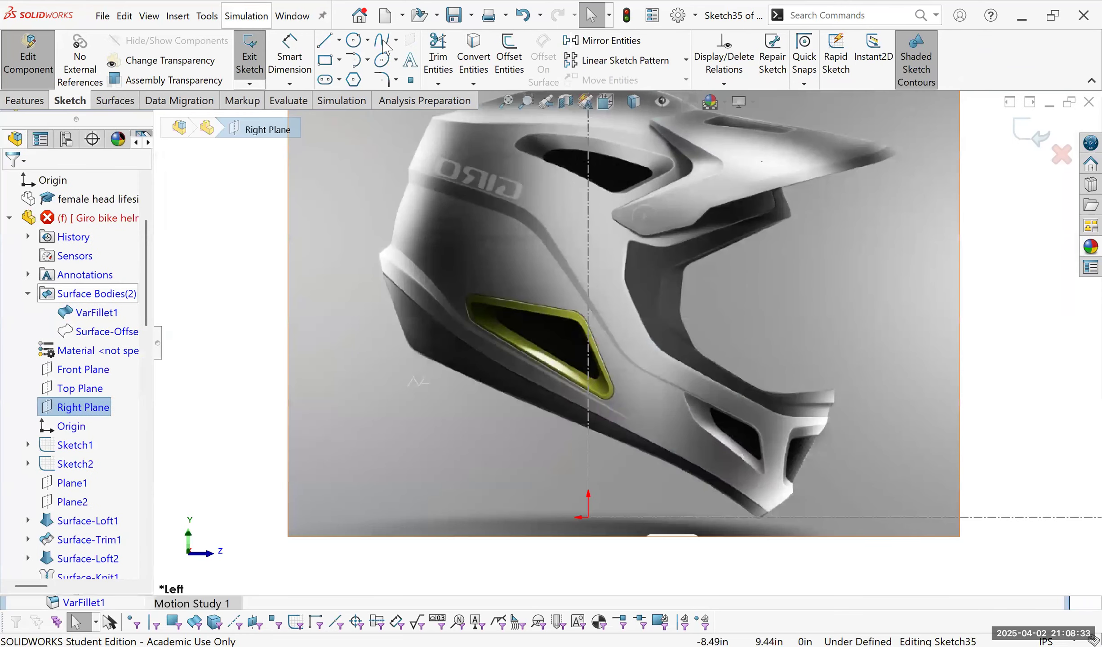
Draw a six-point spline along the side panel's upper crease, from behind the helmet past the GIRO logo to the chin vent's upper front corner.
{"action": "left_click", "coordinate": [383, 41]}
{"action": "scroll", "coordinate": [427, 260], "scroll_direction": "down", "scroll_amount": 1}
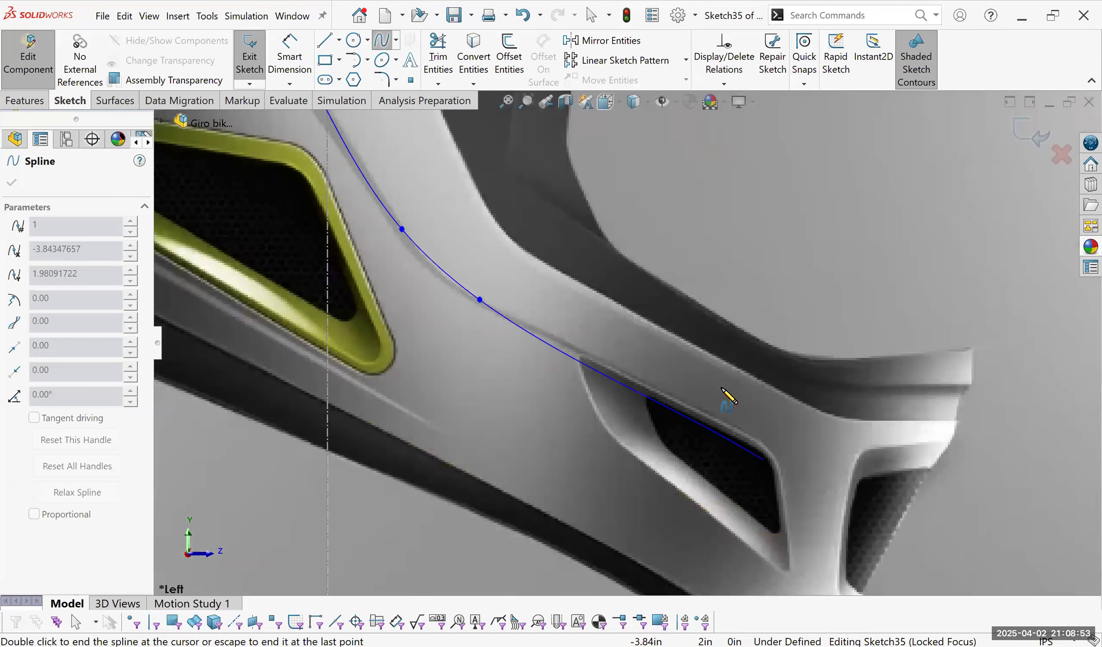
{"action": "scroll", "coordinate": [730, 395], "scroll_direction": "down", "scroll_amount": 5}
{"action": "double_click", "coordinate": [751, 401]}
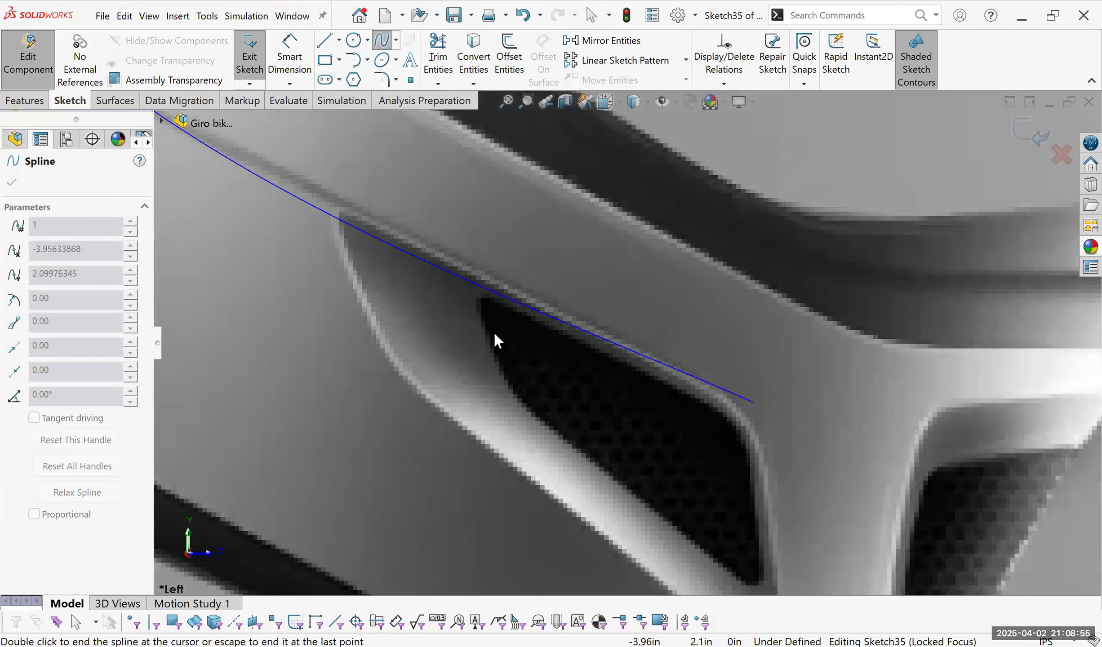
{"action": "key", "text": "Escape"}
{"action": "scroll", "coordinate": [602, 314], "scroll_direction": "up", "scroll_amount": 3}
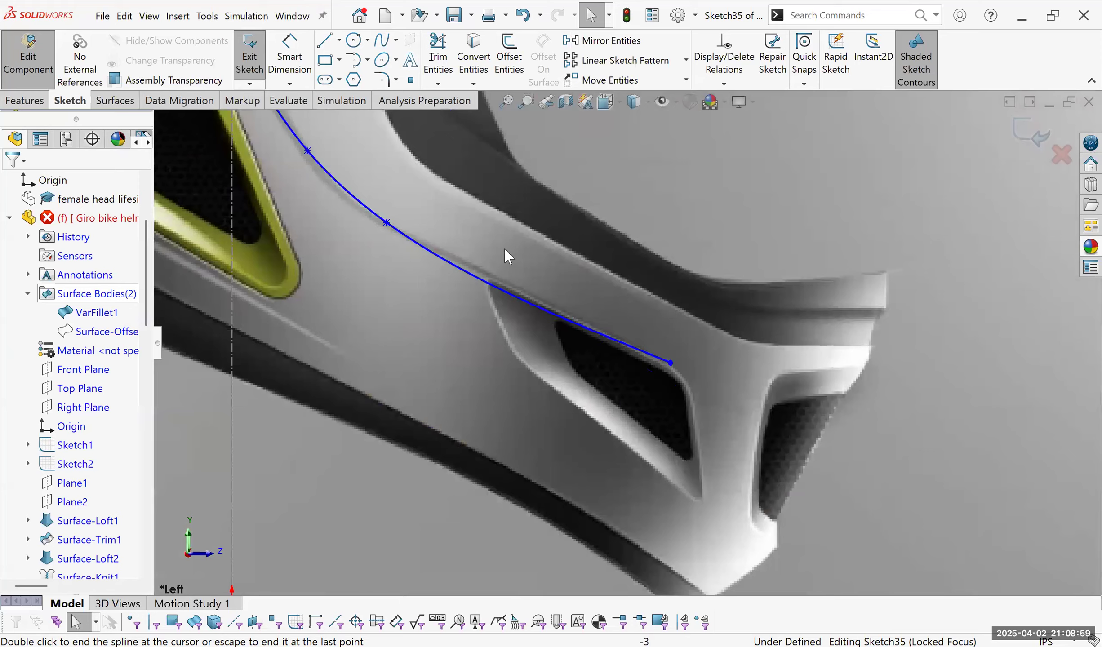
{"action": "scroll", "coordinate": [442, 154], "scroll_direction": "up", "scroll_amount": 2}
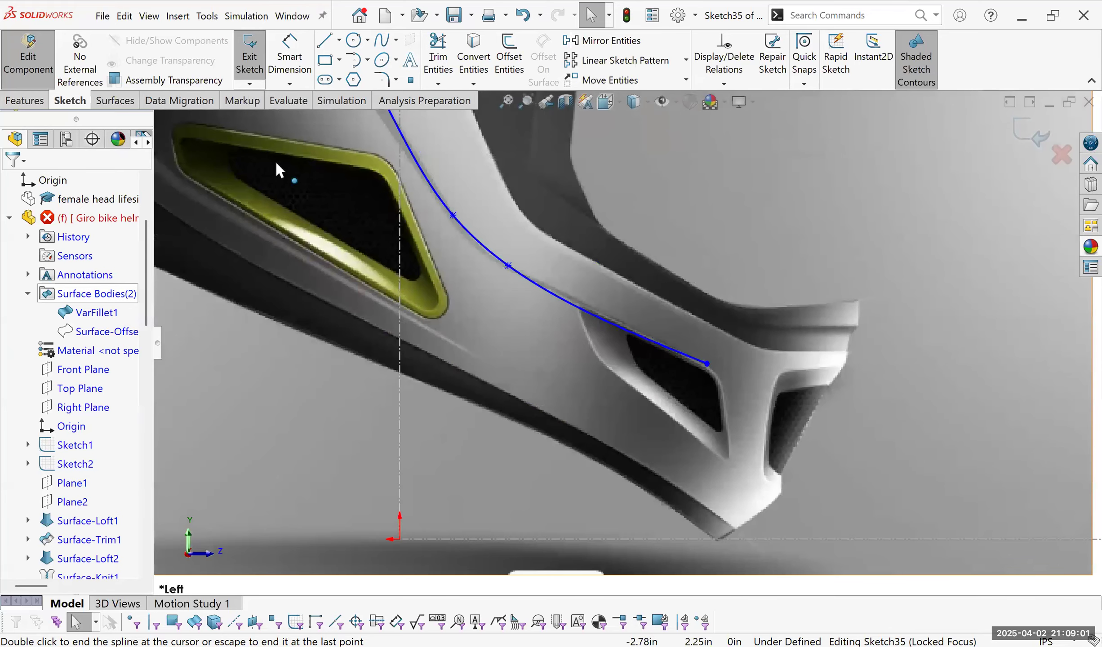
{"action": "middle_click_drag", "start_coordinate": [341, 183], "coordinate": [663, 479], "text": "ctrl"}
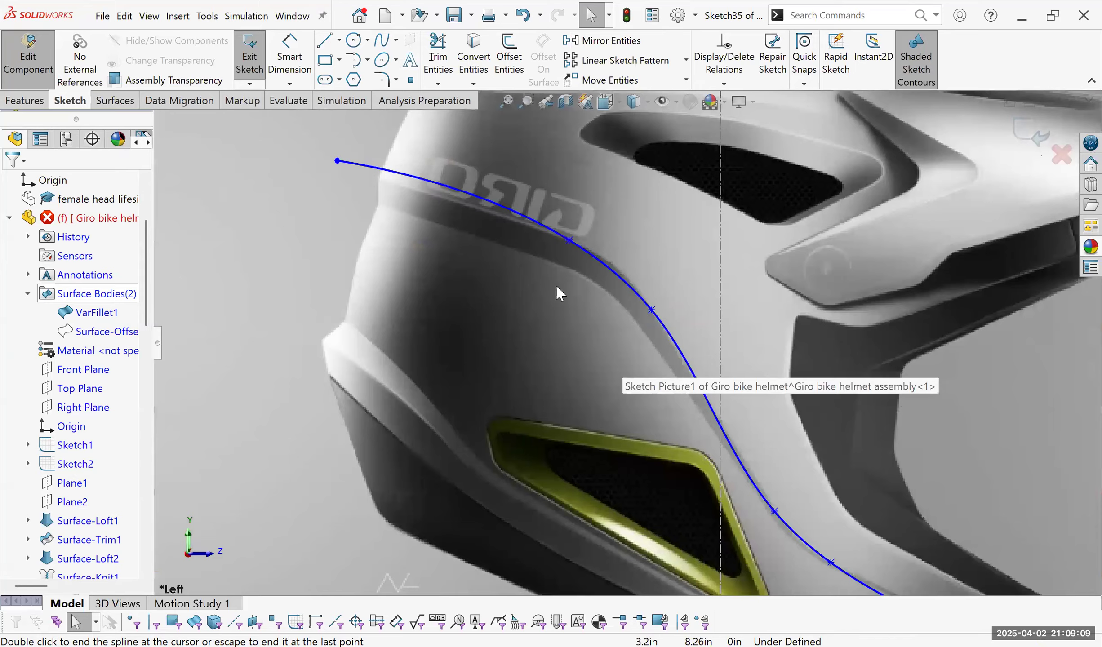
Adjust the tangent handles at the spline's rear end and second point to follow the crease beneath the GIRO logo.
{"action": "scroll", "coordinate": [556, 286], "scroll_direction": "down", "scroll_amount": 1}
{"action": "left_click_drag", "start_coordinate": [386, 203], "coordinate": [382, 214]}
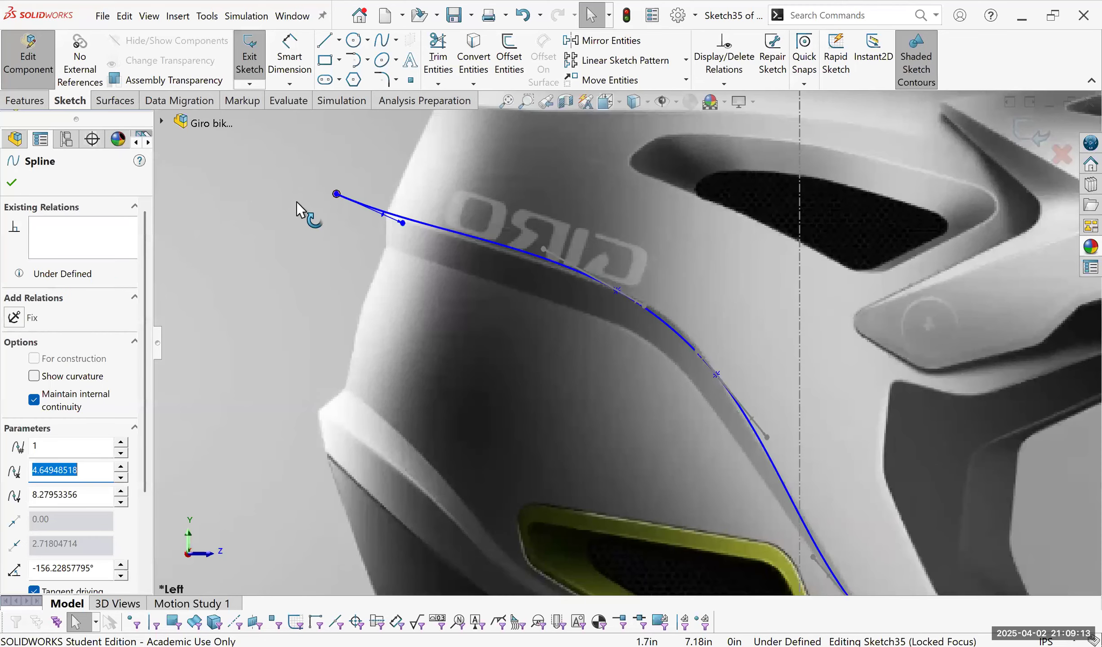
{"action": "scroll", "coordinate": [559, 236], "scroll_direction": "down", "scroll_amount": 2}
{"action": "left_click_drag", "start_coordinate": [536, 254], "coordinate": [528, 267]}
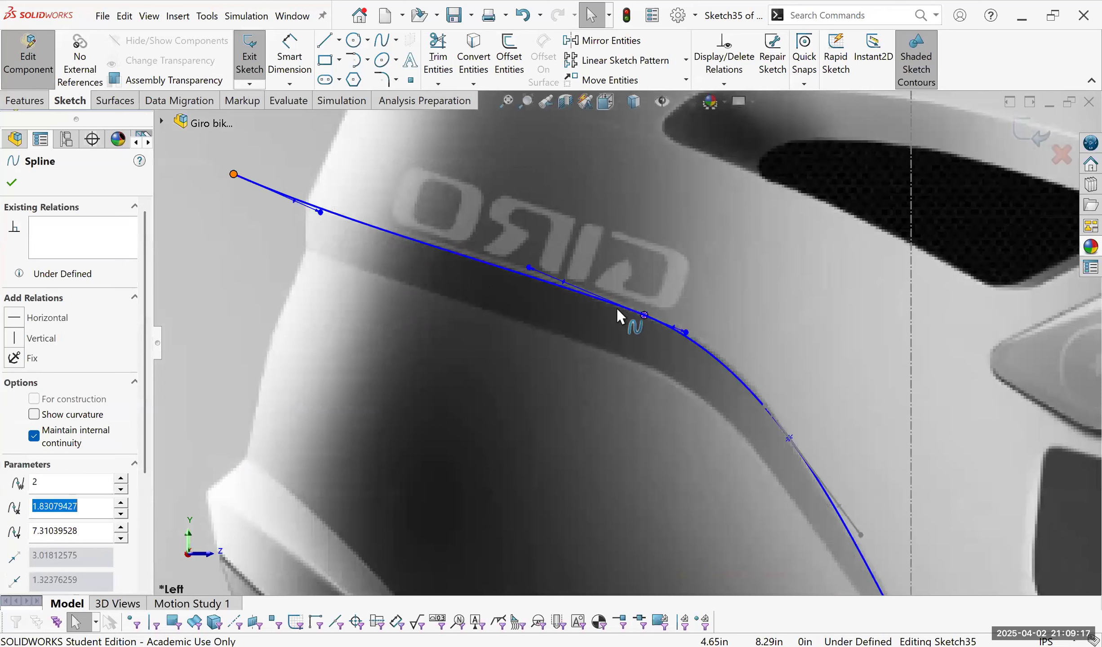
{"action": "scroll", "coordinate": [609, 292], "scroll_direction": "up", "scroll_amount": 2}
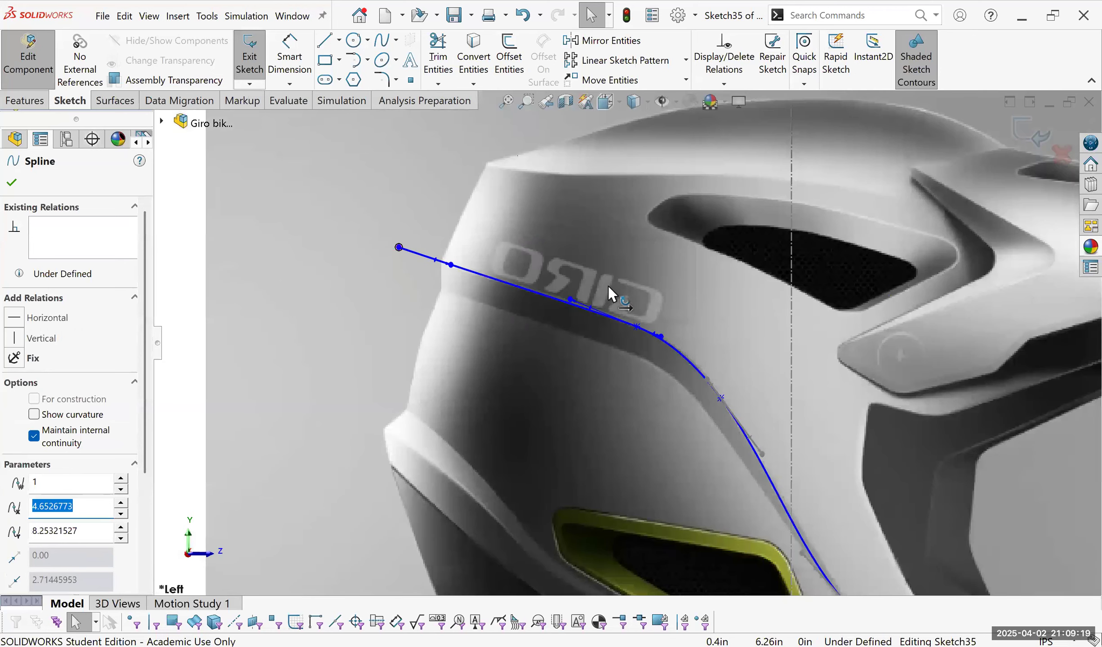
Shape the spline's third and fourth points with their tangent handles to match the crease's diagonal run past the green-rimmed vent.
{"action": "scroll", "coordinate": [614, 291], "scroll_direction": "down", "scroll_amount": 3}
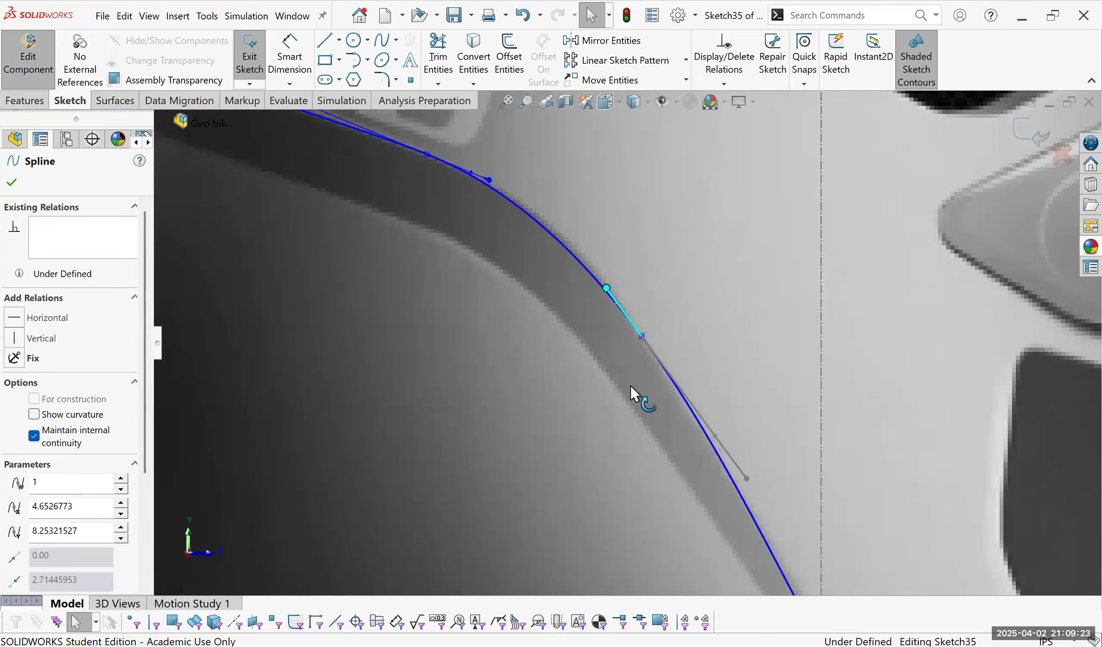
{"action": "scroll", "coordinate": [639, 380], "scroll_direction": "up", "scroll_amount": 3}
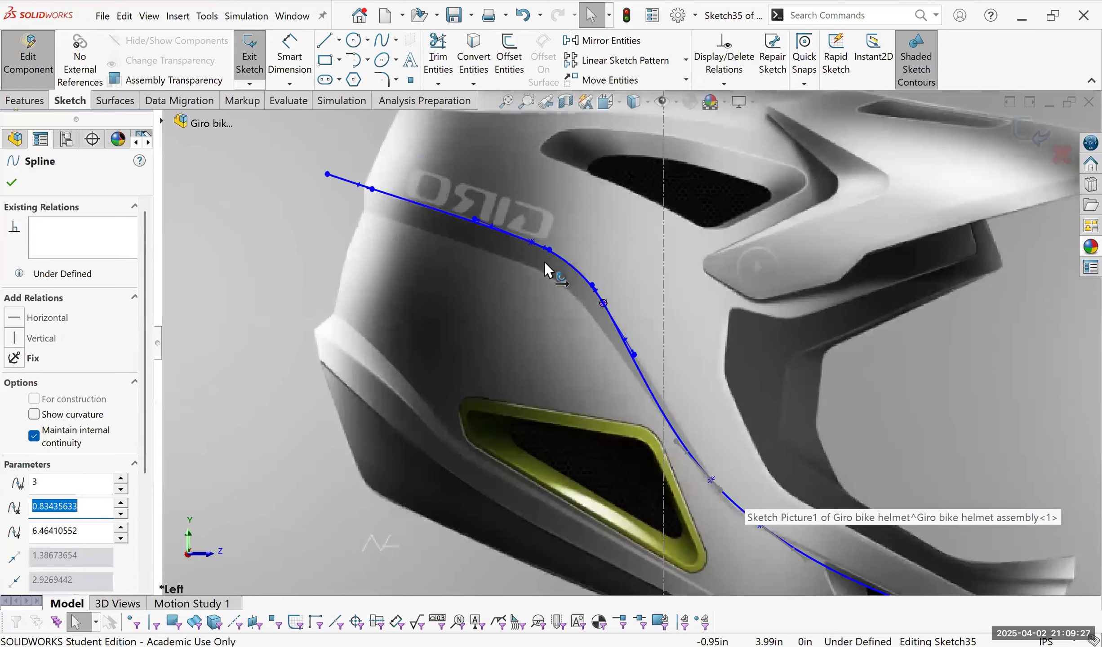
{"action": "scroll", "coordinate": [547, 254], "scroll_direction": "down", "scroll_amount": 3}
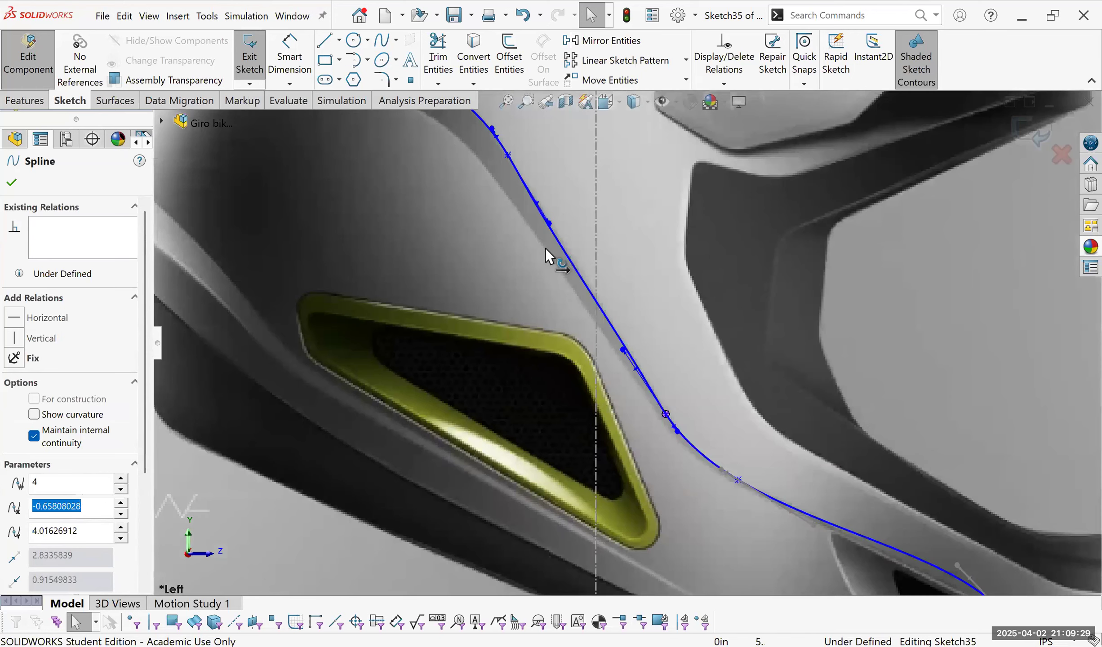
{"action": "scroll", "coordinate": [542, 249], "scroll_direction": "down", "scroll_amount": 2}
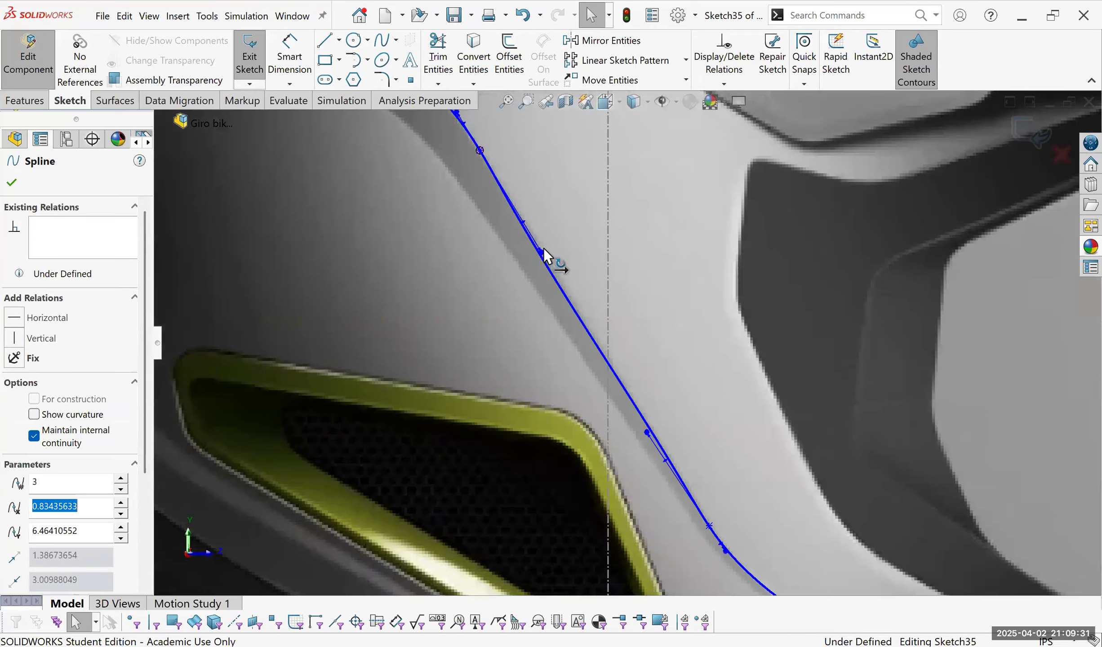
{"action": "left_click_drag", "start_coordinate": [541, 246], "coordinate": [538, 240]}
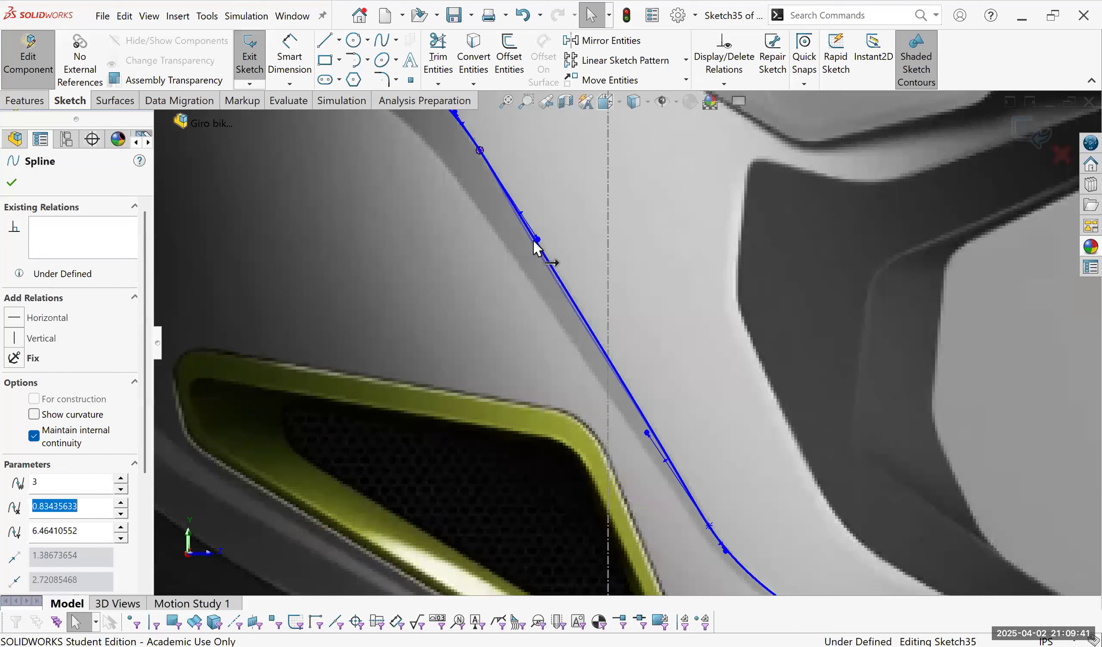
{"action": "left_click_drag", "start_coordinate": [531, 241], "coordinate": [527, 234]}
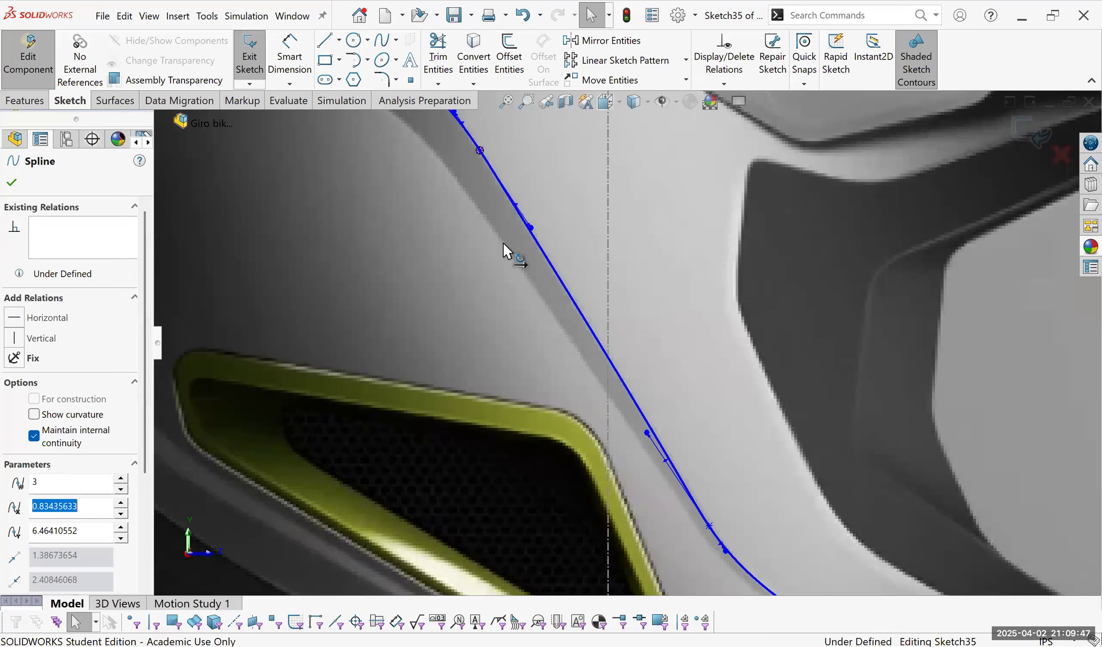
{"action": "scroll", "coordinate": [503, 242], "scroll_direction": "up", "scroll_amount": 4}
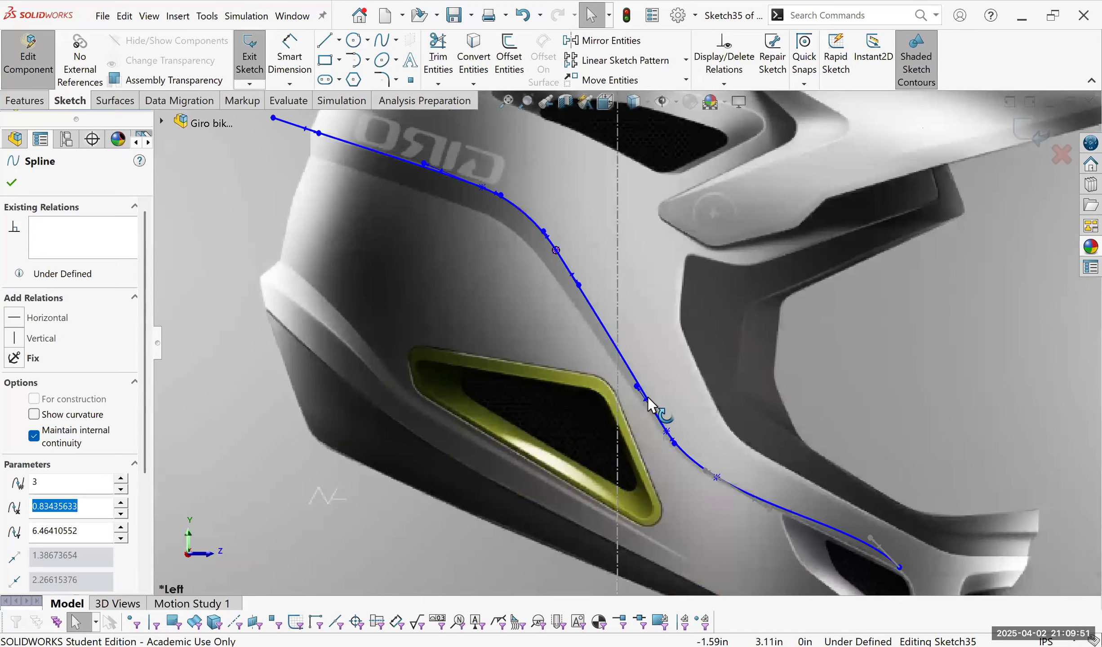
Tune the handles around the spline's fifth point so the curve follows the lower bend and the chin vent's upper edge.
{"action": "left_click", "coordinate": [666, 431]}
{"action": "scroll", "coordinate": [643, 416], "scroll_direction": "down", "scroll_amount": 4}
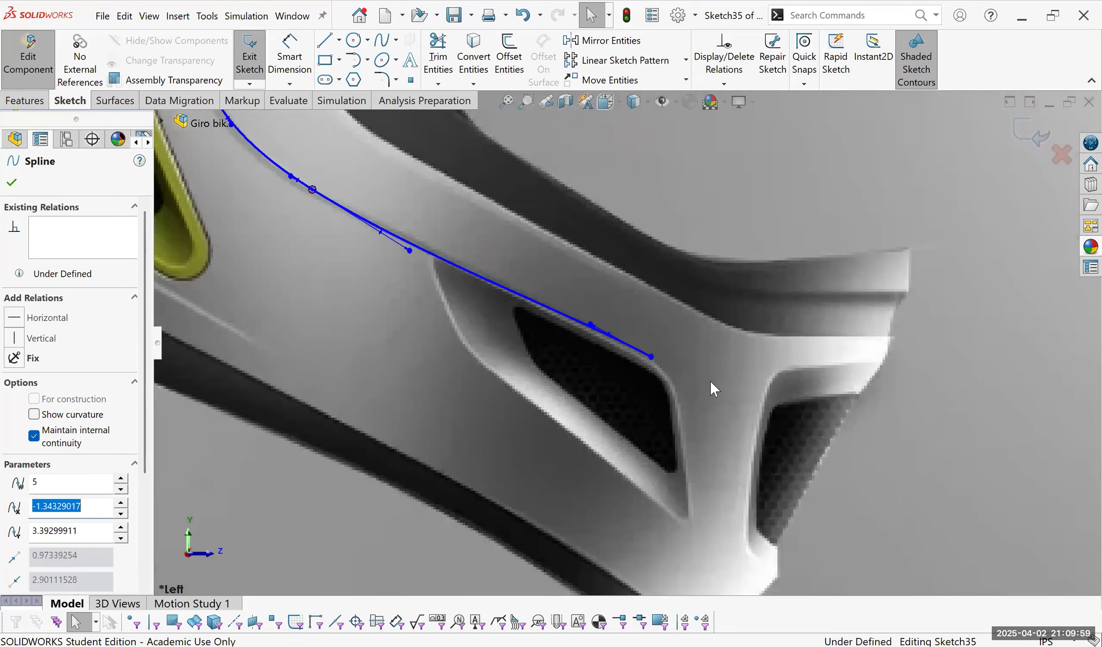
{"action": "scroll", "coordinate": [695, 386], "scroll_direction": "up", "scroll_amount": 2}
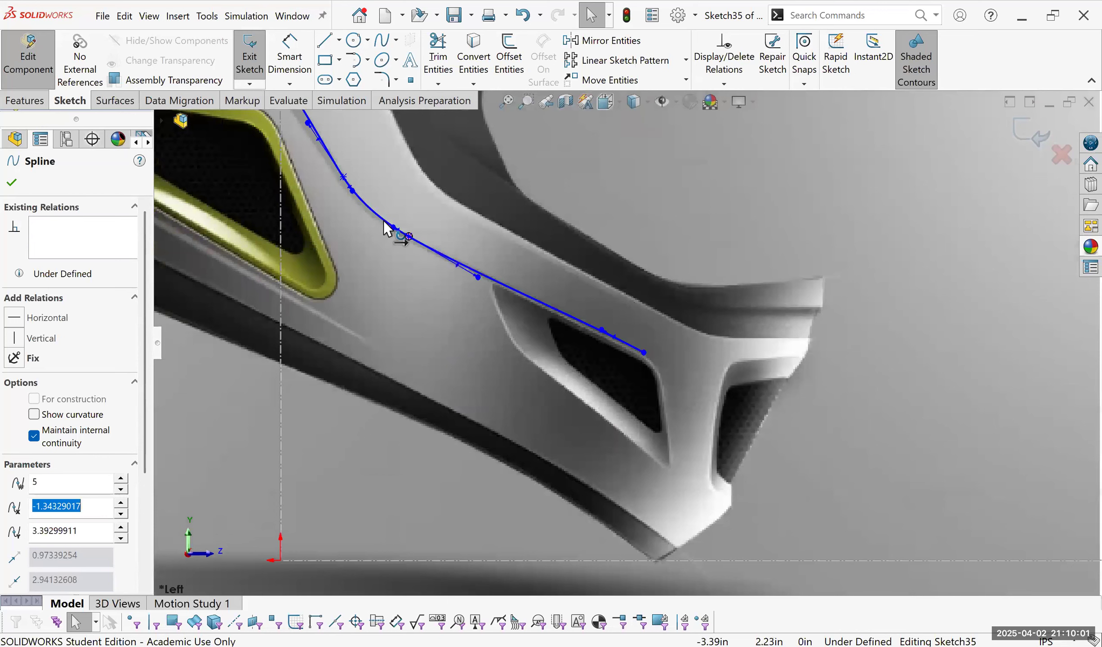
{"action": "scroll", "coordinate": [613, 275], "scroll_direction": "down", "scroll_amount": 2}
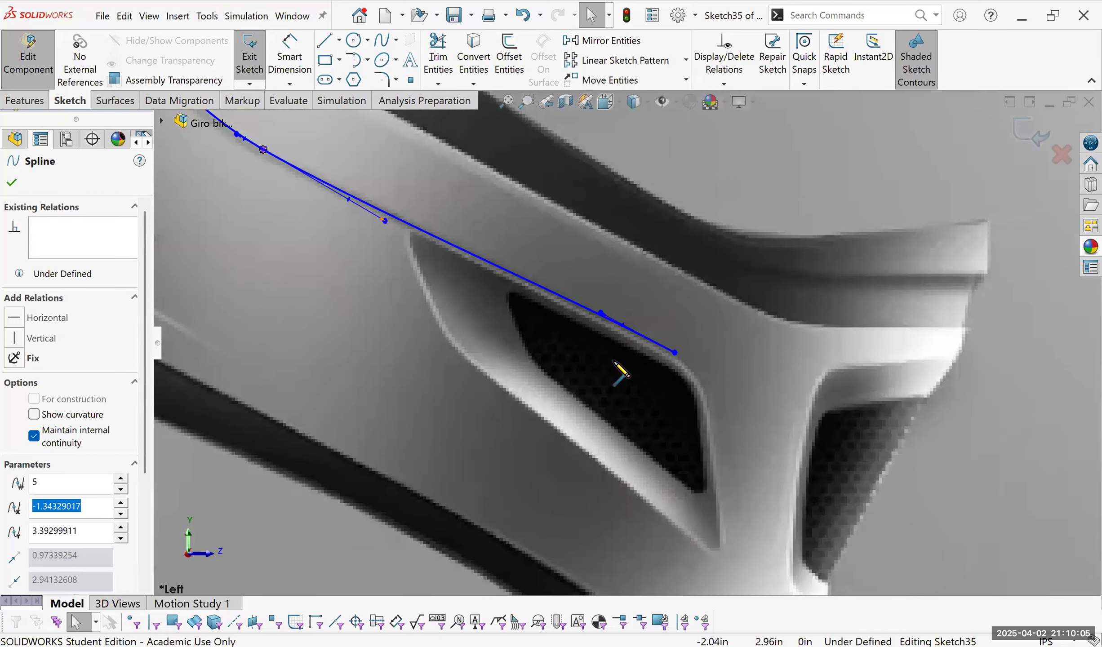
{"action": "scroll", "coordinate": [618, 365], "scroll_direction": "up", "scroll_amount": 3}
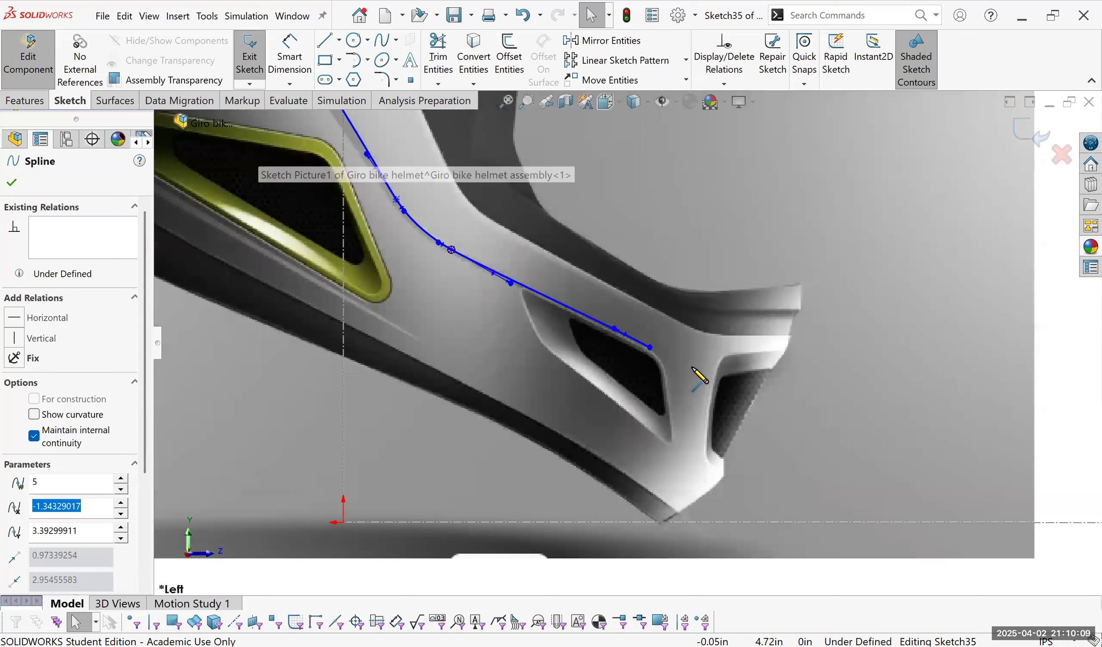
{"action": "key", "text": "l"}
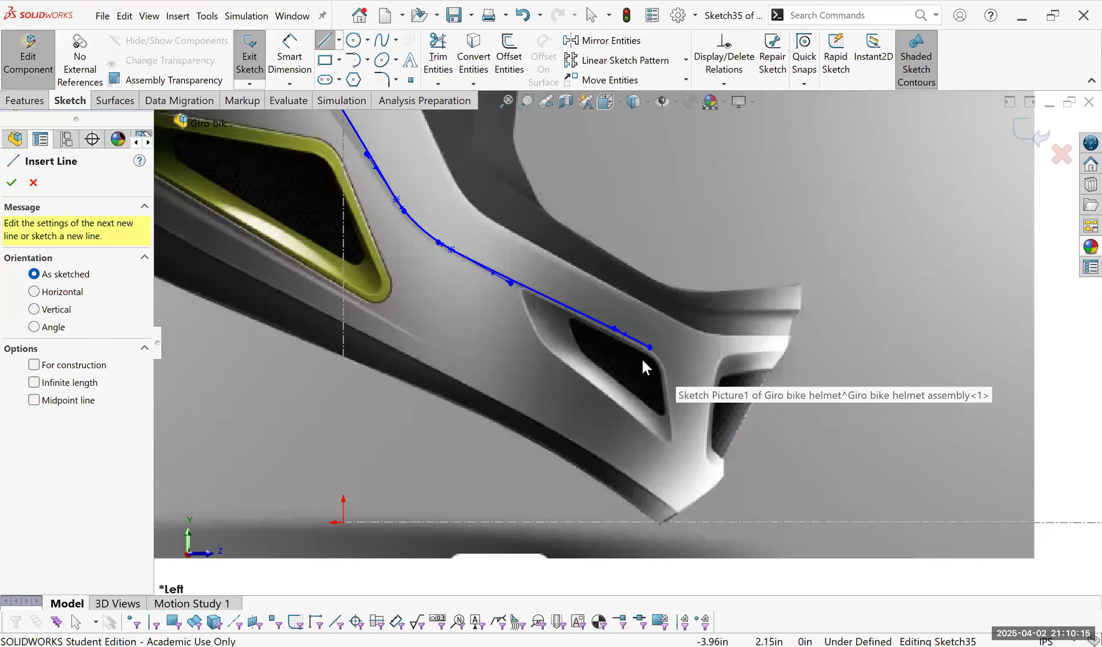
{"action": "key", "text": "Escape"}
{"action": "scroll", "coordinate": [633, 354], "scroll_direction": "down", "scroll_amount": 4}
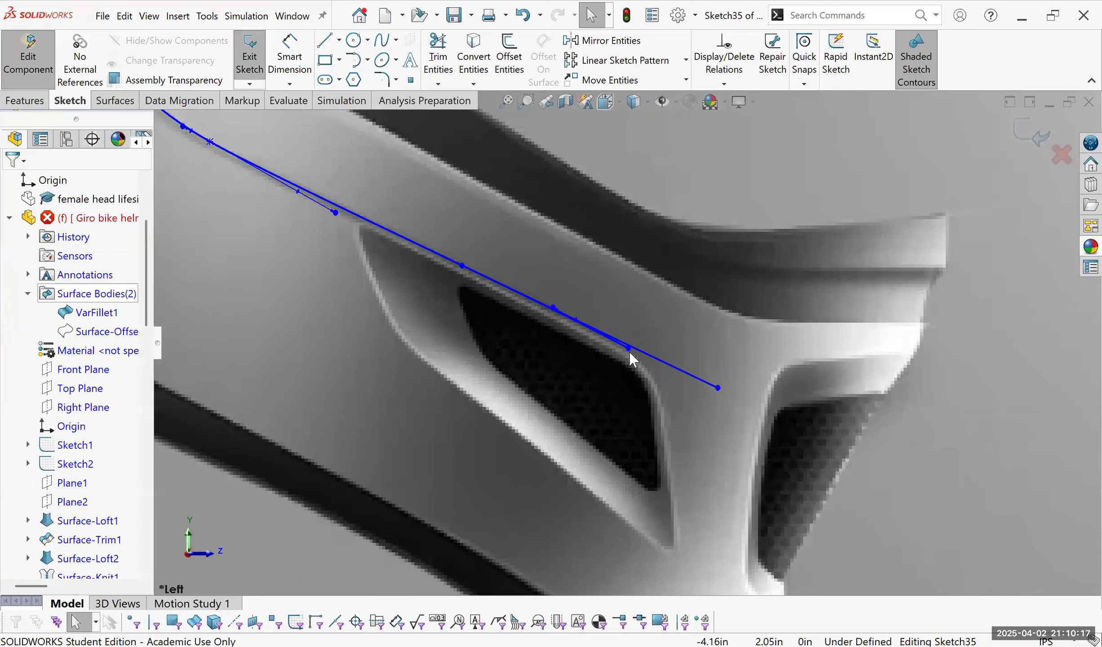
{"action": "left_click_drag", "start_coordinate": [717, 388], "coordinate": [718, 395]}
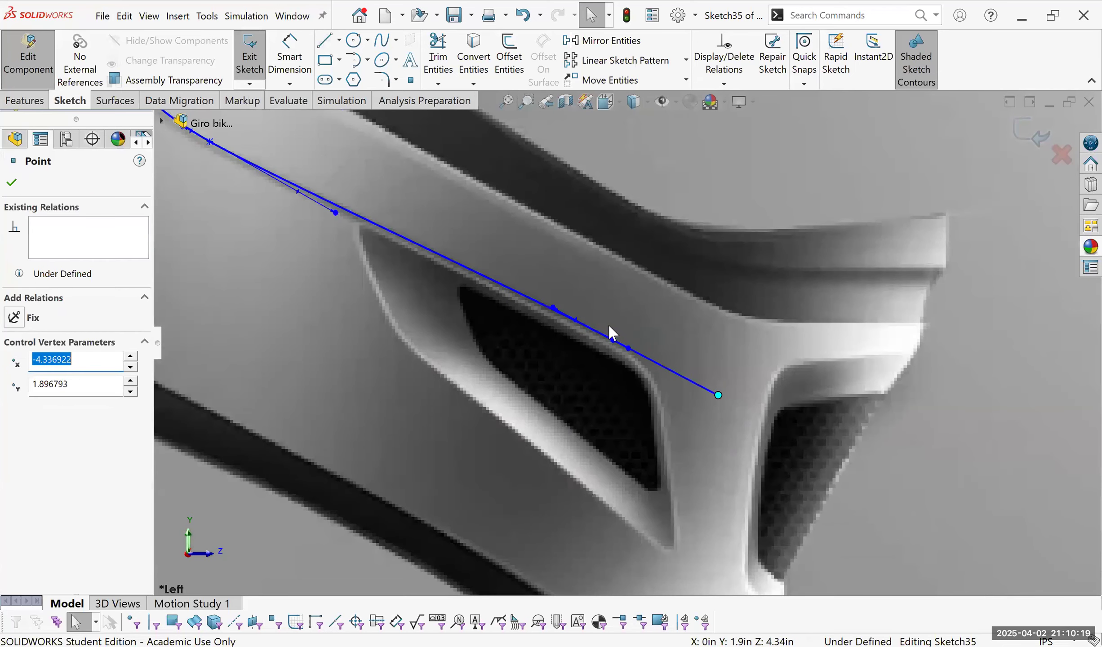
{"action": "left_click", "coordinate": [628, 349]}
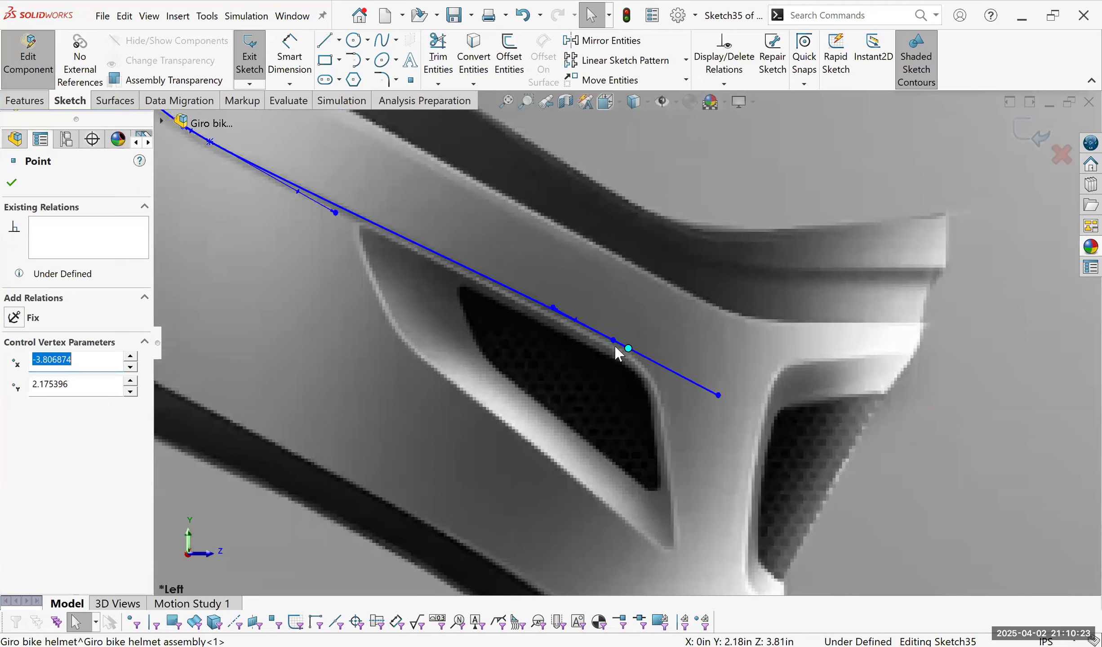
{"action": "left_click", "coordinate": [617, 345]}
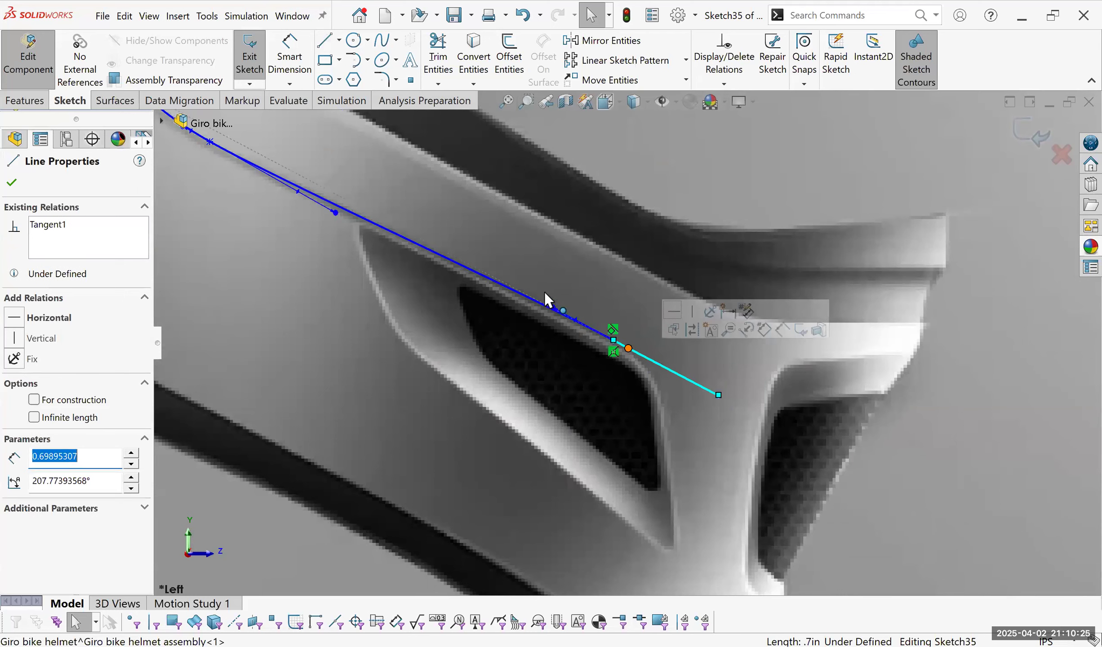
{"action": "left_click", "coordinate": [628, 348]}
{"action": "left_click", "coordinate": [656, 353]}
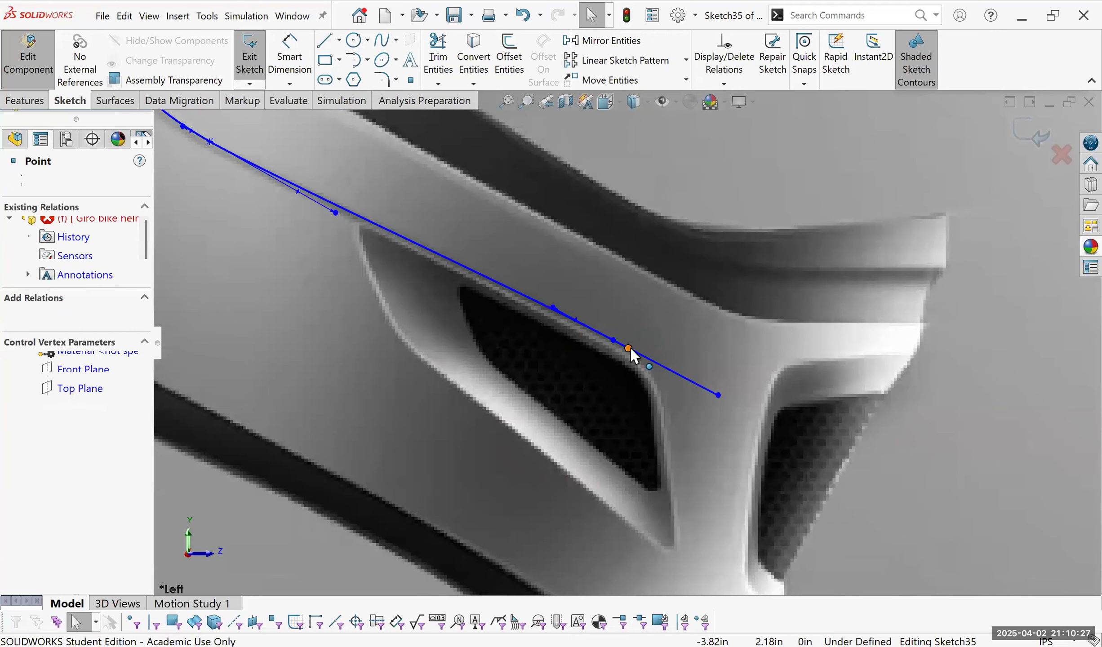
{"action": "key", "text": "Delete"}
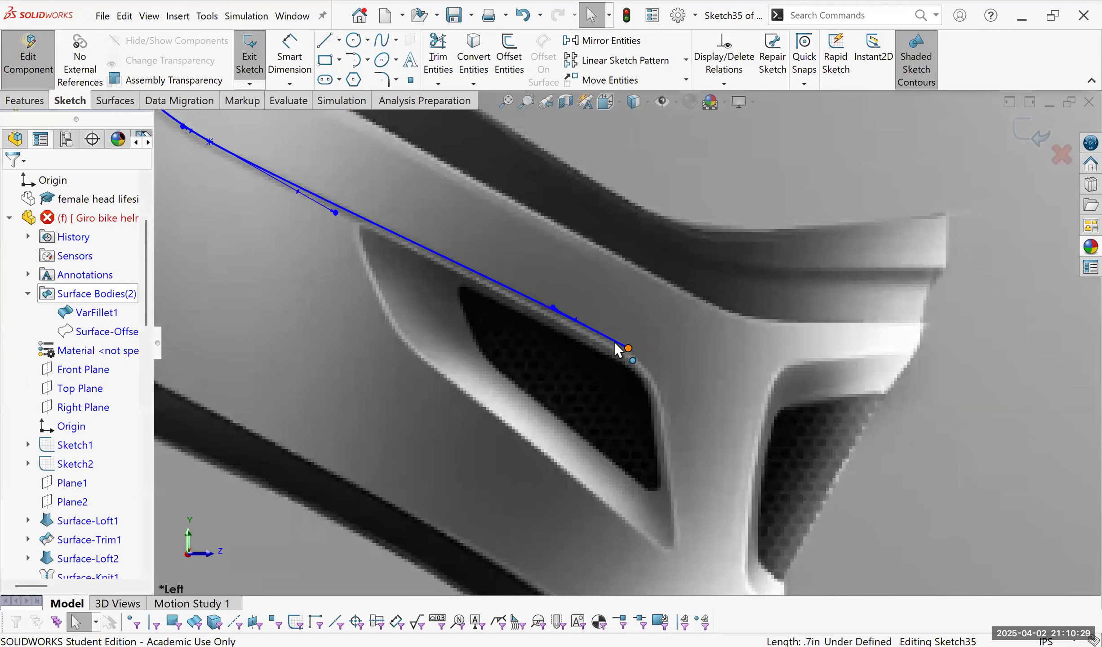
Move the spline's front end slightly back along the chin vent's edge and extend it with a tangent construction line about 0.8 in long.
{"action": "left_click_drag", "start_coordinate": [628, 348], "coordinate": [614, 342]}
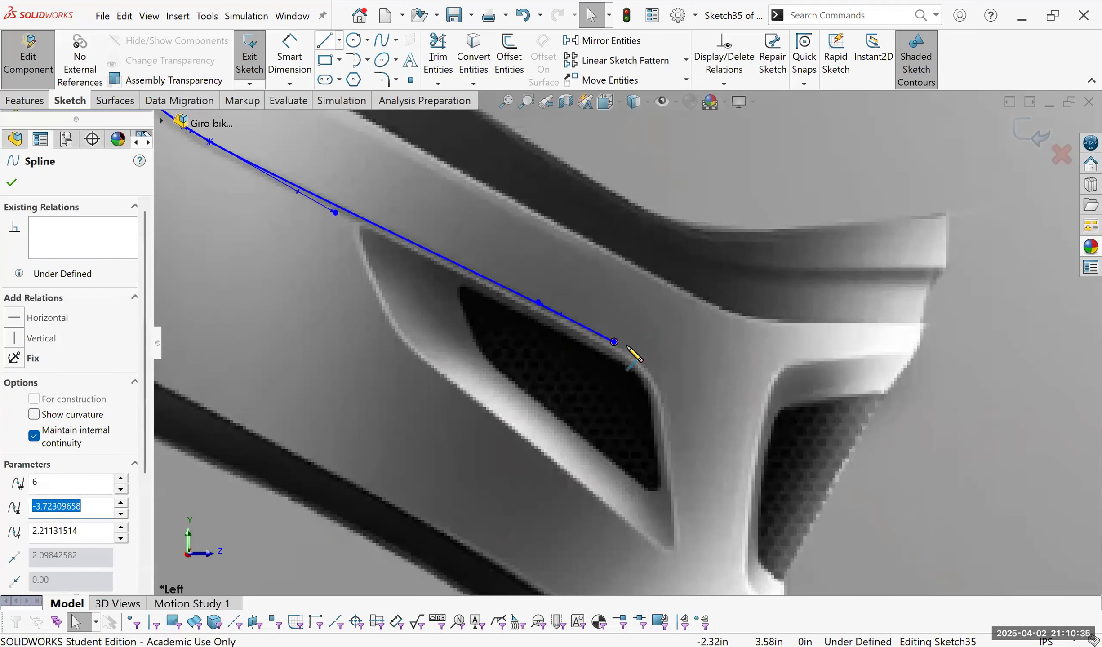
{"action": "key", "text": "l"}
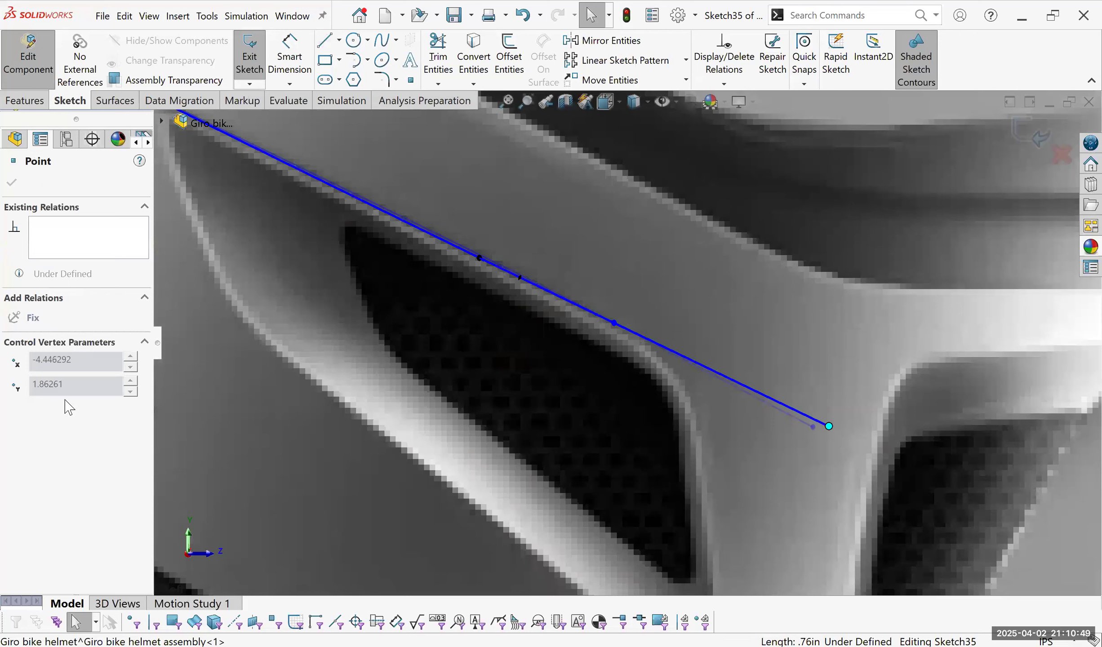
{"action": "scroll", "coordinate": [564, 290], "scroll_direction": "up", "scroll_amount": 2}
{"action": "left_click", "coordinate": [592, 307]}
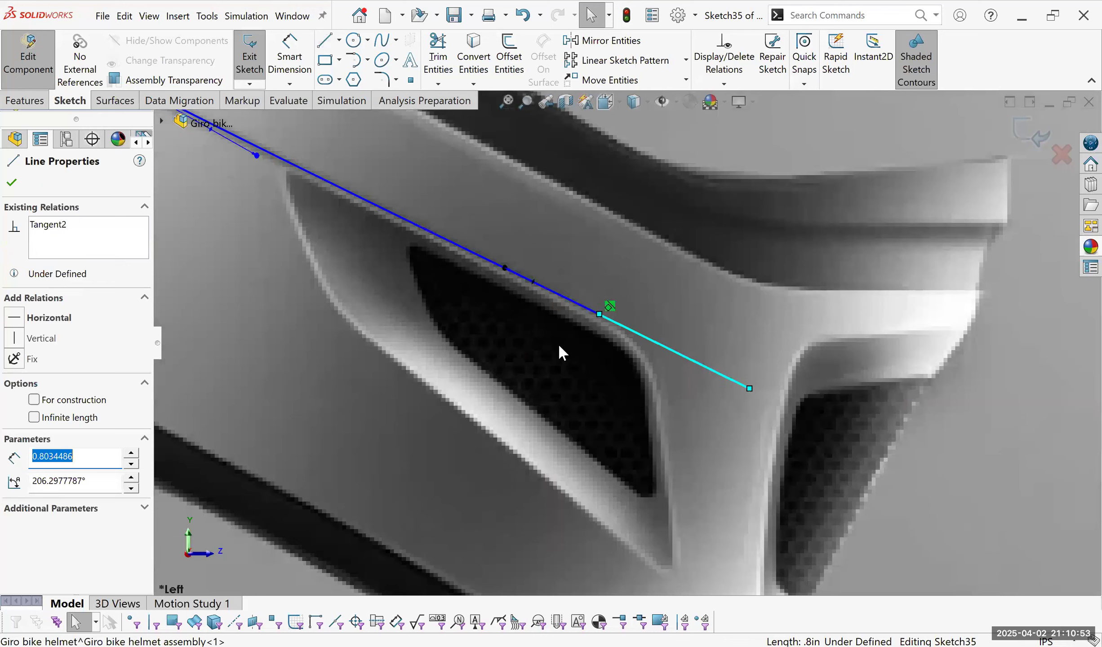
{"action": "scroll", "coordinate": [705, 361], "scroll_direction": "up", "scroll_amount": 2}
{"action": "left_click", "coordinate": [34, 399]}
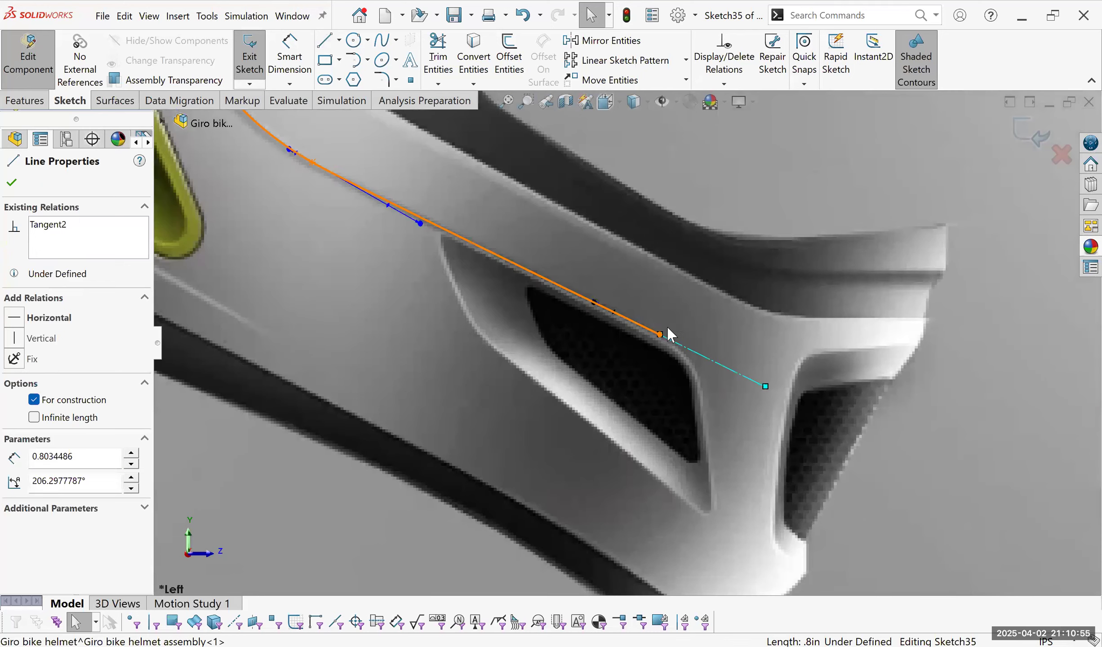
Replace the tangent relation between the construction line and the spline with an equal curvature relation.
{"action": "left_click", "coordinate": [646, 344]}
{"action": "scroll", "coordinate": [622, 364], "scroll_direction": "up", "scroll_amount": 2}
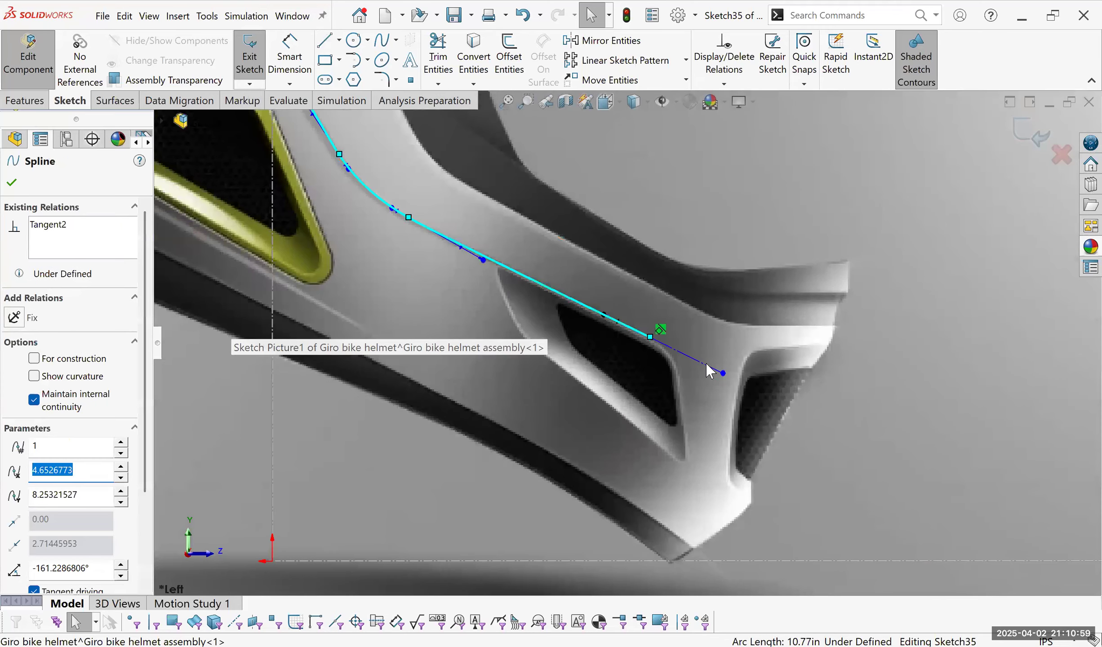
{"action": "key", "text": "Escape"}
{"action": "scroll", "coordinate": [745, 377], "scroll_direction": "down", "scroll_amount": 1}
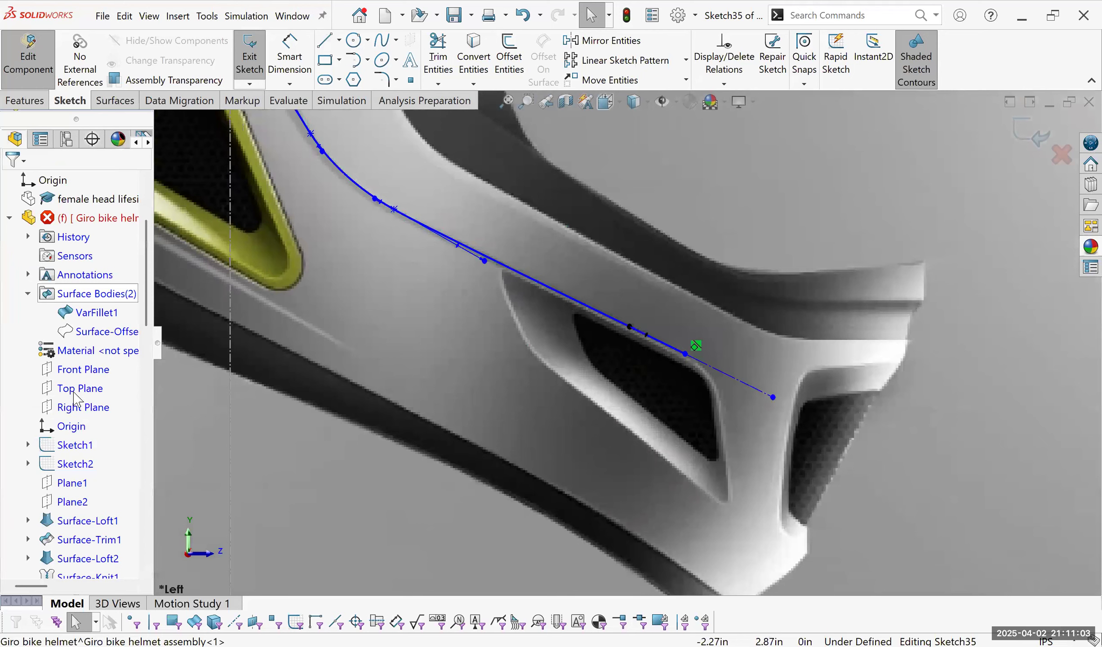
{"action": "scroll", "coordinate": [477, 260], "scroll_direction": "down", "scroll_amount": 1}
{"action": "left_click", "coordinate": [780, 400]}
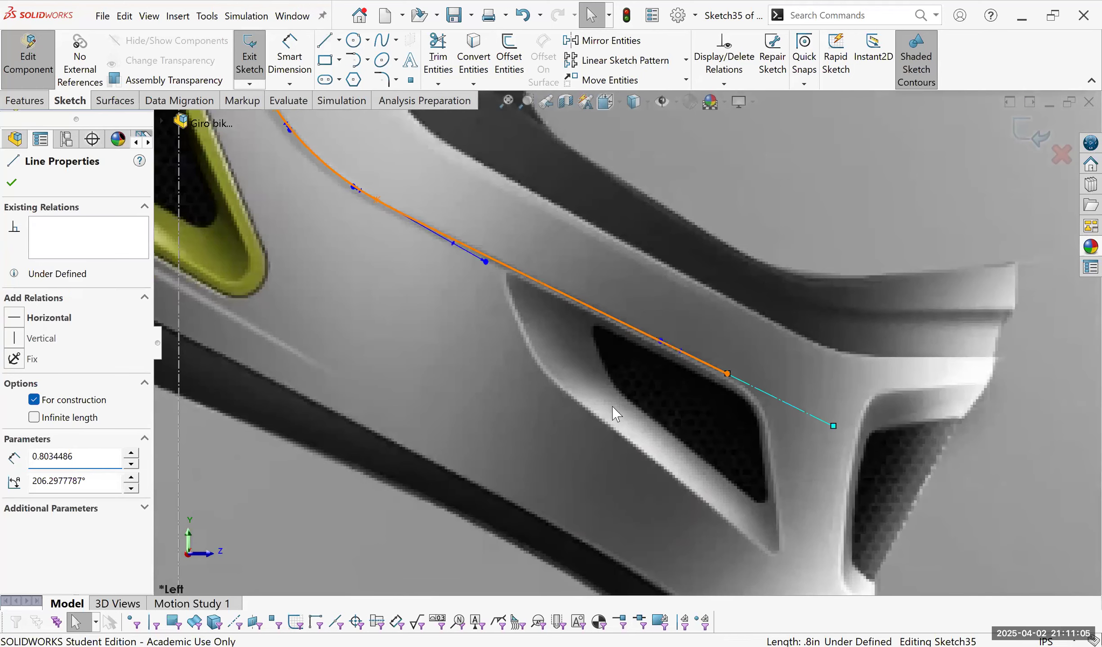
{"action": "left_click", "coordinate": [659, 344], "text": "ctrl"}
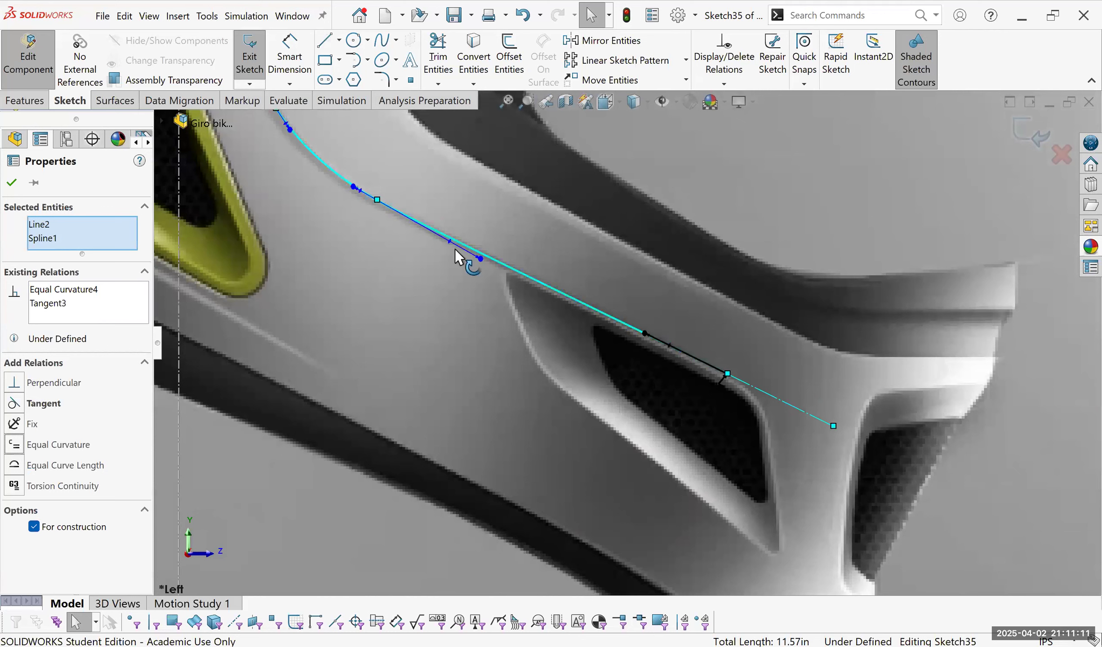
{"action": "key", "text": "Escape"}
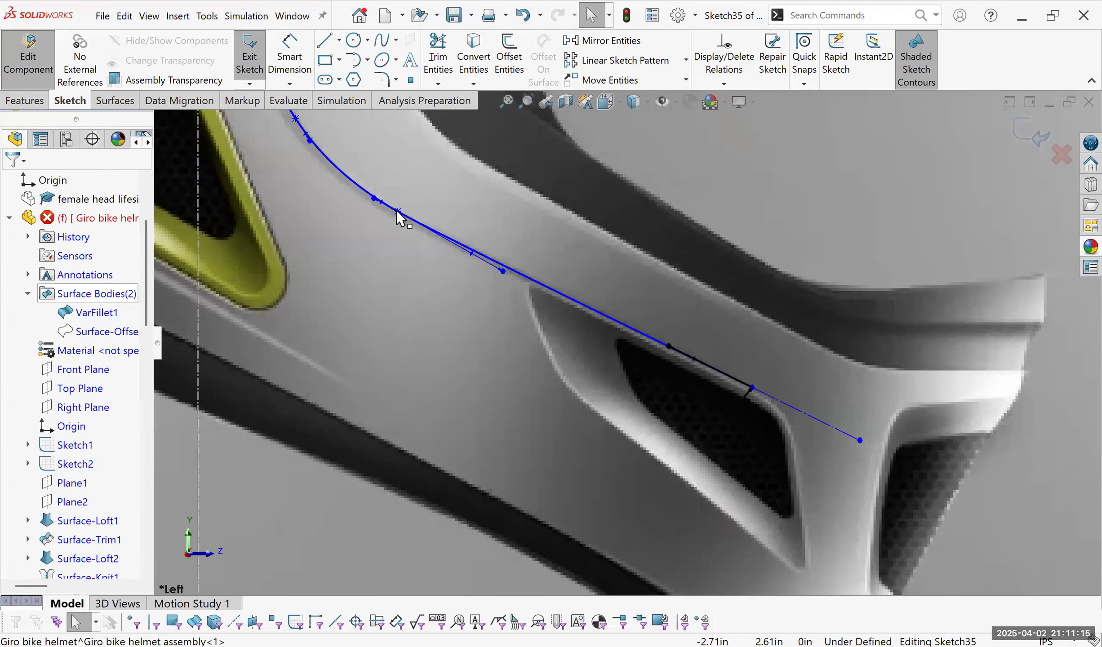
Fine-tune the upper spline's third to fifth points and their tangent handles so the curve follows the crease in the reference picture.
{"action": "left_click", "coordinate": [393, 202]}
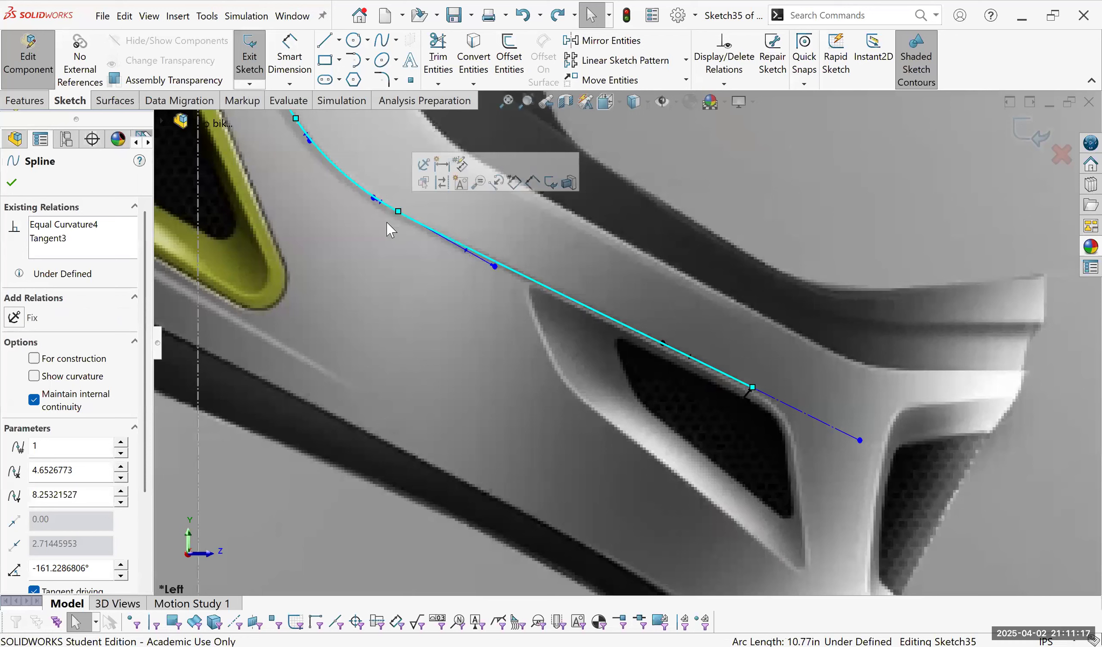
{"action": "mouse_move", "coordinate": [485, 270]}
{"action": "left_mouse_down"}
{"action": "mouse_move", "coordinate": [493, 265]}
{"action": "mouse_move", "coordinate": [475, 259]}
{"action": "mouse_move", "coordinate": [472, 270]}
{"action": "left_mouse_up"}
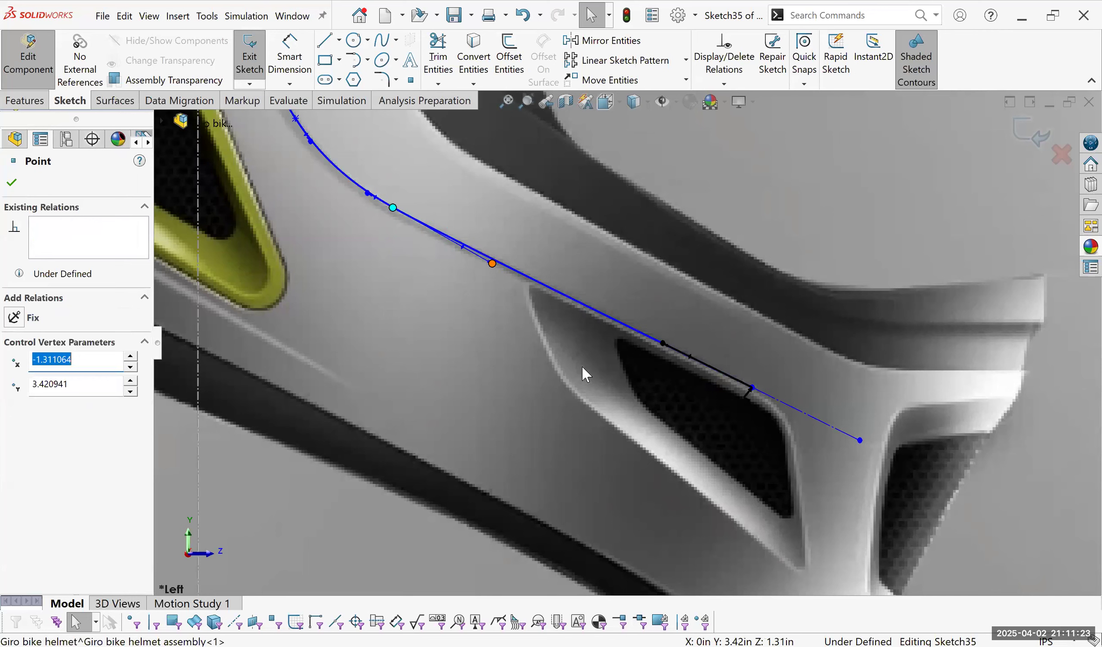
{"action": "key", "text": "ctrl+z"}
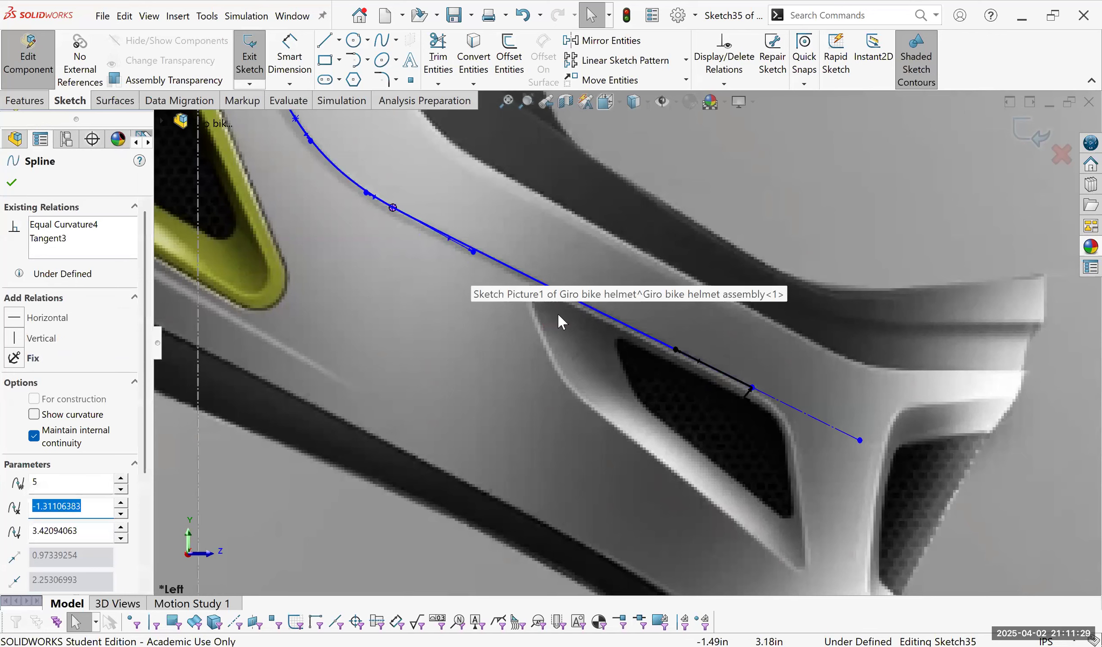
{"action": "middle_click_drag", "start_coordinate": [295, 118], "coordinate": [545, 315], "text": "ctrl"}
{"action": "left_click_drag", "start_coordinate": [545, 322], "coordinate": [545, 315]}
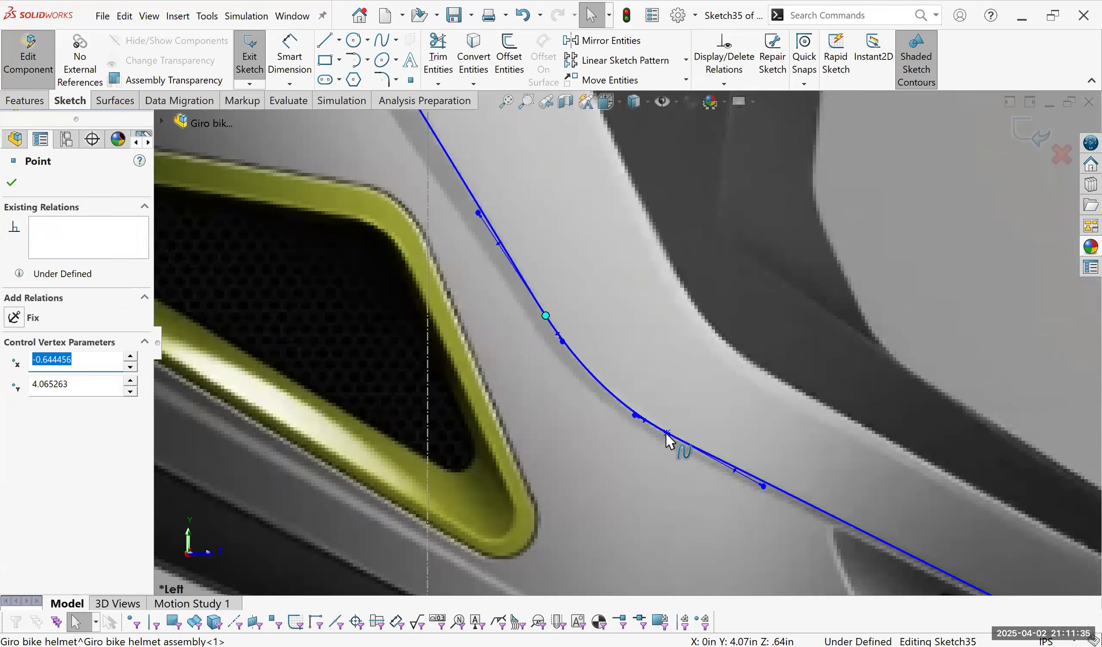
{"action": "left_click_drag", "start_coordinate": [667, 434], "coordinate": [665, 458]}
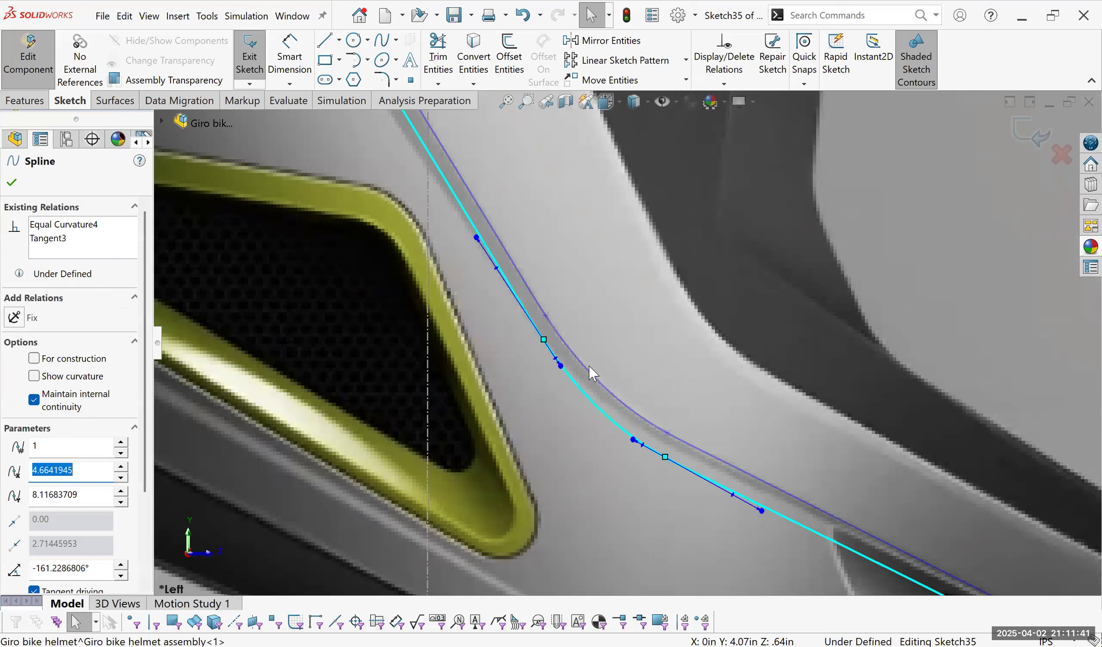
{"action": "key", "text": "ctrl+z"}
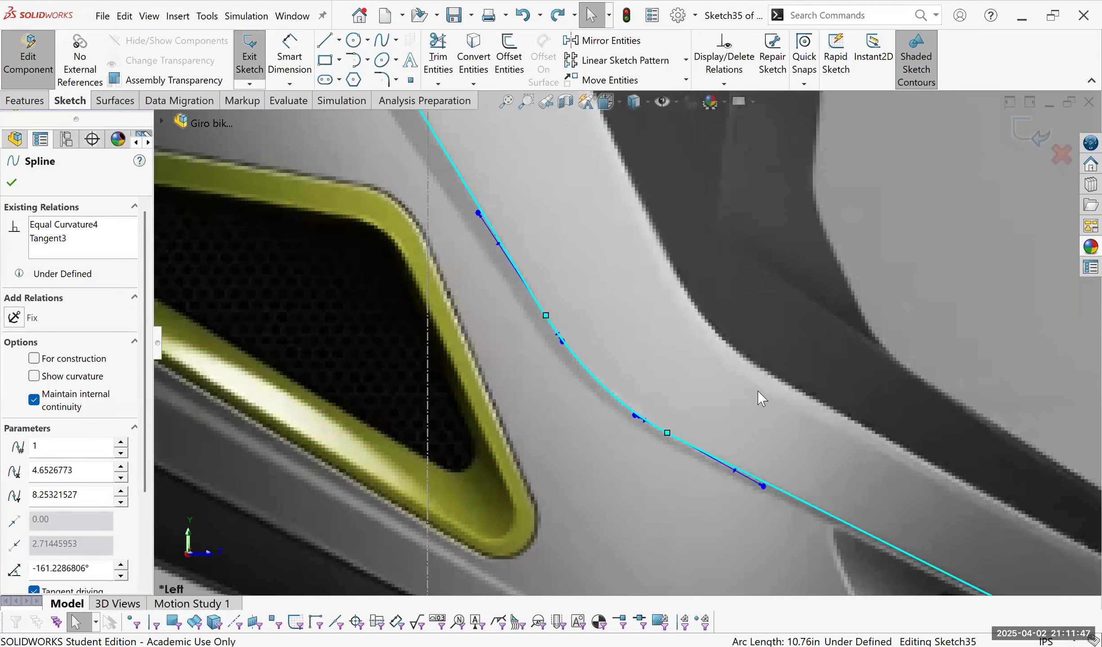
{"action": "key", "text": "ctrl+z"}
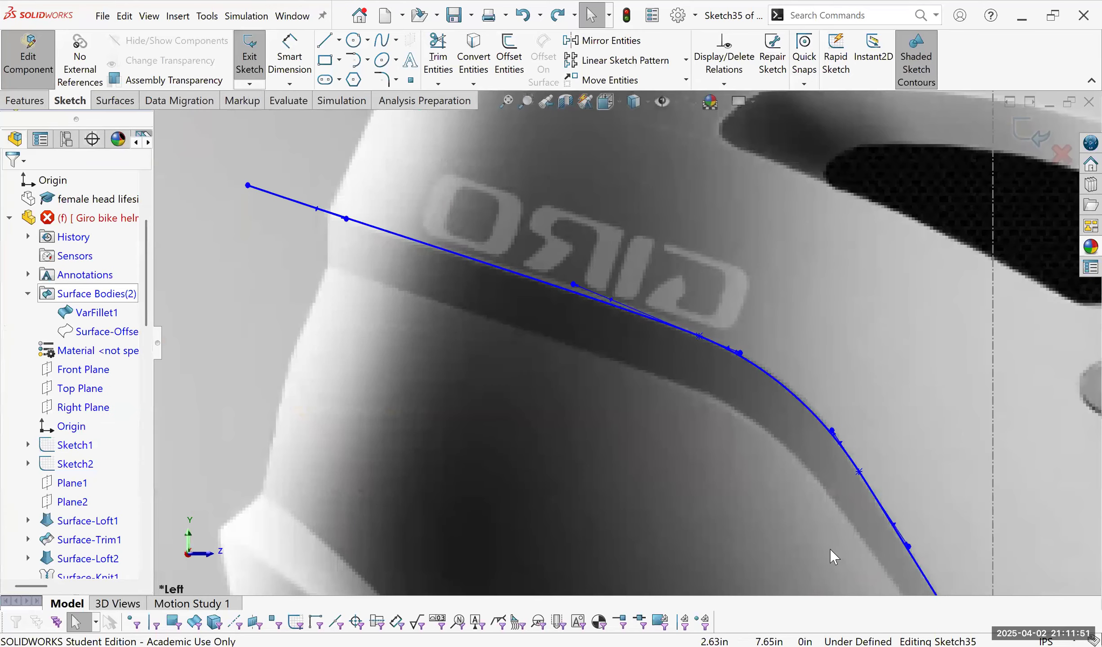
{"action": "key", "text": "ctrl+z"}
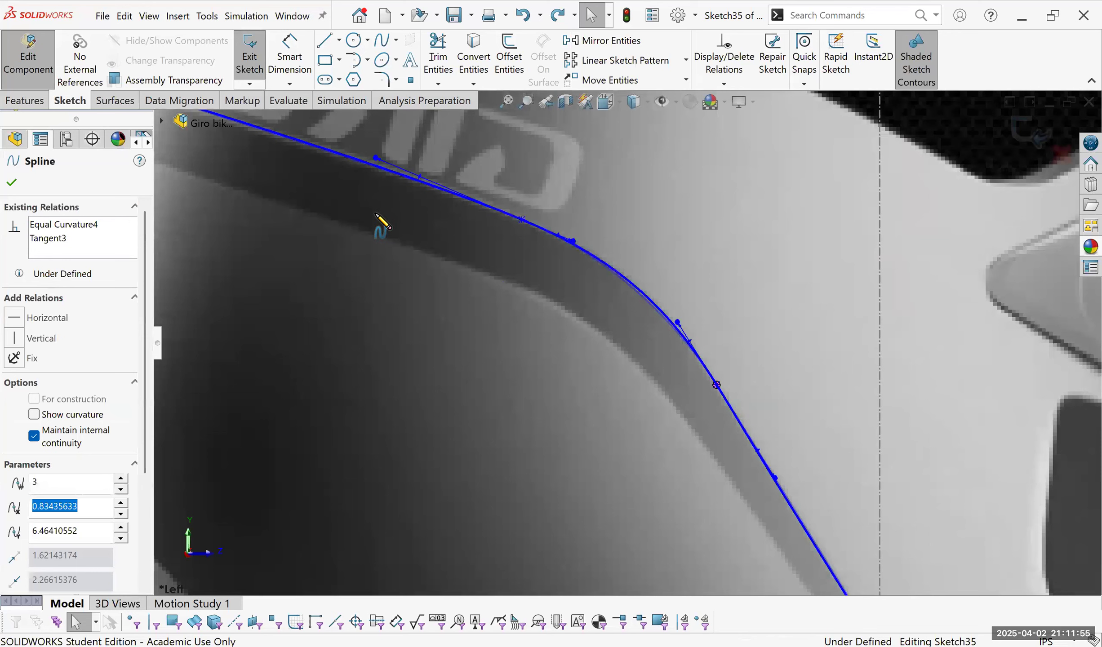
Trace a four-point spline along the lower crease, from behind the helmet's rear edge past the underside of the green-rimmed vent.
{"action": "key", "text": "f"}
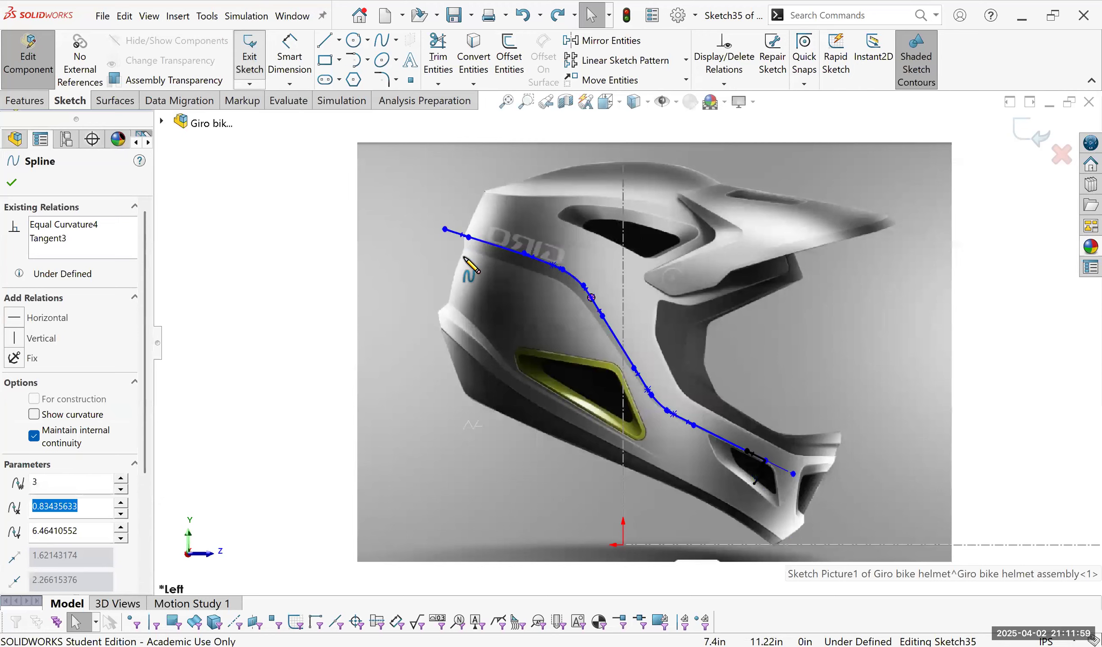
{"action": "scroll", "coordinate": [538, 320], "scroll_direction": "down", "scroll_amount": 5}
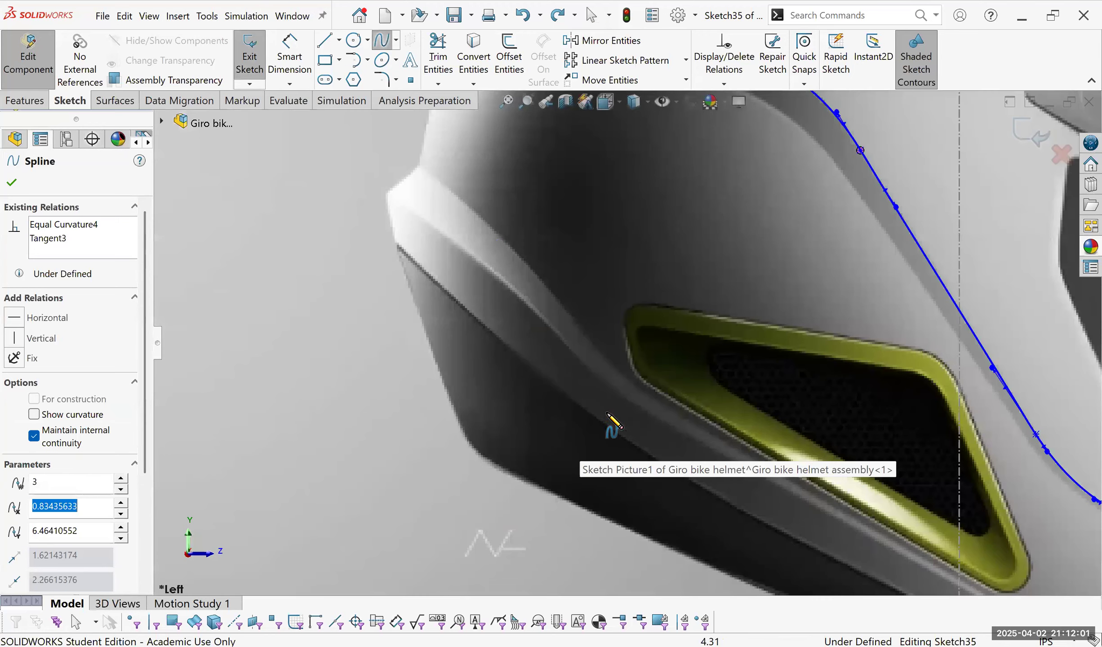
{"action": "left_click", "coordinate": [644, 386]}
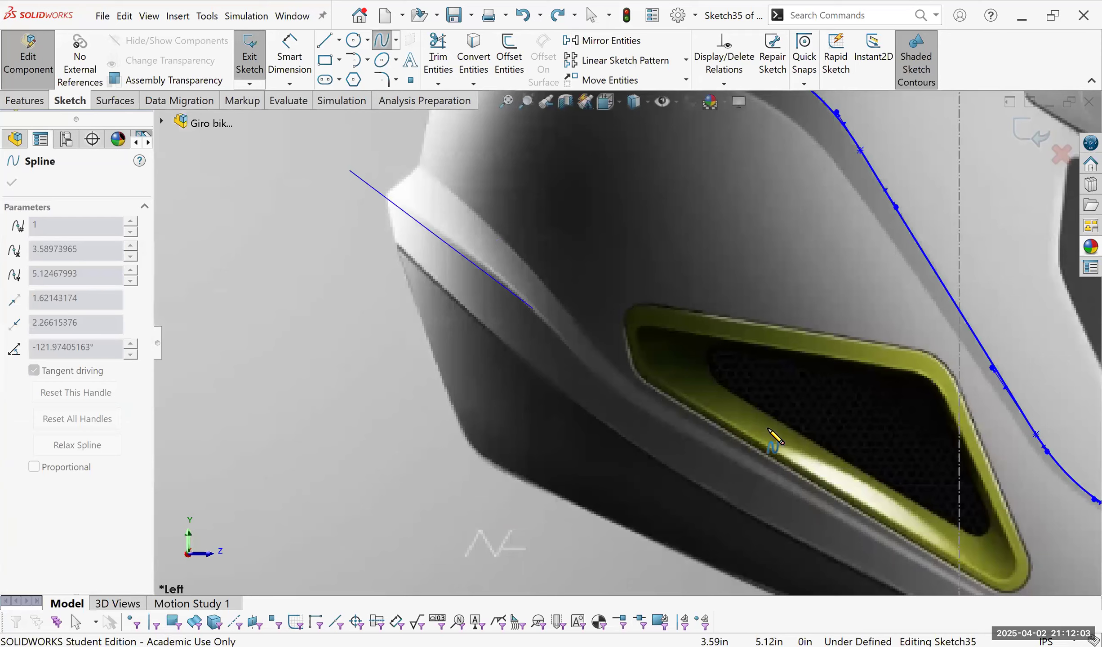
{"action": "scroll", "coordinate": [691, 377], "scroll_direction": "up", "scroll_amount": 3}
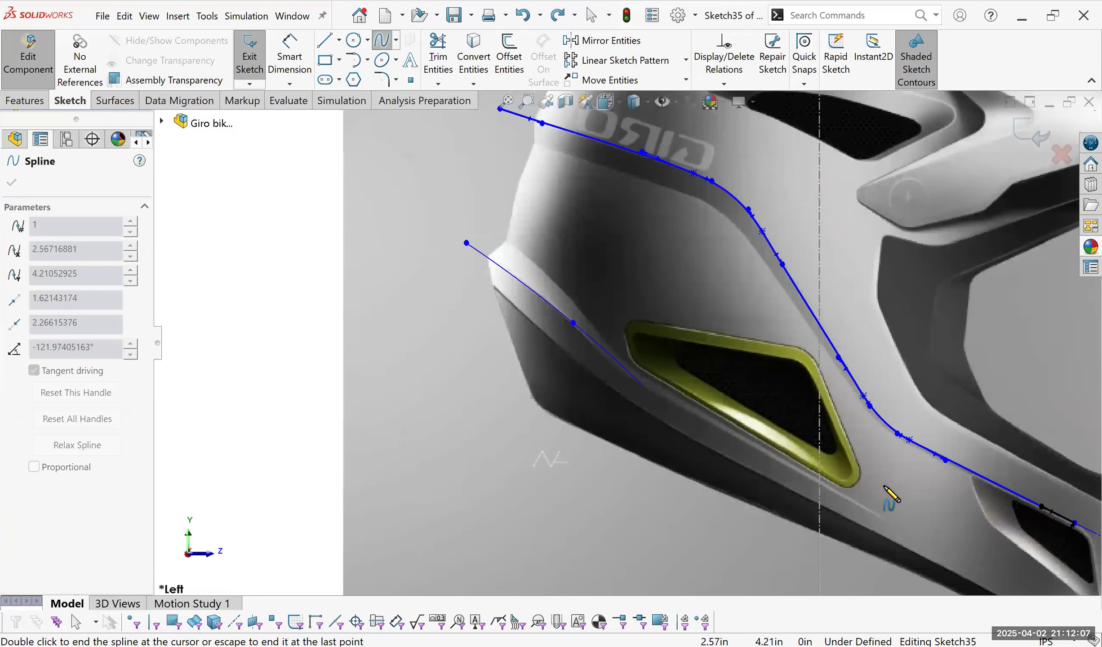
{"action": "scroll", "coordinate": [881, 485], "scroll_direction": "down", "scroll_amount": 3}
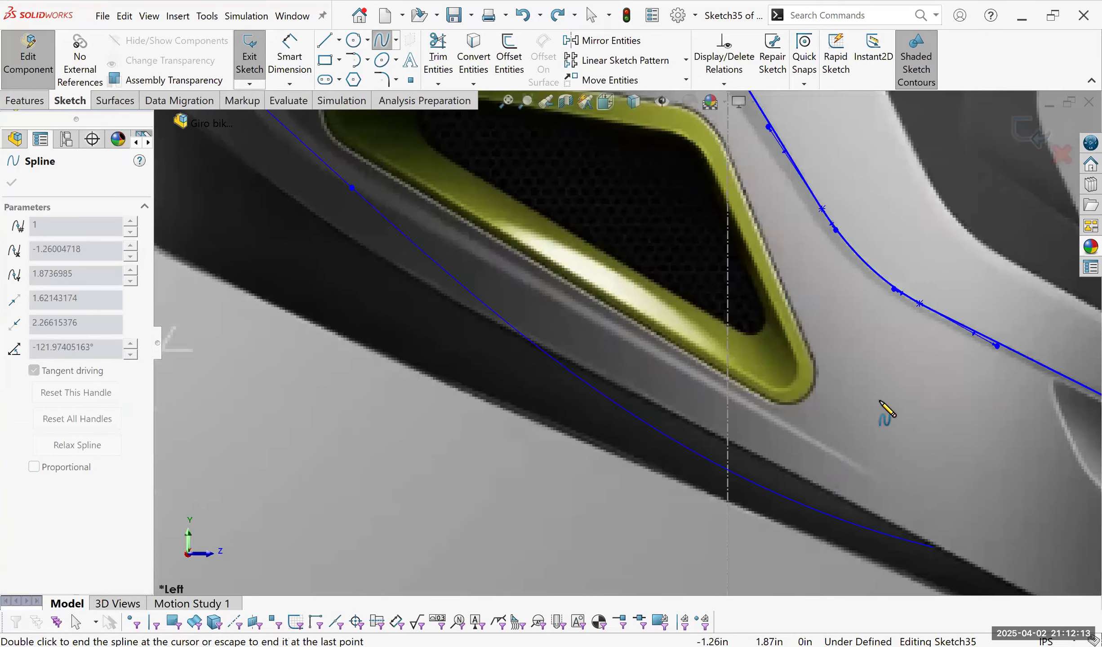
{"action": "scroll", "coordinate": [804, 328], "scroll_direction": "up", "scroll_amount": 3}
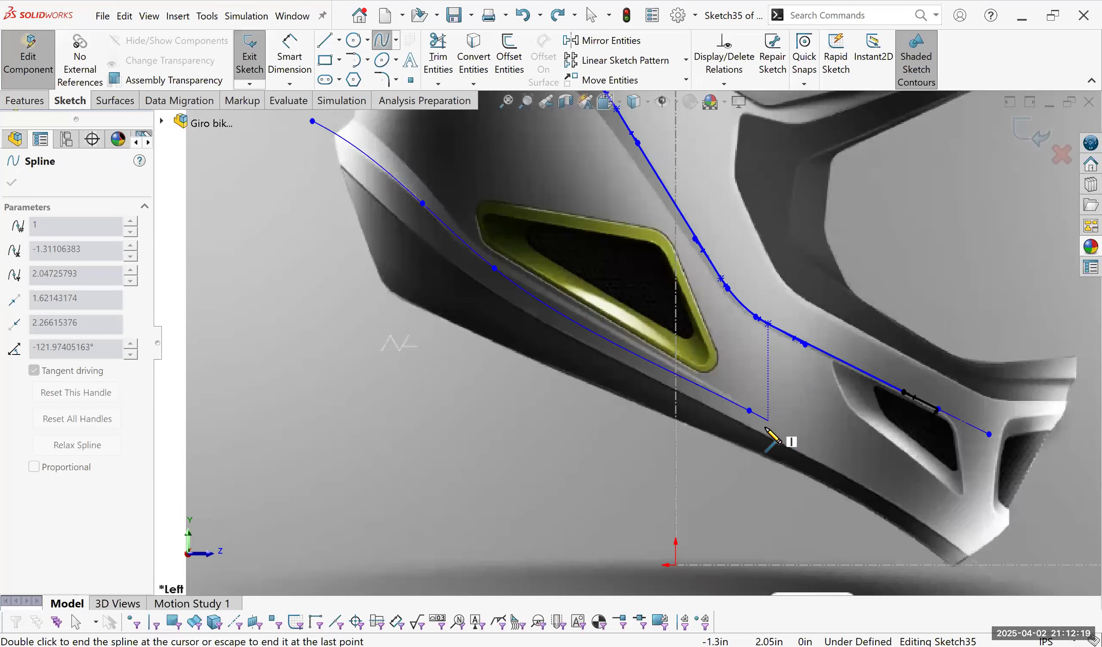
{"action": "key", "text": "Escape"}
Extend the lower spline's front end with a line toward the chin, parallel to the upper spline's construction line.
{"action": "scroll", "coordinate": [737, 396], "scroll_direction": "down", "scroll_amount": 1}
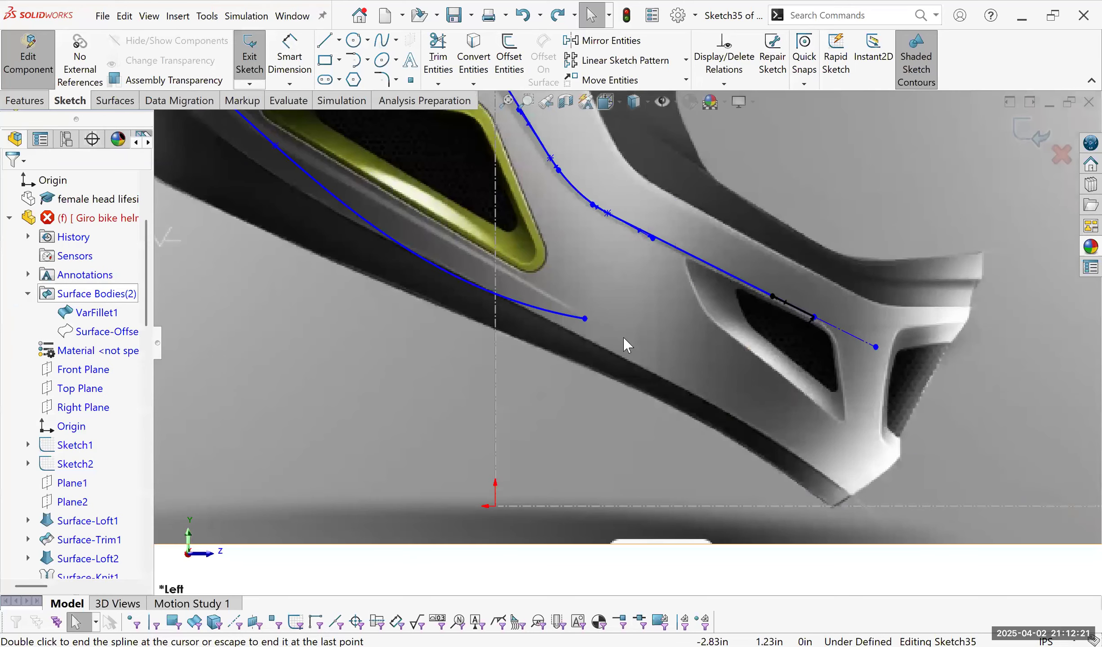
{"action": "key", "text": "ctrl+y"}
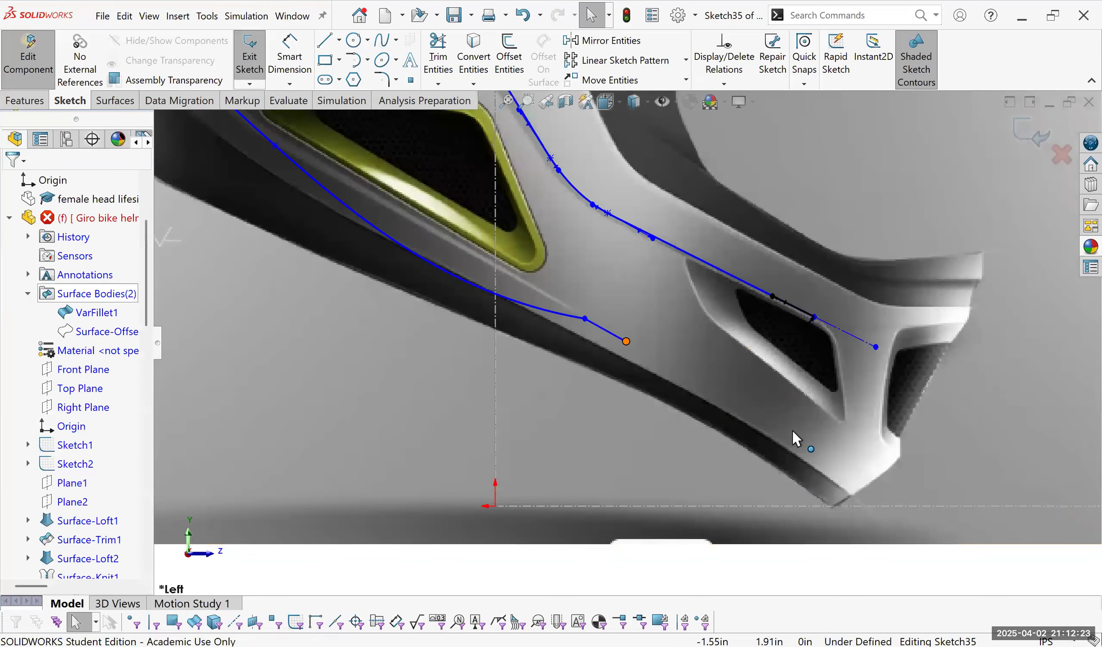
{"action": "left_click_drag", "start_coordinate": [626, 341], "coordinate": [791, 431]}
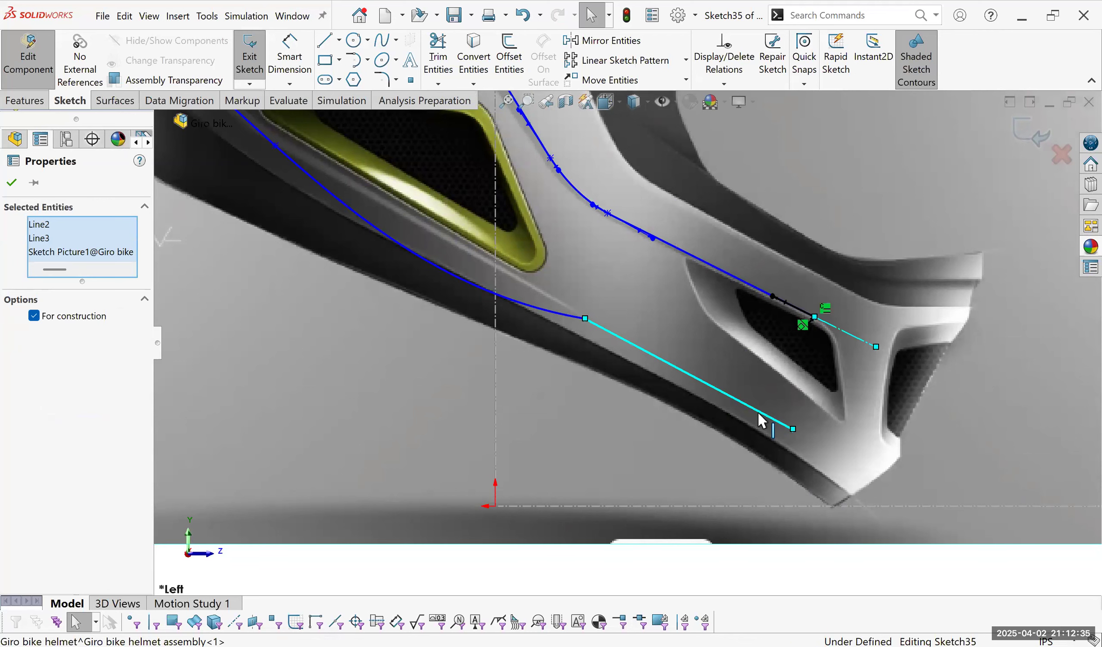
{"action": "key", "text": "Escape"}
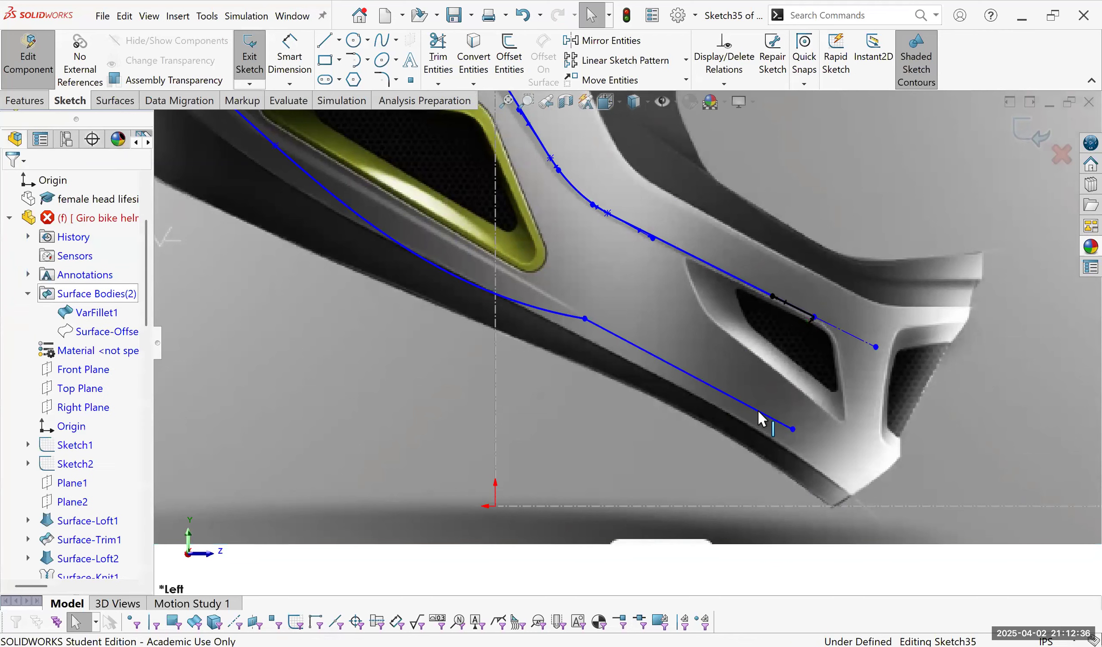
{"action": "left_click", "coordinate": [864, 343]}
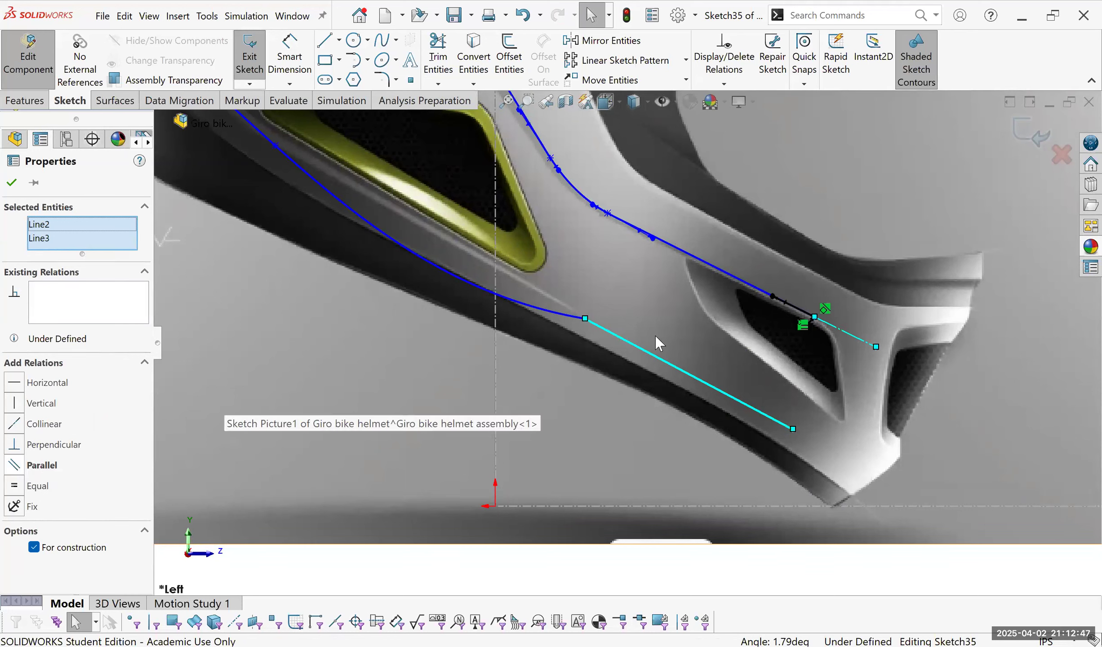
{"action": "key", "text": "ctrl+z"}
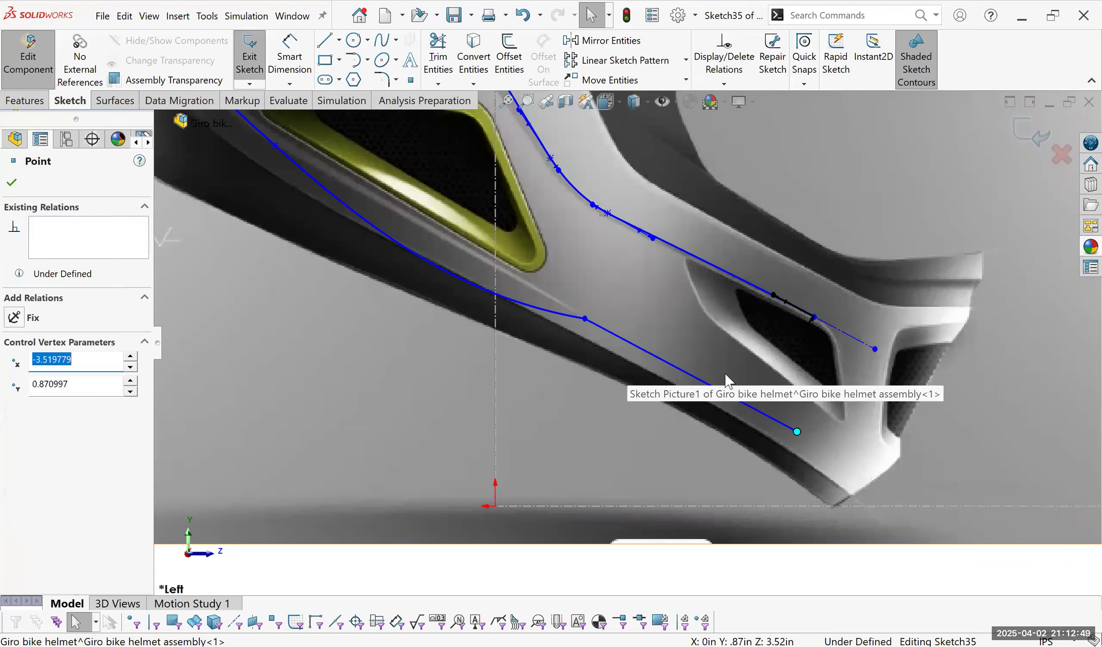
Add an equal curvature relation between the lower spline and the line extending its front end.
{"action": "scroll", "coordinate": [512, 323], "scroll_direction": "up", "scroll_amount": 2}
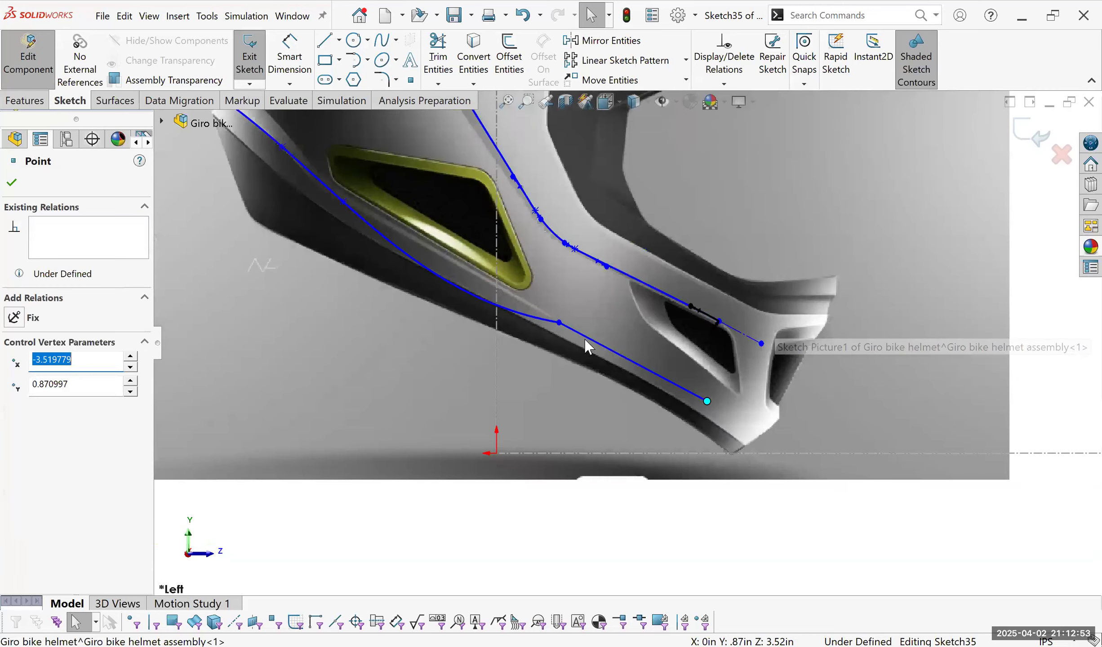
{"action": "scroll", "coordinate": [552, 324], "scroll_direction": "down", "scroll_amount": 1}
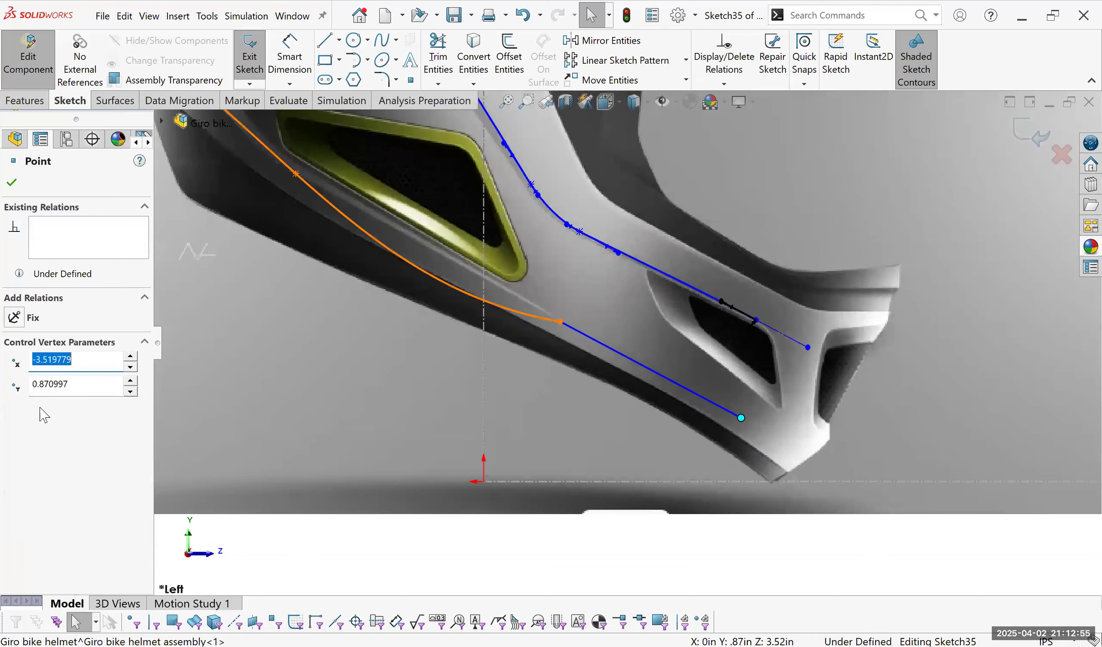
{"action": "left_click", "coordinate": [590, 337]}
{"action": "left_click", "coordinate": [501, 306], "text": "ctrl"}
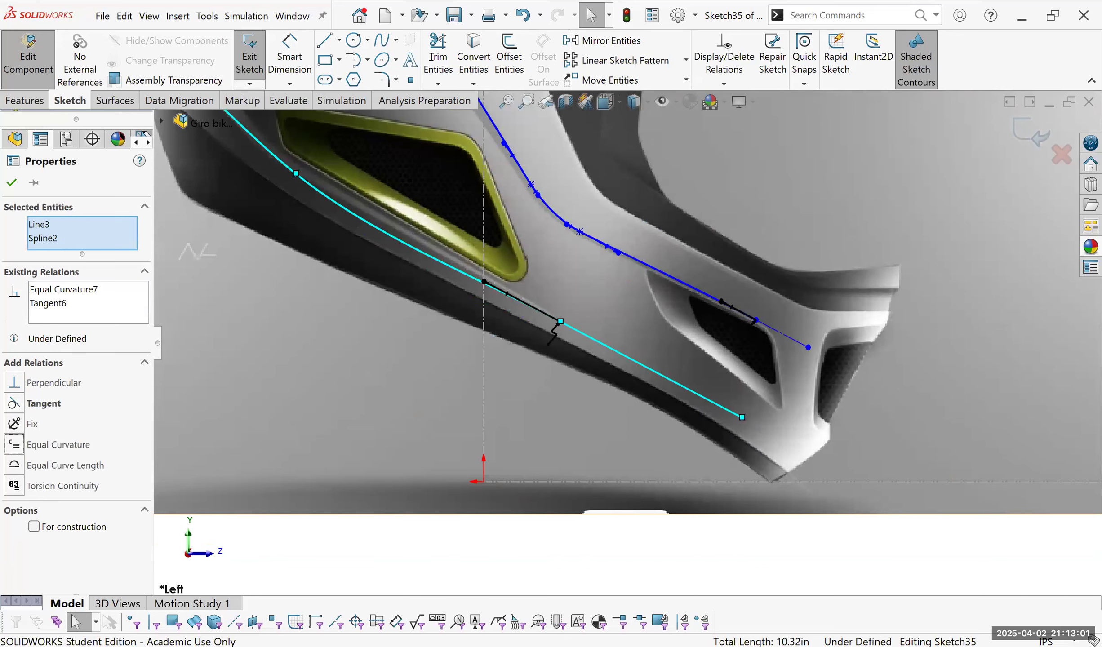
Shape the lower spline's third point with its tangent handles to match the crease beneath the green-rimmed vent.
{"action": "scroll", "coordinate": [606, 420], "scroll_direction": "down", "scroll_amount": 3}
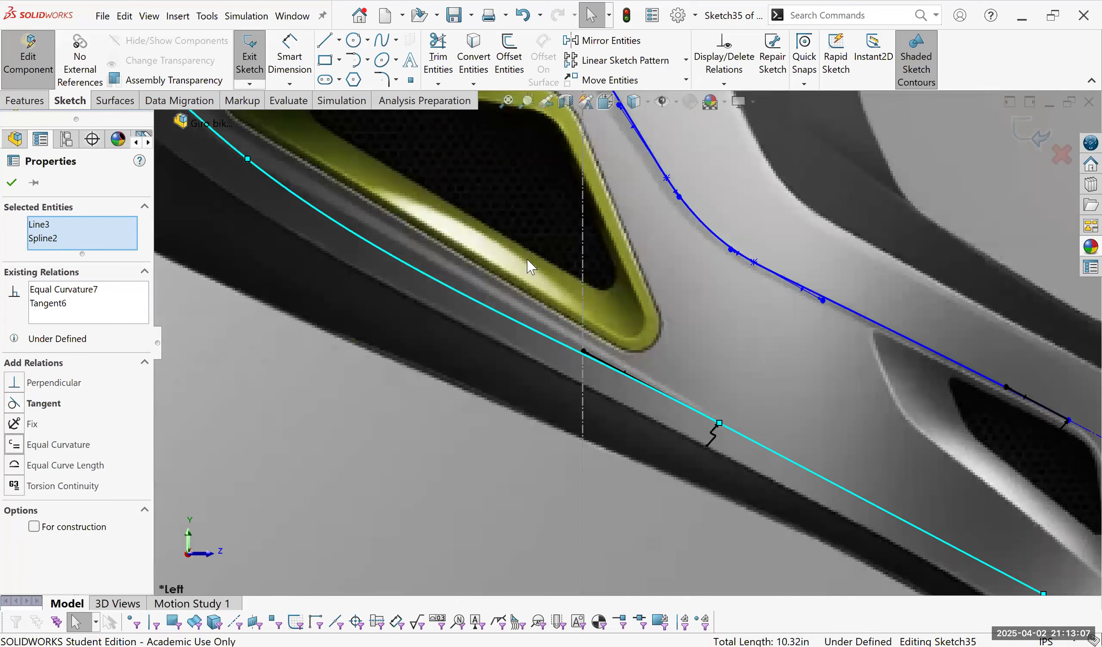
{"action": "scroll", "coordinate": [367, 202], "scroll_direction": "down", "scroll_amount": 2}
{"action": "left_click", "coordinate": [454, 279]}
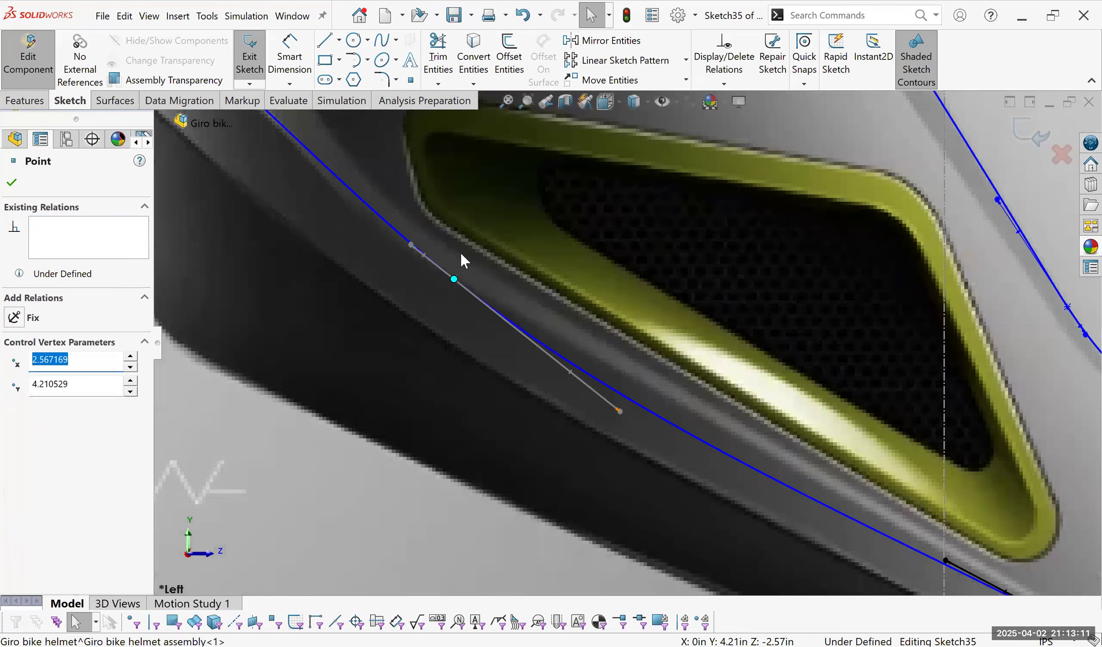
Reposition the lower spline's second point and tune the handles at its rear end to follow the helmet's rear crease.
{"action": "scroll", "coordinate": [440, 233], "scroll_direction": "up", "scroll_amount": 1}
{"action": "left_click_drag", "start_coordinate": [440, 233], "coordinate": [431, 236]}
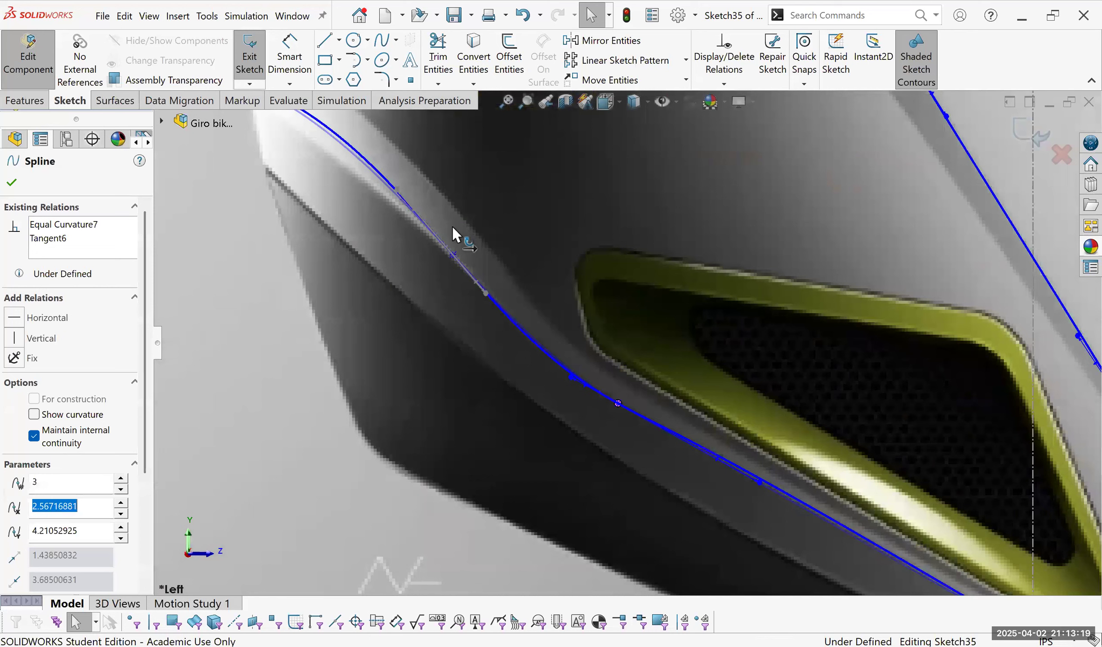
{"action": "key", "text": "ctrl+z"}
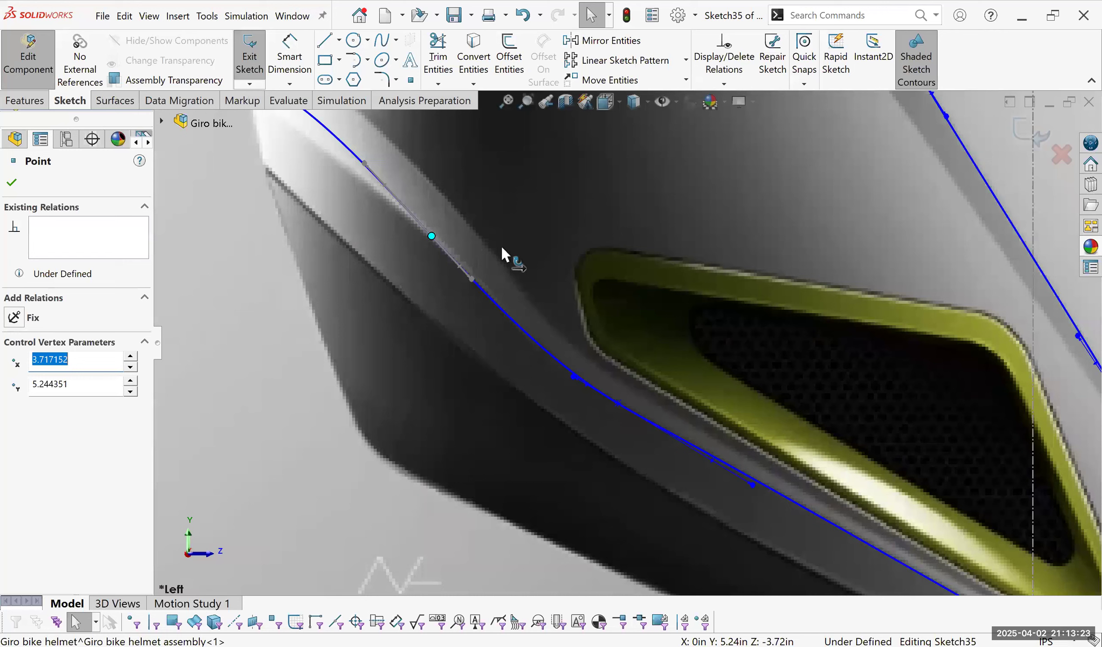
{"action": "key", "text": "ctrl+z"}
{"action": "scroll", "coordinate": [562, 290], "scroll_direction": "down", "scroll_amount": 1}
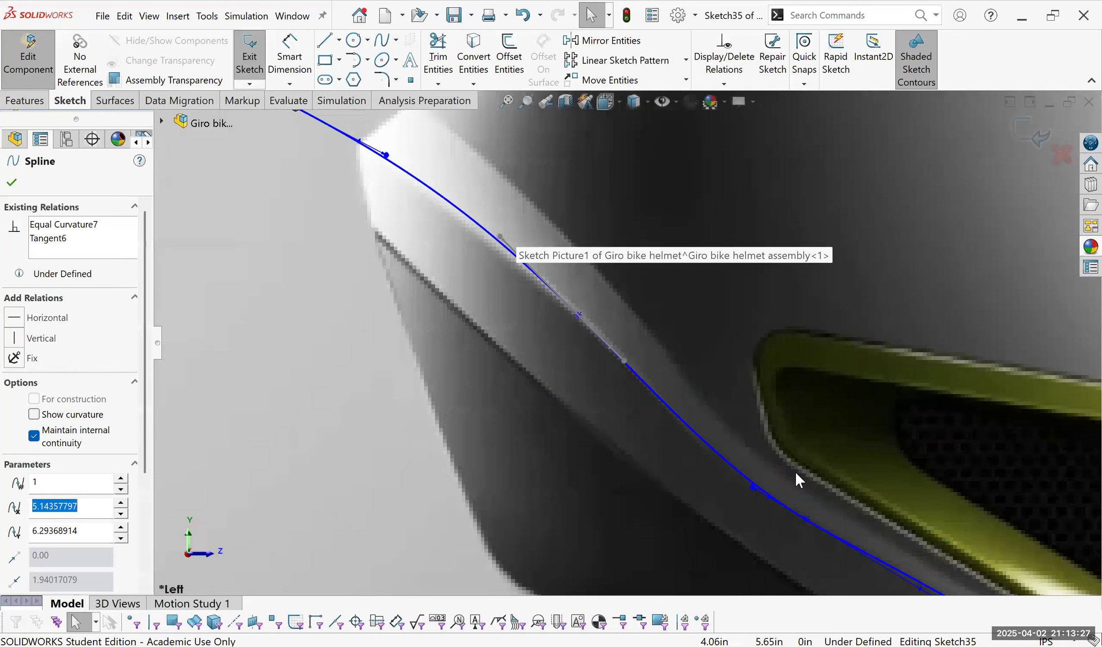
{"action": "key", "text": "ctrl+z"}
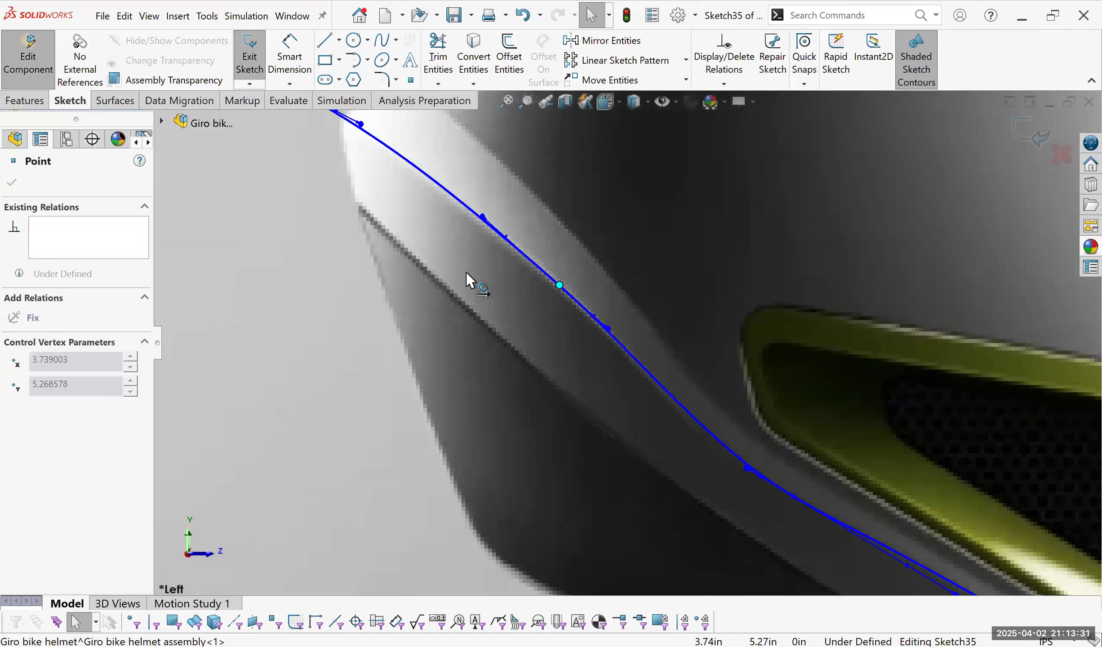
Rework the handles at the lower spline's third point and adjust its front end to match the crease ahead of the vent.
{"action": "scroll", "coordinate": [449, 263], "scroll_direction": "up", "scroll_amount": 3}
{"action": "scroll", "coordinate": [755, 485], "scroll_direction": "down", "scroll_amount": 3}
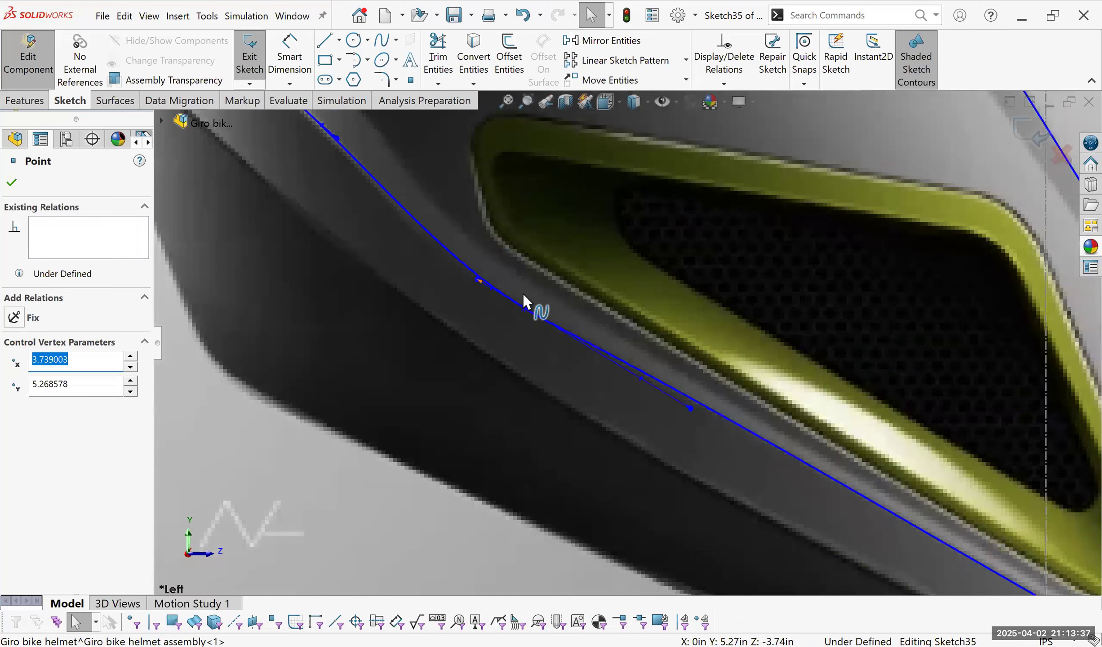
{"action": "scroll", "coordinate": [530, 297], "scroll_direction": "up", "scroll_amount": 1}
{"action": "left_click", "coordinate": [536, 296]}
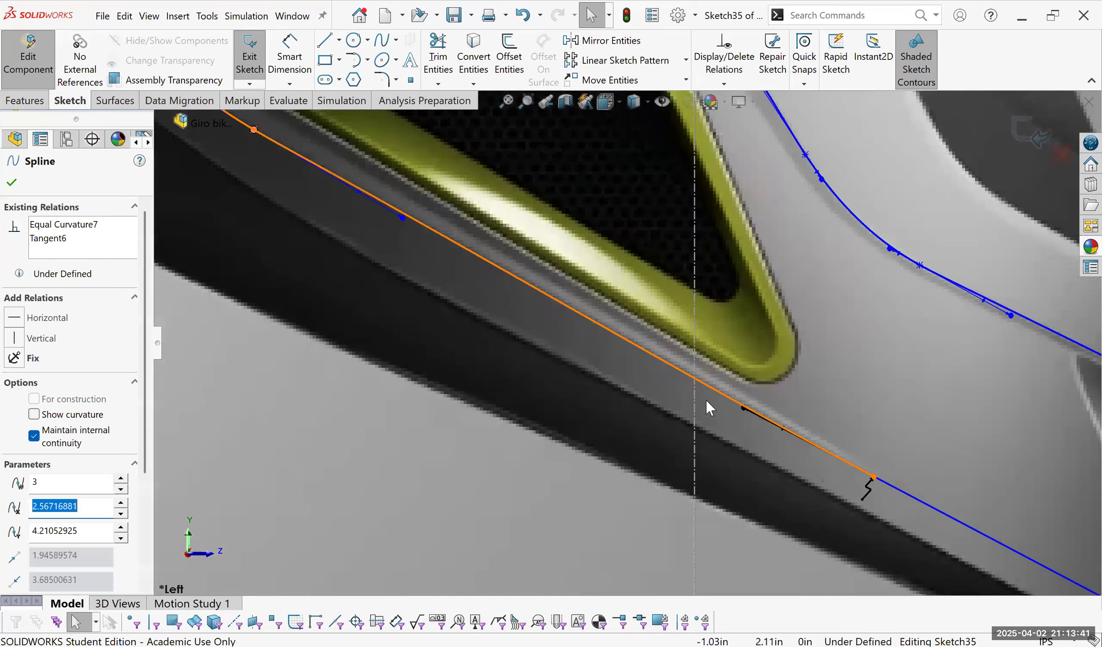
{"action": "left_click", "coordinate": [638, 338]}
{"action": "scroll", "coordinate": [635, 337], "scroll_direction": "down", "scroll_amount": 3}
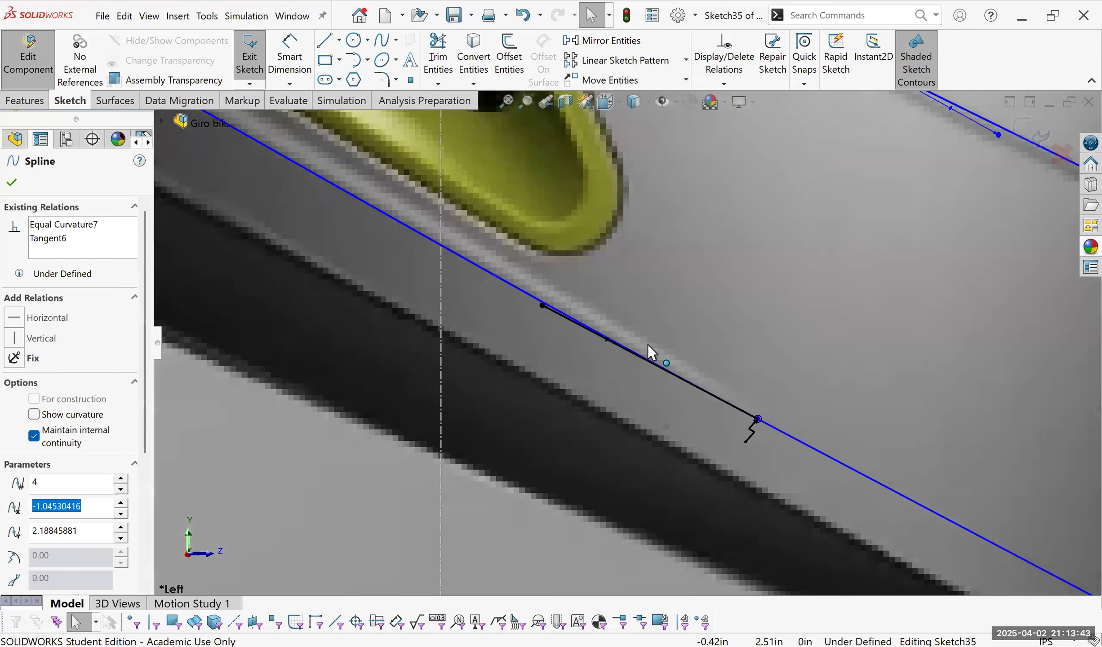
Nudge the upper spline's fifth point onto the crease and shorten its forward tangent handle toward the chin vent.
{"action": "scroll", "coordinate": [690, 334], "scroll_direction": "up", "scroll_amount": 2}
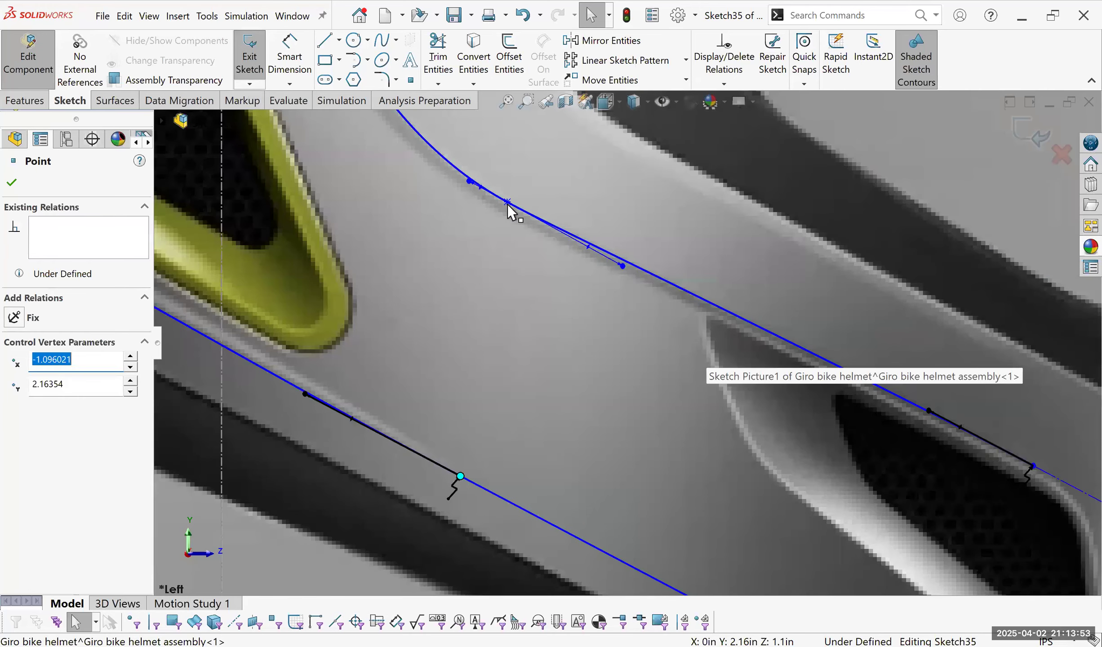
{"action": "left_click_drag", "start_coordinate": [622, 275], "coordinate": [617, 270]}
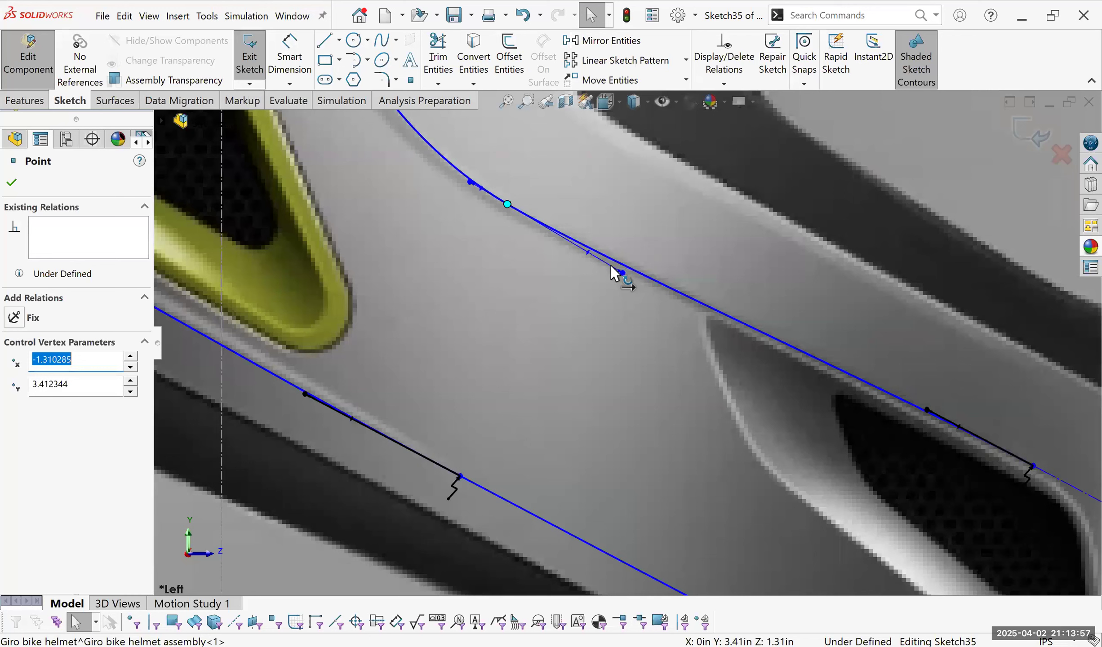
{"action": "left_click", "coordinate": [612, 267]}
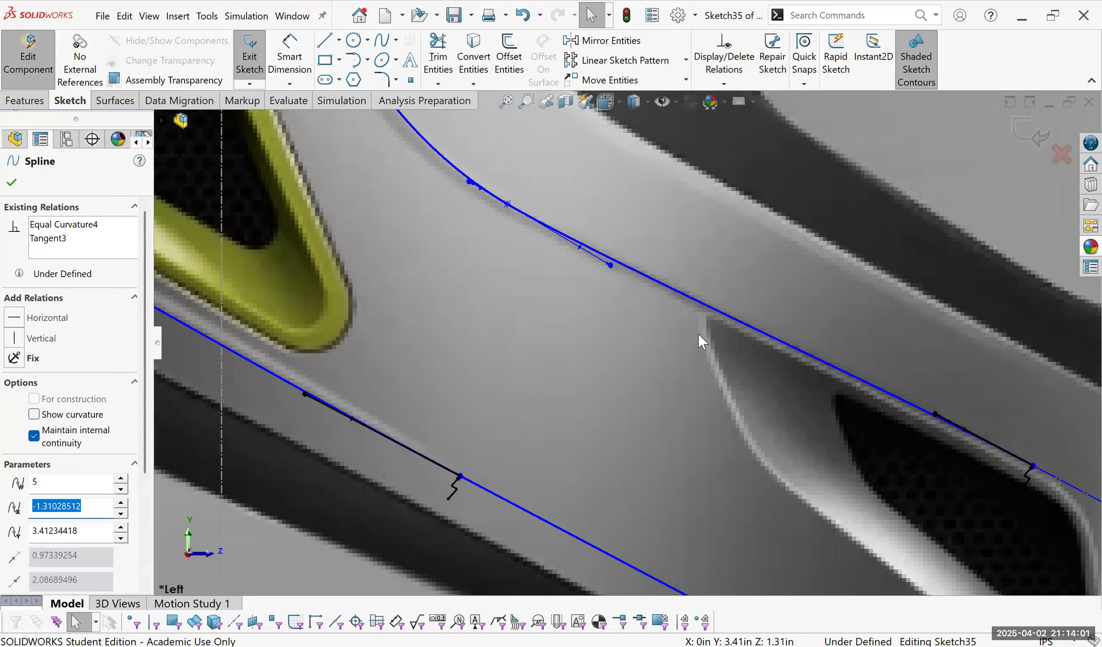
Connect the front ends of the upper and lower splines with a line and constrain it vertical.
{"action": "scroll", "coordinate": [491, 100], "scroll_direction": "up", "scroll_amount": 5}
{"action": "left_click", "coordinate": [326, 40]}
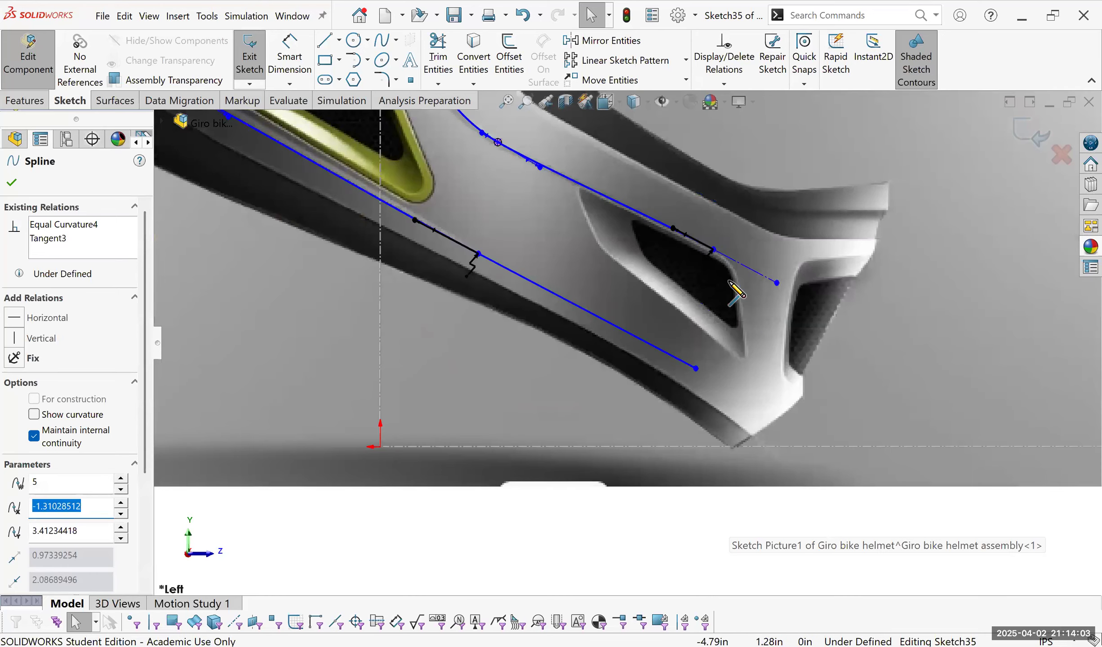
{"action": "left_click", "coordinate": [696, 369]}
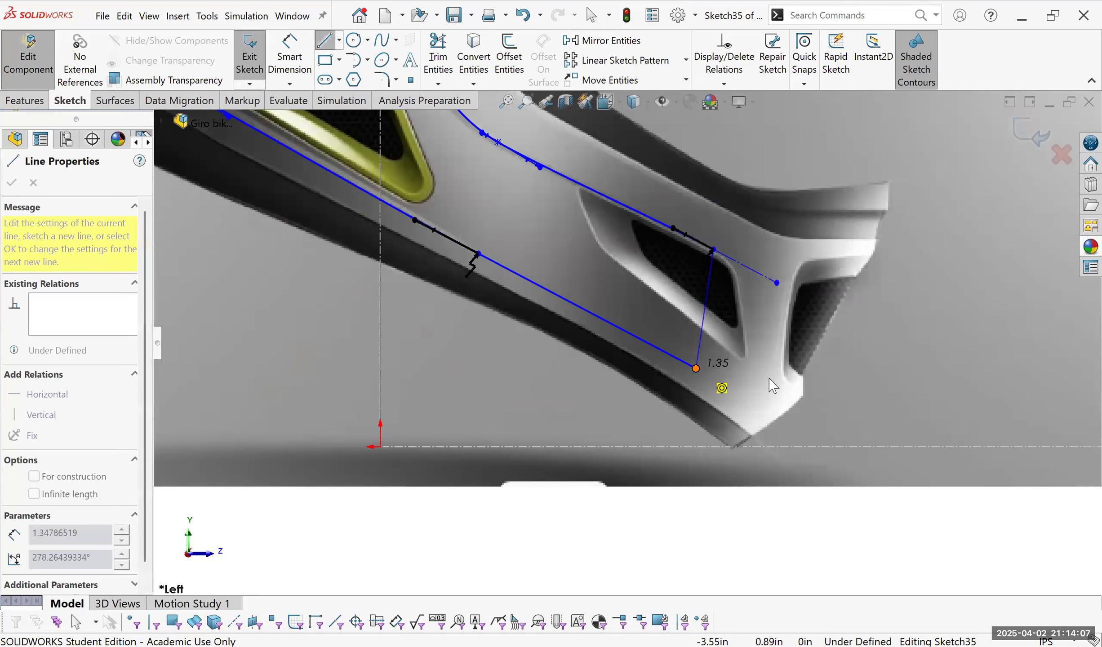
{"action": "left_click", "coordinate": [696, 367]}
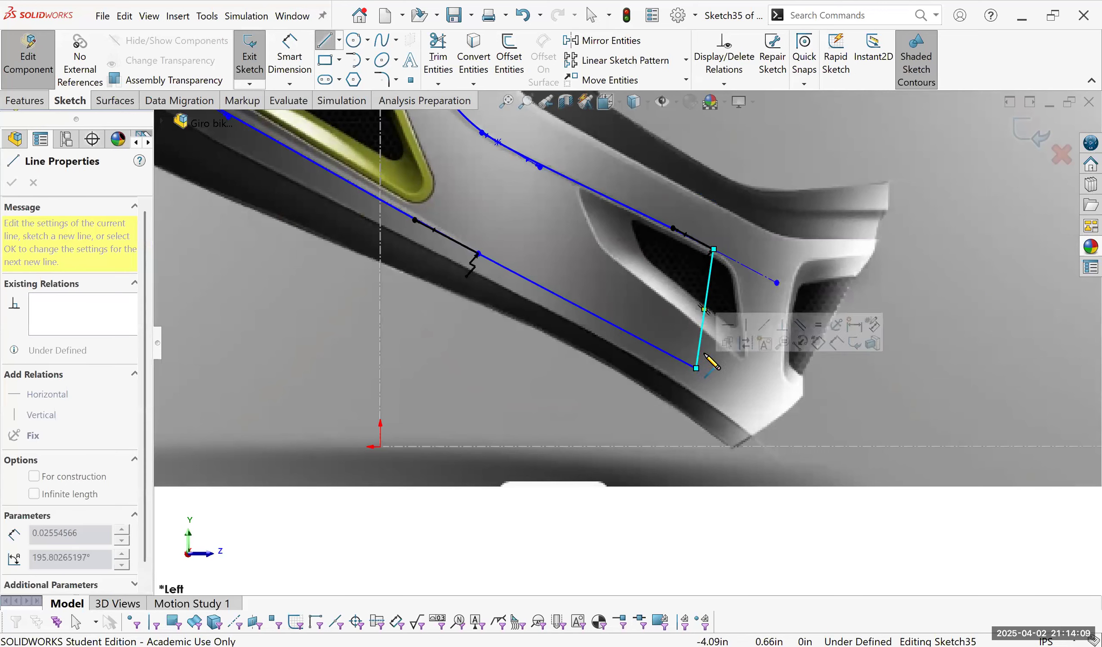
{"action": "key", "text": "Escape"}
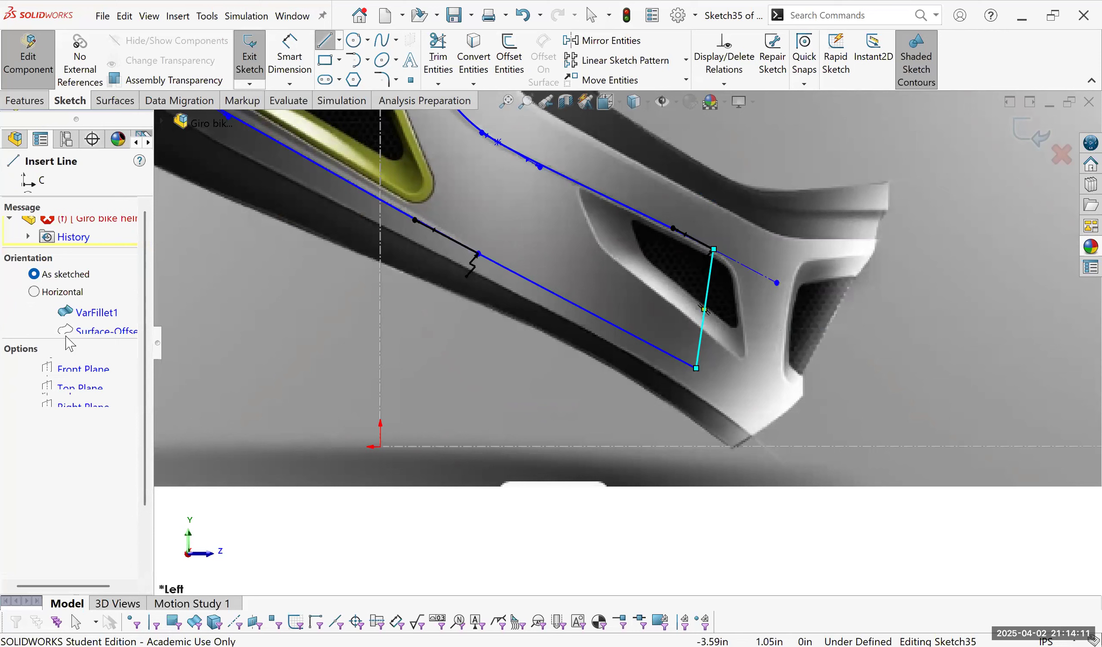
{"action": "key", "text": "Escape"}
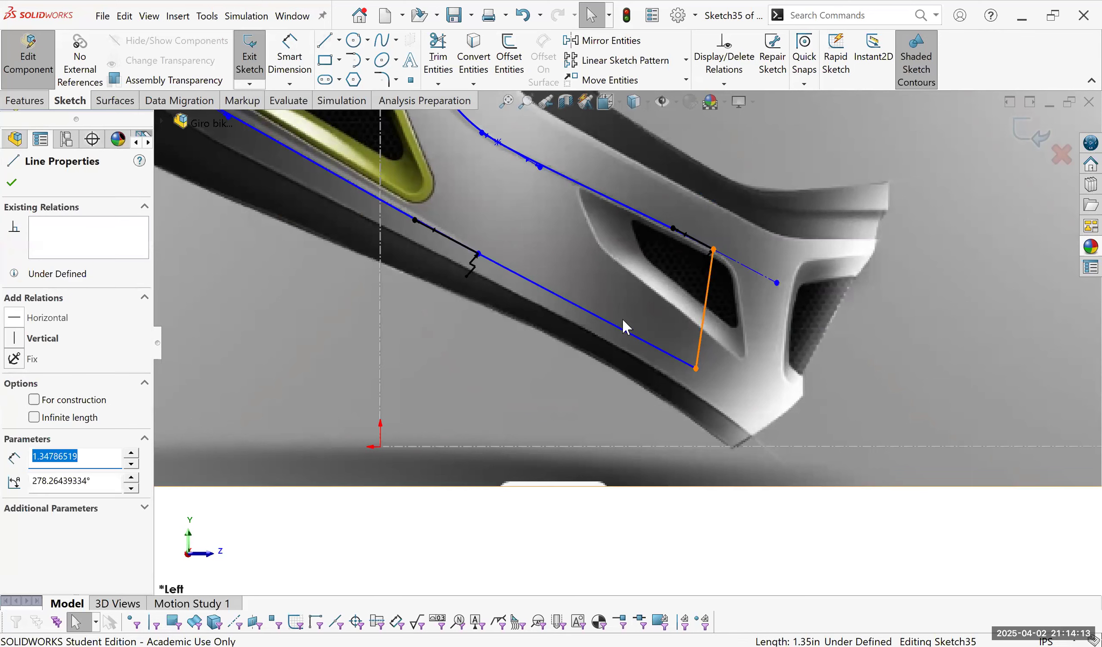
{"action": "left_click", "coordinate": [14, 338]}
Trim the helmet shell surface with the side panel sketch, removing the area between the upper and lower splines.
{"action": "scroll", "coordinate": [628, 403], "scroll_direction": "up", "scroll_amount": 3}
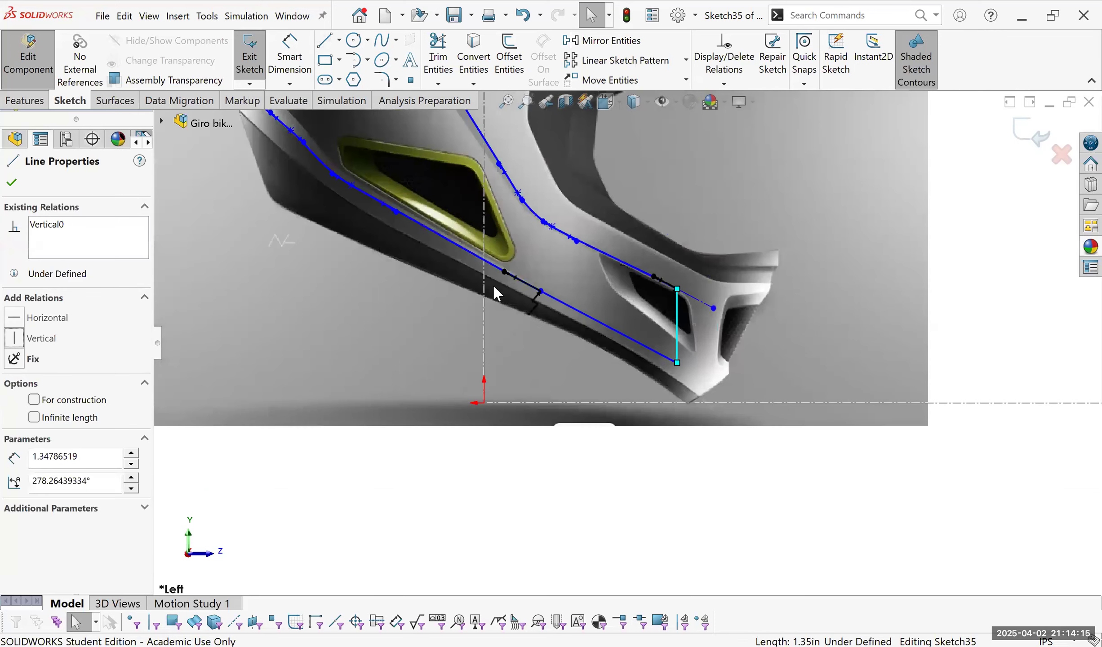
{"action": "scroll", "coordinate": [596, 314], "scroll_direction": "up", "scroll_amount": 1}
{"action": "scroll", "coordinate": [719, 313], "scroll_direction": "down", "scroll_amount": 1}
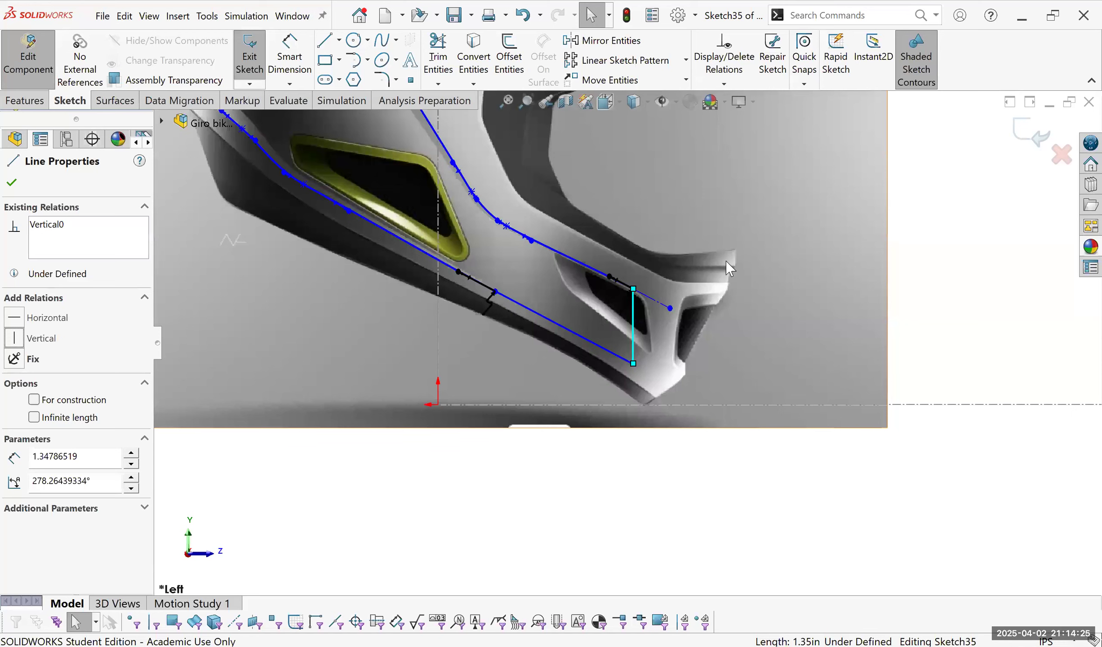
{"action": "scroll", "coordinate": [314, 149], "scroll_direction": "down", "scroll_amount": 4}
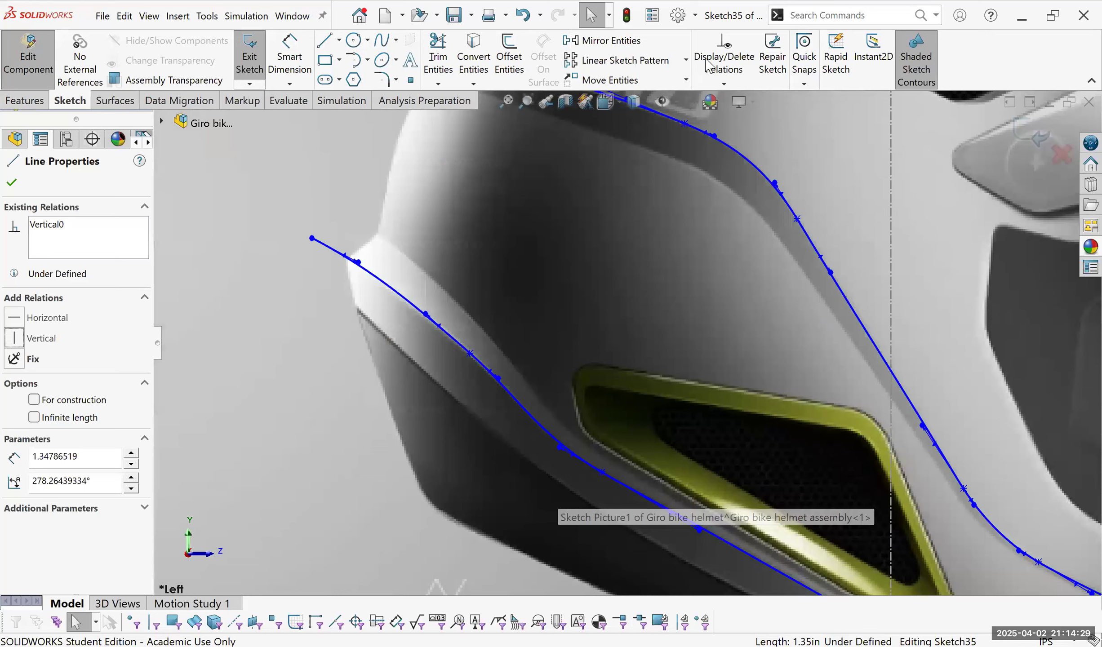
{"action": "key", "text": "f"}
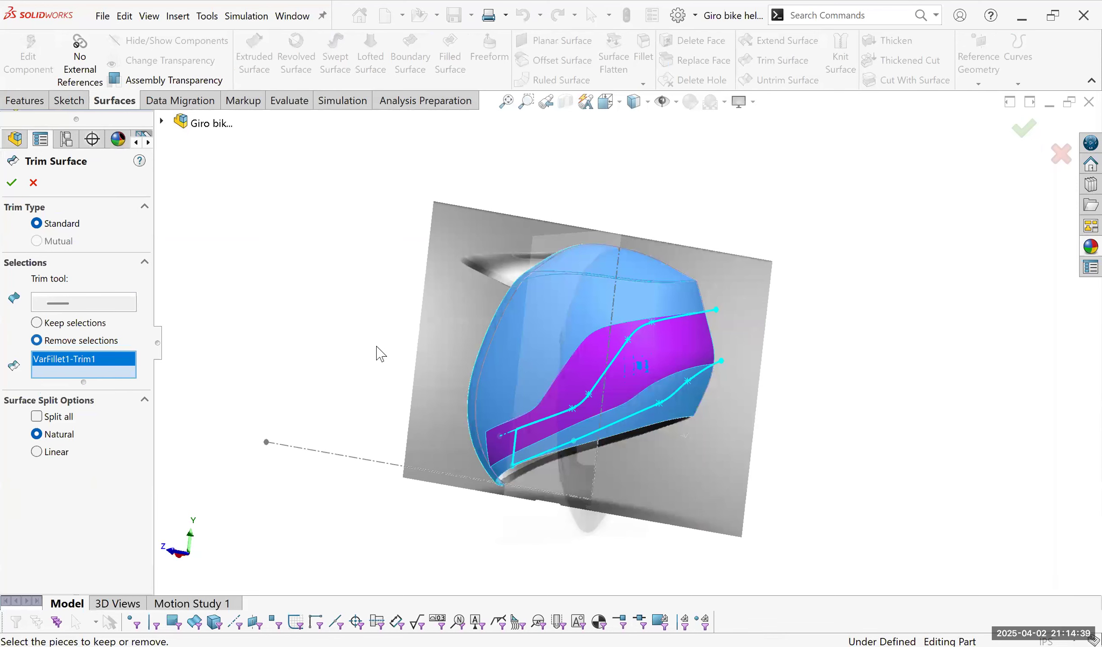
{"action": "key", "text": "Return"}
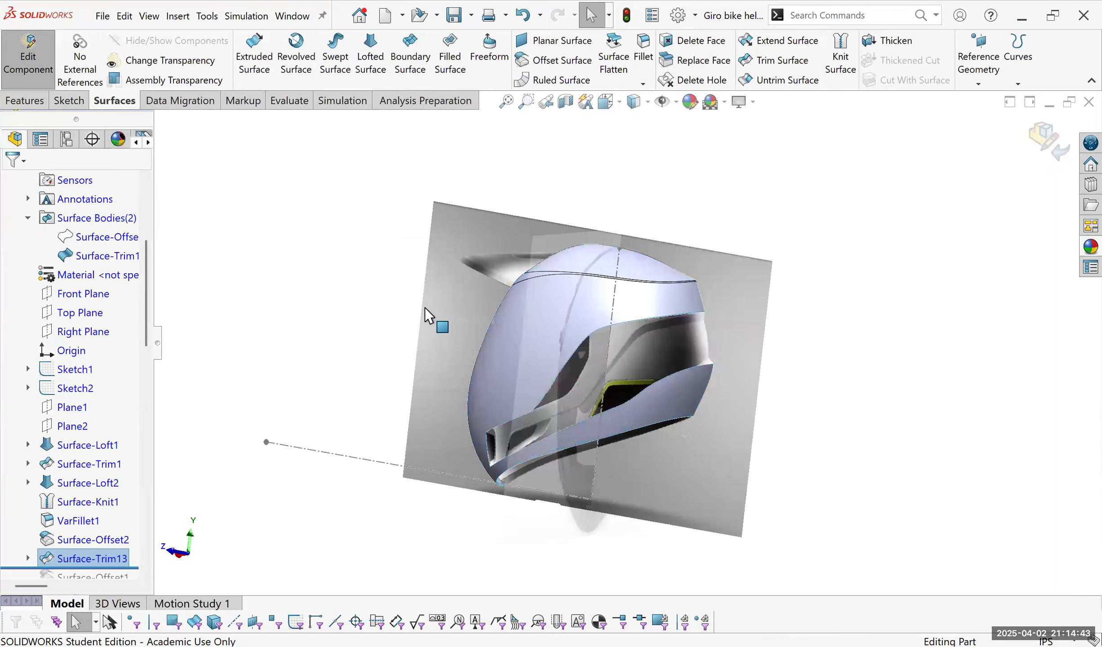
On the Right Plane, sketch a line about 0.52 in long running down from the trimmed opening's upper rear corner.
{"action": "scroll", "coordinate": [424, 308], "scroll_direction": "down", "scroll_amount": 5}
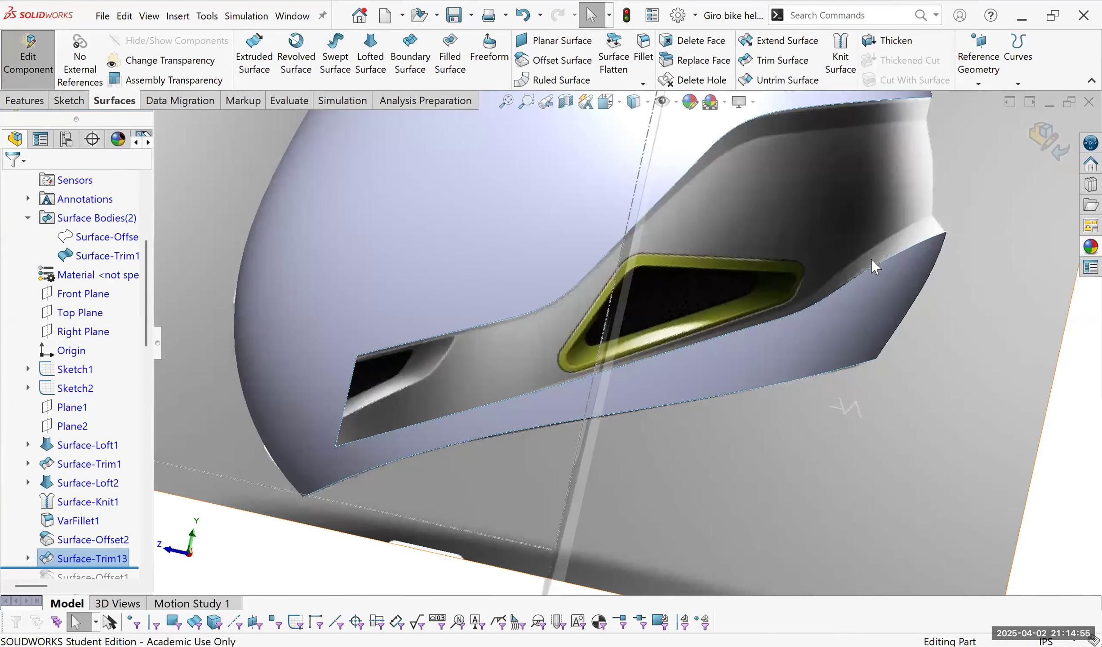
{"action": "scroll", "coordinate": [840, 273], "scroll_direction": "up", "scroll_amount": 2}
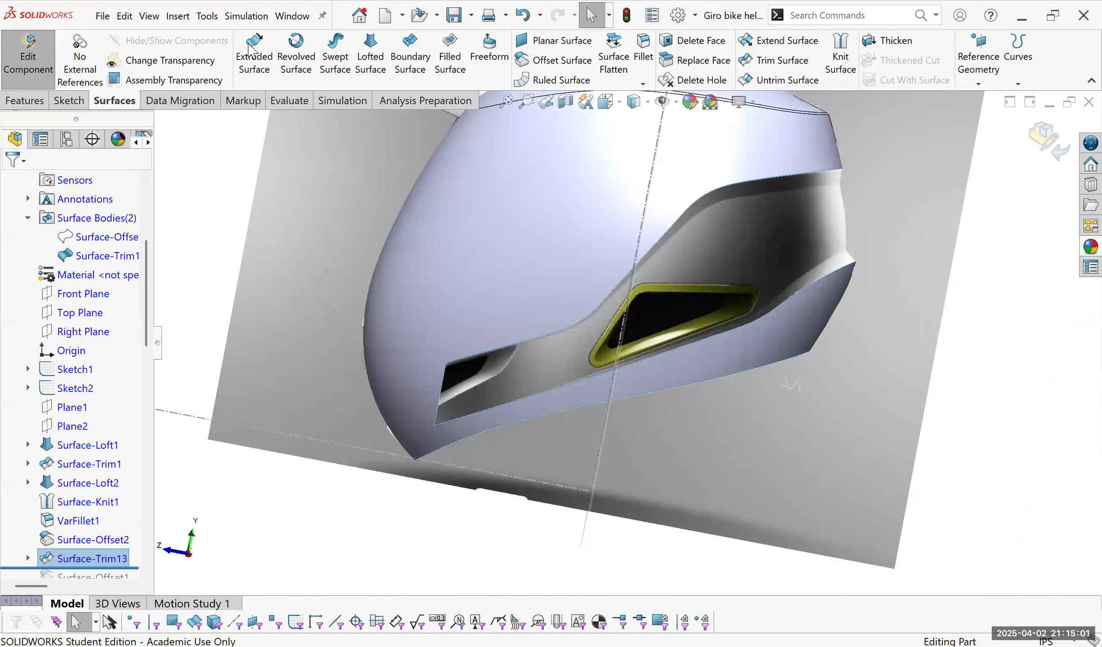
{"action": "key", "text": "l"}
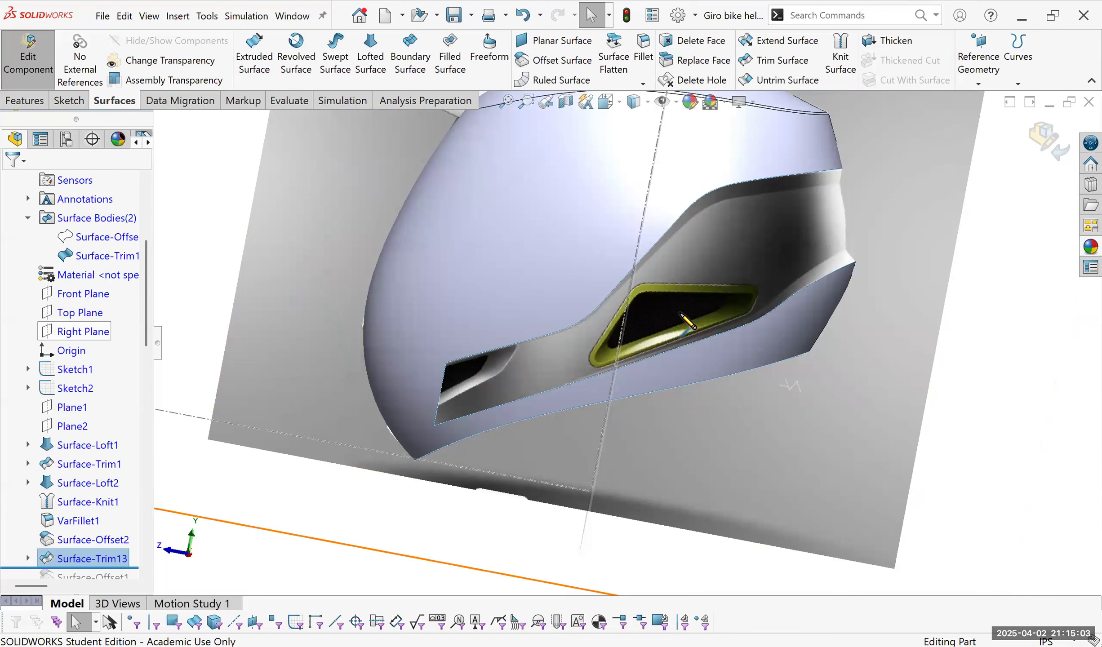
{"action": "left_click", "coordinate": [585, 258]}
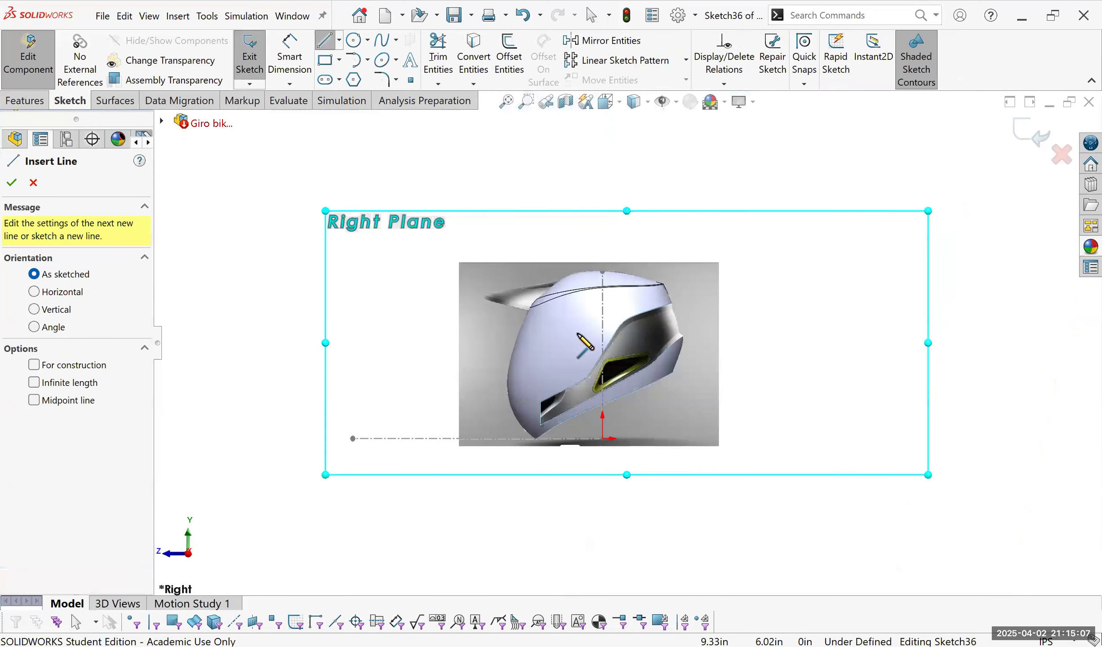
{"action": "scroll", "coordinate": [682, 310], "scroll_direction": "down", "scroll_amount": 10}
{"action": "left_click", "coordinate": [581, 250]}
{"action": "left_click", "coordinate": [577, 332]}
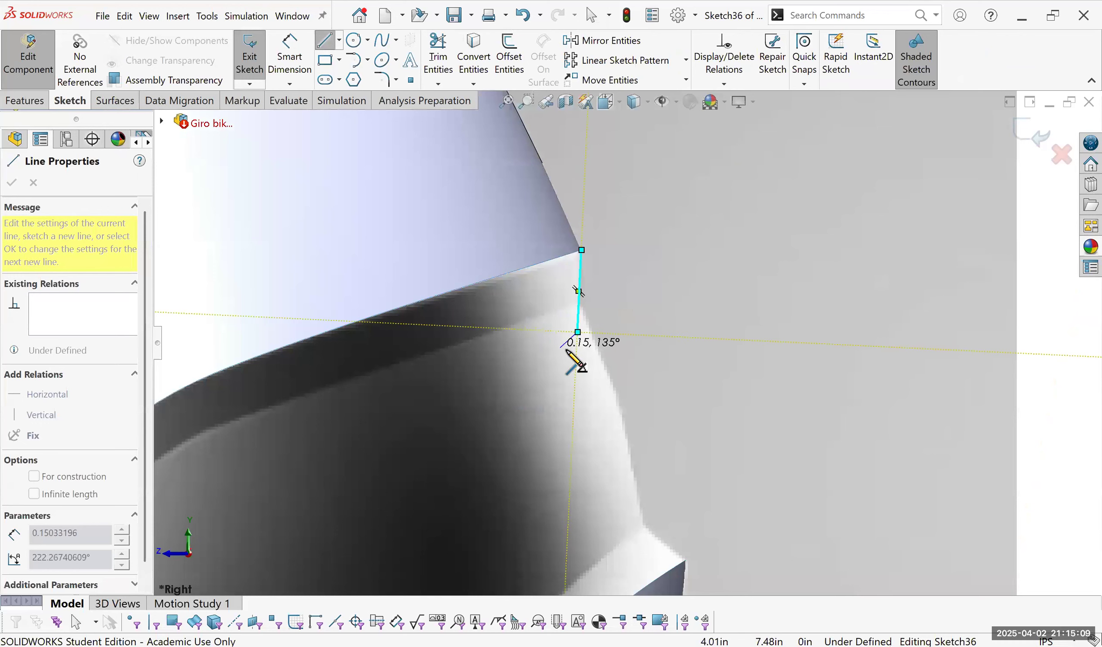
Draw a vertical midpoint line about 1.89 in long centred on the opening's upper rear corner.
{"action": "left_click", "coordinate": [329, 41]}
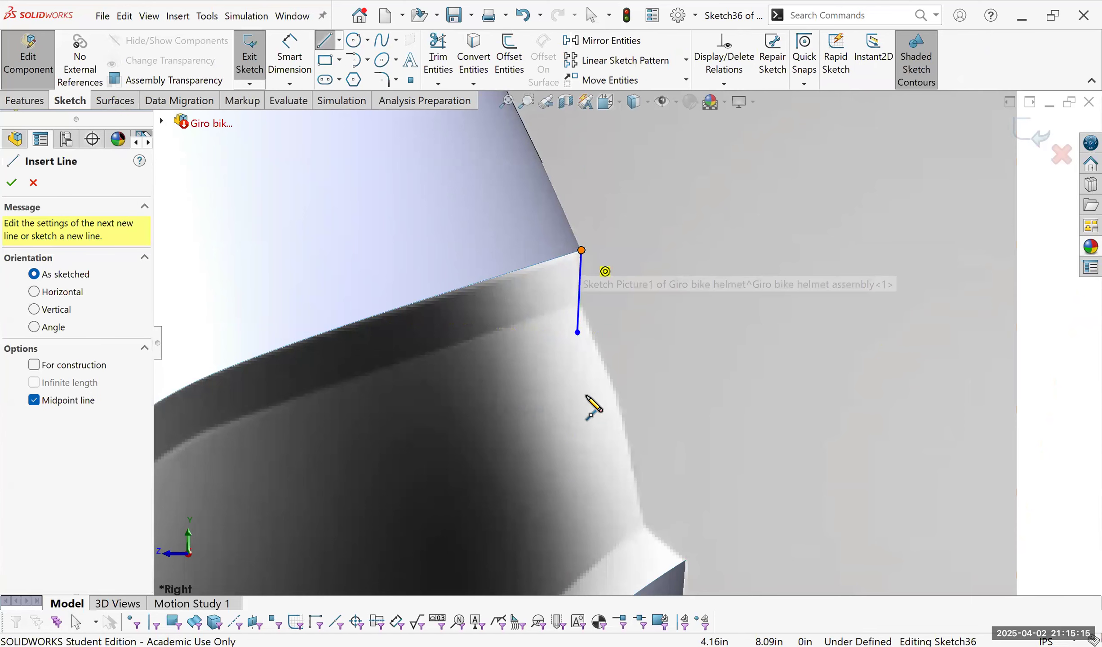
{"action": "left_click", "coordinate": [581, 250]}
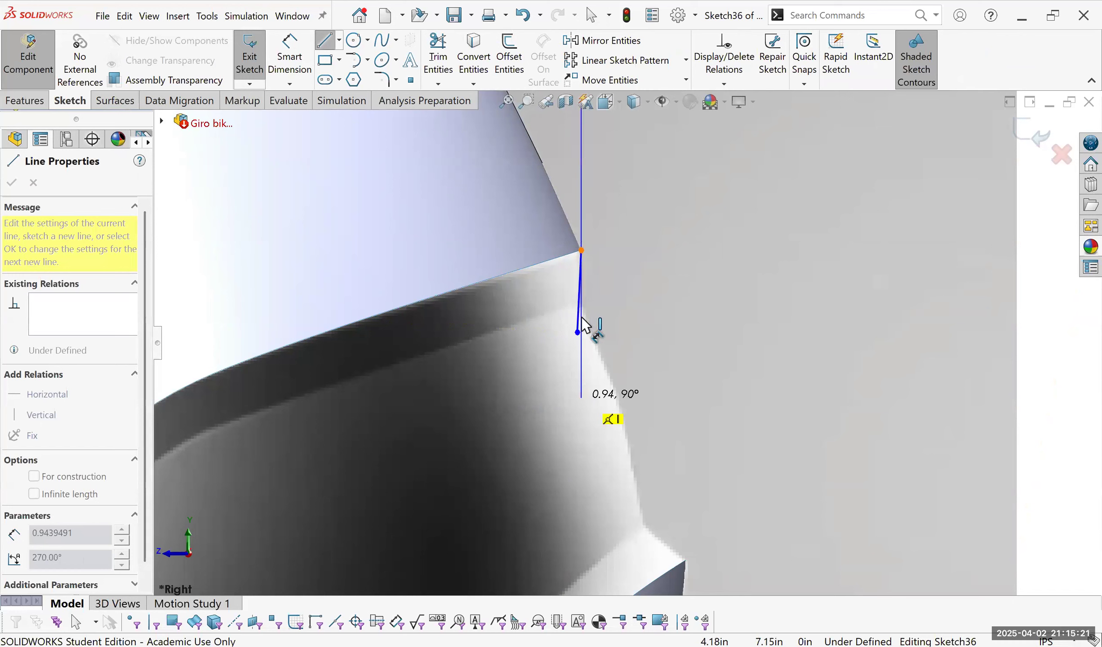
{"action": "left_click", "coordinate": [582, 395]}
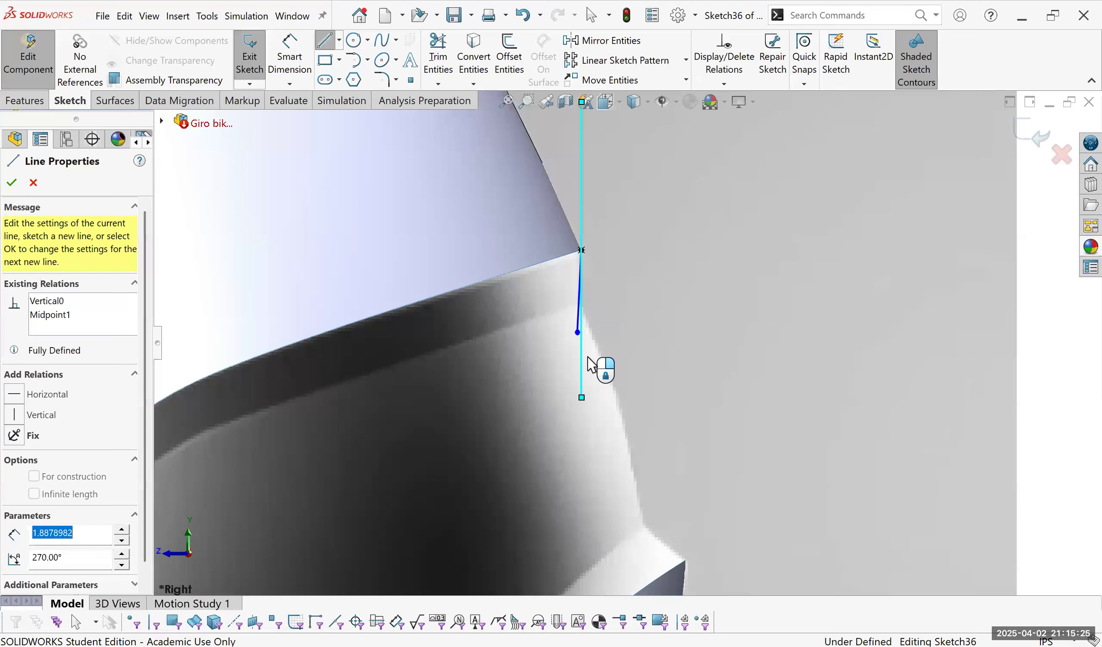
Dimension the angle between the short profile line and the vertical midpoint line.
{"action": "right_click_drag", "start_coordinate": [587, 356], "coordinate": [587, 315]}
{"action": "left_click", "coordinate": [579, 304]}
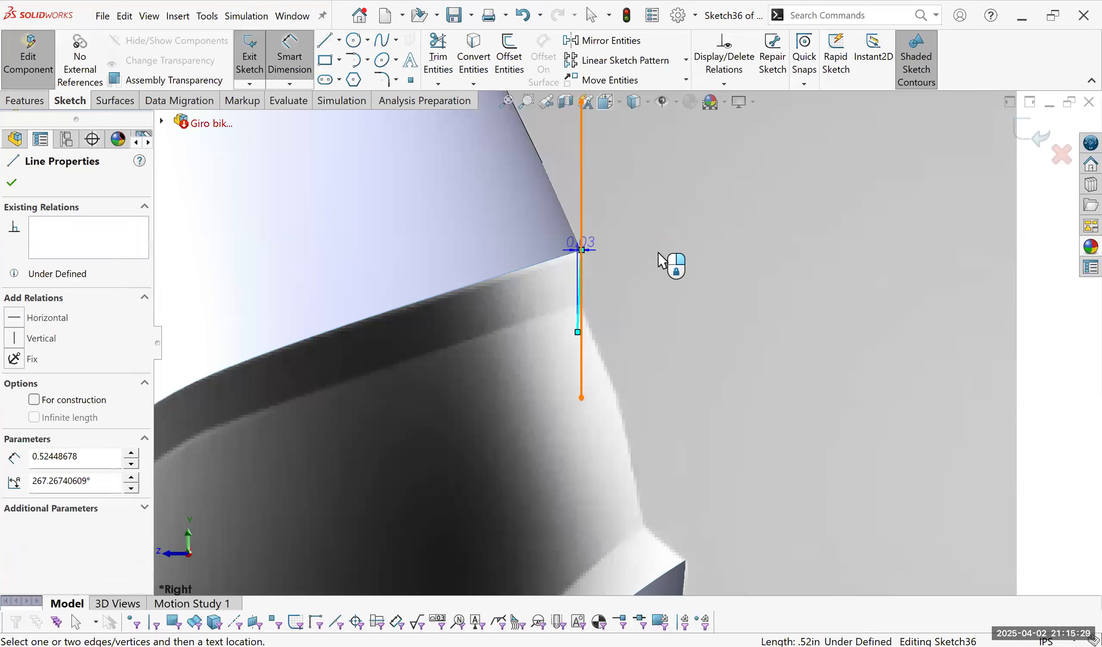
{"action": "left_click", "coordinate": [581, 180]}
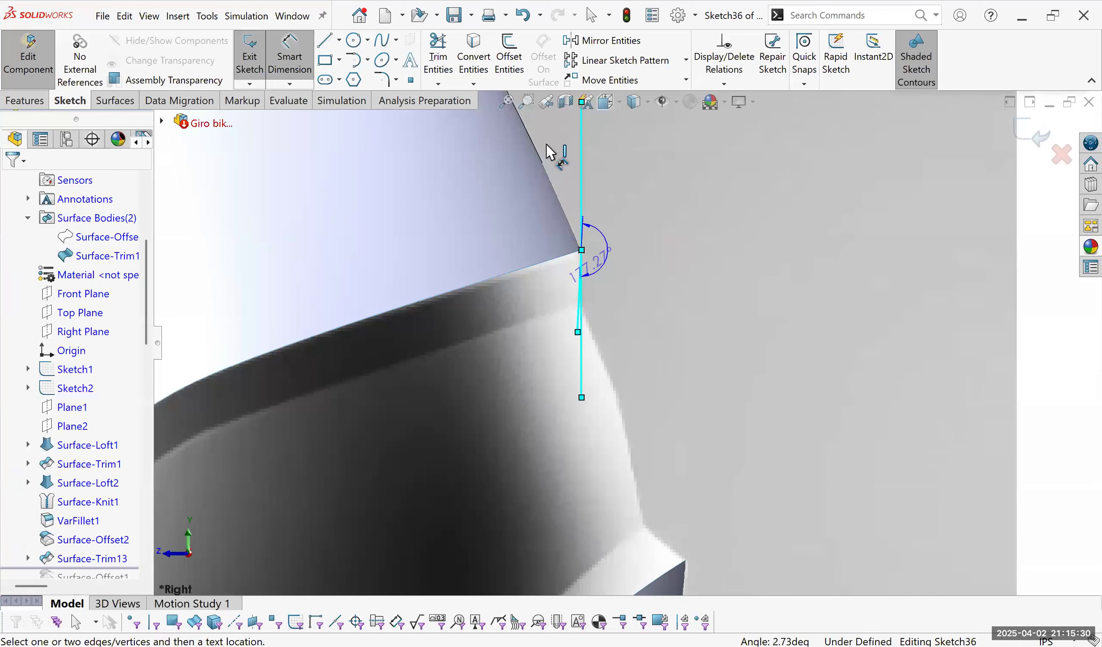
{"action": "left_click", "coordinate": [472, 259]}
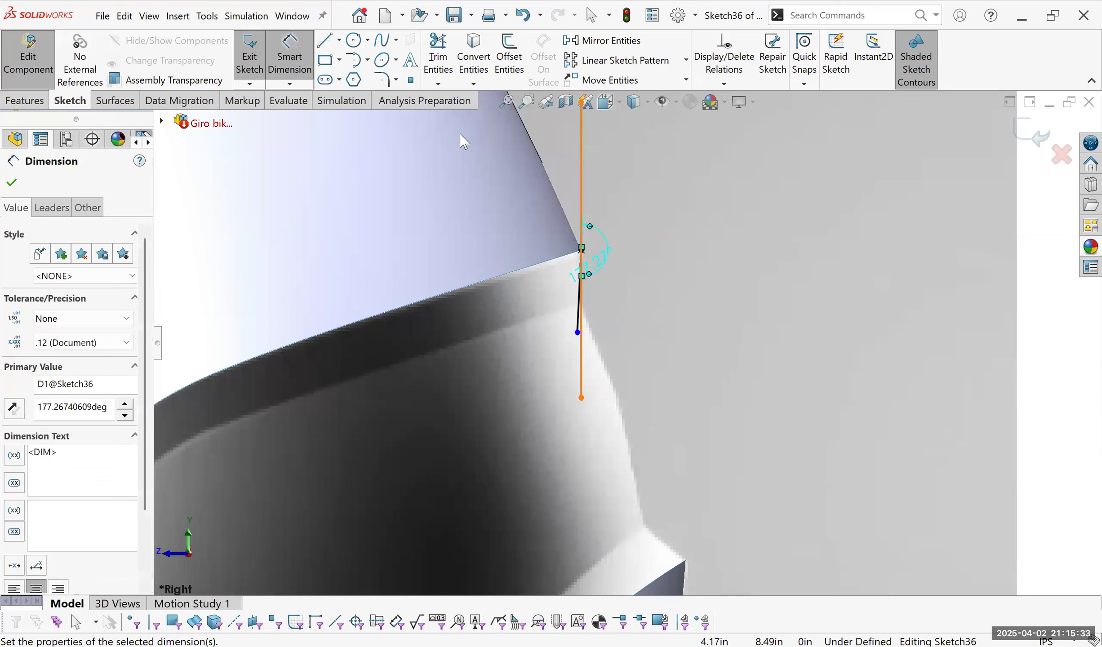
{"action": "key", "text": "Escape"}
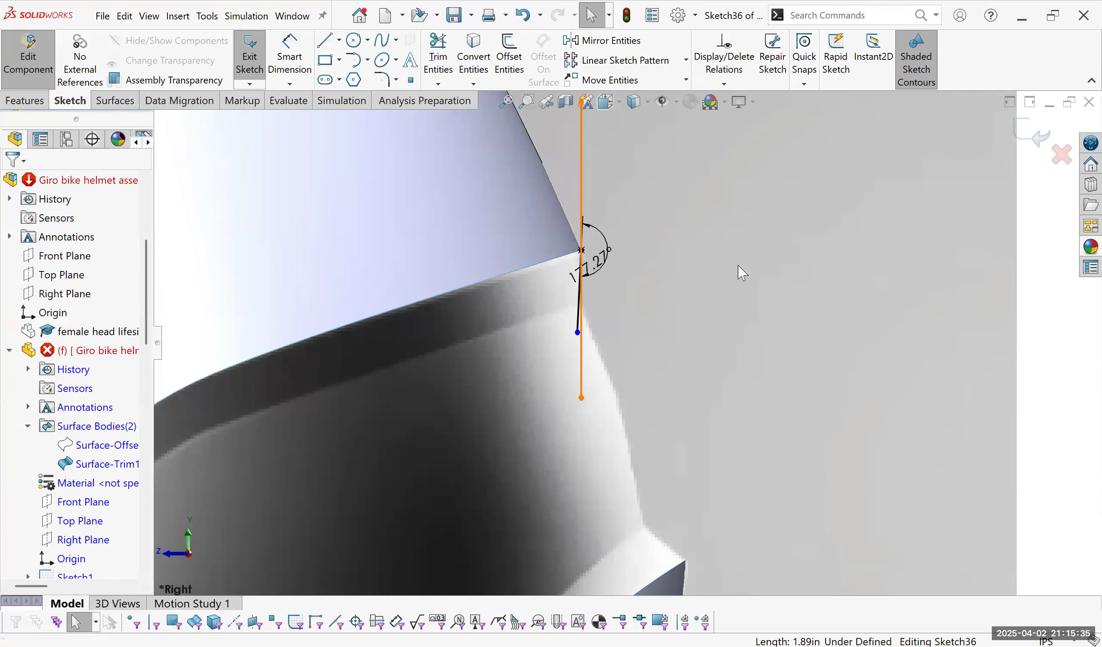
Convert the vertical midpoint line to construction geometry and finish the profile sketch.
{"action": "left_click", "coordinate": [581, 211]}
{"action": "scroll", "coordinate": [473, 259], "scroll_direction": "up", "scroll_amount": 2}
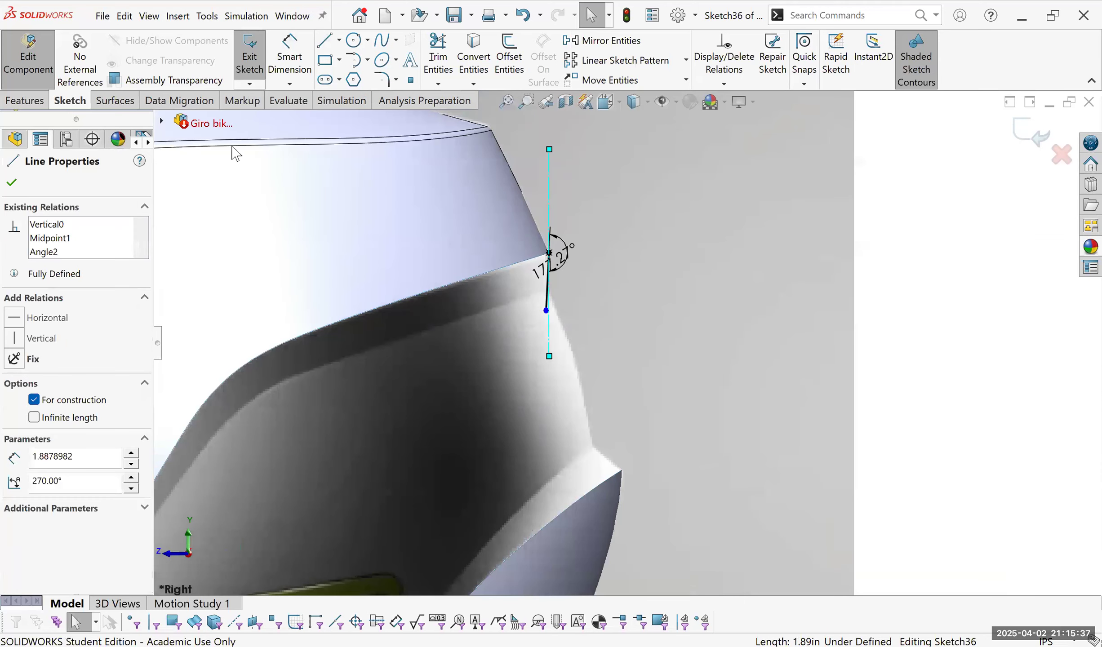
{"action": "key", "text": "ctrl+b"}
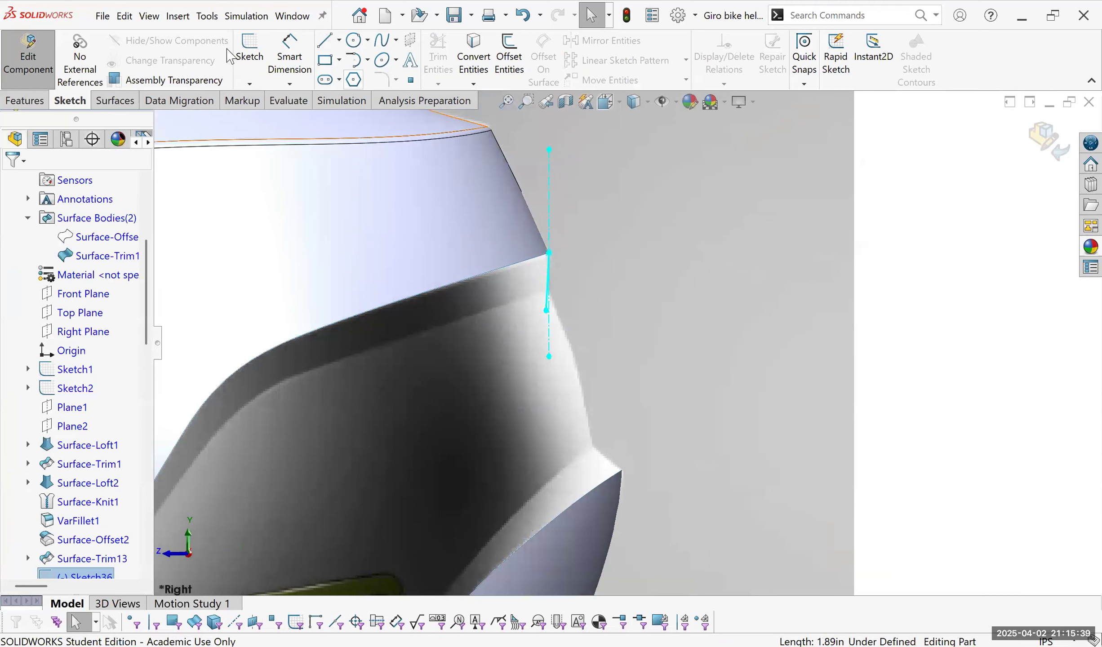
Create a swept surface from the short line profile along the trimmed opening's upper edge, with the mesh preview shown.
{"action": "key", "text": "z"}
{"action": "key", "text": "z"}
{"action": "key", "text": "z"}
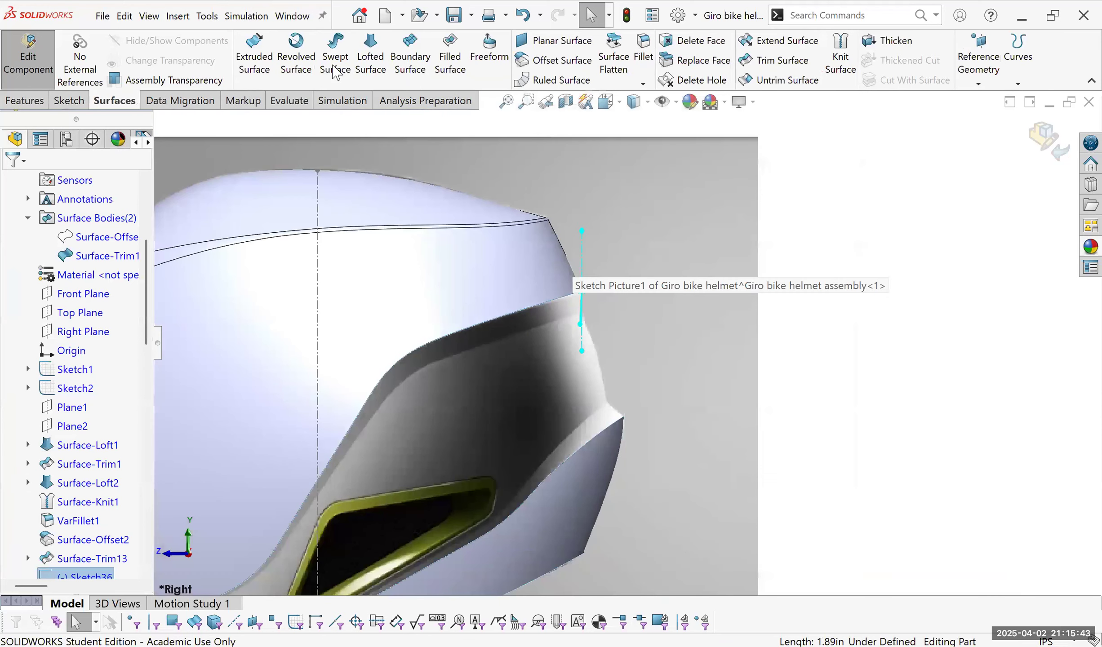
{"action": "key", "text": "Up"}
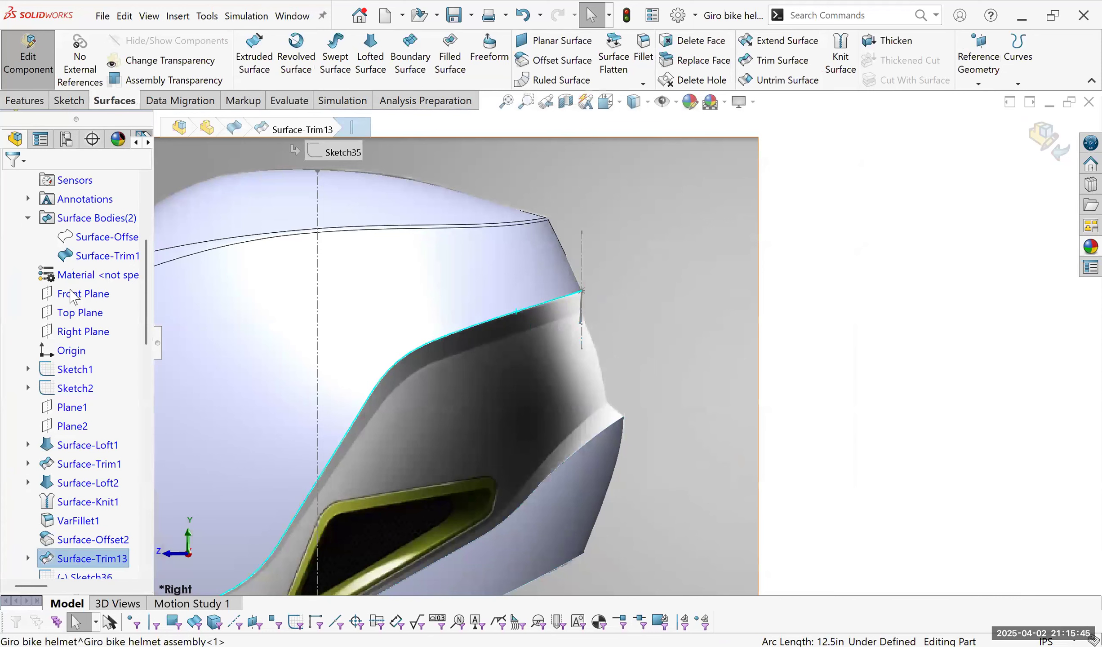
{"action": "key", "text": "Tab"}
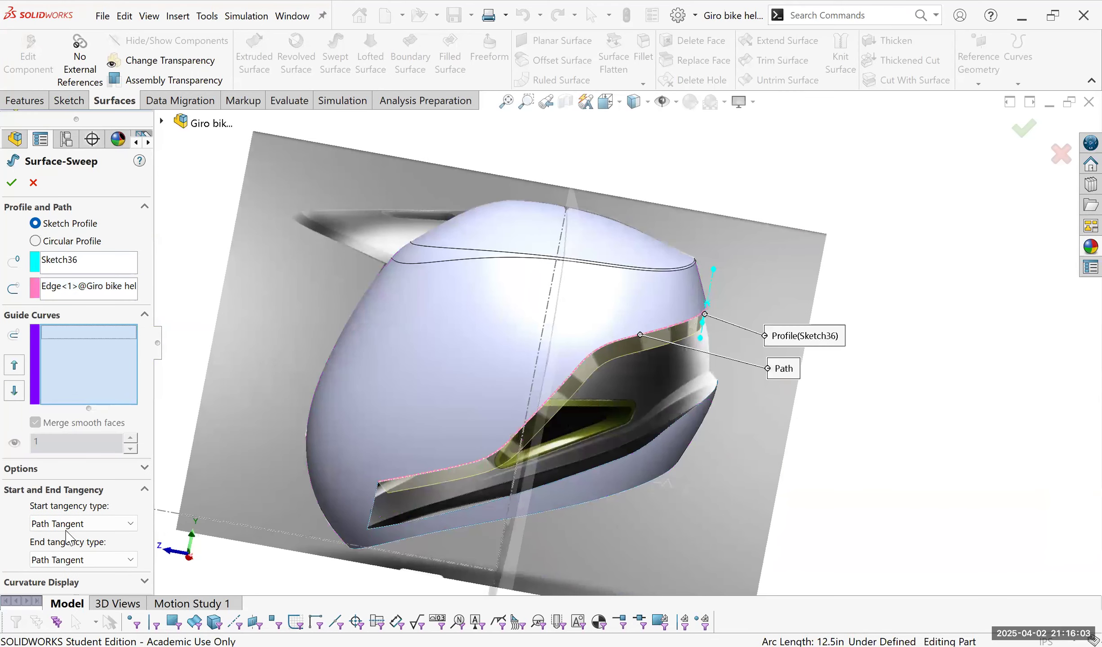
{"action": "left_click", "coordinate": [108, 468]}
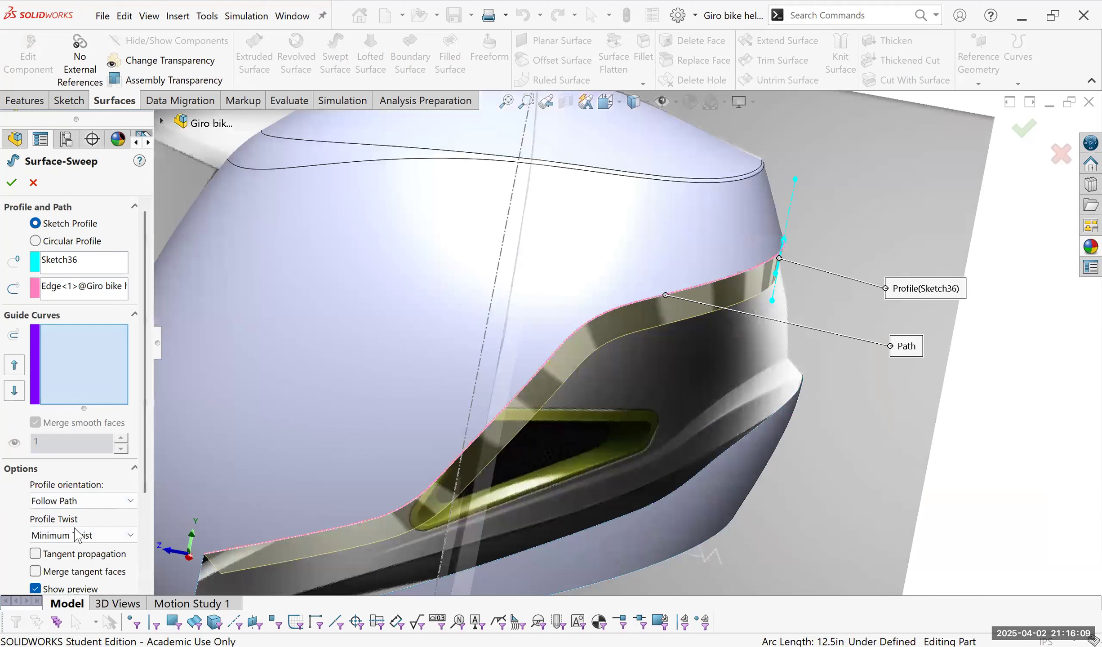
{"action": "scroll", "coordinate": [146, 456], "scroll_direction": "down", "scroll_amount": 3}
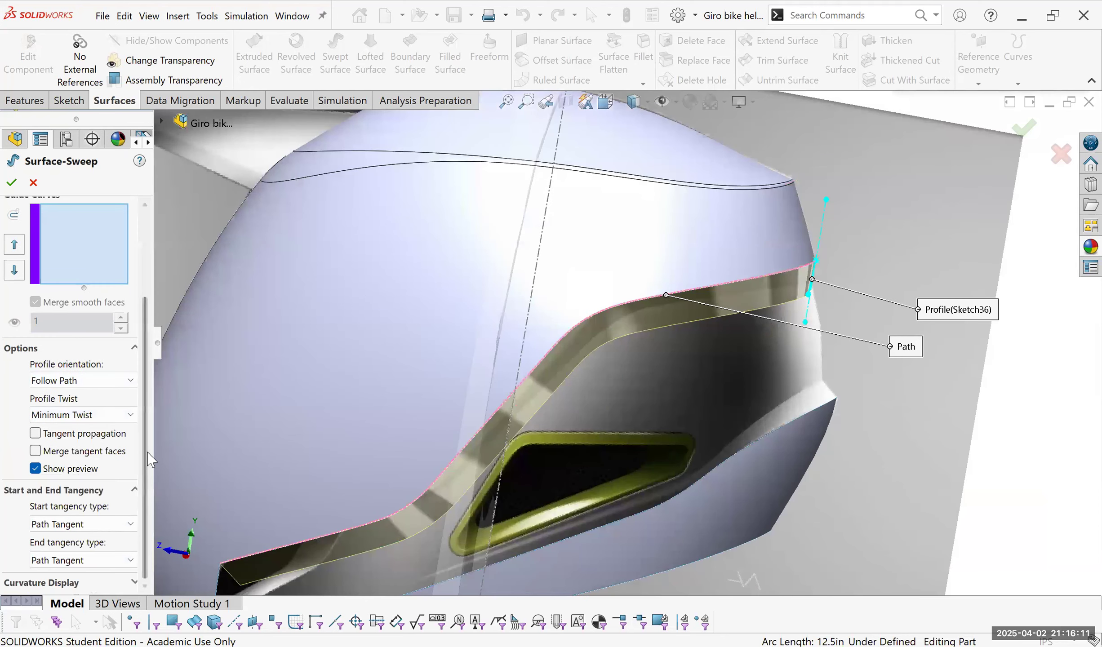
{"action": "scroll", "coordinate": [146, 488], "scroll_direction": "up", "scroll_amount": 1}
{"action": "scroll", "coordinate": [146, 487], "scroll_direction": "down", "scroll_amount": 1}
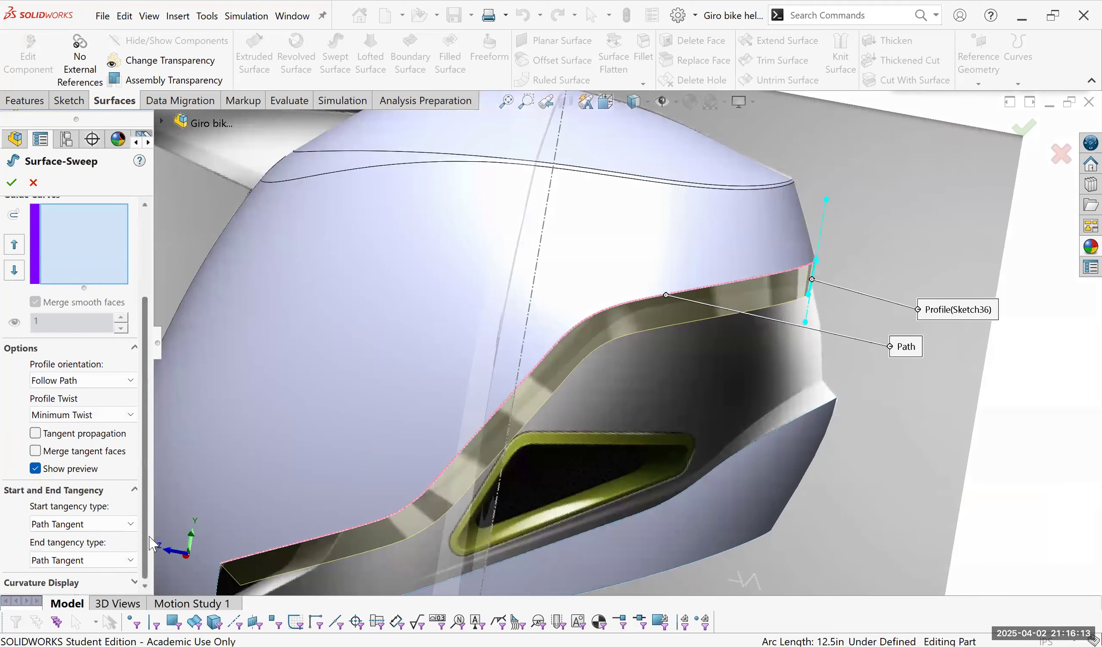
{"action": "left_click", "coordinate": [103, 583]}
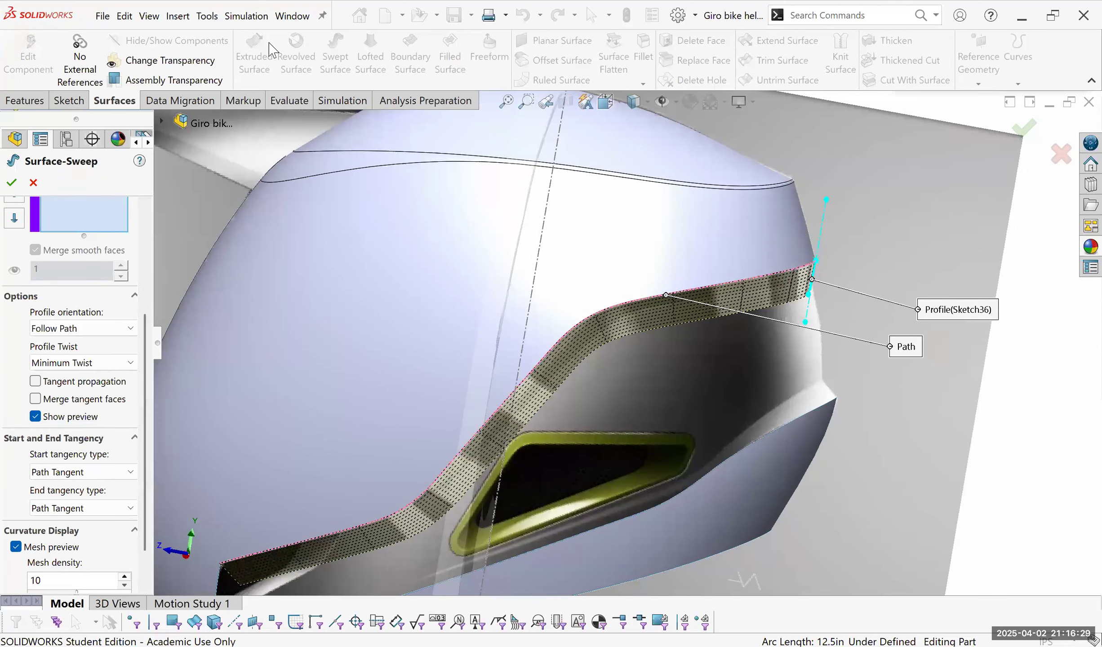
{"action": "right_click", "coordinate": [711, 352]}
Sketch a profile line about 0.5 in long, sloping up and forward from the opening's lower rear corner.
{"action": "scroll", "coordinate": [711, 352], "scroll_direction": "down", "scroll_amount": 1}
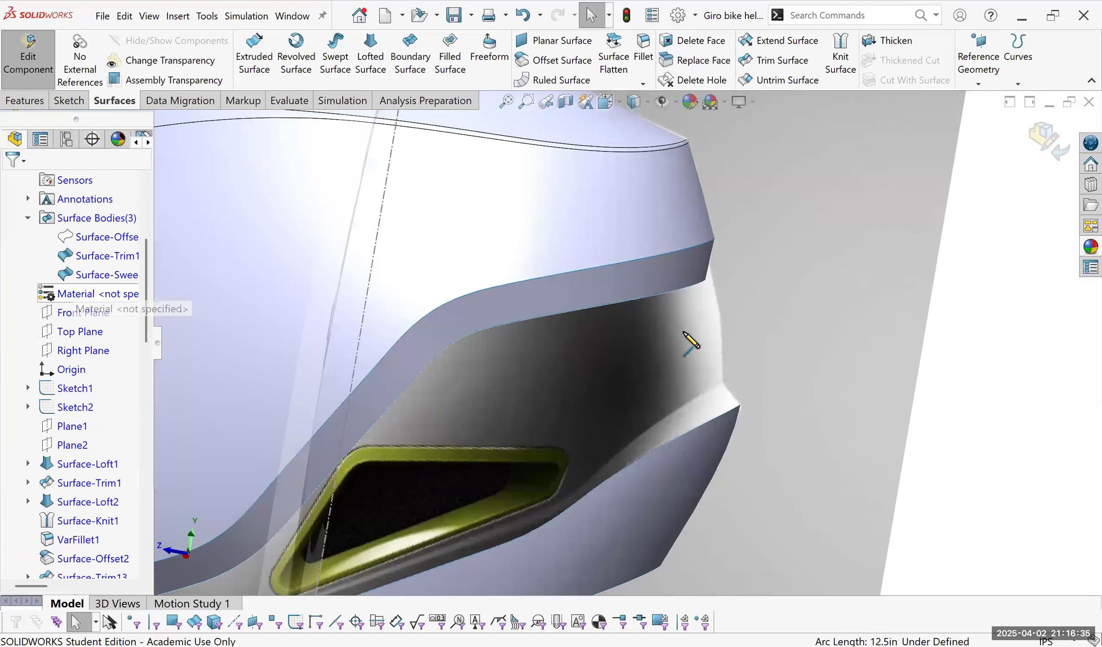
{"action": "left_click", "coordinate": [699, 347]}
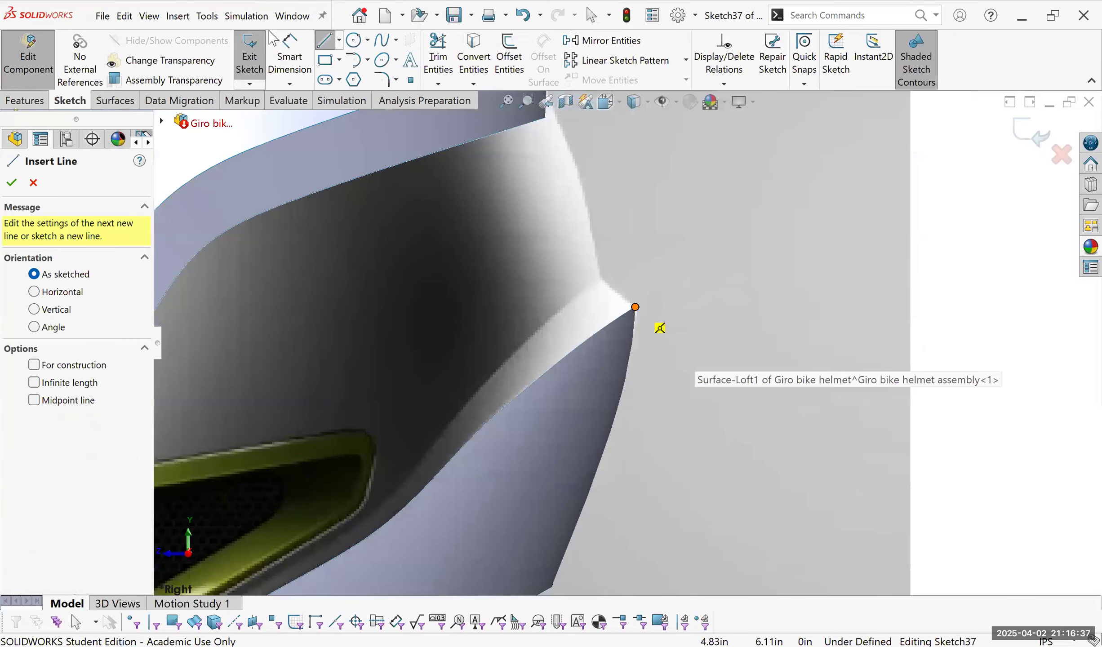
{"action": "left_click_drag", "start_coordinate": [635, 307], "coordinate": [585, 266]}
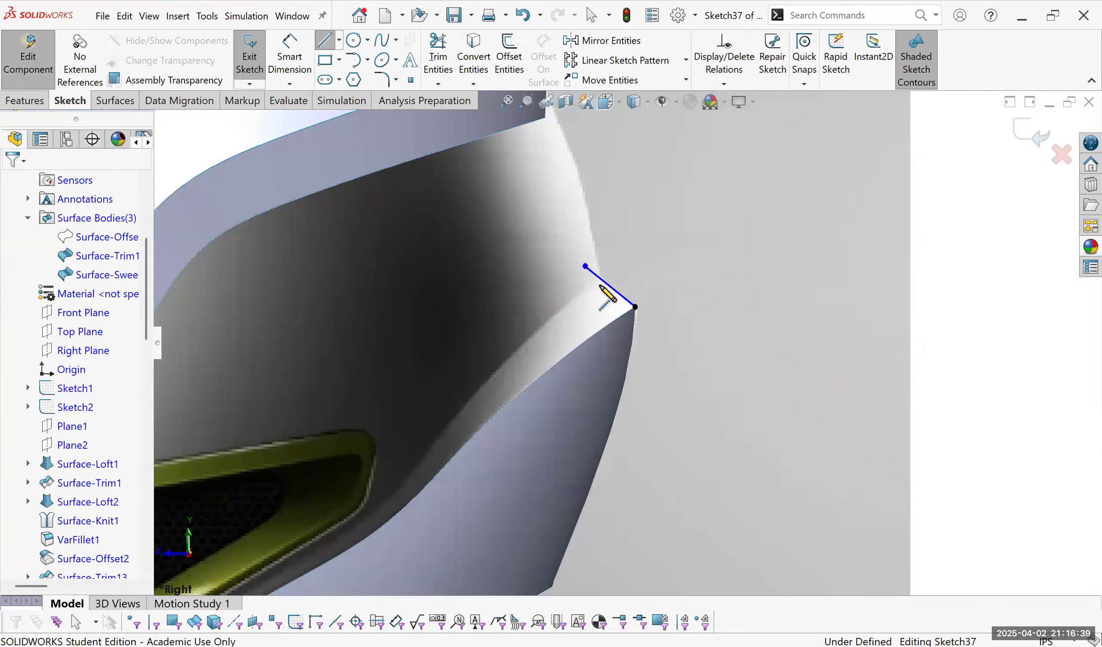
Draw a vertical centerline about 0.73 in long up from the same corner and dimension the angle between it and the profile line.
{"action": "left_click", "coordinate": [339, 40]}
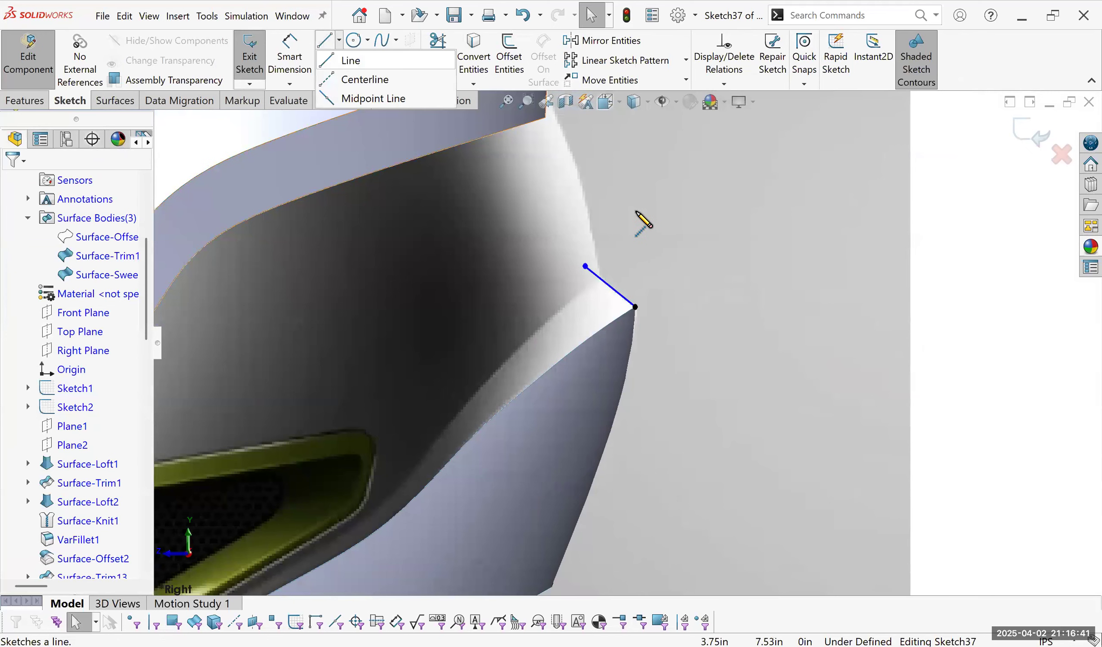
{"action": "left_click", "coordinate": [639, 213]}
{"action": "left_click", "coordinate": [288, 37]}
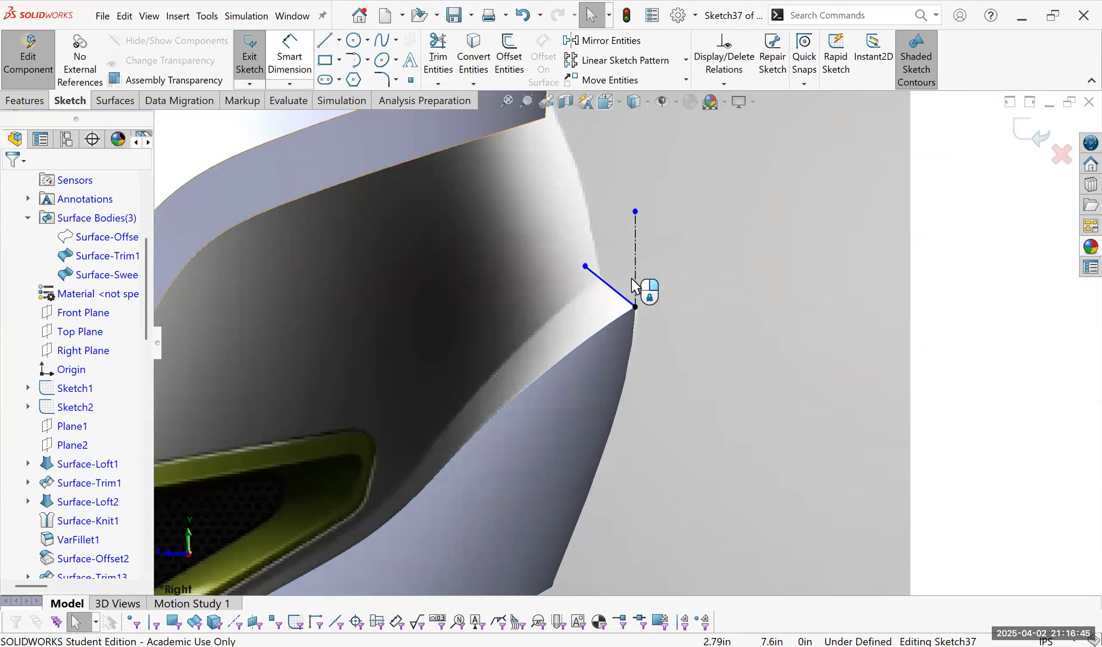
{"action": "left_click", "coordinate": [624, 298]}
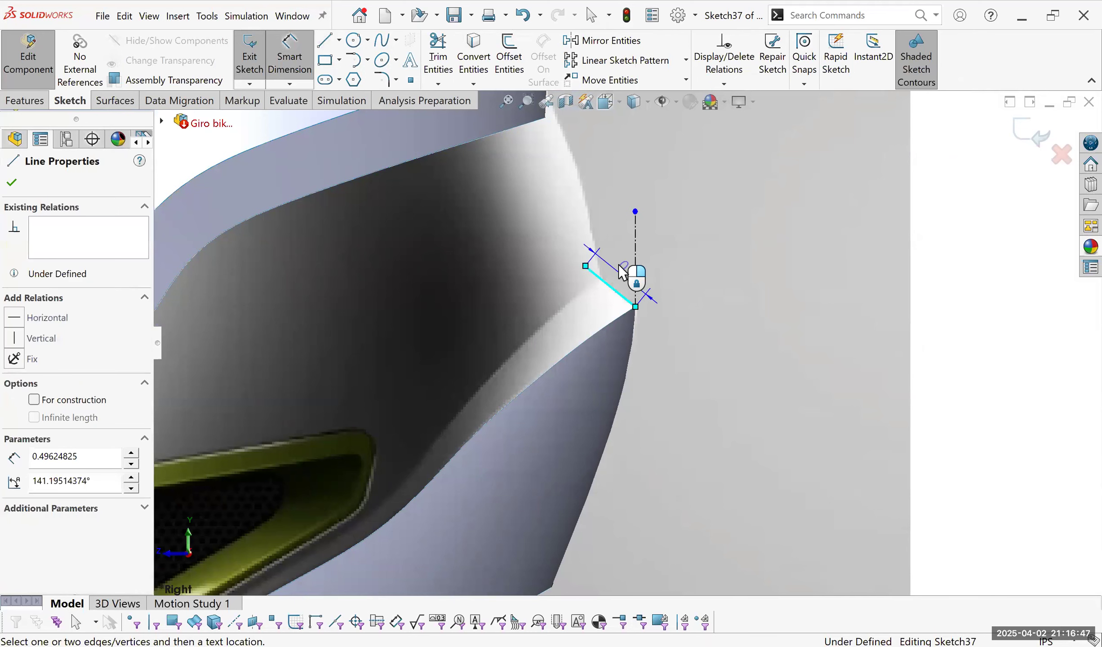
{"action": "left_click", "coordinate": [637, 306]}
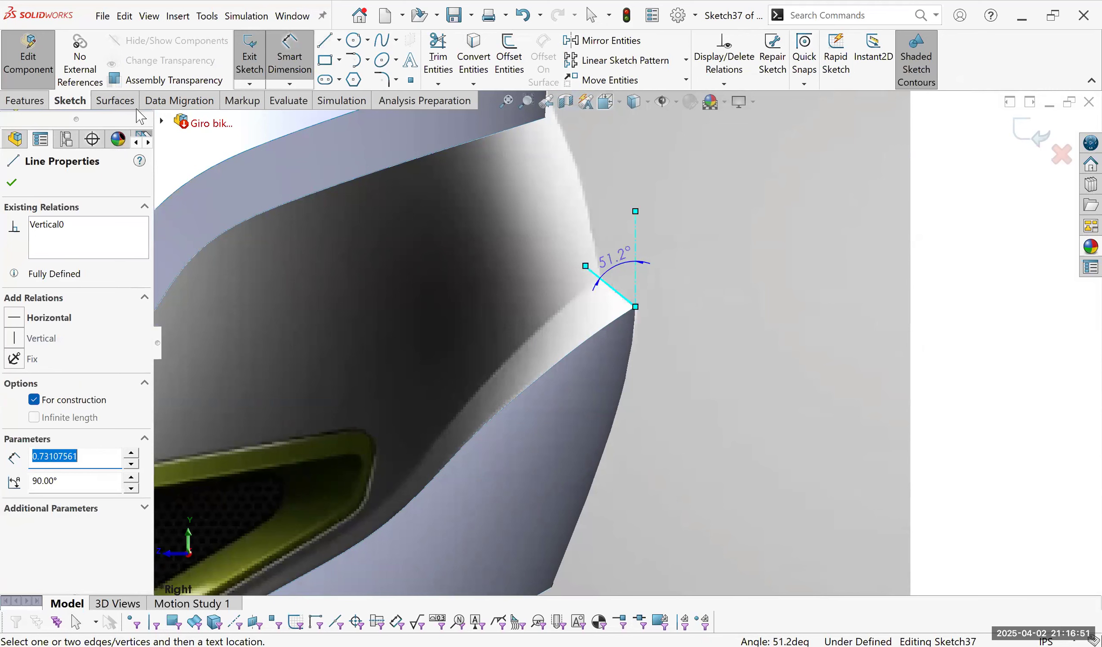
{"action": "left_click", "coordinate": [331, 60]}
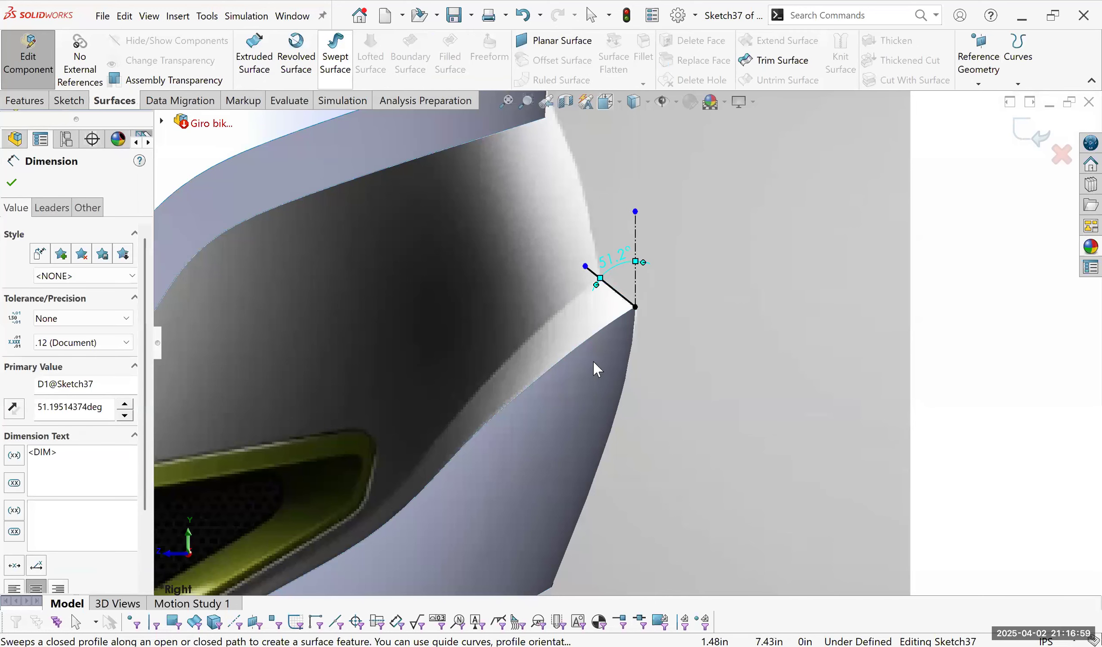
{"action": "left_click", "coordinate": [403, 483]}
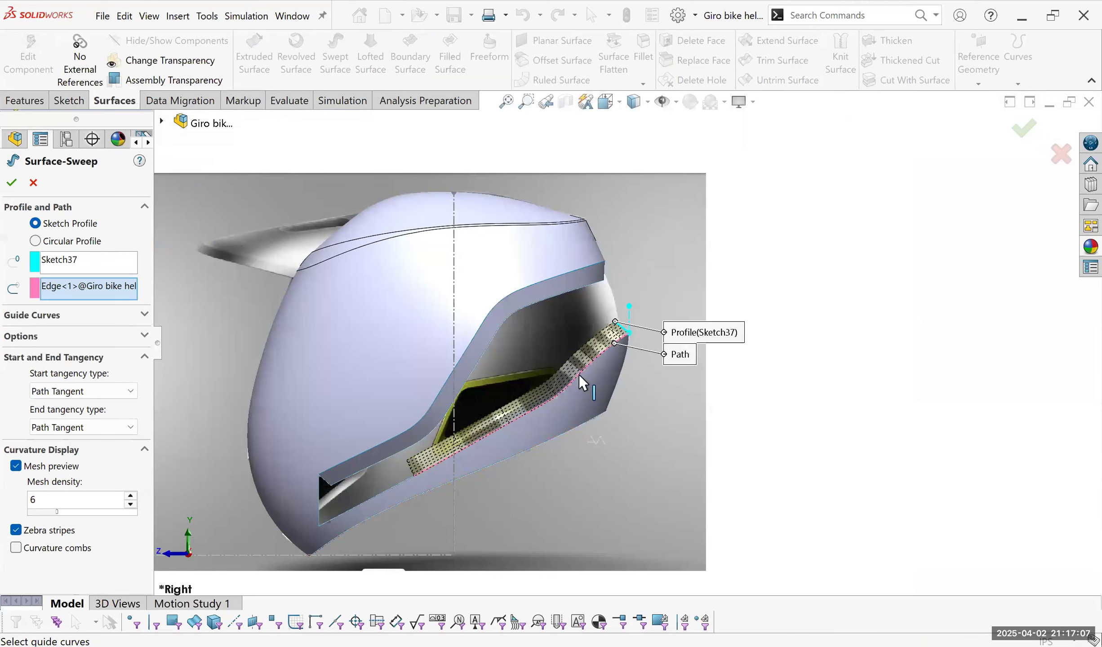
{"action": "key", "text": "Escape"}
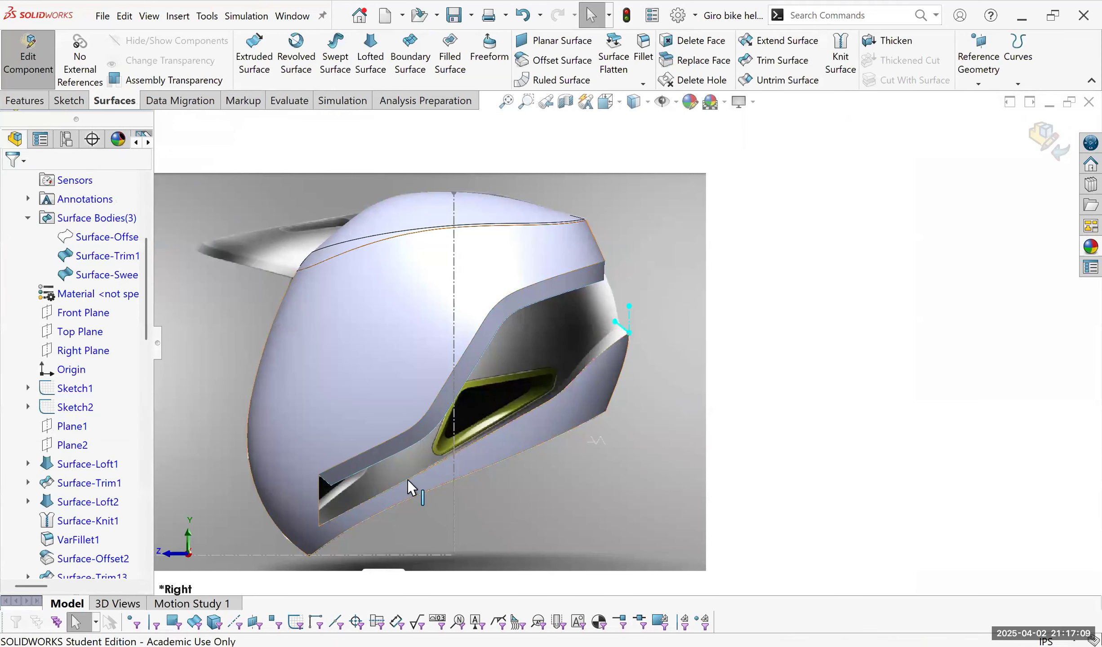
{"action": "left_click", "coordinate": [433, 468]}
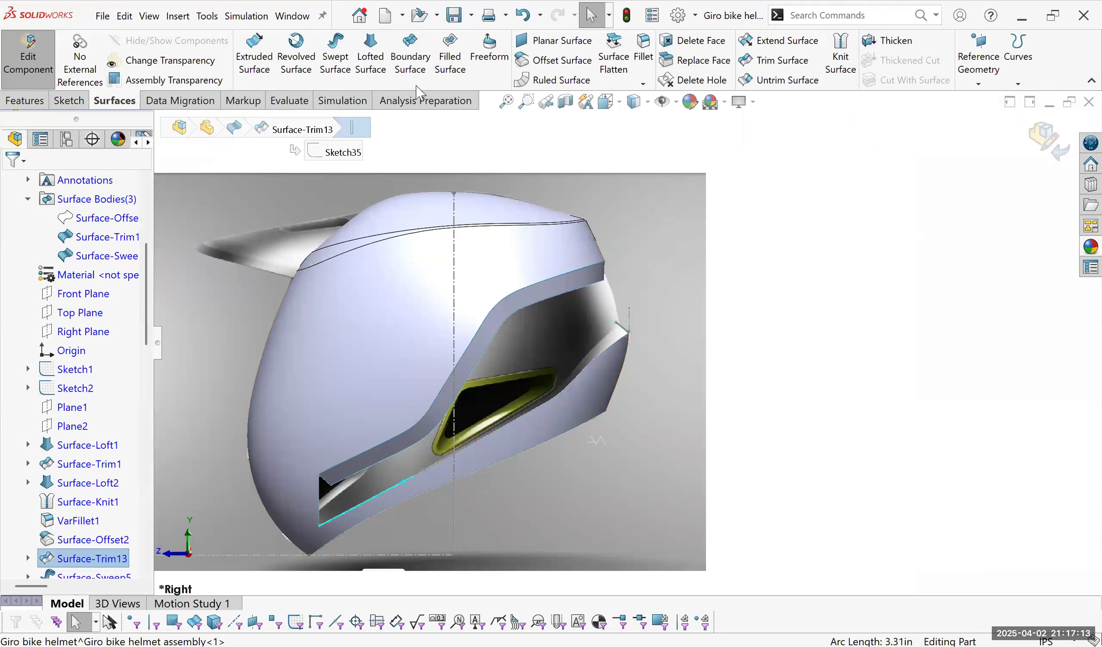
Create a swept surface from the new line profile along the opening's full lower edge, using an open group of edges as the path.
{"action": "left_click", "coordinate": [342, 72]}
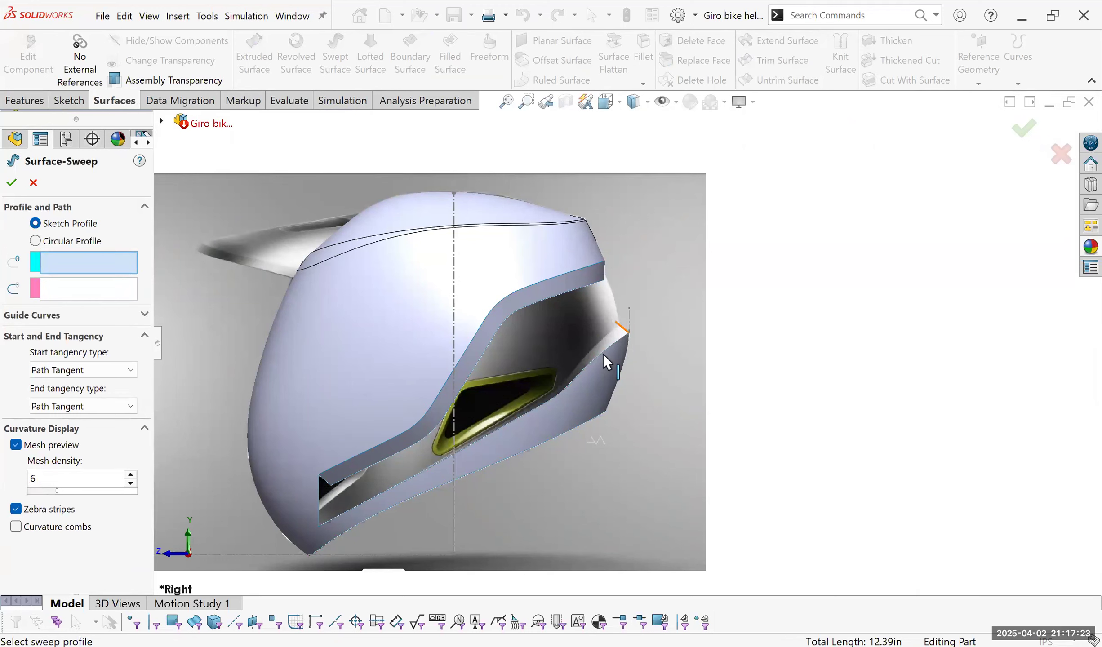
{"action": "left_click", "coordinate": [390, 488]}
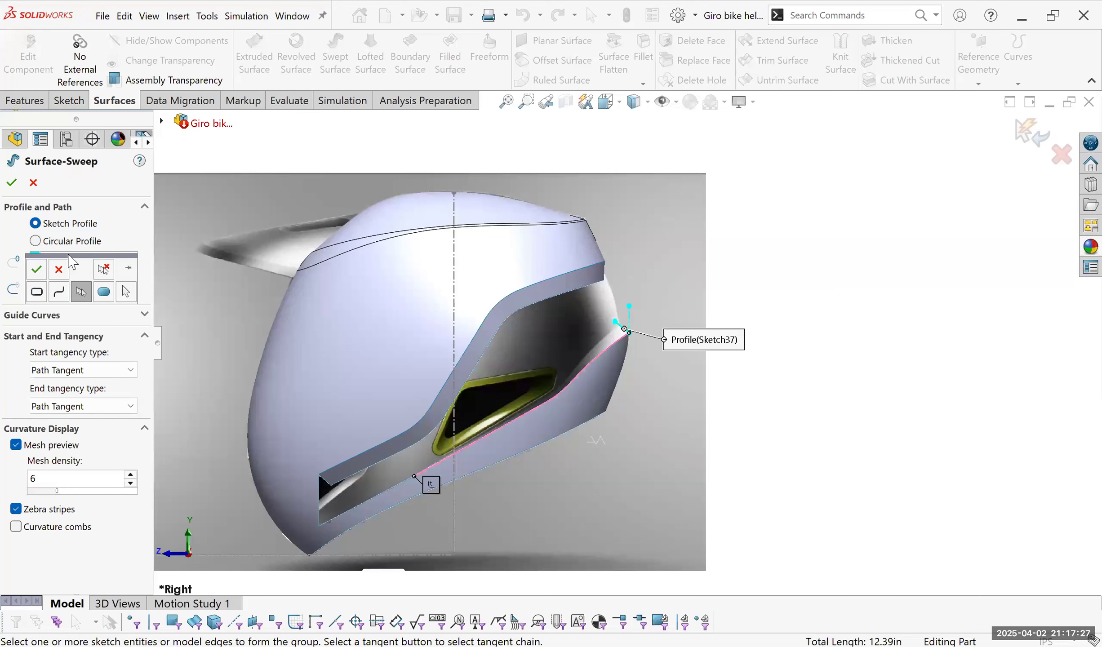
{"action": "left_click", "coordinate": [37, 271]}
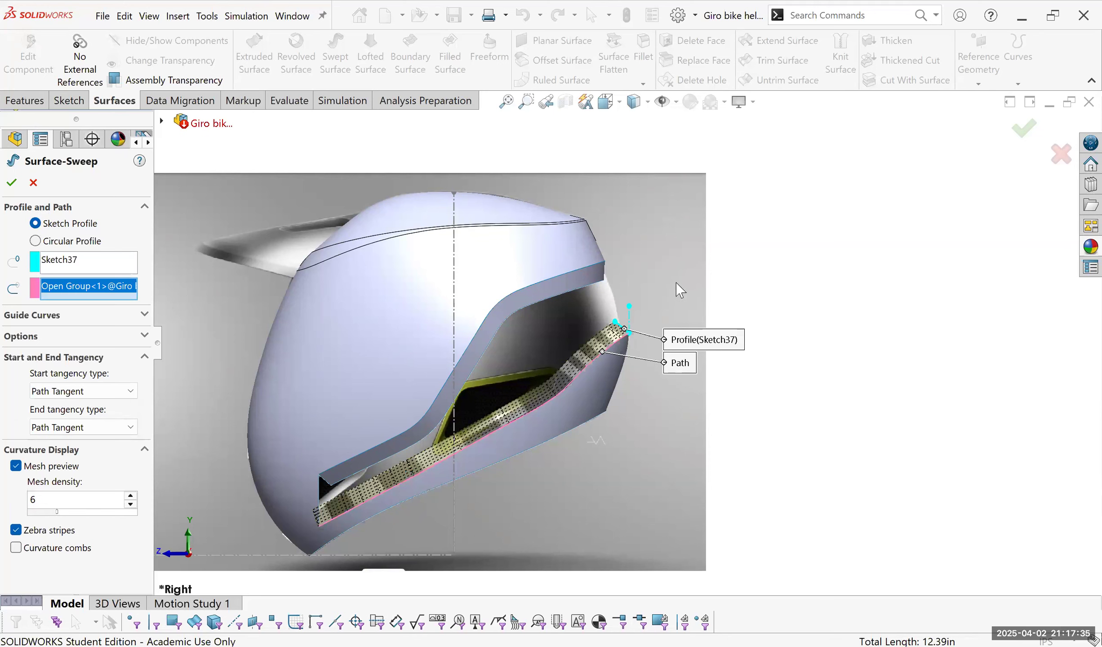
{"action": "scroll", "coordinate": [719, 320], "scroll_direction": "down", "scroll_amount": 5}
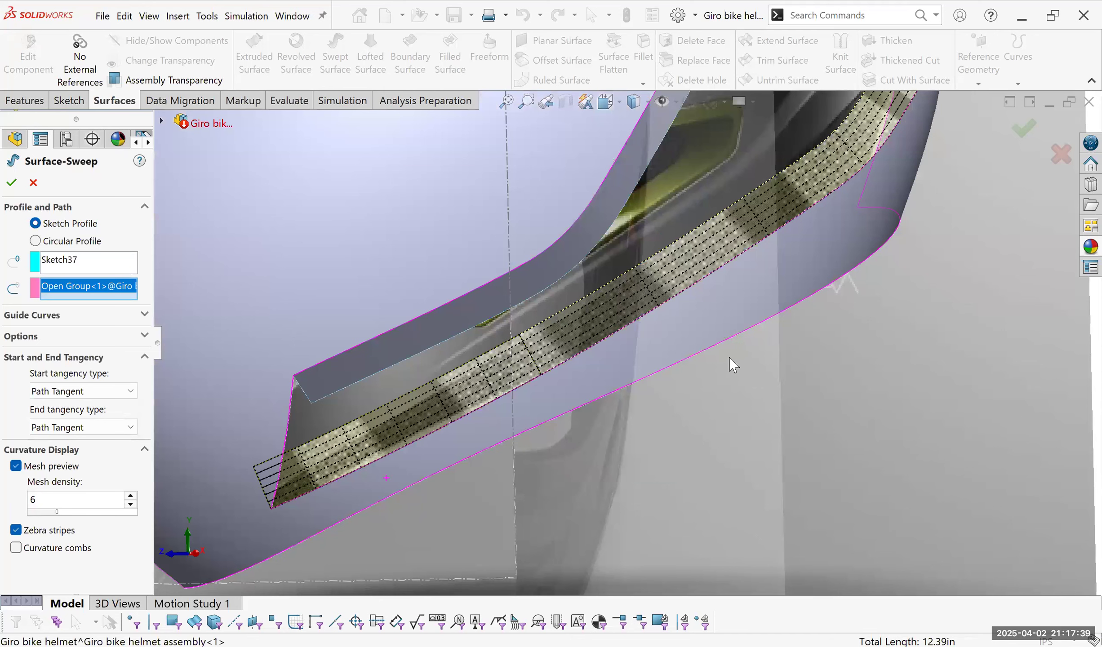
{"action": "key", "text": "Return"}
On the Right Plane, trace the recess's inner upper contour from the reference image with a spline ending at the opening's upper front corner.
{"action": "key", "text": "ctrl+4"}
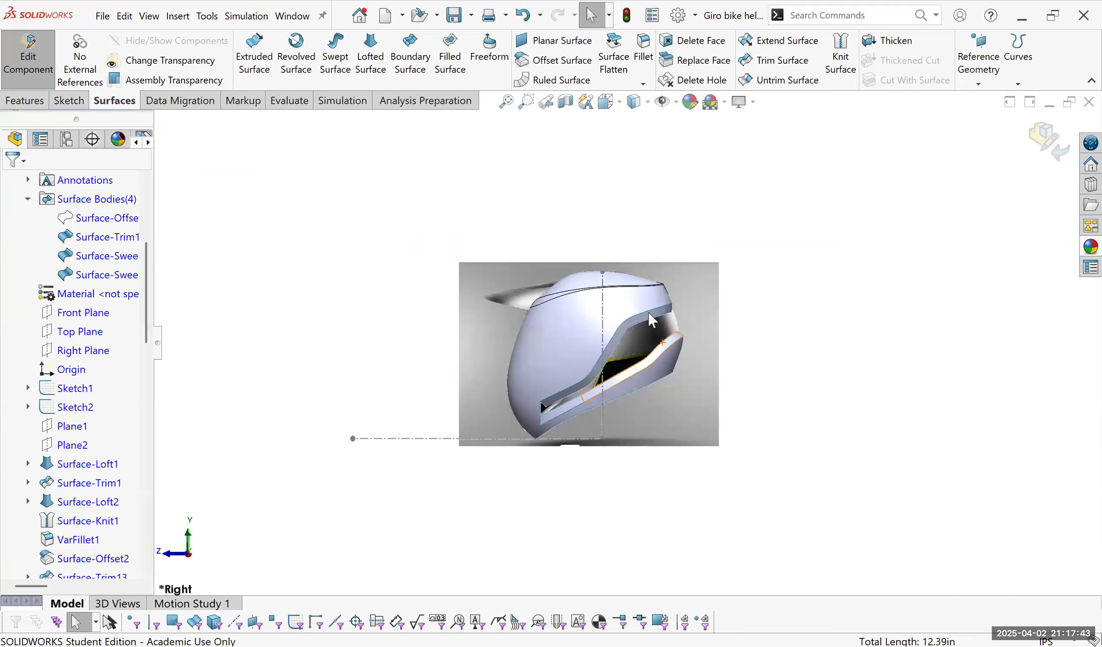
{"action": "key", "text": "ctrl+3"}
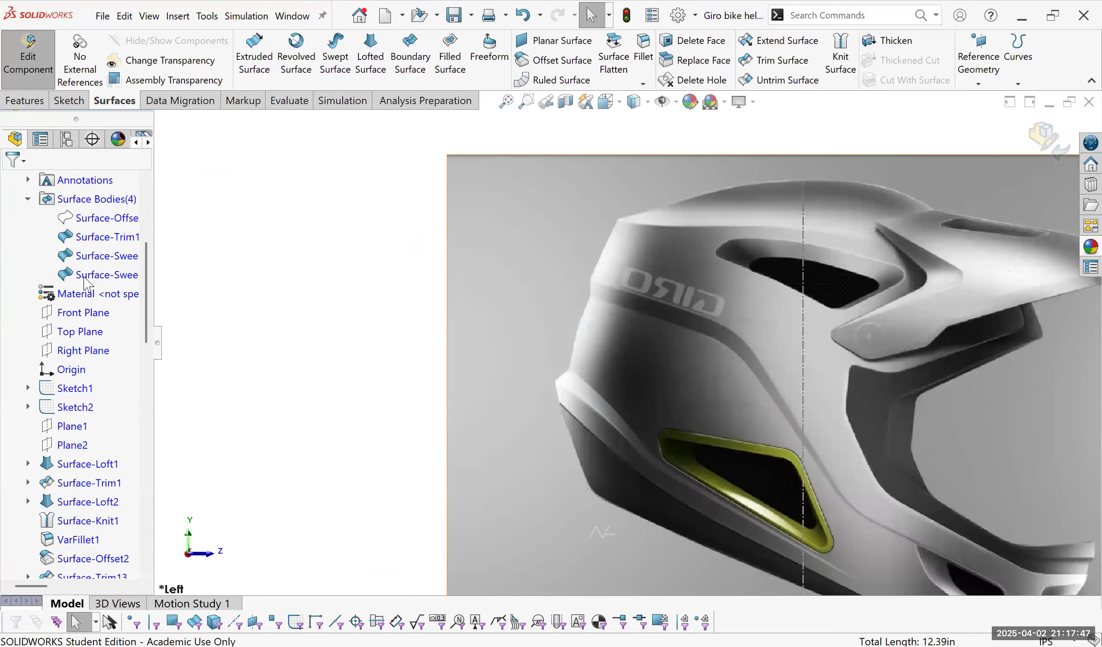
{"action": "key", "text": "f"}
{"action": "left_click", "coordinate": [80, 352]}
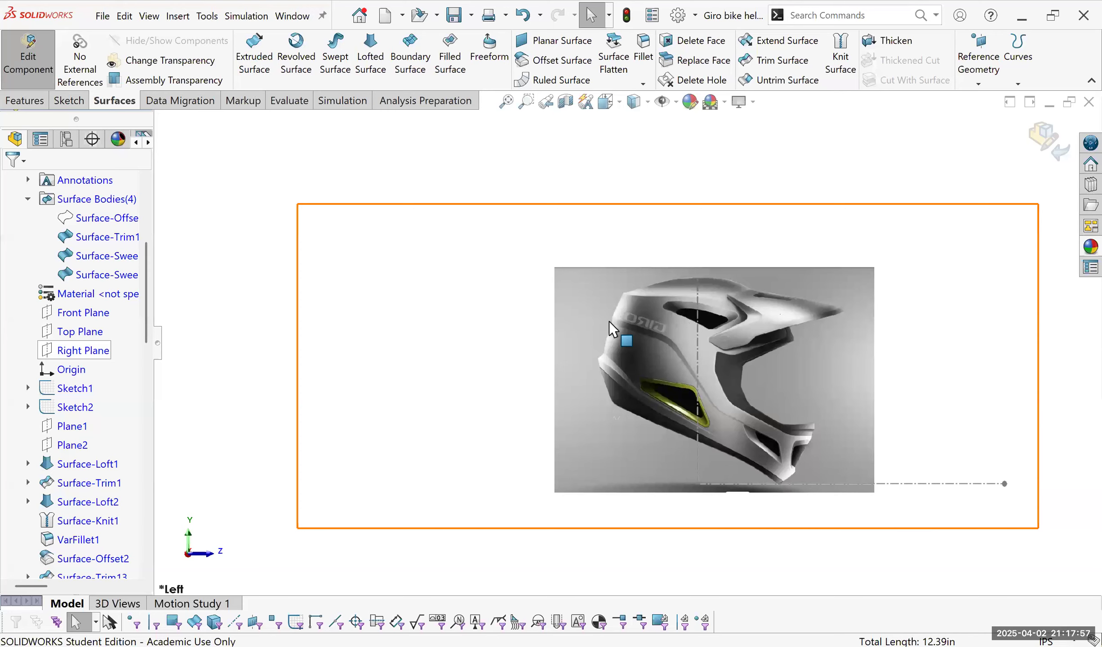
{"action": "scroll", "coordinate": [609, 322], "scroll_direction": "down", "scroll_amount": 4}
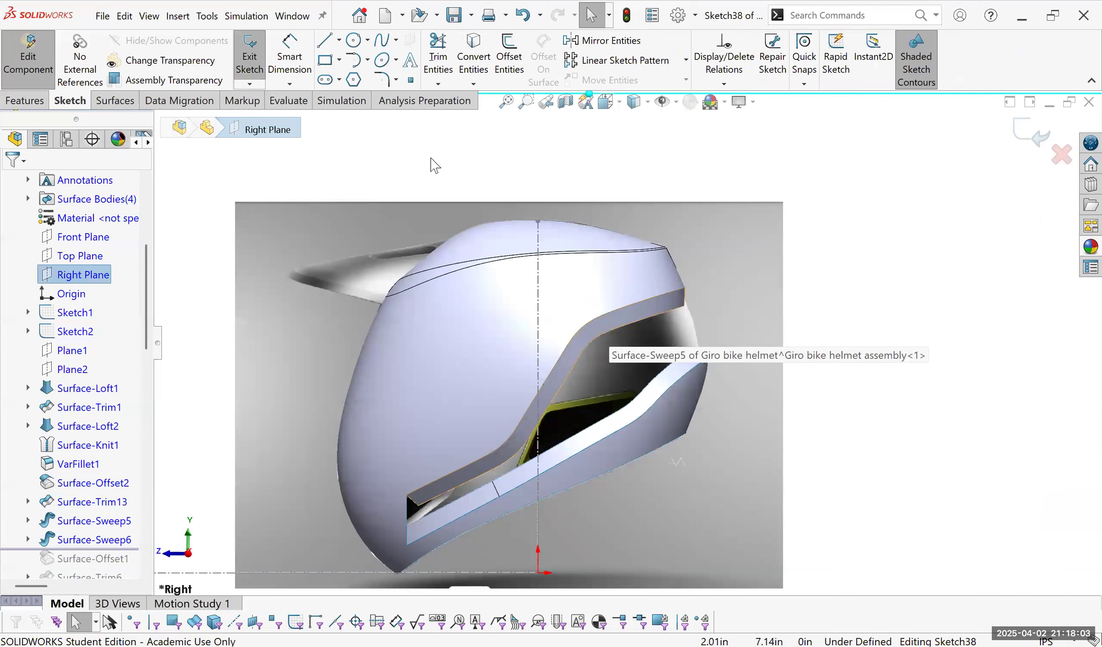
{"action": "key", "text": "ctrl+8"}
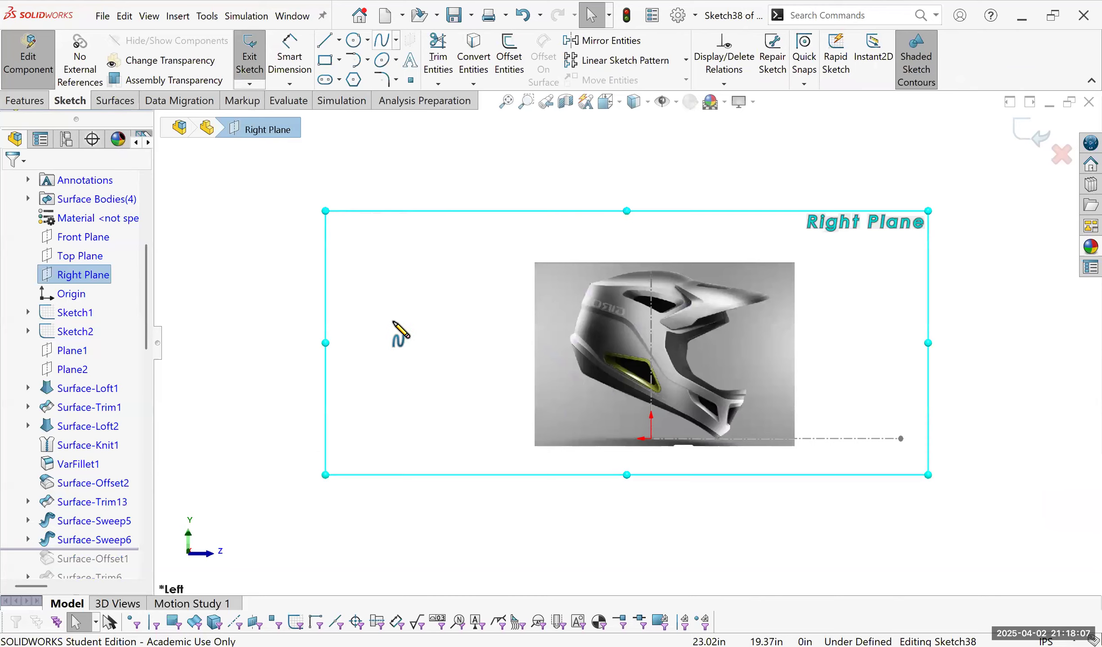
{"action": "scroll", "coordinate": [322, 296], "scroll_direction": "down", "scroll_amount": 8}
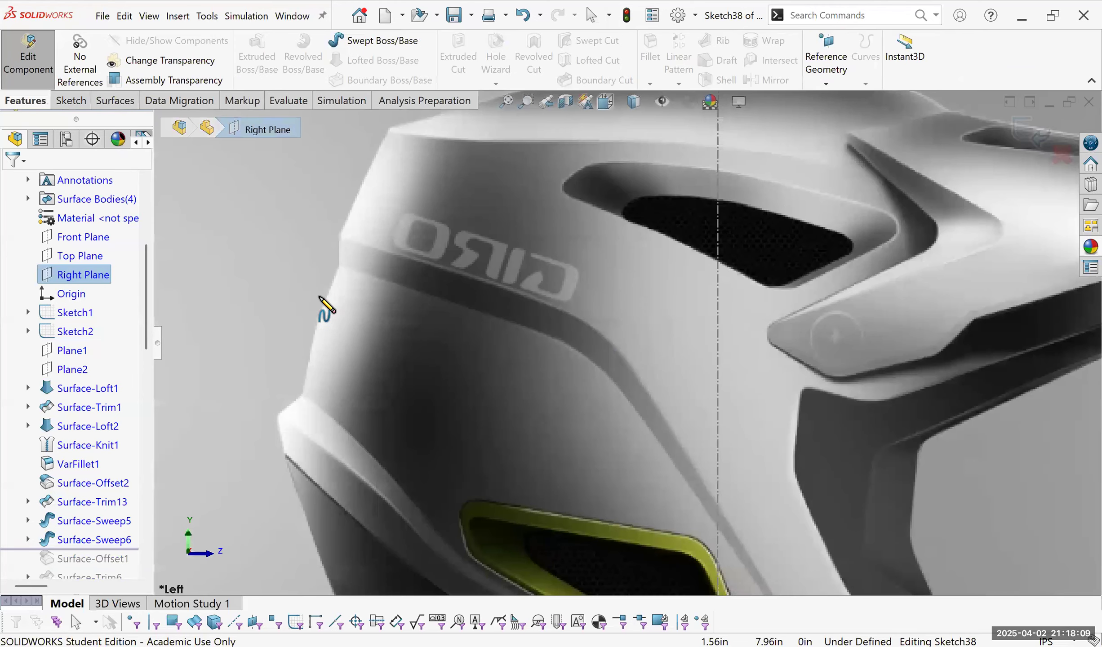
{"action": "middle_click_drag", "start_coordinate": [390, 275], "coordinate": [409, 312], "text": "ctrl"}
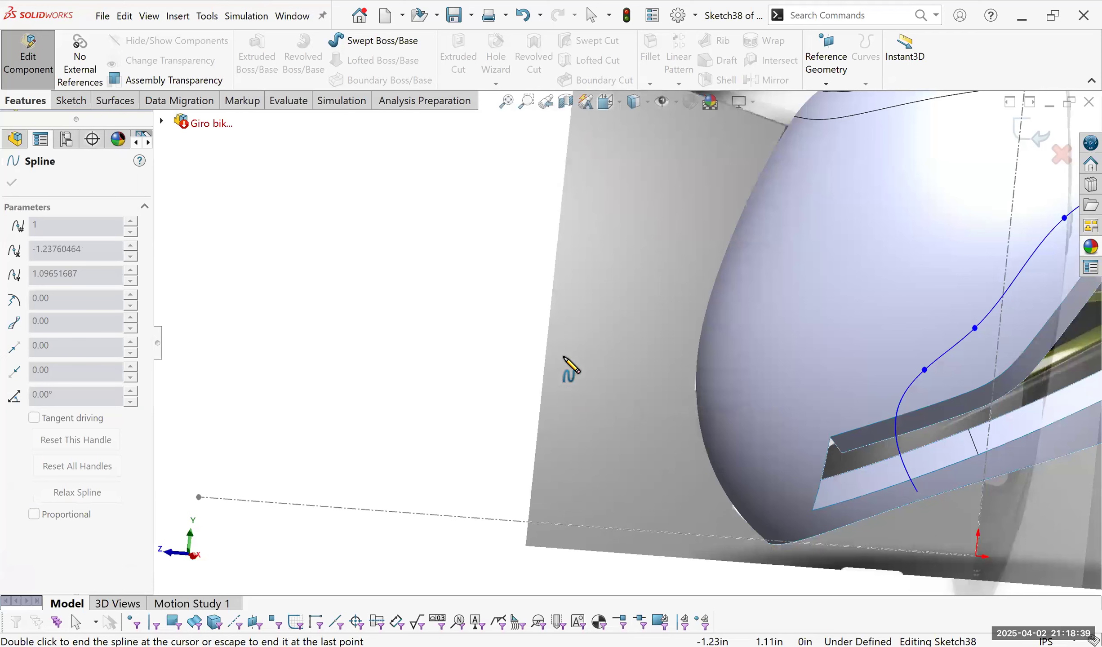
{"action": "key", "text": "ctrl+8"}
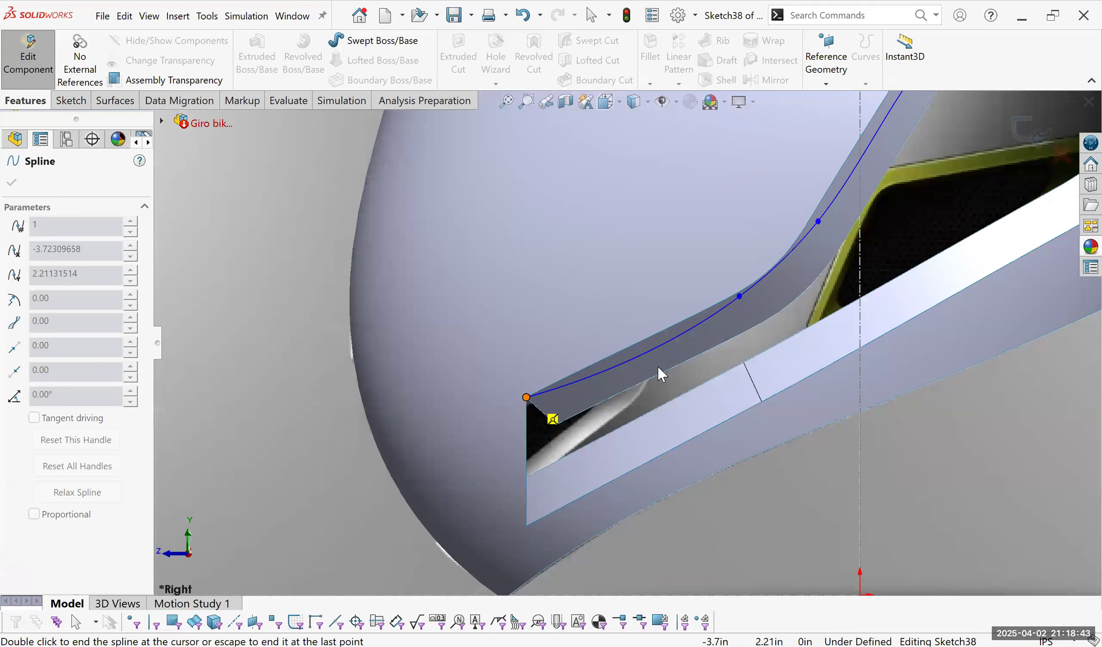
{"action": "key", "text": "Escape"}
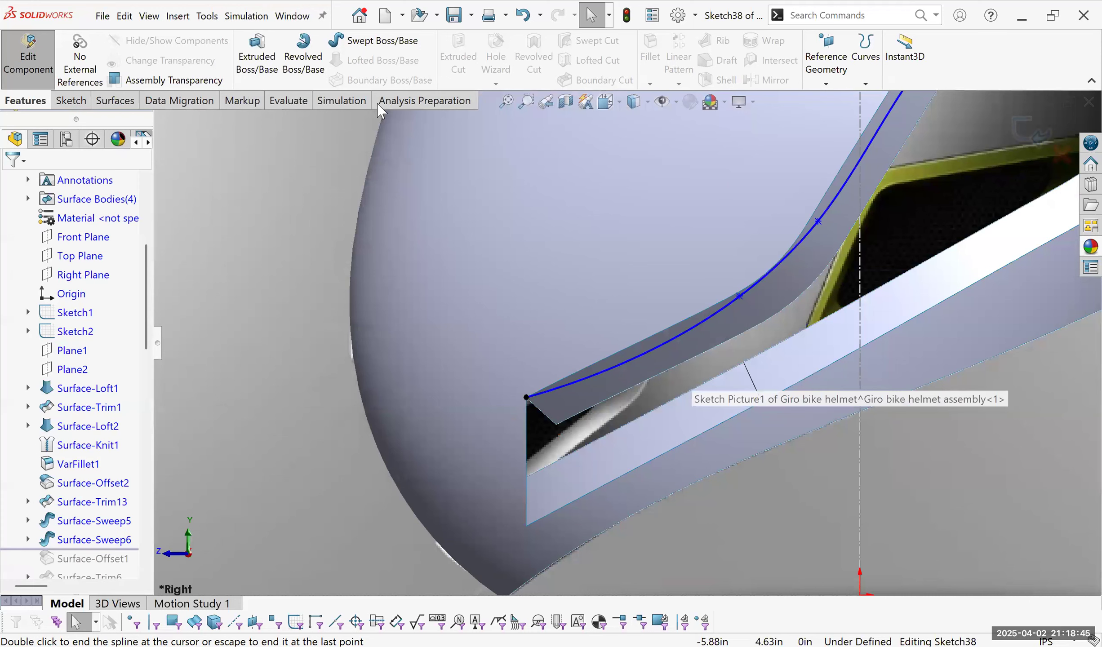
Add a construction line about 1.03 in long, tangent to the opening's upper edge, and give the spline's front end tangent and equal curvature relations to it.
{"action": "left_click", "coordinate": [330, 44]}
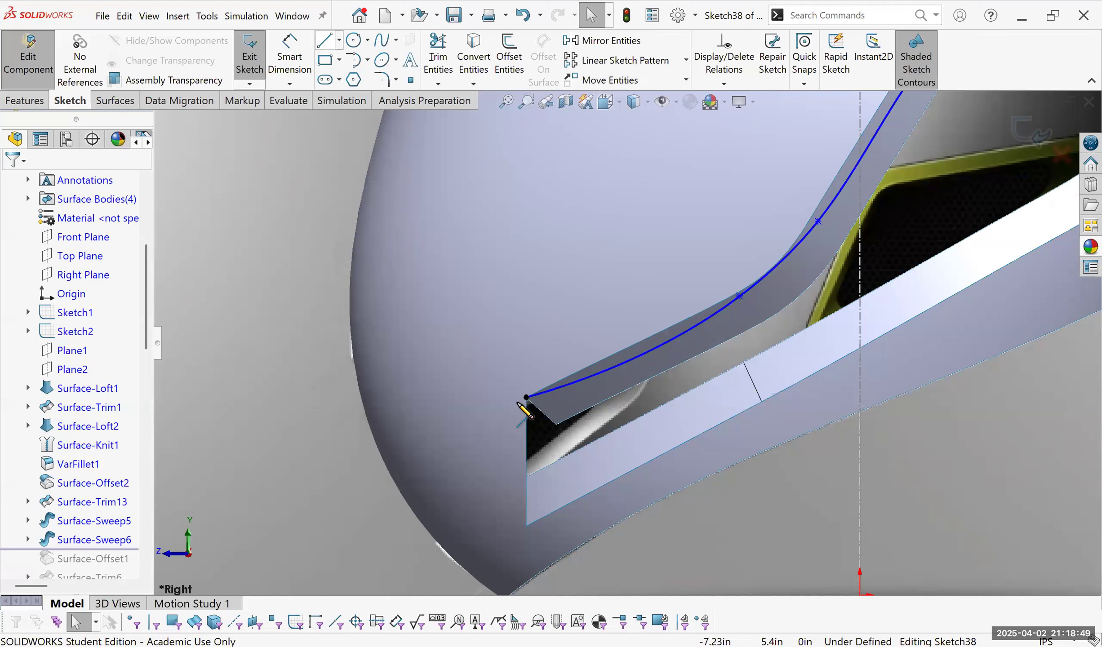
{"action": "key", "text": "Escape"}
{"action": "right_click_drag", "start_coordinate": [466, 428], "coordinate": [7, 417]}
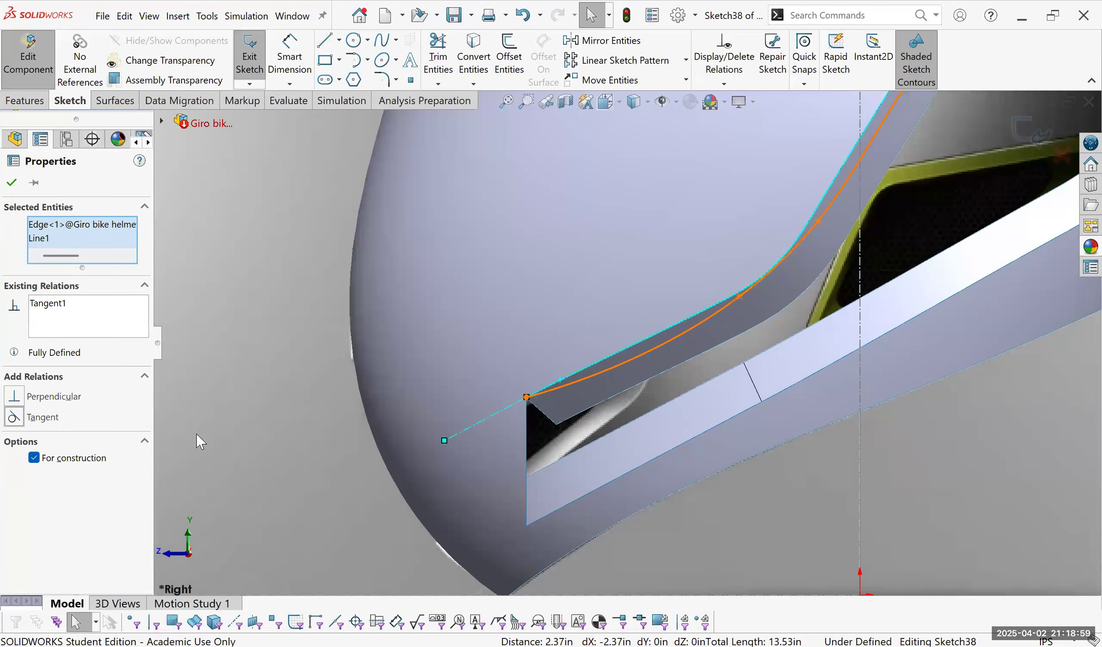
{"action": "left_click", "coordinate": [657, 347]}
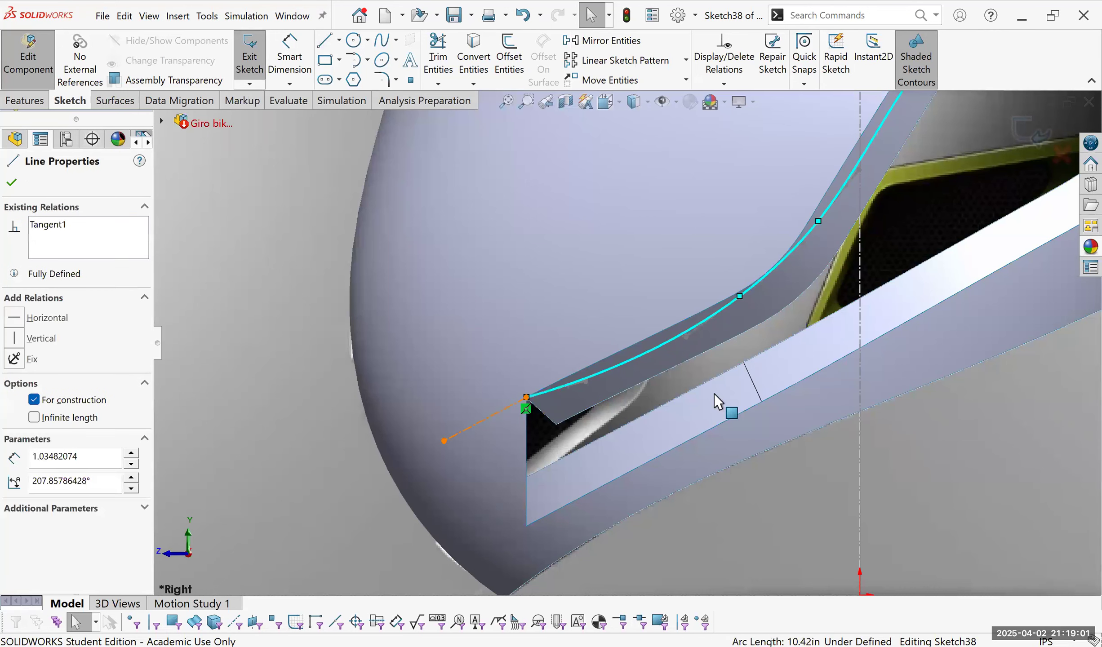
{"action": "left_click", "coordinate": [558, 382], "text": "ctrl"}
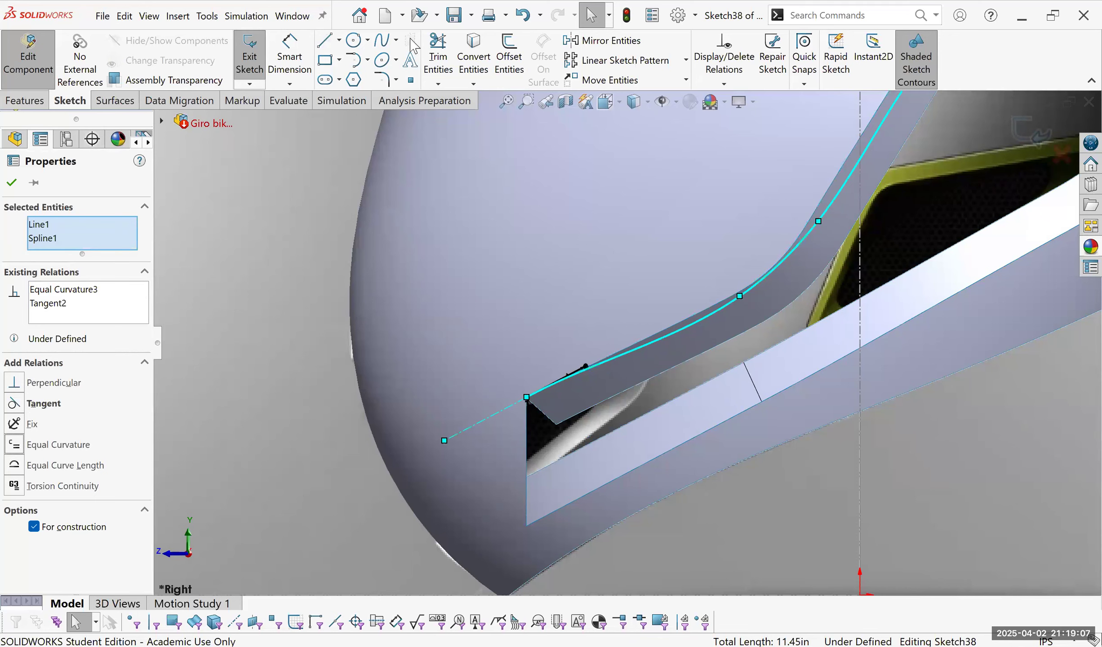
Adjust the spline point and tangent handles at the lower bend to match the recess contour in the reference image.
{"action": "scroll", "coordinate": [459, 188], "scroll_direction": "up", "scroll_amount": 5}
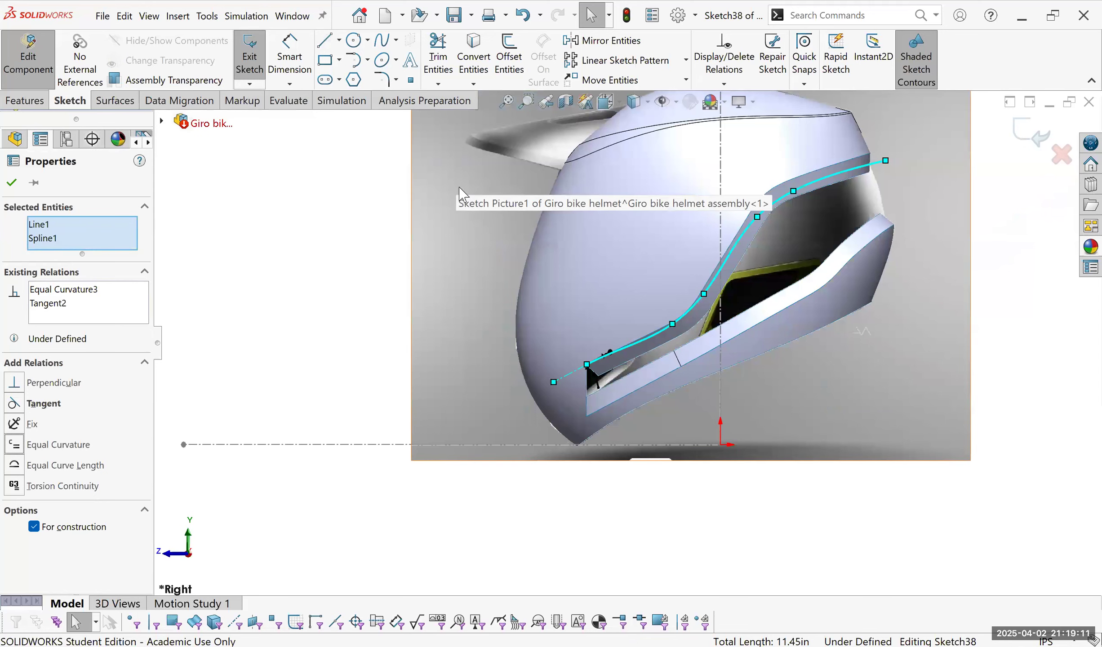
{"action": "key", "text": "ctrl+8"}
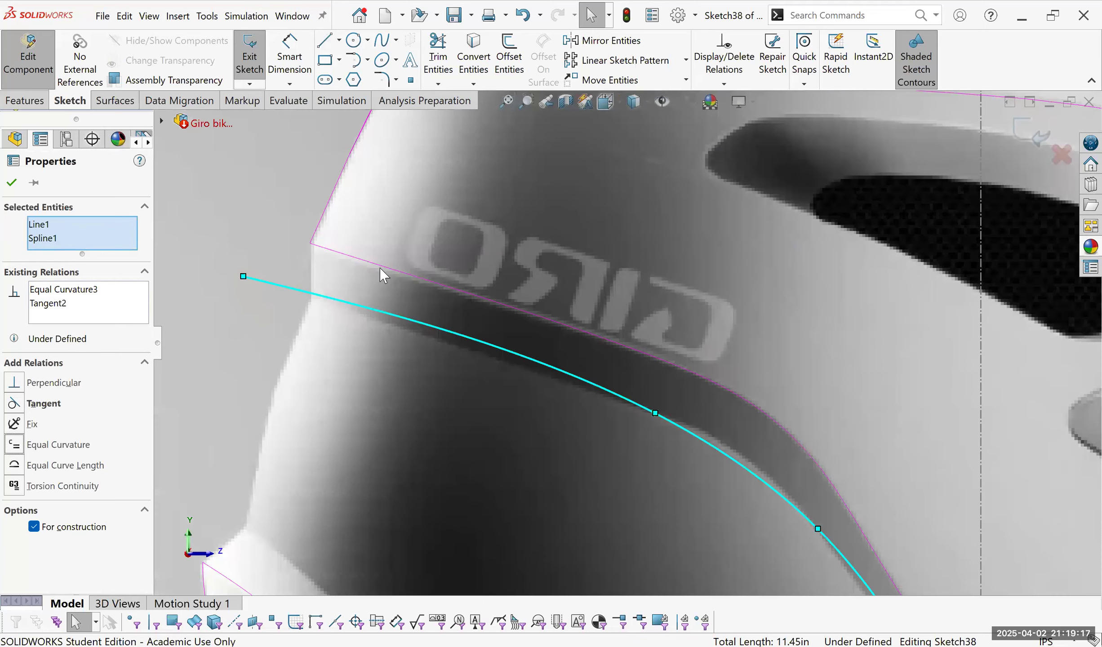
{"action": "scroll", "coordinate": [389, 275], "scroll_direction": "up", "scroll_amount": 5}
{"action": "scroll", "coordinate": [493, 341], "scroll_direction": "down", "scroll_amount": 5}
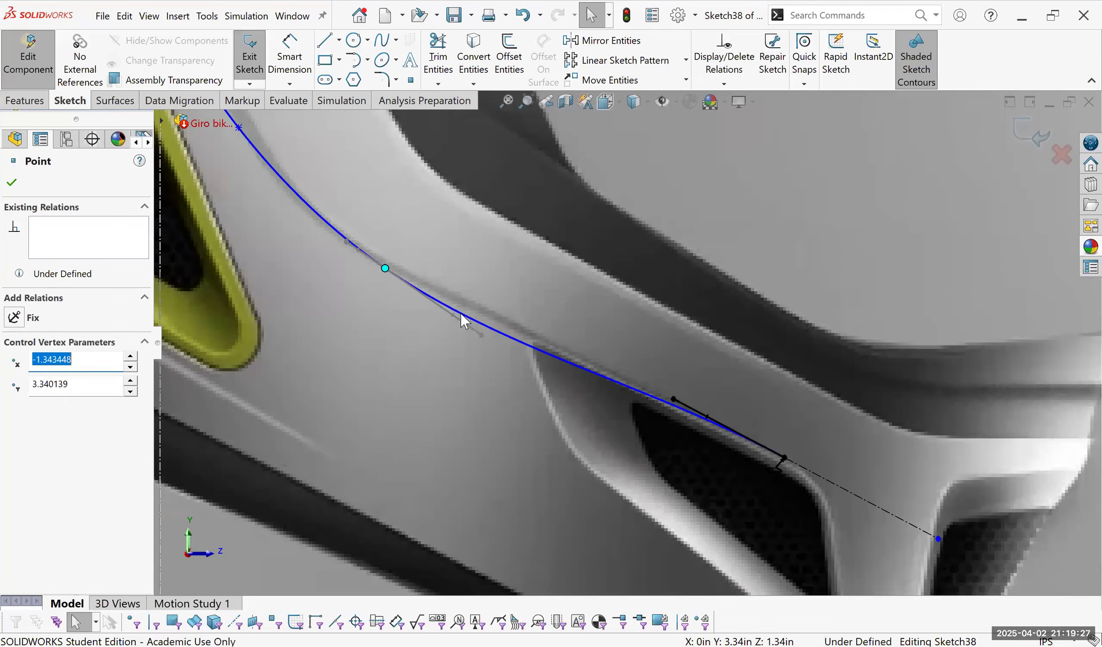
{"action": "left_click", "coordinate": [471, 319]}
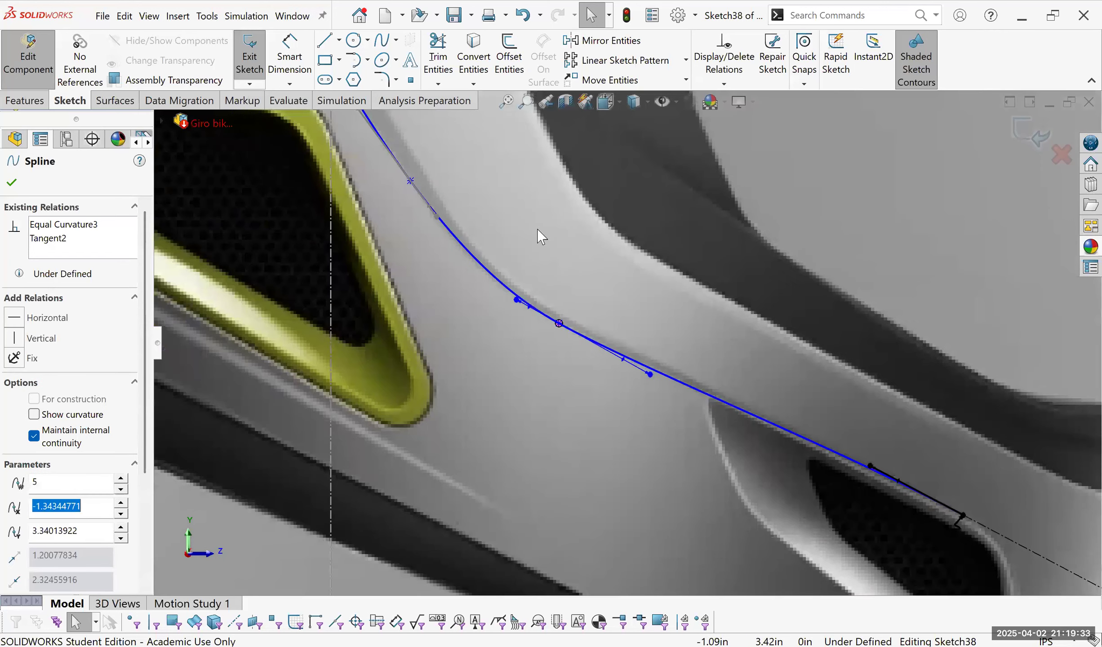
{"action": "scroll", "coordinate": [571, 353], "scroll_direction": "up", "scroll_amount": 1}
Reposition the spline point on the straight stretch beside the yellow vent and adjust its tangent handle to match the recess contour.
{"action": "left_click", "coordinate": [568, 351]}
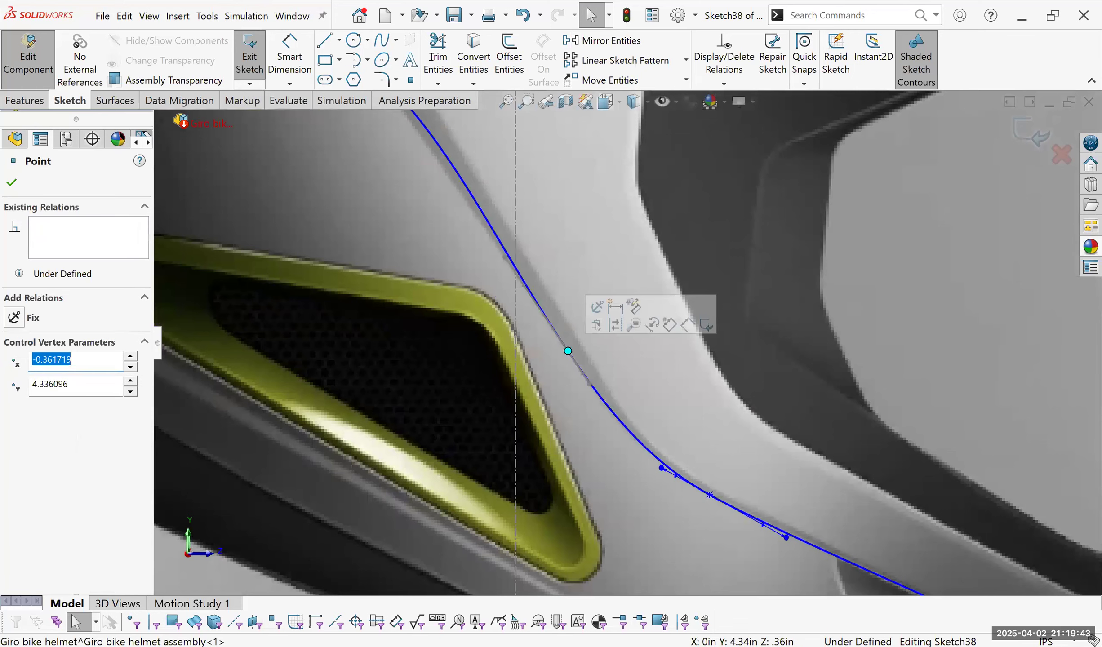
{"action": "scroll", "coordinate": [518, 264], "scroll_direction": "up", "scroll_amount": 1}
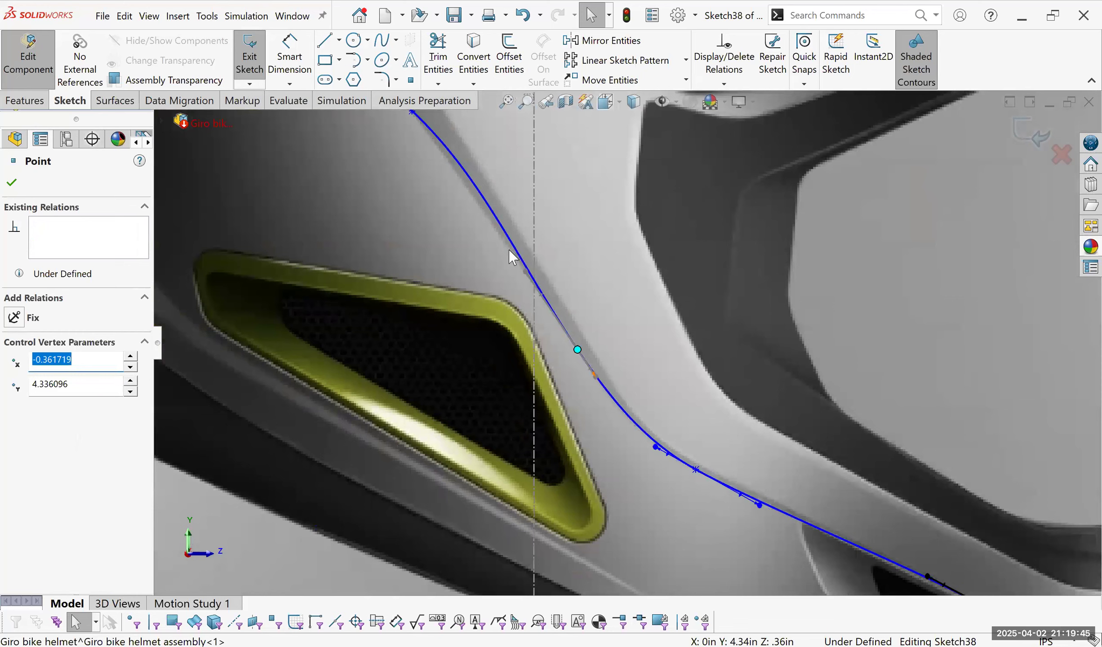
{"action": "left_click_drag", "start_coordinate": [594, 376], "coordinate": [597, 384]}
{"action": "scroll", "coordinate": [598, 381], "scroll_direction": "up", "scroll_amount": 1}
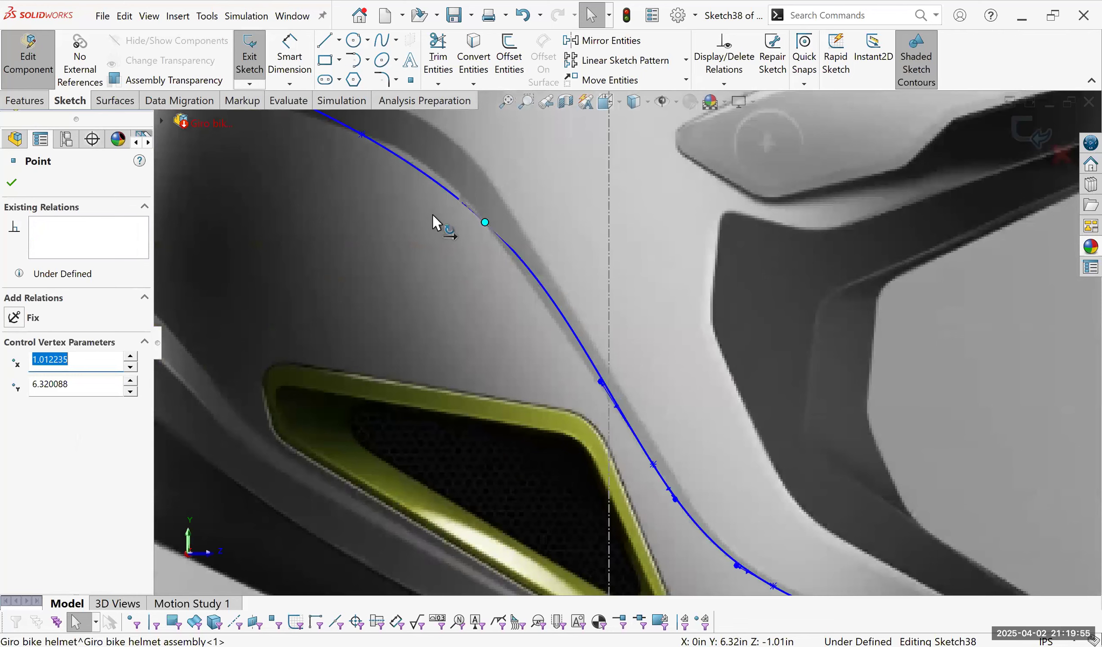
Adjust the spline points and tangent handles at the upper bend below the GIRO logo to follow the recess contour.
{"action": "scroll", "coordinate": [431, 224], "scroll_direction": "up", "scroll_amount": 1}
{"action": "left_click", "coordinate": [432, 225]}
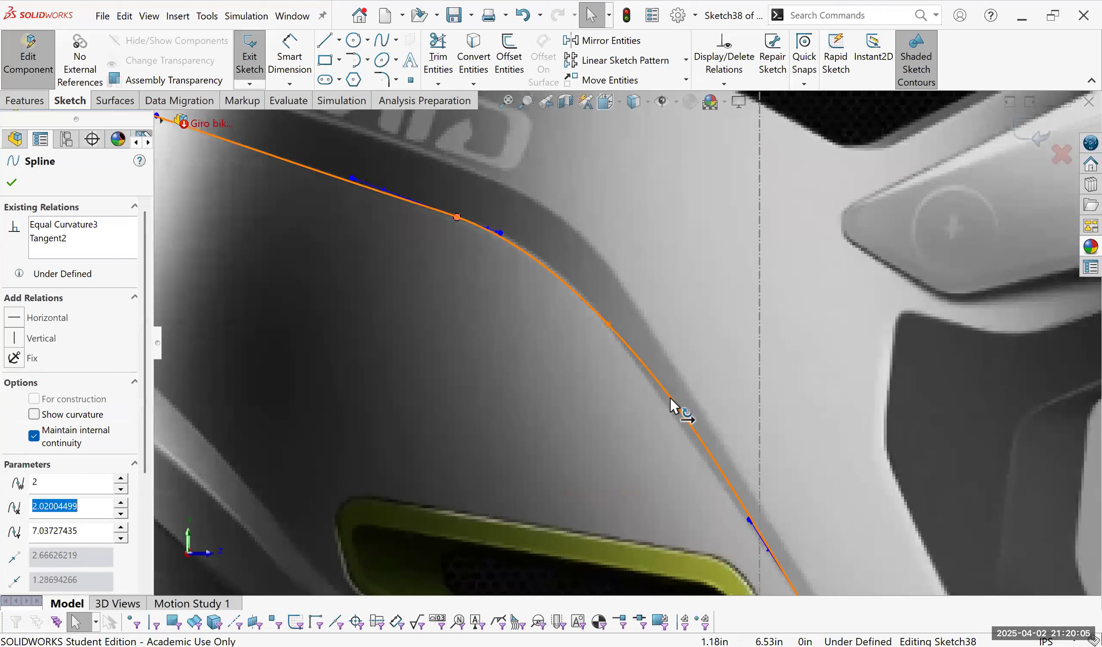
{"action": "left_click", "coordinate": [657, 386]}
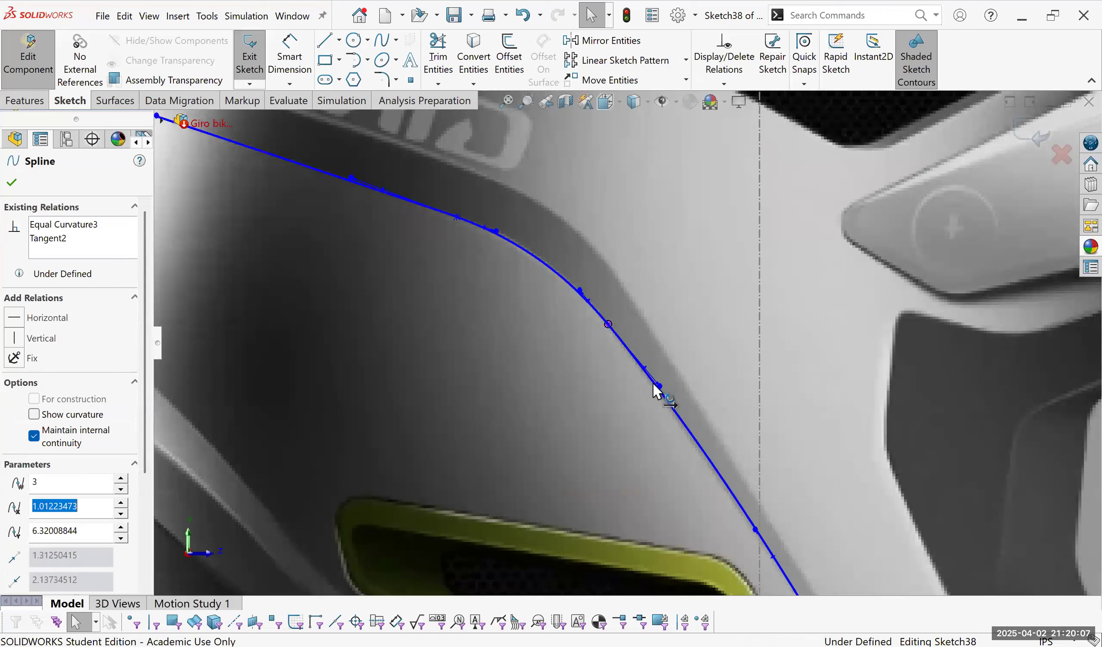
{"action": "left_click_drag", "start_coordinate": [659, 386], "coordinate": [652, 383]}
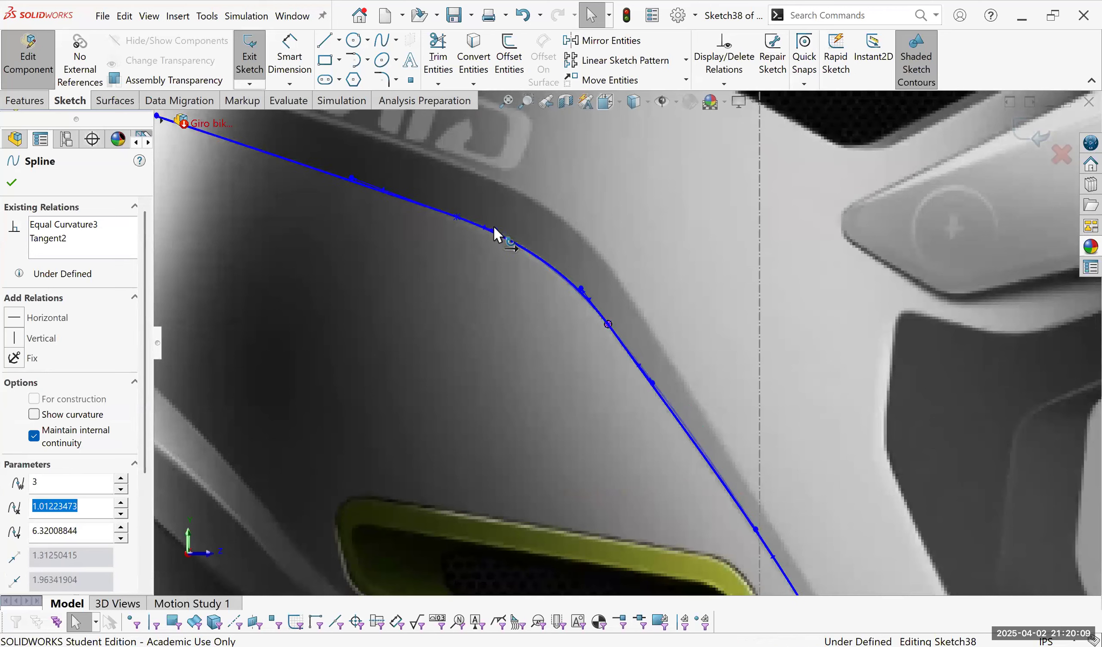
{"action": "left_click_drag", "start_coordinate": [494, 233], "coordinate": [502, 236]}
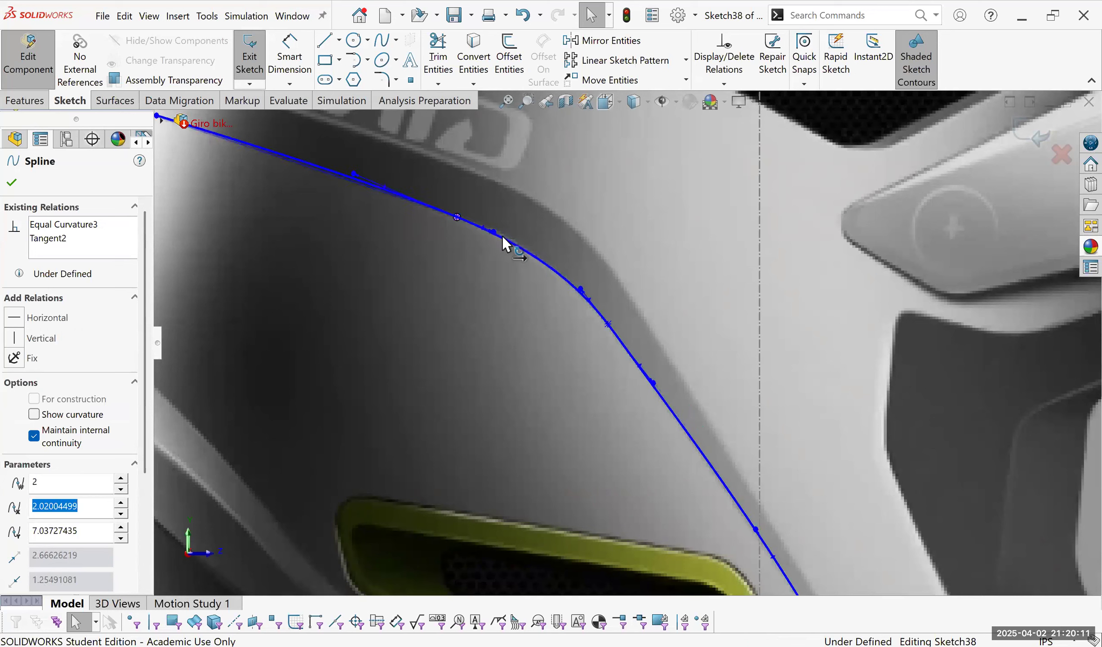
{"action": "left_click", "coordinate": [415, 199]}
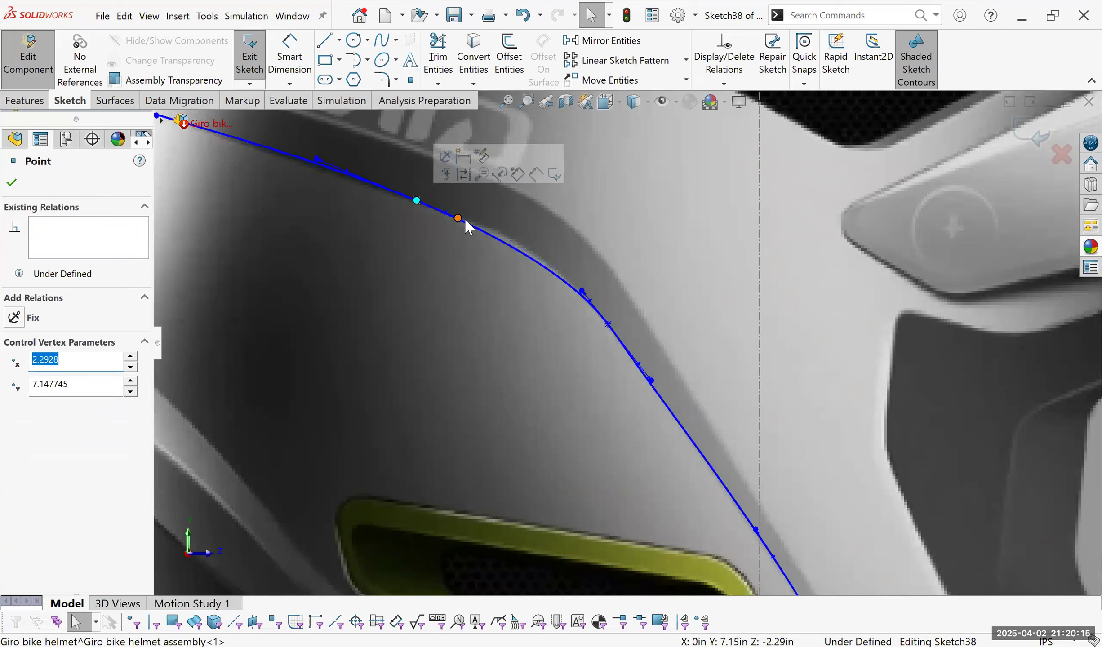
{"action": "left_click", "coordinate": [491, 226]}
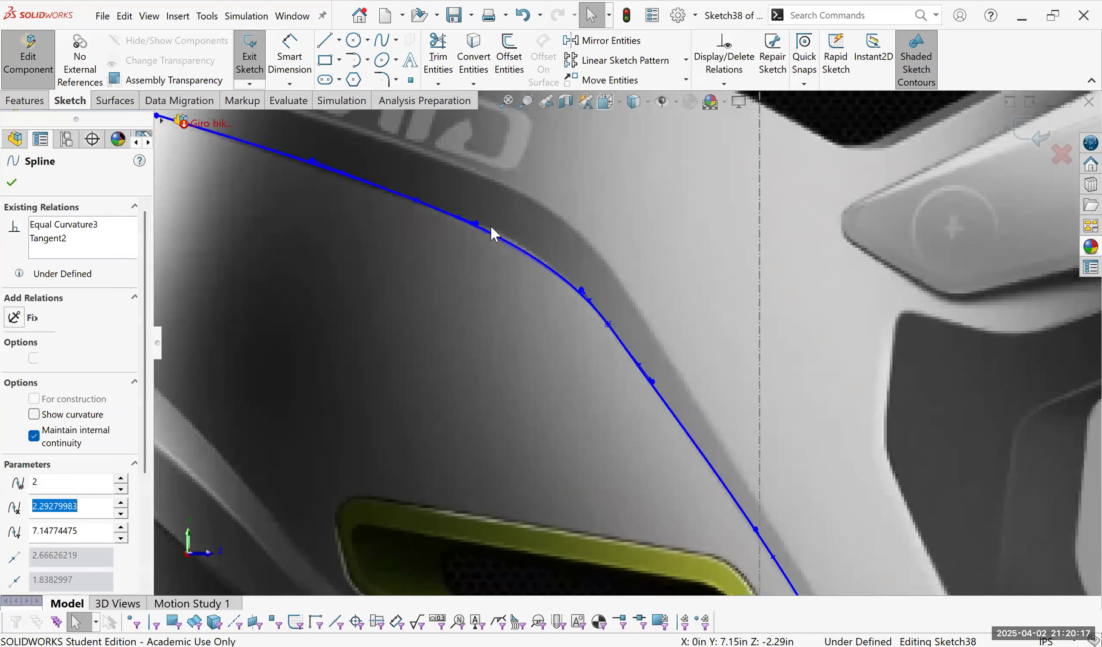
{"action": "left_click_drag", "start_coordinate": [309, 162], "coordinate": [328, 168]}
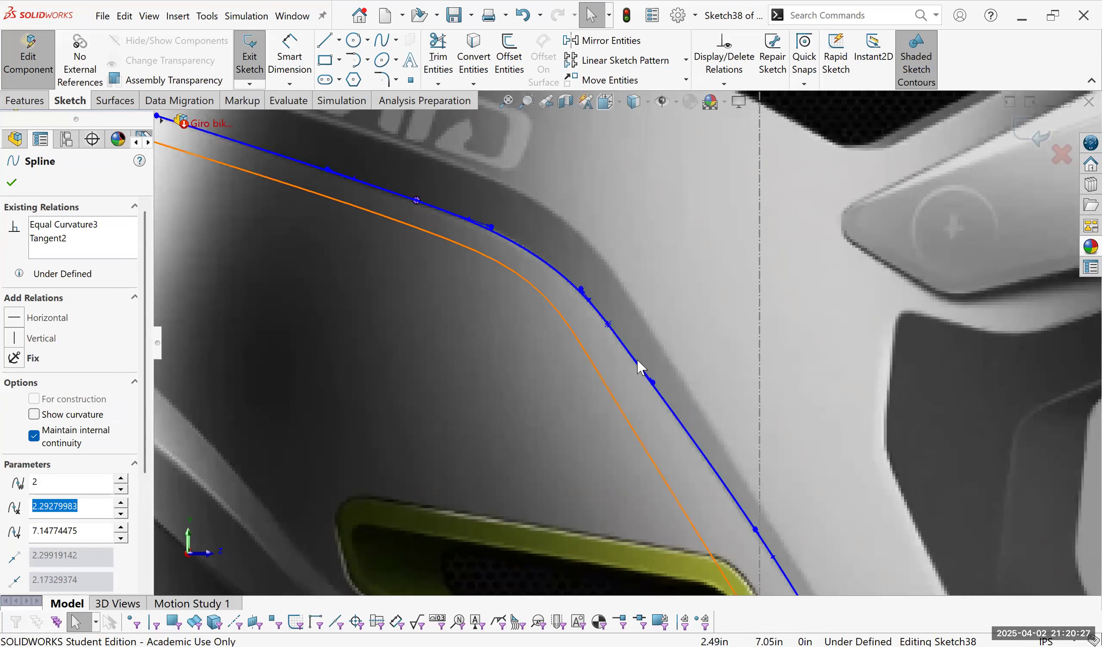
Fine-tune the upper spline's point between its two bends and the tangent handle at the lower bend against the reference image.
{"action": "scroll", "coordinate": [642, 373], "scroll_direction": "up", "scroll_amount": 2}
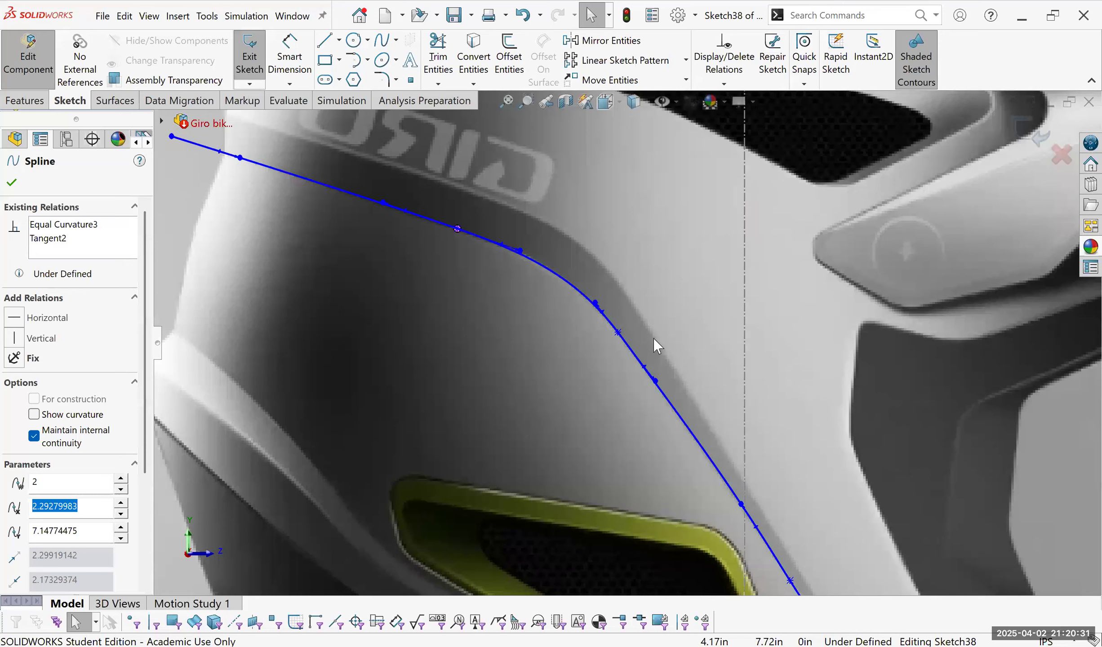
{"action": "scroll", "coordinate": [729, 434], "scroll_direction": "down", "scroll_amount": 3}
{"action": "left_click", "coordinate": [727, 433]}
{"action": "left_click_drag", "start_coordinate": [726, 432], "coordinate": [723, 429]}
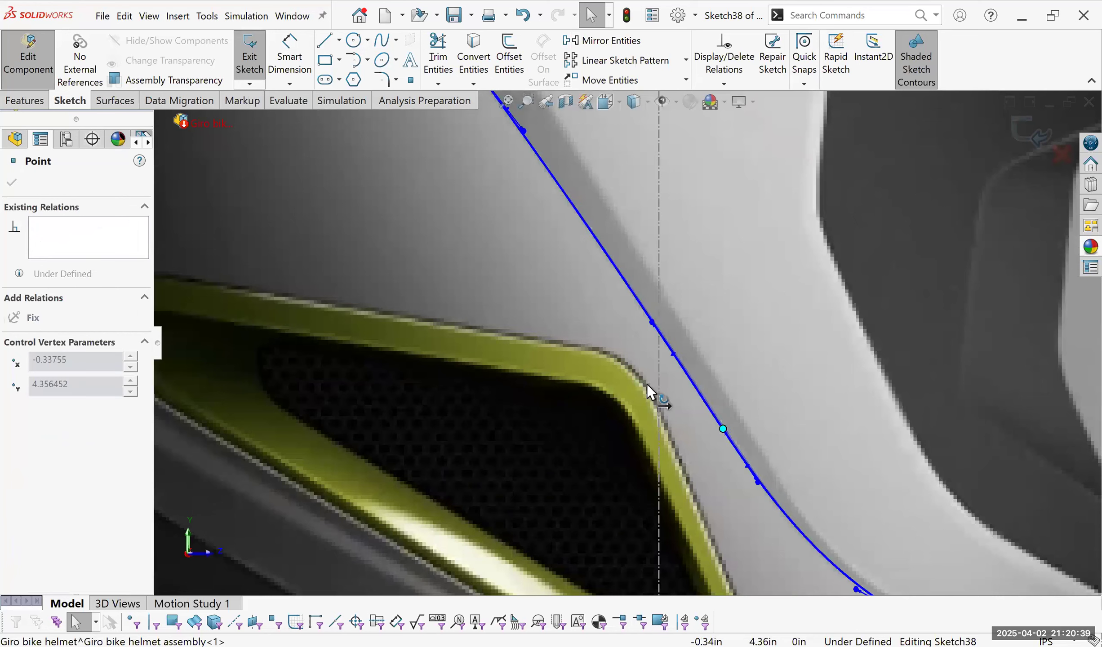
{"action": "scroll", "coordinate": [783, 490], "scroll_direction": "up", "scroll_amount": 2}
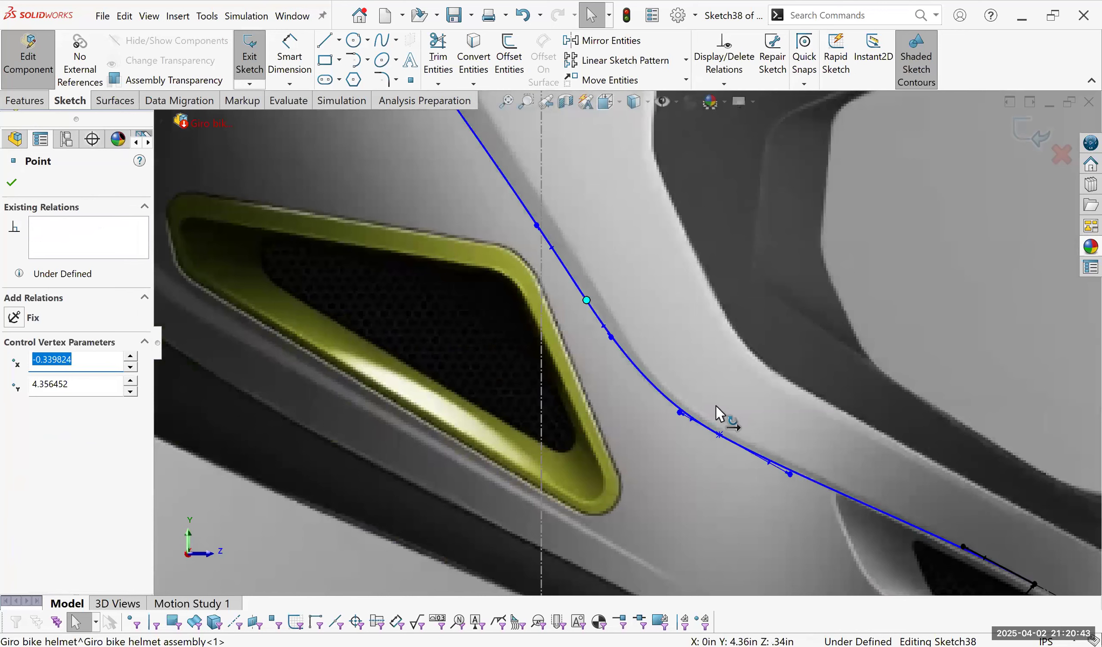
{"action": "scroll", "coordinate": [770, 475], "scroll_direction": "down", "scroll_amount": 1}
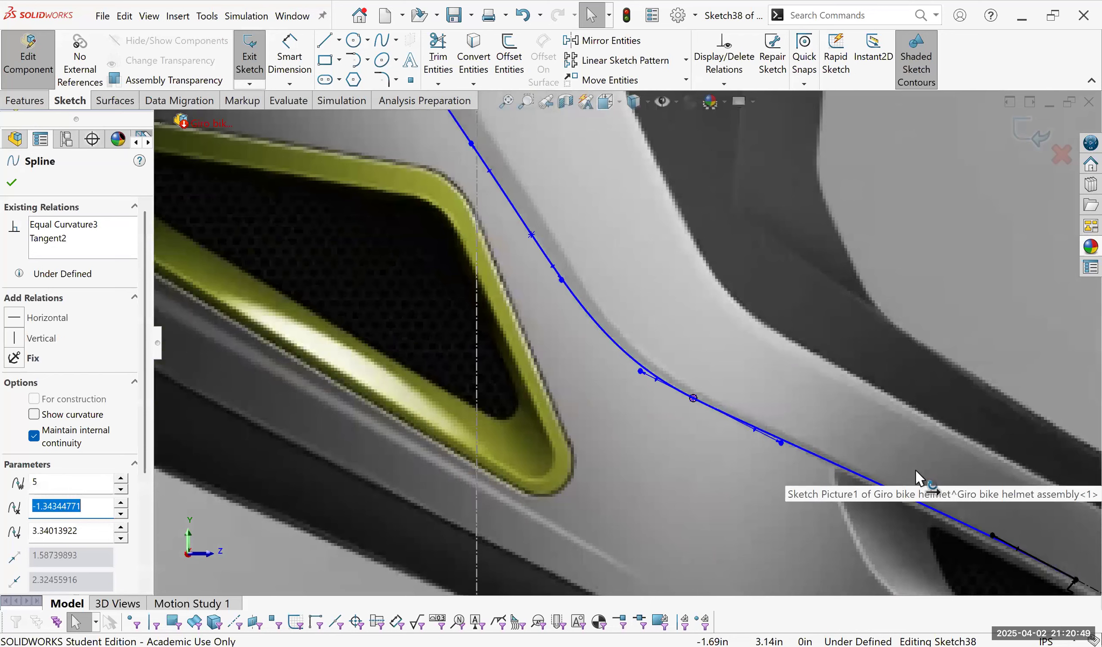
{"action": "scroll", "coordinate": [952, 490], "scroll_direction": "up", "scroll_amount": 3}
{"action": "scroll", "coordinate": [996, 523], "scroll_direction": "down", "scroll_amount": 3}
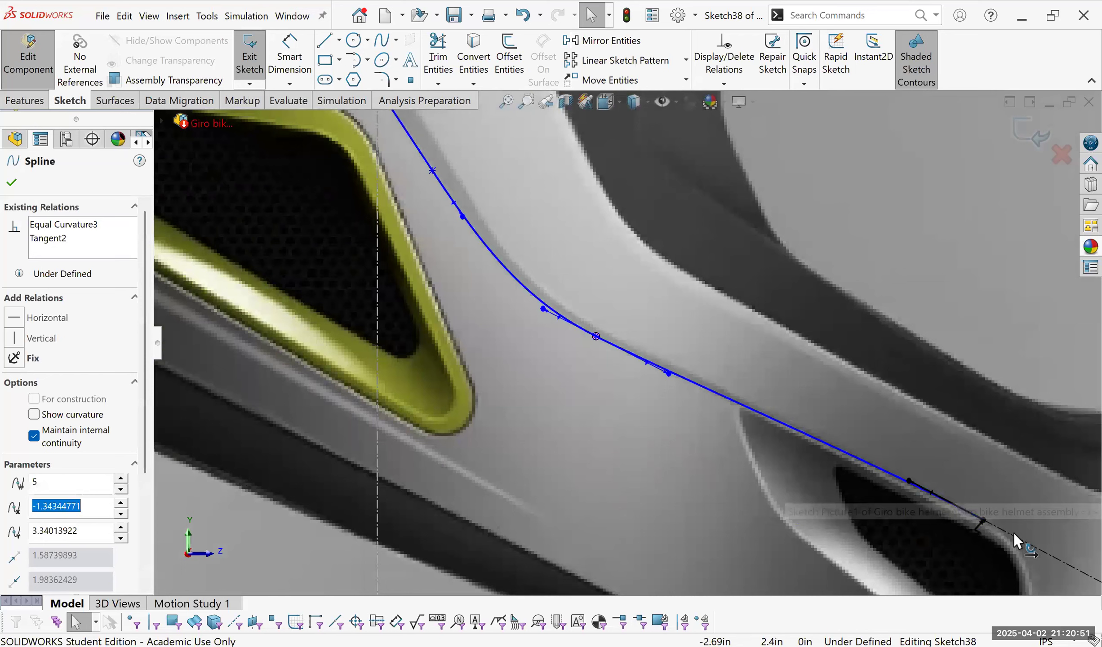
{"action": "scroll", "coordinate": [1011, 533], "scroll_direction": "down", "scroll_amount": 1}
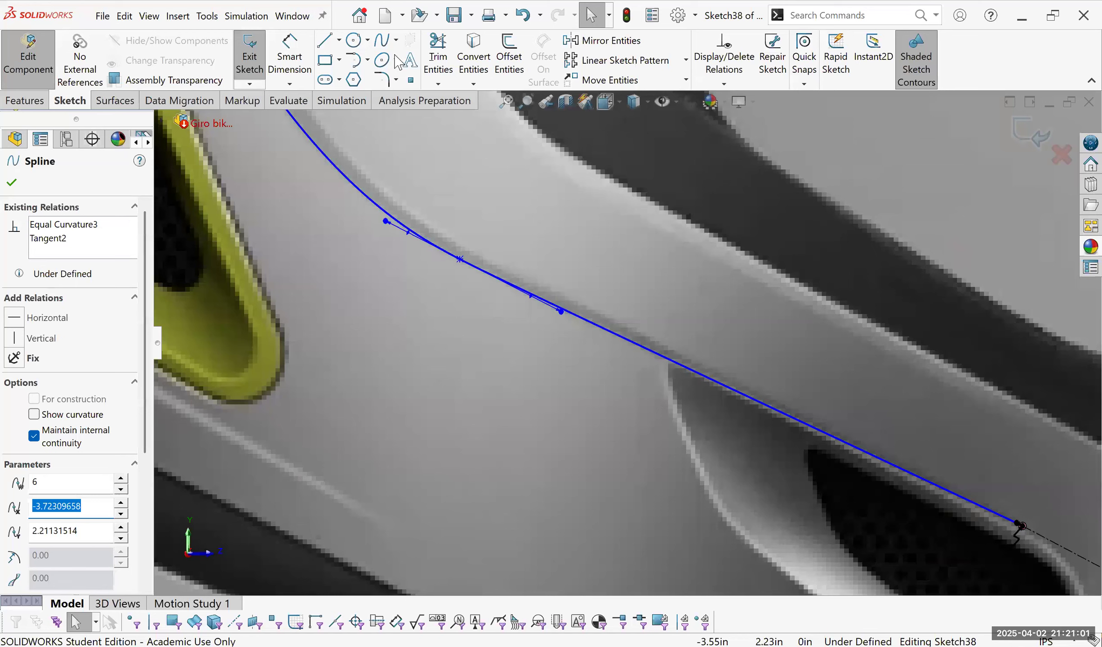
Trace the recess's lower contour with a second spline to the opening's lower front corner and add a construction line about 0.67 in long there.
{"action": "key", "text": "f"}
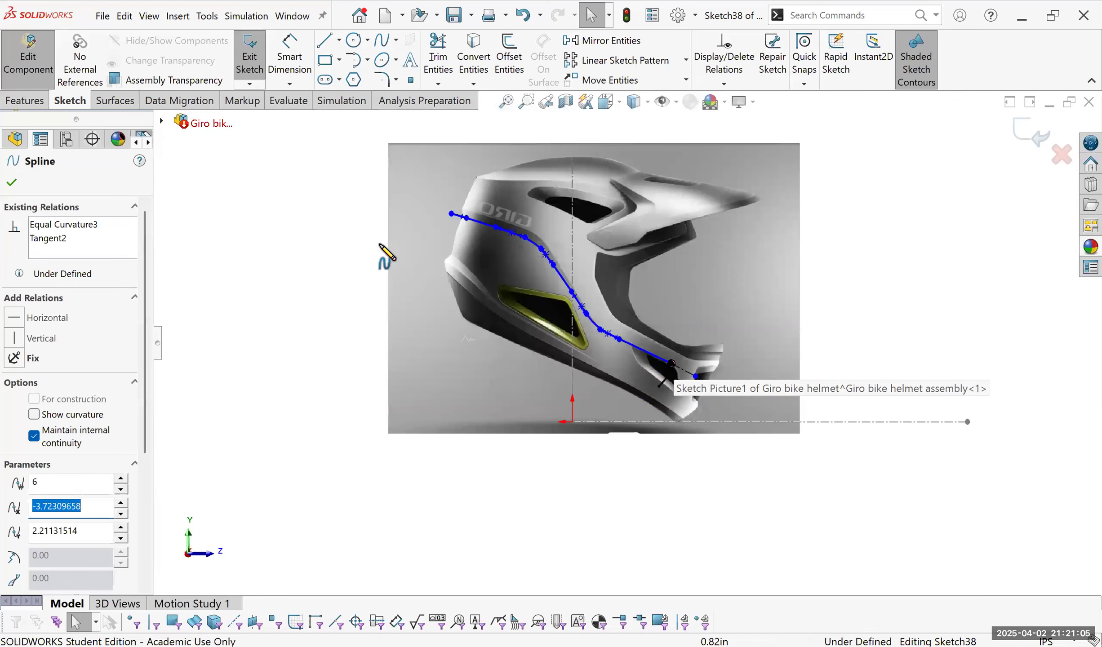
{"action": "scroll", "coordinate": [500, 339], "scroll_direction": "down", "scroll_amount": 5}
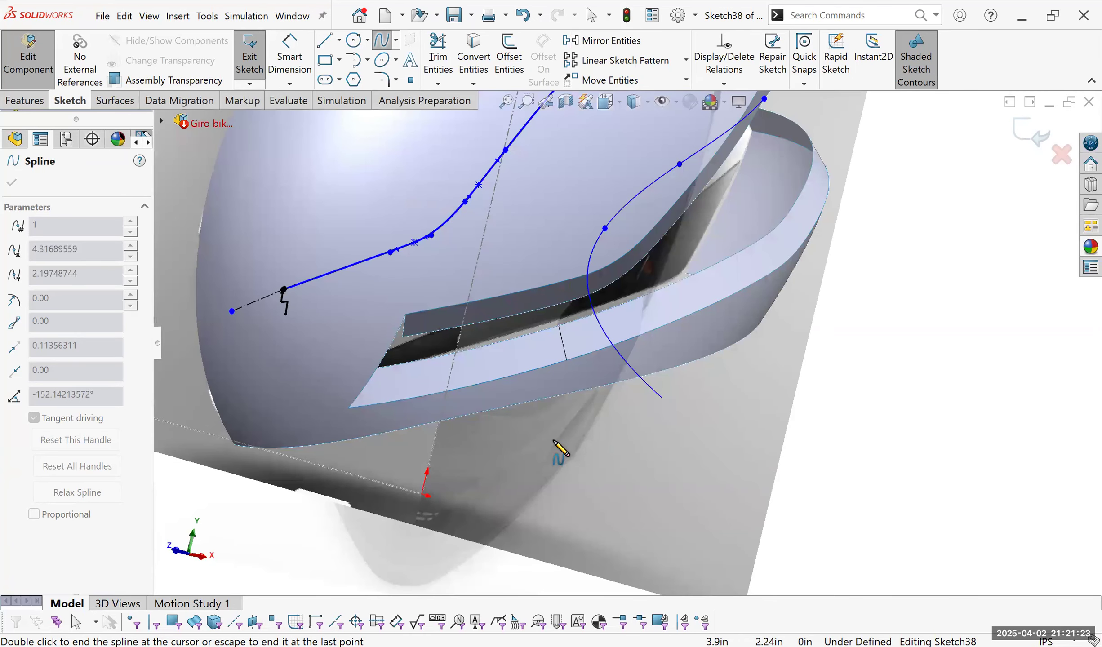
{"action": "key", "text": "ctrl+4"}
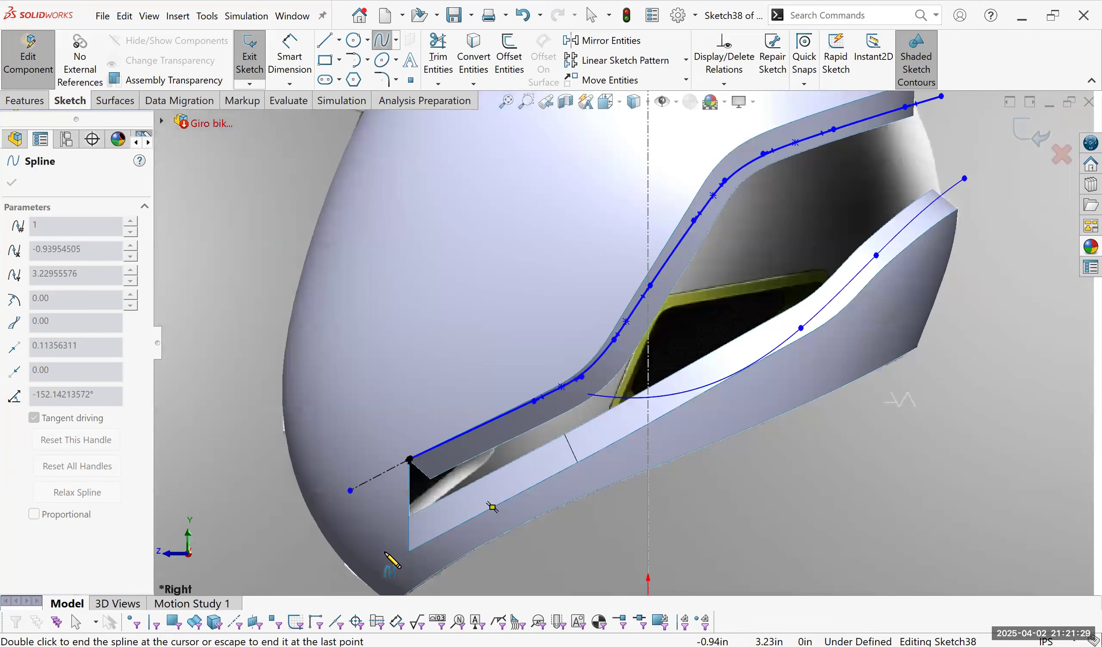
{"action": "scroll", "coordinate": [472, 513], "scroll_direction": "down", "scroll_amount": 3}
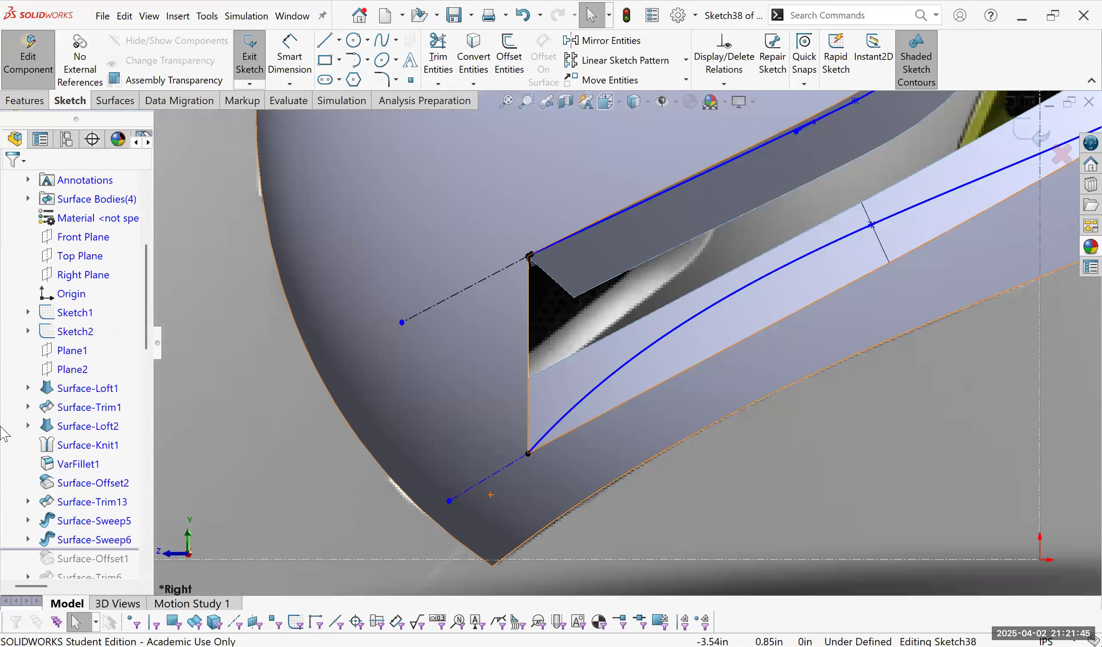
Make the construction line collinear with the opening's lower edge and give the lower spline tangent and equal curvature relations to it.
{"action": "left_click", "coordinate": [526, 459]}
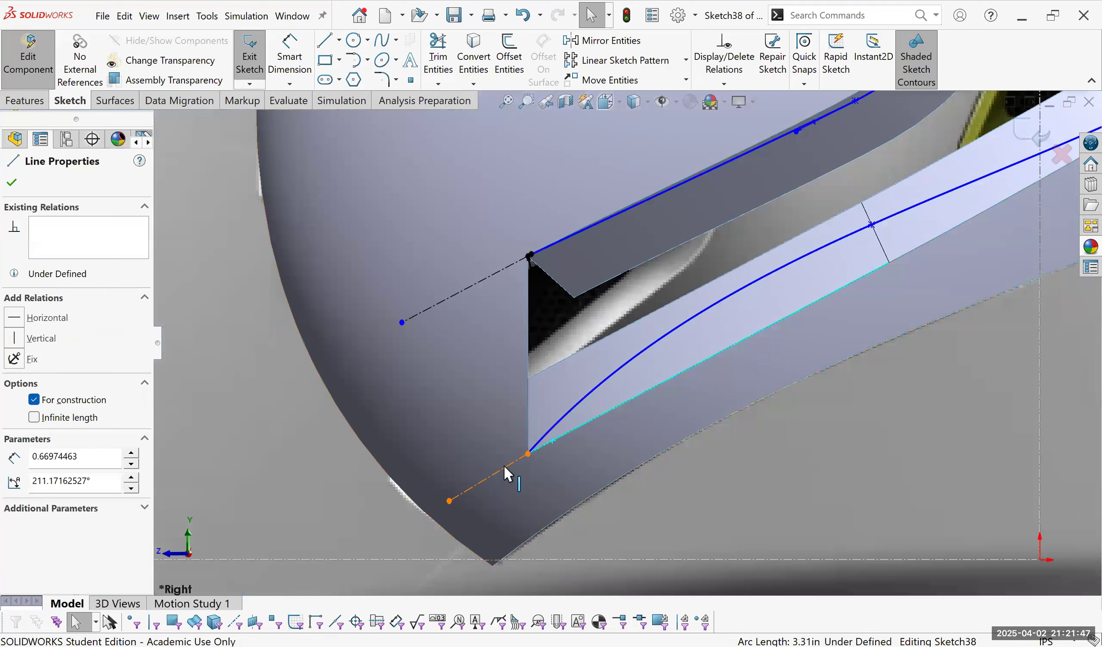
{"action": "left_click", "coordinate": [14, 396]}
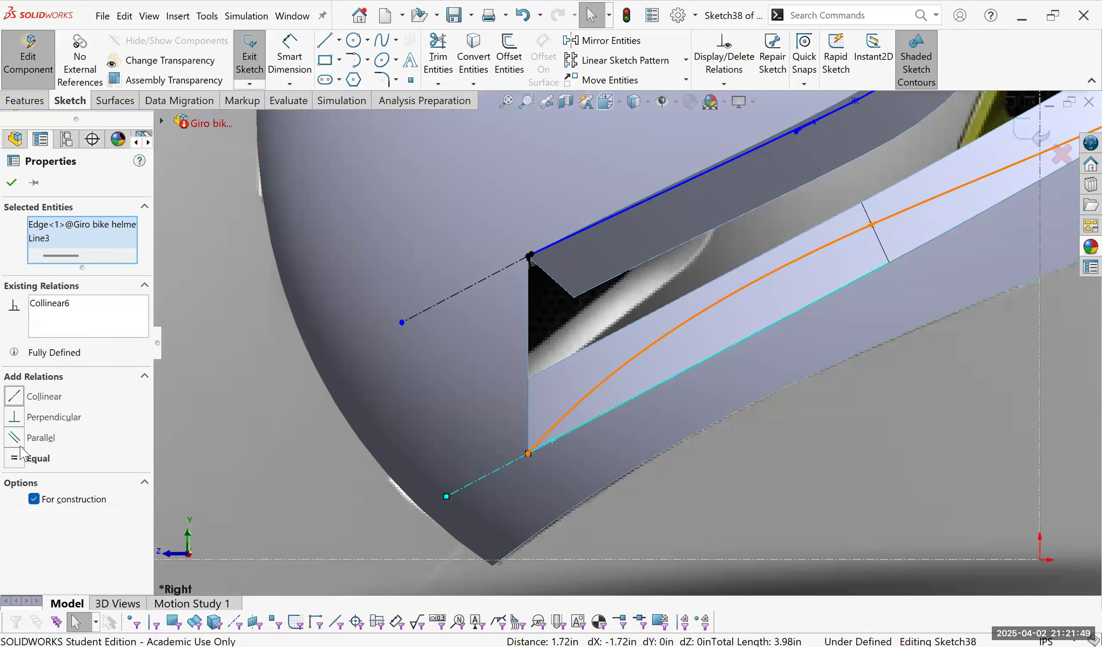
{"action": "left_click", "coordinate": [508, 465]}
{"action": "left_click", "coordinate": [538, 443], "text": "ctrl"}
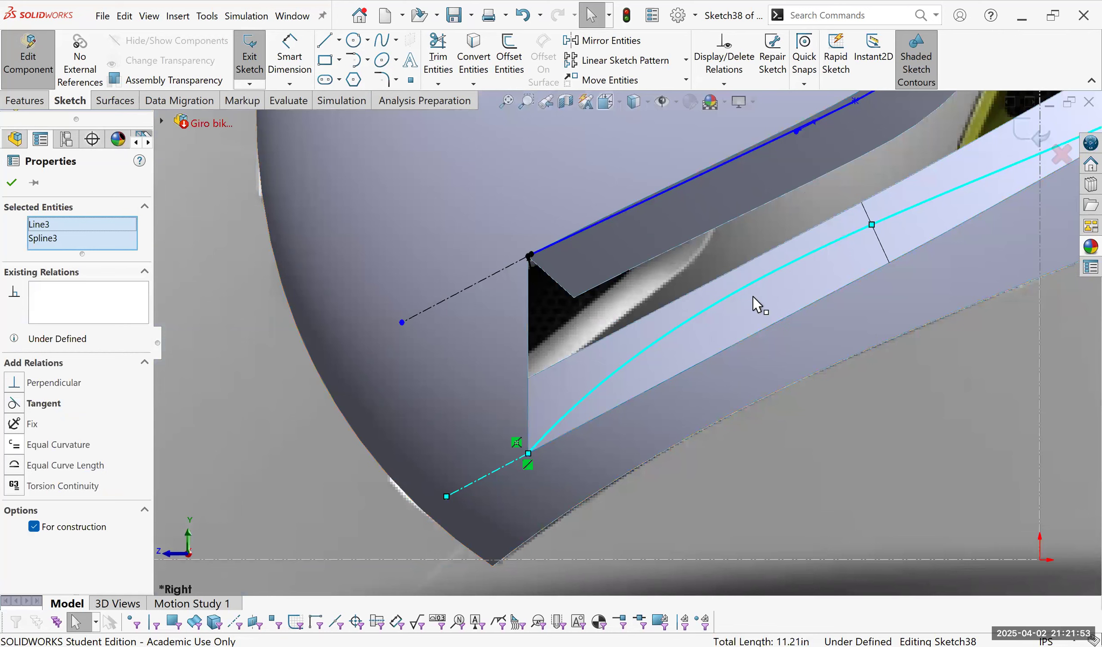
Move the lower spline's point along the short profile line towards the opening's lower edge to straighten the front stretch.
{"action": "scroll", "coordinate": [836, 342], "scroll_direction": "up", "scroll_amount": 4}
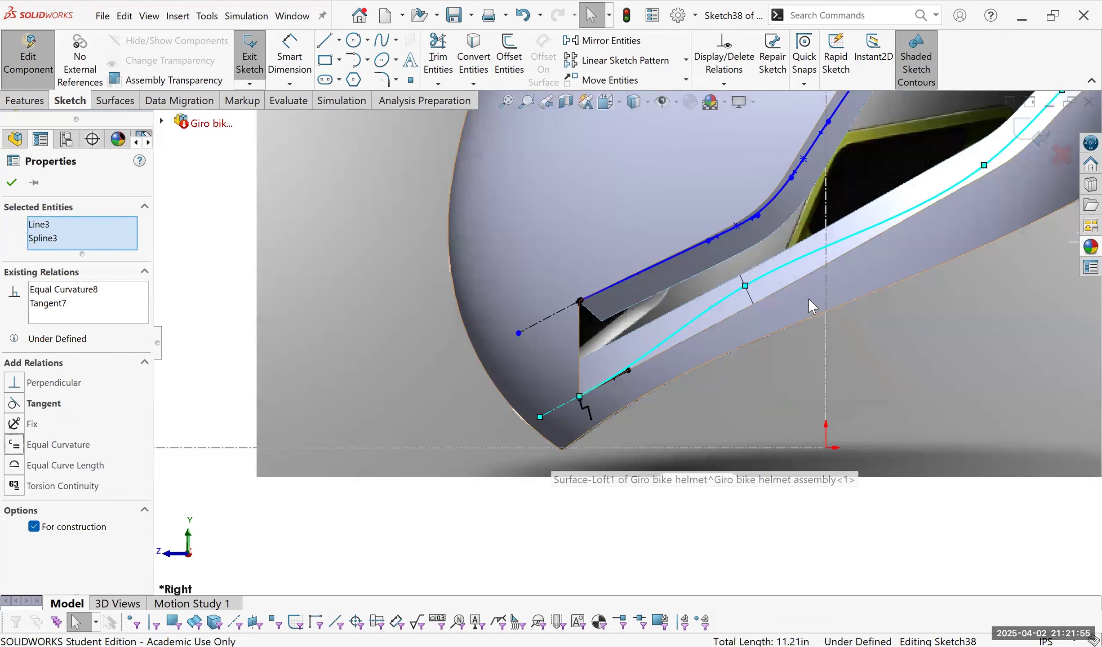
{"action": "left_click_drag", "start_coordinate": [745, 285], "coordinate": [751, 300]}
{"action": "scroll", "coordinate": [869, 375], "scroll_direction": "up", "scroll_amount": 4}
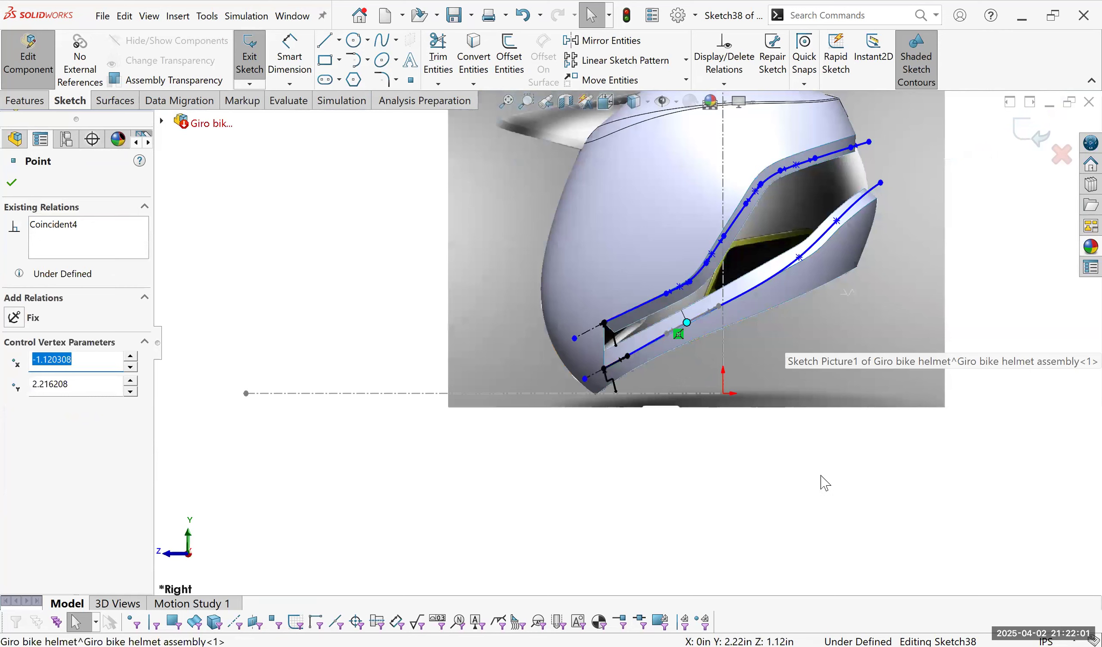
{"action": "scroll", "coordinate": [824, 483], "scroll_direction": "down", "scroll_amount": 2}
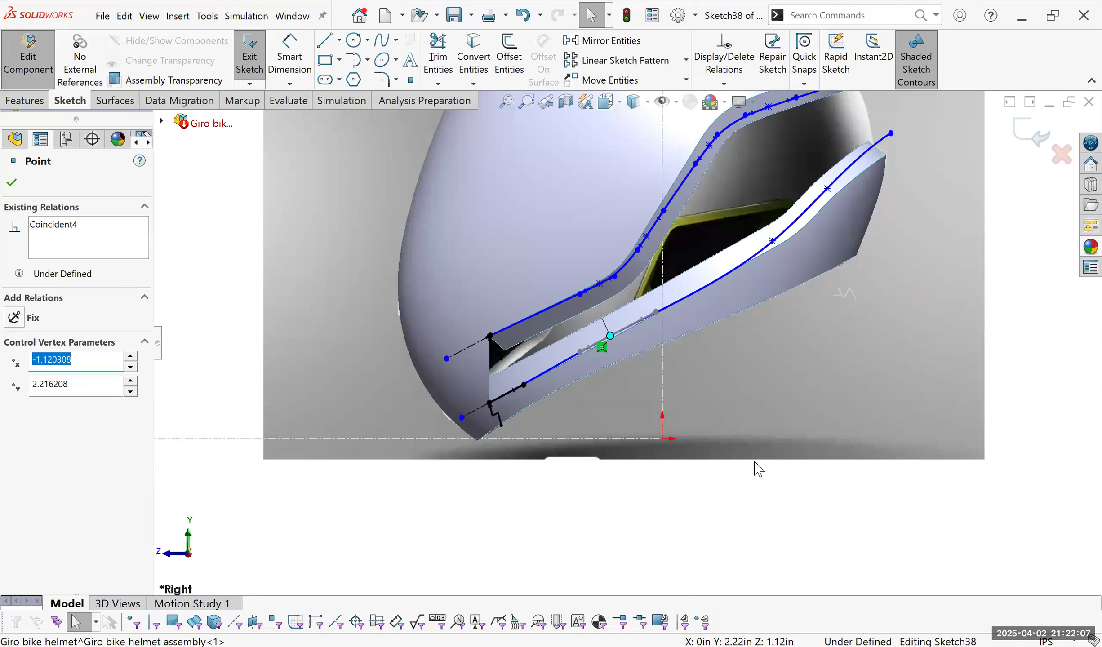
Viewing the sketch plane from the reference image side, adjust the lower spline's tangent handle beneath the yellow vent to follow the recess contour.
{"action": "key", "text": "ctrl+8"}
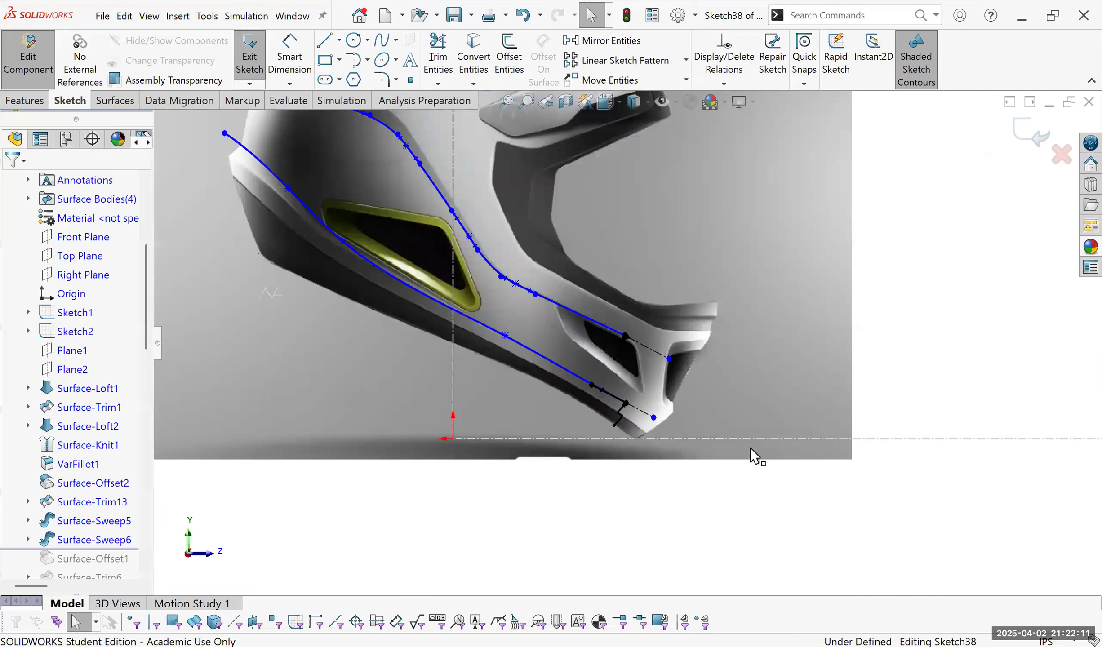
{"action": "scroll", "coordinate": [578, 358], "scroll_direction": "down", "scroll_amount": 5}
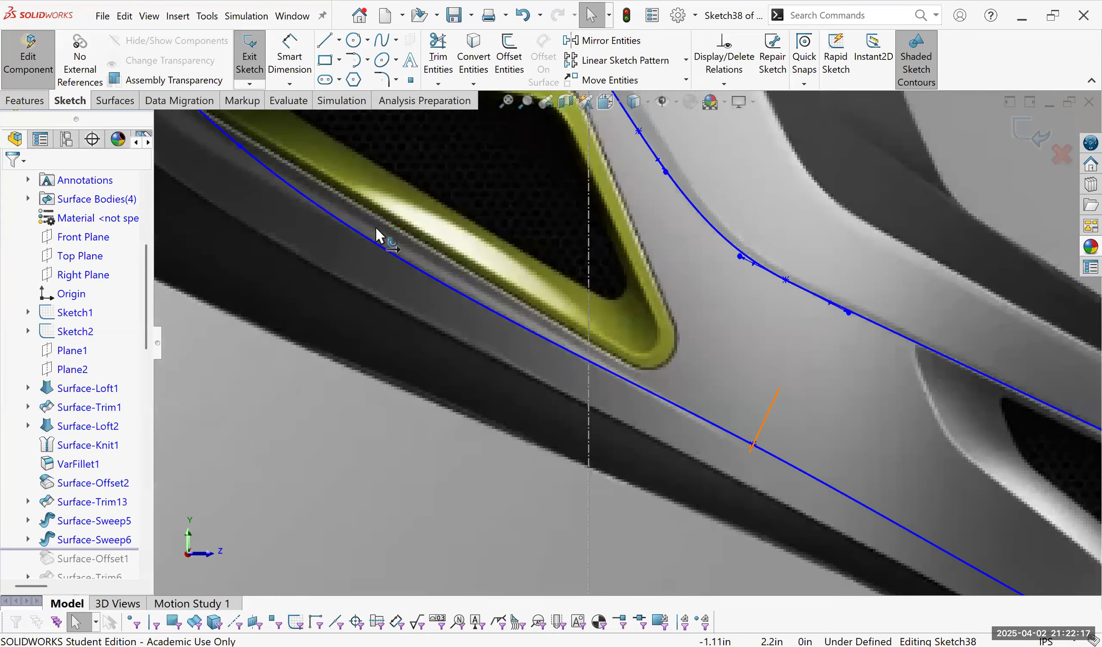
{"action": "left_click", "coordinate": [752, 445]}
{"action": "scroll", "coordinate": [691, 426], "scroll_direction": "down", "scroll_amount": 3}
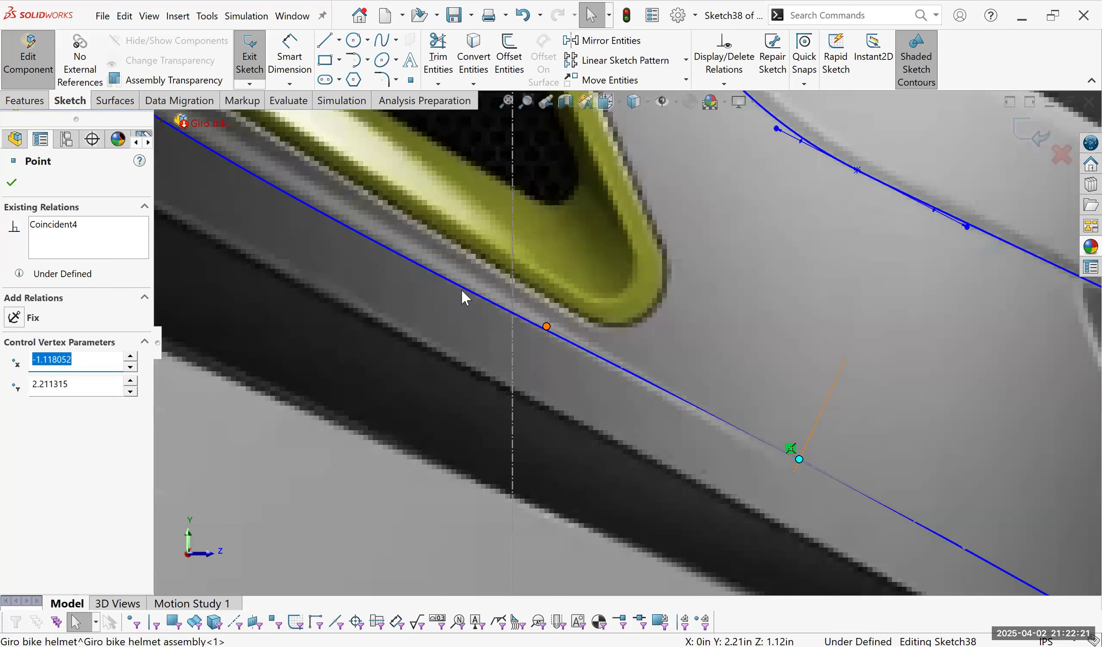
{"action": "left_click_drag", "start_coordinate": [547, 326], "coordinate": [574, 331]}
{"action": "scroll", "coordinate": [626, 342], "scroll_direction": "up", "scroll_amount": 4}
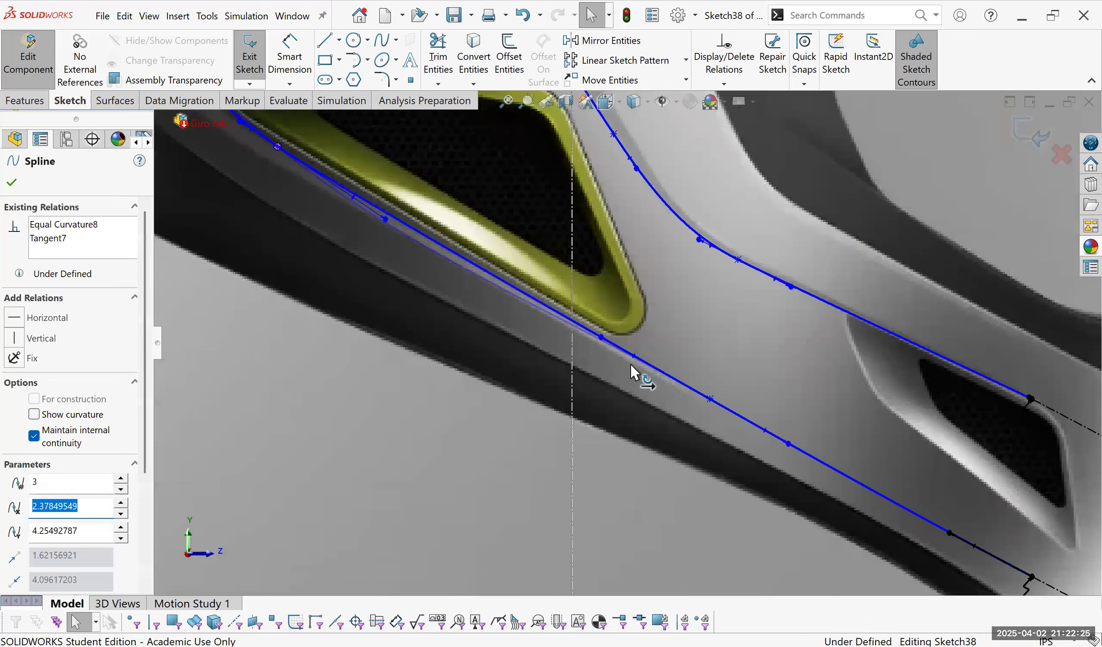
Adjust the tangent handle of the lower spline's point at the yellow vent's rear corner to match the contour, undoing the accidental spline move.
{"action": "scroll", "coordinate": [622, 363], "scroll_direction": "down", "scroll_amount": 5}
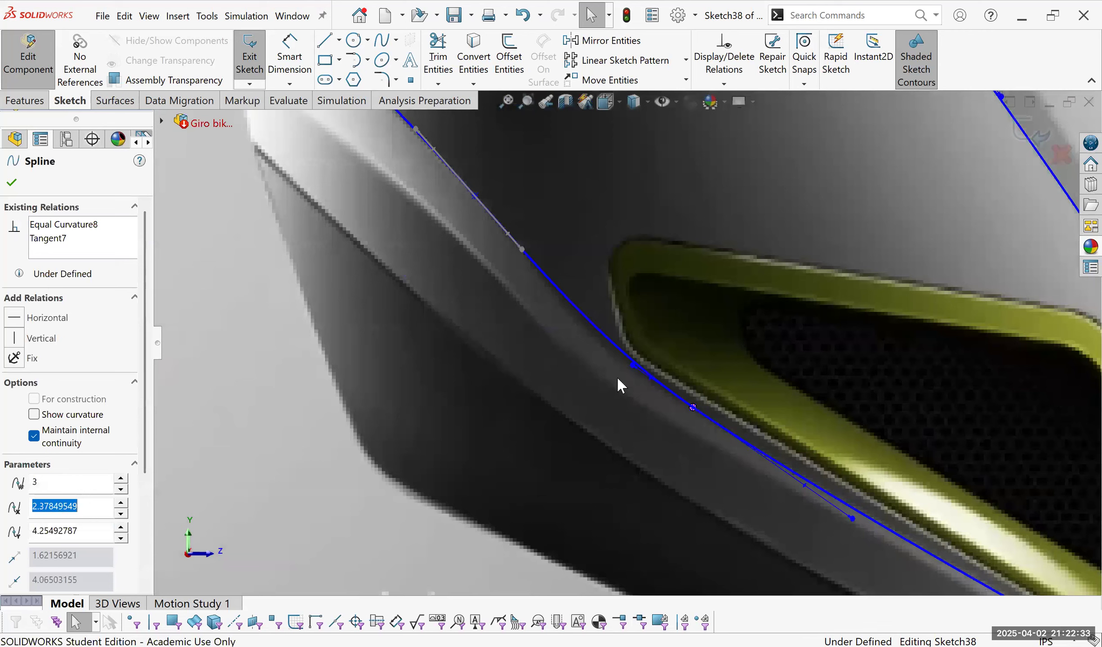
{"action": "left_click_drag", "start_coordinate": [633, 365], "coordinate": [623, 375]}
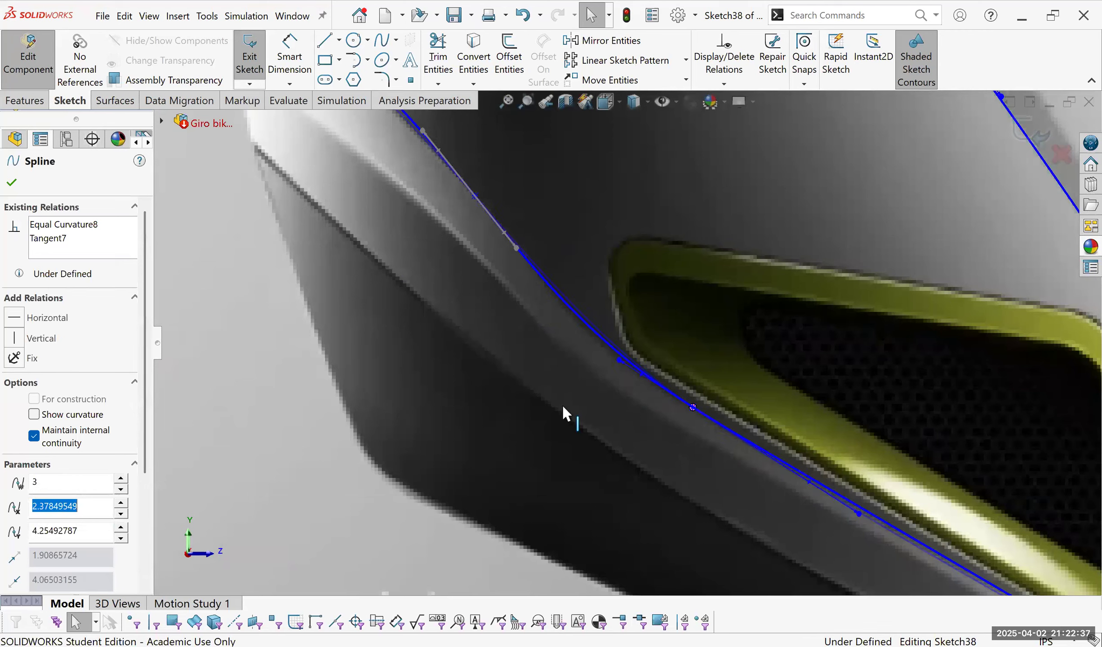
{"action": "left_click", "coordinate": [618, 379]}
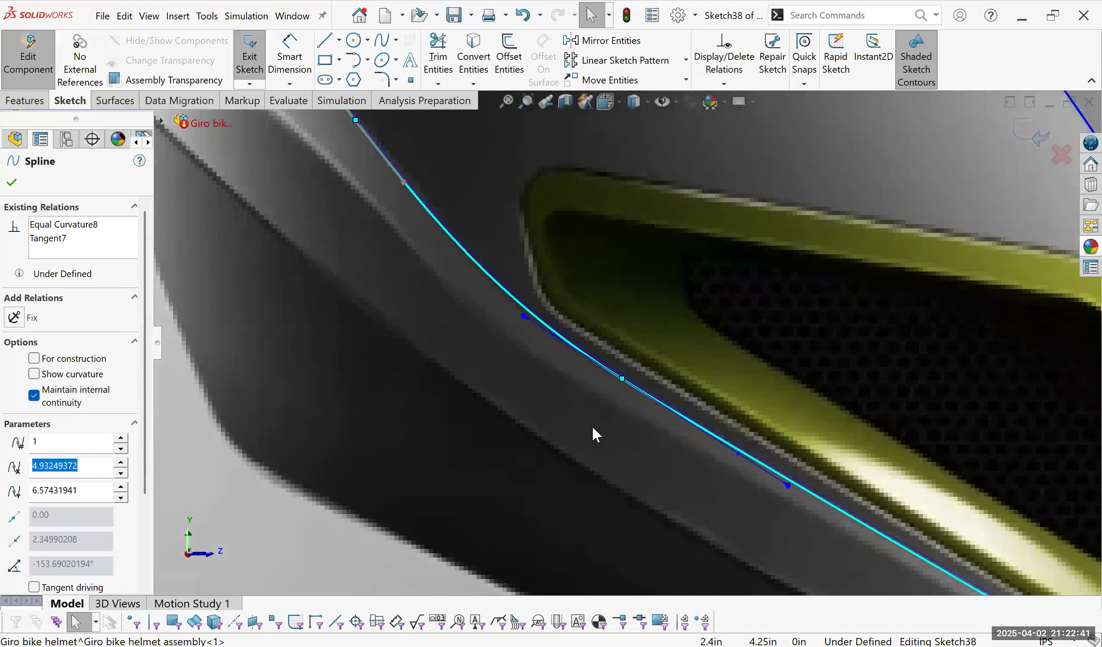
{"action": "key", "text": "ctrl+z"}
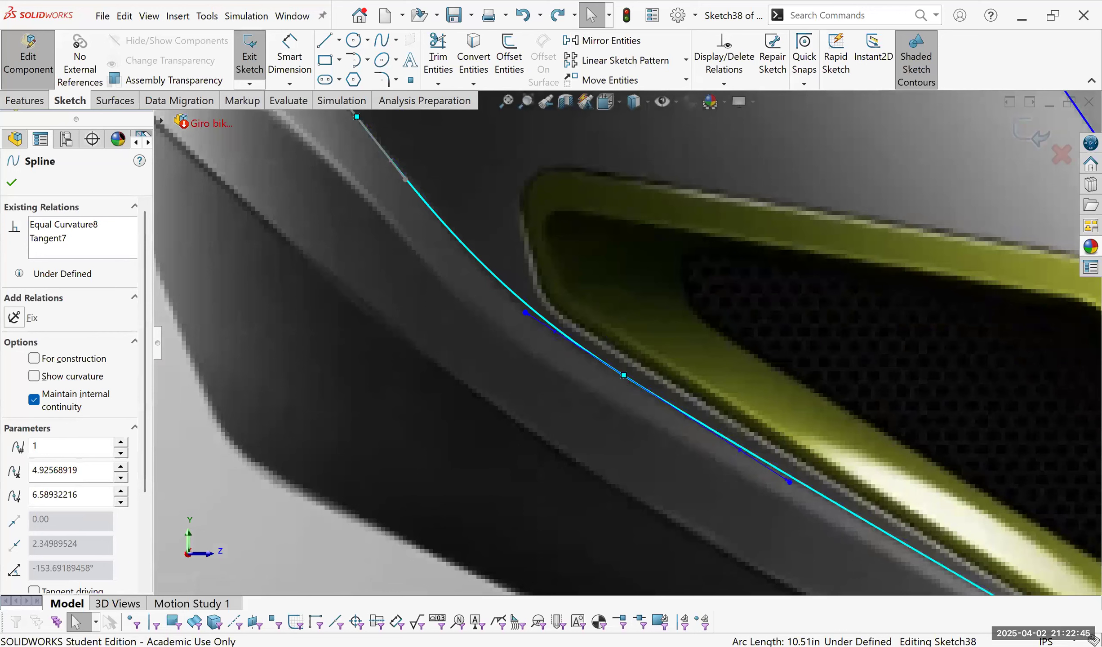
{"action": "key", "text": "Escape"}
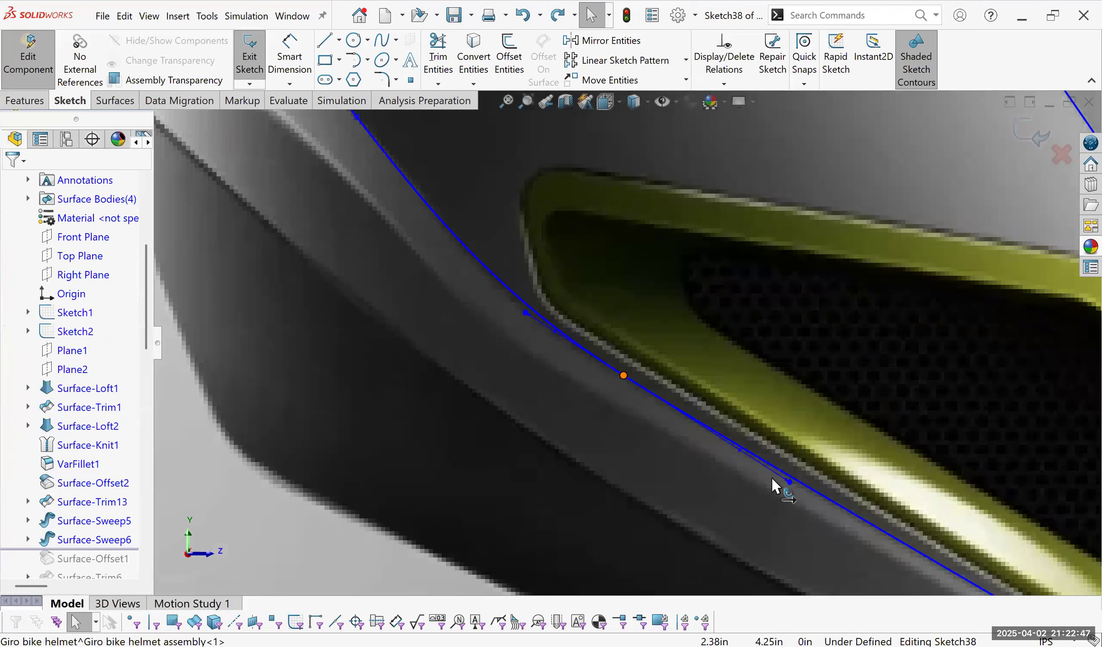
Move the lower spline's point beneath the yellow vent's rear corner slightly downward to follow the recess contour.
{"action": "left_click_drag", "start_coordinate": [623, 375], "coordinate": [623, 381]}
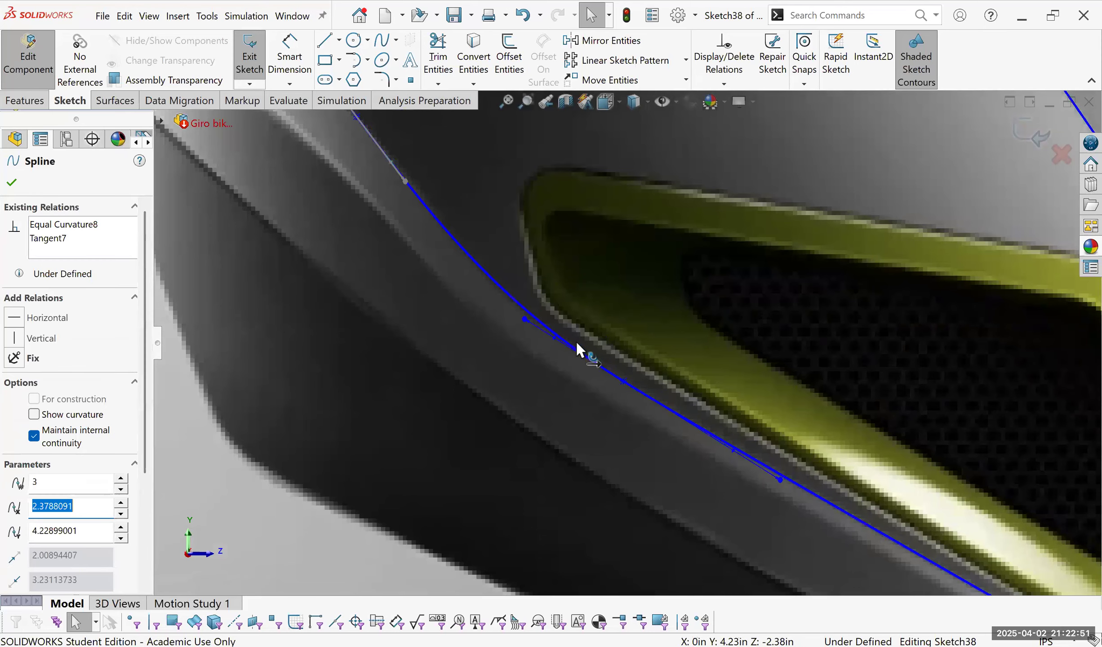
{"action": "scroll", "coordinate": [576, 341], "scroll_direction": "up", "scroll_amount": 3}
{"action": "scroll", "coordinate": [546, 259], "scroll_direction": "down", "scroll_amount": 4}
{"action": "mouse_move", "coordinate": [618, 335]}
{"action": "middle_mouse_down", "text": "ctrl"}
{"action": "mouse_move", "coordinate": [731, 404]}
{"action": "mouse_move", "coordinate": [788, 469]}
{"action": "middle_mouse_up", "text": "ctrl"}
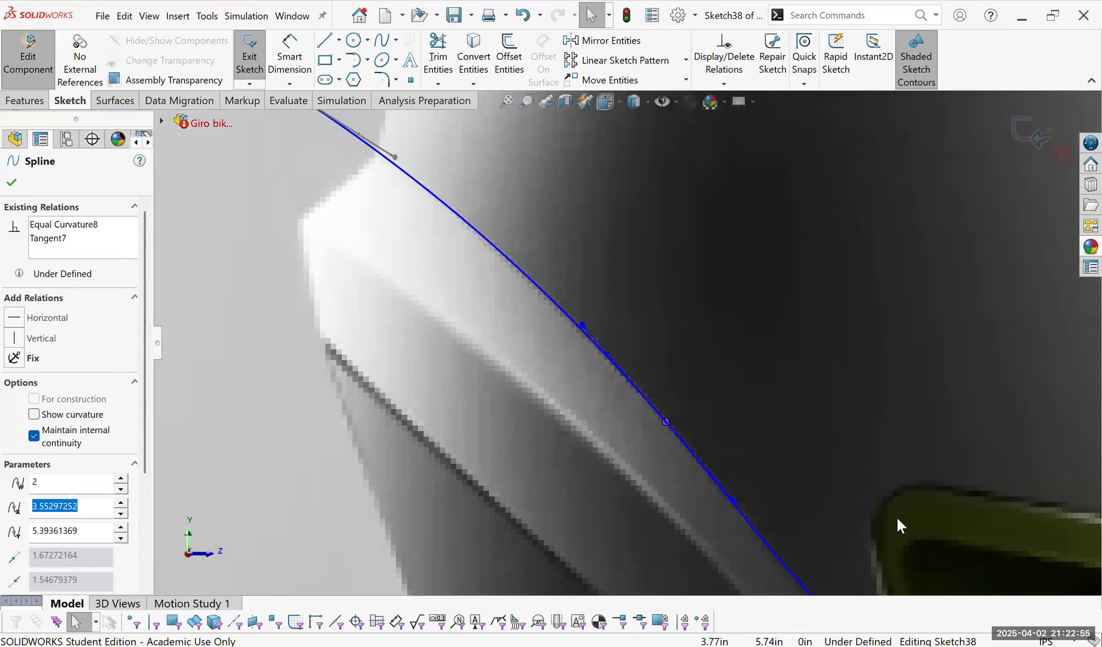
{"action": "scroll", "coordinate": [696, 381], "scroll_direction": "up", "scroll_amount": 5}
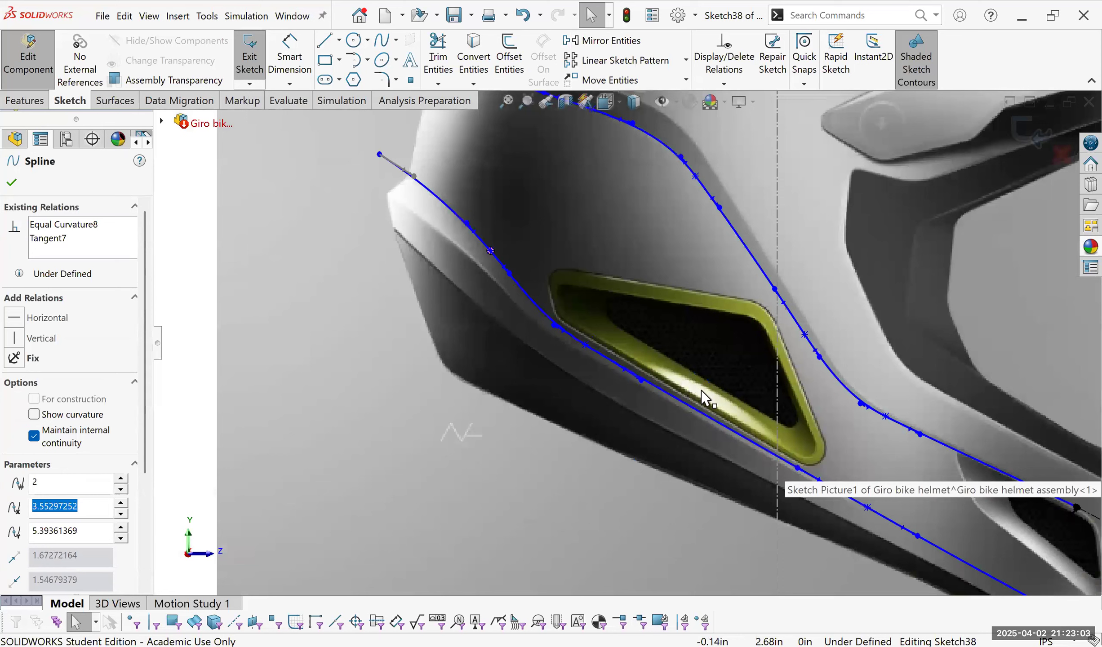
Move the lower spline's point ahead of the yellow vent onto the recess contour and adjust its tangent handle to match.
{"action": "scroll", "coordinate": [701, 391], "scroll_direction": "down", "scroll_amount": 5}
{"action": "left_click", "coordinate": [700, 391]}
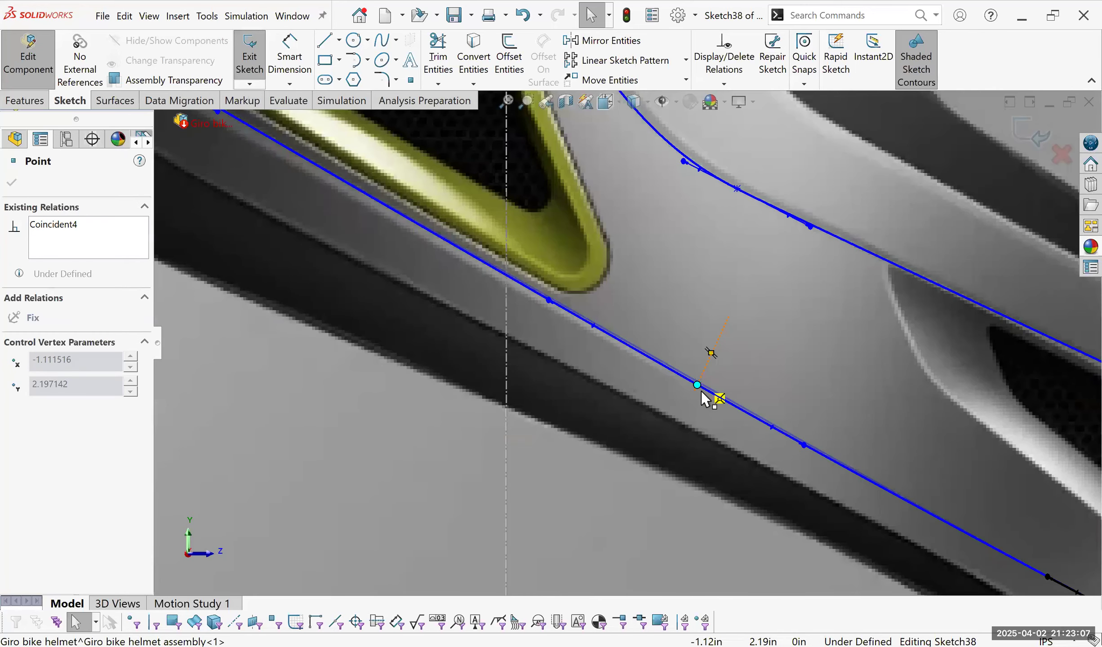
{"action": "left_click_drag", "start_coordinate": [702, 391], "coordinate": [701, 393]}
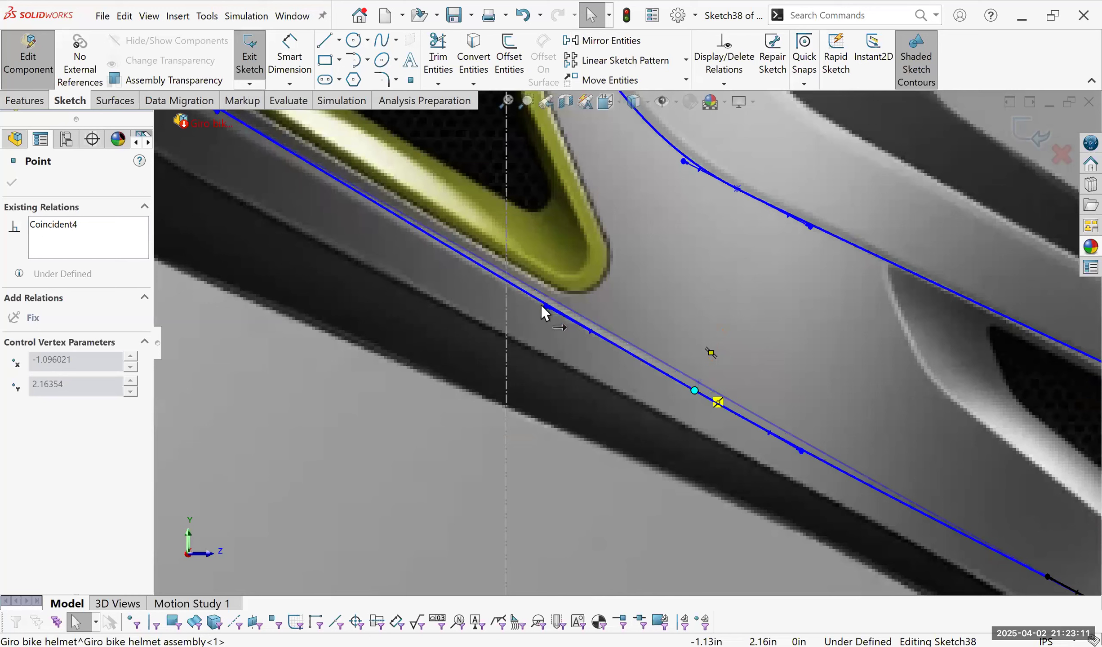
{"action": "left_click", "coordinate": [602, 335]}
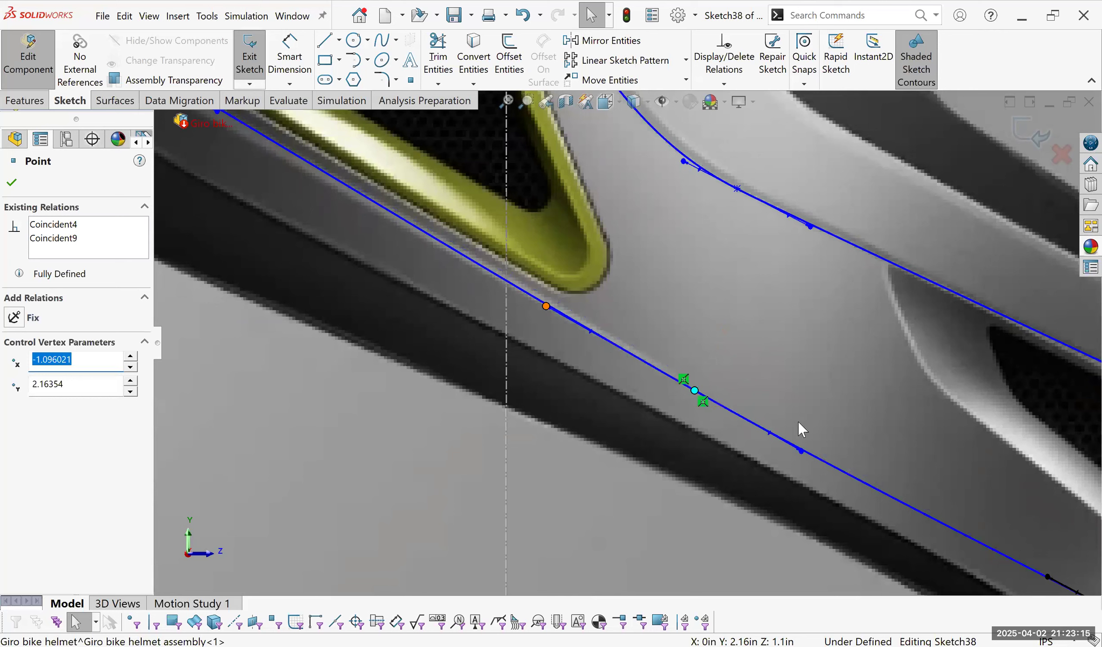
{"action": "left_click", "coordinate": [677, 384]}
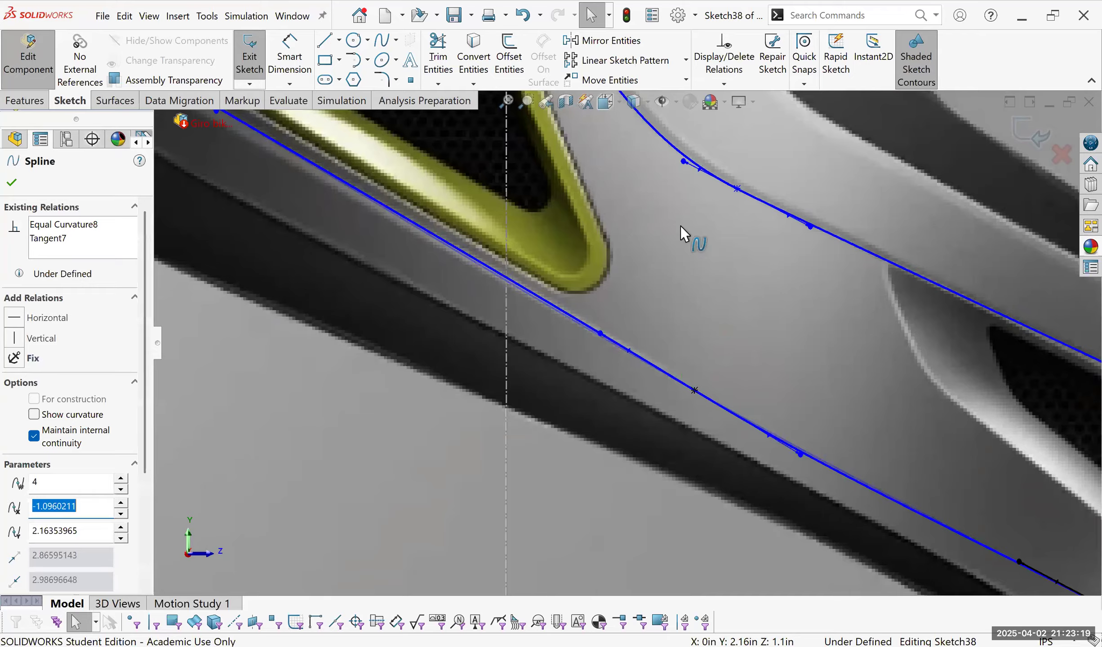
Join the upper and lower spline points ahead of the vent with a construction line about 1.36 in long and trim away both splines' front stretches.
{"action": "scroll", "coordinate": [653, 365], "scroll_direction": "down", "scroll_amount": 1}
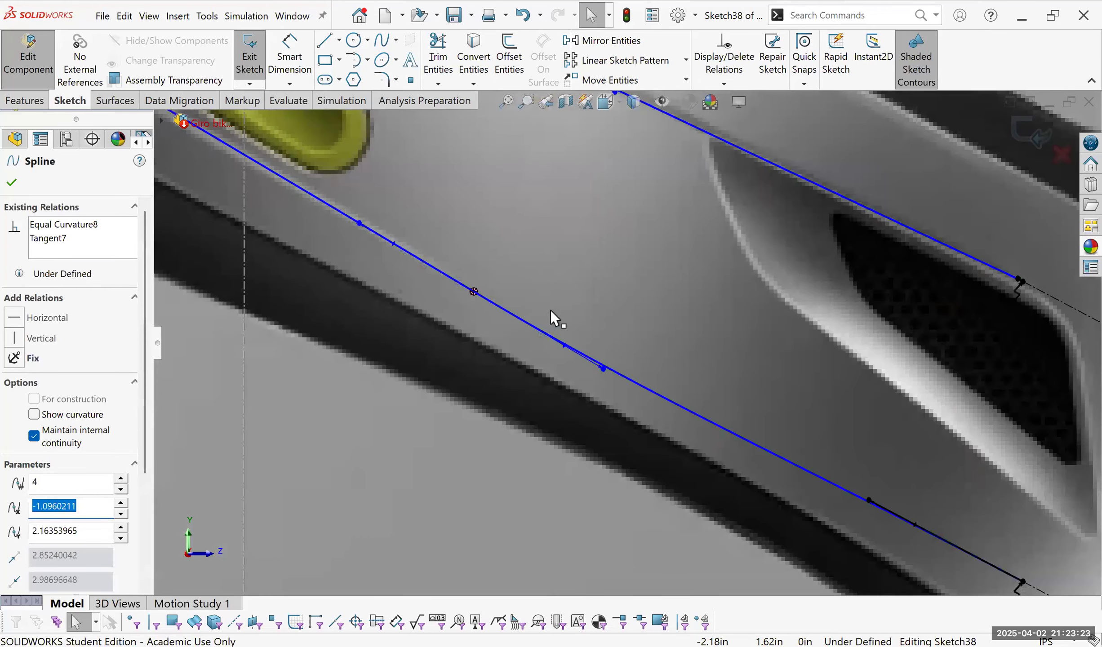
{"action": "scroll", "coordinate": [628, 341], "scroll_direction": "up", "scroll_amount": 3}
{"action": "left_click", "coordinate": [326, 40]}
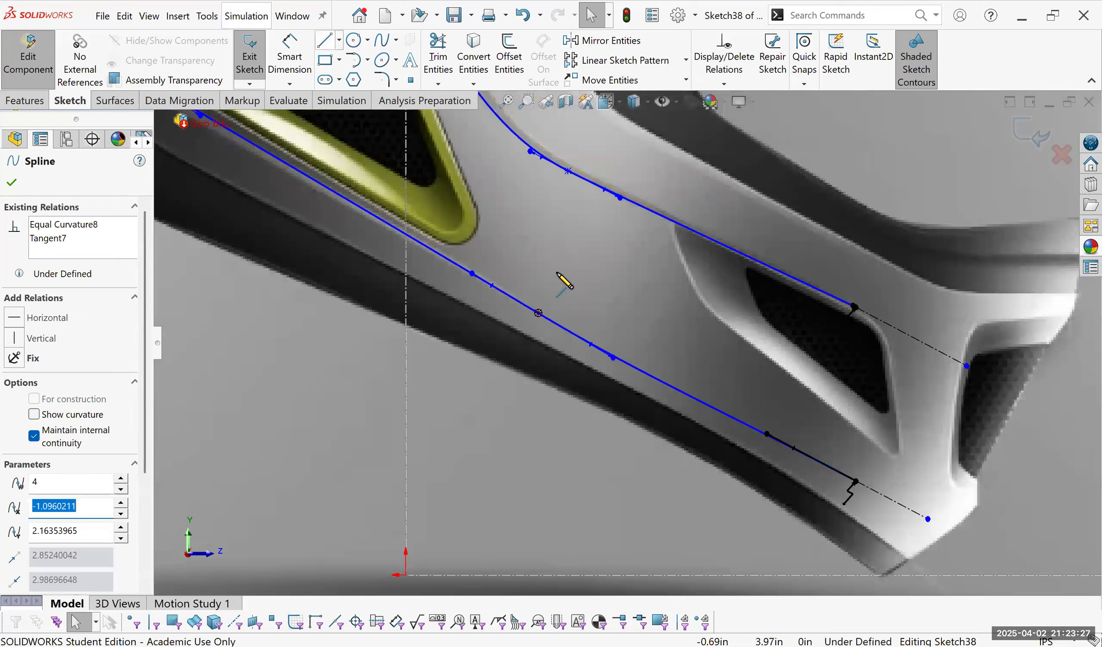
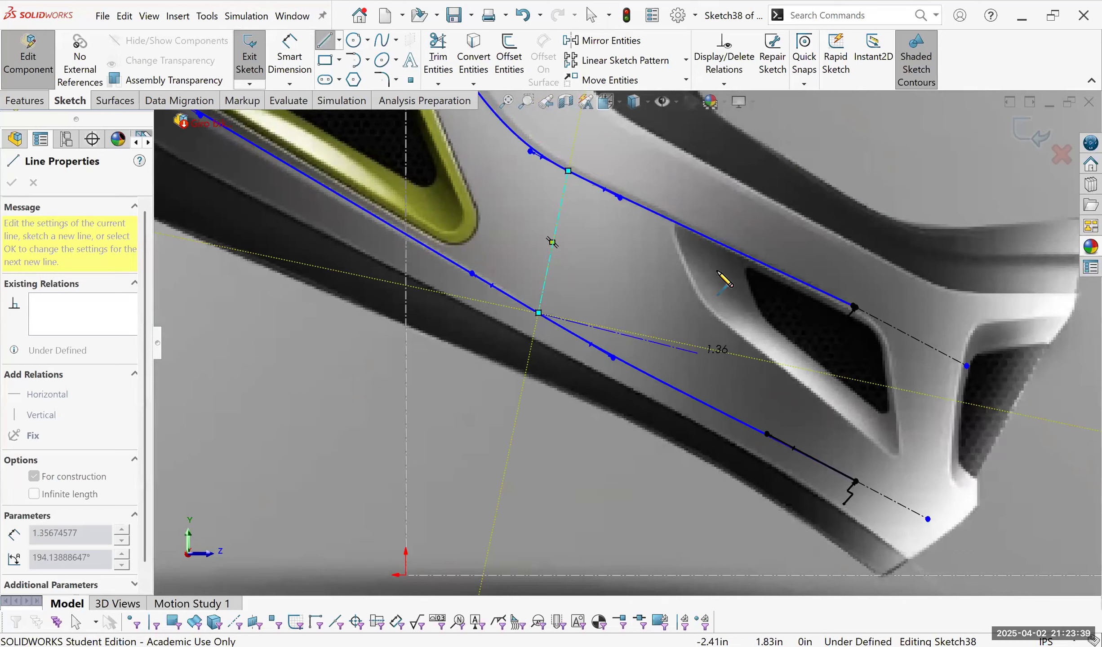
{"action": "key", "text": "ctrl+z"}
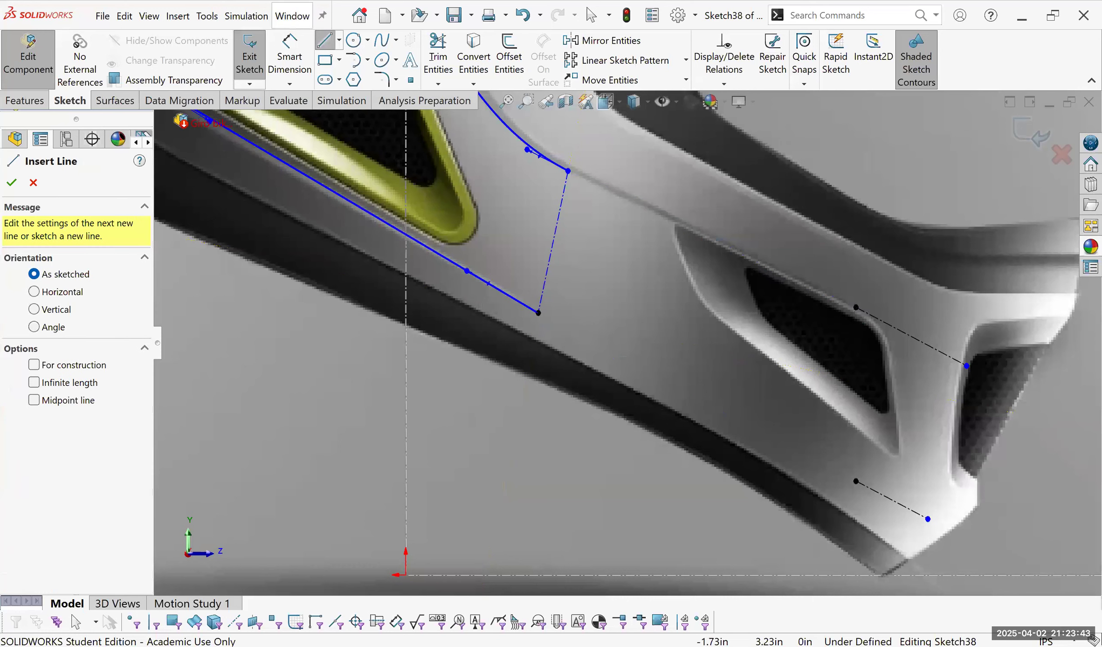
Draw a line about 2.63 in long from the trimmed upper spline's end to the start of the upper construction line.
{"action": "left_click", "coordinate": [856, 307]}
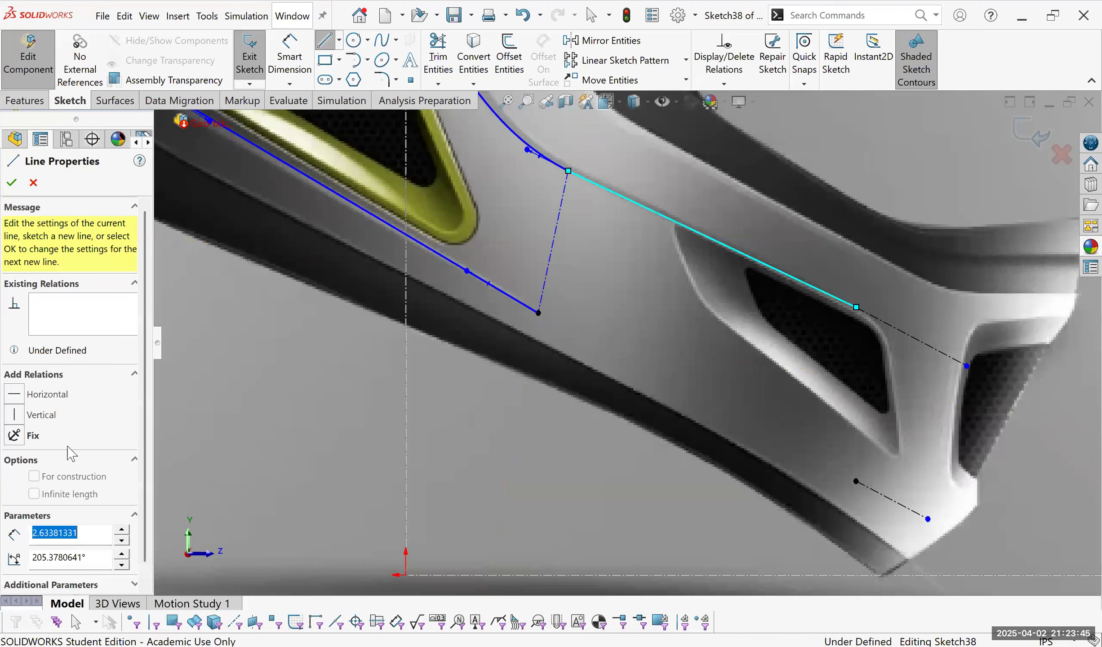
{"action": "key", "text": "Escape"}
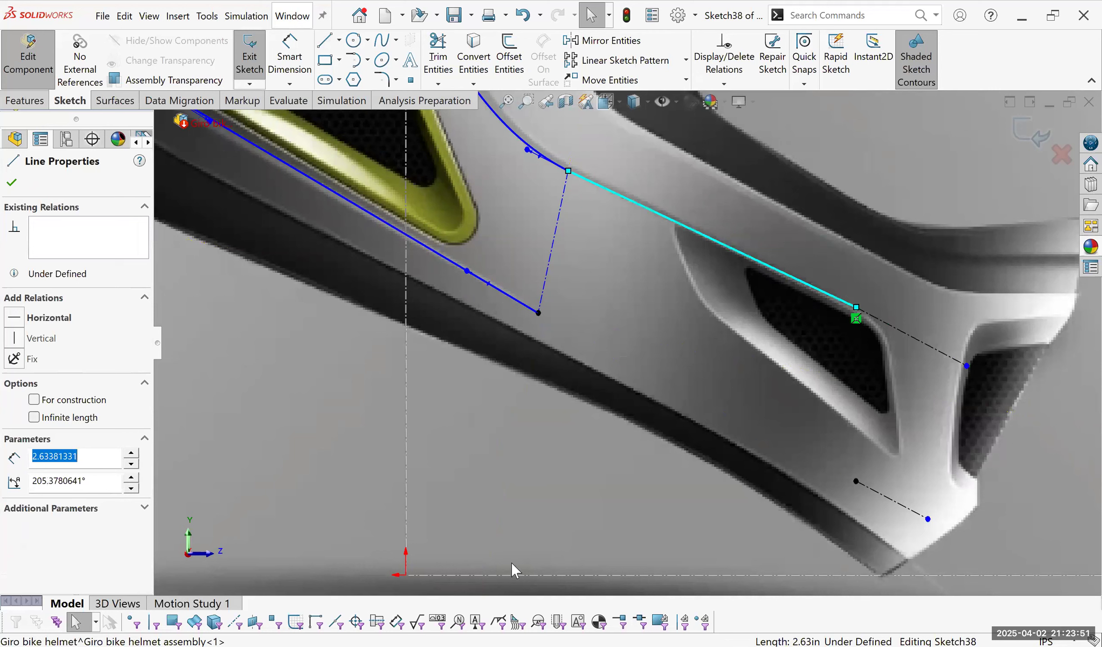
Try to make the new upper line collinear with the upper construction line and undo the relation.
{"action": "left_click", "coordinate": [920, 352], "text": "ctrl"}
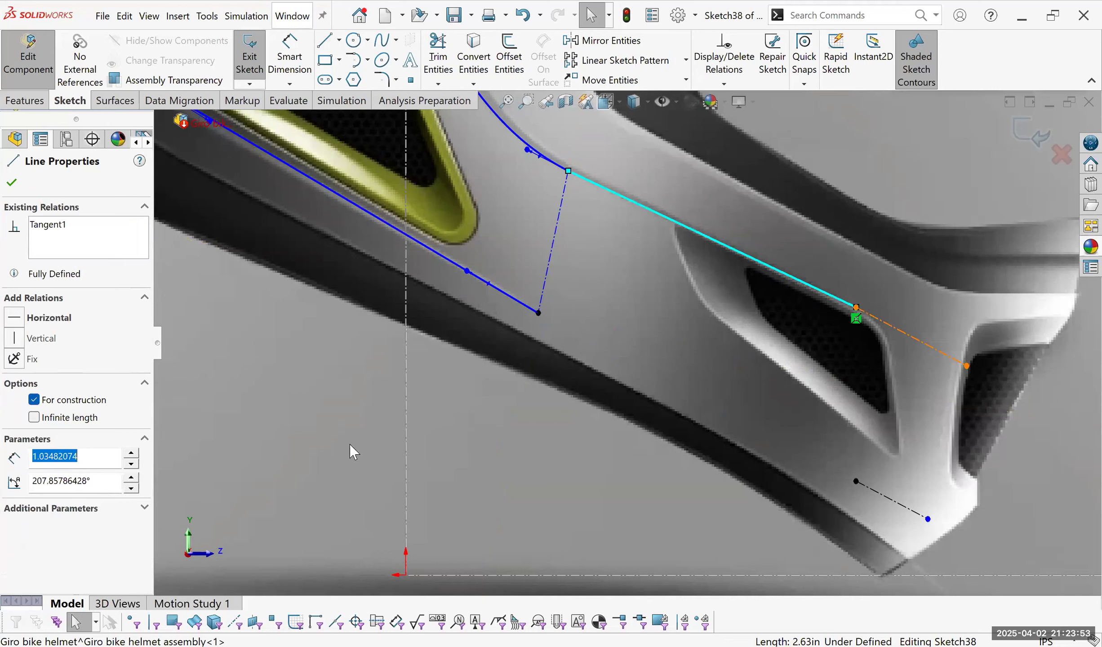
{"action": "left_click", "coordinate": [50, 425]}
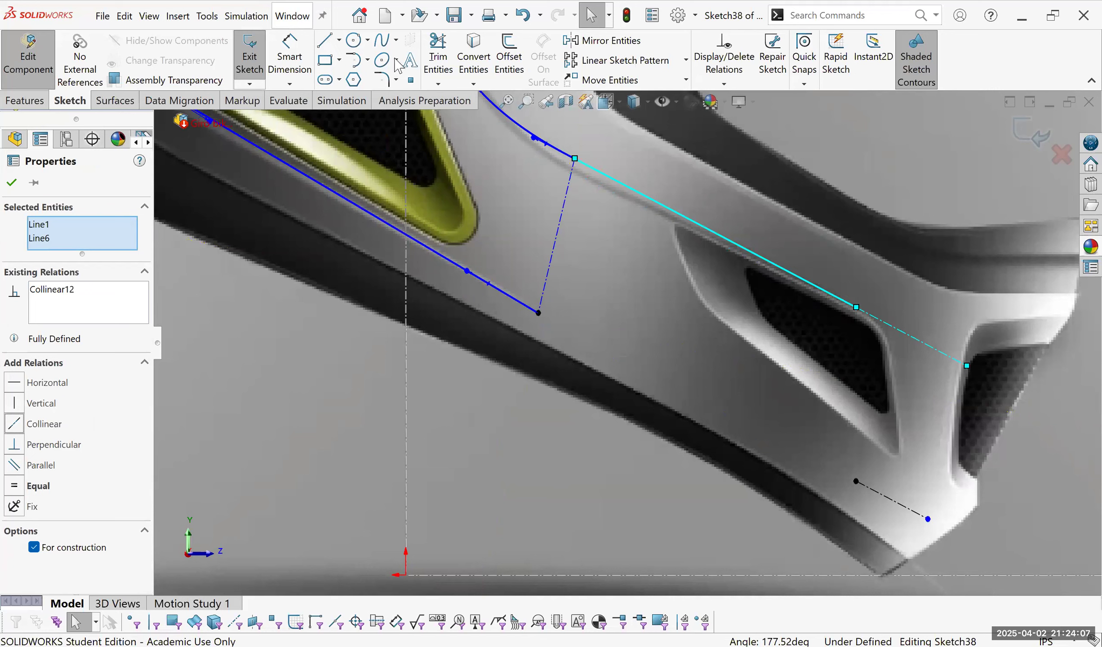
{"action": "left_click", "coordinate": [331, 39]}
{"action": "key", "text": "ctrl+z"}
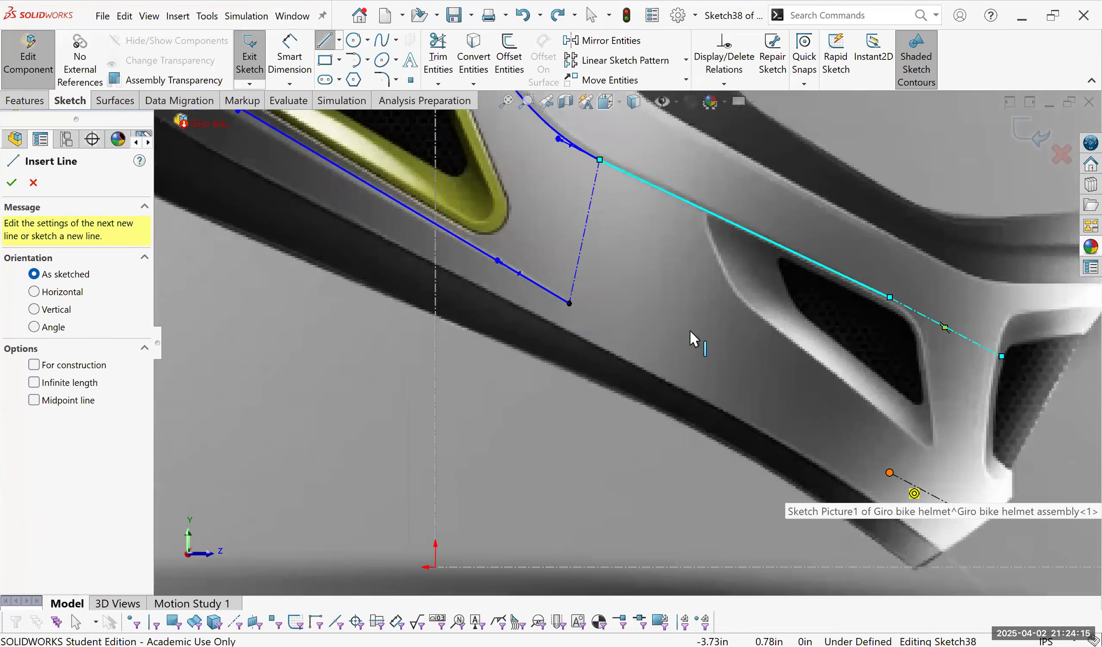
Draw a line about 2.97 in long from the lower spline's end to the lower construction line, and move the upper spline's end forward along the contour.
{"action": "key", "text": "ctrl+y"}
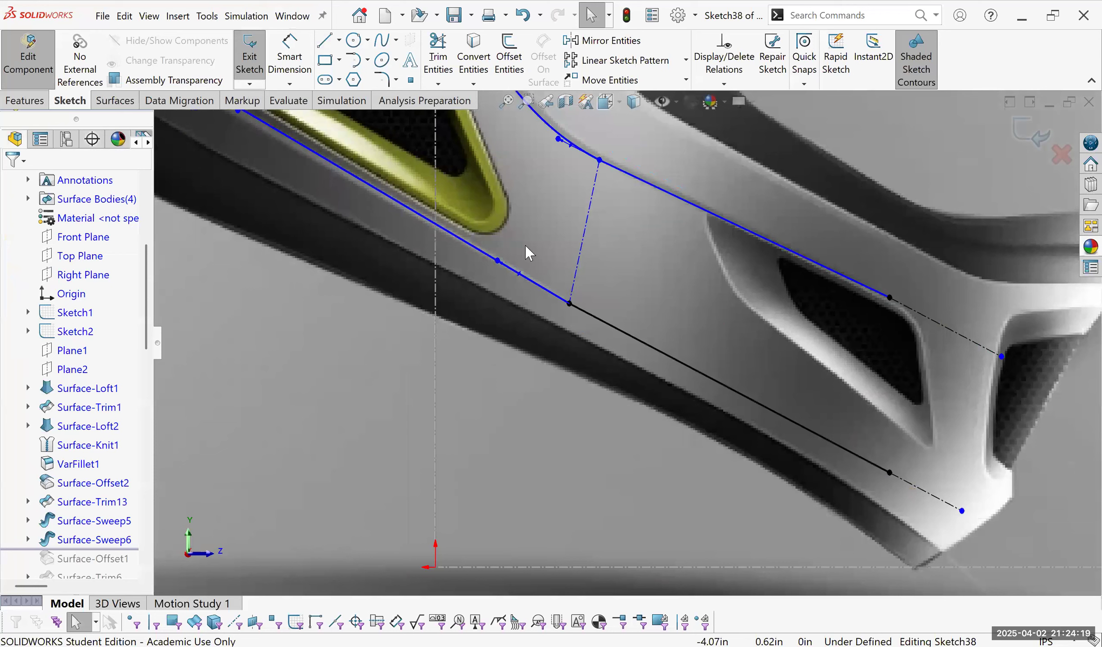
{"action": "scroll", "coordinate": [488, 226], "scroll_direction": "down", "scroll_amount": 1}
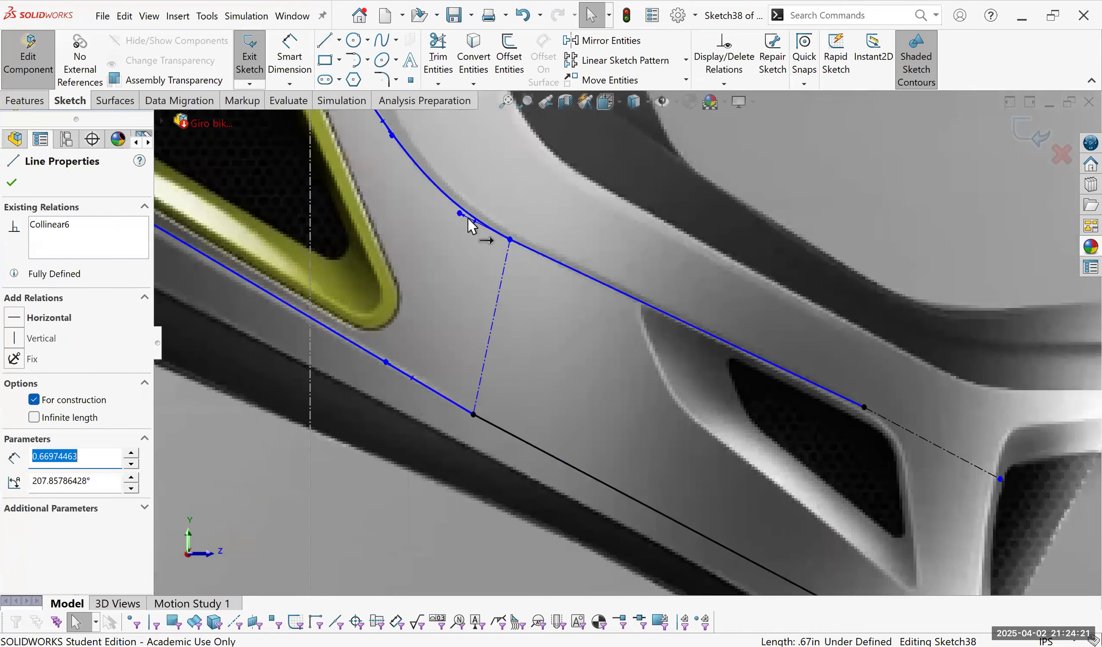
{"action": "left_click_drag", "start_coordinate": [453, 210], "coordinate": [868, 424]}
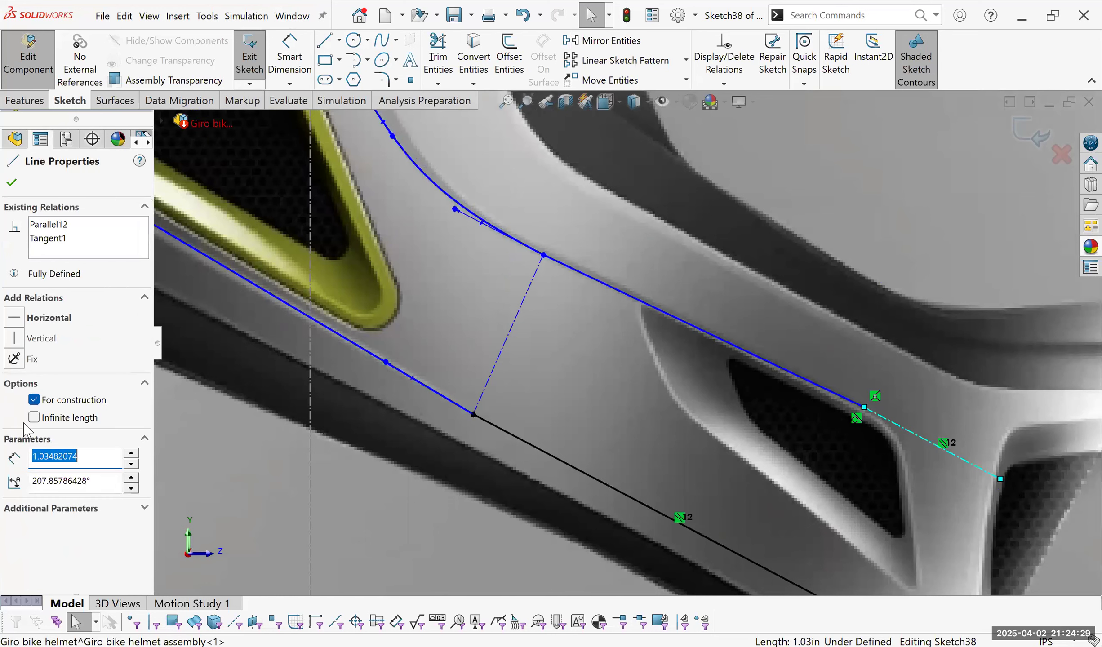
Retry the collinear relation between the repositioned upper line and its construction line, and undo it.
{"action": "left_click", "coordinate": [25, 422]}
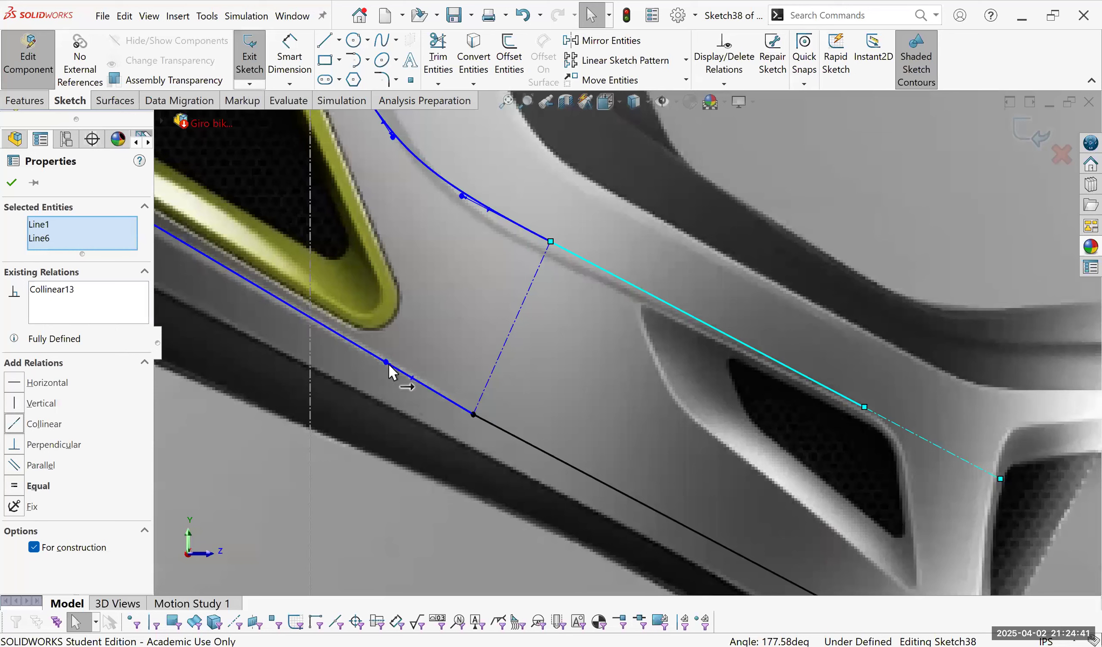
{"action": "key", "text": "ctrl+z"}
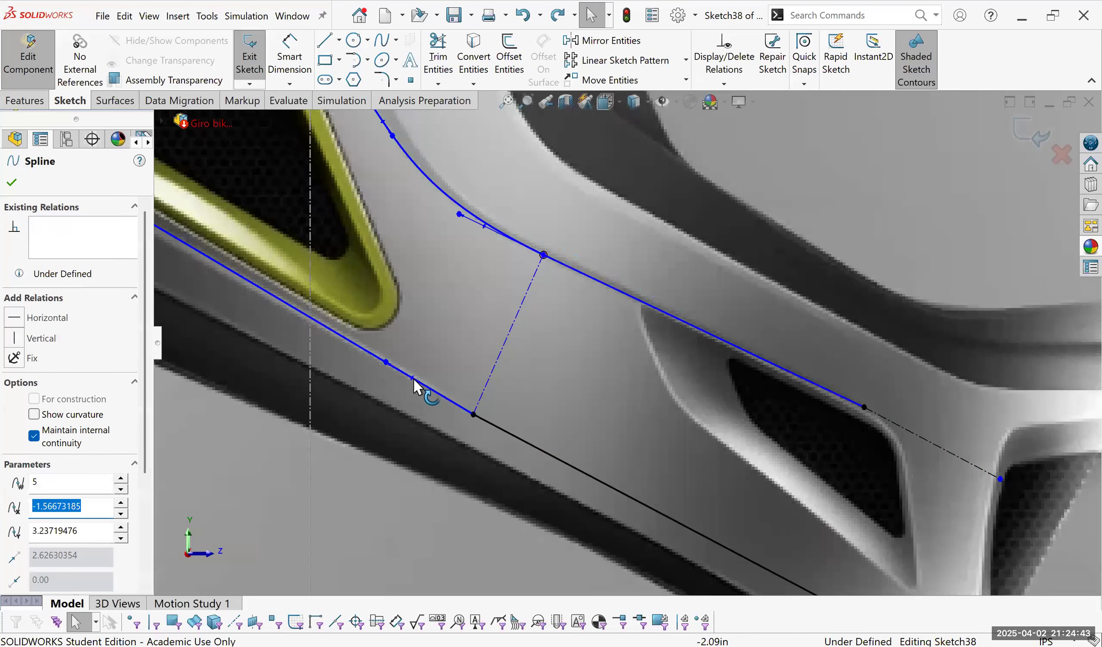
Make the lower spline tangent to the lower front line at their shared endpoint.
{"action": "left_click", "coordinate": [486, 421]}
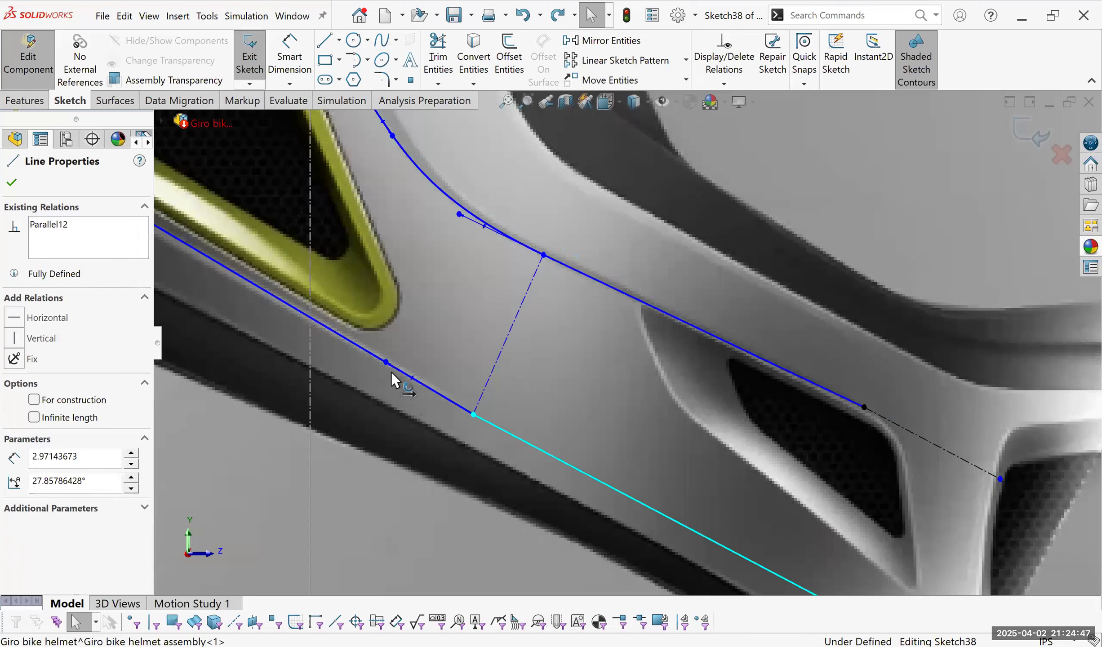
{"action": "left_click", "coordinate": [428, 403], "text": "ctrl"}
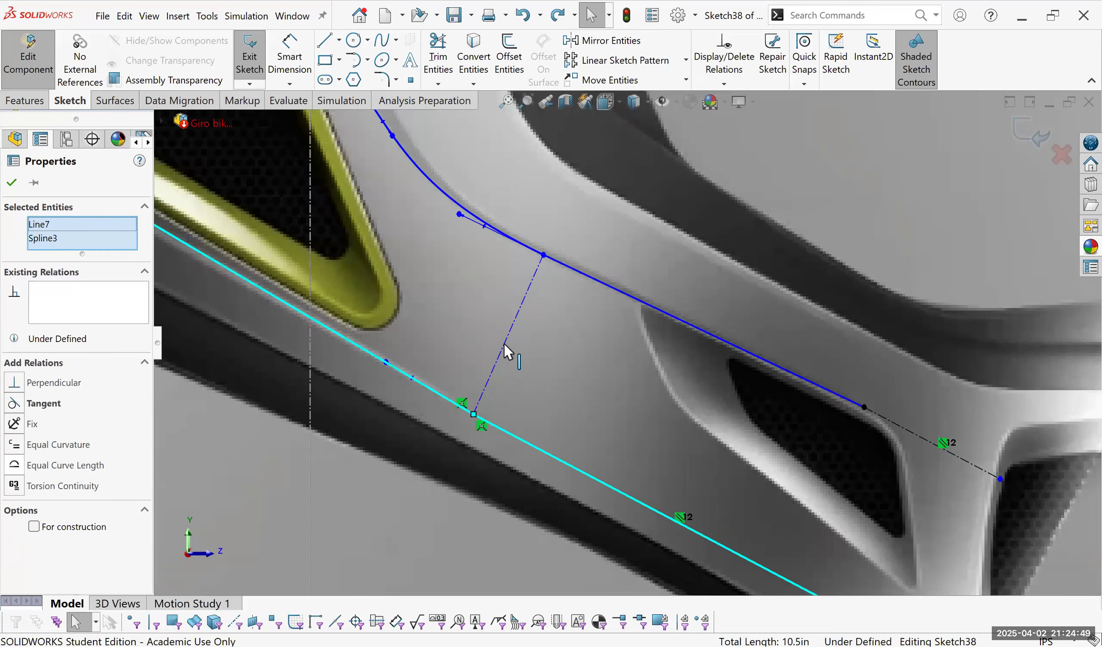
{"action": "left_click", "coordinate": [556, 379]}
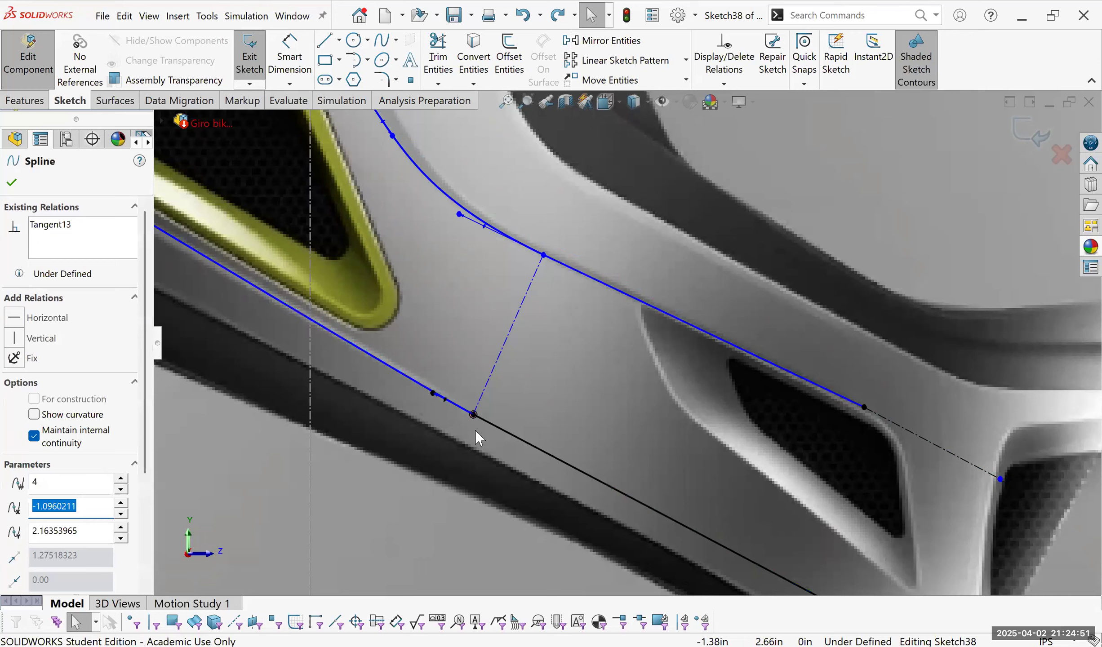
{"action": "left_click", "coordinate": [479, 401]}
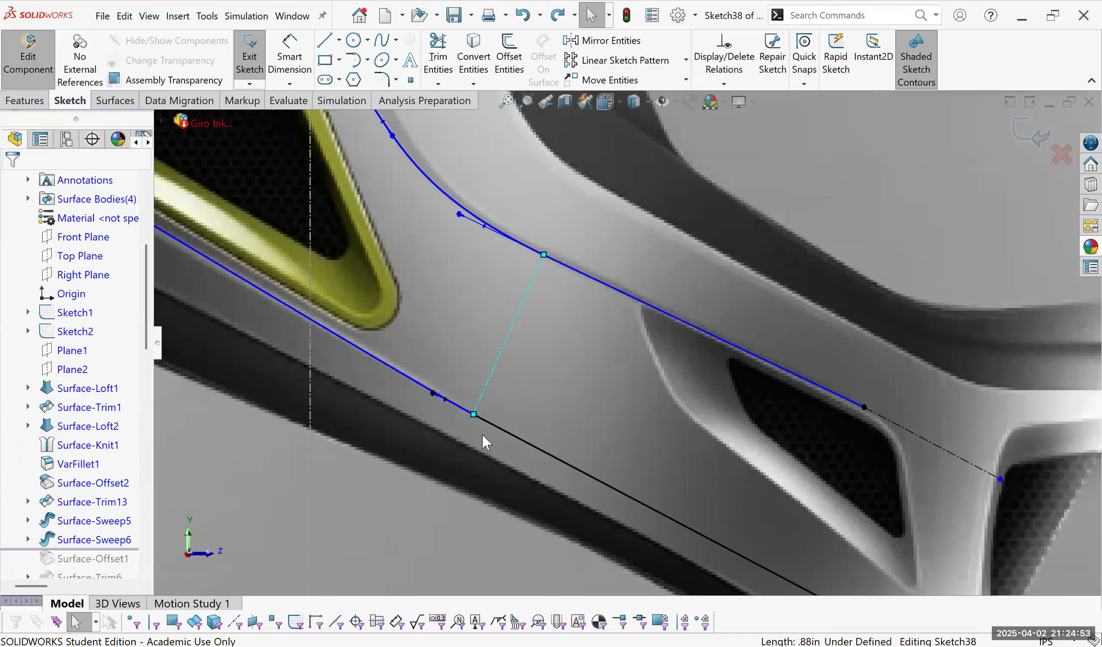
{"action": "left_click", "coordinate": [473, 414]}
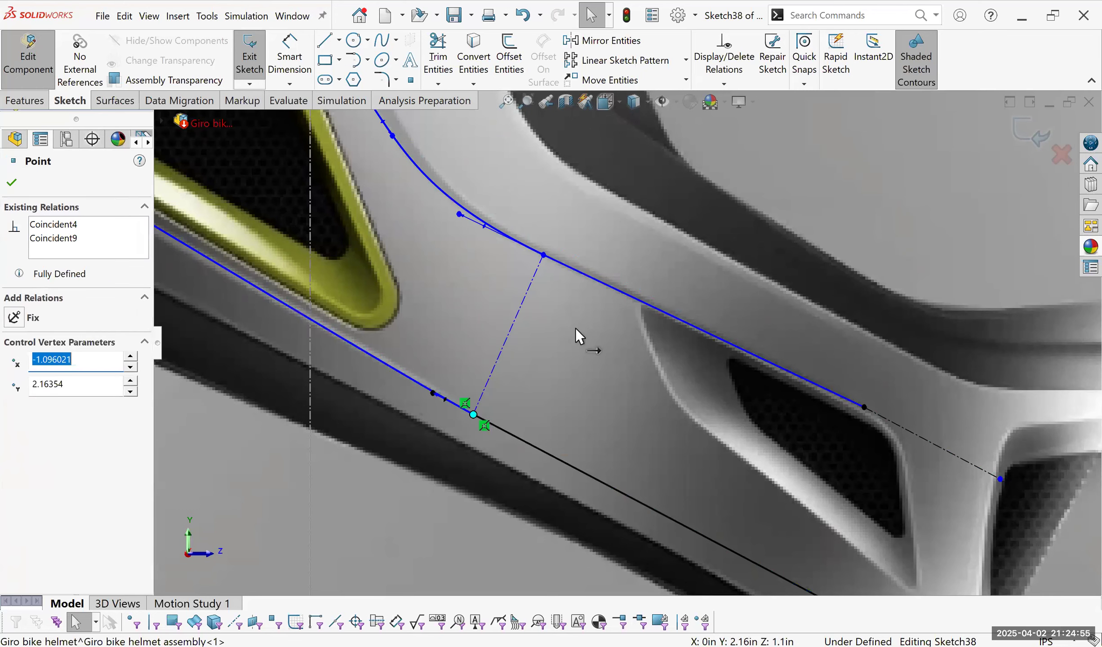
Shorten the lower spline's front end tangent handle and reposition its point and handle beneath the yellow vent to follow the recess contour.
{"action": "scroll", "coordinate": [563, 314], "scroll_direction": "up", "scroll_amount": 1}
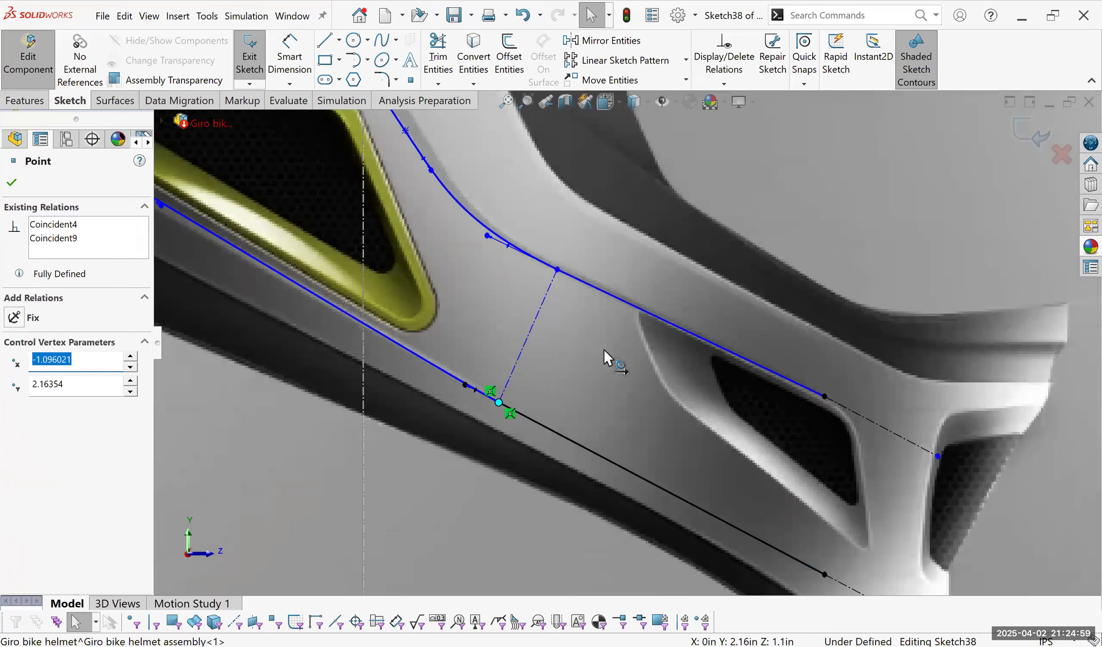
{"action": "scroll", "coordinate": [600, 352], "scroll_direction": "down", "scroll_amount": 2}
{"action": "left_click", "coordinate": [450, 241]}
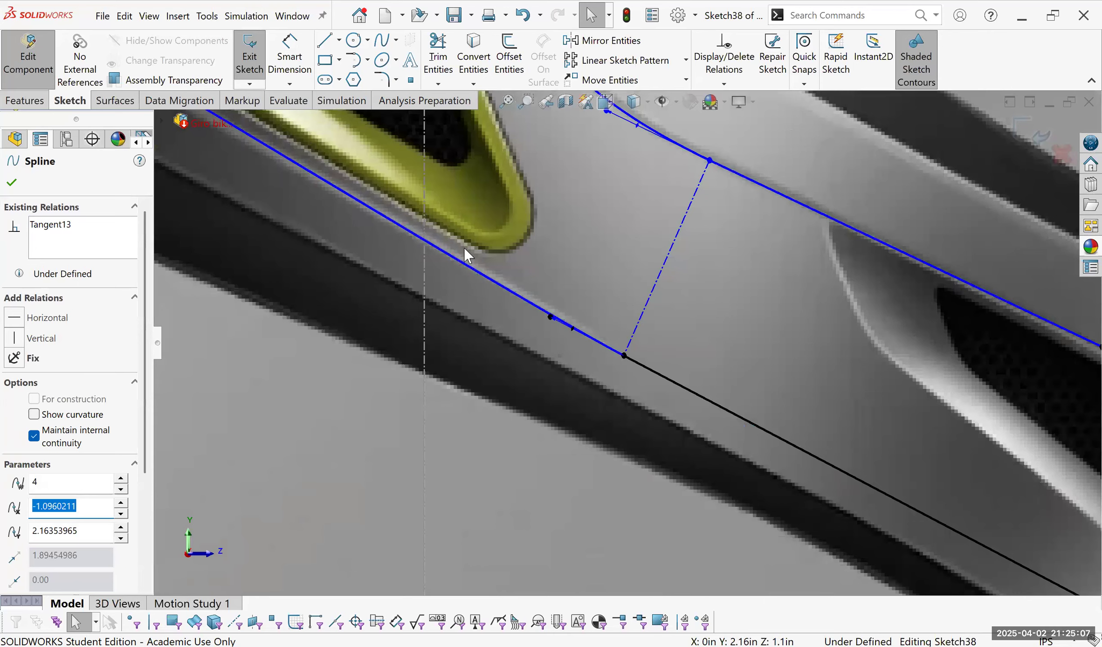
{"action": "scroll", "coordinate": [305, 170], "scroll_direction": "up", "scroll_amount": 1}
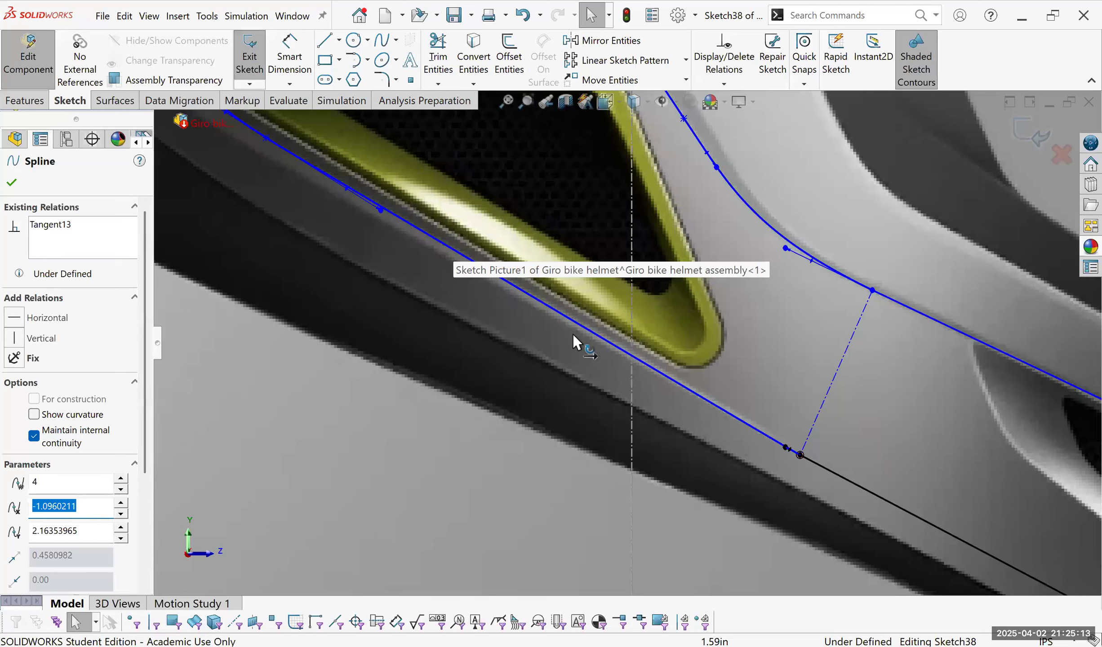
{"action": "scroll", "coordinate": [651, 402], "scroll_direction": "down", "scroll_amount": 2}
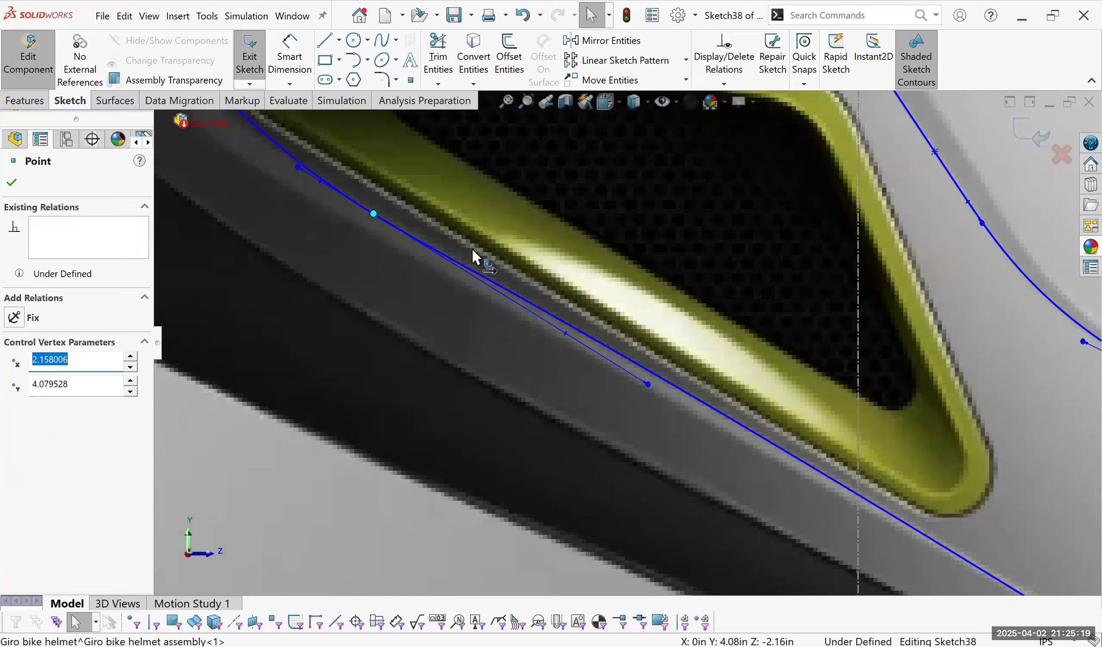
{"action": "scroll", "coordinate": [453, 237], "scroll_direction": "up", "scroll_amount": 3}
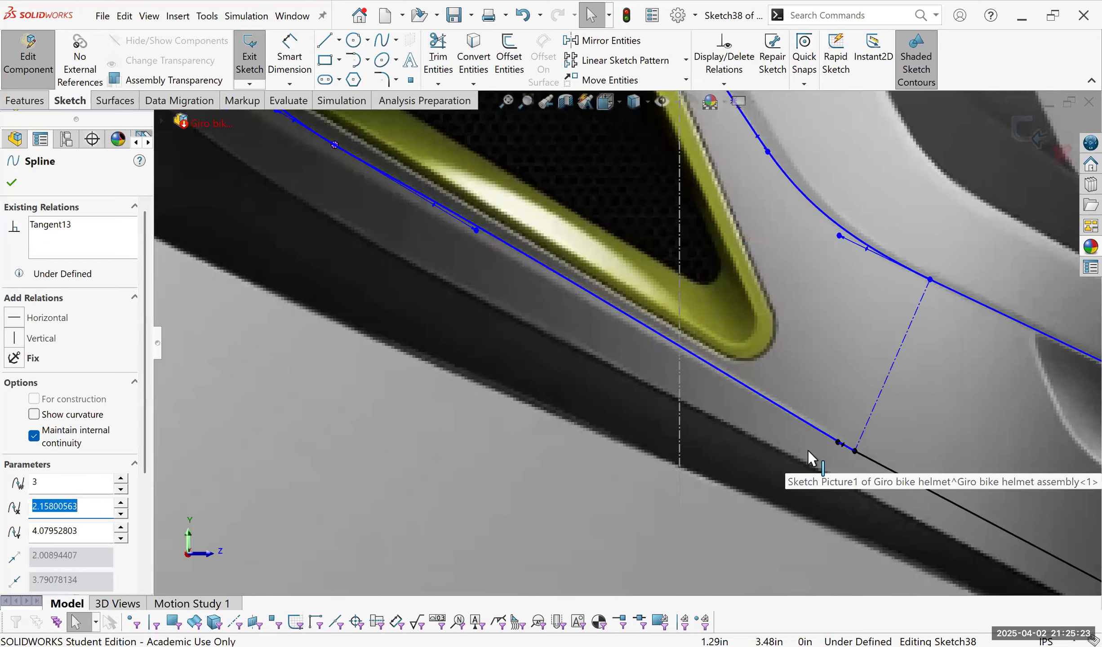
{"action": "scroll", "coordinate": [709, 399], "scroll_direction": "up", "scroll_amount": 2}
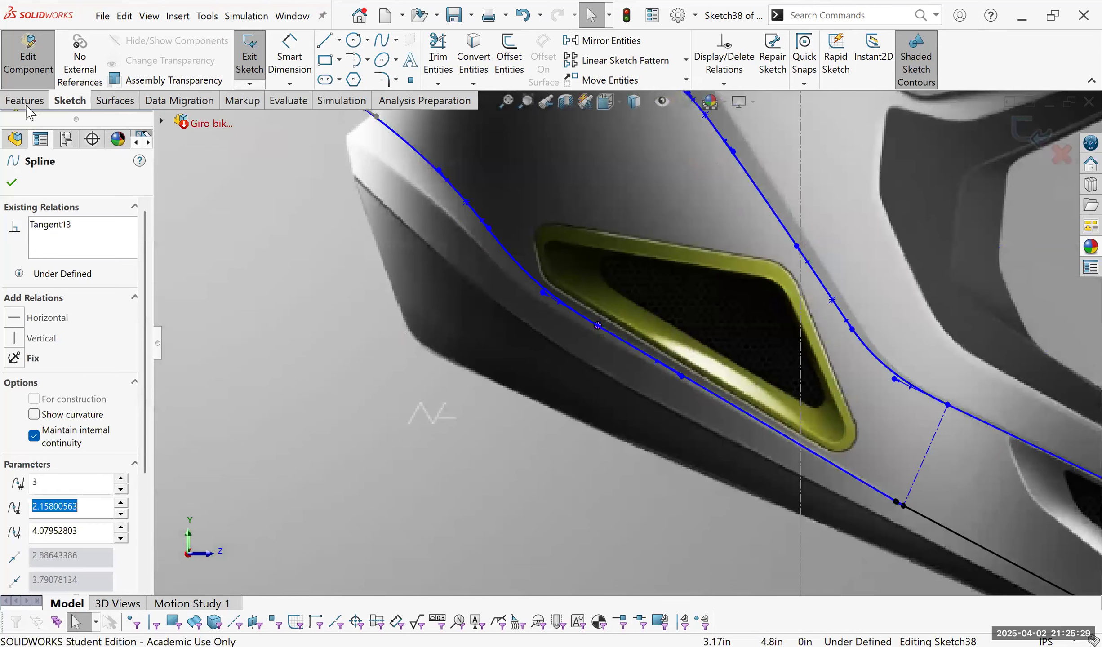
{"action": "scroll", "coordinate": [976, 516], "scroll_direction": "down", "scroll_amount": 4}
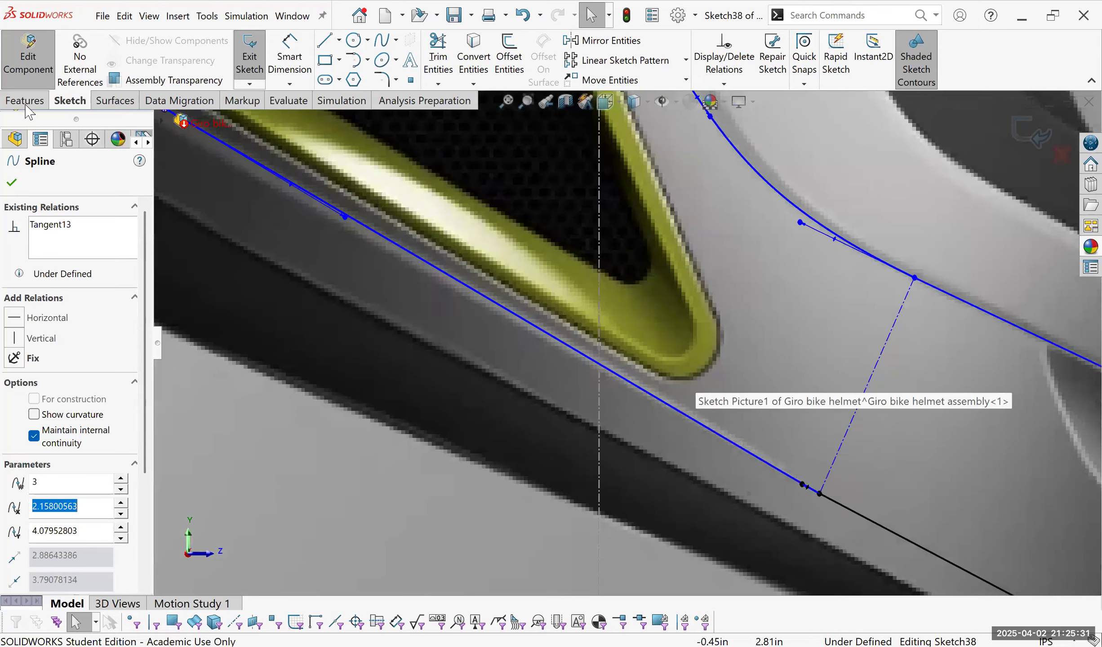
Trim the swept recess surfaces with the inner contour sketch, using a standard trim that removes the selected pieces beyond the contours.
{"action": "key", "text": "f"}
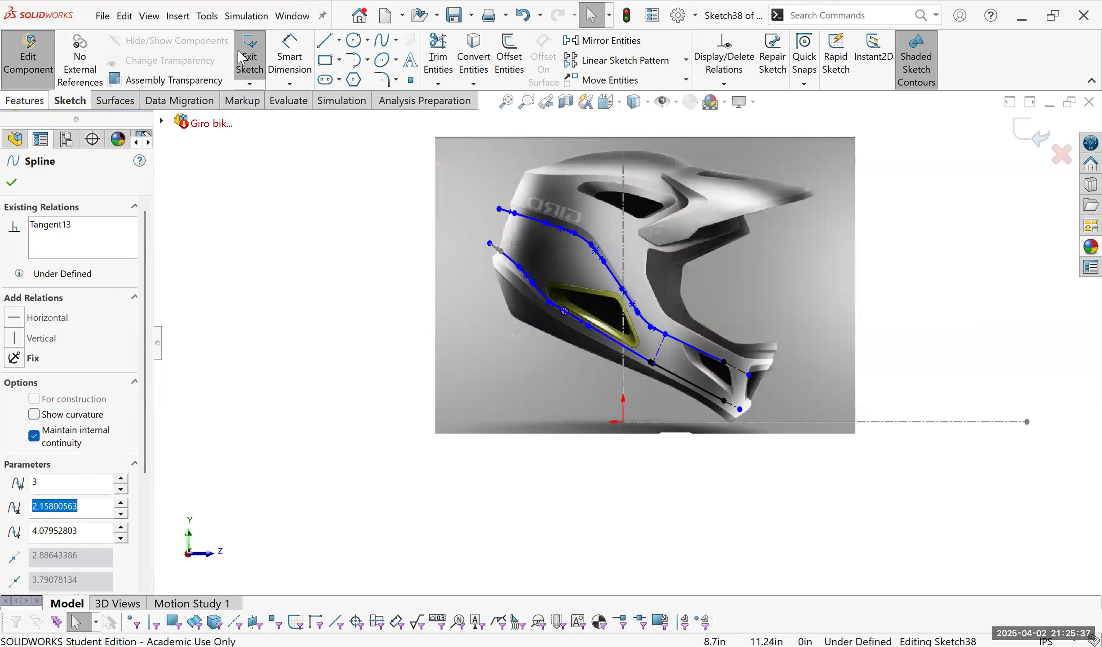
{"action": "left_click", "coordinate": [766, 65]}
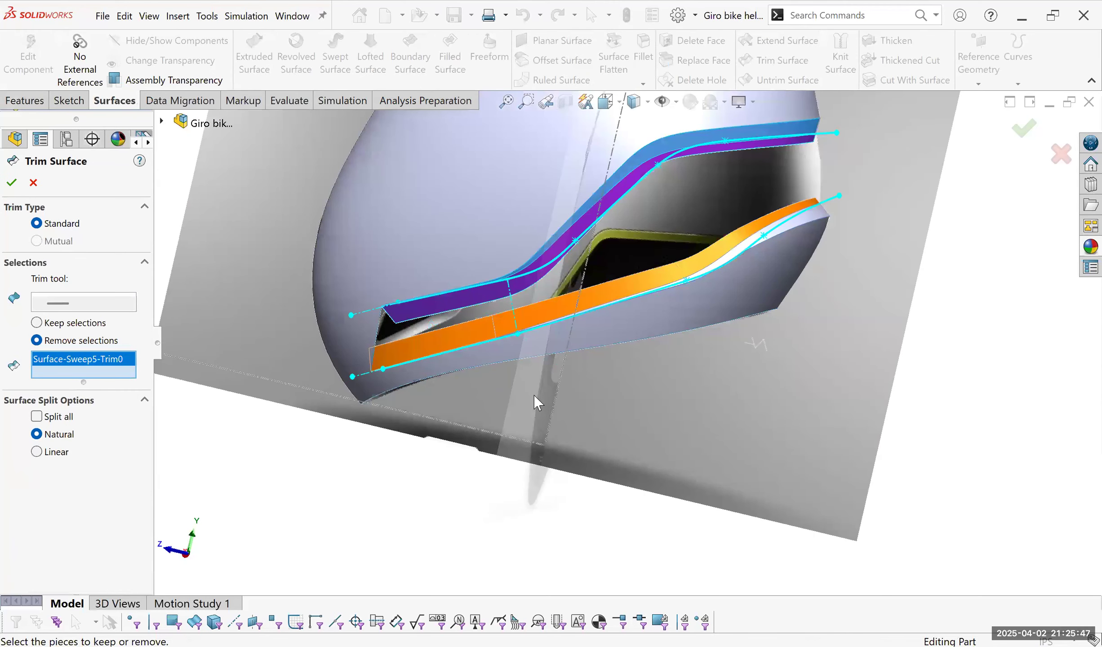
{"action": "middle_click_drag", "start_coordinate": [464, 292], "coordinate": [549, 309]}
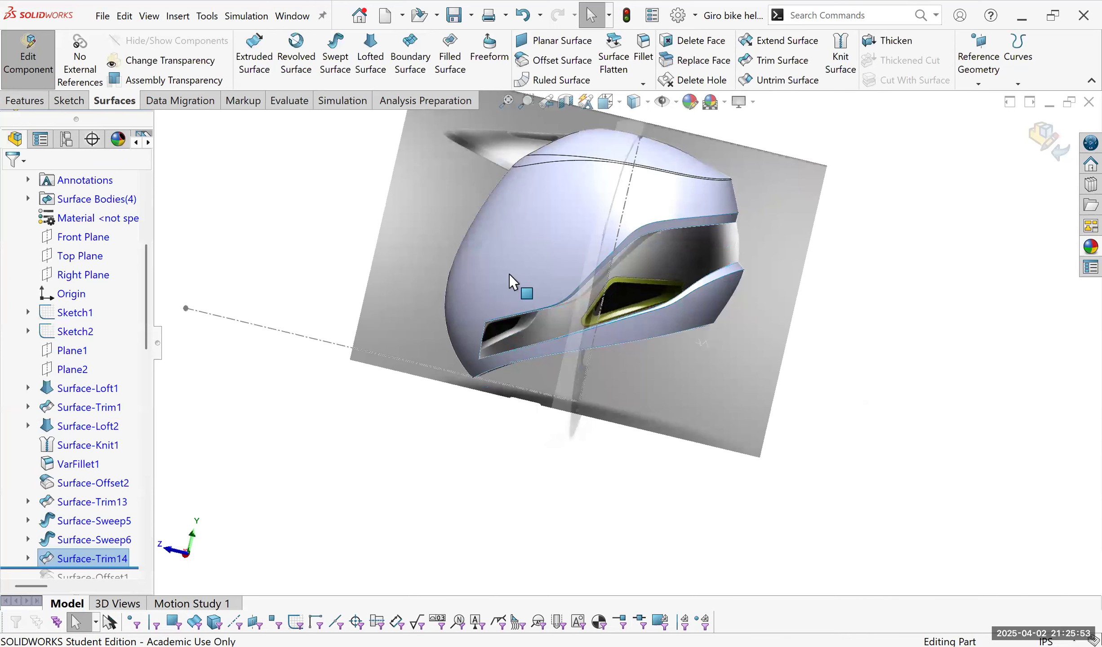
{"action": "middle_click_drag", "start_coordinate": [513, 371], "coordinate": [608, 383]}
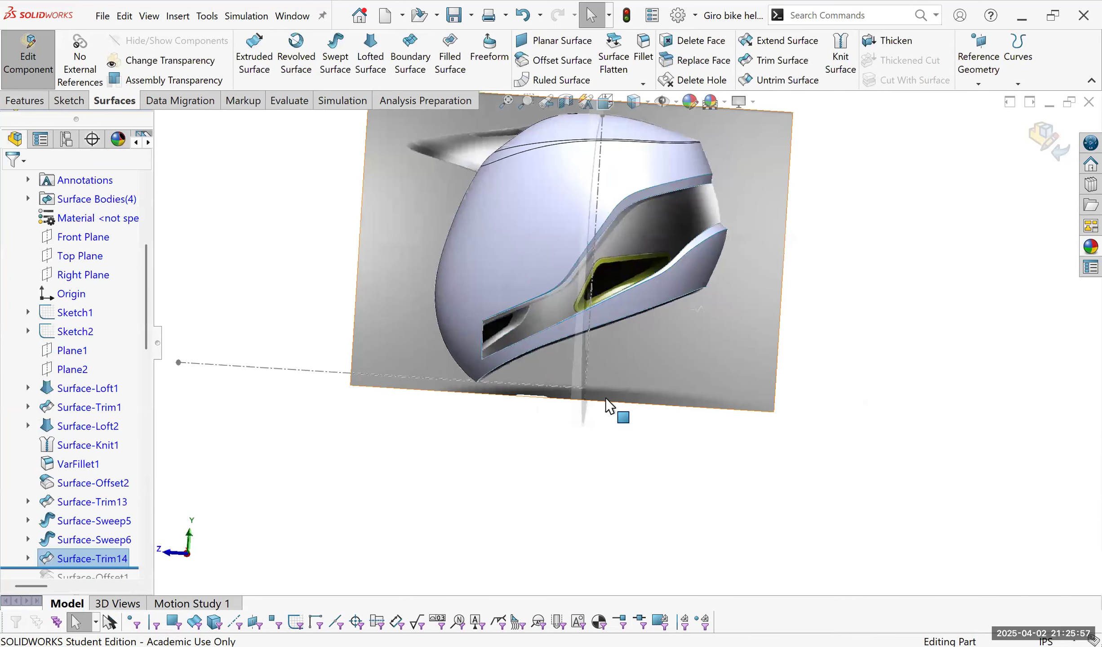
Mark up freehand cross-curves over the front part of the side opening in the Right view, with the other sketches hidden.
{"action": "key", "text": "ctrl+4"}
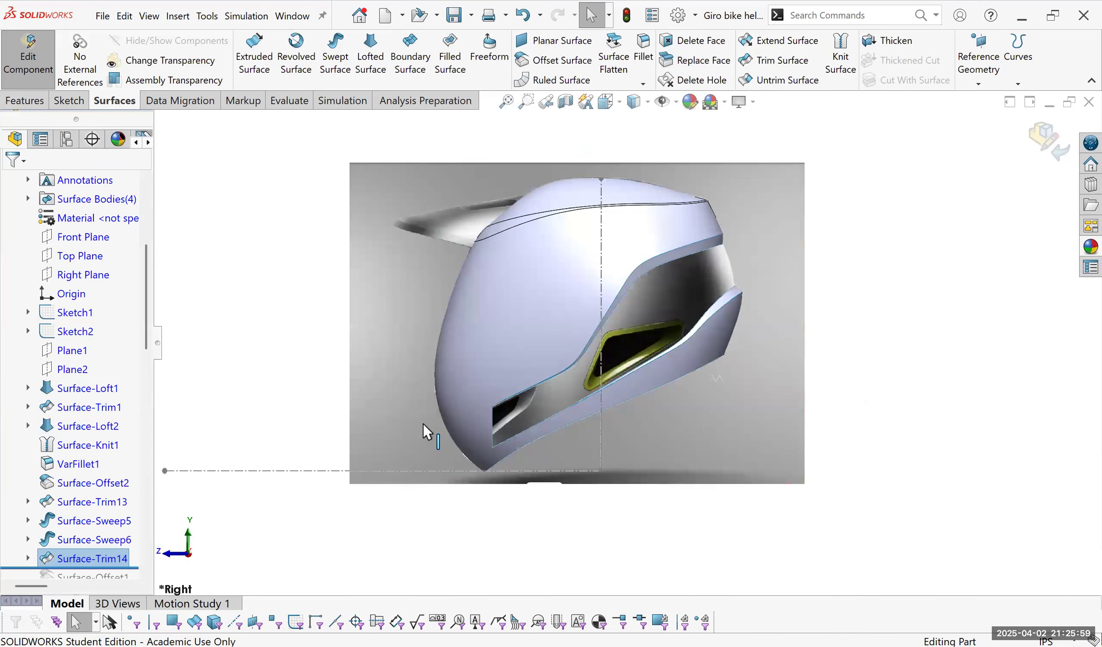
{"action": "scroll", "coordinate": [423, 424], "scroll_direction": "down", "scroll_amount": 3}
{"action": "key", "text": "h"}
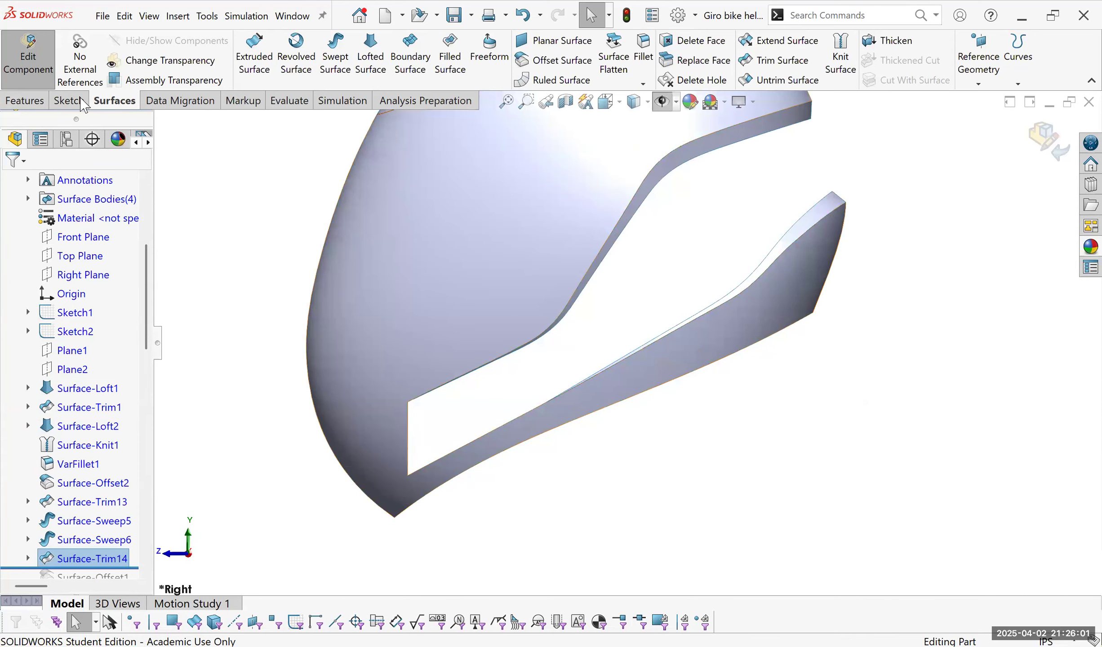
{"action": "left_click", "coordinate": [243, 101]}
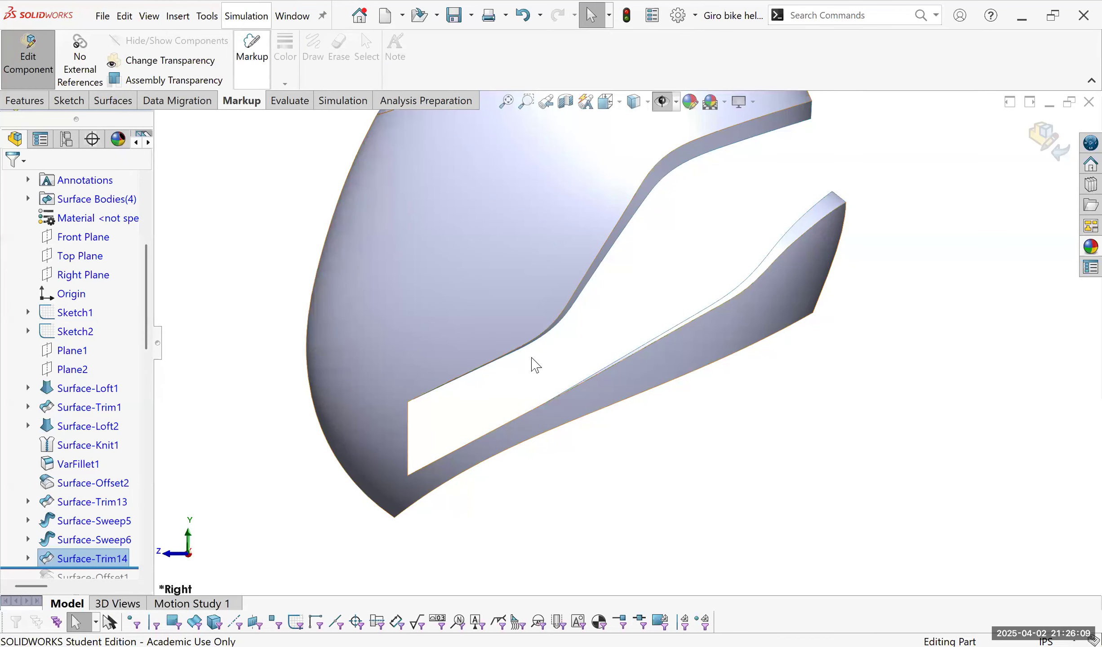
{"action": "mouse_move", "coordinate": [534, 362]}
{"action": "left_mouse_down"}
{"action": "mouse_move", "coordinate": [555, 398]}
{"action": "mouse_move", "coordinate": [524, 346]}
{"action": "left_mouse_up"}
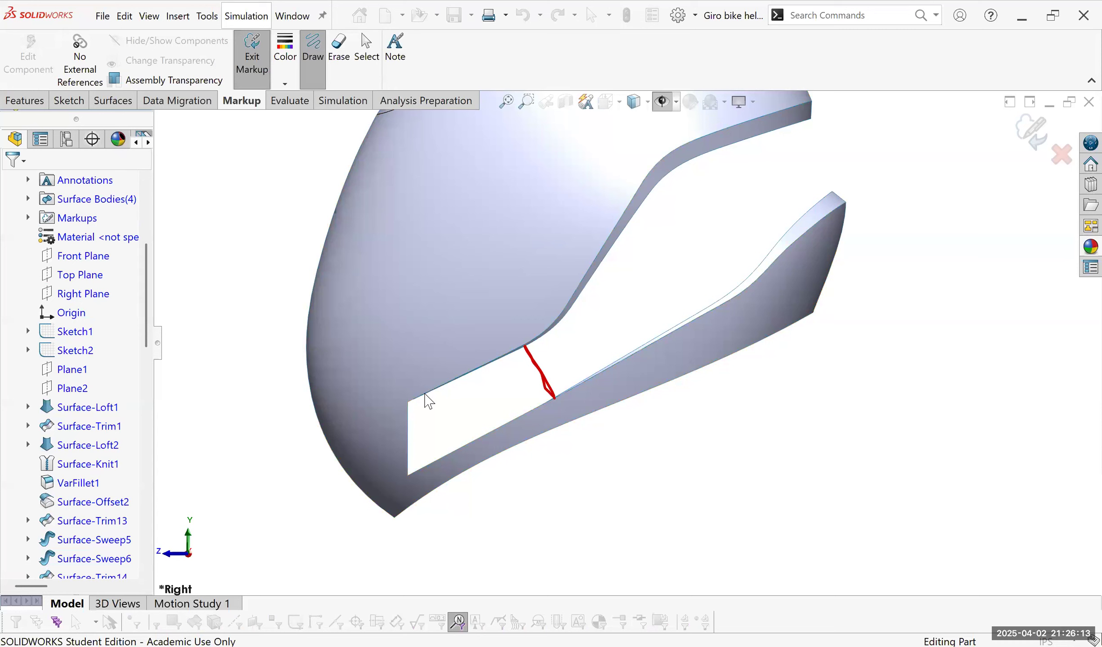
{"action": "left_click_drag", "start_coordinate": [440, 379], "coordinate": [427, 452]}
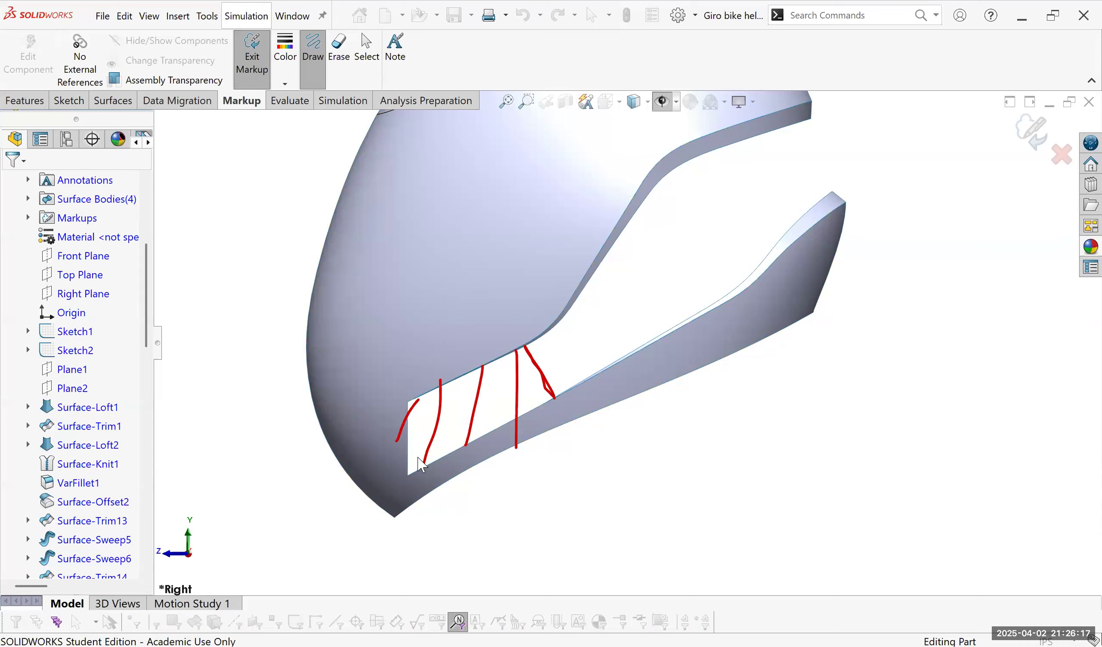
{"action": "mouse_move", "coordinate": [430, 462]}
{"action": "left_mouse_down"}
{"action": "mouse_move", "coordinate": [441, 474]}
{"action": "mouse_move", "coordinate": [439, 464]}
{"action": "mouse_move", "coordinate": [465, 469]}
{"action": "mouse_move", "coordinate": [382, 451]}
{"action": "mouse_move", "coordinate": [427, 426]}
{"action": "left_mouse_up"}
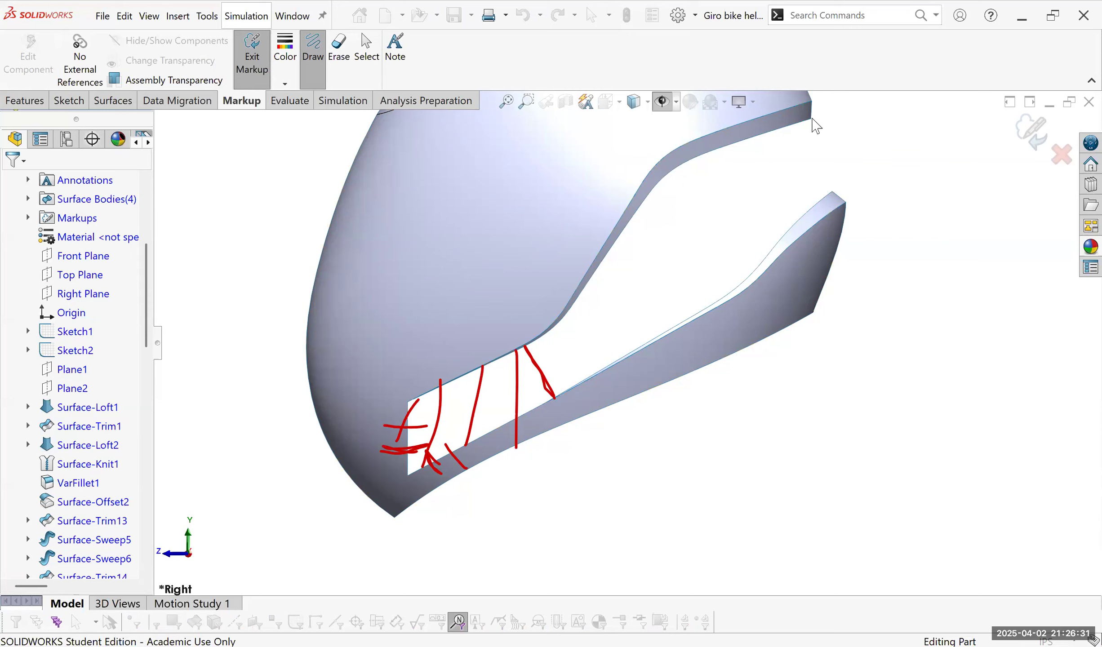
Mark up curves across the rear end, middle and front bend of the side opening, and discard the markup.
{"action": "left_click_drag", "start_coordinate": [811, 117], "coordinate": [831, 154]}
{"action": "left_click_drag", "start_coordinate": [832, 153], "coordinate": [831, 184]}
{"action": "mouse_move", "coordinate": [679, 166]}
{"action": "left_mouse_down"}
{"action": "mouse_move", "coordinate": [717, 249]}
{"action": "mouse_move", "coordinate": [723, 298]}
{"action": "left_mouse_up"}
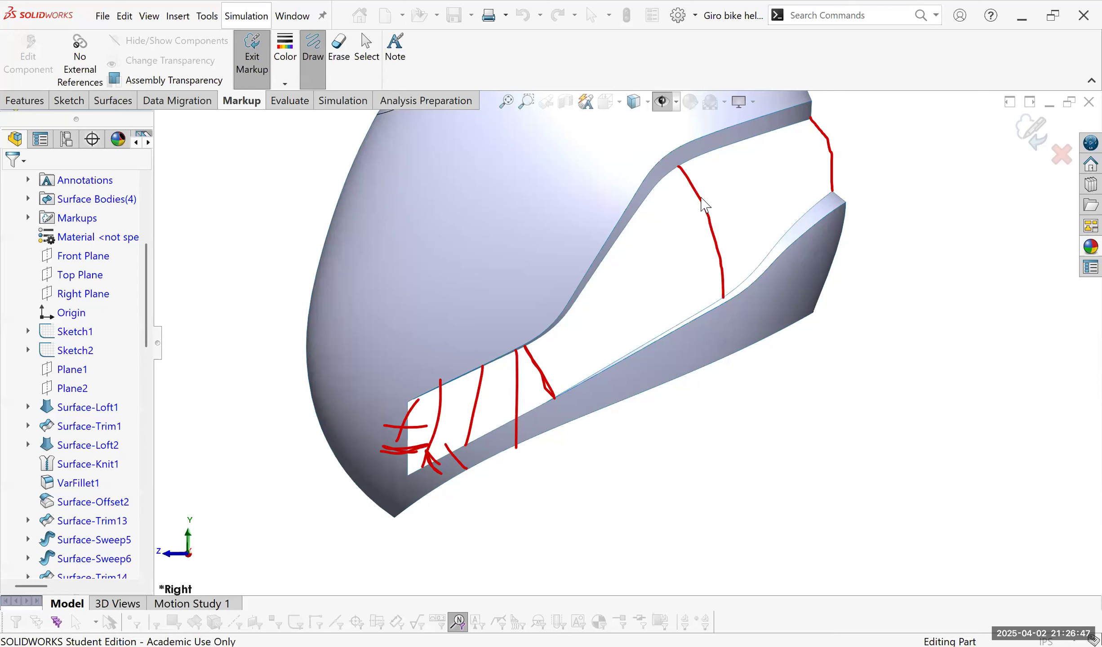
{"action": "mouse_move", "coordinate": [530, 351]}
{"action": "left_mouse_down"}
{"action": "mouse_move", "coordinate": [554, 382]}
{"action": "mouse_move", "coordinate": [577, 456]}
{"action": "left_mouse_up"}
{"action": "left_click_drag", "start_coordinate": [573, 407], "coordinate": [546, 416]}
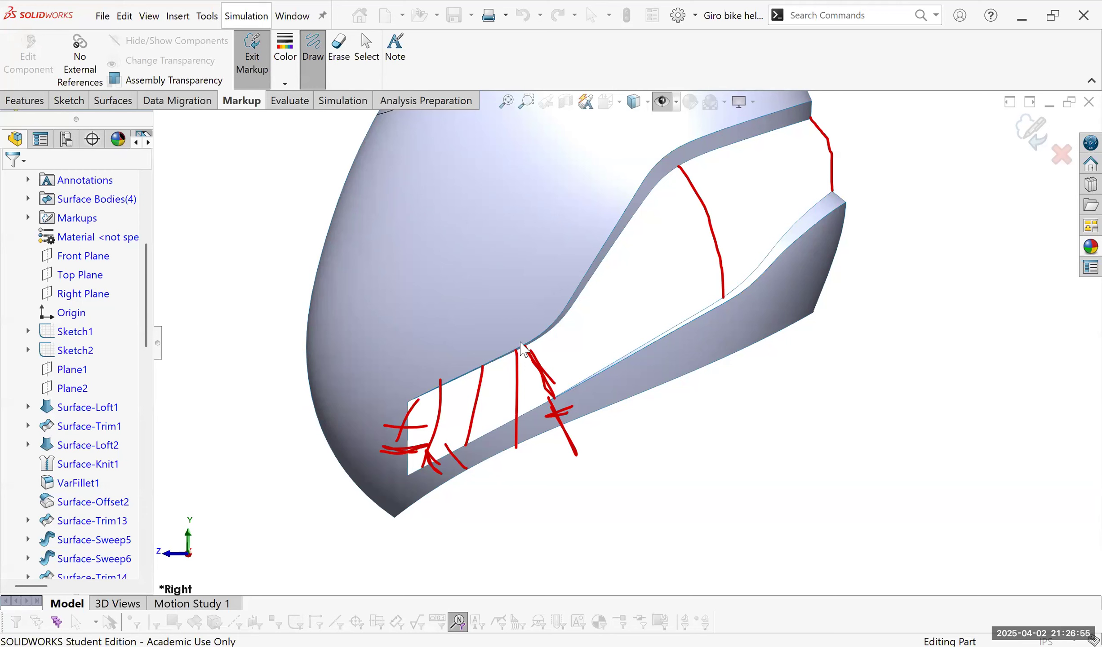
{"action": "mouse_move", "coordinate": [522, 342]}
{"action": "left_mouse_down"}
{"action": "mouse_move", "coordinate": [552, 406]}
{"action": "mouse_move", "coordinate": [526, 354]}
{"action": "left_mouse_up"}
{"action": "key", "text": "Escape"}
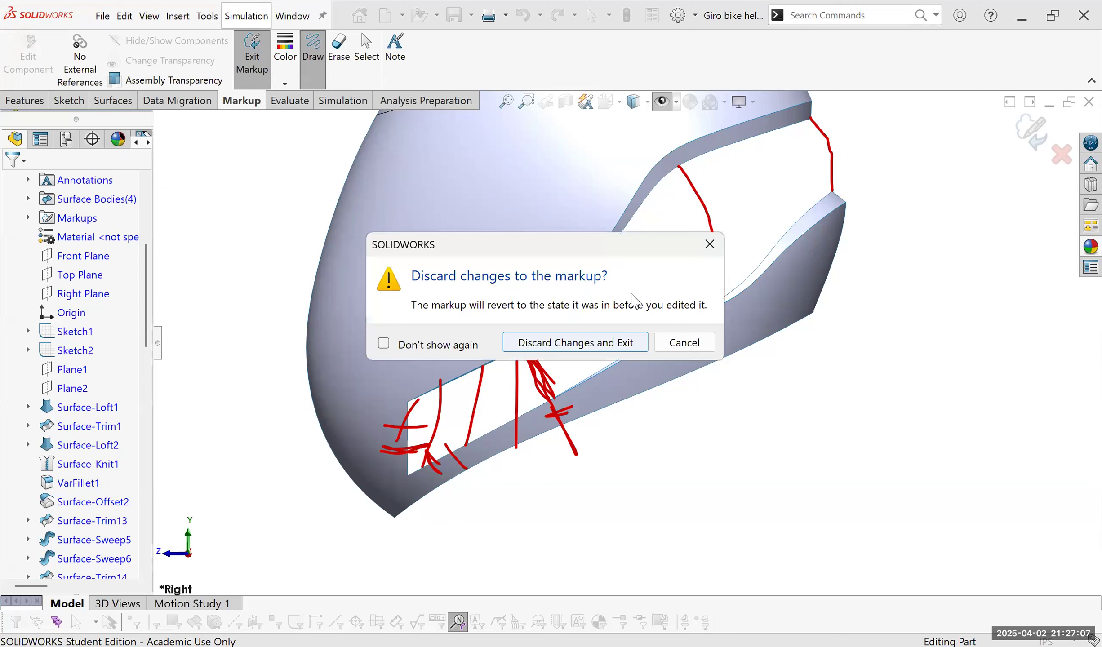
{"action": "left_click", "coordinate": [670, 346]}
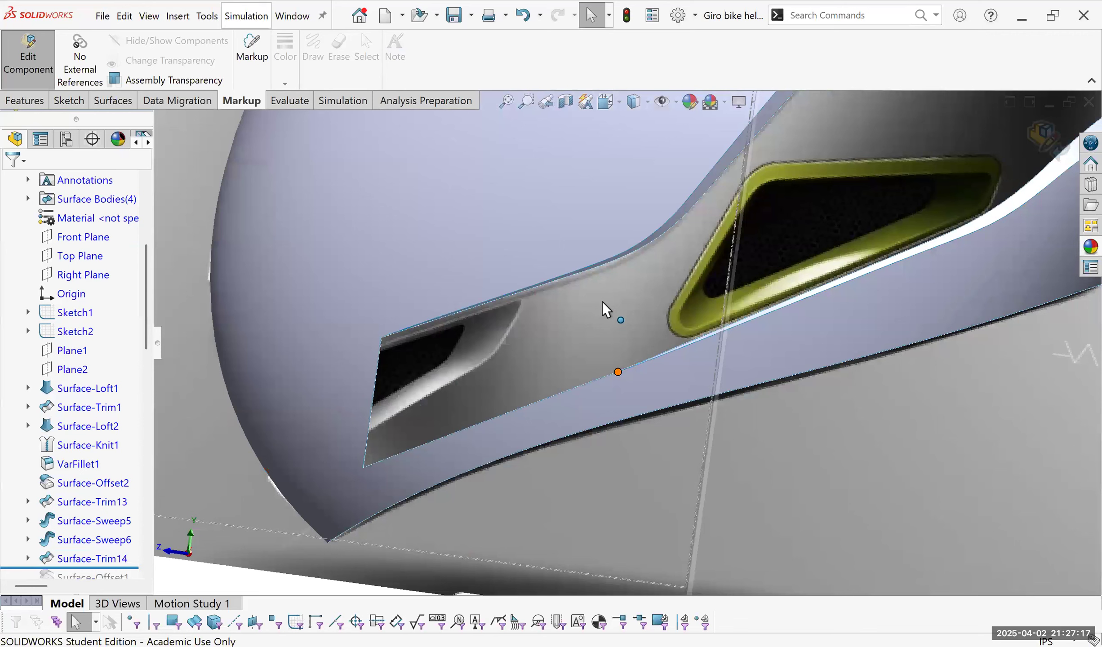
Return to the assembly and save it with its virtual components stored internally.
{"action": "scroll", "coordinate": [602, 301], "scroll_direction": "up", "scroll_amount": 3}
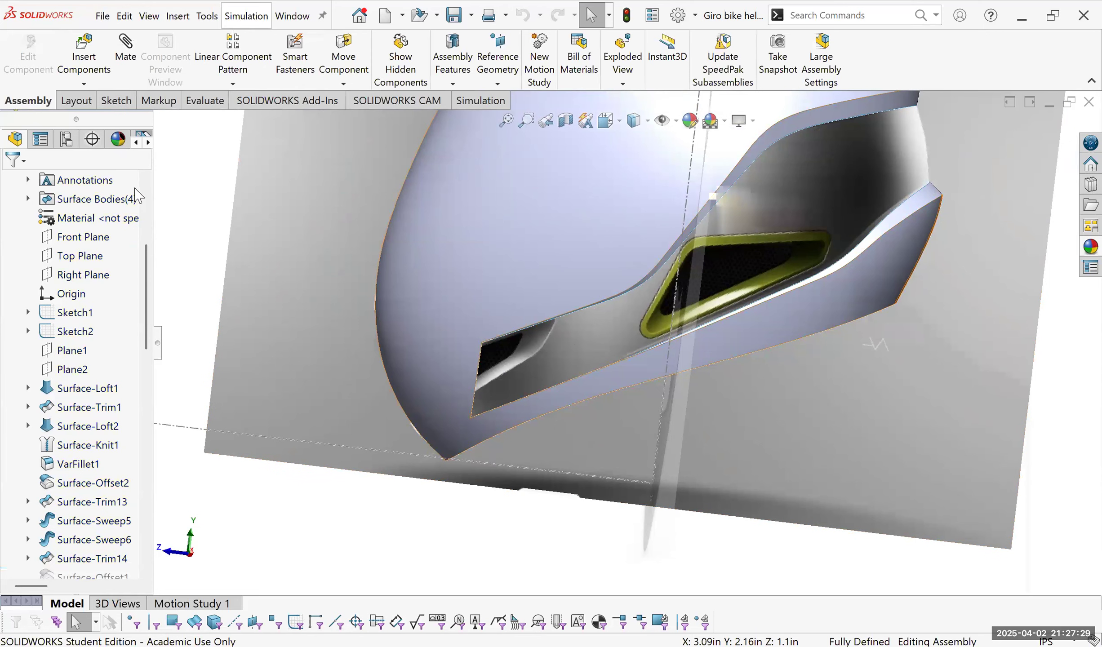
{"action": "key", "text": "alt+f"}
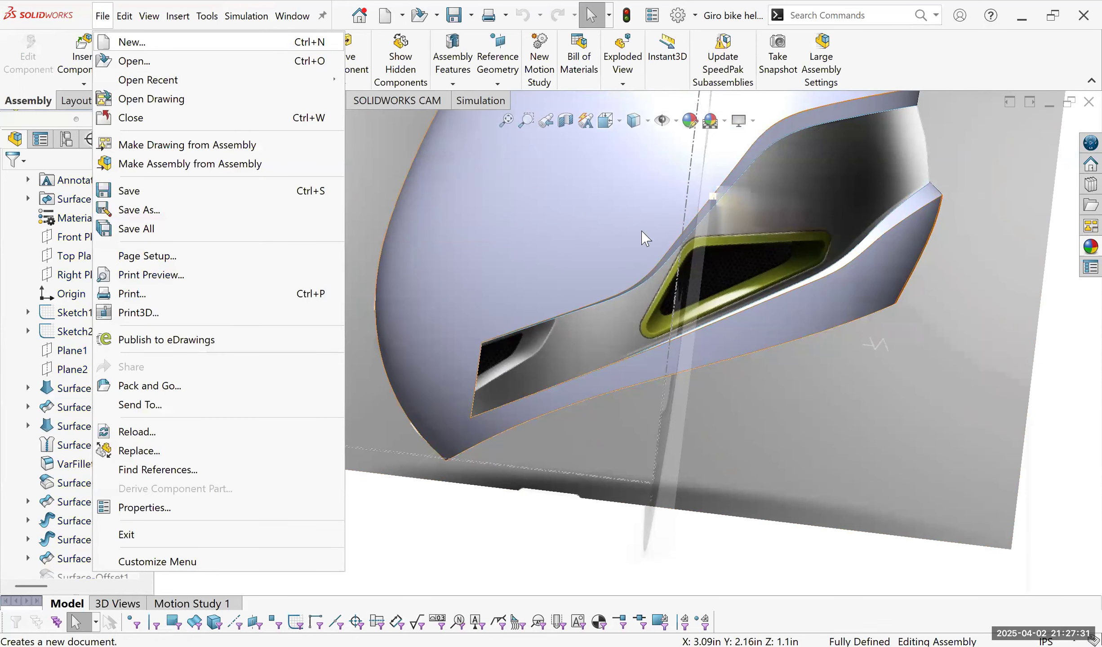
{"action": "key", "text": "s"}
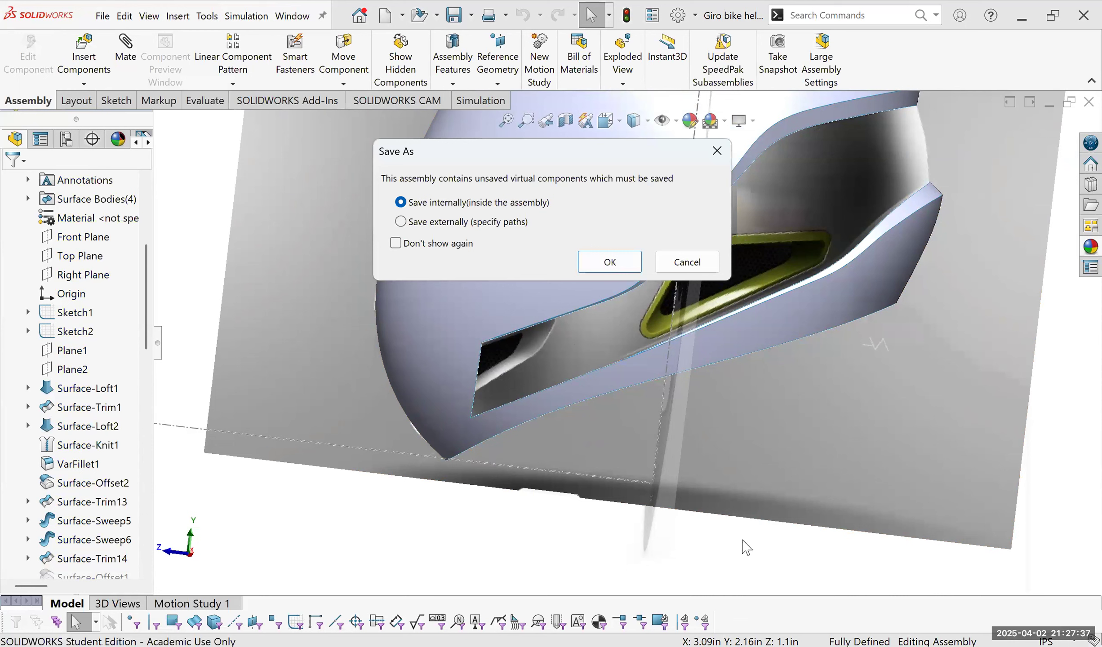
{"action": "left_click", "coordinate": [617, 258]}
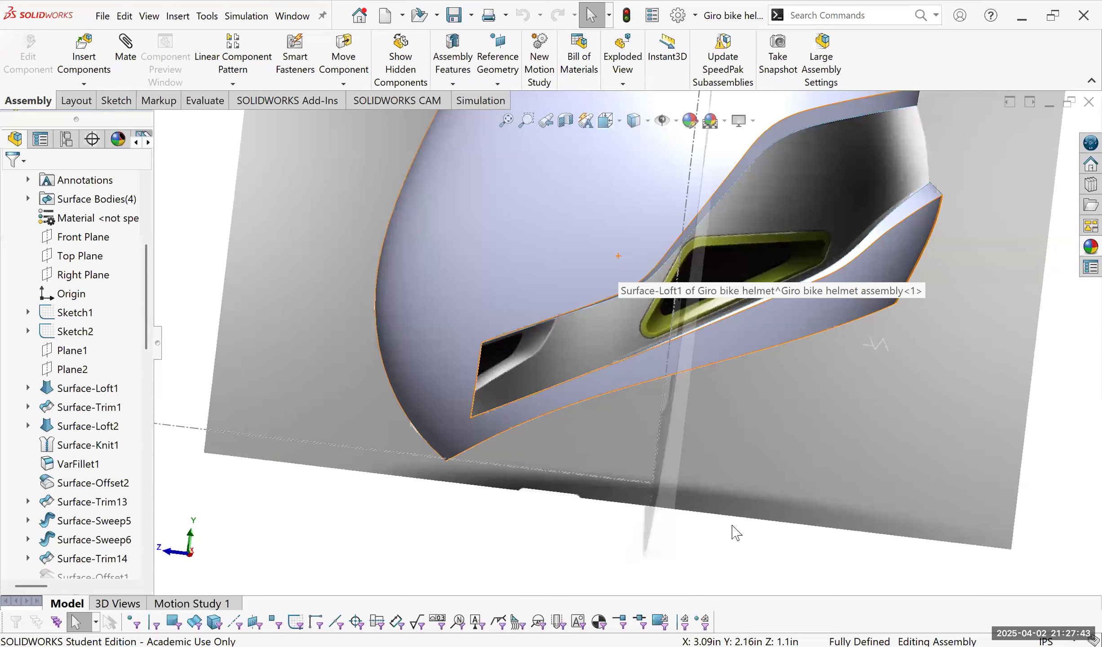
{"action": "middle_click_drag", "start_coordinate": [735, 533], "coordinate": [272, 149]}
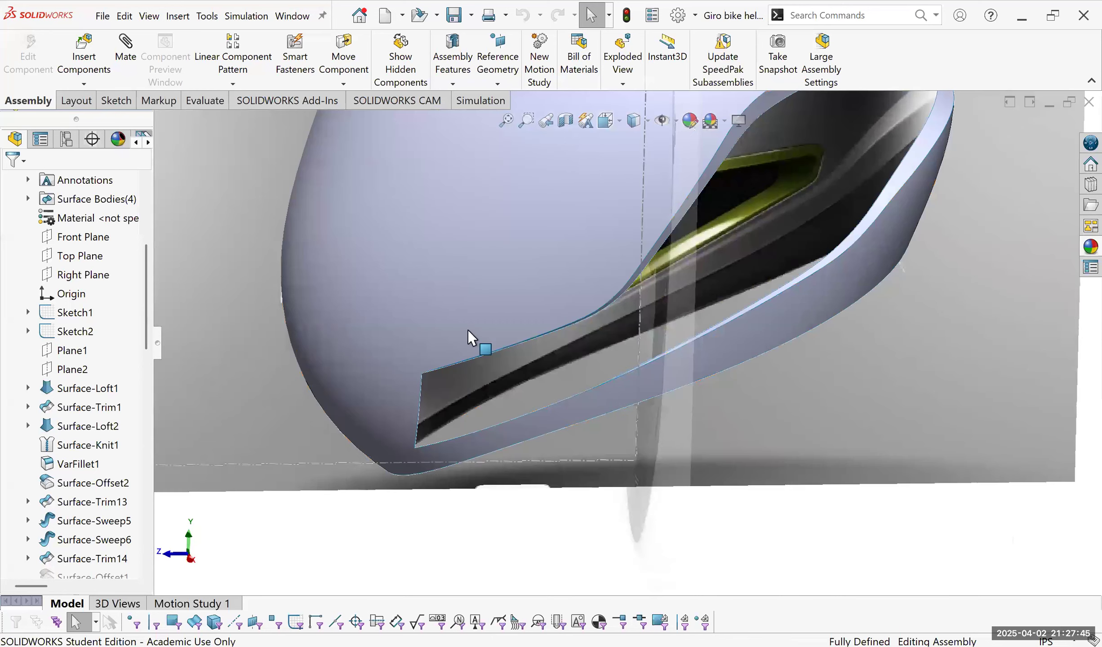
{"action": "key", "text": "z"}
{"action": "key", "text": "z"}
{"action": "key", "text": "z"}
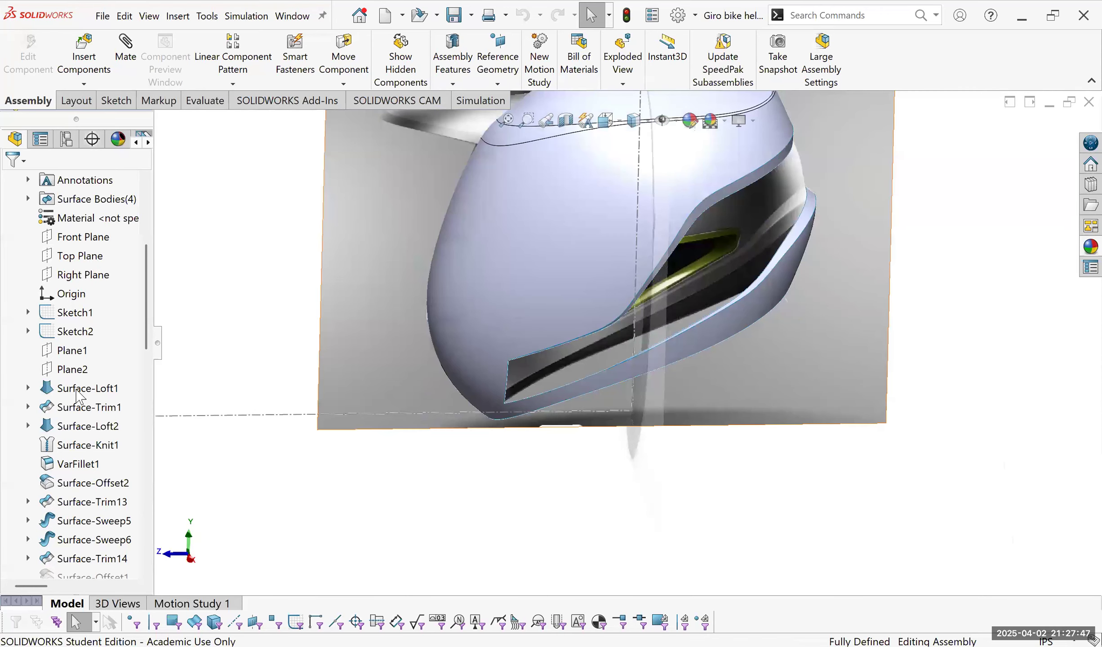
{"action": "scroll", "coordinate": [80, 378], "scroll_direction": "up", "scroll_amount": 2}
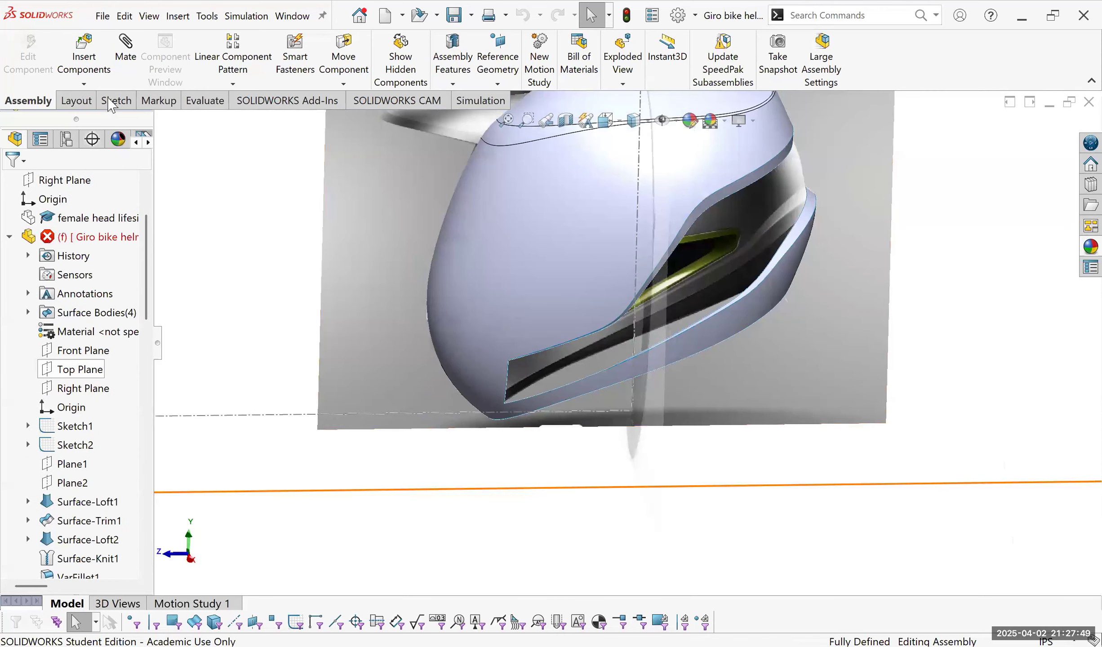
{"action": "left_click", "coordinate": [83, 388]}
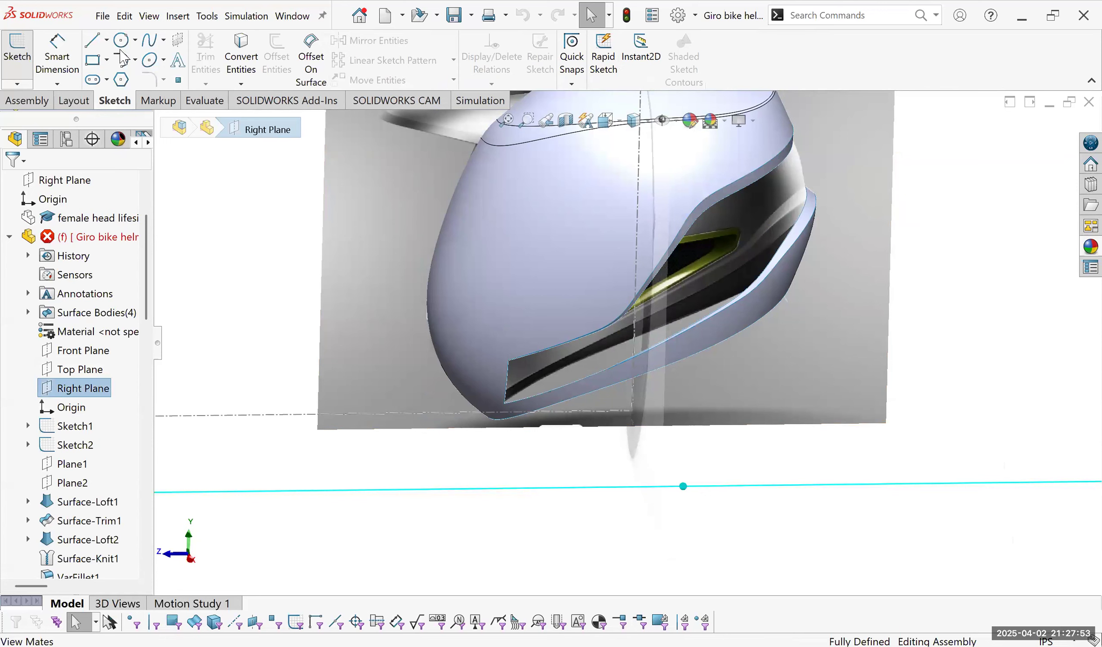
{"action": "left_click", "coordinate": [96, 43]}
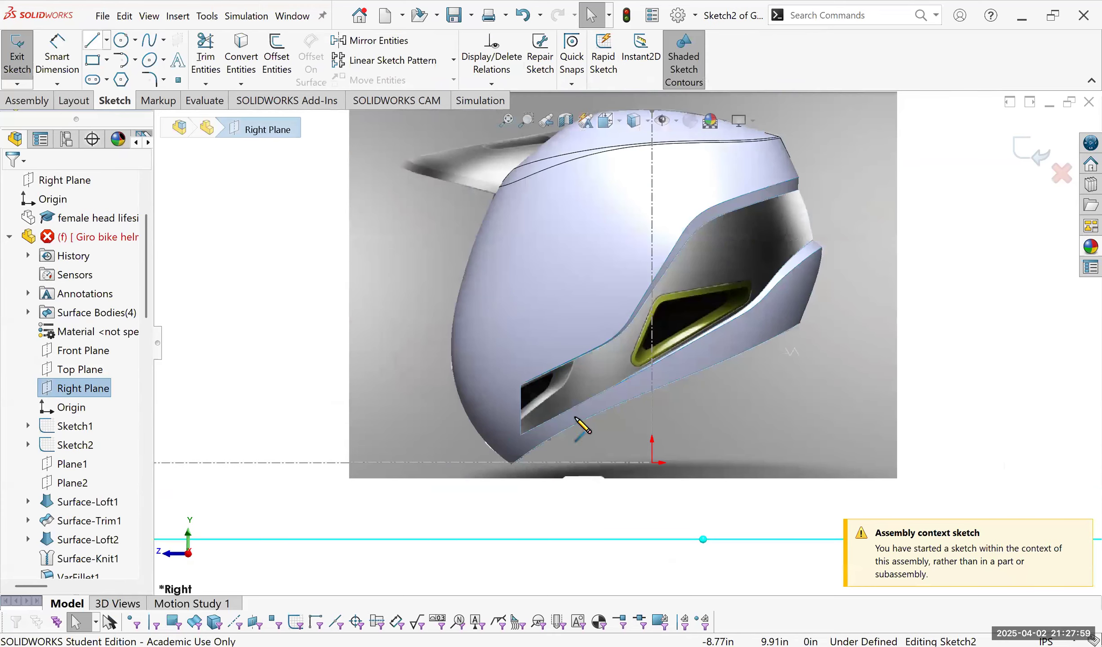
{"action": "scroll", "coordinate": [574, 418], "scroll_direction": "down", "scroll_amount": 3}
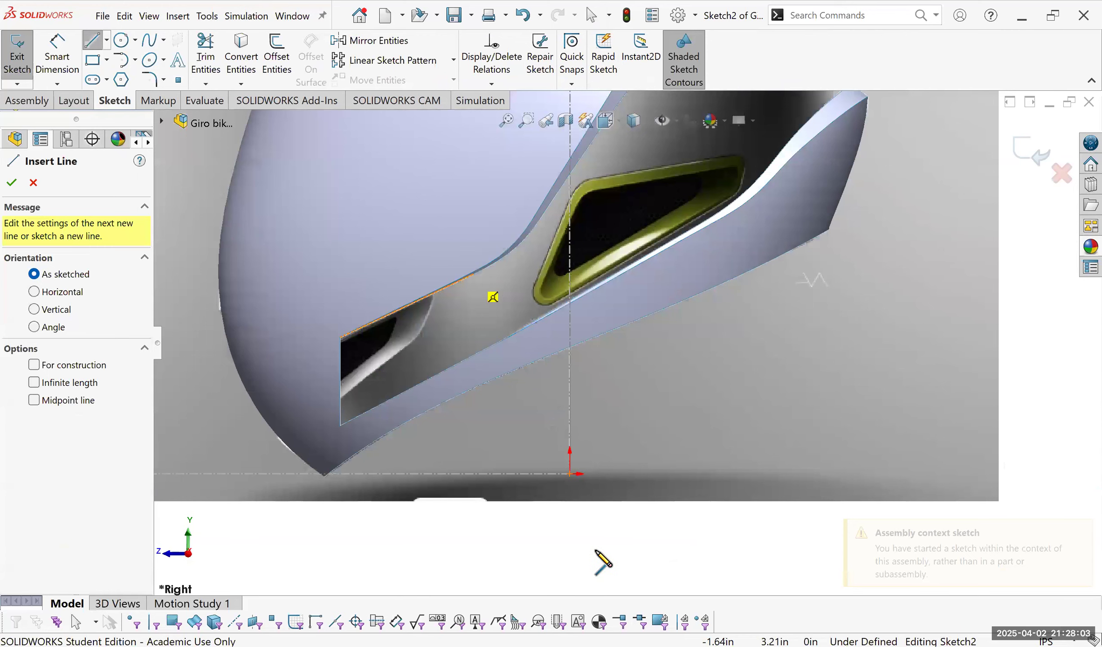
{"action": "scroll", "coordinate": [457, 262], "scroll_direction": "down", "scroll_amount": 4}
{"action": "left_click", "coordinate": [491, 288]}
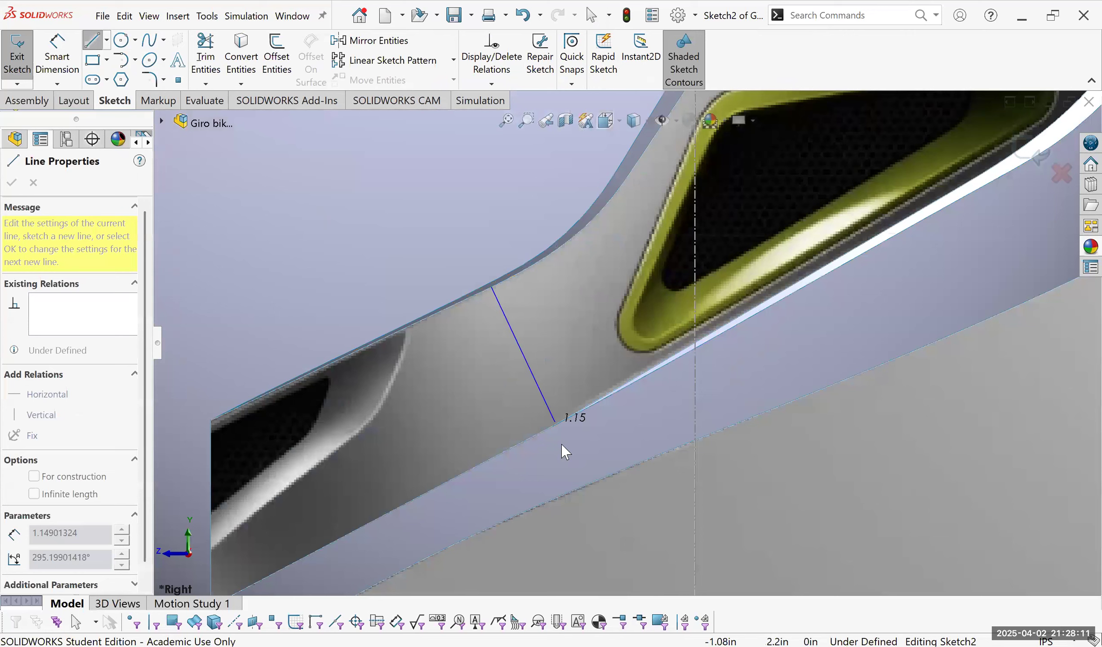
{"action": "left_click", "coordinate": [552, 426]}
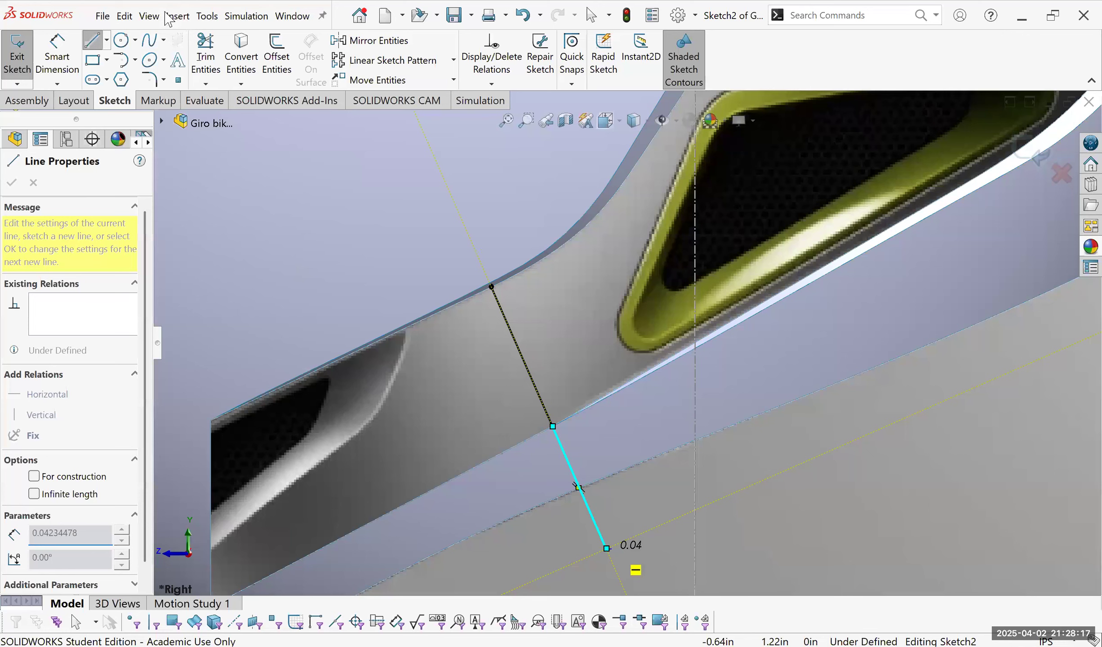
{"action": "key", "text": "Escape"}
{"action": "key", "text": "z"}
{"action": "key", "text": "z"}
{"action": "key", "text": "z"}
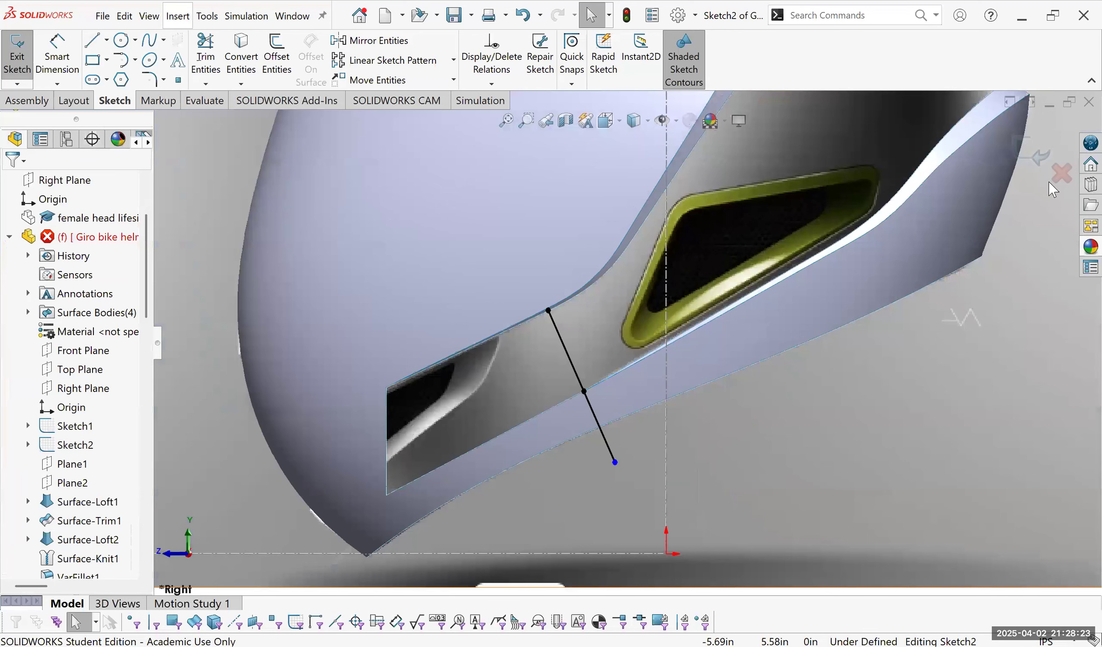
{"action": "key", "text": "alt+i"}
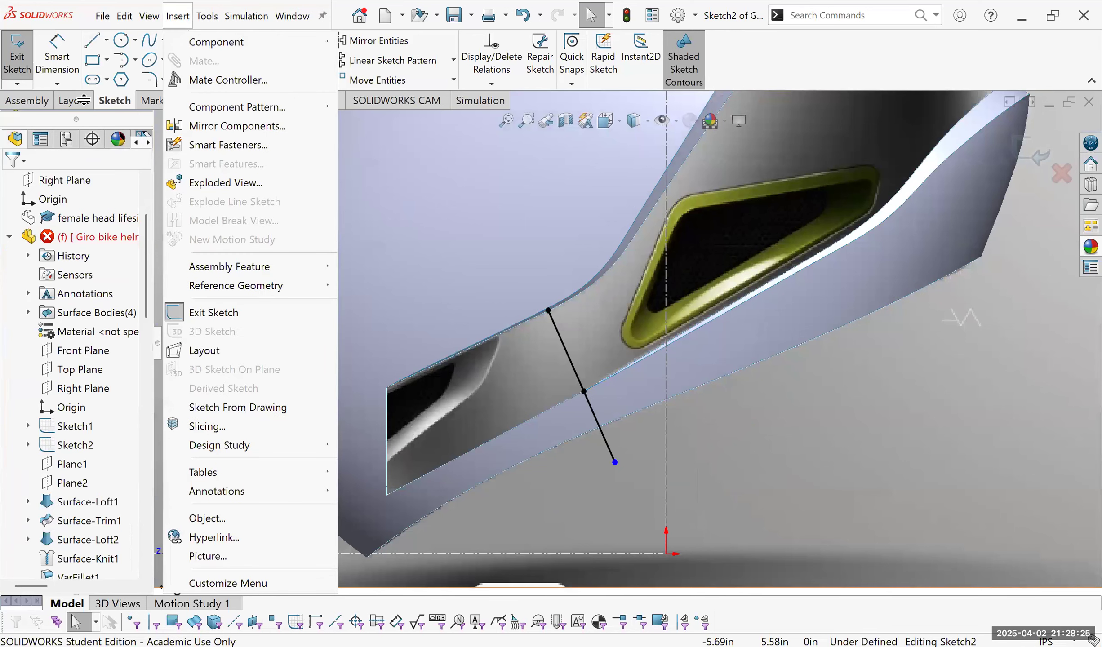
{"action": "key", "text": "Escape"}
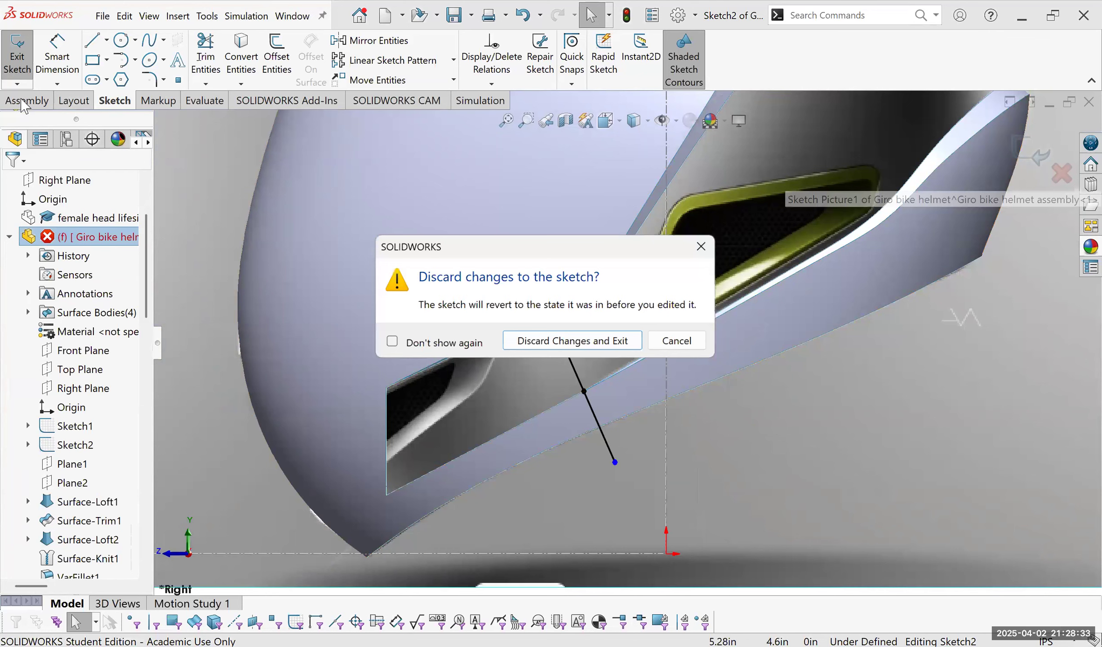
{"action": "key", "text": "Return"}
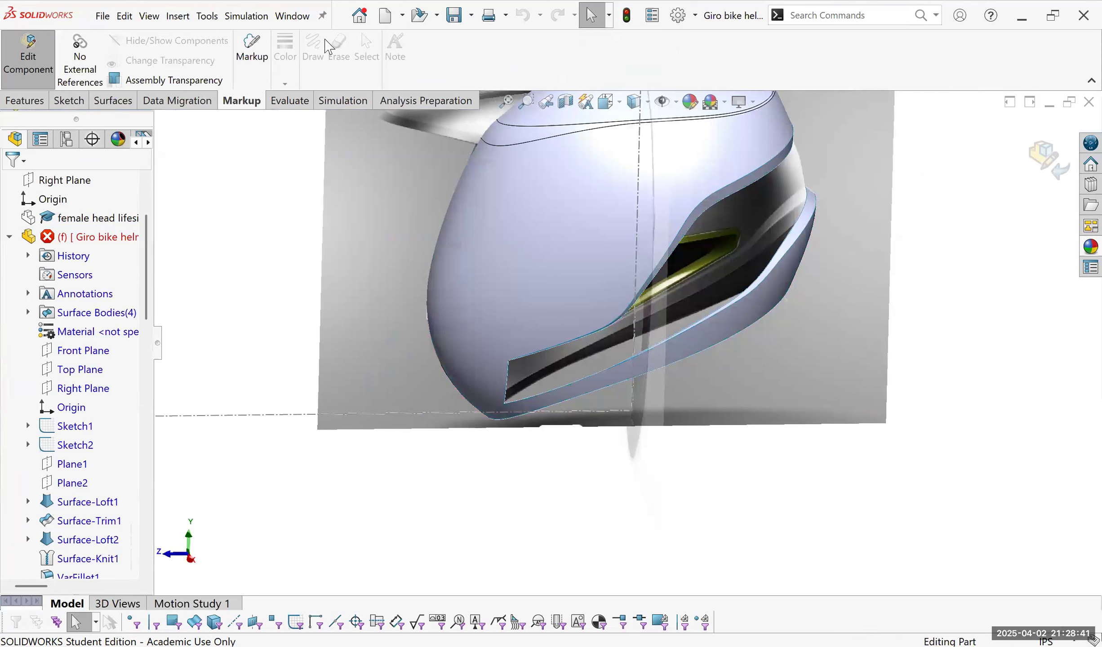
Sketch a two-segment line on the helmet's Right Plane across the recess past the lower shell edge, and project it as a split line onto the shell face.
{"action": "left_click", "coordinate": [84, 388]}
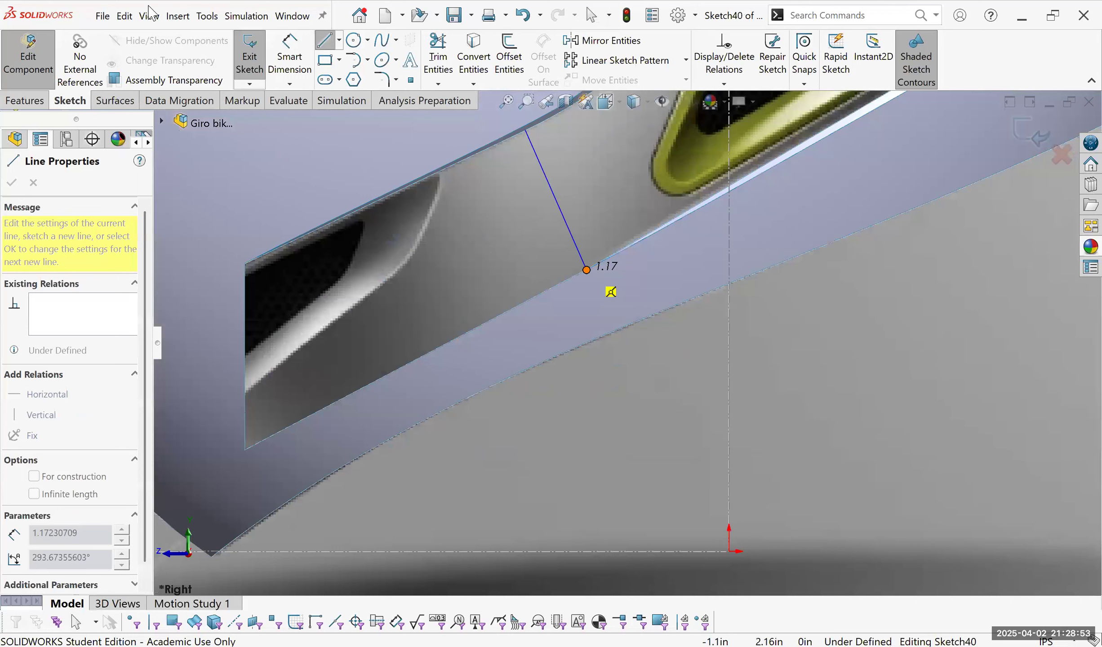
{"action": "key", "text": "Escape"}
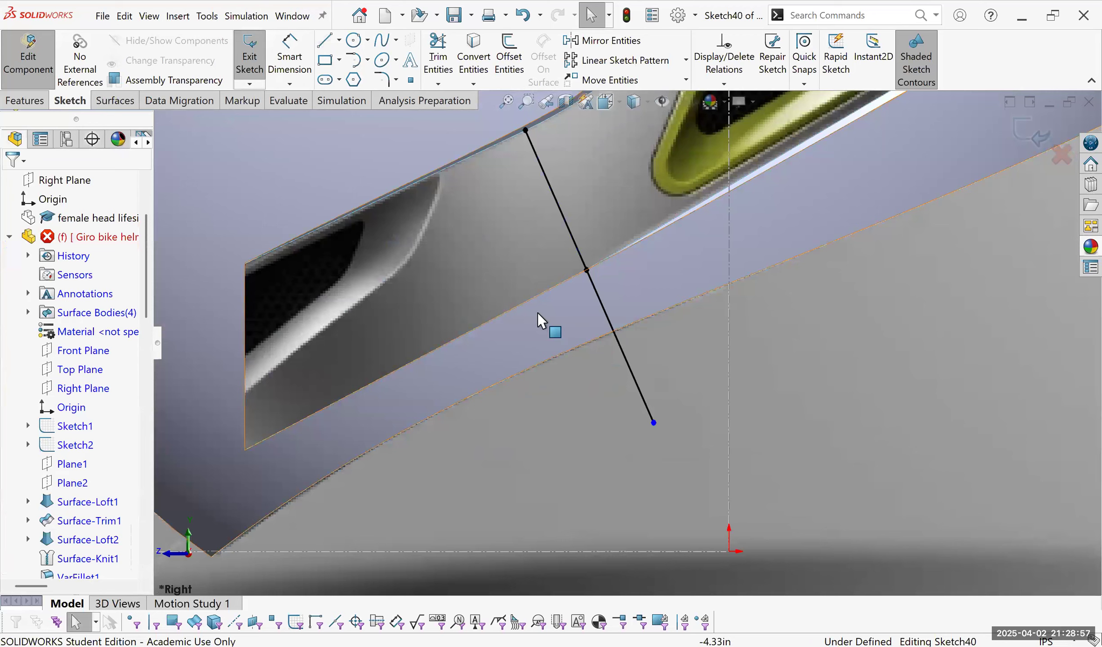
{"action": "key", "text": "Return"}
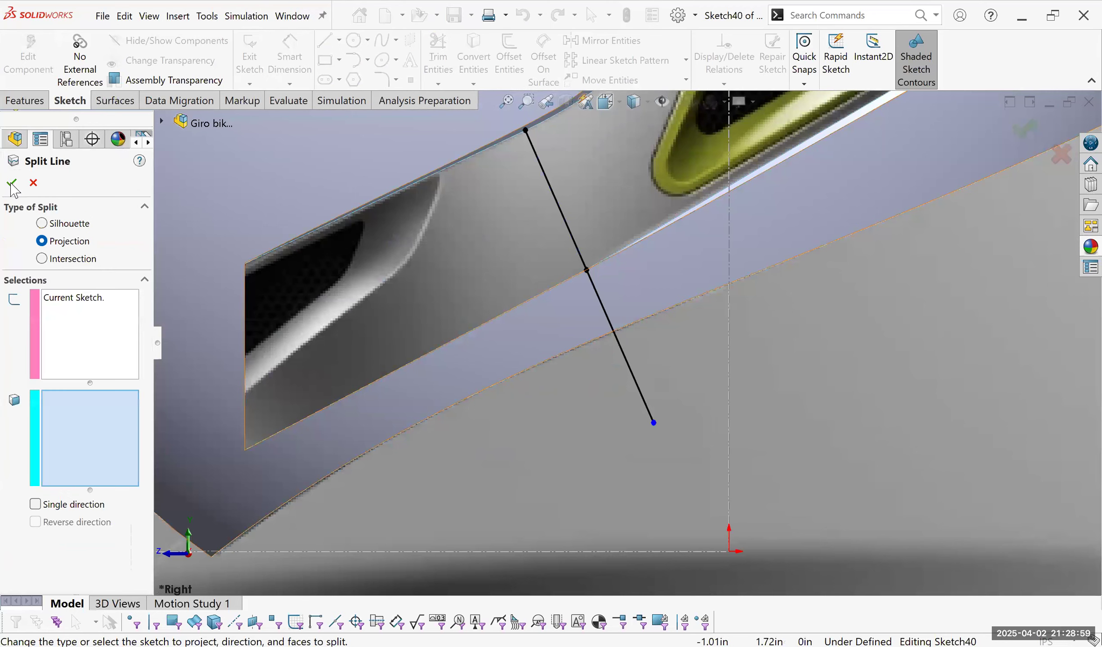
{"action": "scroll", "coordinate": [613, 368], "scroll_direction": "up", "scroll_amount": 3}
{"action": "left_click", "coordinate": [615, 310]}
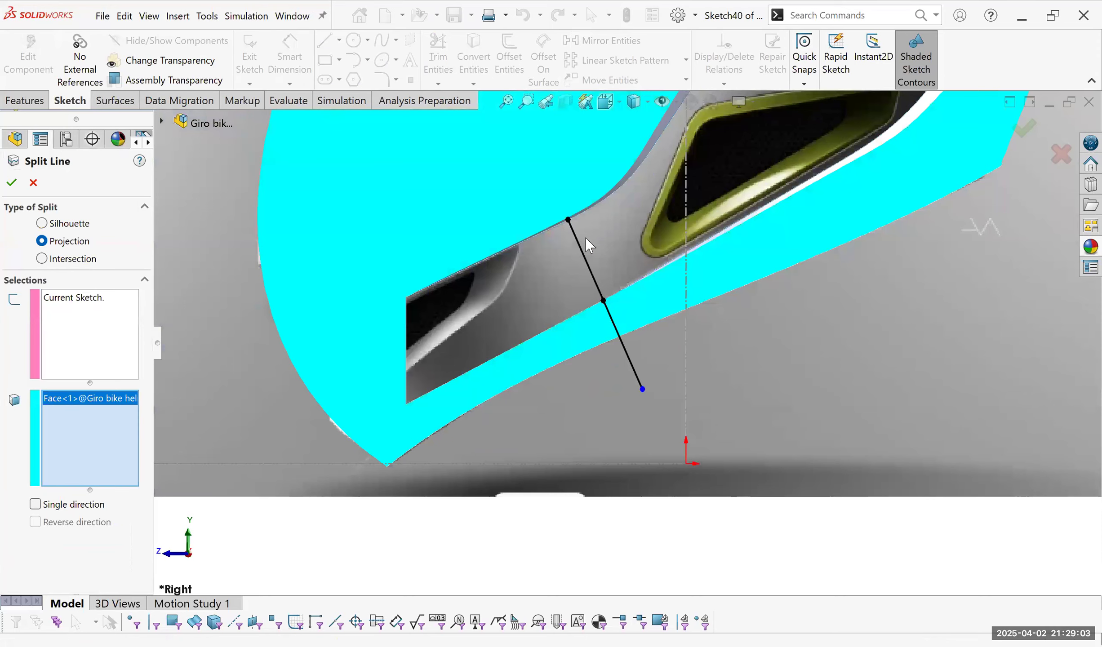
{"action": "key", "text": "Return"}
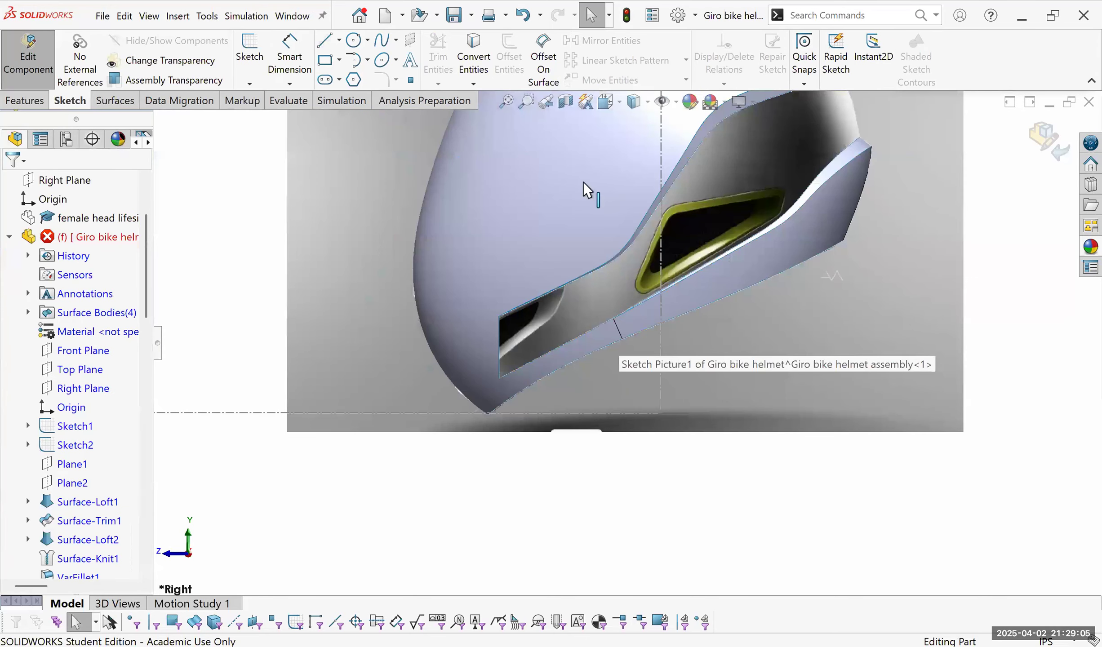
Start a 3D sketch and draw a spline from the upper end of the shell's split line across the opening to its upper edge.
{"action": "middle_click_drag", "start_coordinate": [612, 285], "coordinate": [580, 226]}
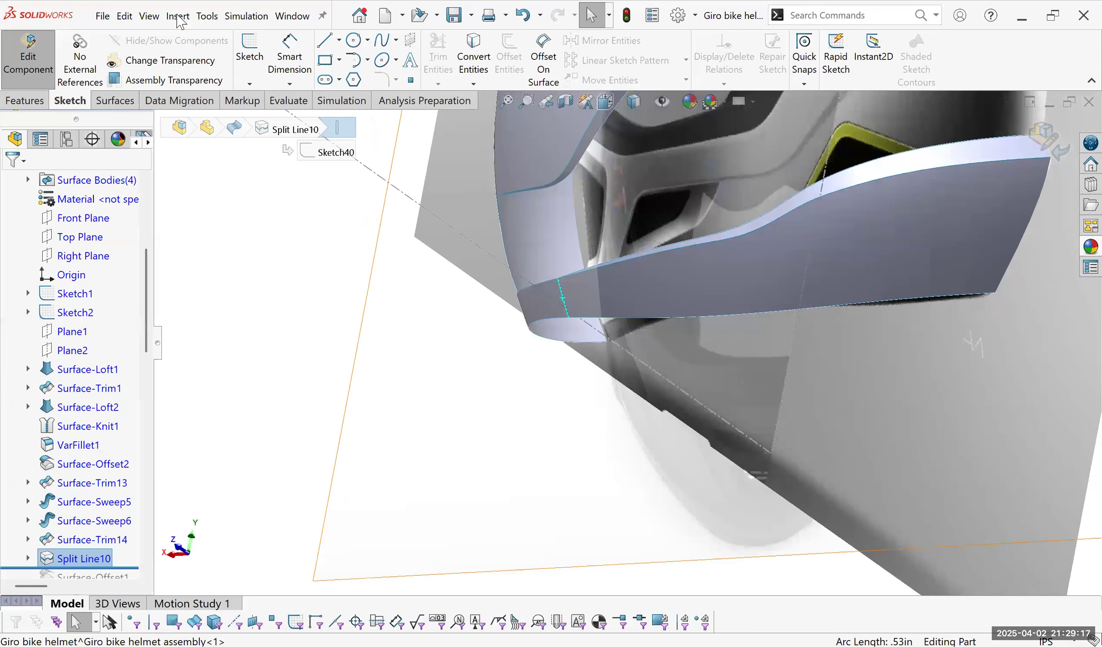
{"action": "left_click", "coordinate": [218, 484]}
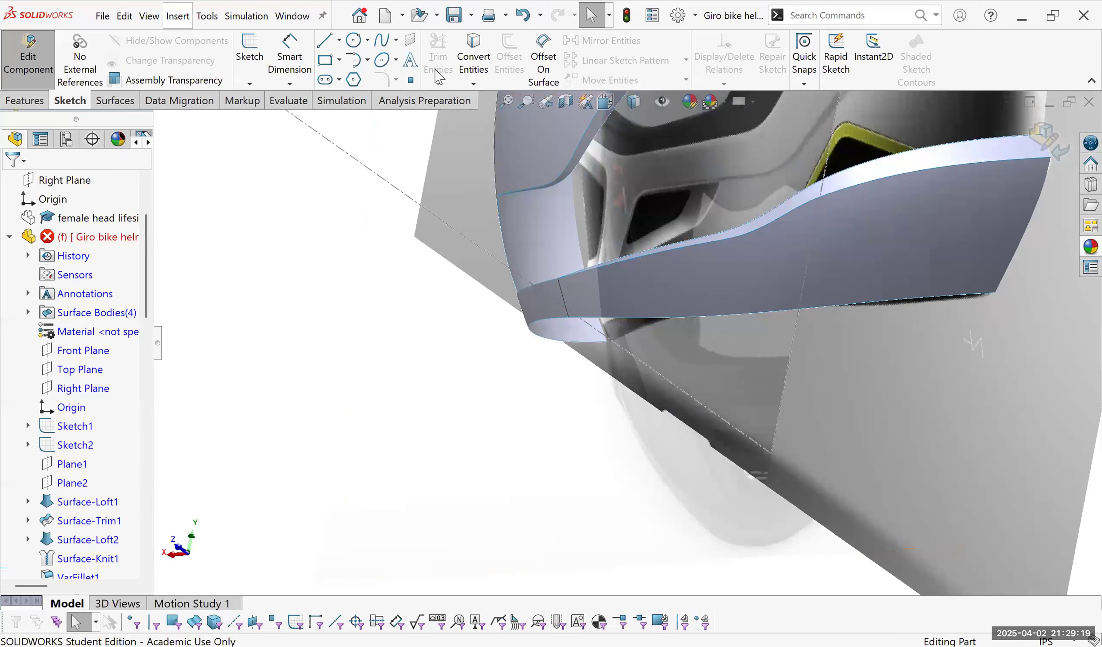
{"action": "left_click", "coordinate": [380, 40]}
{"action": "key", "text": "Tab"}
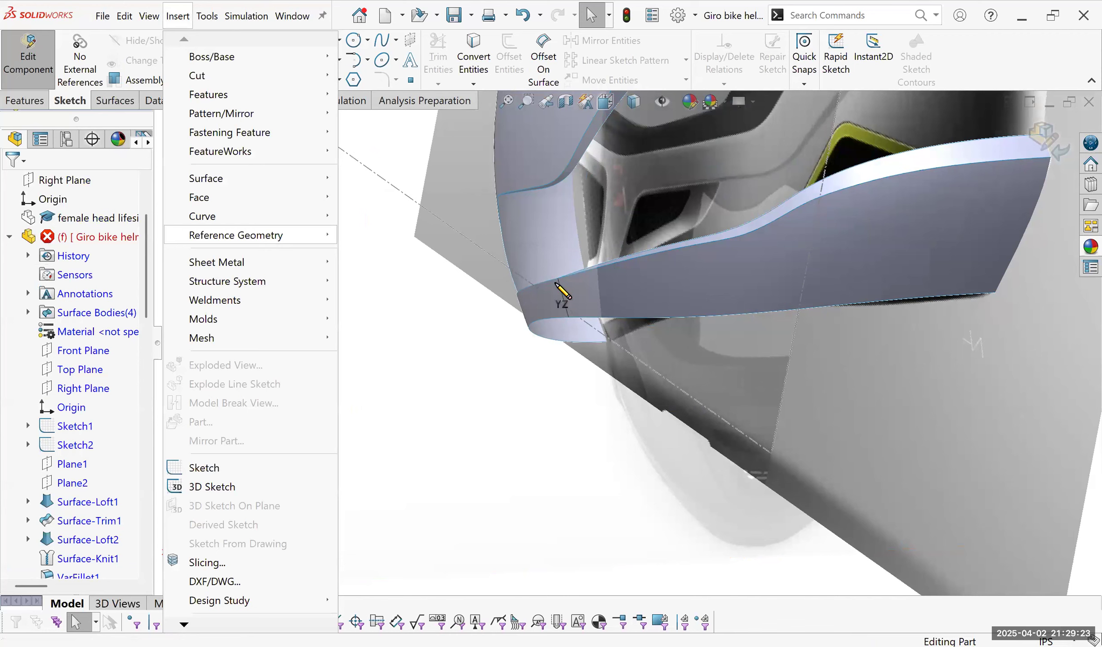
{"action": "scroll", "coordinate": [626, 256], "scroll_direction": "down", "scroll_amount": 3}
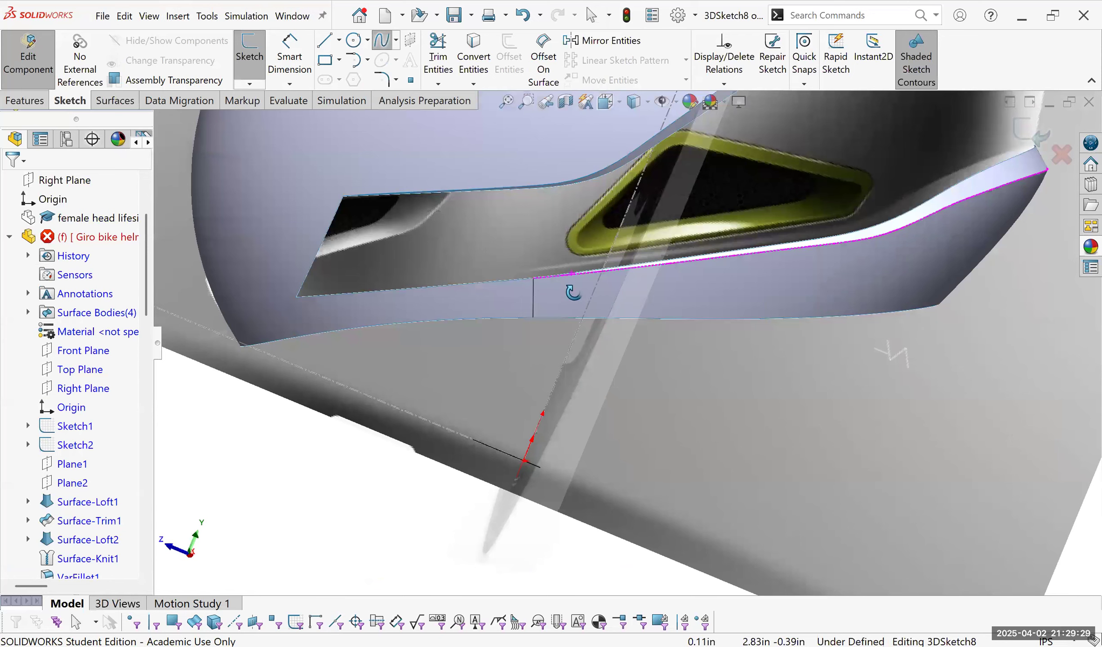
{"action": "scroll", "coordinate": [479, 131], "scroll_direction": "down", "scroll_amount": 4}
{"action": "left_click", "coordinate": [592, 437]}
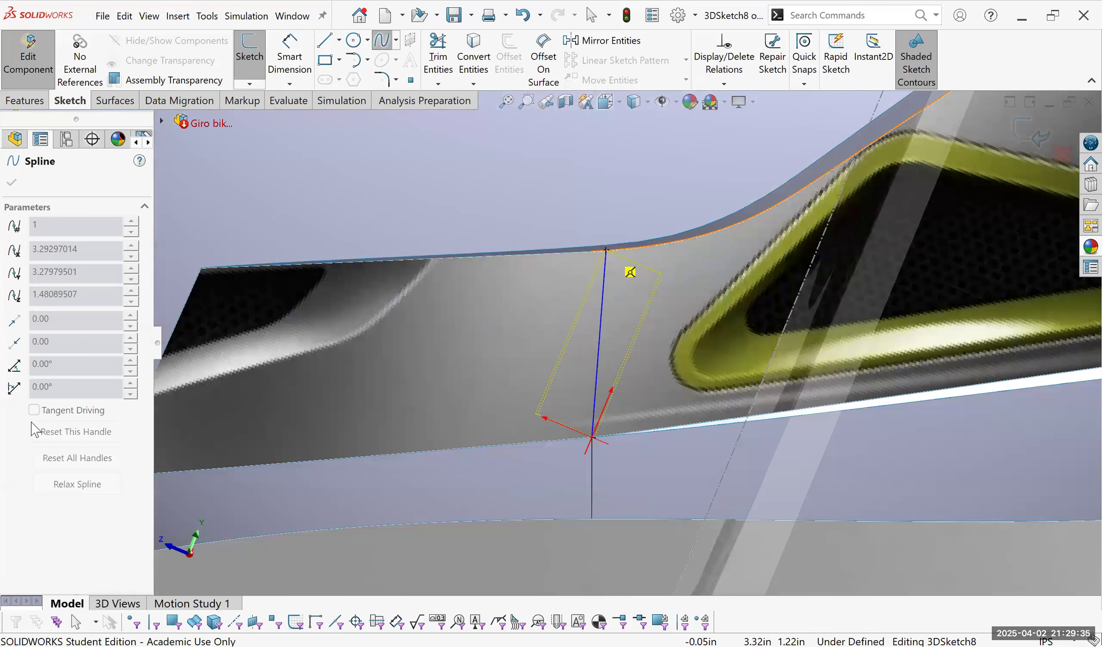
Make the spline tangent and equal in curvature to the split-line edge, and exit the 3D sketch.
{"action": "key", "text": "Escape"}
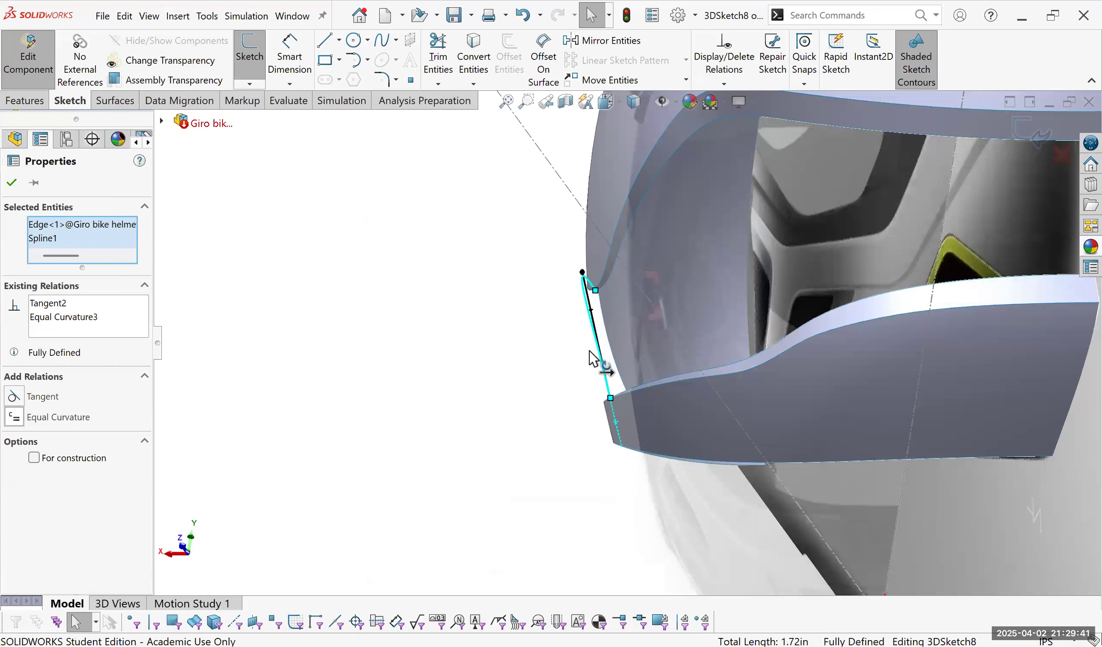
{"action": "scroll", "coordinate": [450, 352], "scroll_direction": "down", "scroll_amount": 2}
{"action": "middle_click_drag", "start_coordinate": [576, 357], "coordinate": [566, 351]}
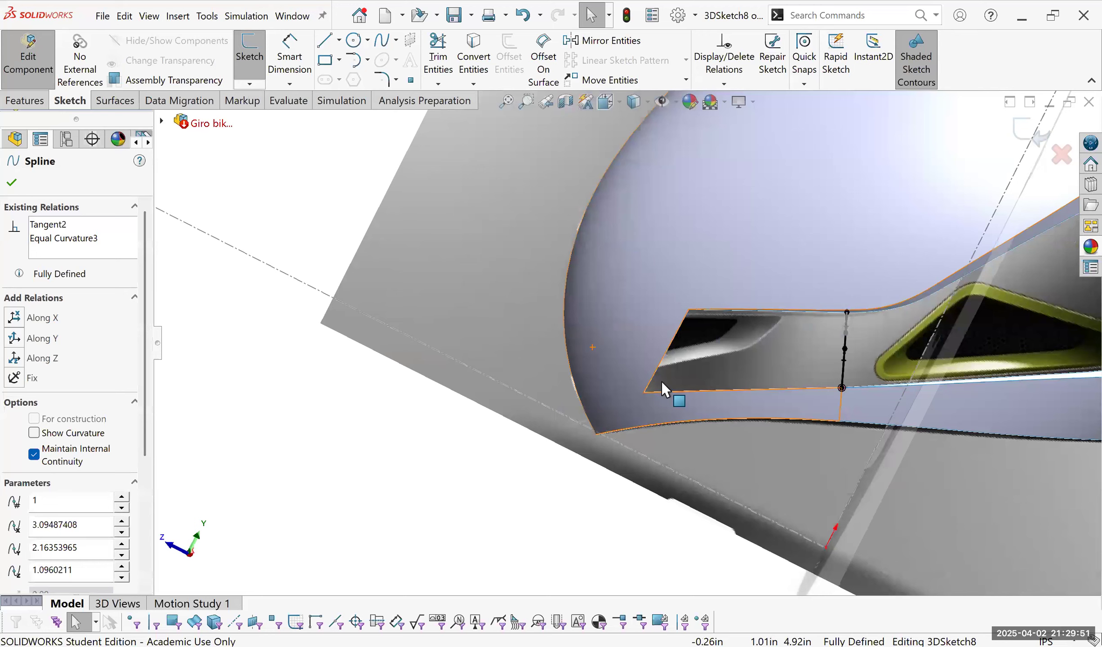
{"action": "key", "text": "ctrl+b"}
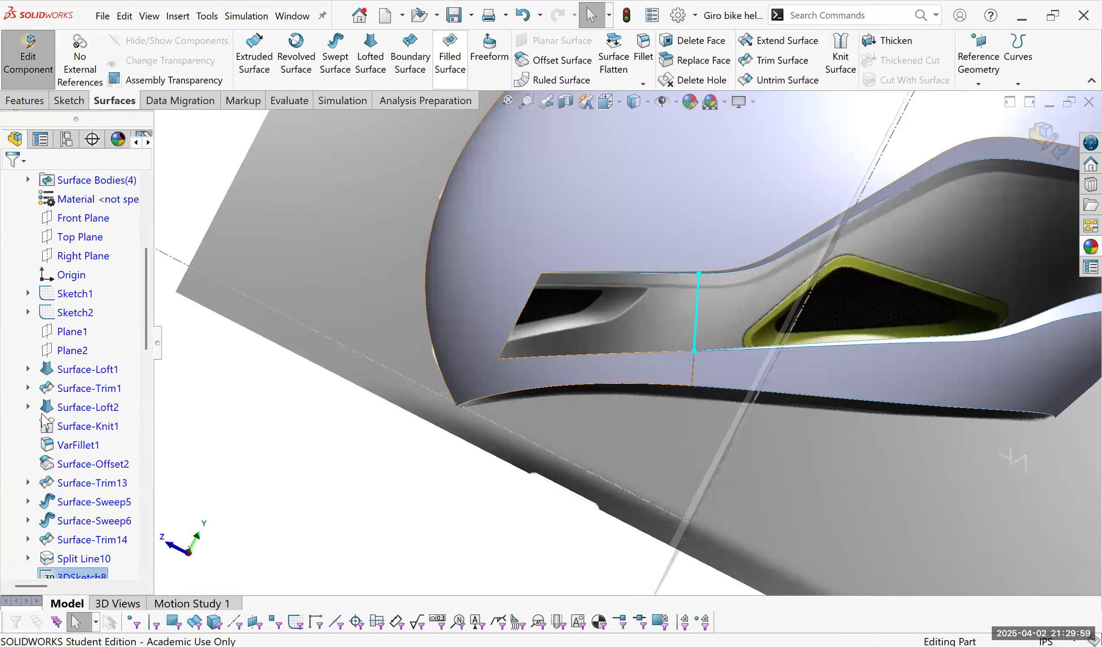
Set up a boundary surface from the spline and slanted end edge in Direction 1 and the opening's long edges in Direction 2, with the spline unconstrained.
{"action": "left_click", "coordinate": [677, 275]}
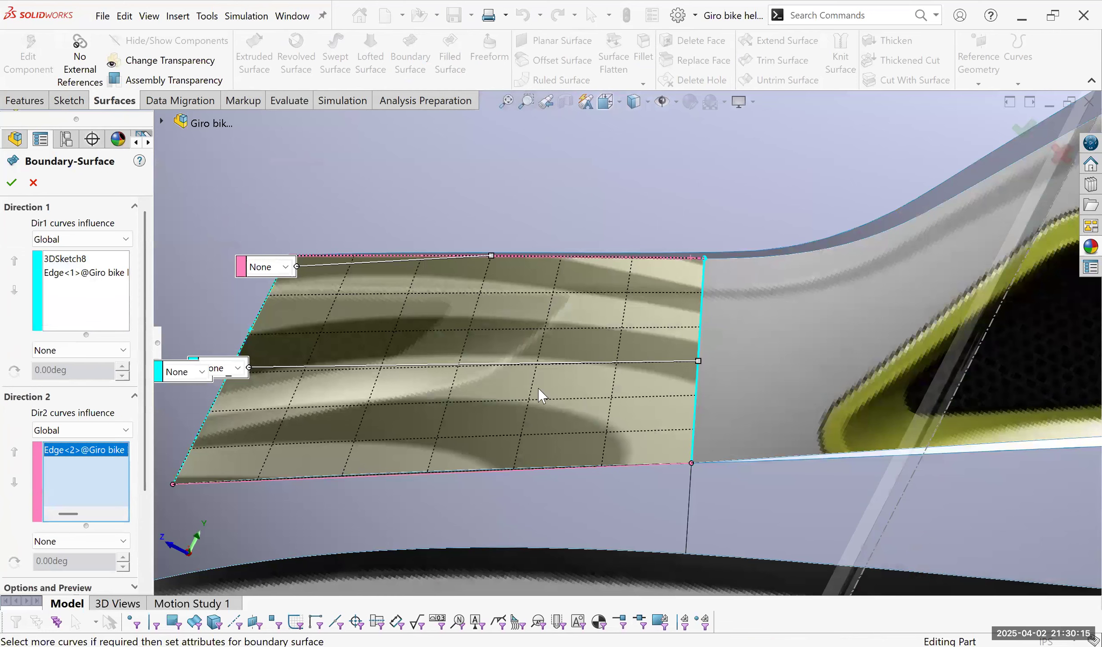
{"action": "scroll", "coordinate": [541, 391], "scroll_direction": "up", "scroll_amount": 5}
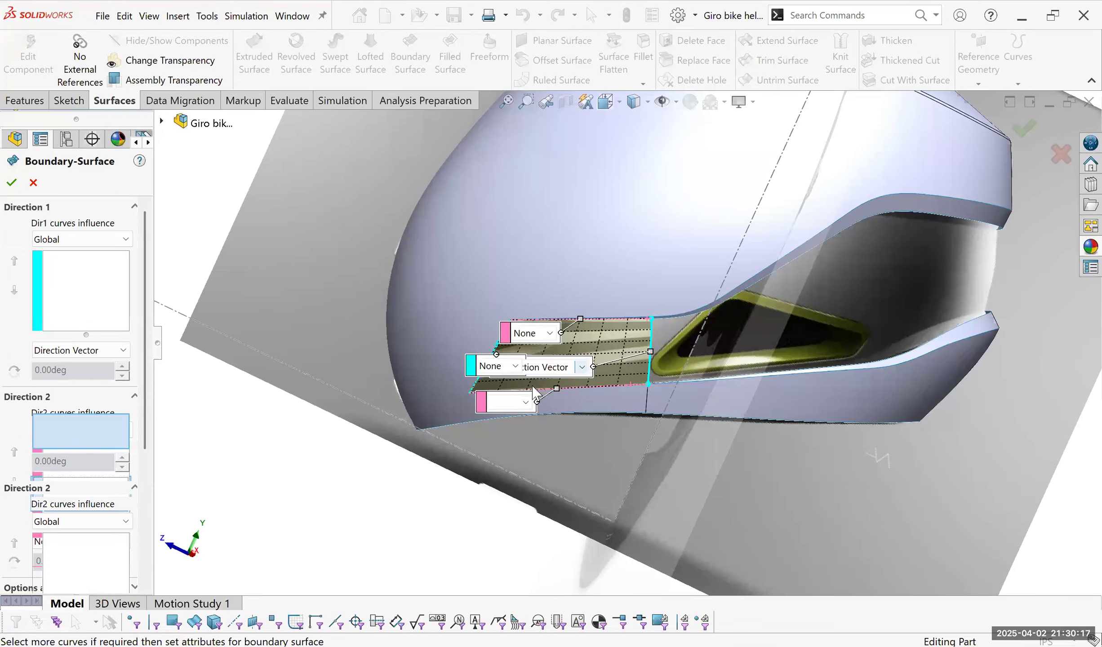
{"action": "left_click", "coordinate": [552, 369]}
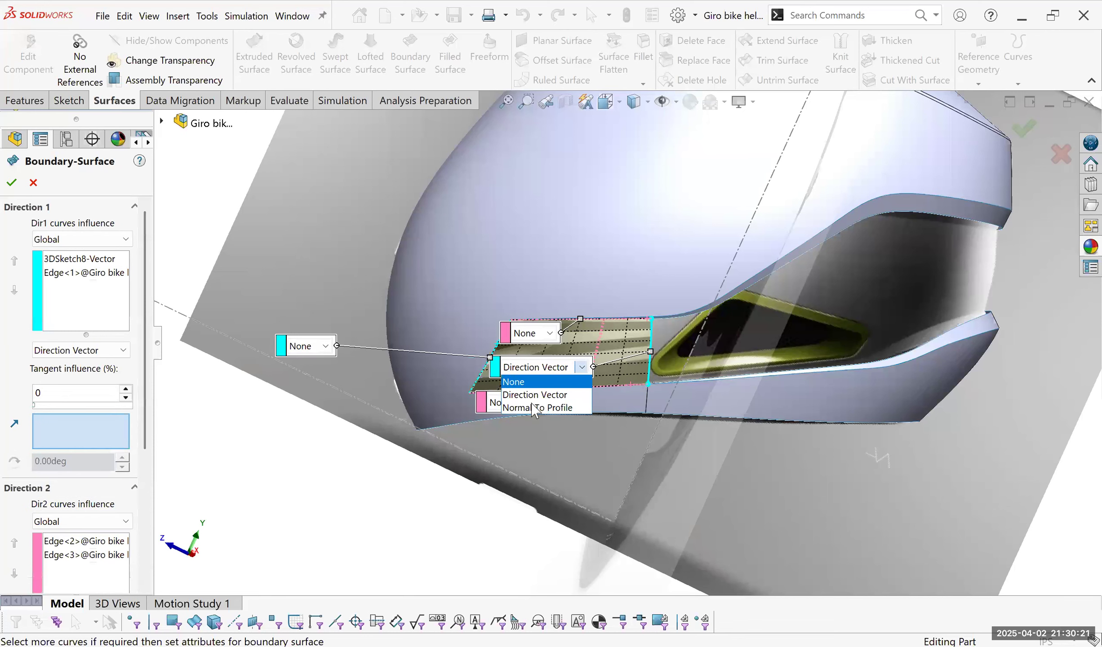
{"action": "left_click", "coordinate": [532, 382]}
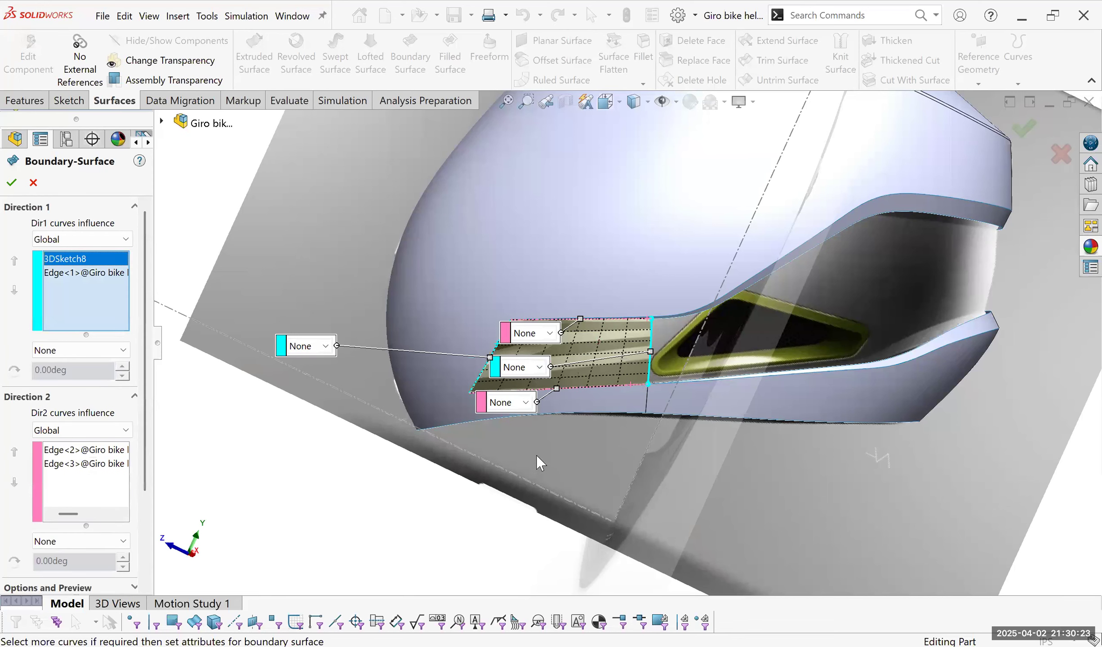
Constrain the boundary surface's lower edge with Curvature To Face and a tangent influence of 74%.
{"action": "left_click", "coordinate": [325, 346]}
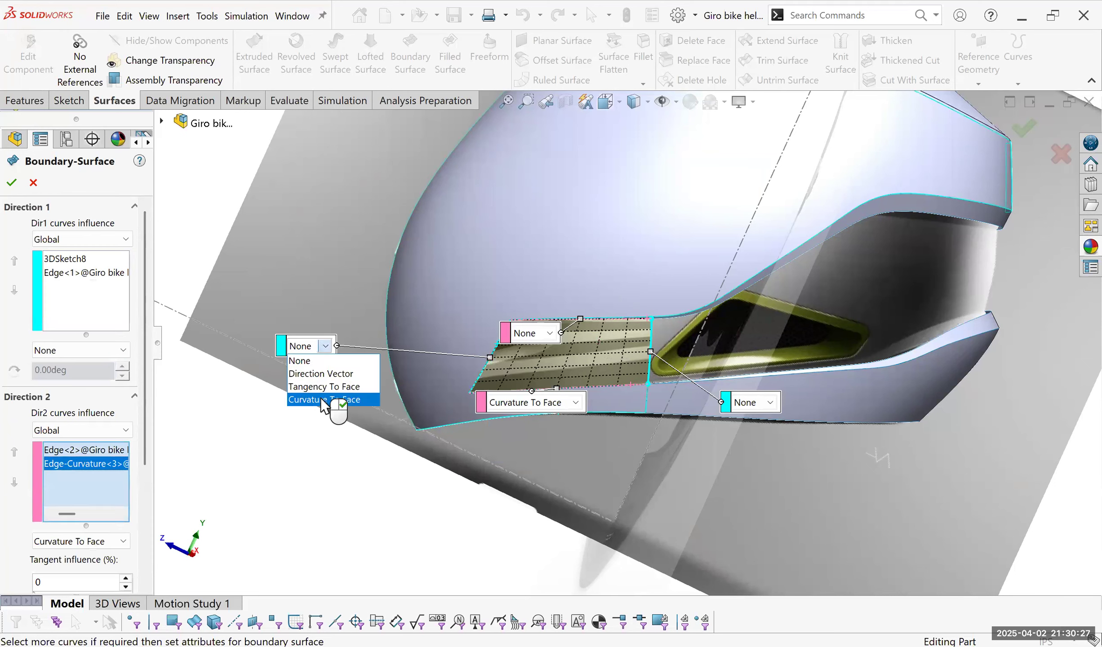
{"action": "left_click", "coordinate": [320, 400]}
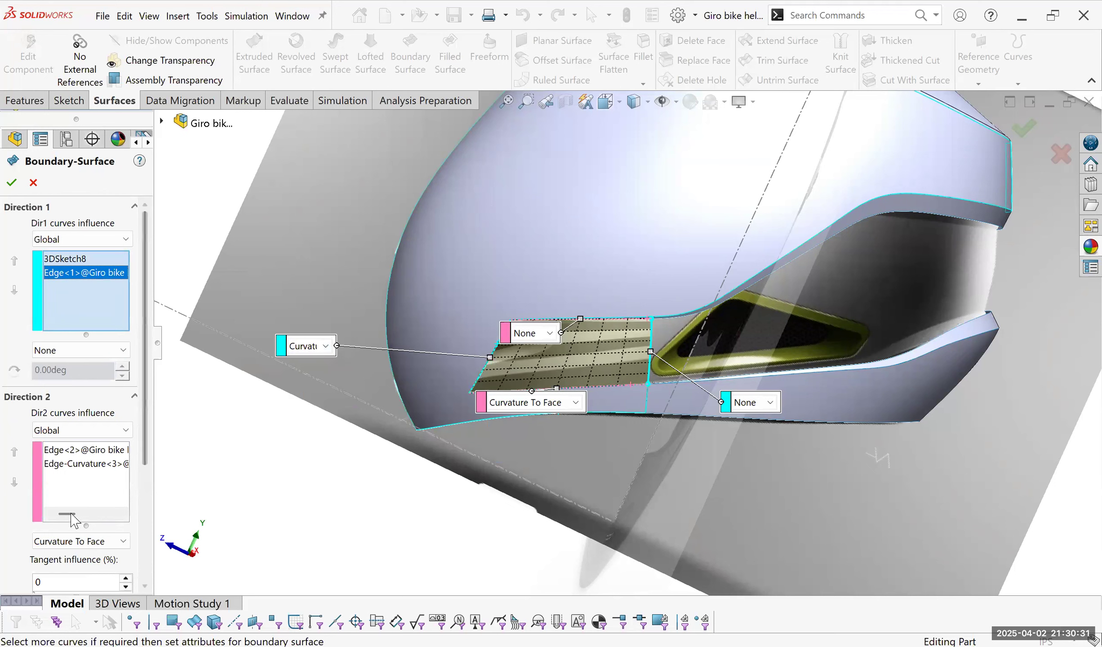
{"action": "scroll", "coordinate": [85, 517], "scroll_direction": "down", "scroll_amount": 3}
{"action": "left_click", "coordinate": [106, 500]}
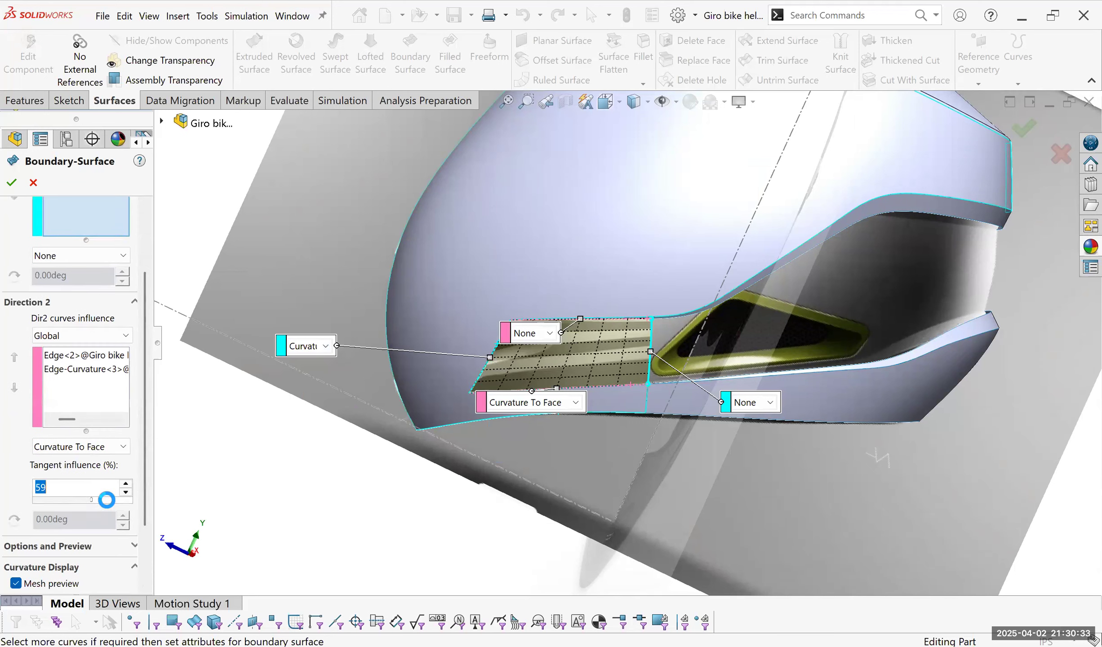
{"action": "left_click", "coordinate": [80, 370]}
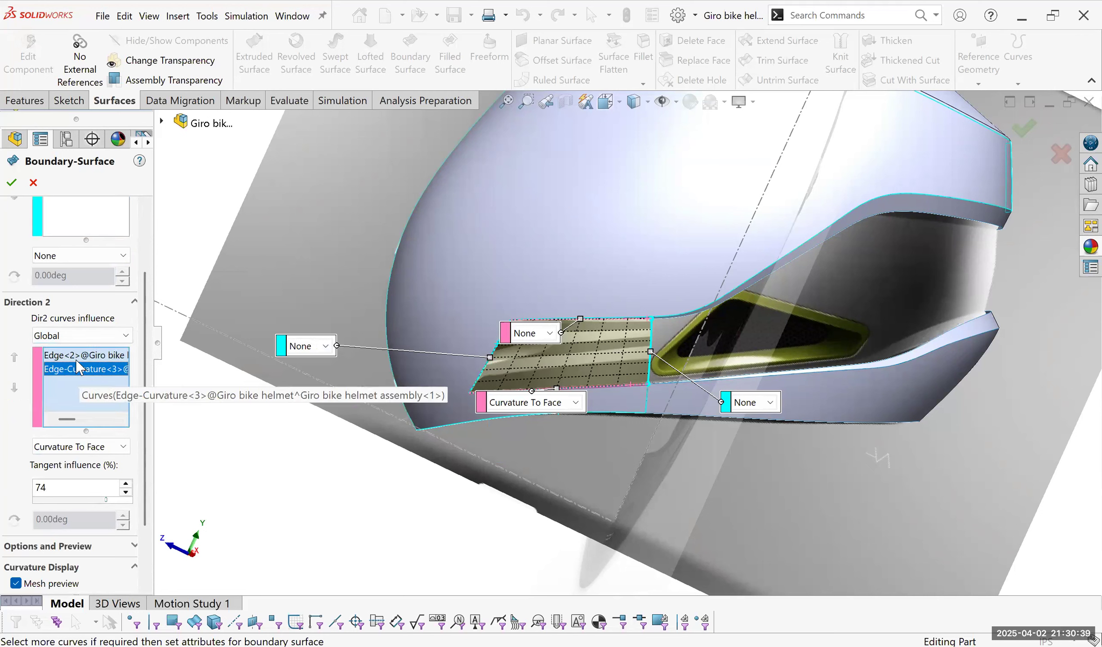
Apply Curvature To Face to the slanted end edge with 99% tangent influence, and create the boundary surface.
{"action": "scroll", "coordinate": [90, 262], "scroll_direction": "up", "scroll_amount": 3}
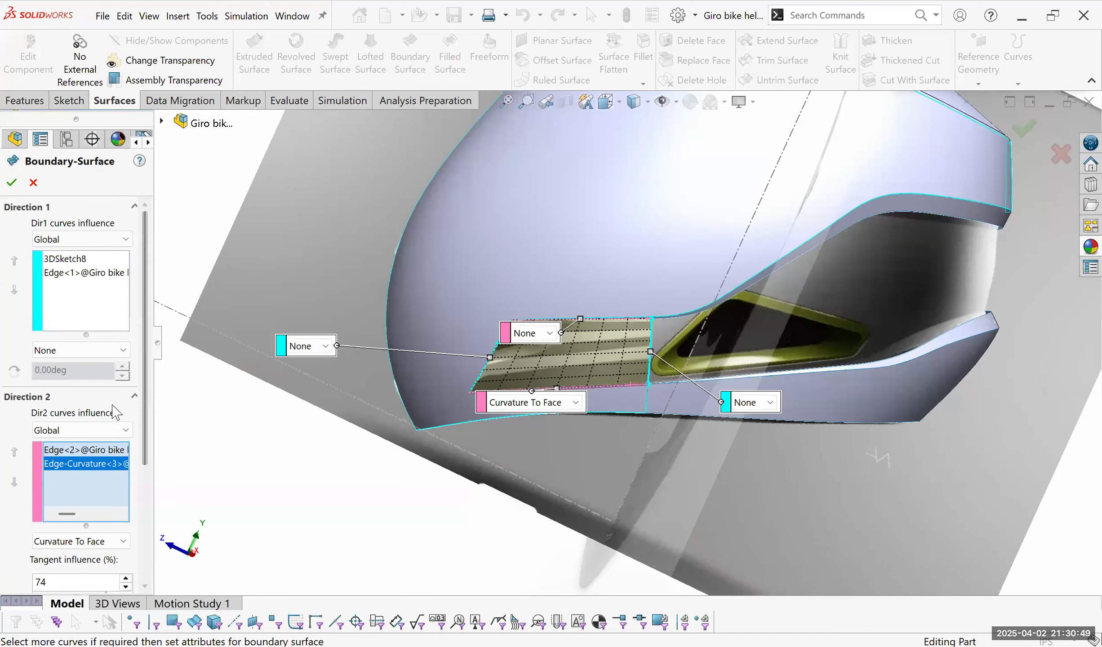
{"action": "left_click", "coordinate": [71, 409]}
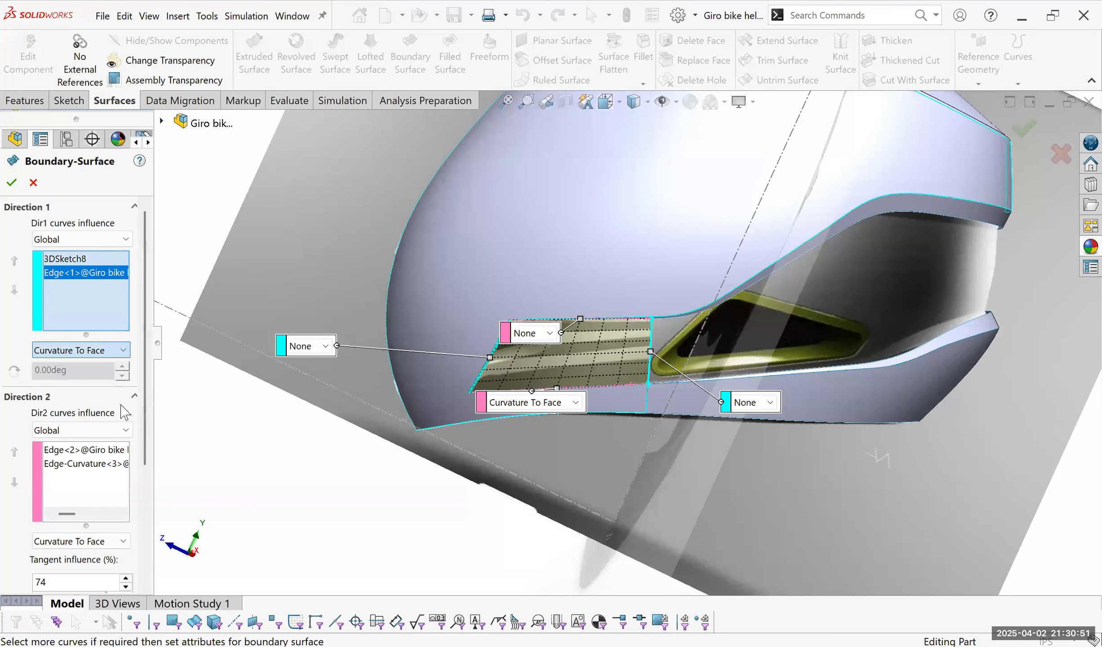
{"action": "type", "text": "99"}
{"action": "key", "text": "Return"}
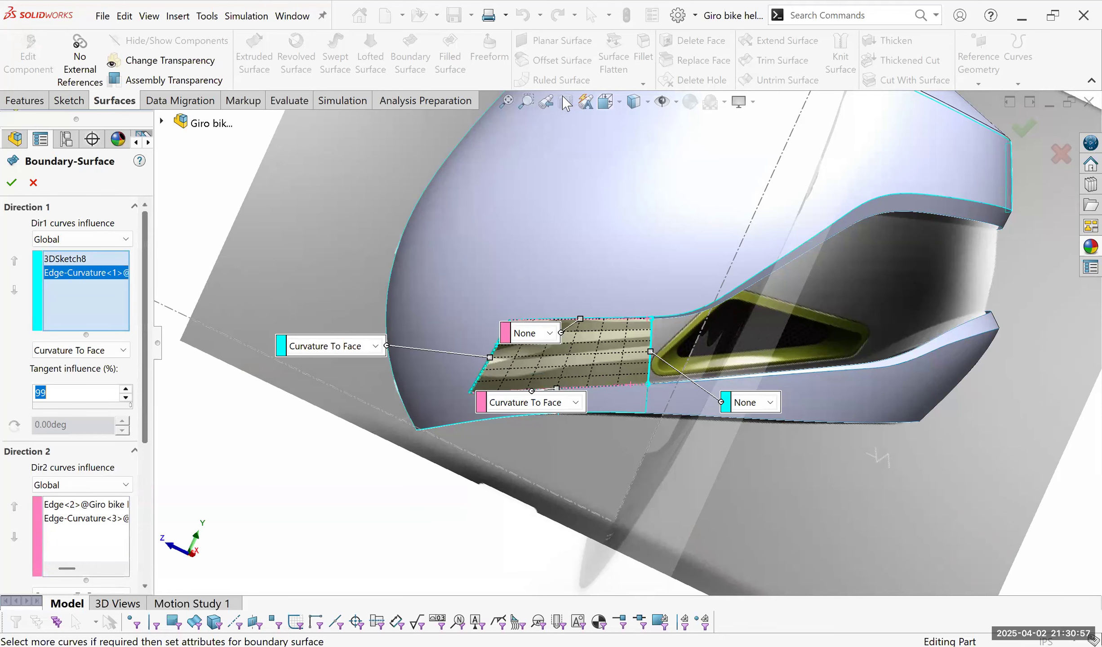
{"action": "key", "text": "Return"}
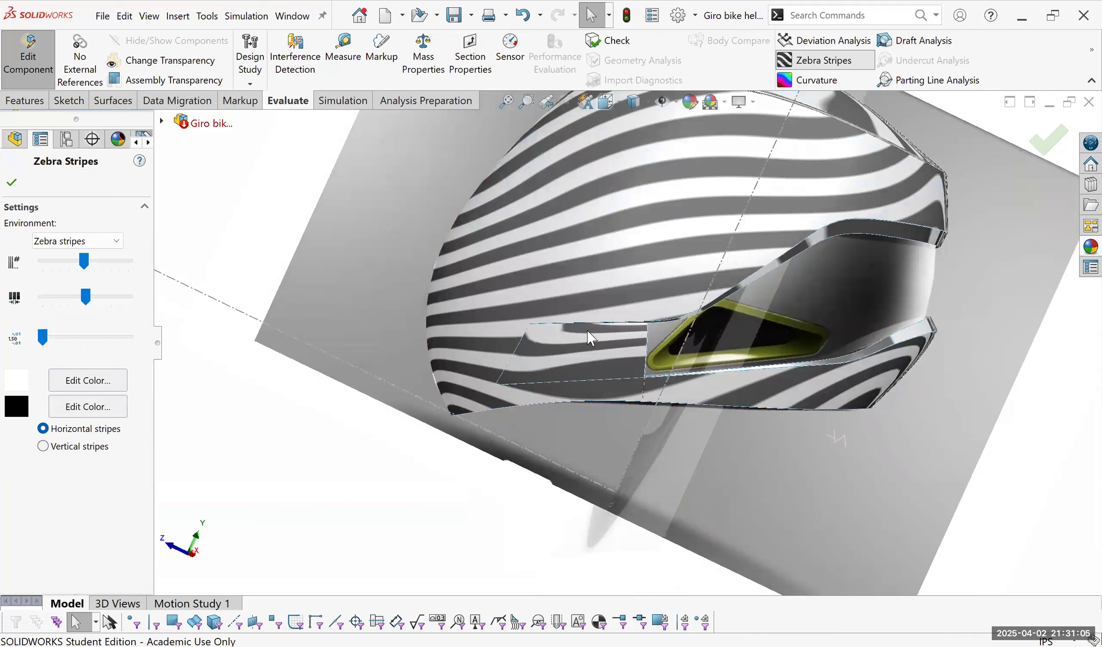
Examine the zebra stripes across the new boundary surface and the surrounding shell from several angles.
{"action": "key", "text": "Return"}
{"action": "middle_click_drag", "start_coordinate": [619, 330], "coordinate": [607, 392]}
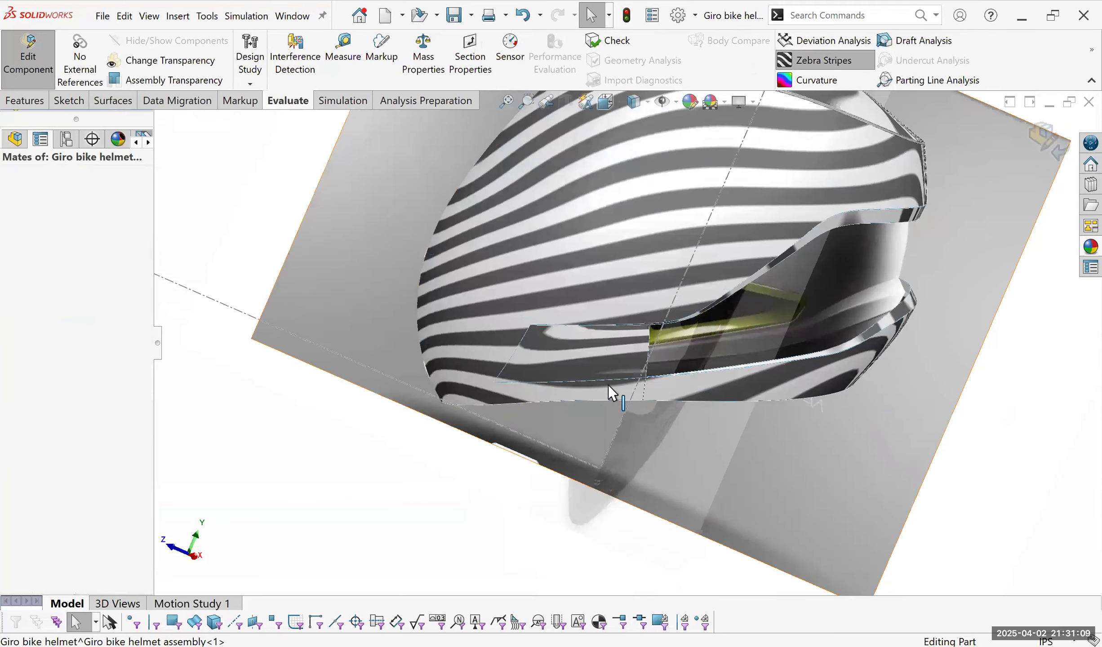
{"action": "mouse_move", "coordinate": [592, 350]}
{"action": "middle_mouse_down"}
{"action": "mouse_move", "coordinate": [596, 427]}
{"action": "mouse_move", "coordinate": [586, 351]}
{"action": "middle_mouse_up"}
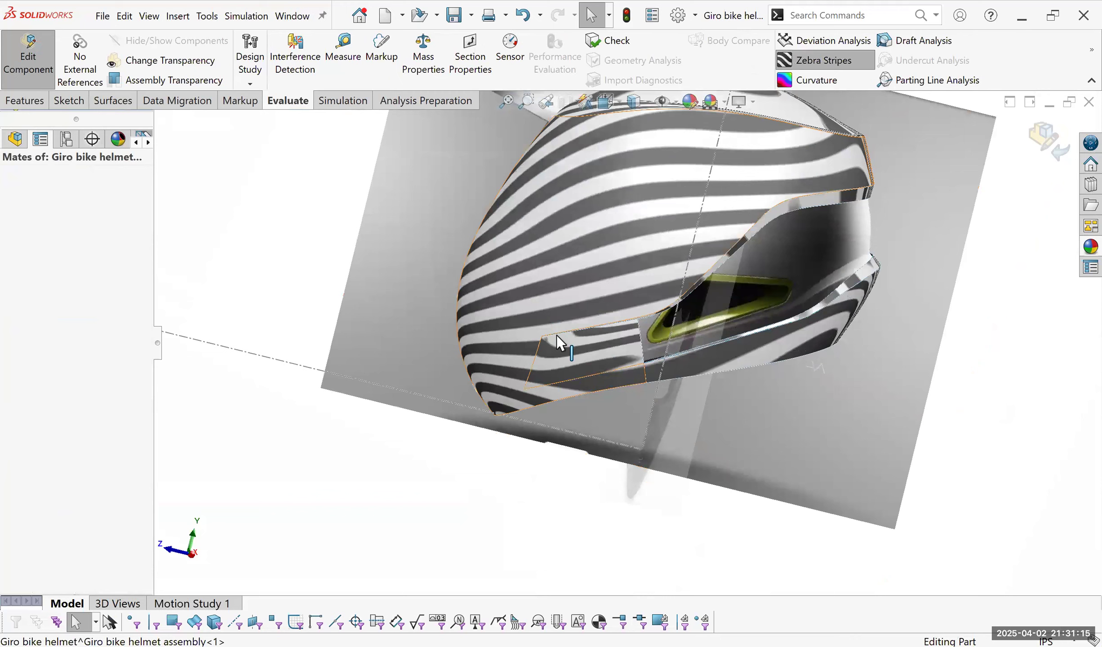
{"action": "middle_click_drag", "start_coordinate": [577, 350], "coordinate": [563, 253]}
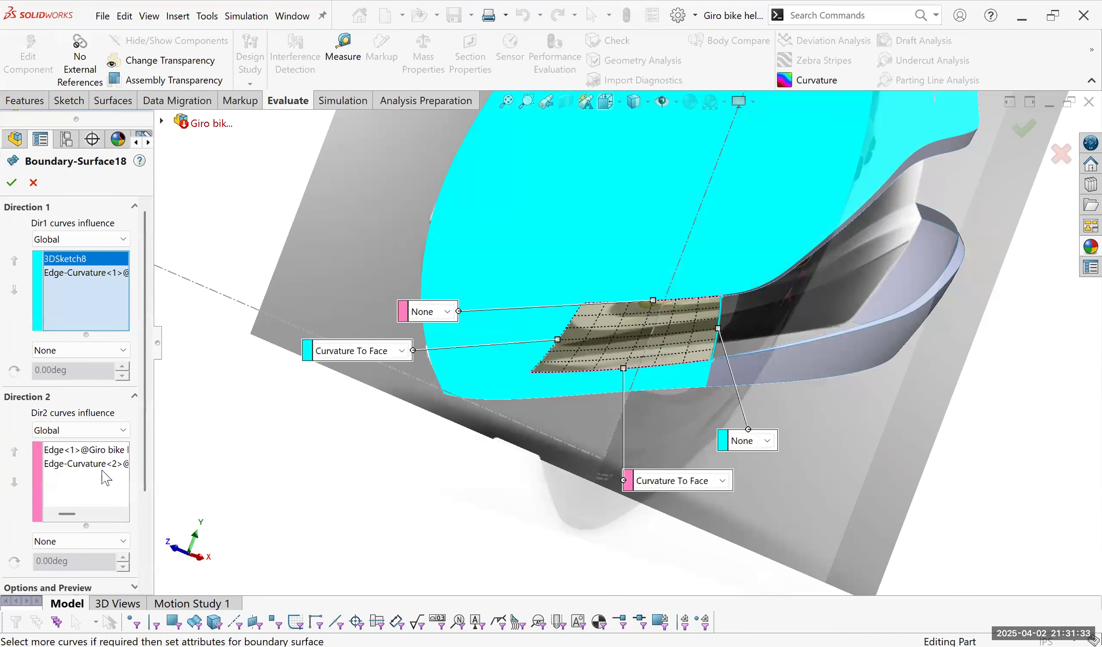
Set the lower edge's tangent influence to 30% in the boundary surface's definition.
{"action": "left_click", "coordinate": [102, 465]}
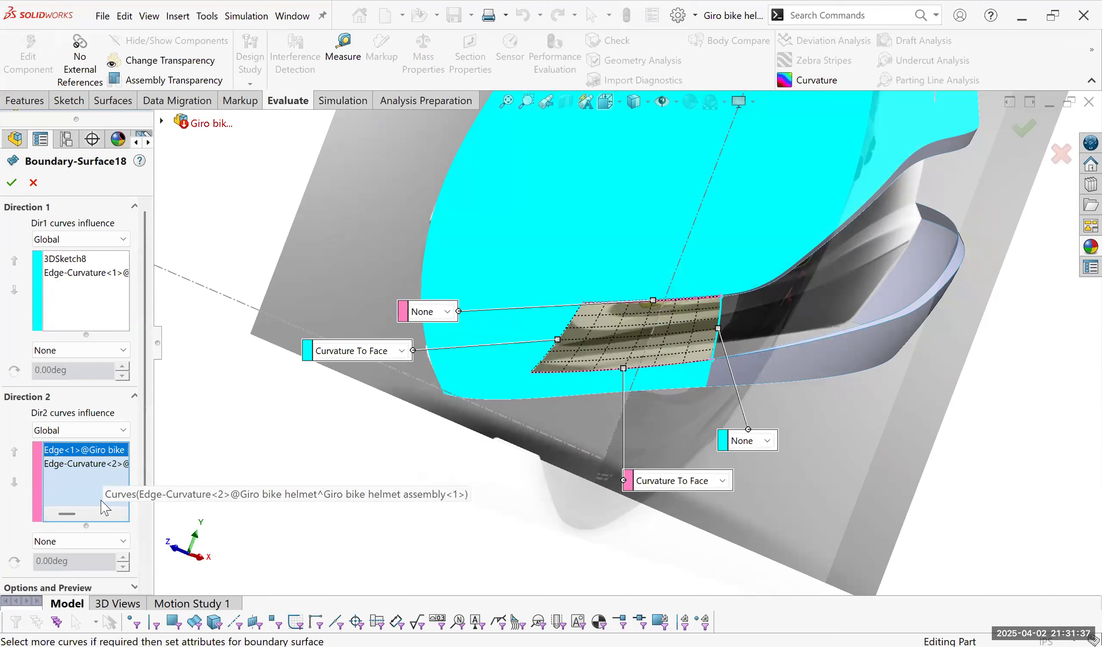
{"action": "left_click", "coordinate": [65, 491]}
{"action": "scroll", "coordinate": [63, 492], "scroll_direction": "down", "scroll_amount": 3}
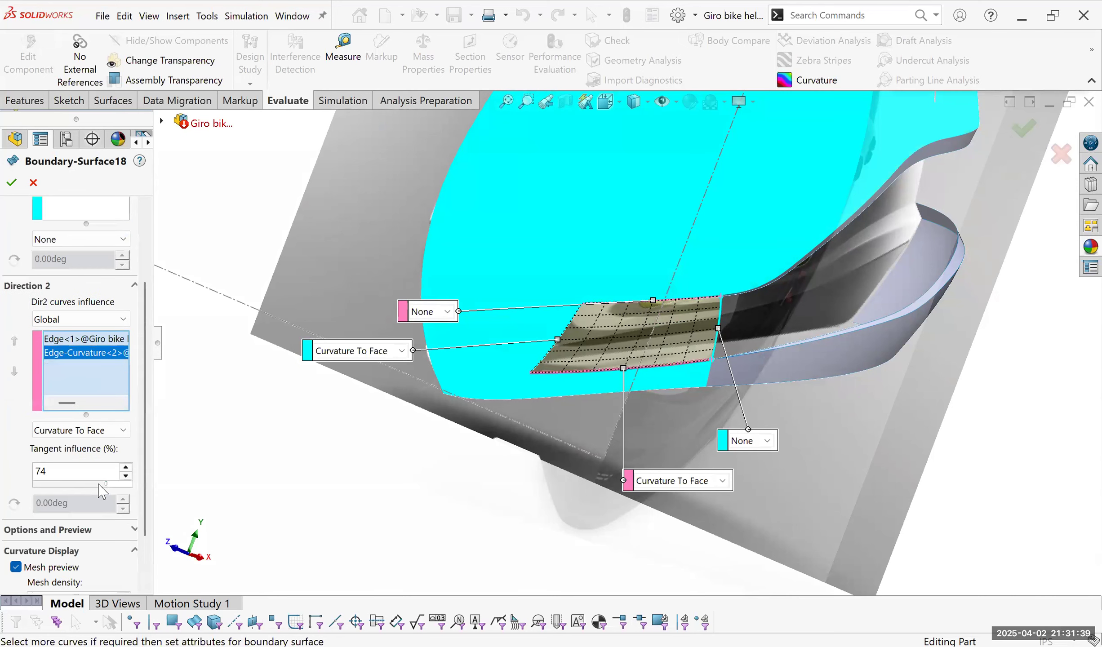
{"action": "left_click", "coordinate": [67, 483]}
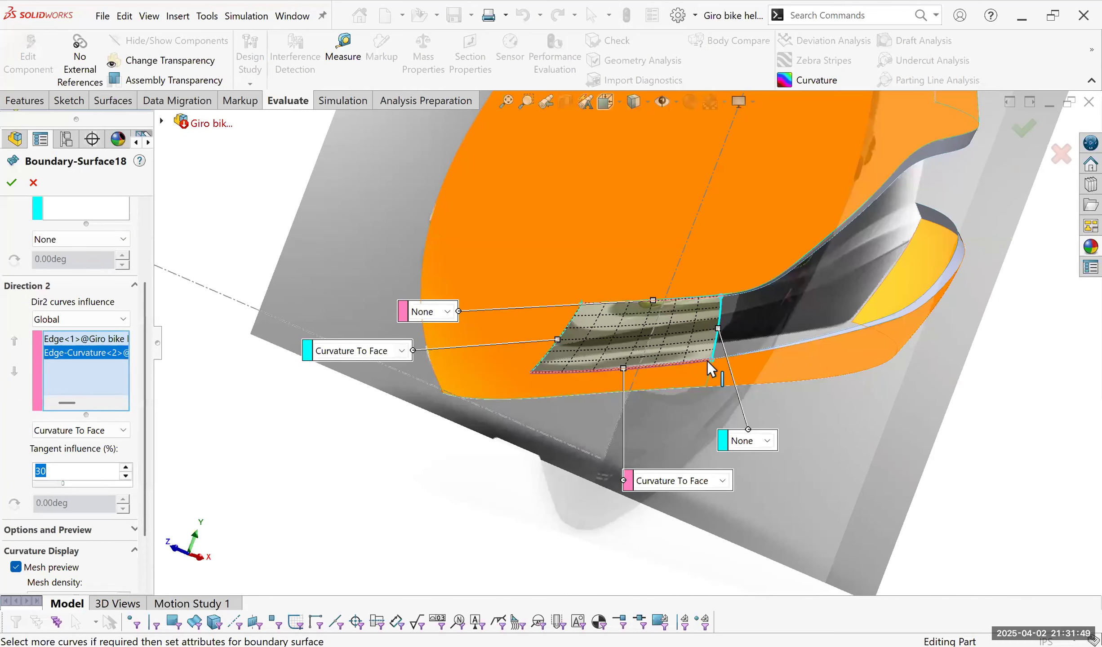
Try a 56% tangent influence on the boundary surface's slanted end edge, and set it to 100%.
{"action": "left_click", "coordinate": [534, 323]}
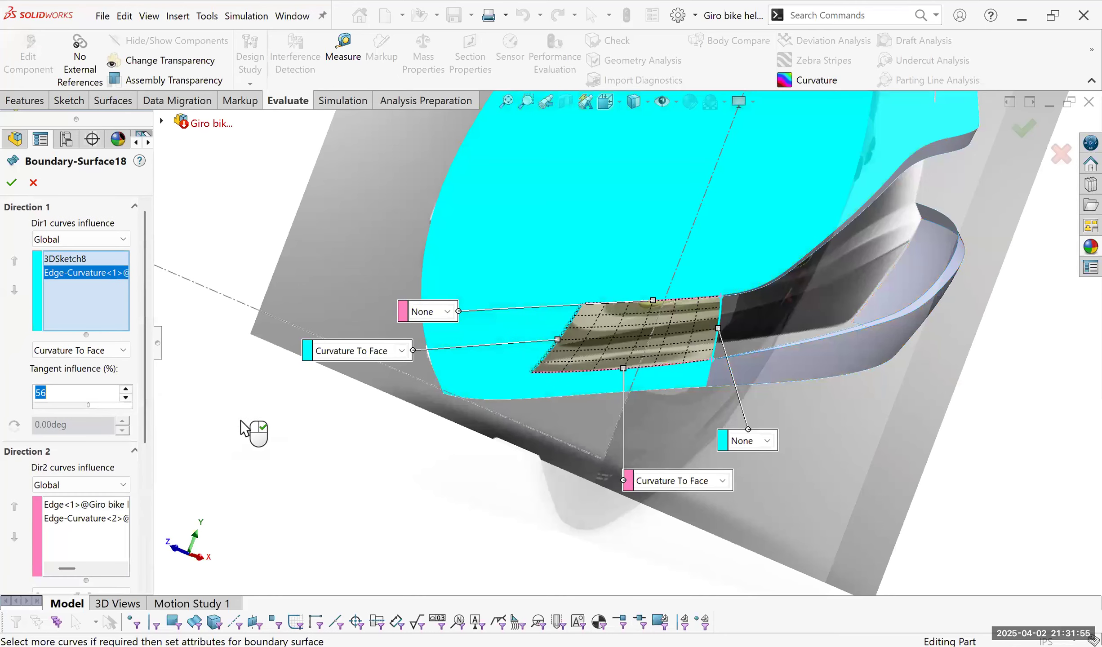
{"action": "middle_click_drag", "start_coordinate": [594, 424], "coordinate": [567, 421]}
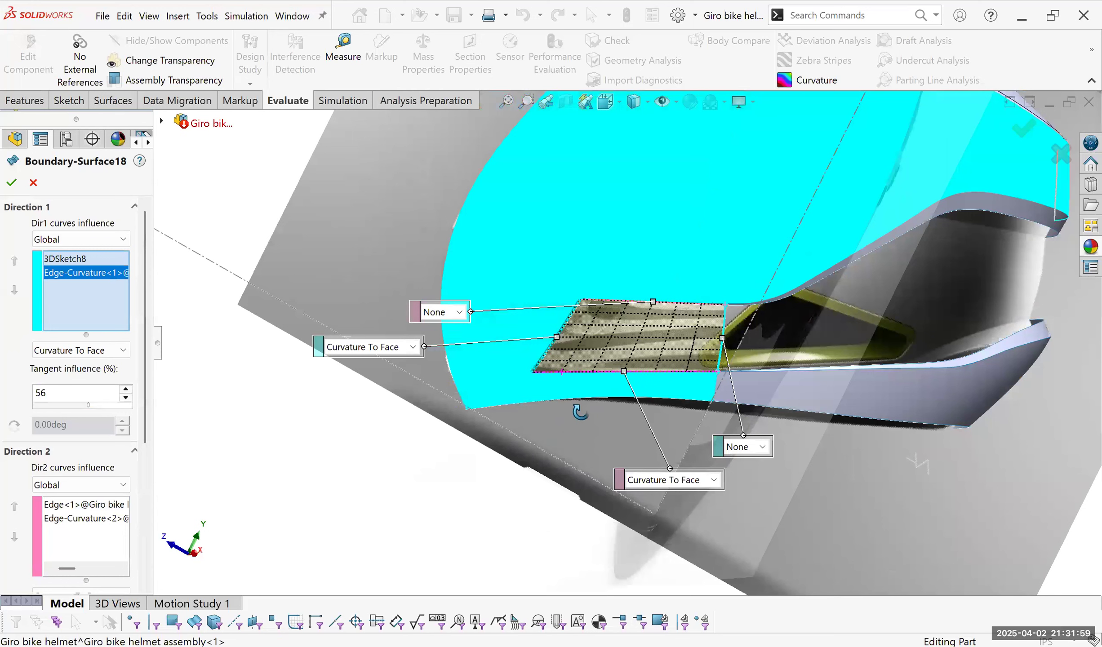
{"action": "mouse_move", "coordinate": [666, 332]}
{"action": "middle_mouse_down"}
{"action": "mouse_move", "coordinate": [673, 311]}
{"action": "mouse_move", "coordinate": [676, 340]}
{"action": "middle_mouse_up"}
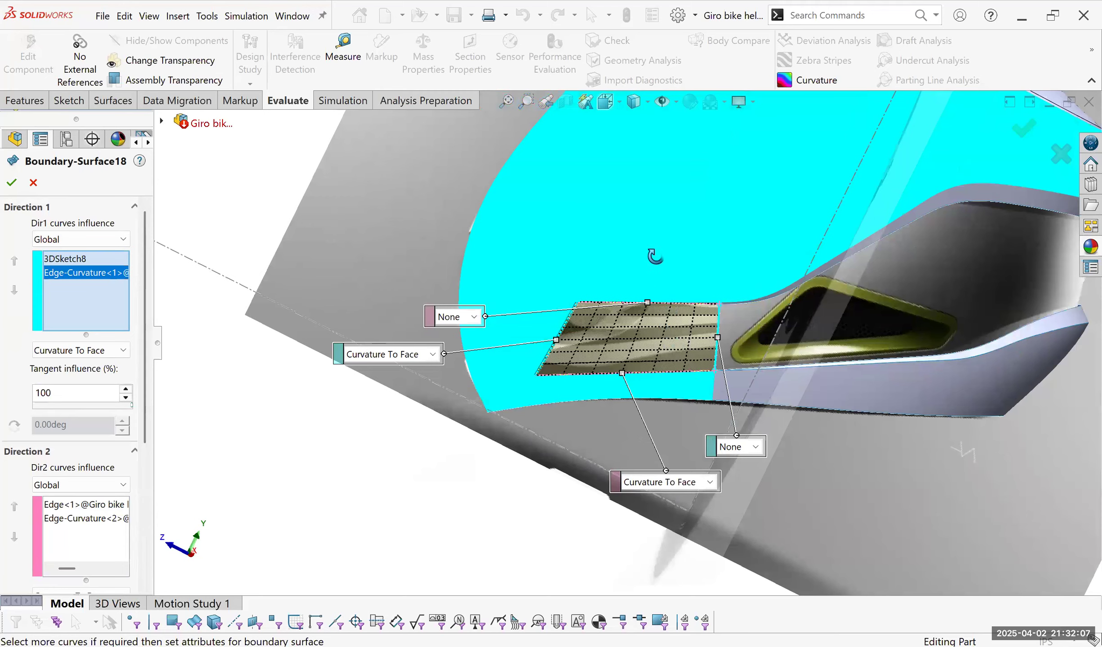
Accept the boundary surface patch beside the helmet's side opening and inspect its flow with zebra stripes.
{"action": "scroll", "coordinate": [647, 270], "scroll_direction": "down", "scroll_amount": 5}
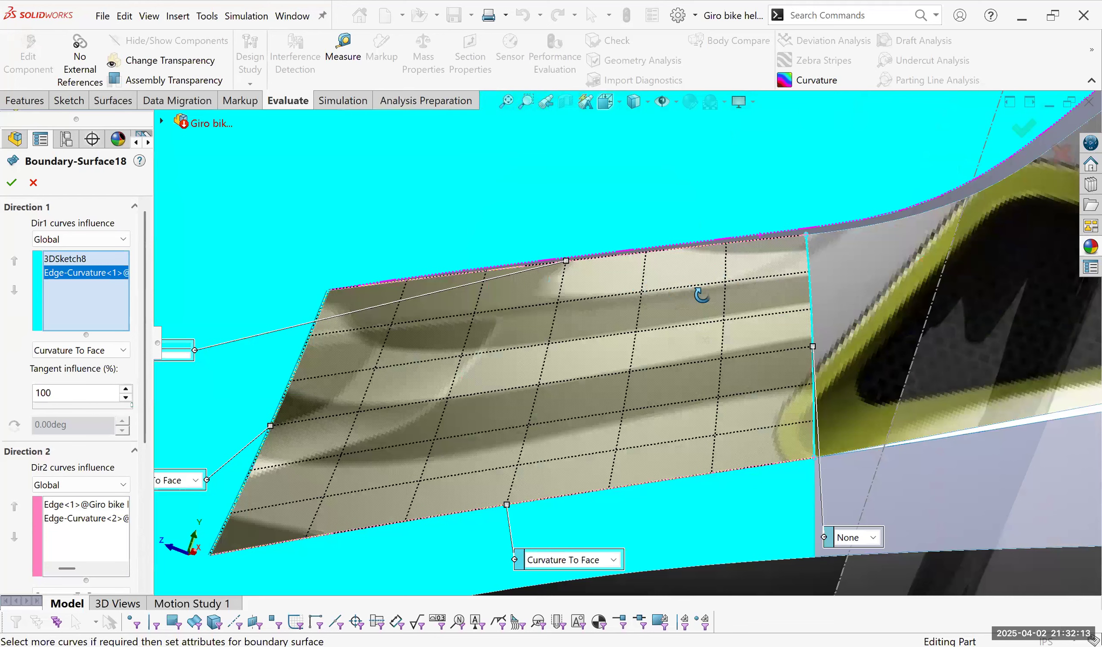
{"action": "right_click", "coordinate": [600, 329]}
{"action": "scroll", "coordinate": [600, 326], "scroll_direction": "up", "scroll_amount": 5}
{"action": "middle_click_drag", "start_coordinate": [664, 352], "coordinate": [619, 344]}
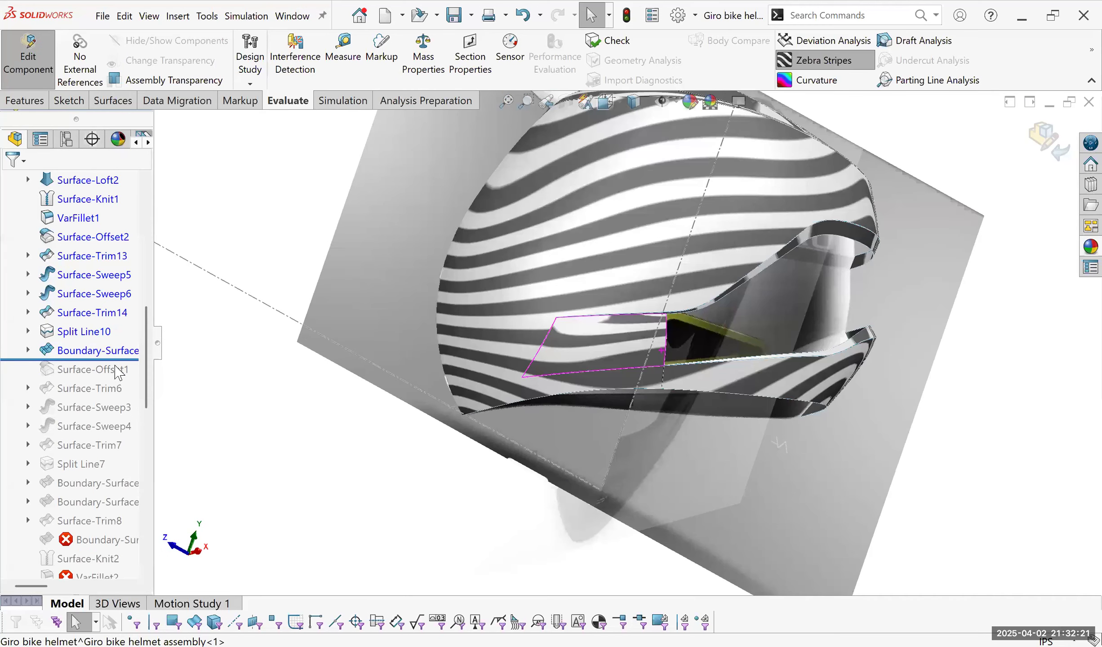
{"action": "middle_click_drag", "start_coordinate": [751, 373], "coordinate": [675, 368]}
Check the relations of the spline in 3DSketch8 and exit the sketch.
{"action": "key", "text": "ctrl+z"}
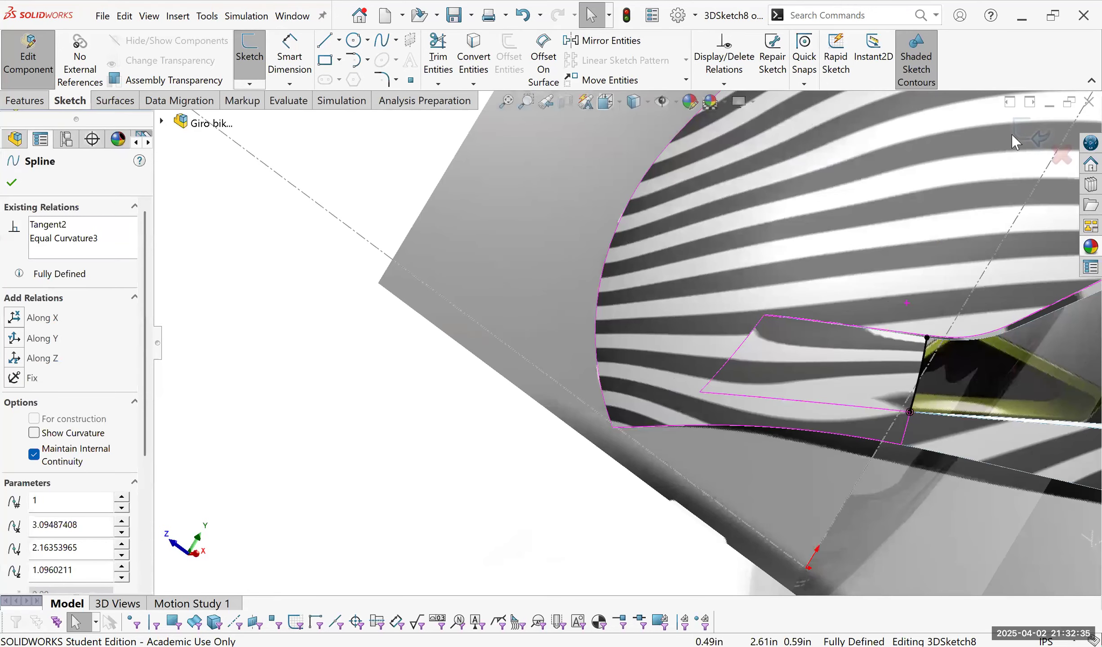
{"action": "key", "text": "f"}
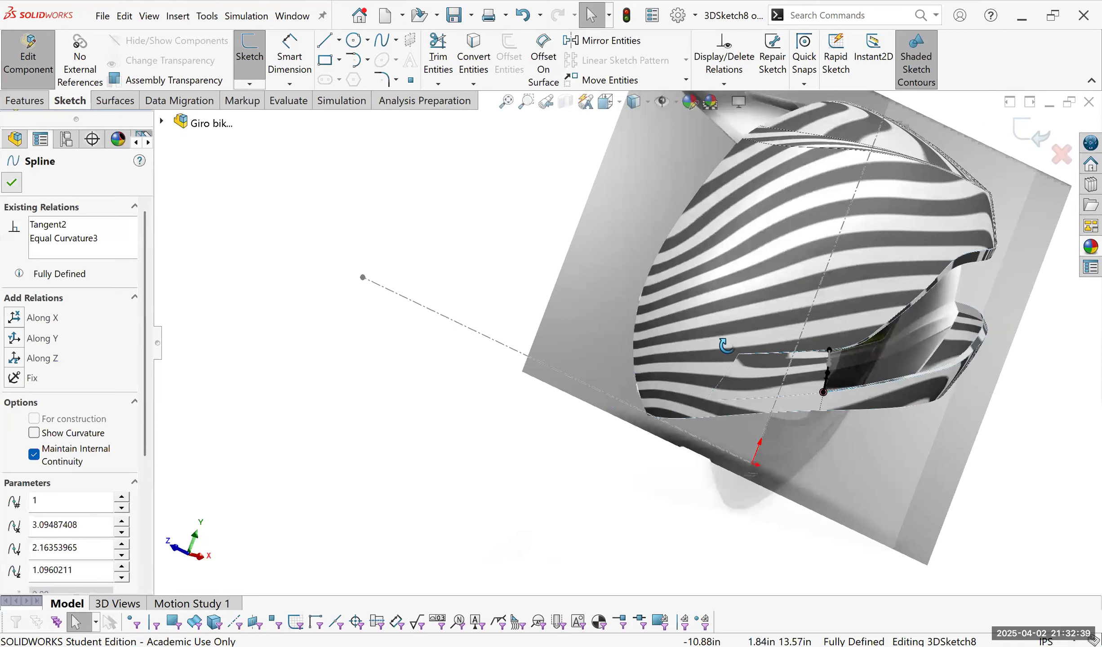
{"action": "key", "text": "ctrl+q"}
{"action": "key", "text": "z"}
{"action": "key", "text": "z"}
{"action": "key", "text": "z"}
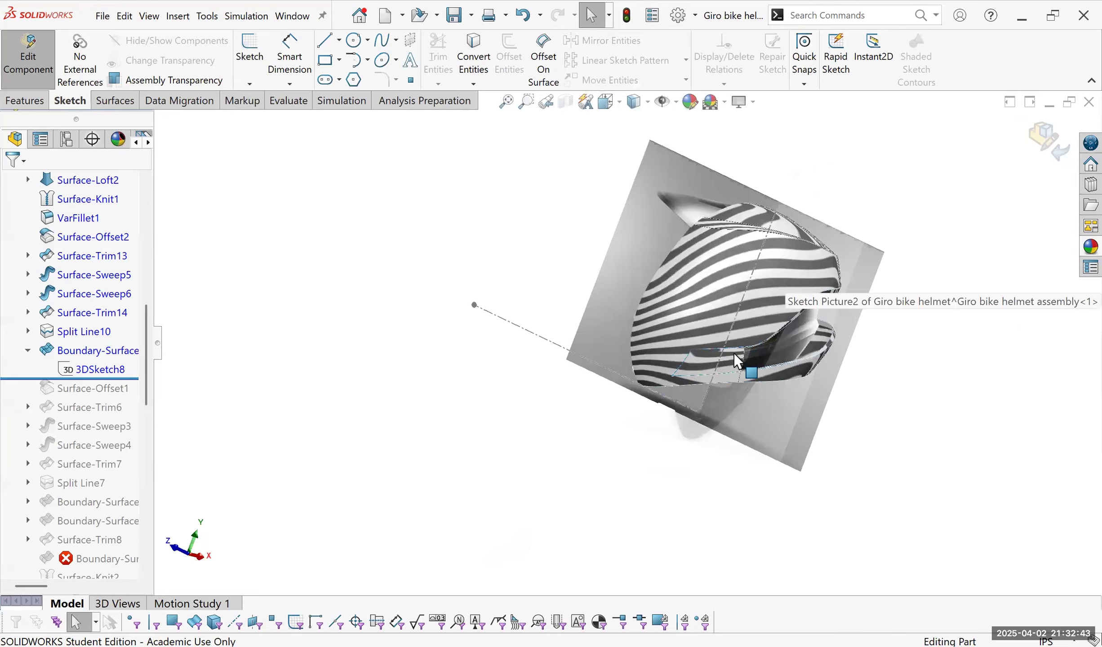
Examine the zebra stripes across the patch's borders and delete the boundary surface, keeping 3DSketch8.
{"action": "scroll", "coordinate": [730, 366], "scroll_direction": "down", "scroll_amount": 5}
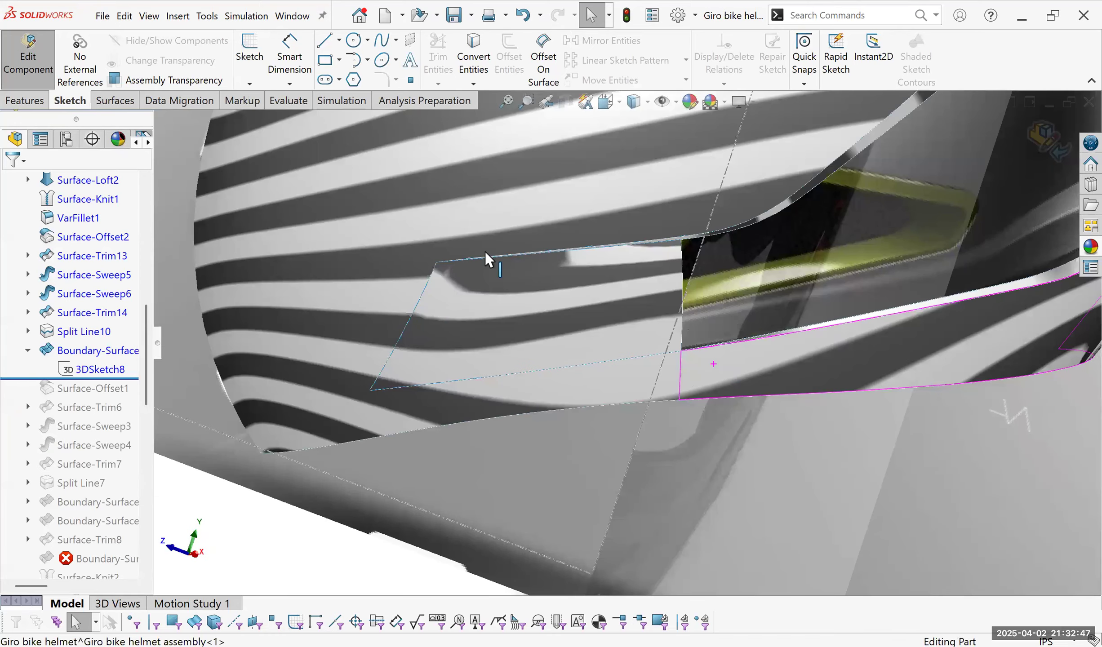
{"action": "middle_click_drag", "start_coordinate": [484, 252], "coordinate": [509, 253]}
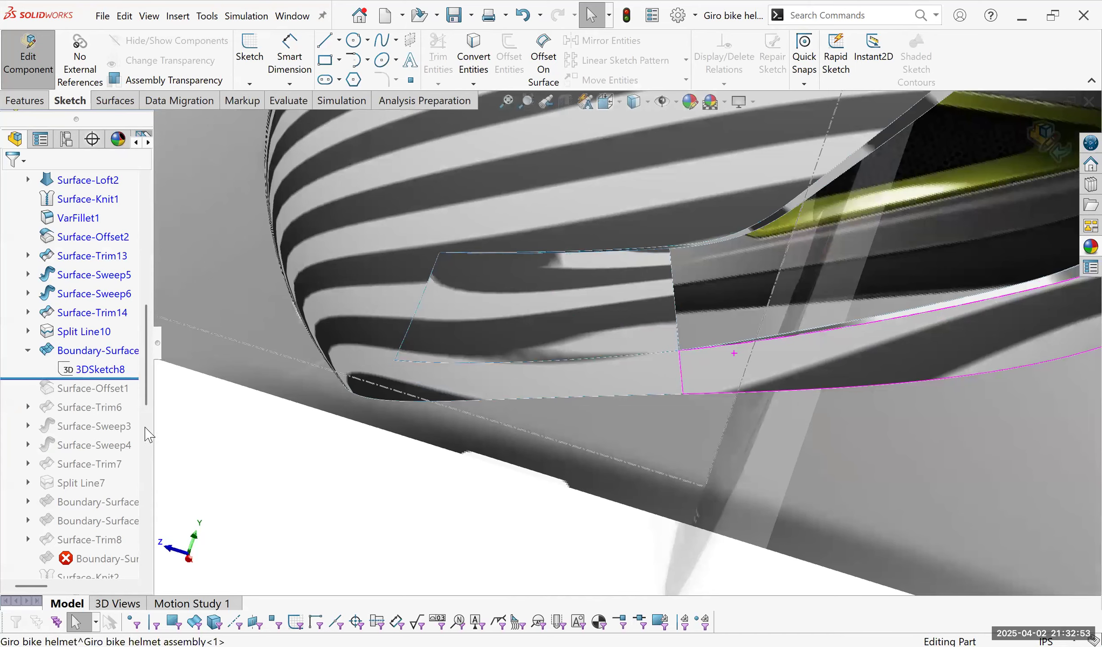
{"action": "middle_click_drag", "start_coordinate": [207, 475], "coordinate": [160, 483]}
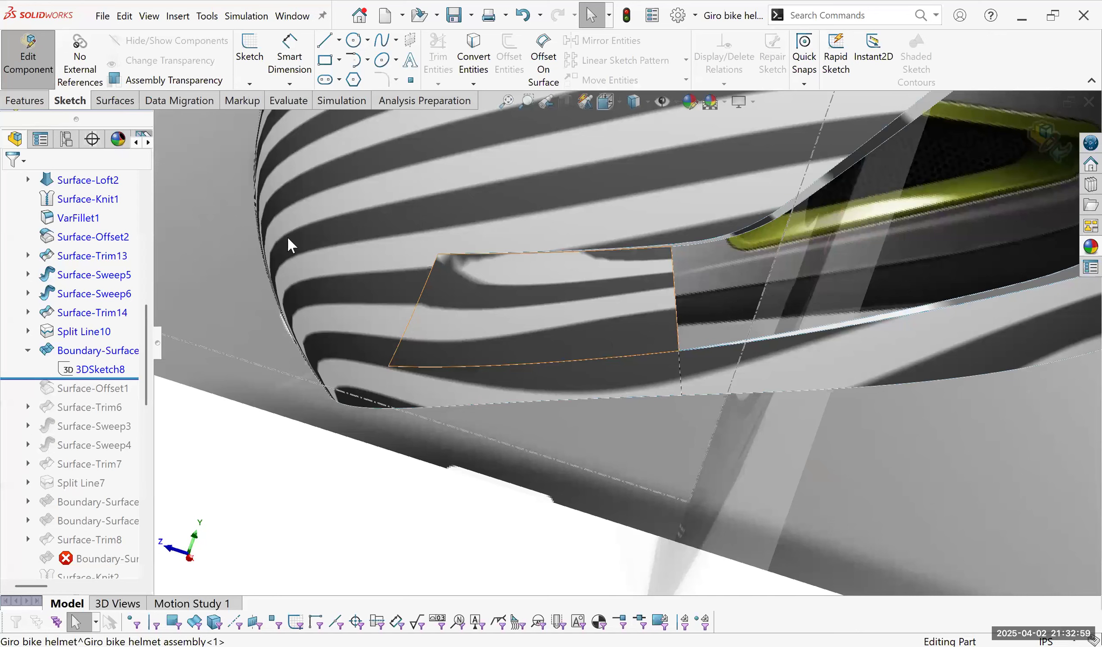
{"action": "right_click", "coordinate": [90, 350]}
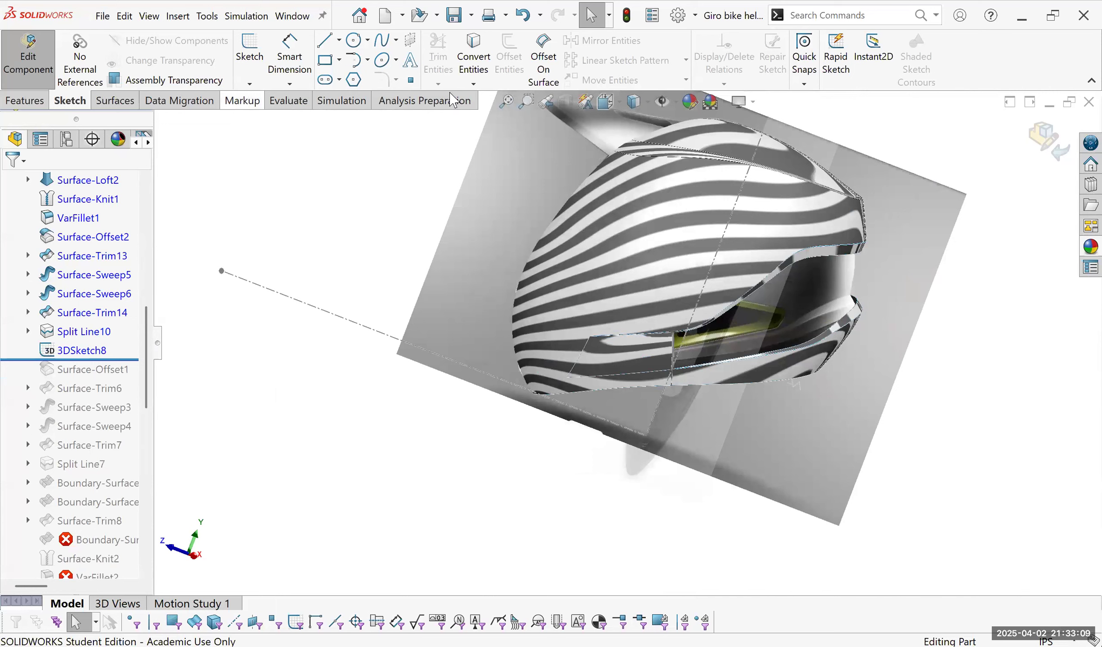
Turn off the zebra stripes and try filling the patch opening beside 3DSketch8 with a lofted surface.
{"action": "mouse_move", "coordinate": [706, 289]}
{"action": "middle_mouse_down"}
{"action": "mouse_move", "coordinate": [680, 278]}
{"action": "mouse_move", "coordinate": [699, 282]}
{"action": "mouse_move", "coordinate": [612, 326]}
{"action": "mouse_move", "coordinate": [465, 314]}
{"action": "middle_mouse_up"}
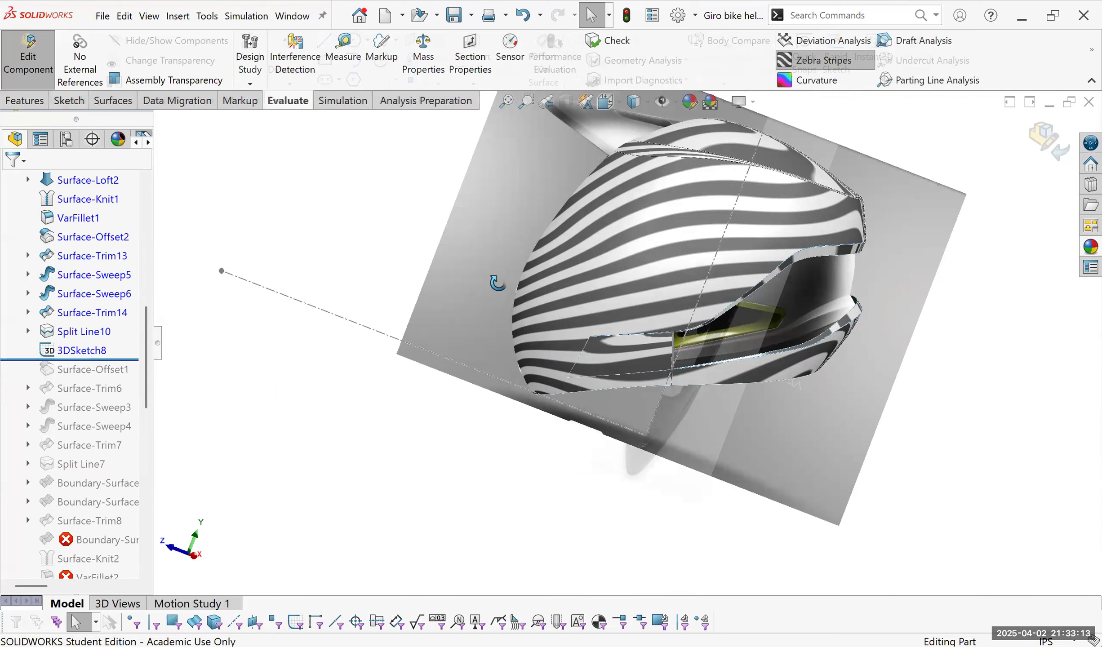
{"action": "middle_click_drag", "start_coordinate": [511, 352], "coordinate": [535, 346]}
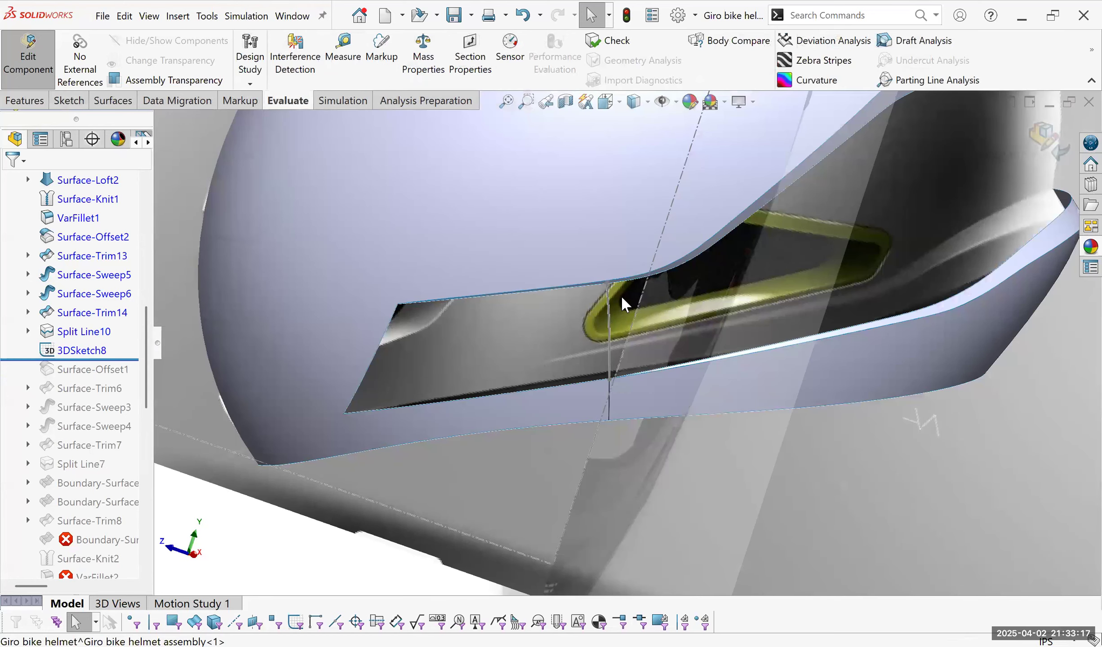
{"action": "scroll", "coordinate": [623, 300], "scroll_direction": "down", "scroll_amount": 5}
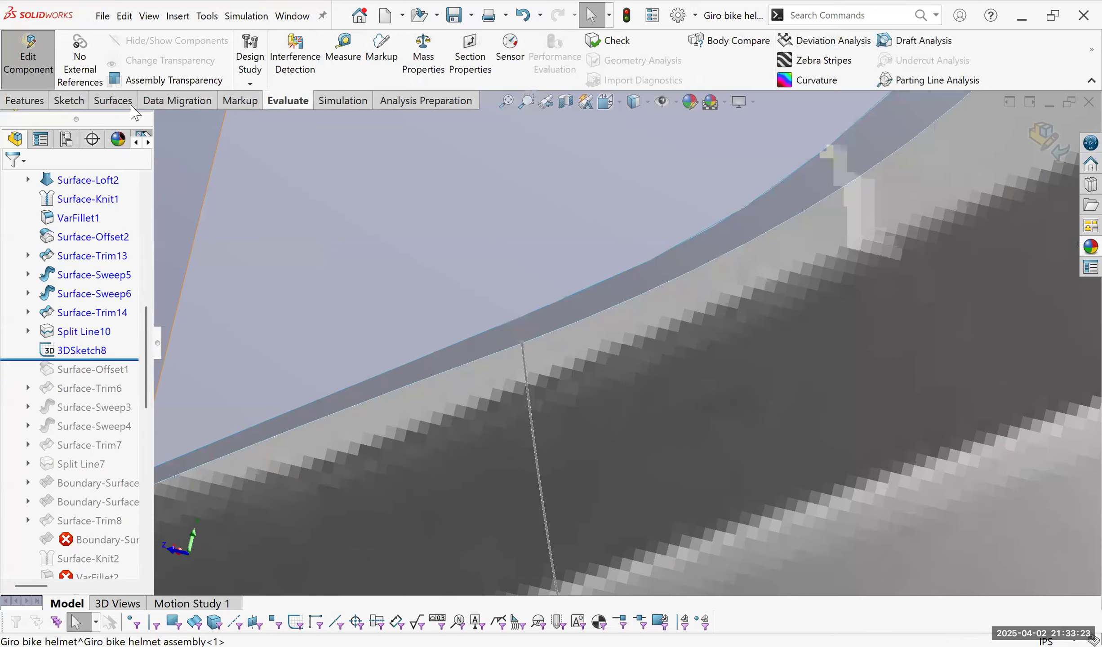
{"action": "key", "text": "ctrl+shift+z"}
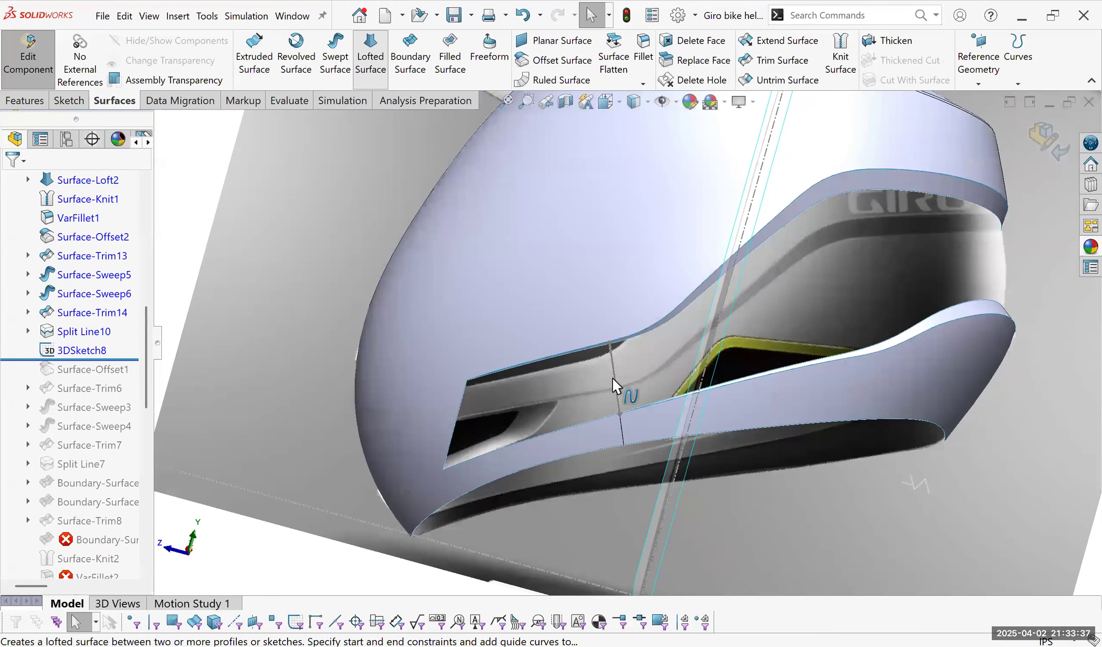
{"action": "middle_click_drag", "start_coordinate": [613, 378], "coordinate": [602, 354]}
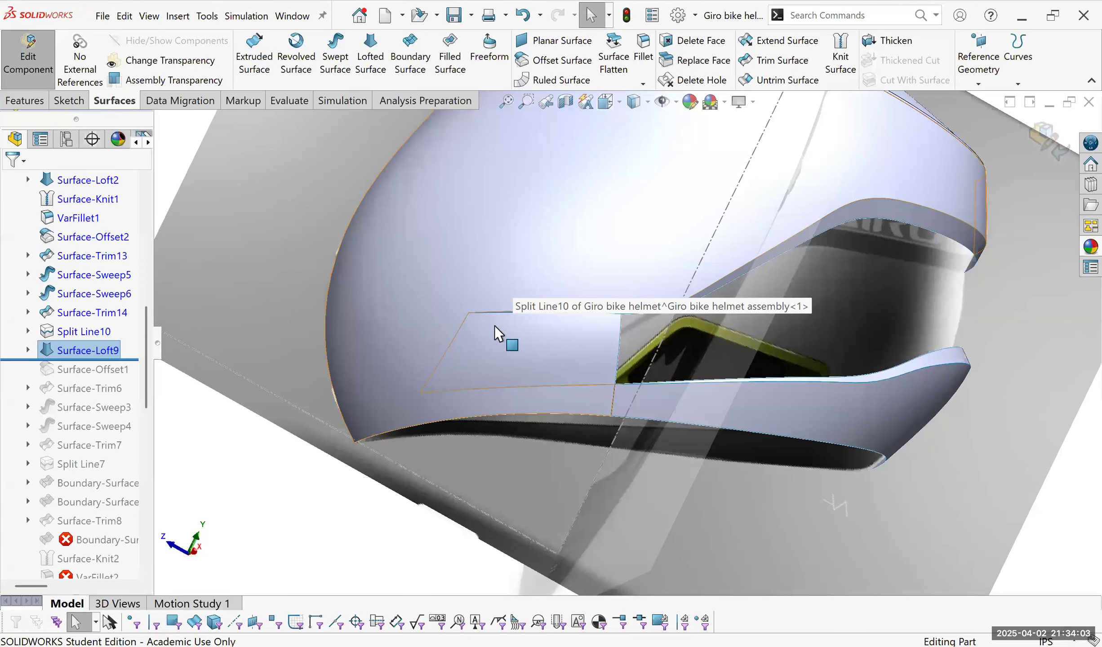
Check the lofted patch with zebra stripes and delete the loft.
{"action": "right_click_drag", "start_coordinate": [414, 353], "coordinate": [574, 362]}
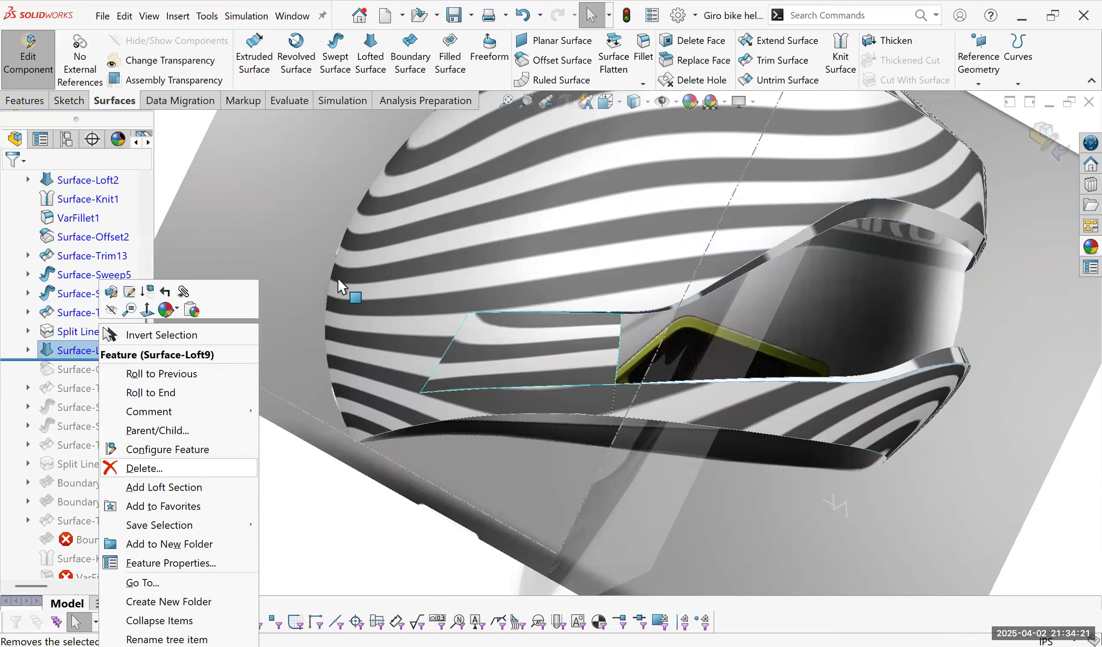
{"action": "left_click", "coordinate": [142, 373]}
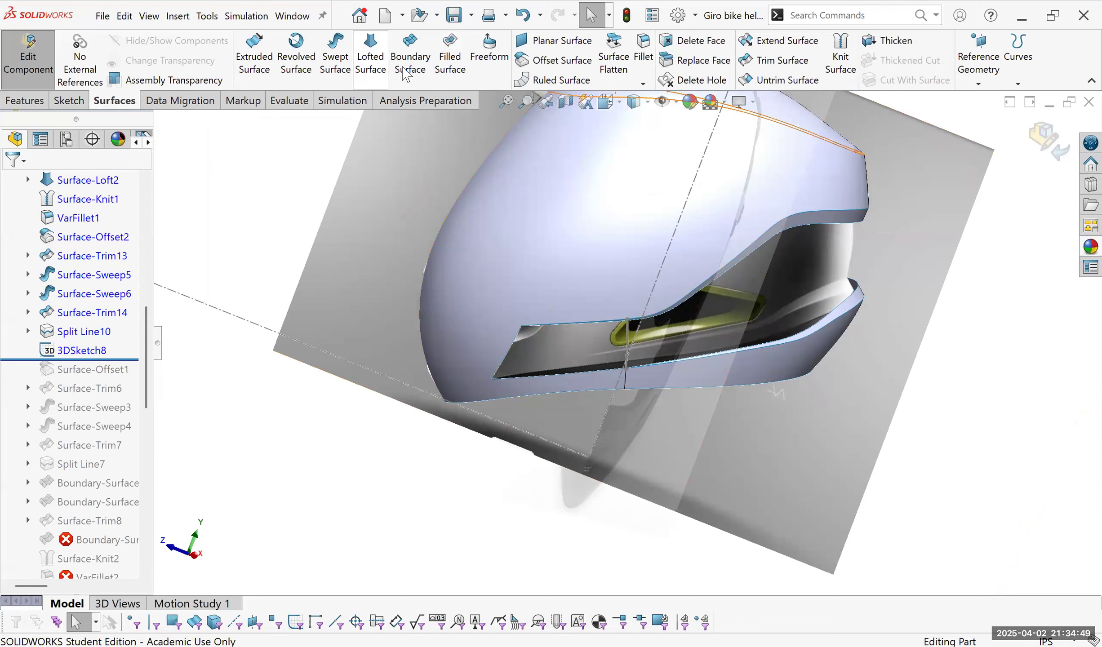
Define a boundary surface with the opening's upper and lower edges as Direction 1, and 3DSketch8 and the slanted edge as Direction 2.
{"action": "left_click", "coordinate": [407, 68]}
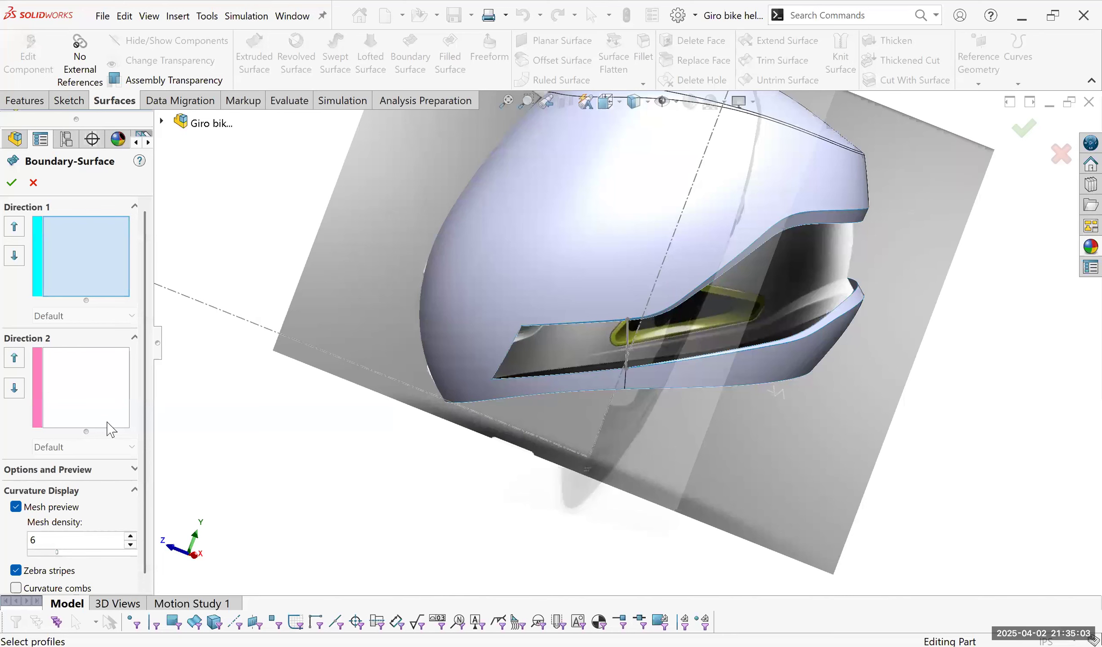
{"action": "scroll", "coordinate": [606, 332], "scroll_direction": "up", "scroll_amount": 5}
{"action": "left_click", "coordinate": [607, 295]}
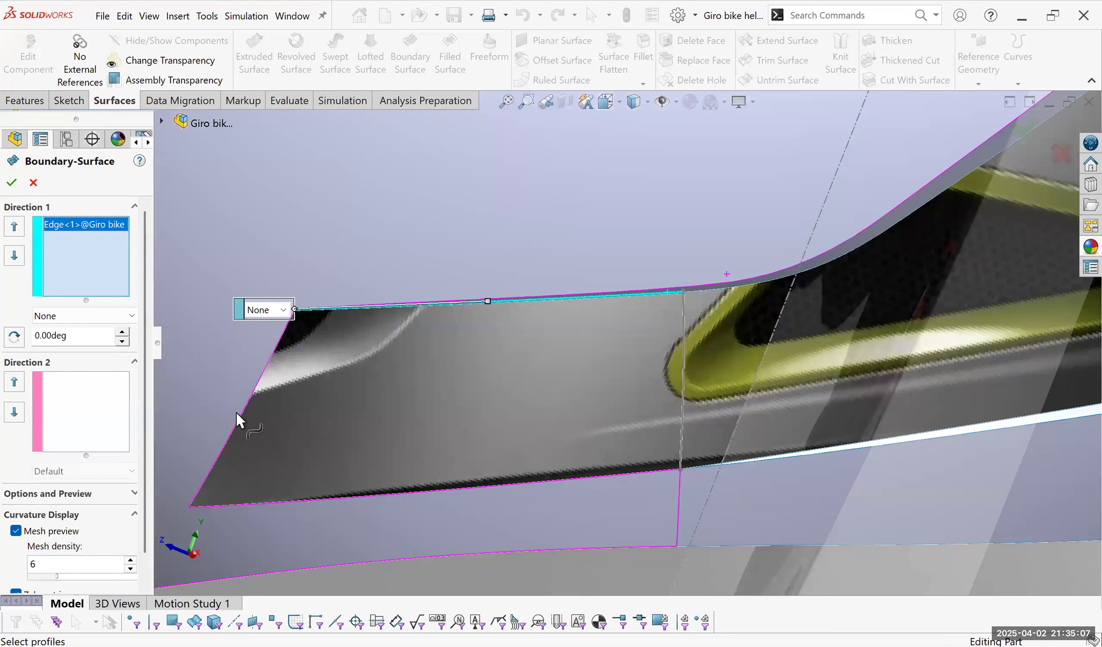
{"action": "left_click", "coordinate": [255, 407]}
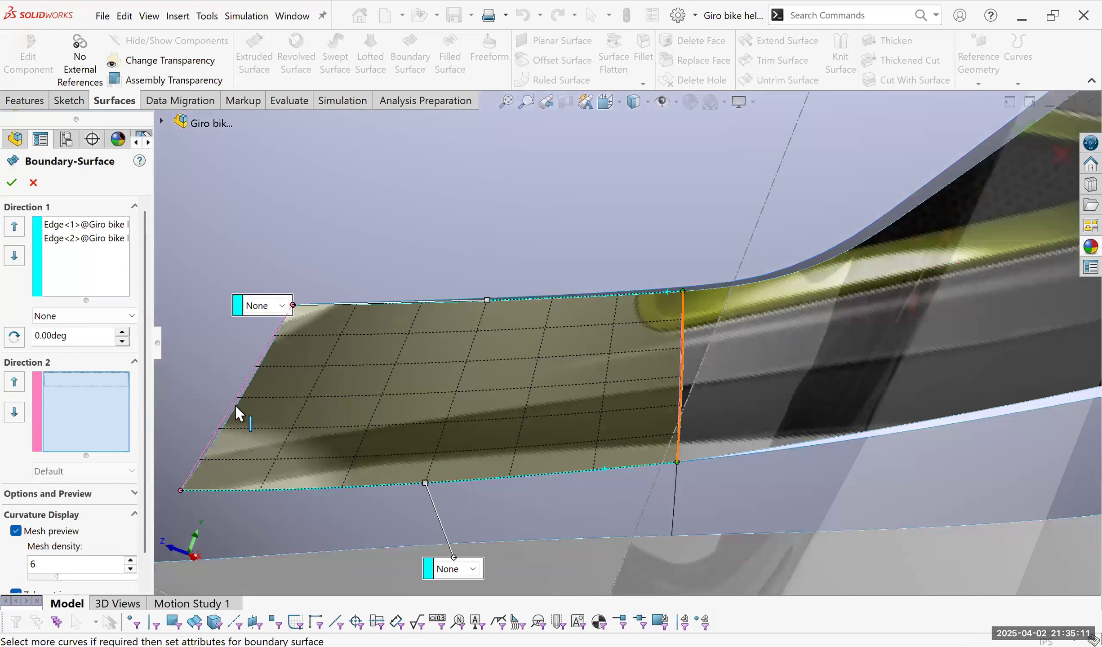
{"action": "left_click", "coordinate": [679, 472]}
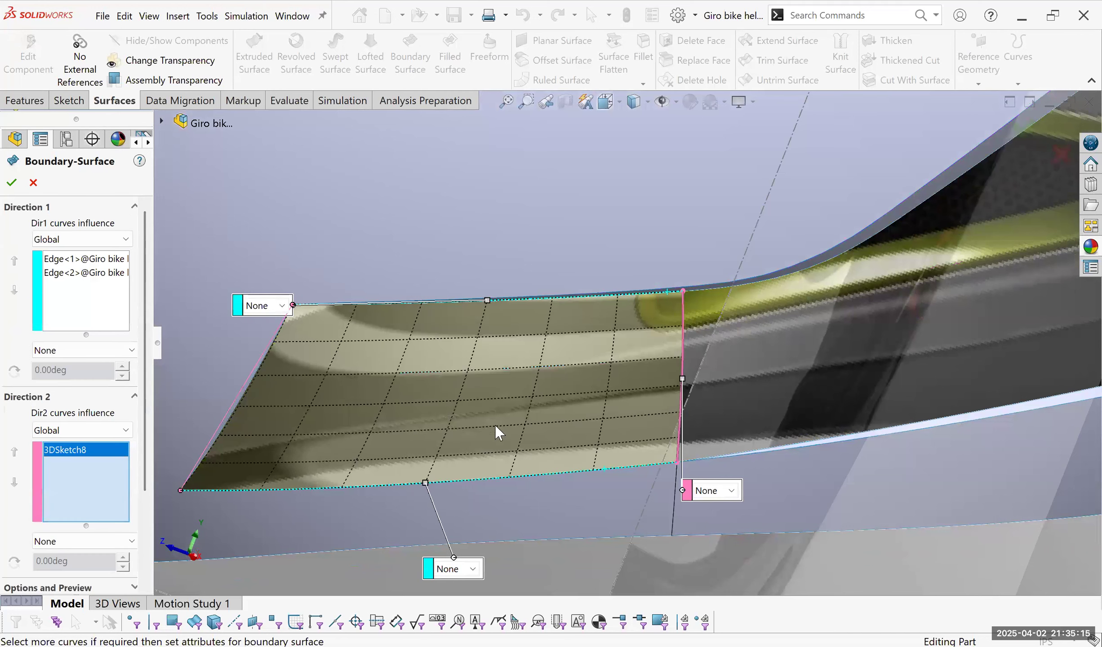
{"action": "scroll", "coordinate": [495, 425], "scroll_direction": "up", "scroll_amount": 5}
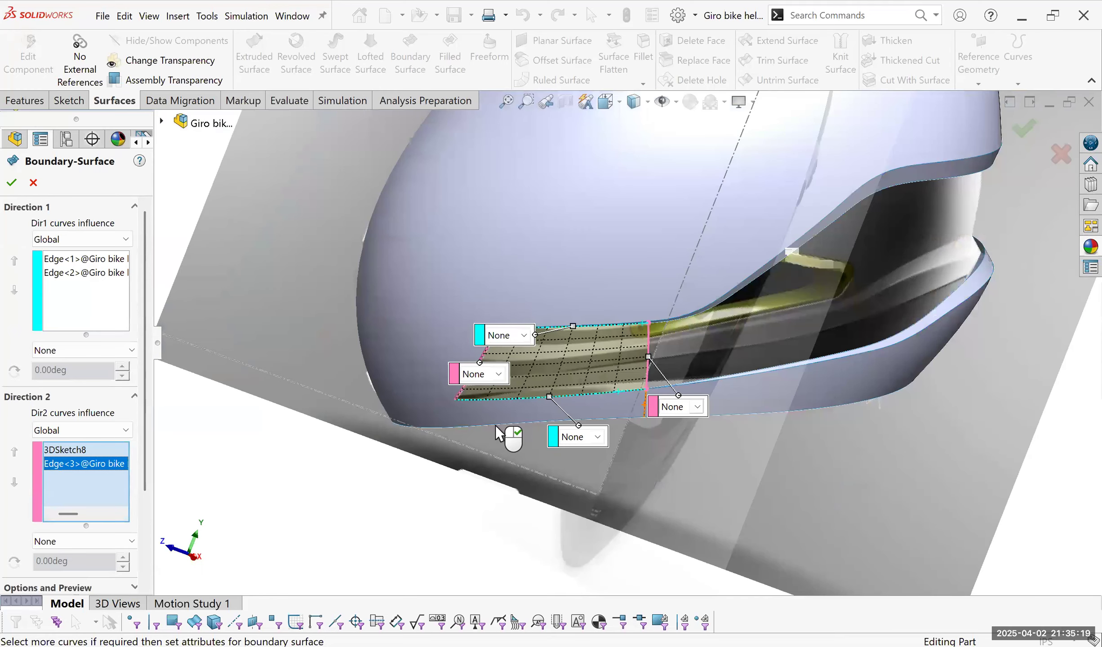
Set the patch's slanted and lower edges to Curvature To Face and accept the boundary surface.
{"action": "left_click", "coordinate": [495, 425]}
{"action": "left_click", "coordinate": [594, 485]}
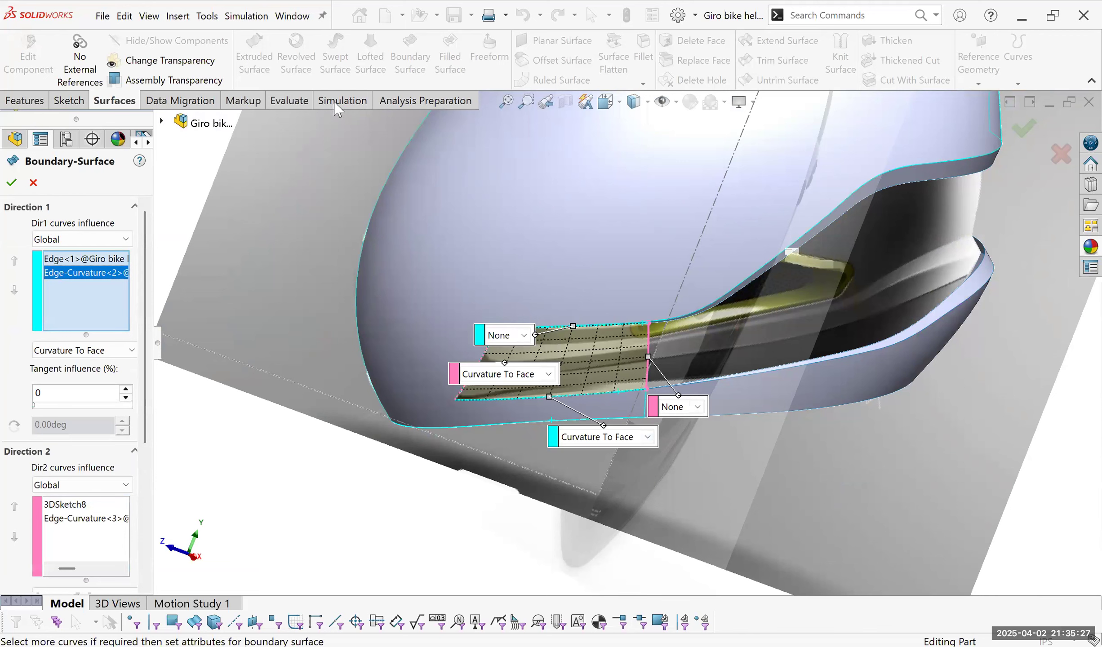
{"action": "key", "text": "Return"}
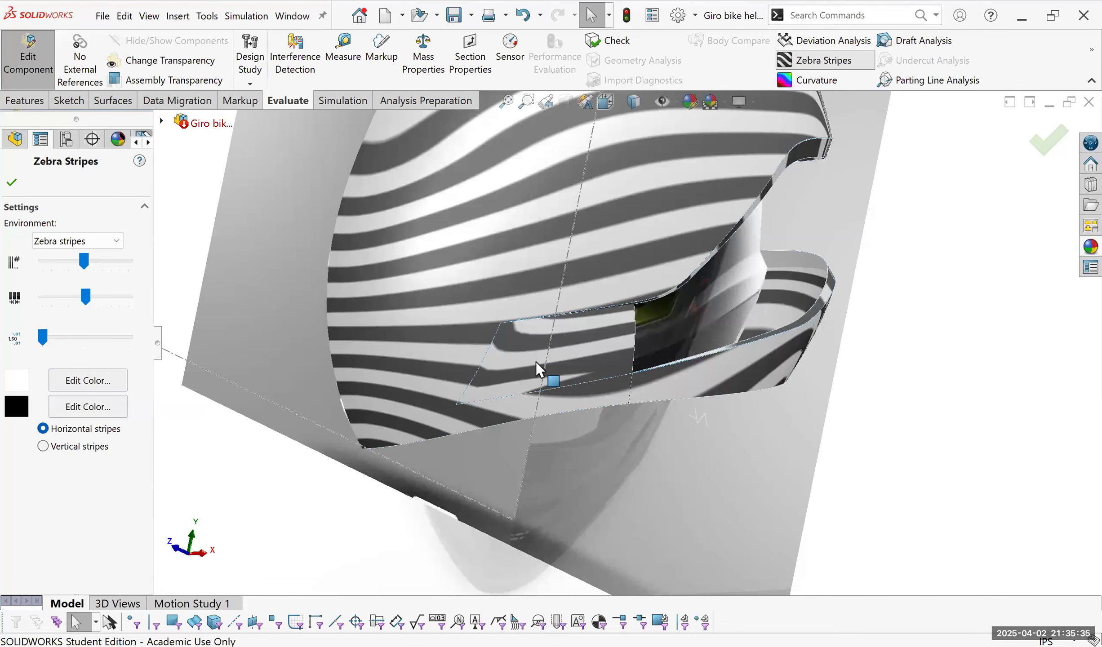
Inspect the new boundary patch with zebra stripes and turn the stripes off.
{"action": "key", "text": "Escape"}
{"action": "middle_click_drag", "start_coordinate": [512, 241], "coordinate": [442, 294]}
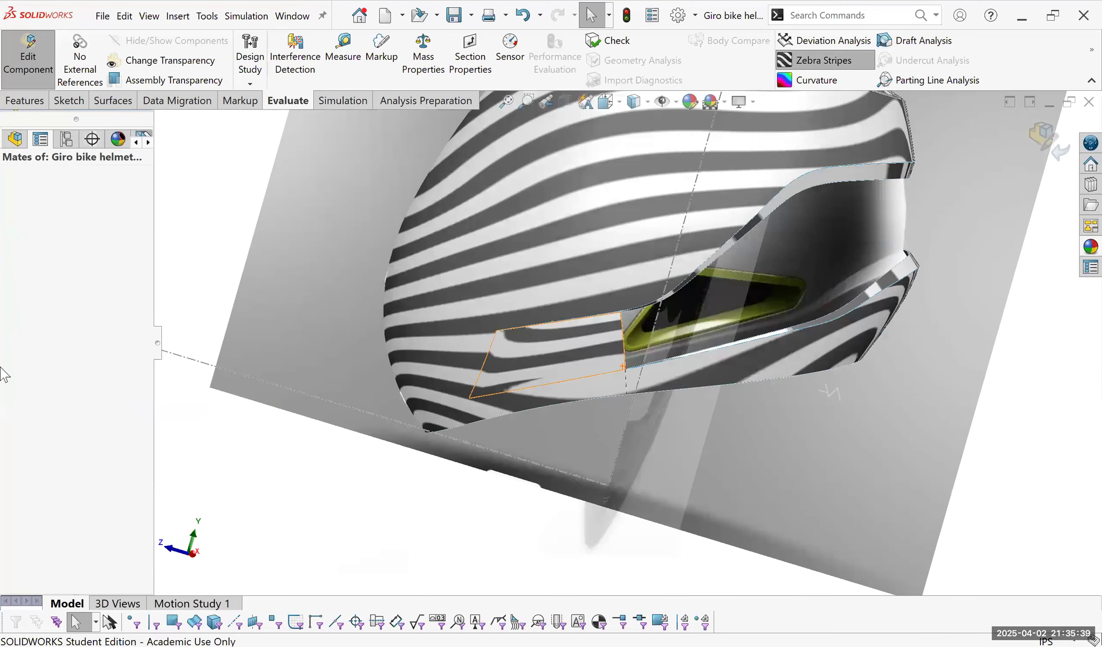
{"action": "key", "text": "Escape"}
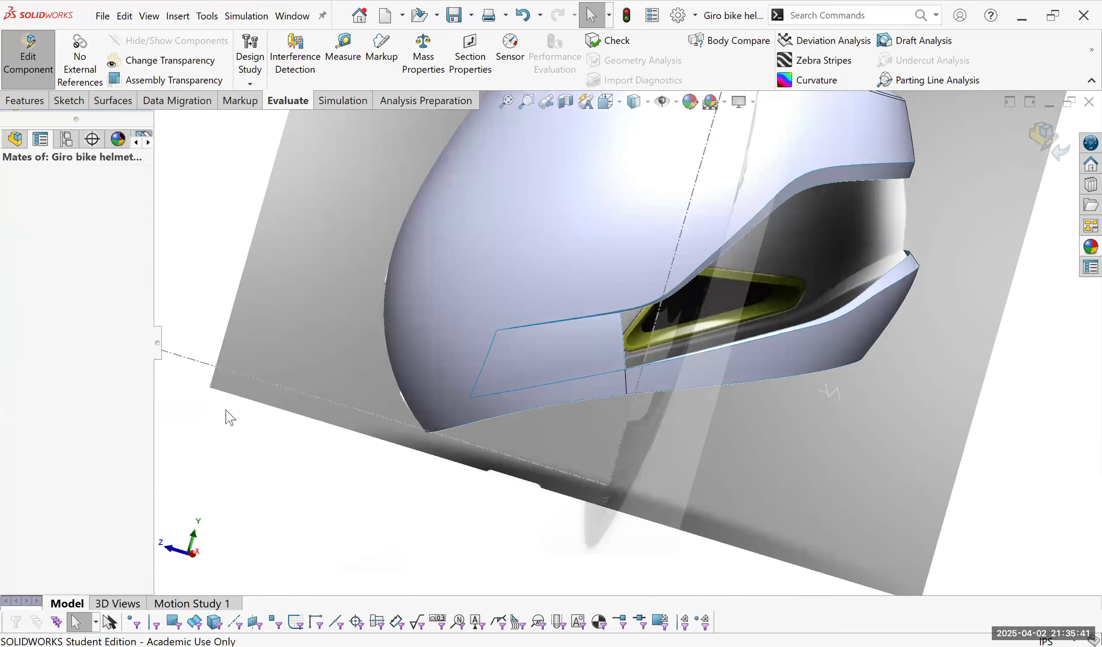
Edit the boundary surface and set the tangent influence of the Direction 2 slanted edge to 100%.
{"action": "left_click", "coordinate": [84, 347]}
{"action": "left_click", "coordinate": [94, 318]}
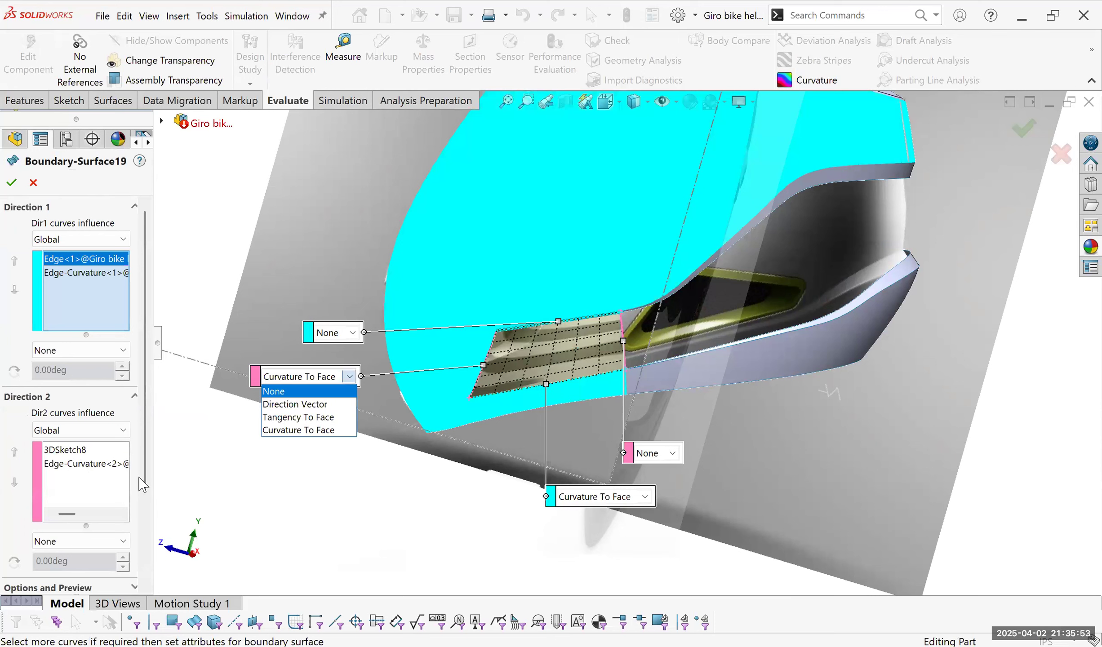
{"action": "left_click", "coordinate": [95, 490]}
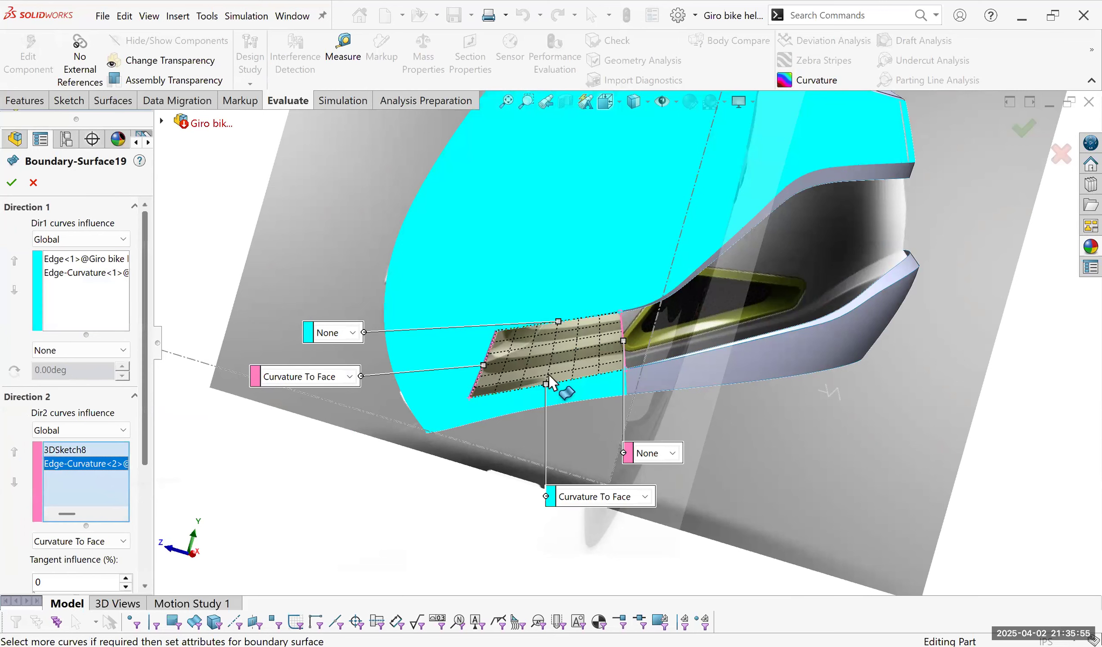
{"action": "scroll", "coordinate": [53, 517], "scroll_direction": "down", "scroll_amount": 3}
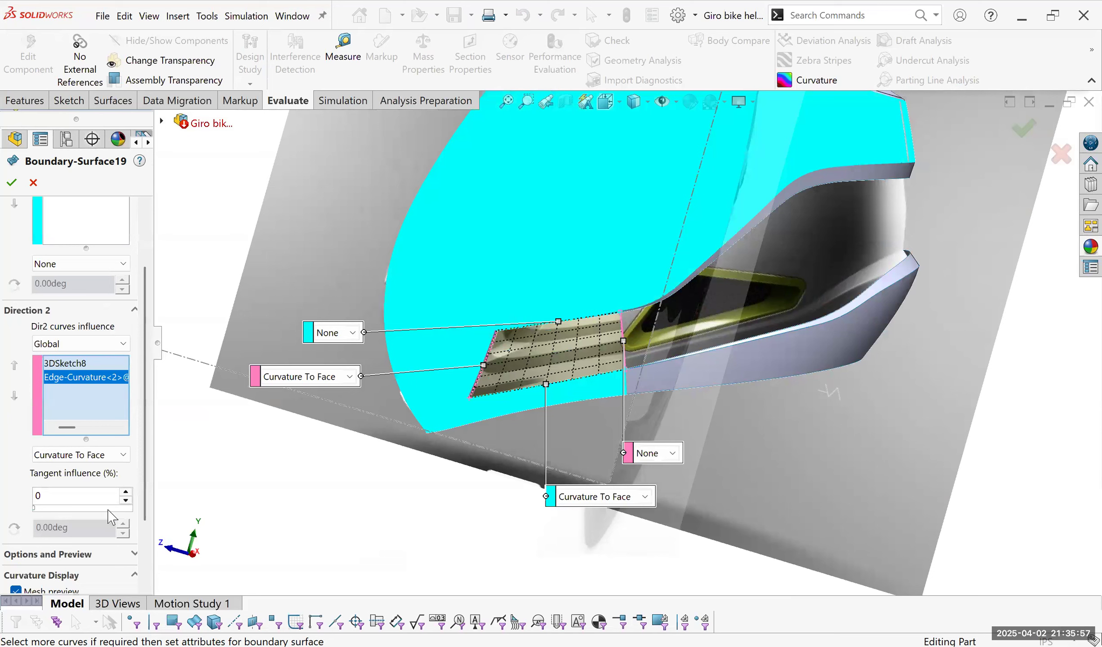
{"action": "left_click", "coordinate": [14, 181]}
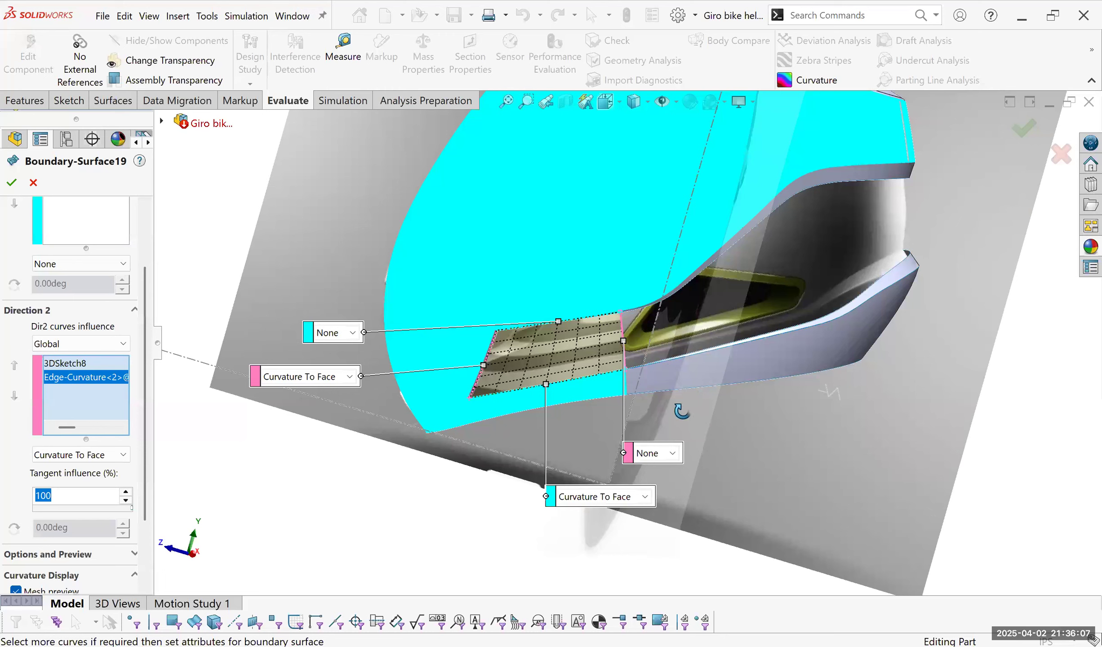
Examine the zebra stripes across the edited patch from several angles and briefly look at the Deviation Analysis settings.
{"action": "middle_click_drag", "start_coordinate": [684, 349], "coordinate": [688, 334]}
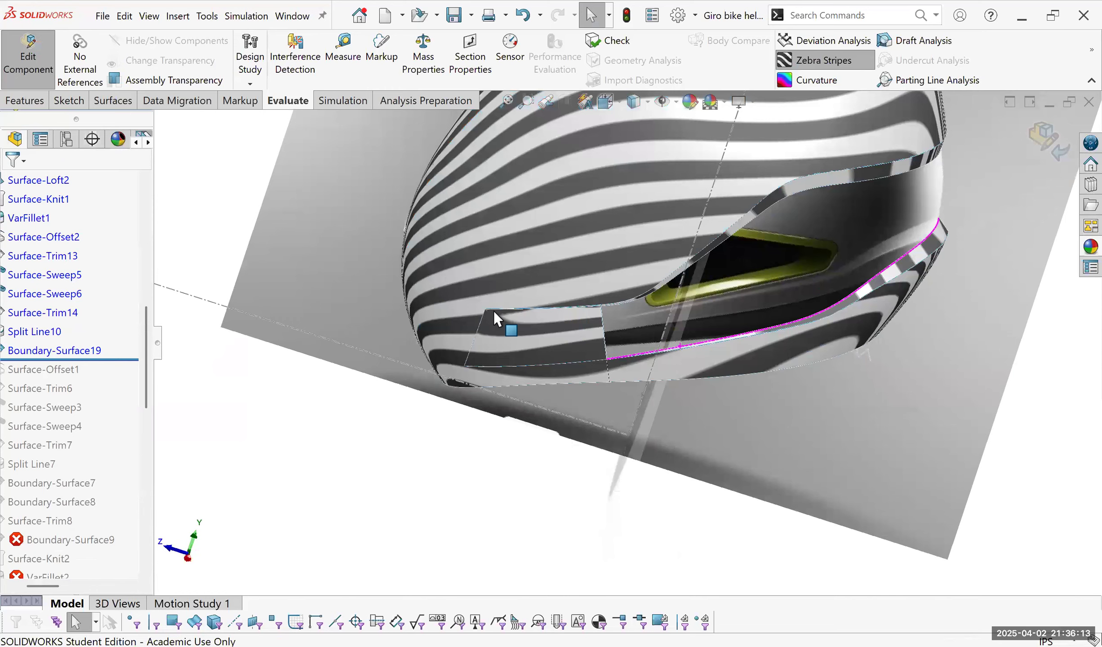
{"action": "scroll", "coordinate": [376, 333], "scroll_direction": "down", "scroll_amount": 5}
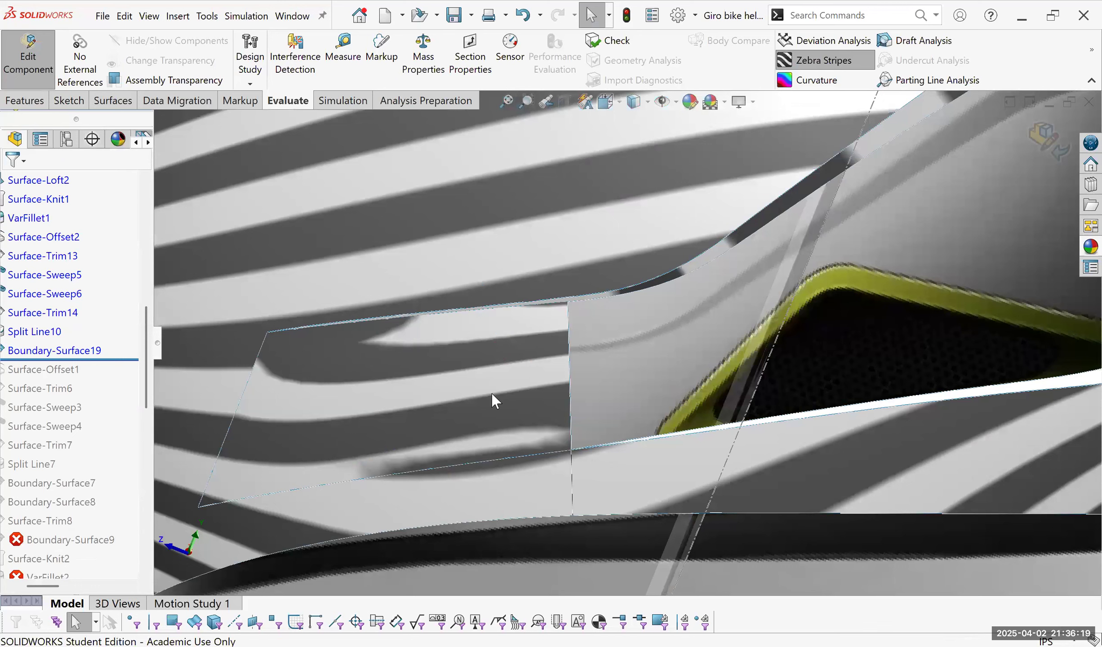
{"action": "scroll", "coordinate": [482, 374], "scroll_direction": "up", "scroll_amount": 5}
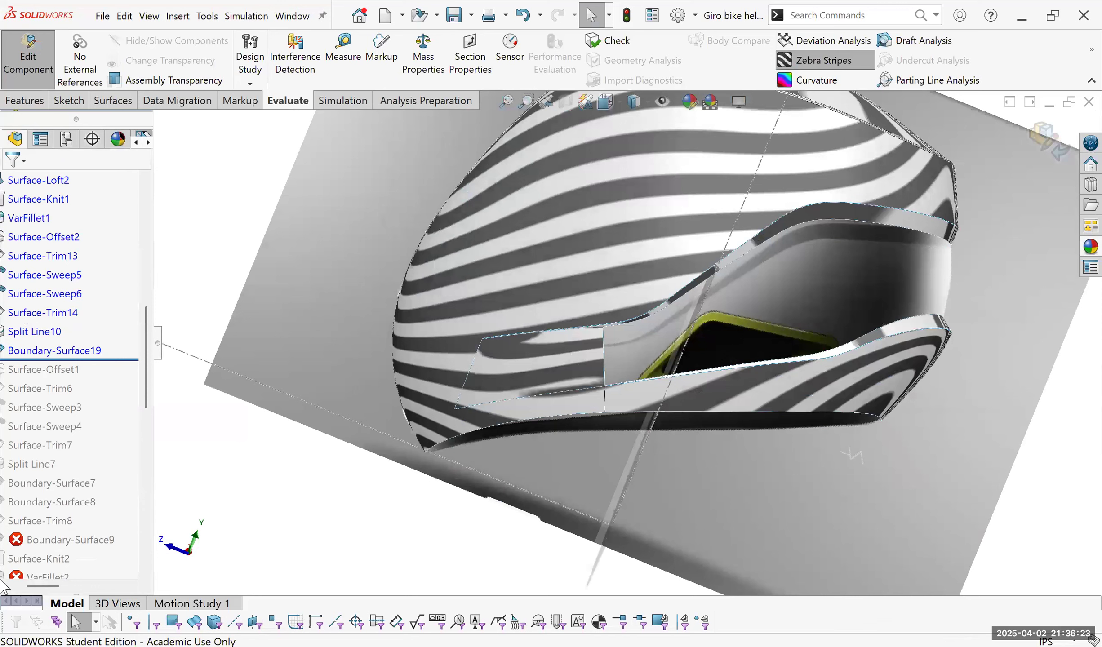
{"action": "middle_click_drag", "start_coordinate": [816, 112], "coordinate": [811, 159]}
{"action": "scroll", "coordinate": [811, 159], "scroll_direction": "up", "scroll_amount": 2}
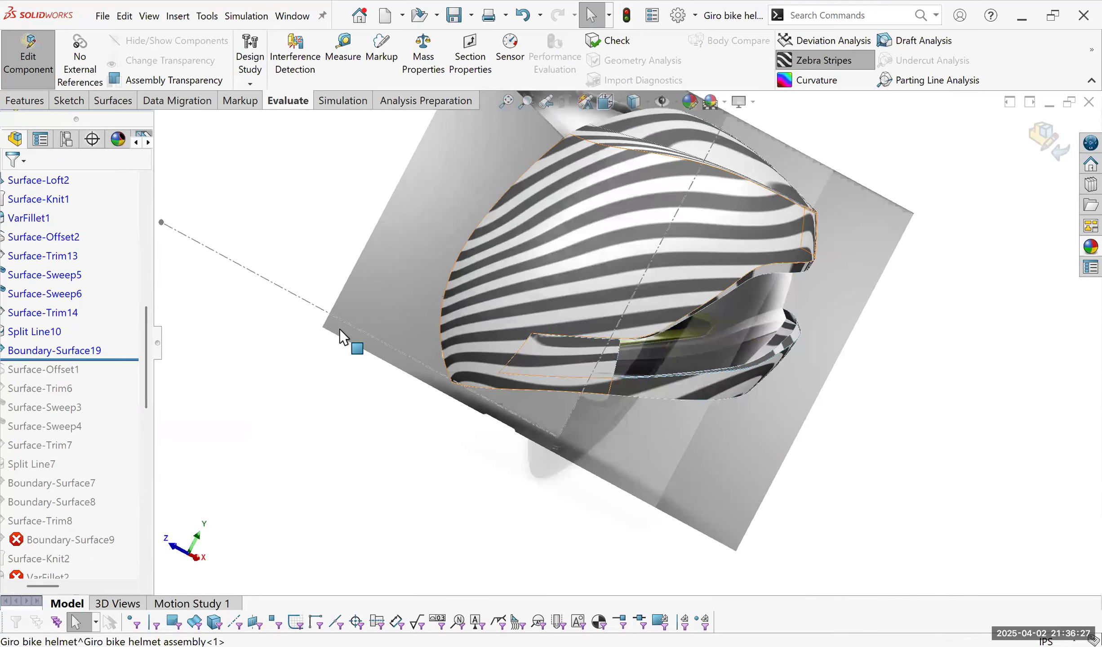
{"action": "middle_click_drag", "start_coordinate": [339, 329], "coordinate": [246, 347]}
{"action": "left_click", "coordinate": [832, 40]}
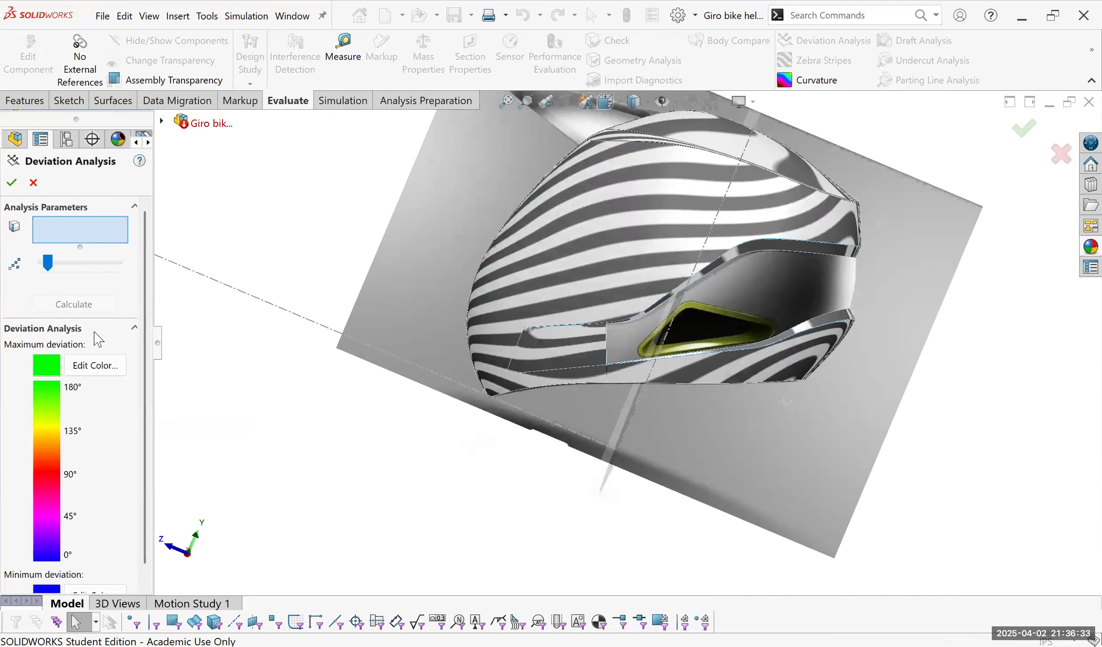
{"action": "key", "text": "Escape"}
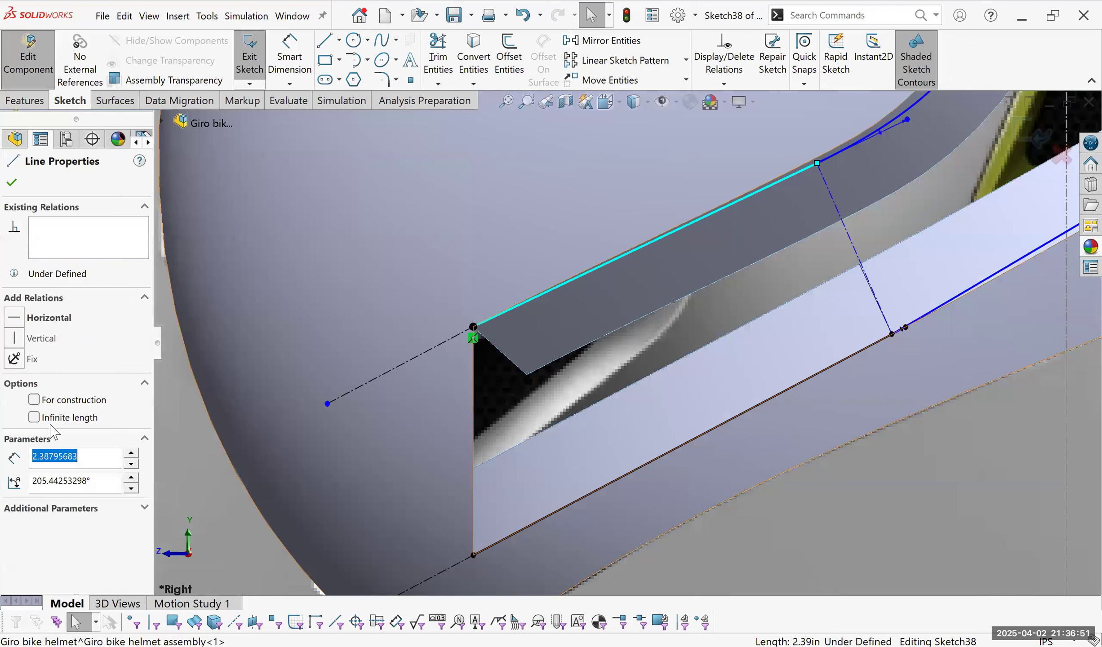
Try to make the upper slanted sketch line collinear with the construction line extending beyond its lower end.
{"action": "left_click", "coordinate": [400, 365], "text": "ctrl"}
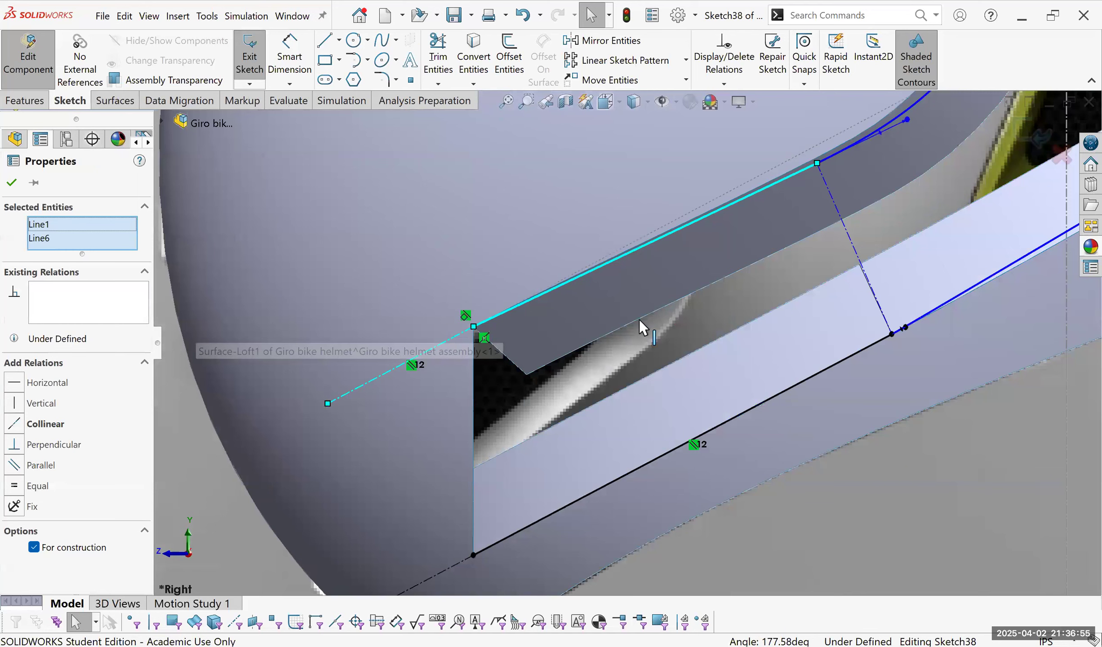
{"action": "left_click", "coordinate": [14, 423]}
{"action": "scroll", "coordinate": [361, 467], "scroll_direction": "up", "scroll_amount": 1}
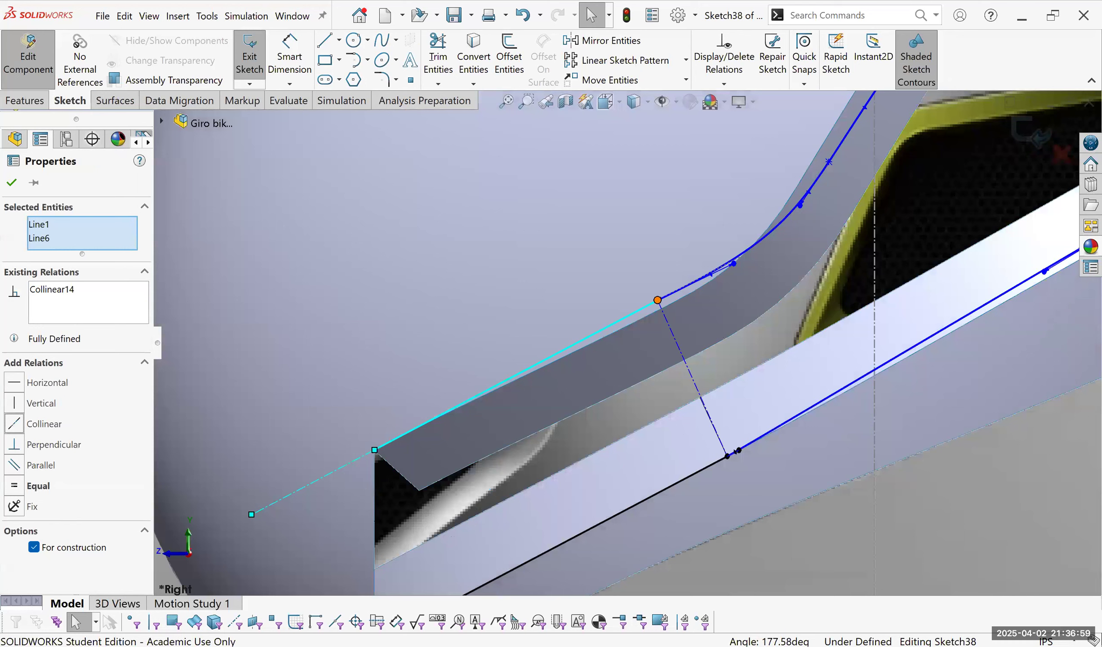
{"action": "left_click", "coordinate": [358, 455]}
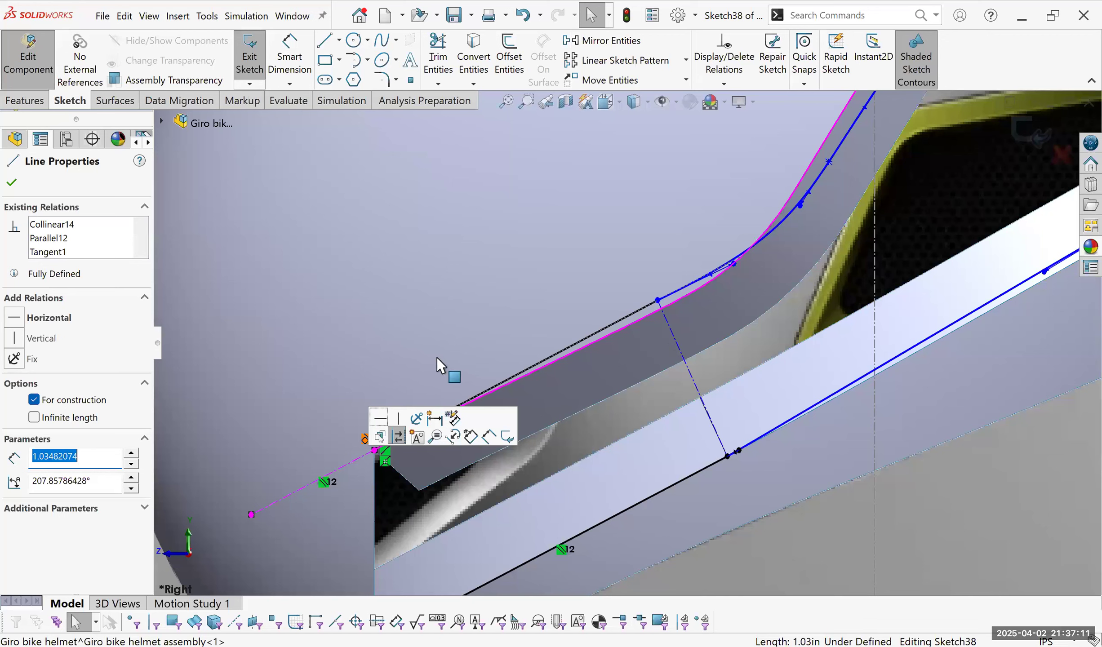
Draw a short centerline outward from the upper slanted line's lower end and make the two lines collinear.
{"action": "left_click", "coordinate": [337, 41]}
{"action": "left_click", "coordinate": [337, 76]}
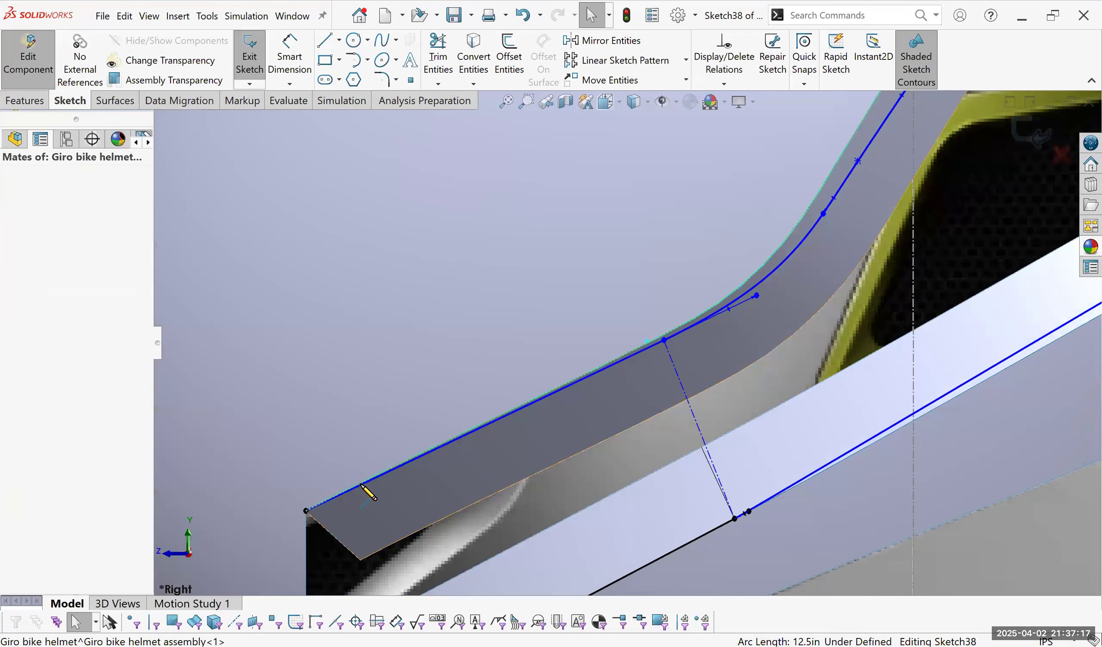
{"action": "key", "text": "z"}
{"action": "key", "text": "z"}
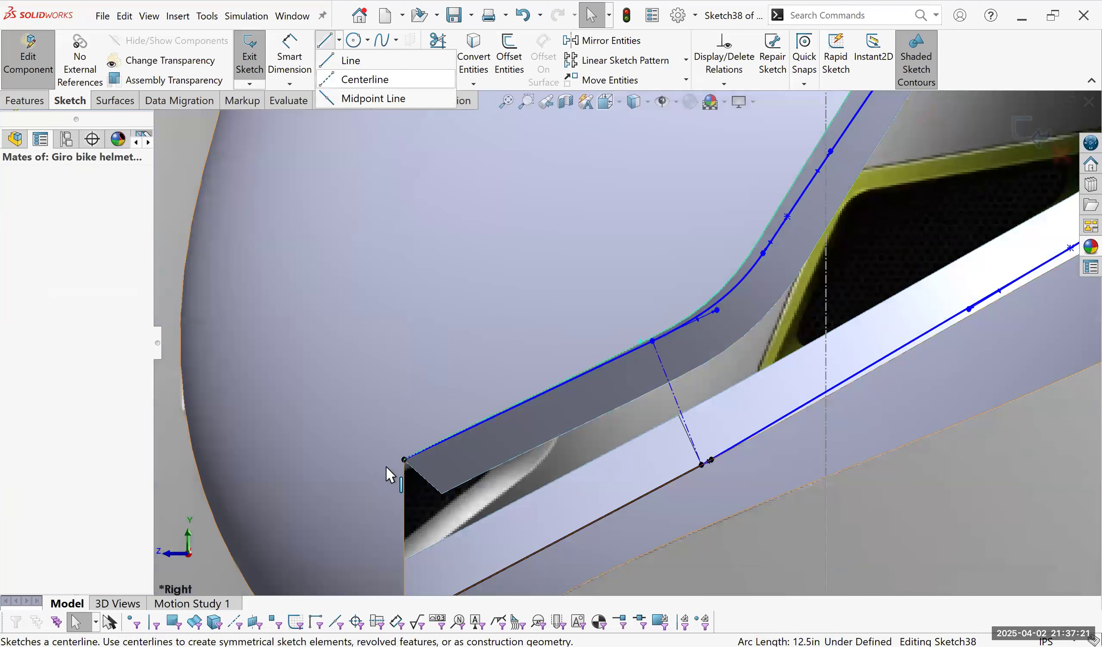
{"action": "key", "text": "Escape"}
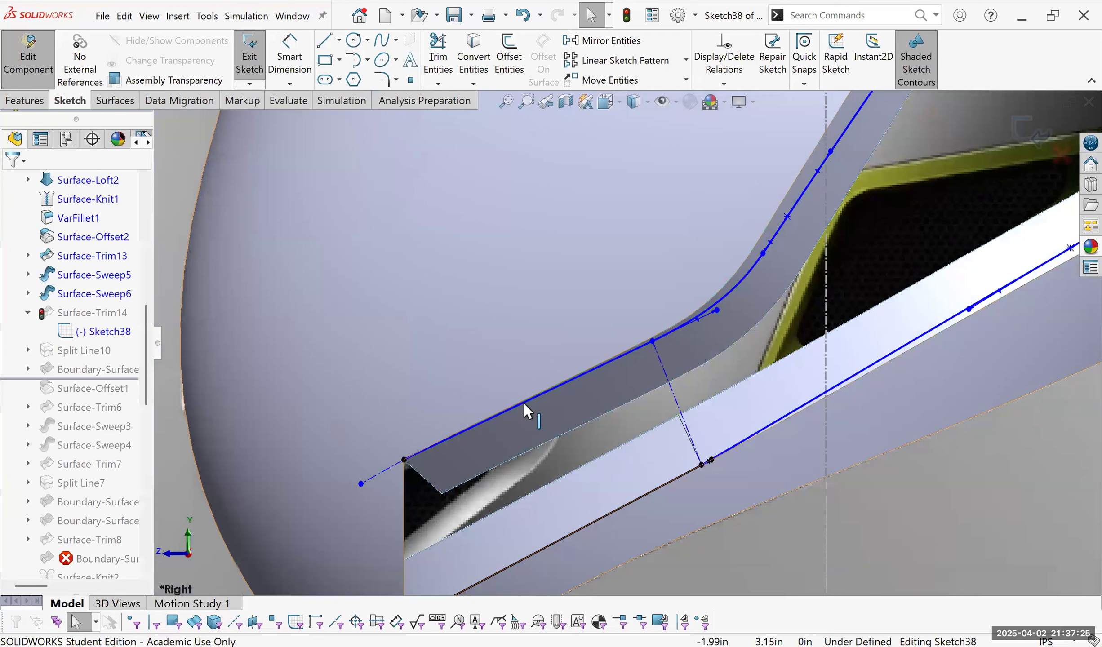
{"action": "left_click", "coordinate": [385, 471], "text": "ctrl"}
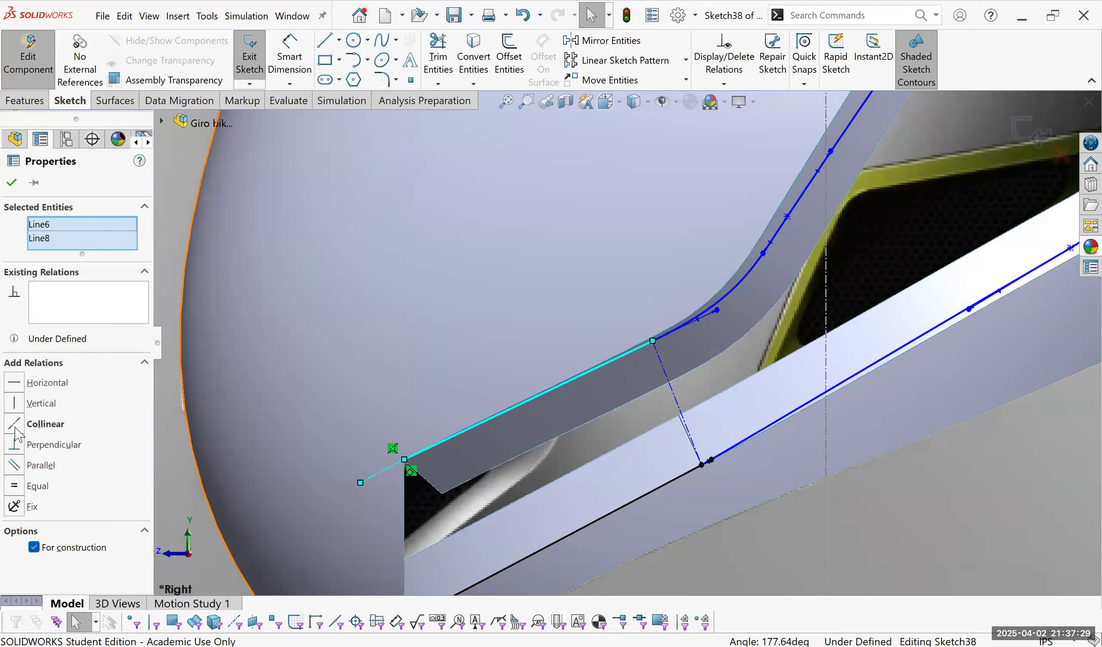
{"action": "left_click", "coordinate": [16, 427]}
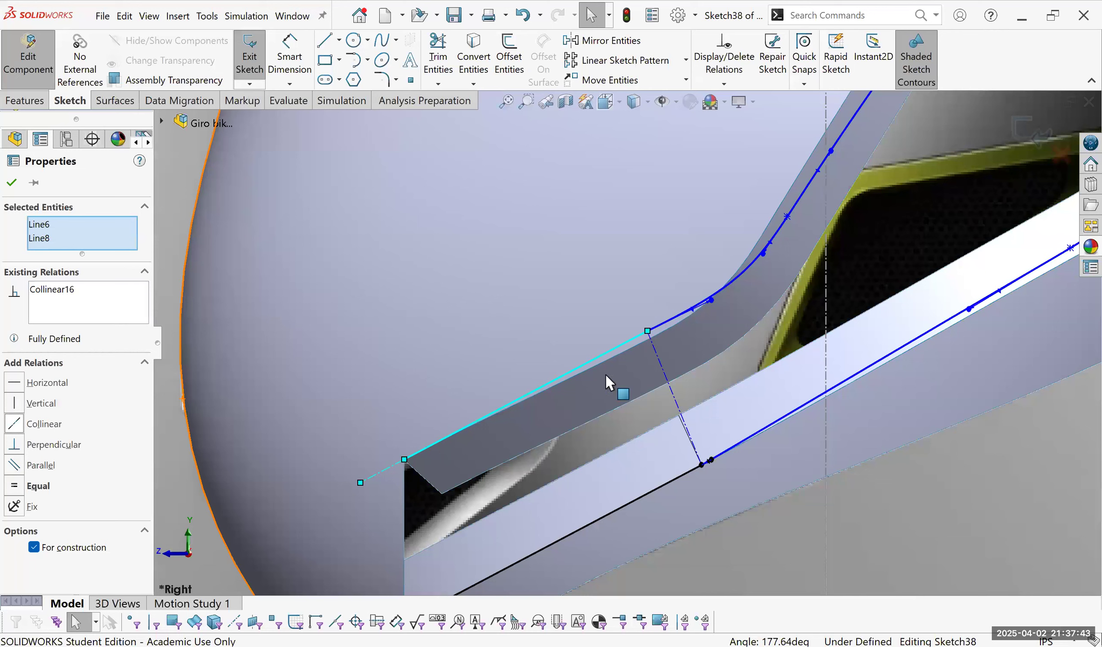
Compare the upper slanted line and its spline junction with the surface edge and the reference picture from both sides.
{"action": "scroll", "coordinate": [611, 391], "scroll_direction": "up", "scroll_amount": 2}
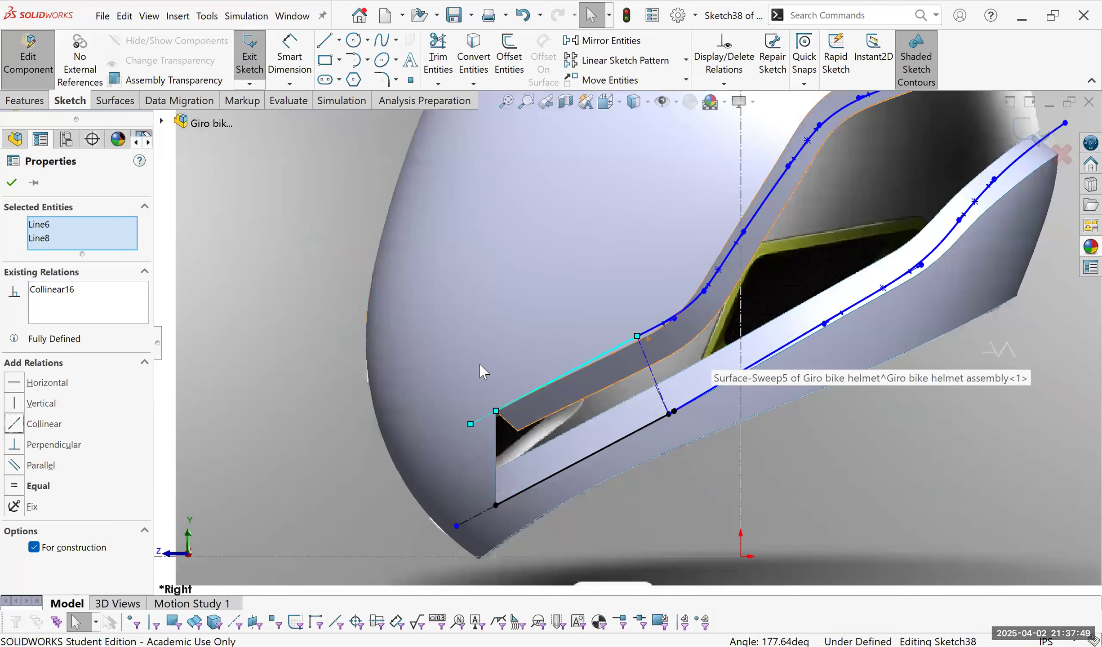
{"action": "scroll", "coordinate": [670, 300], "scroll_direction": "down", "scroll_amount": 4}
{"action": "left_click", "coordinate": [601, 375]}
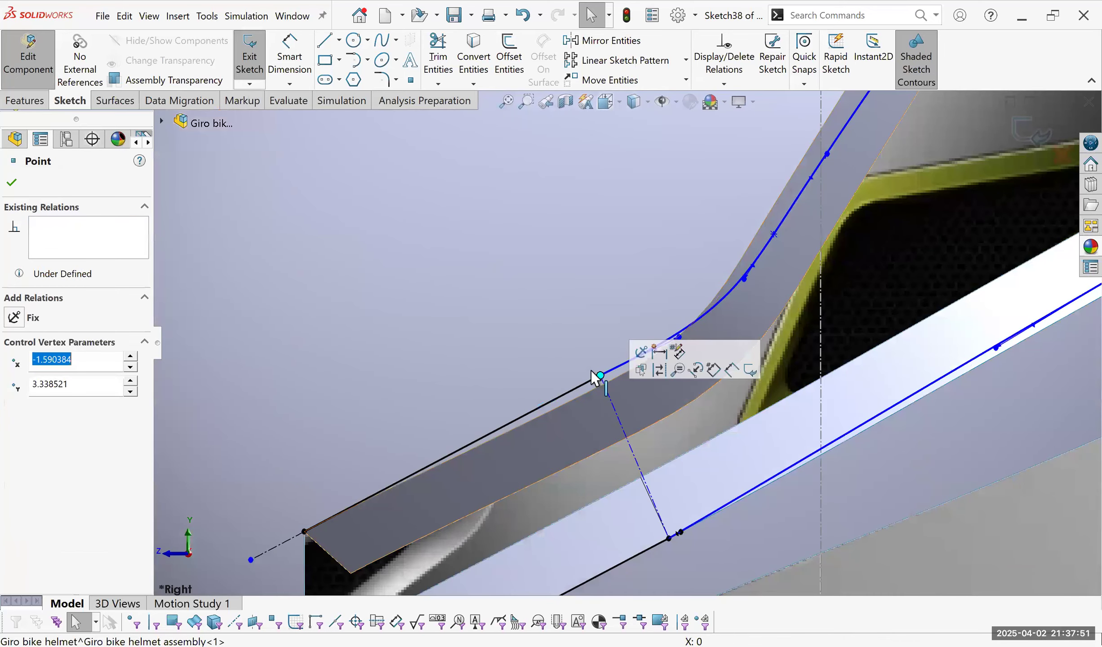
{"action": "key", "text": "f"}
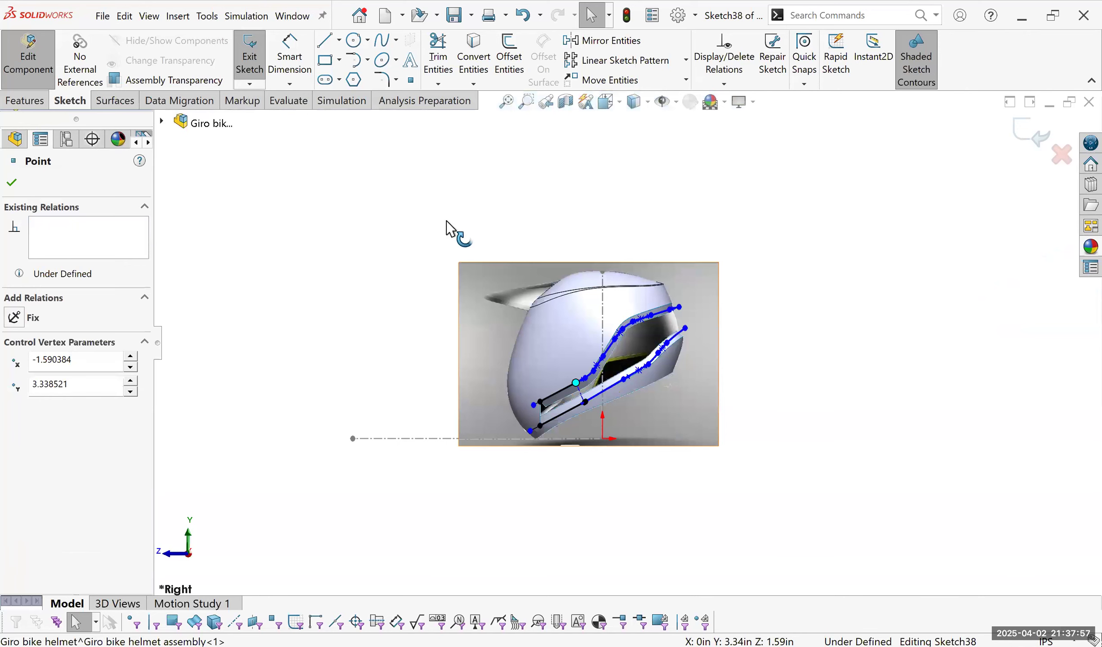
{"action": "key", "text": "ctrl+shift+z"}
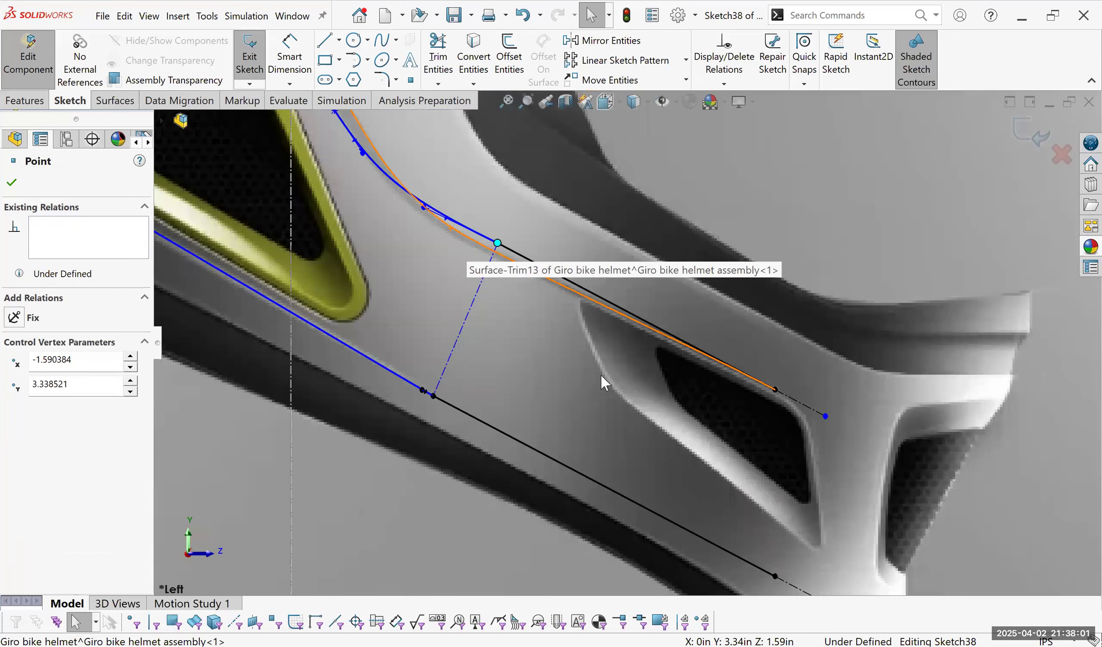
{"action": "scroll", "coordinate": [601, 371], "scroll_direction": "up", "scroll_amount": 1}
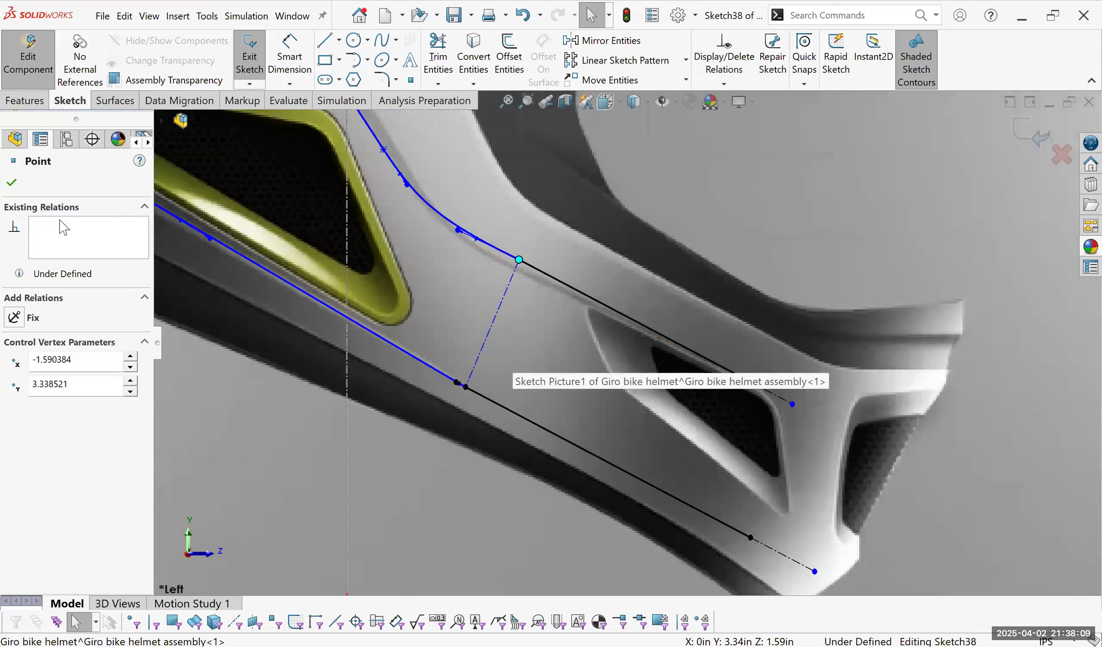
{"action": "middle_click_drag", "start_coordinate": [345, 312], "coordinate": [365, 385], "text": "ctrl"}
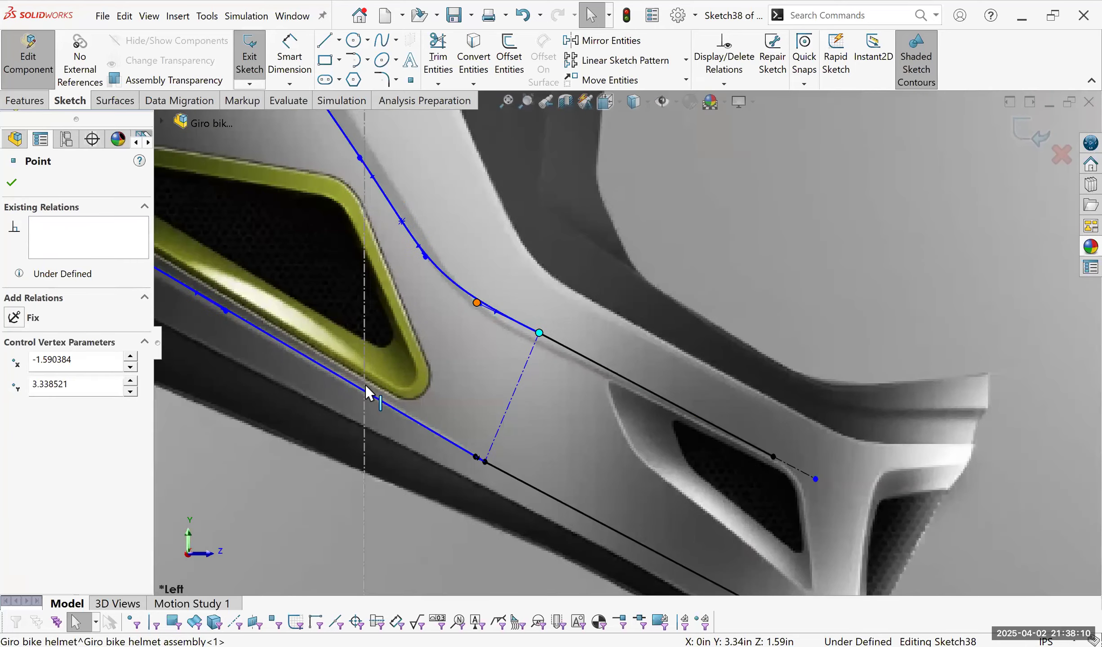
Move the junction between the upper slanted line and the spline to about X -1.59, Y 3.23 in, following the pictured edge.
{"action": "left_click", "coordinate": [538, 340]}
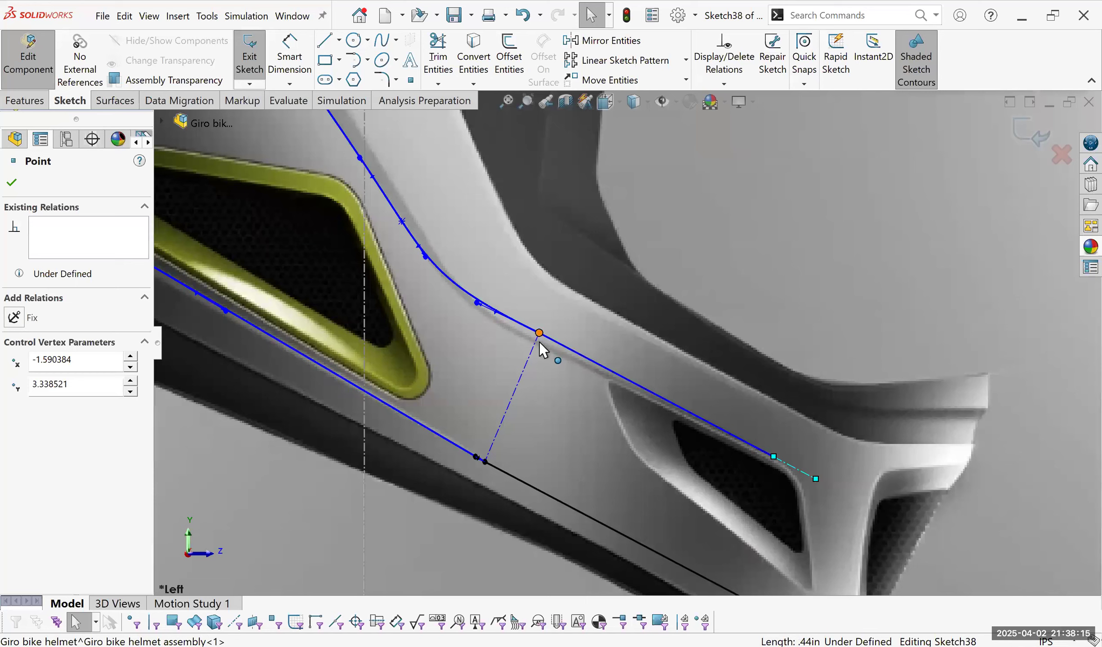
{"action": "left_click_drag", "start_coordinate": [539, 345], "coordinate": [539, 344]}
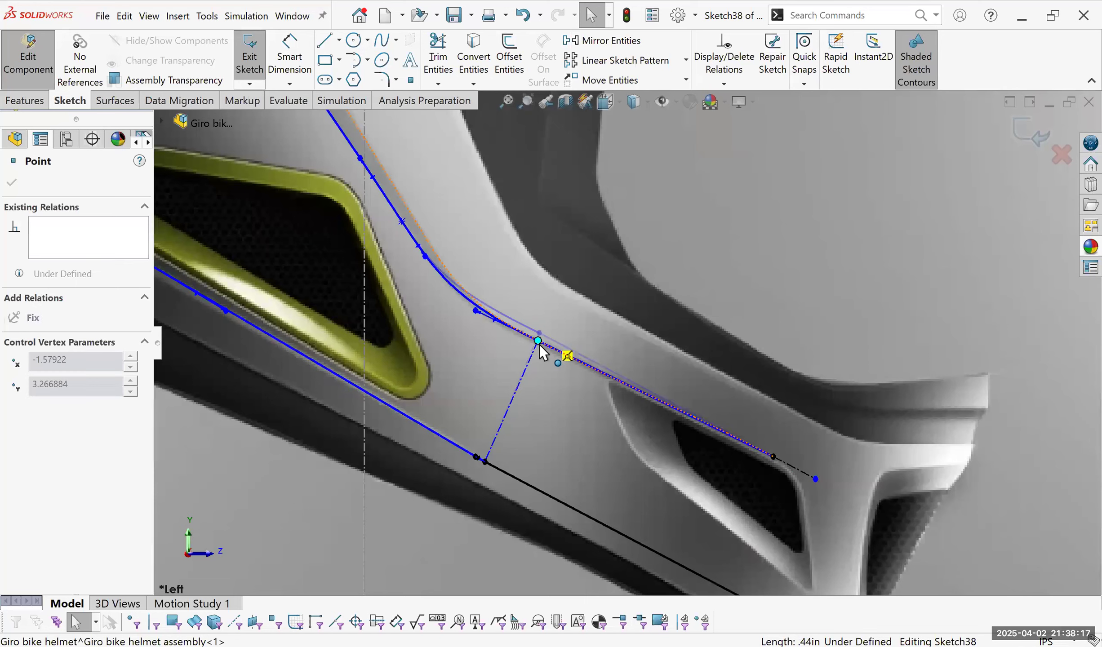
{"action": "left_click", "coordinate": [474, 315]}
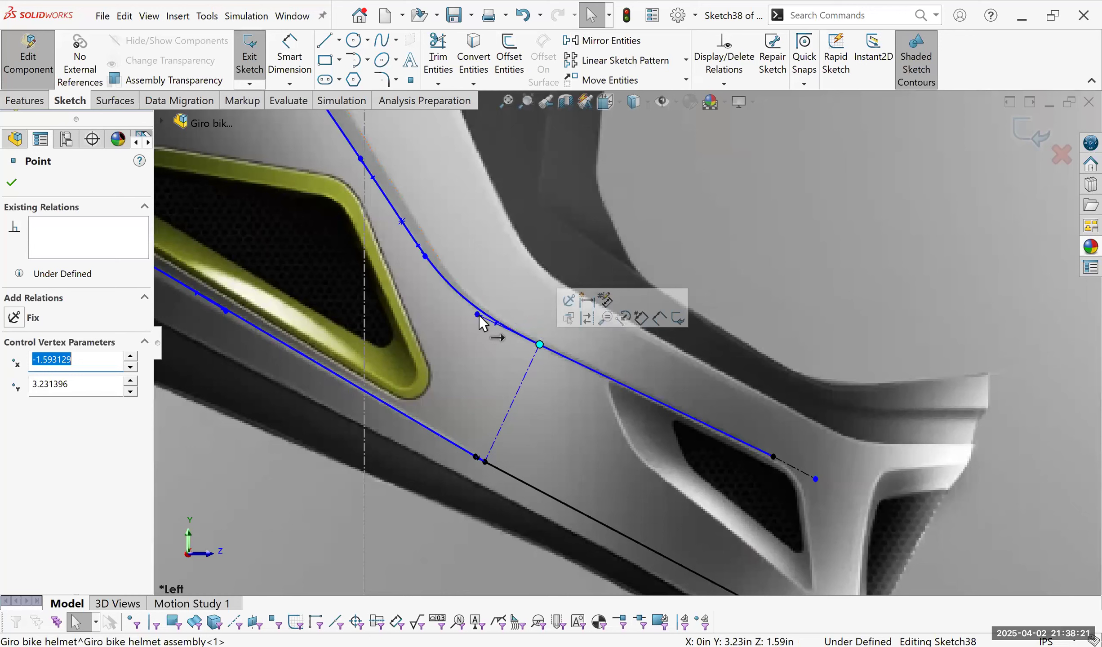
{"action": "key", "text": "Escape"}
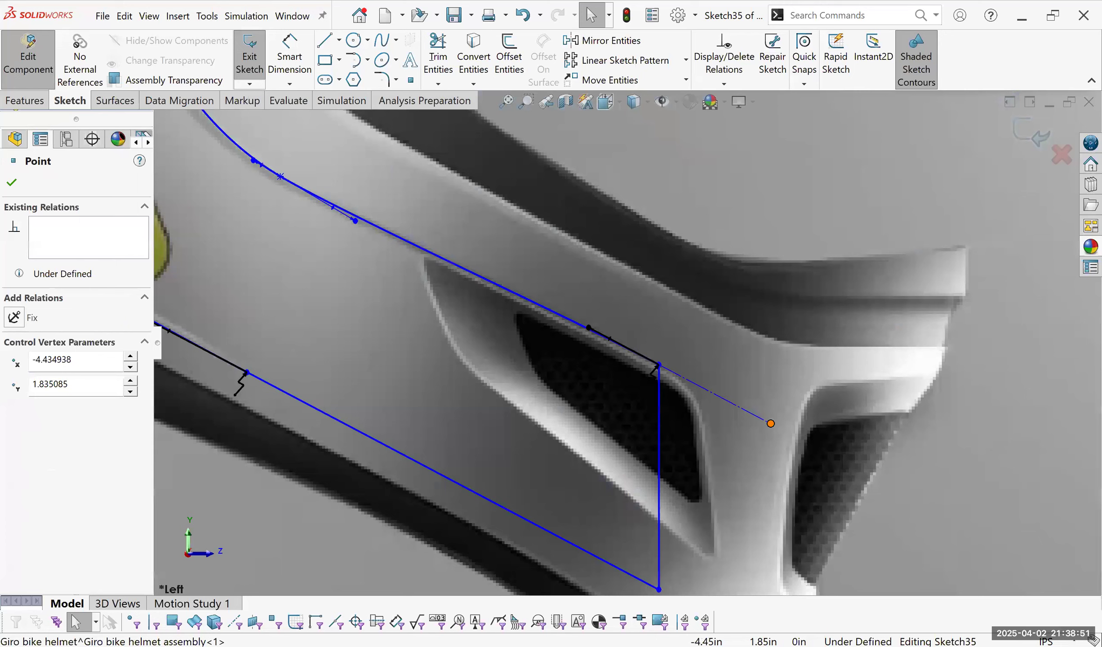
In Sketch35, lower the corner vertex where the vertical line meets the lower slanted line to about X -3.69, Y 0.70 in.
{"action": "scroll", "coordinate": [289, 305], "scroll_direction": "up", "scroll_amount": 2}
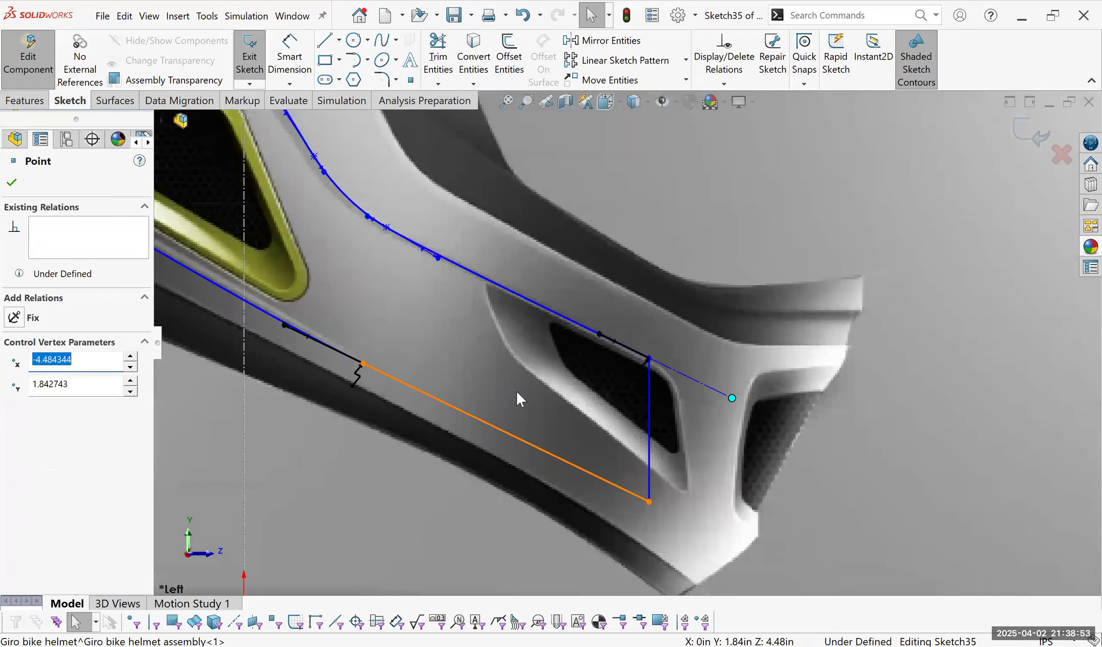
{"action": "left_click", "coordinate": [659, 513]}
{"action": "scroll", "coordinate": [659, 514], "scroll_direction": "down", "scroll_amount": 1}
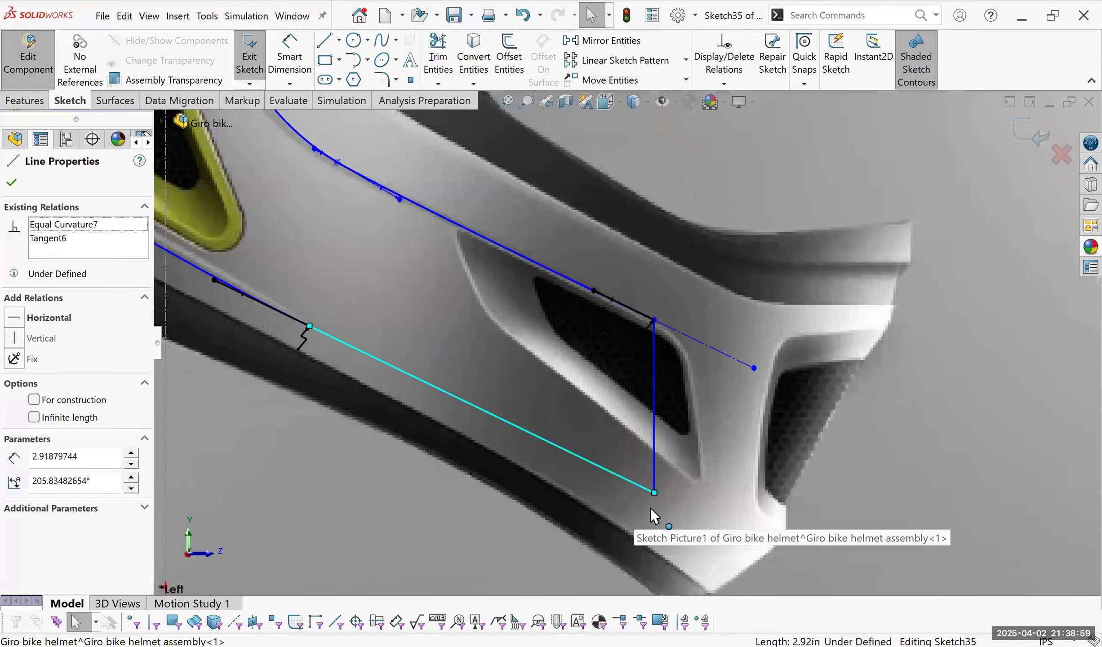
{"action": "left_click_drag", "start_coordinate": [649, 507], "coordinate": [650, 506]}
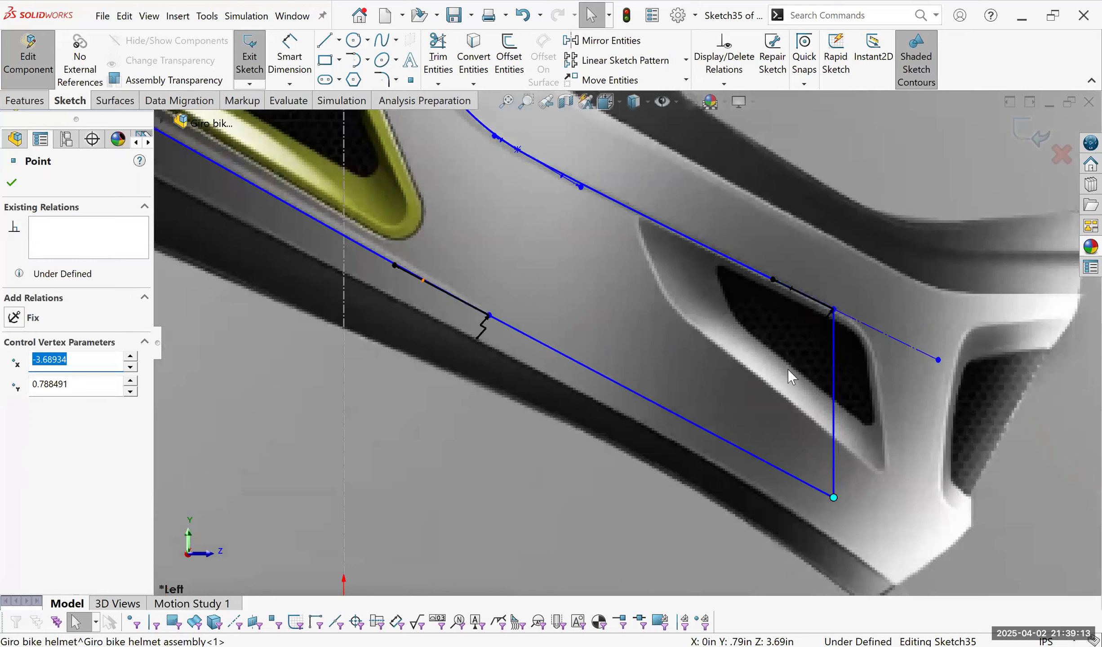
{"action": "left_click_drag", "start_coordinate": [807, 381], "coordinate": [808, 385]}
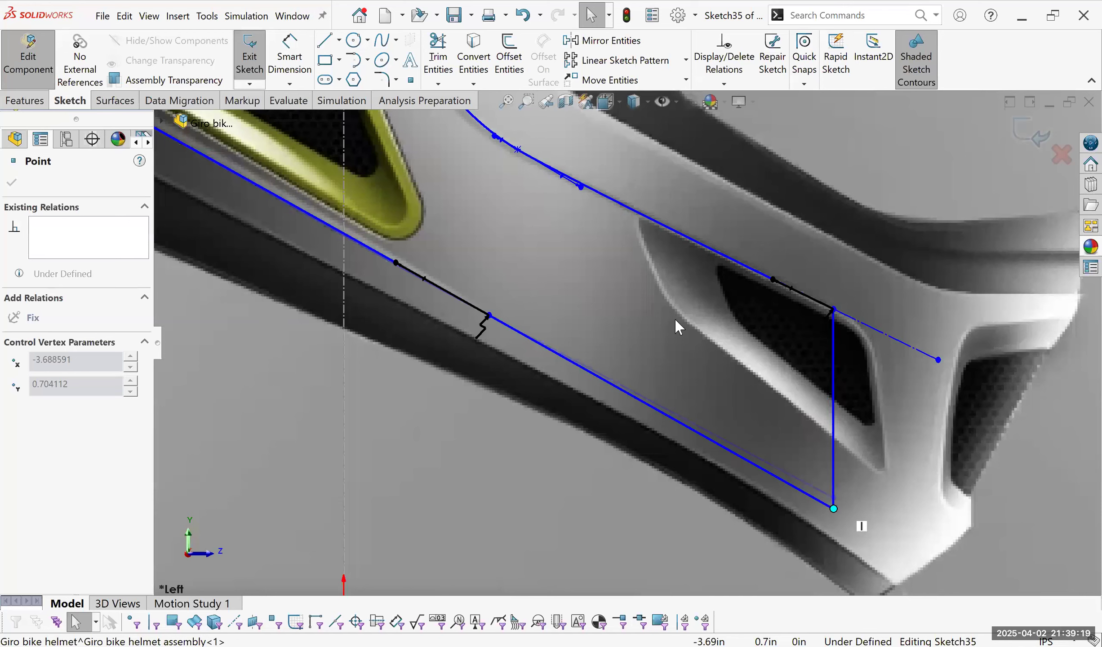
Shorten the upper spline's tangent handle at its bend in Sketch35 and move that spline point to about X -1.30, Y 3.42 in.
{"action": "scroll", "coordinate": [568, 288], "scroll_direction": "up", "scroll_amount": 1}
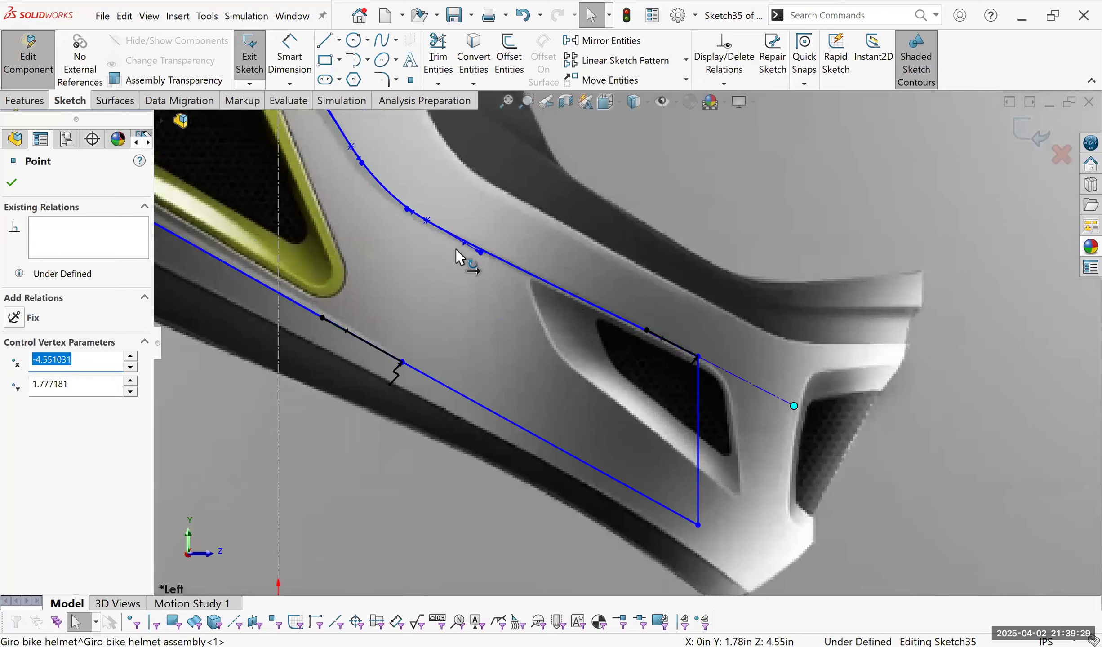
{"action": "scroll", "coordinate": [482, 235], "scroll_direction": "down", "scroll_amount": 3}
{"action": "left_click_drag", "start_coordinate": [480, 265], "coordinate": [467, 256]}
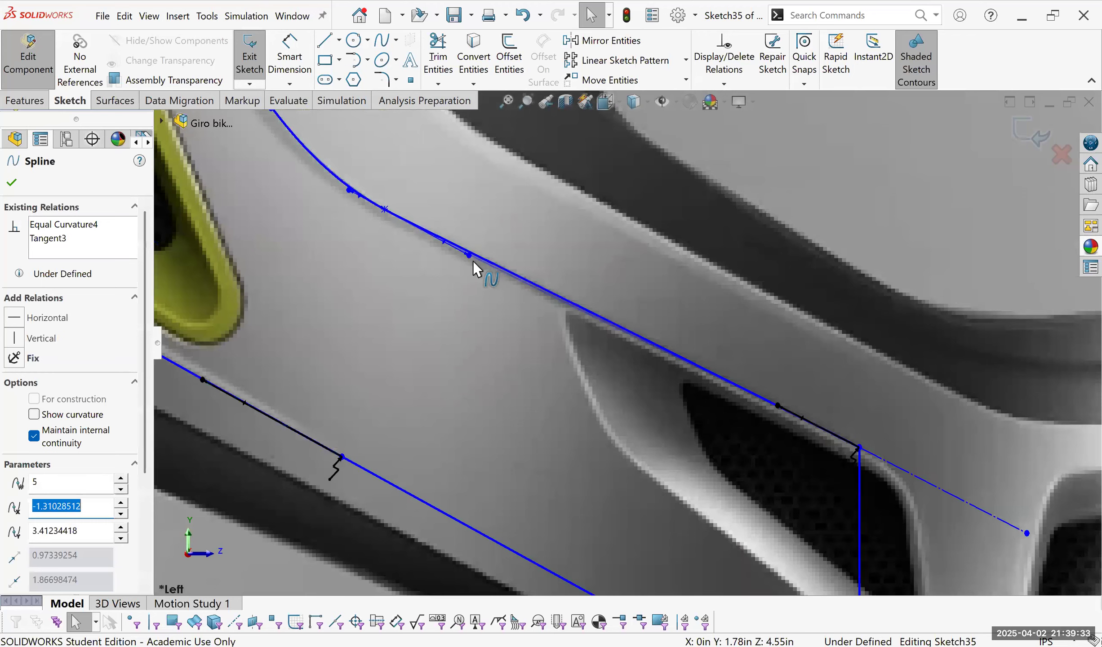
{"action": "scroll", "coordinate": [481, 264], "scroll_direction": "up", "scroll_amount": 2}
{"action": "scroll", "coordinate": [472, 262], "scroll_direction": "down", "scroll_amount": 2}
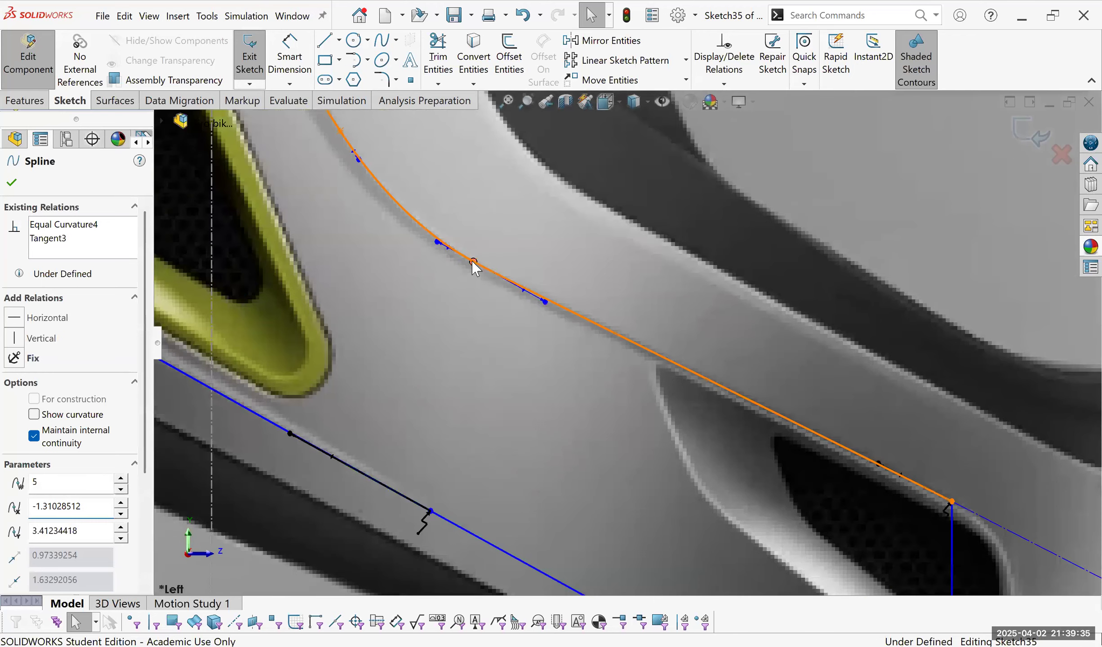
{"action": "left_click", "coordinate": [474, 262]}
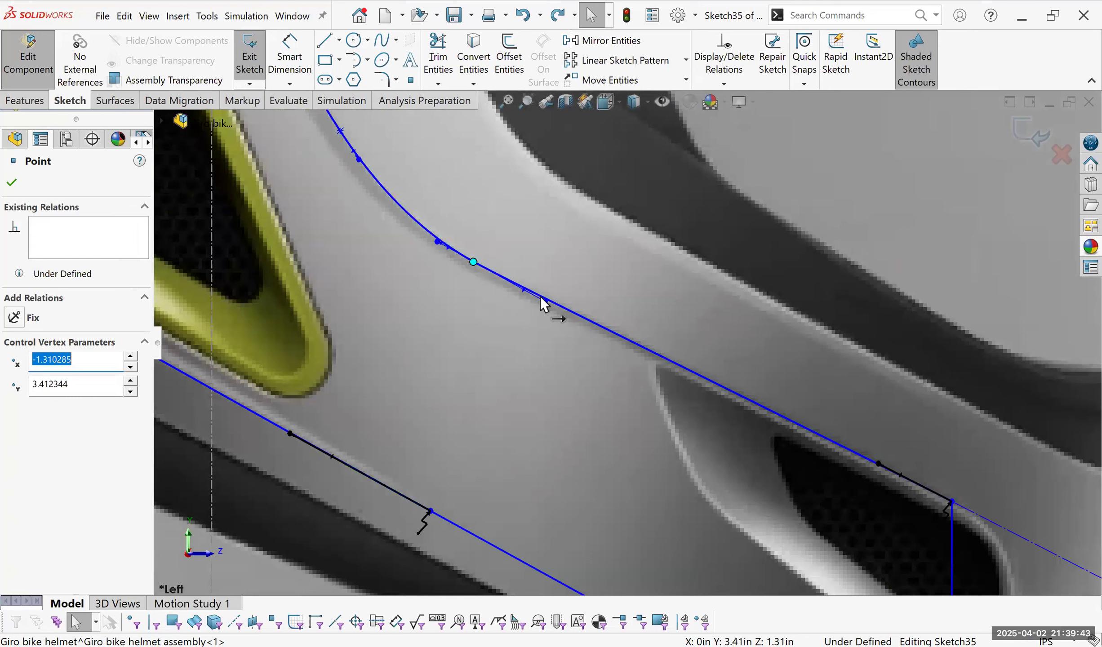
{"action": "left_click_drag", "start_coordinate": [526, 294], "coordinate": [537, 293]}
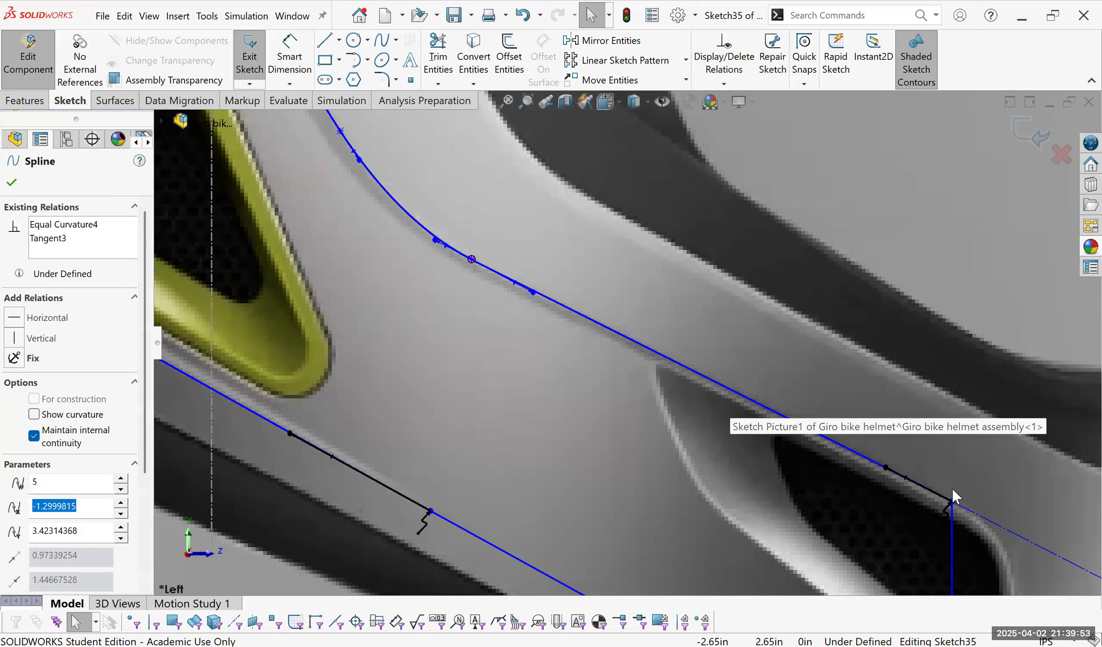
In Sketch38, make the short centerline tangent to the trimmed surface's upper edge and the upper slanted line collinear with it.
{"action": "middle_click_drag", "start_coordinate": [856, 352], "coordinate": [683, 255], "text": "ctrl"}
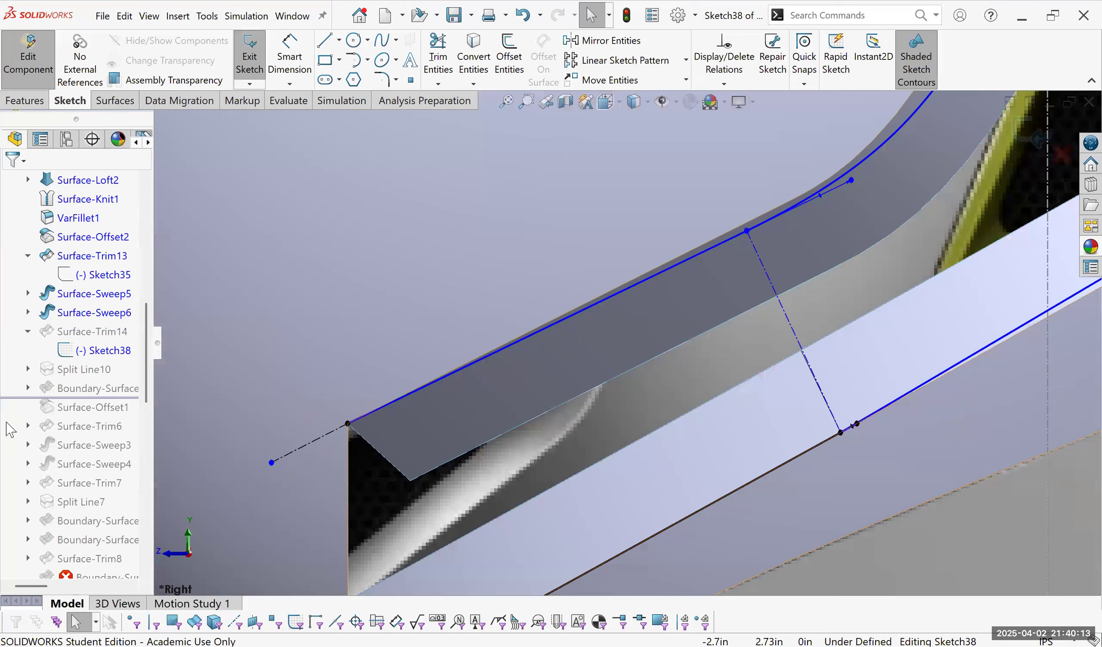
{"action": "left_click", "coordinate": [759, 218]}
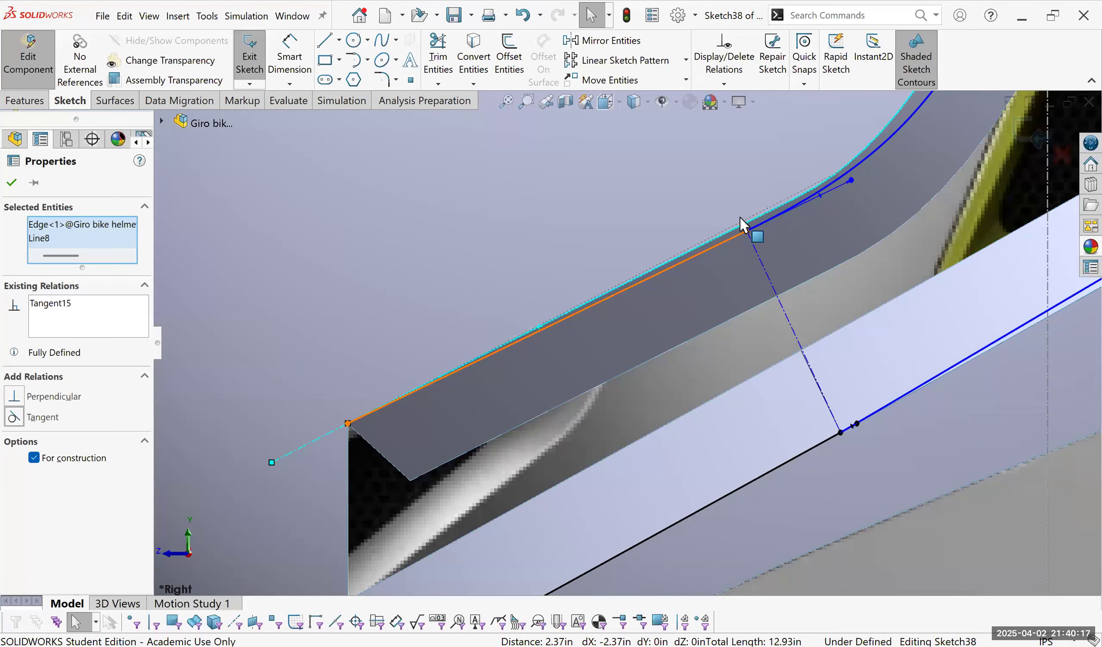
{"action": "left_click", "coordinate": [14, 183]}
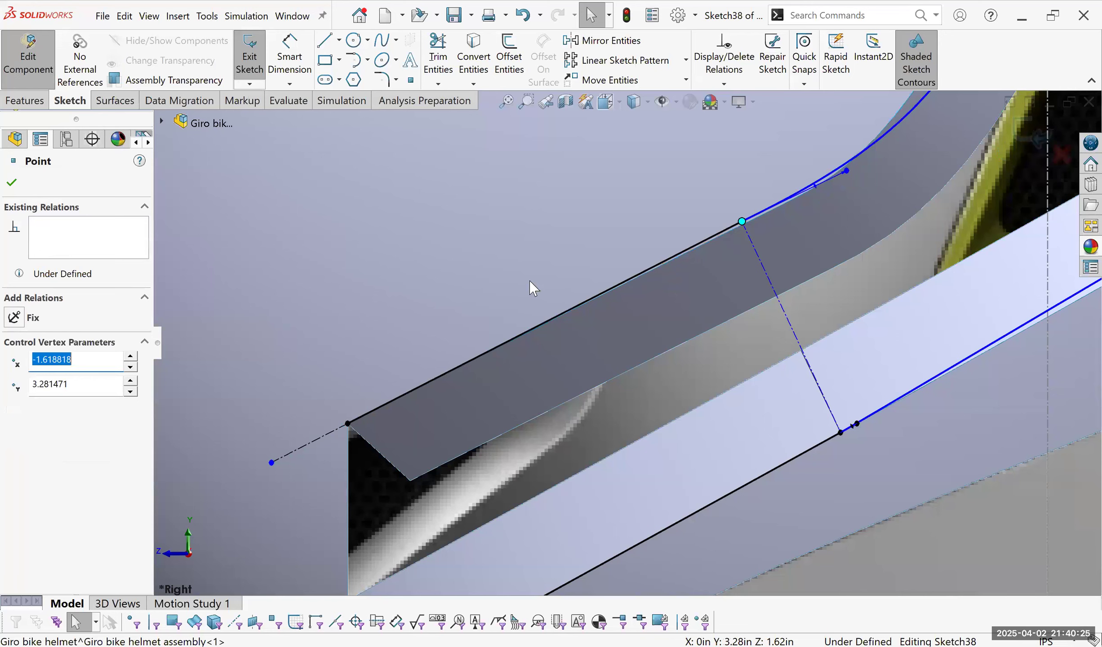
Rebuild the model from the Sketch35 edit and continue past the Sketch38 error.
{"action": "scroll", "coordinate": [531, 288], "scroll_direction": "up", "scroll_amount": 3}
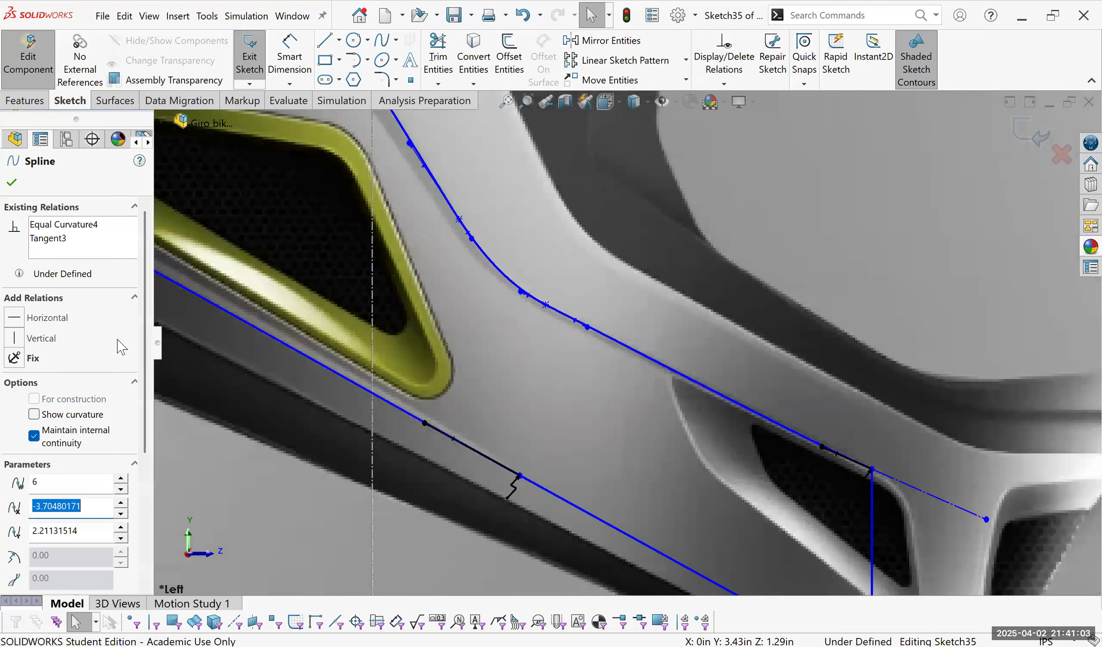
{"action": "key", "text": "ctrl+b"}
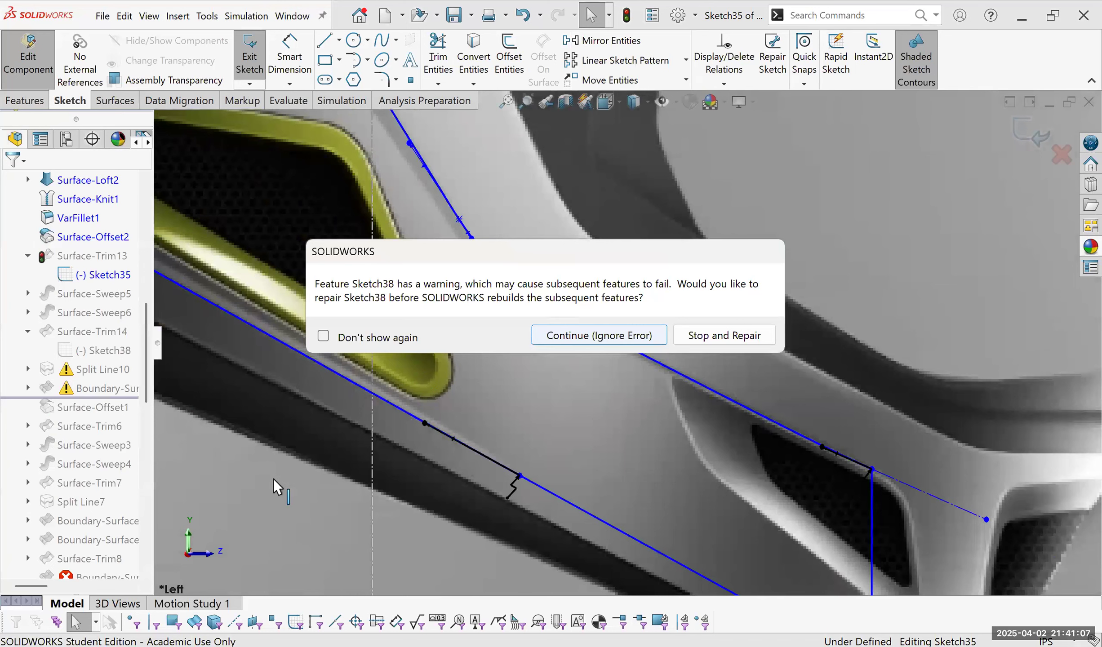
{"action": "key", "text": "Return"}
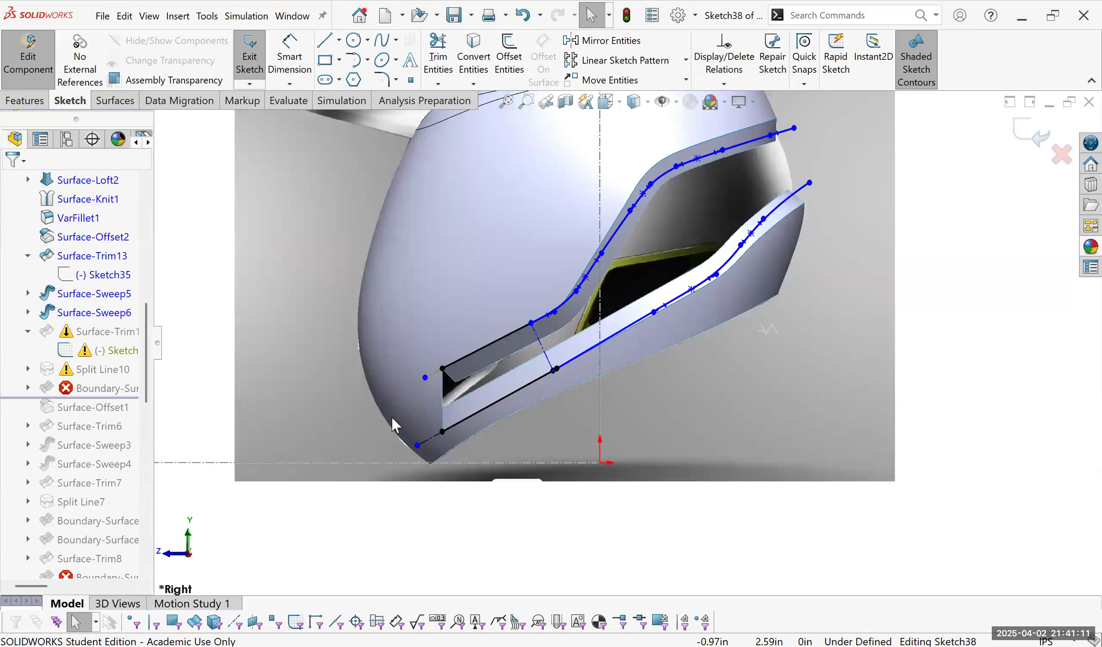
Repair the short centerline's tangency to the trimmed surface's upper edge in Sketch38.
{"action": "left_click", "coordinate": [429, 375]}
{"action": "scroll", "coordinate": [511, 322], "scroll_direction": "down", "scroll_amount": 6}
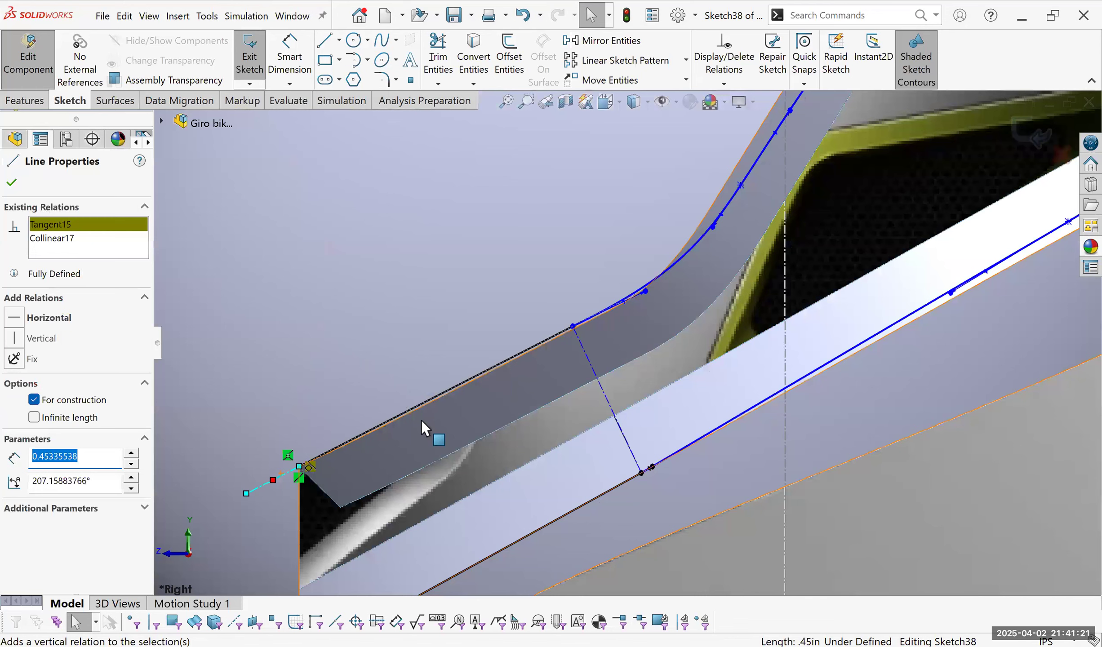
{"action": "left_click", "coordinate": [409, 412]}
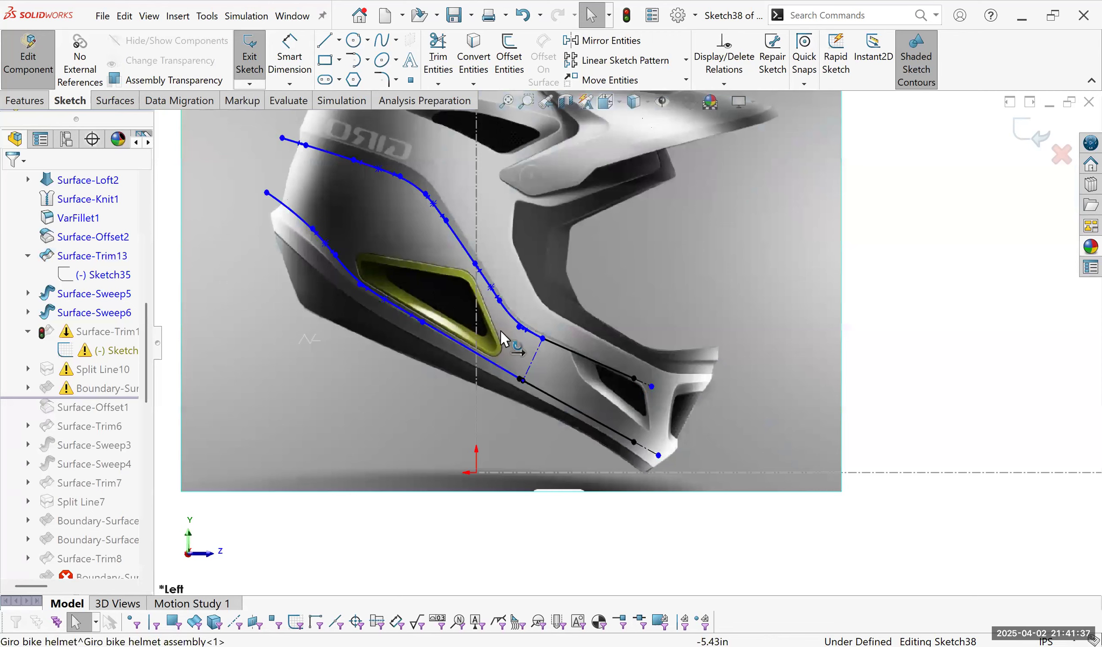
In Sketch38, try to shift the upper spline's lower end point along the slanted line to about X -2.05, Y 2.94 in, and undo it.
{"action": "scroll", "coordinate": [543, 335], "scroll_direction": "down", "scroll_amount": 5}
{"action": "left_click_drag", "start_coordinate": [542, 349], "coordinate": [624, 416]}
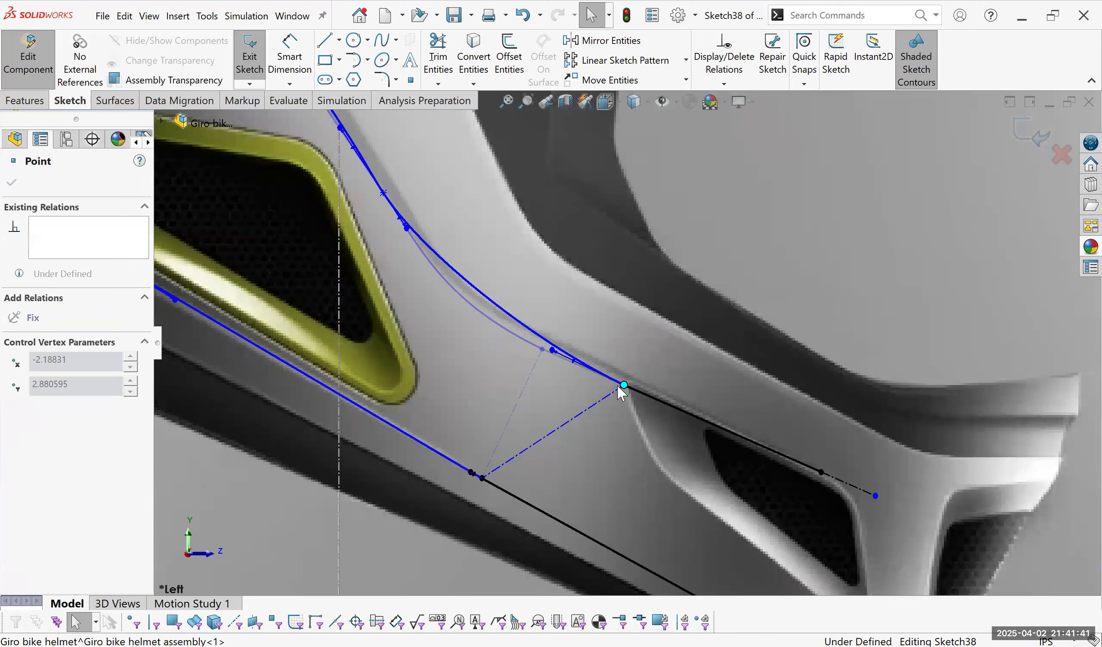
{"action": "left_click_drag", "start_coordinate": [619, 390], "coordinate": [604, 378]}
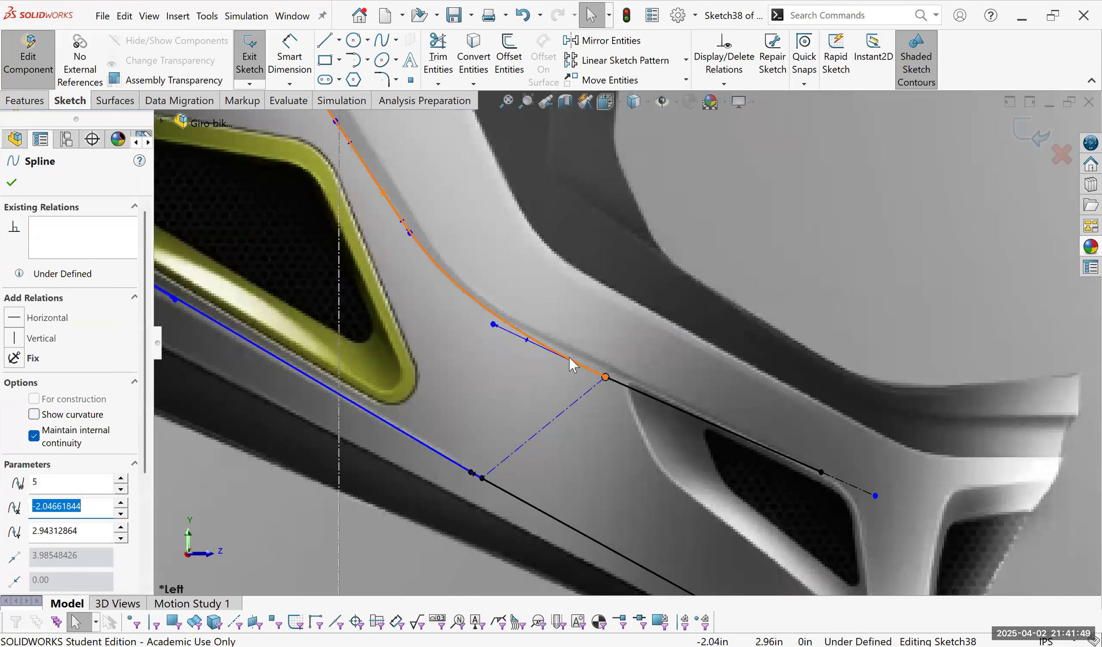
{"action": "left_click", "coordinate": [542, 350]}
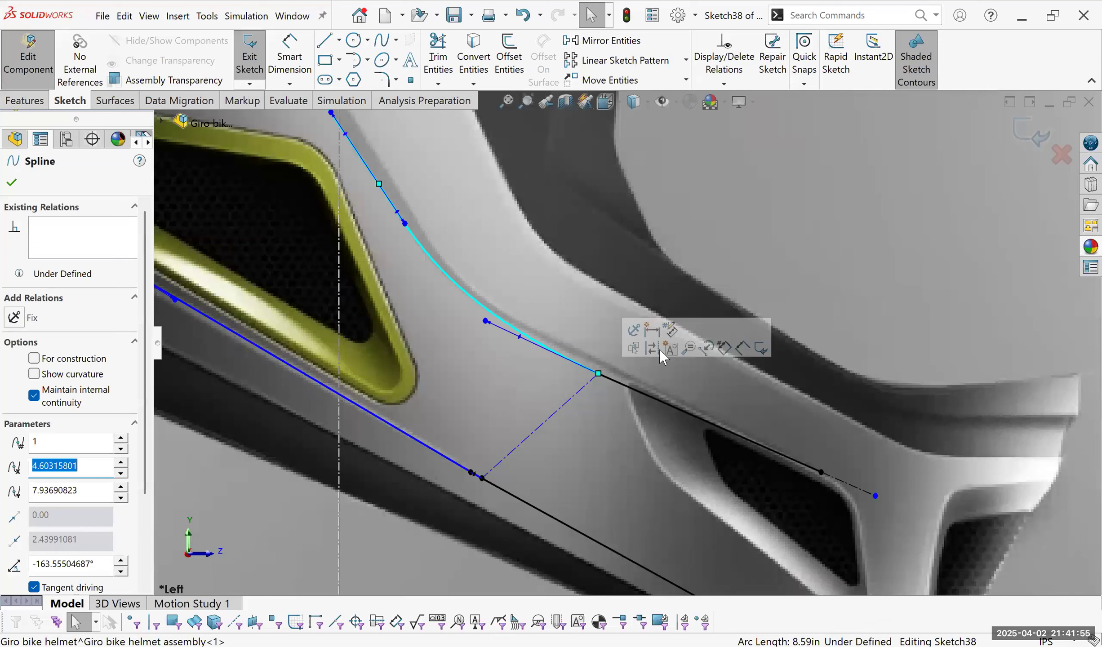
{"action": "key", "text": "ctrl+z"}
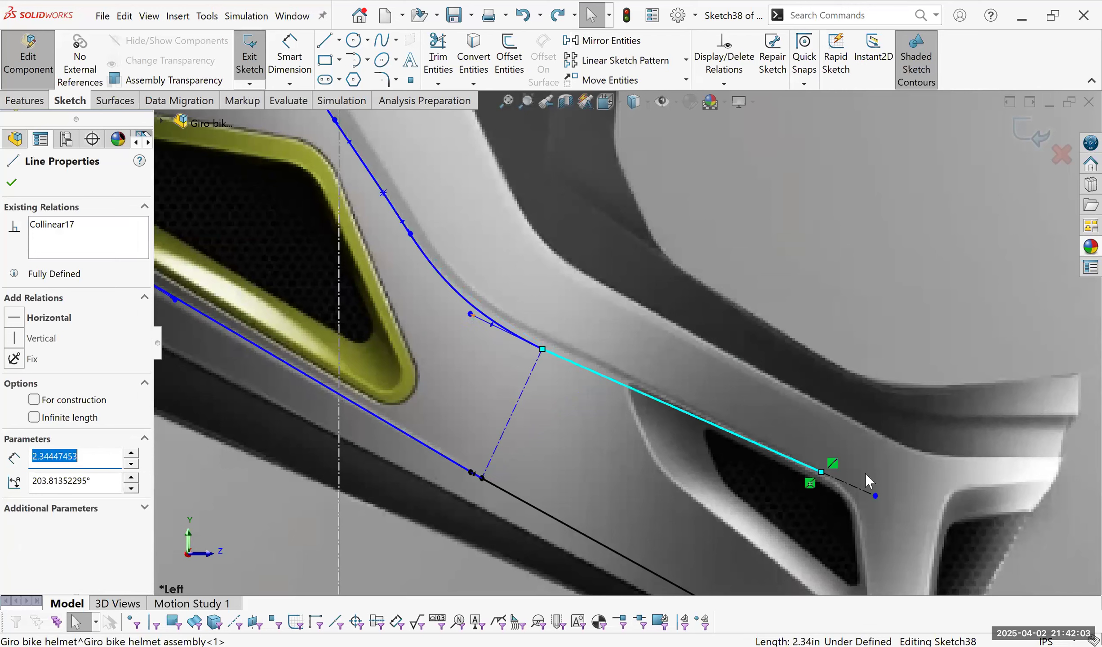
{"action": "key", "text": "ctrl+z"}
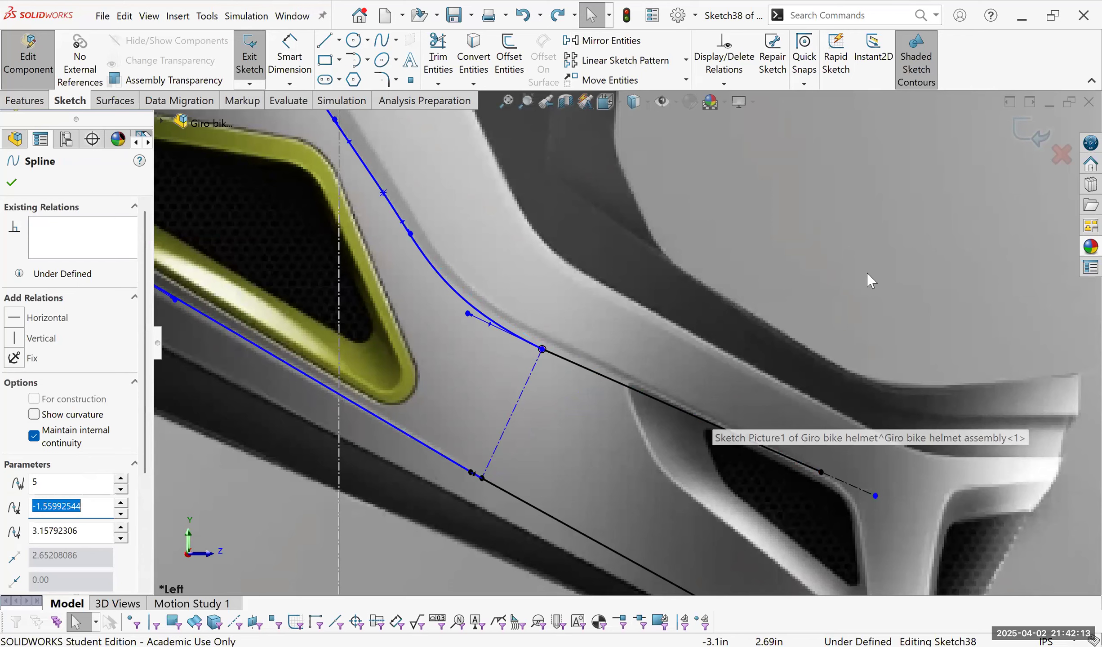
Rebuild the model from the Sketch38 edit and display zebra stripes on the shell and side patch.
{"action": "left_click", "coordinate": [628, 3]}
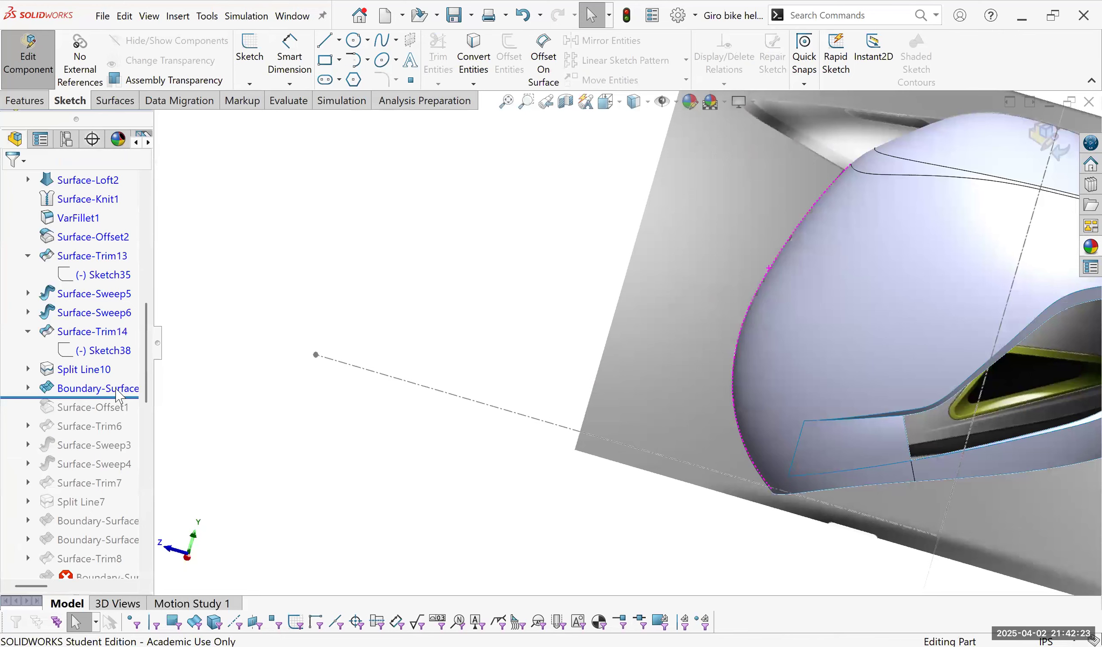
{"action": "key", "text": "ctrl+shift+z"}
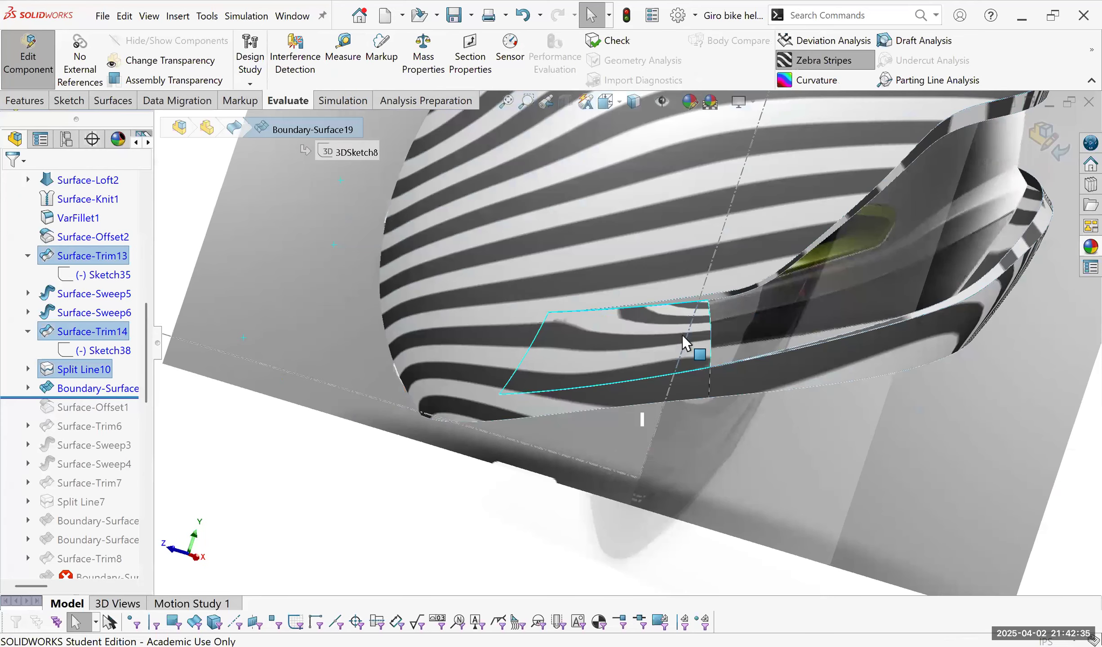
Examine the side patch's boundary curves and continuity conditions, along with its 3DSketch8 edge curve.
{"action": "left_click", "coordinate": [68, 373]}
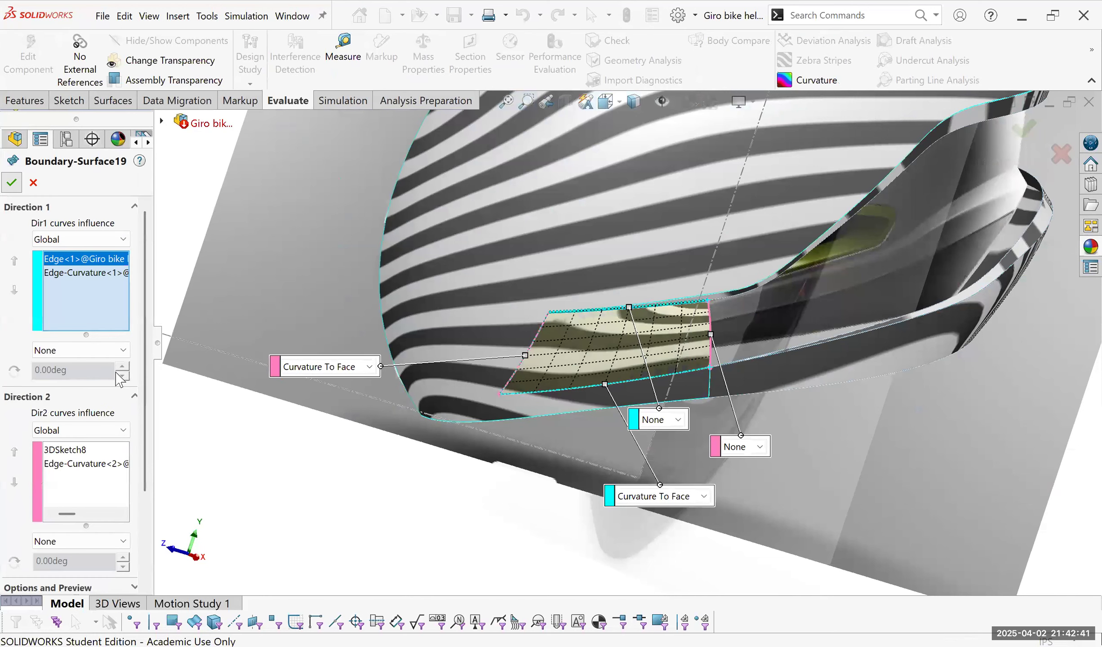
{"action": "key", "text": "Escape"}
{"action": "middle_click_drag", "start_coordinate": [701, 372], "coordinate": [616, 372]}
{"action": "scroll", "coordinate": [616, 372], "scroll_direction": "up", "scroll_amount": 2}
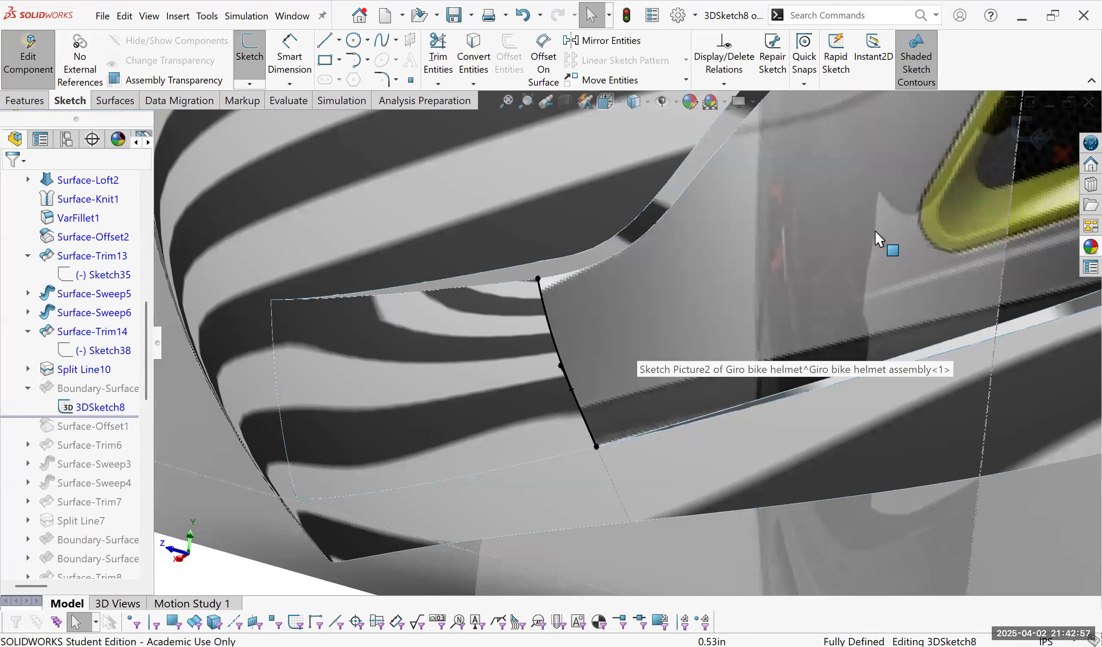
{"action": "left_click", "coordinate": [1023, 130]}
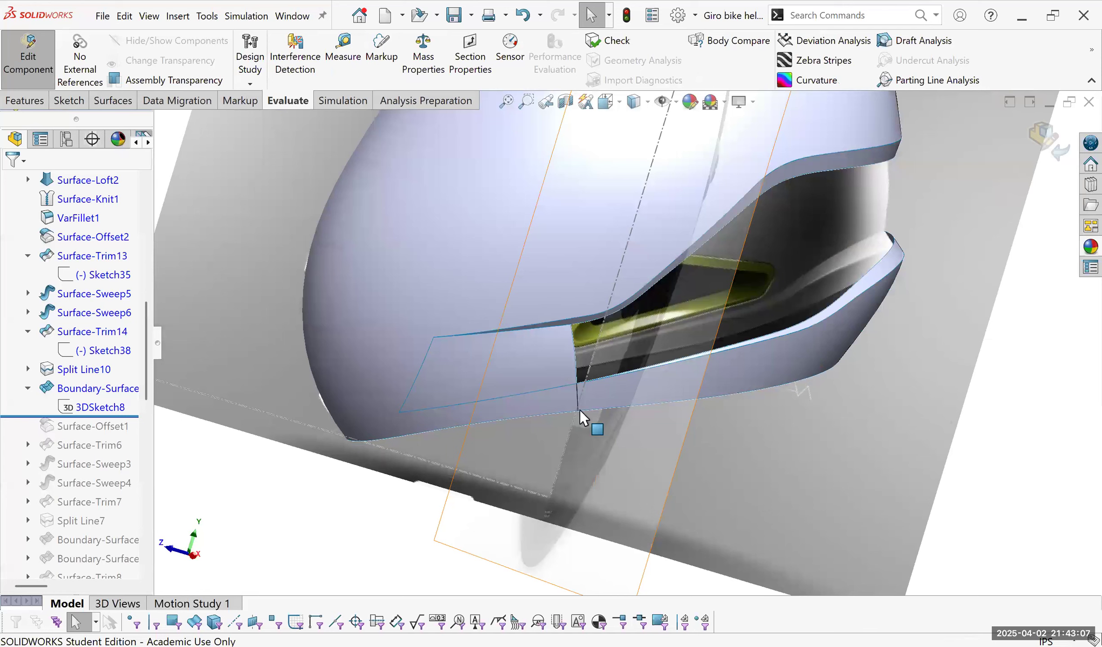
On the Right Plane, sketch a curved spline closing the opening's front gap, from about (4.14, 7.74) to (4.56, 6.33) in.
{"action": "middle_click_drag", "start_coordinate": [711, 387], "coordinate": [748, 386]}
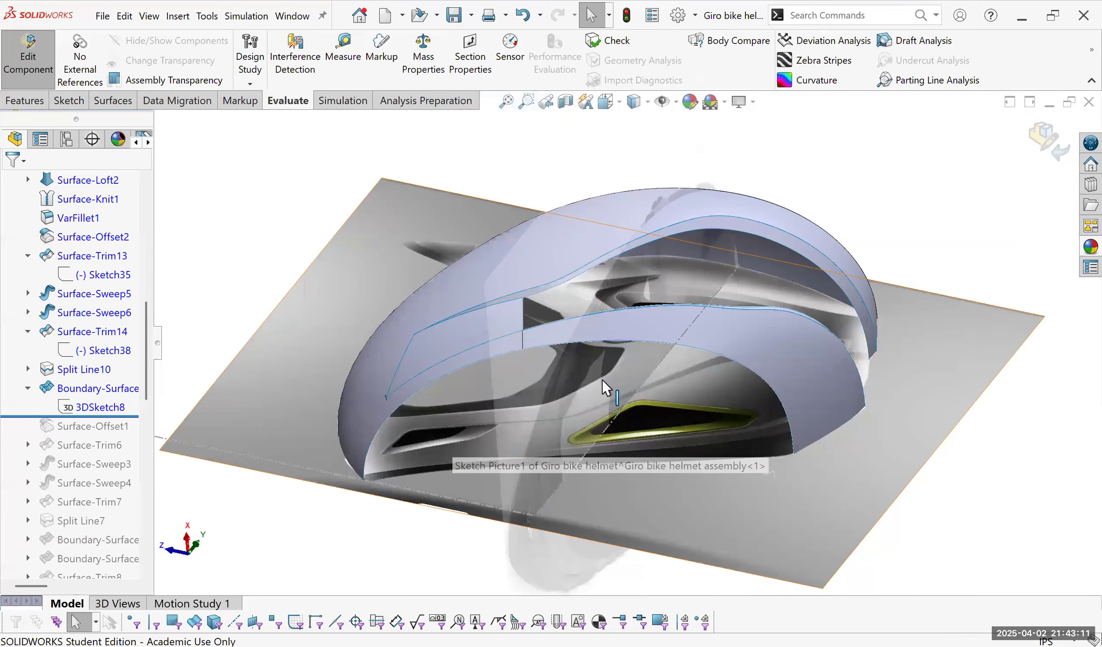
{"action": "middle_click_drag", "start_coordinate": [746, 253], "coordinate": [490, 379]}
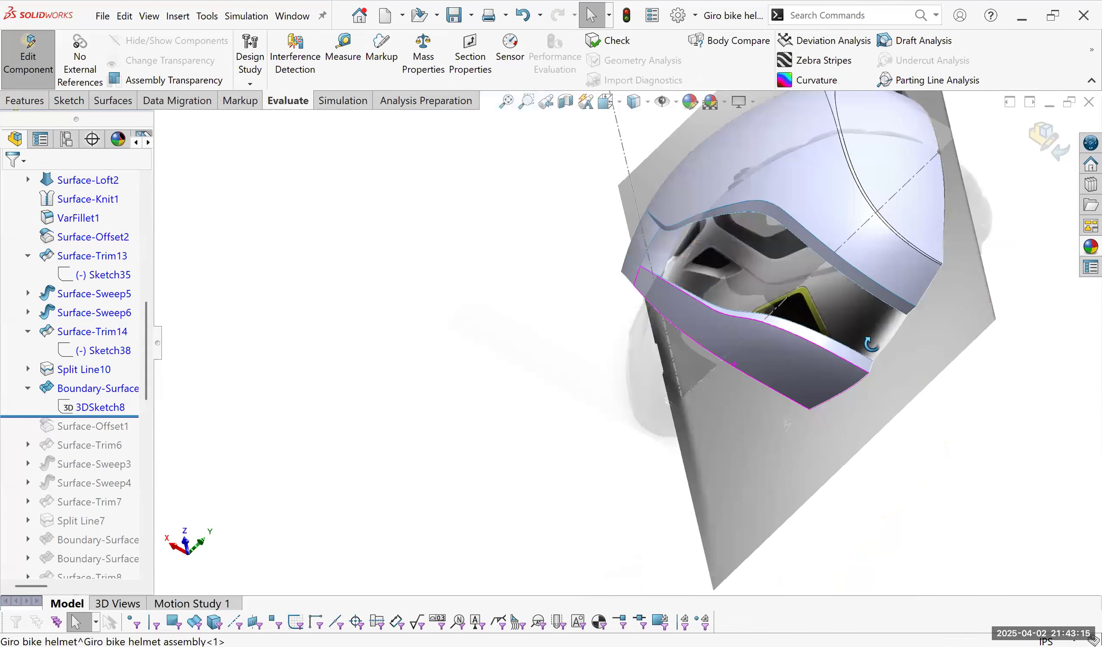
{"action": "middle_click_drag", "start_coordinate": [870, 346], "coordinate": [871, 346]}
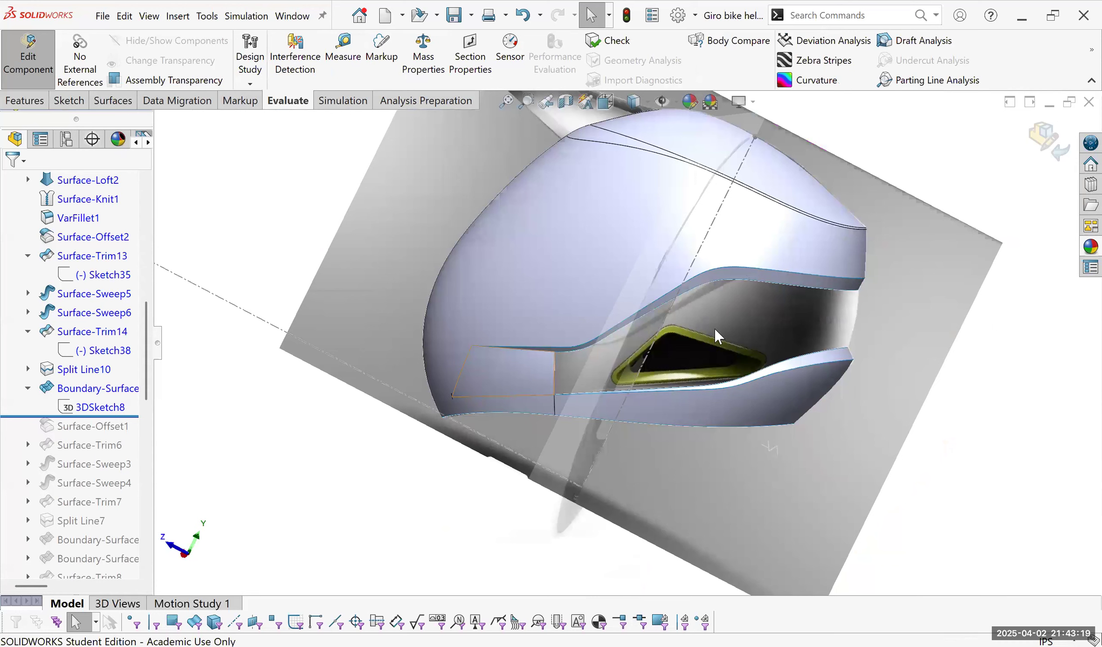
{"action": "middle_click_drag", "start_coordinate": [715, 329], "coordinate": [807, 338]}
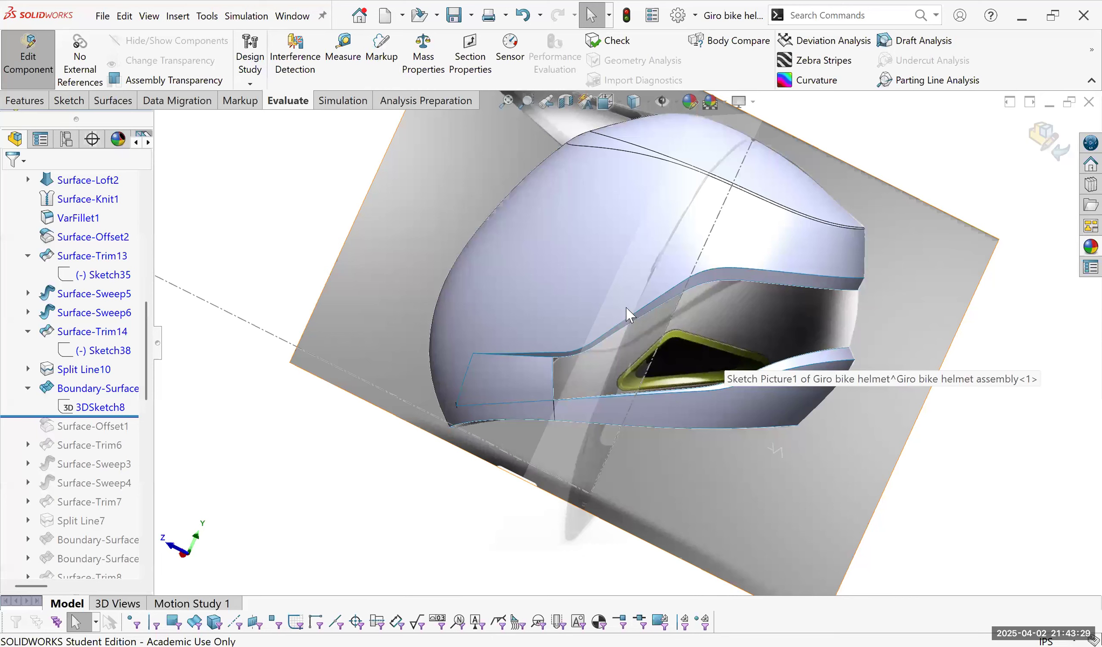
{"action": "left_click", "coordinate": [380, 41]}
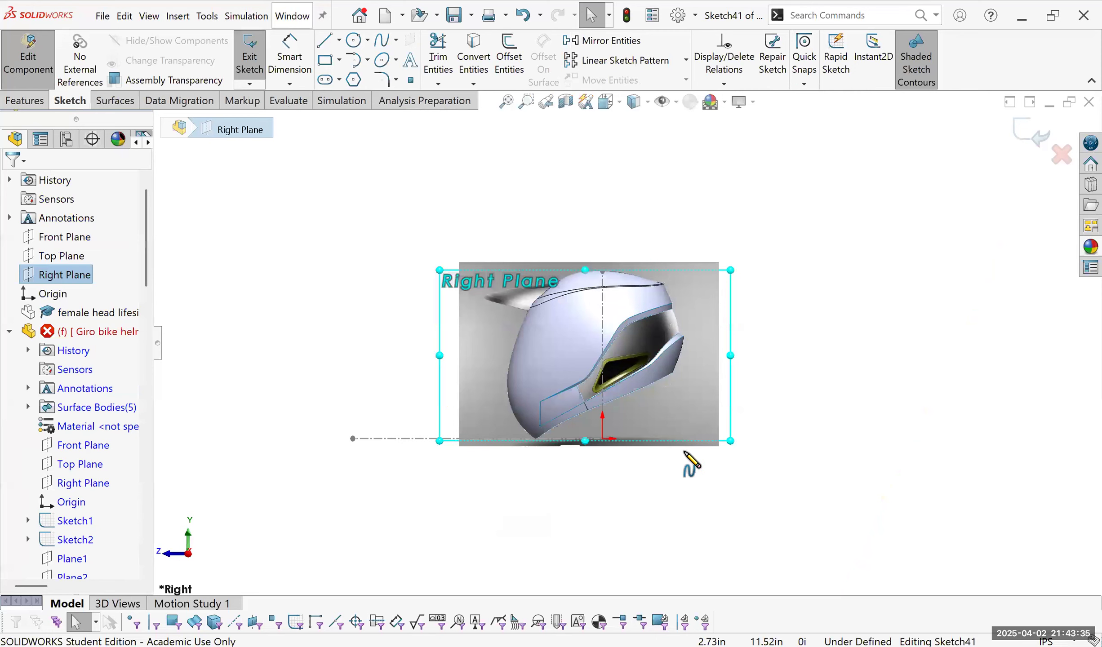
{"action": "scroll", "coordinate": [639, 444], "scroll_direction": "down", "scroll_amount": 5}
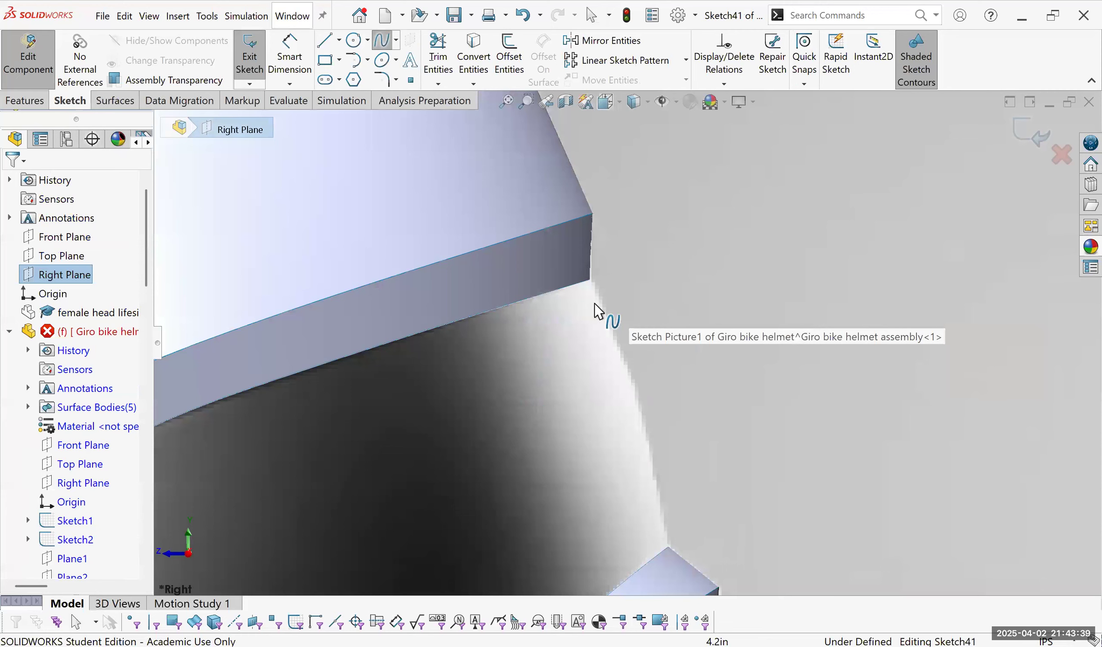
{"action": "left_click", "coordinate": [590, 280]}
{"action": "scroll", "coordinate": [652, 459], "scroll_direction": "down", "scroll_amount": 1}
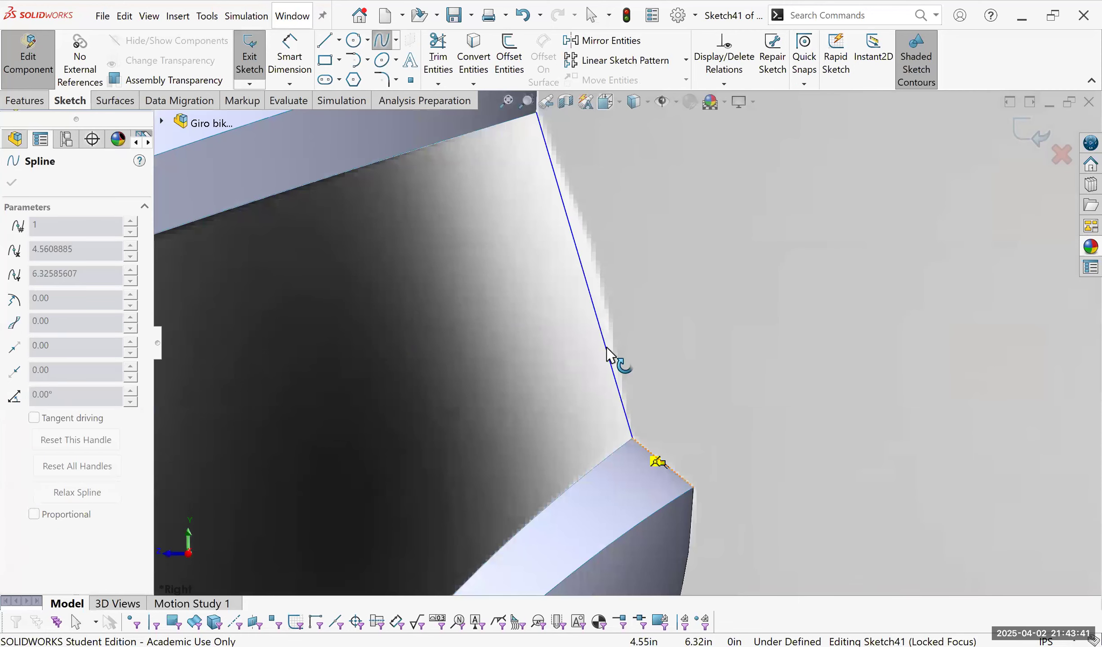
{"action": "key", "text": "Escape"}
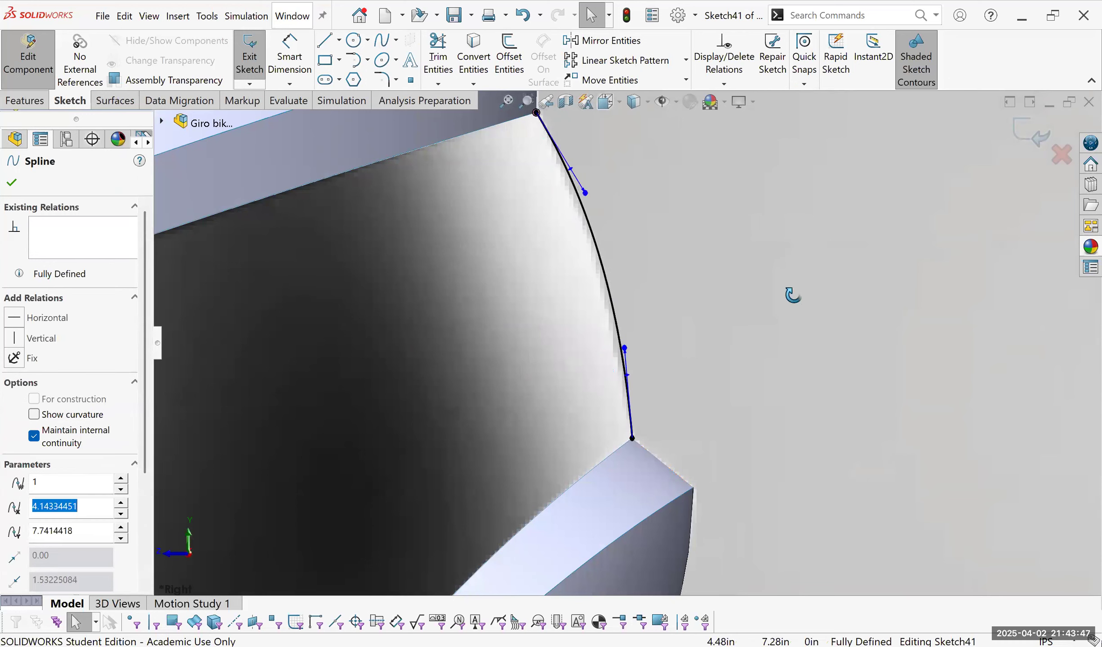
{"action": "scroll", "coordinate": [647, 355], "scroll_direction": "up", "scroll_amount": 5}
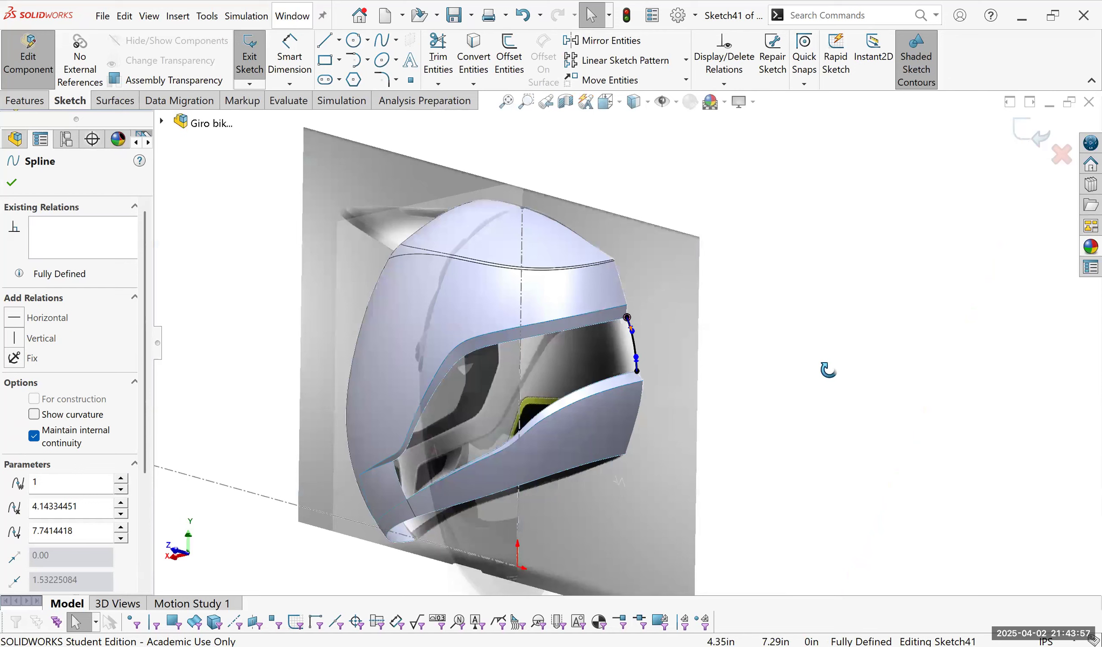
{"action": "left_click", "coordinate": [828, 370]}
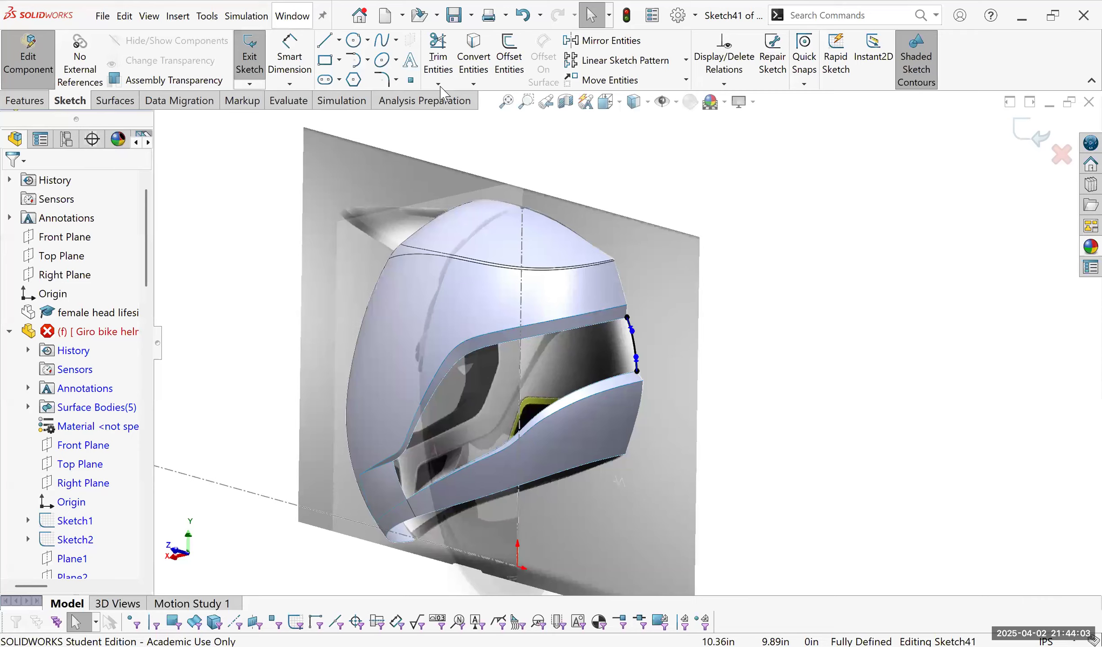
{"action": "key", "text": "ctrl+b"}
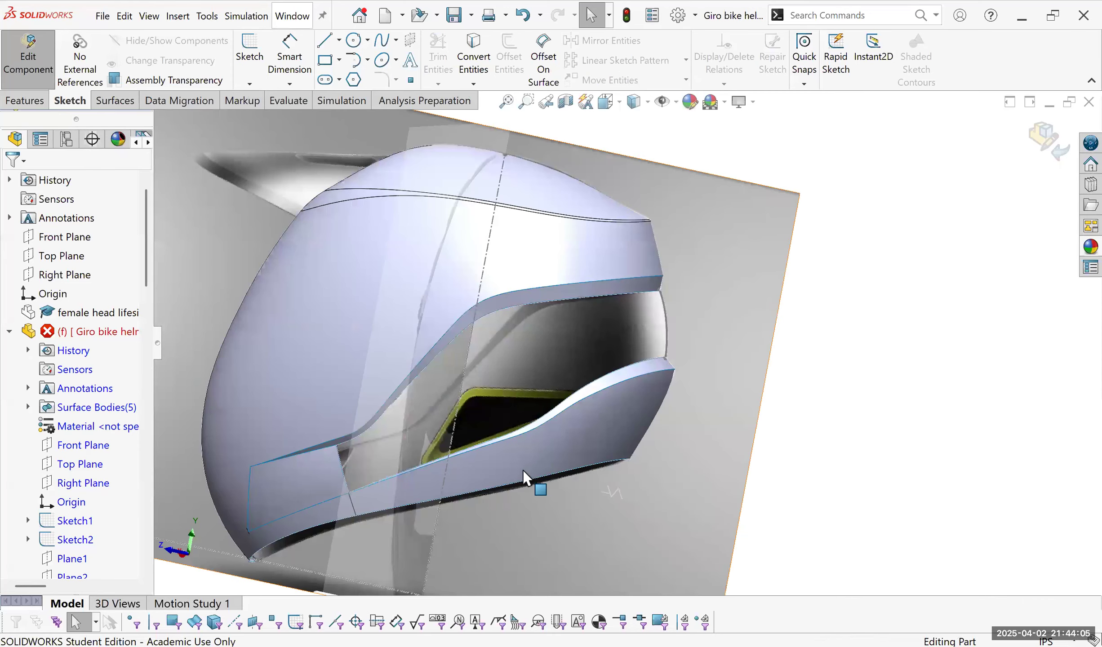
Define a filled surface over the side opening, bounded by its upper and lower edges, the side patch's edge and the Sketch41 spline.
{"action": "scroll", "coordinate": [441, 89], "scroll_direction": "down", "scroll_amount": 1}
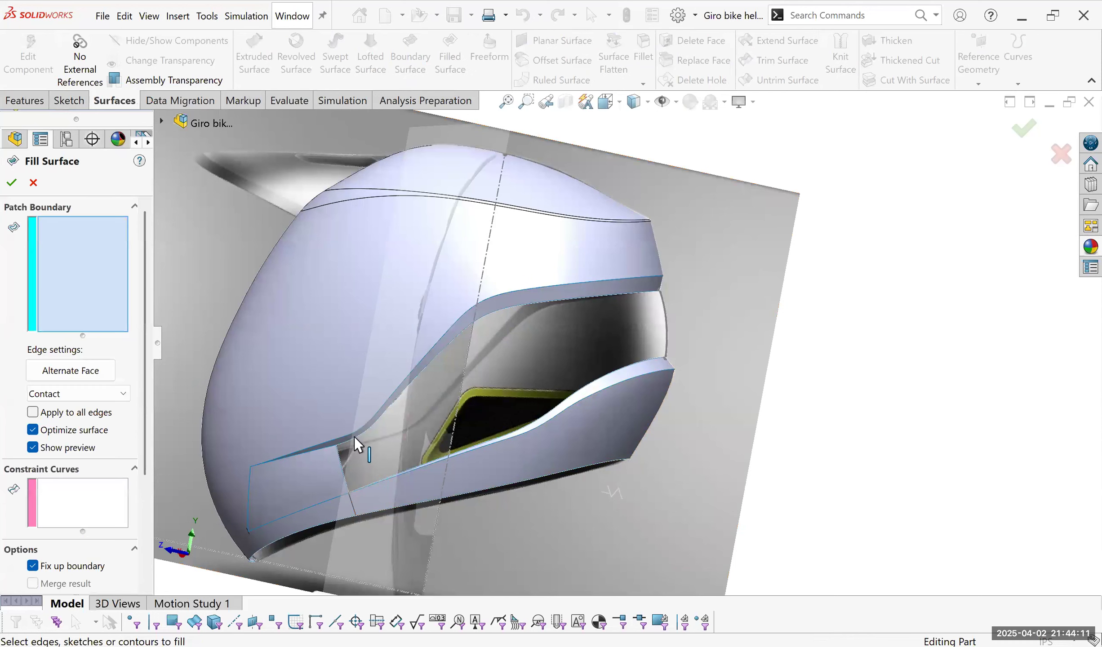
{"action": "left_click", "coordinate": [668, 324]}
{"action": "left_click", "coordinate": [642, 362]}
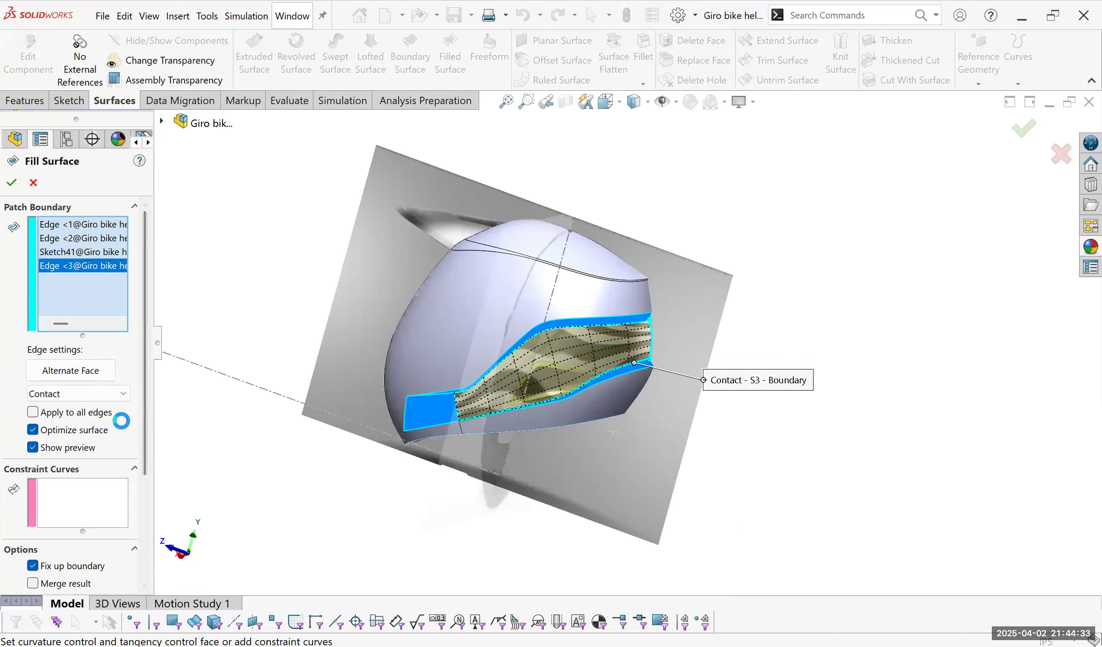
Try a tangent condition on the filled surface's lower boundary edge.
{"action": "left_click", "coordinate": [121, 396]}
{"action": "left_click", "coordinate": [116, 417]}
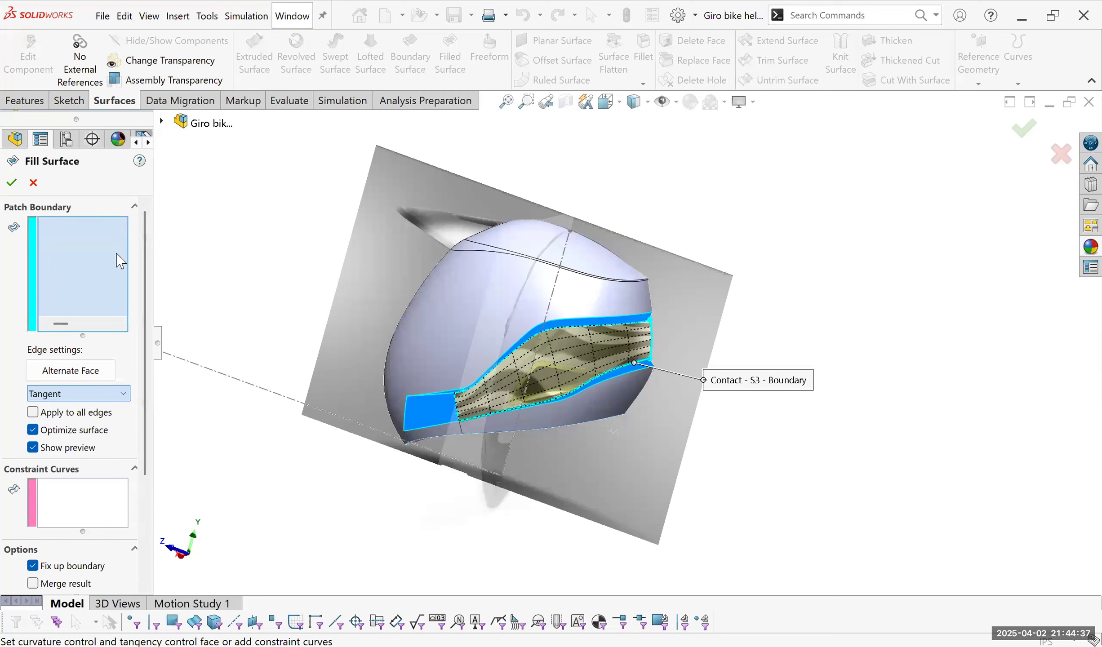
{"action": "left_click", "coordinate": [123, 396]}
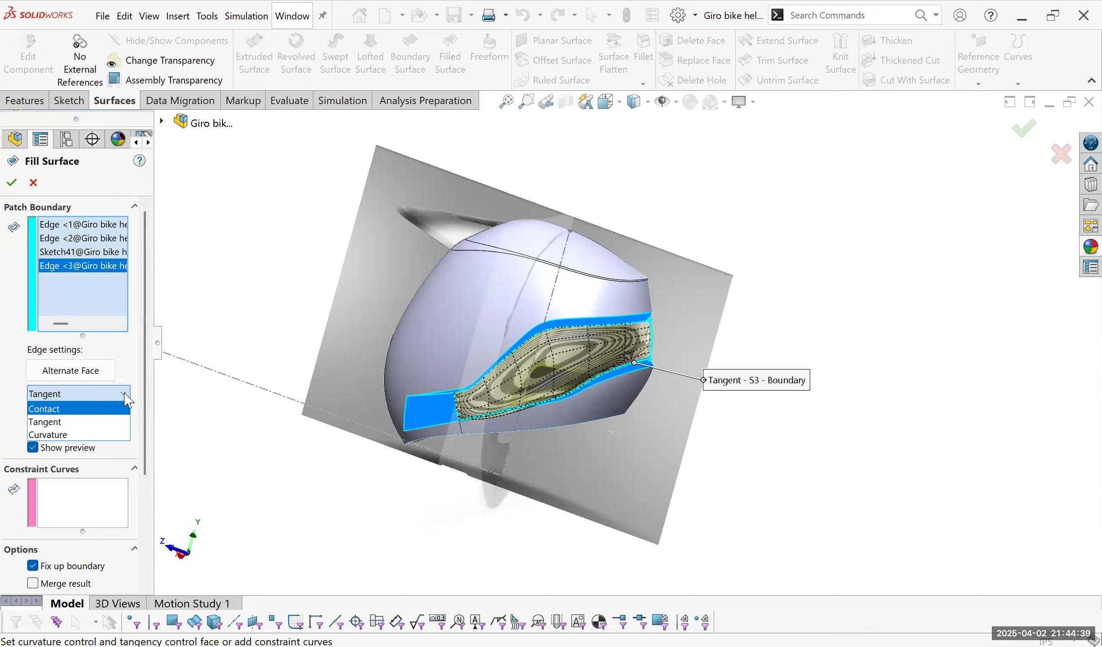
{"action": "left_click", "coordinate": [125, 431]}
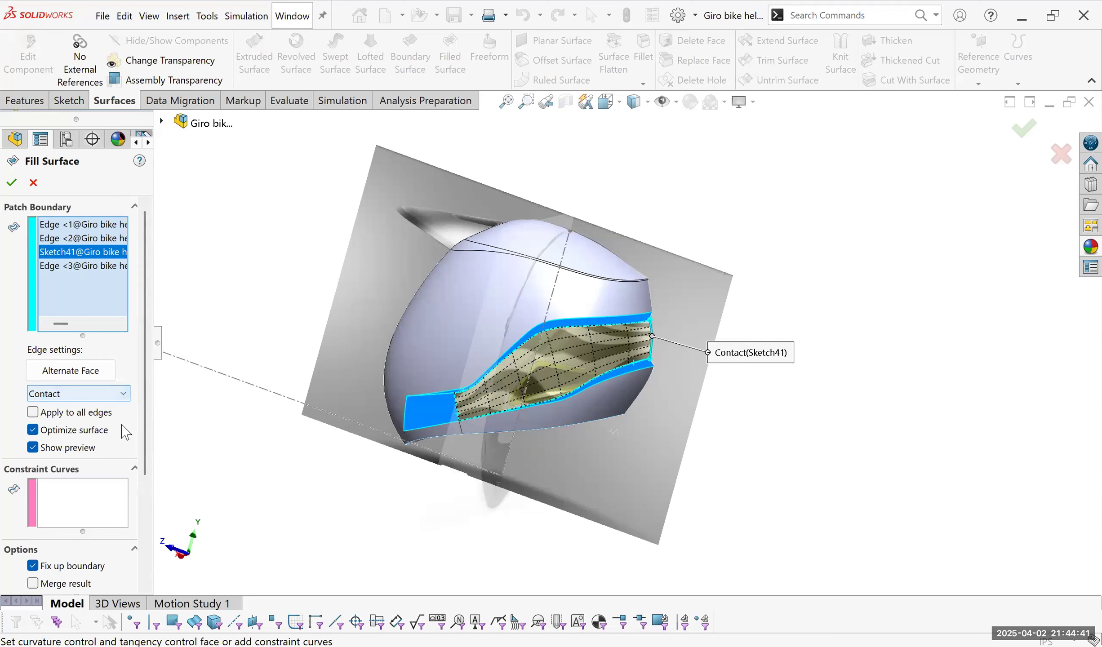
Try a tangent condition on the filled surface's Sketch41 boundary and create the surface with that boundary set to Contact.
{"action": "left_click", "coordinate": [710, 353]}
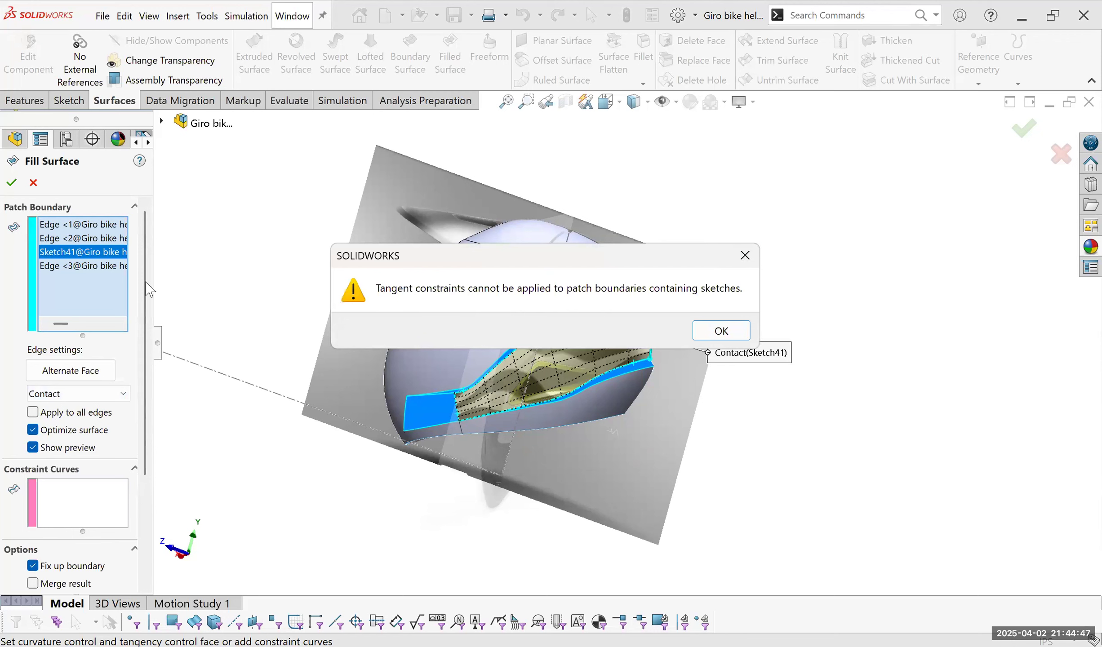
{"action": "key", "text": "Return"}
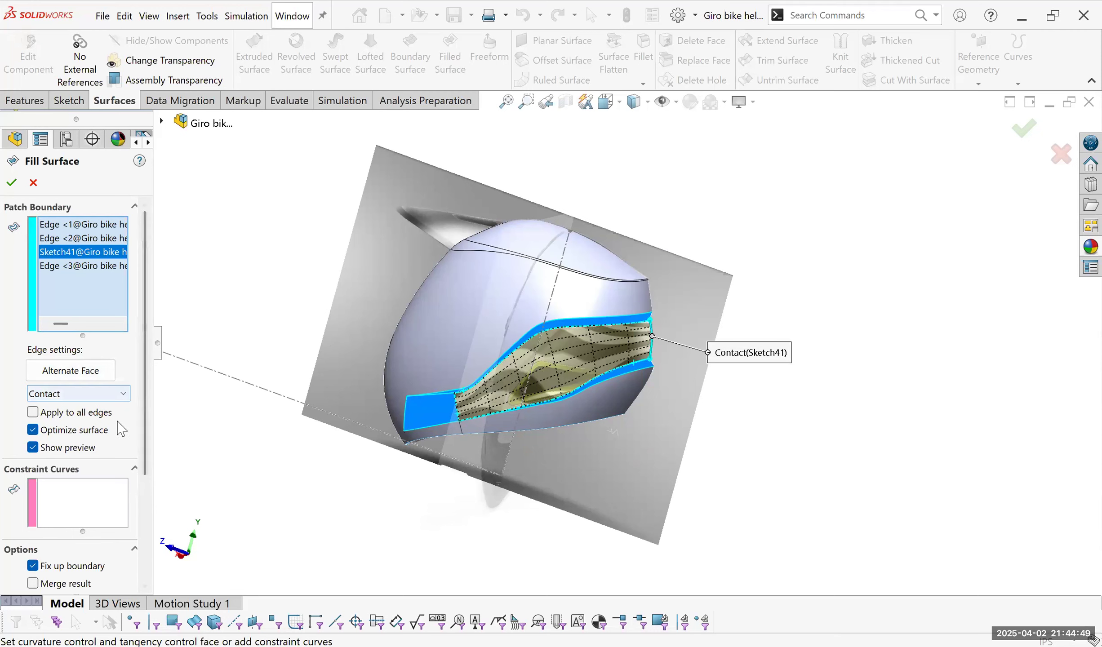
{"action": "left_click", "coordinate": [119, 421]}
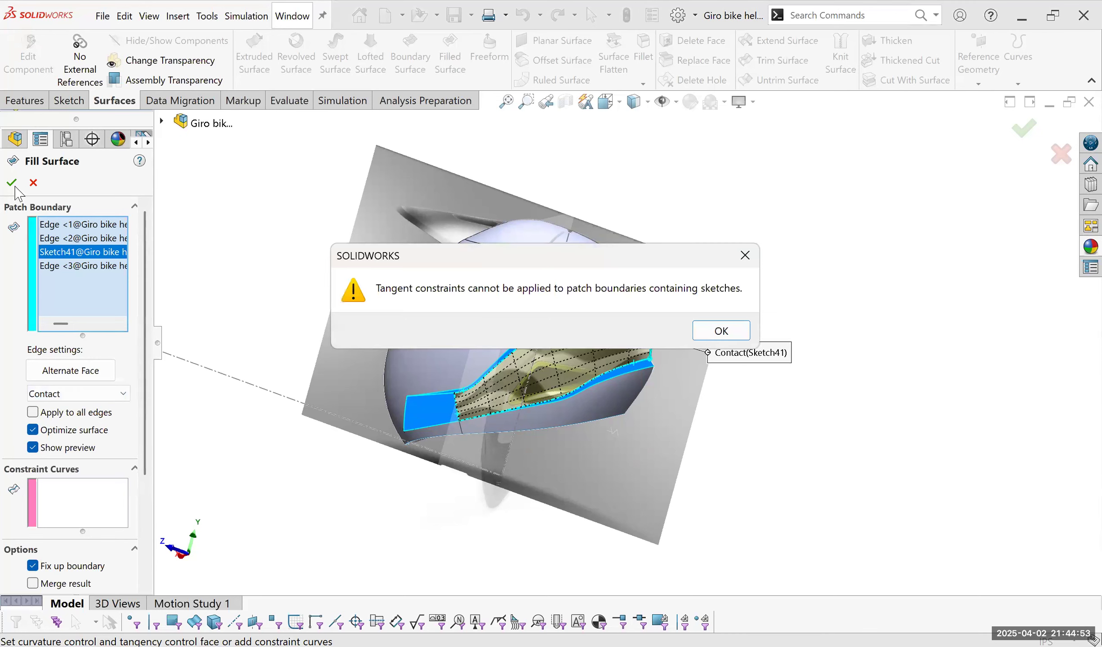
{"action": "key", "text": "Return"}
{"action": "key", "text": "Return"}
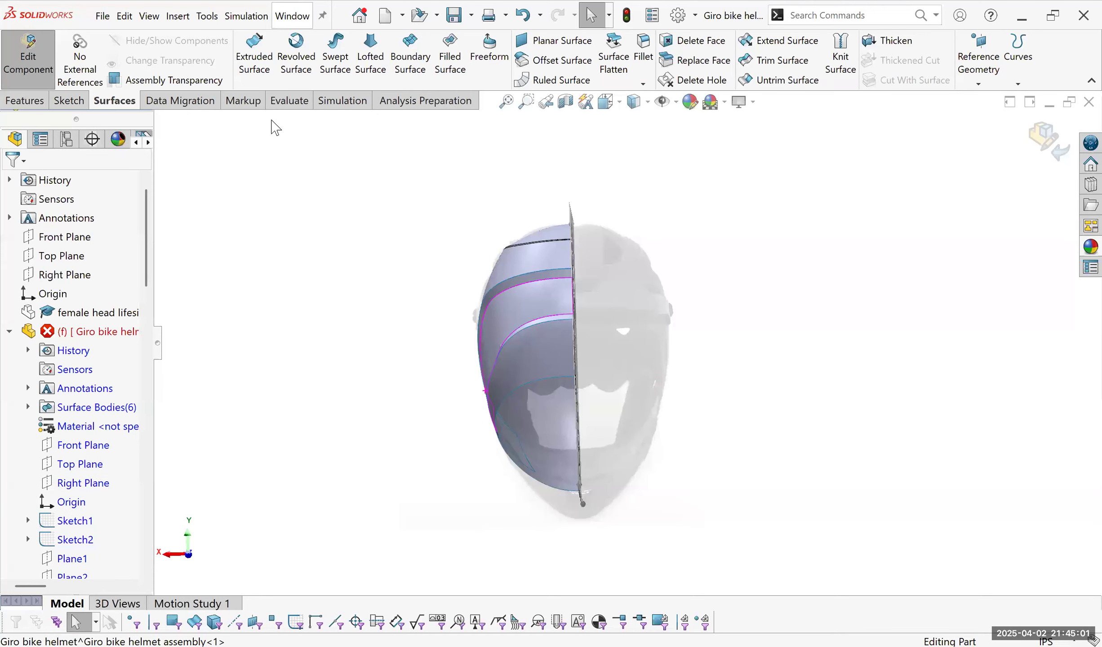
Inspect with zebra stripes how the filled surface flows into the side patch and the surrounding shell.
{"action": "middle_click_drag", "start_coordinate": [849, 234], "coordinate": [757, 239]}
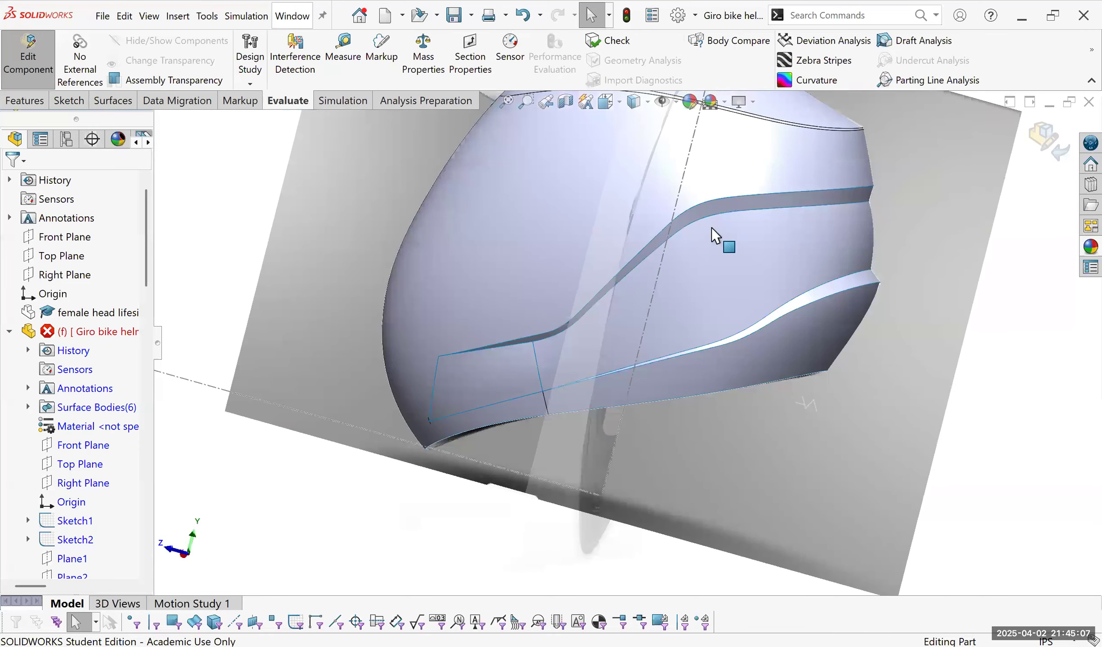
{"action": "middle_click_drag", "start_coordinate": [685, 303], "coordinate": [675, 310]}
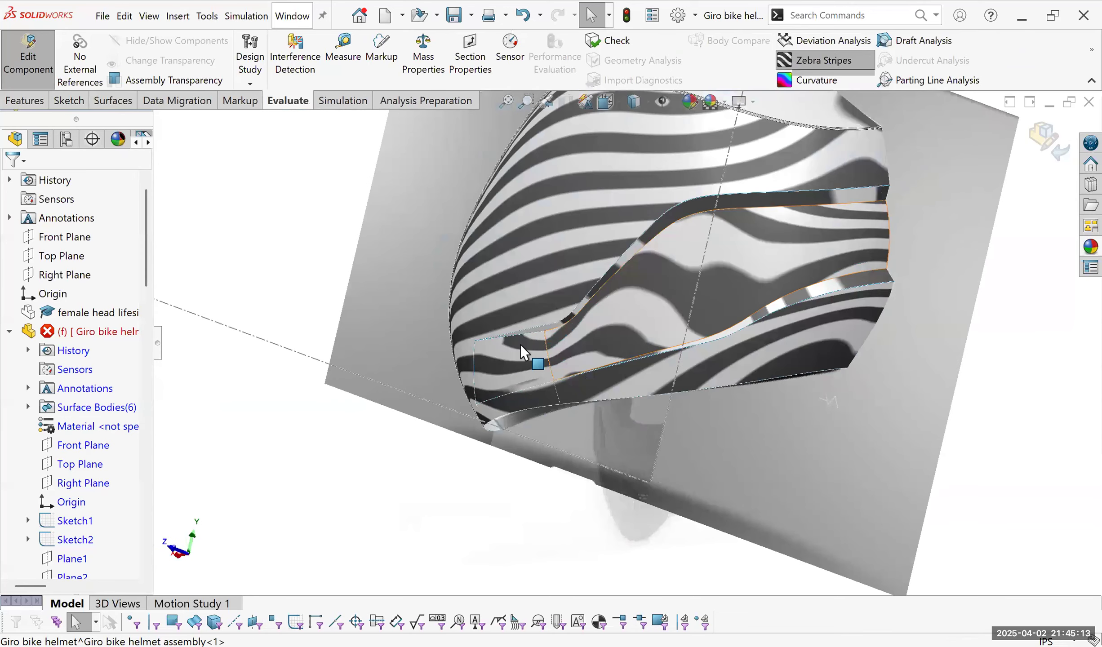
{"action": "middle_click_drag", "start_coordinate": [567, 261], "coordinate": [561, 314]}
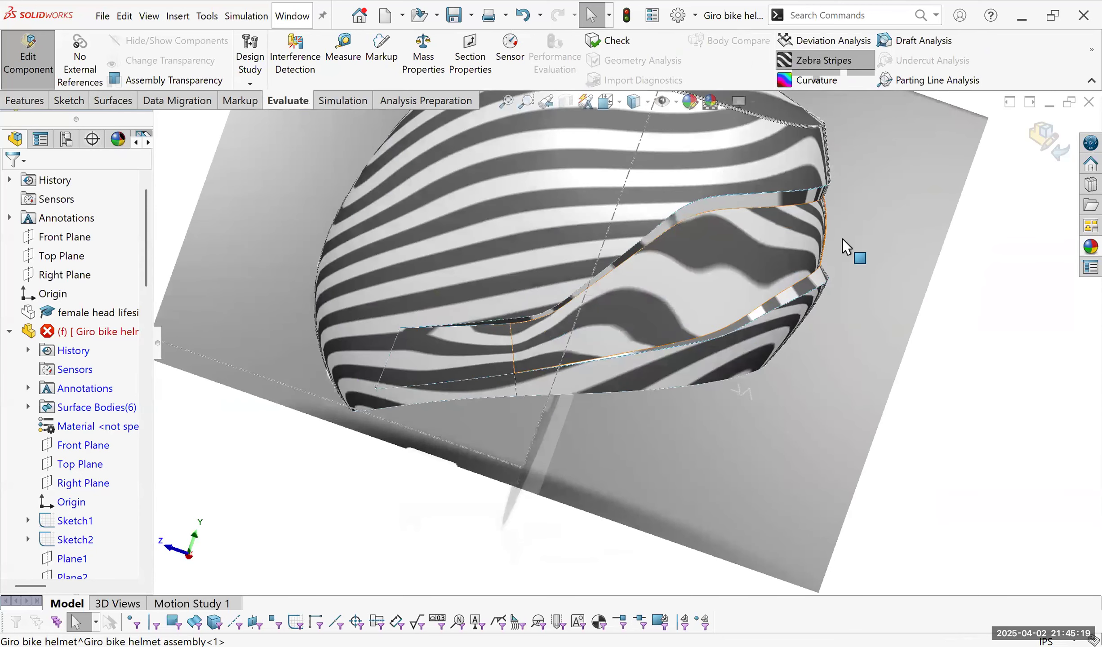
{"action": "middle_click_drag", "start_coordinate": [848, 248], "coordinate": [811, 230]}
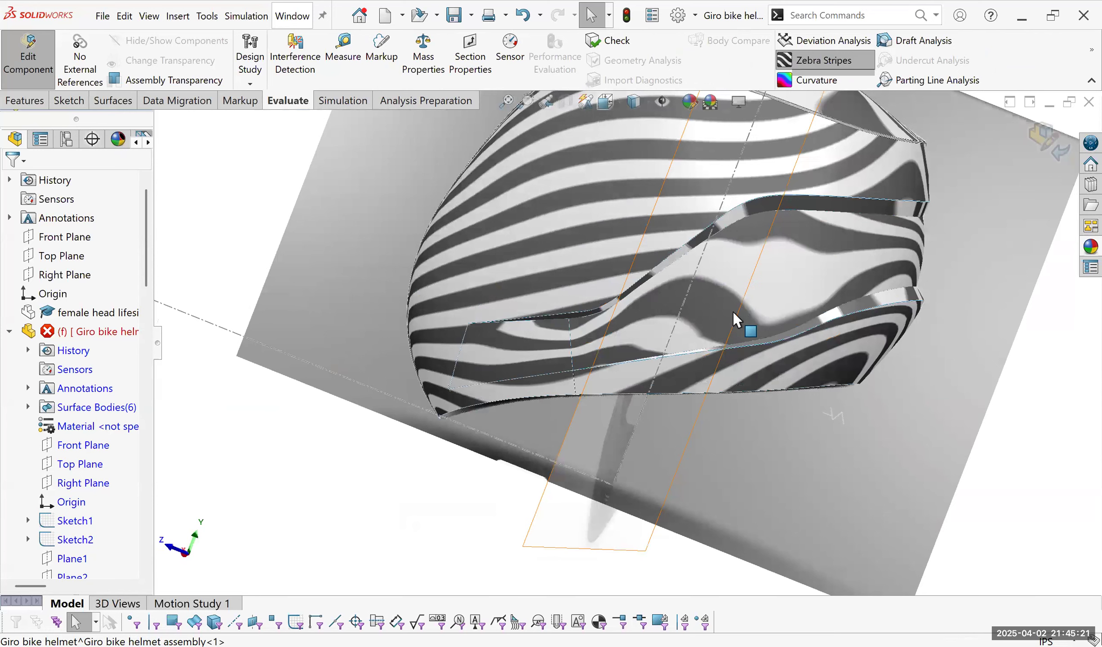
{"action": "mouse_move", "coordinate": [757, 304]}
{"action": "middle_mouse_down"}
{"action": "mouse_move", "coordinate": [764, 293]}
{"action": "mouse_move", "coordinate": [744, 292]}
{"action": "middle_mouse_up"}
{"action": "middle_click_drag", "start_coordinate": [668, 286], "coordinate": [685, 288]}
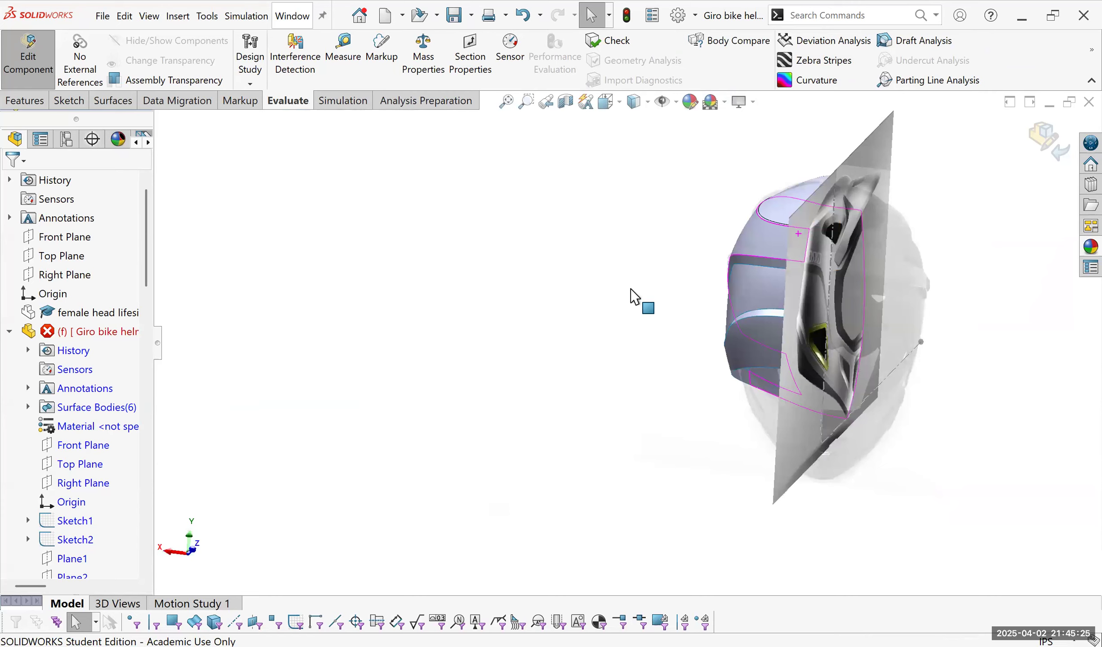
Extrude the Sketch41 spline as a blind surface 1.64 in deep beyond the front of the side opening.
{"action": "scroll", "coordinate": [576, 278], "scroll_direction": "down", "scroll_amount": 5}
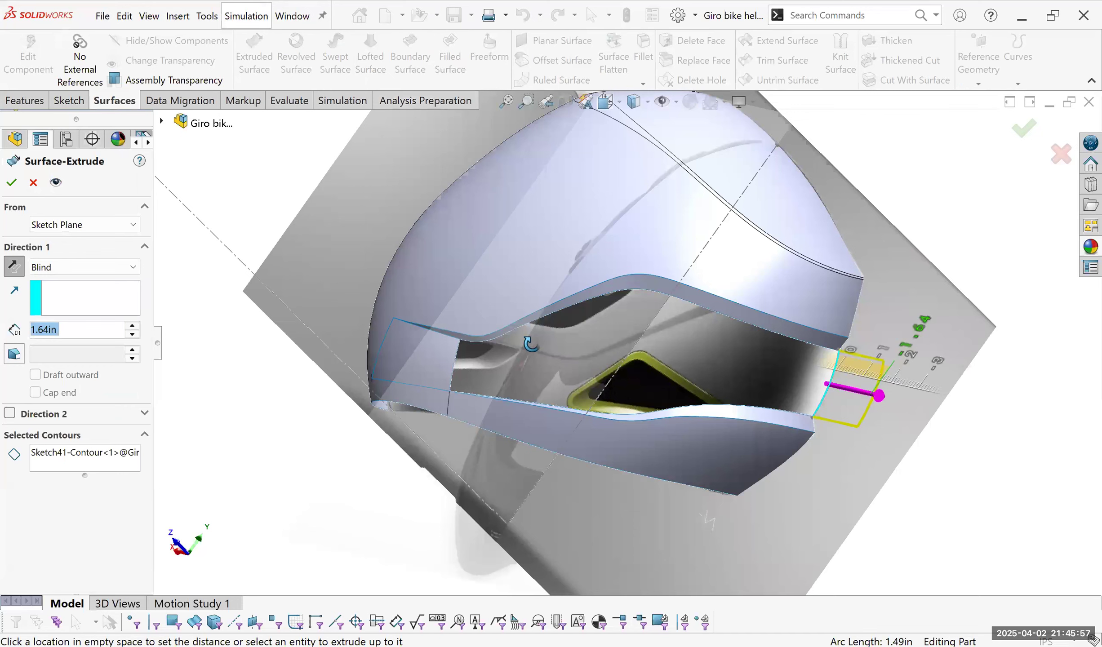
{"action": "key", "text": "Return"}
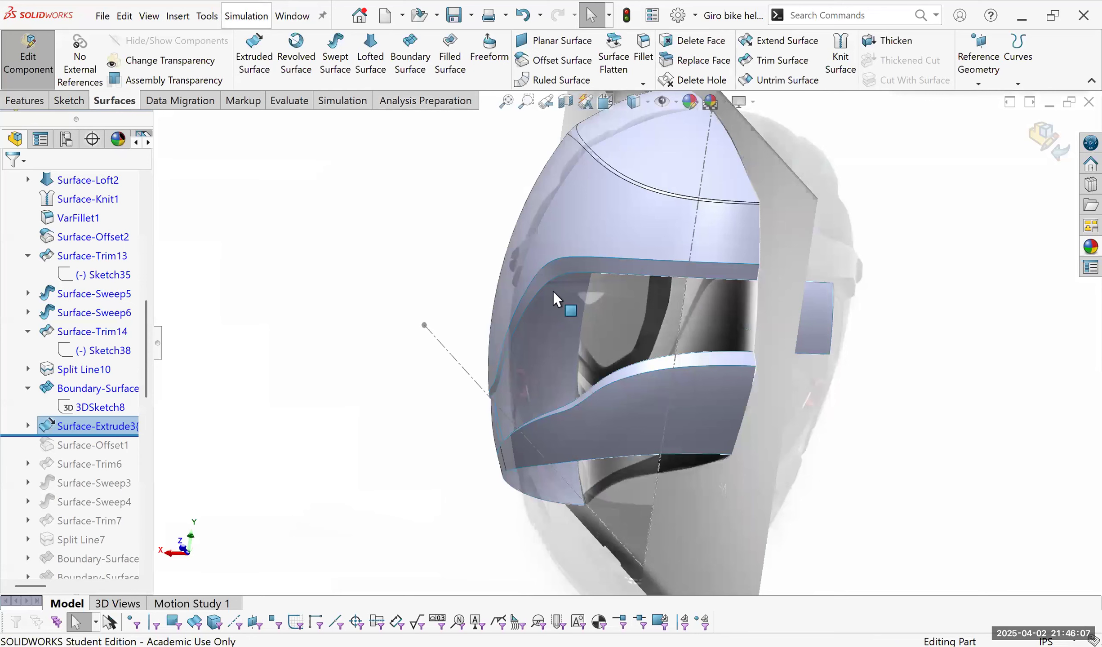
{"action": "scroll", "coordinate": [550, 290], "scroll_direction": "up", "scroll_amount": 1}
{"action": "middle_click_drag", "start_coordinate": [519, 279], "coordinate": [532, 348]}
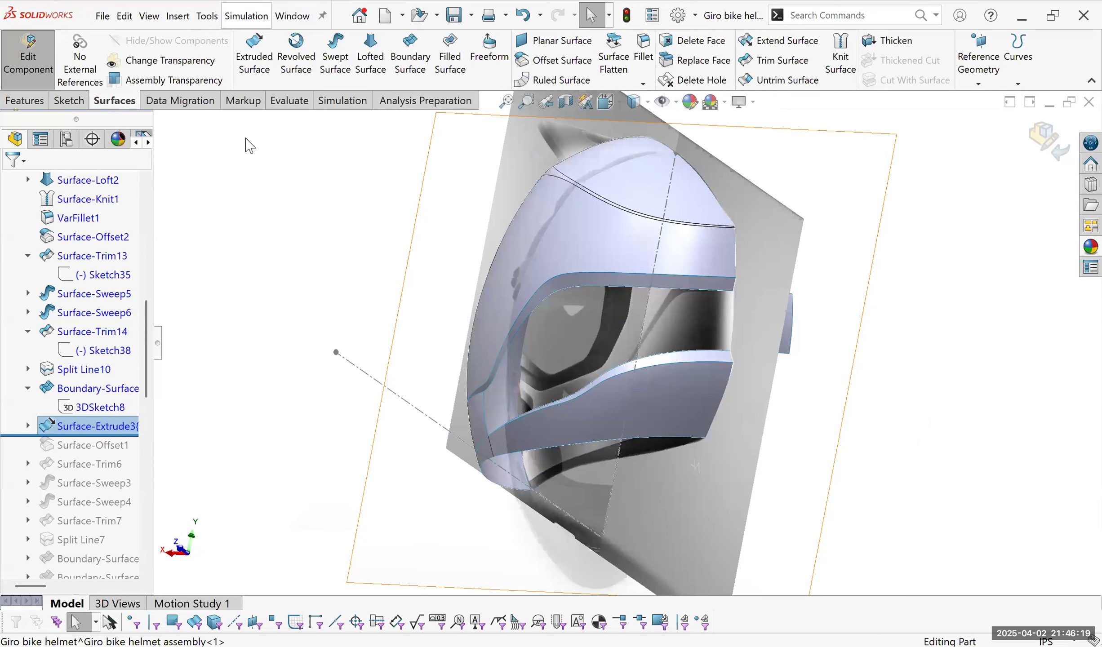
Sketch a 3D spline about 2.6 in long across the side opening, joining its upper and lower edges.
{"action": "key", "text": "l"}
{"action": "scroll", "coordinate": [674, 234], "scroll_direction": "down", "scroll_amount": 4}
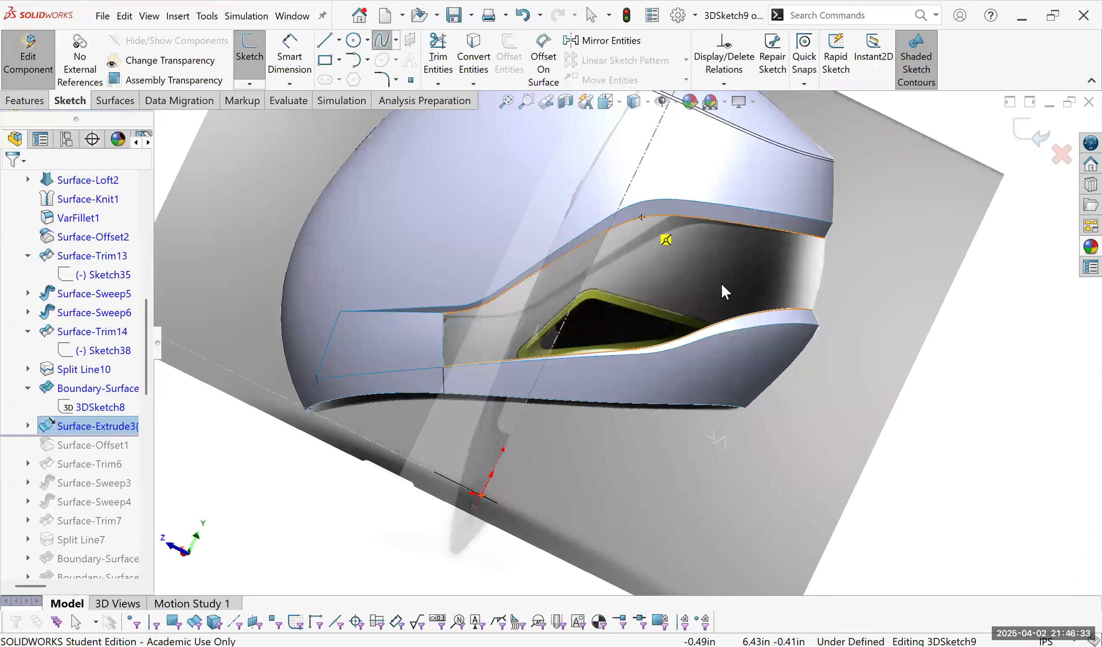
{"action": "key", "text": "Escape"}
{"action": "key", "text": "z"}
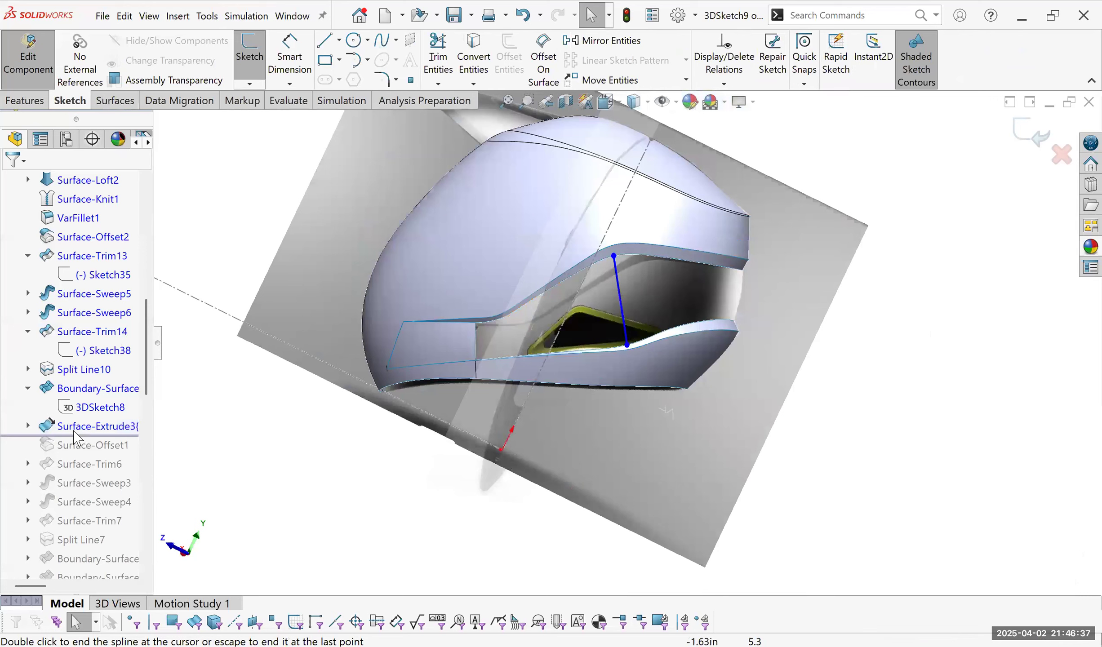
Show the hidden offset surface body and section the model to compare the 3D spline with its profile.
{"action": "scroll", "coordinate": [108, 429], "scroll_direction": "up", "scroll_amount": 8}
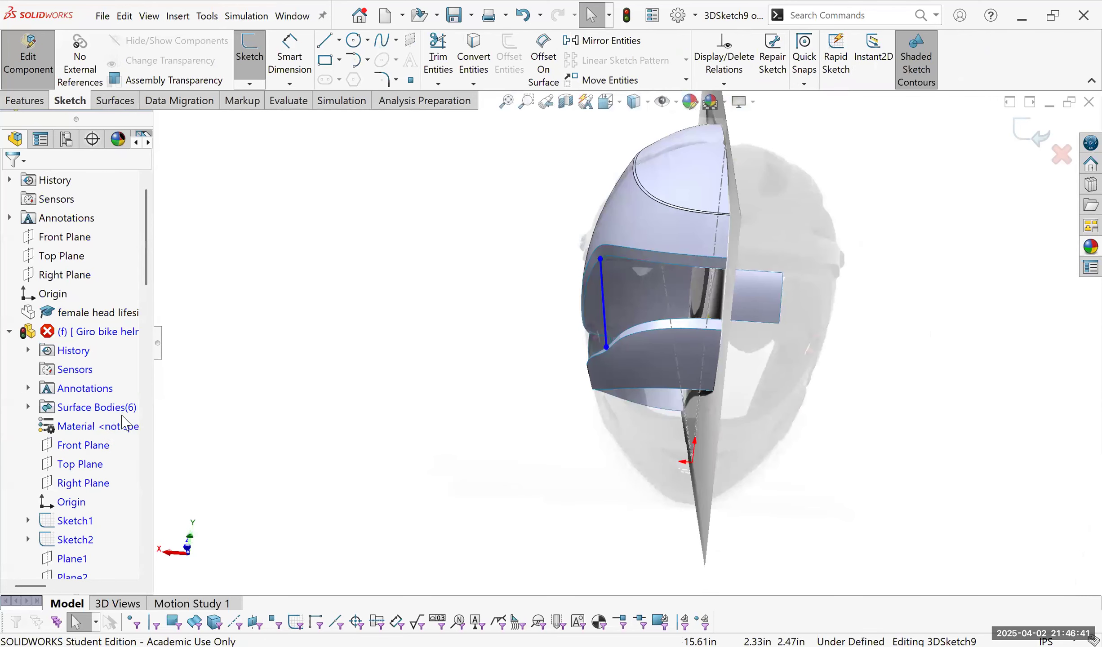
{"action": "left_click", "coordinate": [108, 426]}
{"action": "middle_click_drag", "start_coordinate": [472, 423], "coordinate": [479, 396]}
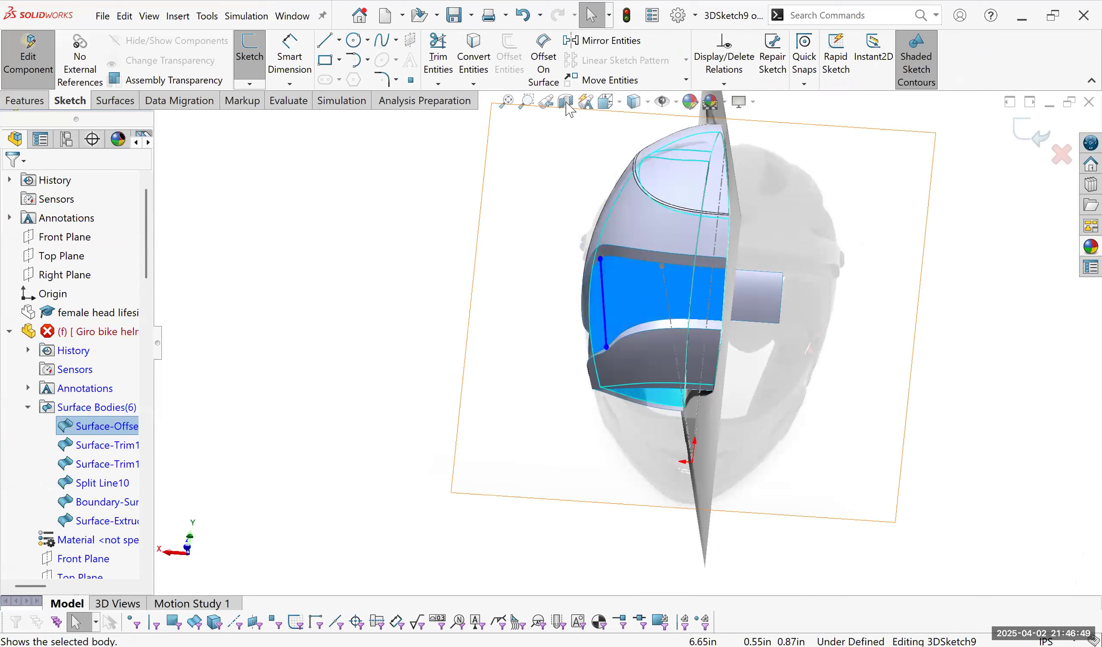
{"action": "middle_click_drag", "start_coordinate": [612, 475], "coordinate": [611, 425]}
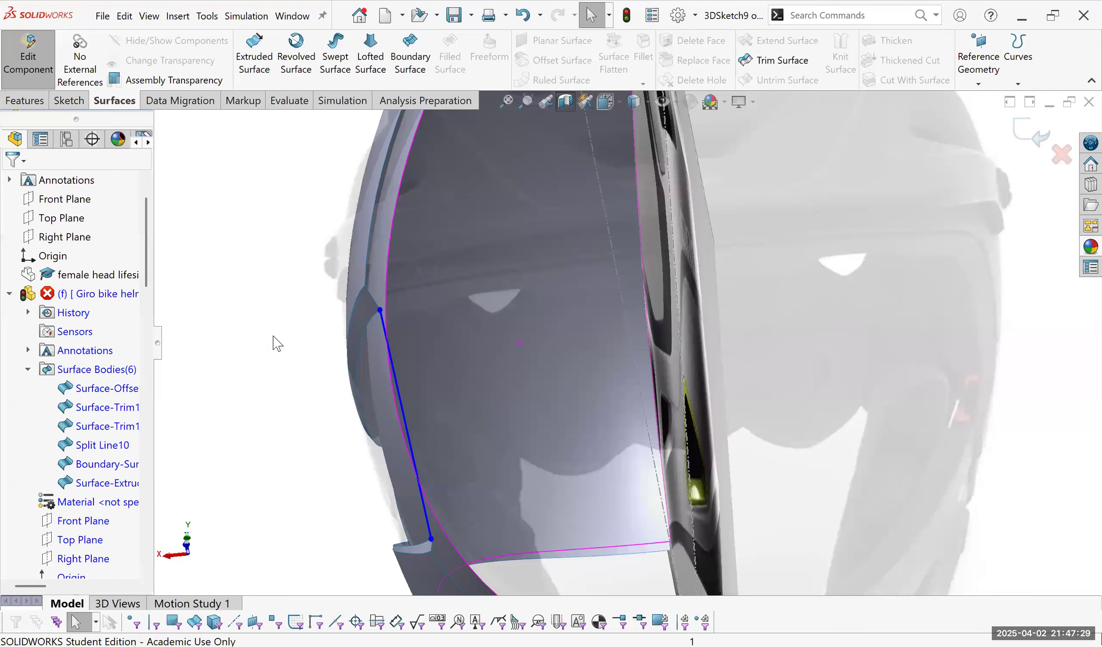
{"action": "left_click", "coordinate": [566, 104]}
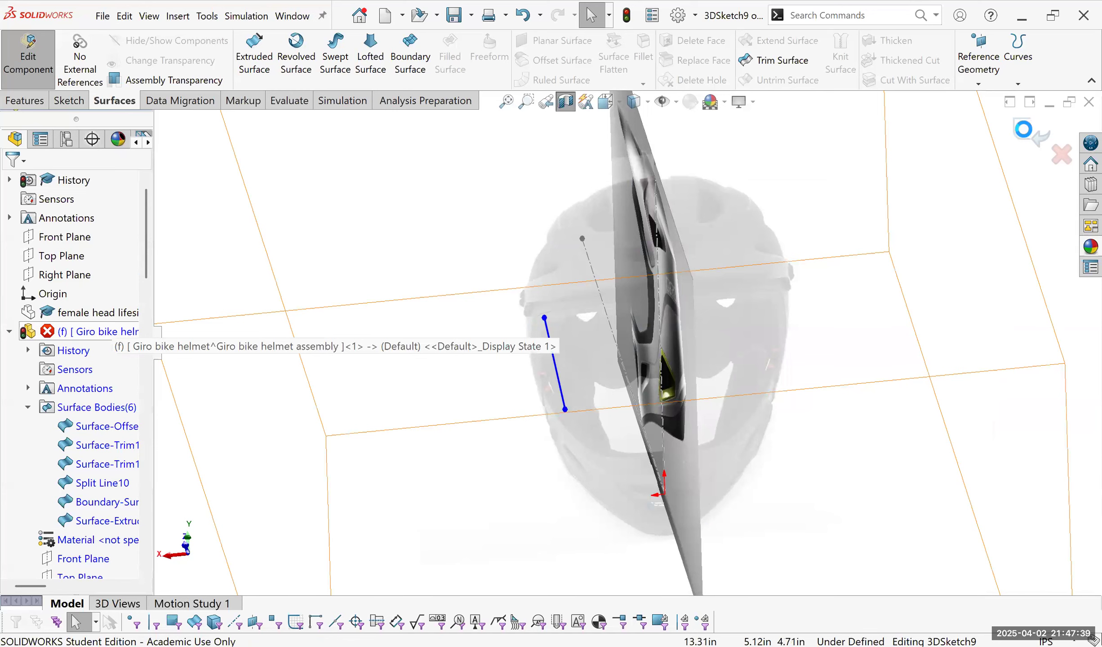
Reshape the spline in 3DSketch9 into a curve that follows the offset surface's profile, and hide the offset body.
{"action": "right_click", "coordinate": [100, 332]}
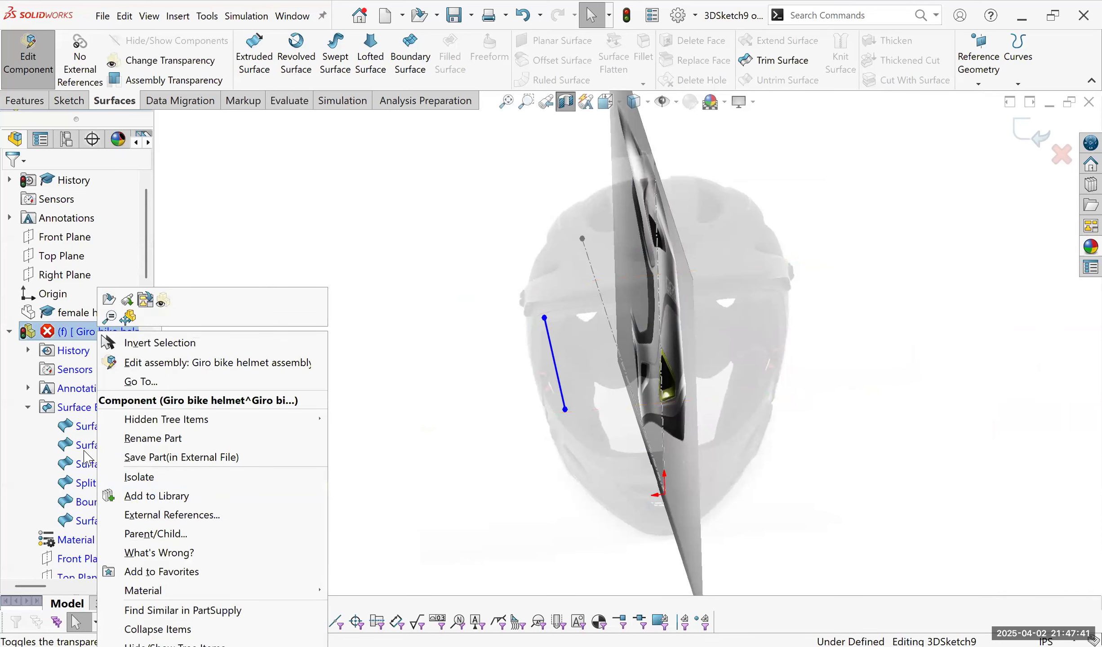
{"action": "left_click", "coordinate": [127, 362]}
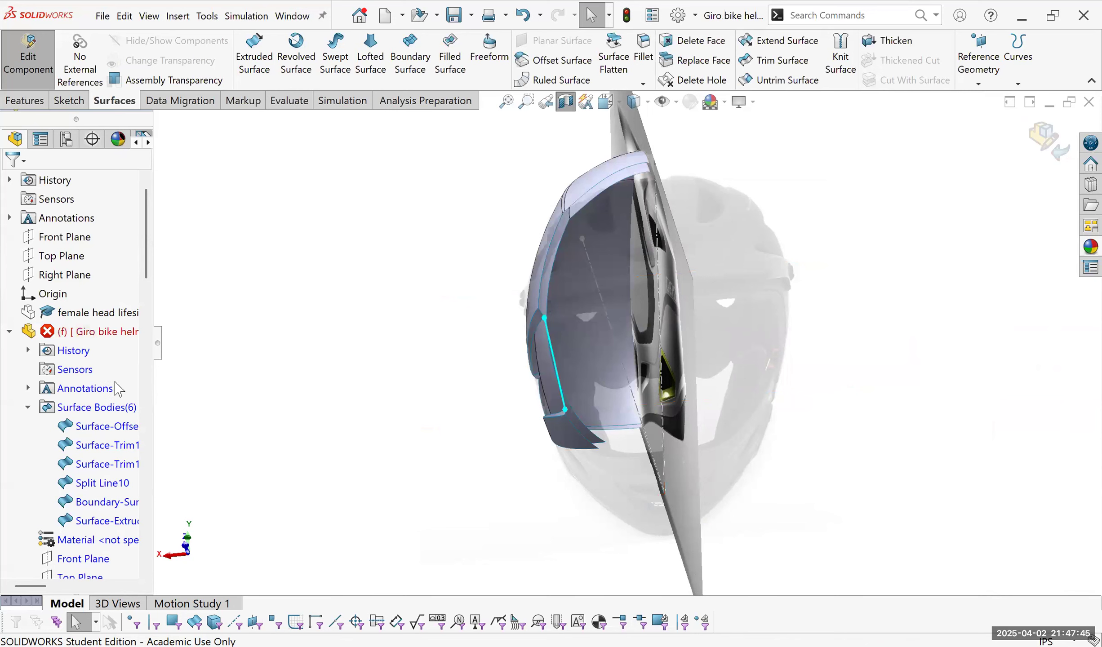
{"action": "scroll", "coordinate": [116, 384], "scroll_direction": "down", "scroll_amount": 11}
{"action": "left_click", "coordinate": [118, 351]}
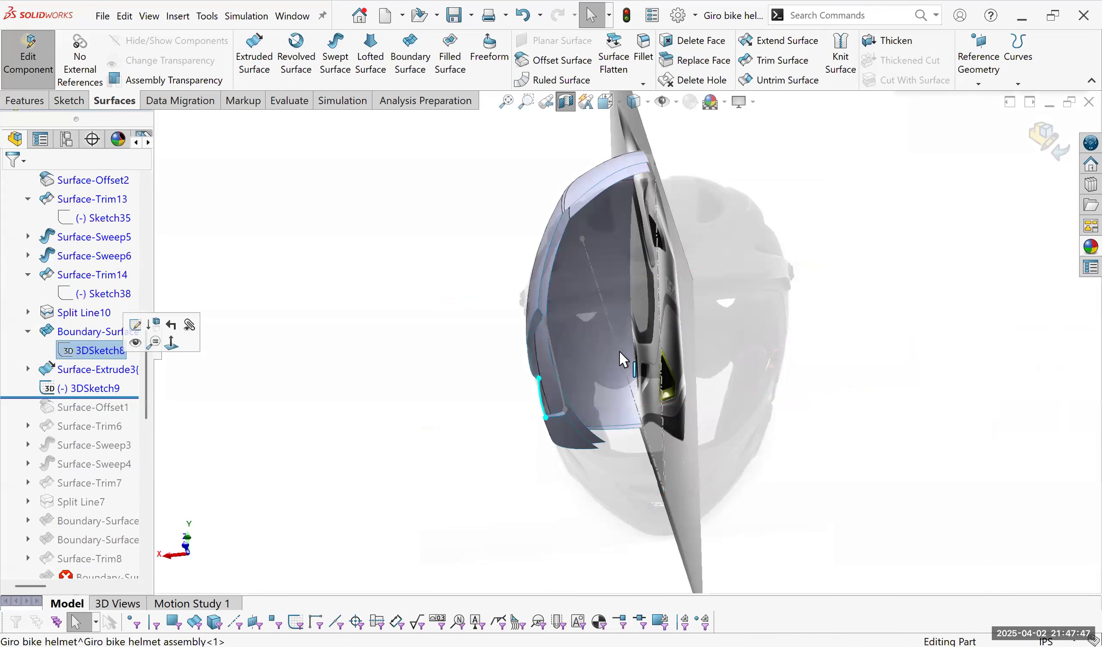
{"action": "right_click", "coordinate": [105, 388]}
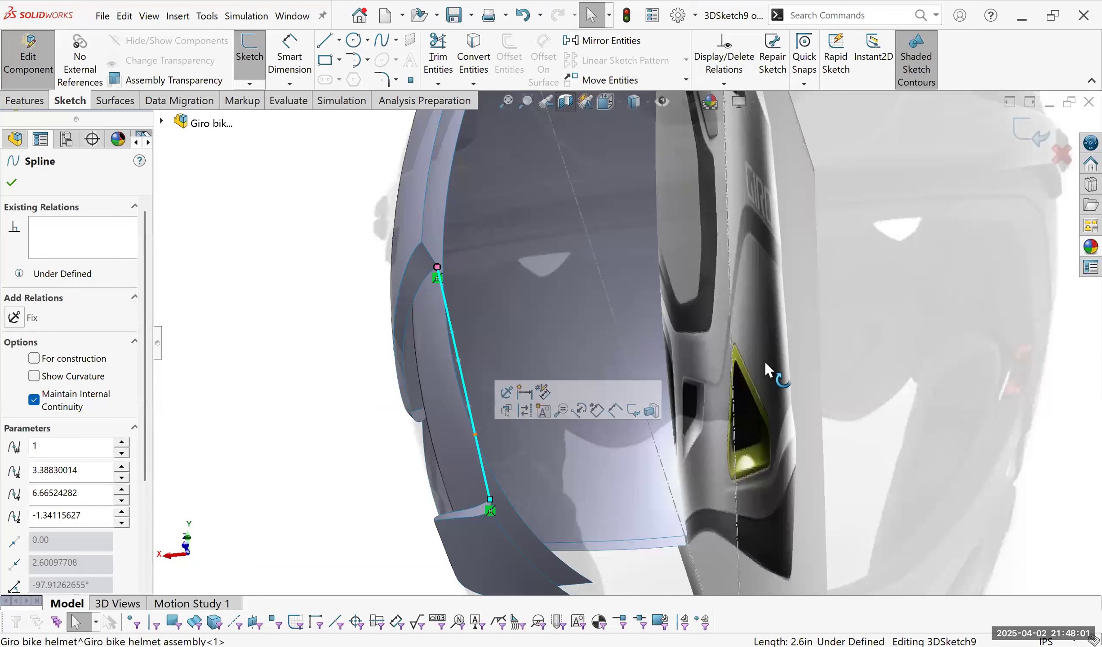
{"action": "middle_click_drag", "start_coordinate": [765, 362], "coordinate": [765, 362]}
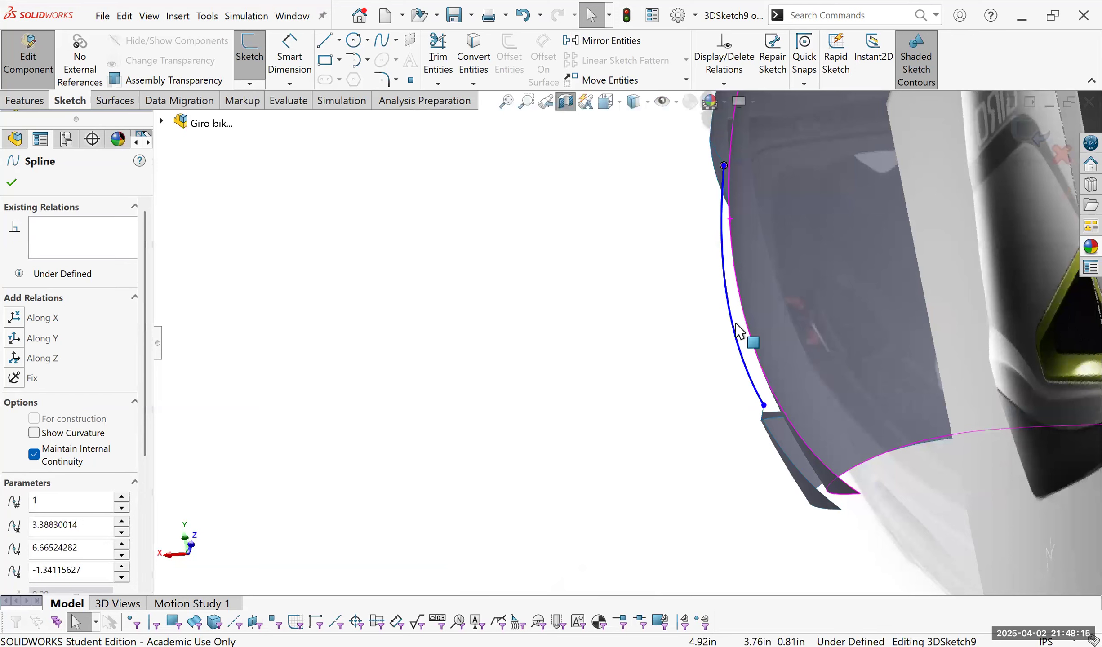
{"action": "double_click", "coordinate": [686, 340]}
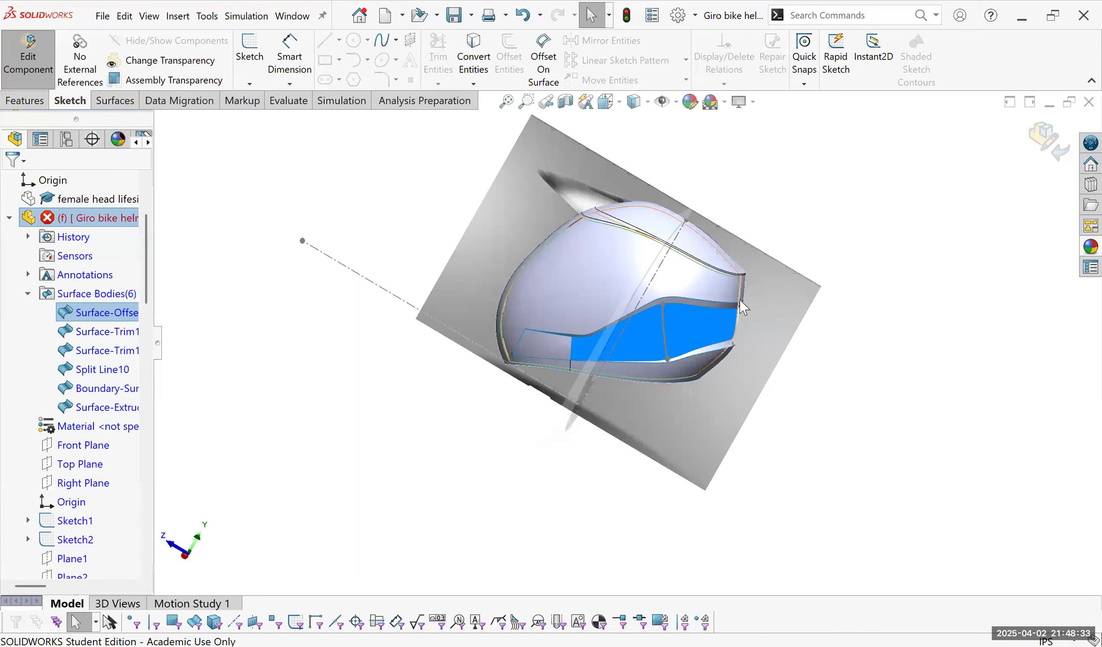
{"action": "middle_click_drag", "start_coordinate": [764, 340], "coordinate": [829, 318]}
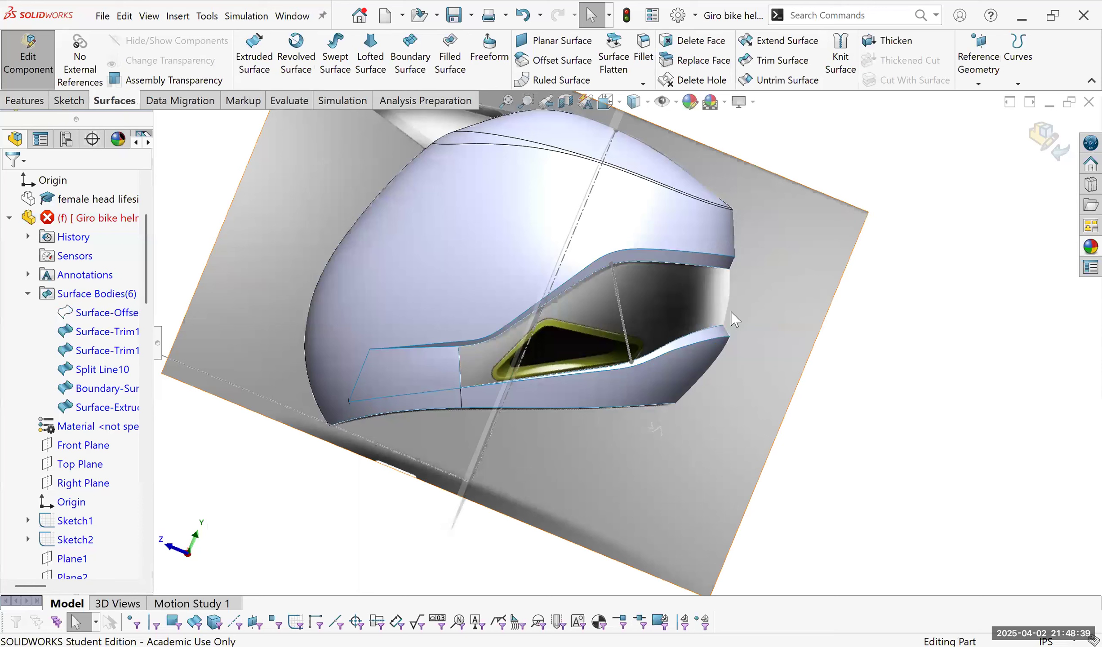
Fill the side opening from its four boundary edges, with 3DSketch9 as constraint curve and Curvature at the side patch's edge.
{"action": "key", "text": "Return"}
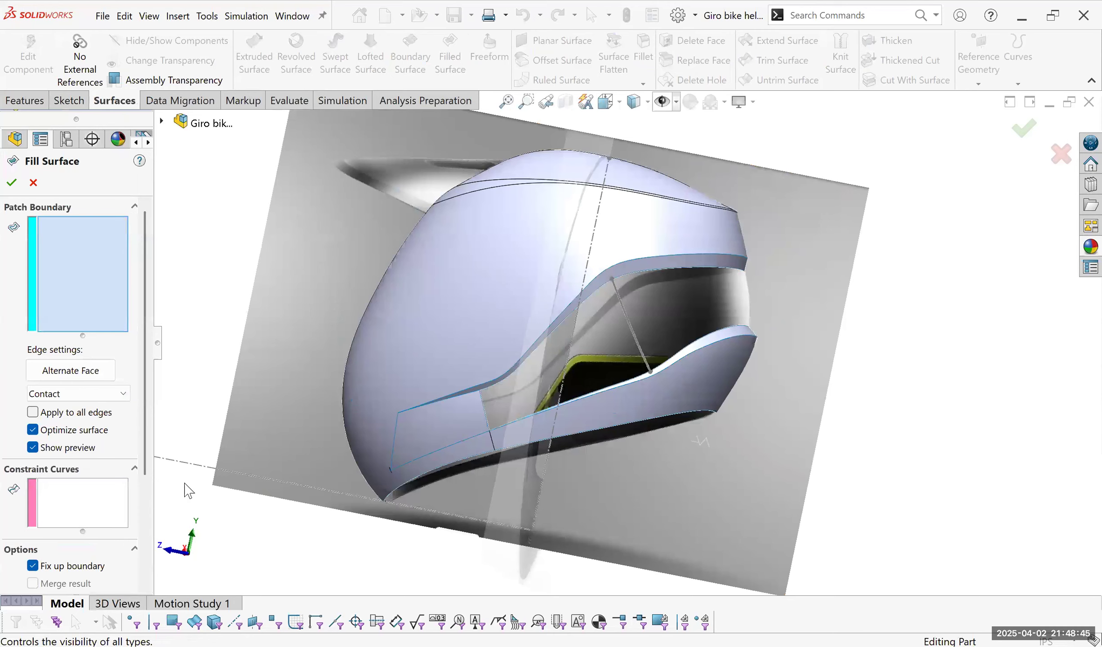
{"action": "left_click", "coordinate": [609, 335]}
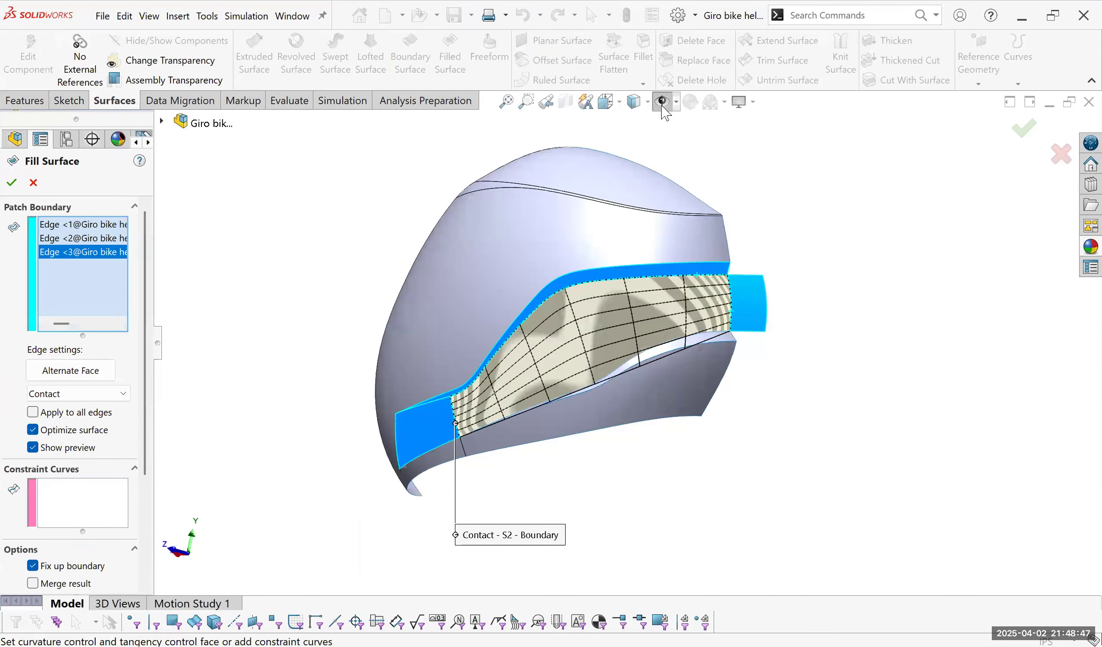
{"action": "middle_click_drag", "start_coordinate": [628, 351], "coordinate": [652, 341]}
{"action": "left_click", "coordinate": [650, 347]}
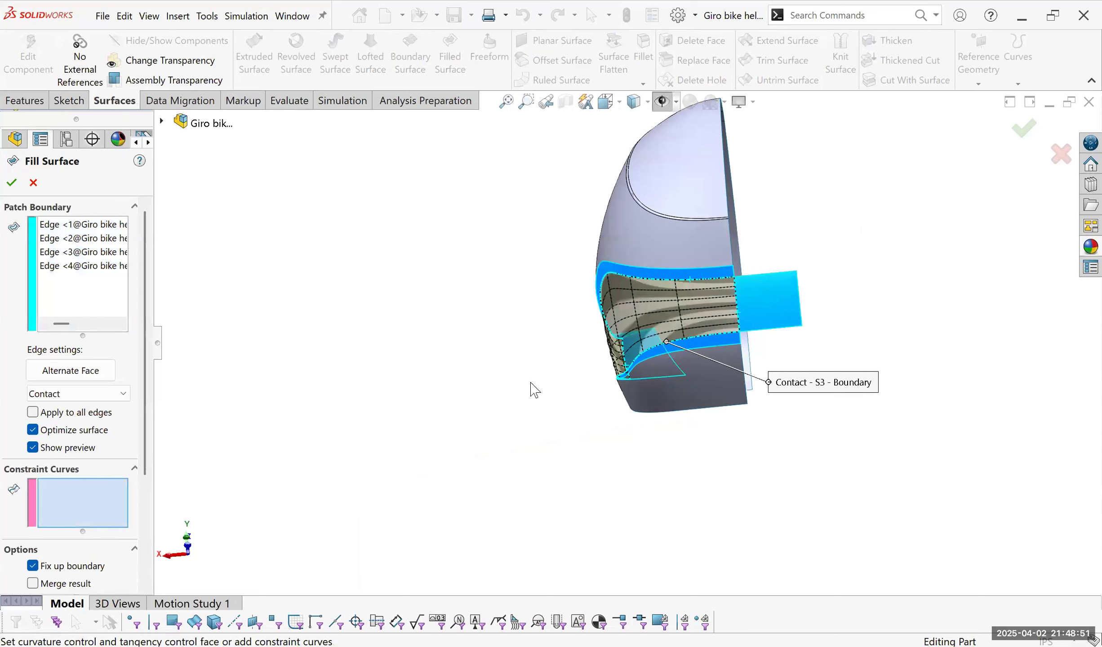
{"action": "middle_click_drag", "start_coordinate": [678, 316], "coordinate": [587, 349]}
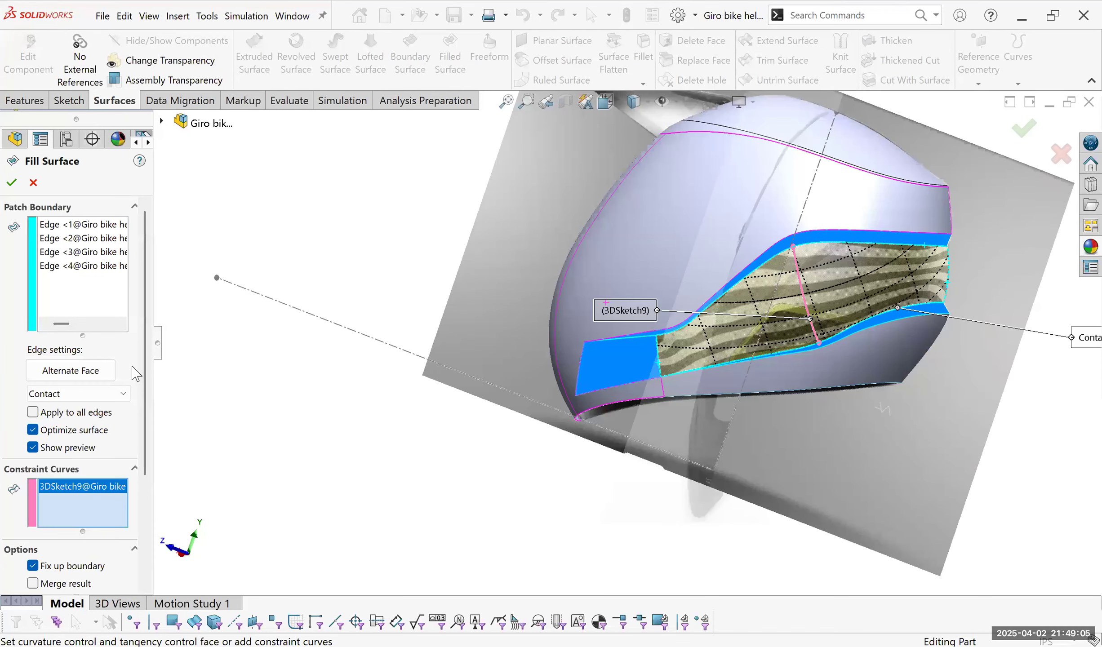
{"action": "left_click", "coordinate": [111, 258]}
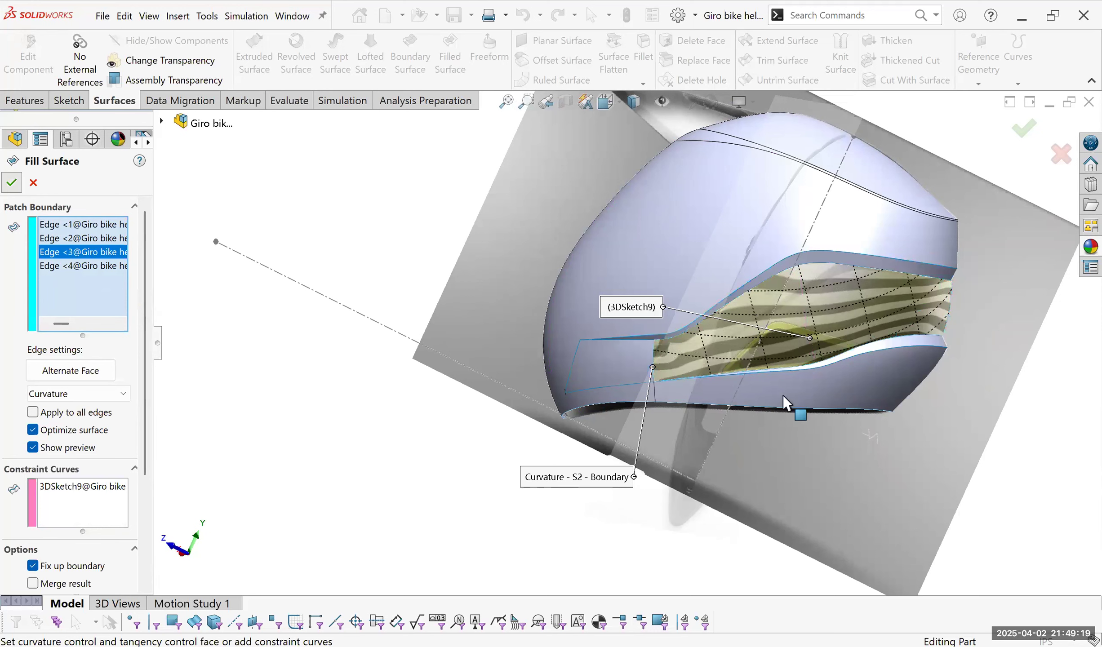
{"action": "middle_click_drag", "start_coordinate": [823, 434], "coordinate": [831, 444]}
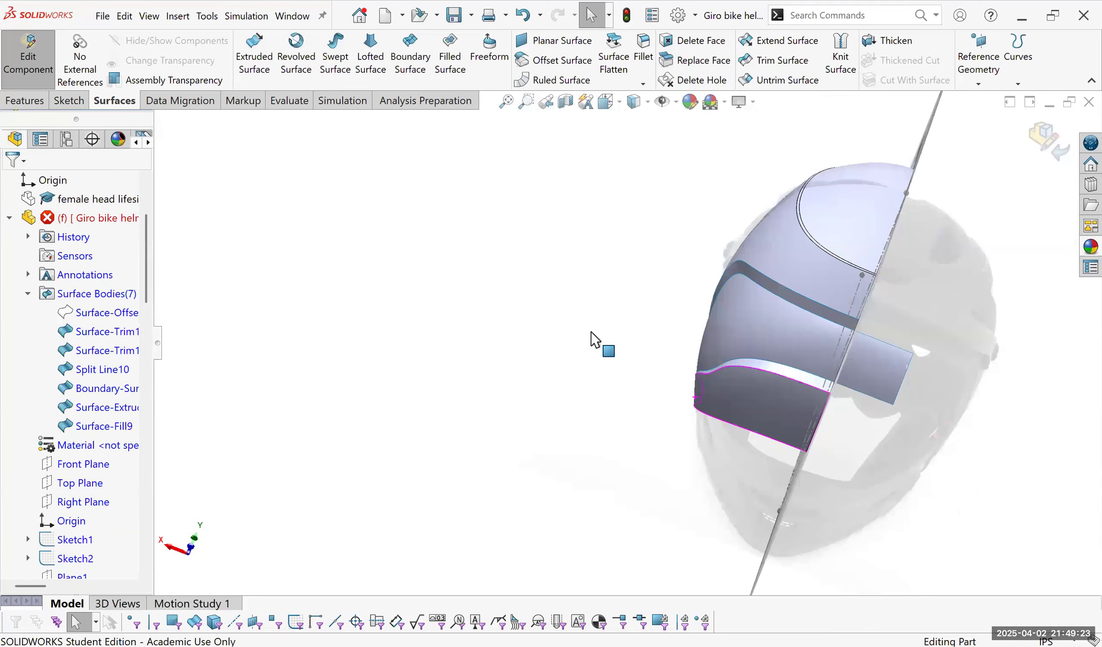
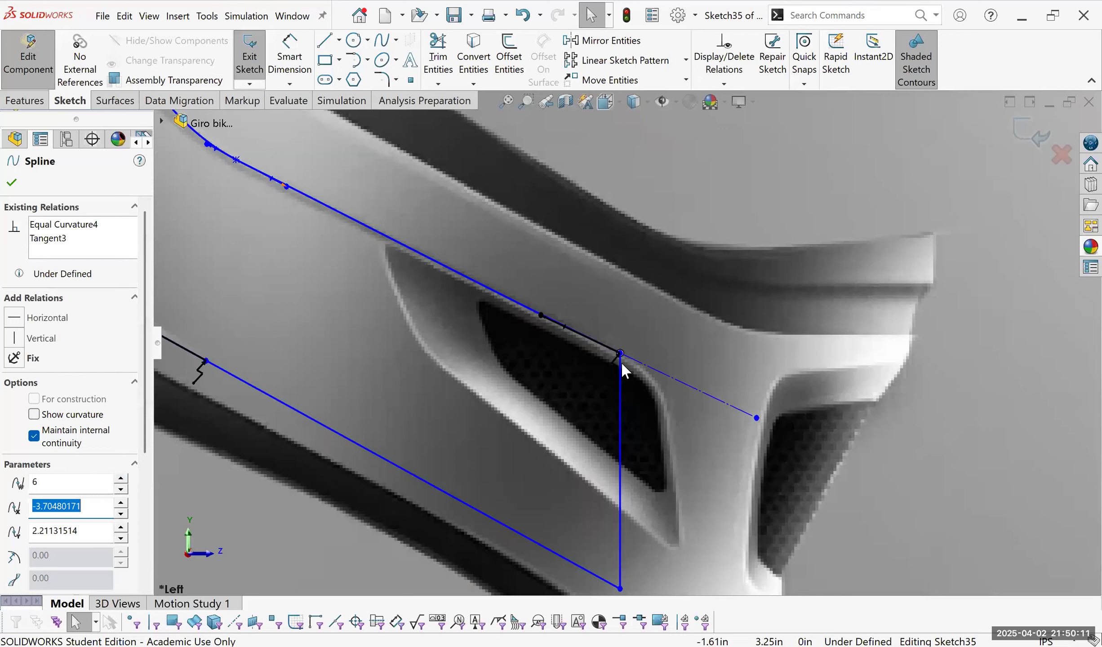
Undo the last spline change in Sketch35, make Sketch38's upper spline tangent to its adjoining line, reshape its bend and rebuild.
{"action": "key", "text": "ctrl+z"}
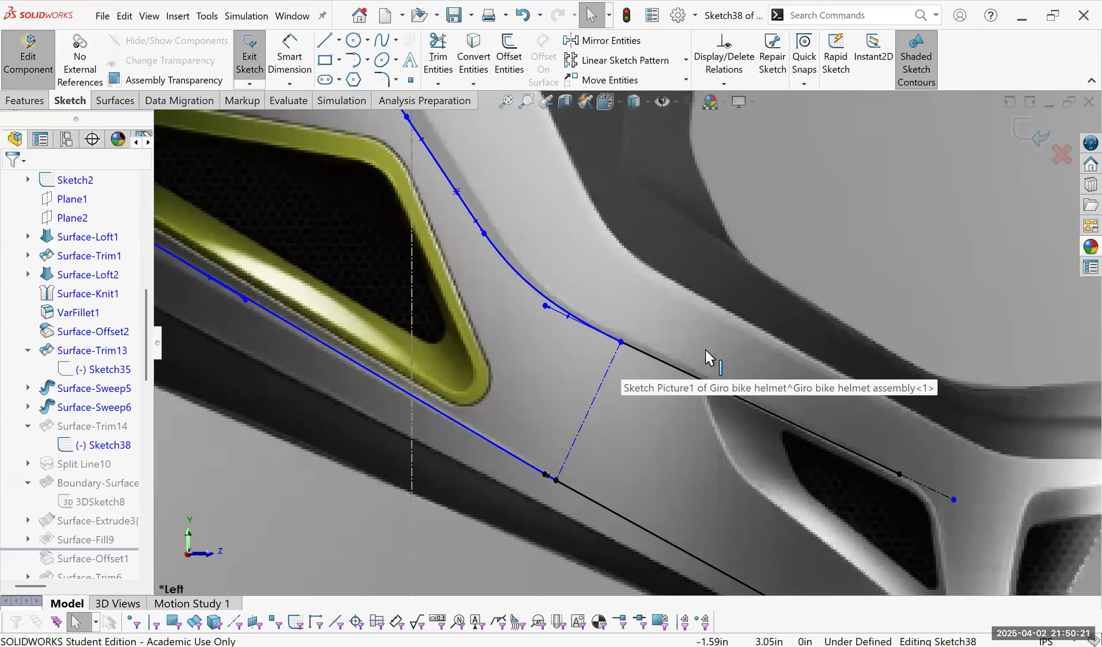
{"action": "left_click", "coordinate": [695, 384]}
{"action": "left_click", "coordinate": [545, 307], "text": "ctrl"}
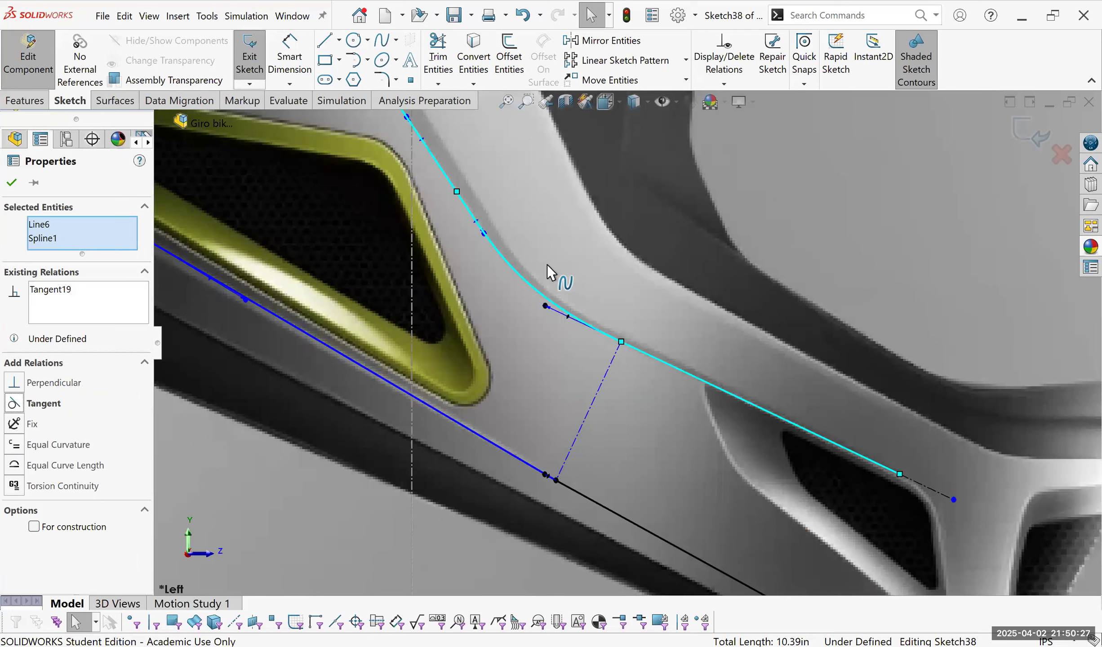
{"action": "left_click", "coordinate": [561, 311]}
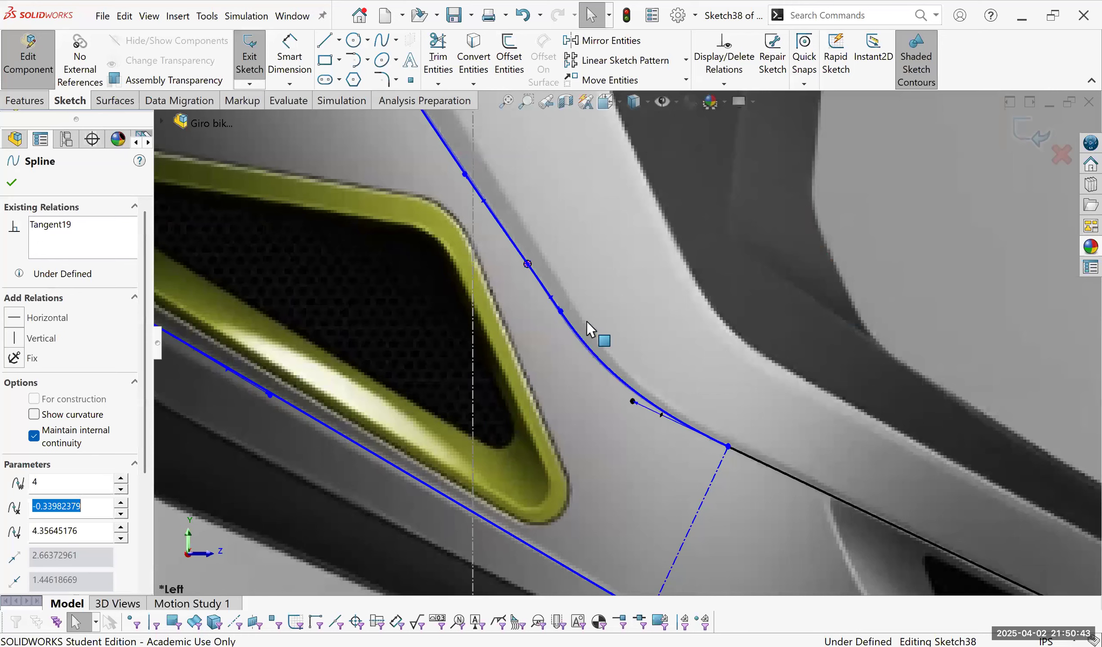
{"action": "key", "text": "ctrl+b"}
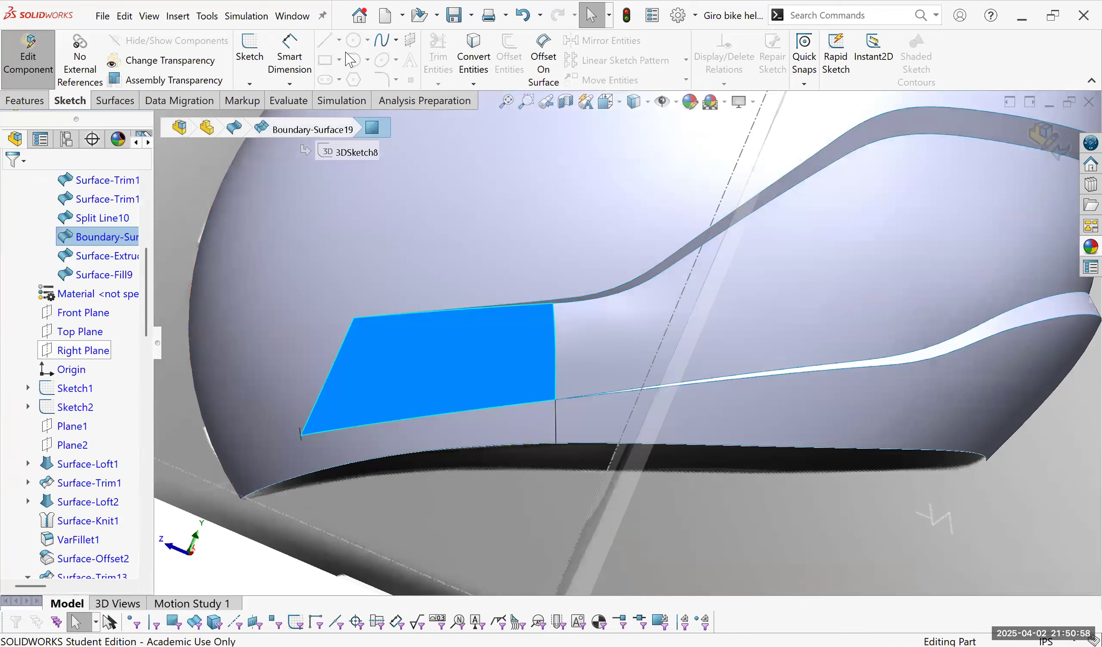
Sketch two slanted lines on the Right Plane, across the side patch and the filled surface, without the segment connecting them.
{"action": "left_click", "coordinate": [327, 42]}
{"action": "left_click", "coordinate": [431, 328]}
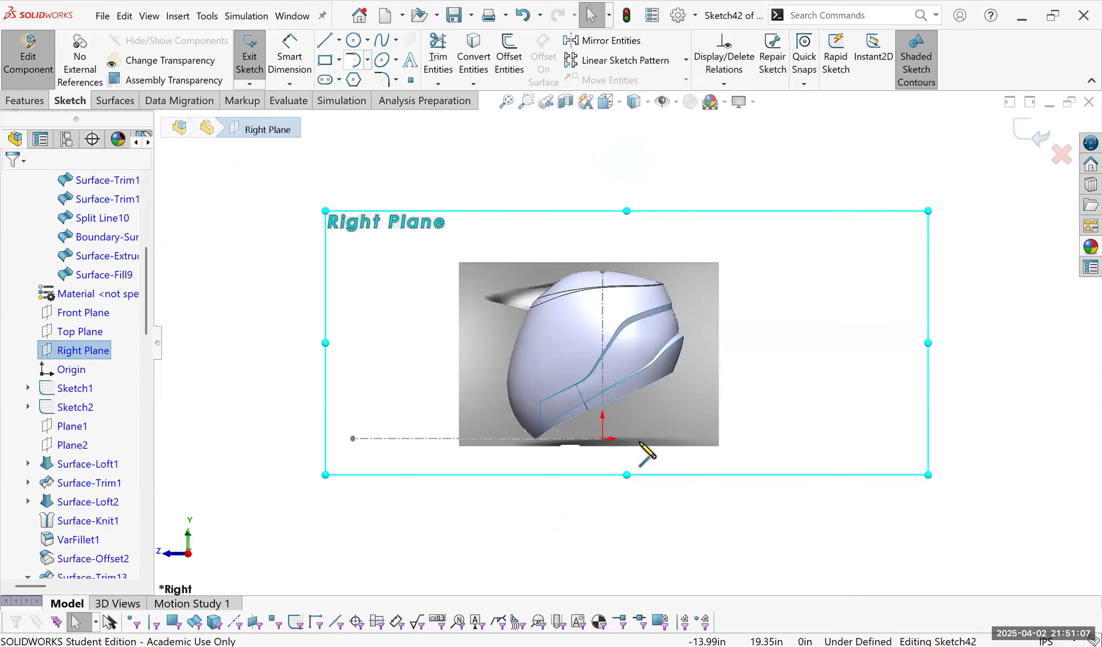
{"action": "scroll", "coordinate": [638, 440], "scroll_direction": "down", "scroll_amount": 7}
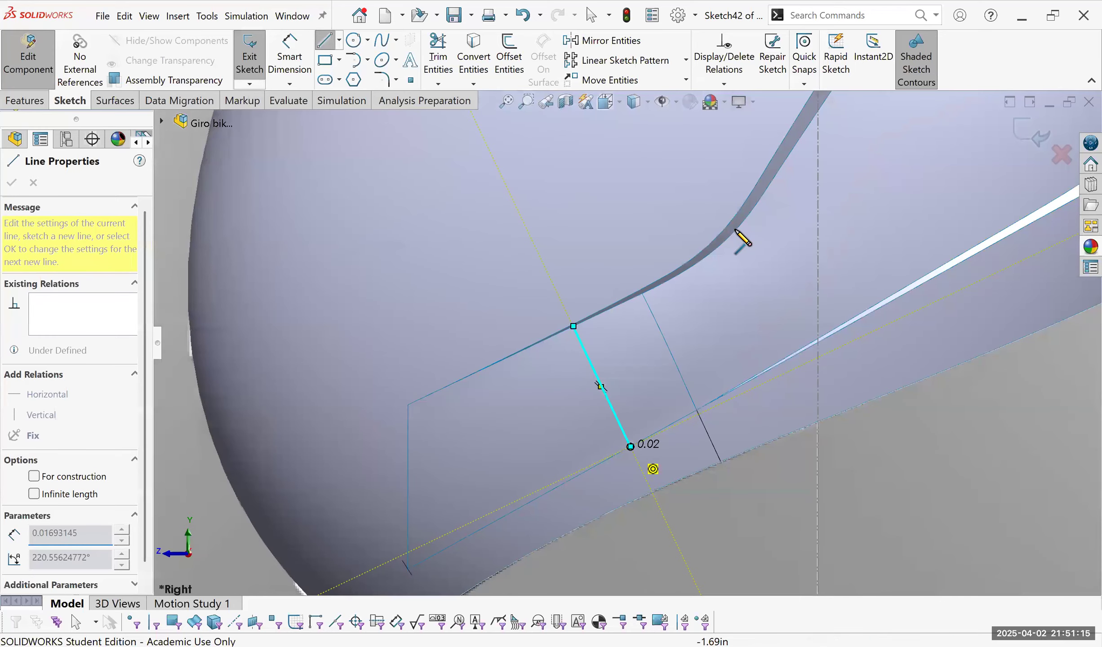
{"action": "left_click", "coordinate": [740, 382]}
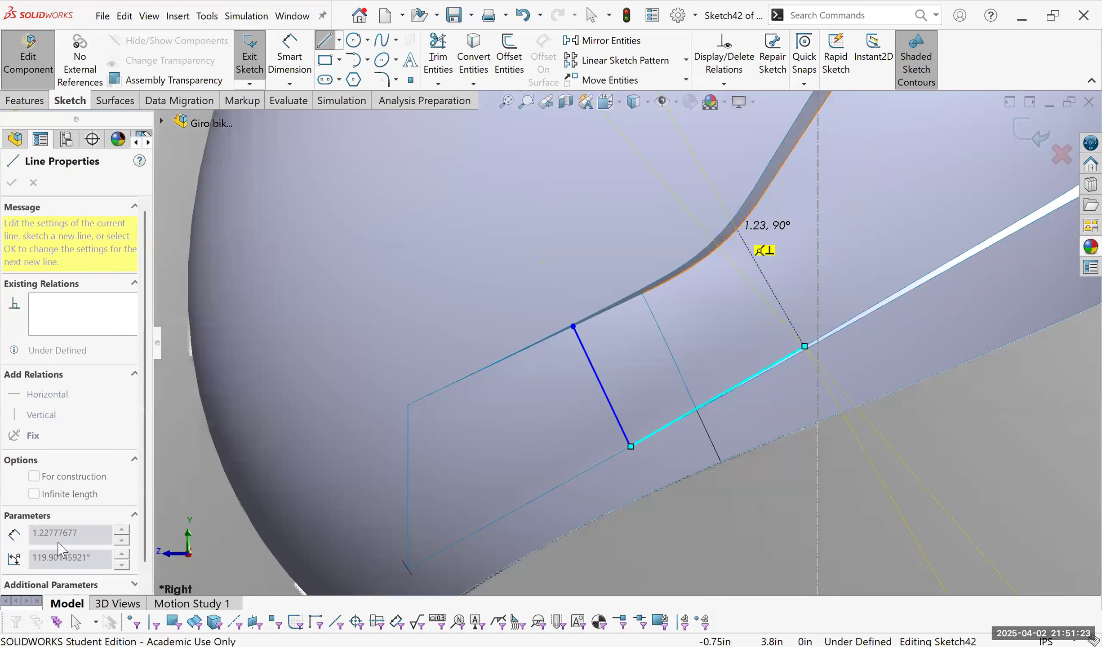
{"action": "key", "text": "Delete"}
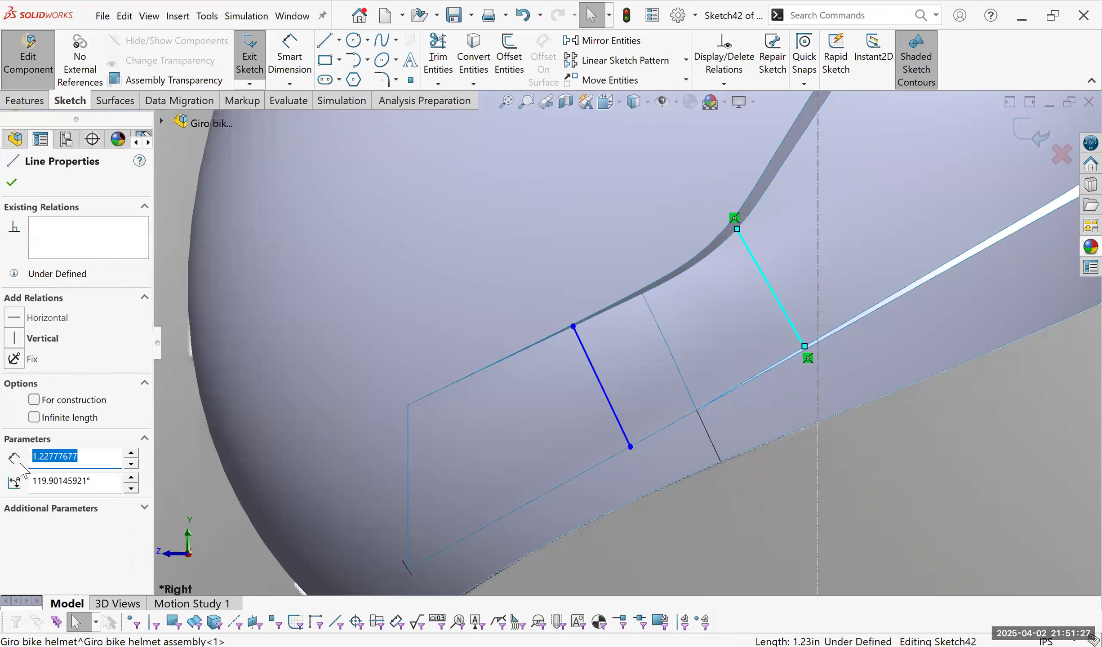
Make the two slanted lines across the side patch and the filled surface parallel.
{"action": "left_click", "coordinate": [618, 421], "text": "ctrl"}
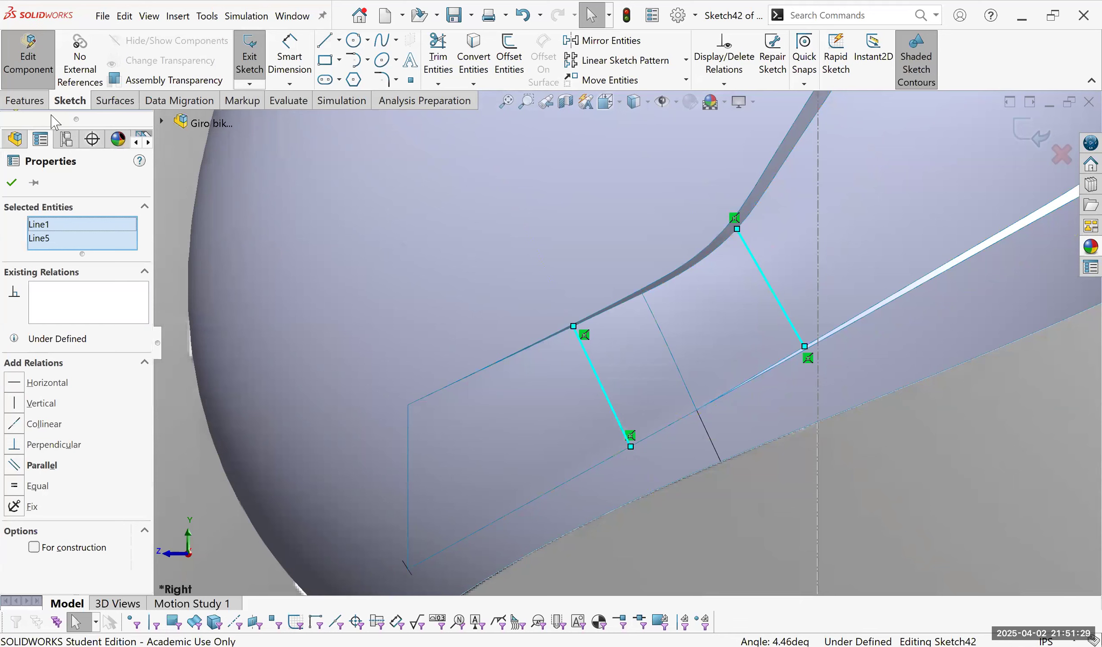
{"action": "key", "text": "e"}
{"action": "key", "text": "z"}
{"action": "key", "text": "z"}
{"action": "key", "text": "z"}
{"action": "key", "text": "z"}
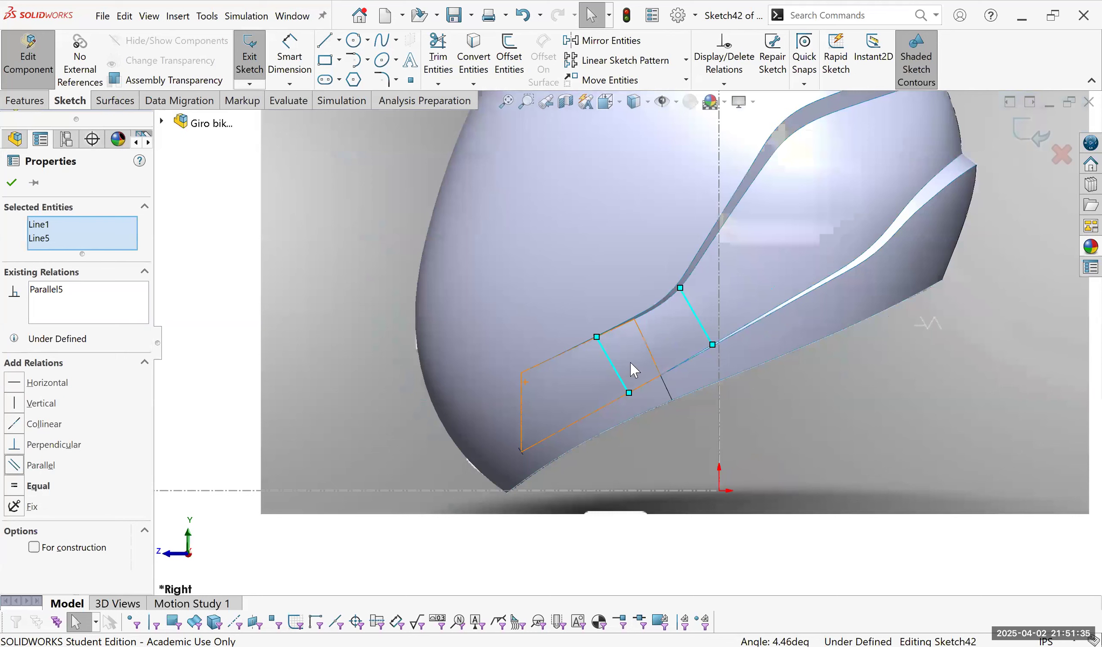
Trim away the band of the side patch and filled surface between the two slanted sketch lines.
{"action": "key", "text": "ctrl+Page_Up"}
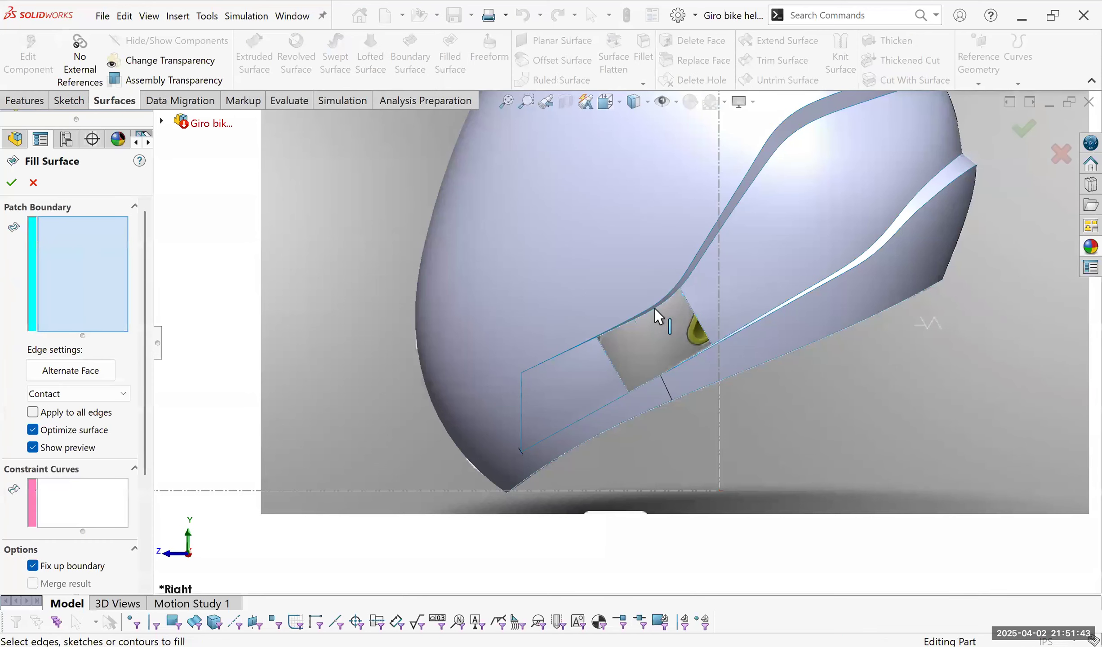
Try filling the trimmed gap from its boundary edges with Curvature at the cut edges, and delete that fill.
{"action": "left_click", "coordinate": [631, 322]}
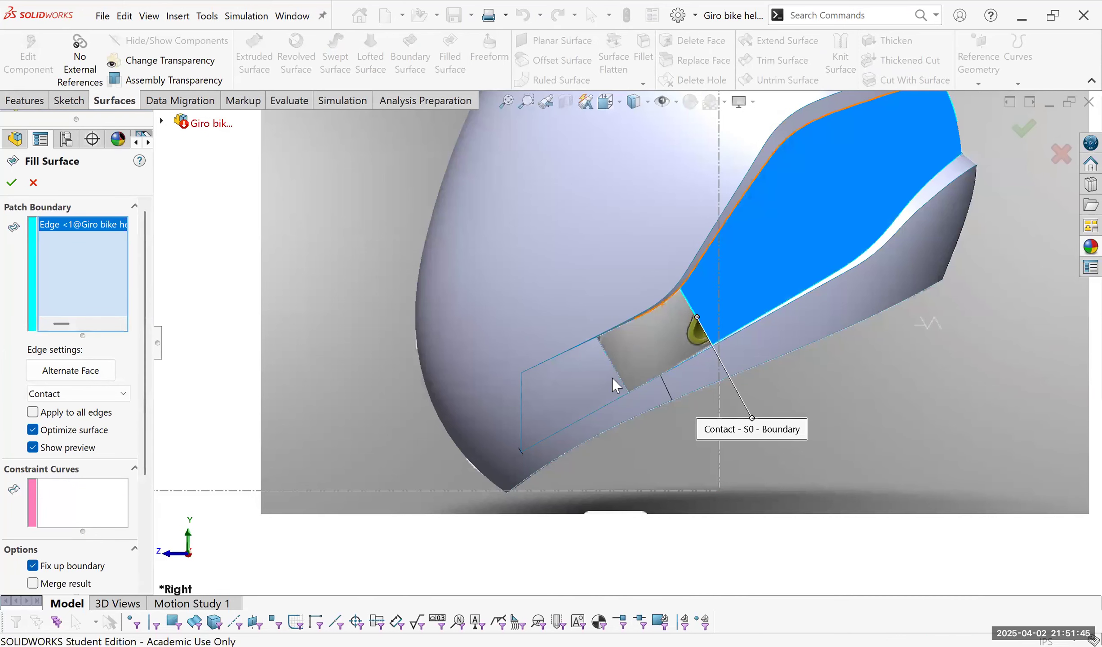
{"action": "left_click", "coordinate": [667, 367]}
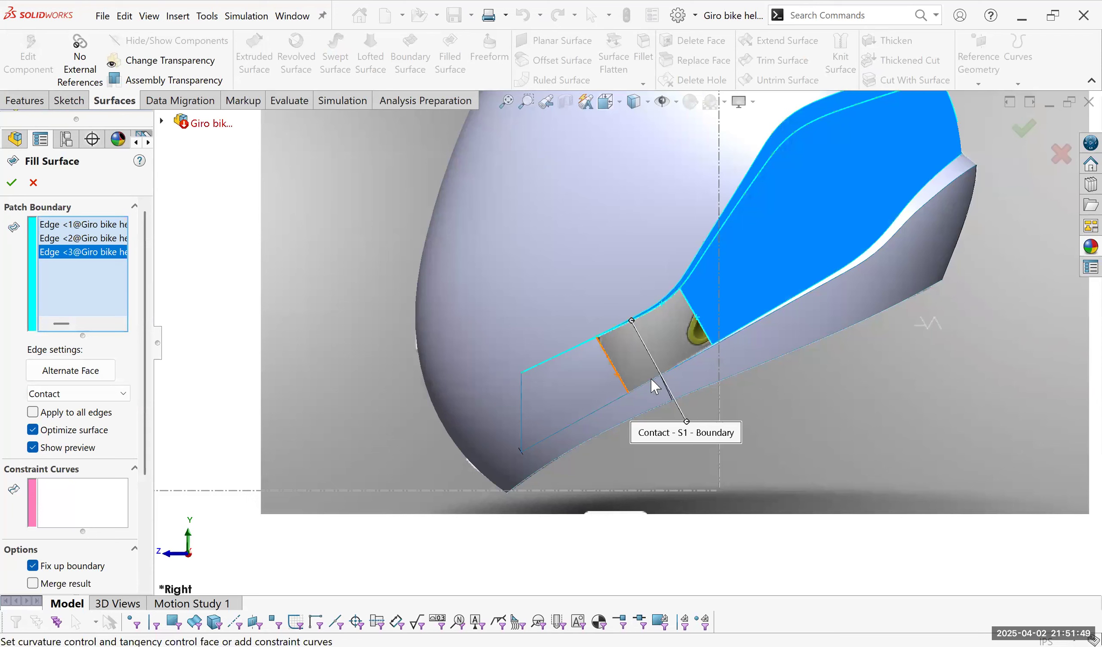
{"action": "left_click", "coordinate": [602, 393]}
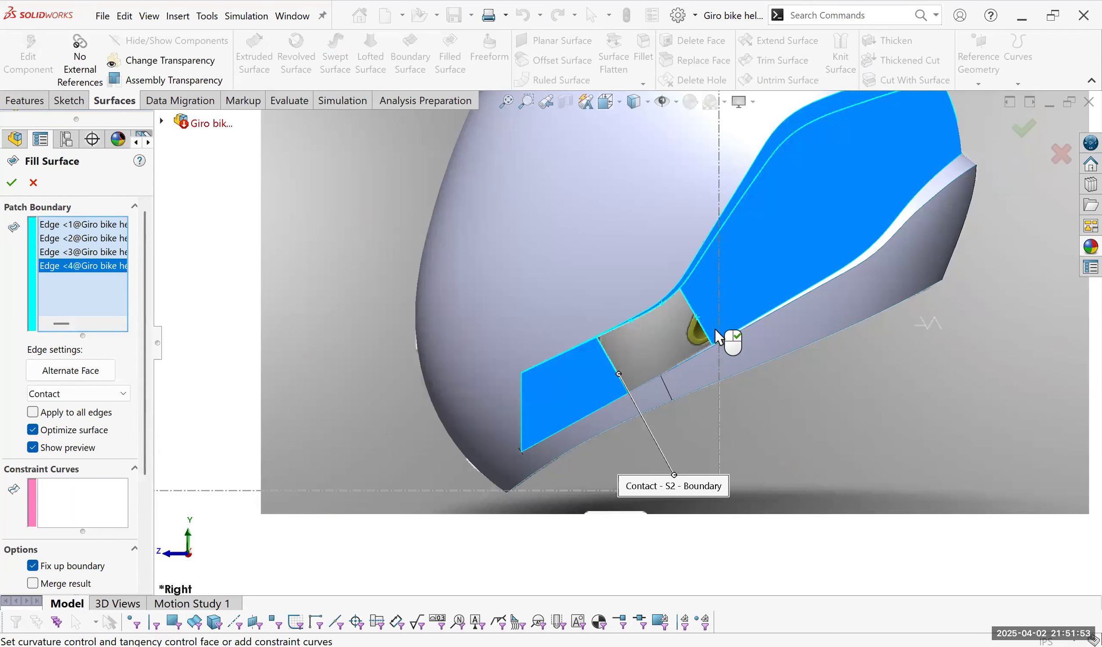
{"action": "middle_click_drag", "start_coordinate": [522, 315], "coordinate": [551, 332]}
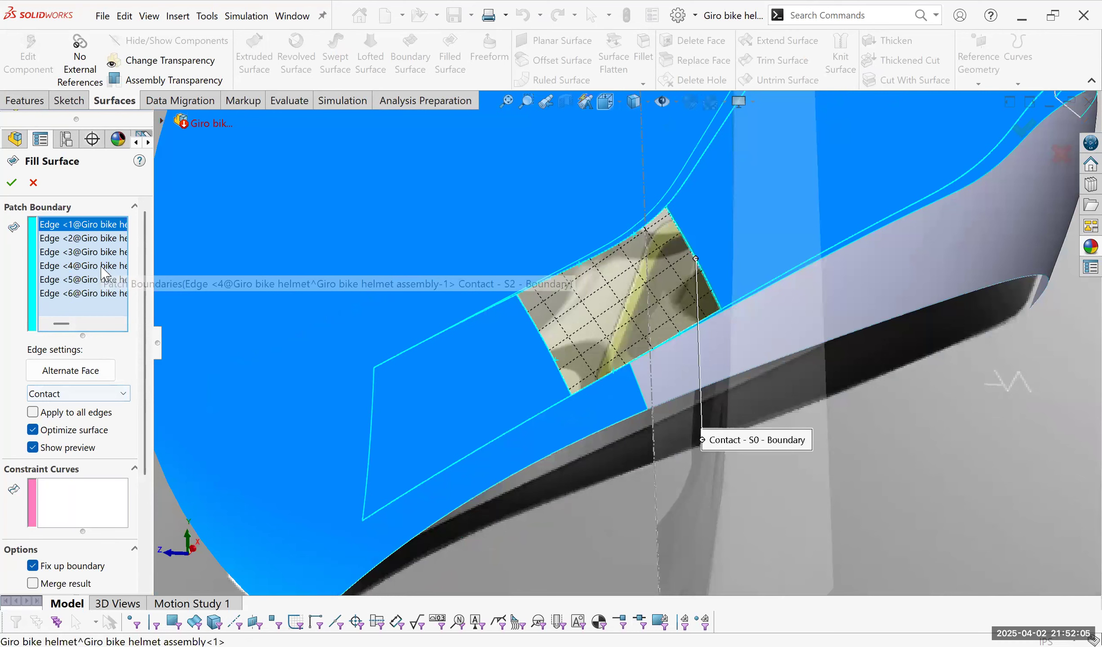
{"action": "left_click", "coordinate": [102, 435]}
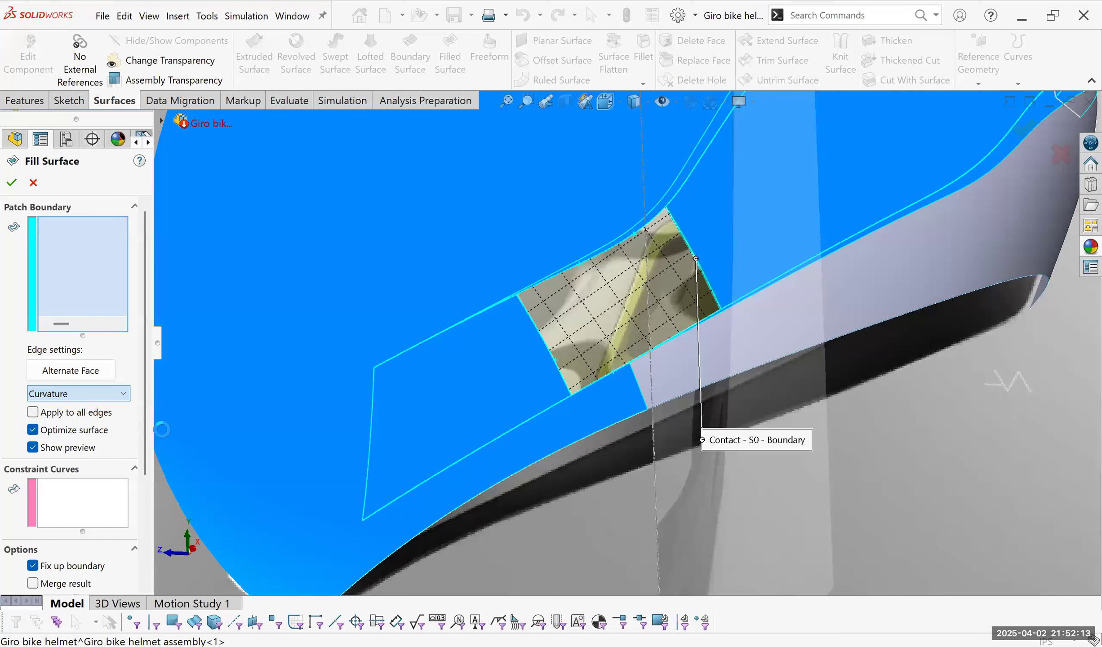
{"action": "scroll", "coordinate": [138, 473], "scroll_direction": "down", "scroll_amount": 1}
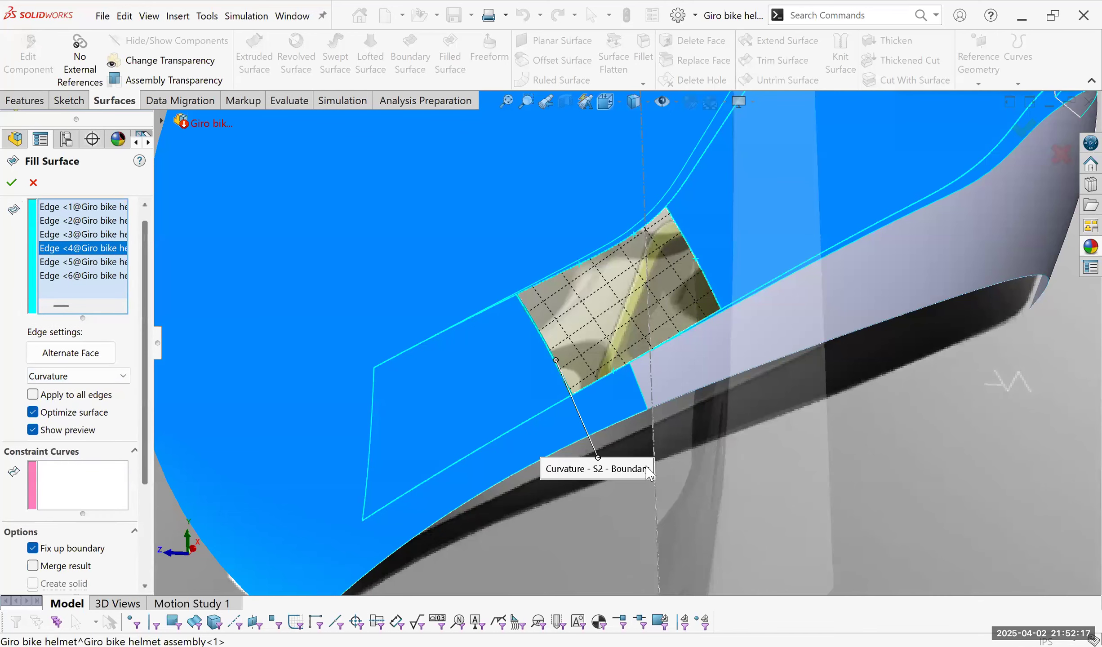
{"action": "middle_click_drag", "start_coordinate": [639, 369], "coordinate": [620, 409]}
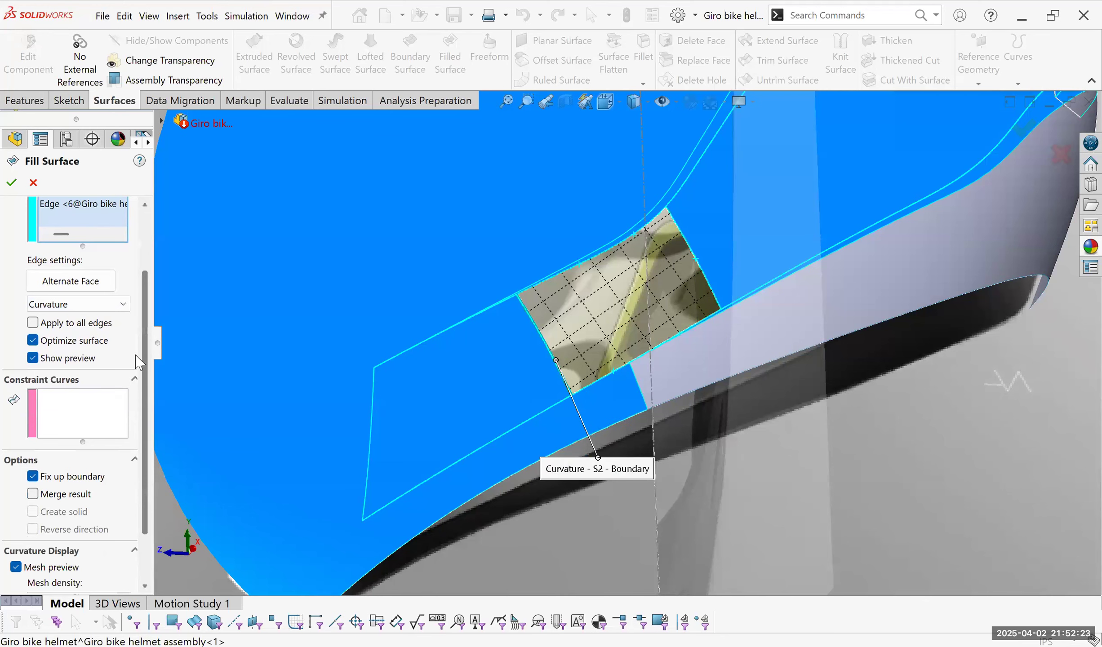
{"action": "key", "text": "Return"}
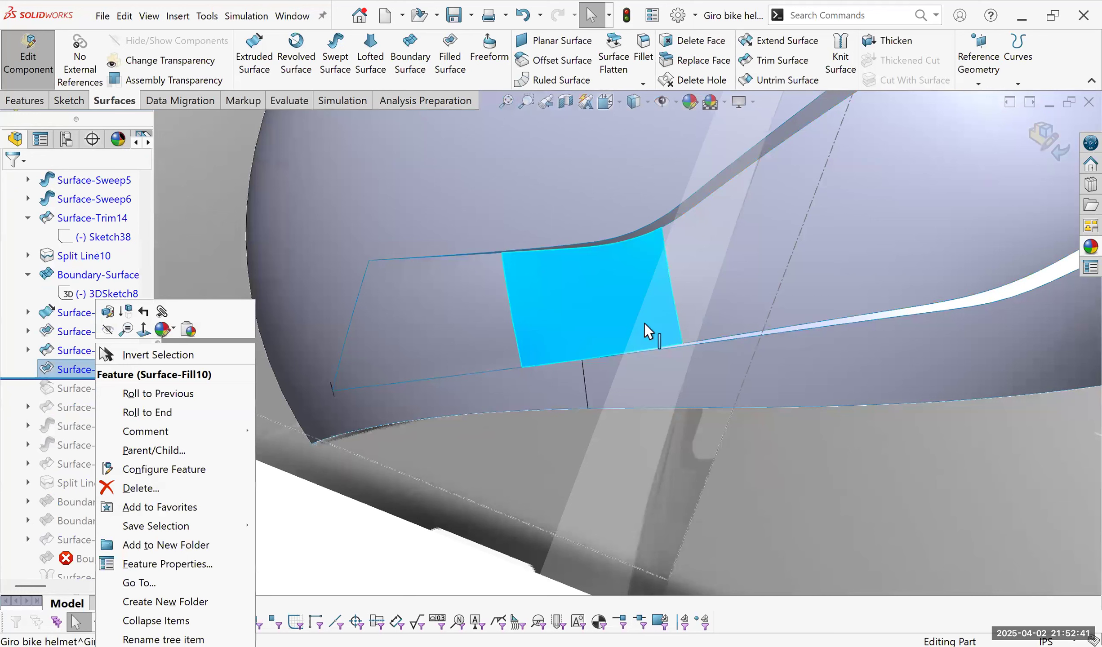
{"action": "key", "text": "Delete"}
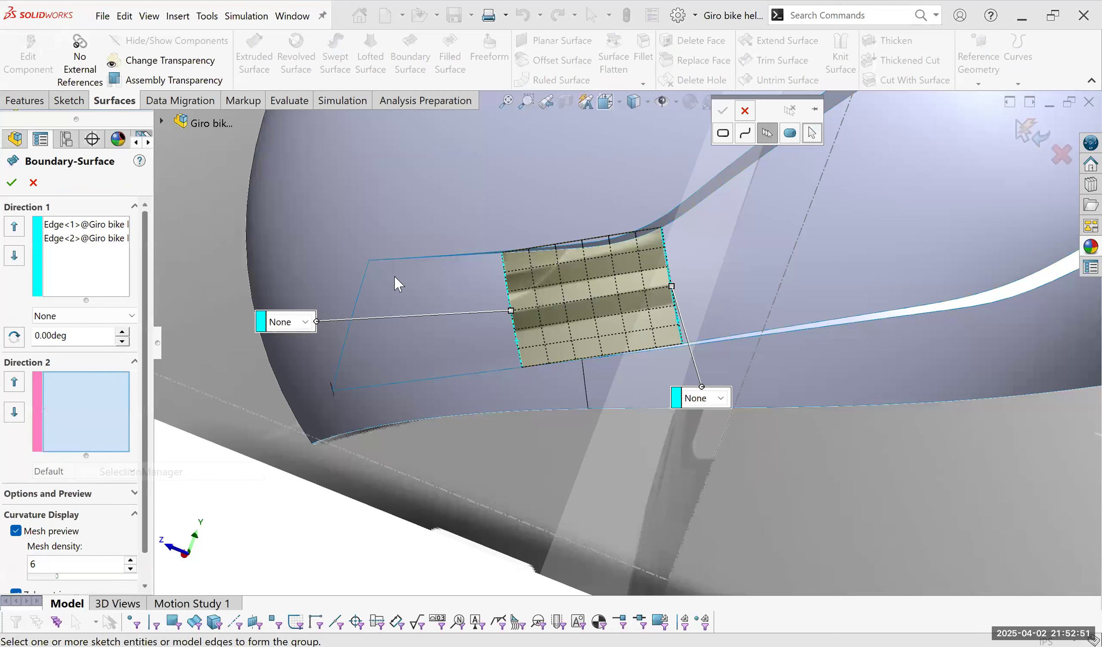
Set up a boundary surface between the gap's two cut edges, with the upper edge shortened to the gap as a Direction 2 curve.
{"action": "left_click", "coordinate": [369, 262]}
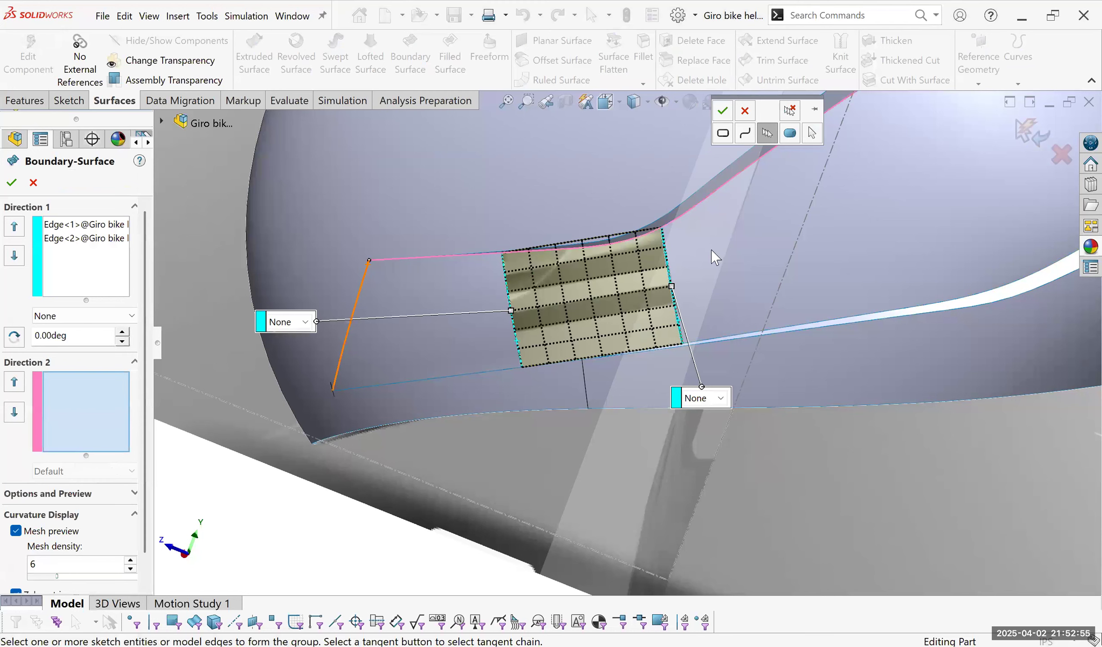
{"action": "left_click_drag", "start_coordinate": [805, 261], "coordinate": [720, 263]}
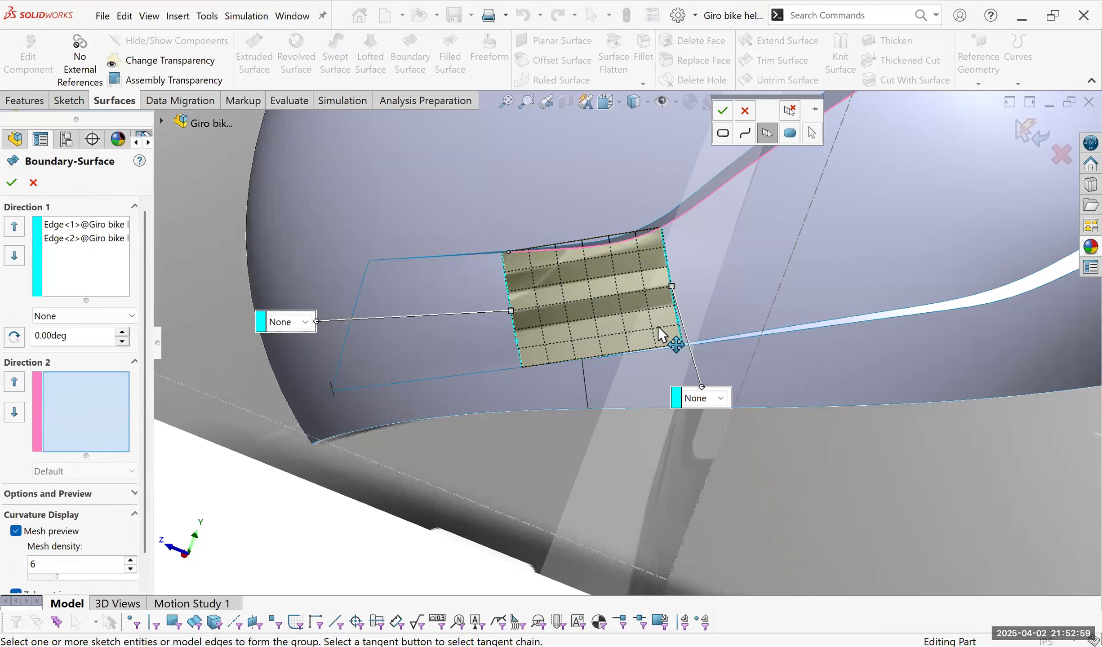
{"action": "scroll", "coordinate": [589, 366], "scroll_direction": "up", "scroll_amount": 5}
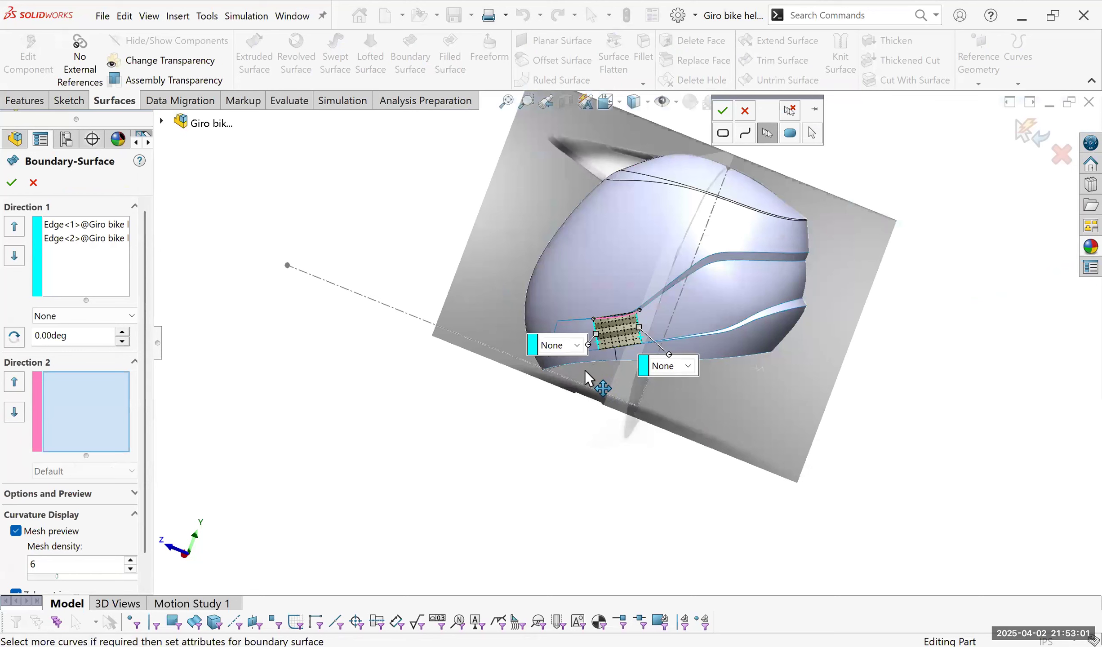
{"action": "scroll", "coordinate": [587, 371], "scroll_direction": "down", "scroll_amount": 6}
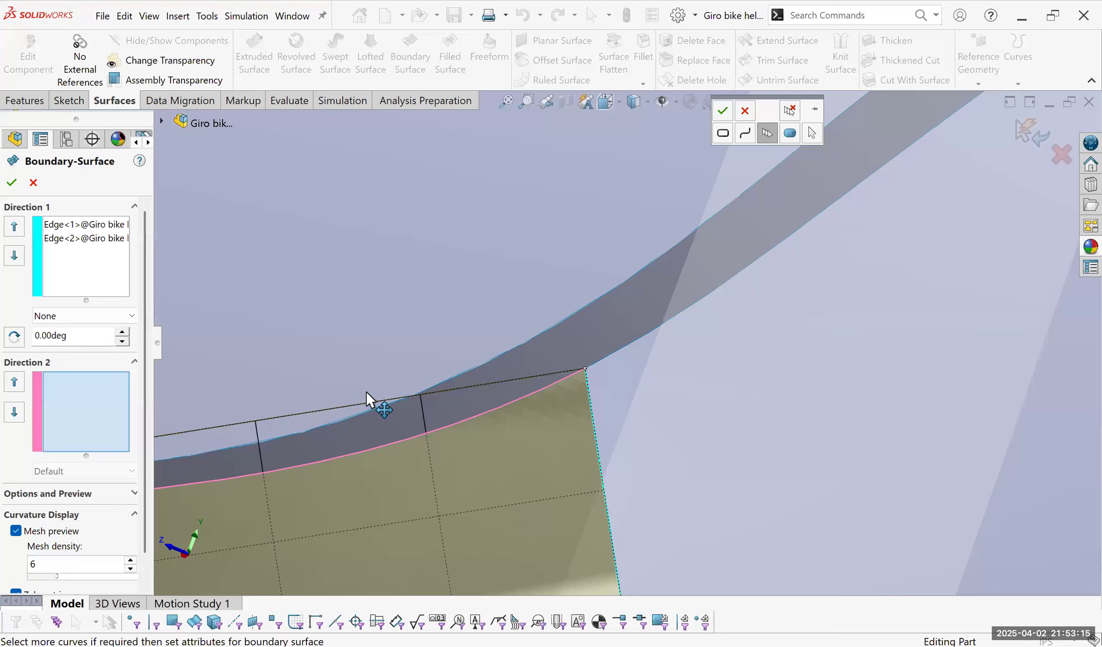
{"action": "scroll", "coordinate": [401, 389], "scroll_direction": "up", "scroll_amount": 3}
{"action": "middle_click_drag", "start_coordinate": [401, 390], "coordinate": [429, 367]}
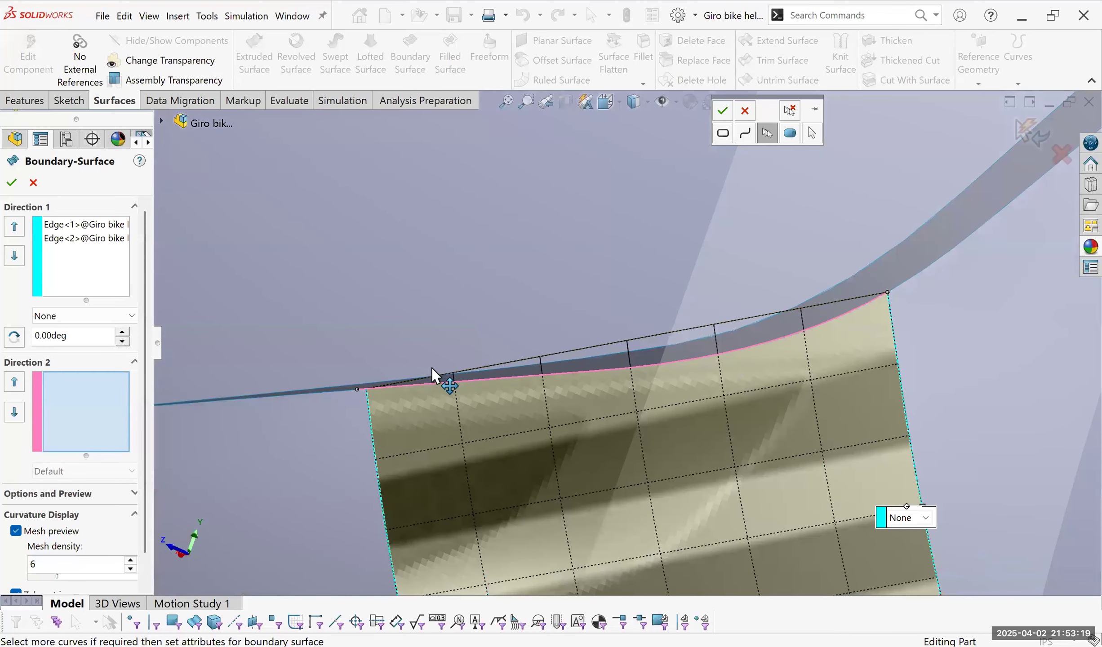
{"action": "scroll", "coordinate": [484, 382], "scroll_direction": "down", "scroll_amount": 5}
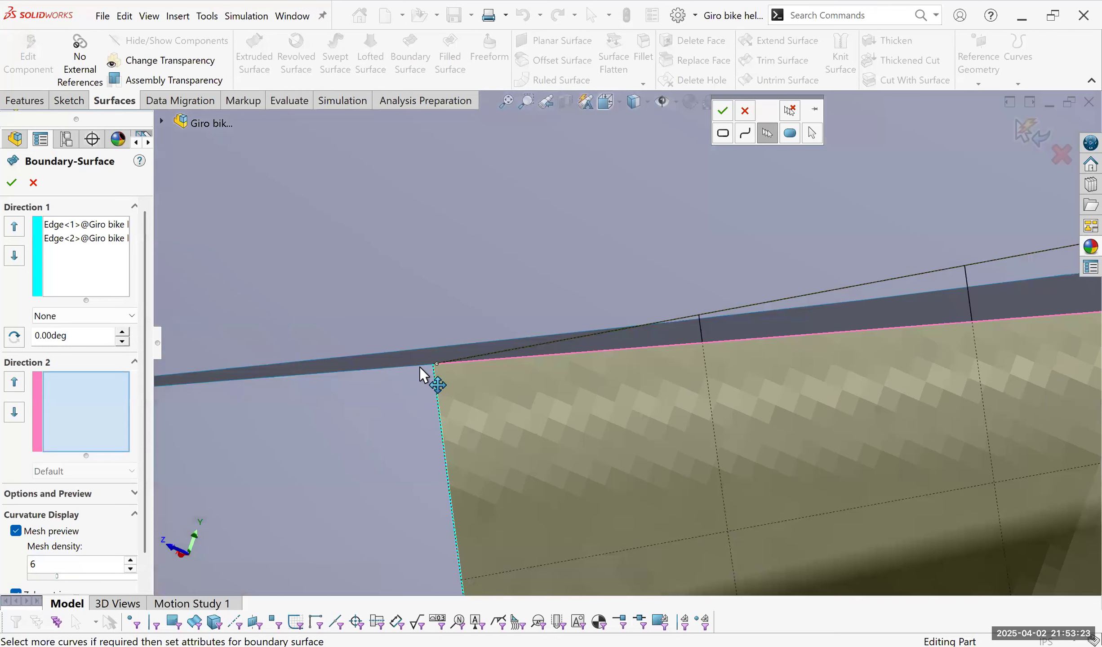
{"action": "middle_click_drag", "start_coordinate": [420, 367], "coordinate": [472, 372]}
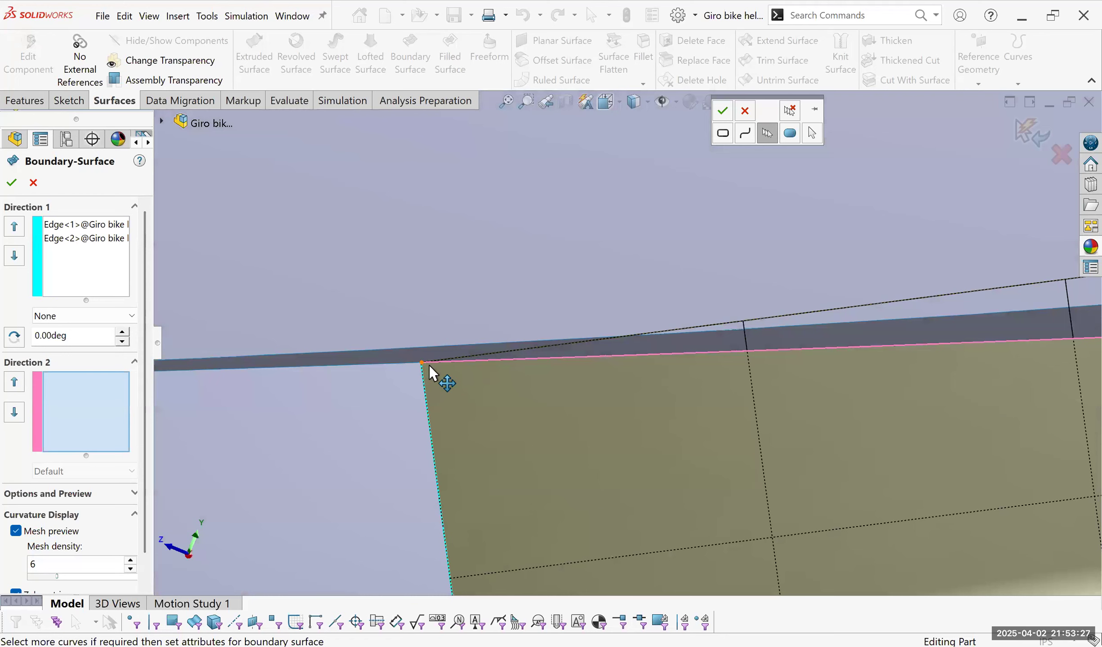
{"action": "mouse_move", "coordinate": [430, 365]}
{"action": "middle_mouse_down"}
{"action": "mouse_move", "coordinate": [486, 368]}
{"action": "mouse_move", "coordinate": [484, 344]}
{"action": "middle_mouse_up"}
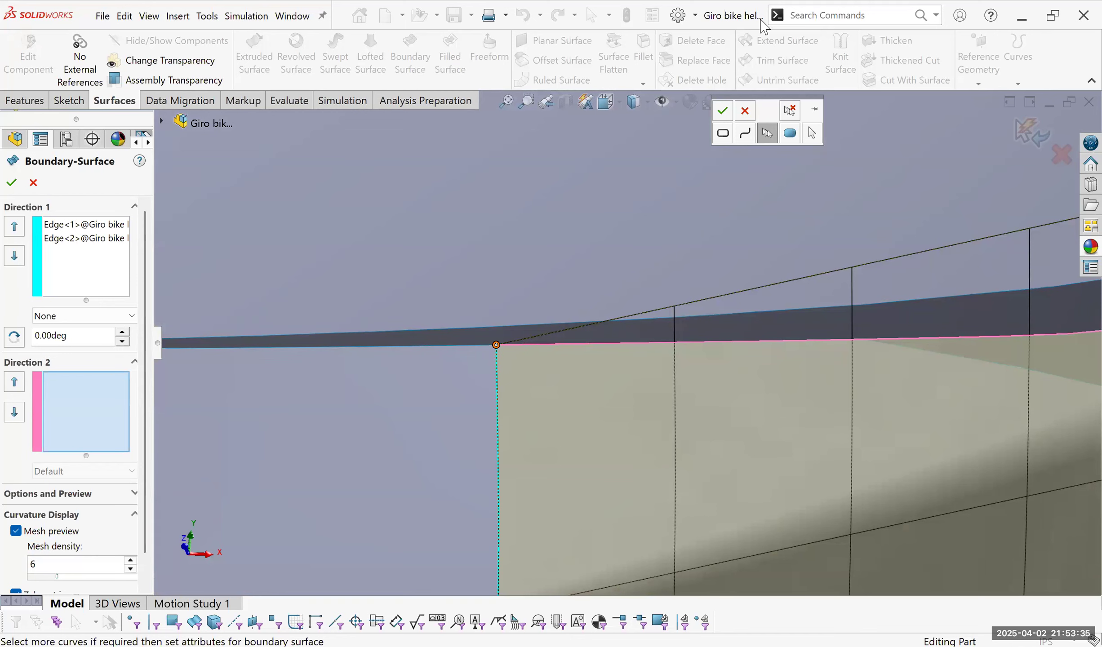
{"action": "key", "text": "f"}
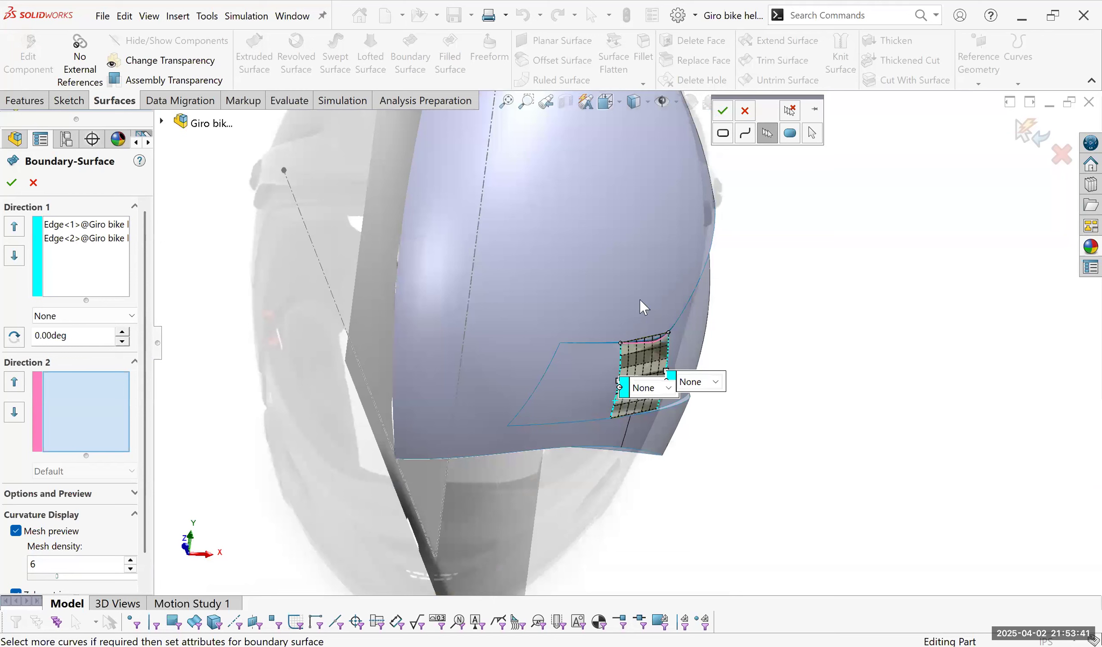
{"action": "scroll", "coordinate": [637, 311], "scroll_direction": "up", "scroll_amount": 2}
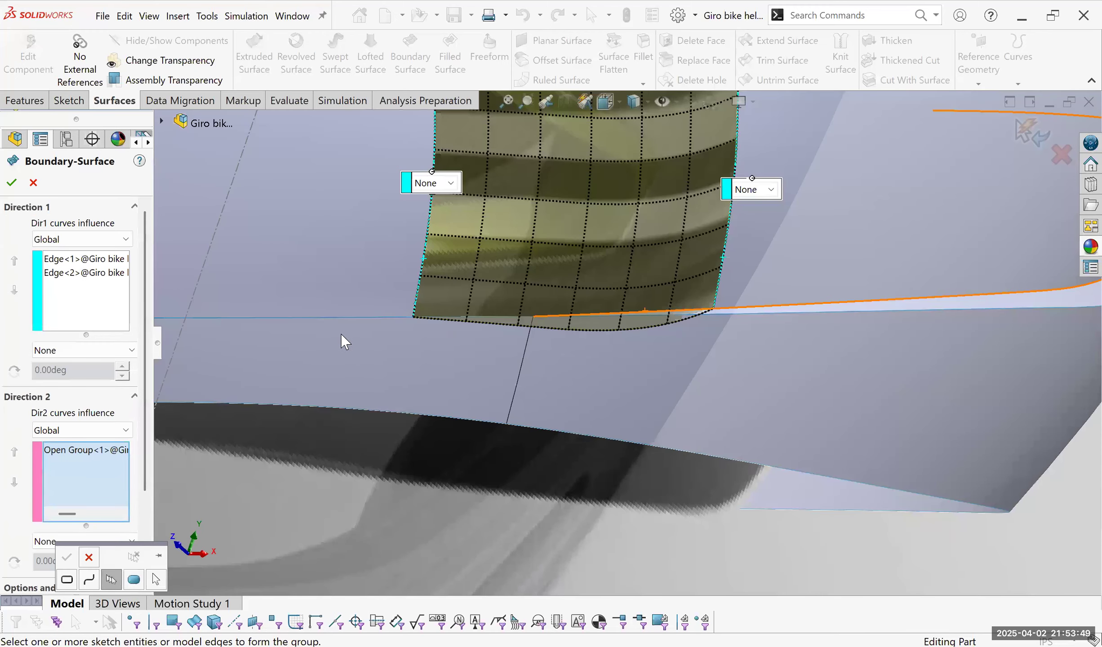
Add the shortened lower edge as second Direction 2 curve and create the boundary surface with Curvature To Face at both cut edges.
{"action": "left_click", "coordinate": [539, 331]}
{"action": "scroll", "coordinate": [540, 332], "scroll_direction": "up", "scroll_amount": 5}
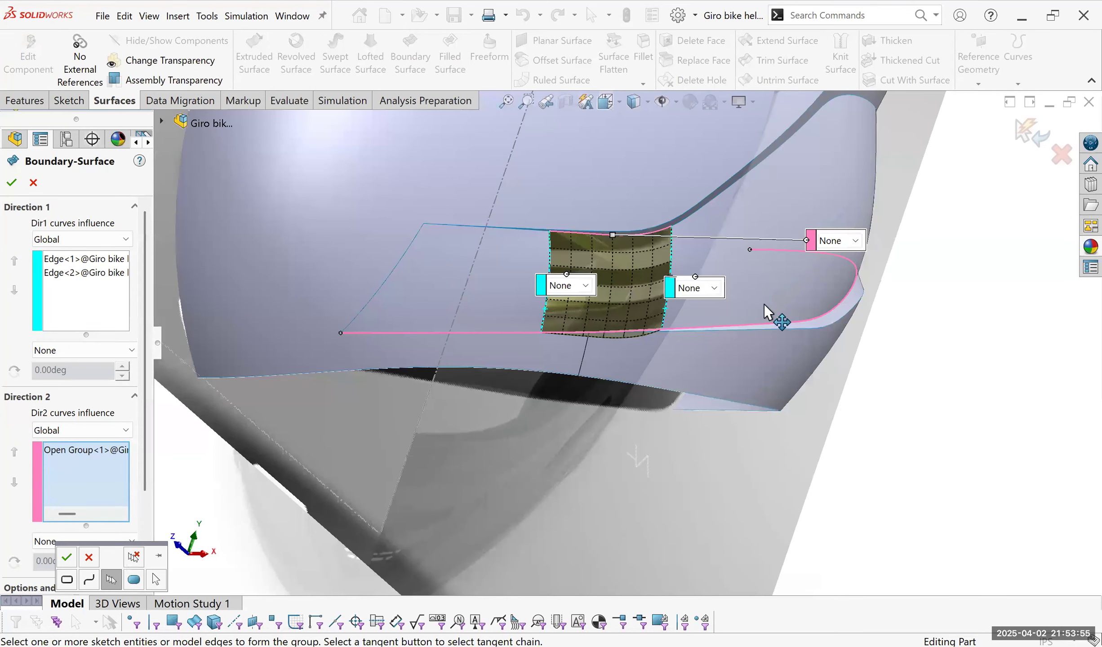
{"action": "scroll", "coordinate": [647, 341], "scroll_direction": "up", "scroll_amount": 3}
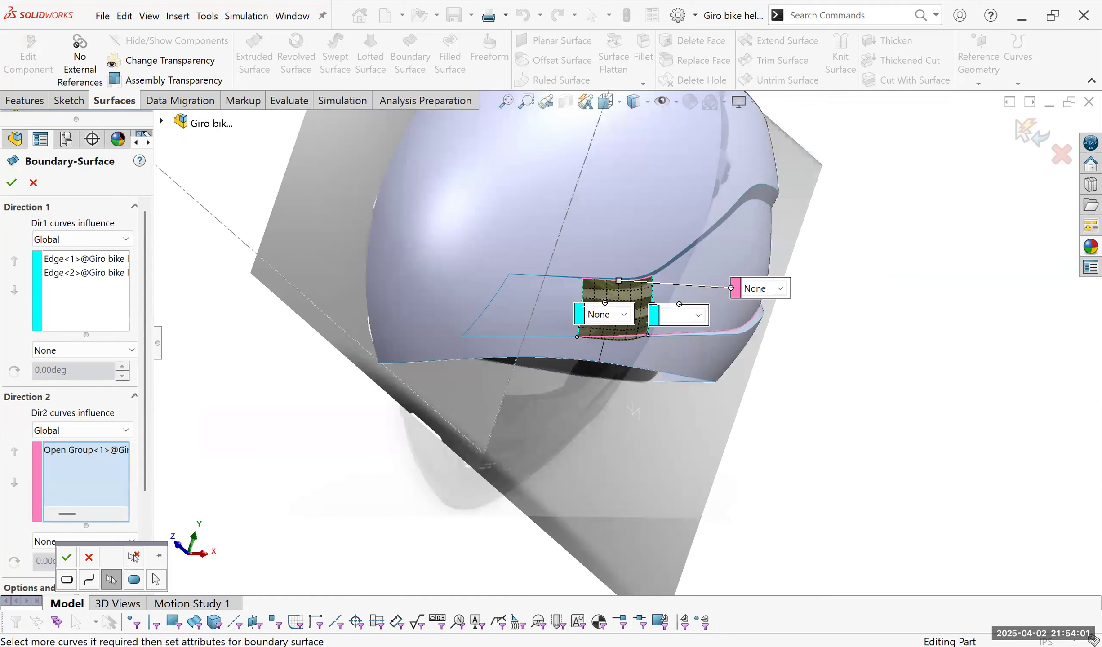
{"action": "scroll", "coordinate": [618, 334], "scroll_direction": "down", "scroll_amount": 8}
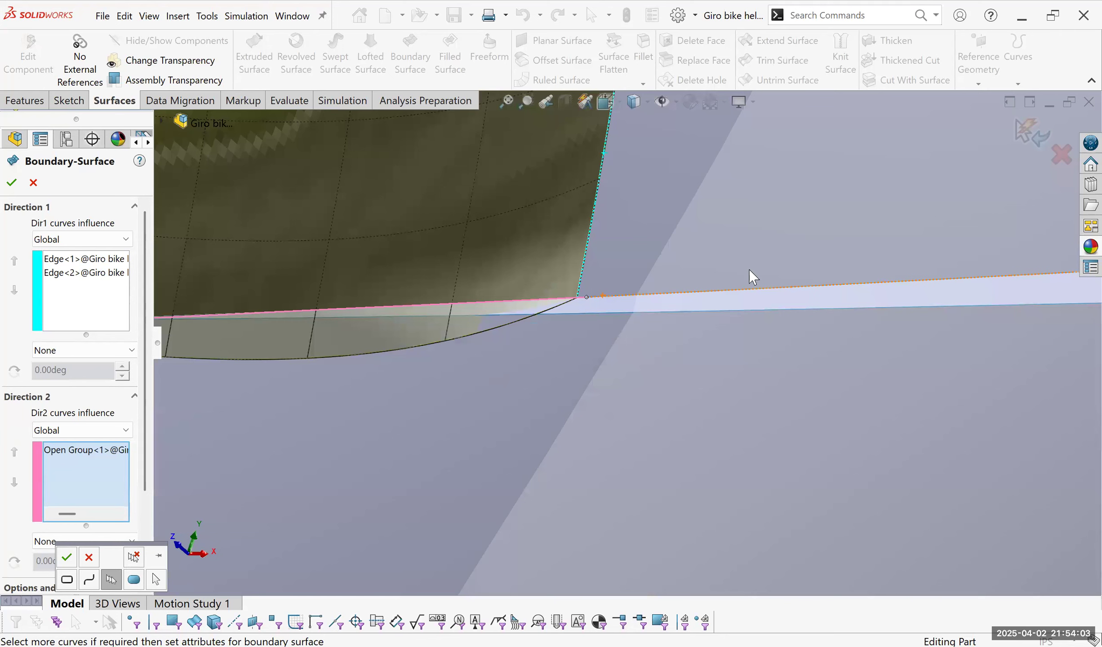
{"action": "scroll", "coordinate": [749, 270], "scroll_direction": "up", "scroll_amount": 4}
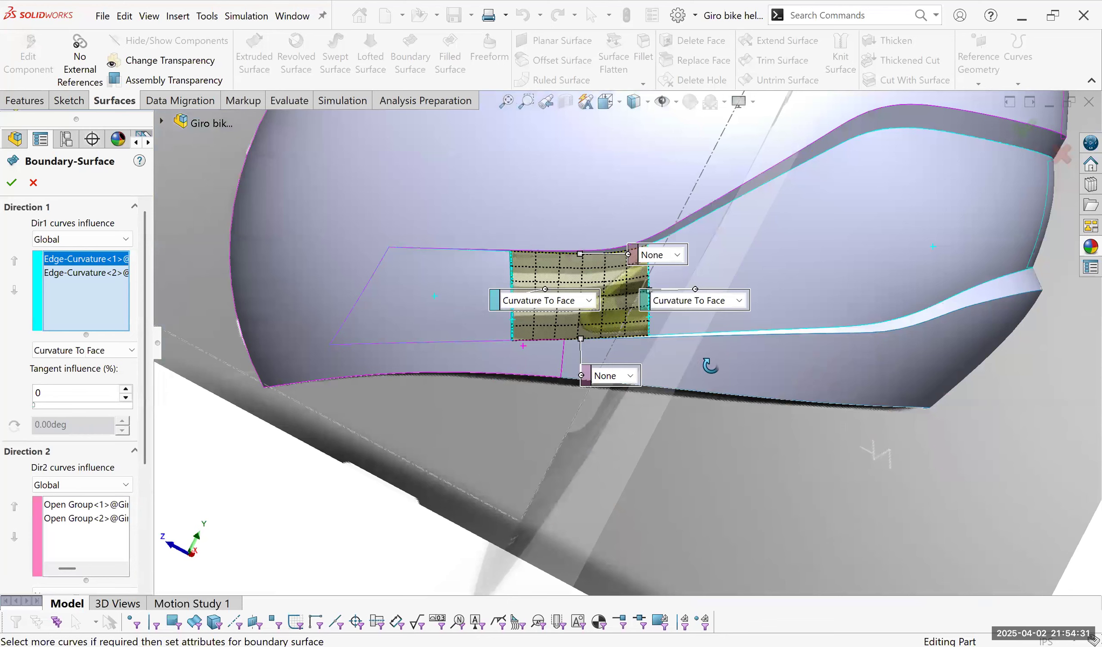
{"action": "key", "text": "Return"}
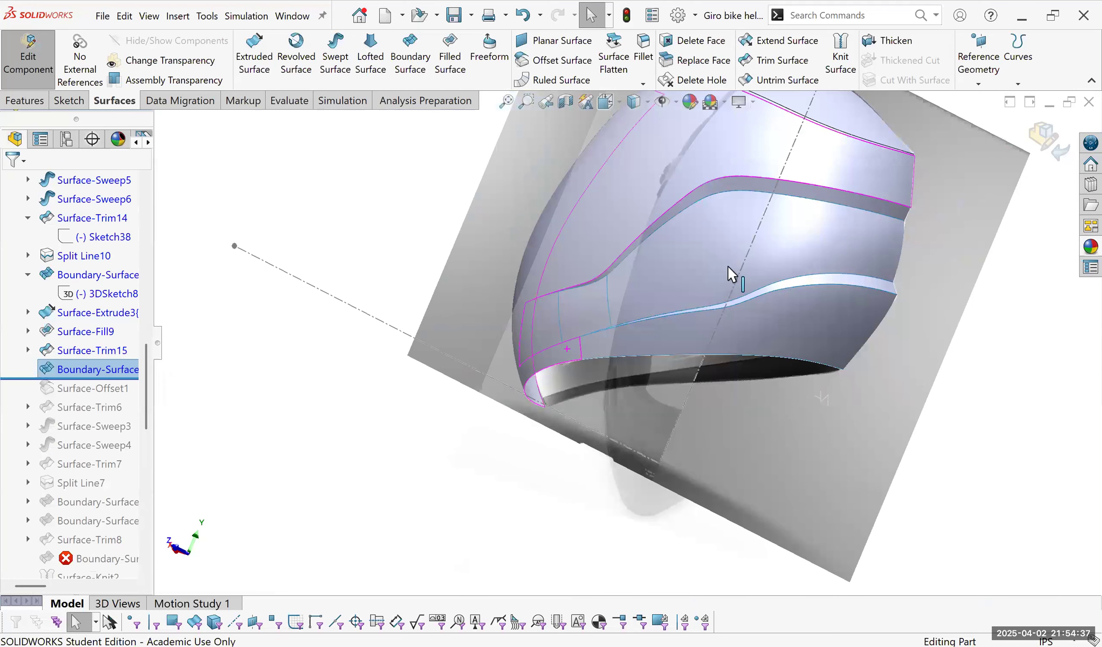
Hide the extruded surface body that crosses the helmet.
{"action": "key", "text": "ctrl+4"}
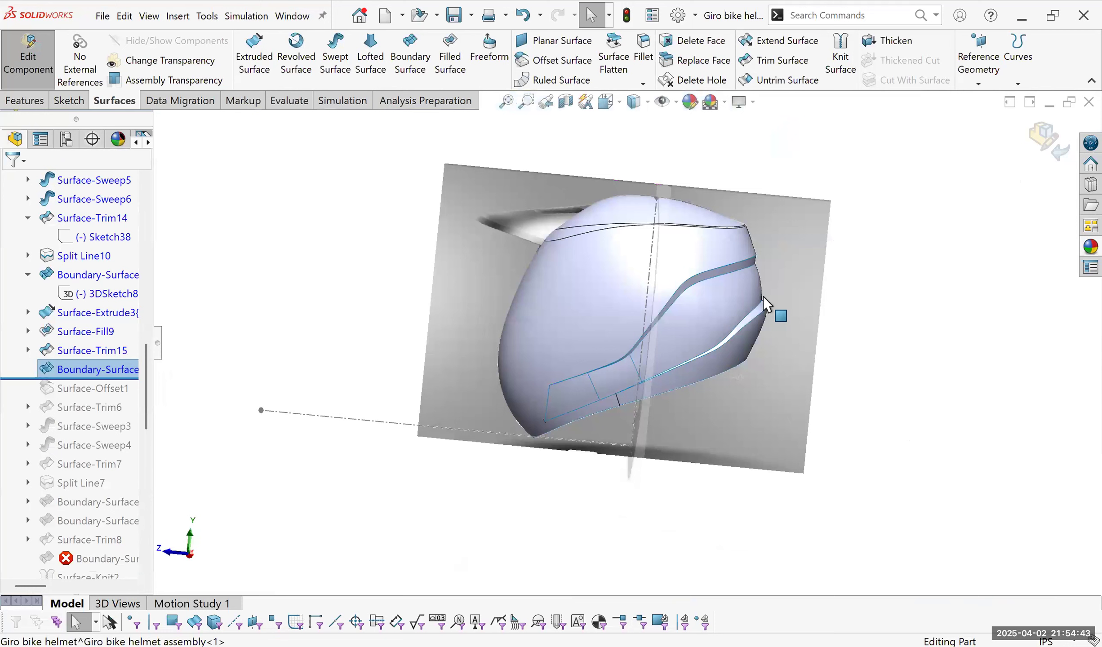
{"action": "left_click", "coordinate": [752, 321]}
{"action": "middle_click_drag", "start_coordinate": [830, 283], "coordinate": [502, 291]}
{"action": "right_click", "coordinate": [762, 286]}
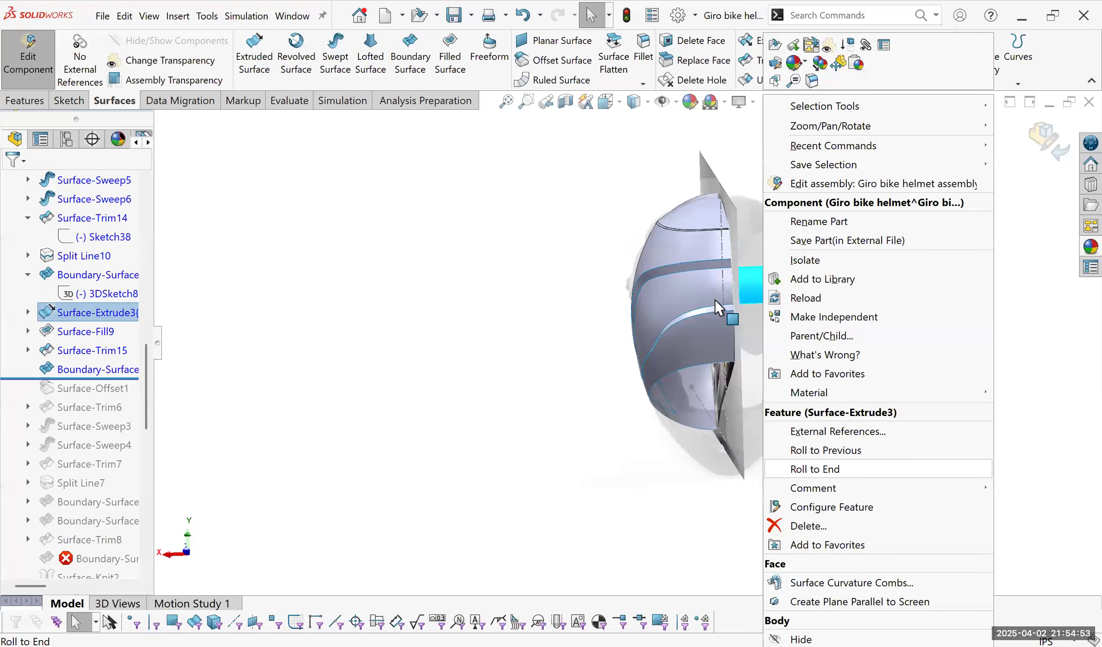
{"action": "key", "text": "Escape"}
{"action": "scroll", "coordinate": [715, 300], "scroll_direction": "up", "scroll_amount": 2}
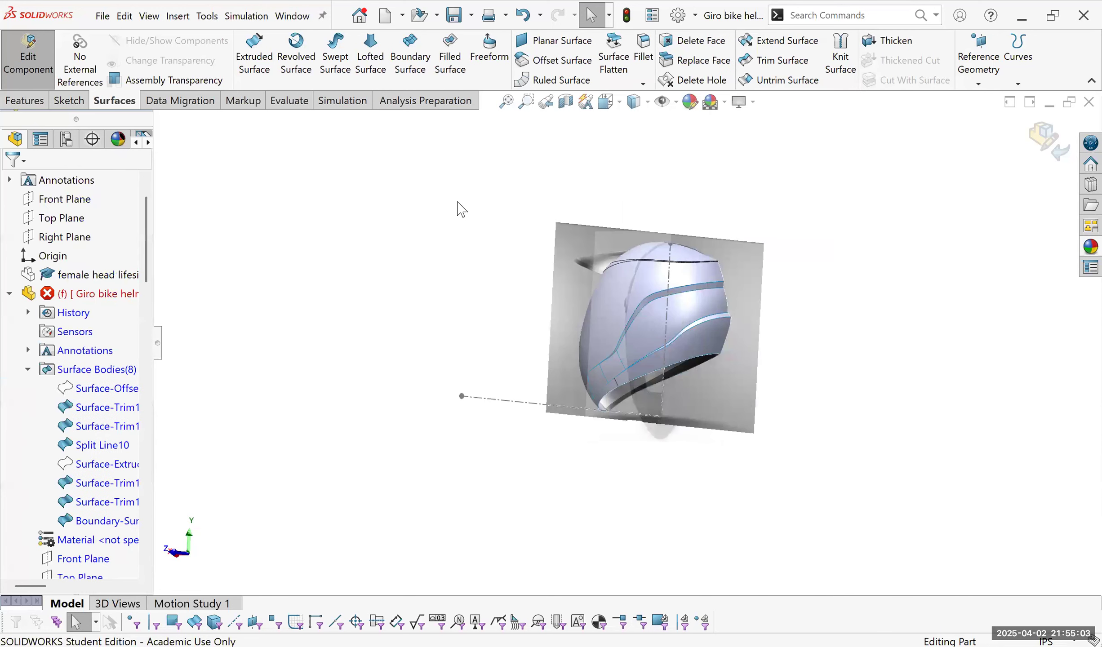
Hide the reference images and knit the six visible helmet surfaces into one body with Merge entities off and Gap Control on.
{"action": "left_click_drag", "start_coordinate": [396, 185], "coordinate": [822, 459]}
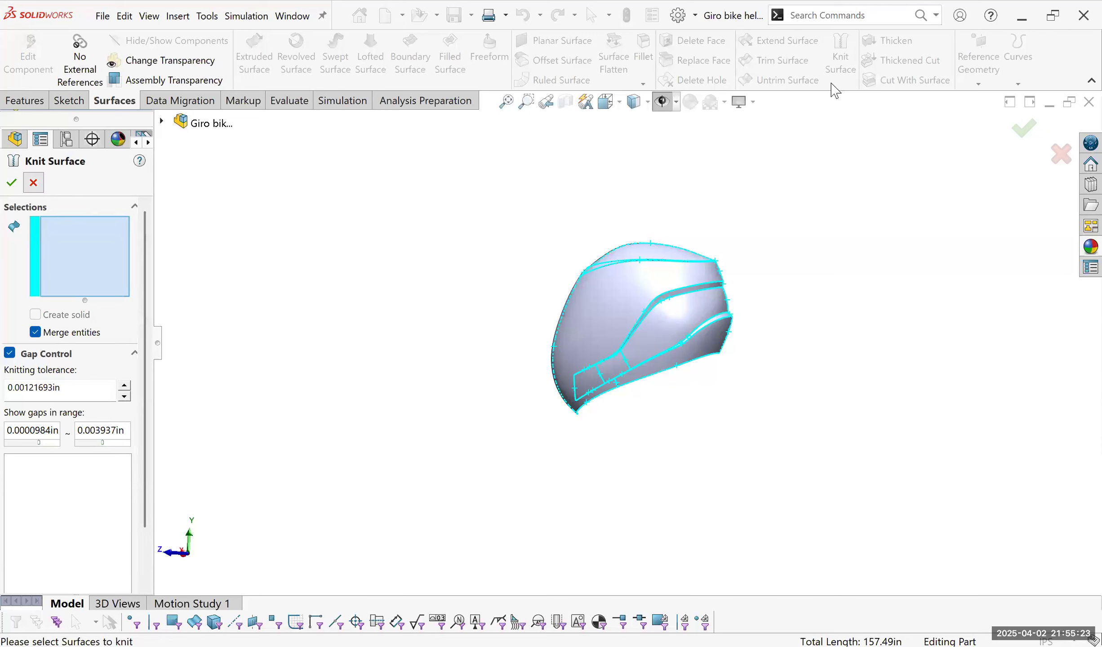
{"action": "key", "text": "Escape"}
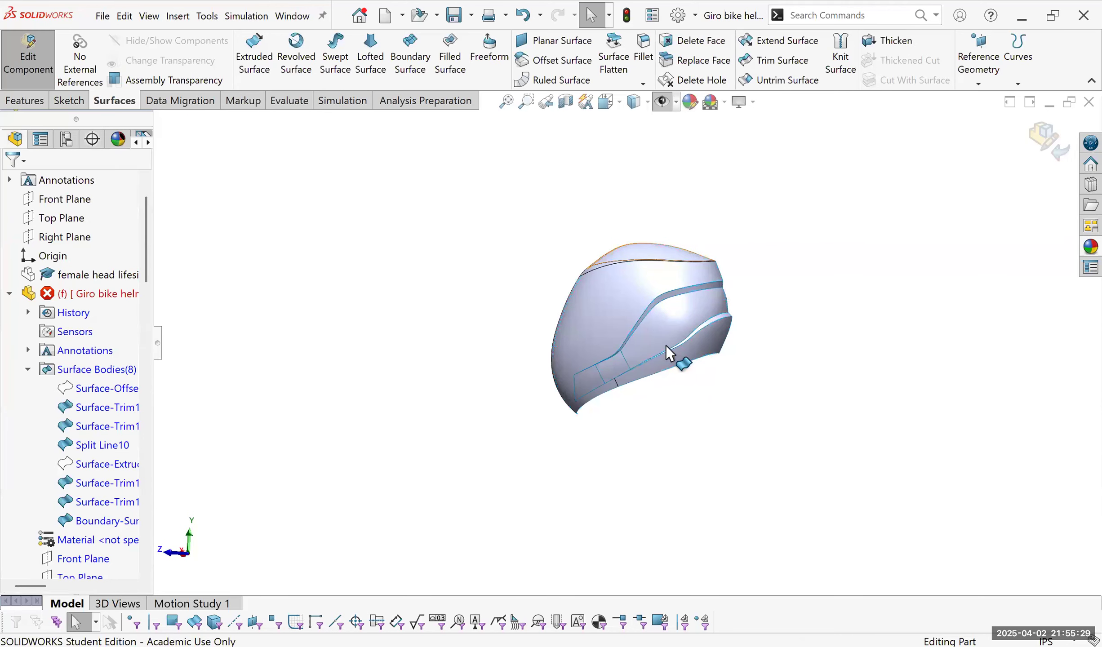
{"action": "key", "text": "Return"}
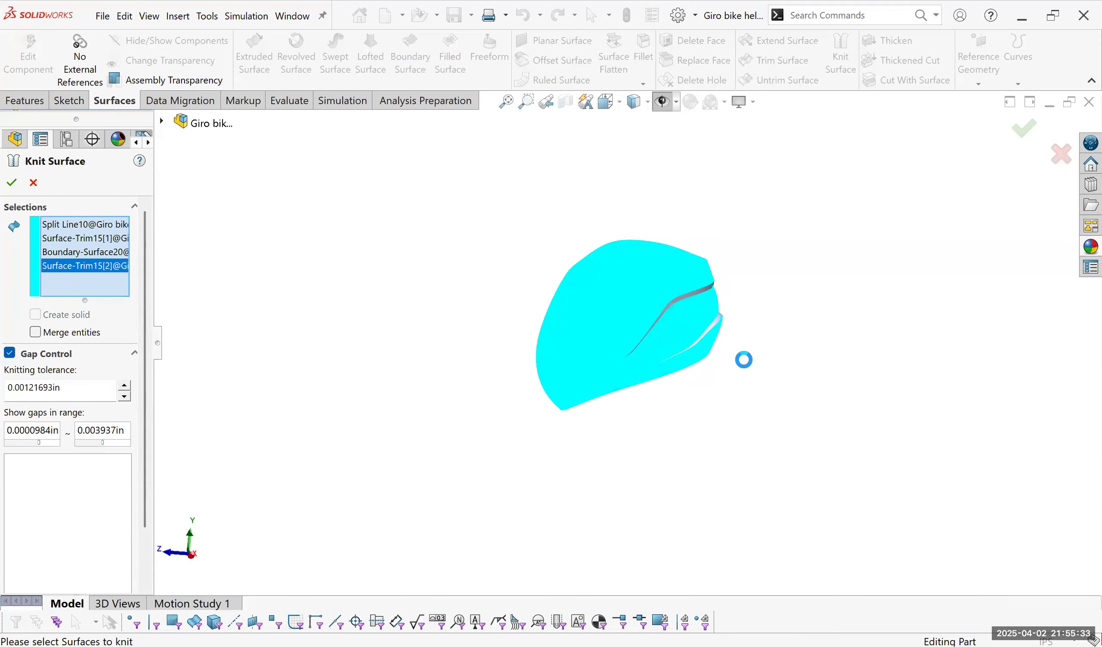
{"action": "scroll", "coordinate": [741, 361], "scroll_direction": "down", "scroll_amount": 3}
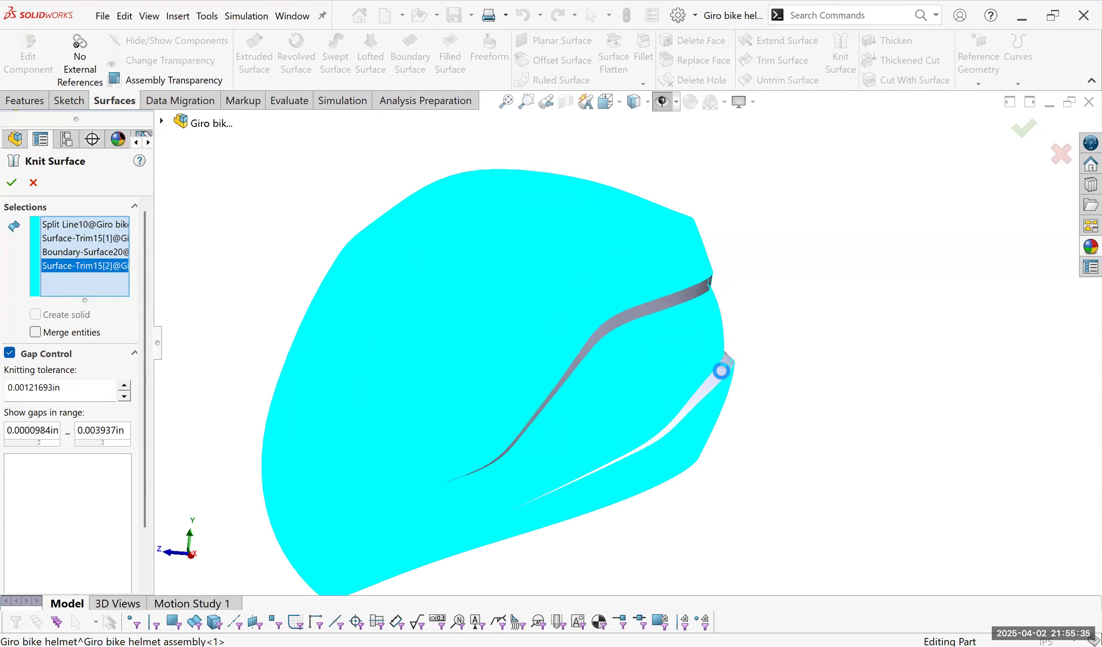
{"action": "left_click", "coordinate": [721, 371]}
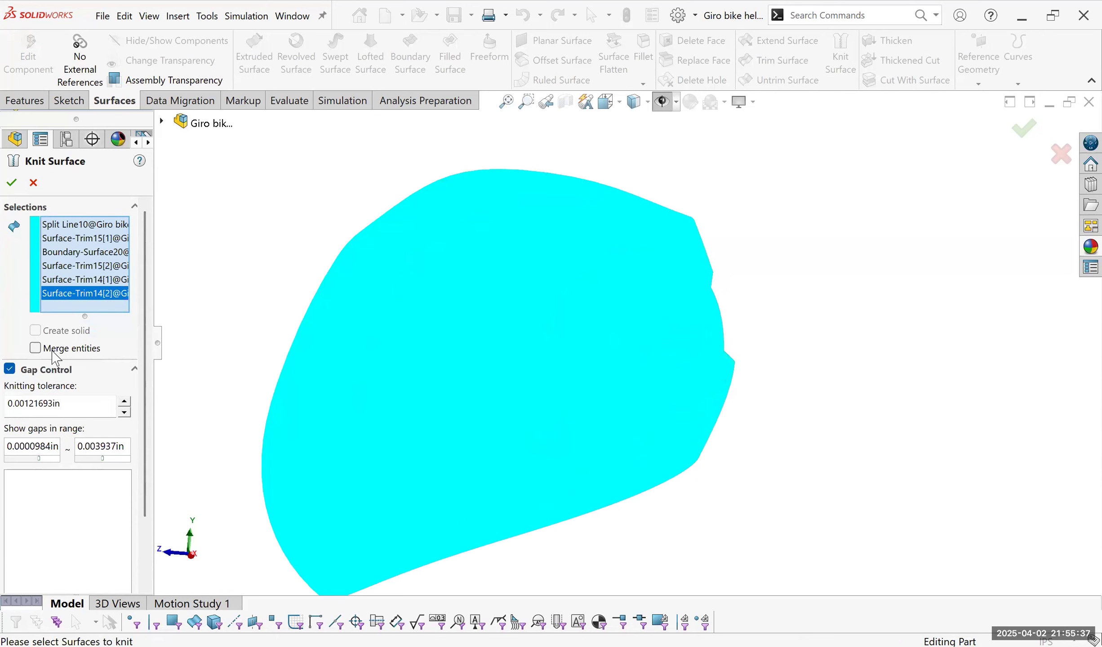
{"action": "left_click", "coordinate": [10, 183]}
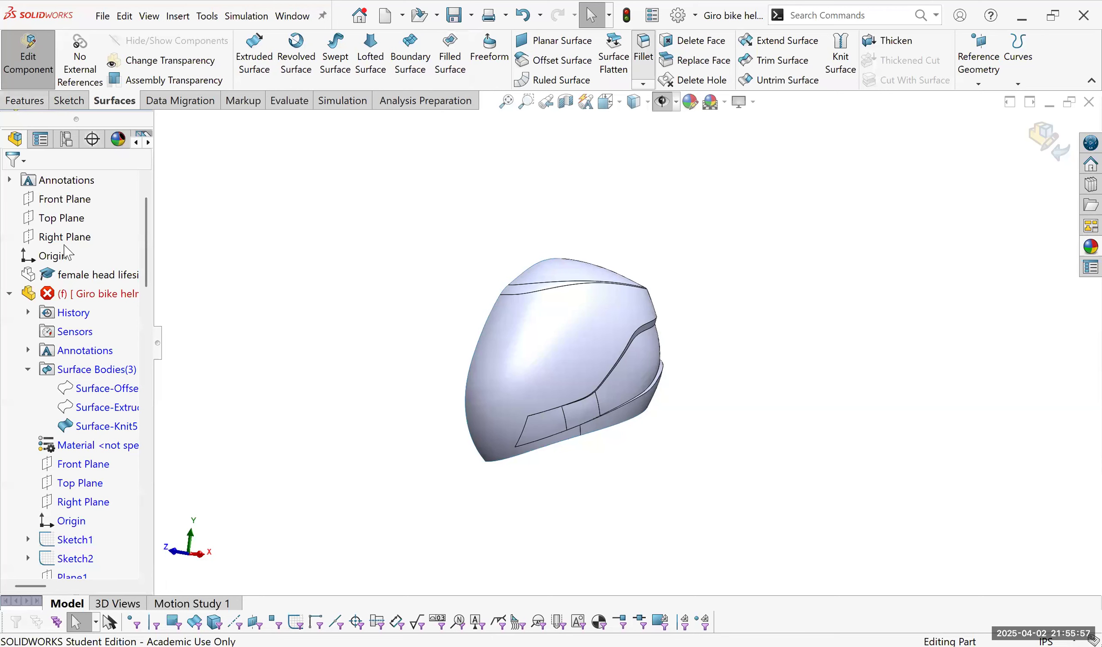
Add variable-radius fillets to the side groove's upper edge, 0.1 in at the rear and 0.02 in at the front, and to the lower crease's lower edge.
{"action": "left_click", "coordinate": [520, 410]}
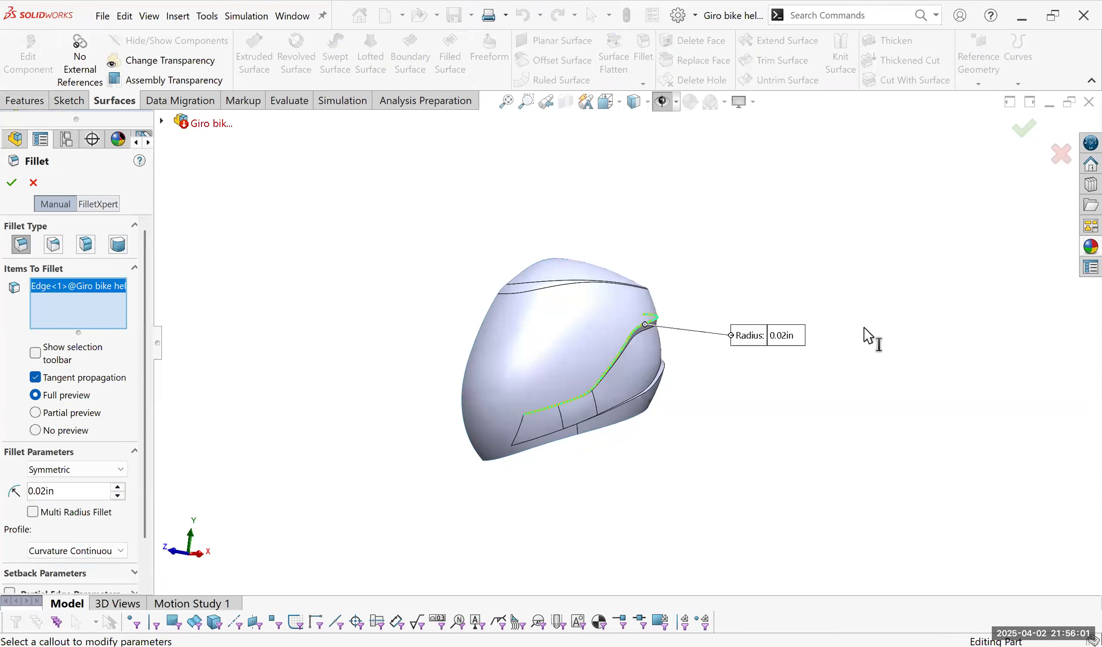
{"action": "middle_click_drag", "start_coordinate": [864, 328], "coordinate": [827, 328]}
{"action": "left_click", "coordinate": [53, 244]}
{"action": "left_click", "coordinate": [858, 328]}
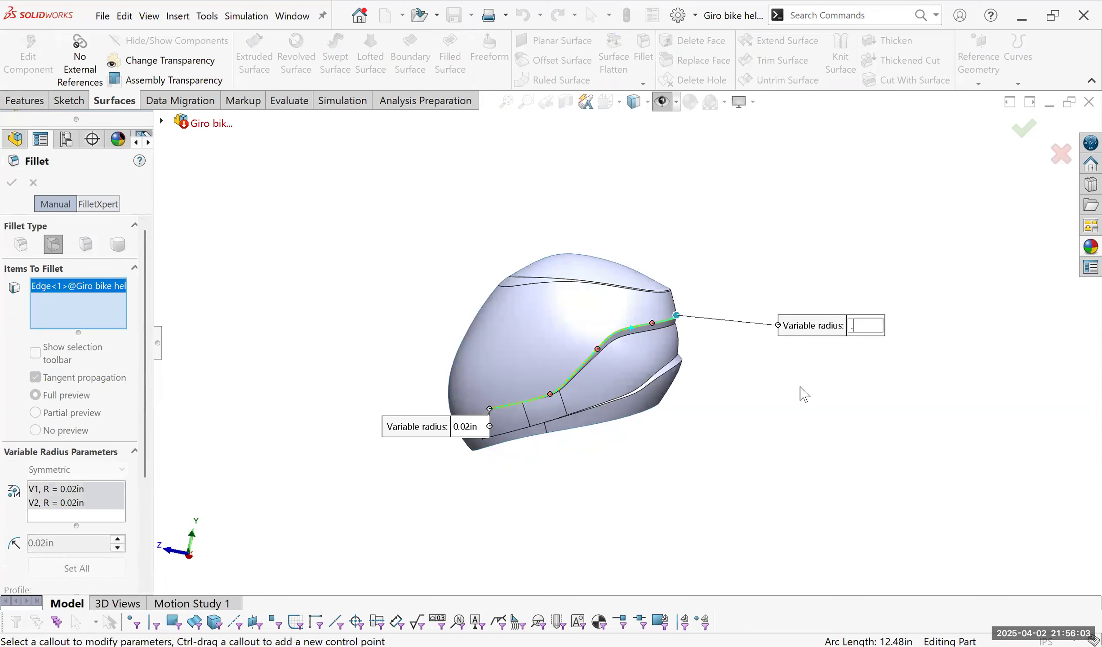
{"action": "type", "text": ".1"}
{"action": "key", "text": "Return"}
{"action": "scroll", "coordinate": [686, 339], "scroll_direction": "down", "scroll_amount": 5}
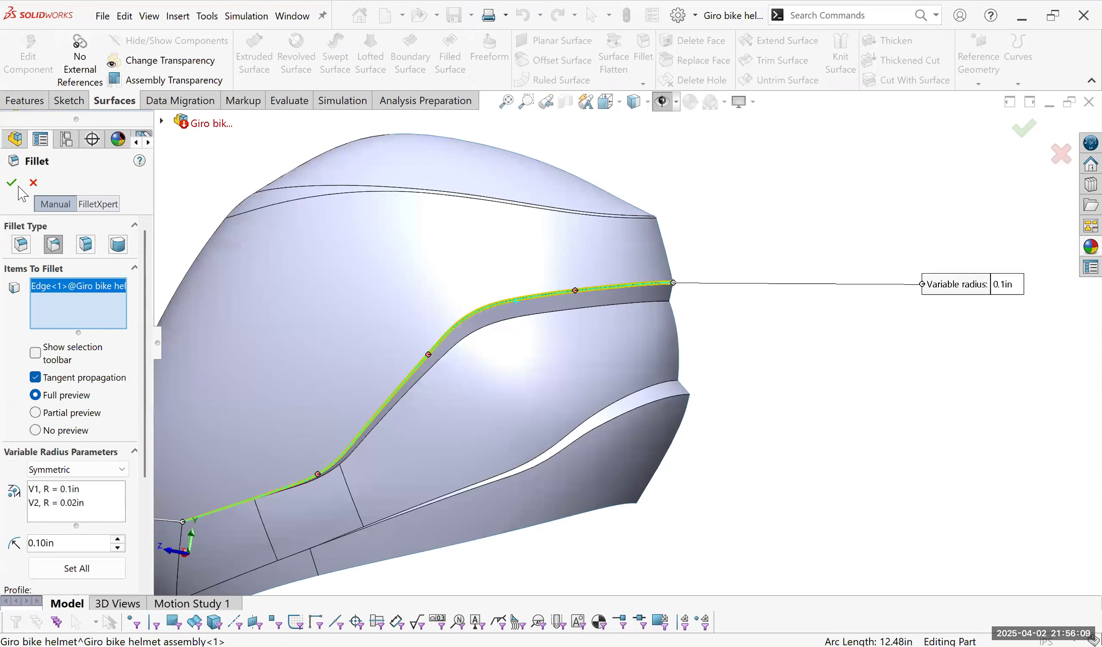
{"action": "key", "text": "z"}
{"action": "key", "text": "z"}
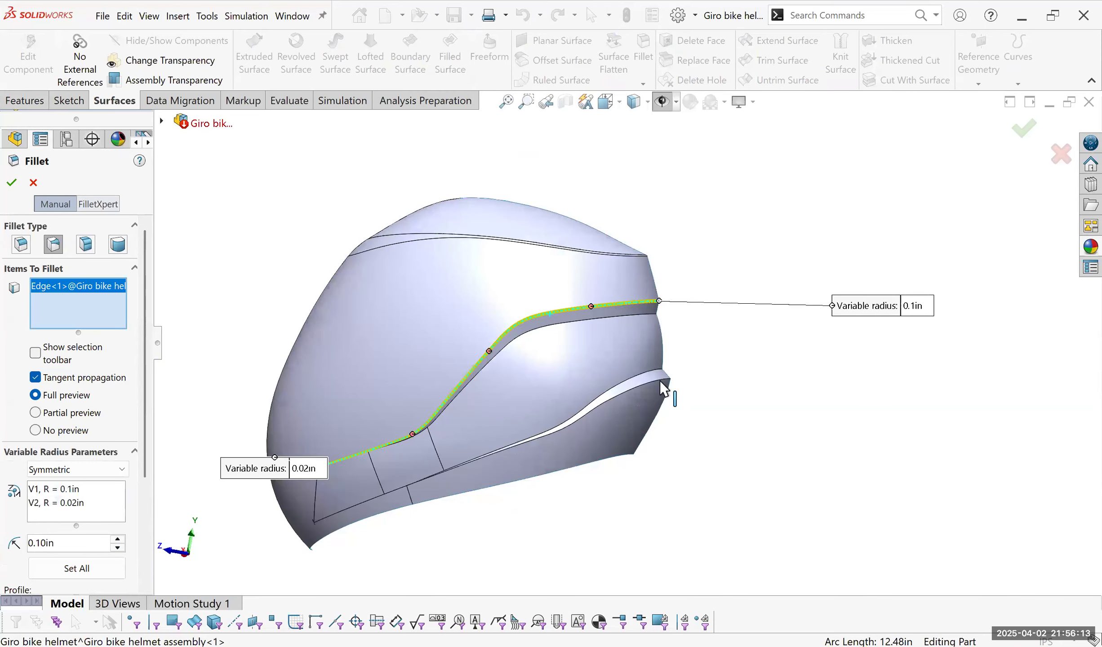
{"action": "key", "text": "Return"}
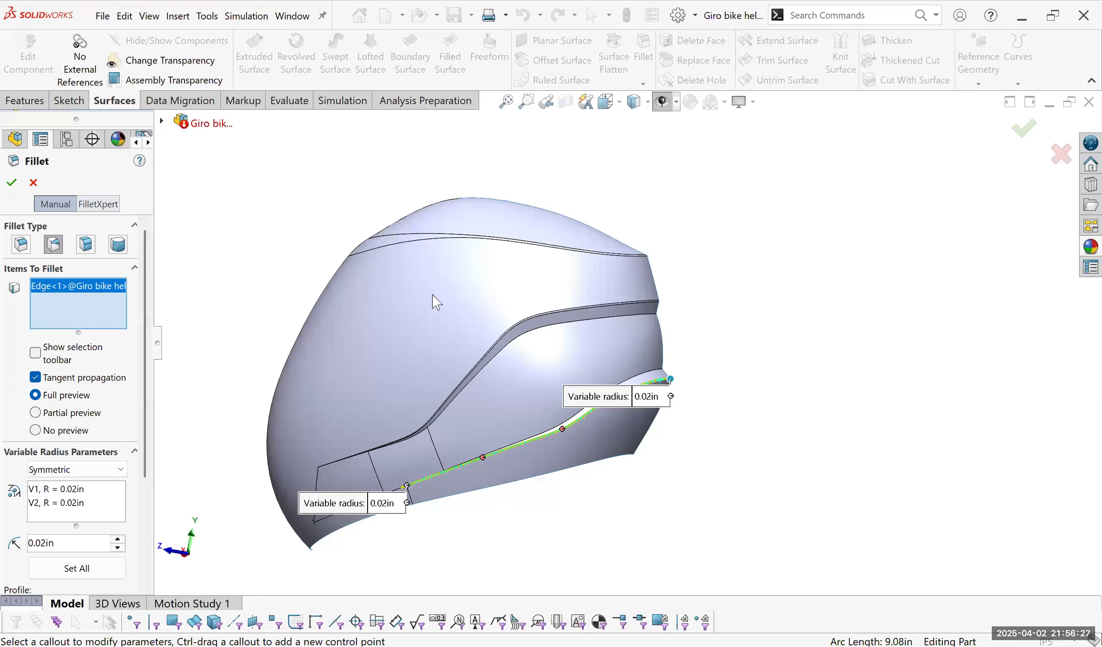
{"action": "key", "text": "Return"}
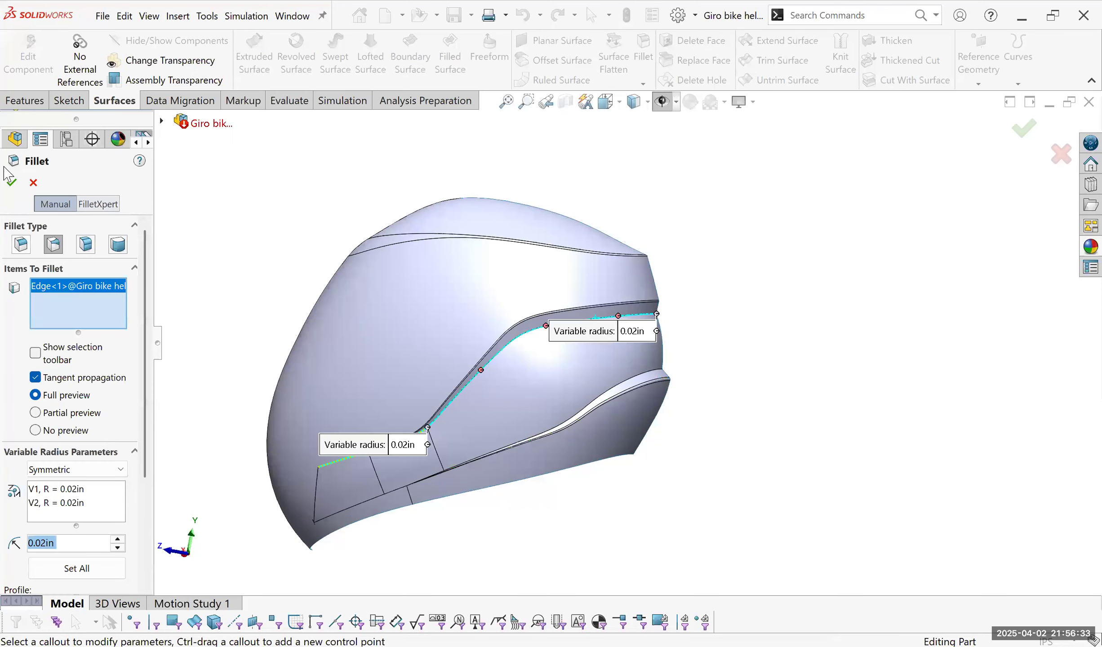
Try a constant 0.02 in fillet on the side groove's lower edge together with the lower crease's upper edge.
{"action": "left_click", "coordinate": [21, 244]}
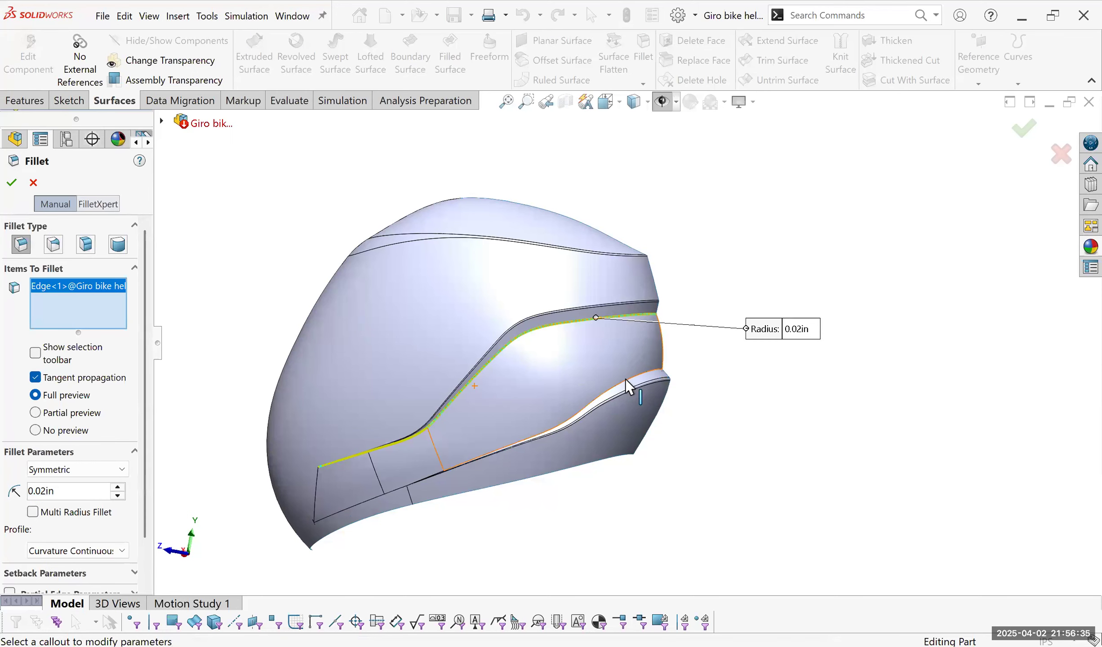
{"action": "left_click", "coordinate": [627, 379]}
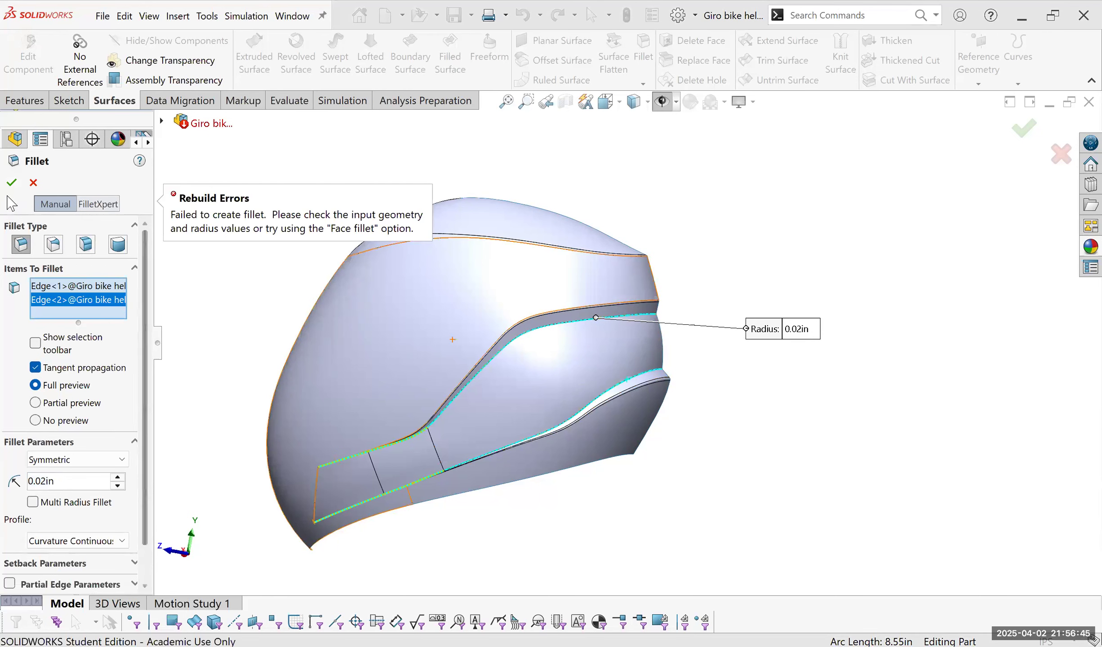
{"action": "key", "text": "Delete"}
{"action": "left_click", "coordinate": [15, 181]}
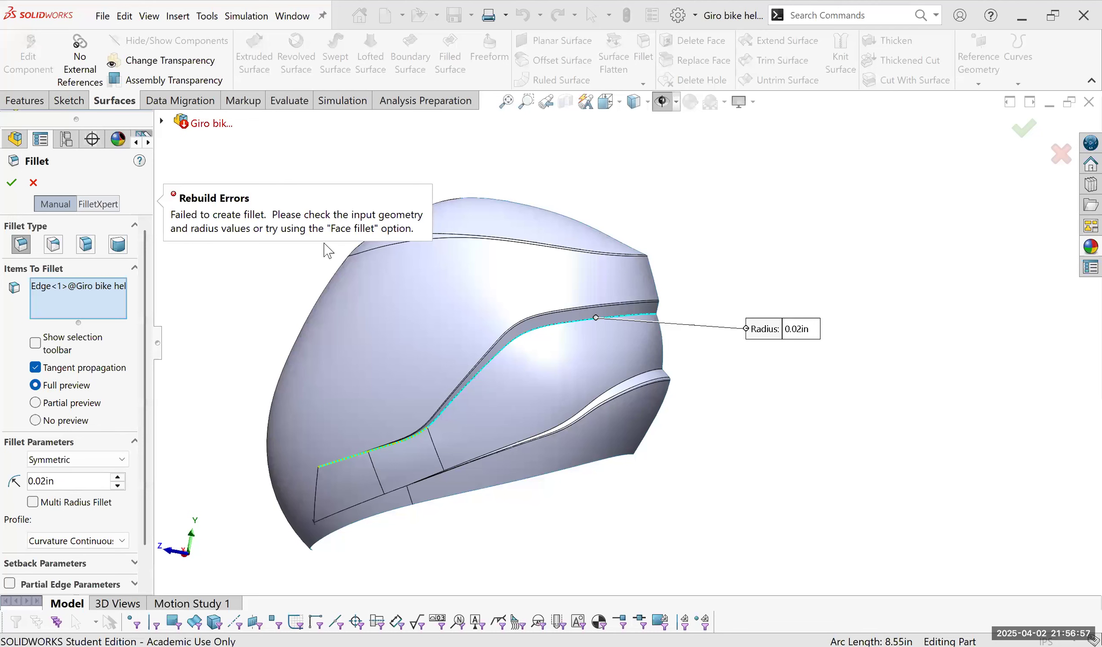
Try a variable-radius fillet along all segments of the groove's lower edge, 0 in at the front end and 0.02 in elsewhere.
{"action": "left_click", "coordinate": [260, 210]}
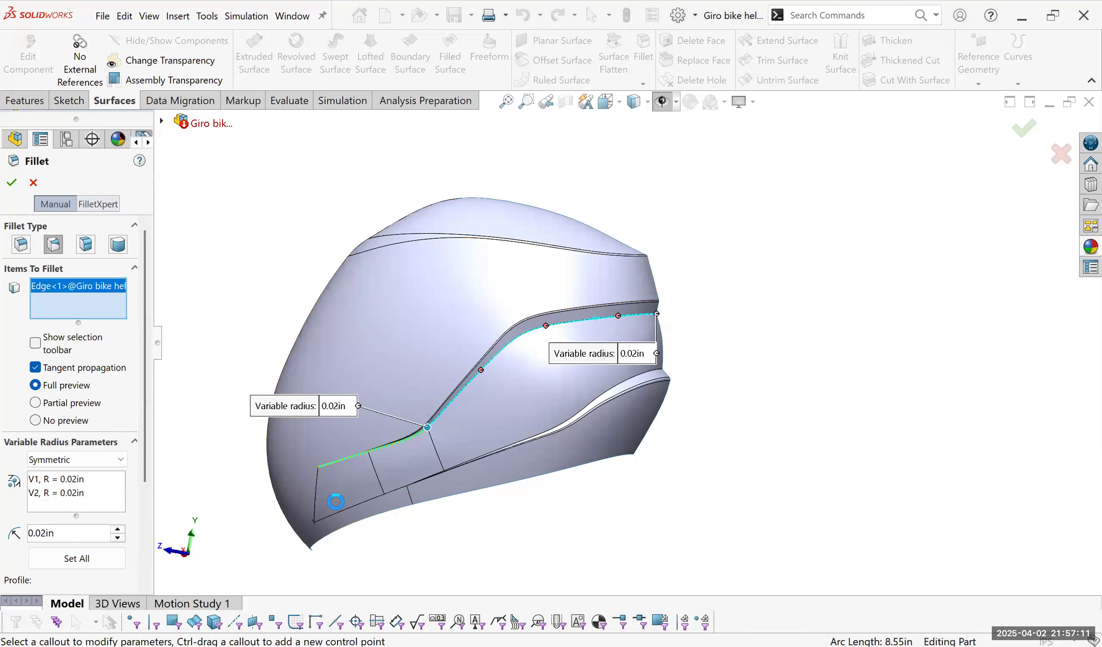
{"action": "left_click", "coordinate": [332, 486]}
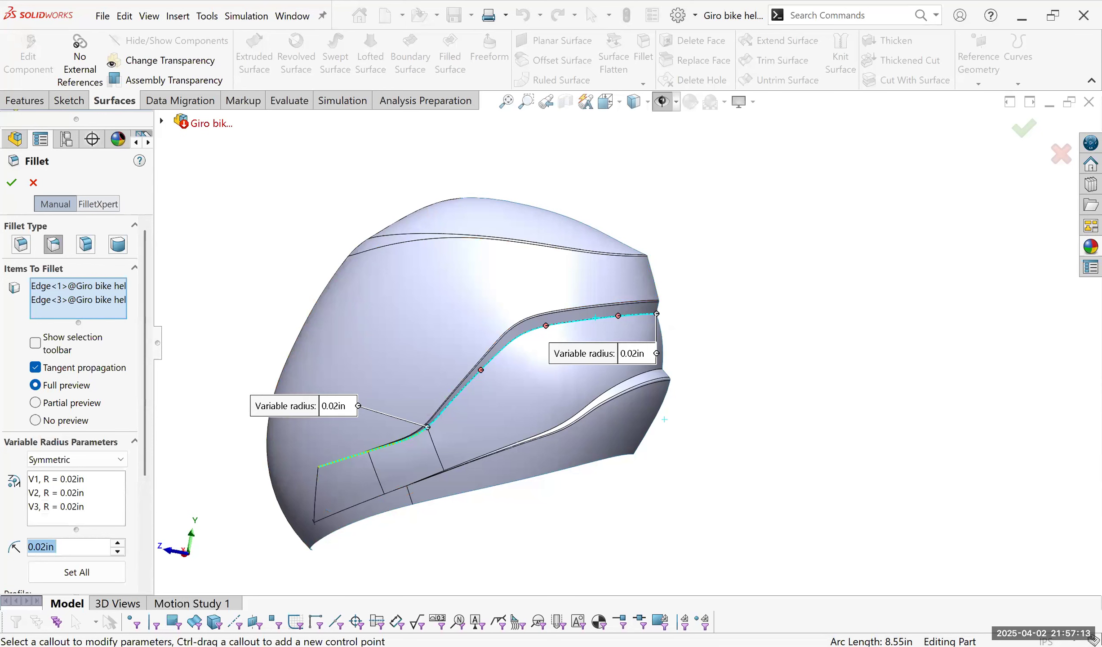
{"action": "left_click", "coordinate": [361, 458]}
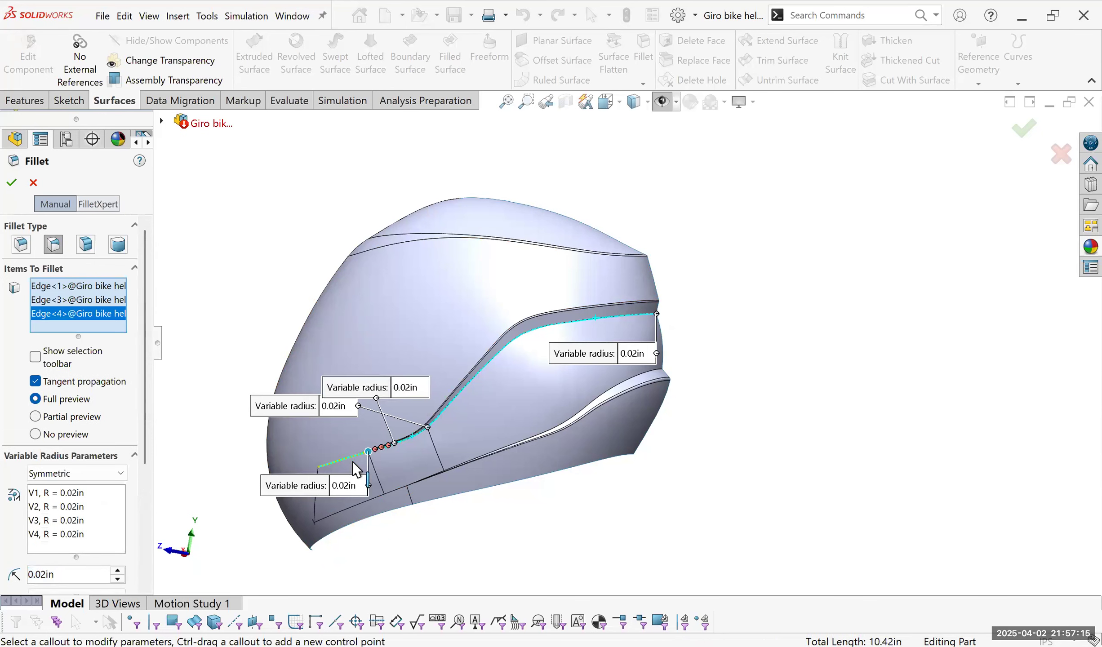
{"action": "left_click", "coordinate": [353, 463]}
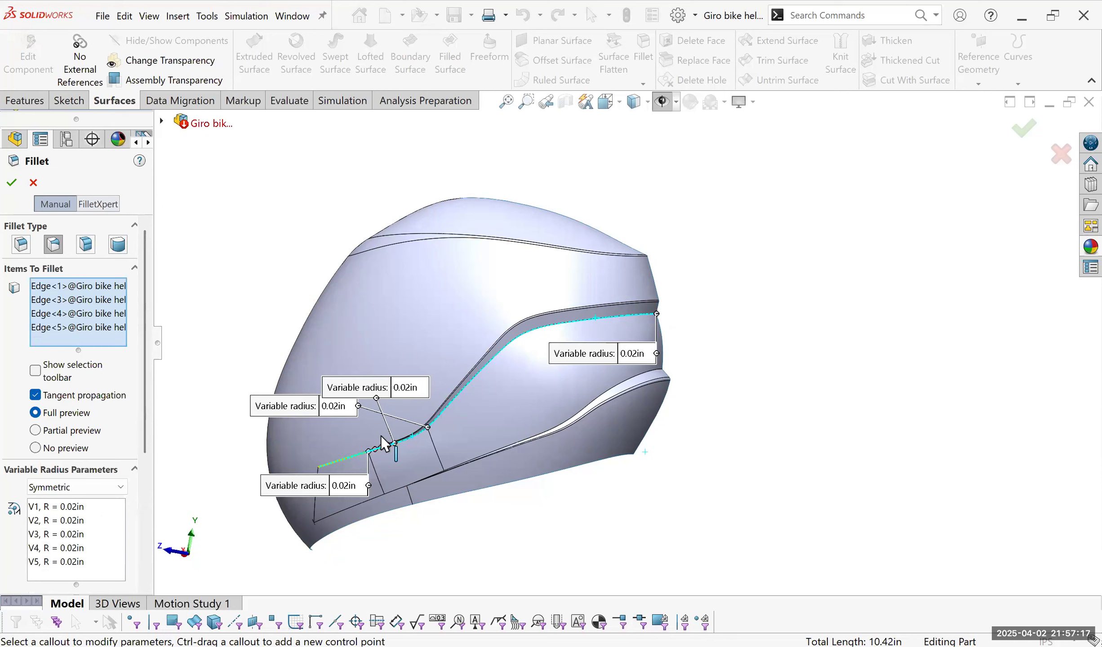
{"action": "scroll", "coordinate": [372, 470], "scroll_direction": "down", "scroll_amount": 3}
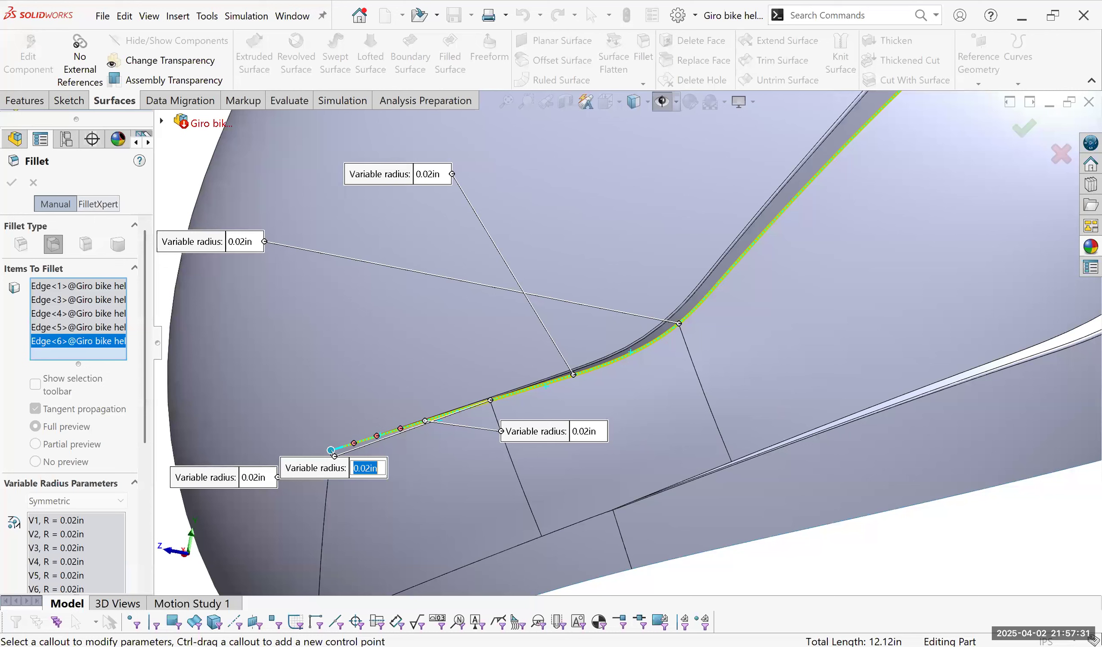
{"action": "type", "text": "0"}
{"action": "key", "text": "Return"}
{"action": "scroll", "coordinate": [628, 343], "scroll_direction": "up", "scroll_amount": 5}
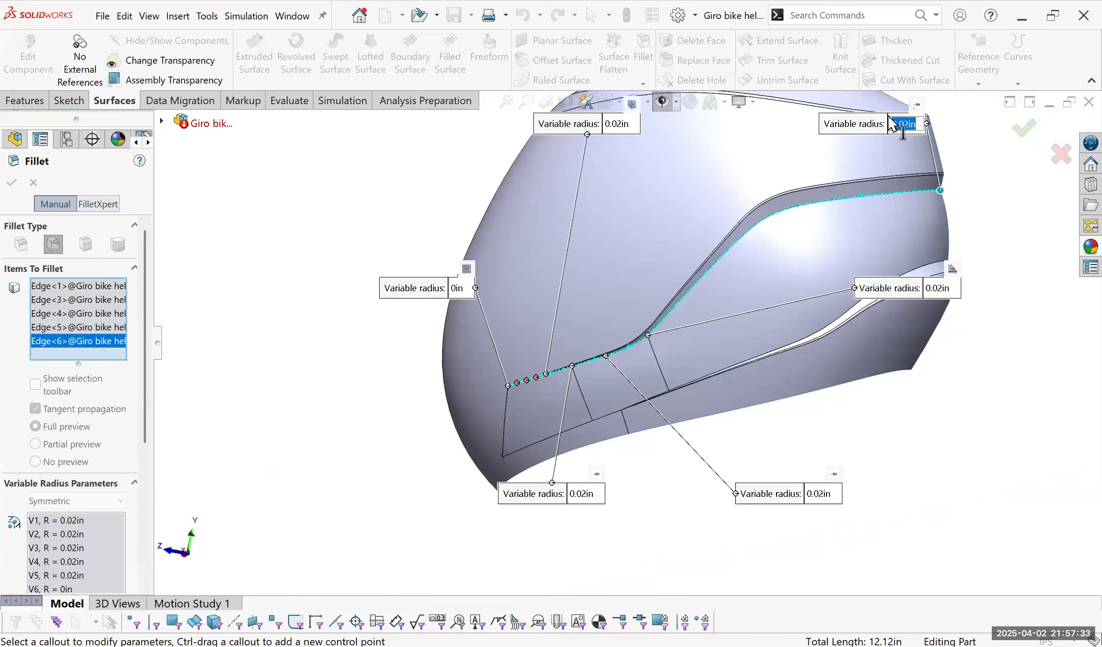
{"action": "type", "text": ".02"}
{"action": "scroll", "coordinate": [820, 336], "scroll_direction": "up", "scroll_amount": 2}
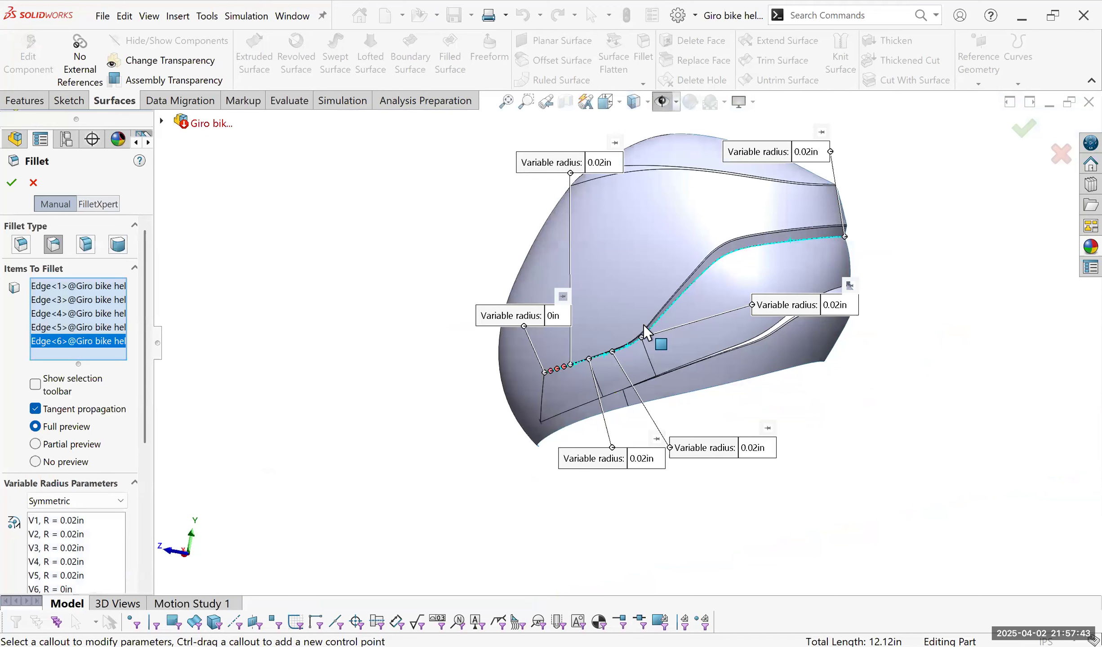
{"action": "key", "text": "Return"}
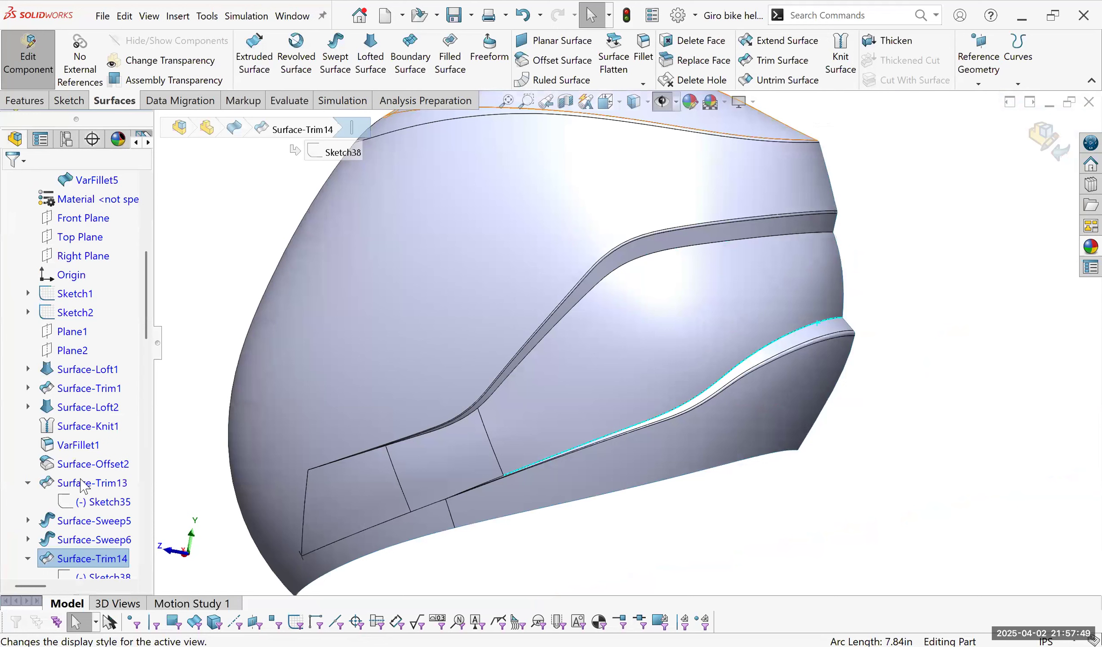
Fillet the lower crease's upper edge with a constant, curvature-continuous radius of 0.02 in.
{"action": "key", "text": "Return"}
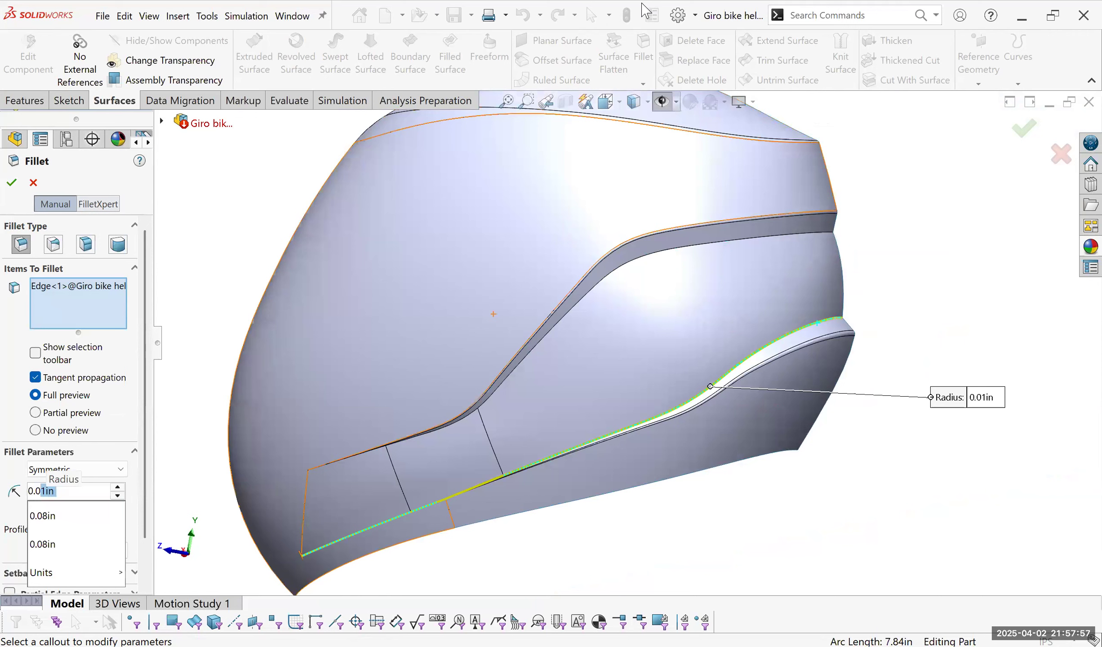
{"action": "type", "text": "2"}
{"action": "key", "text": "Return"}
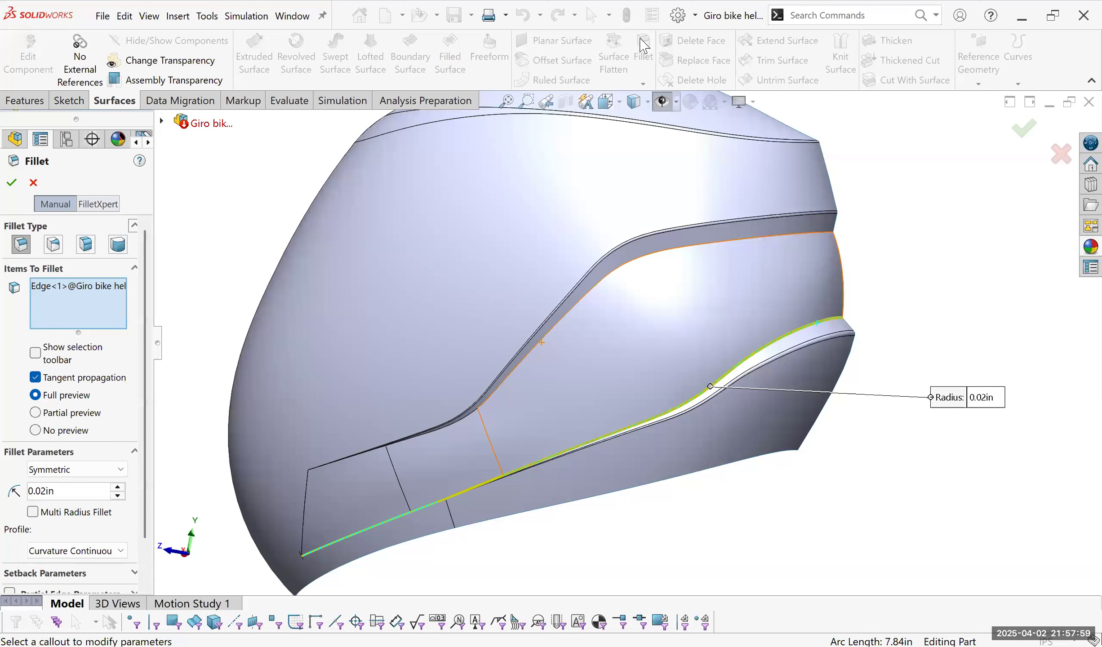
{"action": "left_click", "coordinate": [11, 182]}
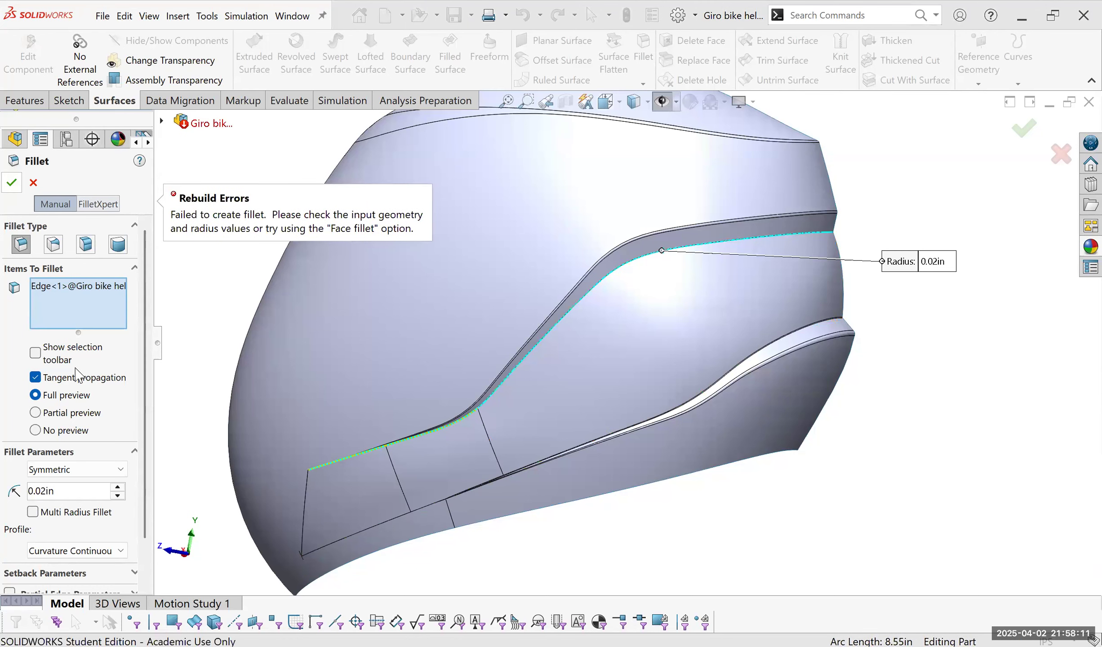
Try a 0.02 in face fillet between the groove face and the three side faces below it.
{"action": "left_click", "coordinate": [86, 244]}
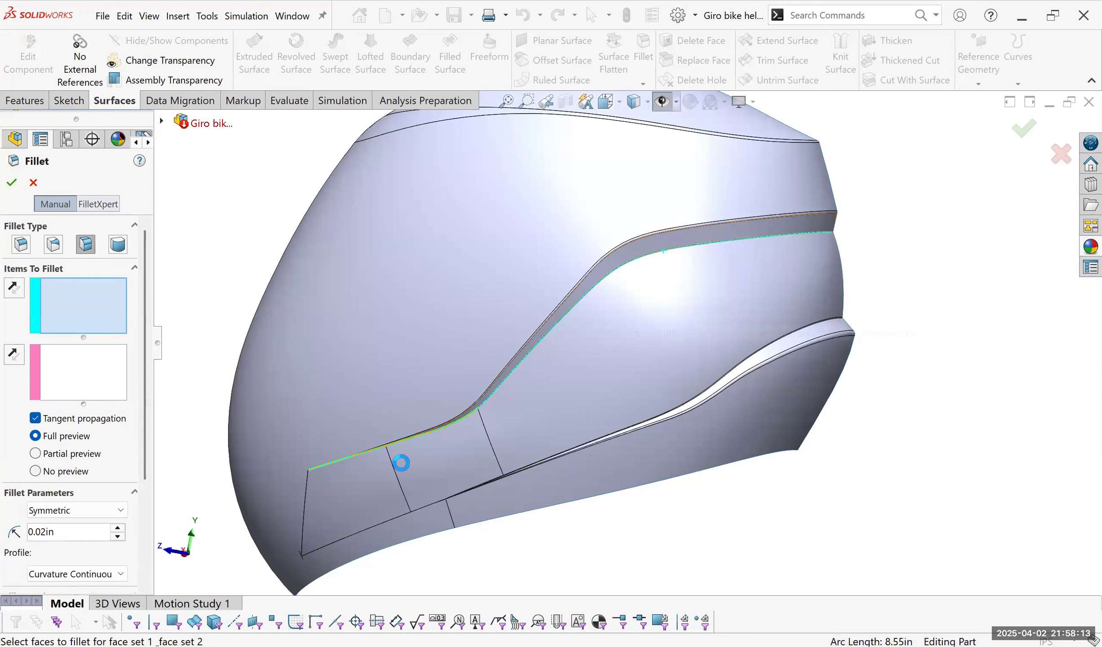
{"action": "left_click", "coordinate": [377, 492]}
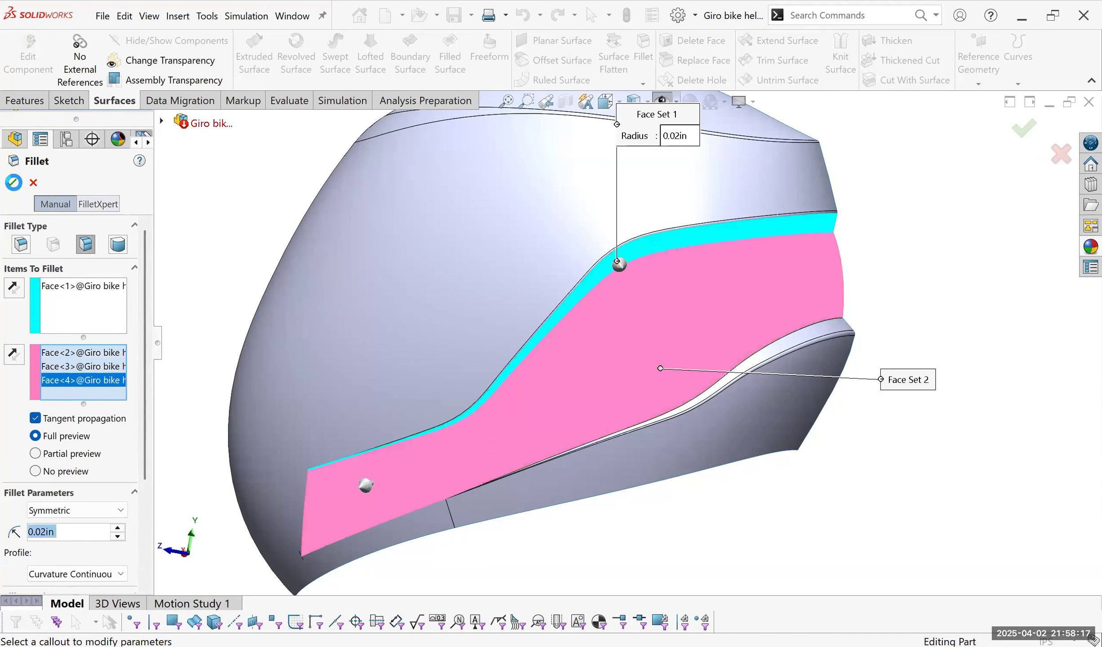
{"action": "left_click", "coordinate": [13, 183]}
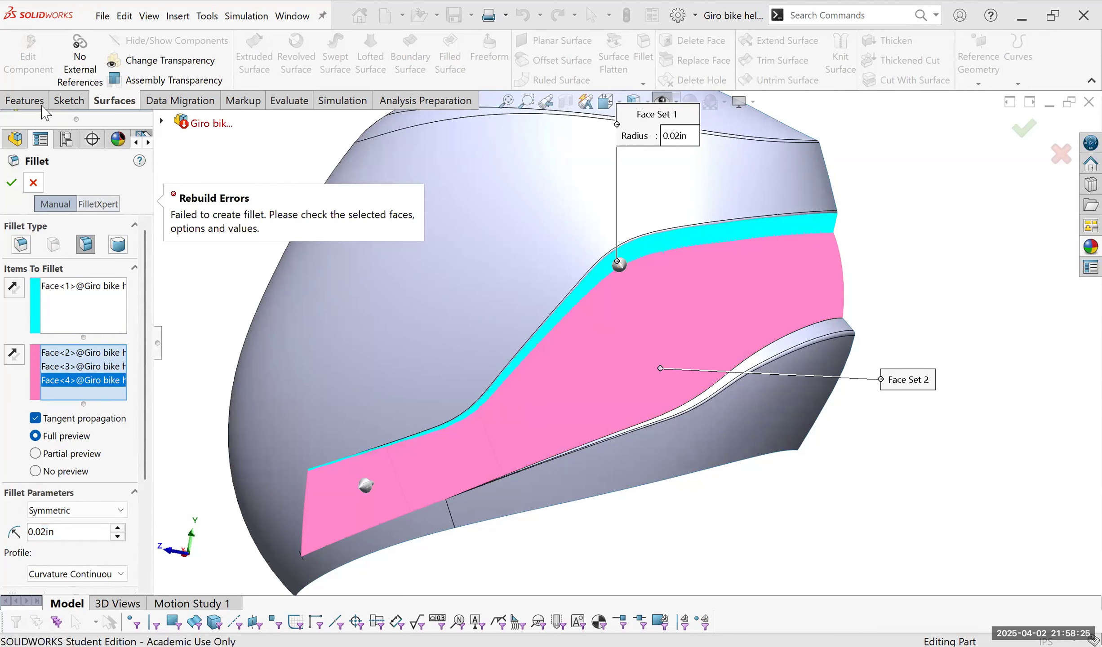
{"action": "key", "text": "Escape"}
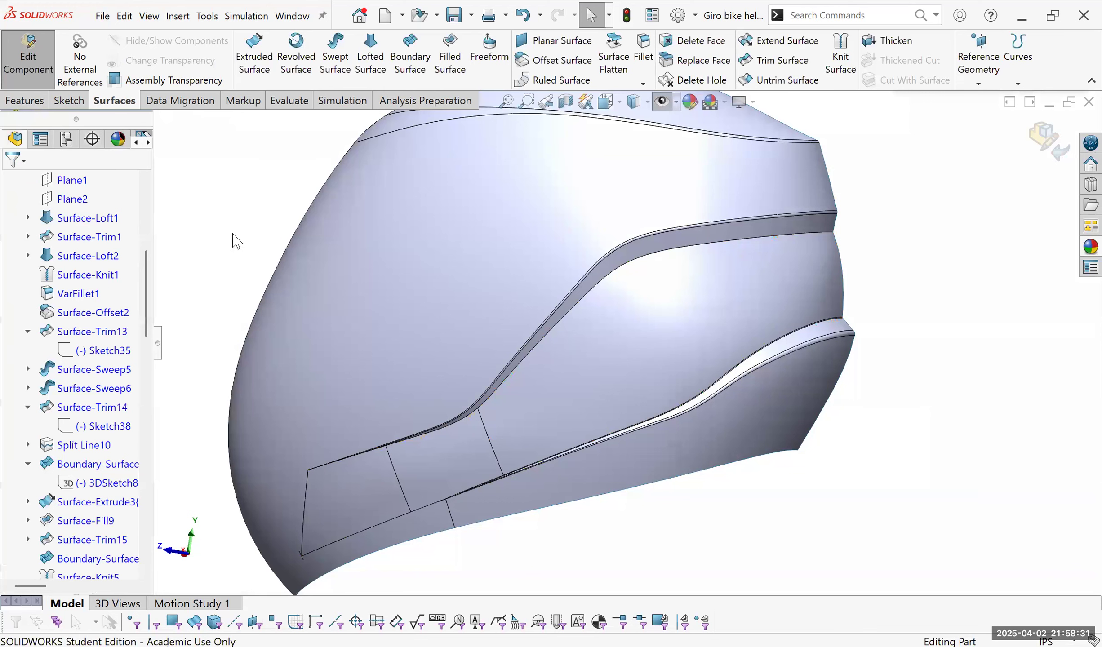
Mirror the filleted helmet surface body about the helmet part's Right Plane.
{"action": "key", "text": "ctrl+Tab"}
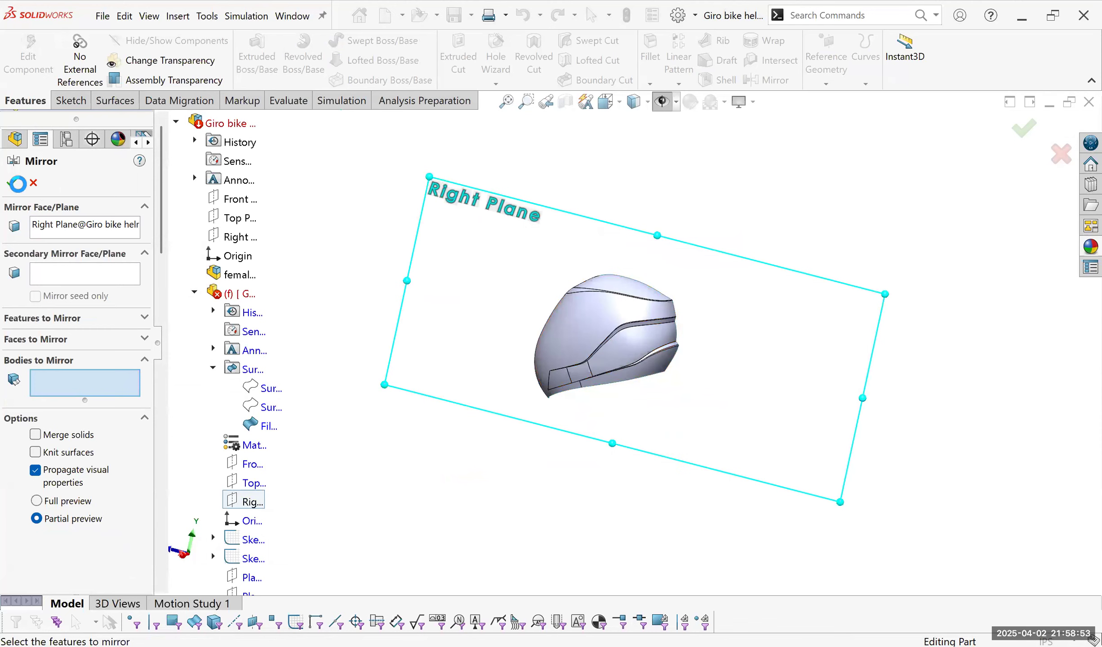
{"action": "middle_click_drag", "start_coordinate": [615, 273], "coordinate": [628, 265]}
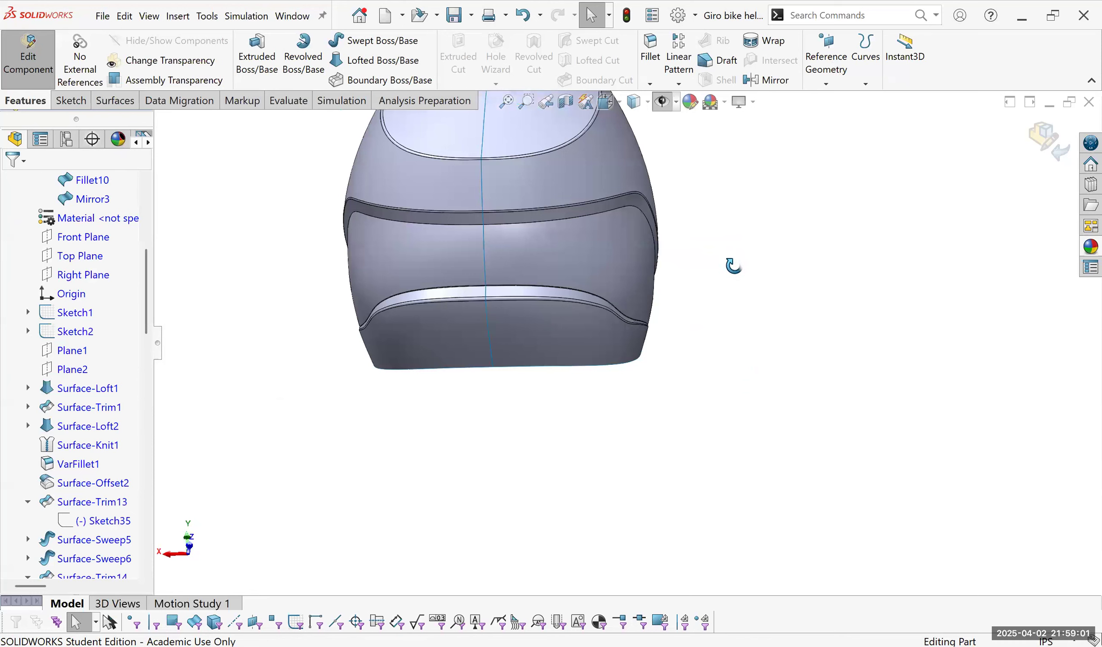
{"action": "middle_click_drag", "start_coordinate": [769, 275], "coordinate": [827, 283]}
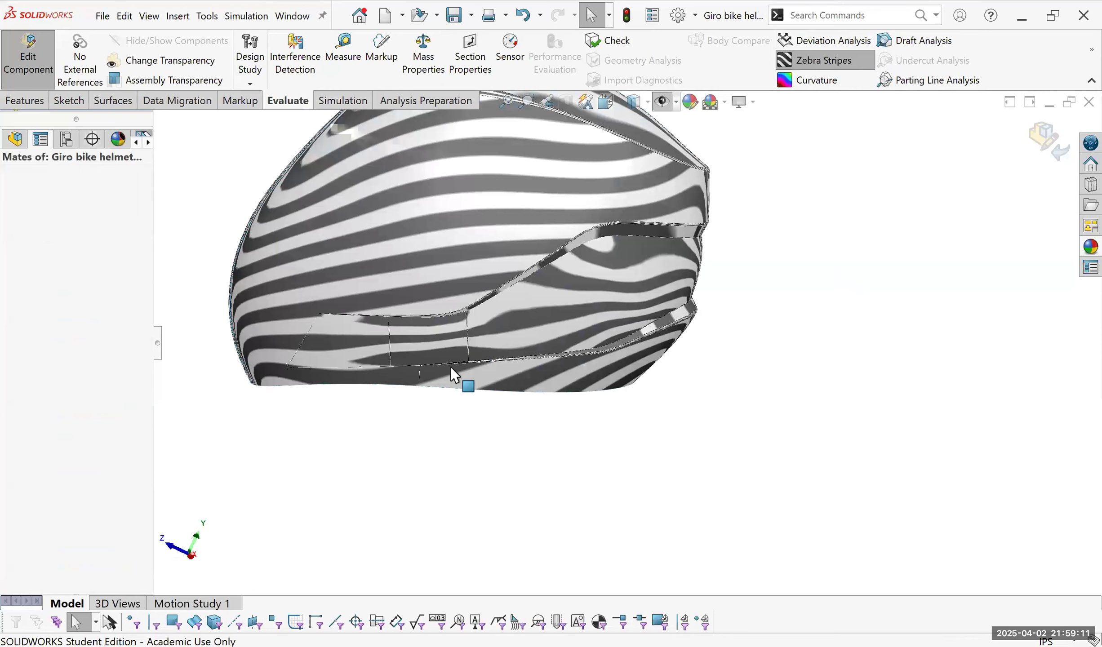
Examine the surface continuity around the helmet's front and side patch with zebra stripes.
{"action": "middle_click_drag", "start_coordinate": [465, 346], "coordinate": [467, 334]}
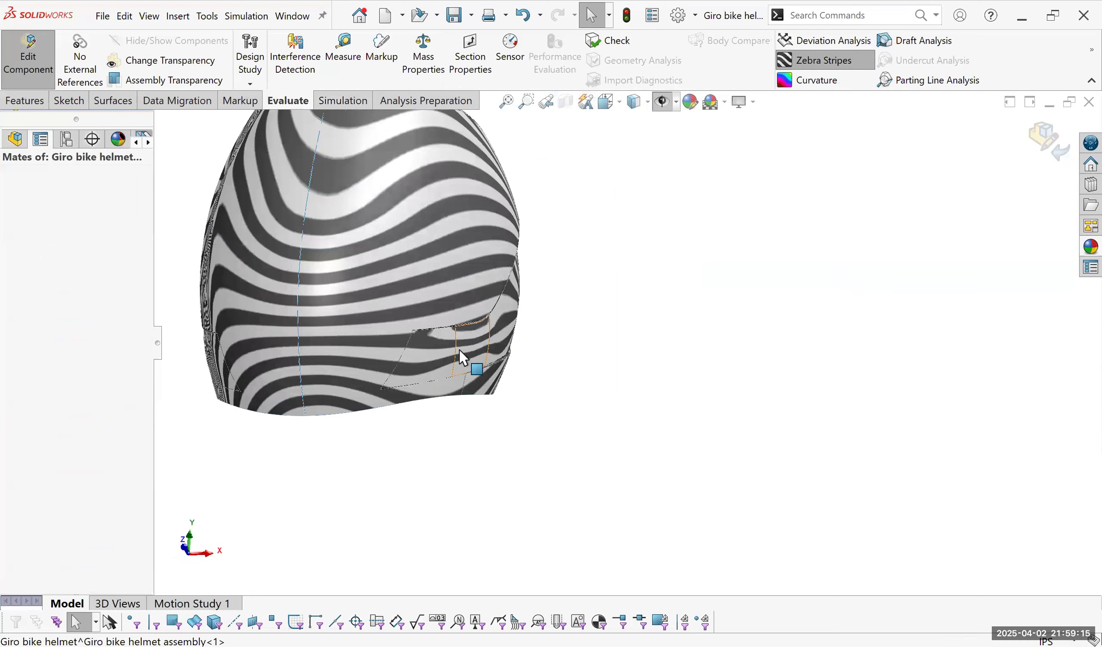
{"action": "middle_click_drag", "start_coordinate": [499, 355], "coordinate": [357, 410]}
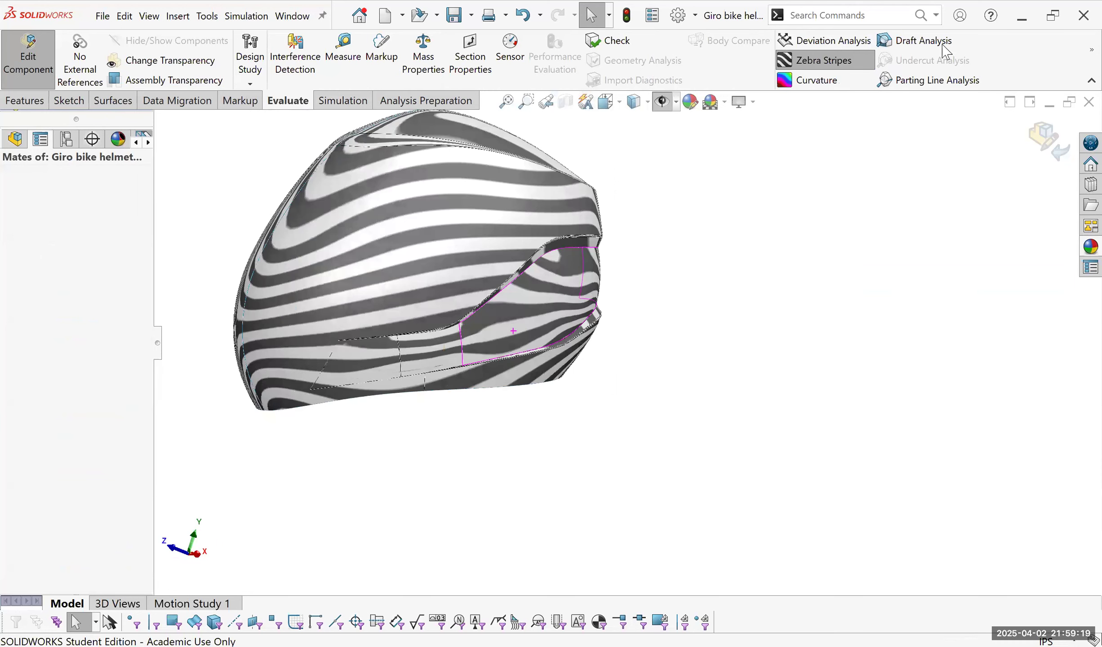
{"action": "middle_click_drag", "start_coordinate": [909, 307], "coordinate": [7, 140]}
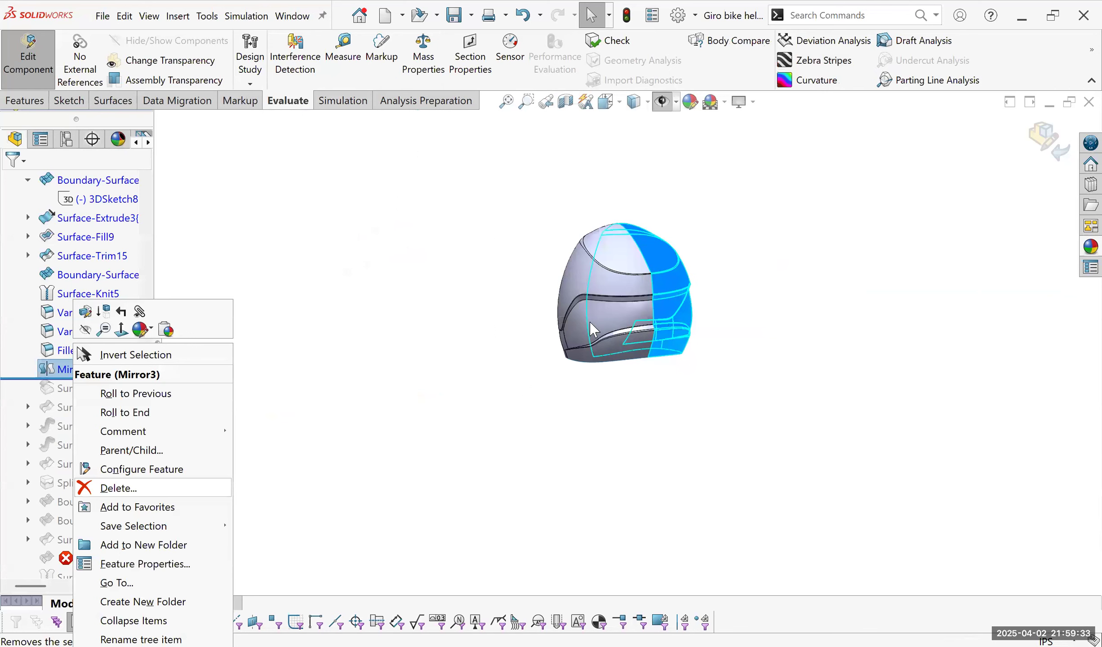
Delete the helmet's mirror feature and show the side-view reference image.
{"action": "middle_click_drag", "start_coordinate": [752, 285], "coordinate": [766, 253]}
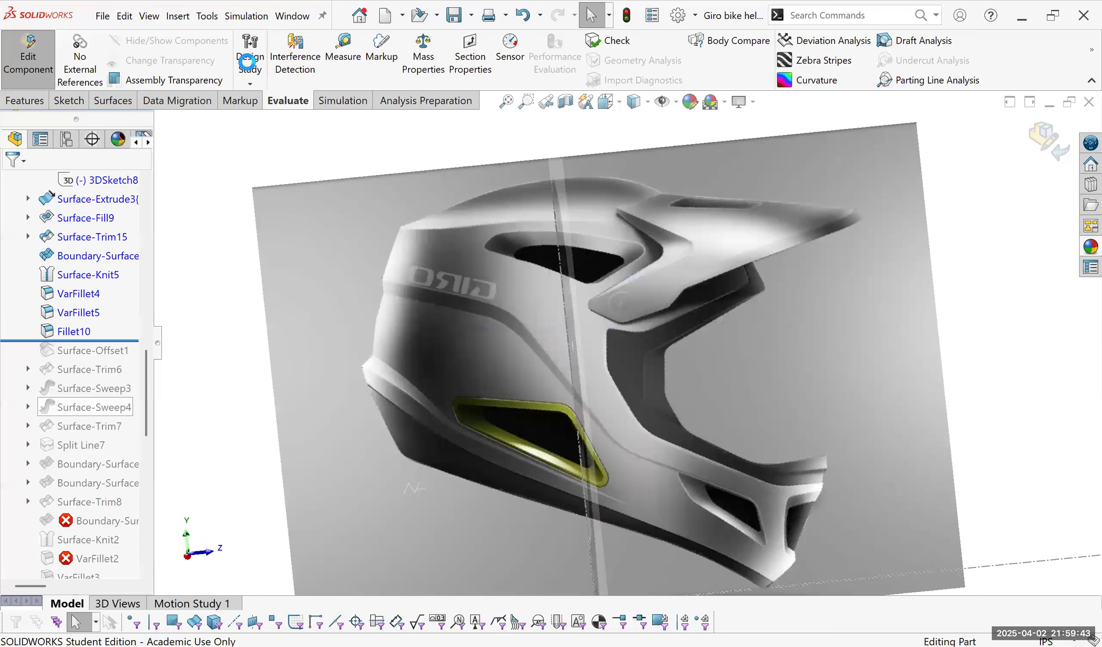
{"action": "left_click", "coordinate": [462, 179]}
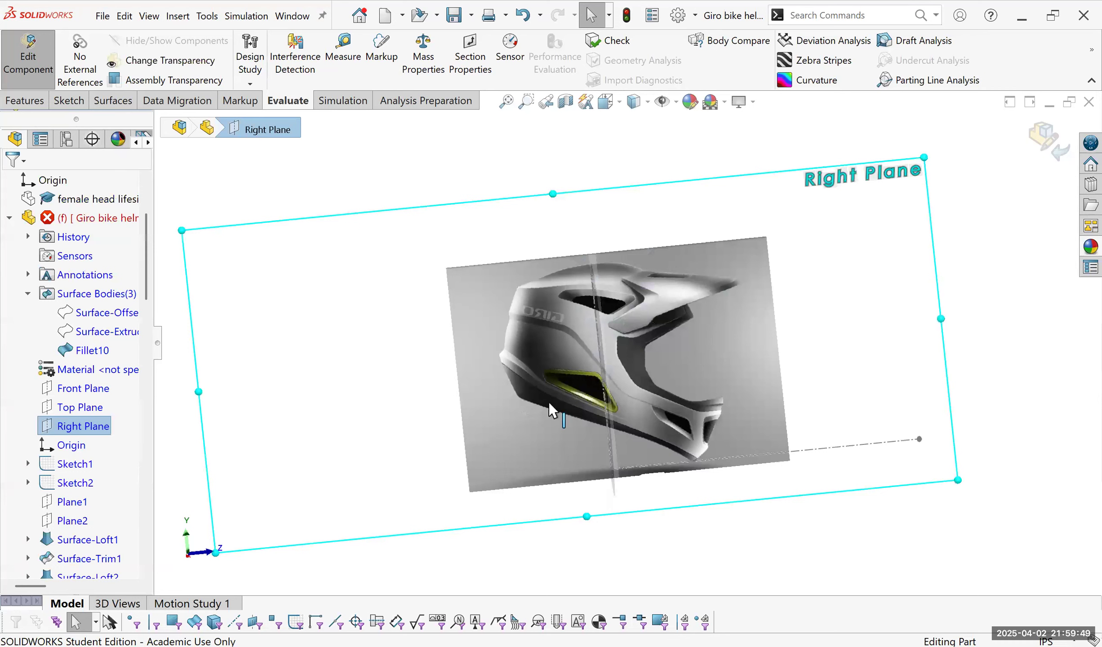
Start a sketch on the helmet's Right Plane and trace the yellow side vent's outer edge with four connected lines.
{"action": "right_click_drag", "start_coordinate": [475, 443], "coordinate": [673, 510]}
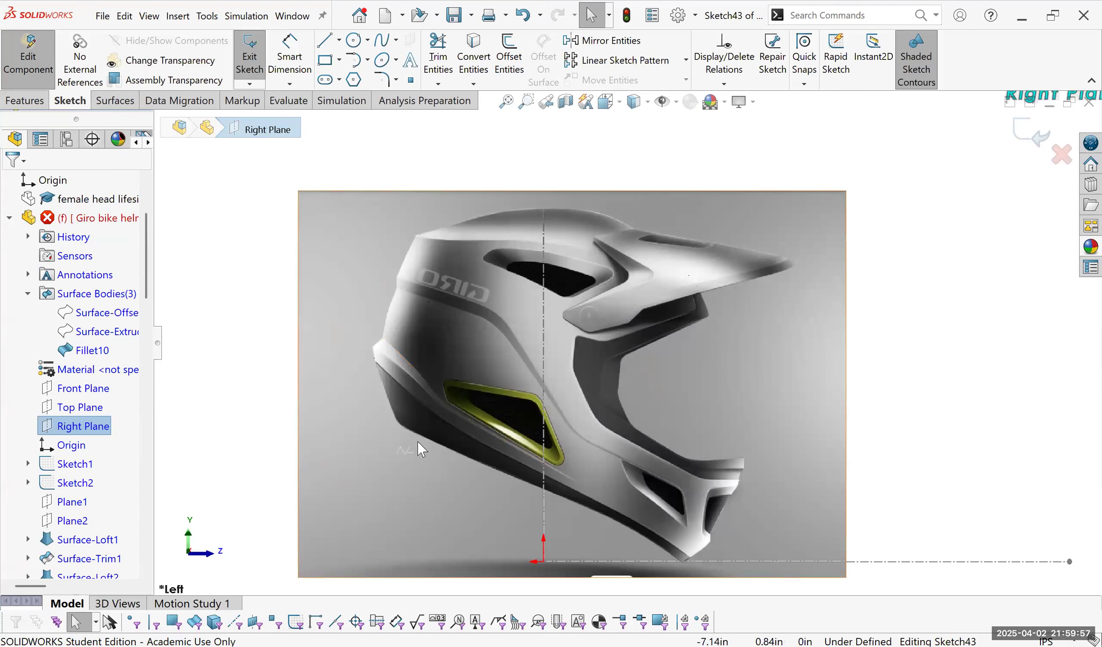
{"action": "left_click", "coordinate": [324, 40]}
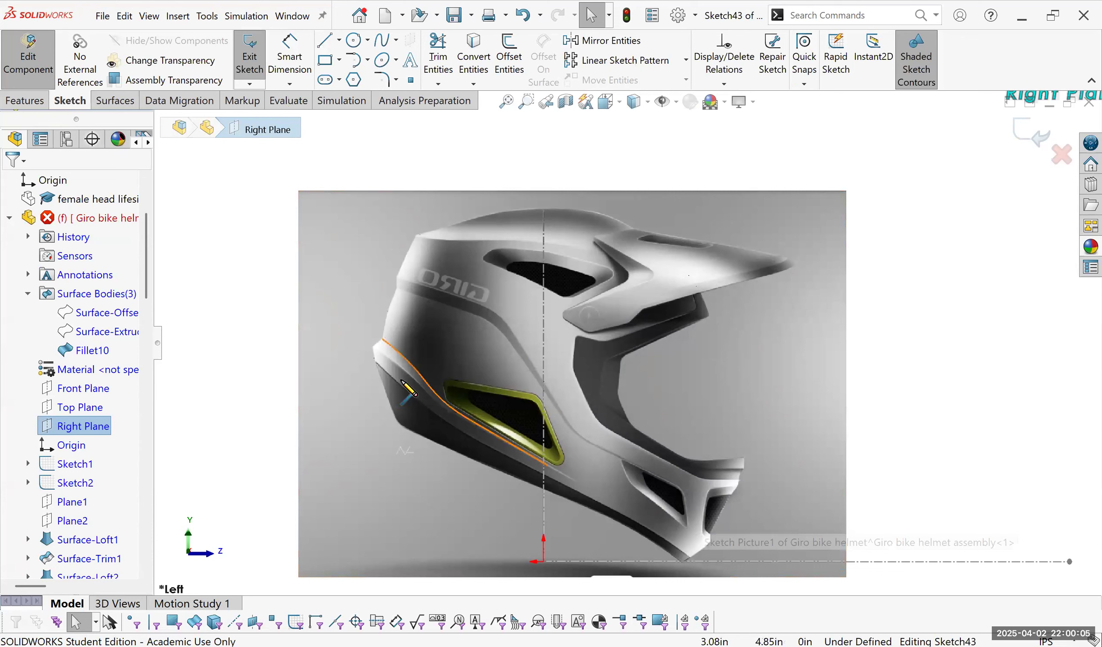
{"action": "scroll", "coordinate": [503, 396], "scroll_direction": "down", "scroll_amount": 5}
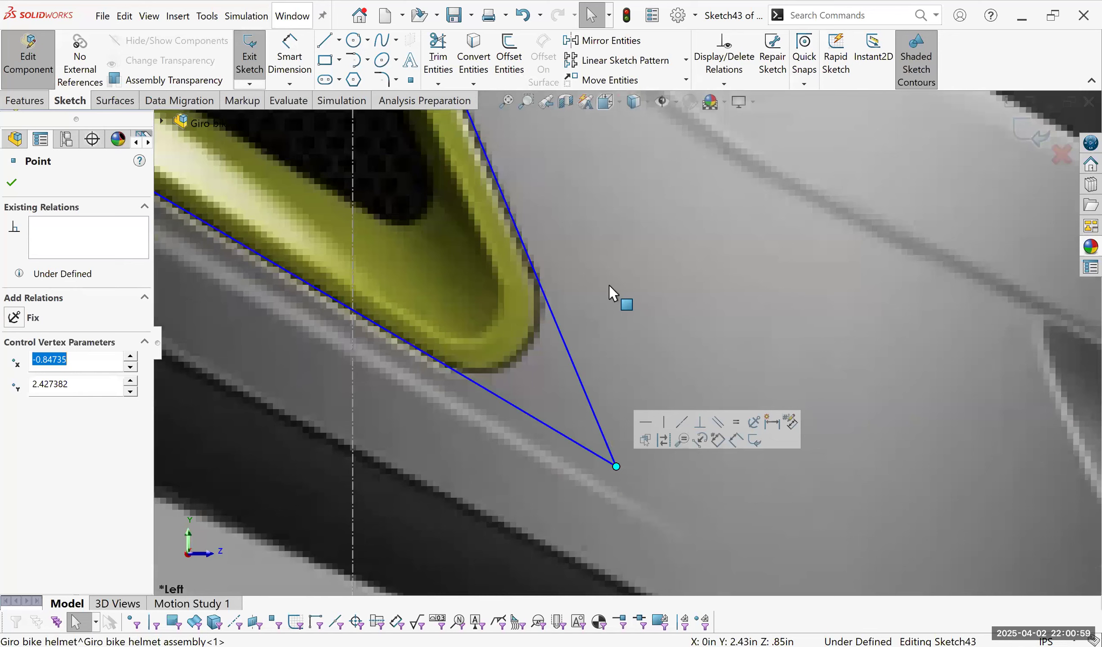
Offset the vent outline 0.10 in inward and reposition the inner outline's lower corners to follow the picture.
{"action": "scroll", "coordinate": [622, 344], "scroll_direction": "up", "scroll_amount": 7}
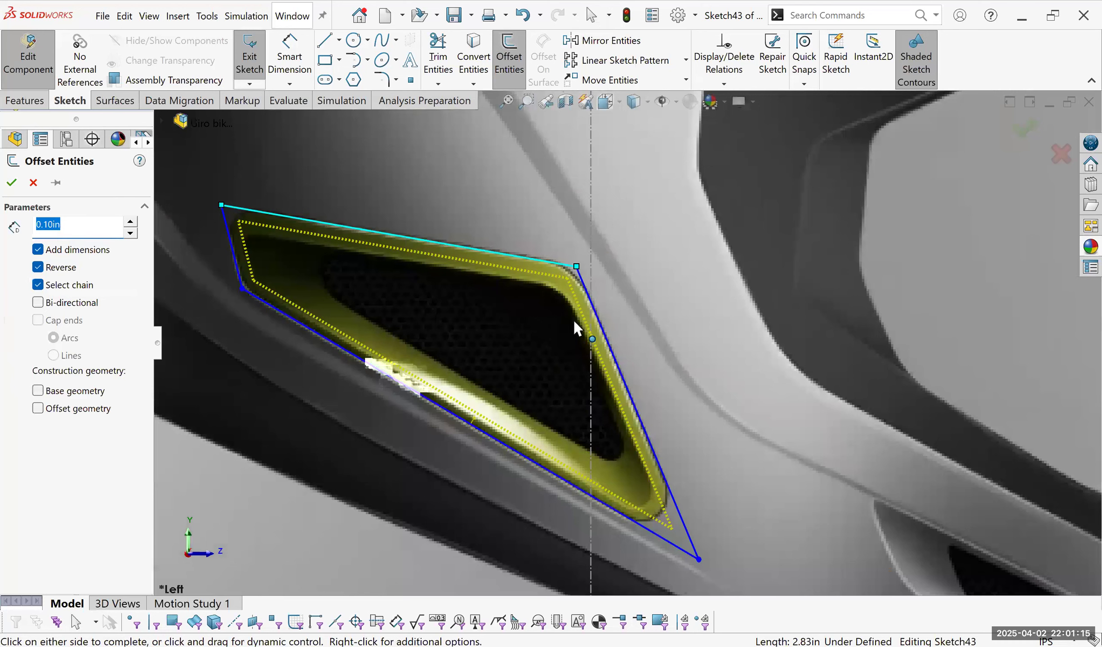
{"action": "left_click", "coordinate": [570, 333]}
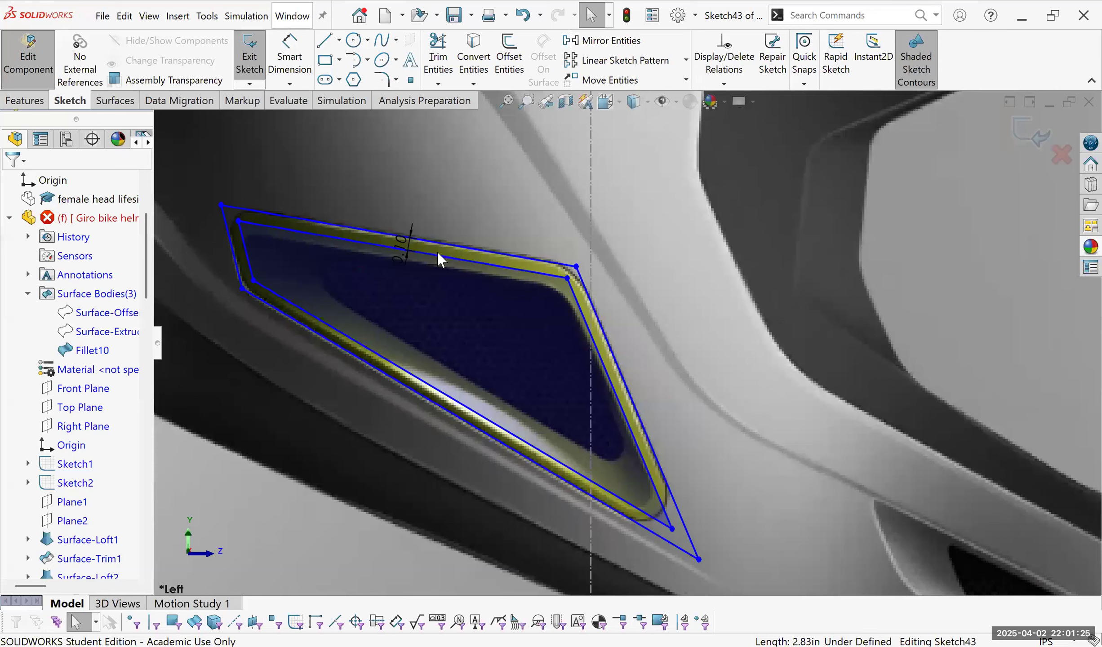
{"action": "scroll", "coordinate": [238, 221], "scroll_direction": "down", "scroll_amount": 2}
{"action": "left_click_drag", "start_coordinate": [337, 246], "coordinate": [343, 260]}
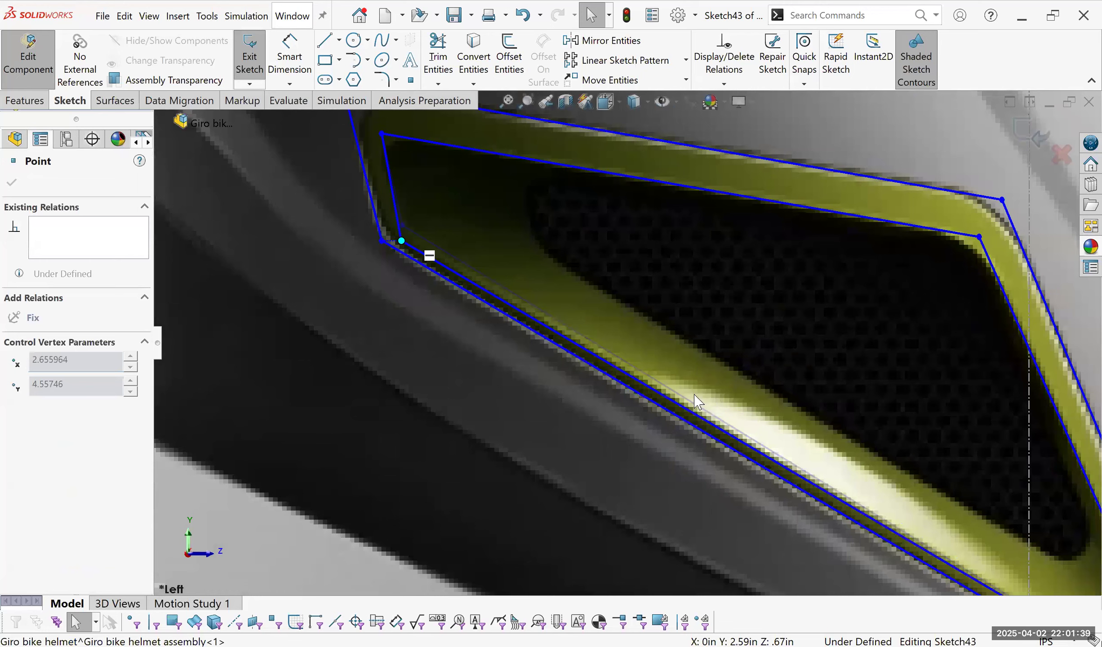
{"action": "left_click_drag", "start_coordinate": [695, 390], "coordinate": [696, 394]}
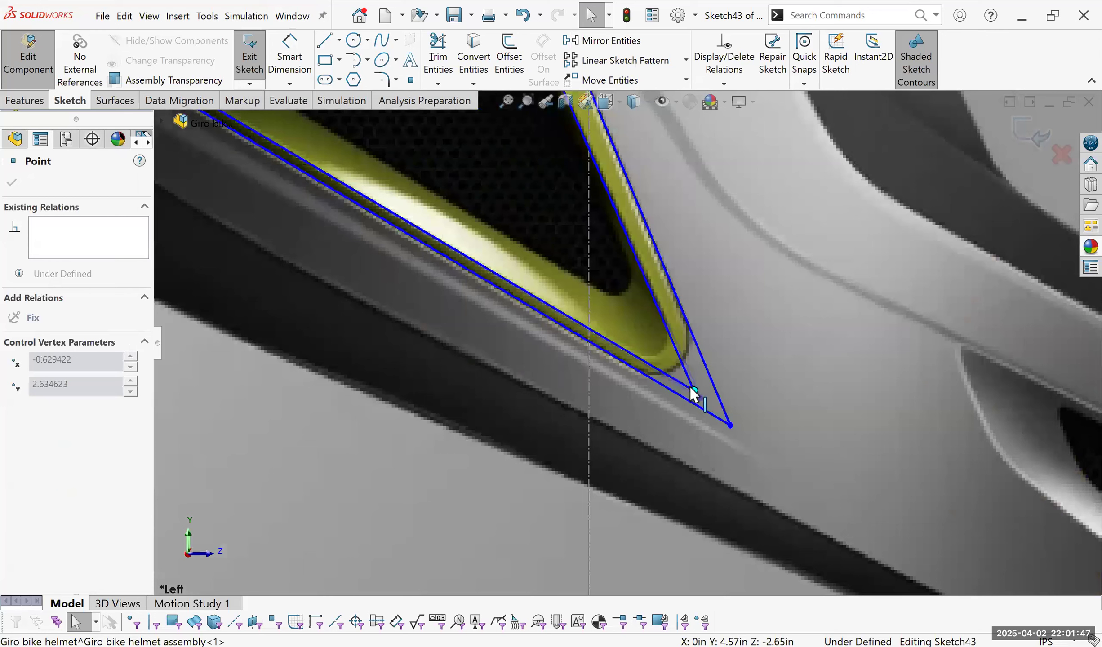
Fillet the inner vent outline's two front corners, using a 0.33 in radius on the upper one.
{"action": "key", "text": "Return"}
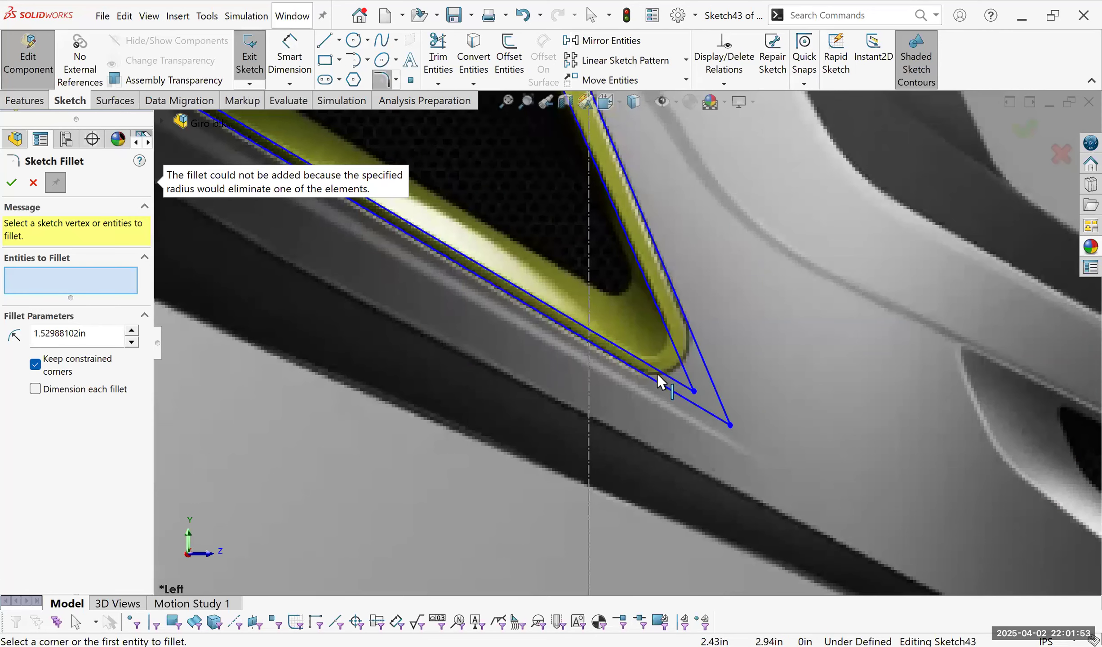
{"action": "left_click", "coordinate": [84, 290]}
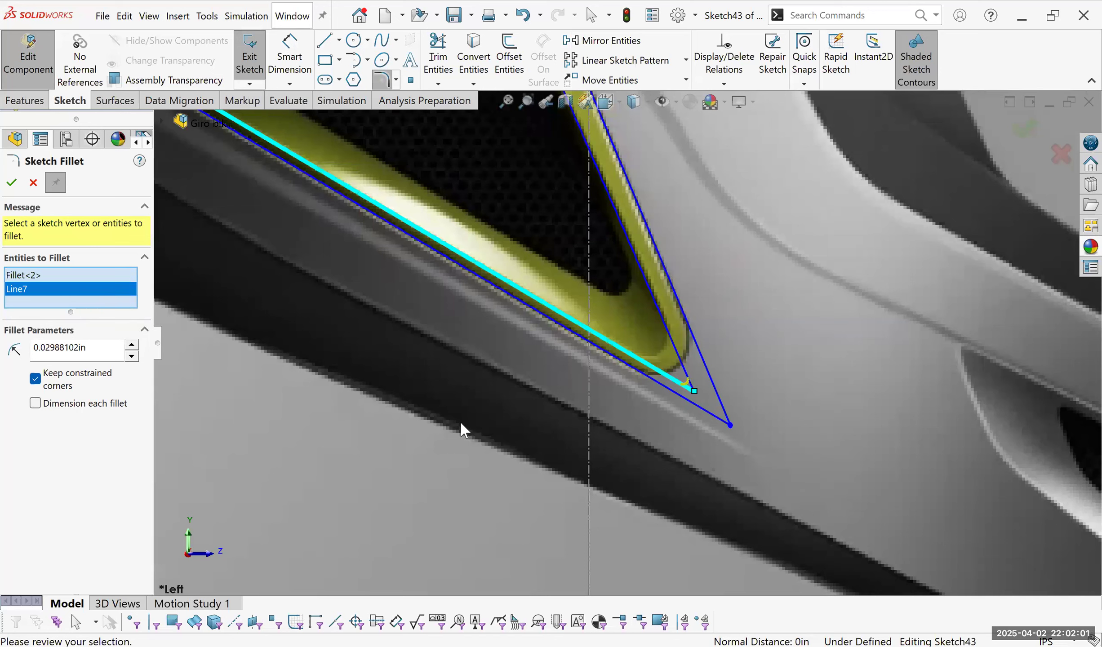
{"action": "key", "text": "Delete"}
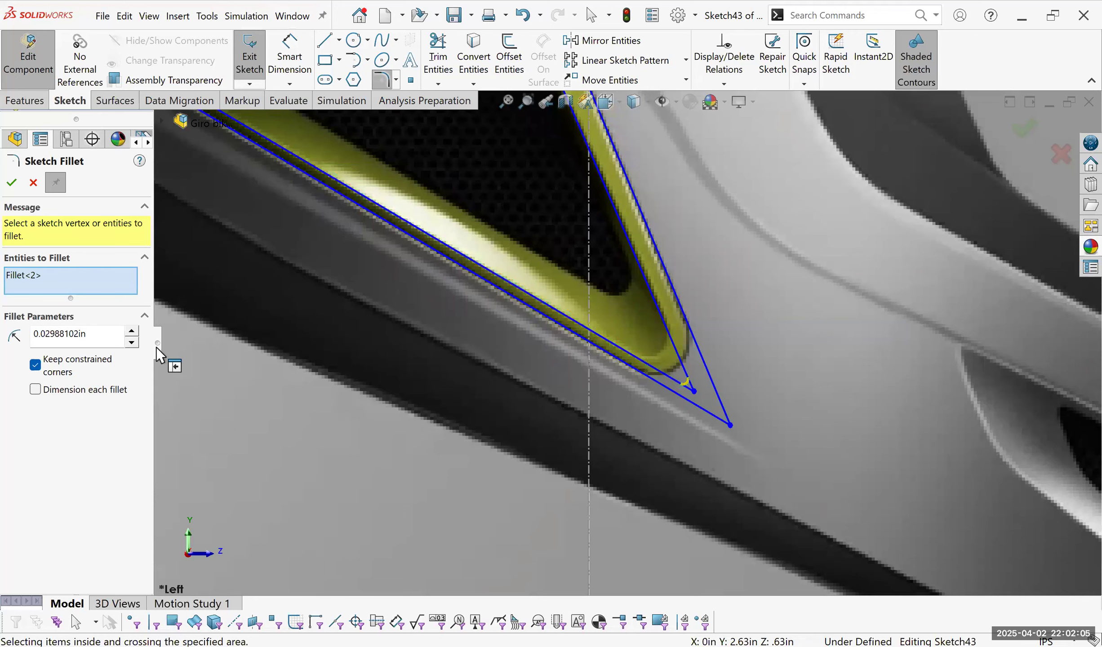
{"action": "key", "text": "ctrl+8"}
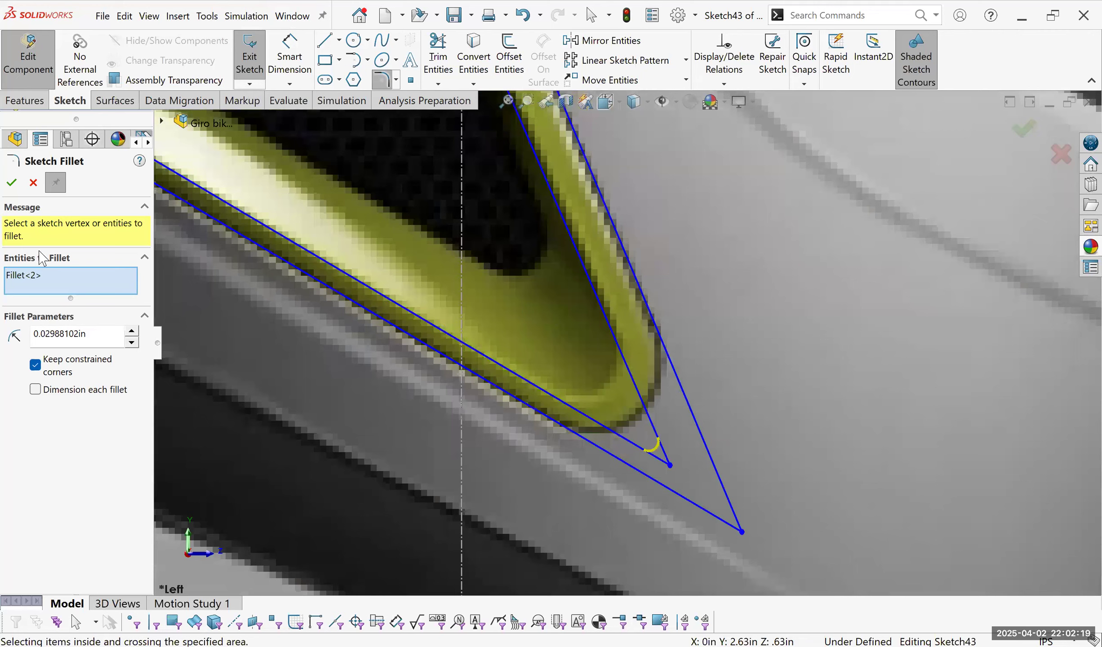
{"action": "scroll", "coordinate": [373, 297], "scroll_direction": "up", "scroll_amount": 5}
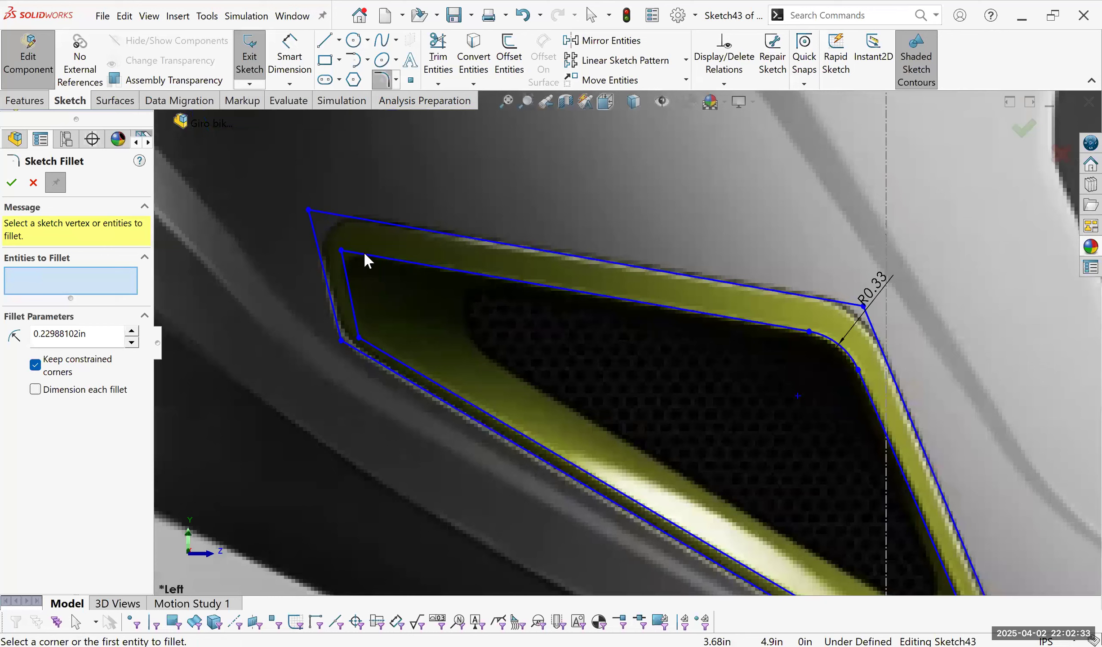
Adjust the inner outline's upper rear corner to the picture and fillet the rear corners, about 0.05 in above and 0.25 in below.
{"action": "left_click", "coordinate": [384, 81]}
{"action": "scroll", "coordinate": [301, 247], "scroll_direction": "down", "scroll_amount": 3}
{"action": "left_click_drag", "start_coordinate": [370, 252], "coordinate": [372, 207]}
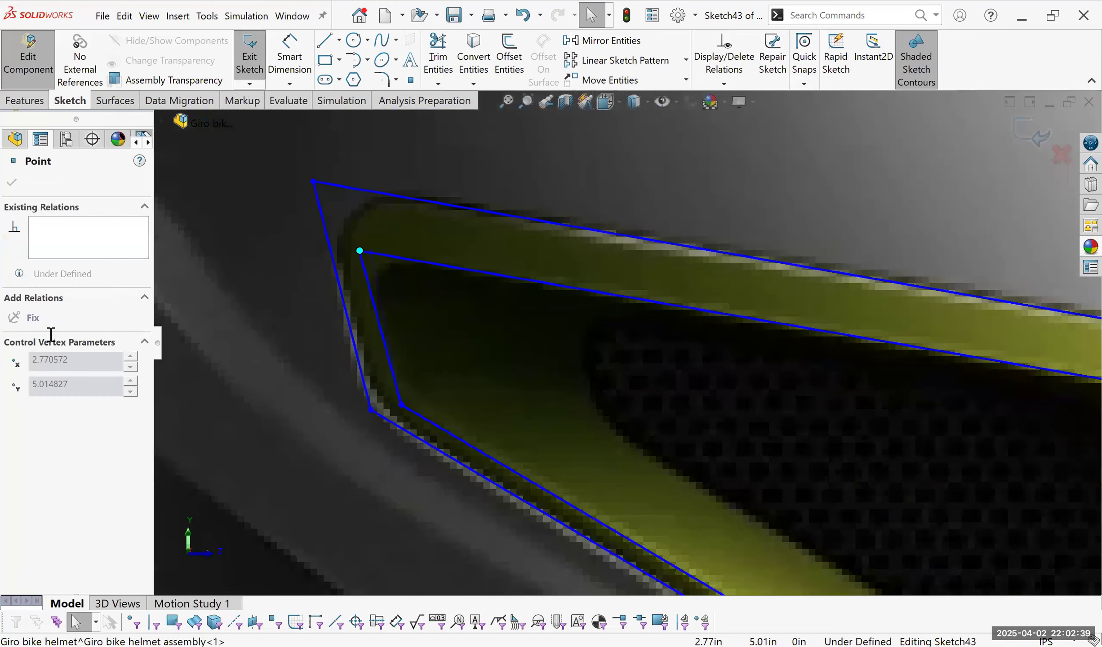
{"action": "key", "text": "Return"}
{"action": "type", "text": "0.04"}
{"action": "key", "text": "Return"}
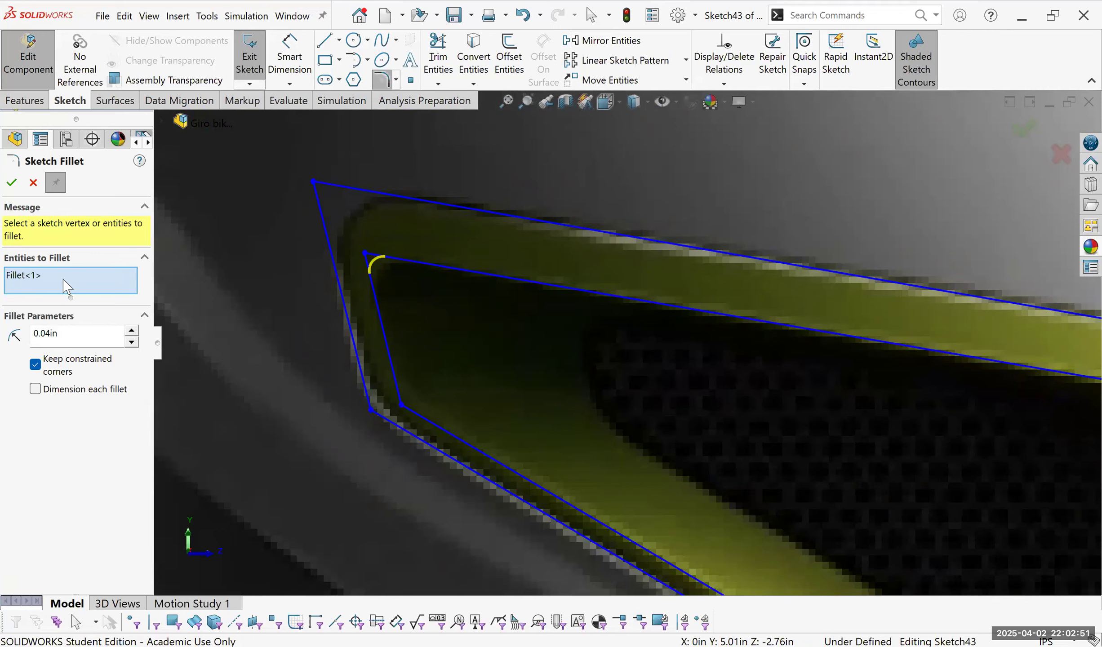
Fillet the outer vent outline's upper rear corner with a 0.17 in radius.
{"action": "right_click", "coordinate": [313, 181]}
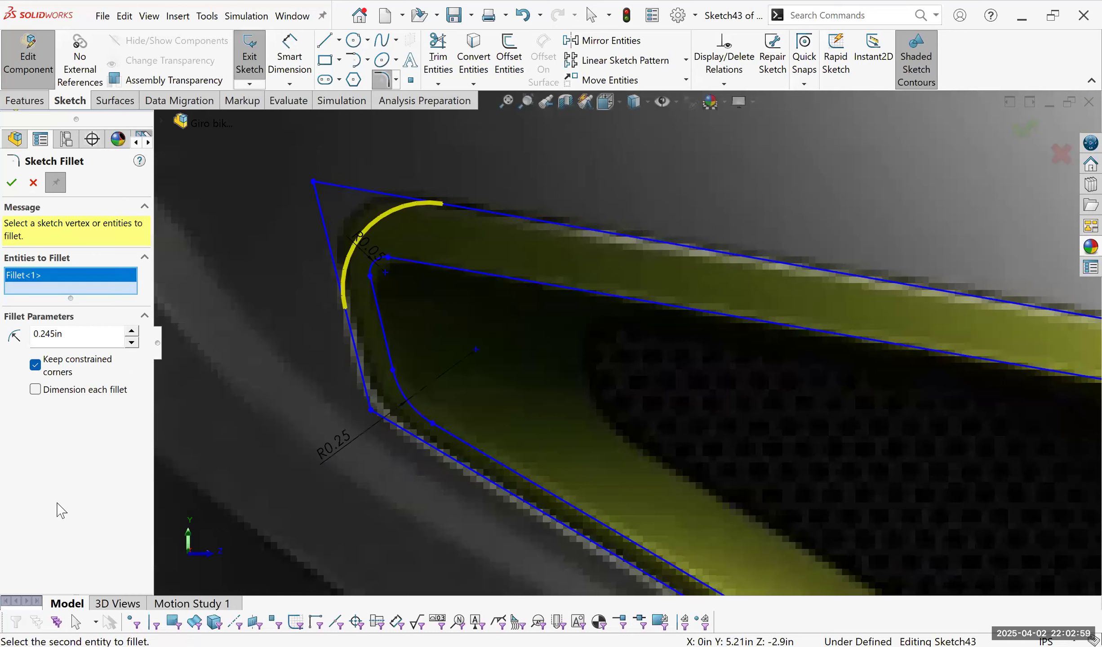
{"action": "scroll", "coordinate": [67, 338], "scroll_direction": "down", "scroll_amount": 1}
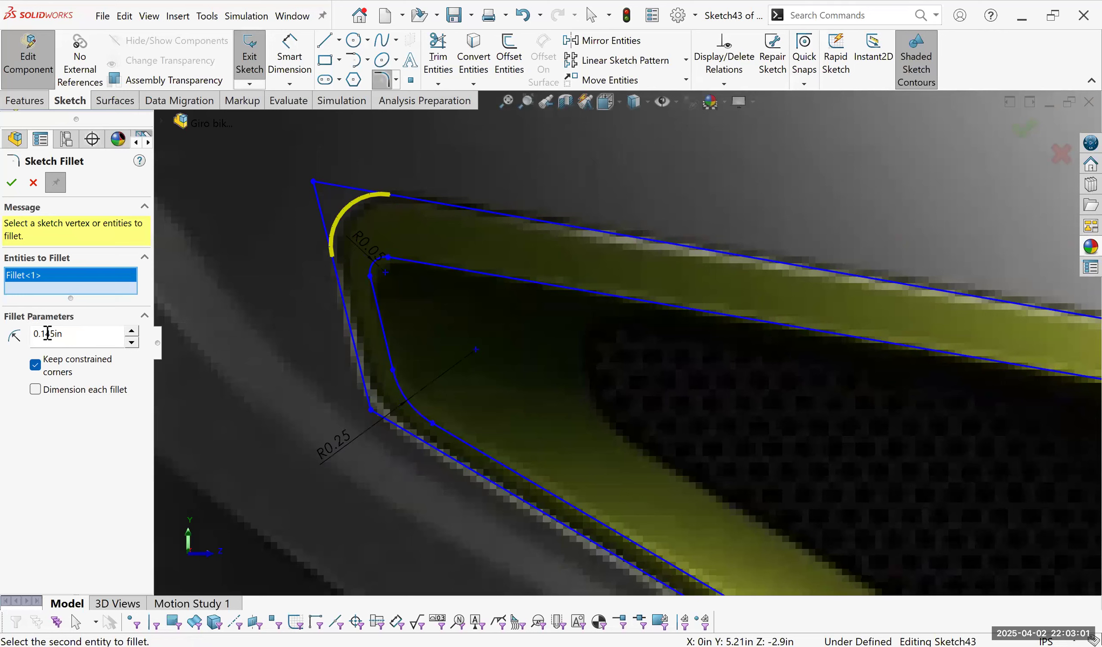
{"action": "type", "text": "0.16"}
{"action": "key", "text": "Return"}
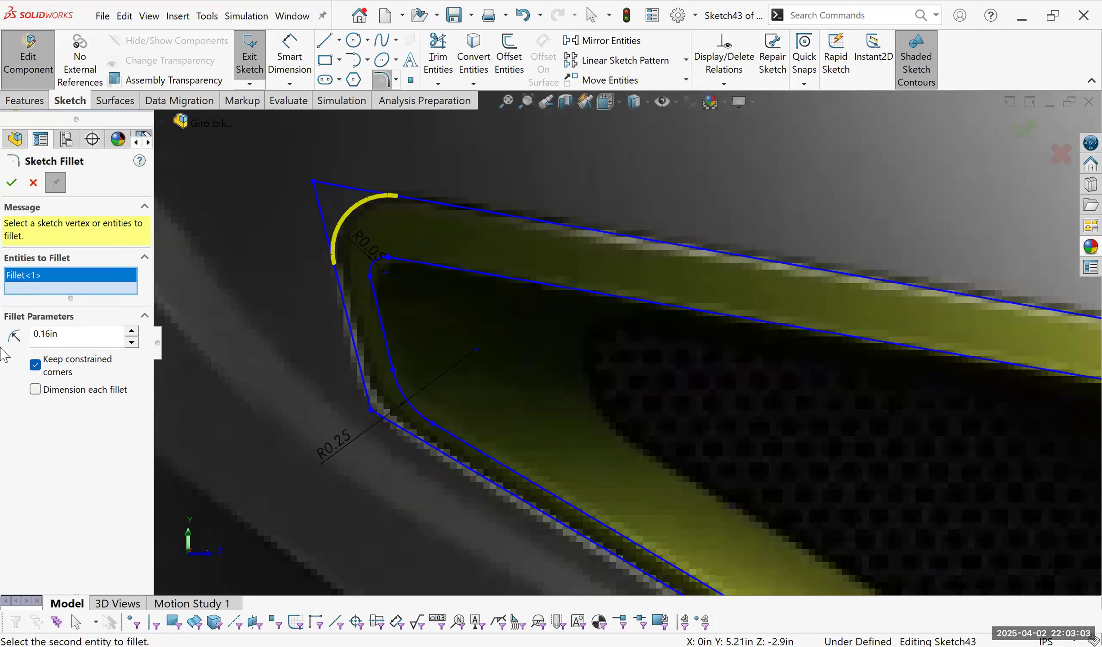
{"action": "type", "text": "0.17"}
{"action": "key", "text": "Return"}
{"action": "left_click", "coordinate": [12, 183]}
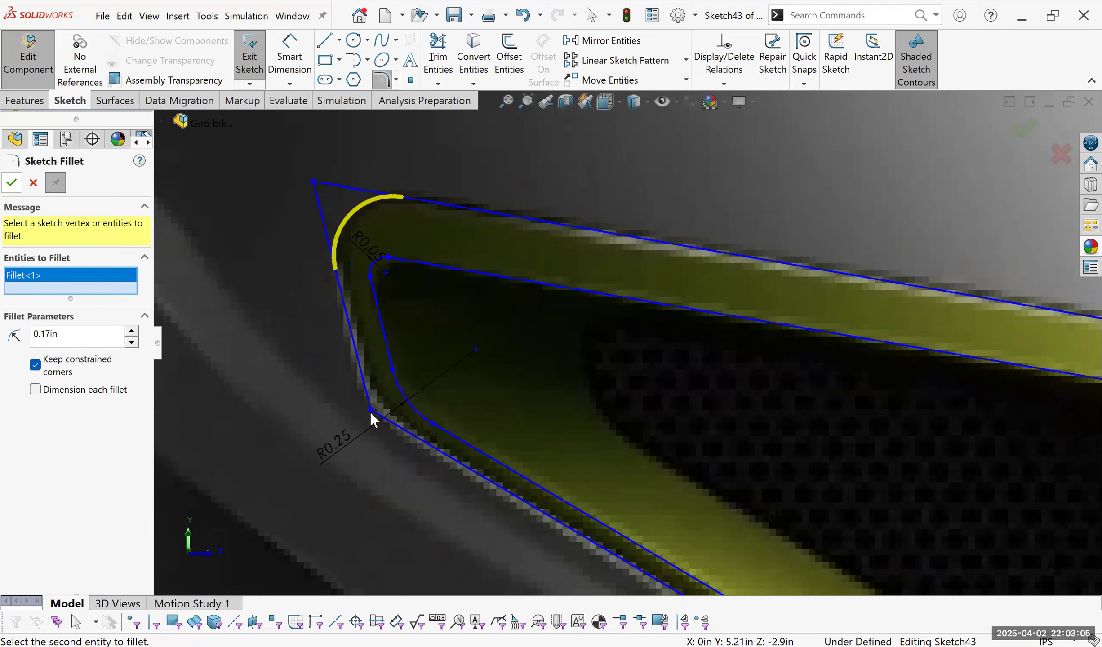
Fillet the outer vent outline's lower rear corner at 0.47 in and round its front corners, the lower one at 0.21 in.
{"action": "left_click", "coordinate": [131, 331]}
{"action": "left_click", "coordinate": [132, 332]}
{"action": "left_click", "coordinate": [132, 332]}
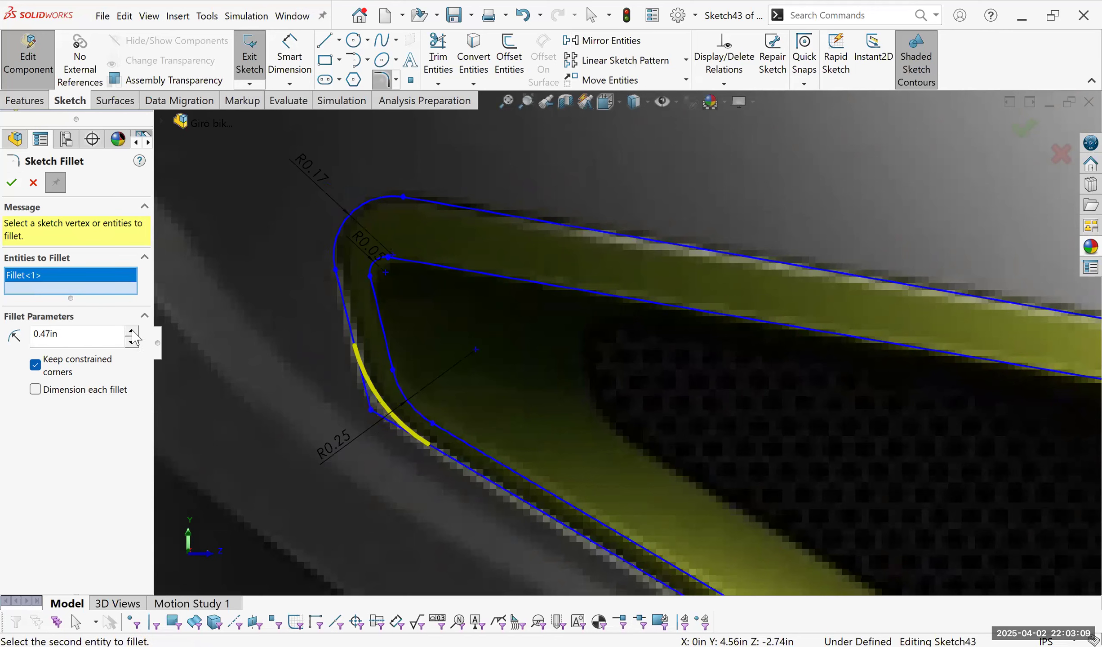
{"action": "right_click", "coordinate": [564, 349]}
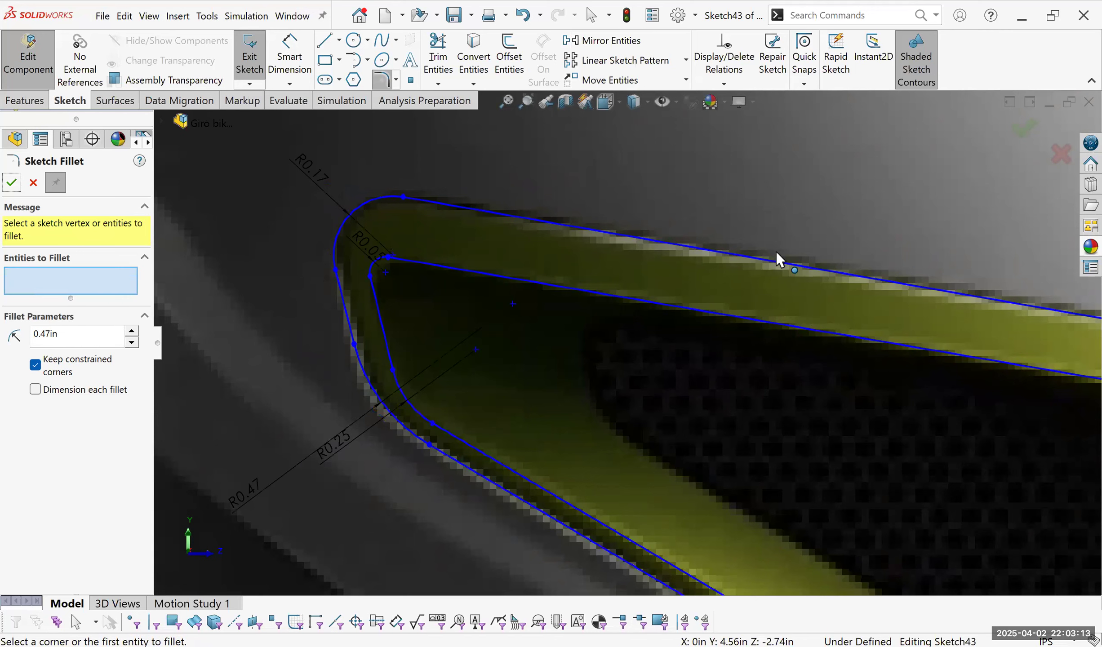
{"action": "scroll", "coordinate": [678, 378], "scroll_direction": "up", "scroll_amount": 5}
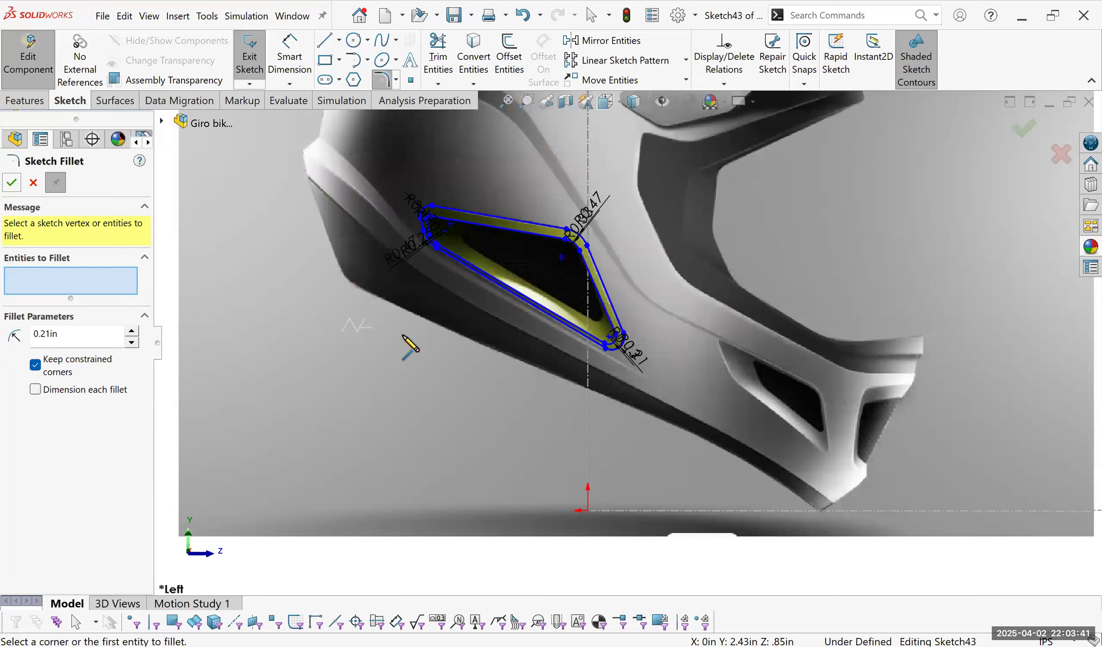
Sketch a closed four-line outline around the chin-bar vent, with a rear edge about 0.71 in long.
{"action": "key", "text": "l"}
{"action": "scroll", "coordinate": [625, 467], "scroll_direction": "down", "scroll_amount": 4}
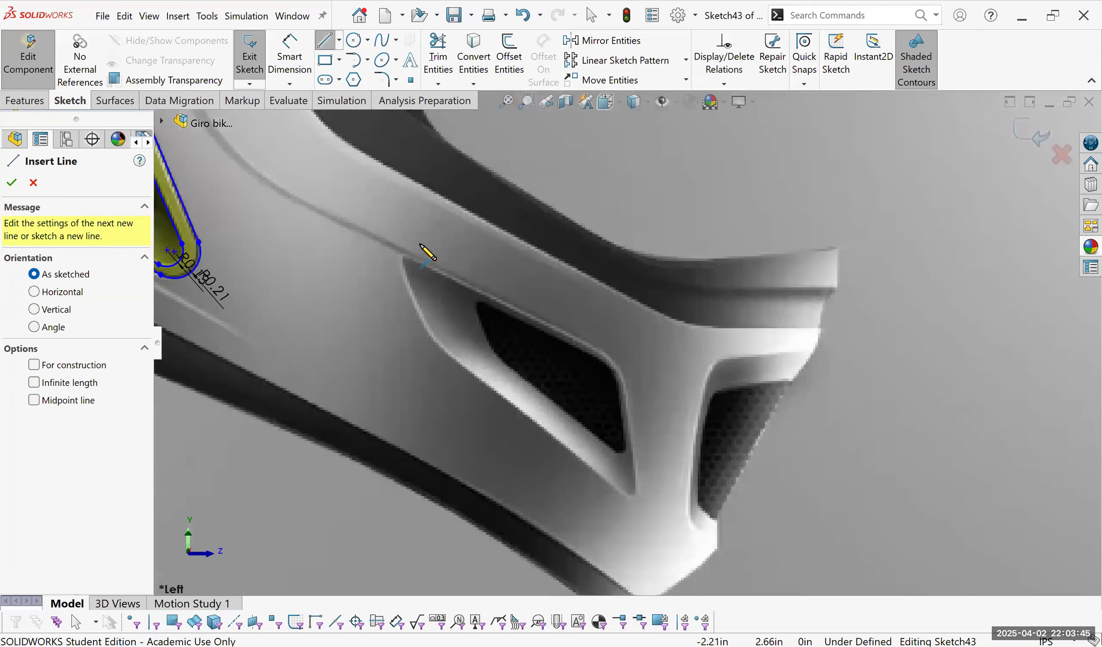
{"action": "scroll", "coordinate": [426, 249], "scroll_direction": "up", "scroll_amount": 1}
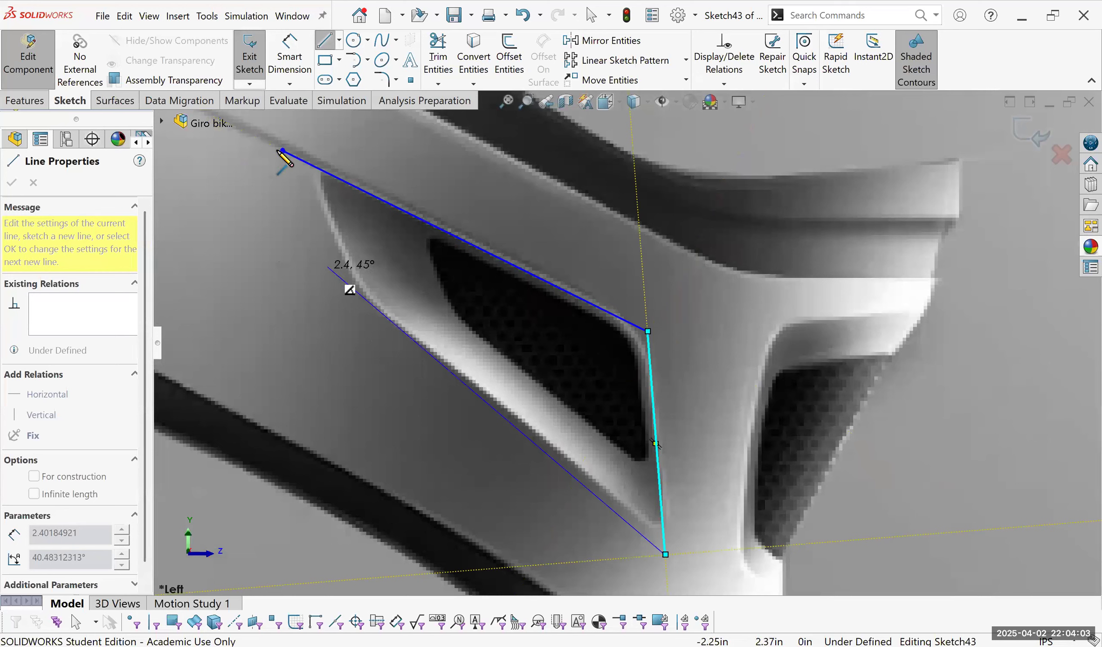
{"action": "left_click", "coordinate": [327, 274]}
{"action": "left_click", "coordinate": [282, 150]}
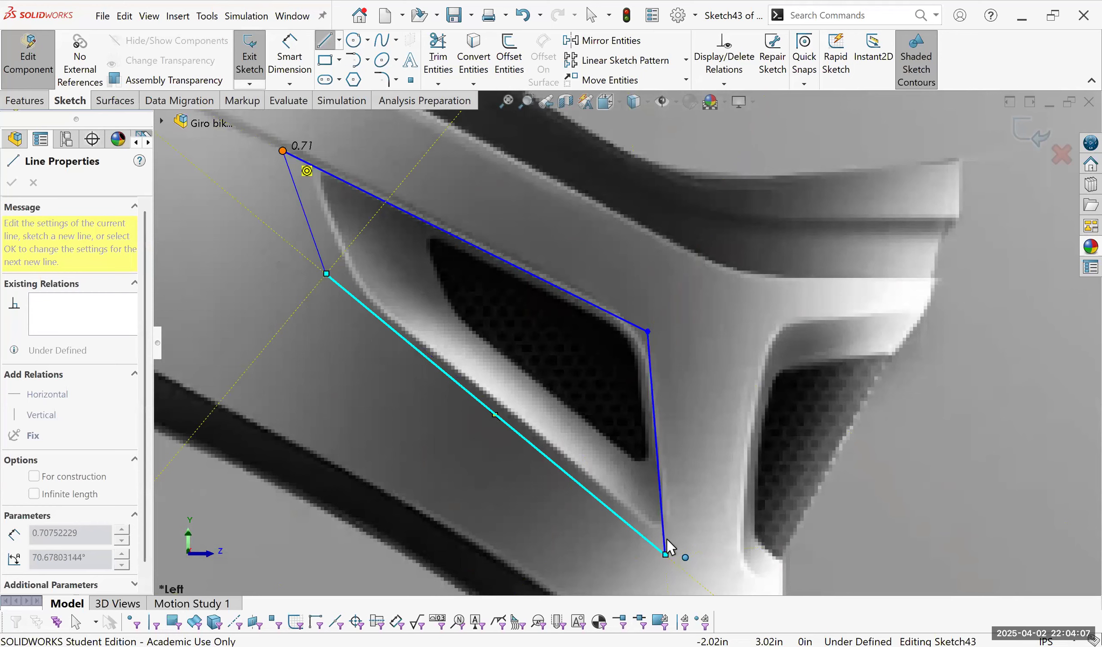
{"action": "key", "text": "Escape"}
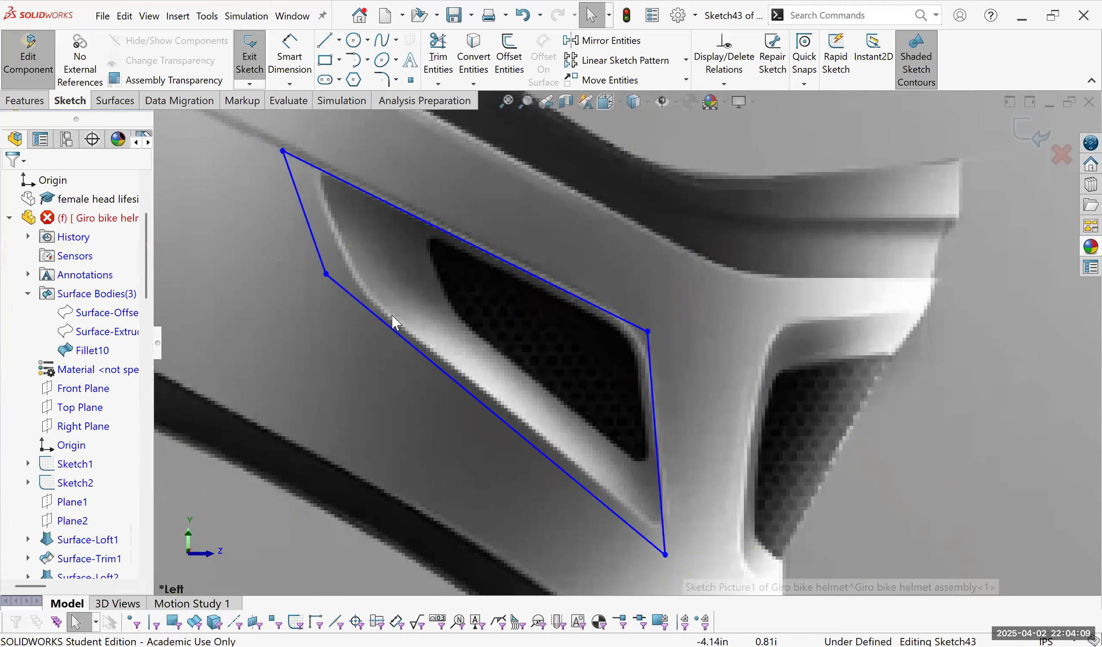
Move the chin-vent outline's rear edge inward and align its lower rear corner with the vent in the picture.
{"action": "left_click", "coordinate": [326, 274]}
{"action": "left_click_drag", "start_coordinate": [310, 224], "coordinate": [345, 248]}
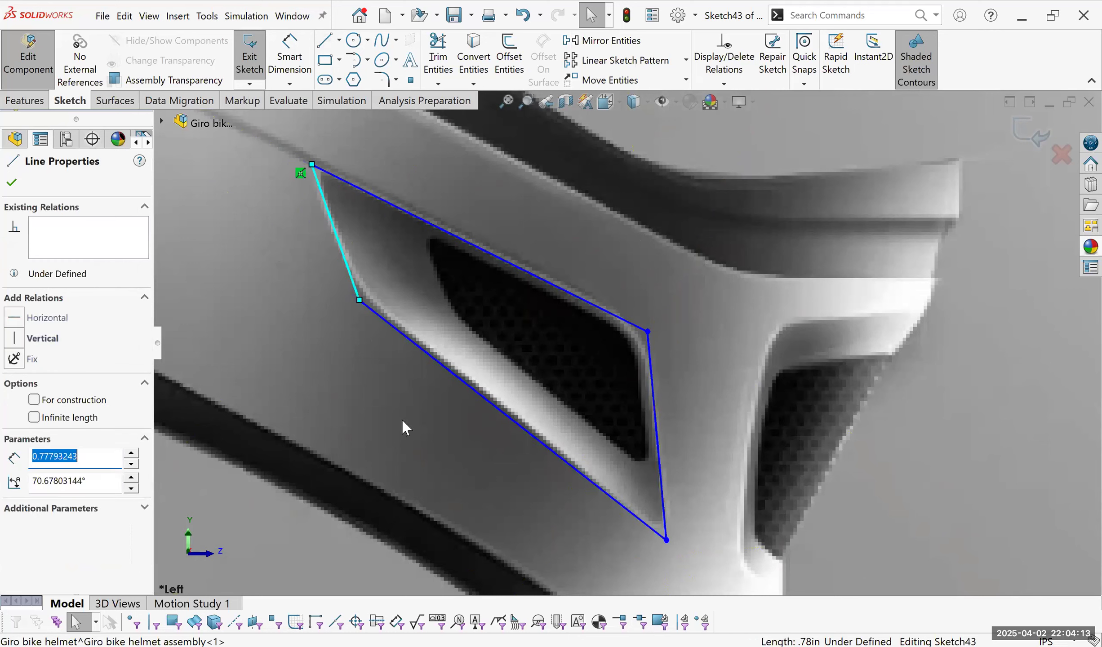
{"action": "left_click_drag", "start_coordinate": [360, 300], "coordinate": [362, 296]}
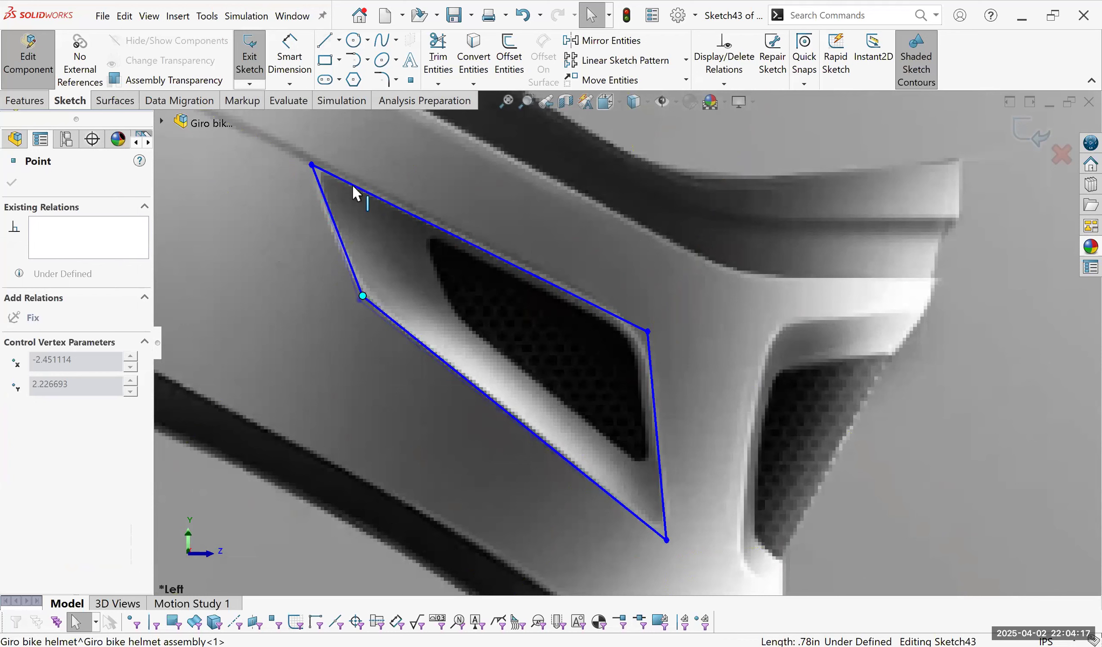
{"action": "left_click", "coordinate": [305, 163]}
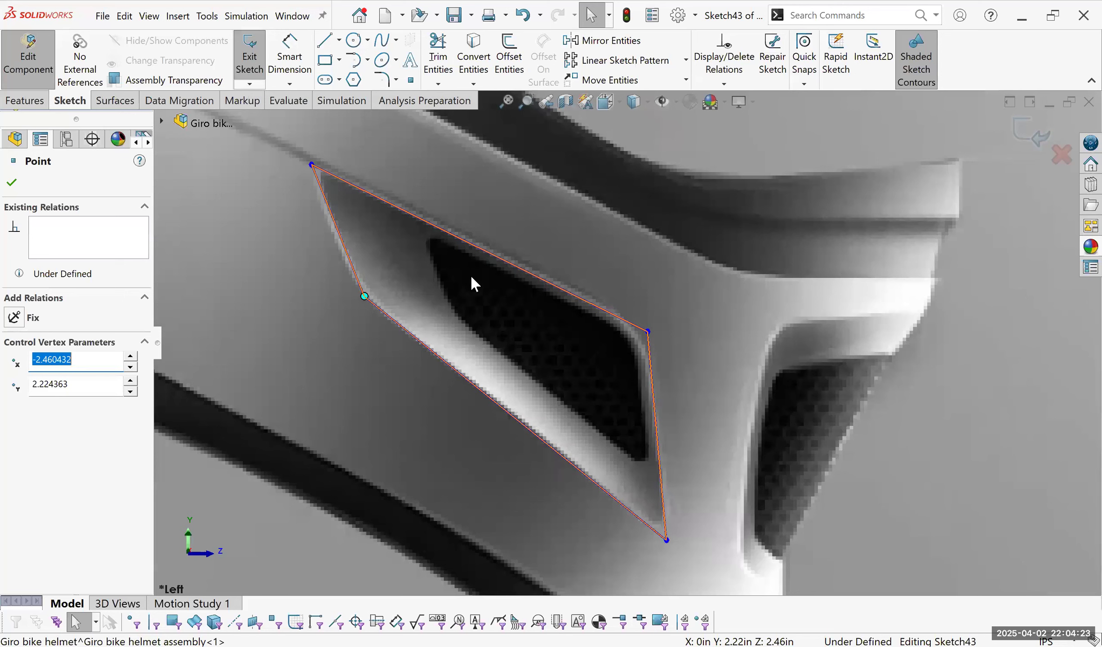
Reposition the chin-vent outline's upper rear corner on the vent edge and delete that corner's coincident relation.
{"action": "left_click_drag", "start_coordinate": [312, 165], "coordinate": [305, 161]}
{"action": "left_click", "coordinate": [745, 334]}
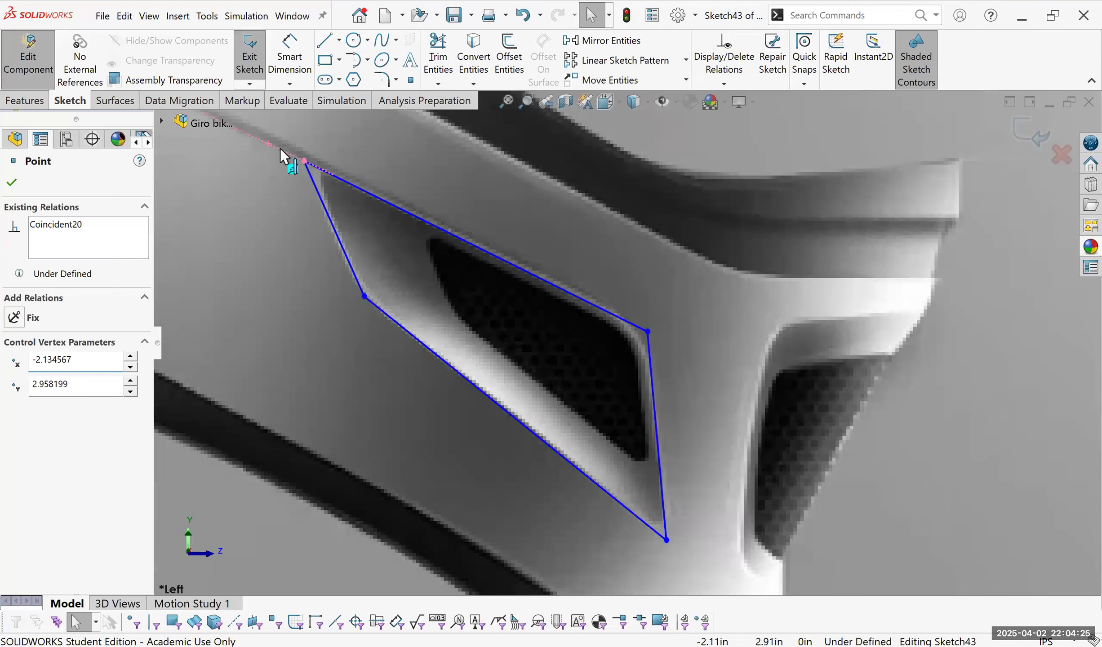
{"action": "key", "text": "Delete"}
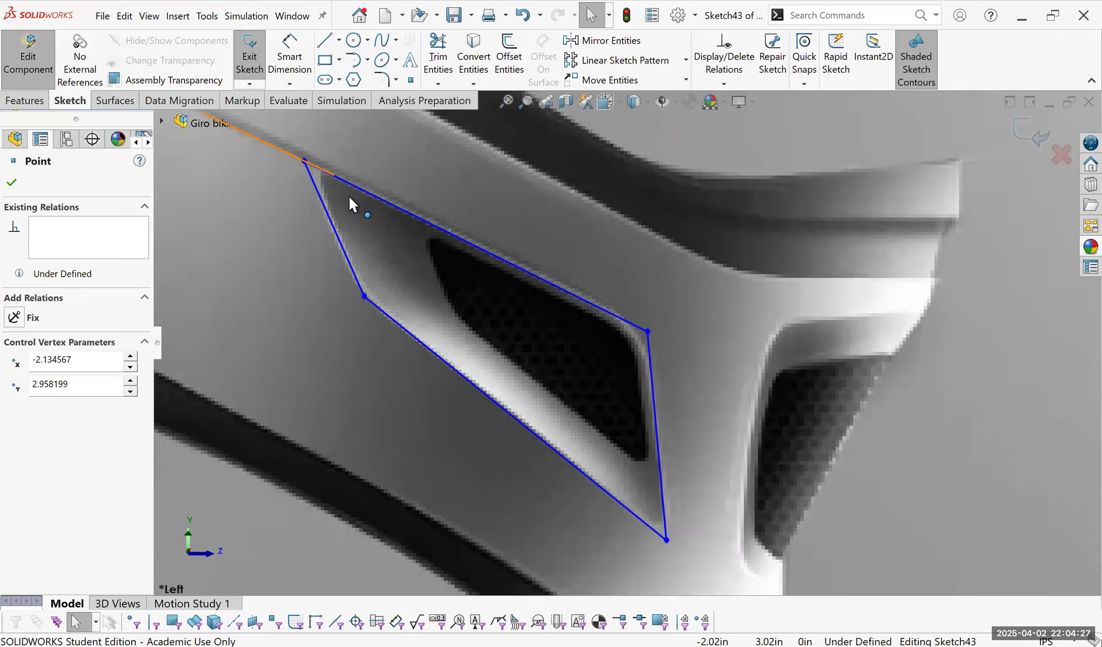
{"action": "scroll", "coordinate": [352, 194], "scroll_direction": "down", "scroll_amount": 2}
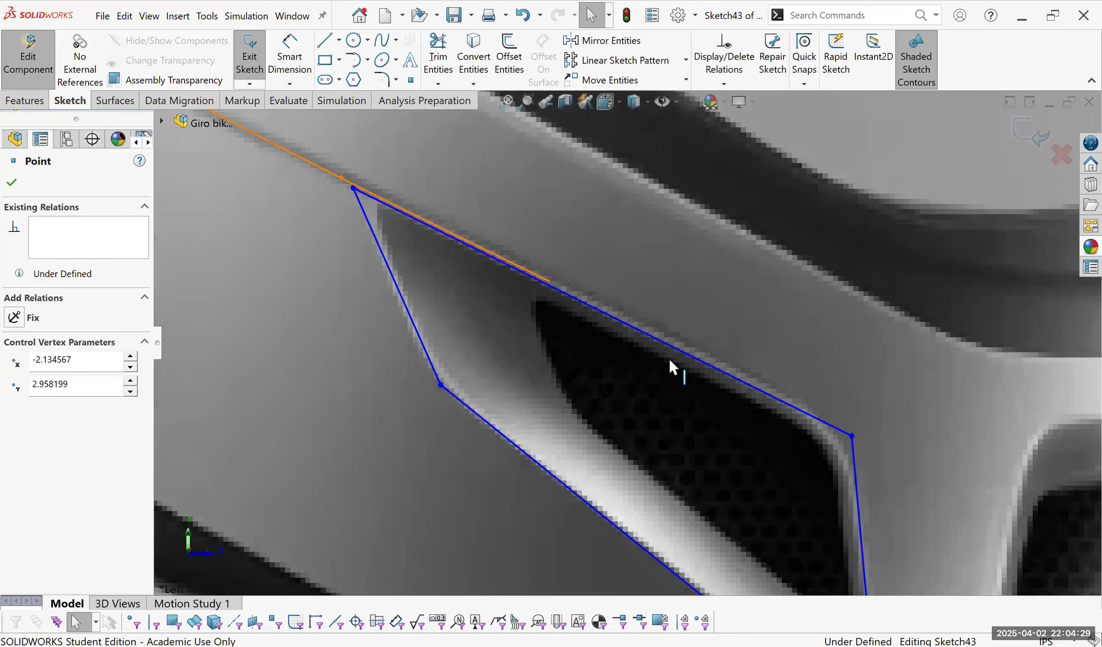
{"action": "key", "text": "z"}
{"action": "key", "text": "z"}
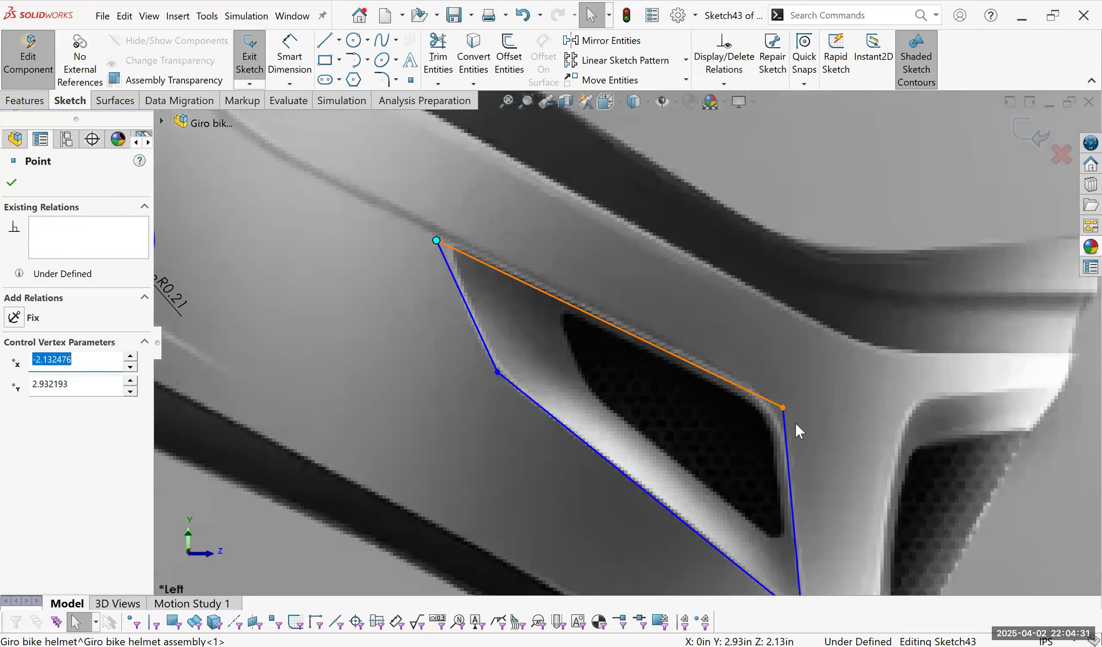
Fine-tune the chin-vent outline's upper front corner against the helmet surface edges and the reference picture.
{"action": "scroll", "coordinate": [777, 386], "scroll_direction": "down", "scroll_amount": 1}
{"action": "left_click_drag", "start_coordinate": [770, 390], "coordinate": [768, 390]}
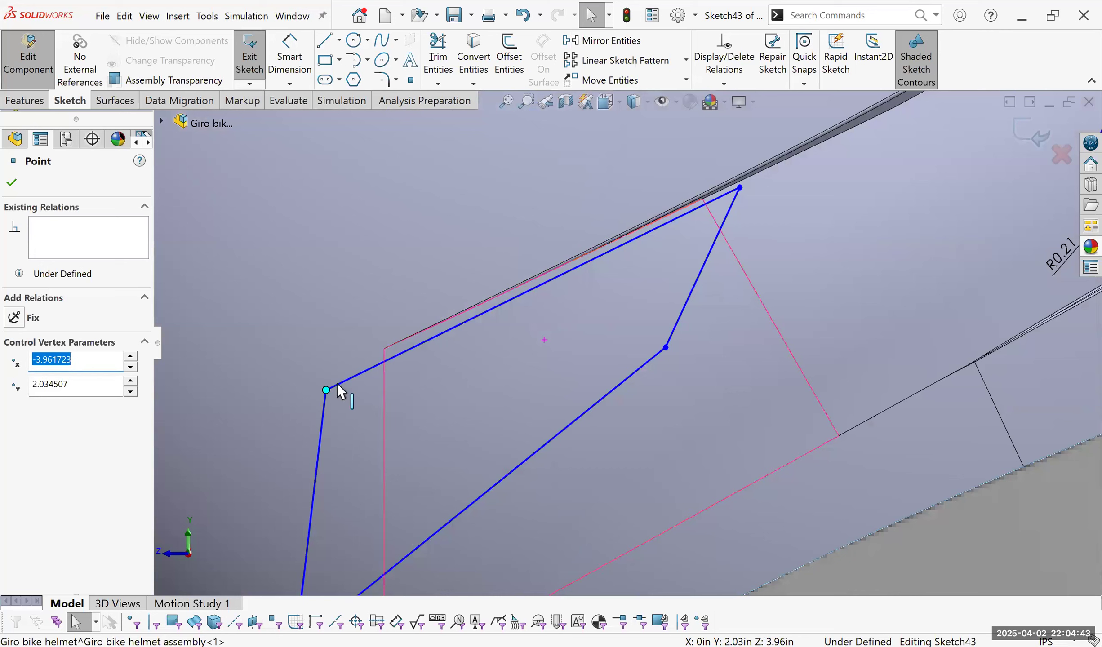
{"action": "left_click_drag", "start_coordinate": [328, 389], "coordinate": [328, 385]}
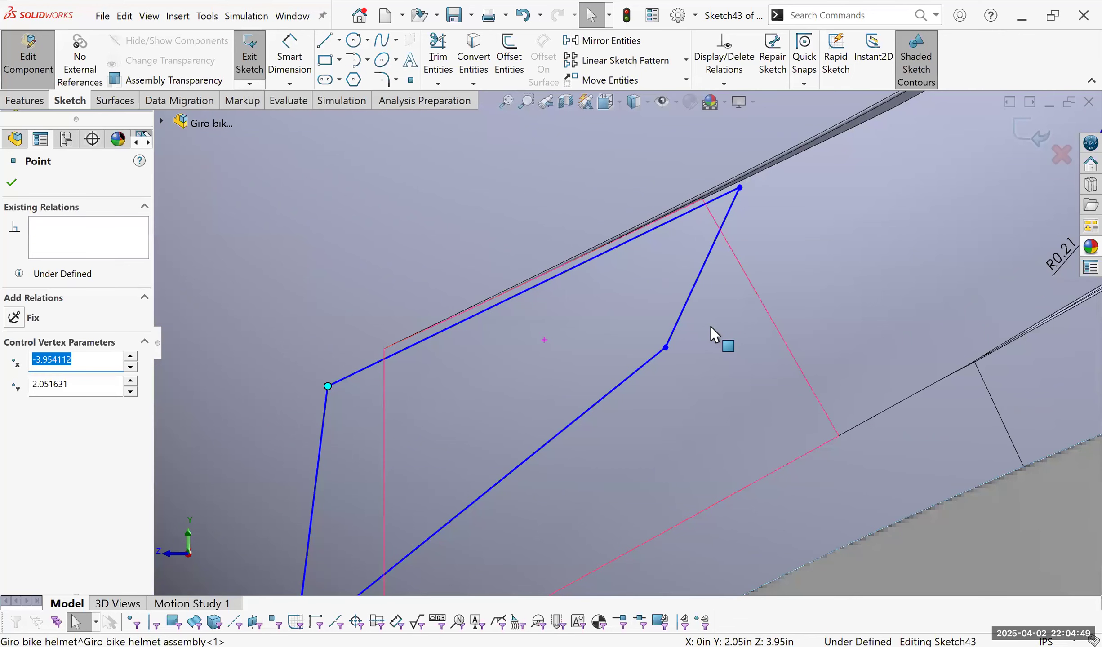
{"action": "key", "text": "ctrl+3"}
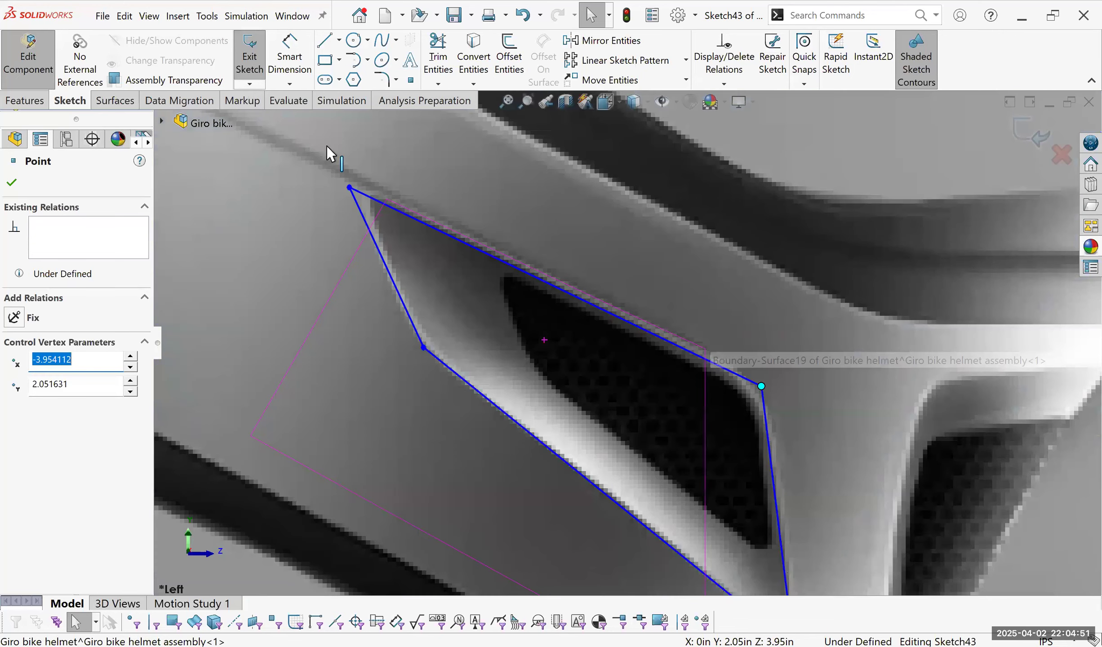
Nudge the chin-vent outline's upper rear corner onto the vent edge and fillet it with a 0.03 in radius.
{"action": "middle_click_drag", "start_coordinate": [339, 152], "coordinate": [318, 138], "text": "ctrl"}
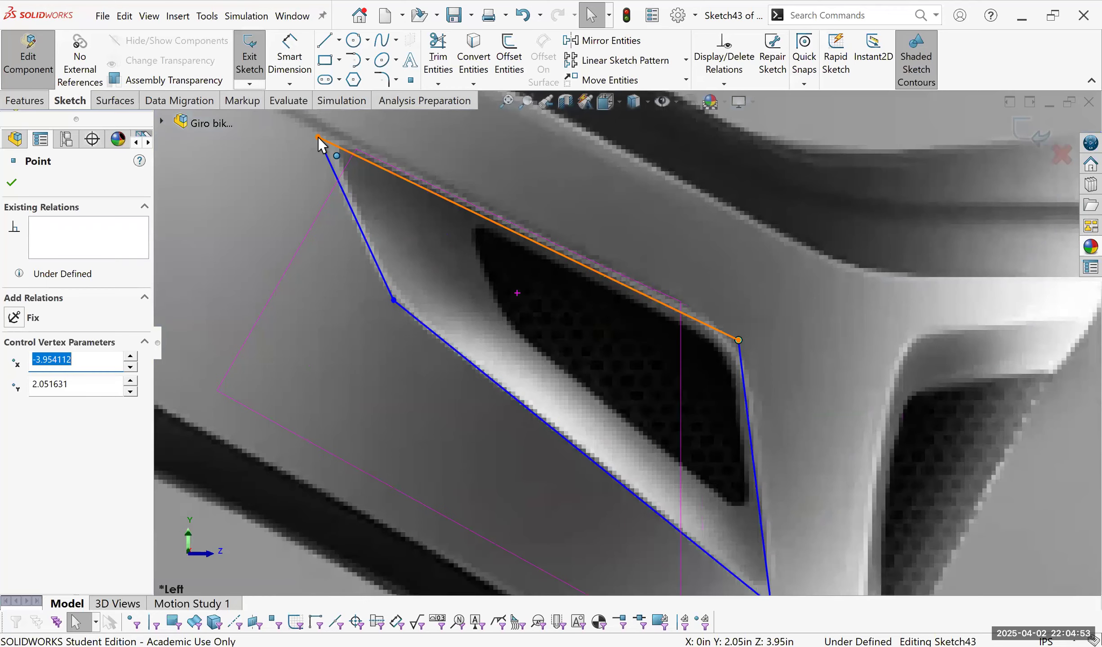
{"action": "left_click_drag", "start_coordinate": [320, 136], "coordinate": [329, 140]}
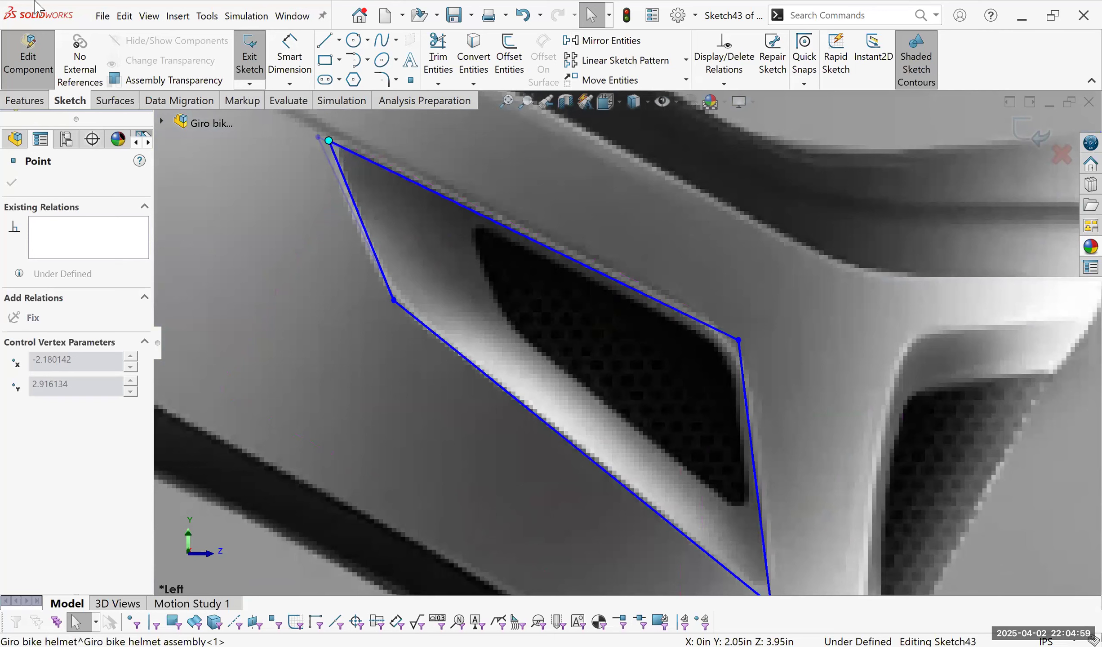
{"action": "left_click", "coordinate": [385, 80]}
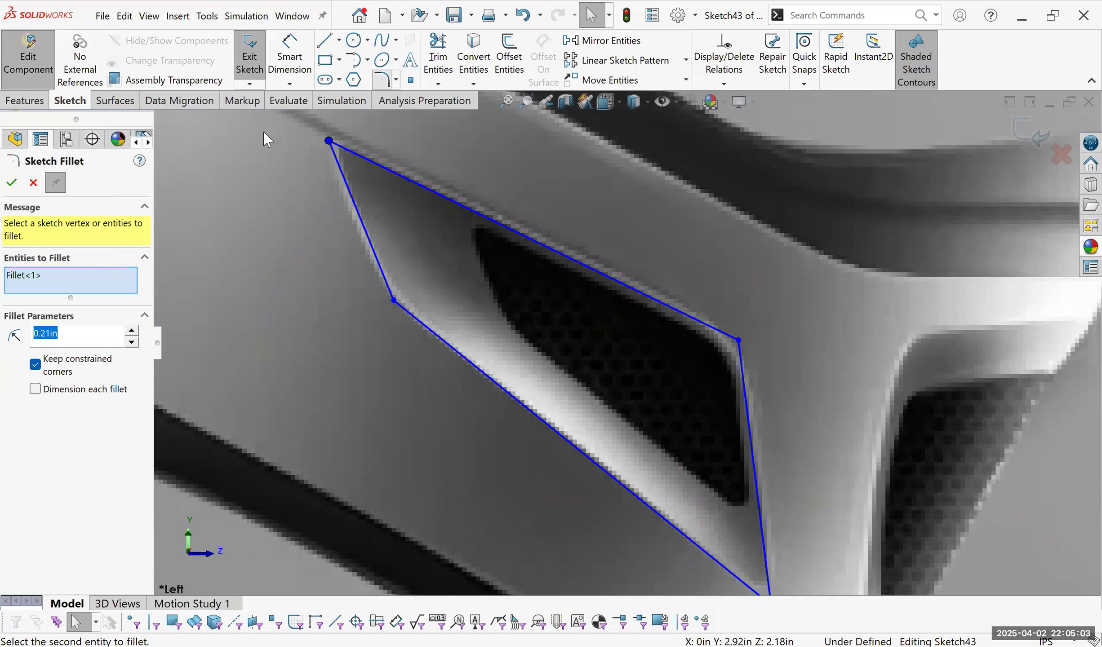
{"action": "left_click", "coordinate": [132, 342]}
{"action": "left_click", "coordinate": [131, 342]}
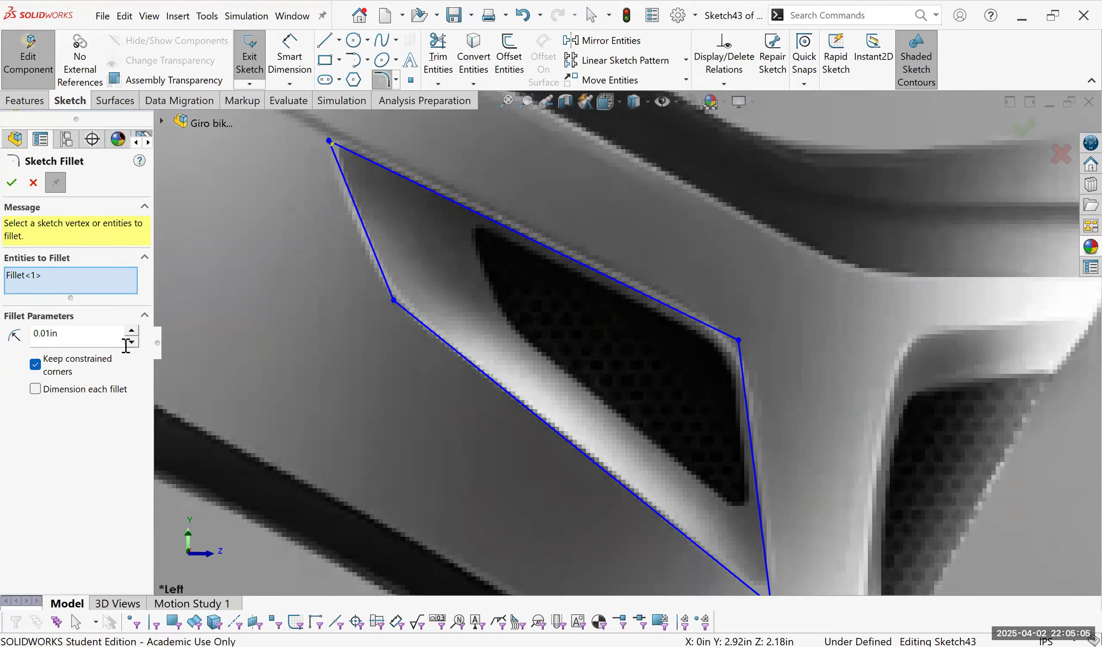
{"action": "double_click", "coordinate": [48, 333]}
{"action": "type", "text": "0.05"}
{"action": "key", "text": "Return"}
{"action": "type", "text": "0.03"}
{"action": "key", "text": "Return"}
{"action": "key", "text": "Return"}
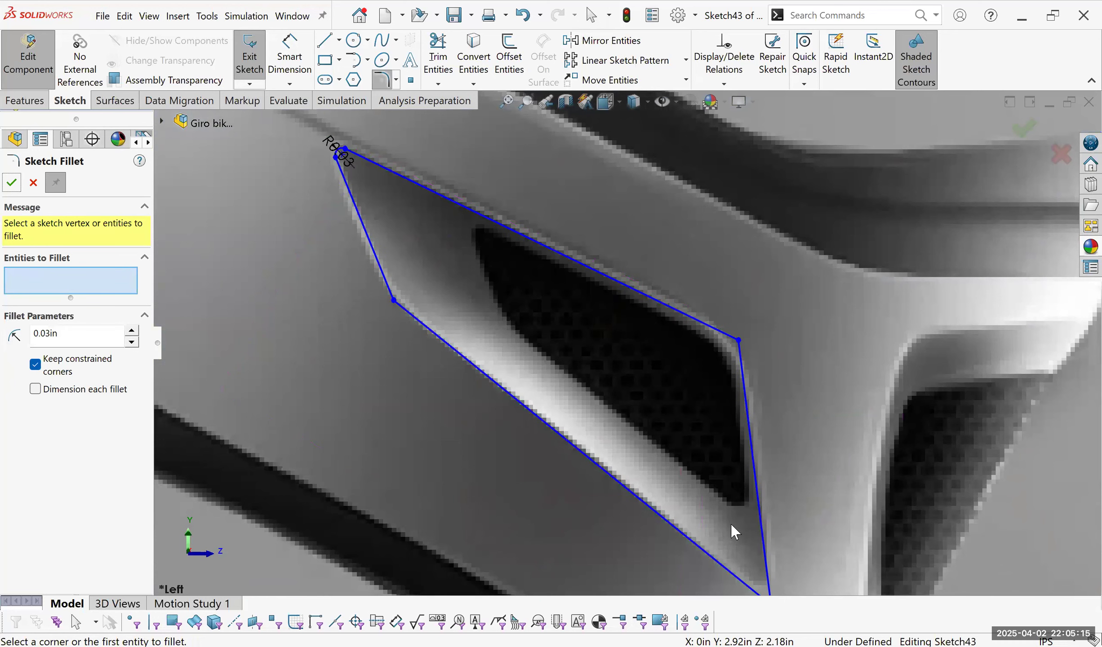
Nudge the chin-vent outline's lower front corner up toward the vent tip and fillet it with a 0.05 in radius.
{"action": "scroll", "coordinate": [726, 523], "scroll_direction": "up", "scroll_amount": 2}
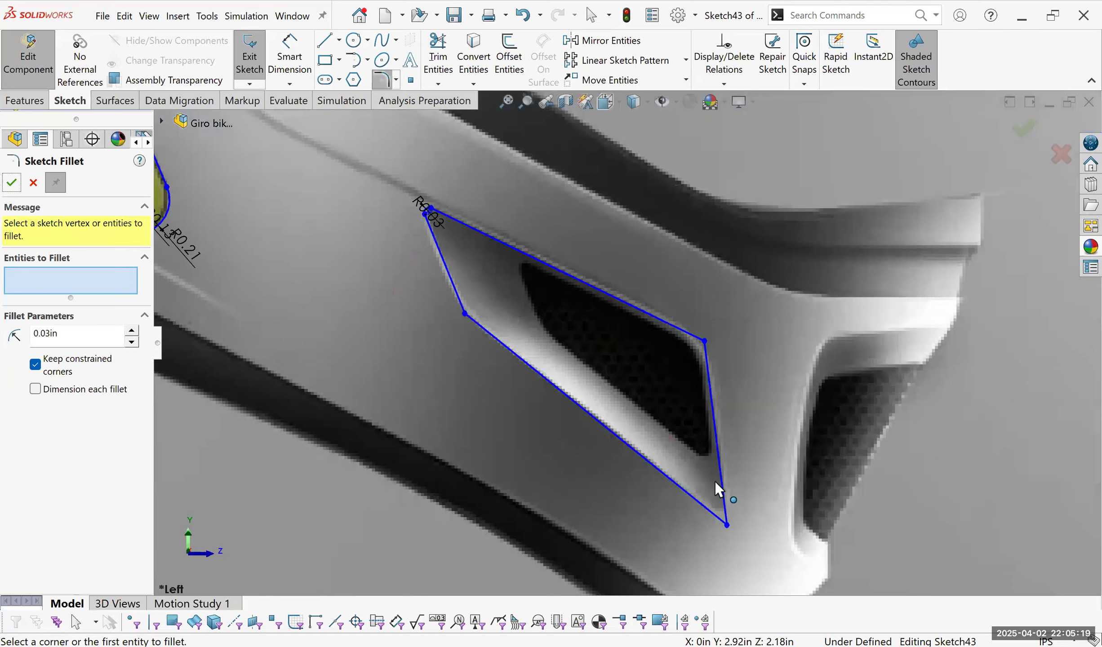
{"action": "scroll", "coordinate": [707, 486], "scroll_direction": "down", "scroll_amount": 3}
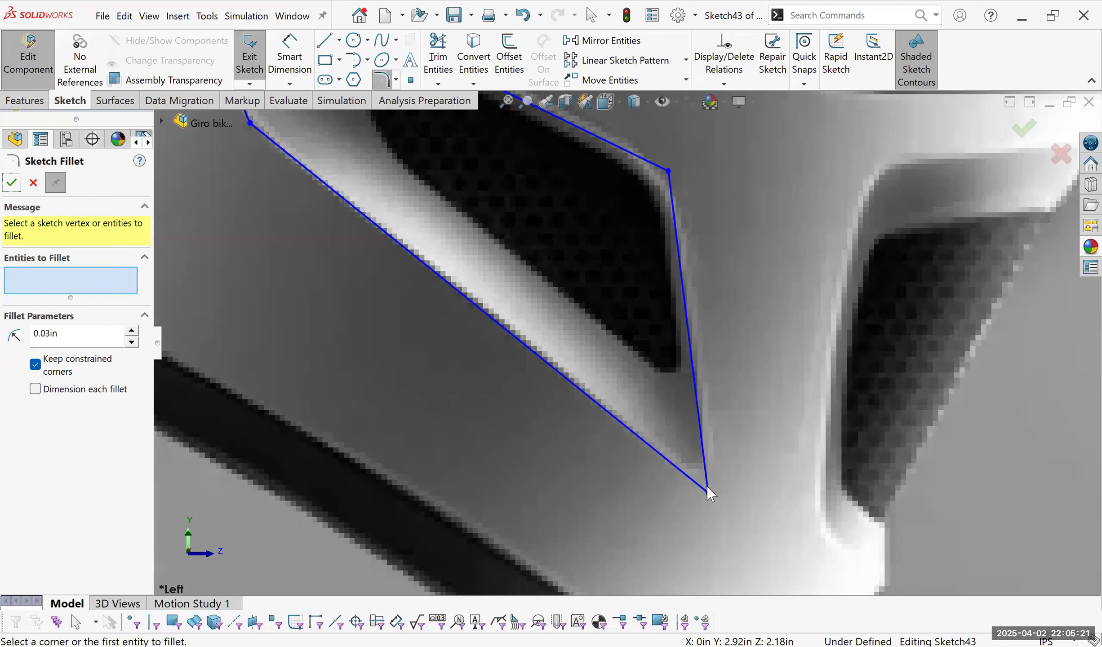
{"action": "left_click", "coordinate": [387, 81]}
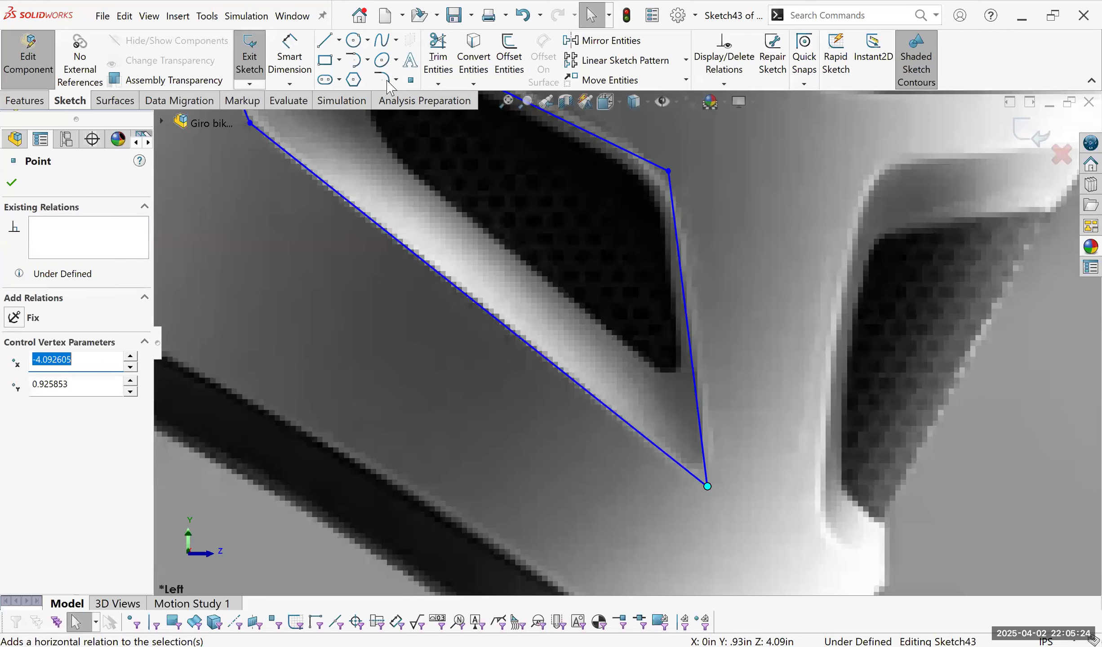
{"action": "key", "text": "Escape"}
{"action": "left_click", "coordinate": [707, 486]}
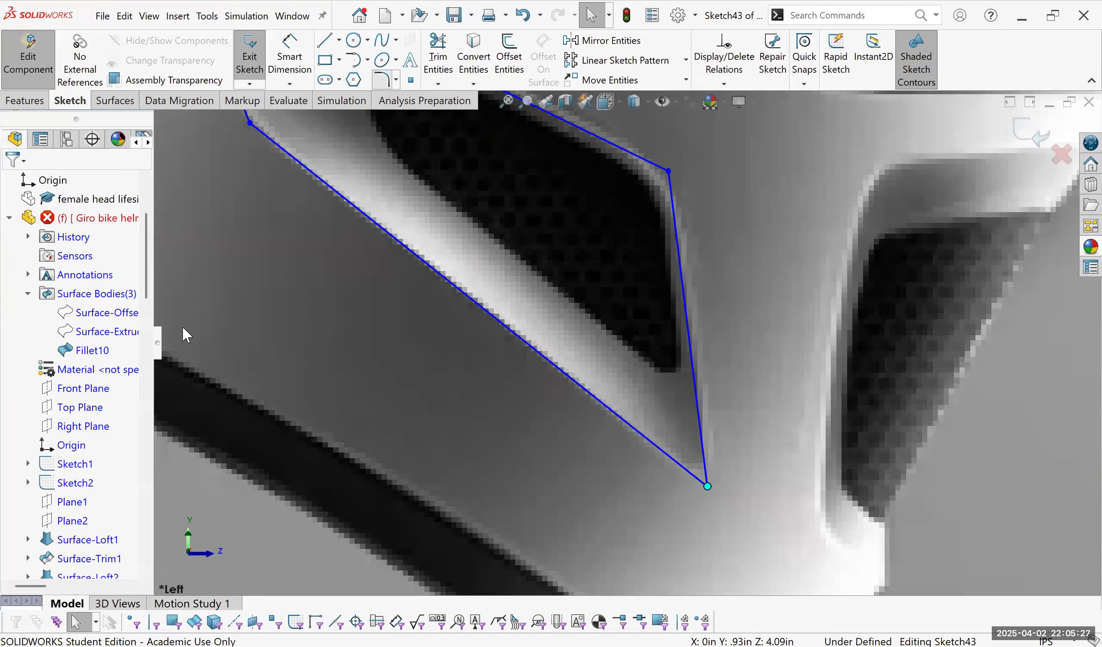
{"action": "key", "text": "Return"}
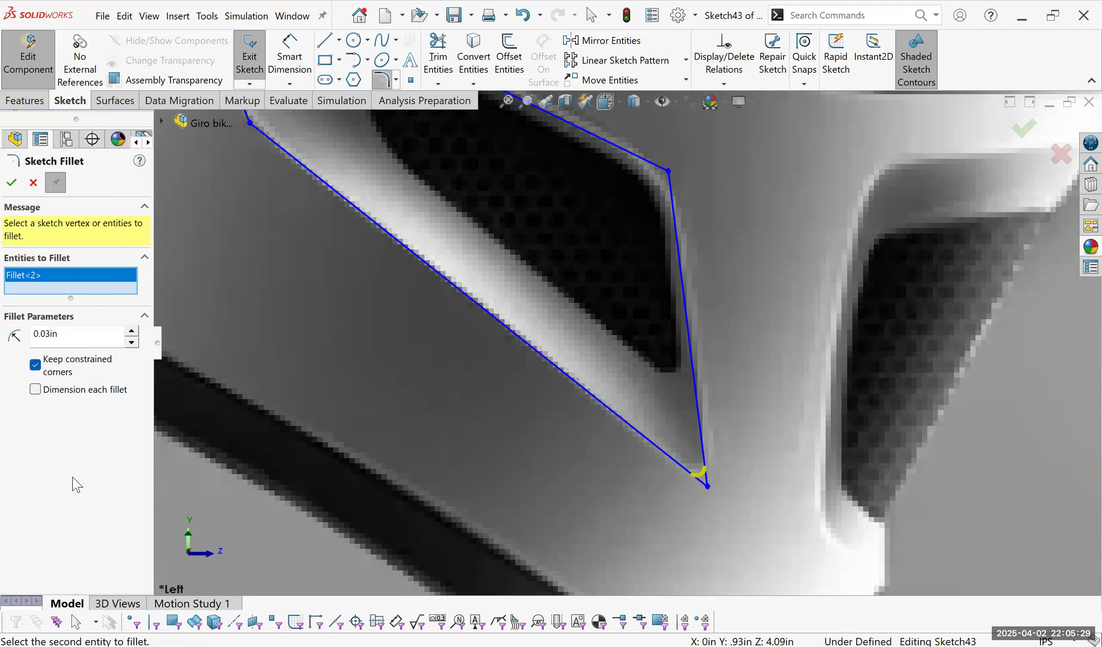
{"action": "type", "text": "0.05"}
{"action": "left_click", "coordinate": [11, 182]}
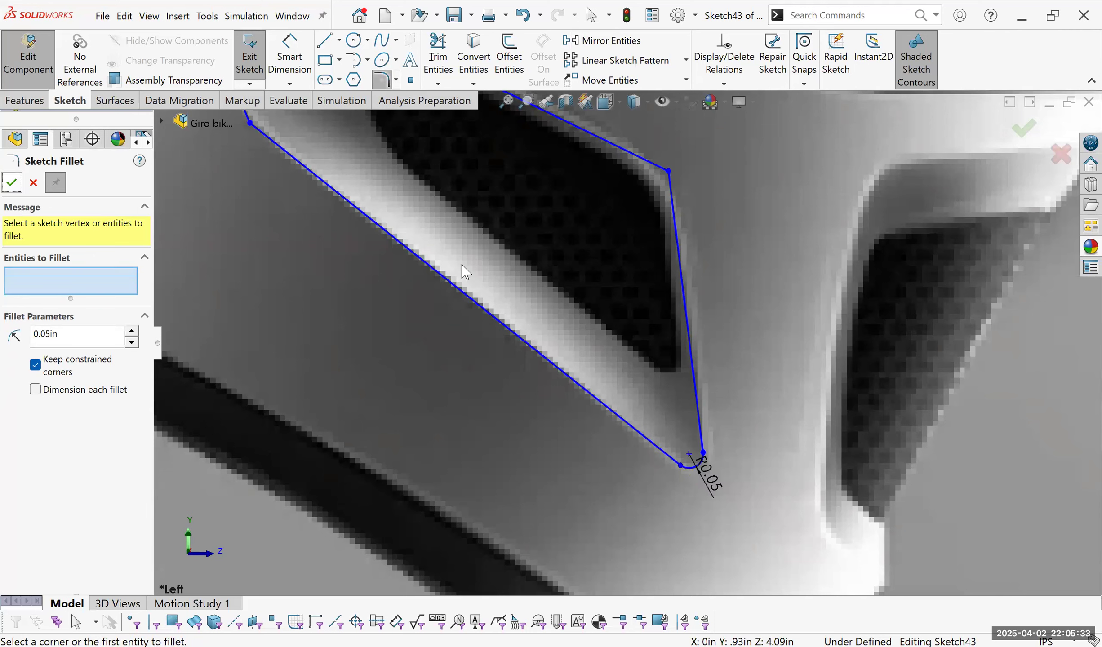
Fillet the chin-vent outline's lower rear corner with a 0.75 in radius.
{"action": "scroll", "coordinate": [430, 278], "scroll_direction": "up", "scroll_amount": 3}
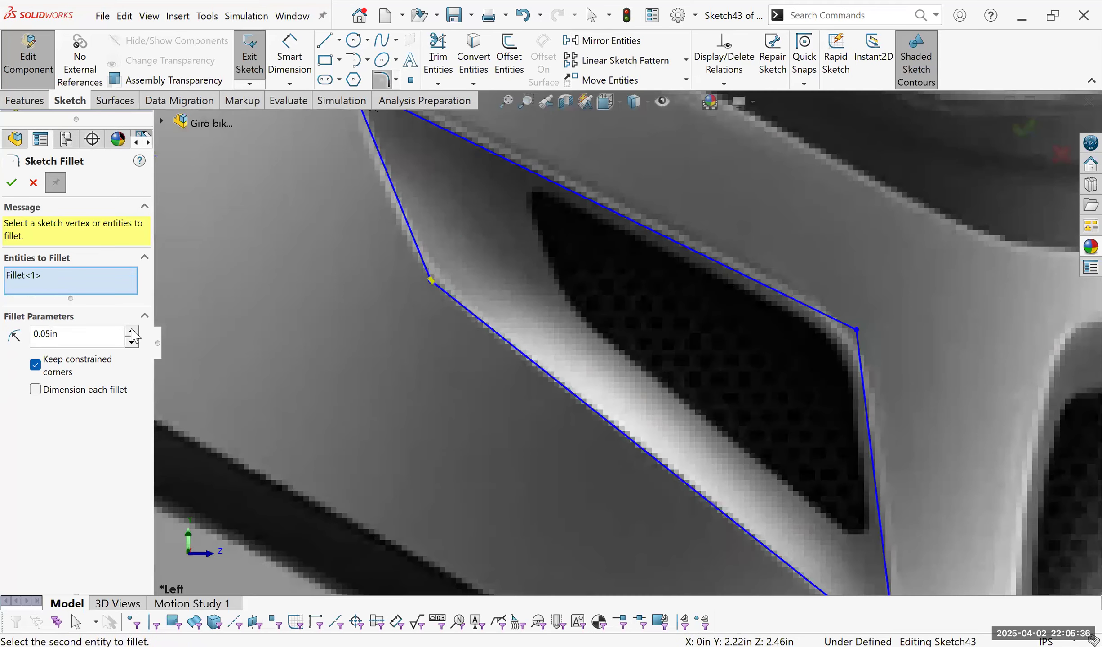
{"action": "left_click", "coordinate": [132, 331]}
{"action": "left_click", "coordinate": [131, 331]}
{"action": "left_click", "coordinate": [131, 331]}
{"action": "left_click", "coordinate": [131, 331]}
{"action": "left_click", "coordinate": [132, 331]}
{"action": "left_click", "coordinate": [131, 331]}
{"action": "left_click", "coordinate": [132, 331]}
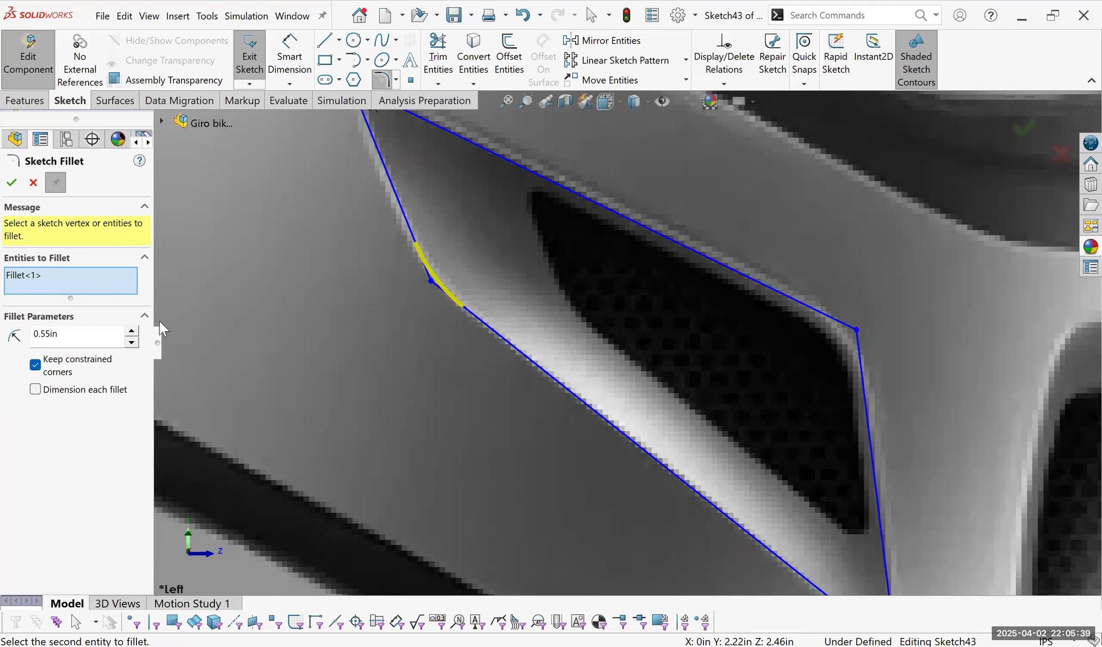
{"action": "left_click", "coordinate": [10, 179]}
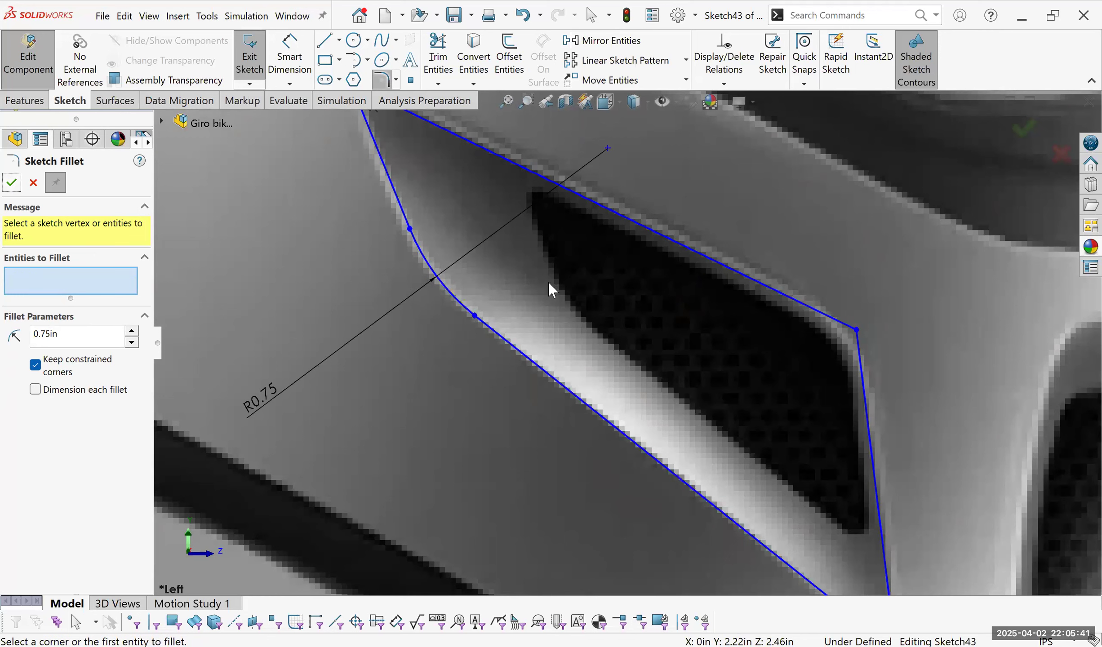
Fillet the chin-vent outline's upper front corner with a 0.35 in radius.
{"action": "left_click", "coordinate": [856, 329]}
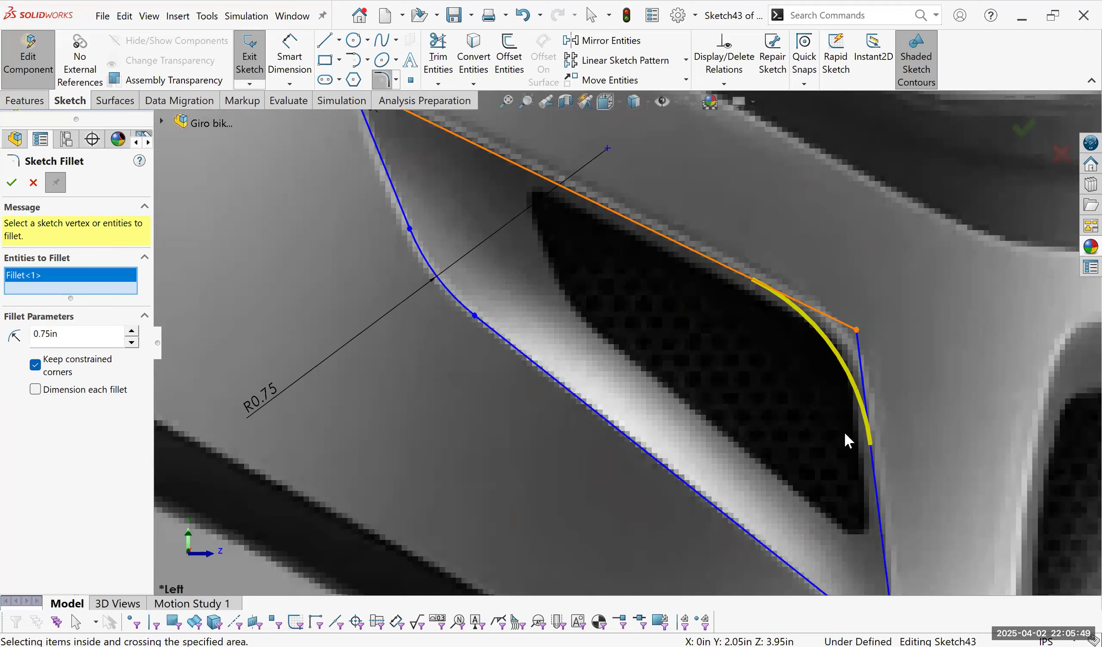
{"action": "left_click", "coordinate": [132, 343]}
{"action": "left_click", "coordinate": [132, 343]}
{"action": "left_click", "coordinate": [132, 343]}
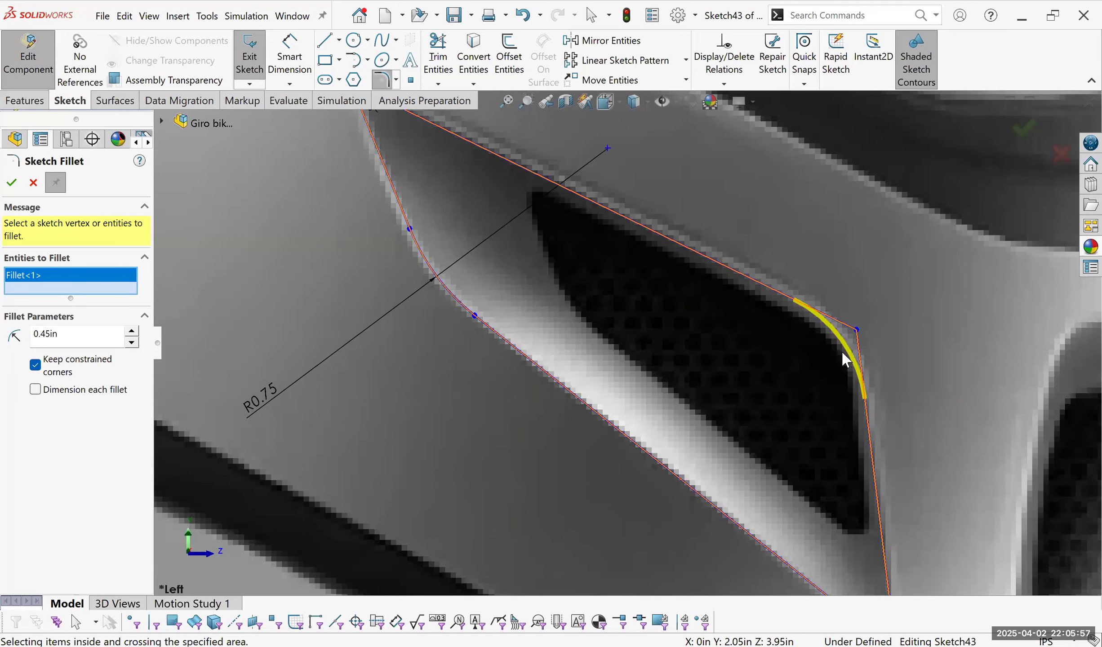
{"action": "left_click", "coordinate": [132, 343]}
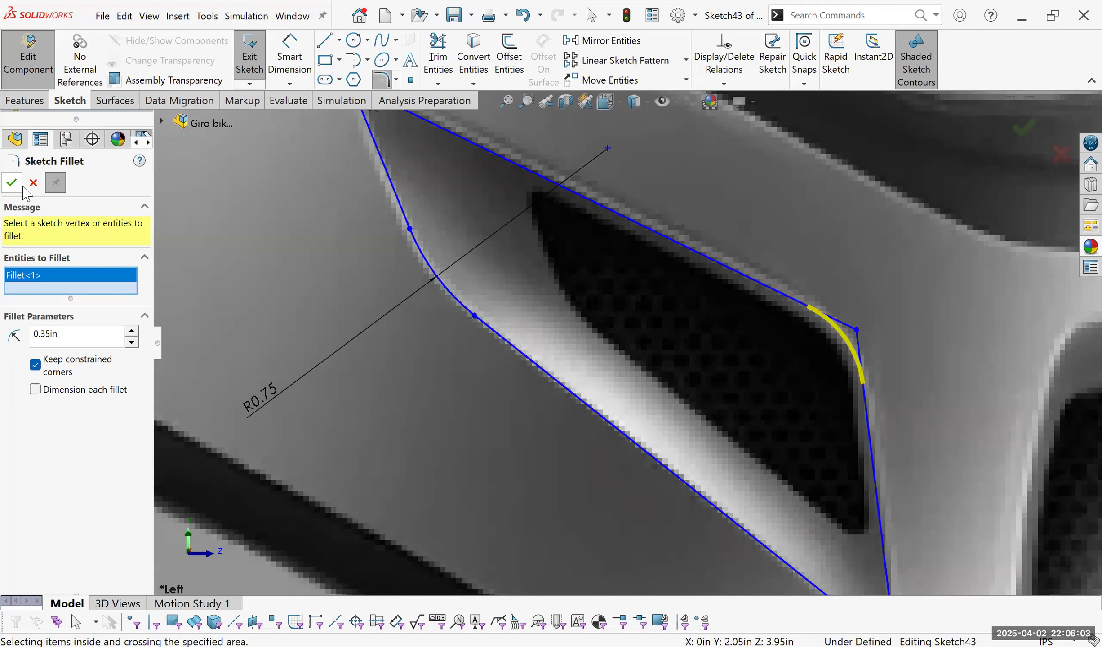
{"action": "key", "text": "Return"}
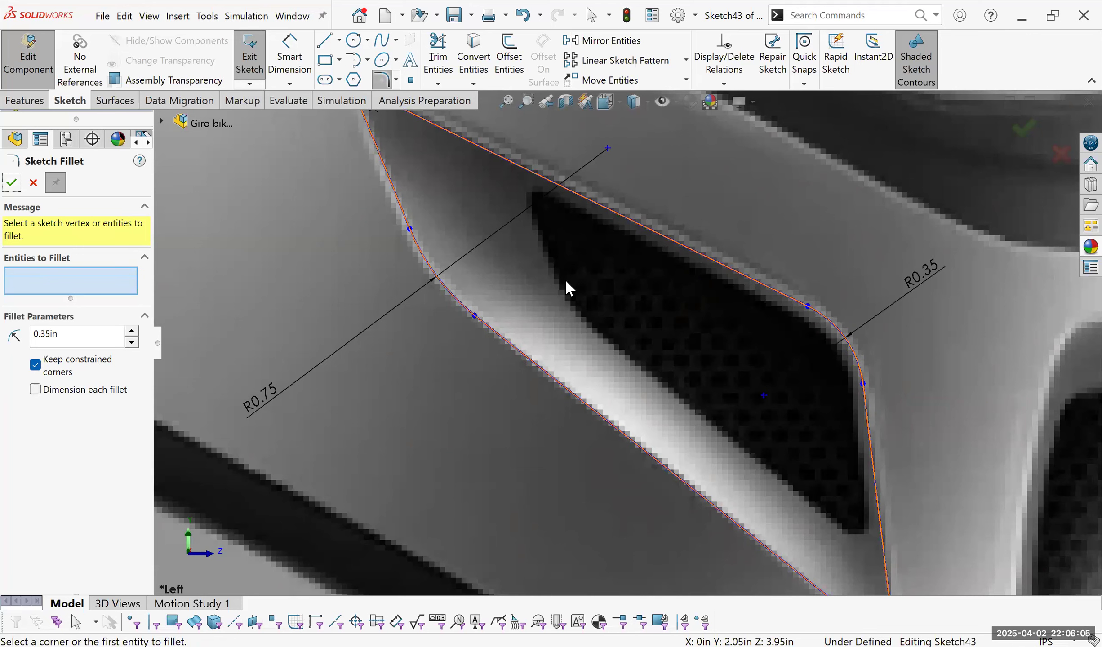
Sketch an open three-line outline along the upper, rear and lower edges of the front chin-bar vent, extending past the helmet's front.
{"action": "scroll", "coordinate": [646, 251], "scroll_direction": "up", "scroll_amount": 3}
{"action": "scroll", "coordinate": [648, 370], "scroll_direction": "up", "scroll_amount": 10}
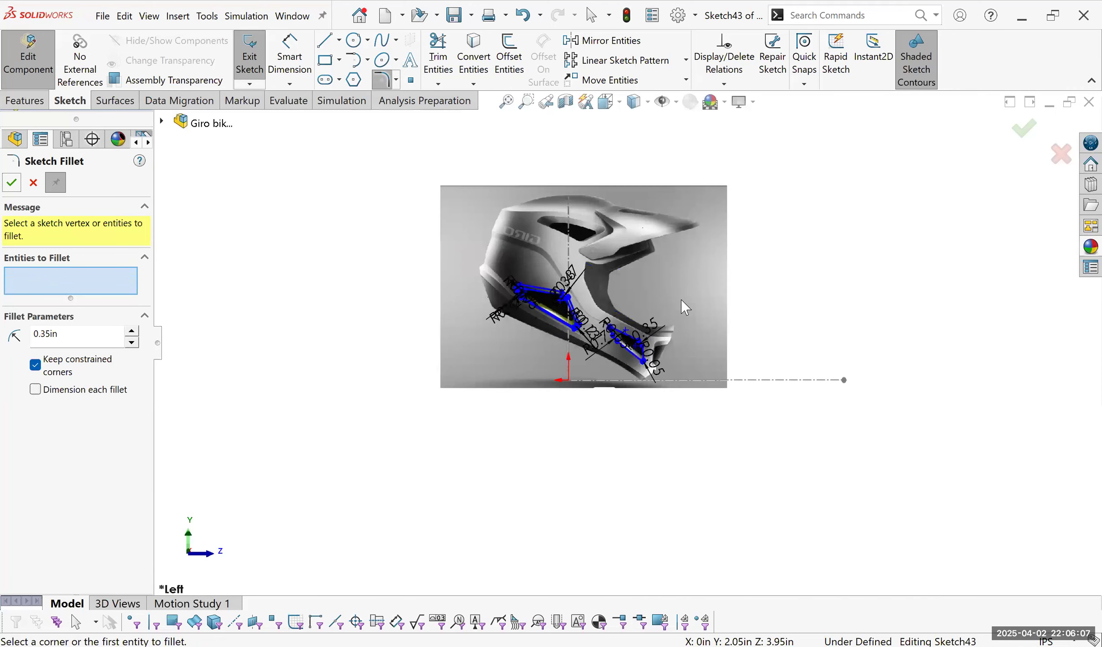
{"action": "scroll", "coordinate": [670, 351], "scroll_direction": "down", "scroll_amount": 7}
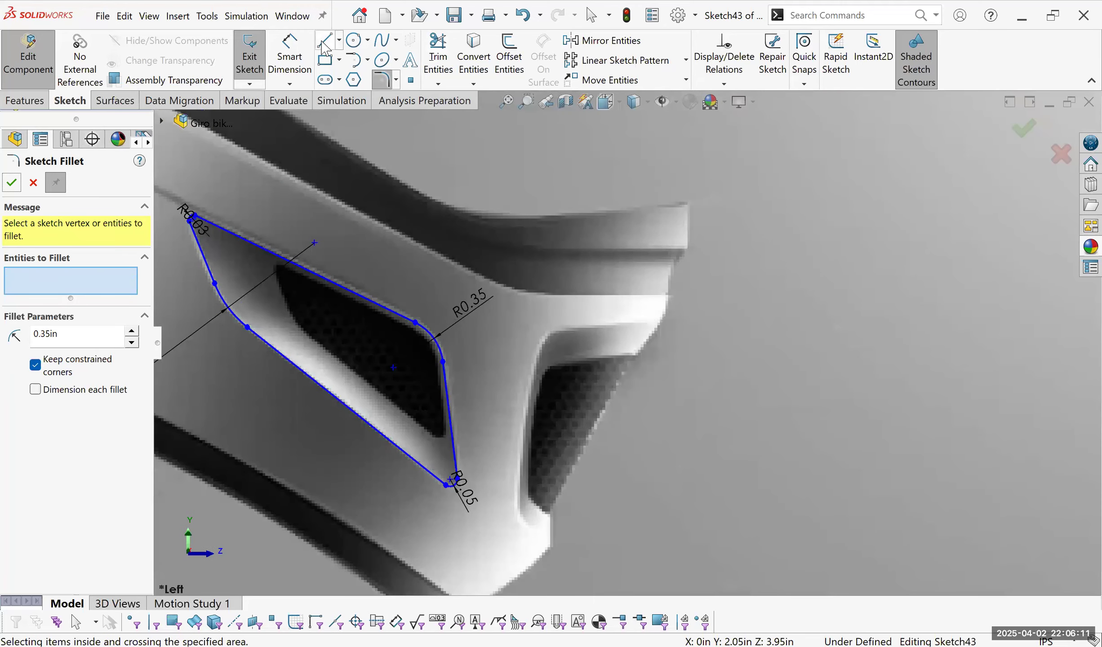
{"action": "left_click", "coordinate": [324, 47]}
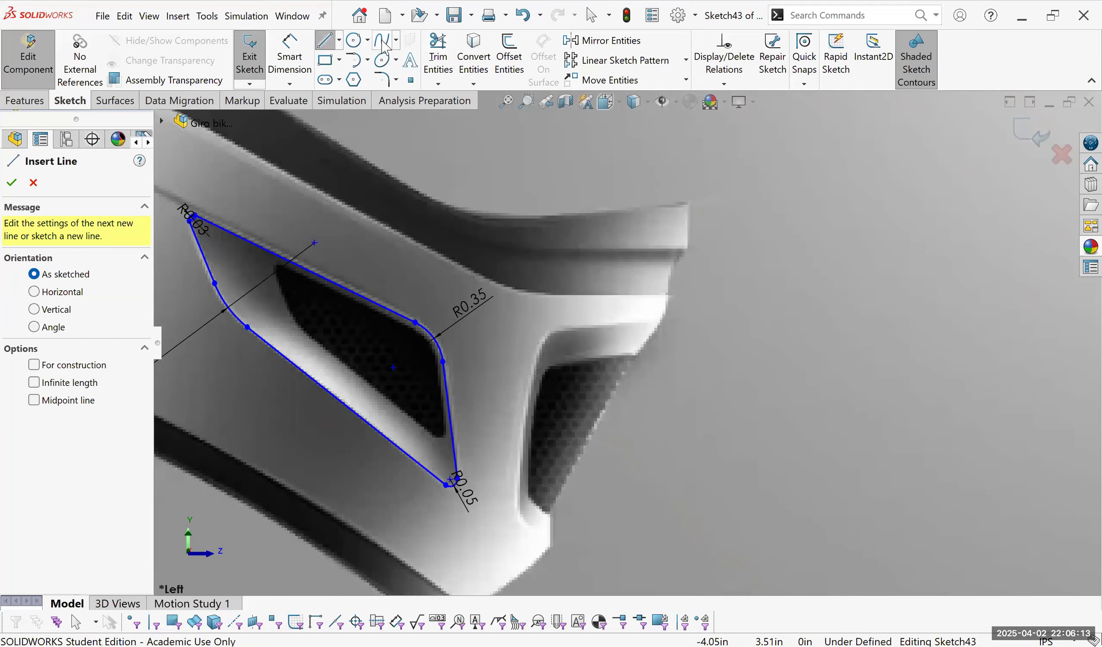
{"action": "left_click", "coordinate": [383, 41]}
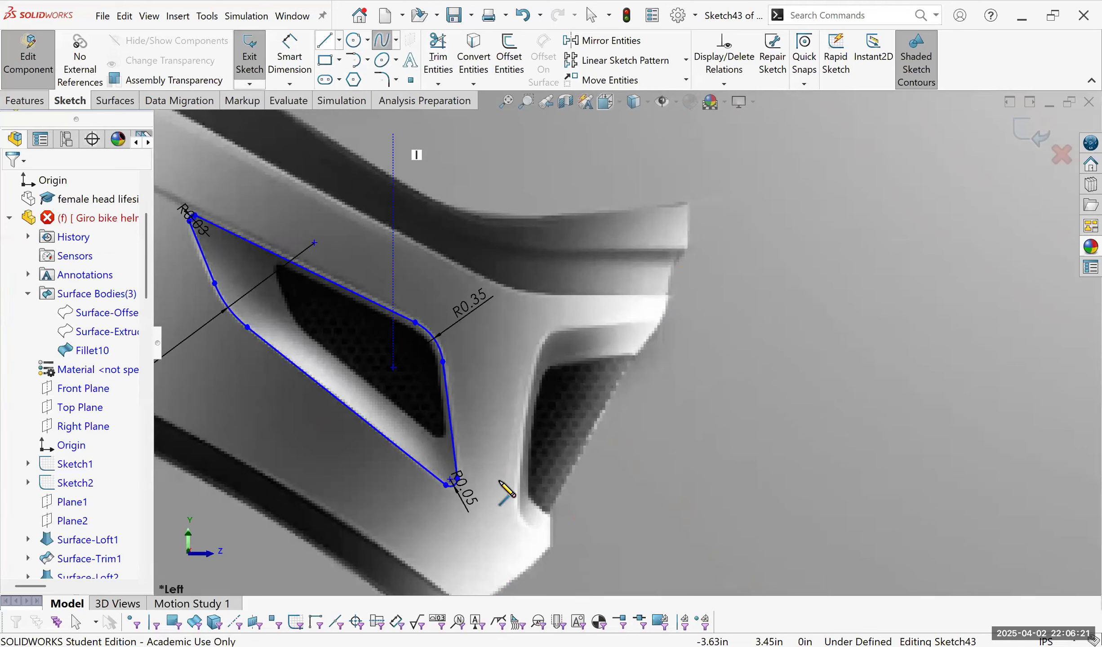
{"action": "left_click", "coordinate": [516, 518]}
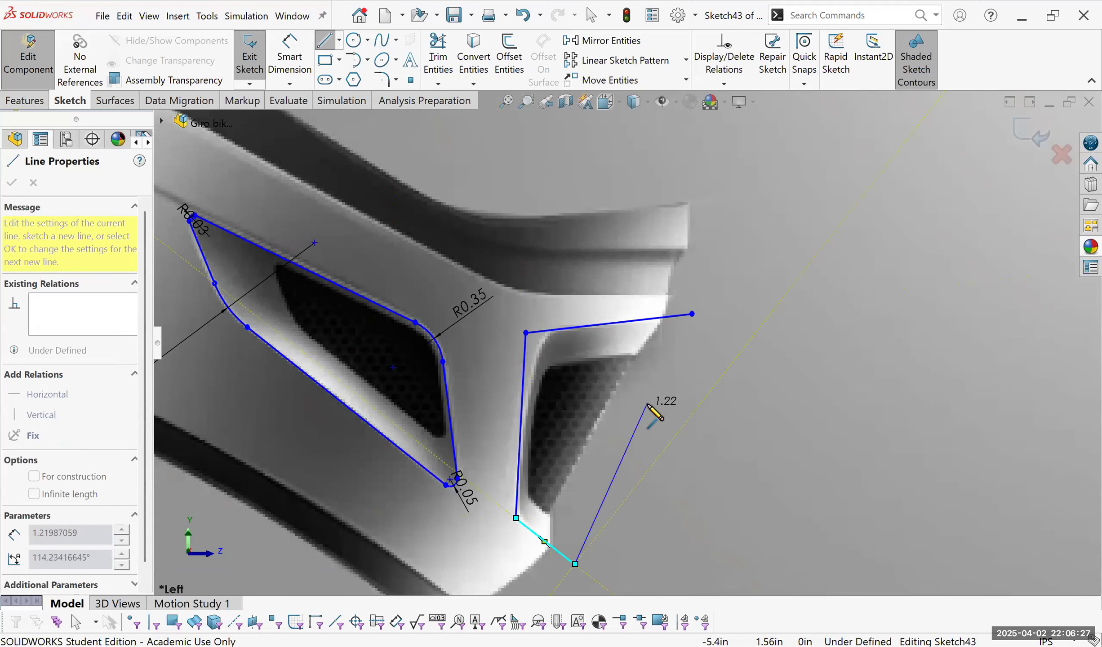
{"action": "key", "text": "Escape"}
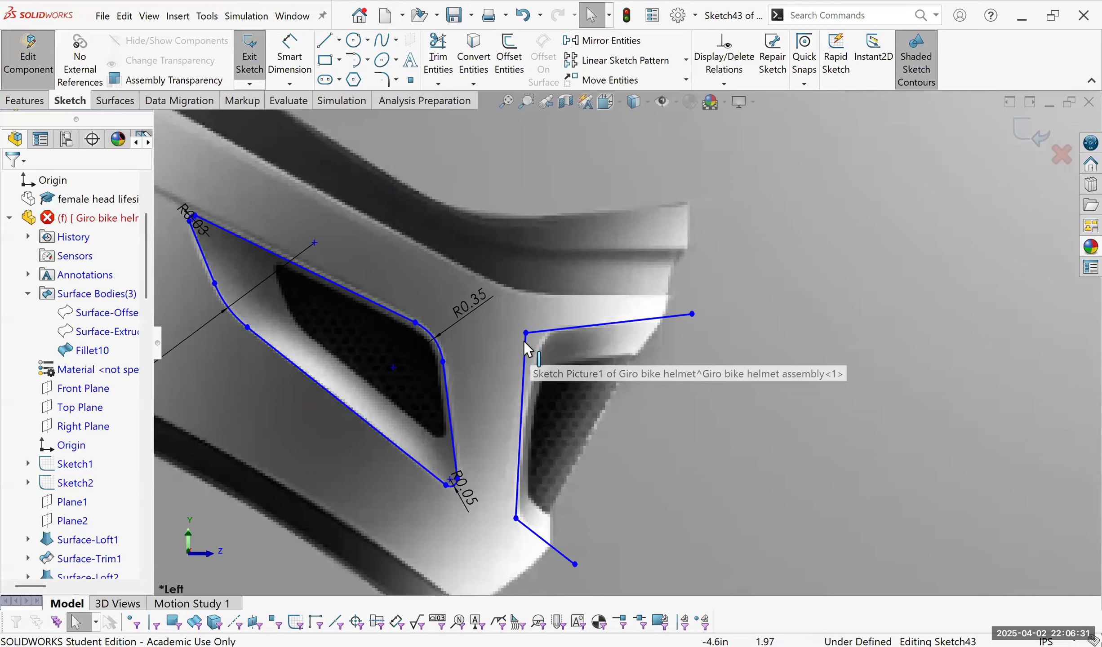
Shift the front-vent outline's upper rear corner forward to the vent edge and delete the straight rear line.
{"action": "left_click_drag", "start_coordinate": [526, 332], "coordinate": [545, 332]}
{"action": "left_click", "coordinate": [541, 359]}
{"action": "key", "text": "Delete"}
Connect the upper and lower lines' rear endpoints with a two-point spline and bend it along the front vent's rear edge.
{"action": "left_click", "coordinate": [385, 41]}
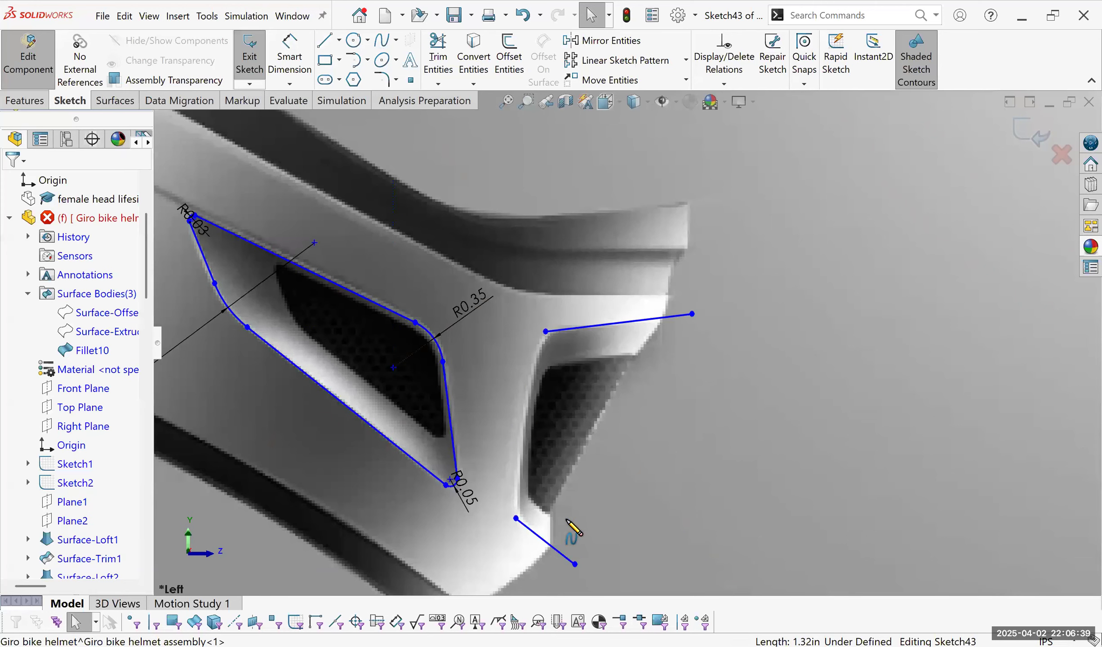
{"action": "left_click", "coordinate": [515, 518]}
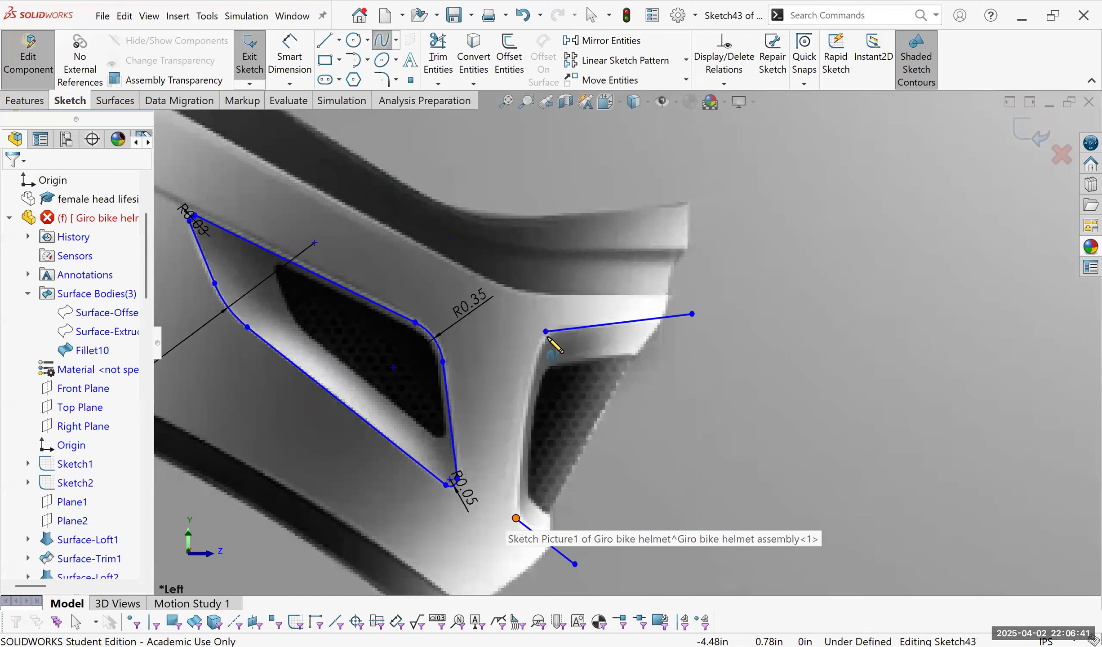
{"action": "left_click", "coordinate": [546, 332]}
{"action": "key", "text": "Escape"}
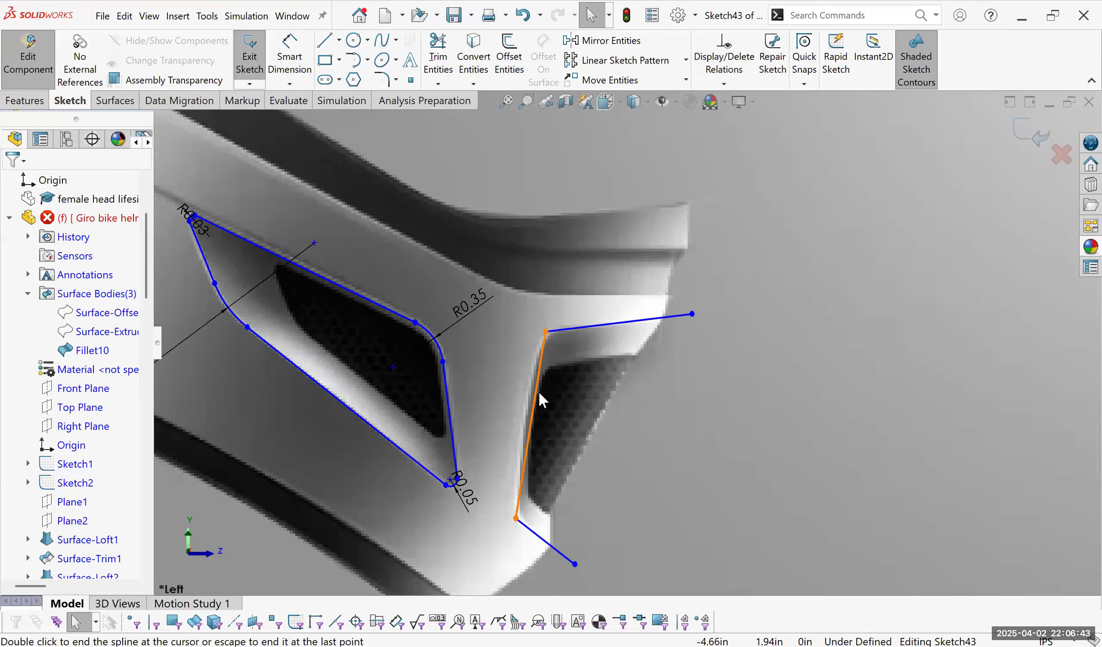
{"action": "left_click", "coordinate": [535, 406]}
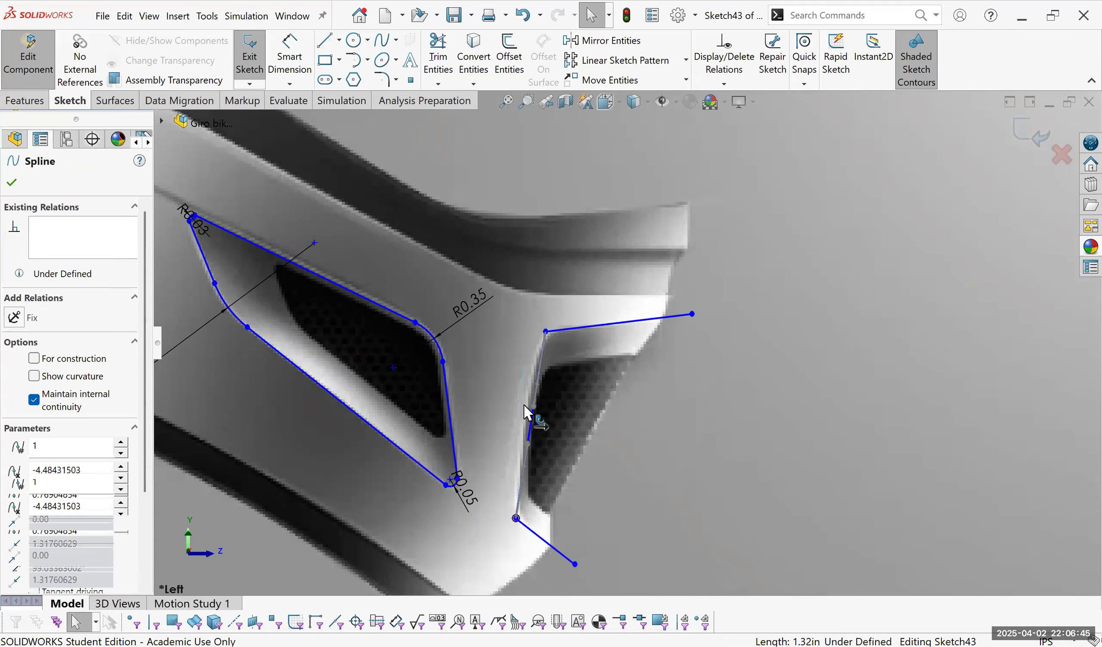
{"action": "left_click_drag", "start_coordinate": [523, 391], "coordinate": [517, 497]}
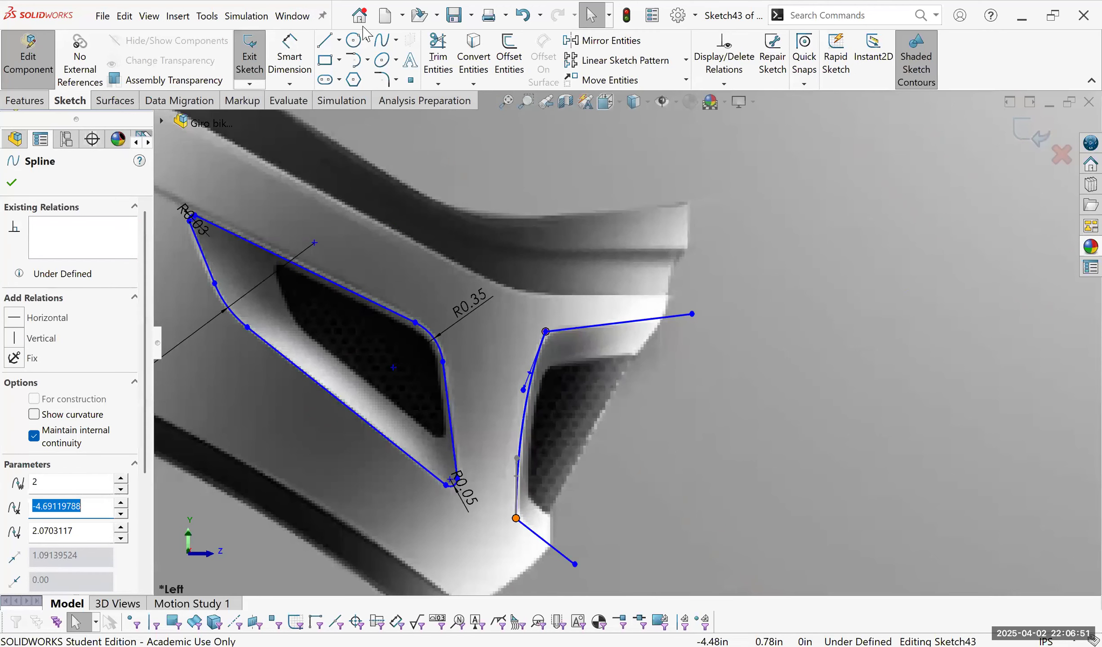
Fillet the front-vent outline's upper rear corner between the top line and the spline with a 0.15 in radius.
{"action": "scroll", "coordinate": [550, 332], "scroll_direction": "down", "scroll_amount": 2}
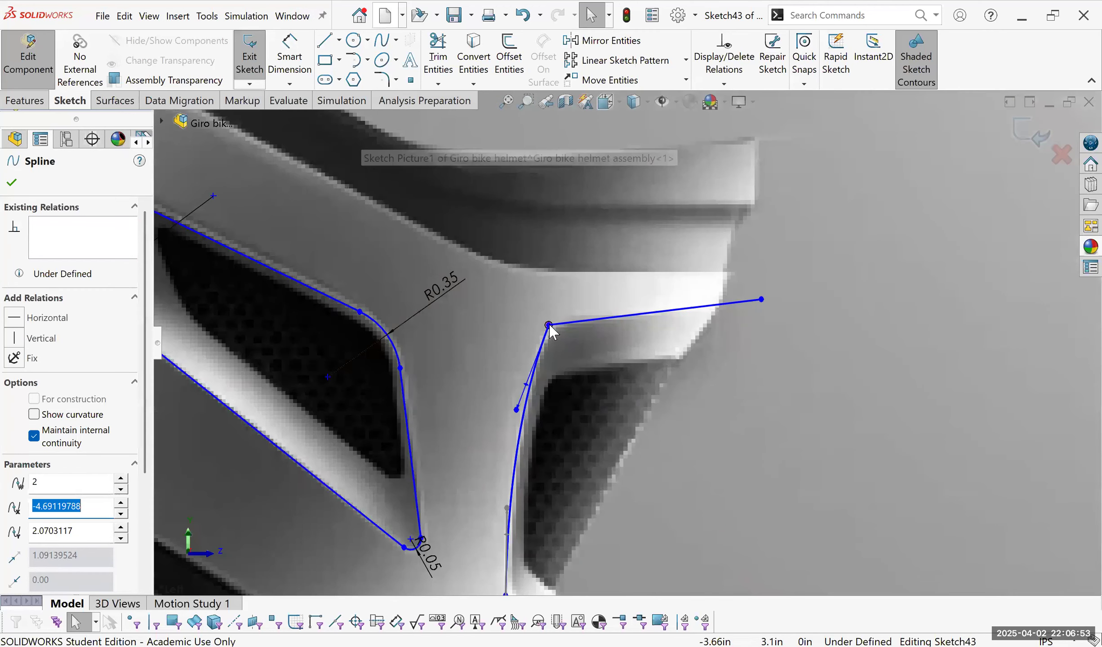
{"action": "left_click", "coordinate": [385, 83]}
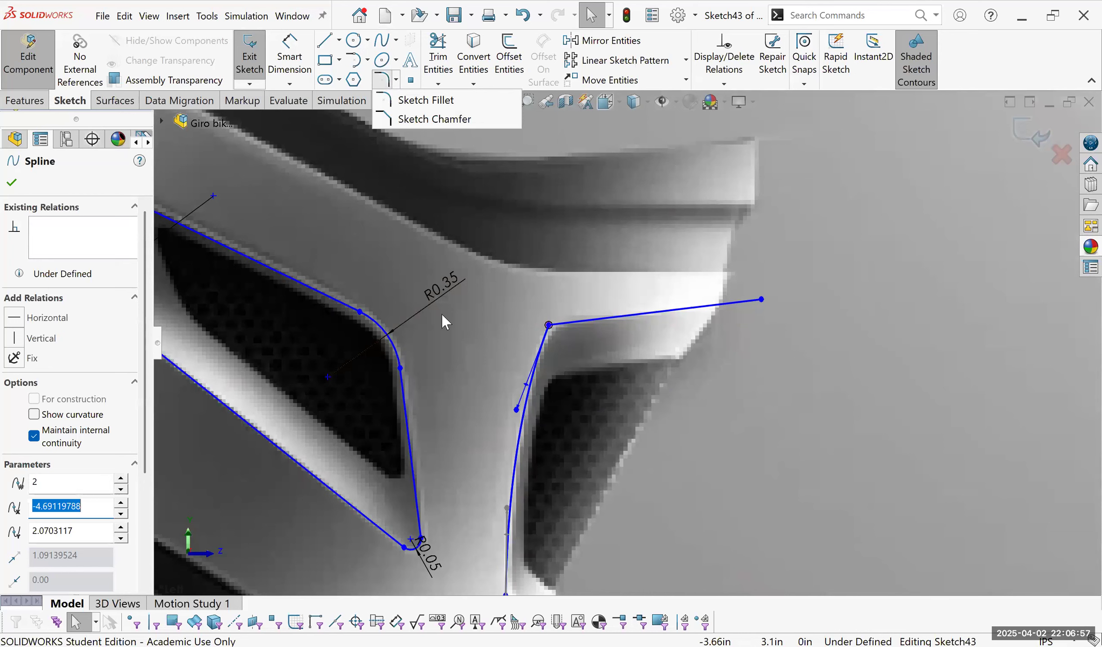
{"action": "left_click", "coordinate": [425, 100]}
{"action": "left_click", "coordinate": [549, 324]}
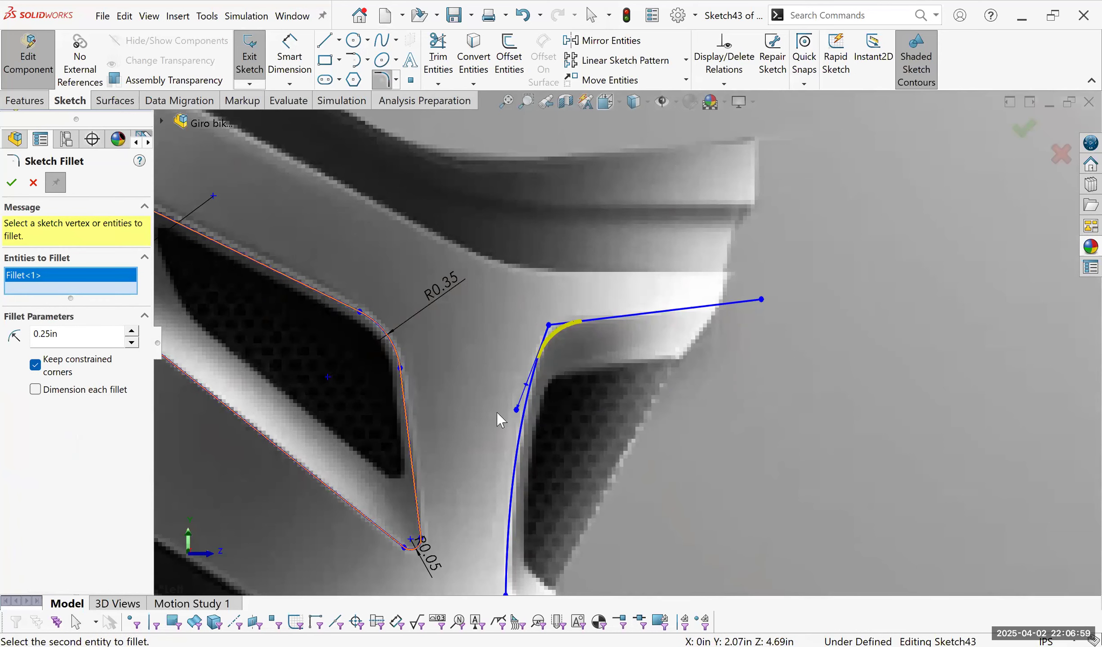
{"action": "key", "text": "z"}
{"action": "key", "text": "z"}
{"action": "key", "text": "z"}
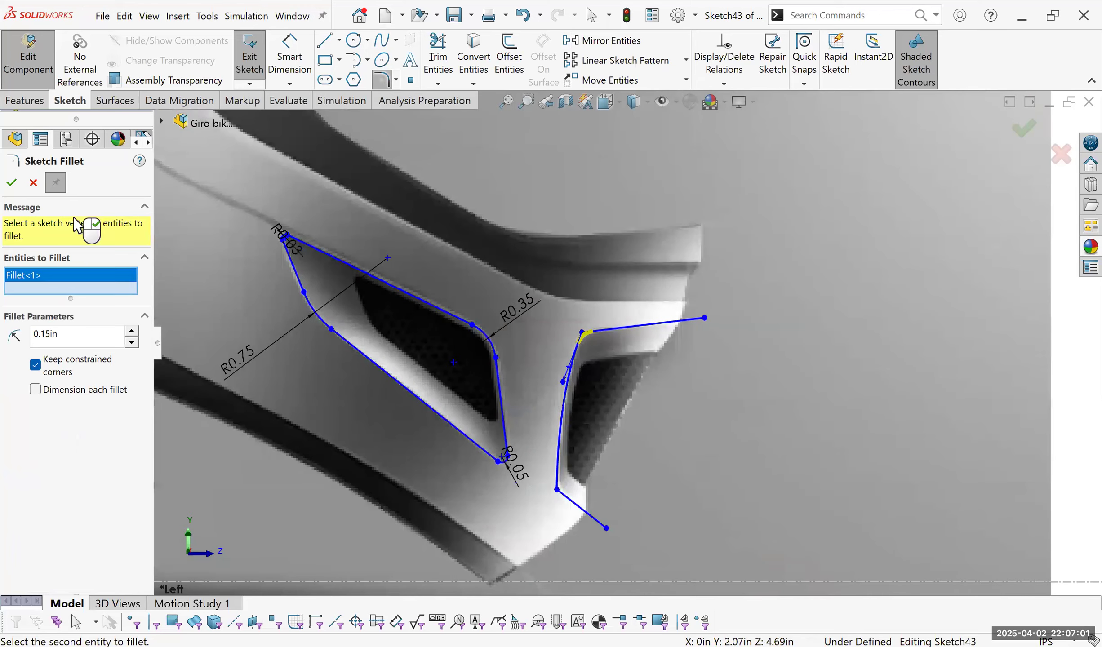
{"action": "scroll", "coordinate": [516, 458], "scroll_direction": "down", "scroll_amount": 2}
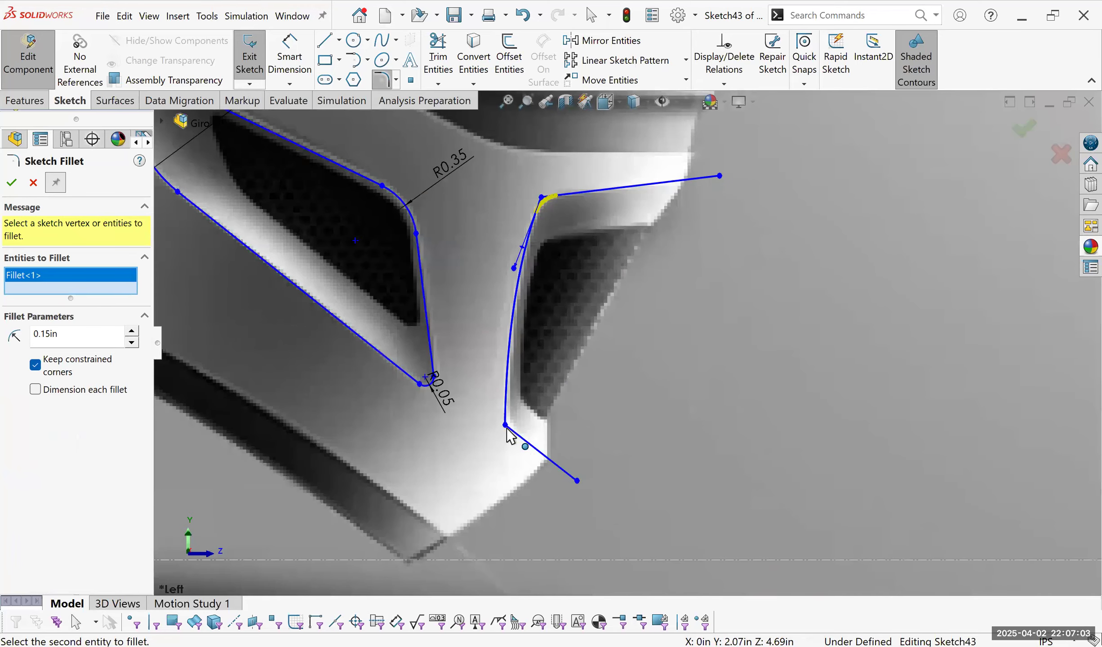
{"action": "key", "text": "Return"}
Nudge the front-vent outline's lower rear corner and fillet it between the spline and lower line with a 0.15 in radius.
{"action": "left_click_drag", "start_coordinate": [509, 429], "coordinate": [511, 430]}
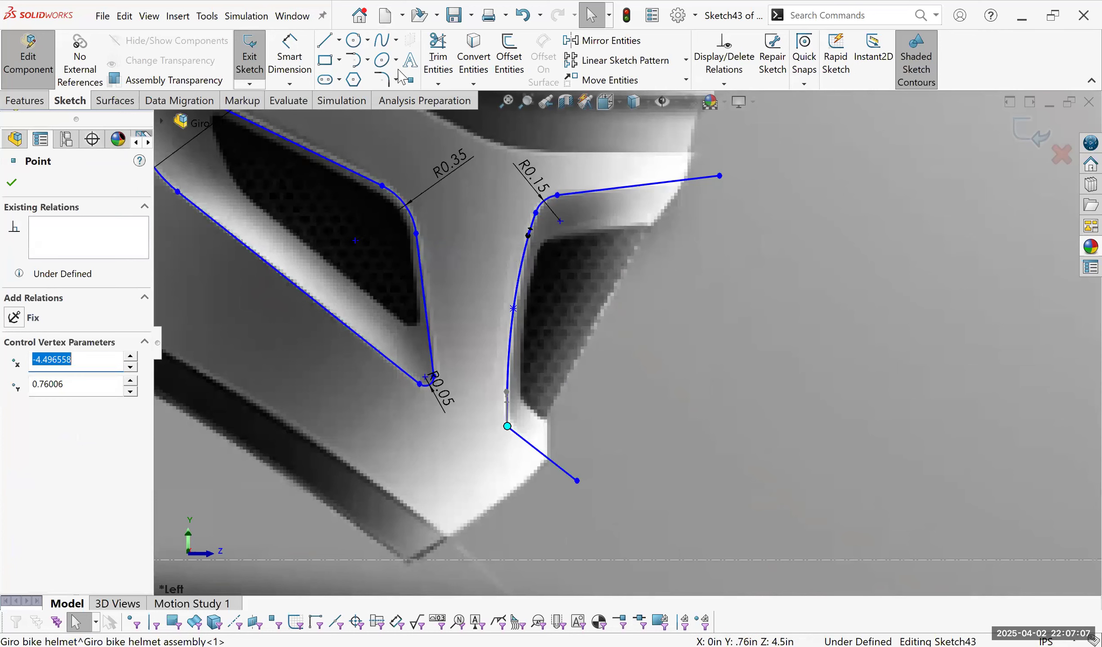
{"action": "left_click", "coordinate": [508, 427]}
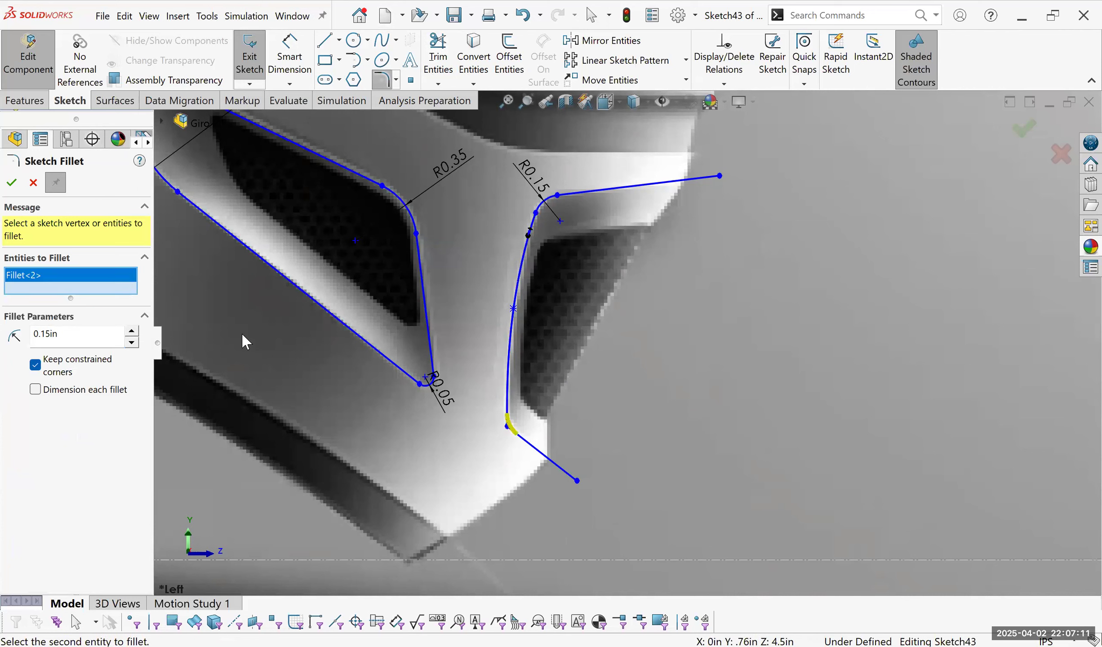
{"action": "left_click", "coordinate": [132, 332]}
{"action": "left_click", "coordinate": [132, 343]}
{"action": "left_click", "coordinate": [12, 184]}
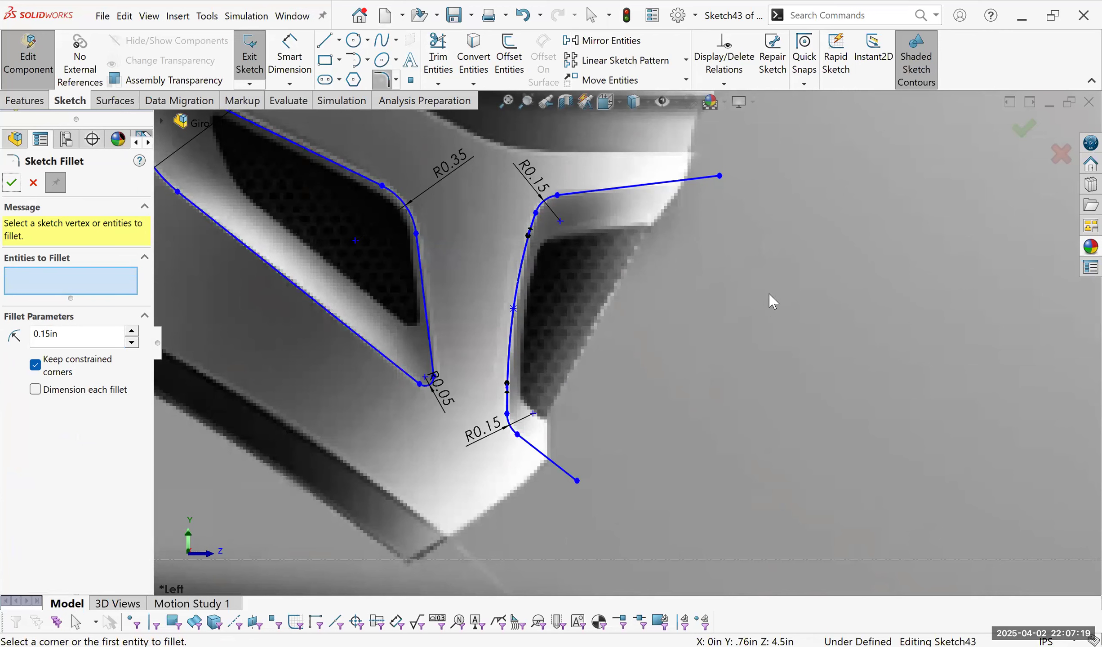
Sketch a short slanted line along the rear edge of the helmet's upper side vent.
{"action": "scroll", "coordinate": [600, 230], "scroll_direction": "up", "scroll_amount": 3}
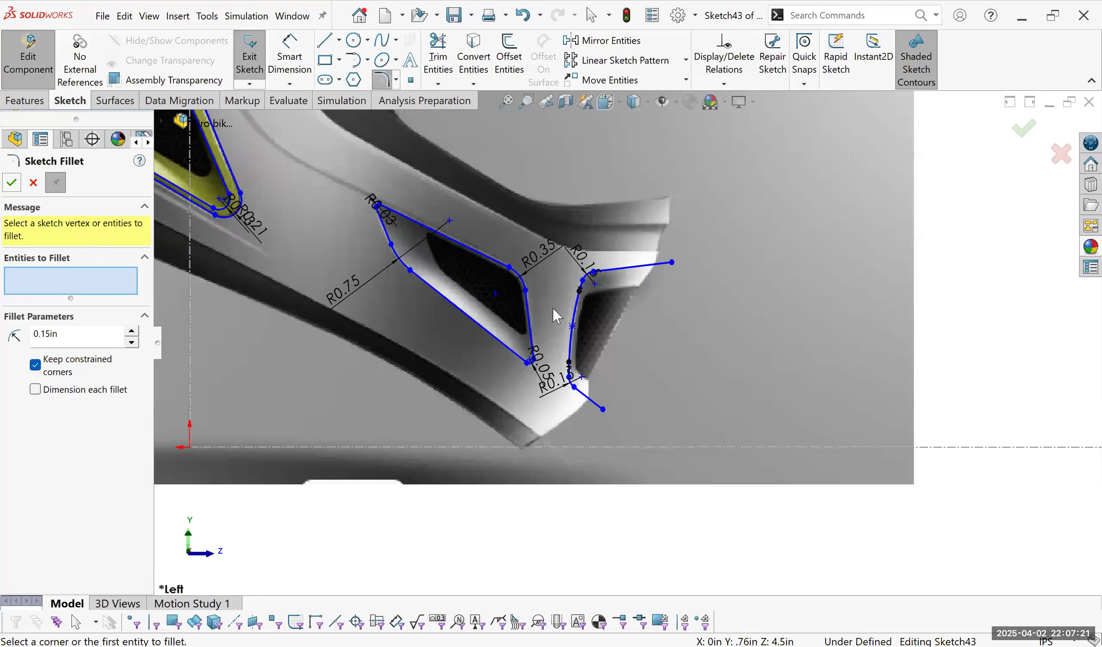
{"action": "key", "text": "f"}
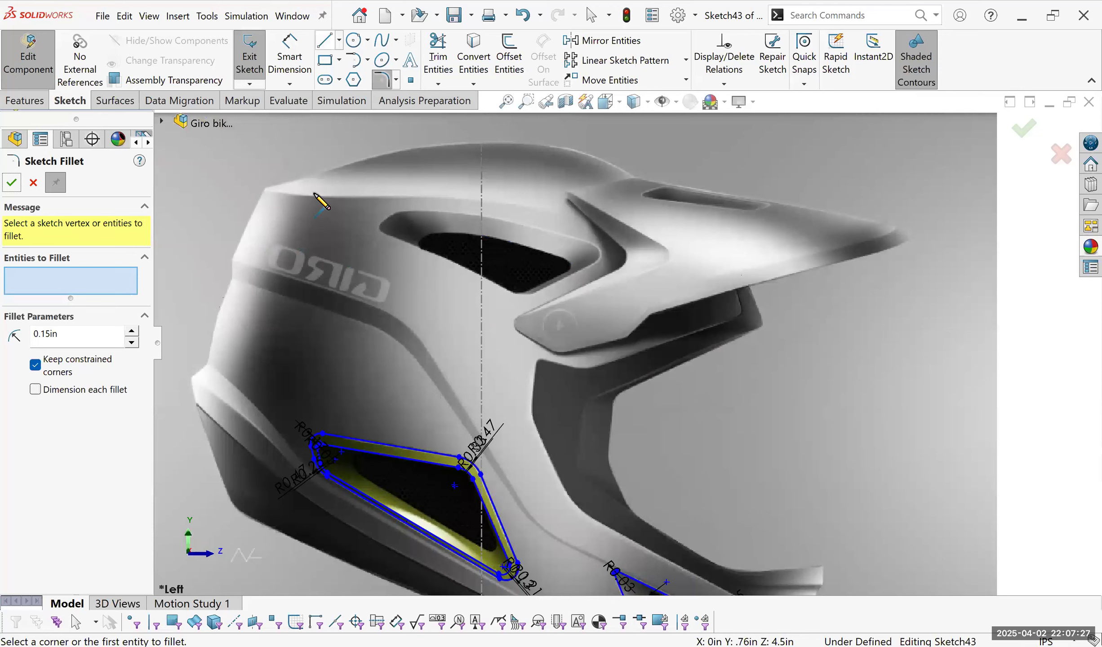
{"action": "key", "text": "l"}
{"action": "scroll", "coordinate": [369, 162], "scroll_direction": "down", "scroll_amount": 3}
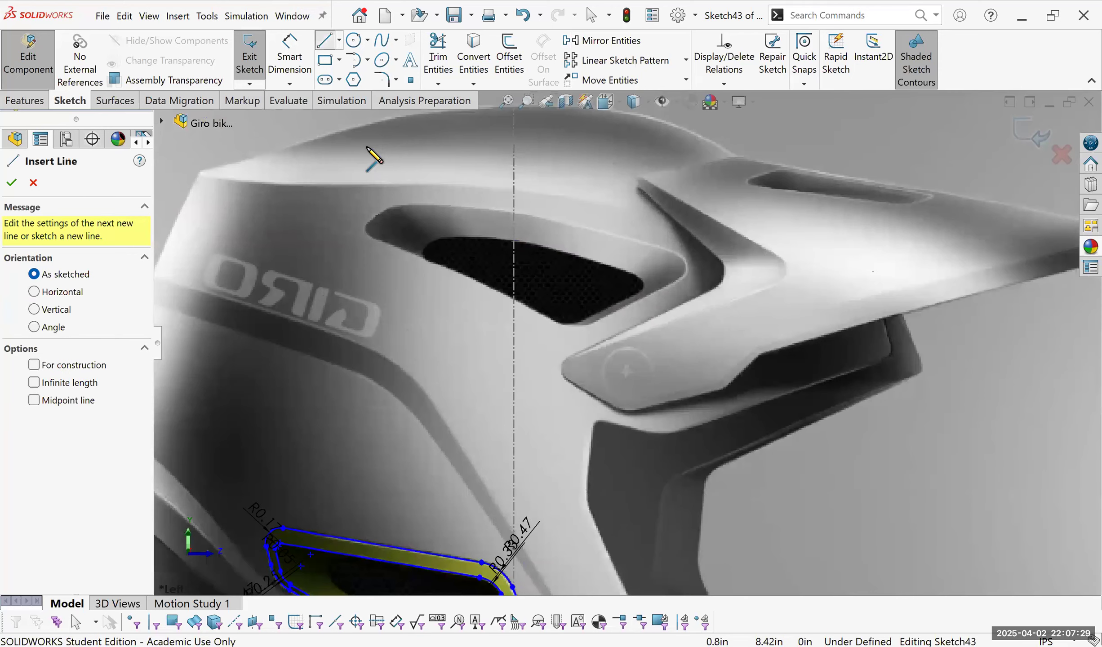
{"action": "scroll", "coordinate": [433, 240], "scroll_direction": "down", "scroll_amount": 4}
{"action": "left_click", "coordinate": [255, 227]}
{"action": "left_click", "coordinate": [368, 147]}
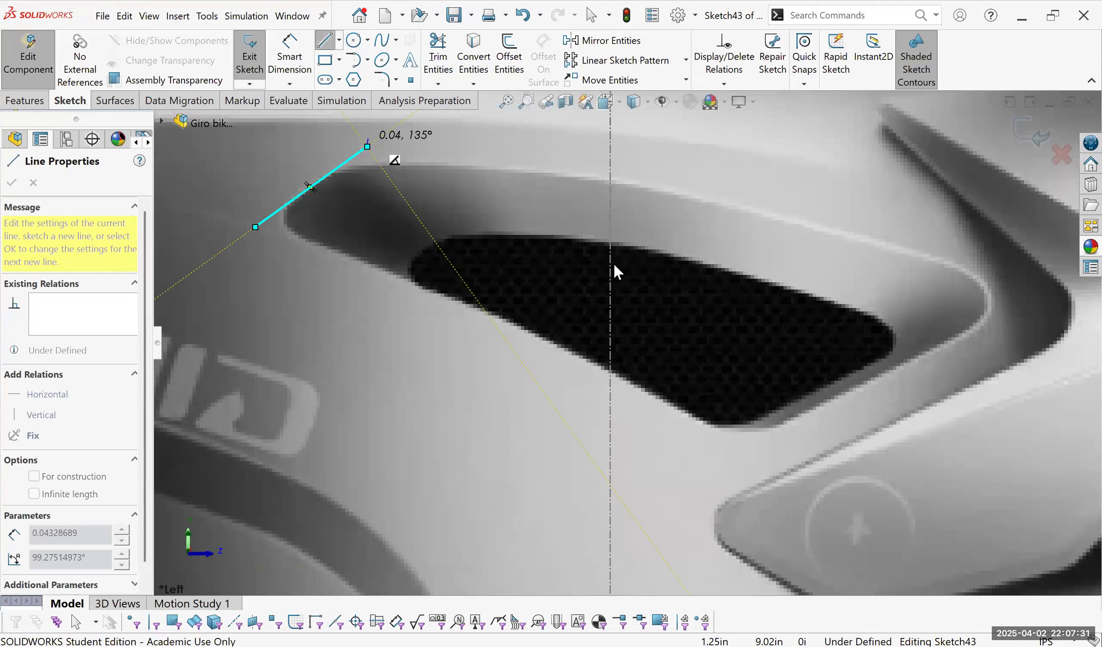
{"action": "key", "text": "Escape"}
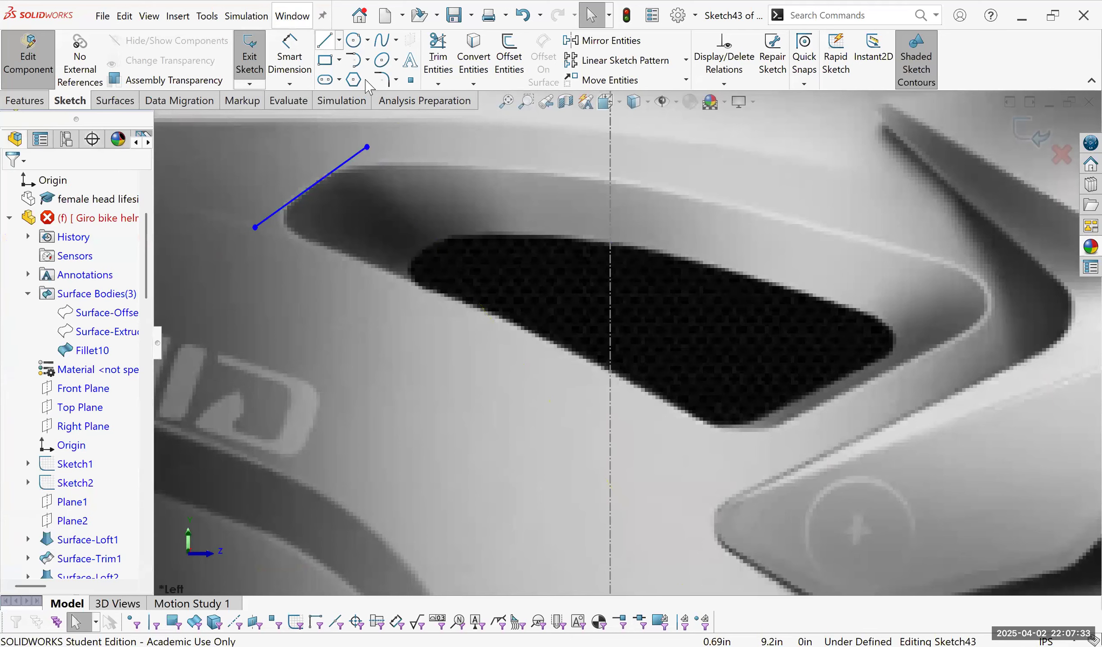
Sketch a line about 1.83 in long along the upper side vent's lower front edge and adjust its lower endpoint.
{"action": "key", "text": "l"}
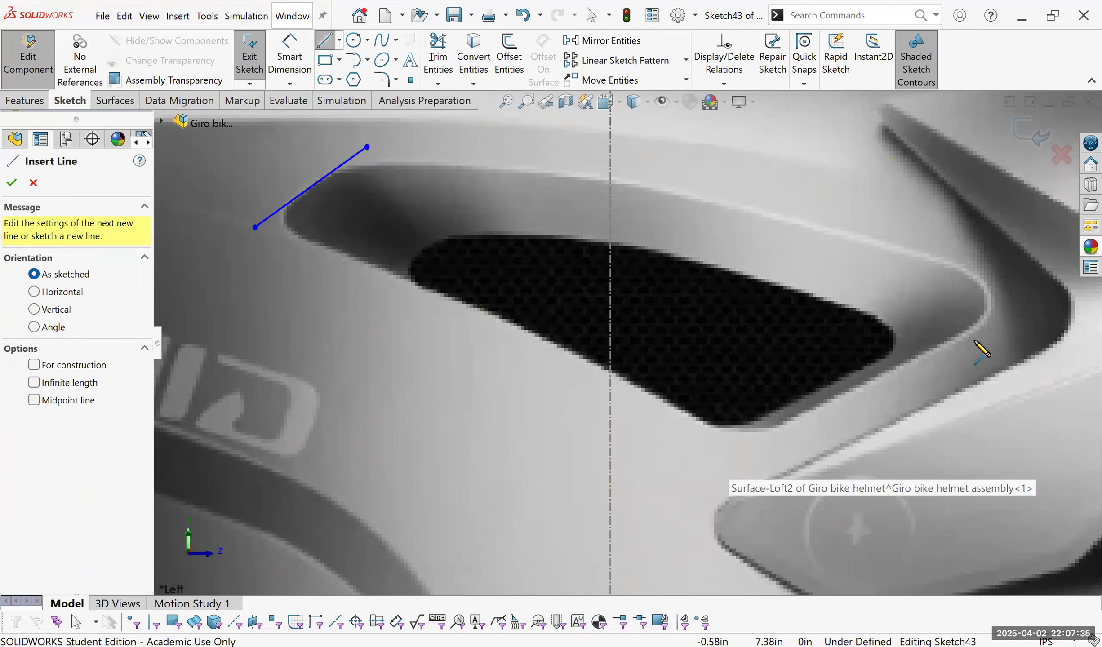
{"action": "left_click", "coordinate": [1041, 298]}
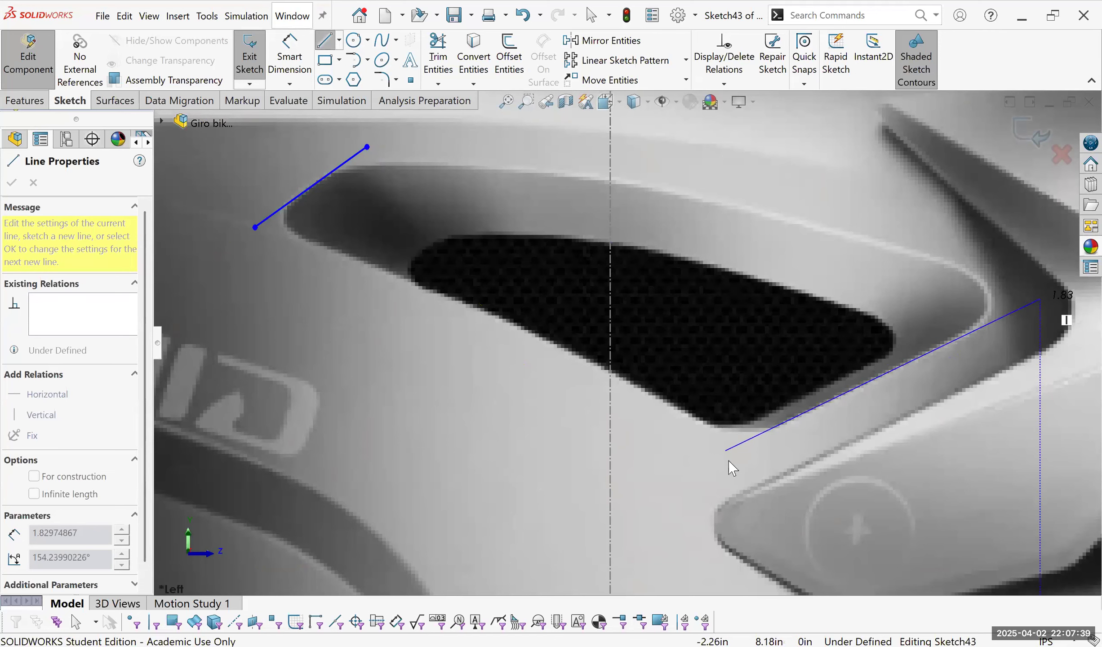
{"action": "key", "text": "Escape"}
{"action": "key", "text": "Escape"}
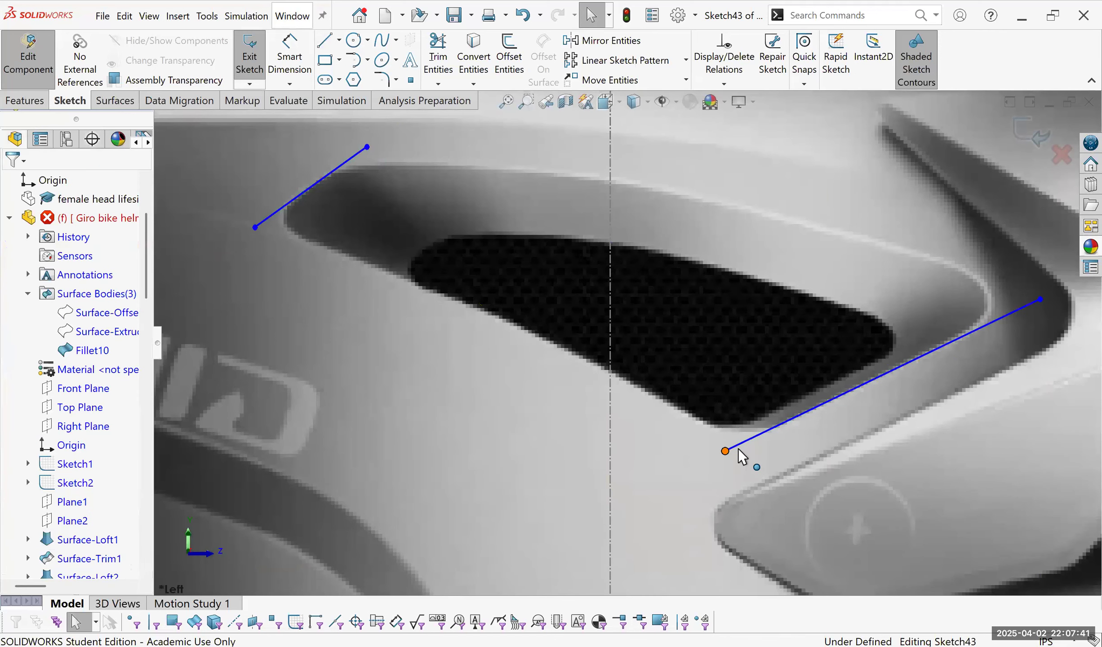
{"action": "left_click_drag", "start_coordinate": [738, 448], "coordinate": [737, 448]}
Connect the two lines' lower endpoints with a two-point spline, bend it along the vent's lower edge and nudge the rear corner forward.
{"action": "left_click", "coordinate": [383, 40]}
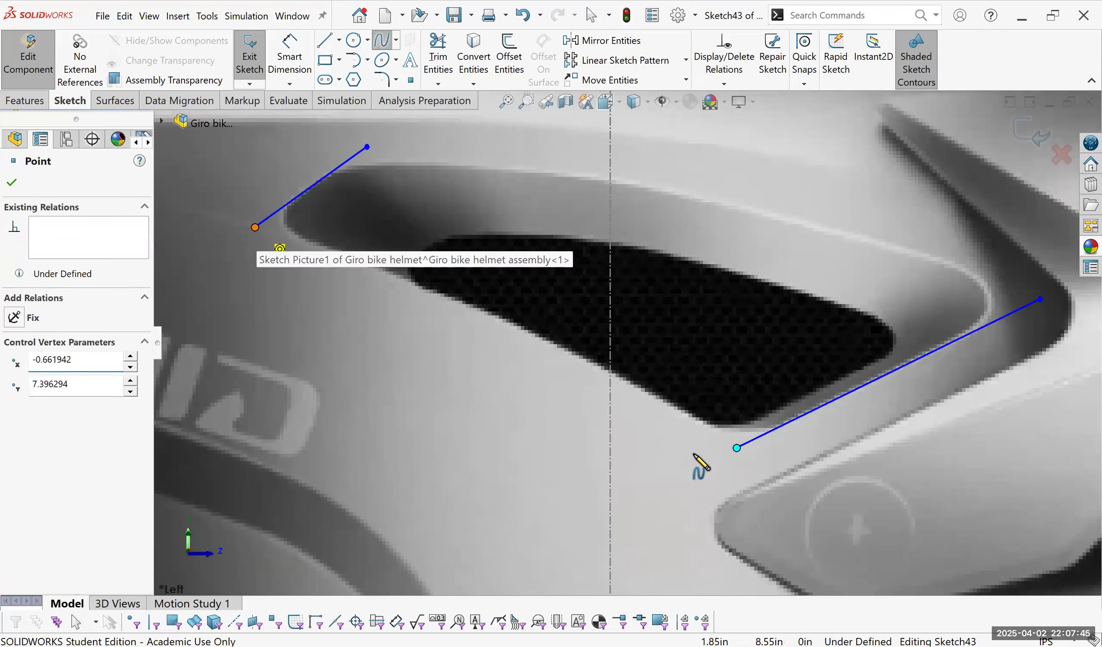
{"action": "left_click", "coordinate": [736, 448]}
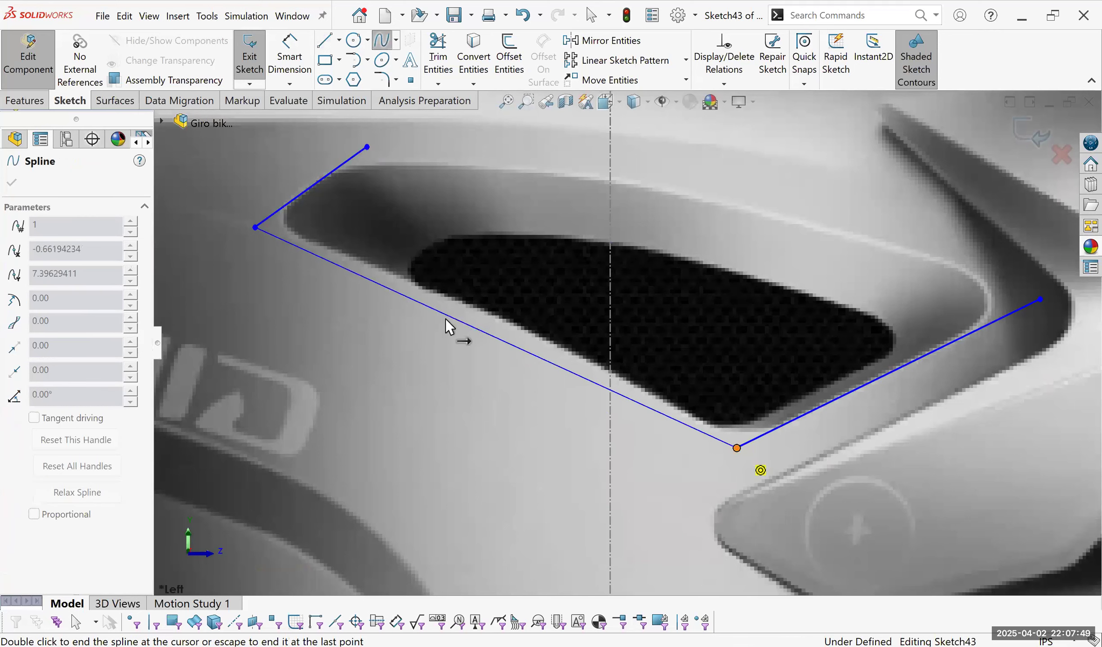
{"action": "key", "text": "Escape"}
{"action": "left_click", "coordinate": [464, 299]}
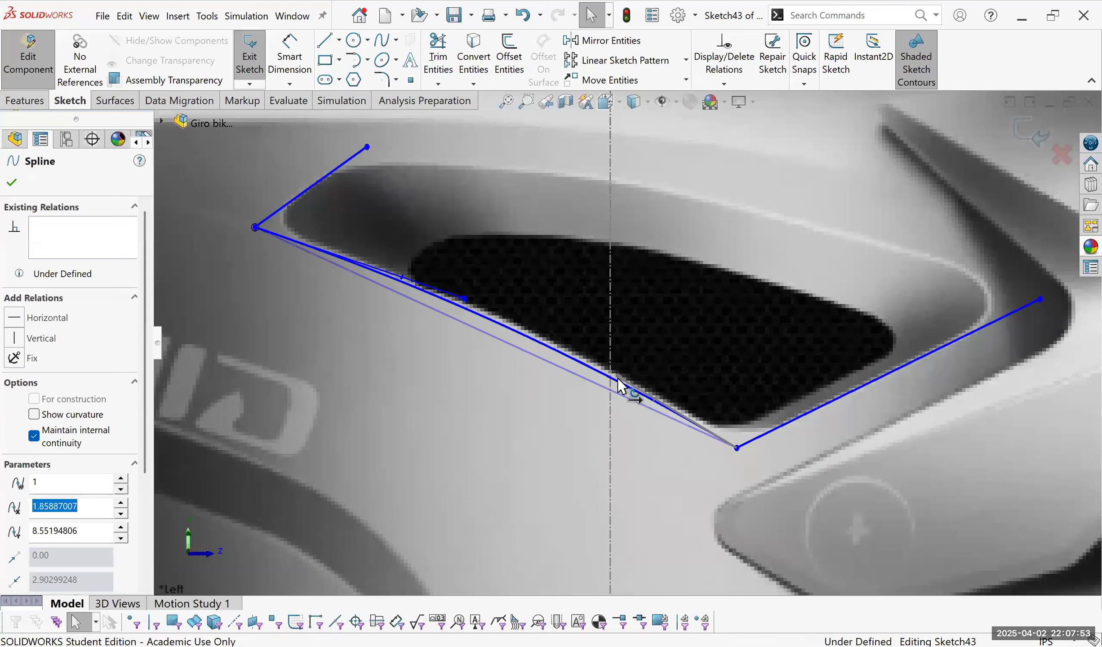
{"action": "left_click", "coordinate": [603, 362]}
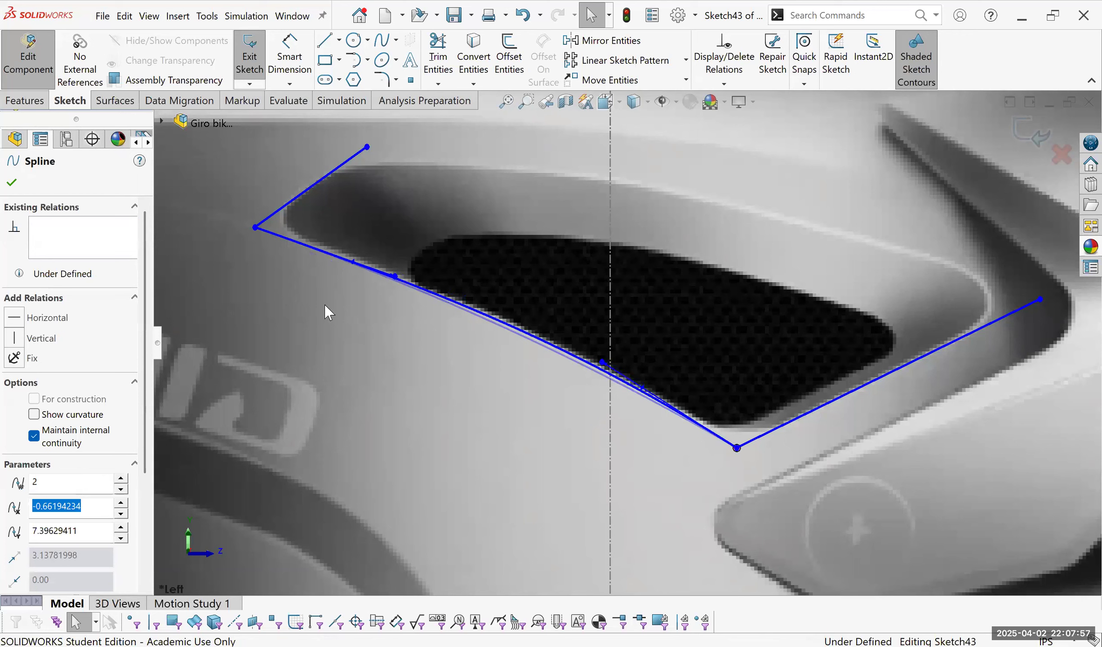
{"action": "scroll", "coordinate": [262, 302], "scroll_direction": "up", "scroll_amount": 2}
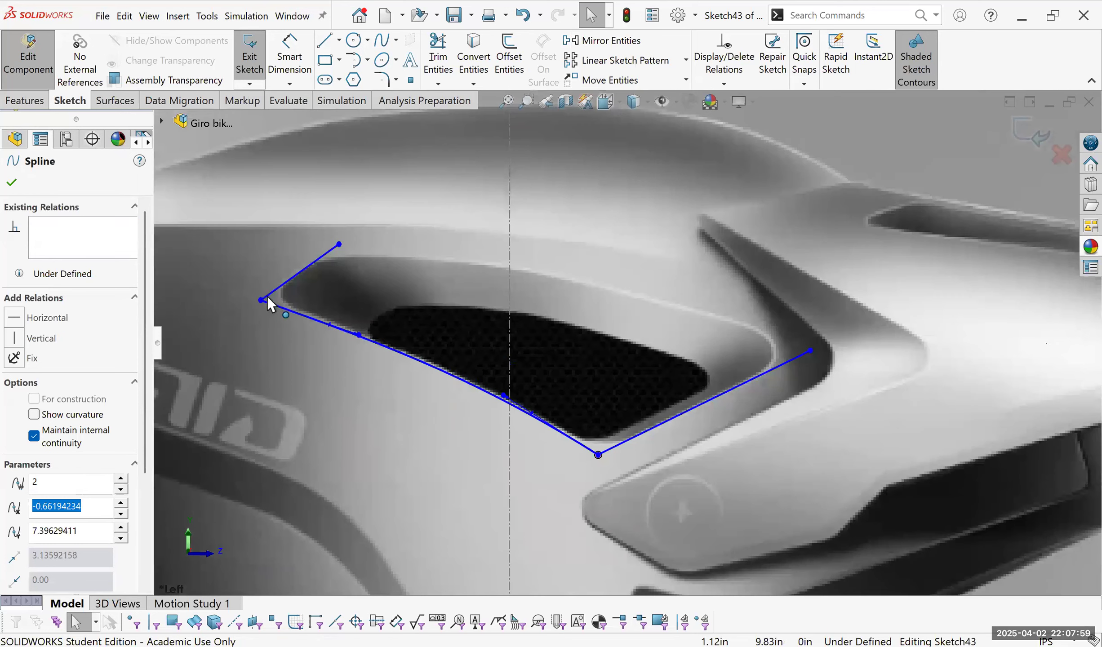
{"action": "left_click", "coordinate": [268, 298]}
{"action": "left_click_drag", "start_coordinate": [263, 298], "coordinate": [264, 297]}
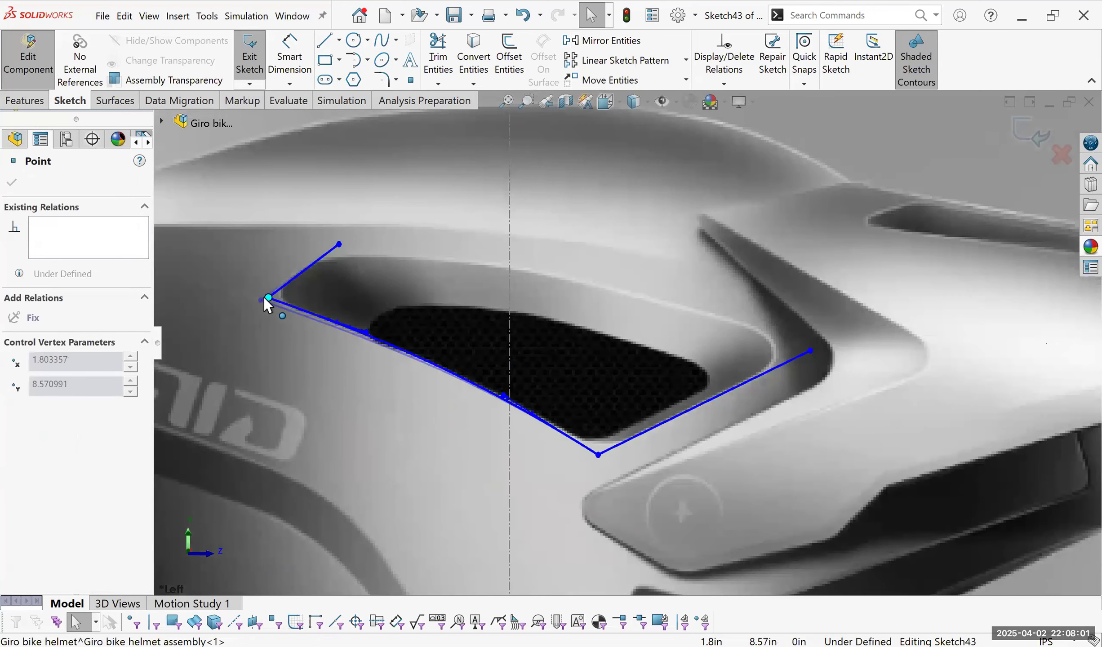
Close the upper side-vent outline with a two-point spline between the two lines' upper endpoints.
{"action": "left_click", "coordinate": [381, 41]}
{"action": "left_click", "coordinate": [339, 244]}
{"action": "left_click", "coordinate": [810, 350]}
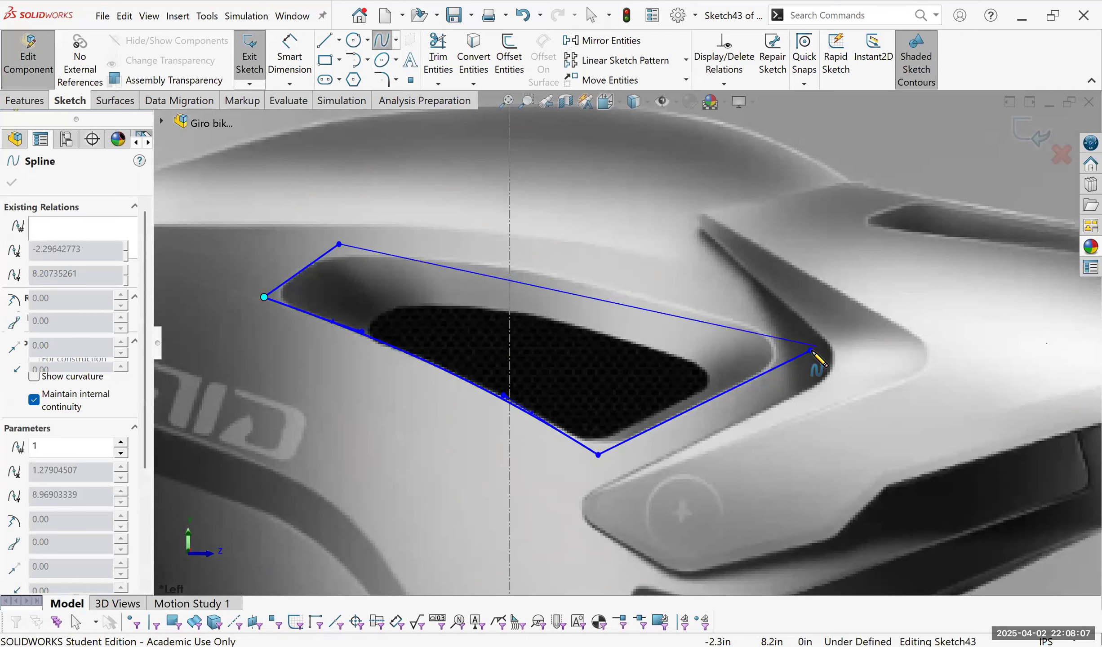
{"action": "key", "text": "Escape"}
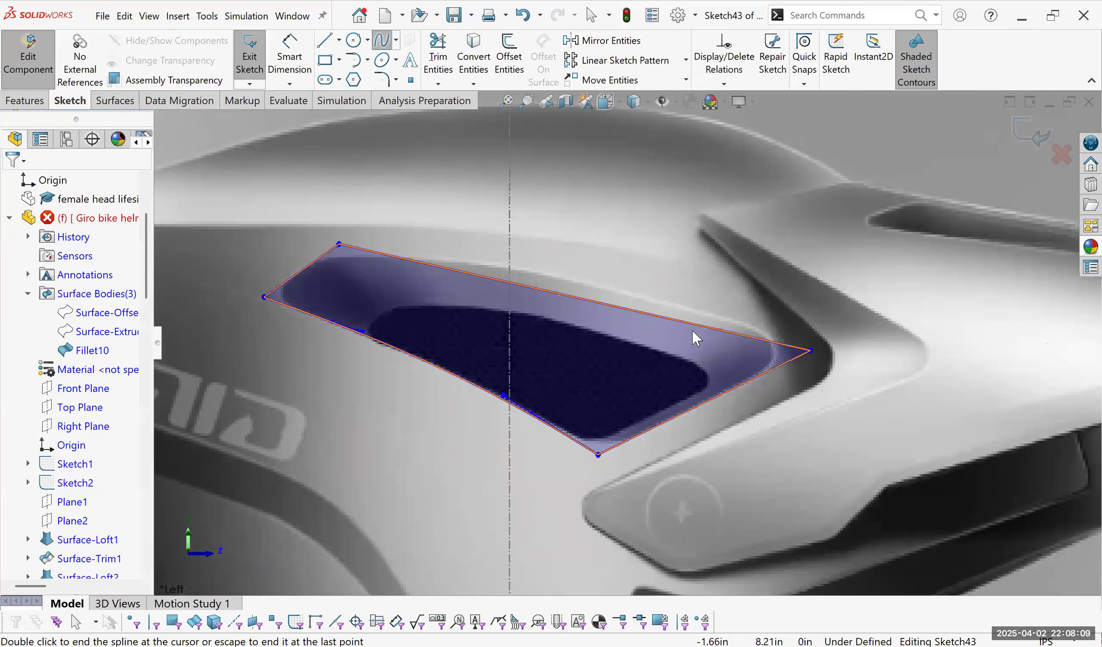
{"action": "key", "text": "Escape"}
Bend the top spline along the vent's upper edge using its end handles and move the upper rear corner closer to the vent.
{"action": "left_click", "coordinate": [620, 306]}
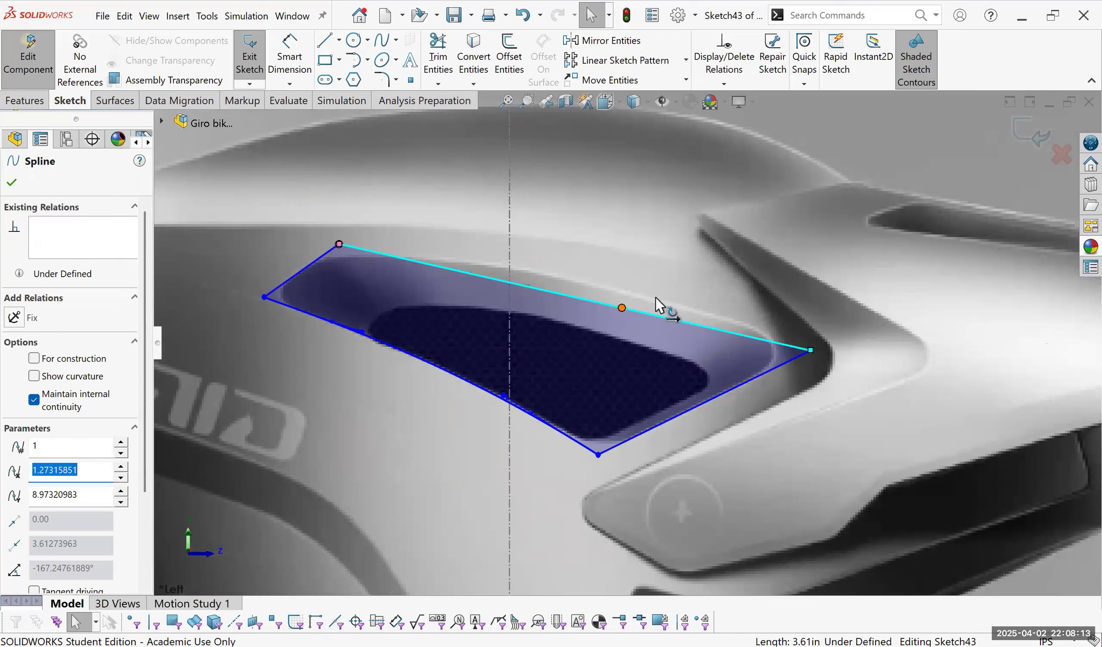
{"action": "left_click_drag", "start_coordinate": [668, 299], "coordinate": [672, 290]}
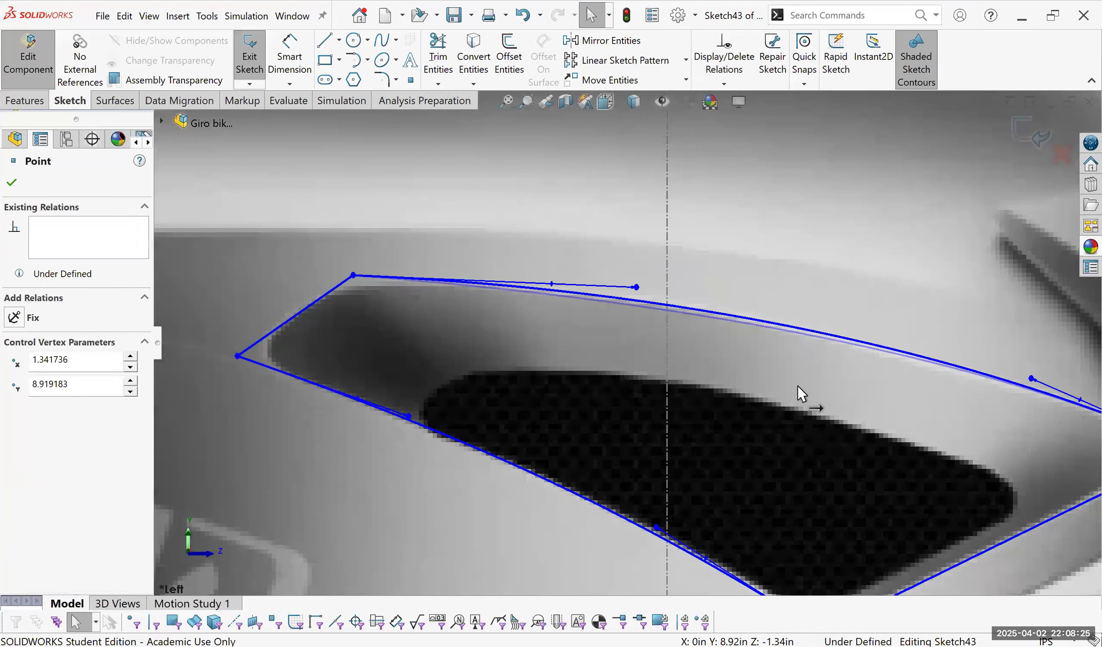
{"action": "scroll", "coordinate": [803, 389], "scroll_direction": "up", "scroll_amount": 3}
{"action": "scroll", "coordinate": [1033, 389], "scroll_direction": "down", "scroll_amount": 3}
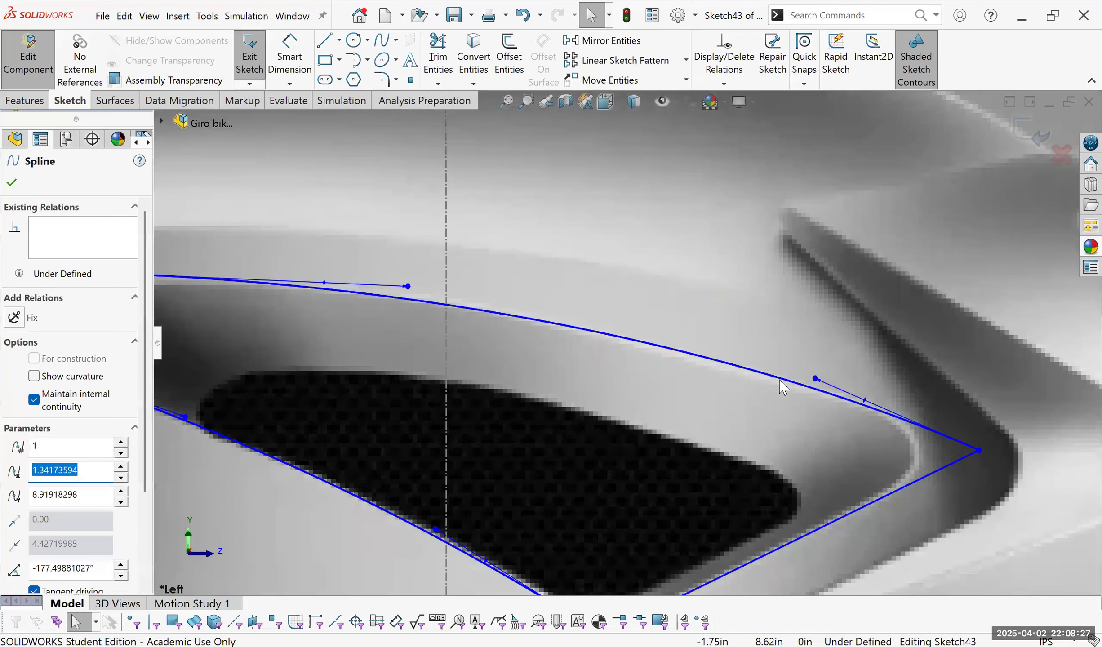
{"action": "scroll", "coordinate": [858, 344], "scroll_direction": "down", "scroll_amount": 1}
{"action": "left_click_drag", "start_coordinate": [794, 385], "coordinate": [836, 401]}
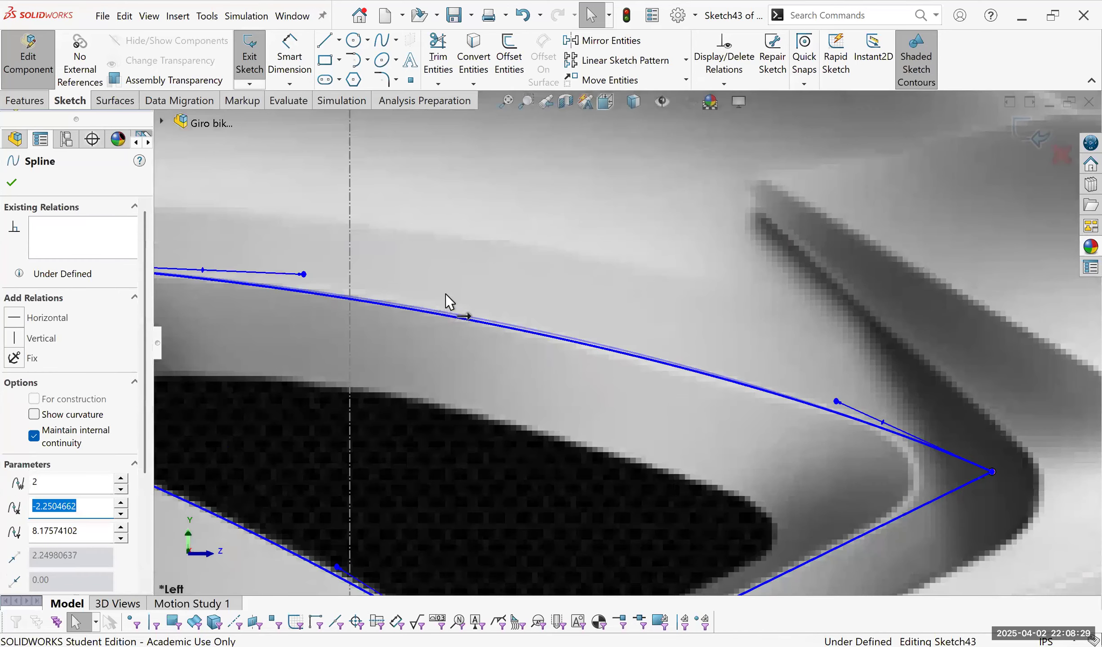
{"action": "scroll", "coordinate": [444, 301], "scroll_direction": "up", "scroll_amount": 3}
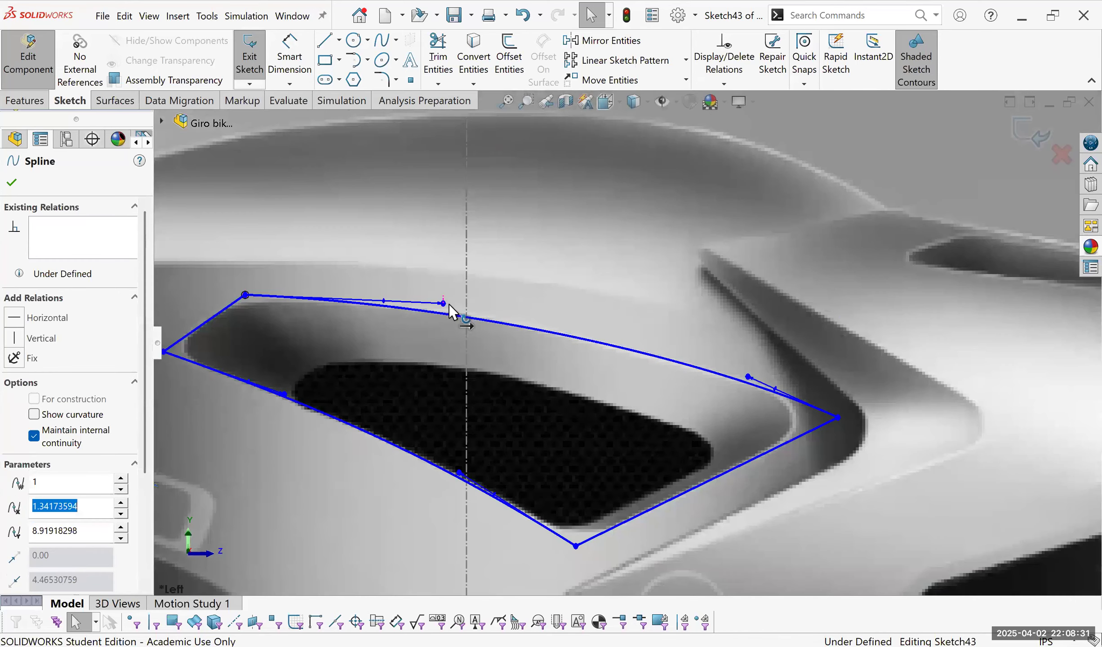
{"action": "left_click", "coordinate": [448, 303]}
{"action": "left_click_drag", "start_coordinate": [451, 302], "coordinate": [453, 299]}
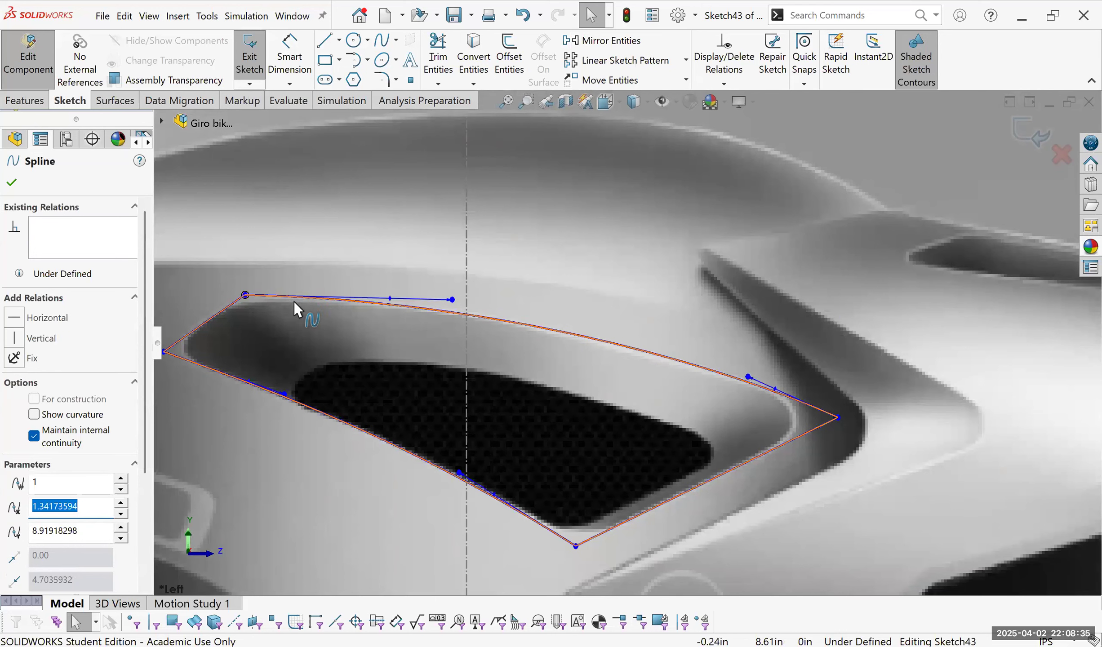
{"action": "scroll", "coordinate": [441, 318], "scroll_direction": "down", "scroll_amount": 1}
{"action": "left_click_drag", "start_coordinate": [442, 318], "coordinate": [428, 325]}
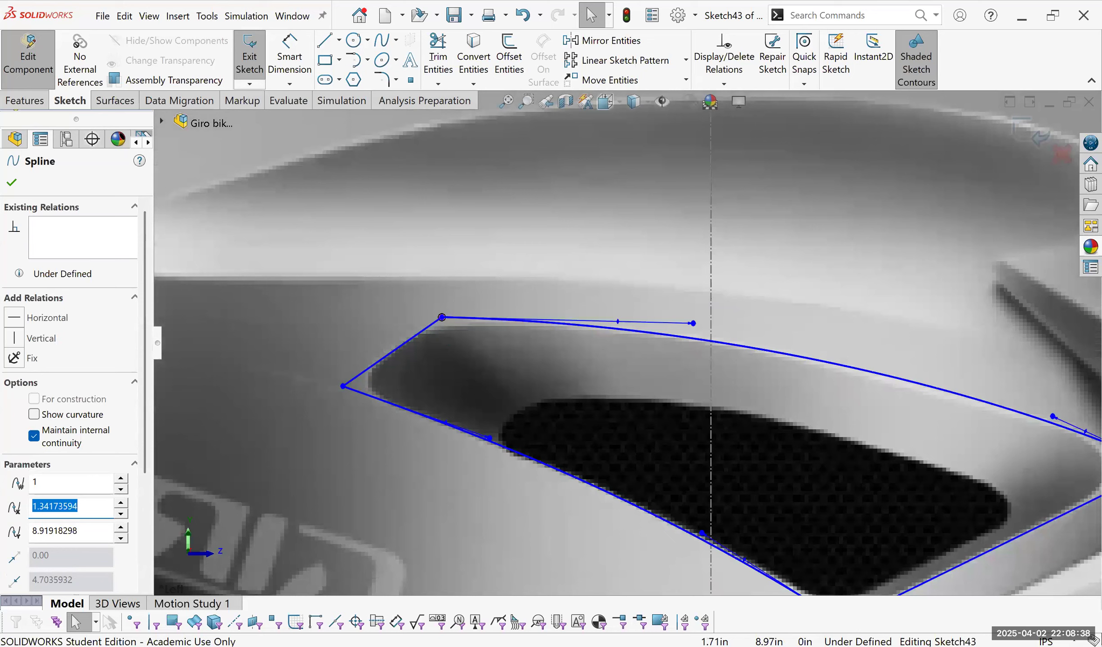
{"action": "left_click", "coordinate": [679, 322]}
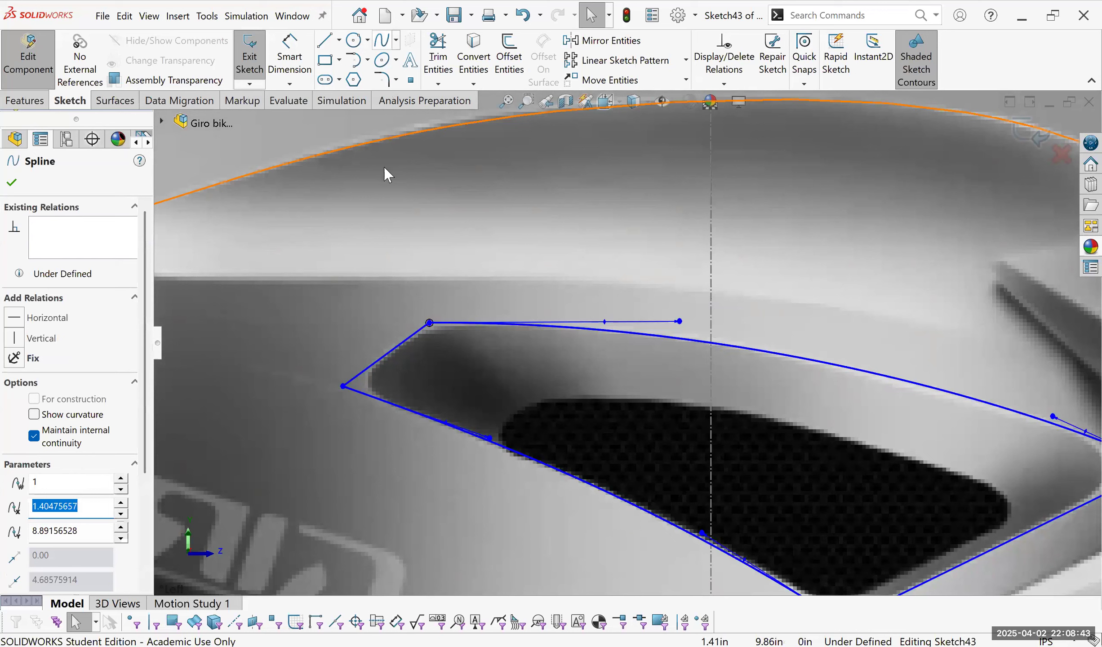
Fillet the upper side-vent outline's lower rear corner with a 0.10 in radius.
{"action": "left_click", "coordinate": [384, 79]}
{"action": "left_click", "coordinate": [344, 385]}
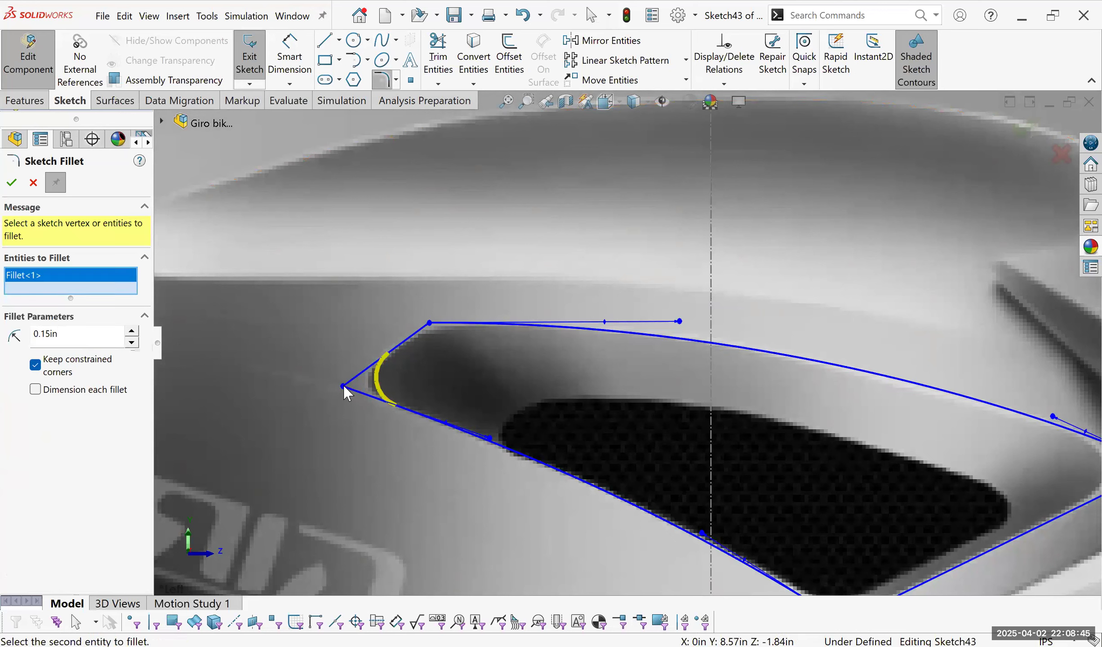
{"action": "left_click", "coordinate": [131, 343]}
{"action": "left_click_drag", "start_coordinate": [51, 330], "coordinate": [43, 333]}
{"action": "type", "text": "9"}
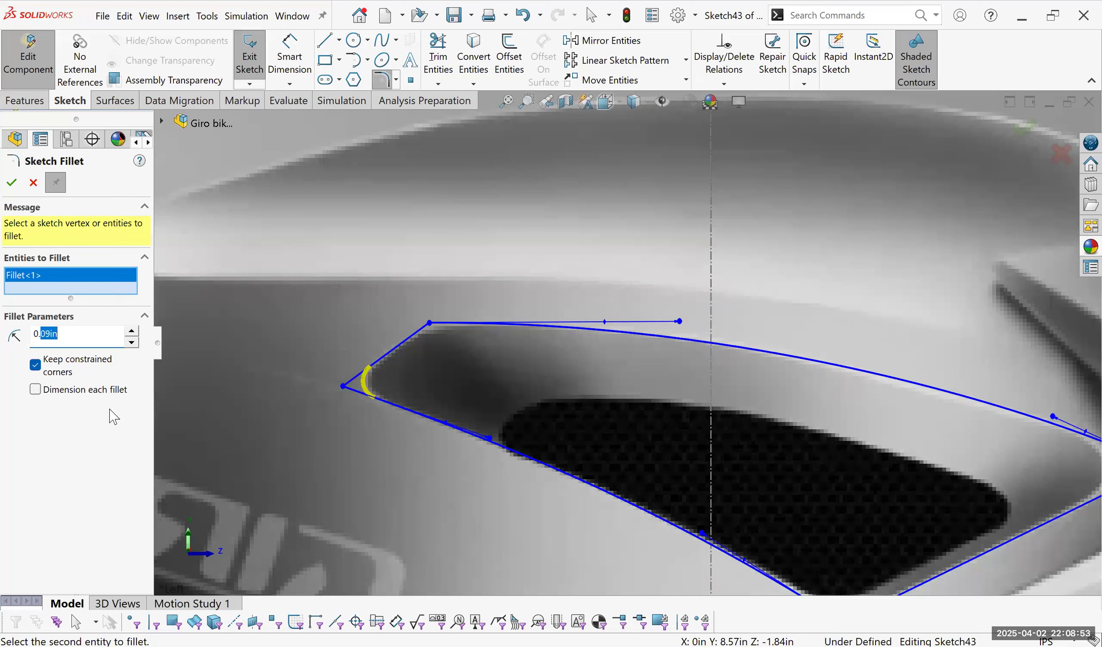
{"action": "type", "text": "10in"}
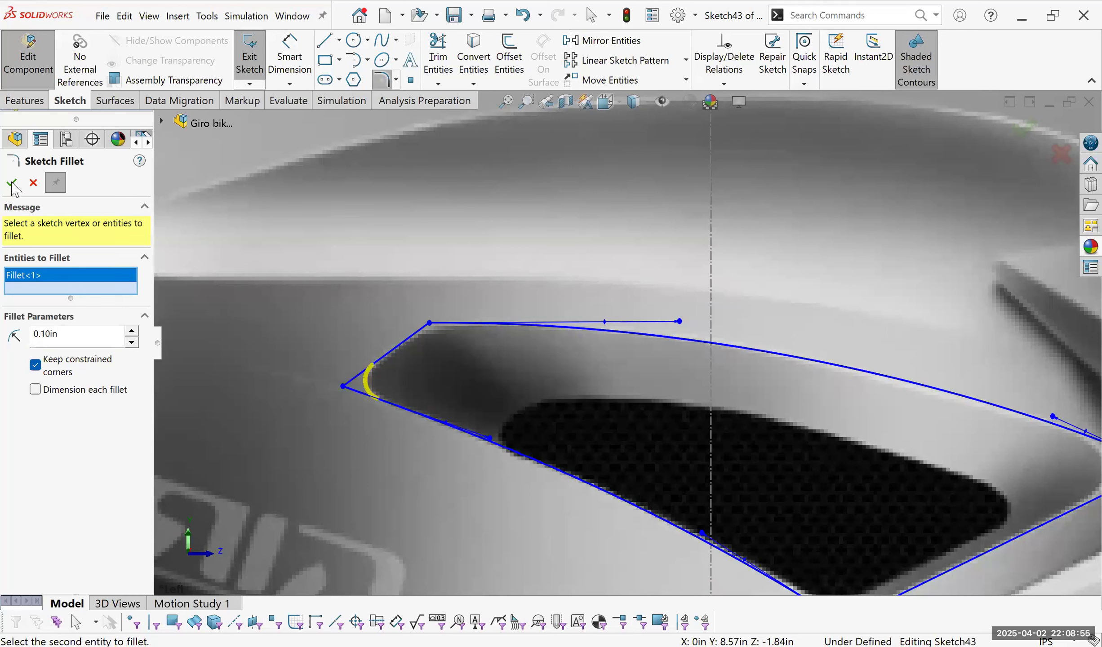
Fillet the upper side-vent outline's upper rear corner with a 0.60 in radius.
{"action": "left_click", "coordinate": [429, 322]}
{"action": "left_click", "coordinate": [132, 332]}
{"action": "left_click", "coordinate": [132, 332]}
{"action": "left_click", "coordinate": [132, 332]}
{"action": "left_click", "coordinate": [132, 332]}
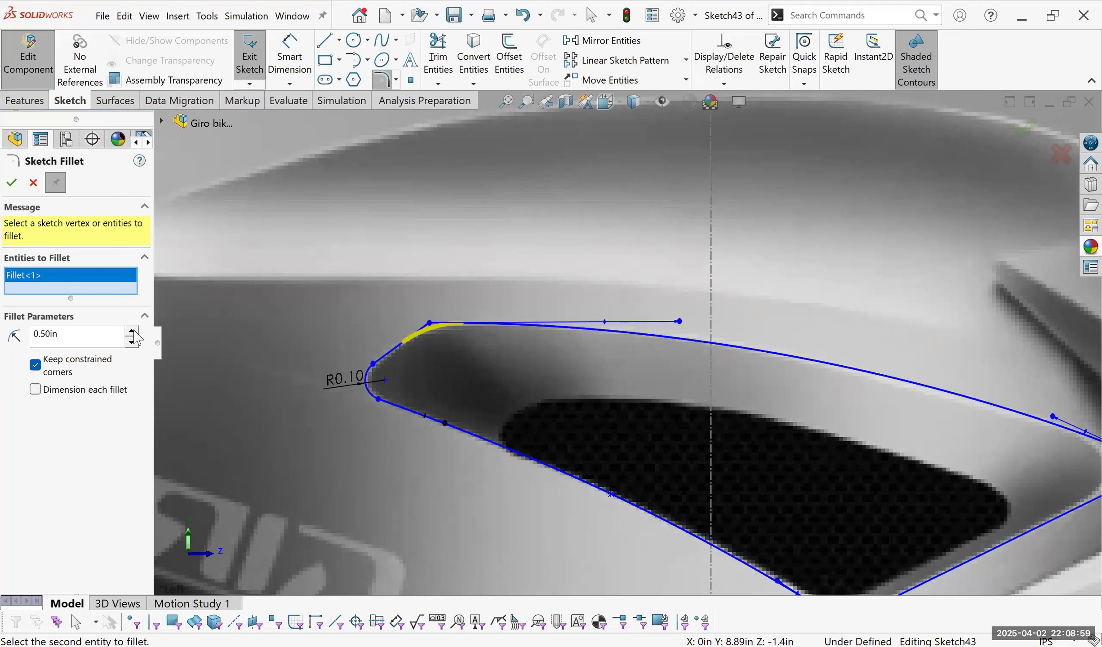
{"action": "left_click", "coordinate": [132, 331]}
{"action": "left_click", "coordinate": [12, 183]}
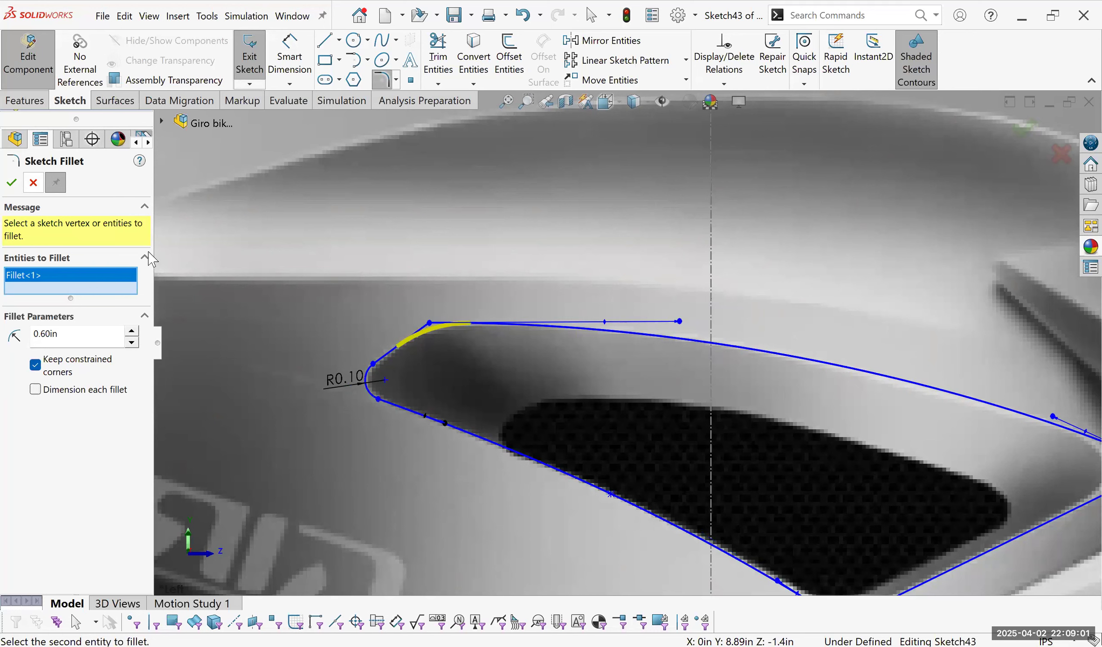
Fillet the upper side-vent outline's lowest corner with a 0.60 in radius.
{"action": "scroll", "coordinate": [643, 382], "scroll_direction": "up", "scroll_amount": 5}
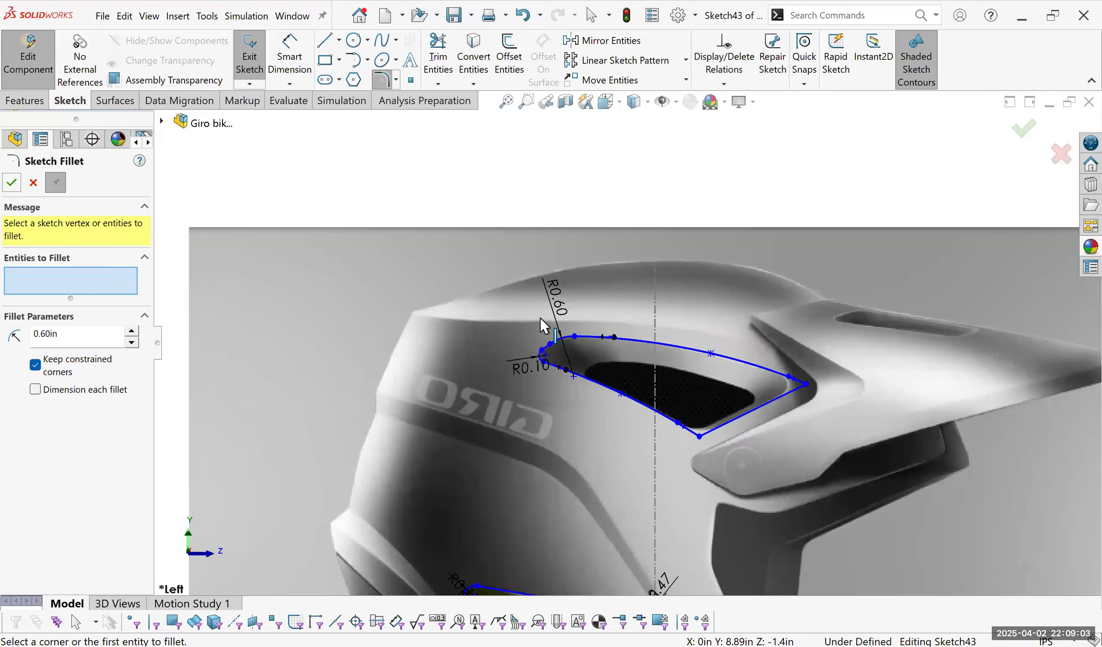
{"action": "scroll", "coordinate": [533, 321], "scroll_direction": "down", "scroll_amount": 5}
{"action": "left_click", "coordinate": [533, 323]}
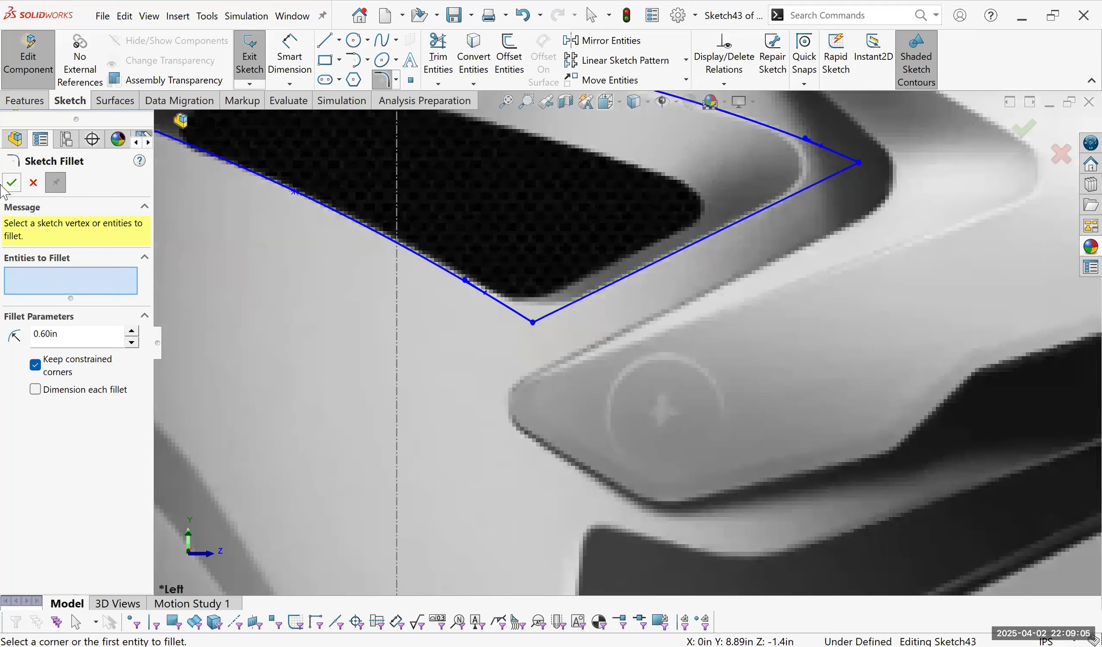
Fillet the upper side-vent outline's front corner with a 0.18 in radius and leave the fillet command.
{"action": "left_click", "coordinate": [858, 161]}
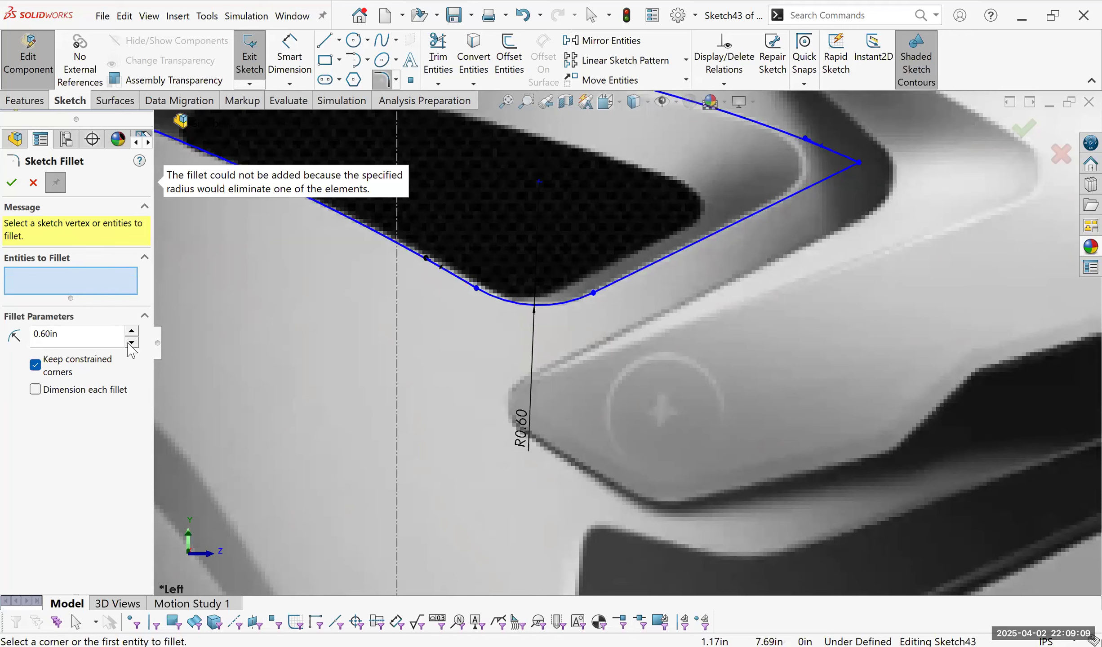
{"action": "key", "text": "Down"}
{"action": "key", "text": "Down"}
{"action": "key", "text": "Down"}
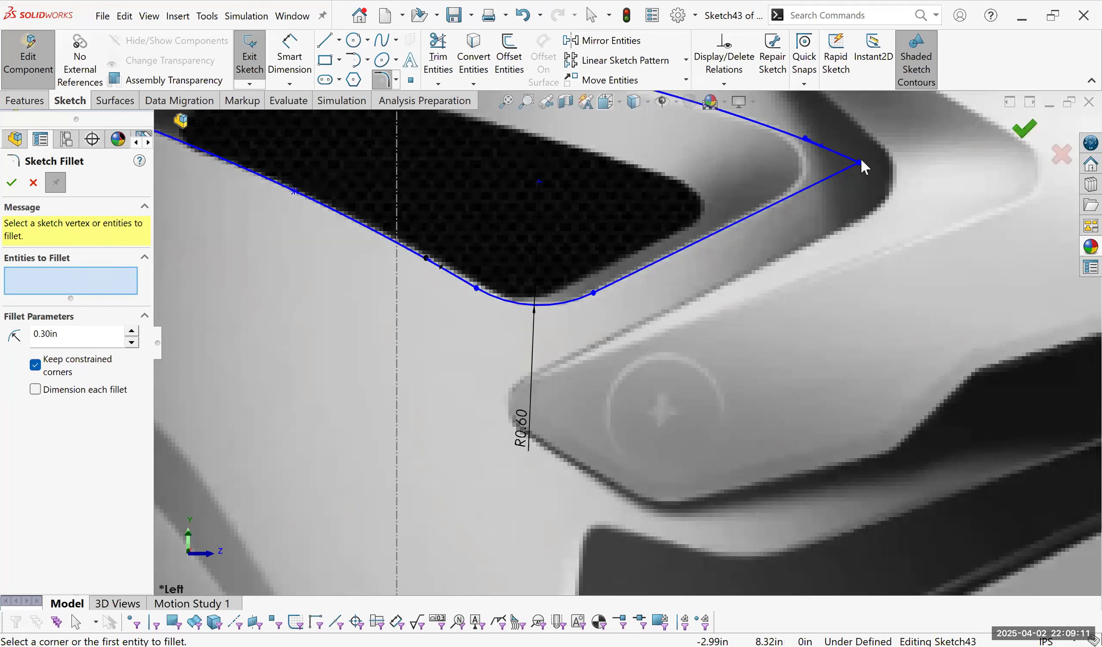
{"action": "left_click", "coordinate": [859, 161]}
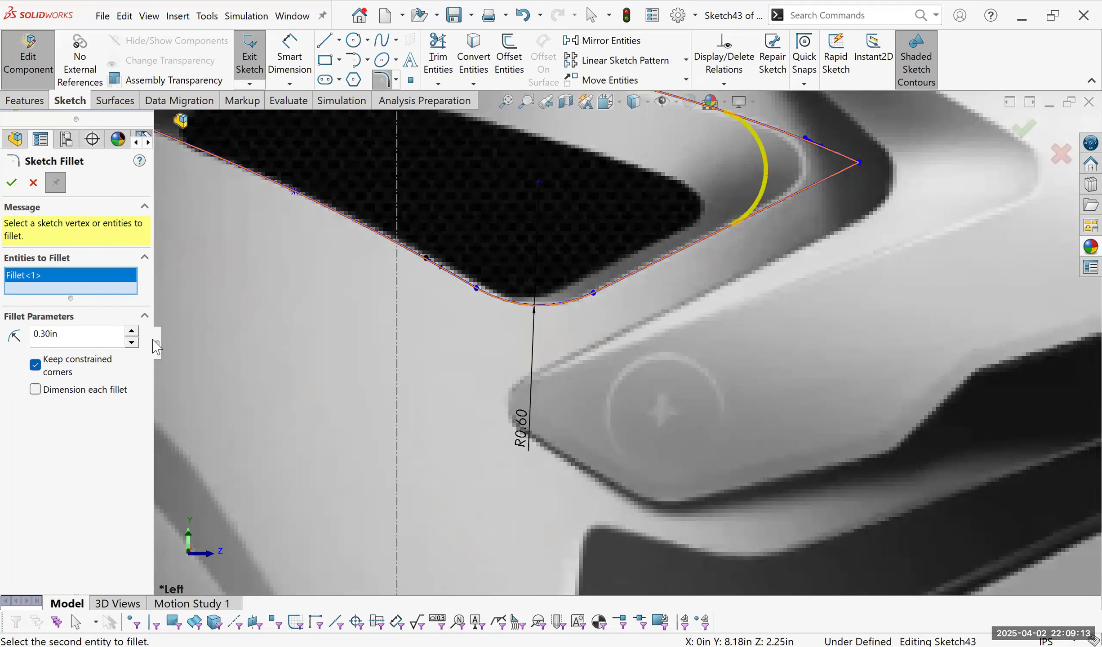
{"action": "left_click", "coordinate": [135, 342]}
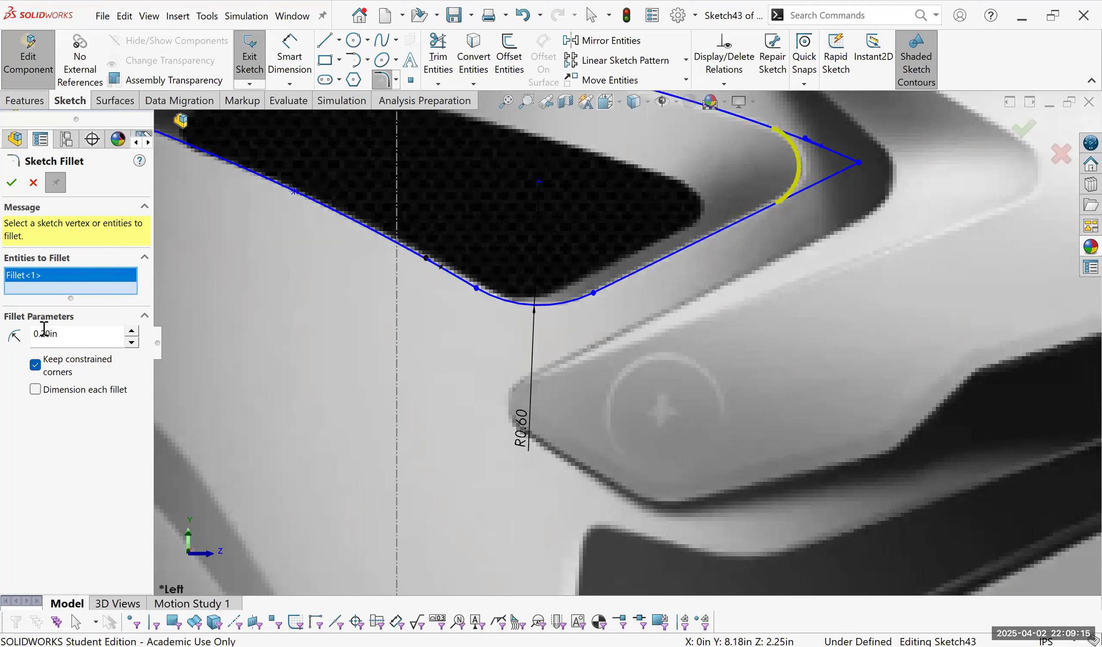
{"action": "left_click_drag", "start_coordinate": [106, 336], "coordinate": [44, 334]}
{"action": "key", "text": "BackSpace"}
{"action": "key", "text": "BackSpace"}
{"action": "type", "text": "18"}
{"action": "key", "text": "Return"}
{"action": "scroll", "coordinate": [627, 343], "scroll_direction": "up", "scroll_amount": 8}
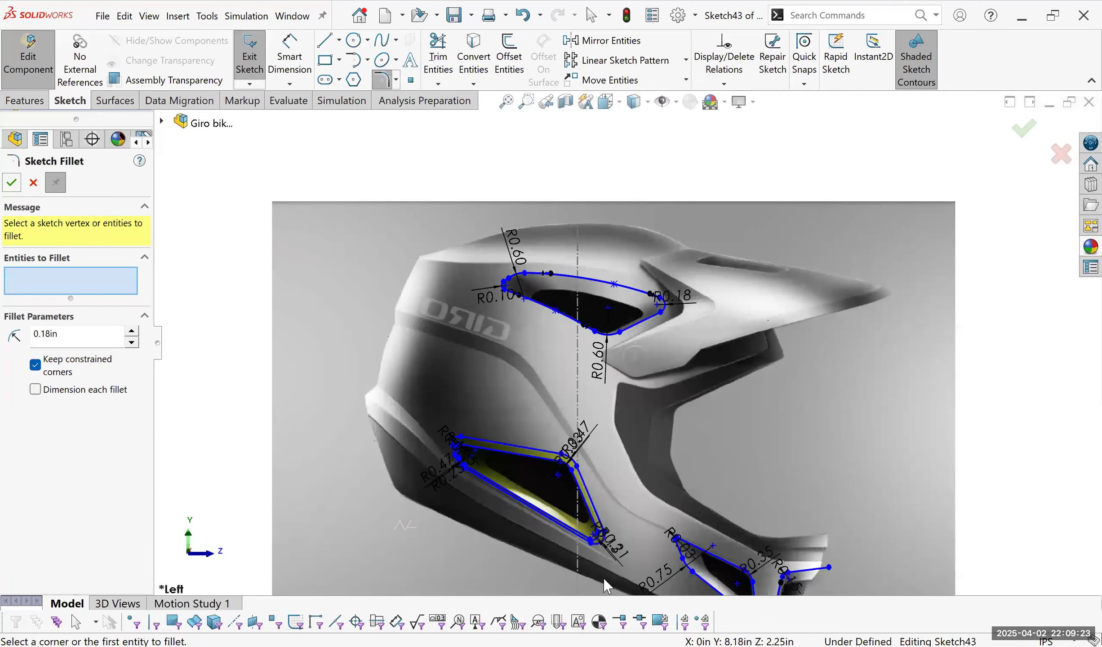
{"action": "scroll", "coordinate": [607, 585], "scroll_direction": "up", "scroll_amount": 3}
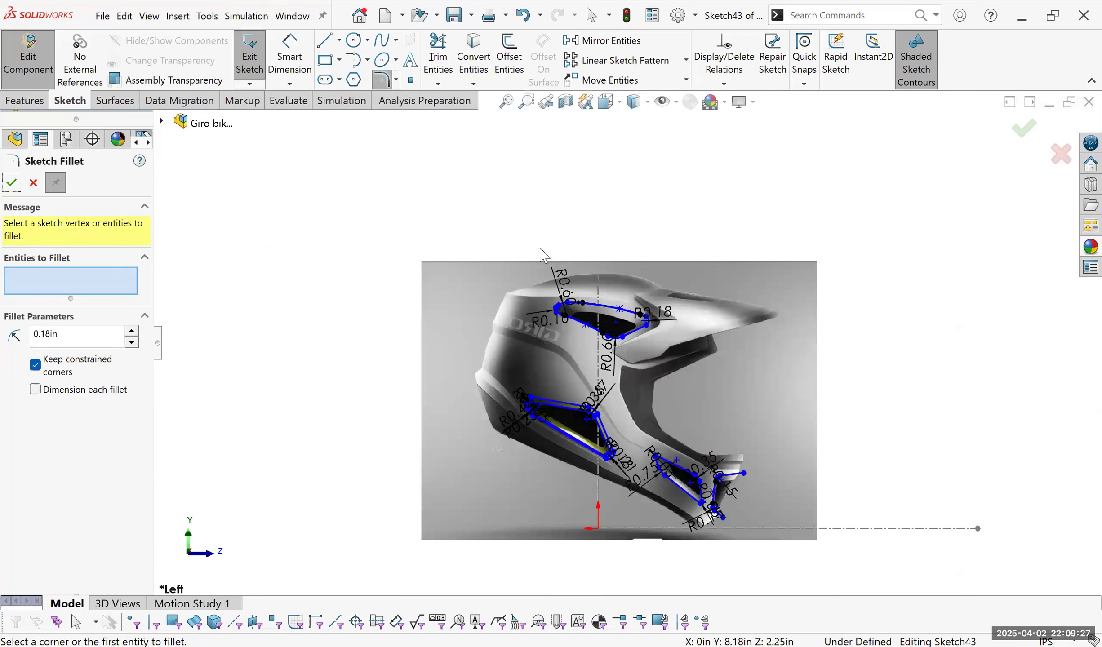
{"action": "scroll", "coordinate": [320, 266], "scroll_direction": "down", "scroll_amount": 2}
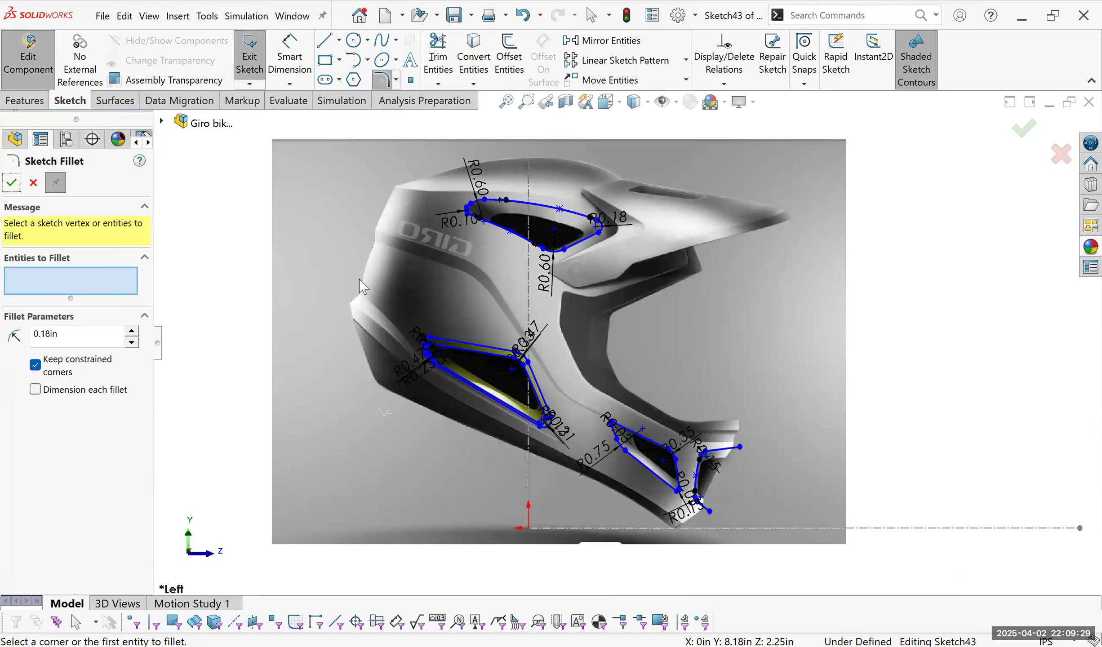
{"action": "scroll", "coordinate": [321, 264], "scroll_direction": "down", "scroll_amount": 5}
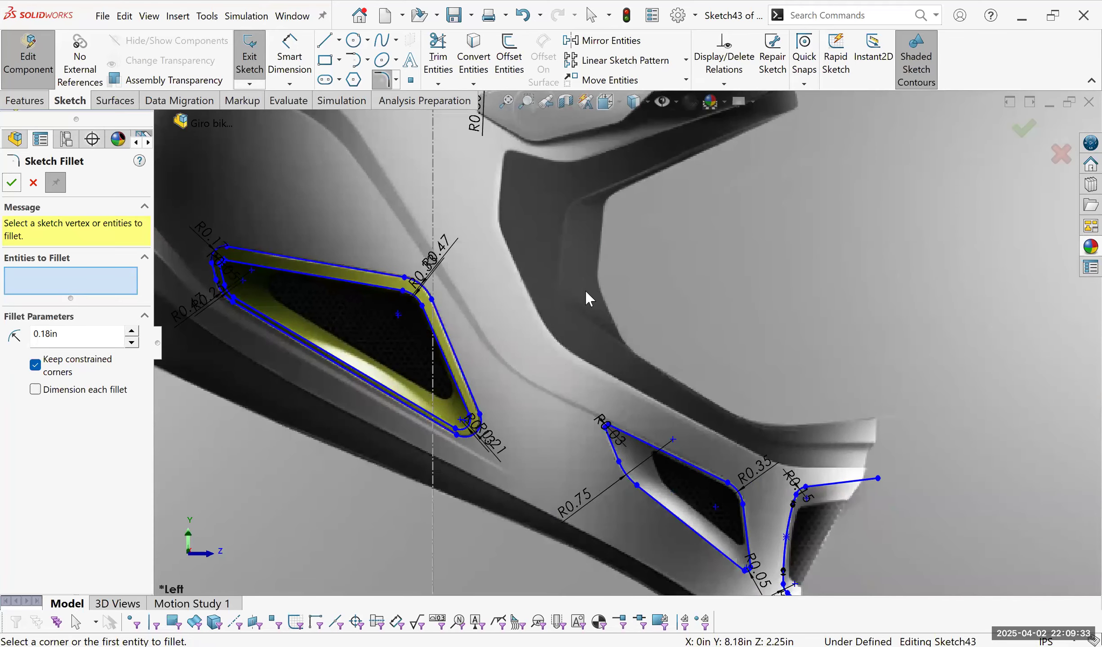
{"action": "scroll", "coordinate": [586, 300], "scroll_direction": "up", "scroll_amount": 3}
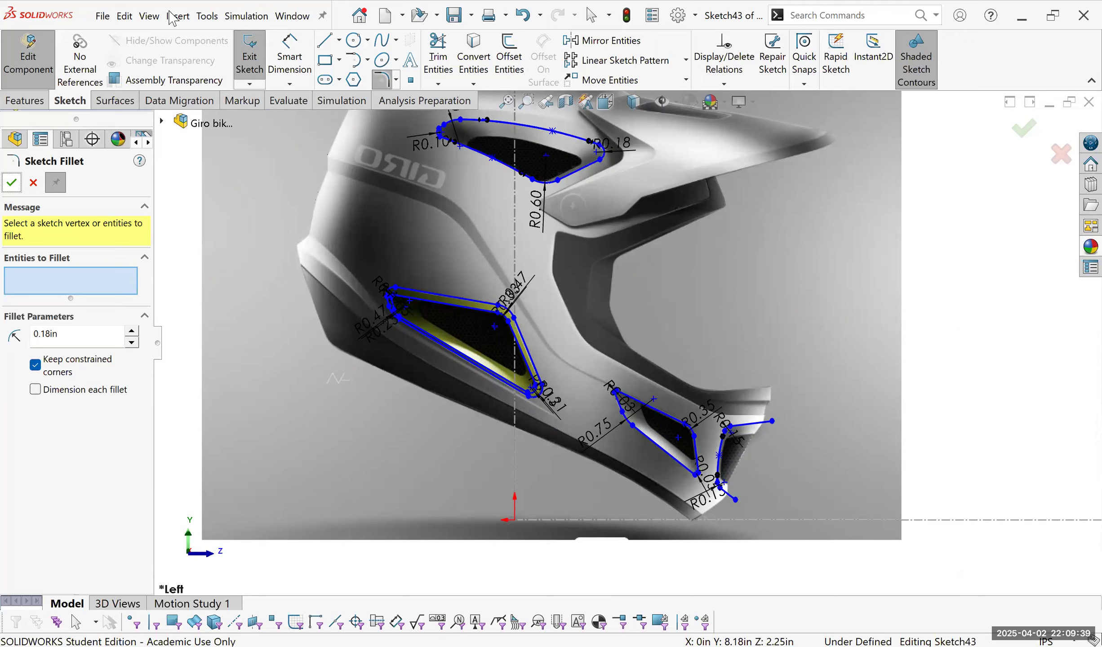
{"action": "key", "text": "Escape"}
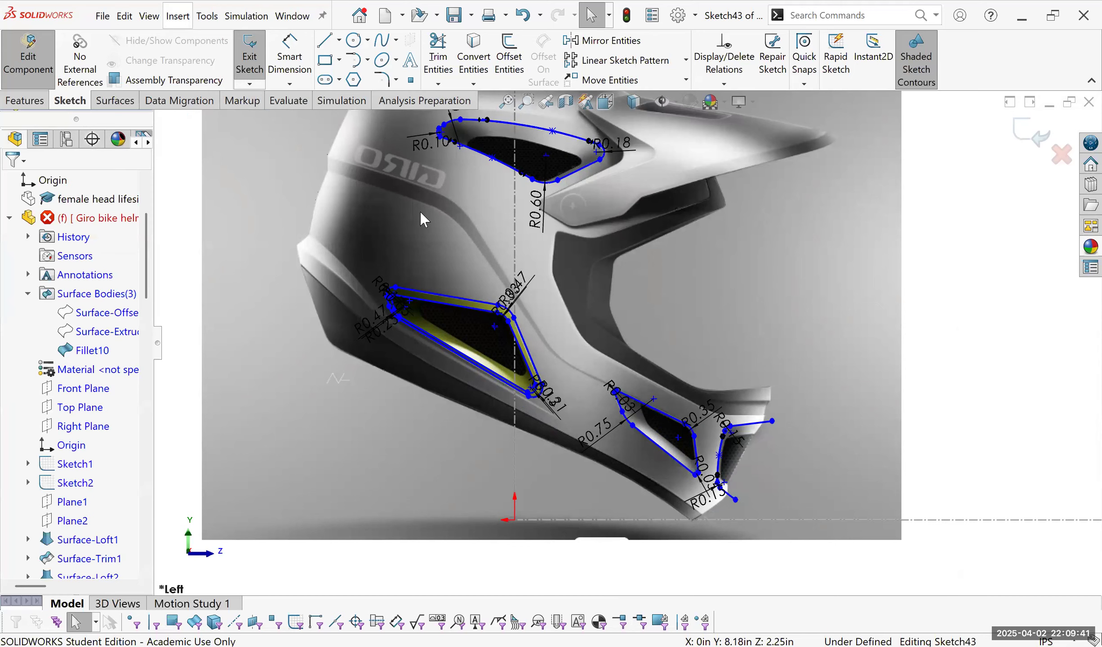
Set up a projection Split Line from the current vent sketch and select the helmet's main shell, rear side and chin-bar faces.
{"action": "key", "text": "alt+i"}
{"action": "key", "text": "s"}
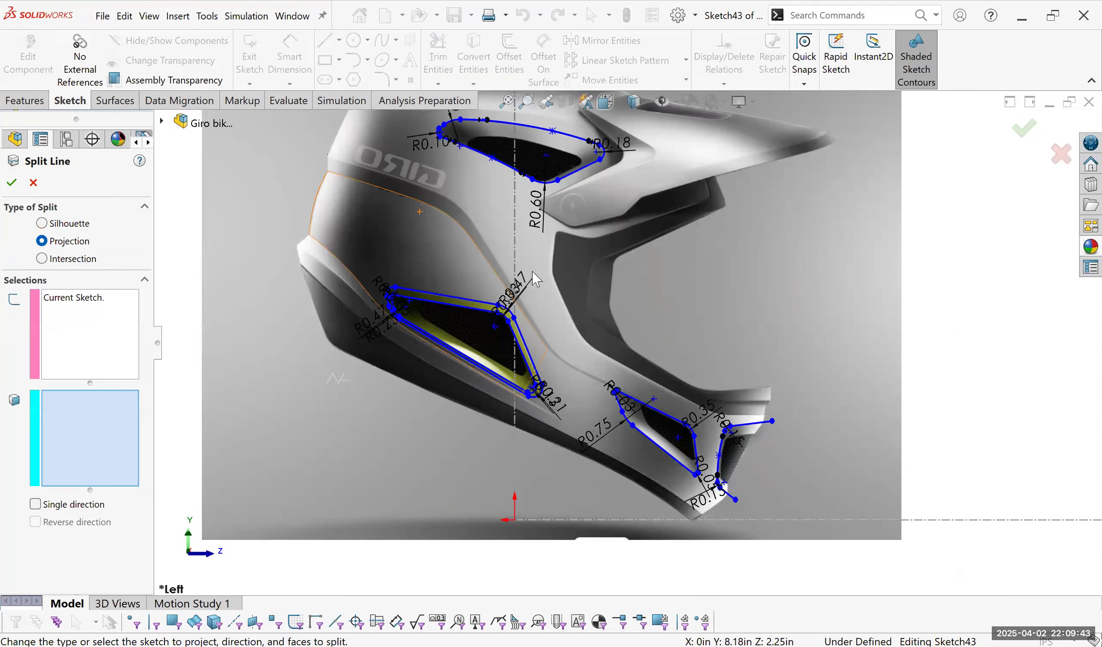
{"action": "key", "text": "ctrl+shift+z"}
{"action": "middle_click_drag", "start_coordinate": [432, 265], "coordinate": [309, 358]}
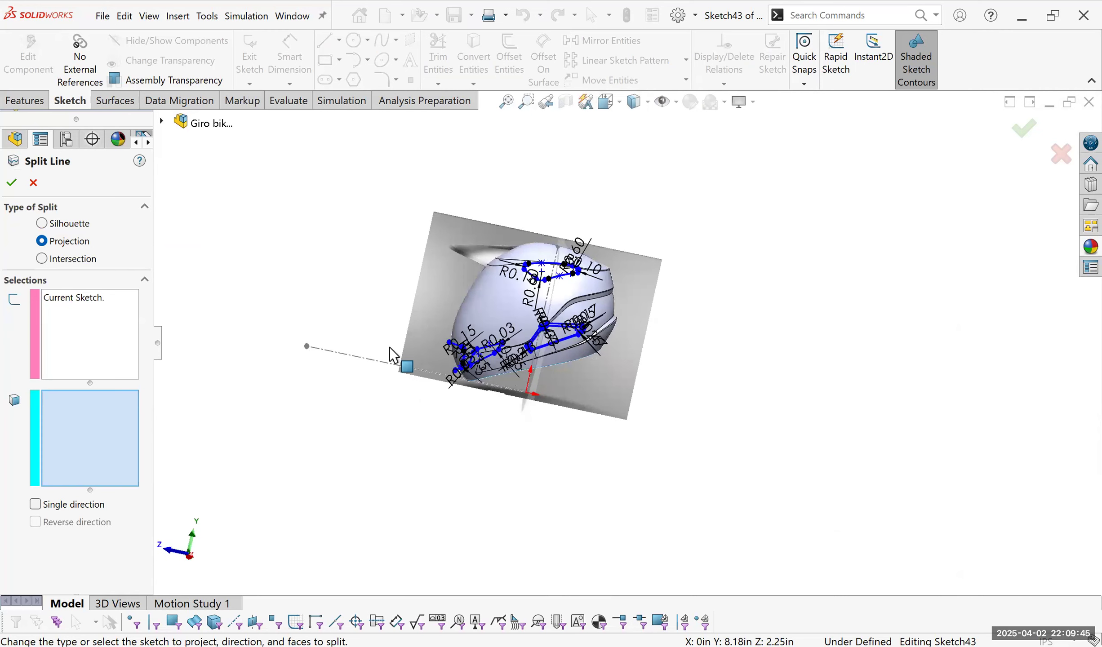
{"action": "scroll", "coordinate": [631, 261], "scroll_direction": "down", "scroll_amount": 5}
{"action": "left_click", "coordinate": [475, 371]}
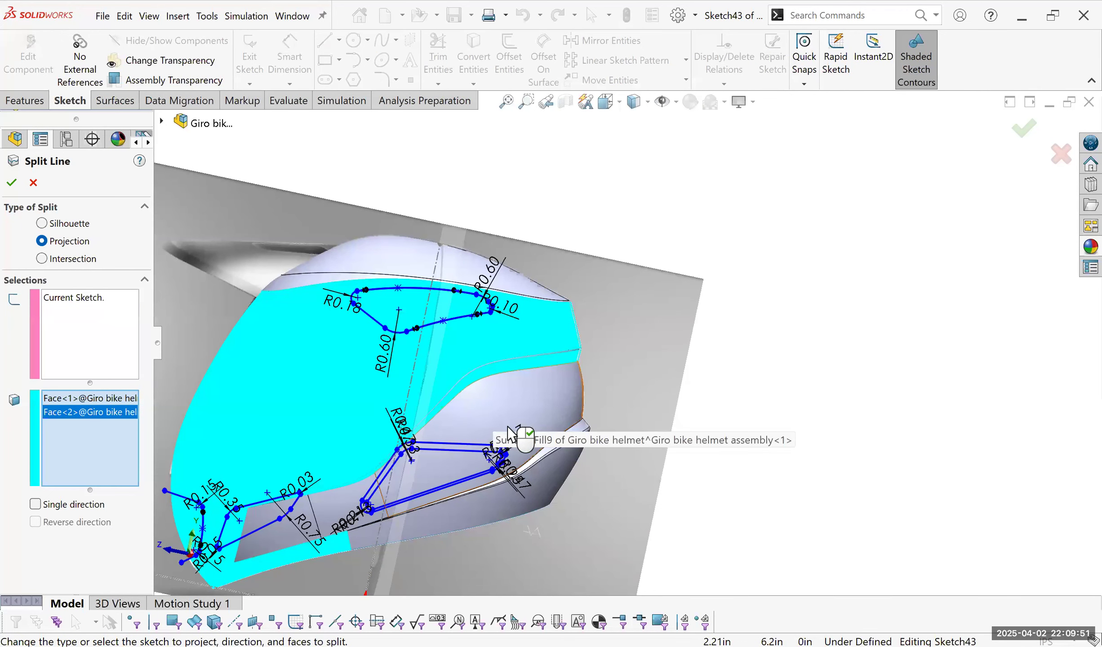
{"action": "left_click", "coordinate": [491, 422]}
{"action": "scroll", "coordinate": [490, 422], "scroll_direction": "up", "scroll_amount": 4}
{"action": "left_click", "coordinate": [455, 435]}
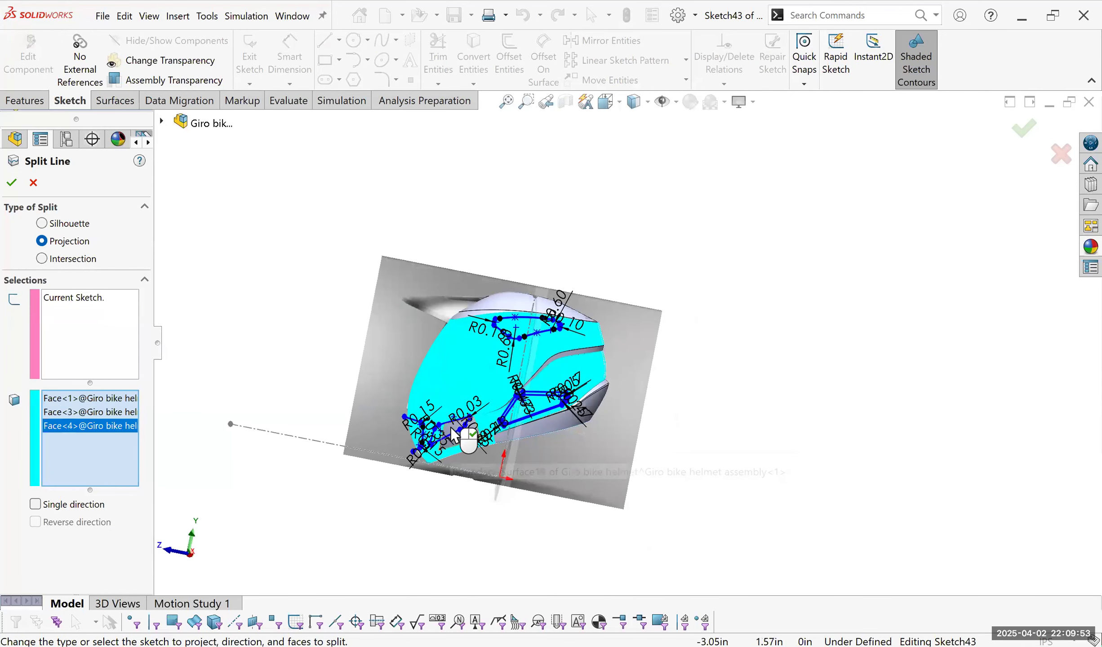
{"action": "left_click", "coordinate": [452, 428]}
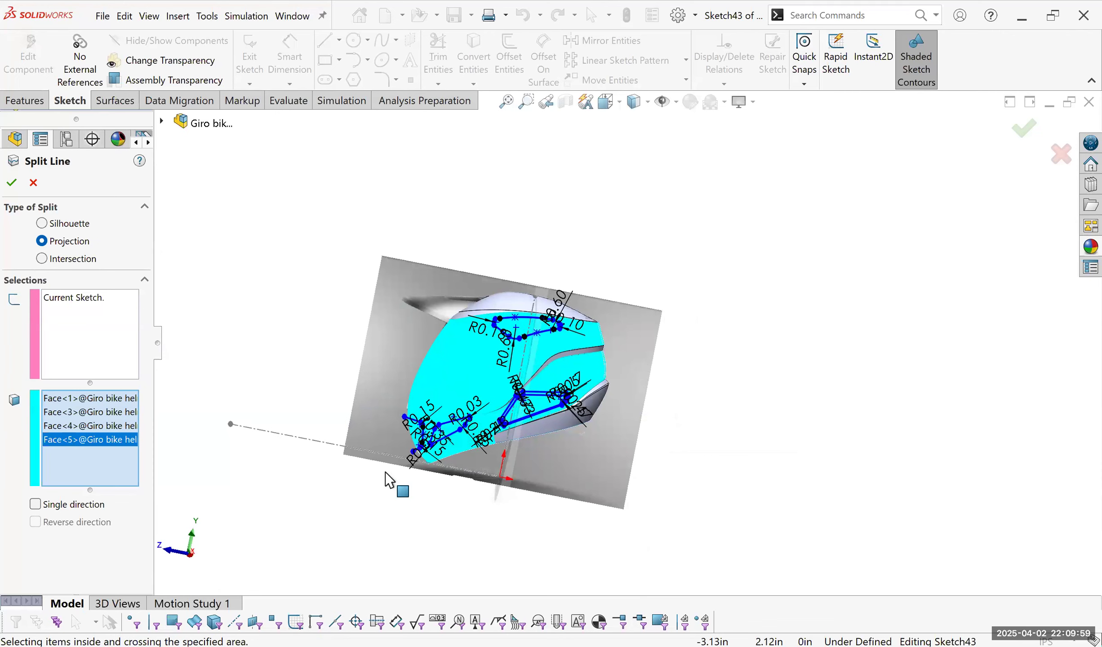
Add the narrow recessed face between the main shell and rear side faces in the Right view and create the split line.
{"action": "key", "text": "space"}
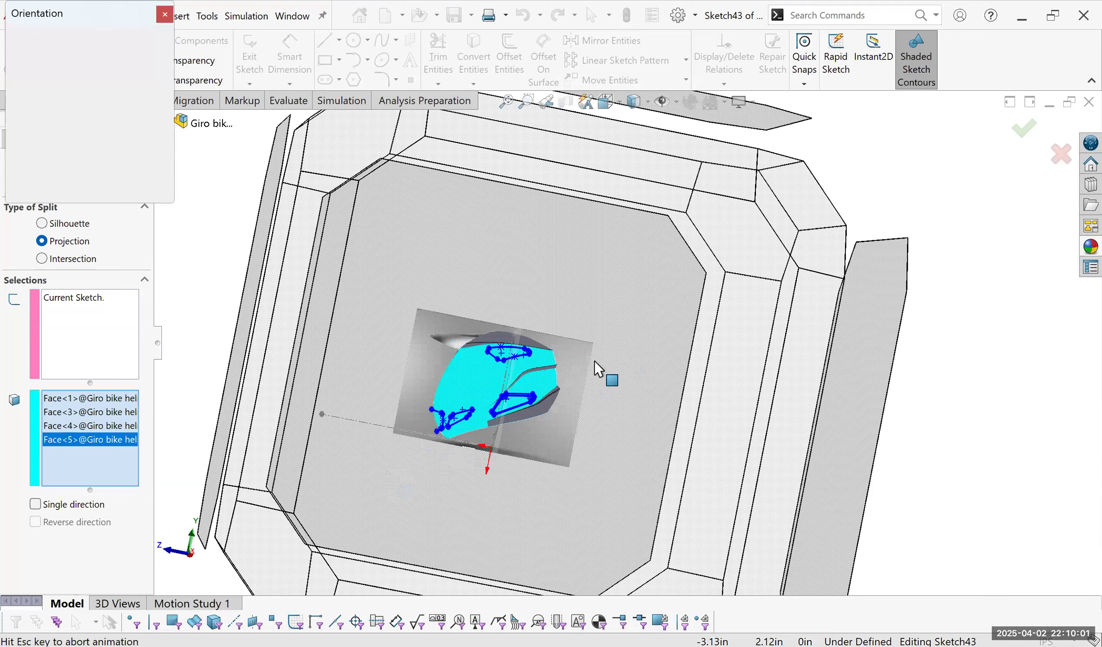
{"action": "left_click", "coordinate": [582, 362]}
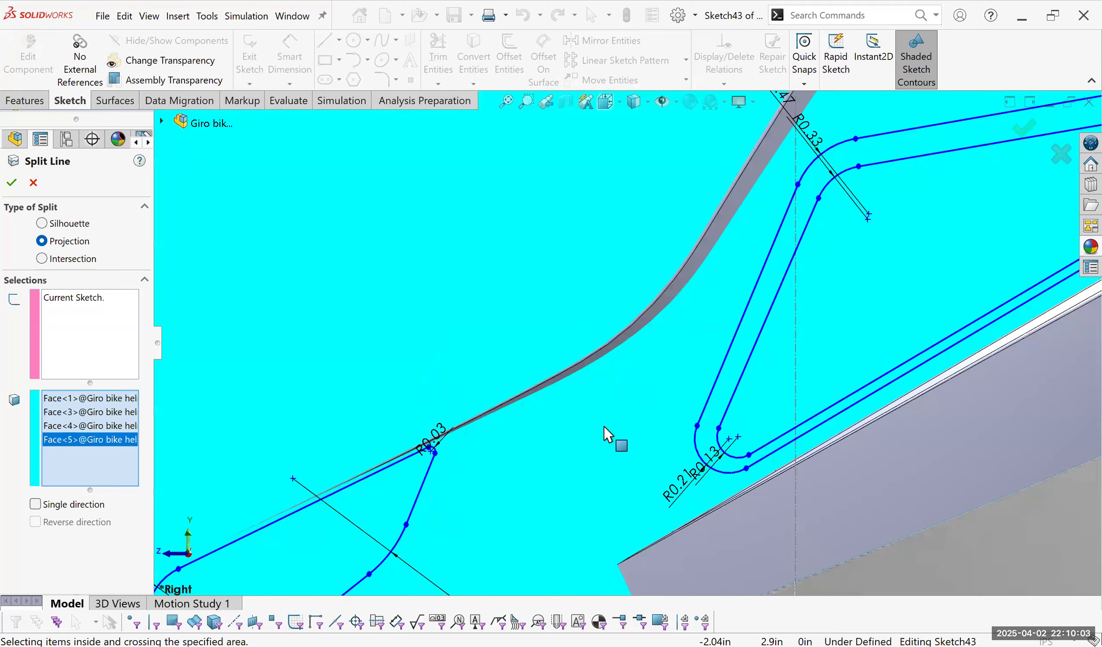
{"action": "key", "text": "z"}
{"action": "key", "text": "z"}
{"action": "key", "text": "z"}
{"action": "key", "text": "z"}
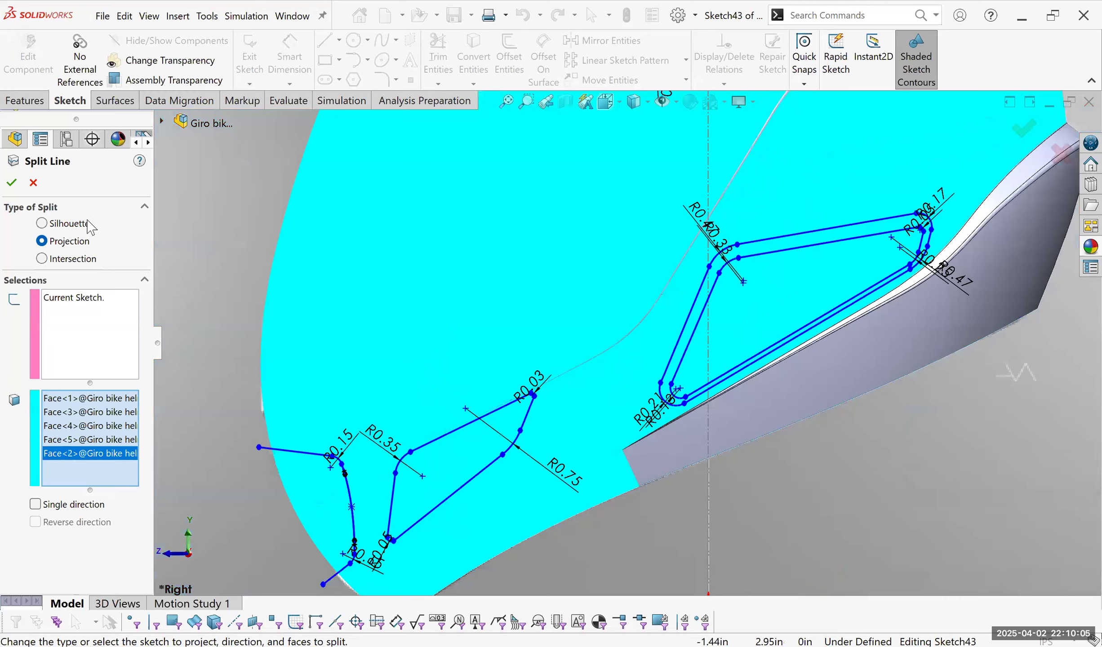
{"action": "key", "text": "z"}
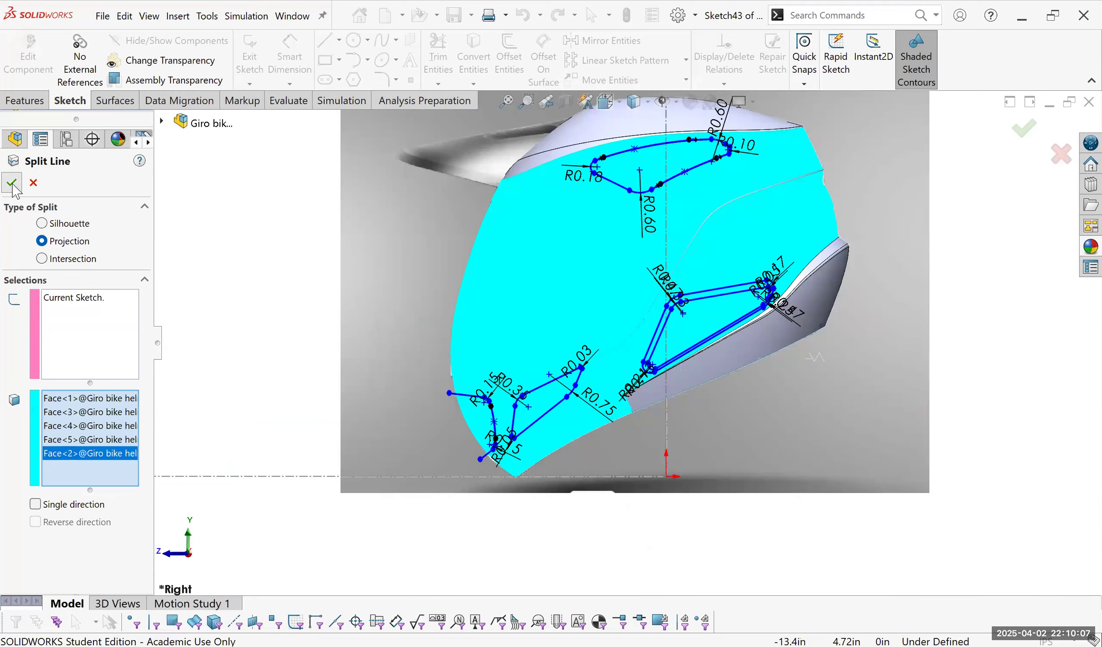
{"action": "key", "text": "Return"}
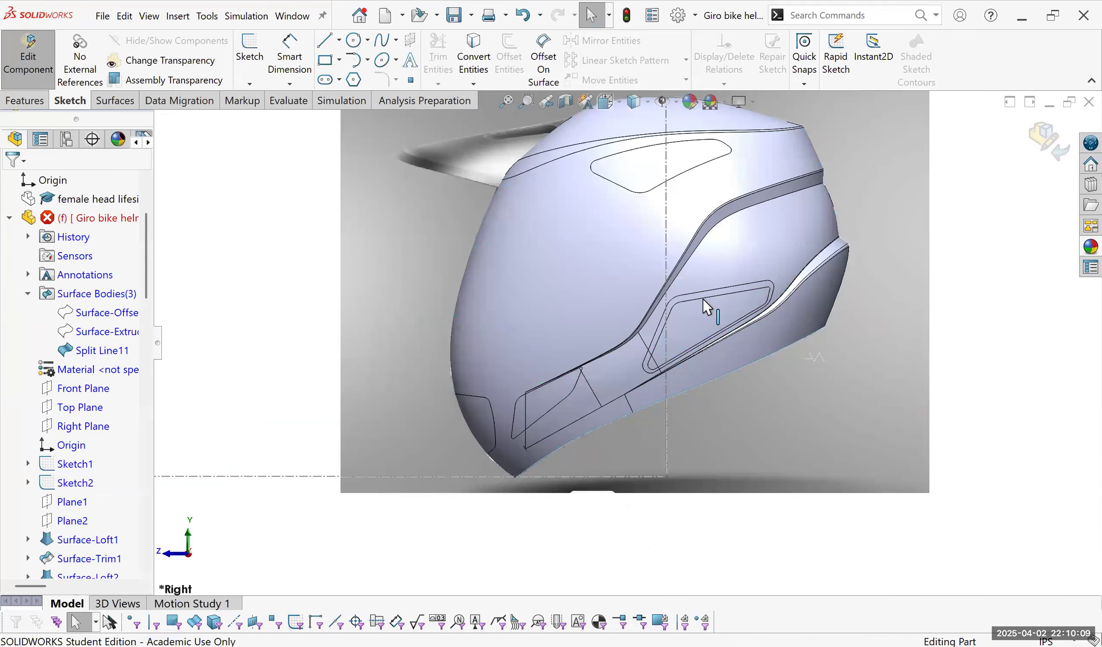
Start Delete Face and select the split face inside the upper side-vent outline.
{"action": "left_click", "coordinate": [127, 101]}
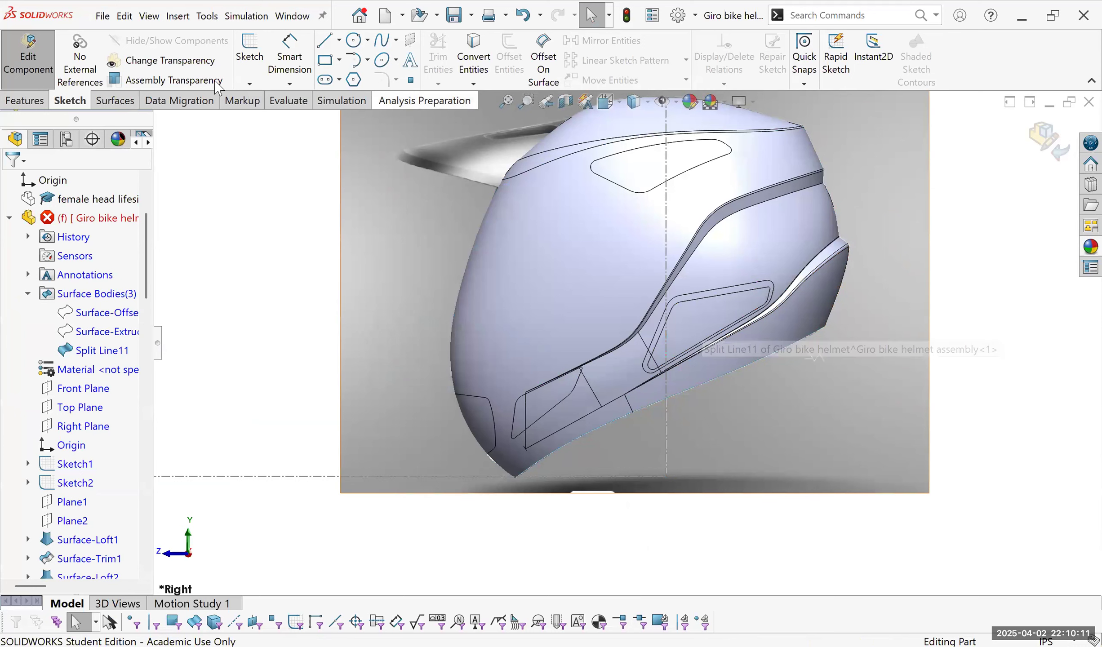
{"action": "left_click", "coordinate": [696, 45]}
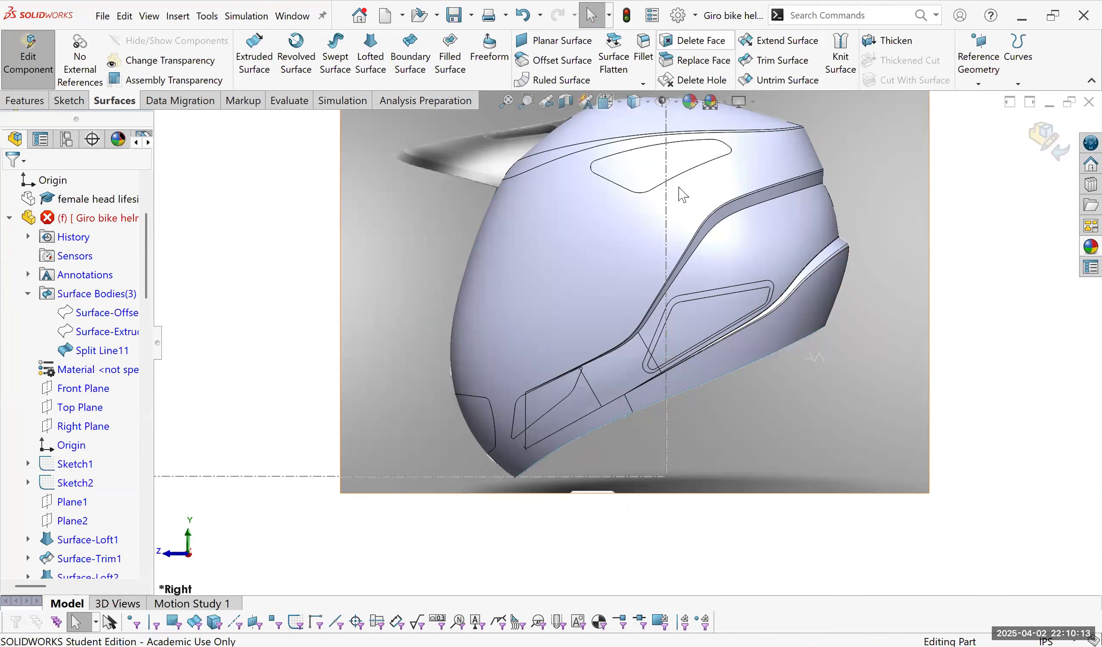
{"action": "left_click", "coordinate": [647, 184]}
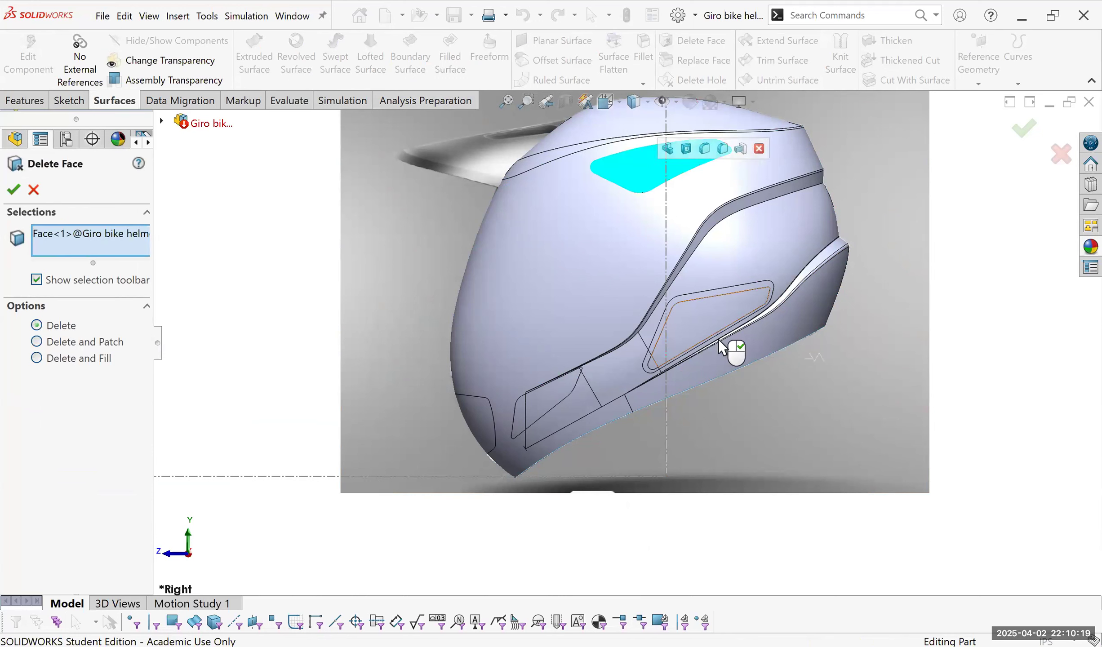
Delete the six vent-opening faces from the helmet's outer surface using the plain Delete option.
{"action": "left_click", "coordinate": [494, 419]}
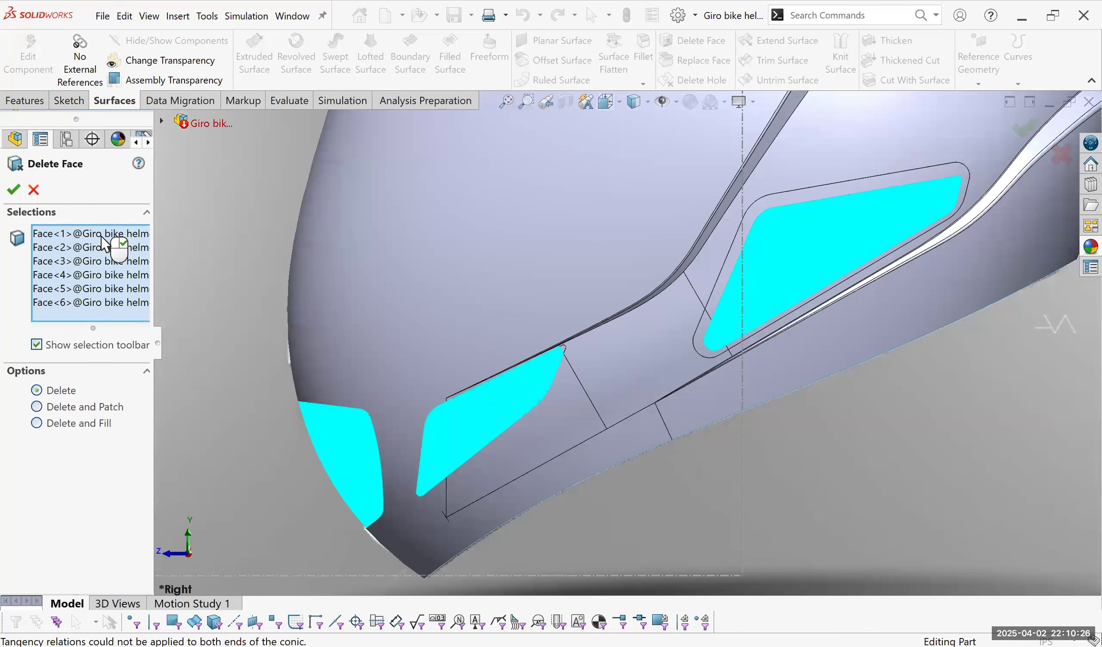
{"action": "middle_click_drag", "start_coordinate": [606, 424], "coordinate": [587, 397]}
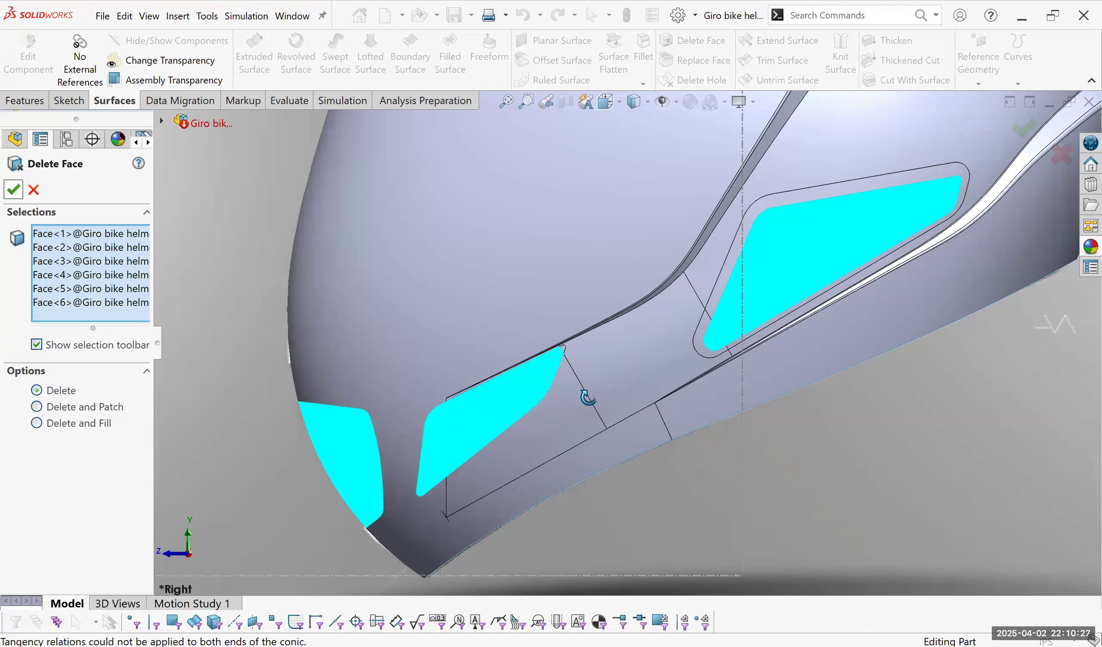
{"action": "scroll", "coordinate": [660, 332], "scroll_direction": "up", "scroll_amount": 6}
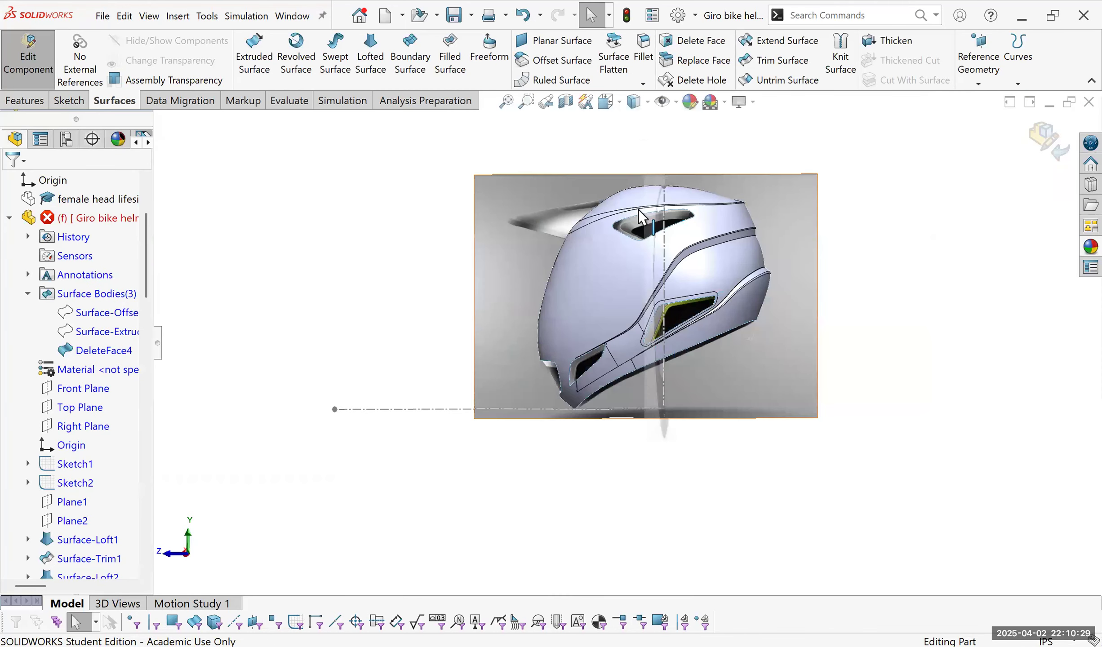
{"action": "scroll", "coordinate": [689, 275], "scroll_direction": "down", "scroll_amount": 2}
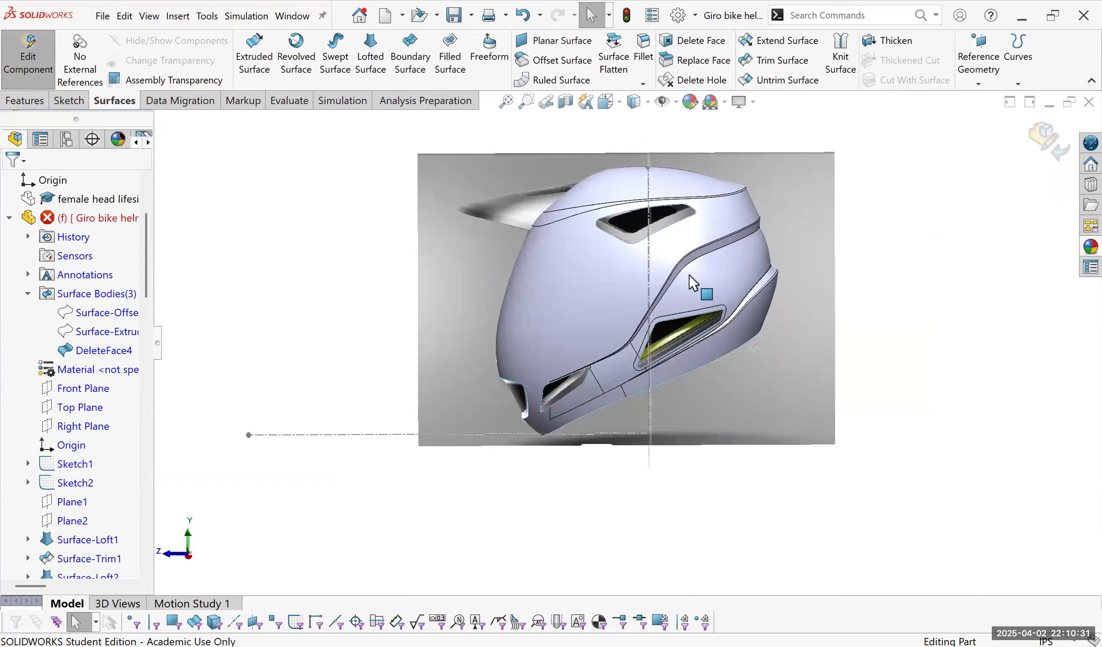
{"action": "key", "text": "ctrl+4"}
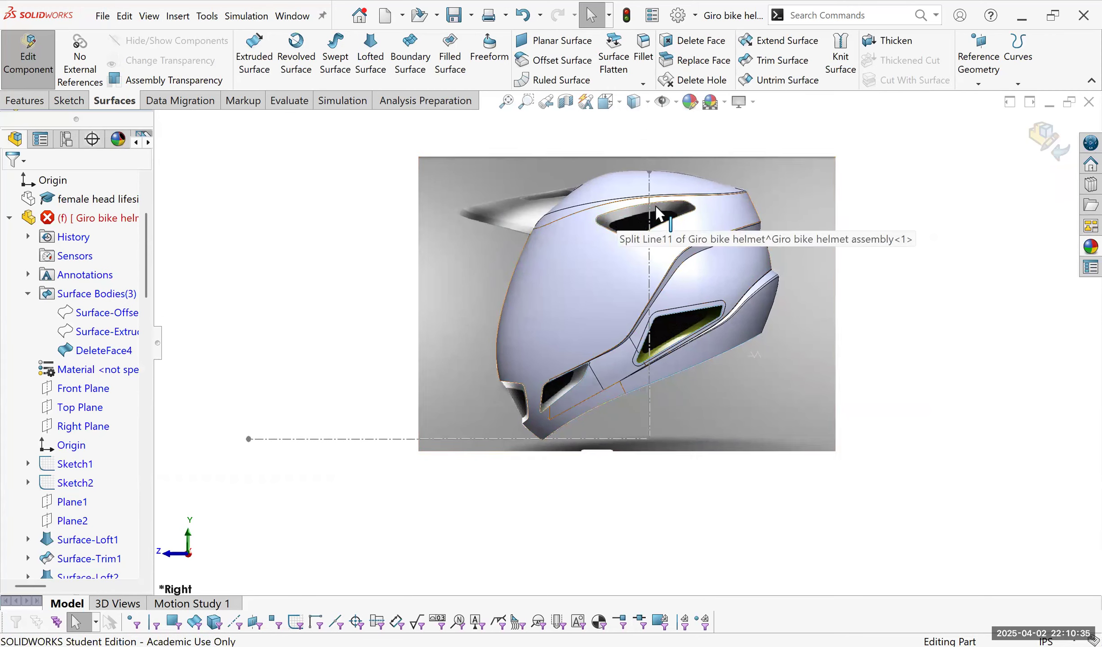
Show the hidden inner offset surface body behind the helmet's vent openings.
{"action": "left_click", "coordinate": [103, 333]}
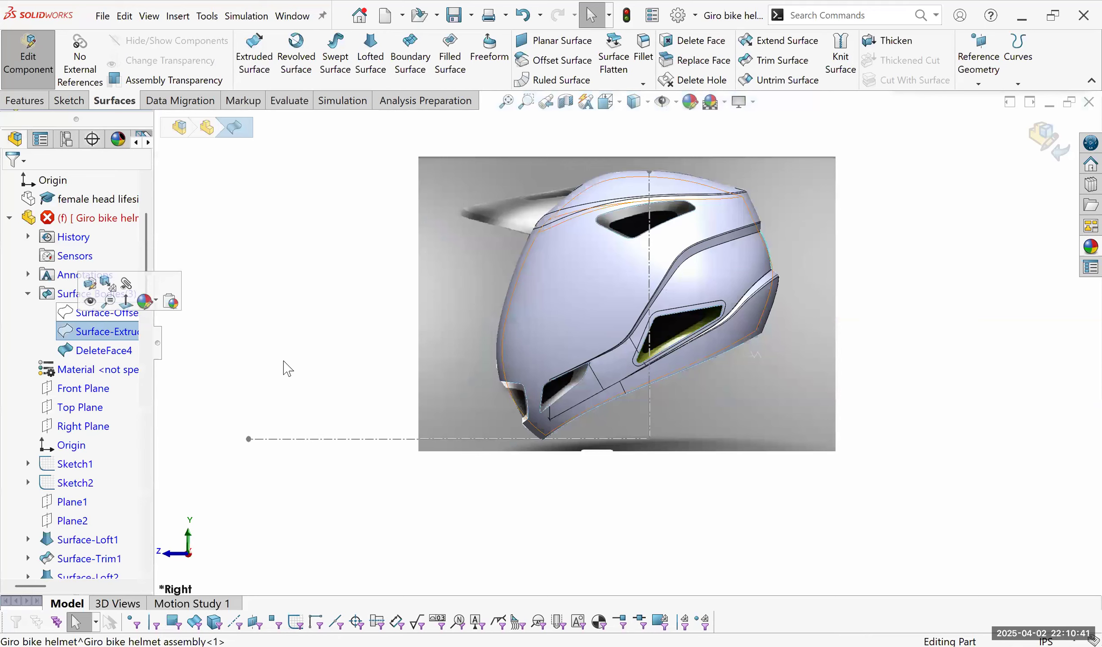
{"action": "left_click", "coordinate": [103, 313]}
{"action": "left_click", "coordinate": [90, 301]}
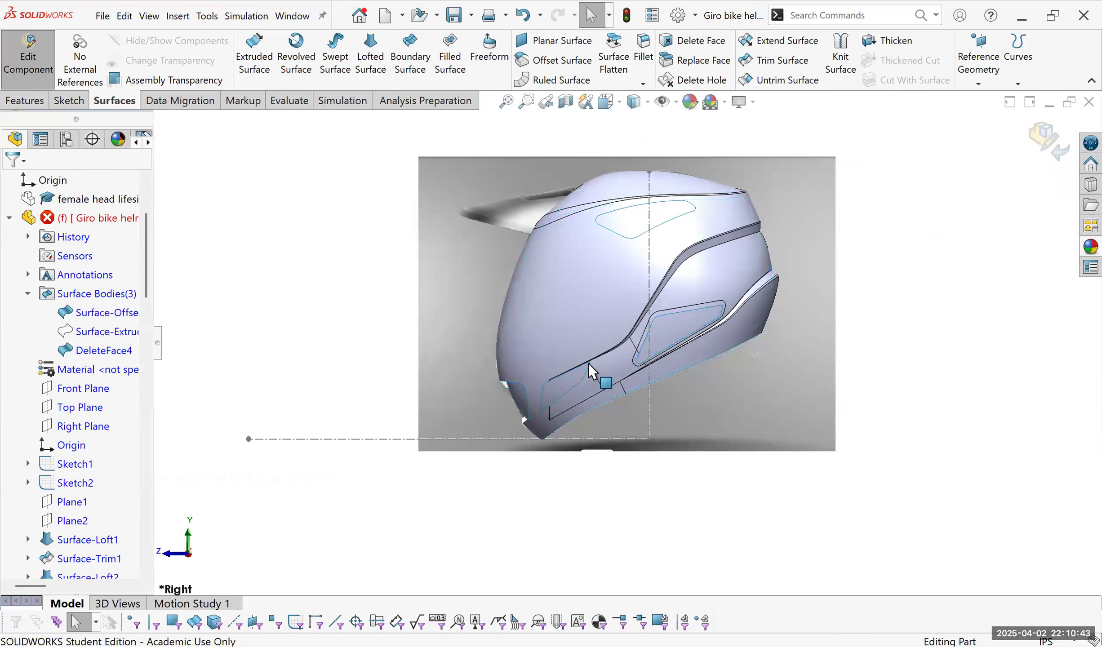
Open the face-level appearance settings for the inner offset surface visible through the vents.
{"action": "left_click", "coordinate": [518, 397]}
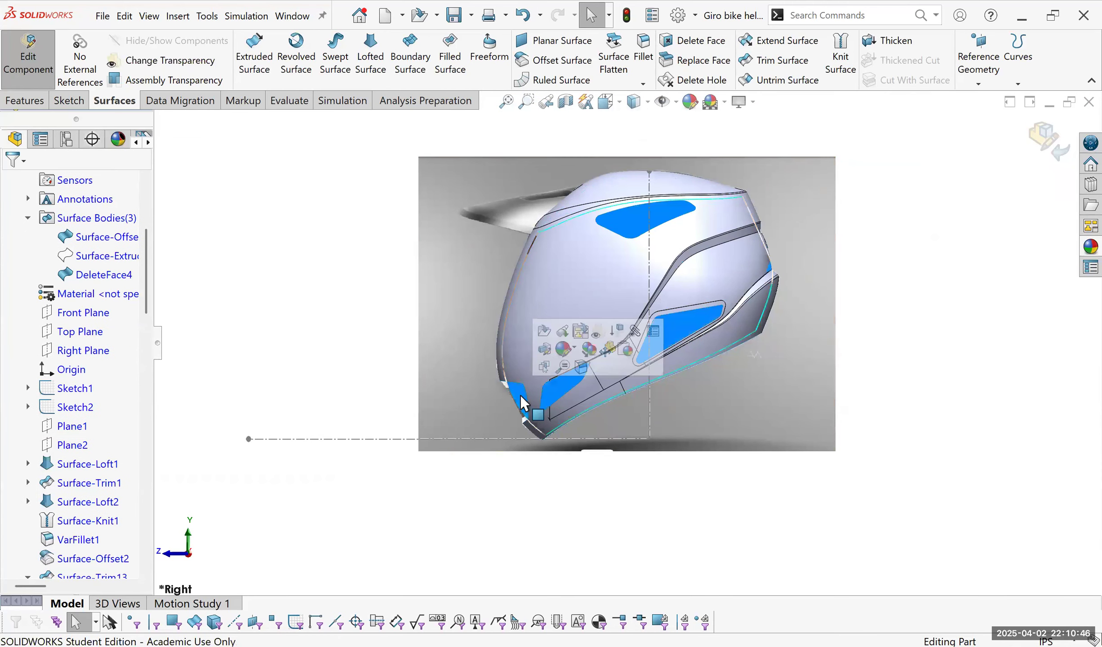
{"action": "right_click", "coordinate": [566, 87]}
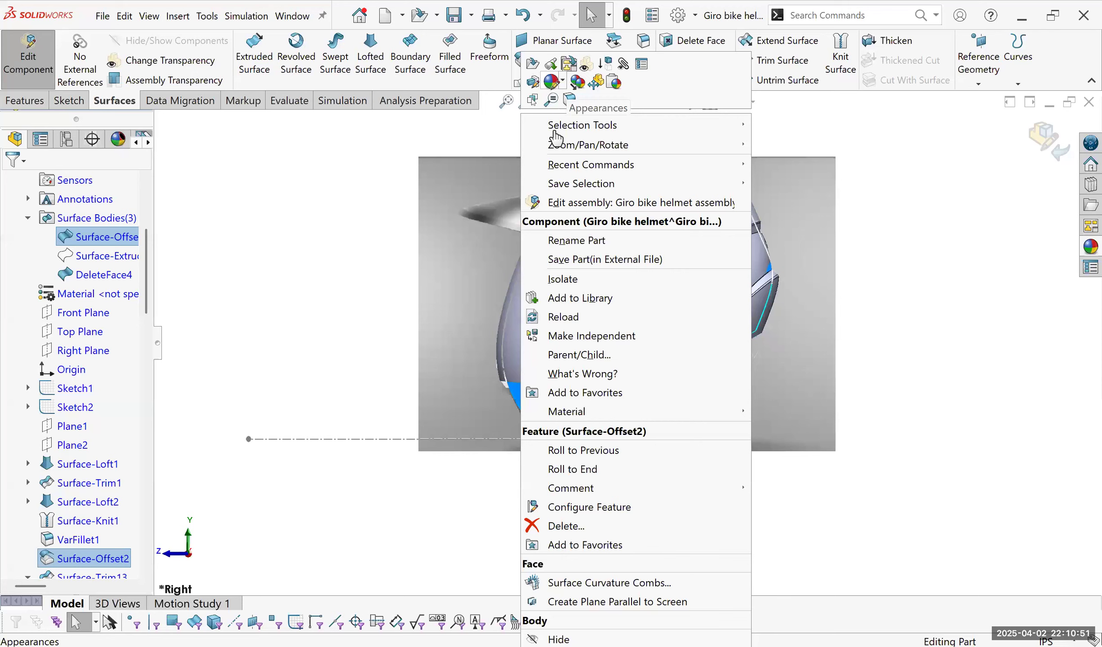
{"action": "left_click", "coordinate": [552, 82]}
{"action": "left_click", "coordinate": [556, 128]}
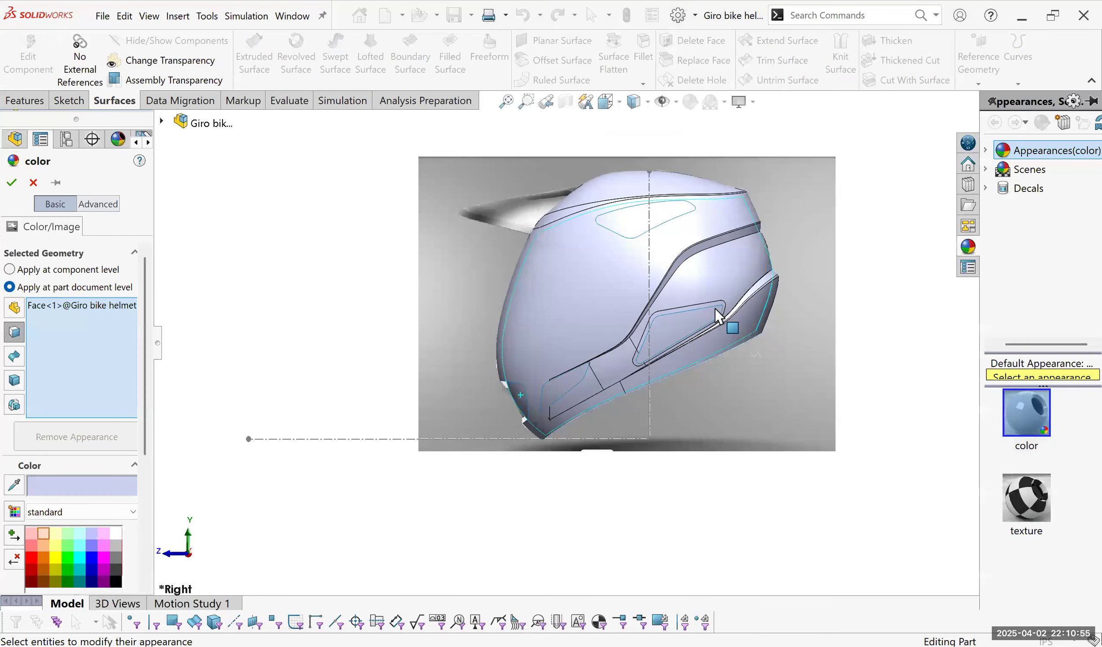
Examine the helmet's vent openings and the inner offset surface from several angles, especially around the chin bar.
{"action": "scroll", "coordinate": [723, 310], "scroll_direction": "down", "scroll_amount": 3}
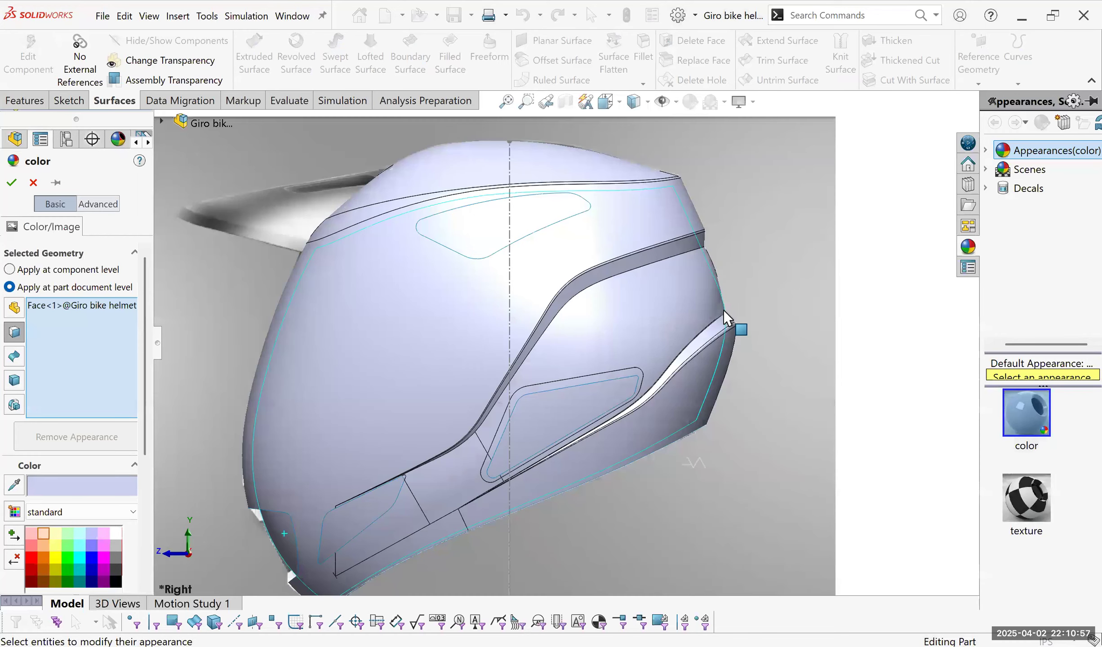
{"action": "middle_click_drag", "start_coordinate": [660, 346], "coordinate": [661, 346]}
{"action": "scroll", "coordinate": [629, 355], "scroll_direction": "up", "scroll_amount": 3}
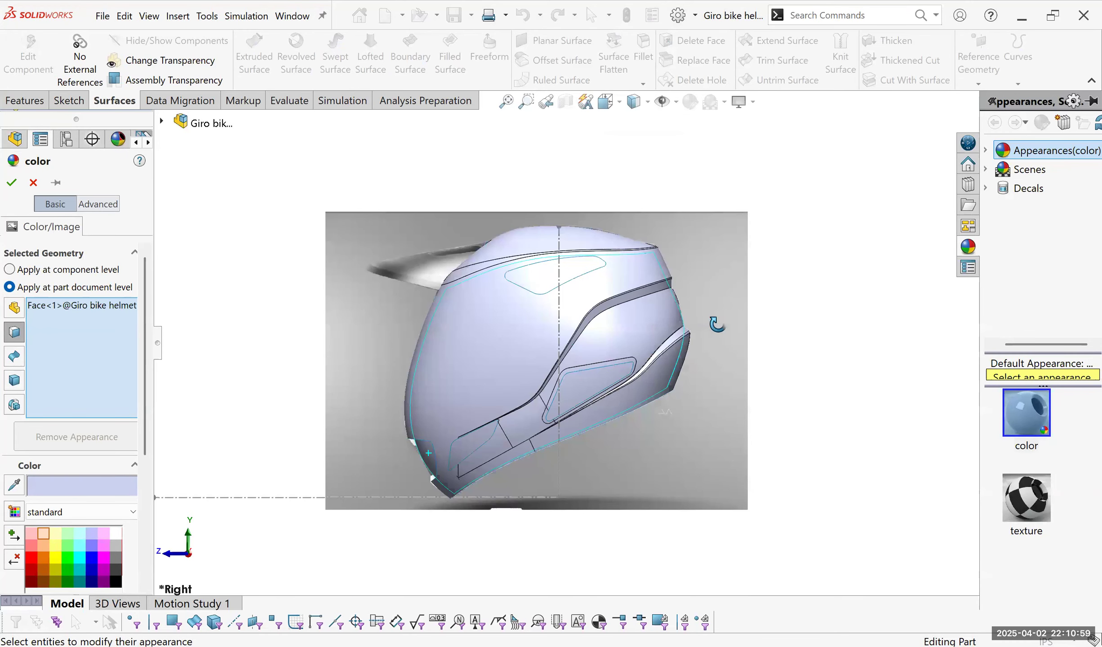
{"action": "middle_click_drag", "start_coordinate": [685, 401], "coordinate": [543, 483]}
{"action": "middle_click_drag", "start_coordinate": [393, 430], "coordinate": [489, 333]}
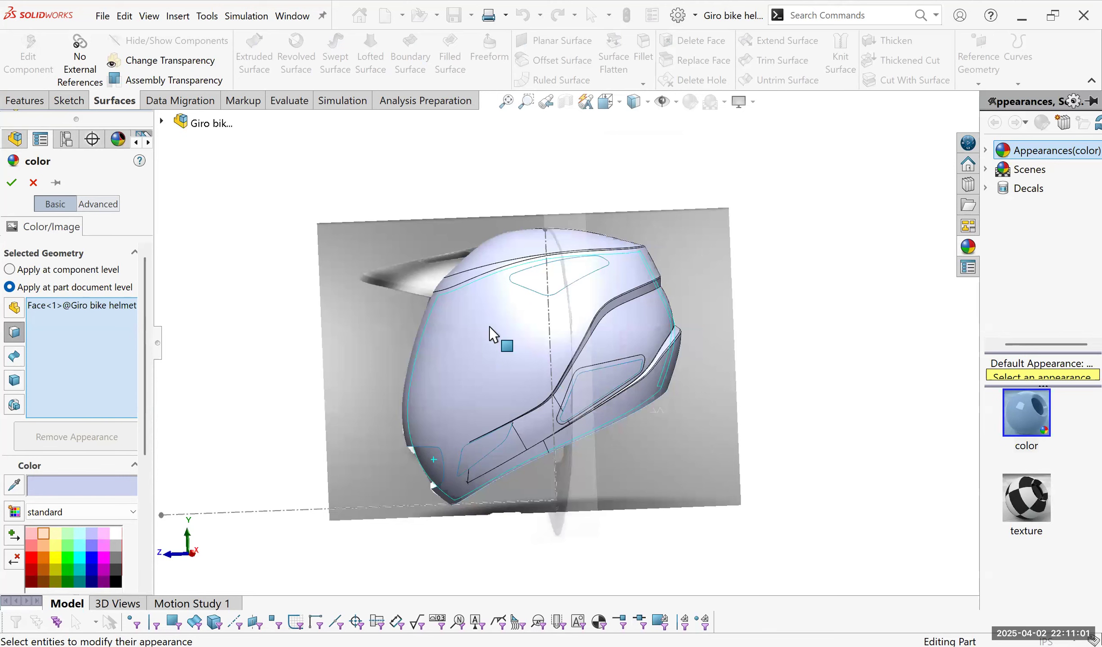
{"action": "scroll", "coordinate": [568, 320], "scroll_direction": "down", "scroll_amount": 5}
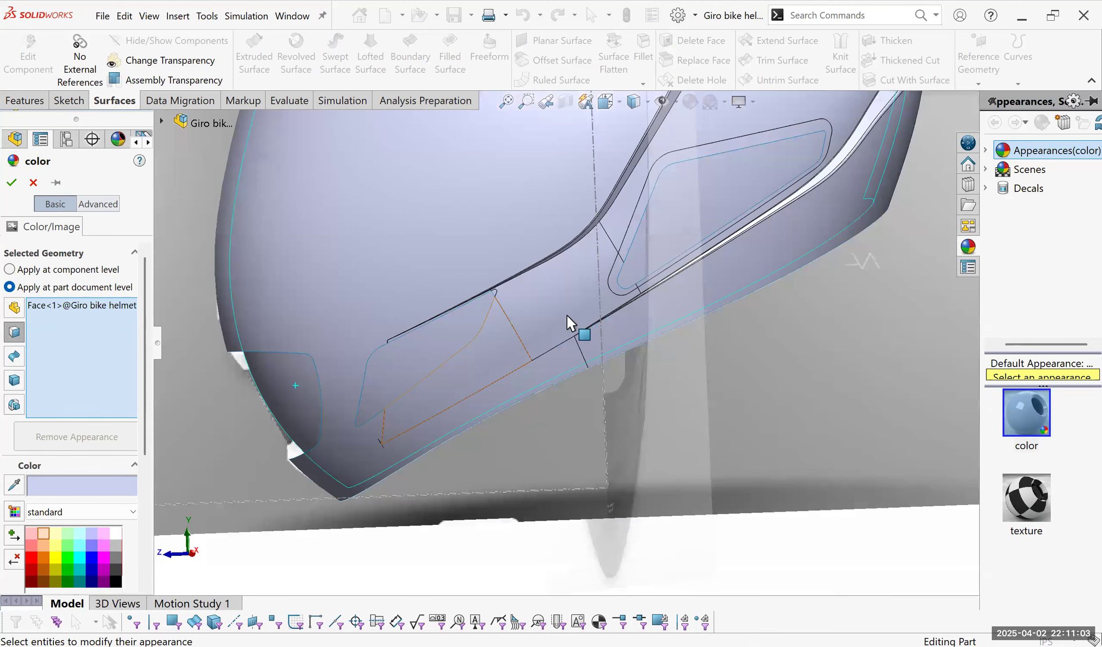
{"action": "scroll", "coordinate": [363, 296], "scroll_direction": "up", "scroll_amount": 5}
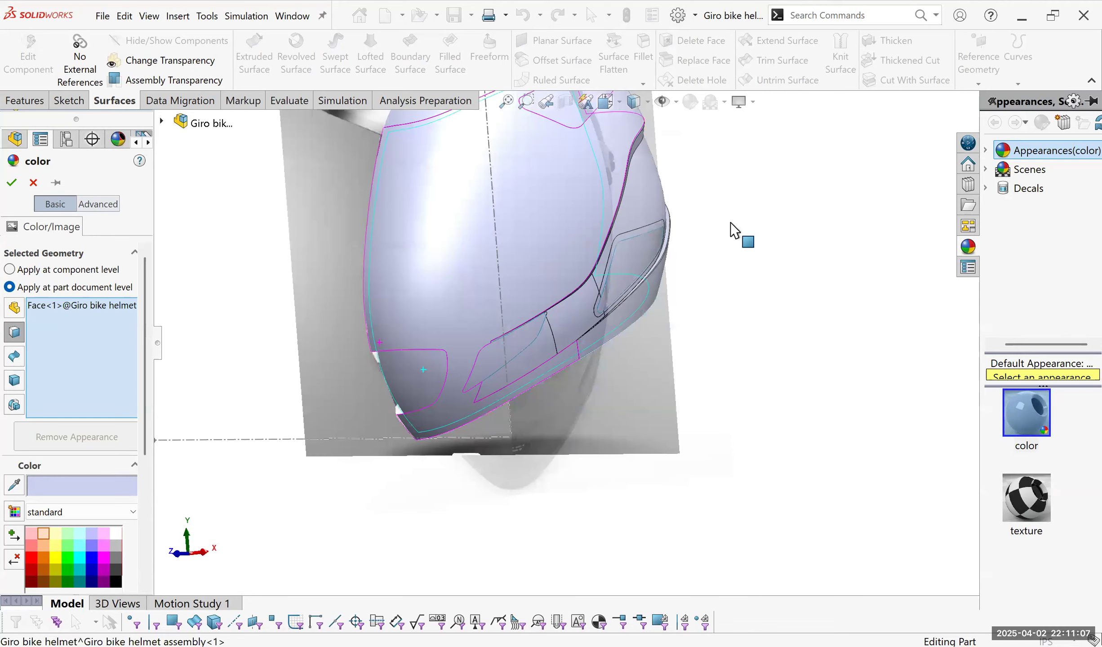
{"action": "middle_click_drag", "start_coordinate": [731, 223], "coordinate": [909, 291]}
{"action": "scroll", "coordinate": [758, 279], "scroll_direction": "down", "scroll_amount": 3}
{"action": "middle_click_drag", "start_coordinate": [758, 279], "coordinate": [919, 304]}
{"action": "middle_click_drag", "start_coordinate": [736, 360], "coordinate": [844, 365]}
{"action": "scroll", "coordinate": [844, 365], "scroll_direction": "up", "scroll_amount": 5}
{"action": "left_click", "coordinate": [696, 337]}
{"action": "scroll", "coordinate": [696, 339], "scroll_direction": "down", "scroll_amount": 4}
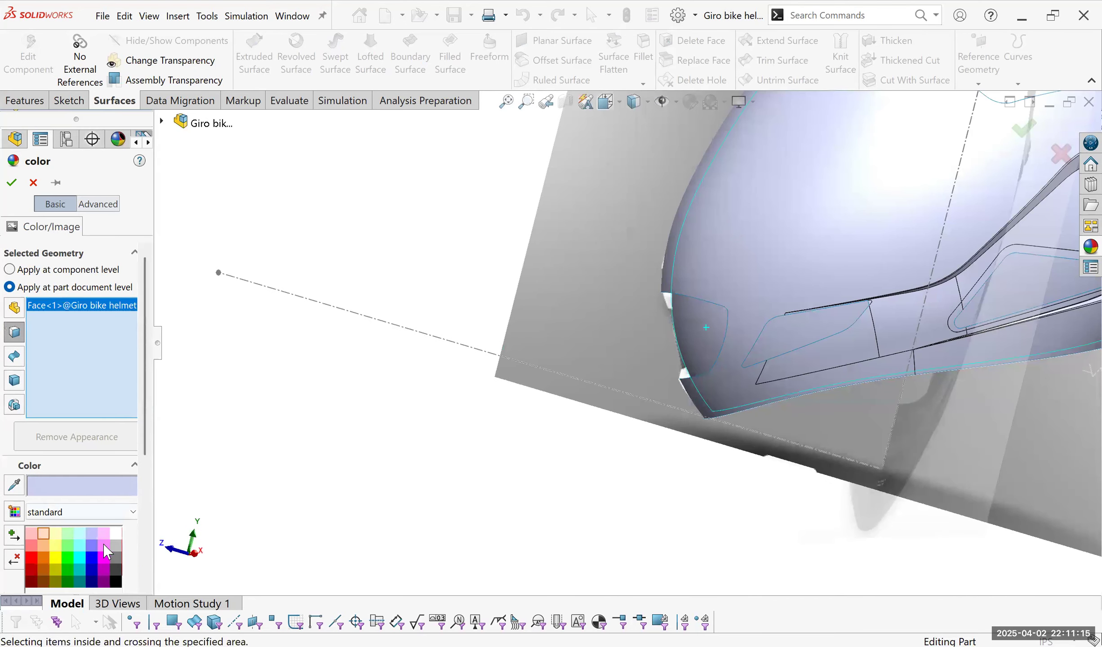
Color the selected inner offset surface face light pink, trying white first.
{"action": "left_click", "coordinate": [116, 534]}
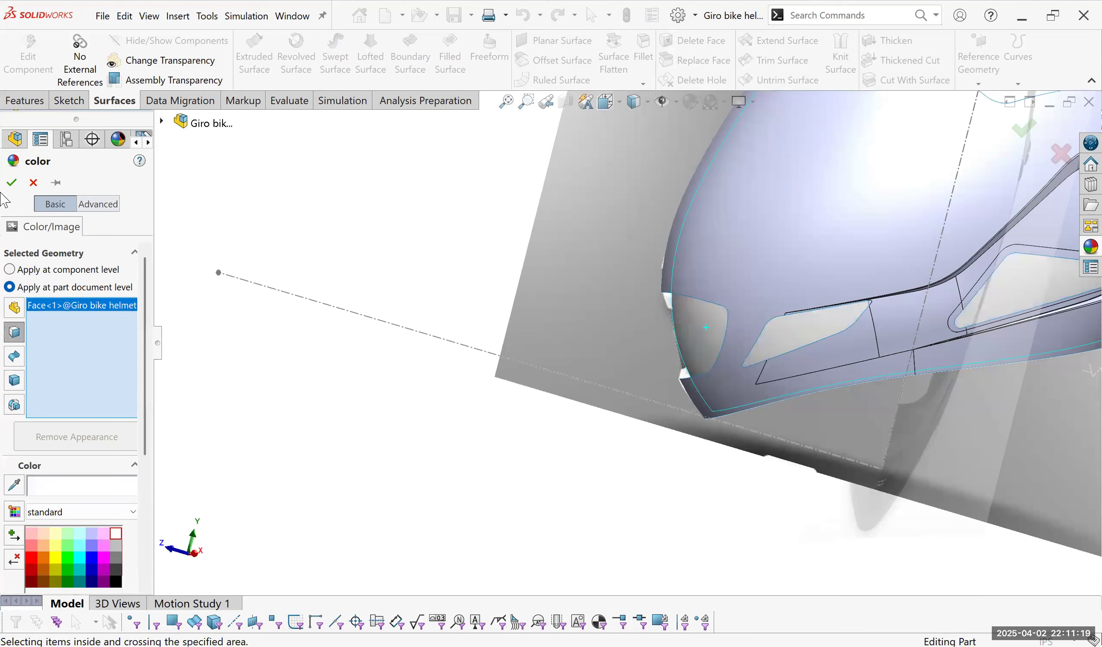
{"action": "left_click", "coordinate": [104, 534]}
{"action": "key", "text": "Return"}
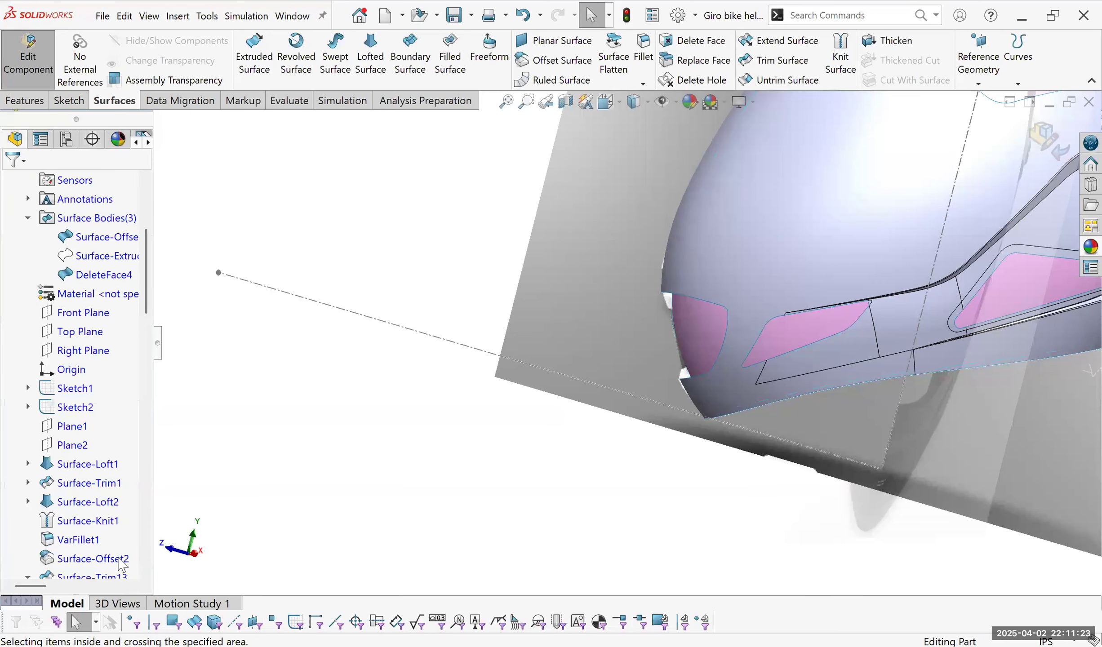
Edit the Surface-Offset2 feature to change the inner surface's offset distance.
{"action": "left_click", "coordinate": [119, 560]}
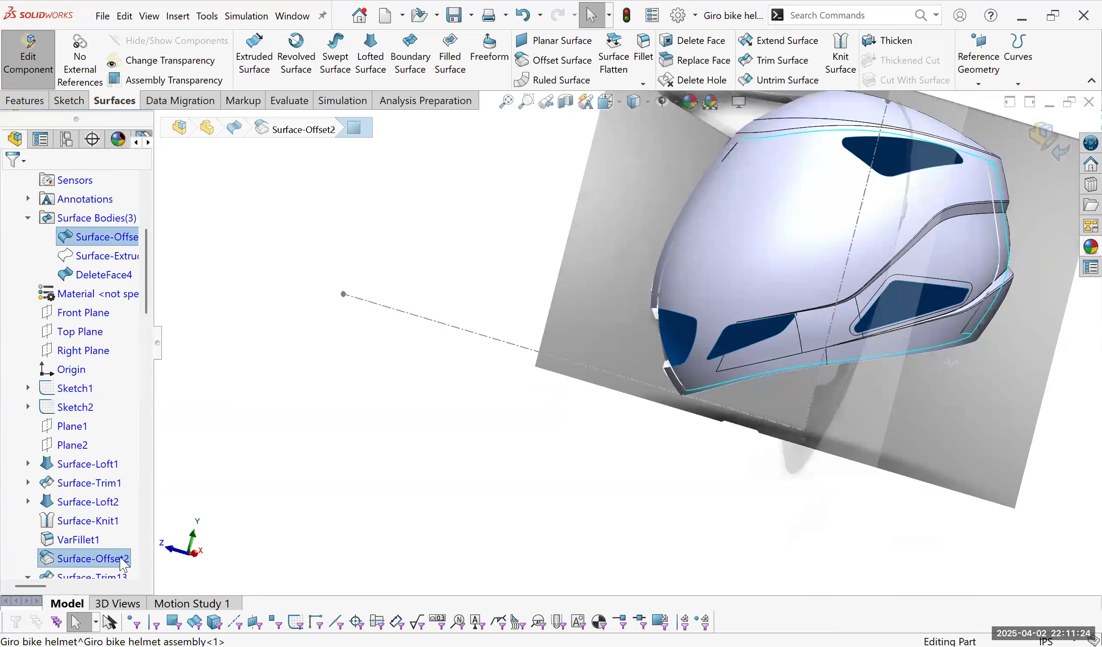
{"action": "right_click", "coordinate": [131, 314]}
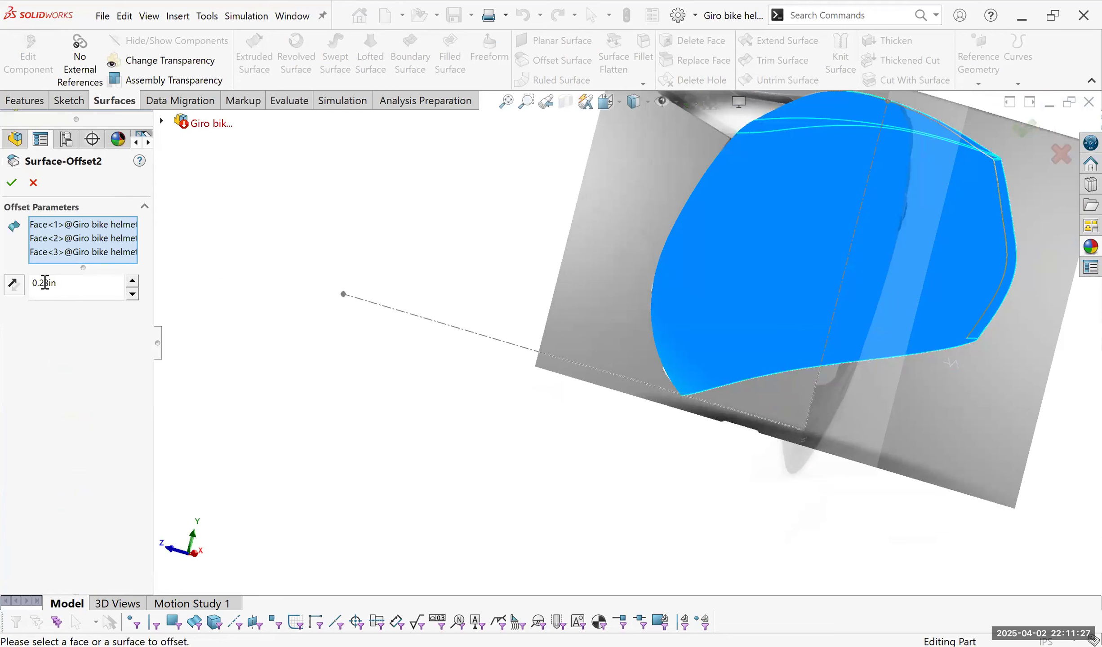
{"action": "left_click_drag", "start_coordinate": [98, 295], "coordinate": [44, 293]}
{"action": "left_click", "coordinate": [12, 182]}
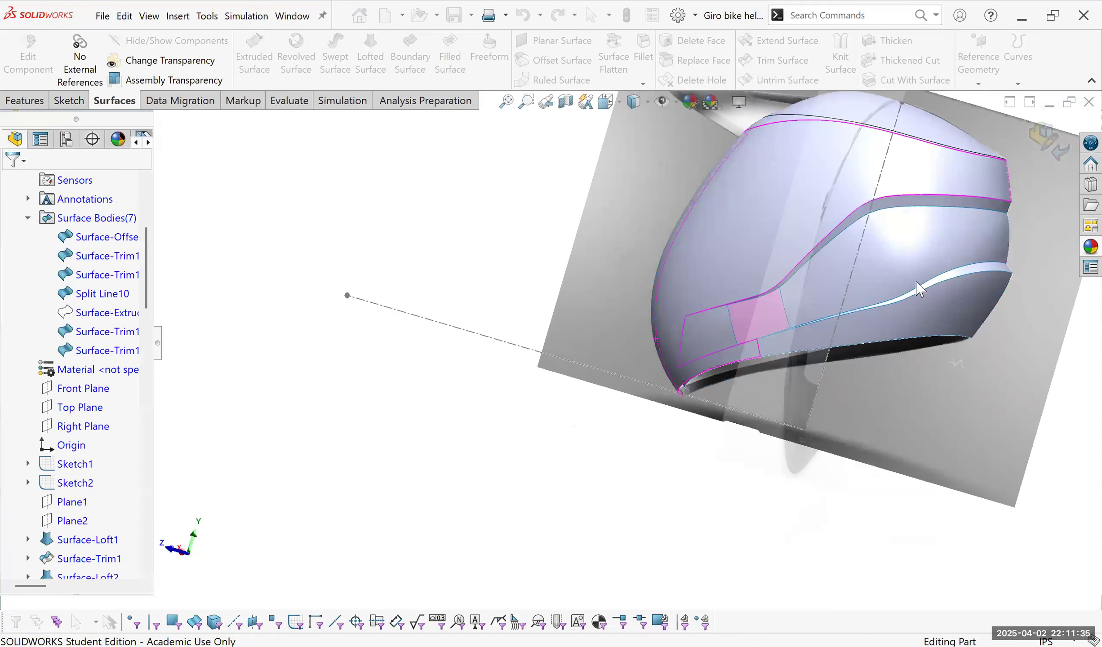
Examine the rebuilt helmet around the chin and side panel, and review the failed features in the feature tree.
{"action": "scroll", "coordinate": [602, 406], "scroll_direction": "down", "scroll_amount": 3}
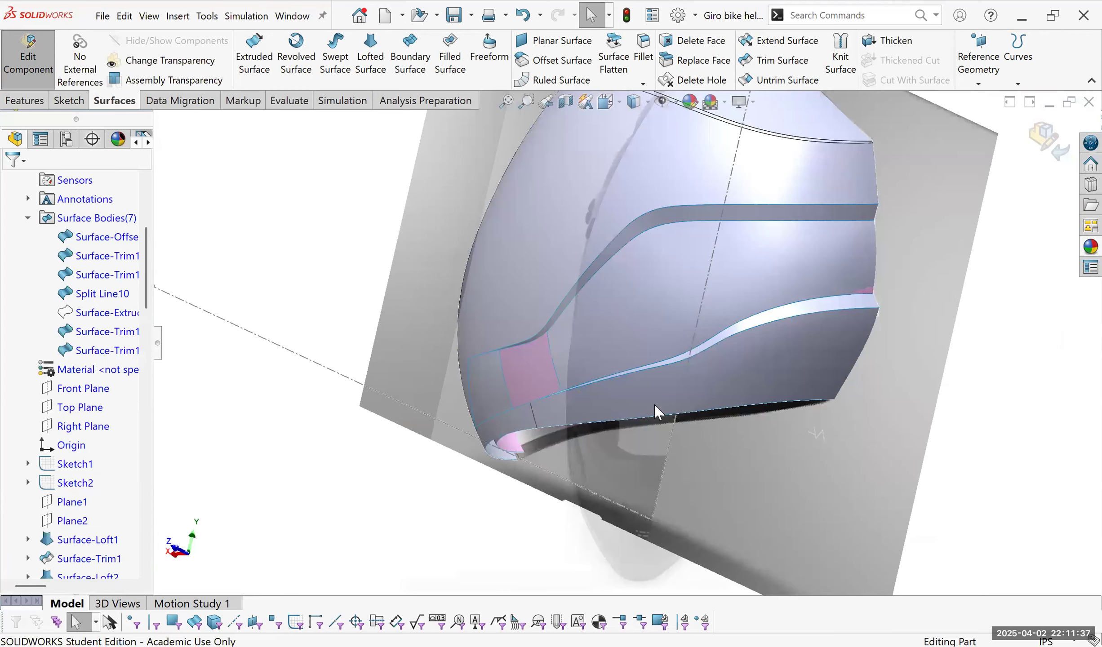
{"action": "scroll", "coordinate": [461, 409], "scroll_direction": "down", "scroll_amount": 3}
{"action": "middle_click_drag", "start_coordinate": [448, 398], "coordinate": [384, 410]}
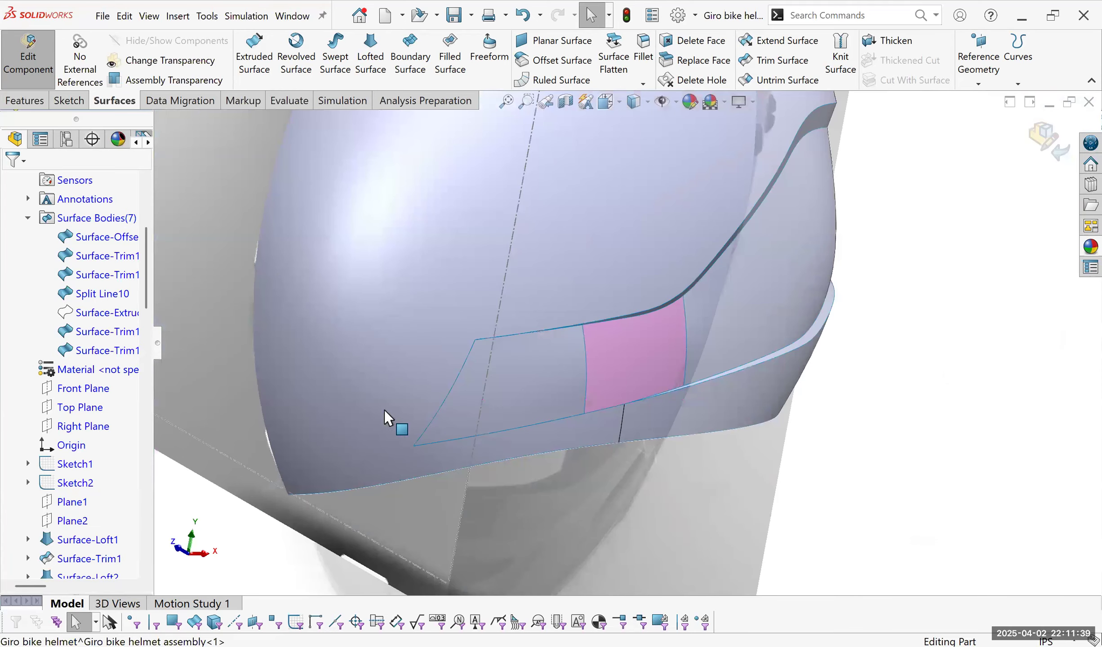
{"action": "middle_click_drag", "start_coordinate": [507, 369], "coordinate": [441, 376]}
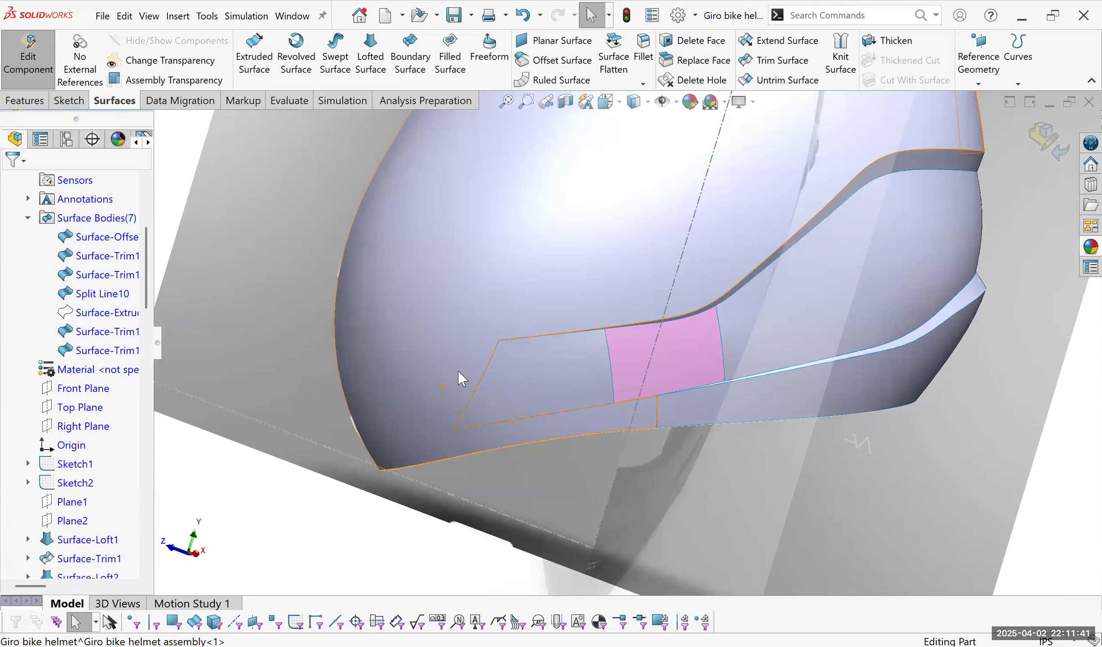
{"action": "scroll", "coordinate": [460, 374], "scroll_direction": "up", "scroll_amount": 5}
{"action": "scroll", "coordinate": [145, 492], "scroll_direction": "down", "scroll_amount": 1}
{"action": "scroll", "coordinate": [144, 493], "scroll_direction": "up", "scroll_amount": 1}
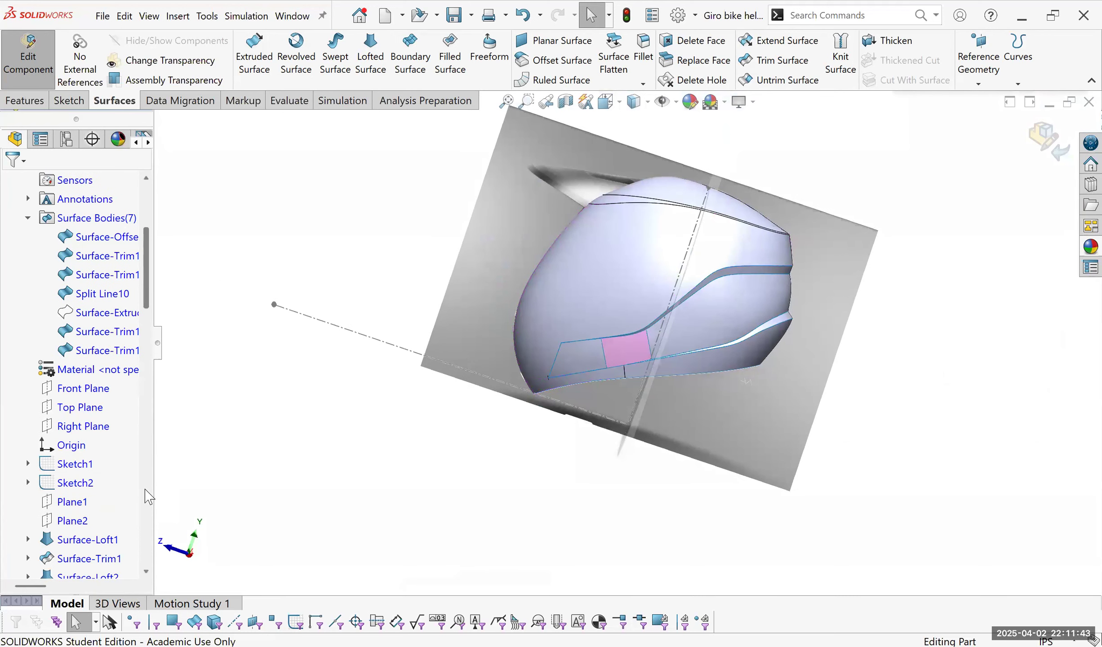
{"action": "left_click", "coordinate": [145, 491]}
{"action": "scroll", "coordinate": [143, 469], "scroll_direction": "up", "scroll_amount": 3}
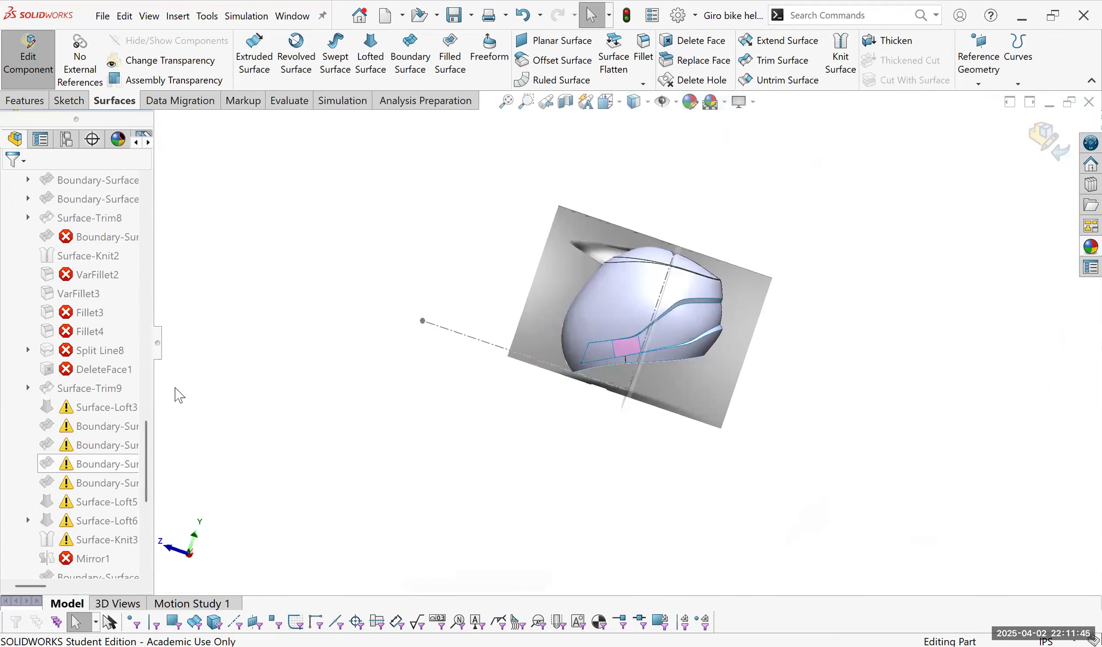
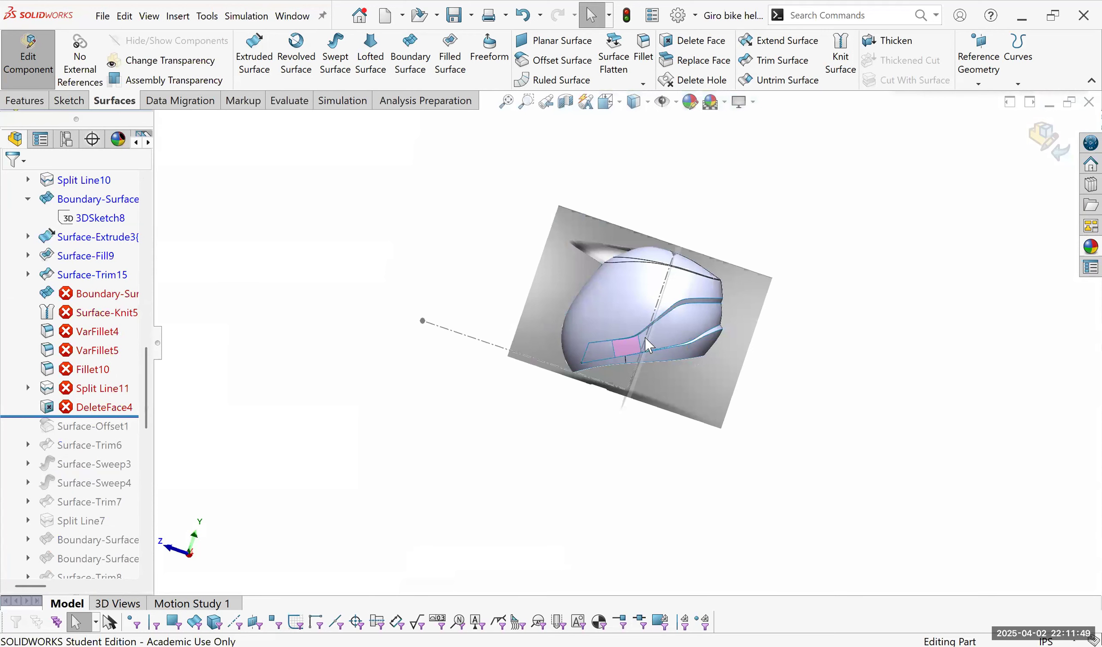
{"action": "left_click", "coordinate": [715, 331]}
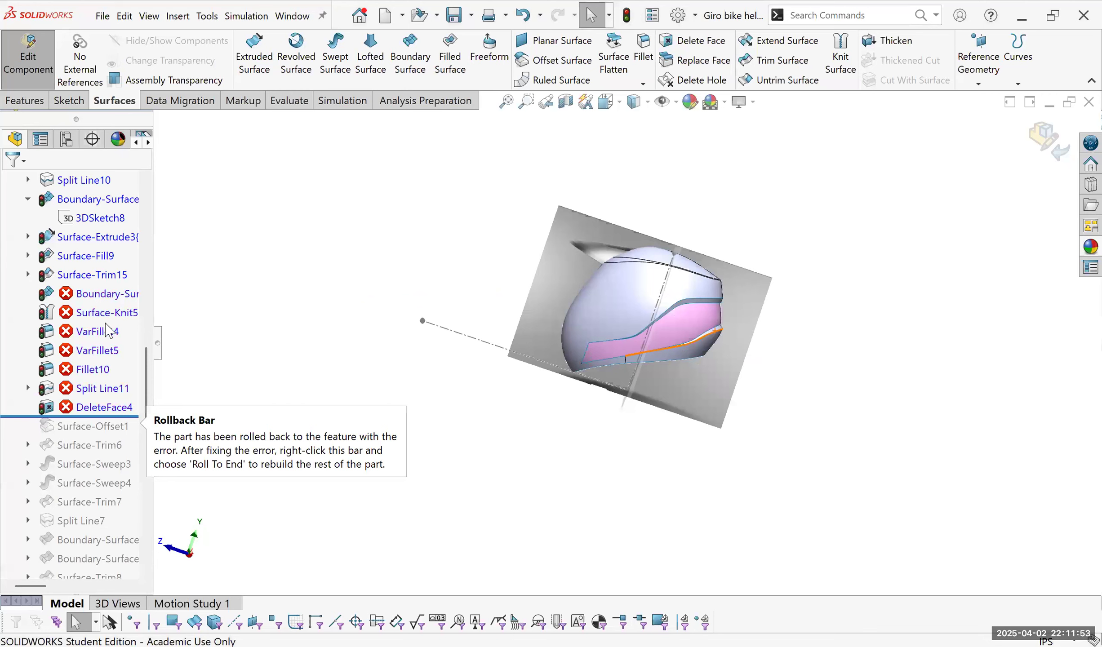
{"action": "scroll", "coordinate": [101, 351], "scroll_direction": "up", "scroll_amount": 7}
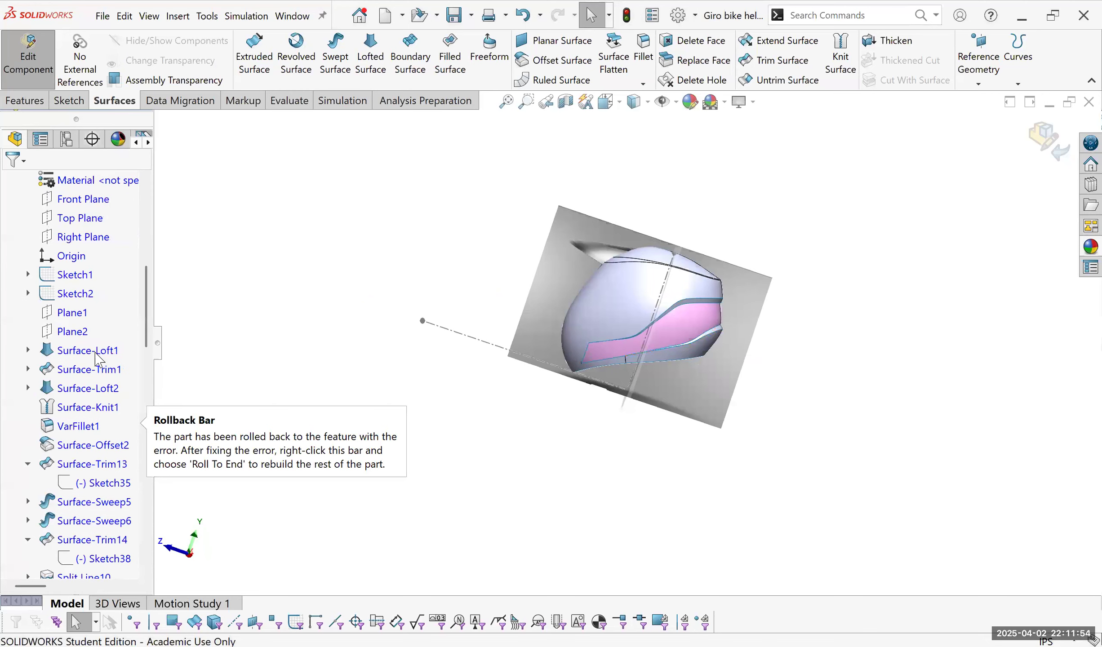
{"action": "scroll", "coordinate": [81, 350], "scroll_direction": "up", "scroll_amount": 4}
Set the offset distance of the pink inner surface's Surface-Offset2 feature to 0.23 in.
{"action": "left_click", "coordinate": [679, 332]}
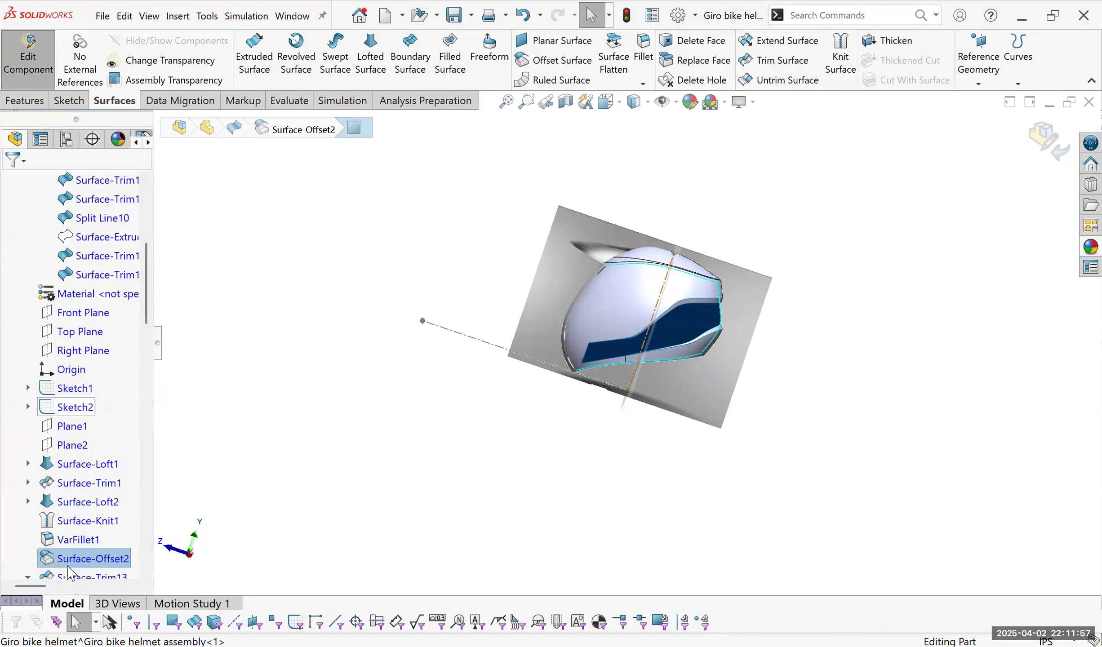
{"action": "right_click", "coordinate": [80, 312]}
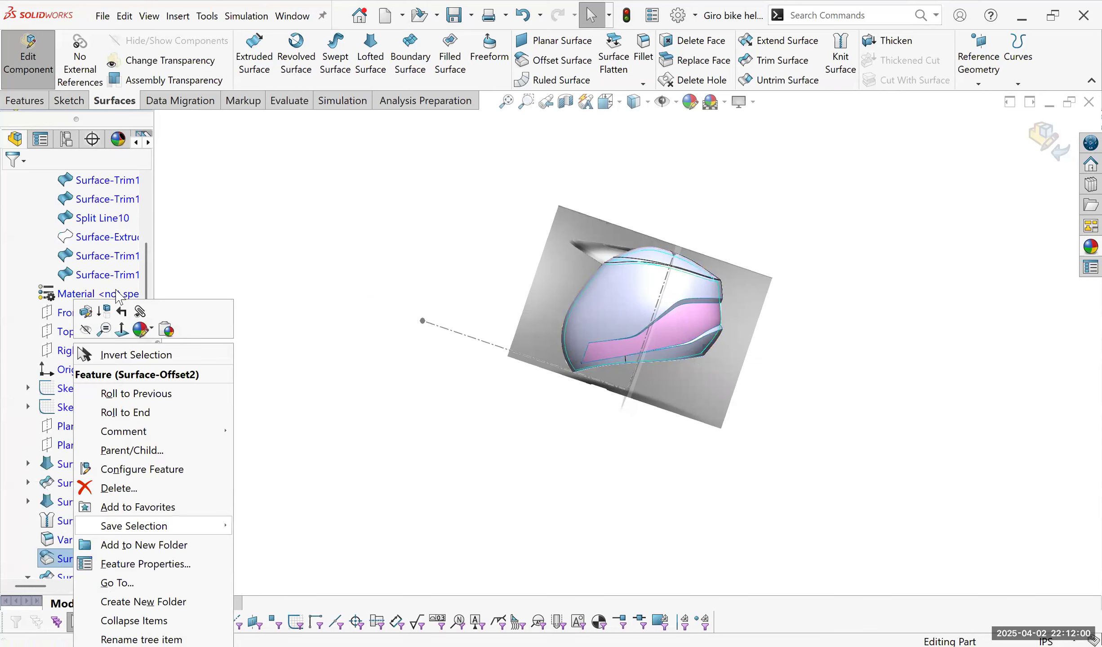
{"action": "left_click", "coordinate": [85, 311]}
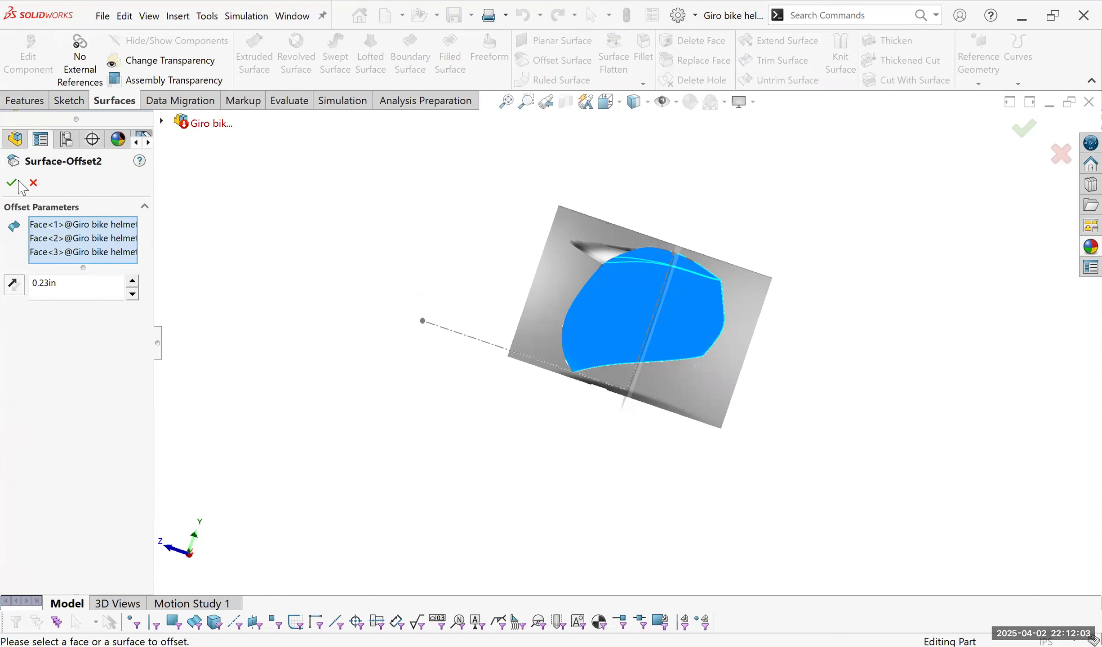
{"action": "left_click", "coordinate": [12, 183]}
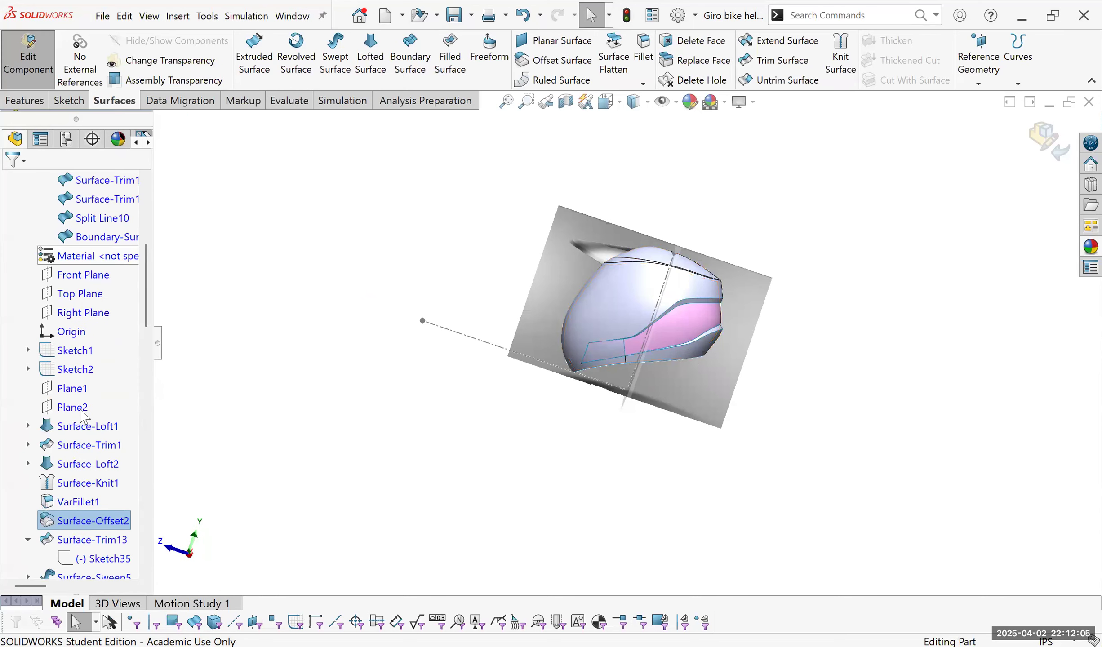
Edit 3DSketch8 under Boundary-Surface19 and delete the conflicting equal curvature relation between the spline and the helmet edge, keeping the tangent relation.
{"action": "scroll", "coordinate": [82, 416], "scroll_direction": "down", "scroll_amount": 5}
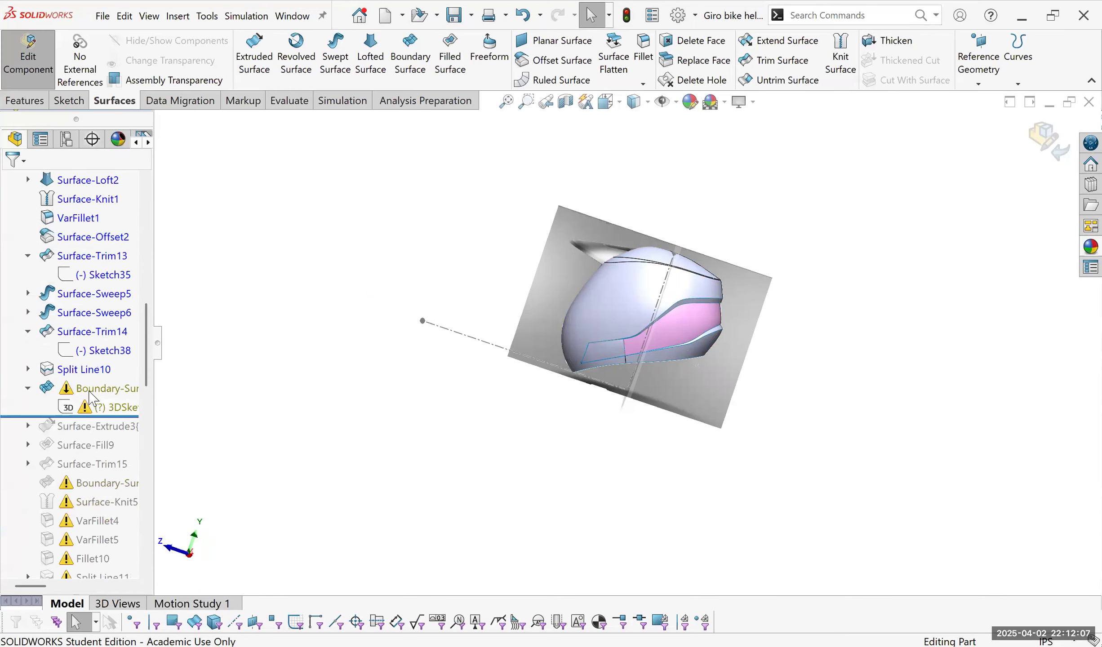
{"action": "left_click", "coordinate": [114, 413]}
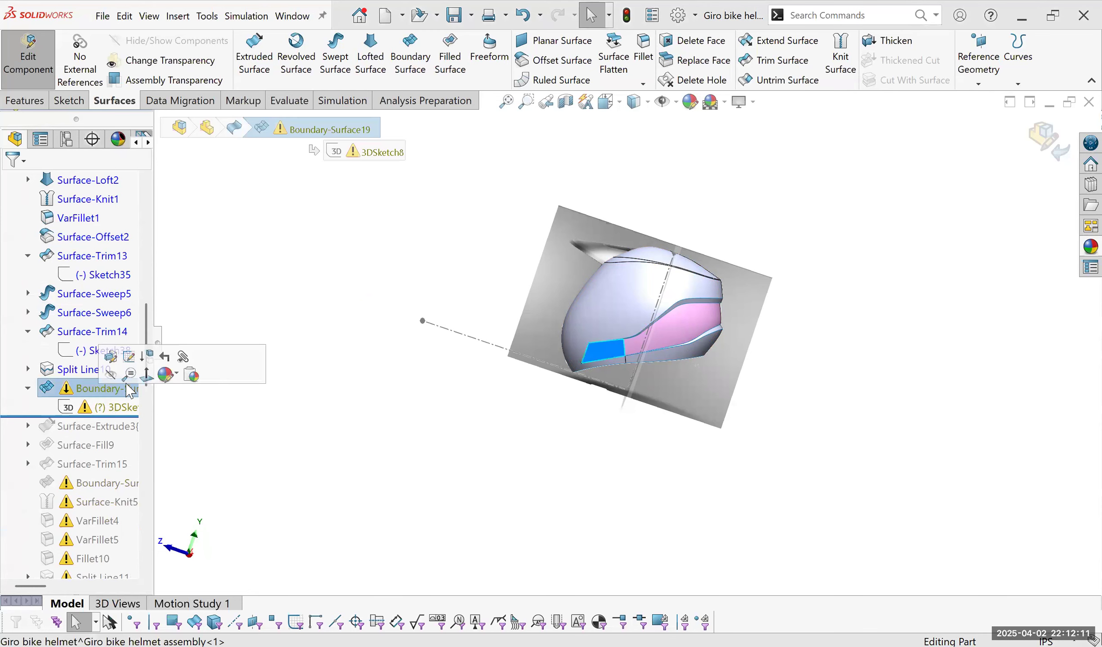
{"action": "left_click", "coordinate": [119, 407]}
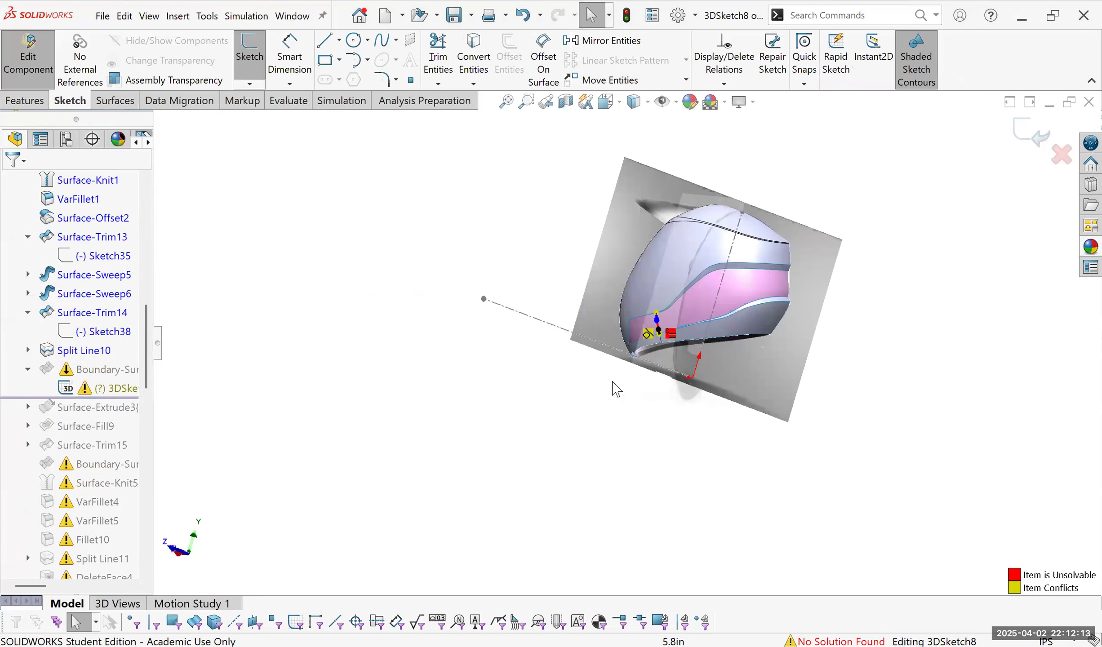
{"action": "scroll", "coordinate": [676, 320], "scroll_direction": "down", "scroll_amount": 8}
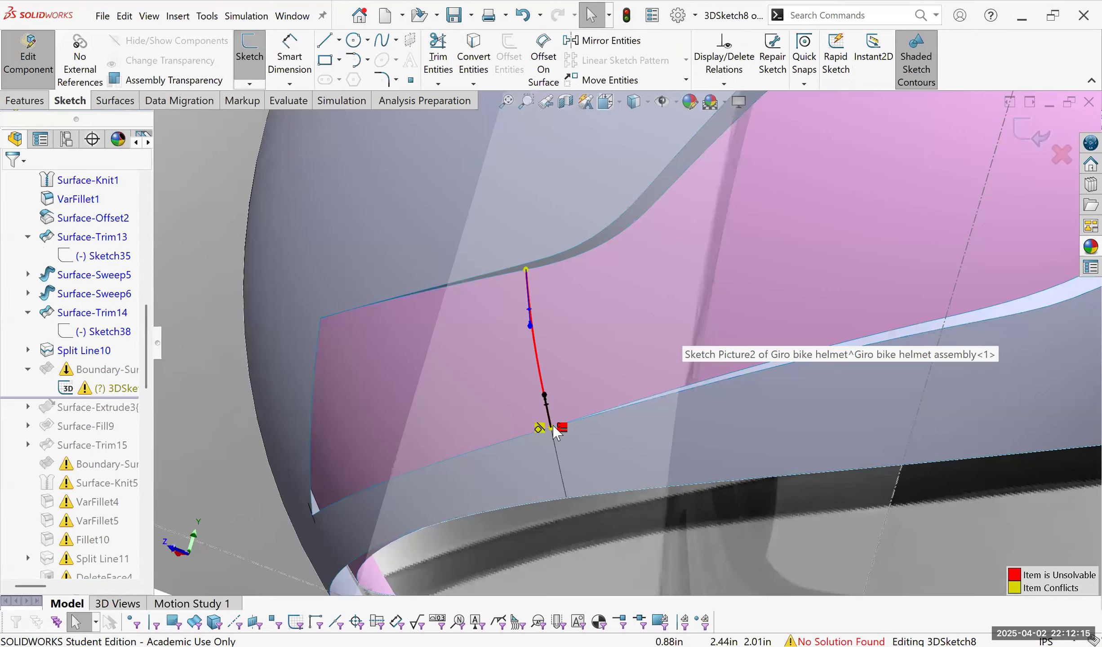
{"action": "middle_click_drag", "start_coordinate": [579, 423], "coordinate": [572, 427]}
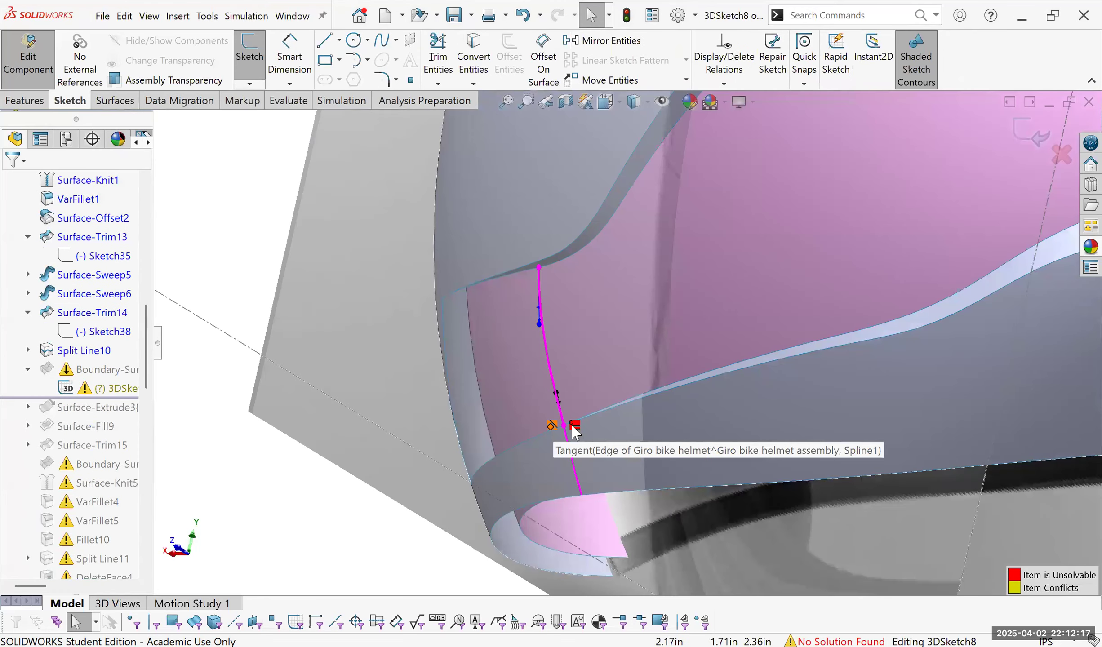
{"action": "left_click", "coordinate": [571, 427]}
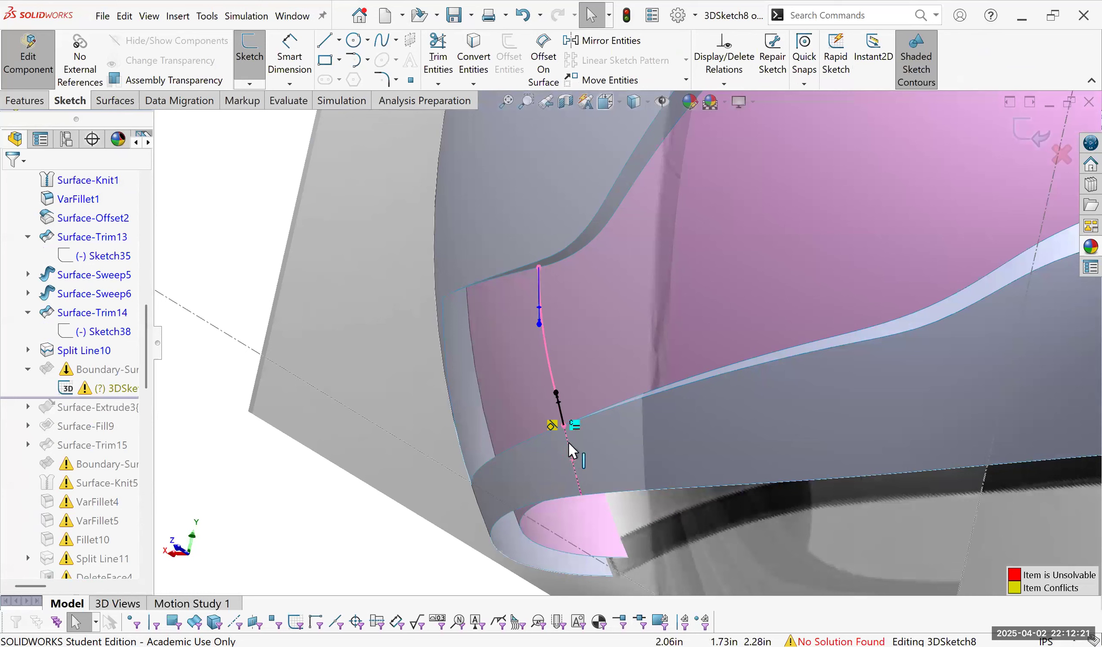
{"action": "key", "text": "Delete"}
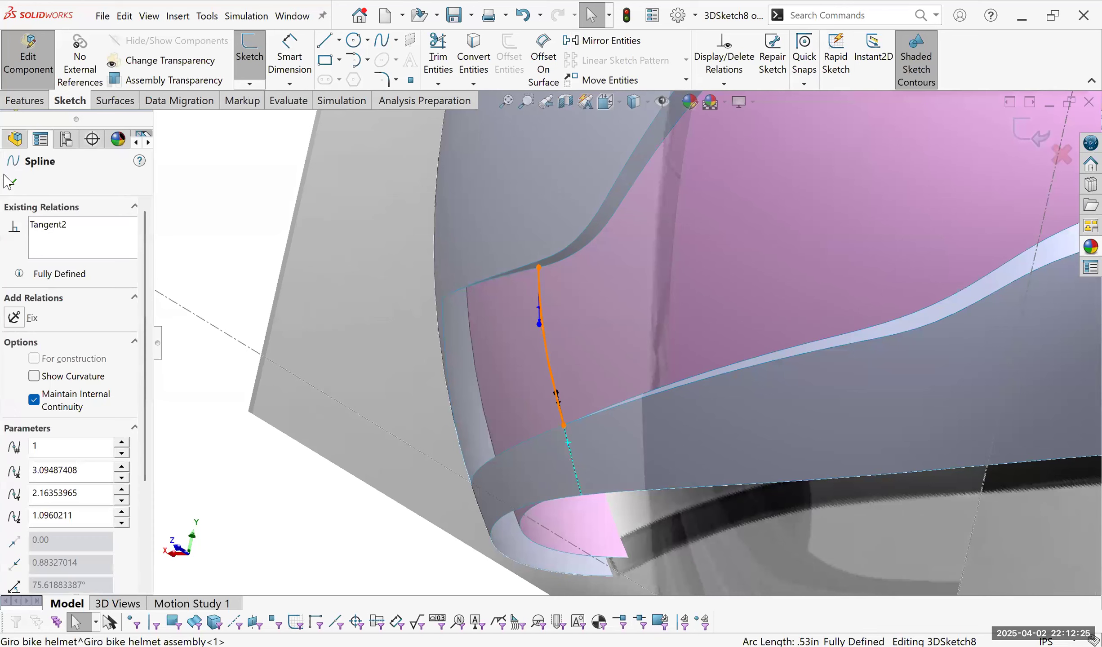
{"action": "left_click", "coordinate": [11, 184]}
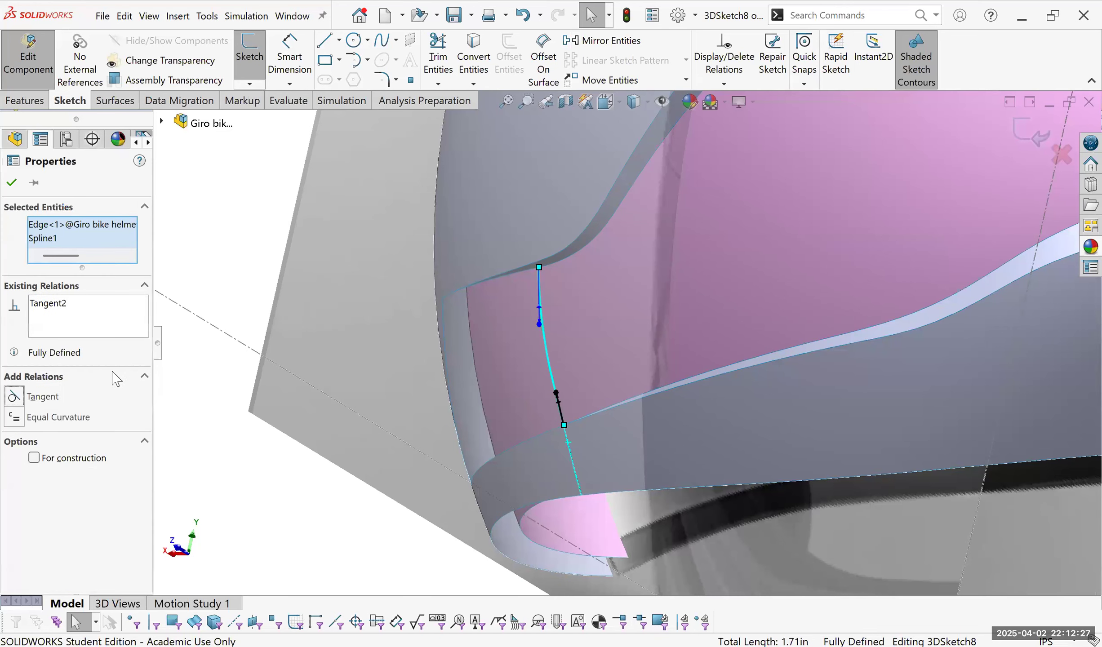
{"action": "key", "text": "Escape"}
{"action": "key", "text": "f"}
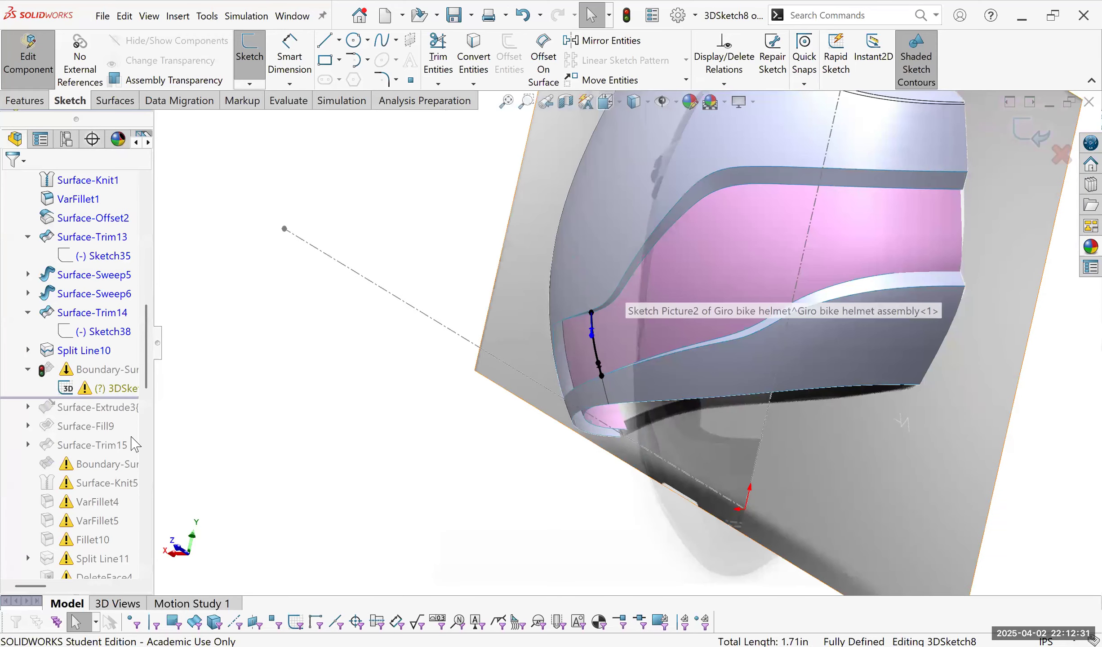
Exit the sketch and roll the feature tree forward to just after DeleteFace4.
{"action": "mouse_move", "coordinate": [132, 398]}
{"action": "left_mouse_down"}
{"action": "mouse_move", "coordinate": [128, 580]}
{"action": "mouse_move", "coordinate": [168, 414]}
{"action": "mouse_move", "coordinate": [133, 271]}
{"action": "left_mouse_up"}
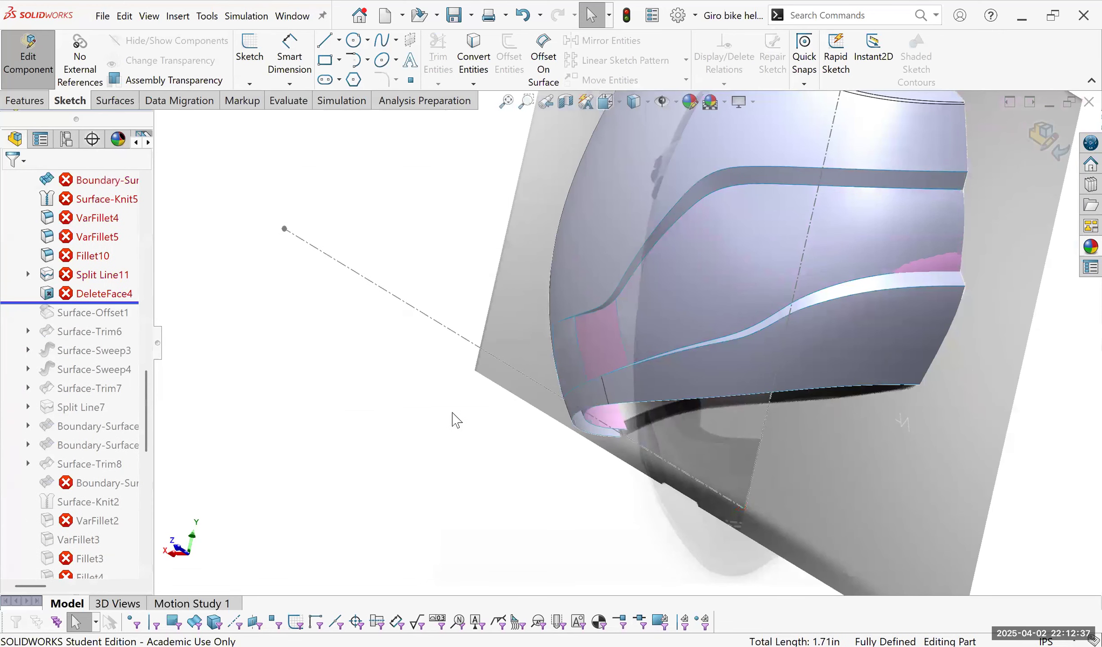
{"action": "key", "text": "z"}
{"action": "key", "text": "z"}
{"action": "key", "text": "z"}
{"action": "key", "text": "z"}
{"action": "key", "text": "z"}
{"action": "scroll", "coordinate": [91, 418], "scroll_direction": "up", "scroll_amount": 4}
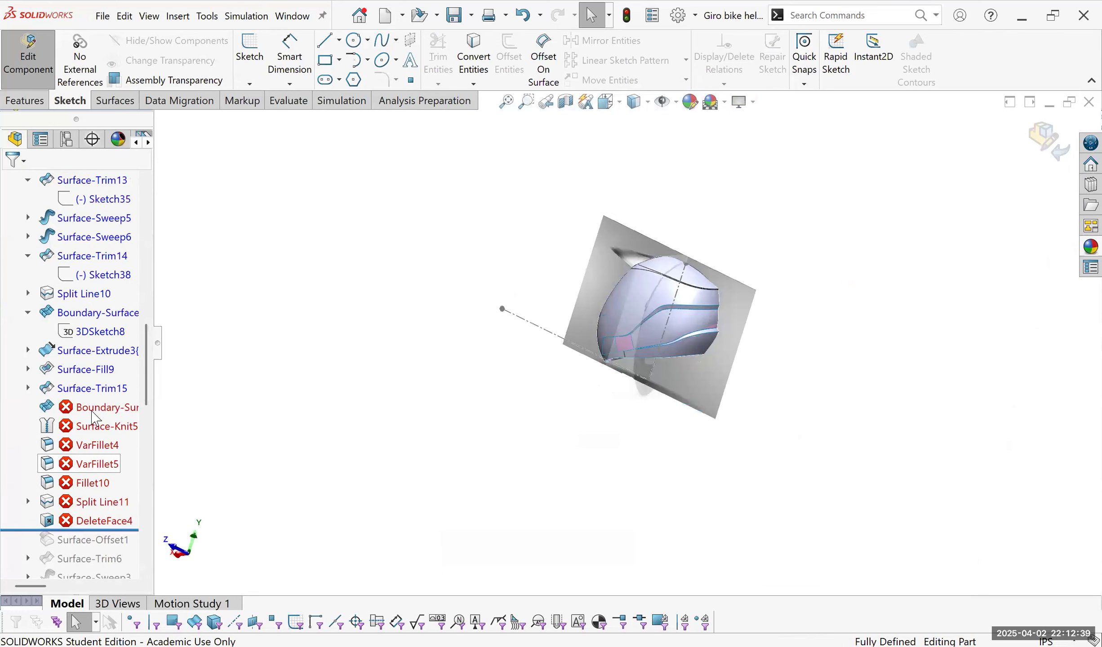
Examine the error and Direction 1 profiles of Boundary-Surface20, and inspect the pink patch showing through the helmet's side gap.
{"action": "mouse_move", "coordinate": [89, 412]}
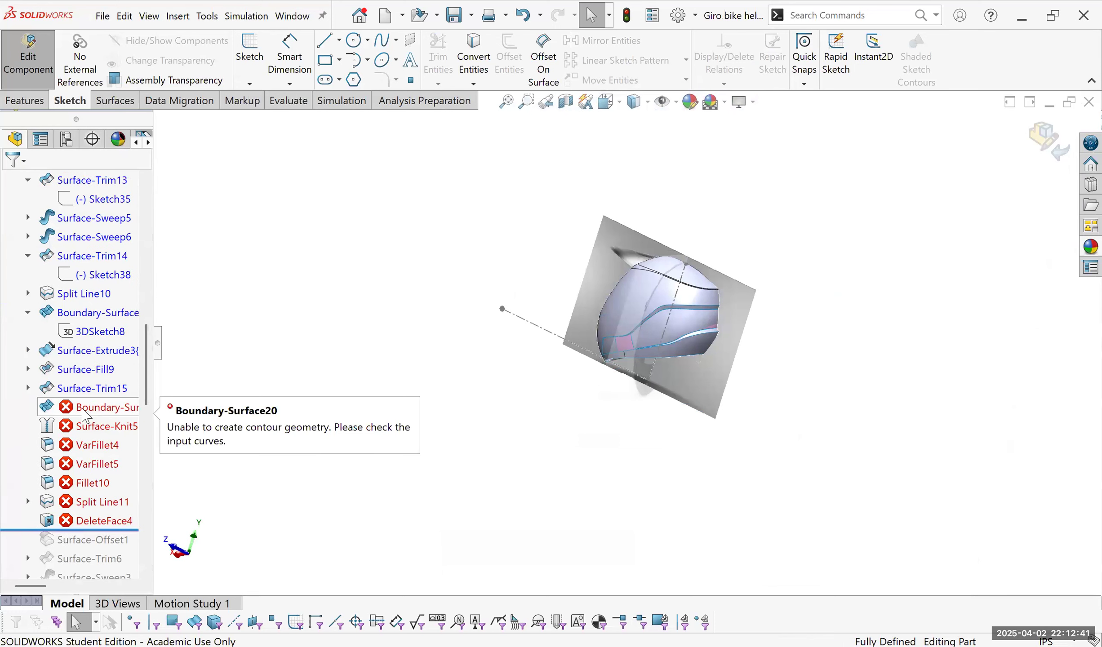
{"action": "left_click", "coordinate": [97, 236]}
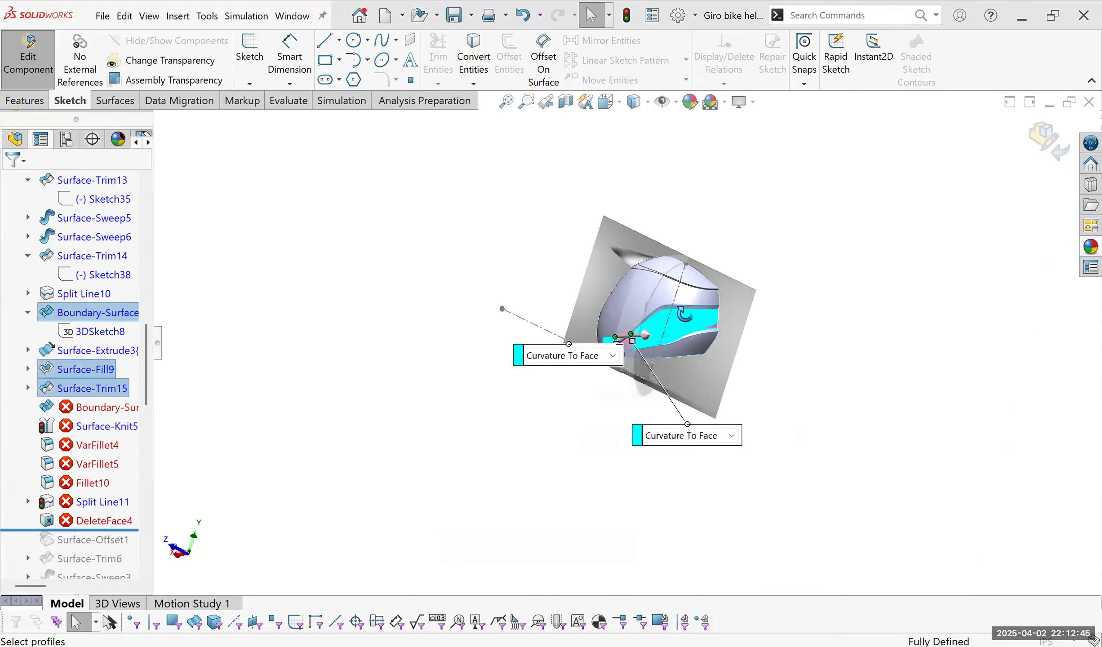
{"action": "middle_click_drag", "start_coordinate": [415, 443], "coordinate": [452, 432]}
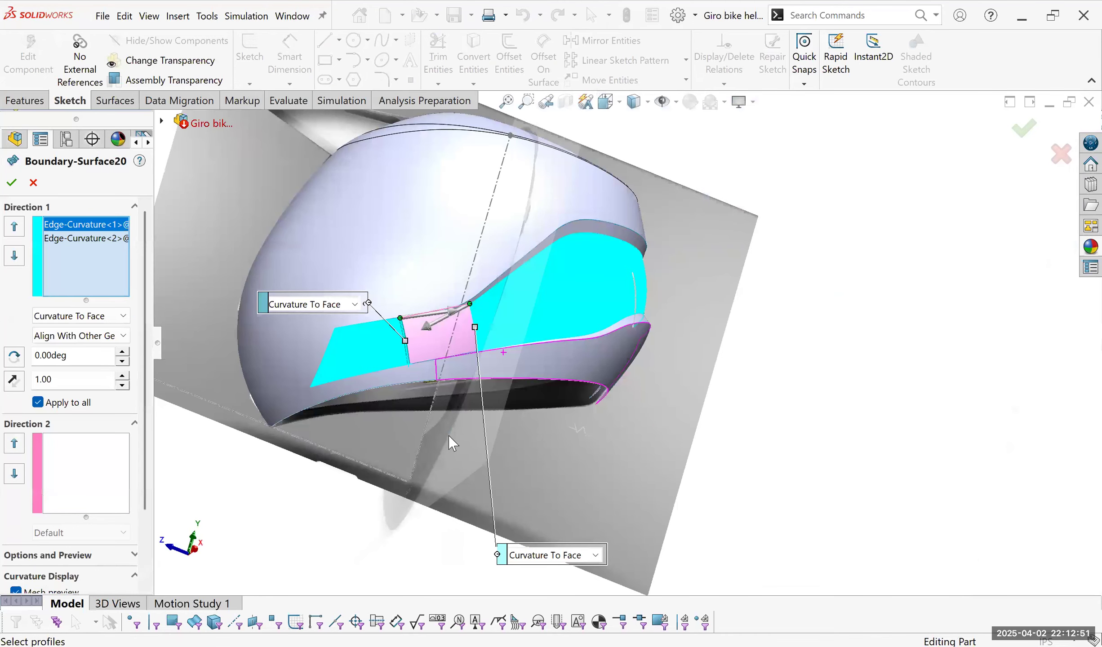
{"action": "middle_click_drag", "start_coordinate": [449, 436], "coordinate": [419, 450]}
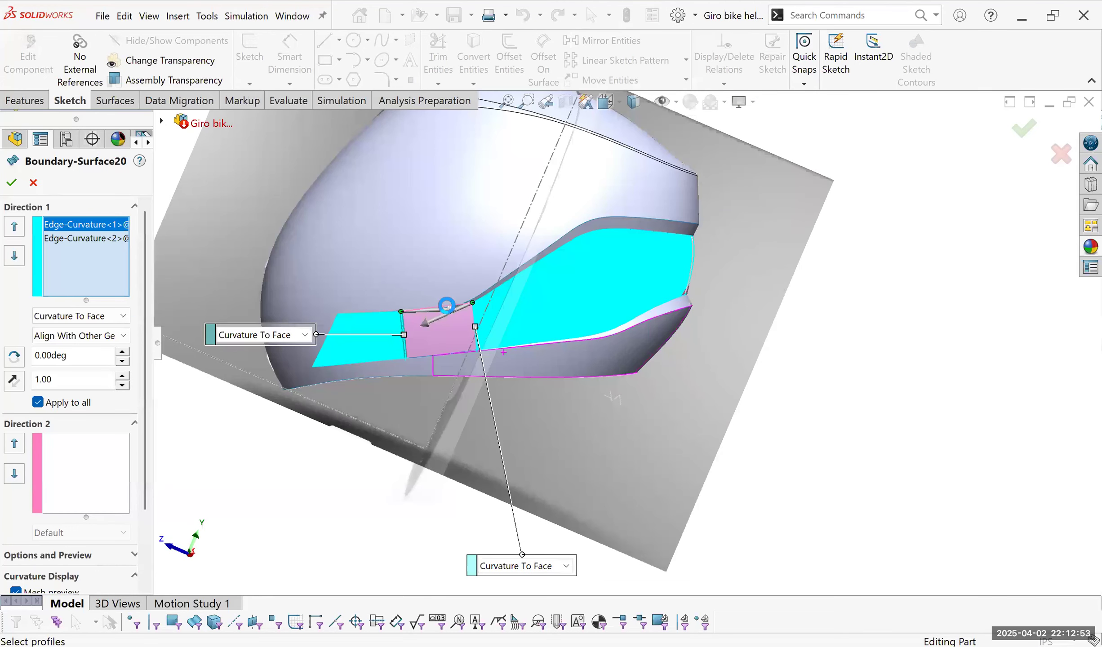
{"action": "key", "text": "Escape"}
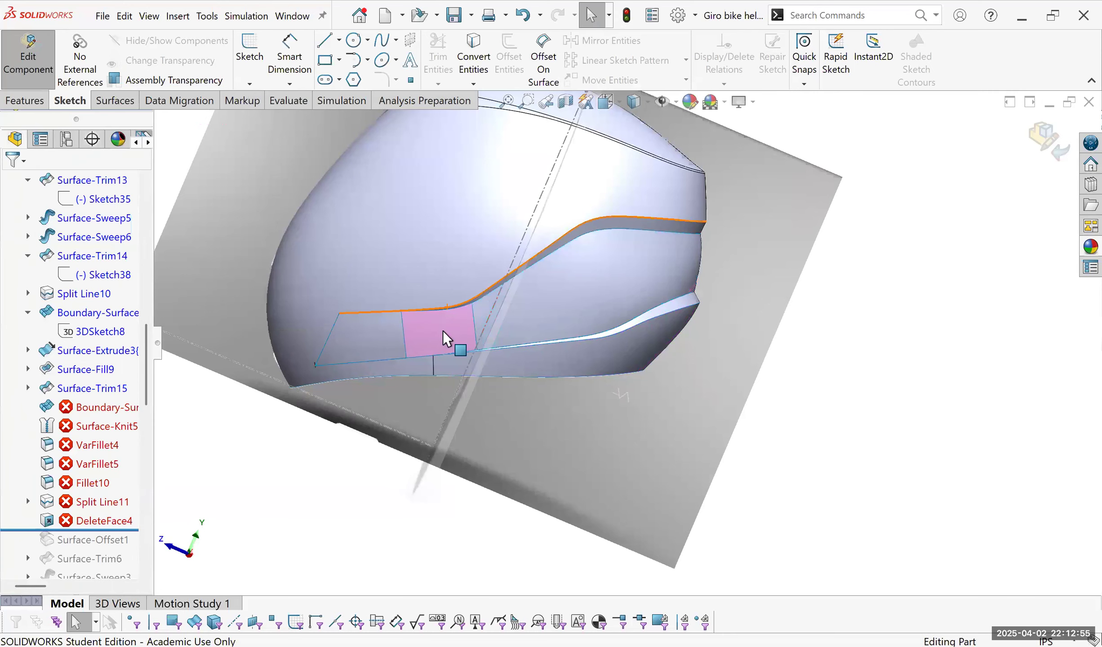
{"action": "scroll", "coordinate": [774, 356], "scroll_direction": "up", "scroll_amount": 3}
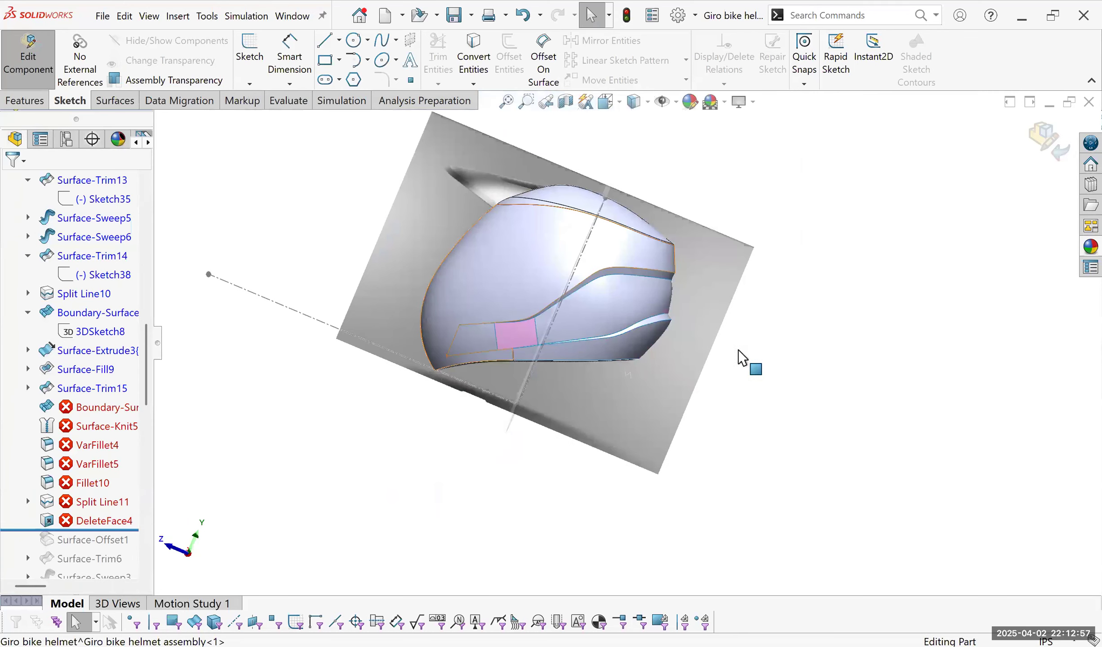
{"action": "scroll", "coordinate": [747, 360], "scroll_direction": "down", "scroll_amount": 5}
{"action": "middle_click_drag", "start_coordinate": [737, 347], "coordinate": [723, 415]}
{"action": "middle_click_drag", "start_coordinate": [820, 357], "coordinate": [333, 342]}
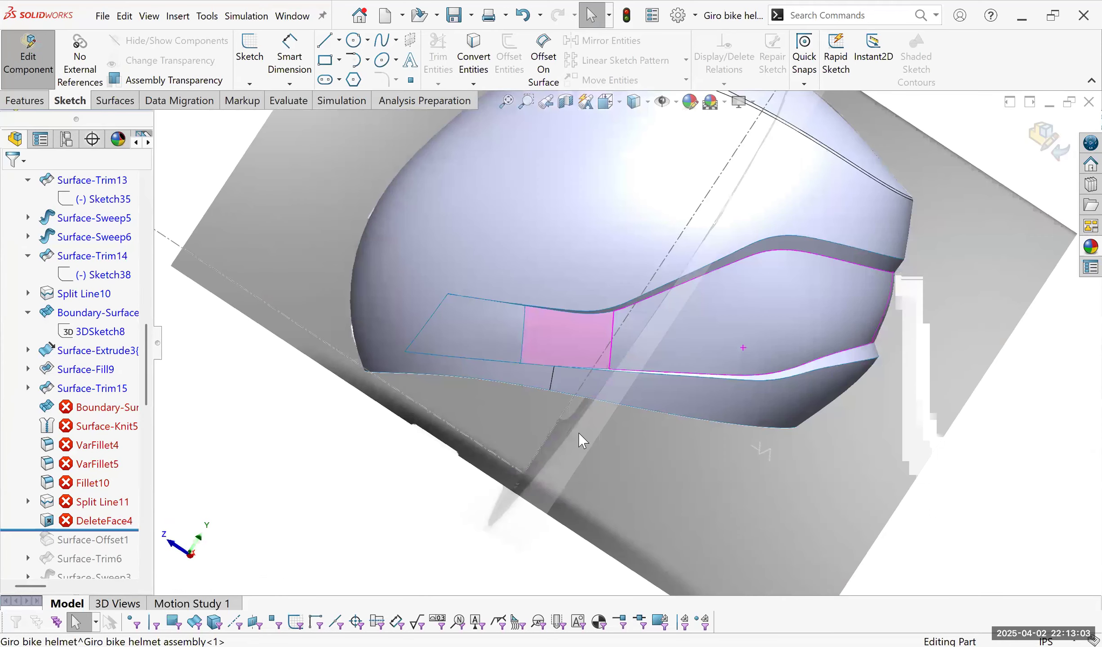
{"action": "middle_click_drag", "start_coordinate": [579, 433], "coordinate": [488, 314]}
{"action": "key", "text": "f"}
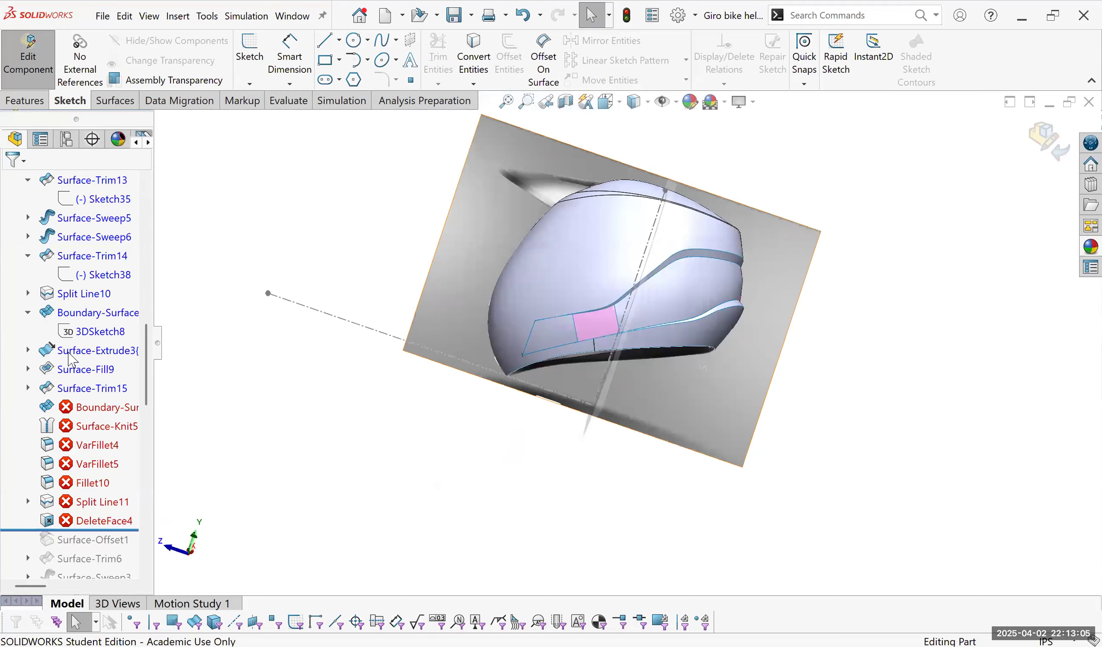
Hide the Surface-Offset2 surface body that shows through the gap in the helmet's side.
{"action": "scroll", "coordinate": [115, 344], "scroll_direction": "up", "scroll_amount": 2}
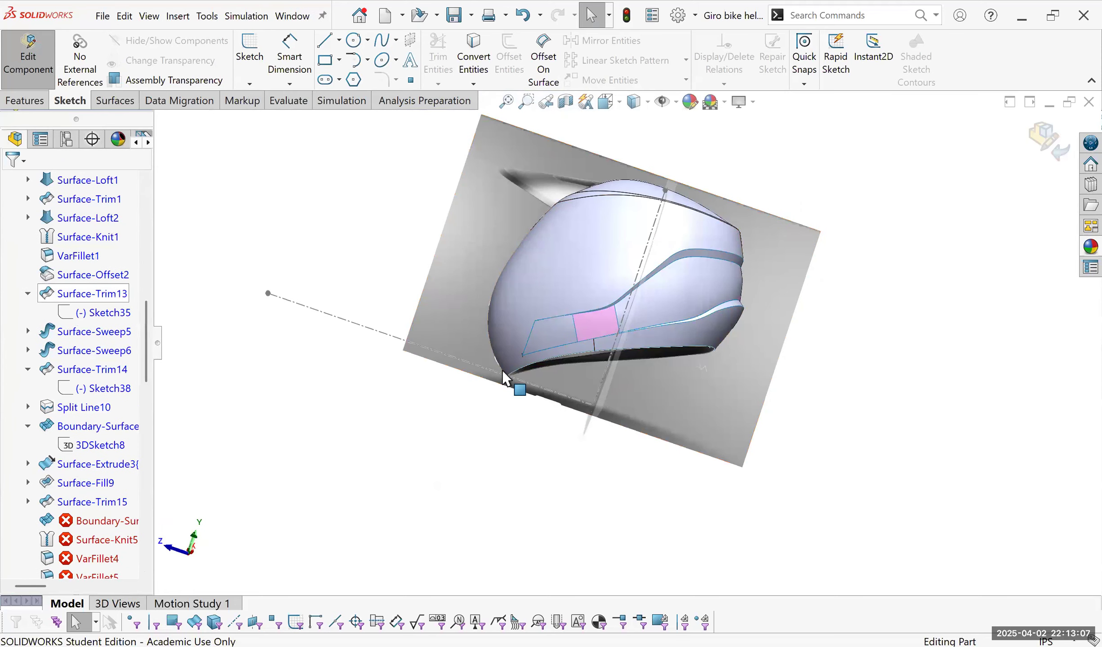
{"action": "scroll", "coordinate": [652, 360], "scroll_direction": "down", "scroll_amount": 3}
{"action": "left_click", "coordinate": [647, 361]}
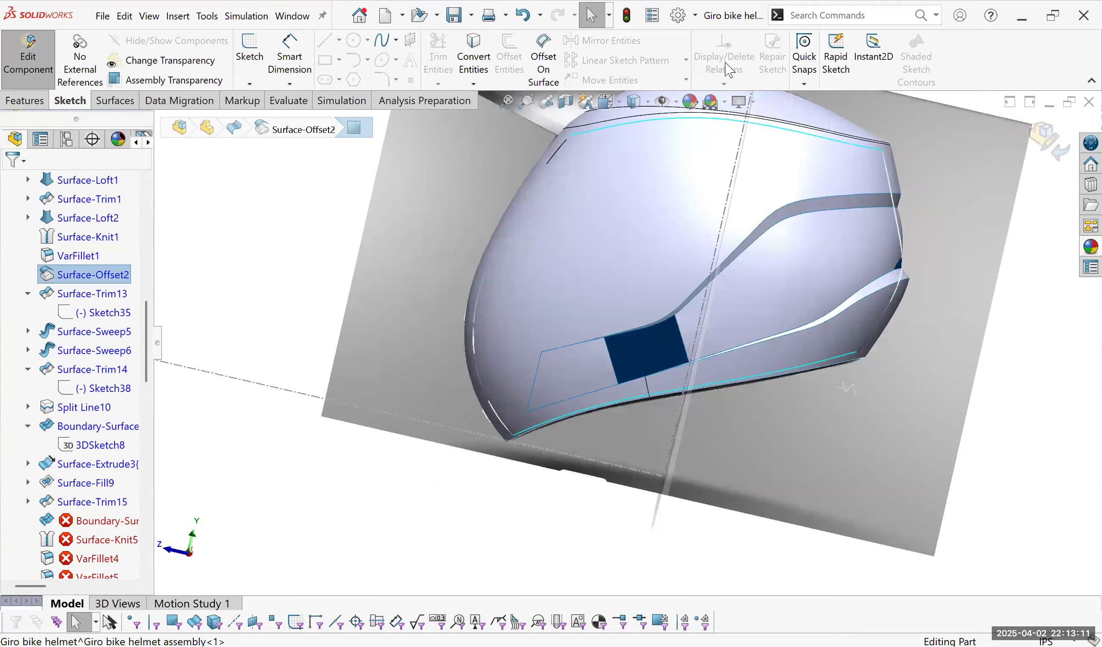
{"action": "right_click", "coordinate": [659, 115]}
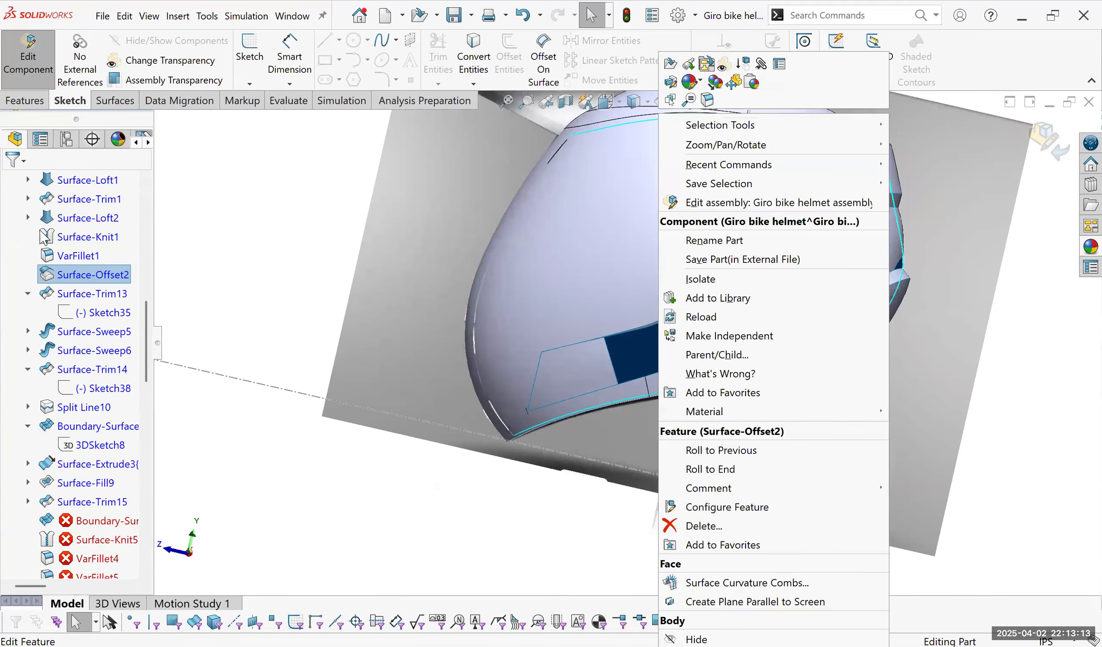
{"action": "left_click", "coordinate": [629, 365]}
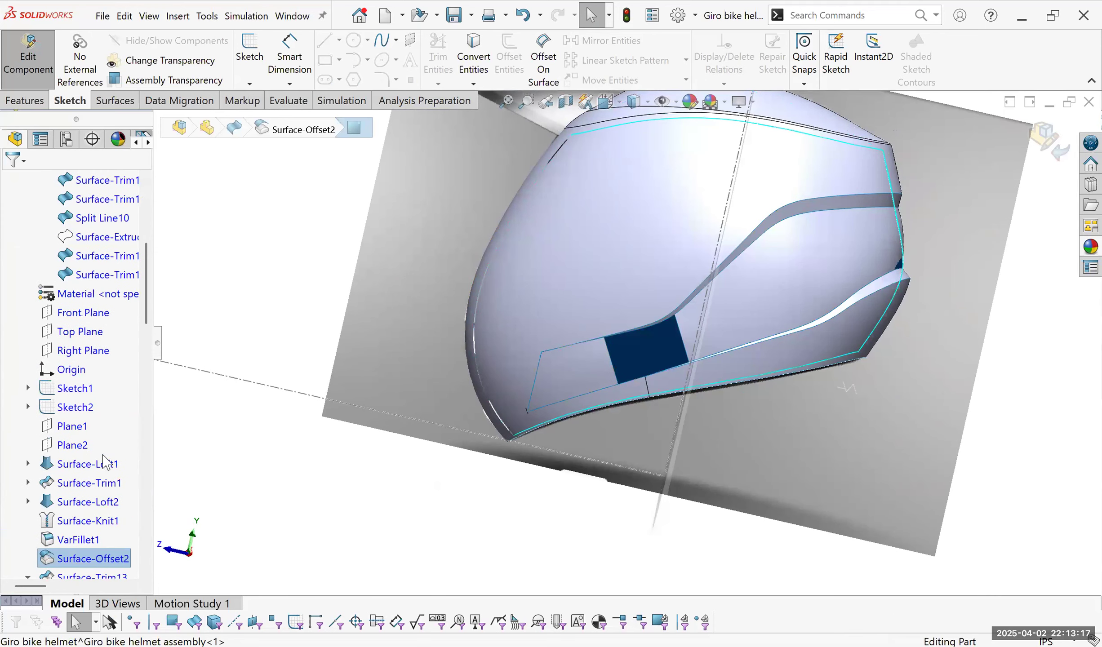
{"action": "right_click", "coordinate": [180, 417]}
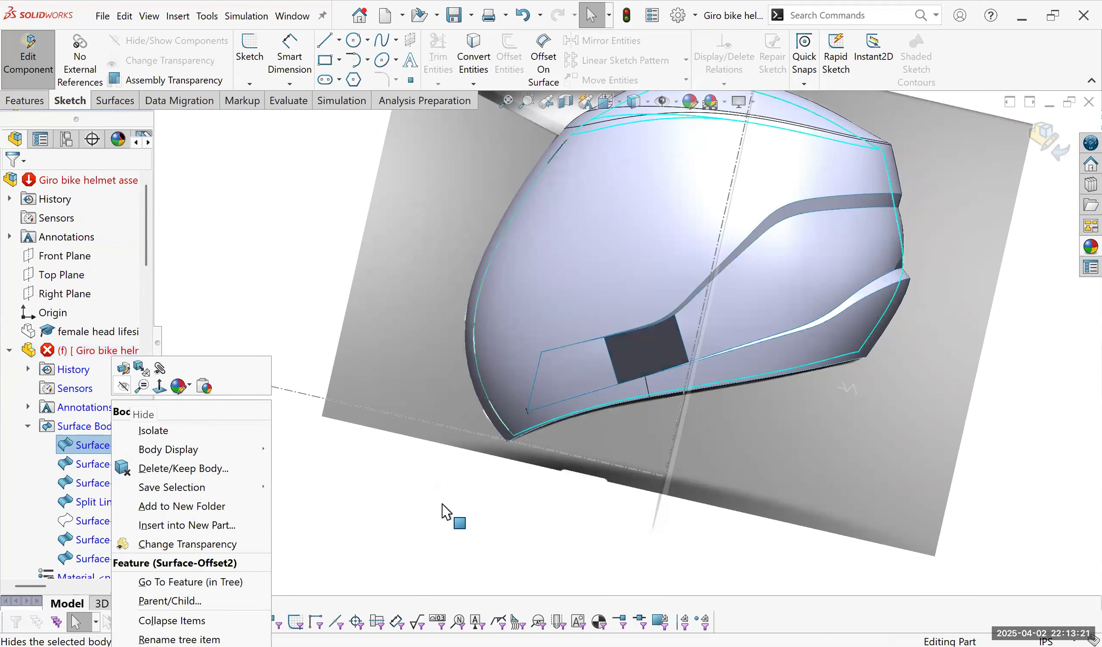
{"action": "left_click", "coordinate": [149, 417]}
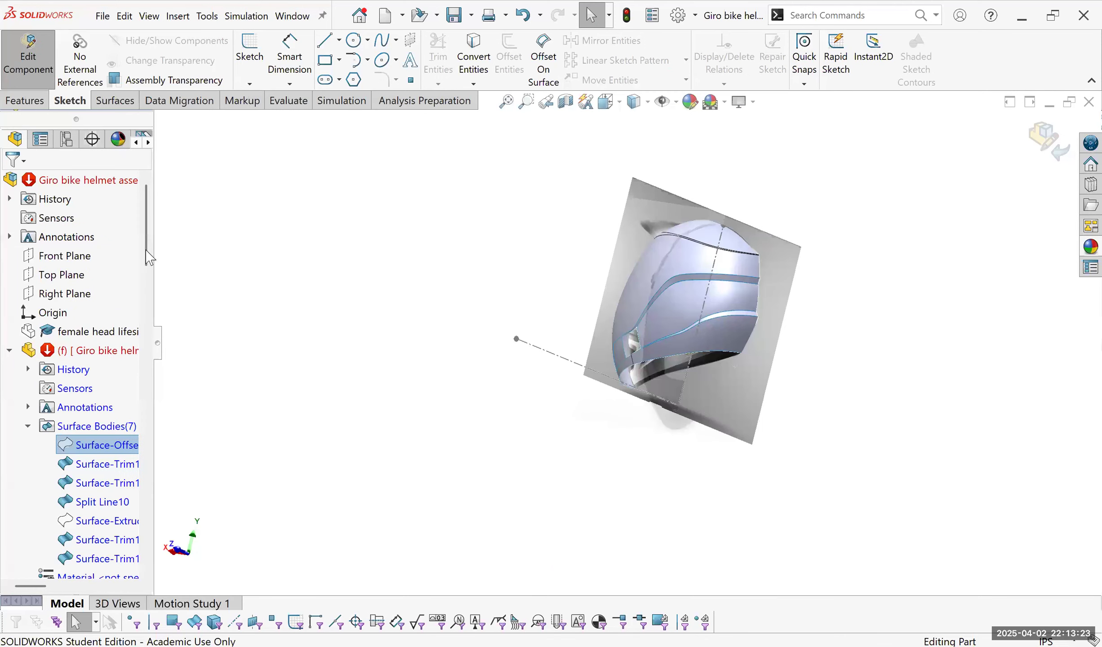
Edit Boundary-Surface20 and use SelectionManager to pick the helmet edge along the top of the side gap as a Direction 2 curve.
{"action": "scroll", "coordinate": [84, 423], "scroll_direction": "down", "scroll_amount": 5}
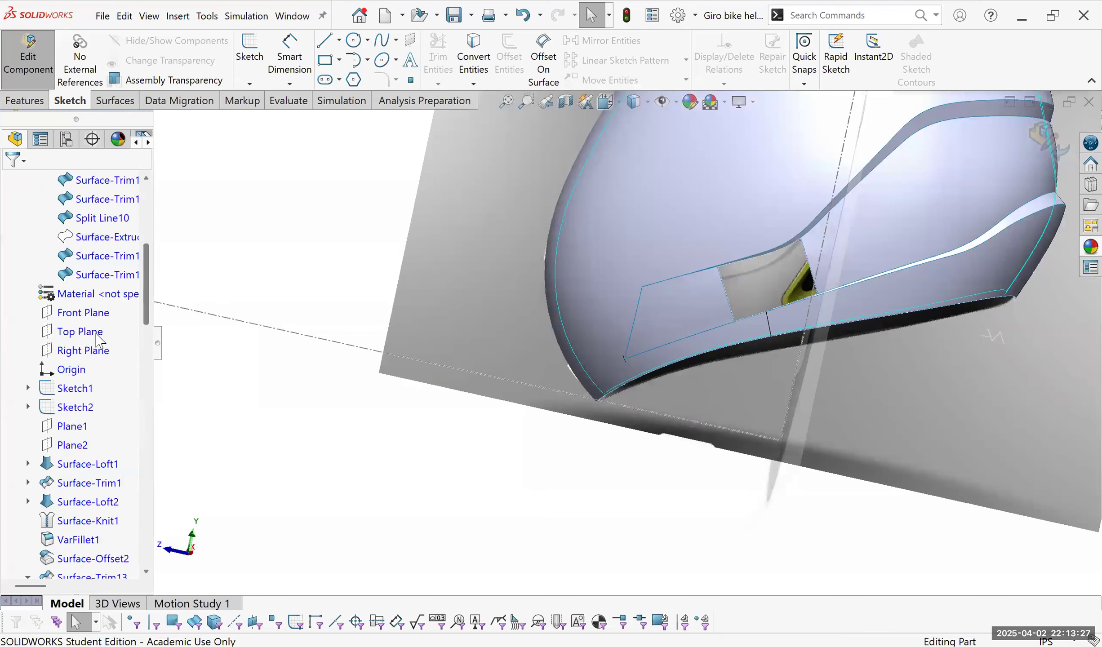
{"action": "scroll", "coordinate": [83, 246], "scroll_direction": "down", "scroll_amount": 7}
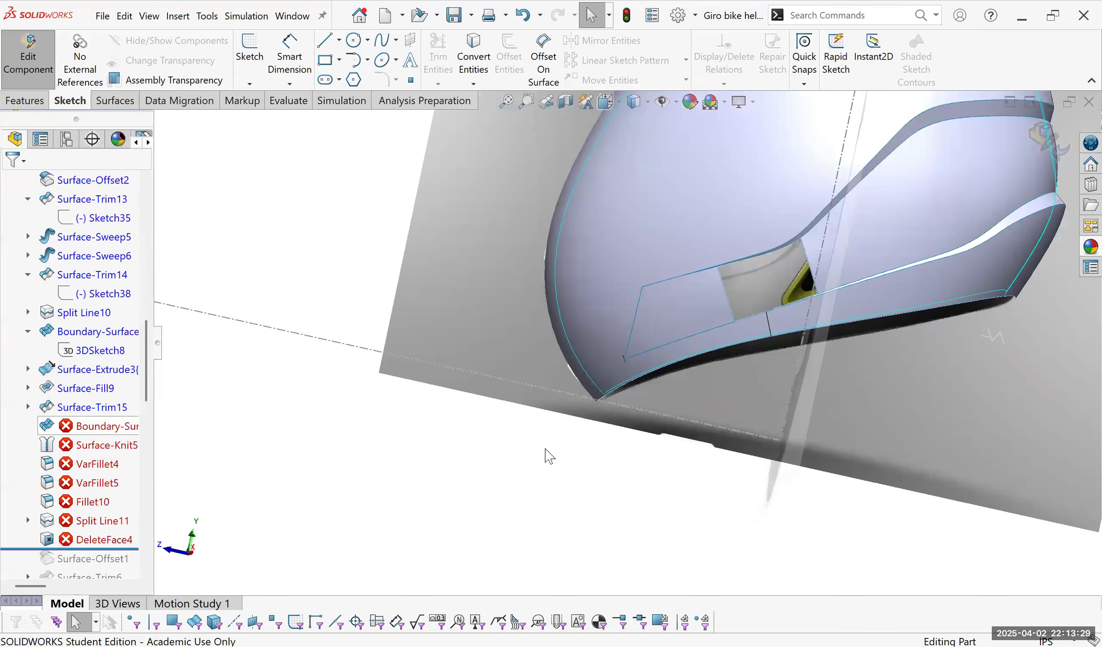
{"action": "key", "text": "ctrl+z"}
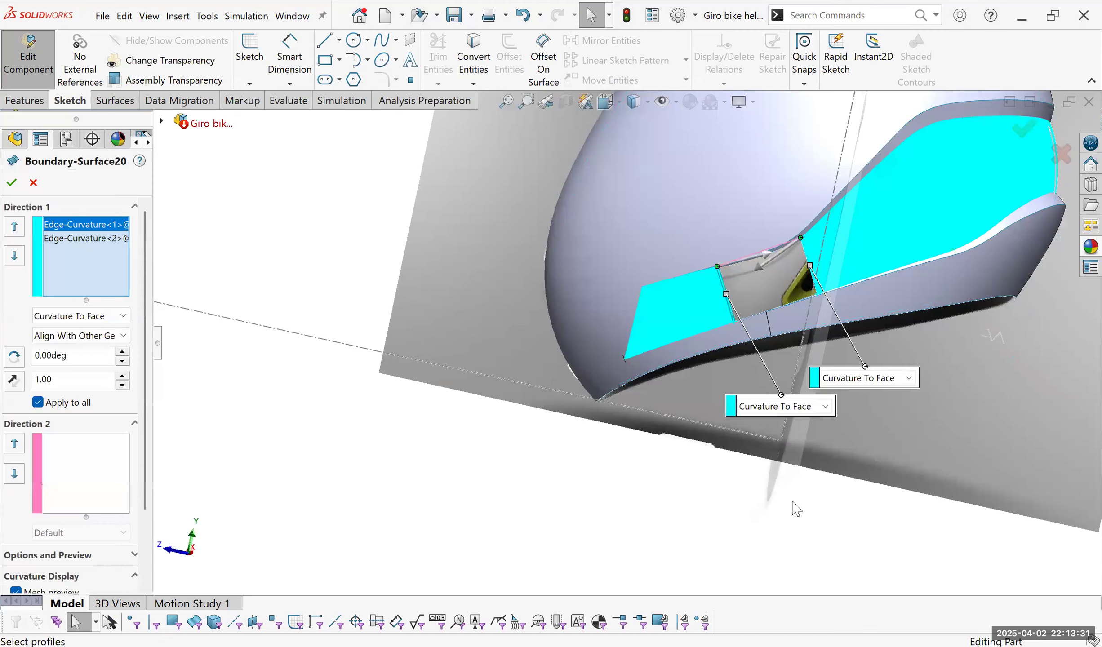
{"action": "scroll", "coordinate": [817, 365], "scroll_direction": "up", "scroll_amount": 3}
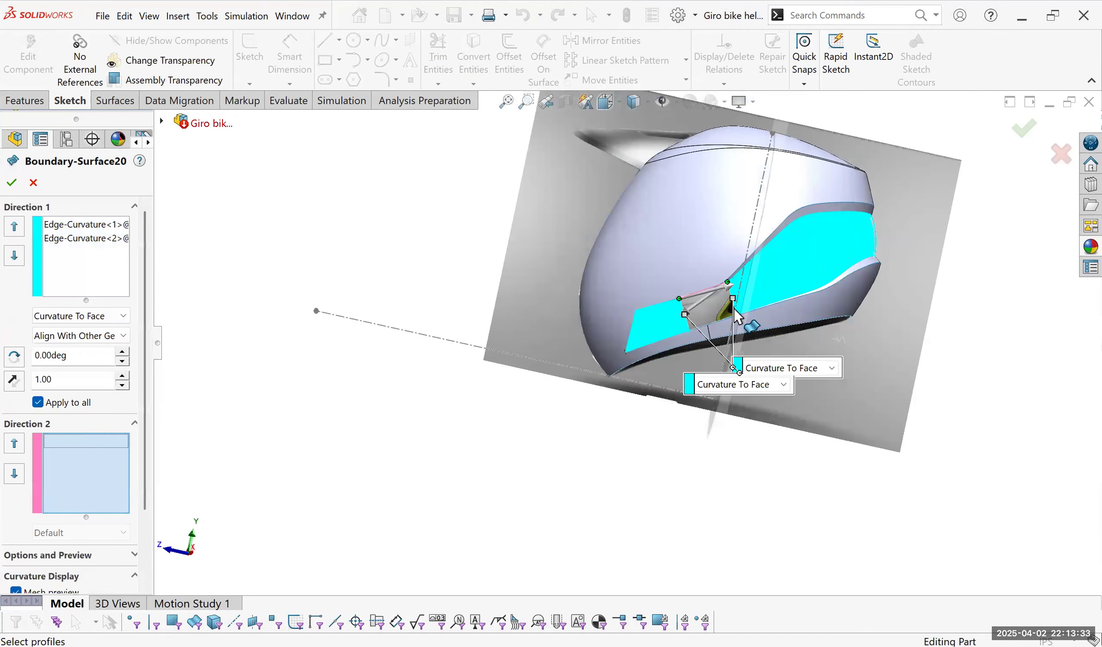
{"action": "scroll", "coordinate": [744, 379], "scroll_direction": "down", "scroll_amount": 2}
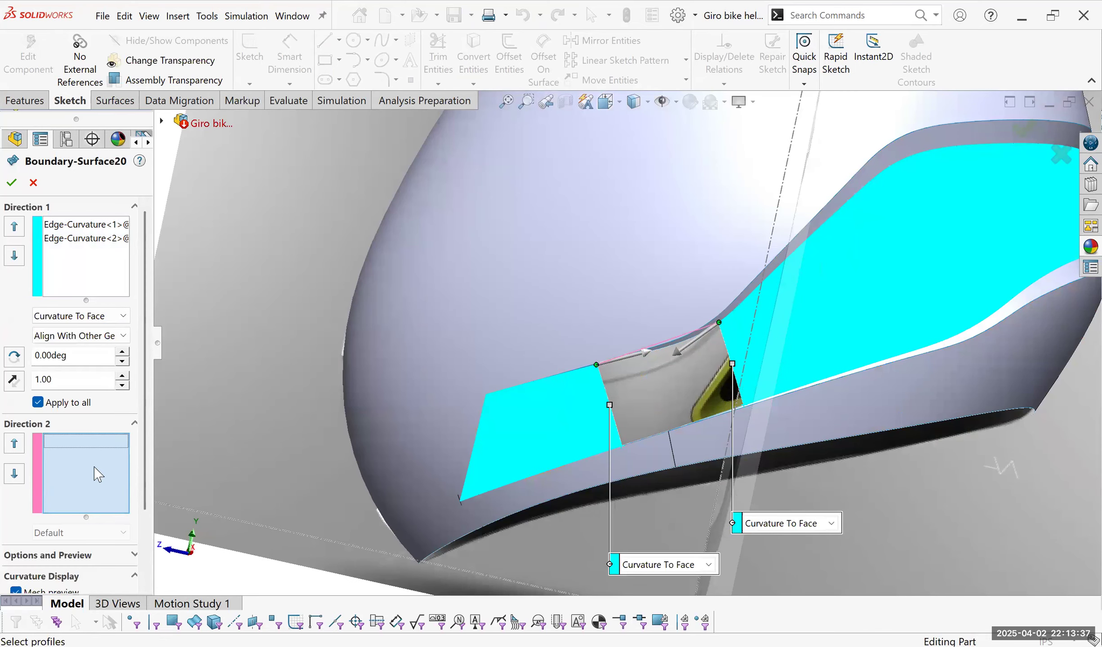
{"action": "right_click", "coordinate": [94, 467]}
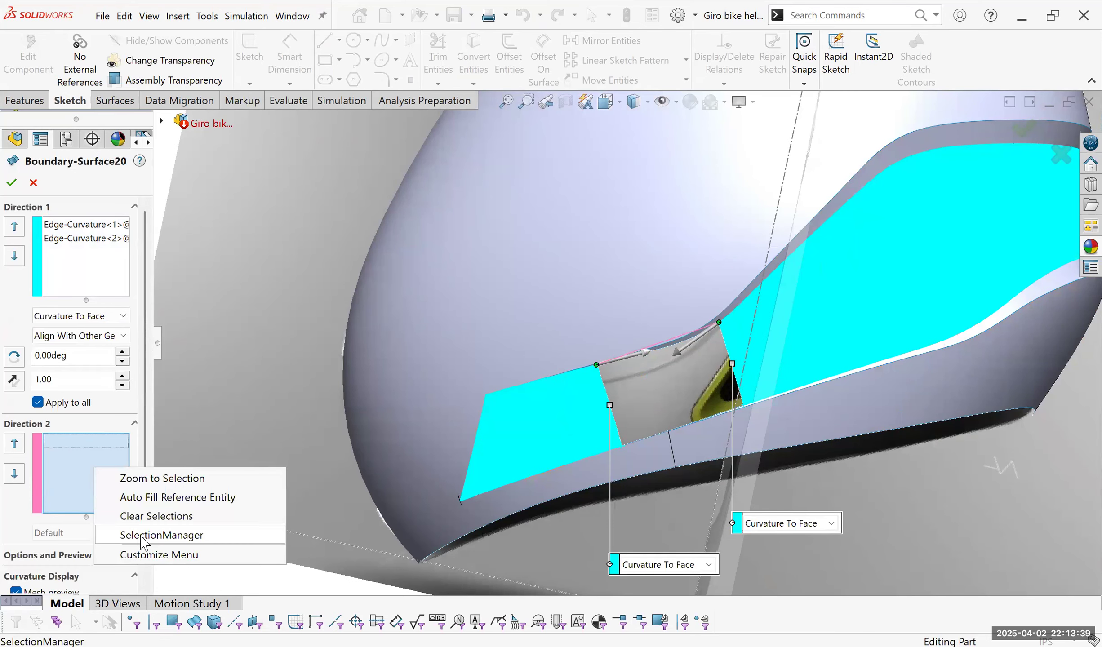
{"action": "left_click", "coordinate": [142, 537]}
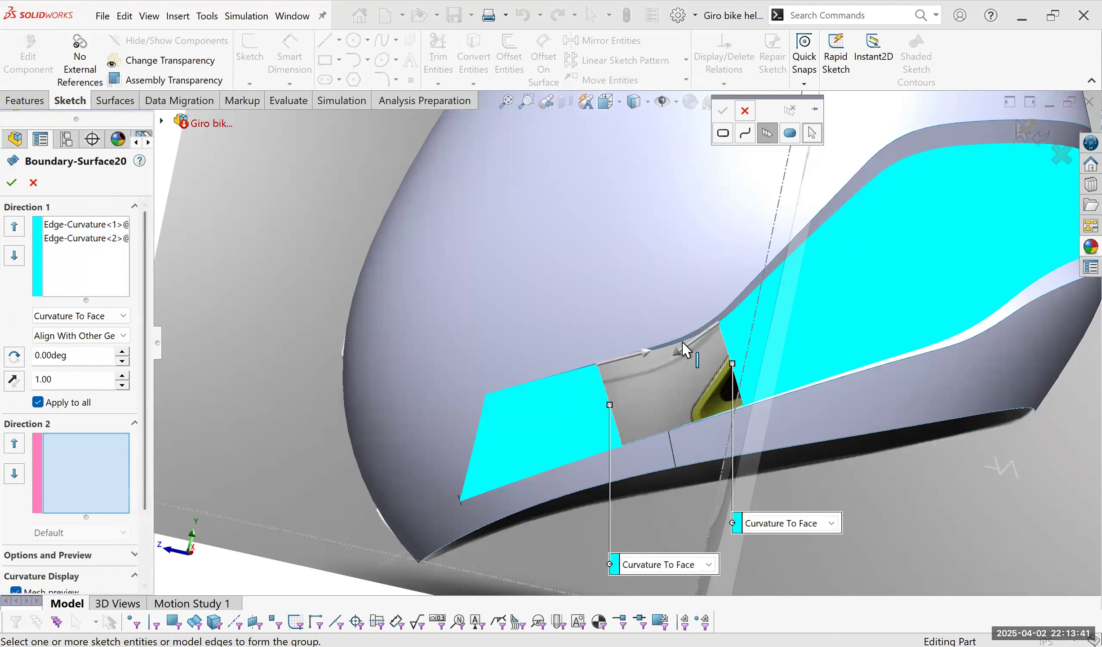
{"action": "left_click", "coordinate": [682, 342]}
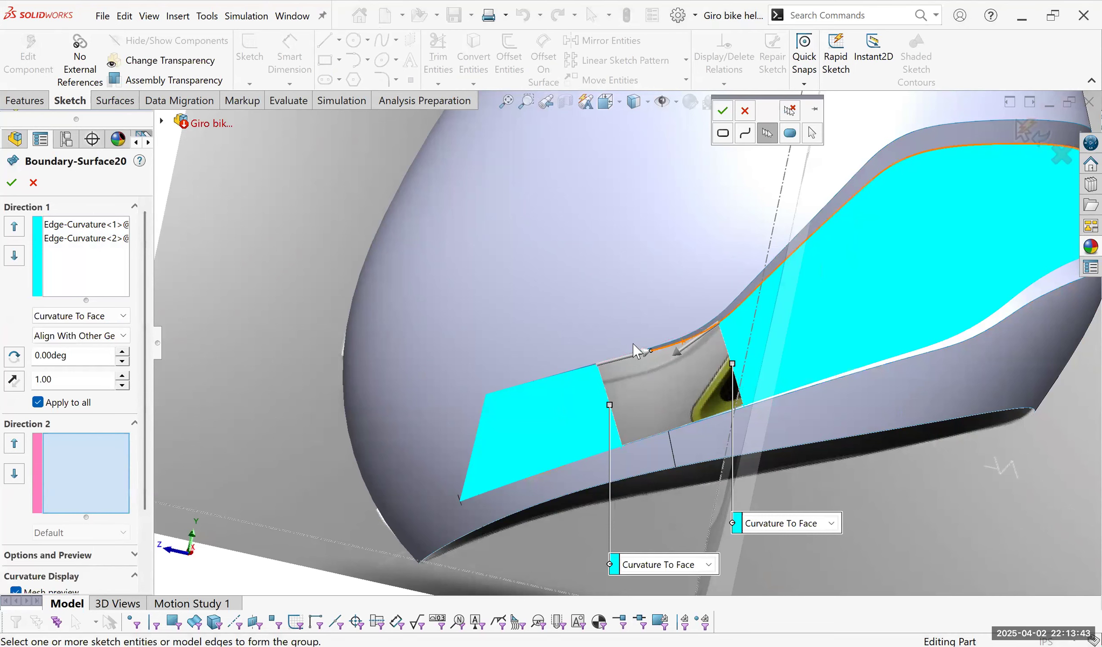
Shorten both ends of the selected upper edge to the gap's top corners and accept the open group.
{"action": "scroll", "coordinate": [640, 345], "scroll_direction": "down", "scroll_amount": 5}
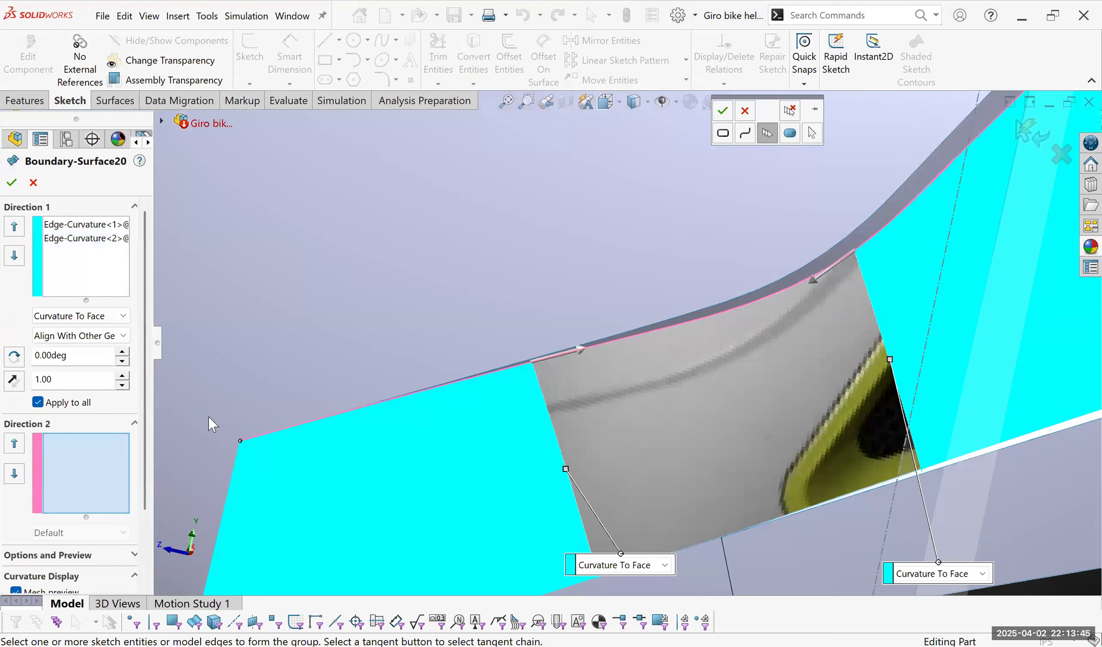
{"action": "left_click_drag", "start_coordinate": [243, 441], "coordinate": [533, 371]}
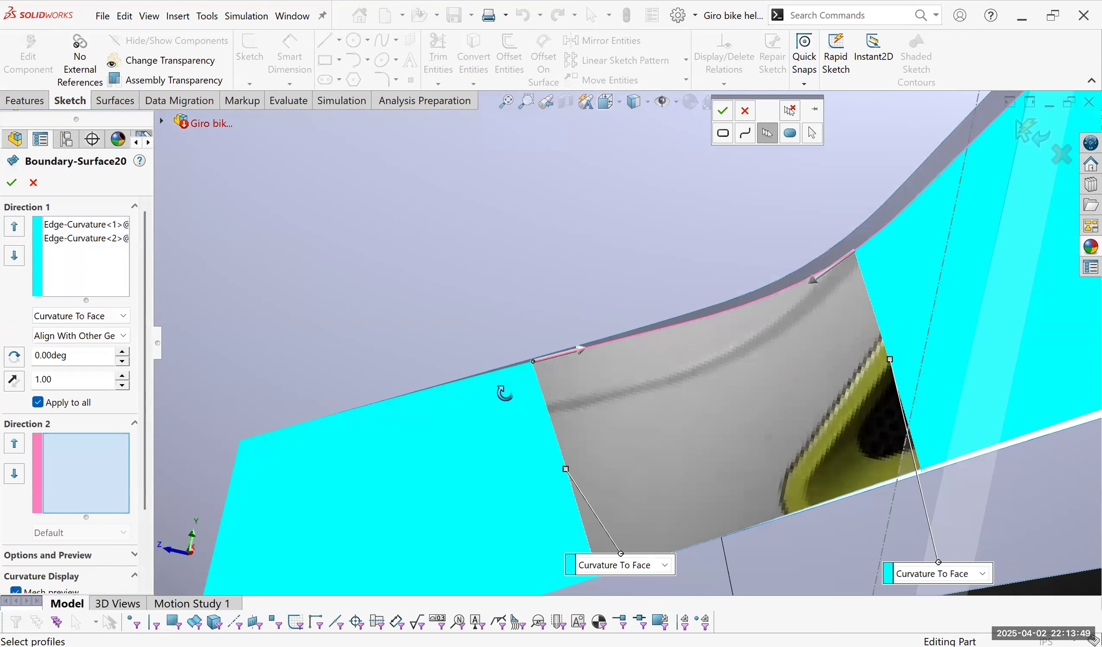
{"action": "scroll", "coordinate": [548, 367], "scroll_direction": "down", "scroll_amount": 3}
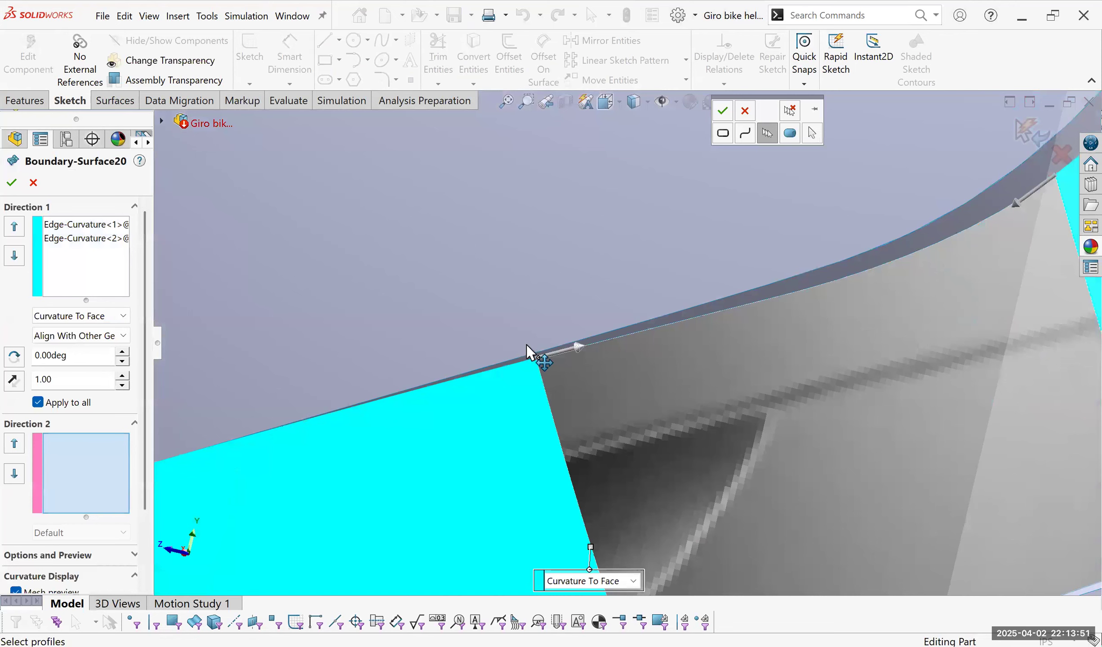
{"action": "scroll", "coordinate": [521, 346], "scroll_direction": "down", "scroll_amount": 2}
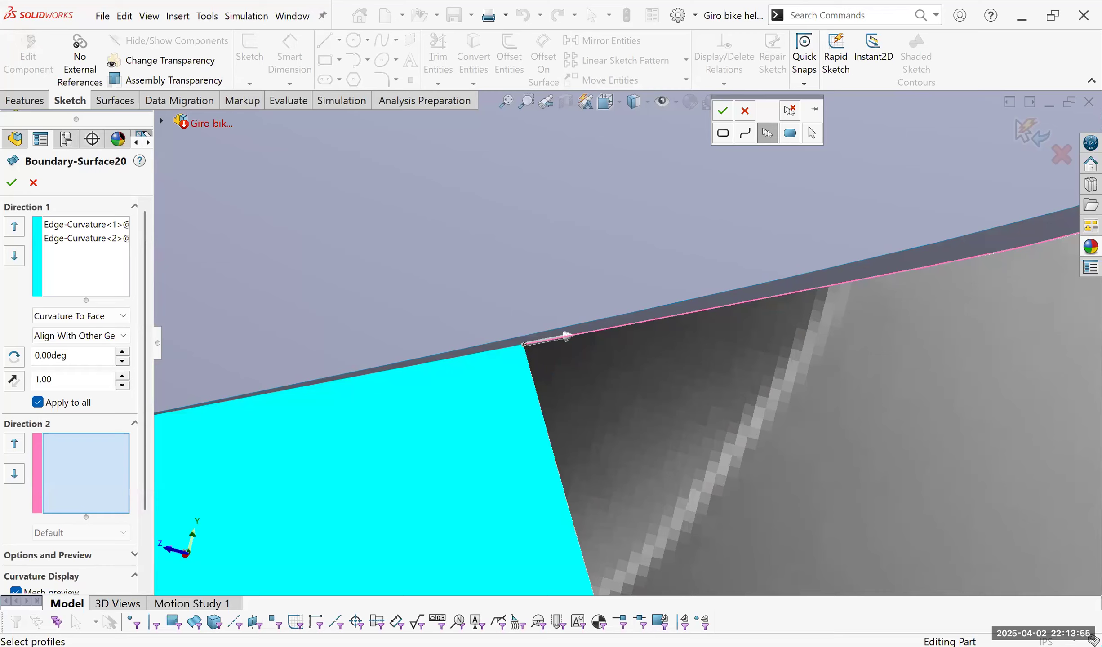
{"action": "middle_click_drag", "start_coordinate": [562, 341], "coordinate": [580, 354]}
{"action": "scroll", "coordinate": [786, 256], "scroll_direction": "up", "scroll_amount": 5}
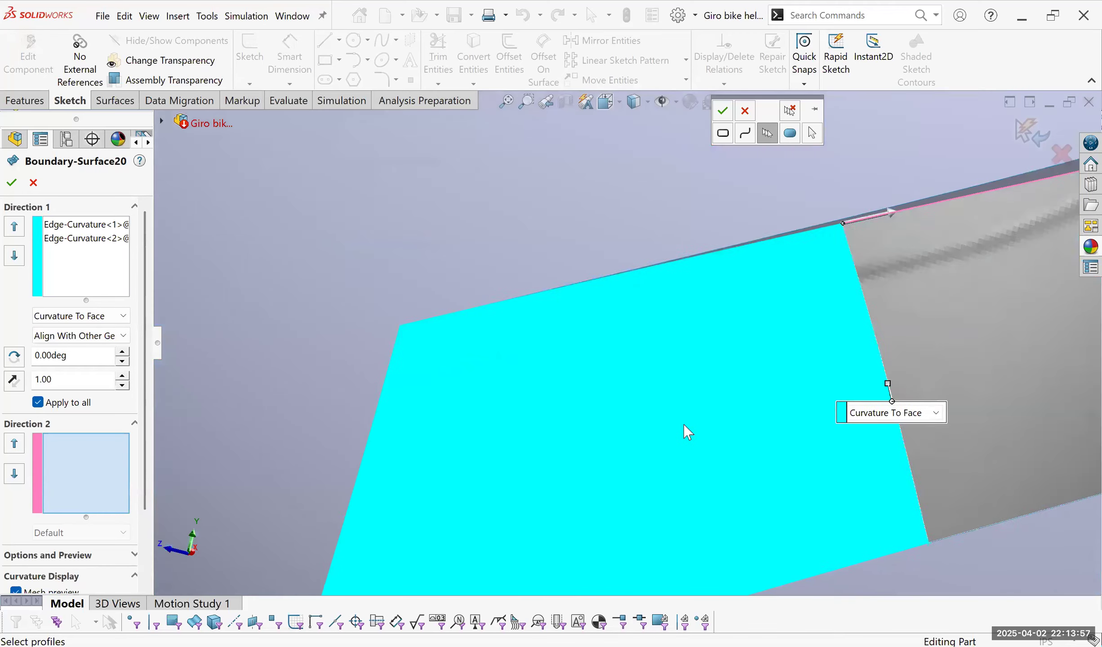
{"action": "scroll", "coordinate": [856, 207], "scroll_direction": "down", "scroll_amount": 5}
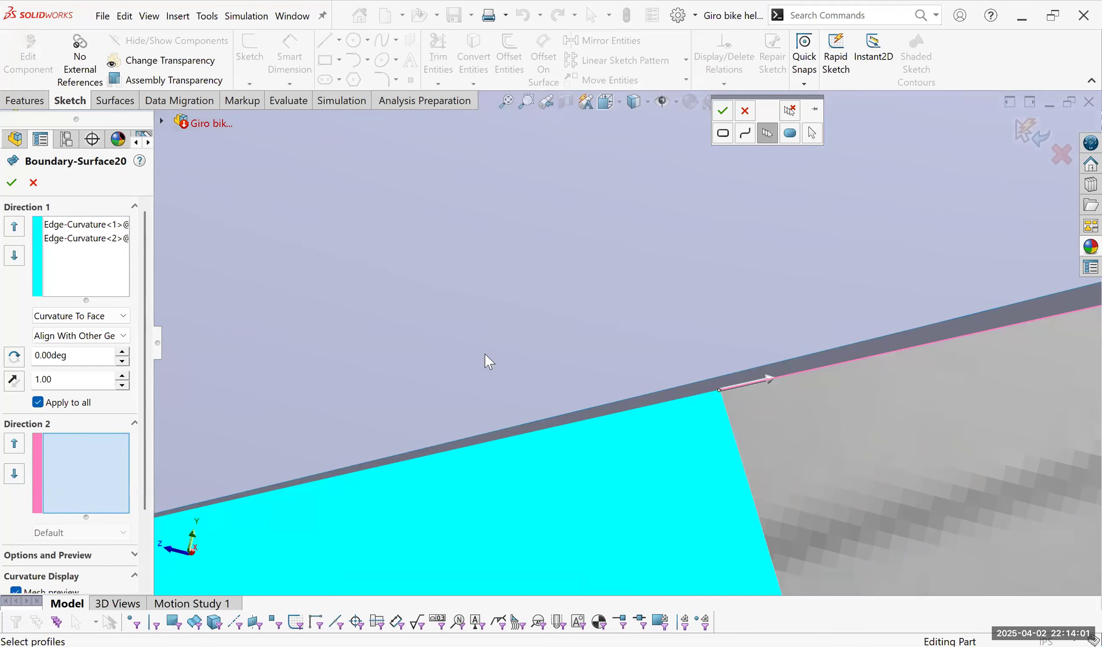
{"action": "scroll", "coordinate": [674, 287], "scroll_direction": "up", "scroll_amount": 4}
{"action": "scroll", "coordinate": [792, 282], "scroll_direction": "up", "scroll_amount": 5}
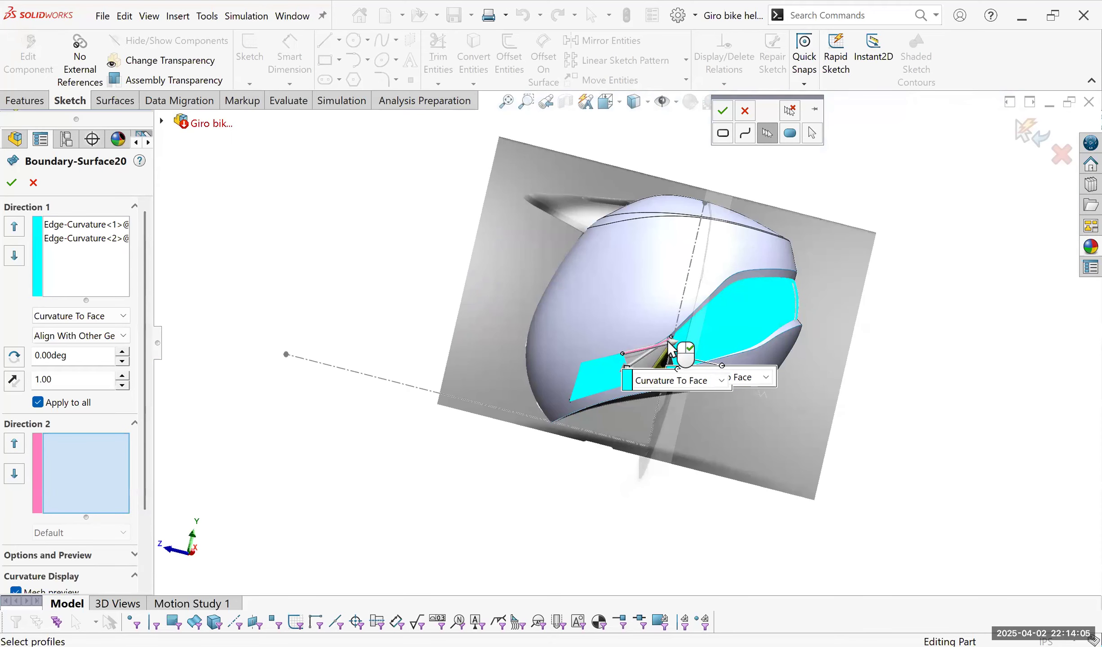
{"action": "scroll", "coordinate": [657, 315], "scroll_direction": "down", "scroll_amount": 3}
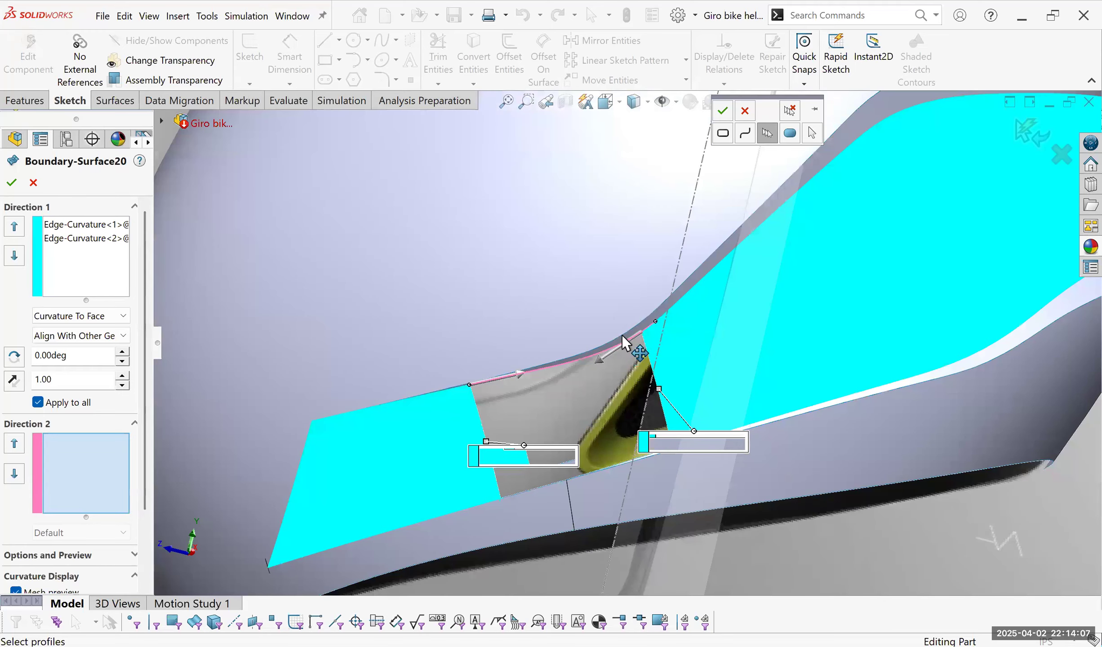
{"action": "scroll", "coordinate": [627, 340], "scroll_direction": "down", "scroll_amount": 3}
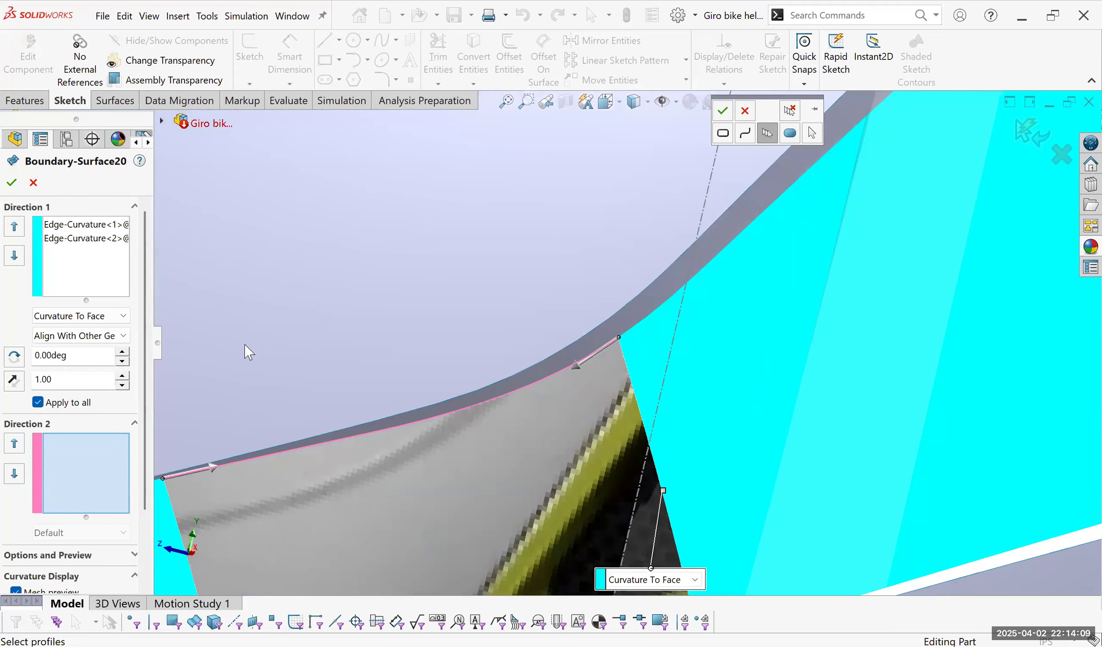
{"action": "scroll", "coordinate": [627, 342], "scroll_direction": "up", "scroll_amount": 6}
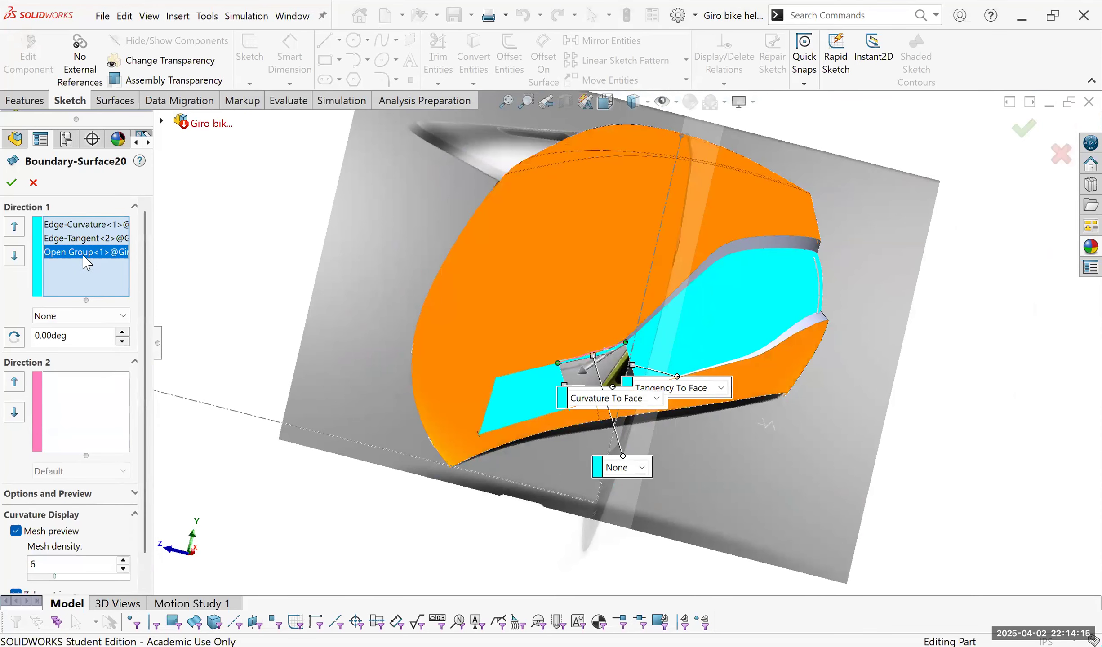
Remove the open group from Direction 1 and select the edge along the bottom of the gap for Direction 2 with SelectionManager.
{"action": "right_click", "coordinate": [85, 250]}
{"action": "left_click", "coordinate": [122, 315]}
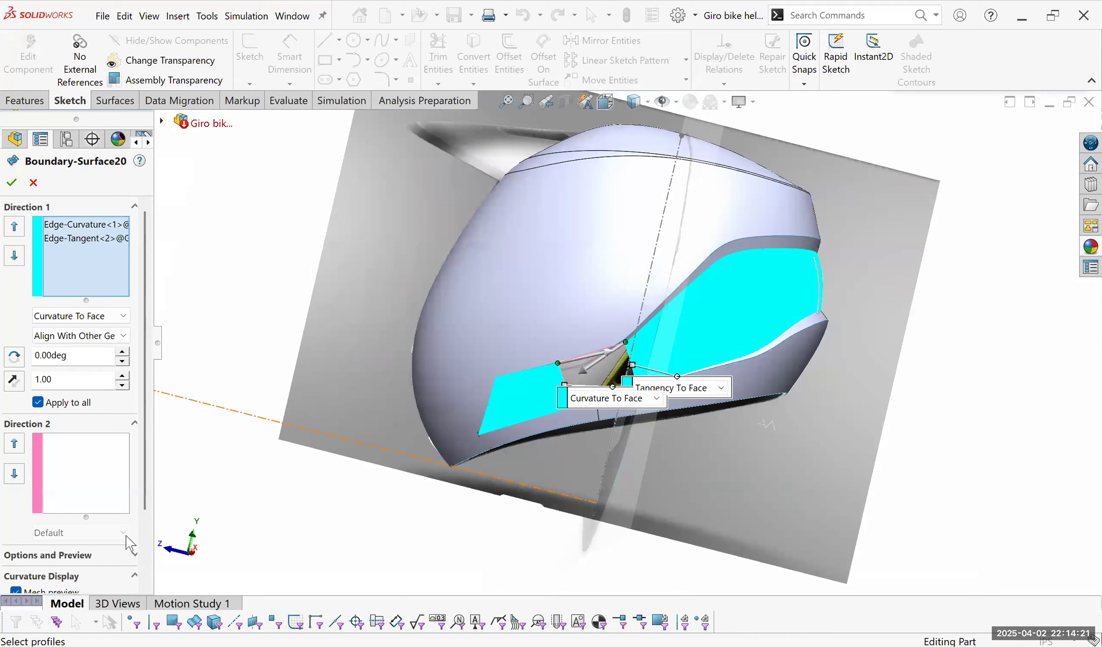
{"action": "right_click", "coordinate": [78, 471]}
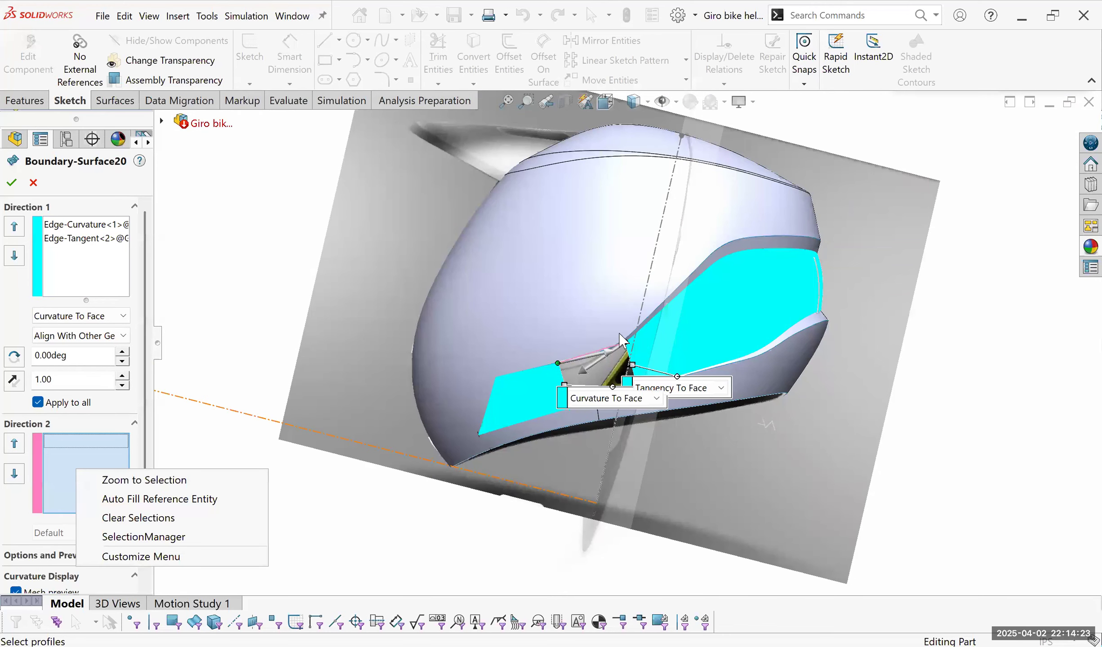
{"action": "scroll", "coordinate": [627, 439], "scroll_direction": "down", "scroll_amount": 5}
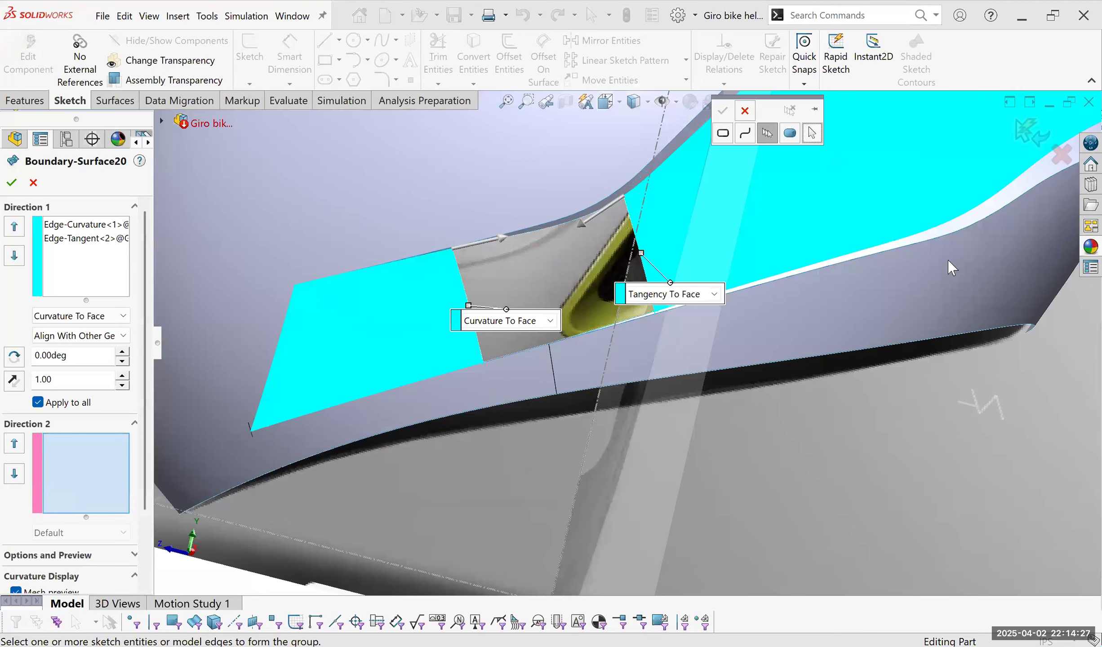
{"action": "scroll", "coordinate": [613, 310], "scroll_direction": "down", "scroll_amount": 4}
{"action": "left_click", "coordinate": [614, 343]}
{"action": "scroll", "coordinate": [761, 286], "scroll_direction": "up", "scroll_amount": 10}
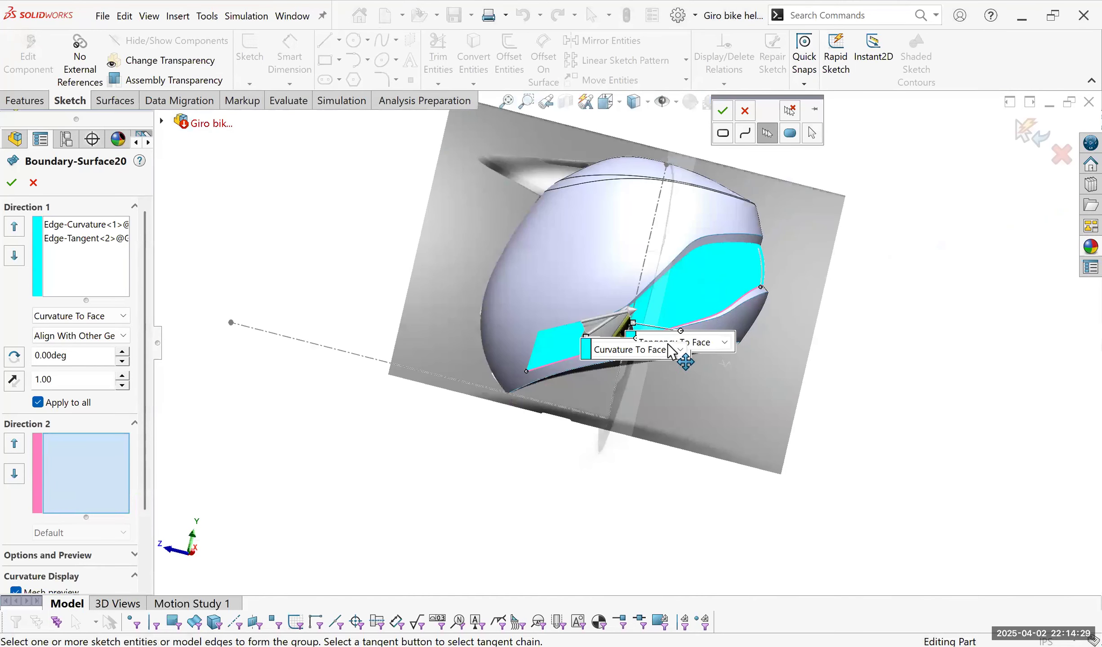
Shorten the lower edge selection to the gap's bottom corner beside the larger side face, dismissing the direction vector warning.
{"action": "left_click", "coordinate": [638, 319]}
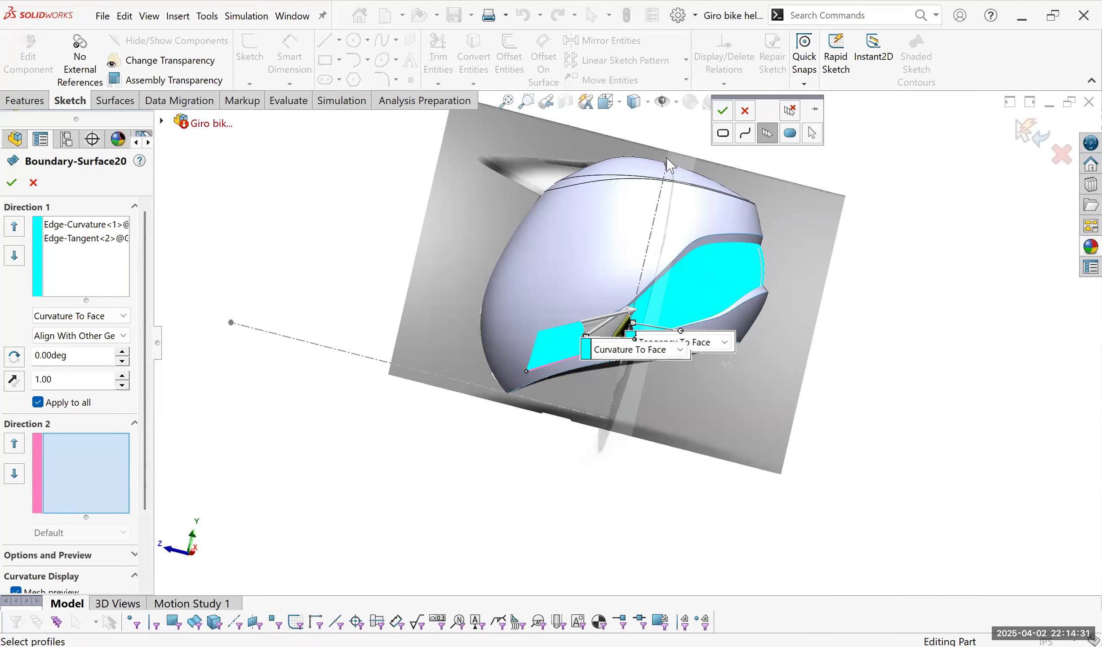
{"action": "scroll", "coordinate": [665, 184], "scroll_direction": "down", "scroll_amount": 3}
{"action": "scroll", "coordinate": [650, 134], "scroll_direction": "down", "scroll_amount": 4}
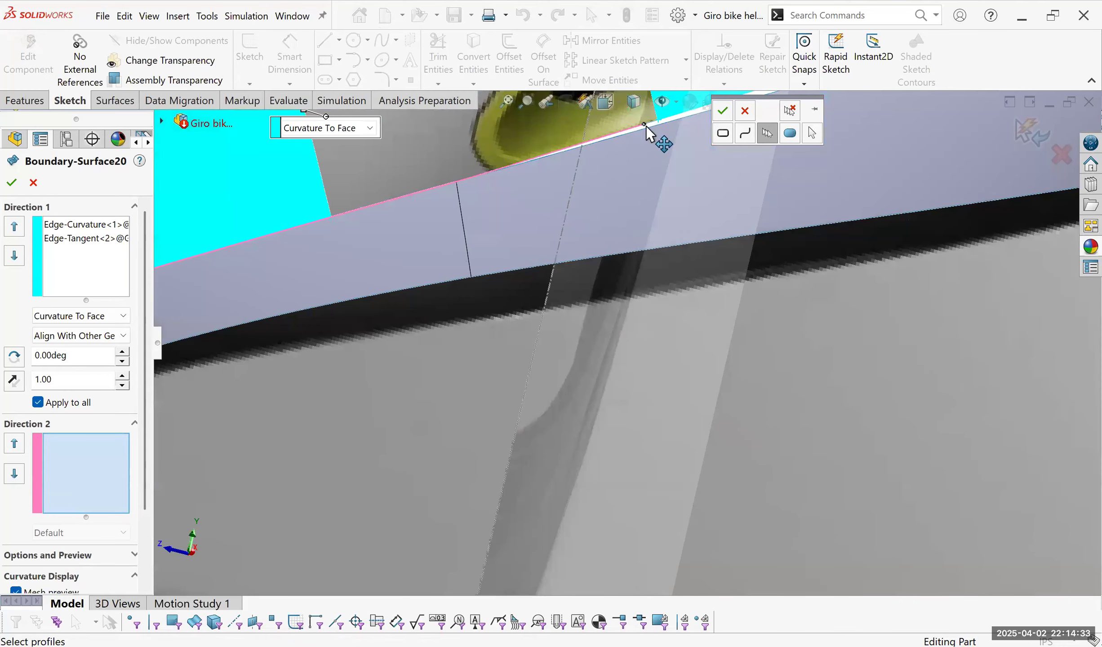
{"action": "scroll", "coordinate": [649, 125], "scroll_direction": "down", "scroll_amount": 1}
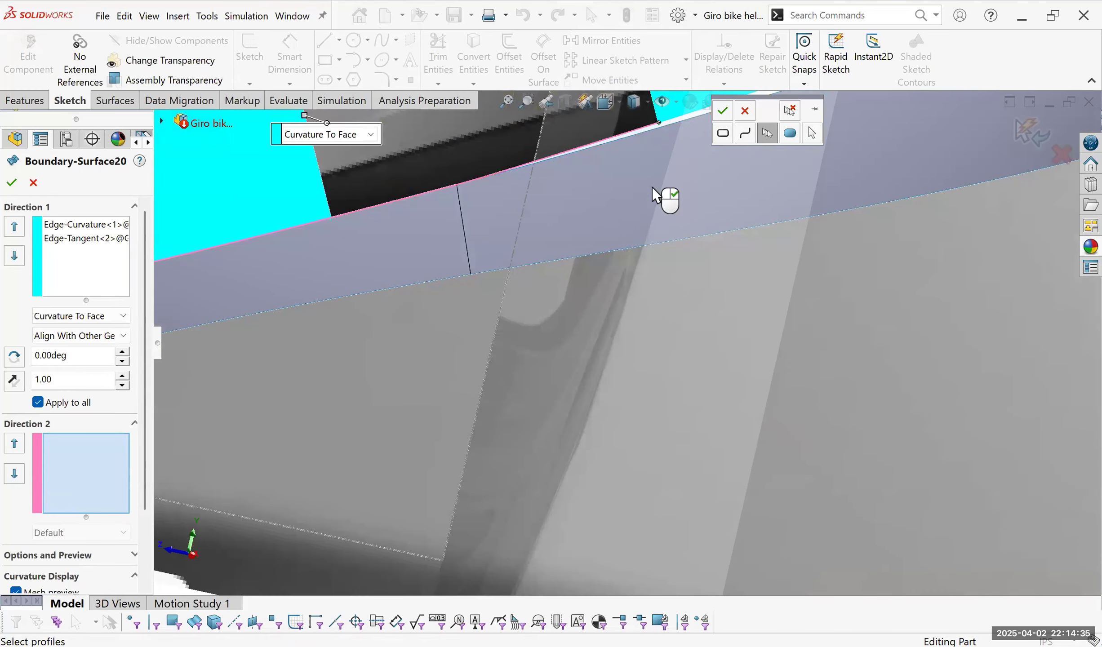
{"action": "scroll", "coordinate": [646, 200], "scroll_direction": "up", "scroll_amount": 1}
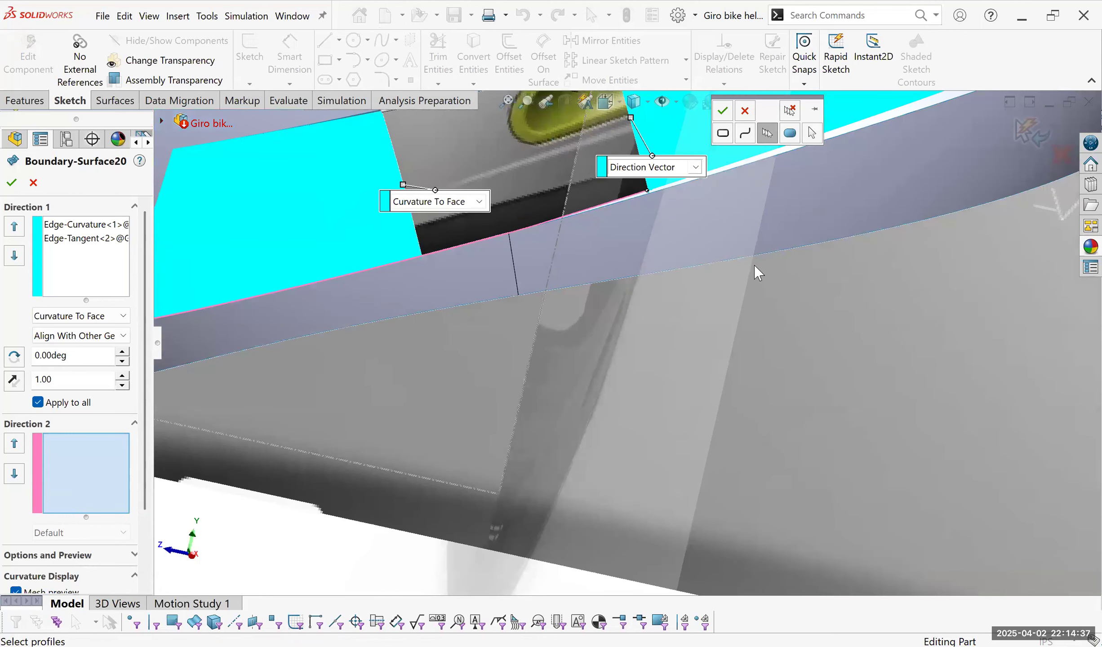
{"action": "left_click", "coordinate": [493, 279]}
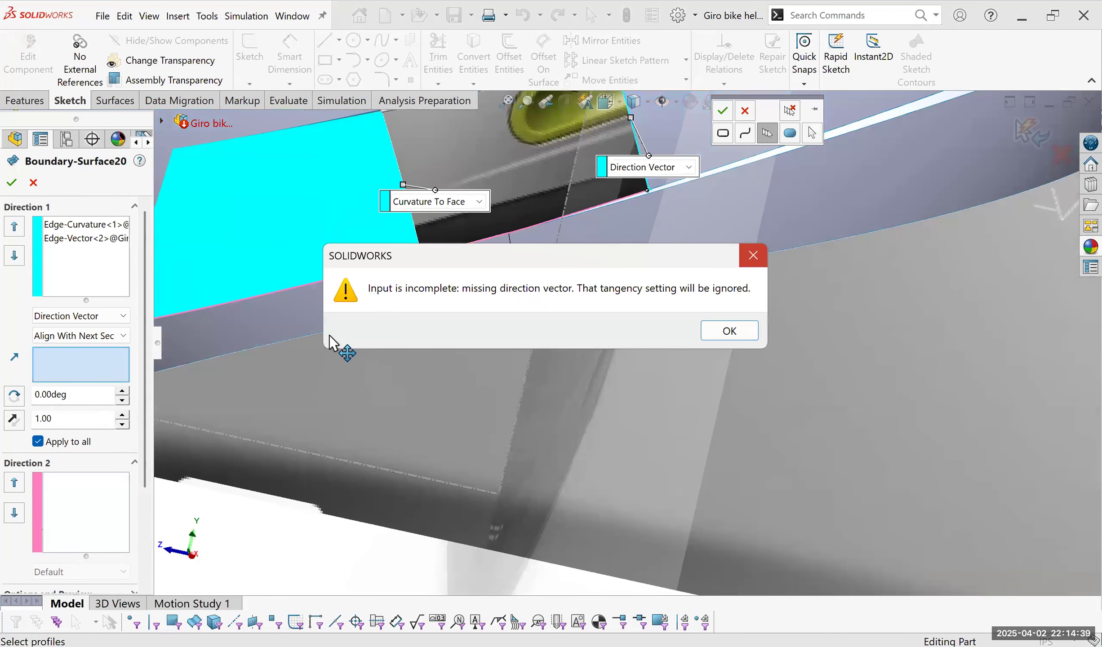
{"action": "key", "text": "Return"}
Shorten the other end of the lower edge selection to the gap's bottom corner beside the smaller face.
{"action": "scroll", "coordinate": [498, 311], "scroll_direction": "up", "scroll_amount": 2}
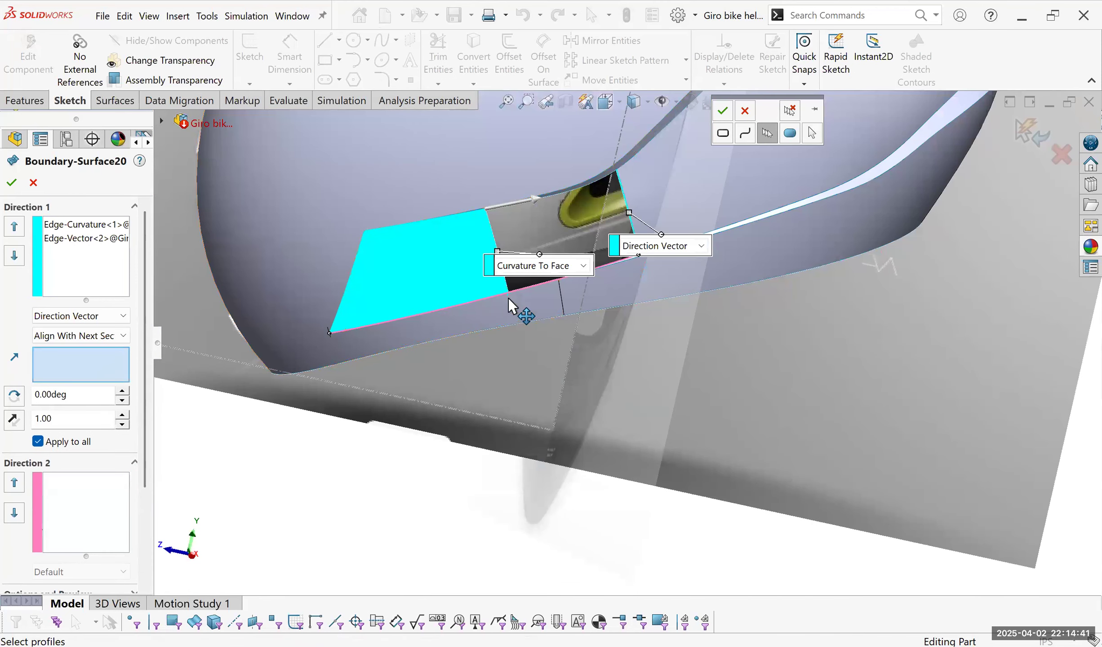
{"action": "scroll", "coordinate": [539, 274], "scroll_direction": "down", "scroll_amount": 2}
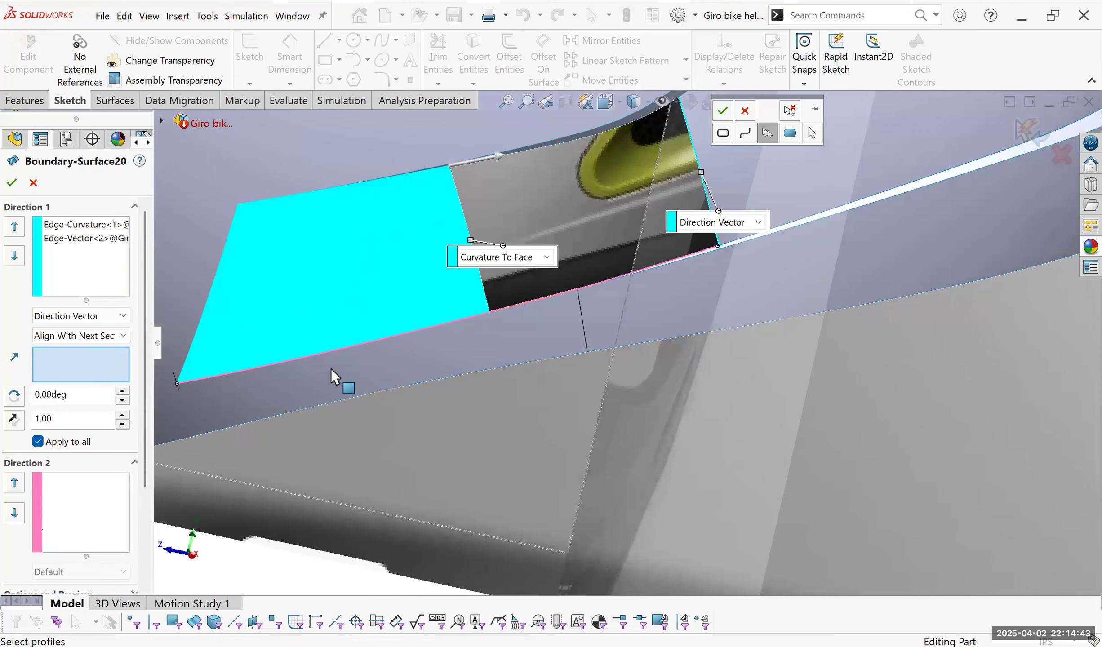
{"action": "scroll", "coordinate": [315, 369], "scroll_direction": "up", "scroll_amount": 2}
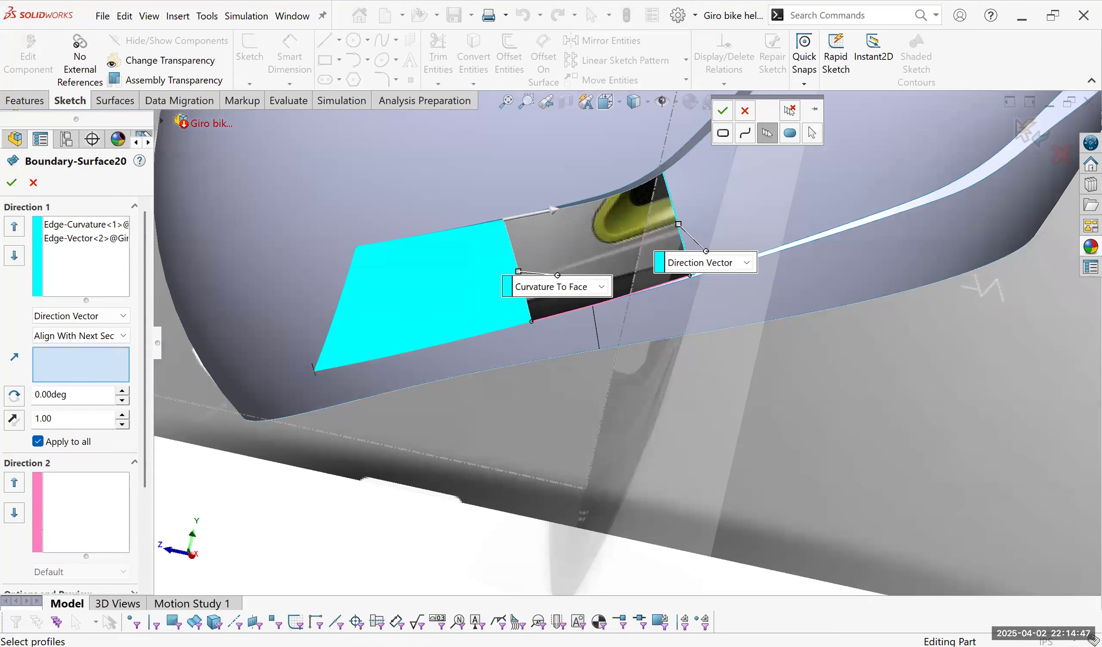
{"action": "scroll", "coordinate": [634, 310], "scroll_direction": "up", "scroll_amount": 2}
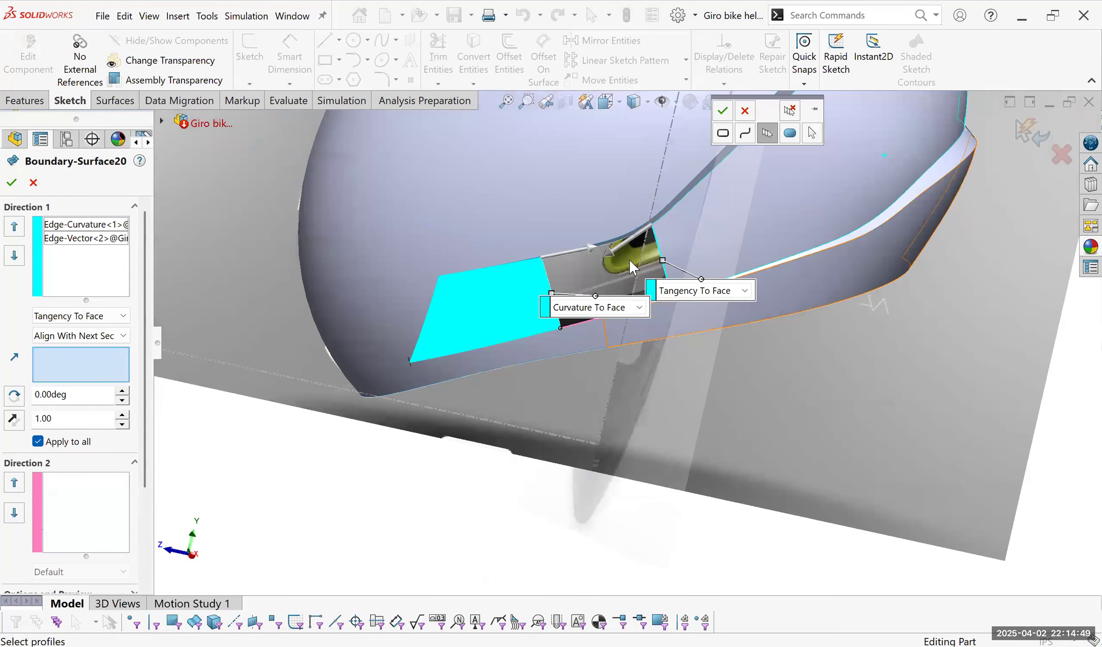
Accept the shortened lower edge as an open group and remove that group from the Direction 1 profiles.
{"action": "scroll", "coordinate": [685, 301], "scroll_direction": "down", "scroll_amount": 3}
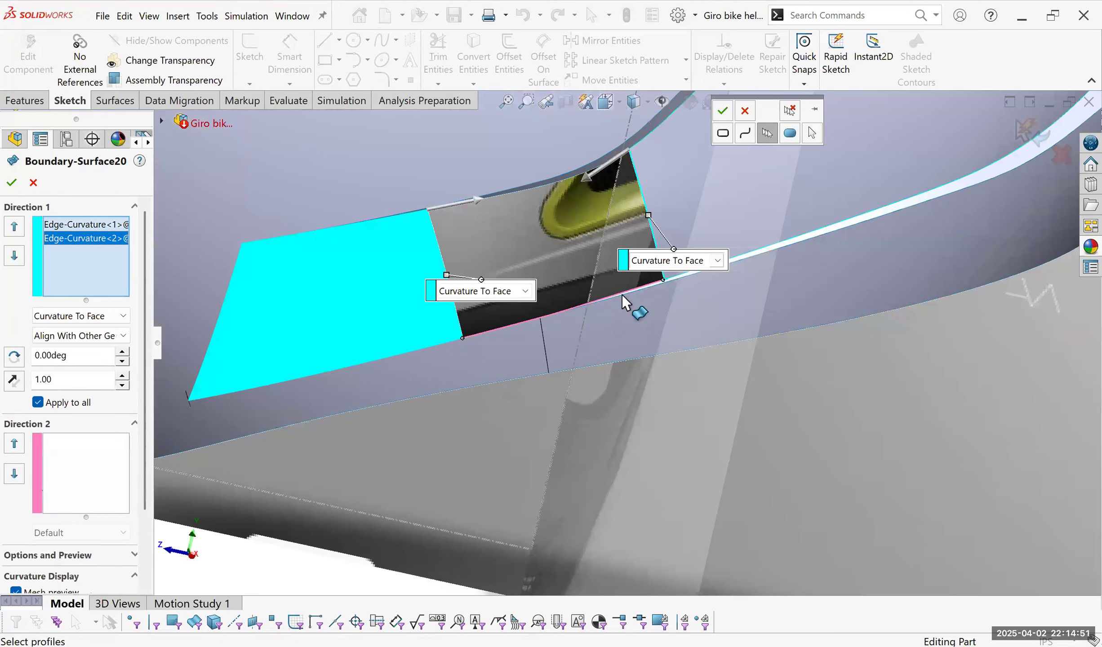
{"action": "scroll", "coordinate": [628, 293], "scroll_direction": "down", "scroll_amount": 3}
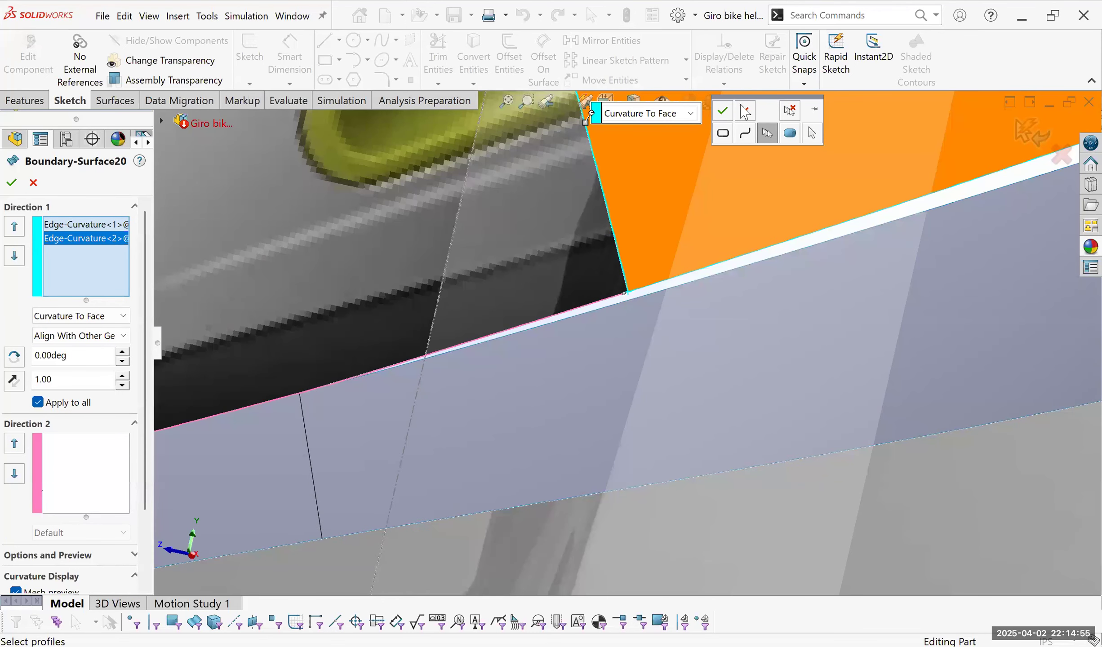
{"action": "scroll", "coordinate": [740, 108], "scroll_direction": "up", "scroll_amount": 3}
{"action": "left_click", "coordinate": [728, 110]}
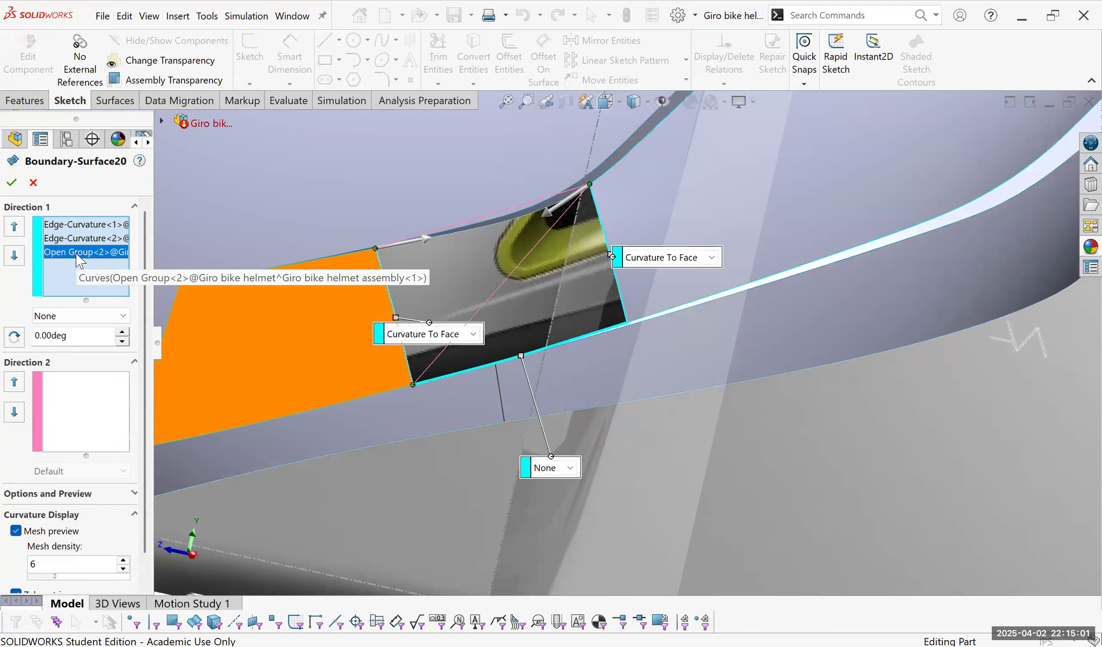
{"action": "right_click", "coordinate": [77, 255]}
{"action": "left_click", "coordinate": [116, 320]}
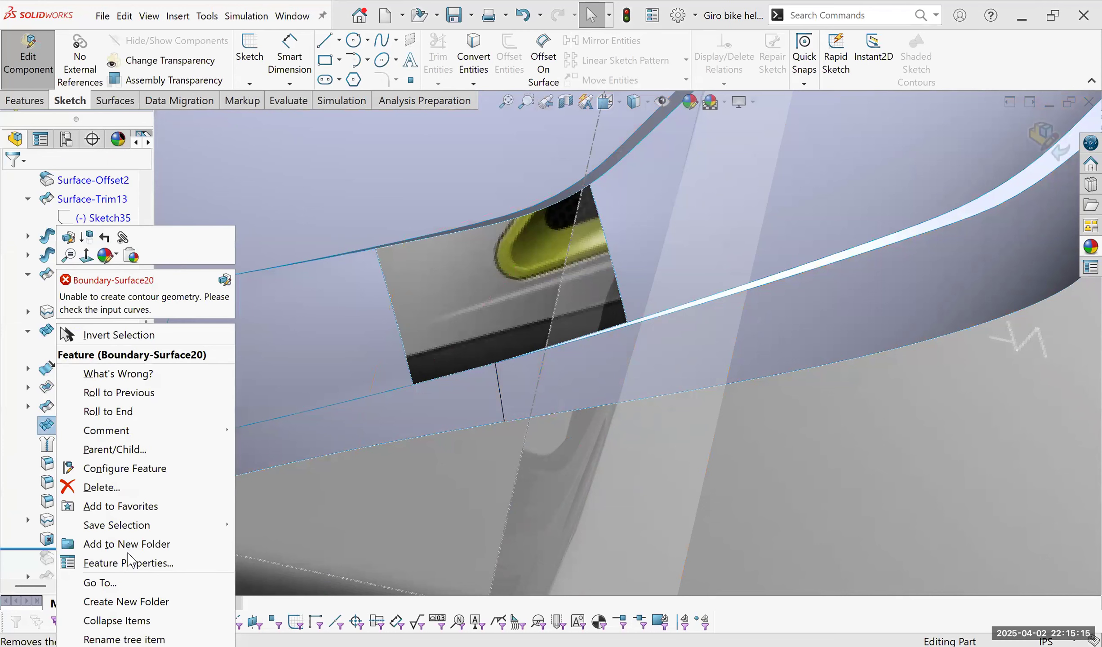
{"action": "left_click_drag", "start_coordinate": [135, 546], "coordinate": [118, 433]}
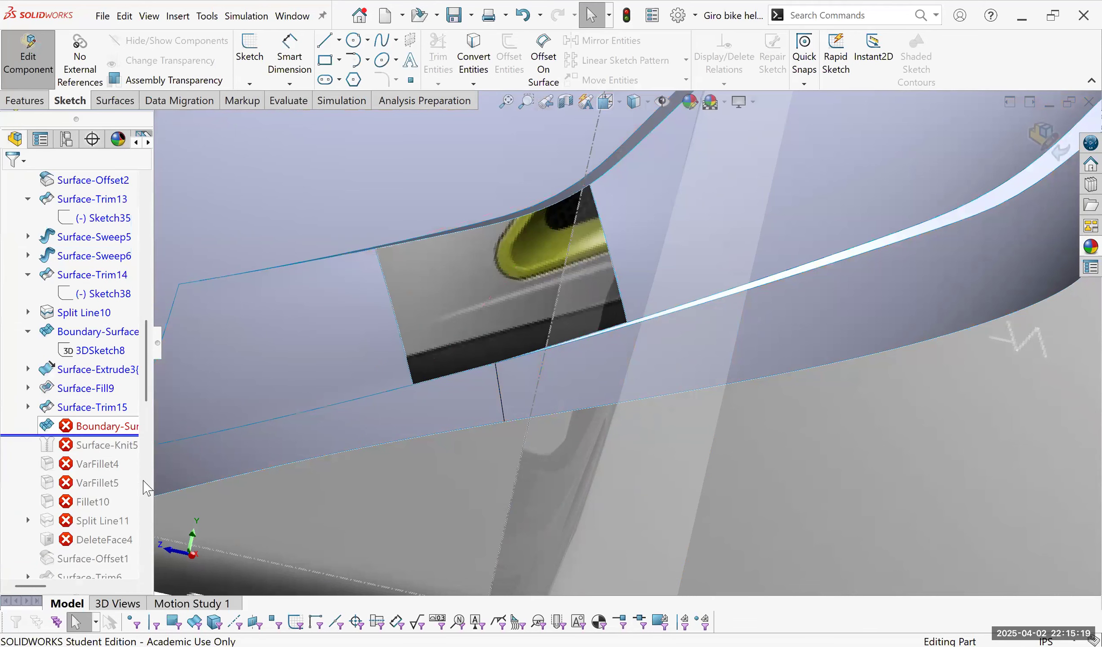
{"action": "key", "text": "Delete"}
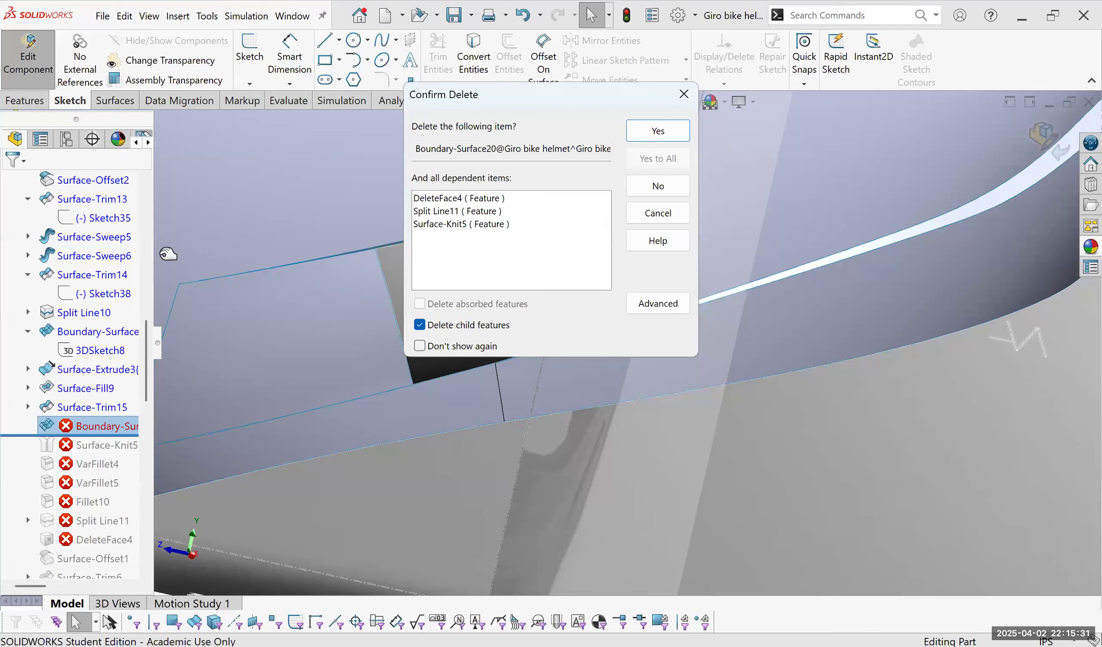
{"action": "key", "text": "Escape"}
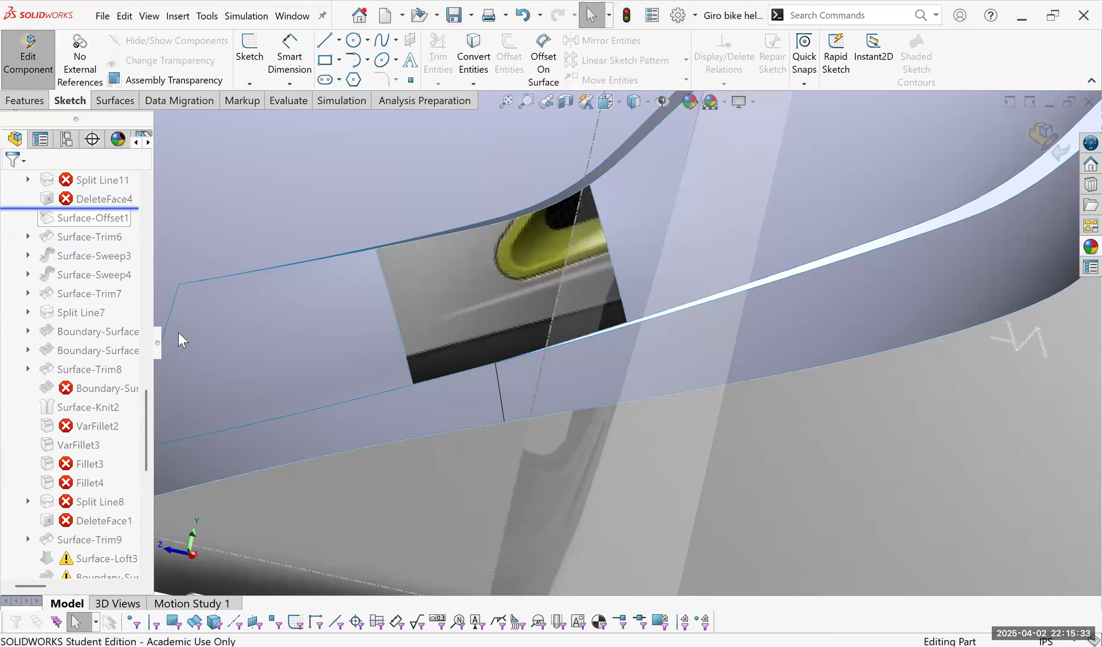
Edit Boundary-Surface20 and pick the edge along the bottom of the gap for Direction 2 with SelectionManager.
{"action": "left_click", "coordinate": [502, 400]}
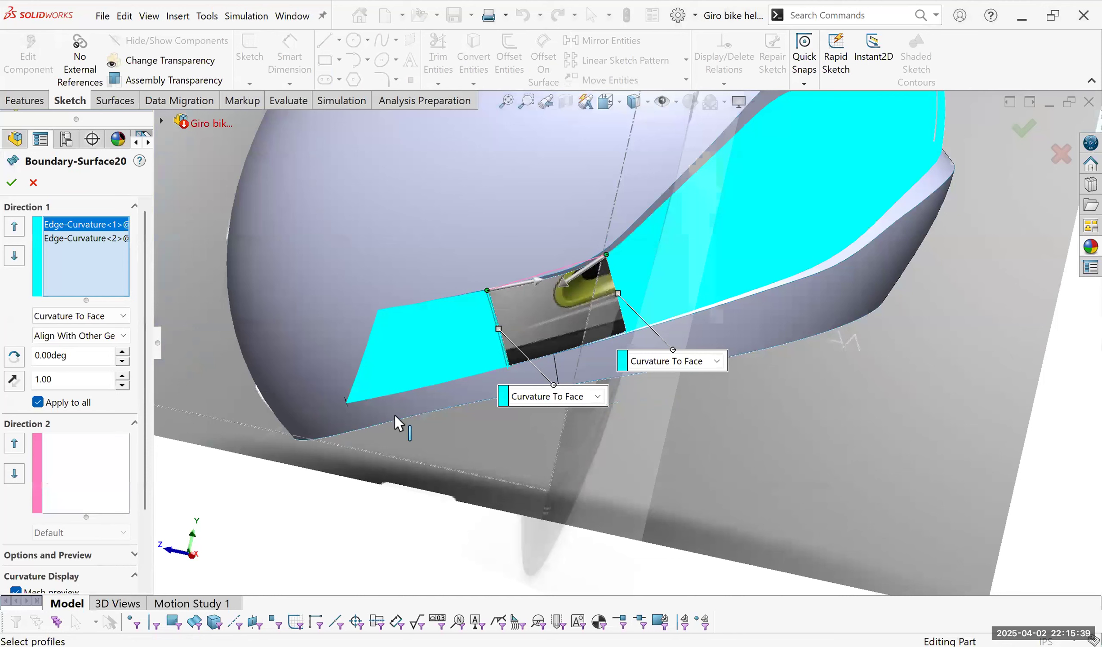
{"action": "left_click", "coordinate": [99, 479]}
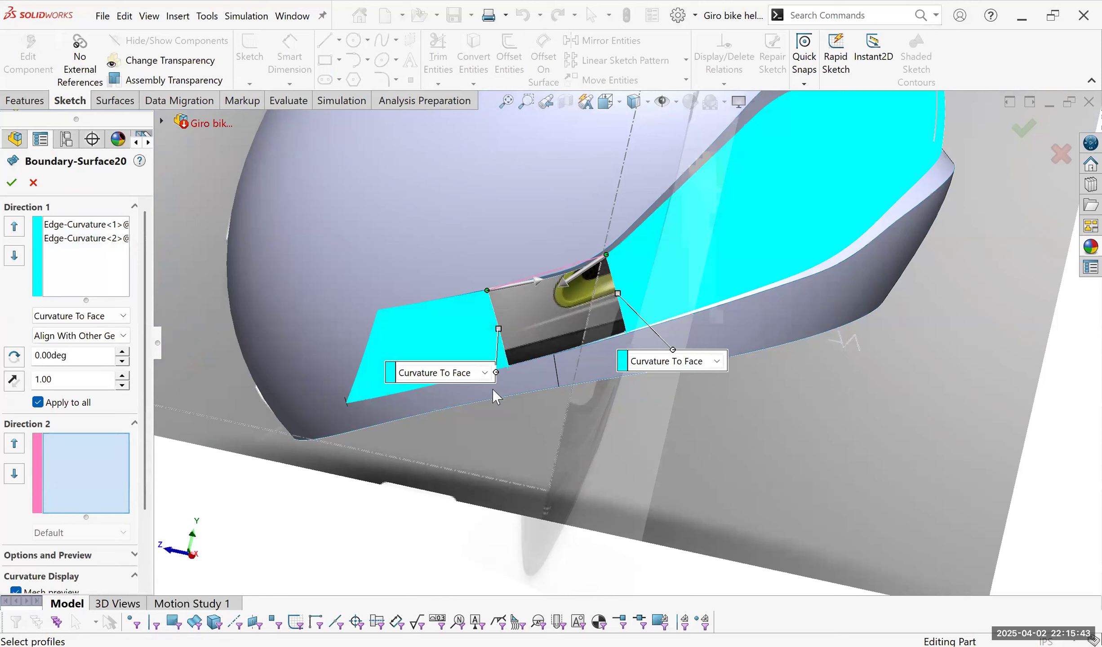
{"action": "key", "text": "shift+F10"}
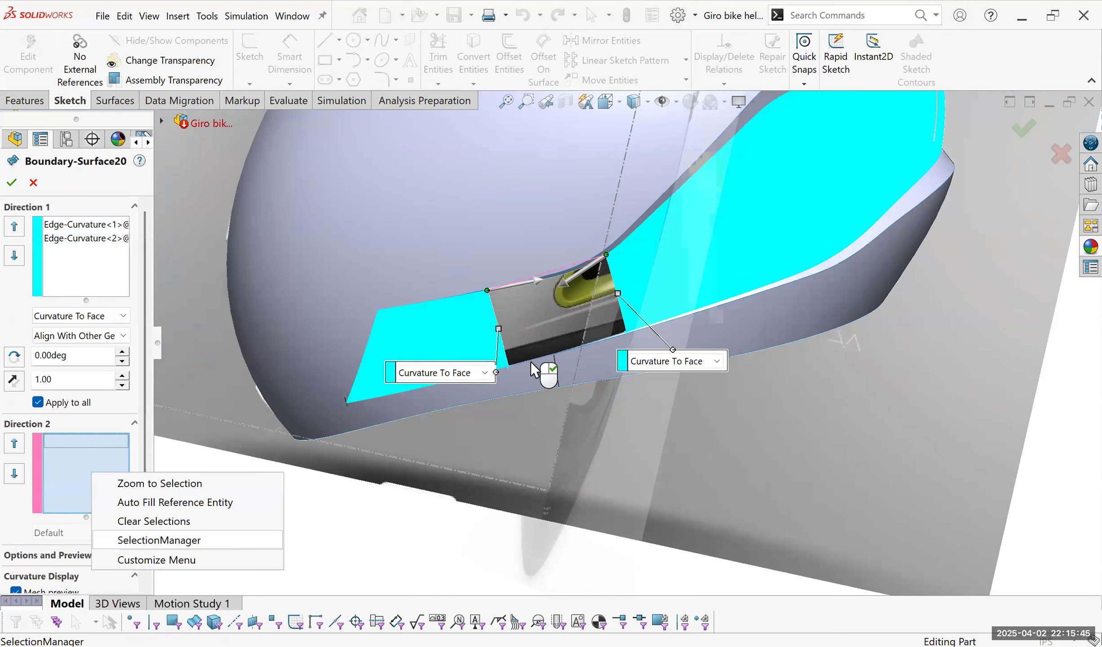
{"action": "key", "text": "Return"}
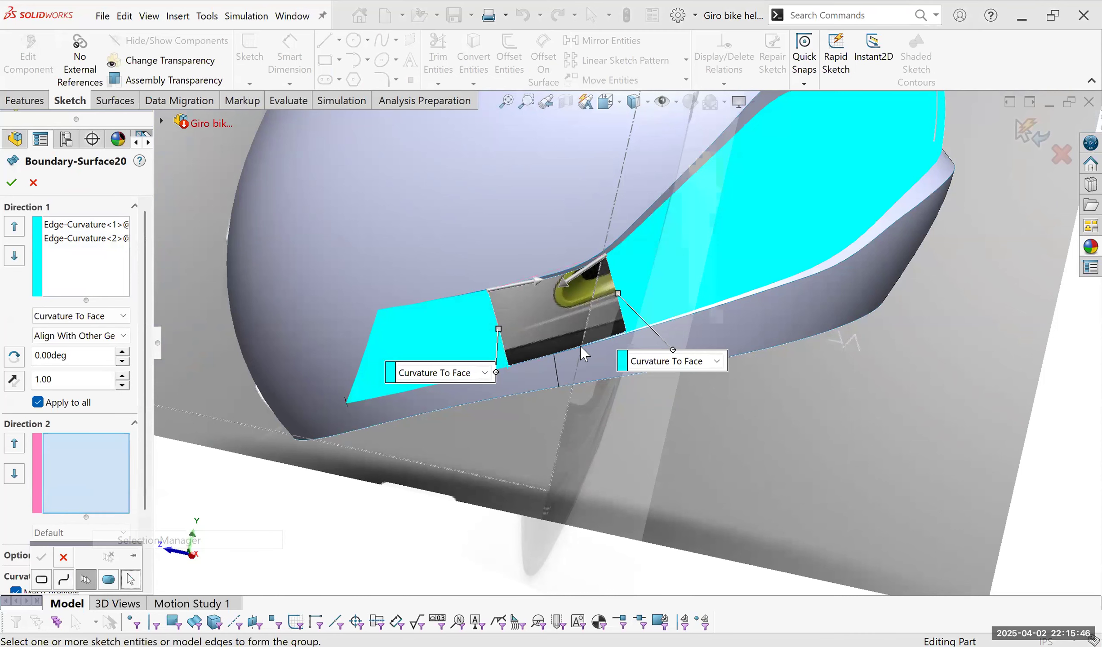
{"action": "left_click", "coordinate": [614, 336]}
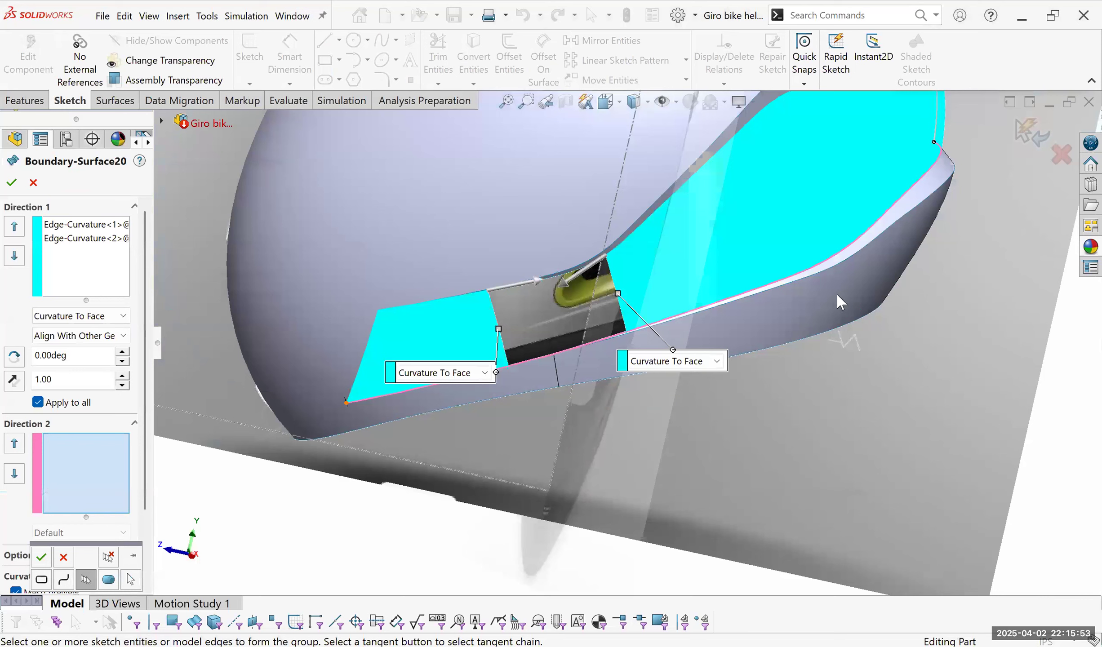
Shorten the lower edge selection to the gap's two bottom corners and accept it as an open group for Direction 2.
{"action": "mouse_move", "coordinate": [882, 176]}
{"action": "left_mouse_down"}
{"action": "mouse_move", "coordinate": [803, 243]}
{"action": "mouse_move", "coordinate": [626, 333]}
{"action": "left_mouse_up"}
{"action": "scroll", "coordinate": [626, 333], "scroll_direction": "up", "scroll_amount": 1}
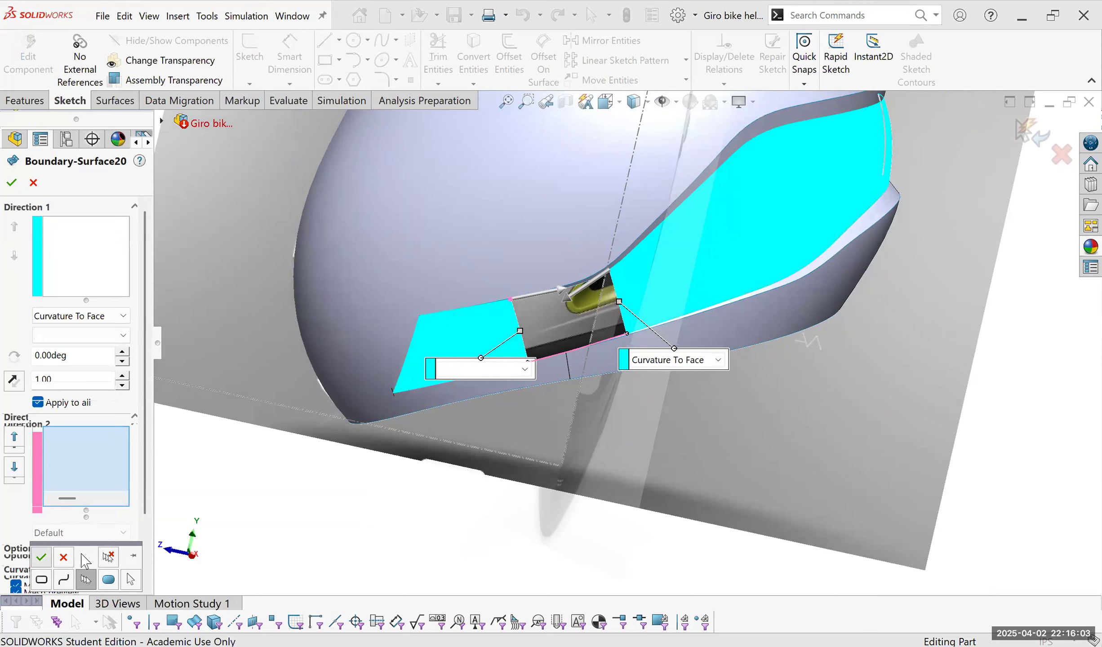
{"action": "right_click", "coordinate": [80, 555]}
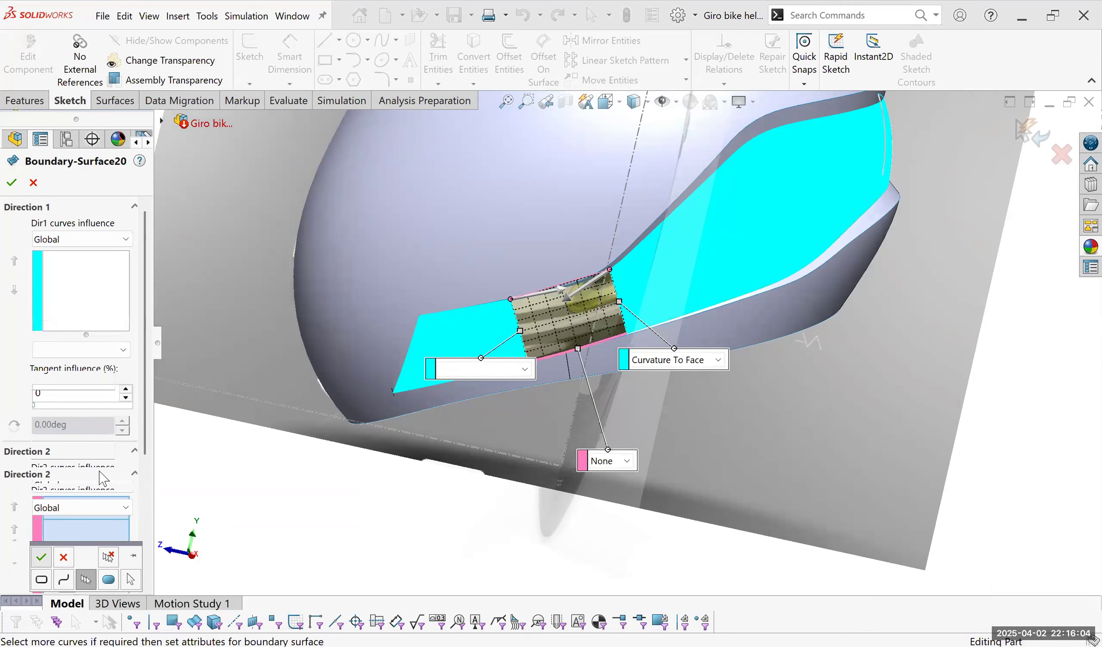
Select the edge along the top of the gap for Direction 2 with SelectionManager and shorten both ends to the gap's top corners.
{"action": "left_click", "coordinate": [121, 500]}
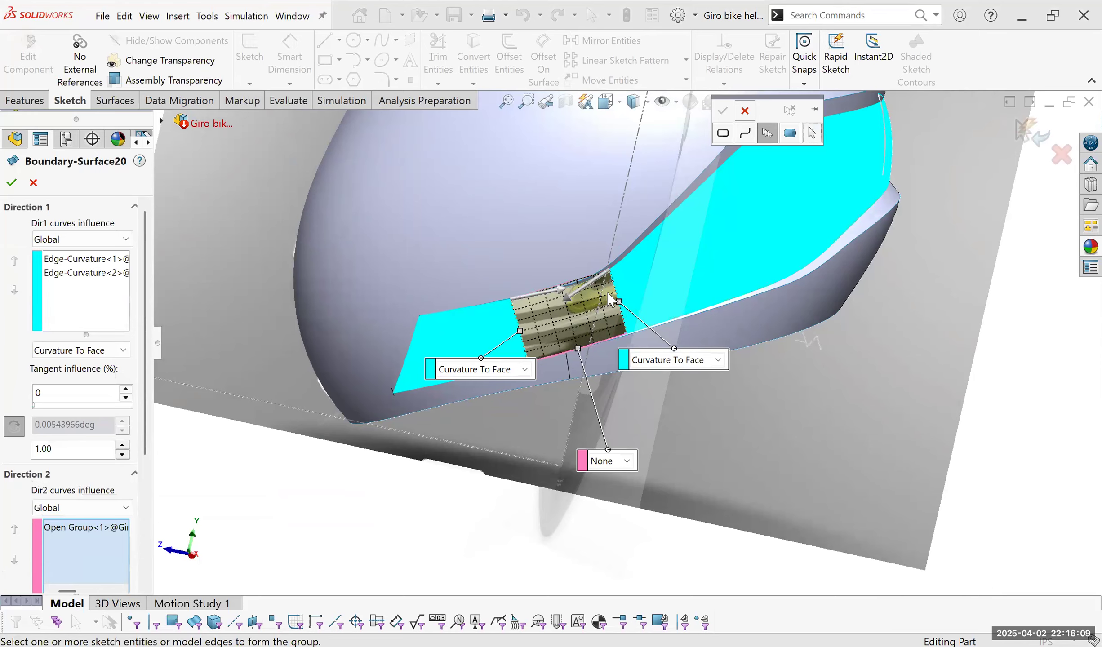
{"action": "scroll", "coordinate": [607, 292], "scroll_direction": "down", "scroll_amount": 5}
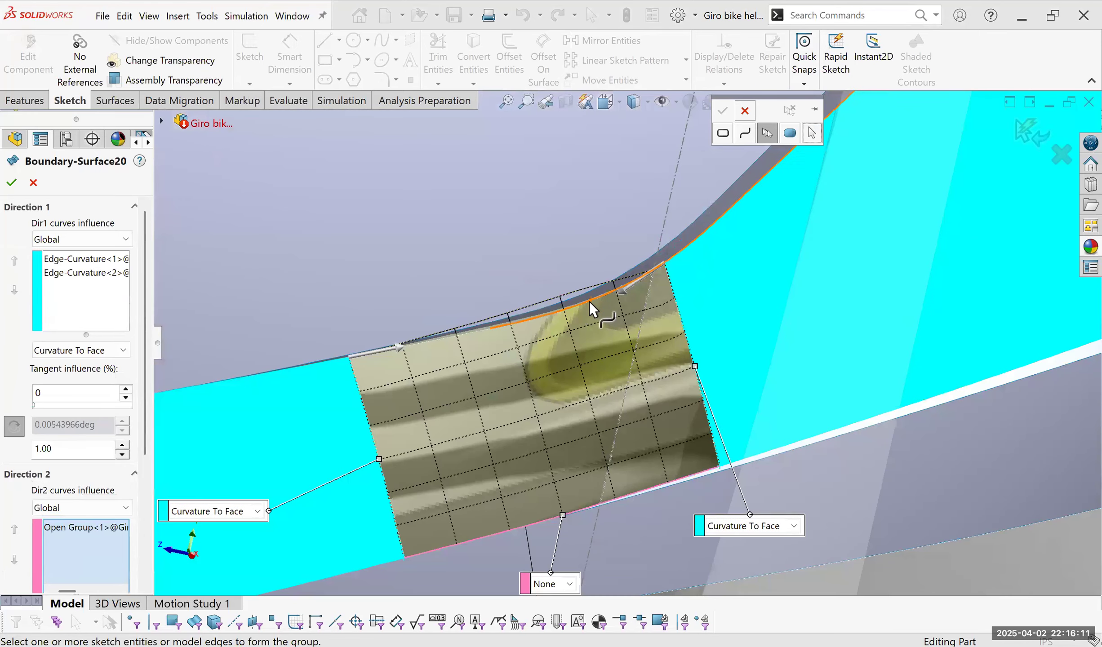
{"action": "left_click", "coordinate": [481, 331]}
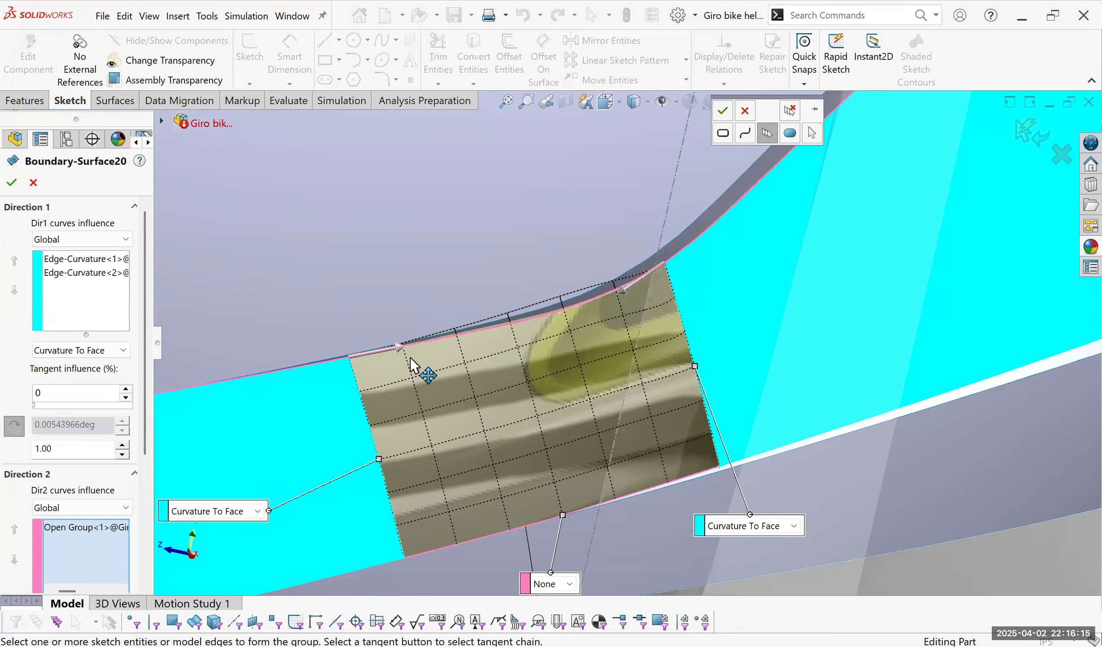
{"action": "scroll", "coordinate": [420, 357], "scroll_direction": "up", "scroll_amount": 2}
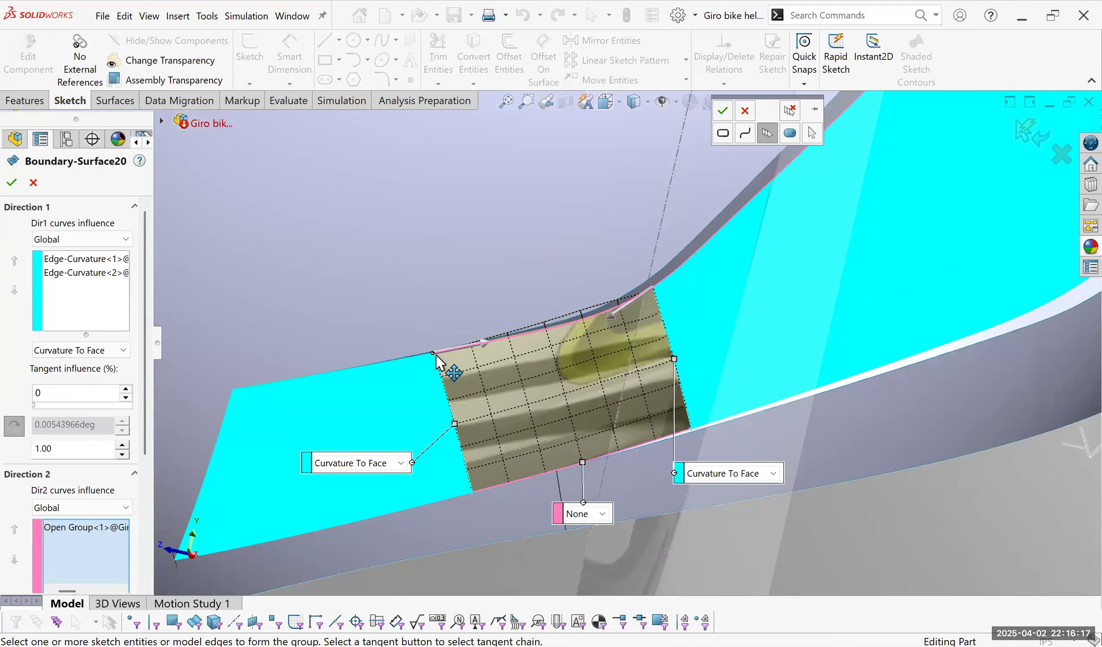
{"action": "right_click", "coordinate": [788, 247]}
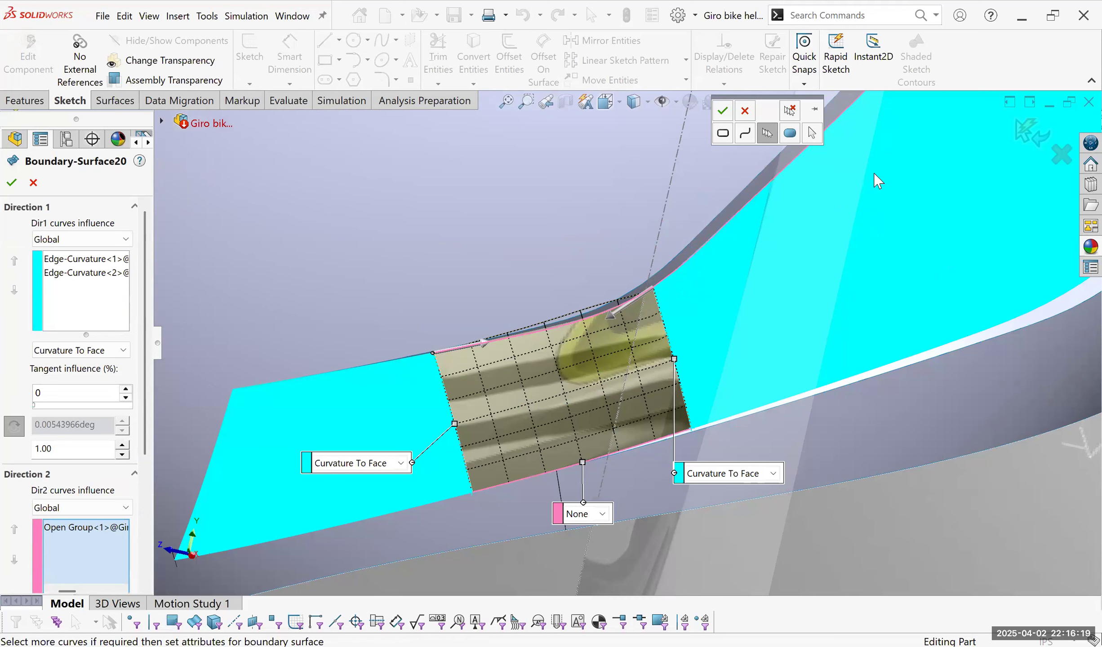
{"action": "scroll", "coordinate": [866, 173], "scroll_direction": "up", "scroll_amount": 5}
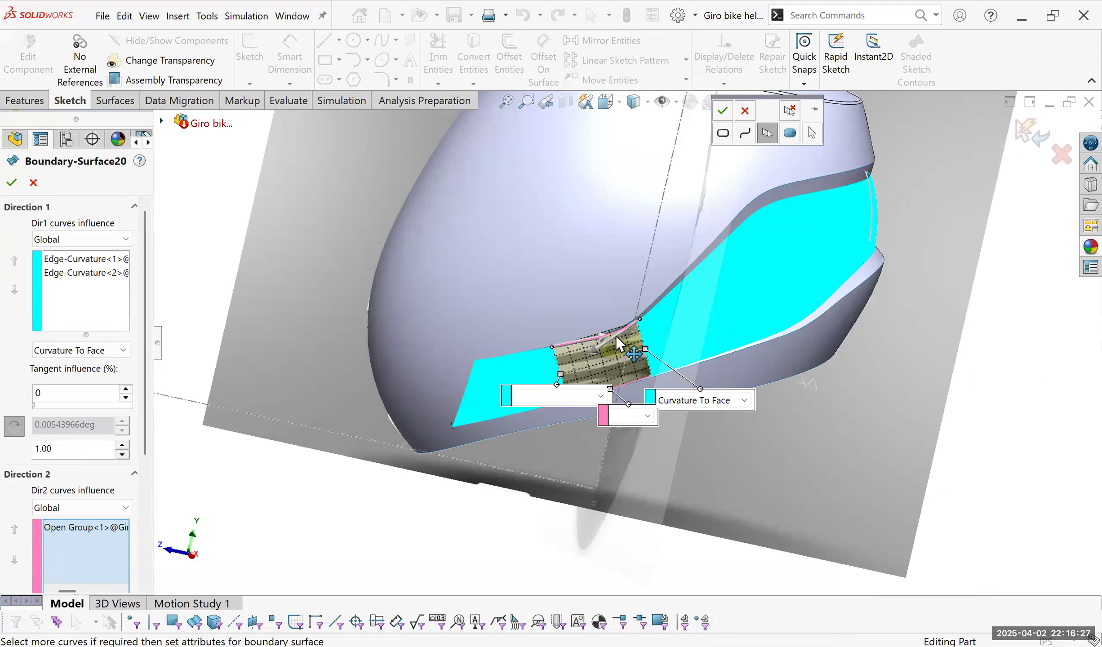
Examine closely, from several angles, how both ends of the upper edge selection meet the gap's top corners and the surface preview.
{"action": "middle_click_drag", "start_coordinate": [643, 347], "coordinate": [654, 333]}
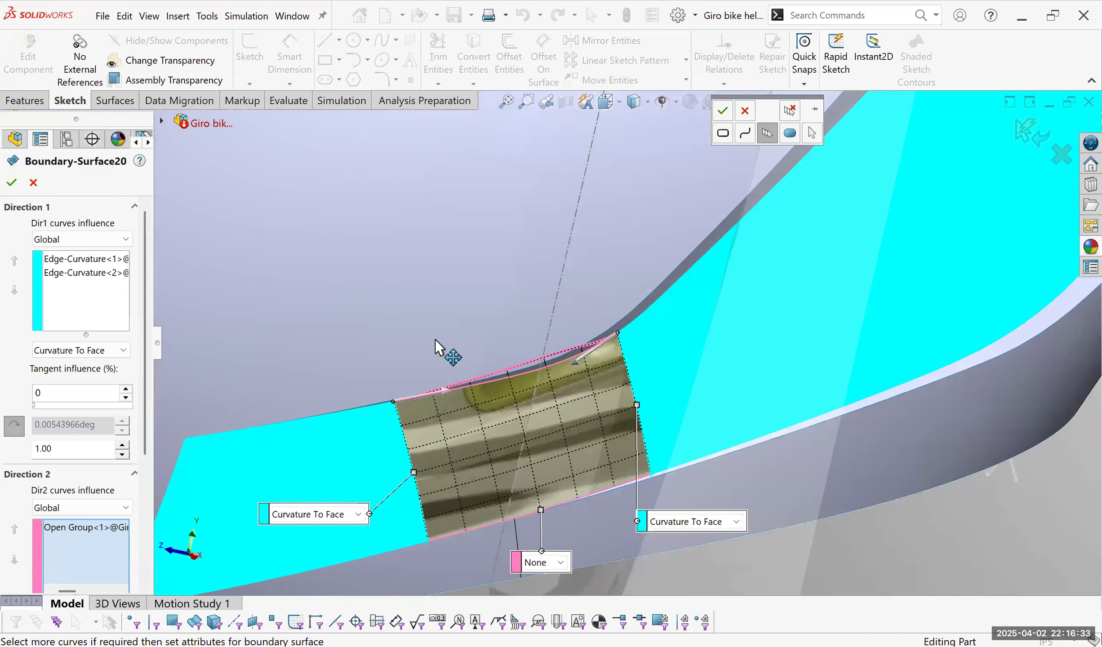
{"action": "scroll", "coordinate": [437, 346], "scroll_direction": "down", "scroll_amount": 3}
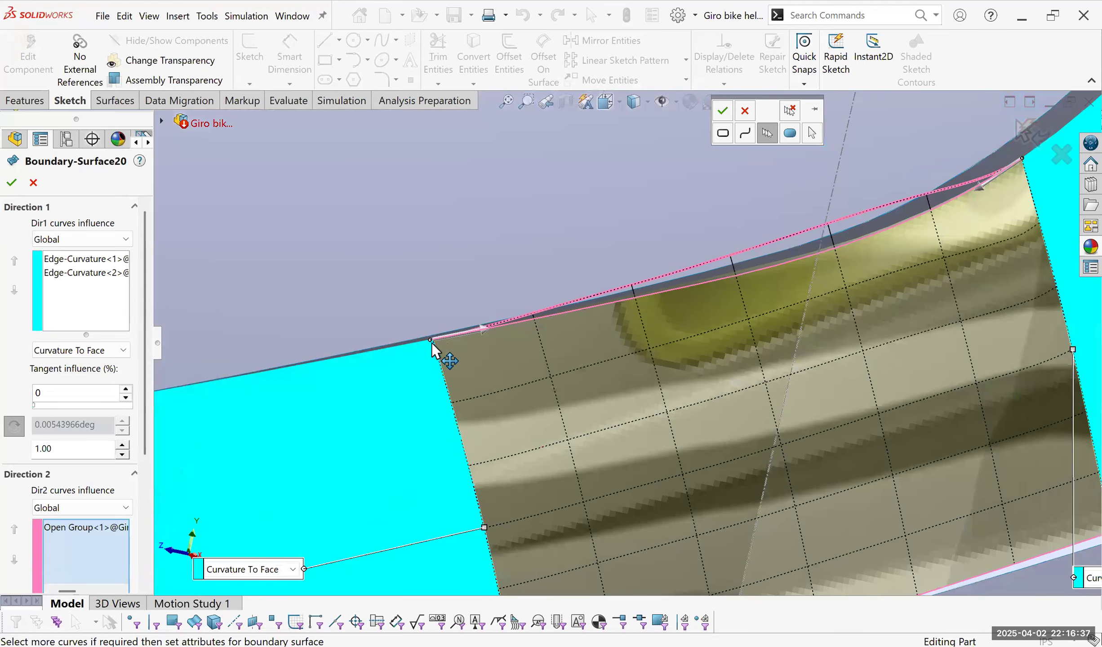
{"action": "middle_click_drag", "start_coordinate": [434, 342], "coordinate": [431, 342]}
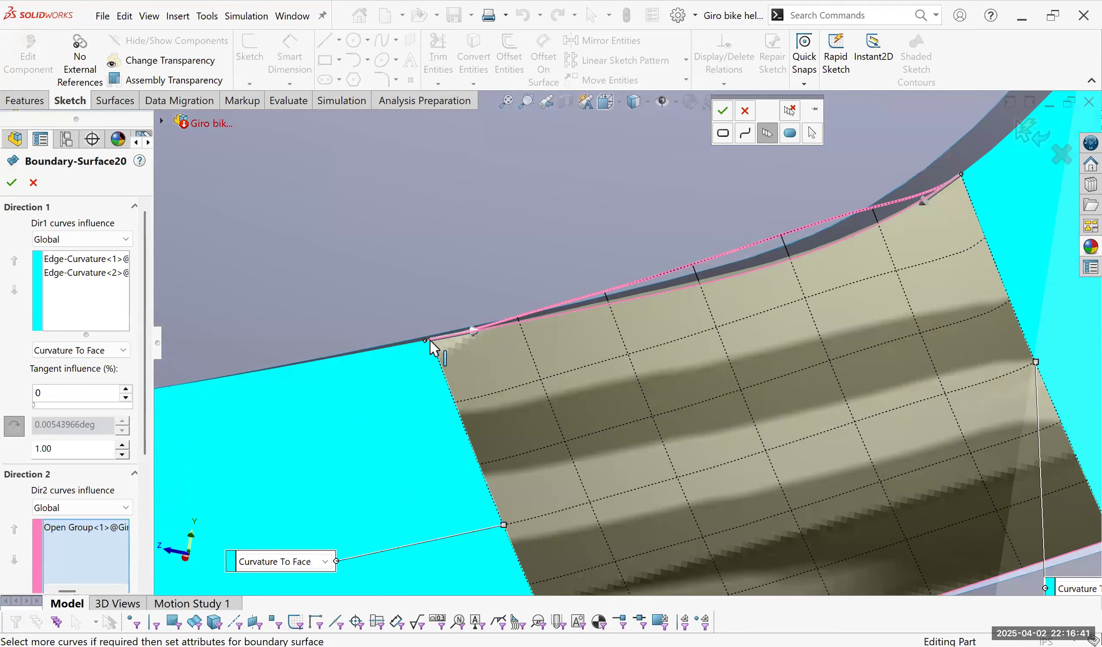
{"action": "middle_click_drag", "start_coordinate": [442, 342], "coordinate": [437, 342]}
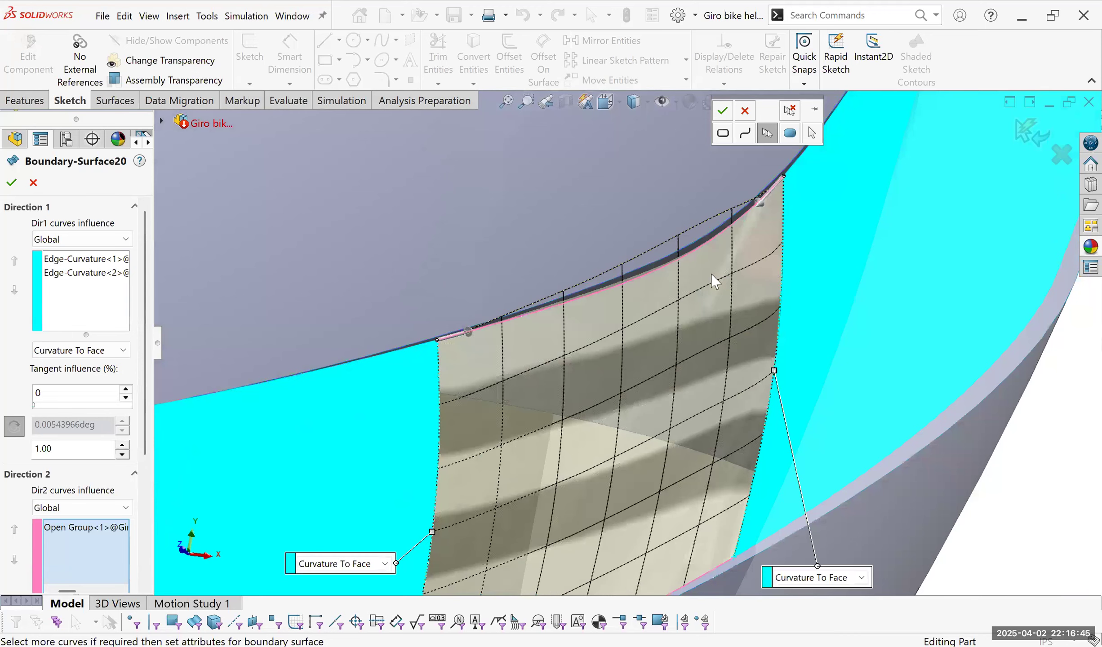
{"action": "scroll", "coordinate": [623, 288], "scroll_direction": "up", "scroll_amount": 3}
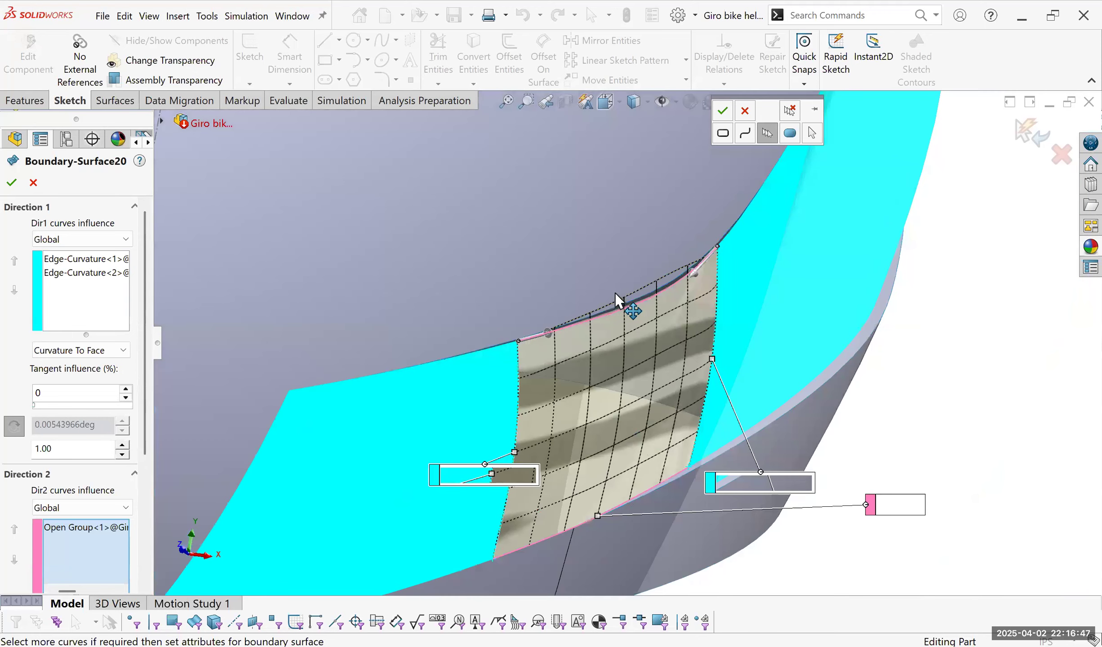
{"action": "scroll", "coordinate": [615, 292], "scroll_direction": "down", "scroll_amount": 3}
{"action": "left_click", "coordinate": [628, 289]}
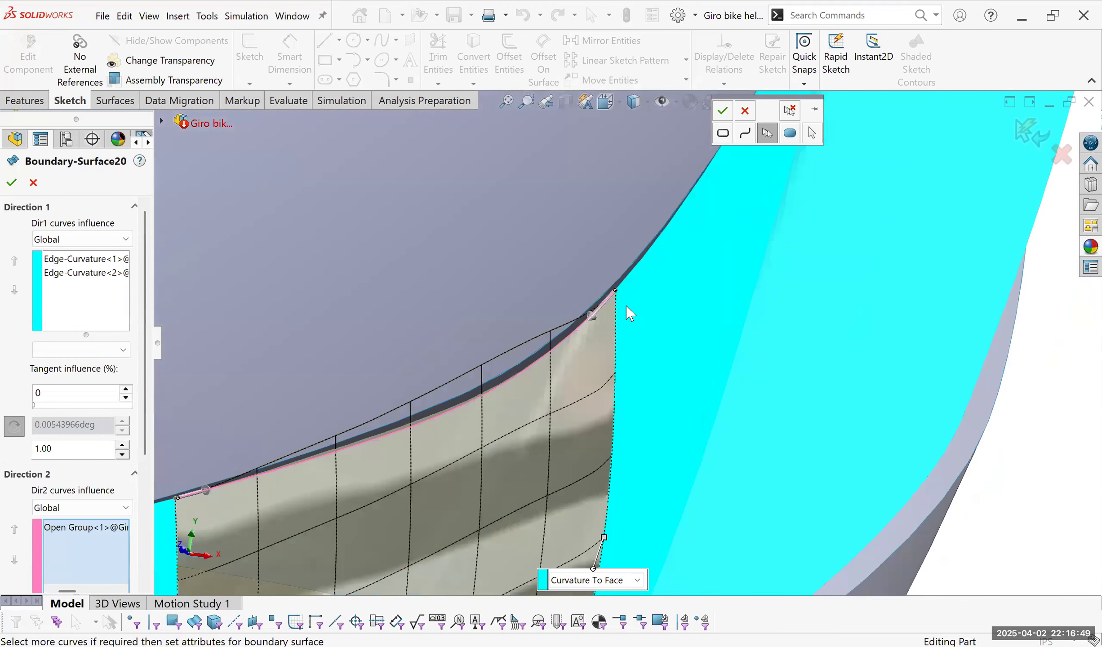
{"action": "middle_click_drag", "start_coordinate": [607, 298], "coordinate": [587, 319]}
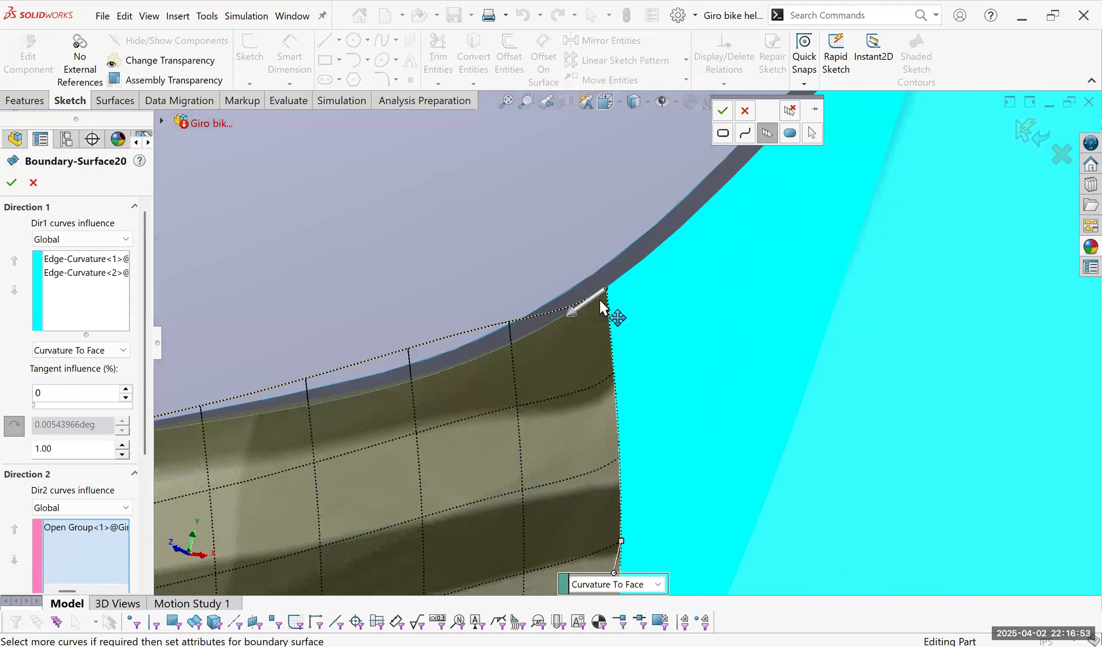
{"action": "scroll", "coordinate": [607, 299], "scroll_direction": "down", "scroll_amount": 2}
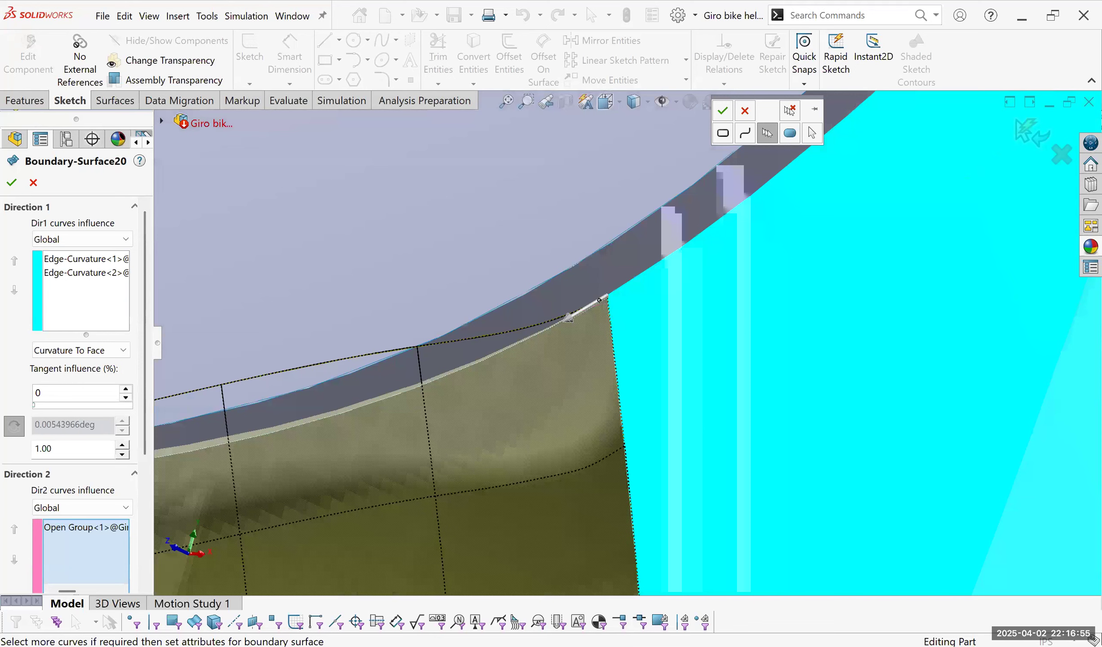
{"action": "middle_click_drag", "start_coordinate": [619, 312], "coordinate": [611, 313]}
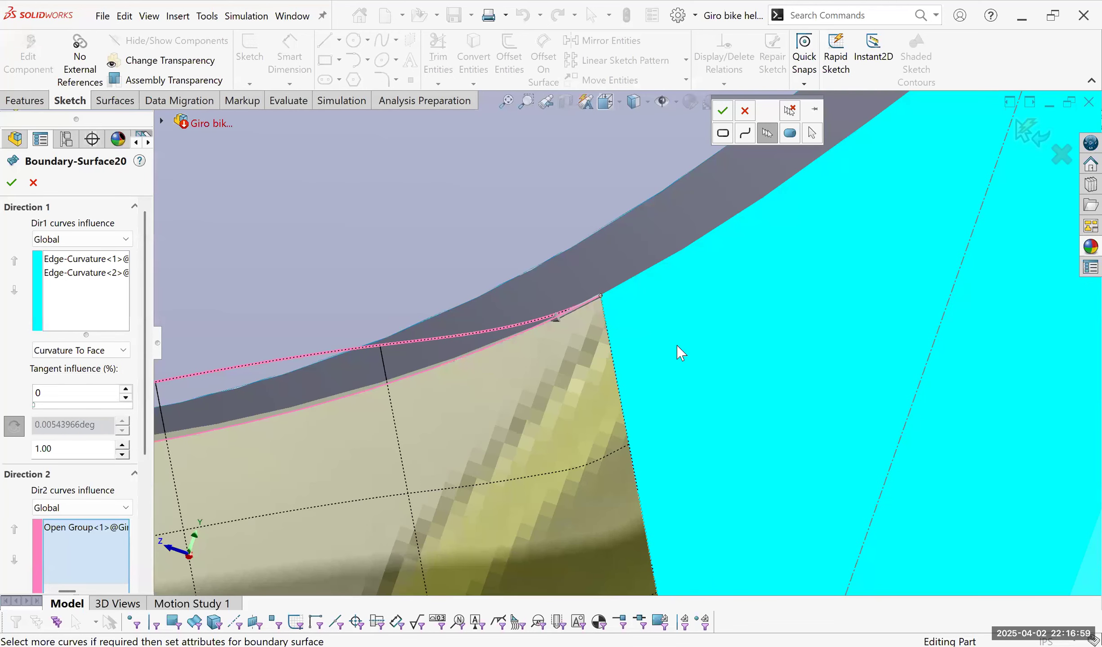
{"action": "middle_click_drag", "start_coordinate": [676, 345], "coordinate": [592, 369]}
{"action": "middle_click_drag", "start_coordinate": [268, 412], "coordinate": [216, 385]}
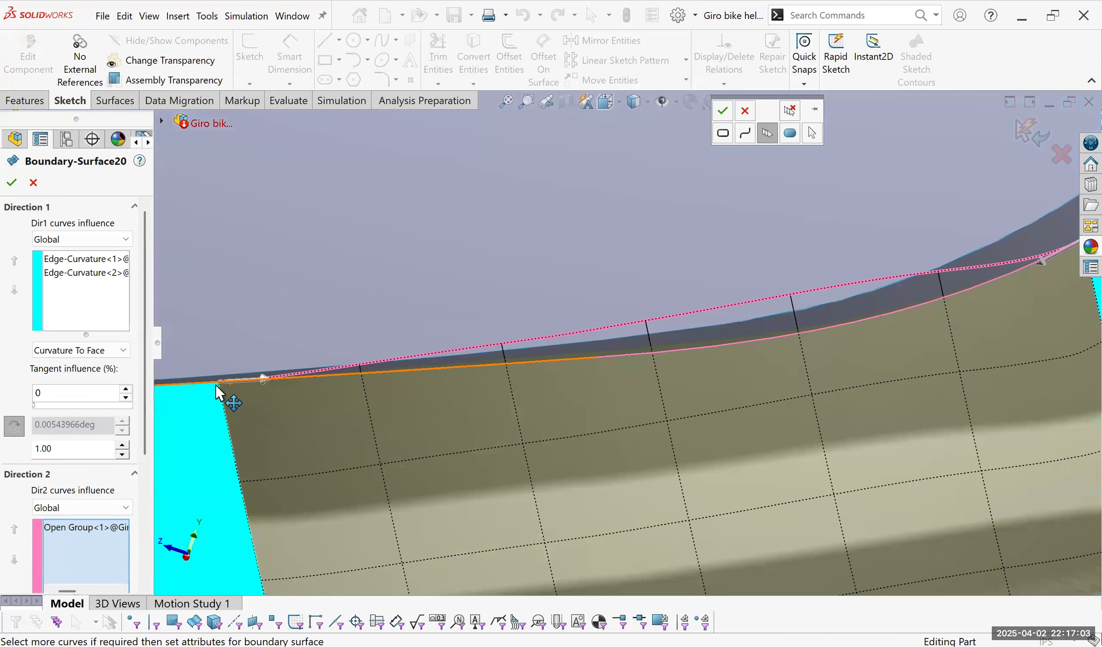
{"action": "scroll", "coordinate": [322, 362], "scroll_direction": "down", "scroll_amount": 3}
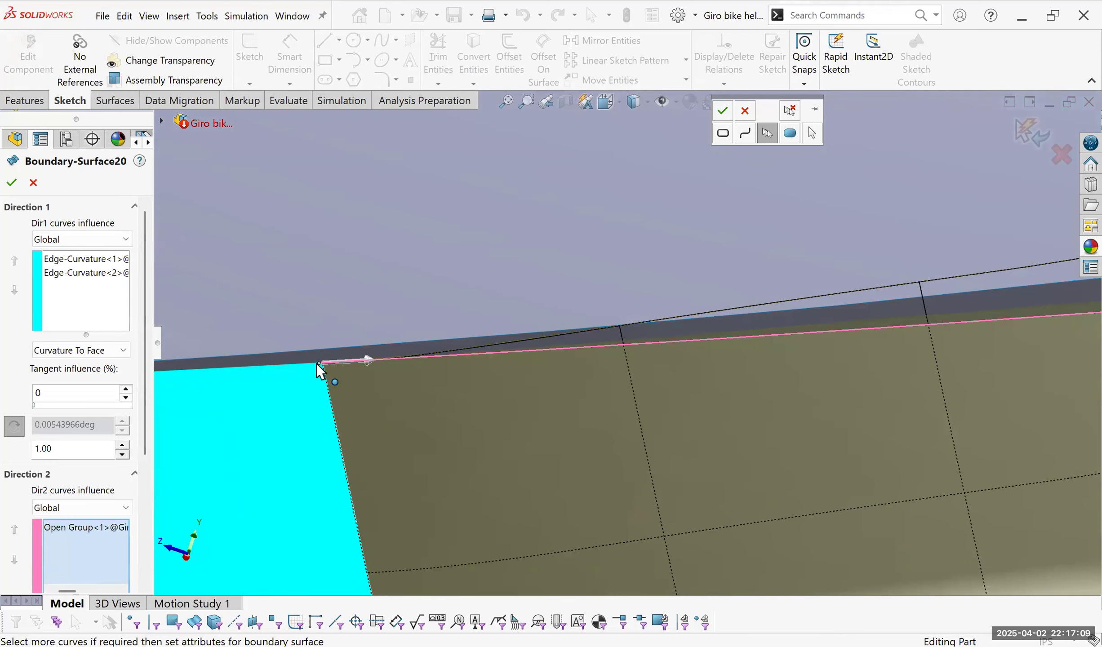
{"action": "middle_click_drag", "start_coordinate": [317, 363], "coordinate": [315, 364]}
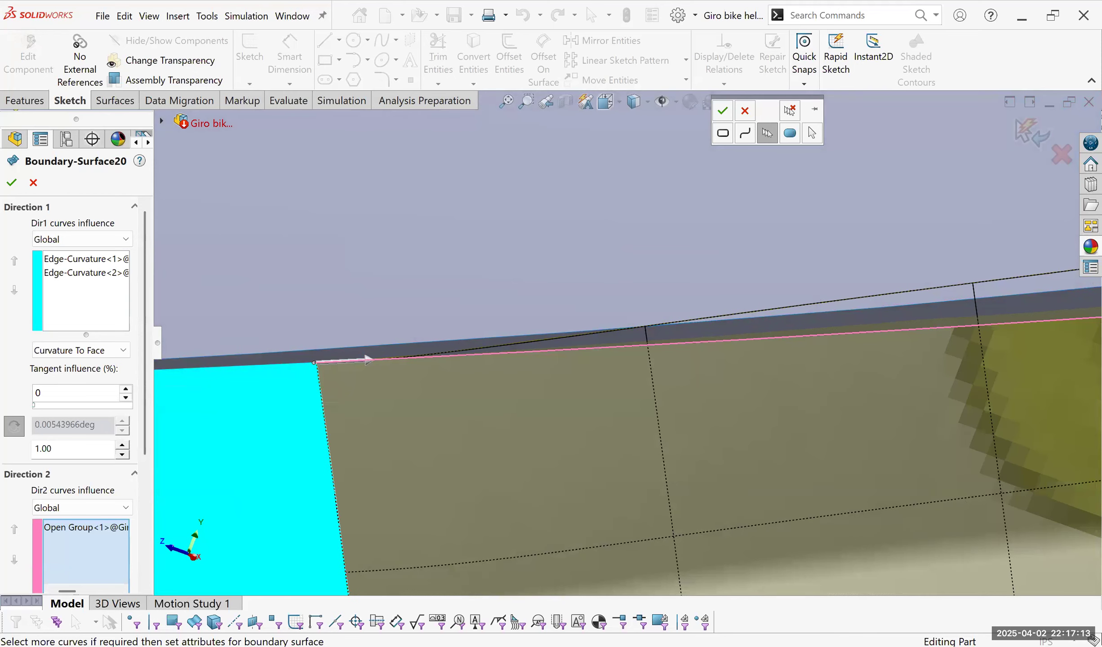
{"action": "middle_click_drag", "start_coordinate": [324, 369], "coordinate": [342, 358]}
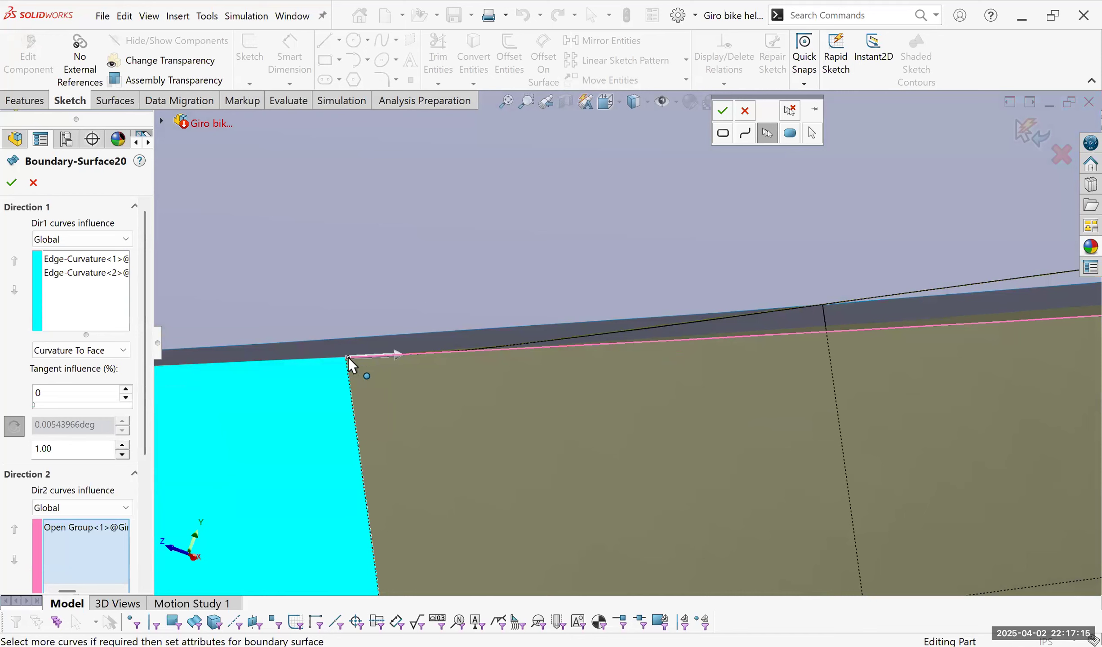
Accept the upper edge as the second Direction 2 open group and apply the Boundary-Surface20 edit.
{"action": "key", "text": "z"}
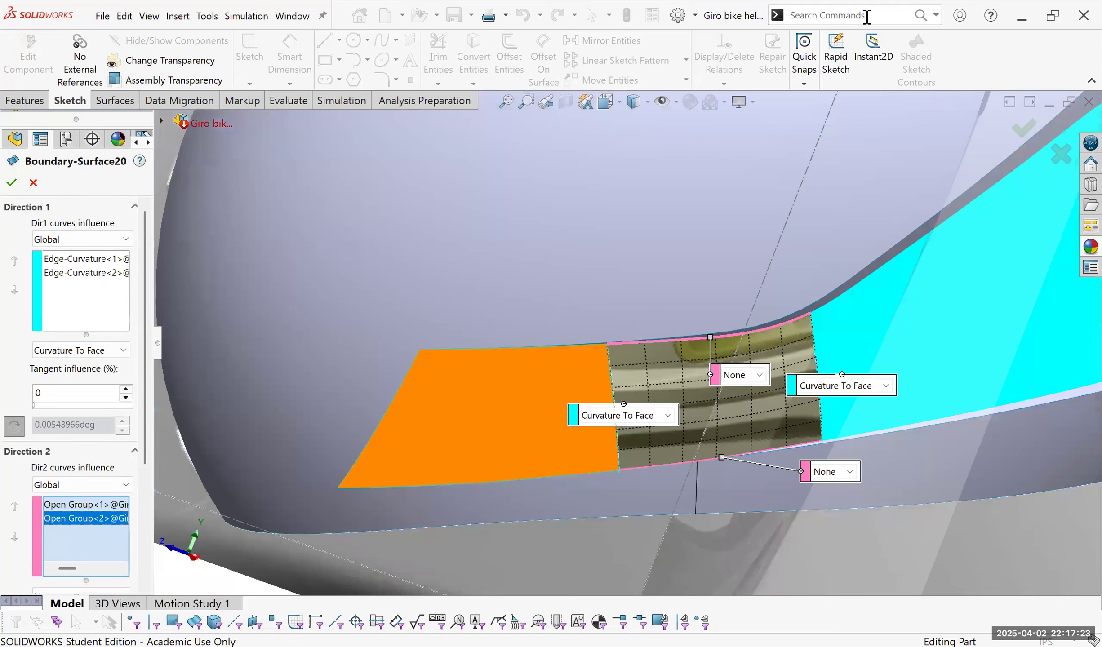
{"action": "left_click", "coordinate": [1026, 134]}
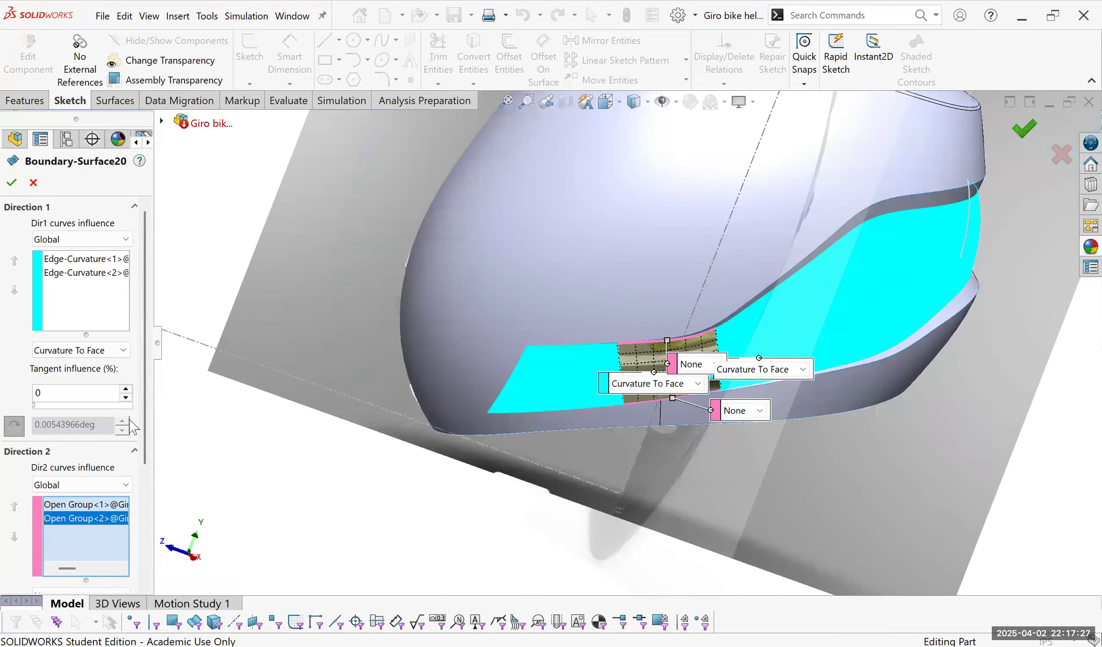
{"action": "key", "text": "Return"}
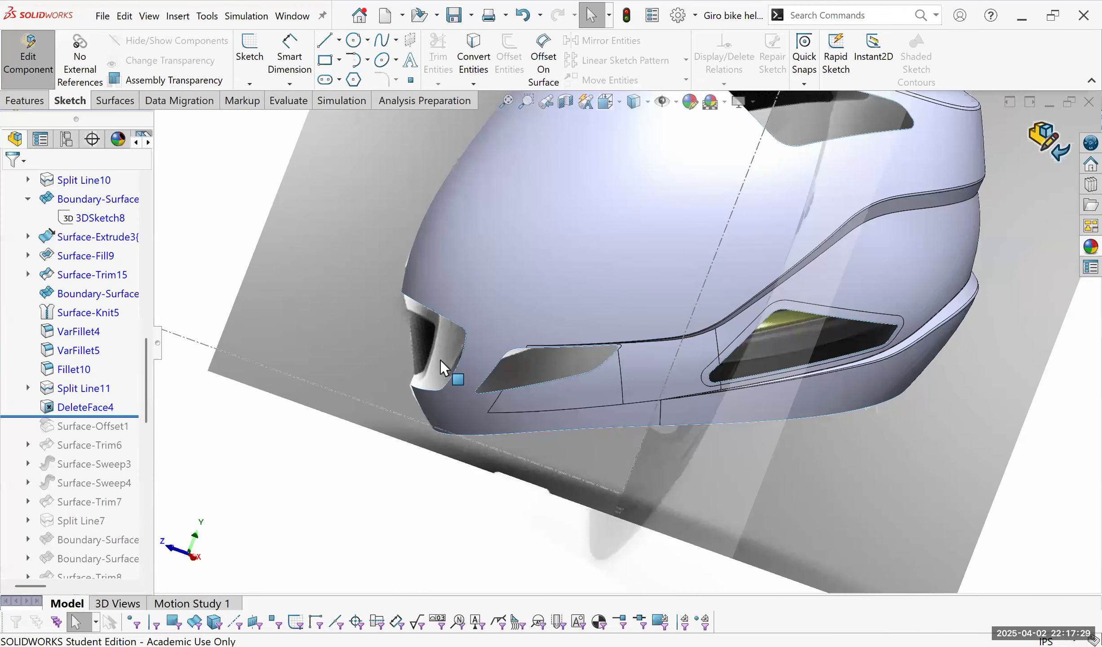
{"action": "key", "text": "f"}
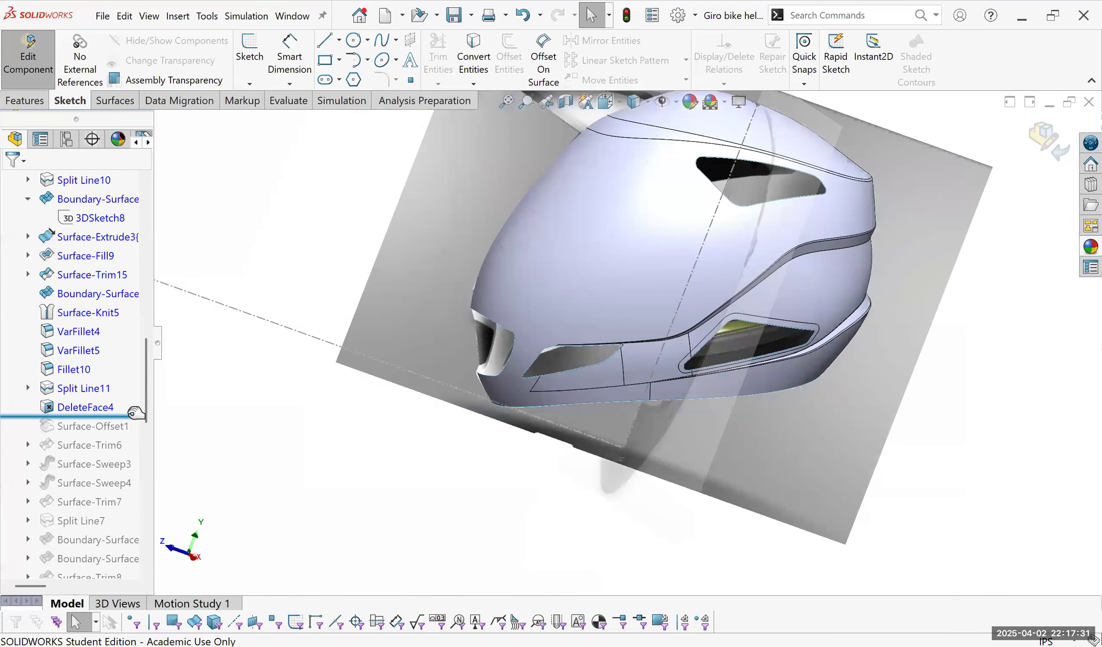
{"action": "middle_click_drag", "start_coordinate": [520, 372], "coordinate": [517, 359]}
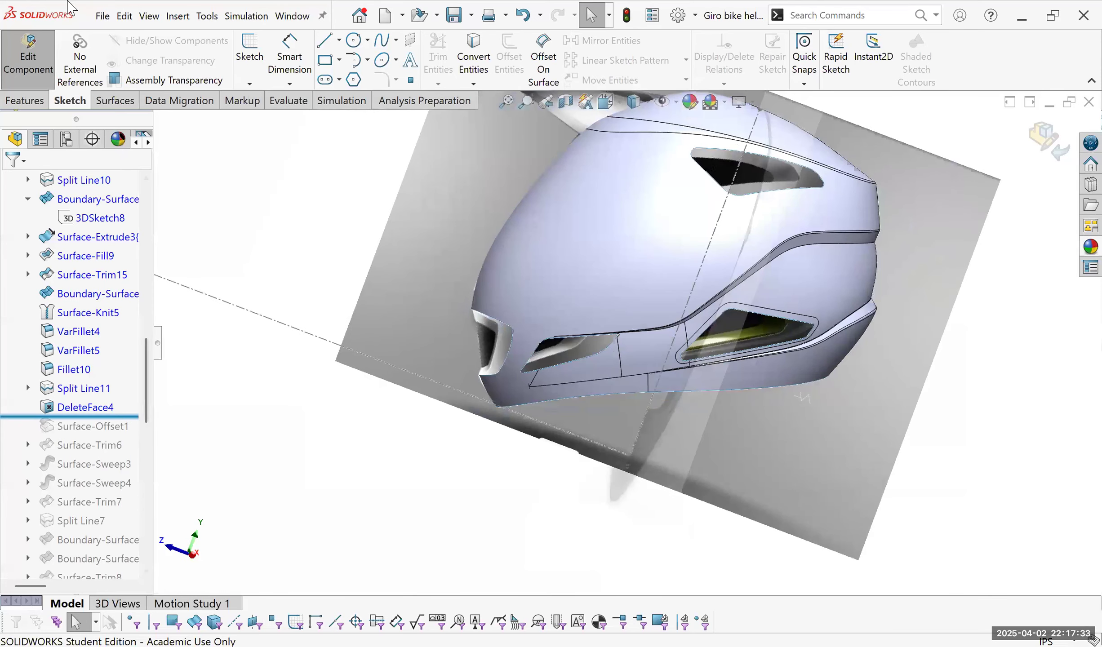
{"action": "middle_click_drag", "start_coordinate": [684, 134], "coordinate": [705, 128]}
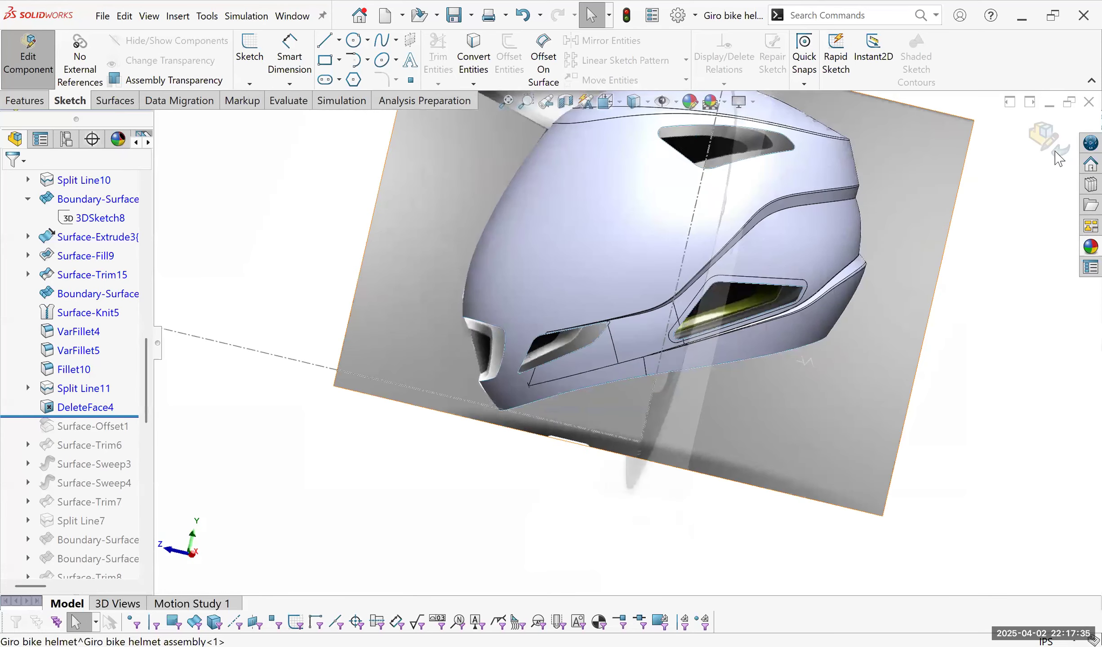
Finish editing the helmet component and save the assembly.
{"action": "left_click", "coordinate": [1058, 145]}
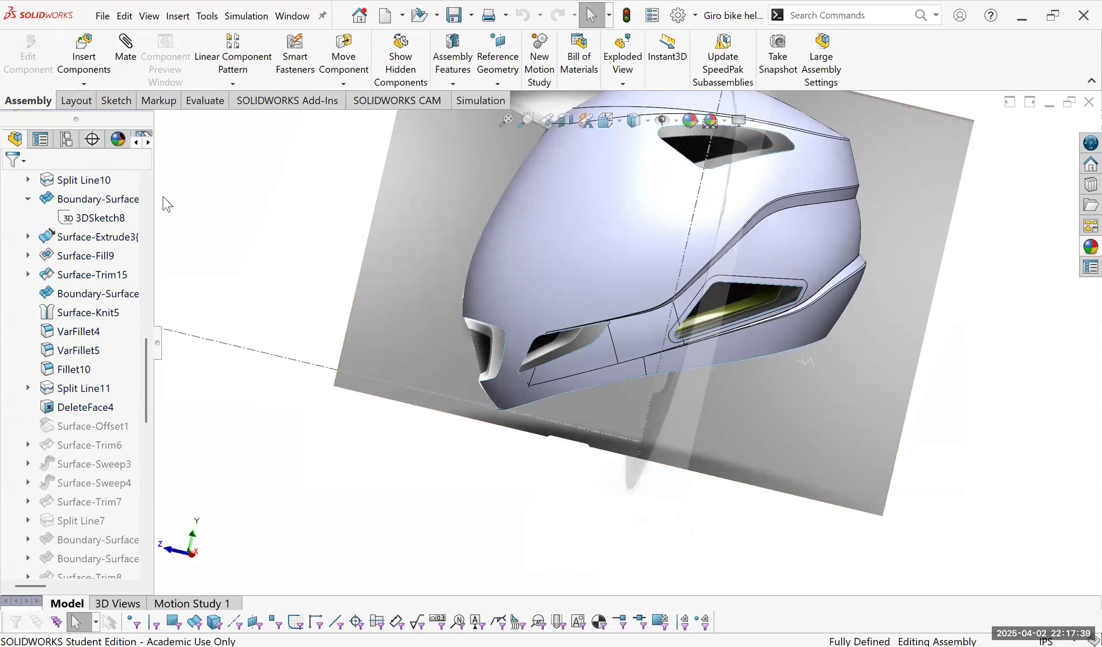
{"action": "key", "text": "alt"}
{"action": "key", "text": "ctrl+s"}
{"action": "key", "text": "Return"}
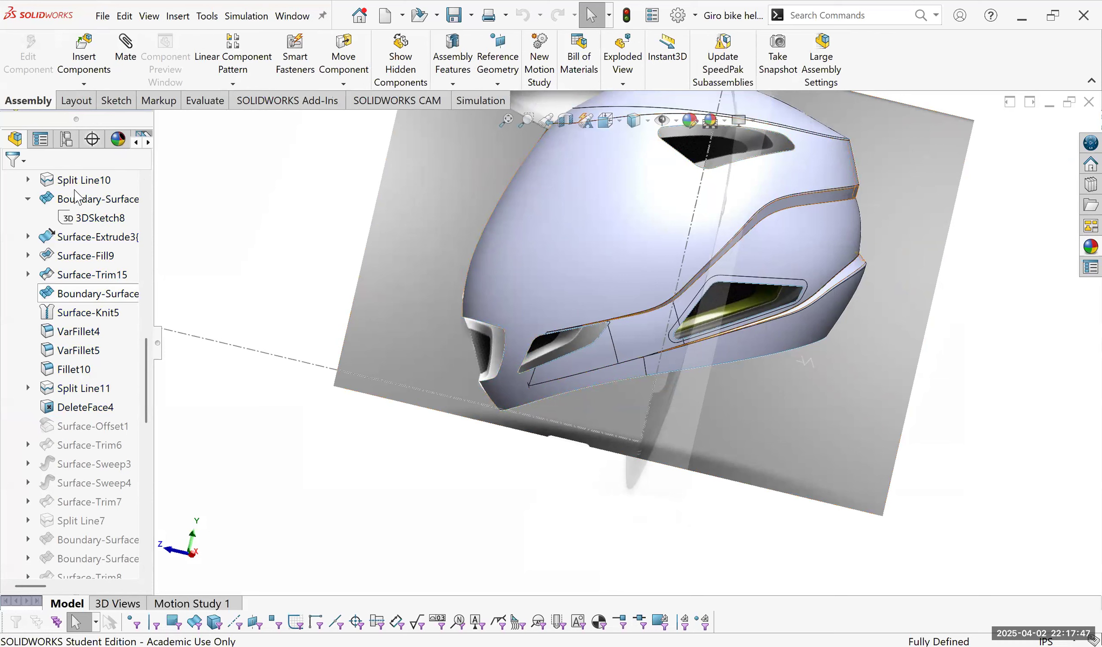
Reopen the helmet part for in-context editing and show its hidden Surface-Offset surface body.
{"action": "scroll", "coordinate": [90, 341], "scroll_direction": "up", "scroll_amount": 10}
{"action": "scroll", "coordinate": [92, 315], "scroll_direction": "up", "scroll_amount": 10}
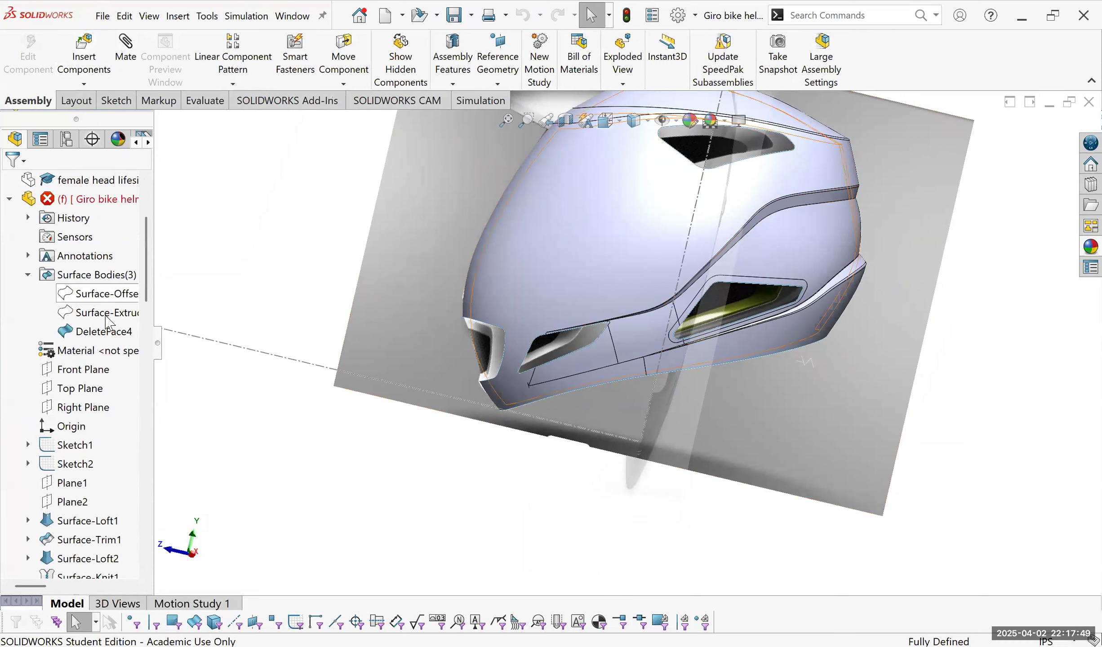
{"action": "scroll", "coordinate": [108, 317], "scroll_direction": "up", "scroll_amount": 3}
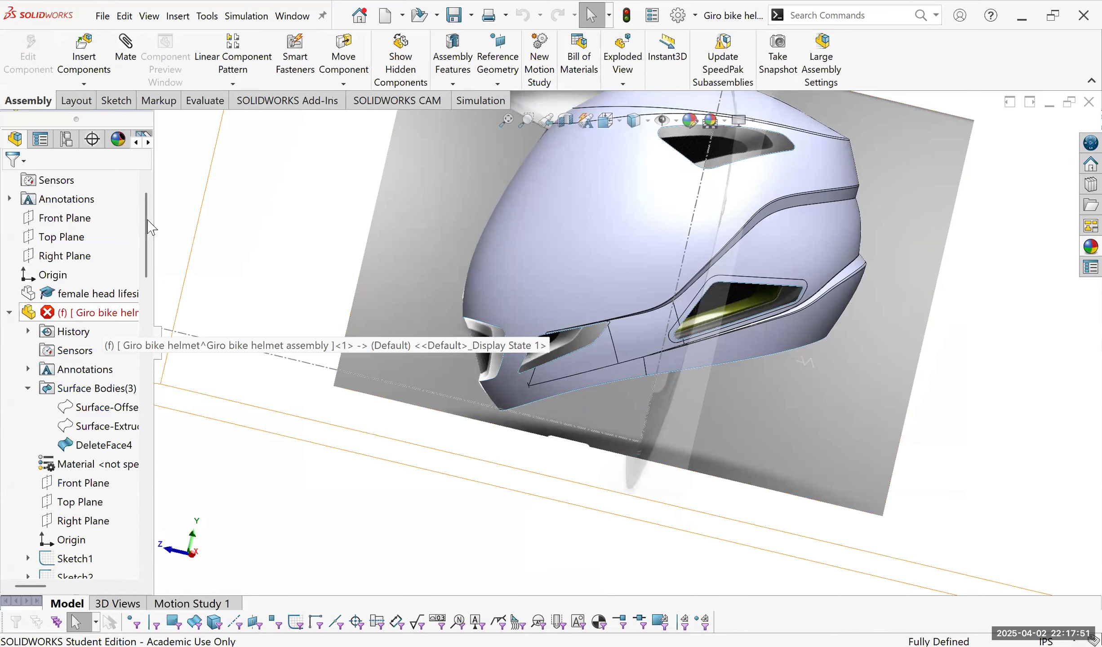
{"action": "left_click", "coordinate": [88, 423]}
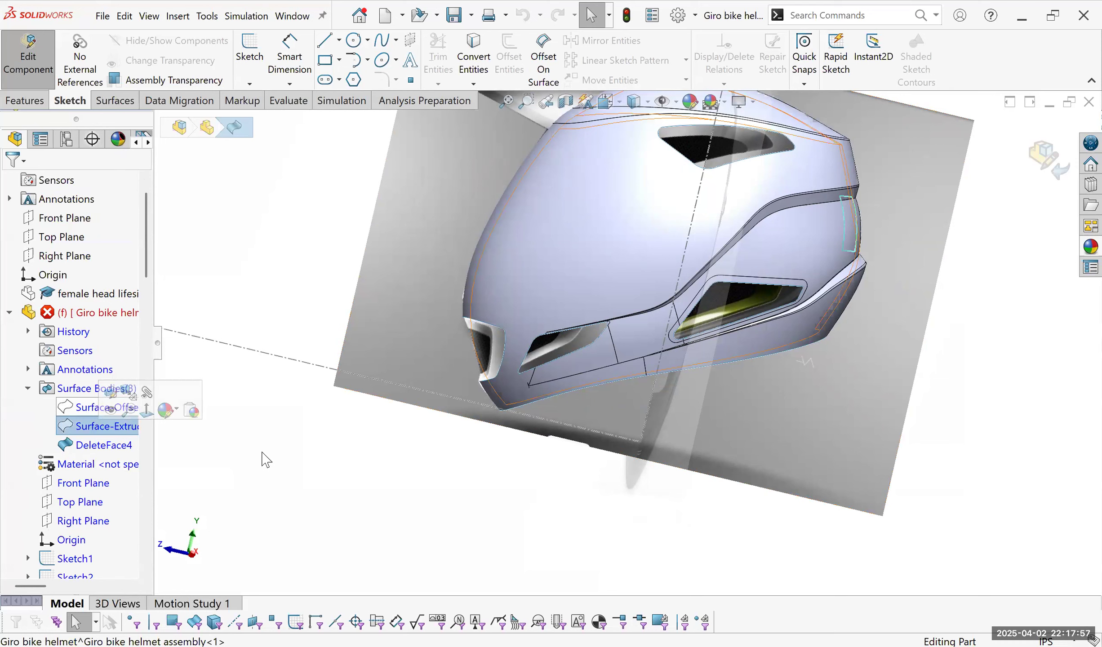
{"action": "left_click", "coordinate": [122, 407]}
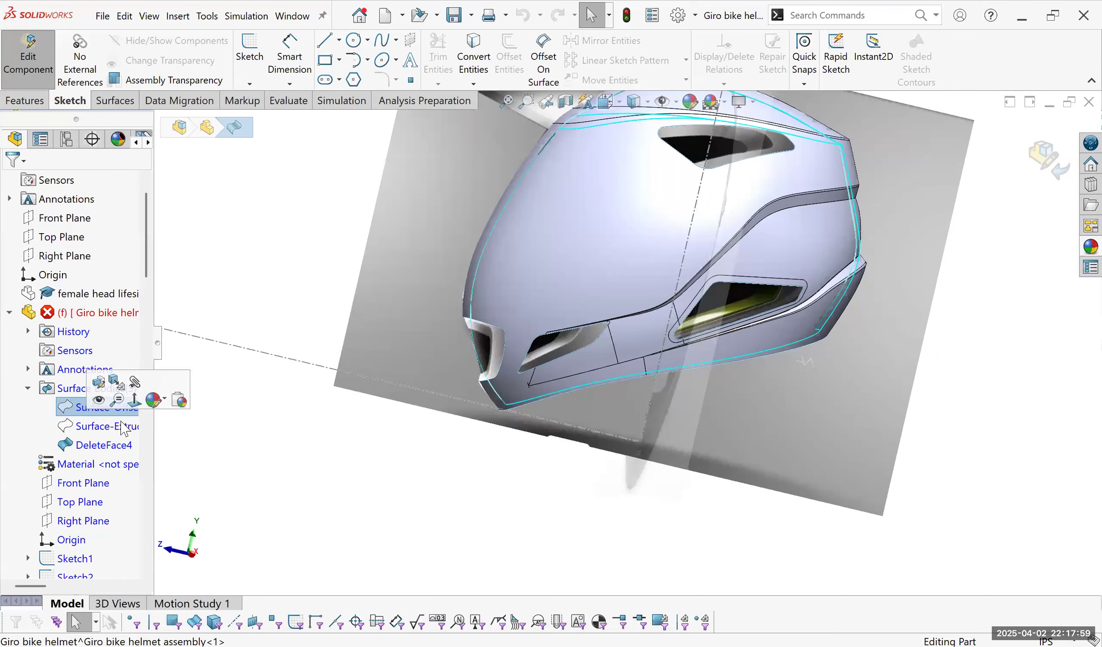
{"action": "left_click", "coordinate": [98, 399]}
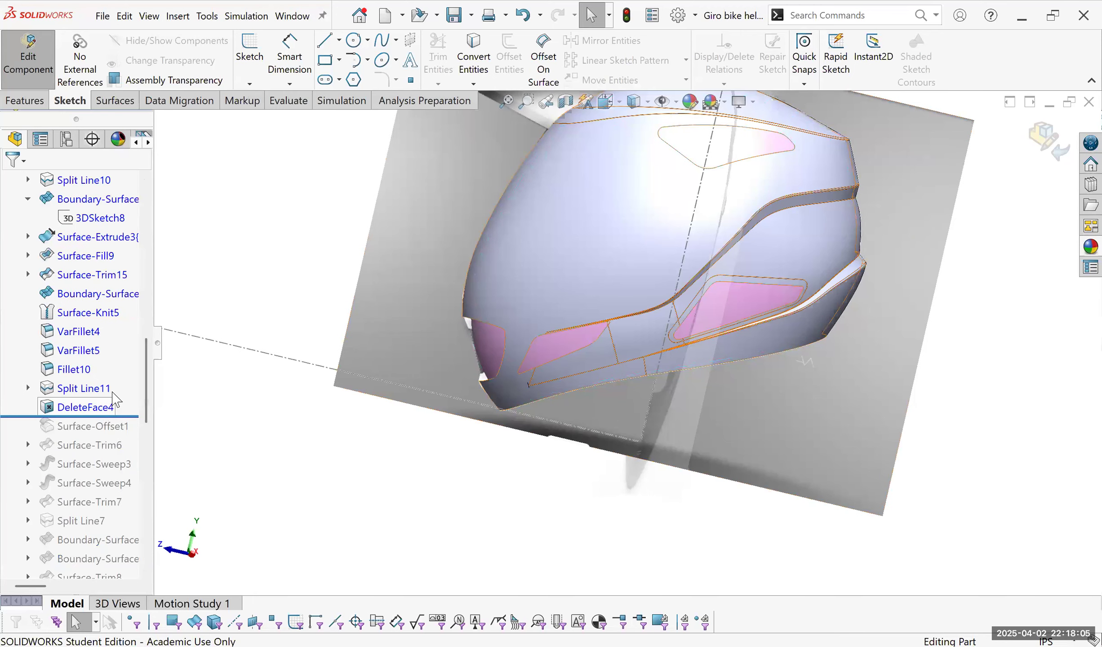
Expand Split Line11 and show its vent outline sketch, Sketch43.
{"action": "left_click", "coordinate": [111, 389]}
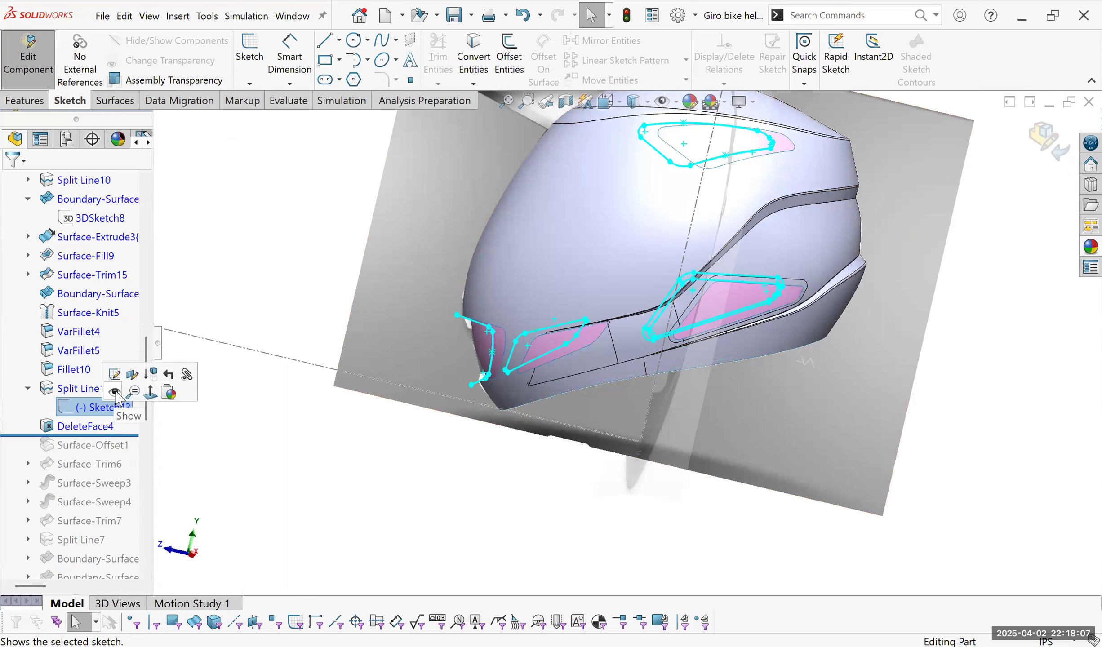
{"action": "left_click", "coordinate": [116, 392]}
{"action": "key", "text": "ctrl+shift+z"}
{"action": "key", "text": "ctrl+shift+z"}
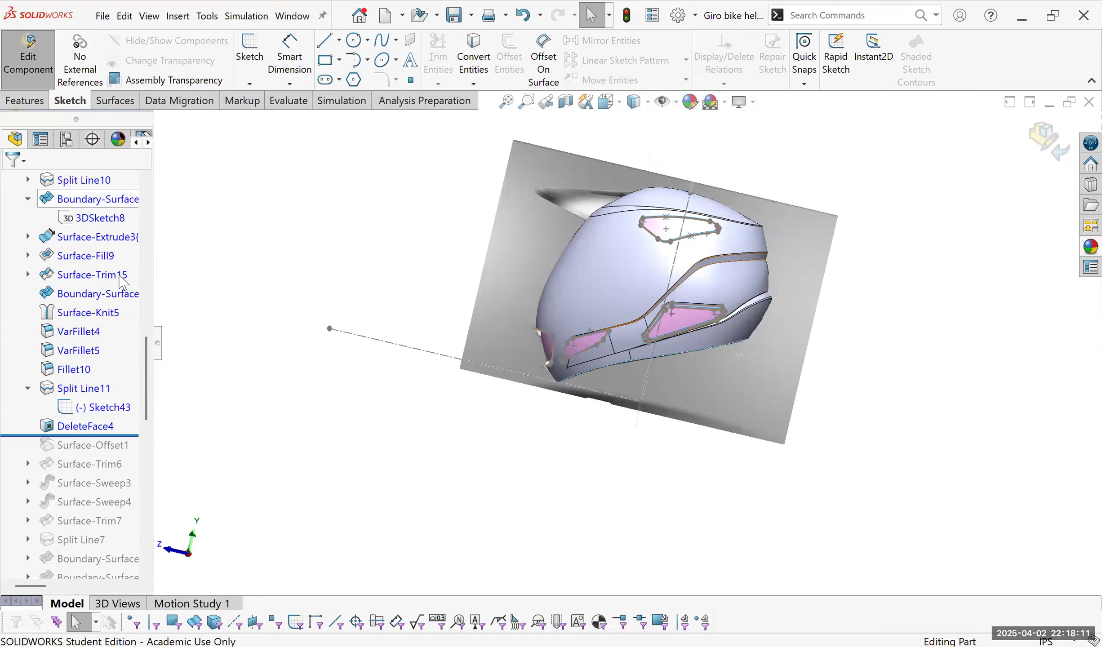
Start a new sketch on the helmet part's Right Plane.
{"action": "scroll", "coordinate": [85, 490], "scroll_direction": "up", "scroll_amount": 4}
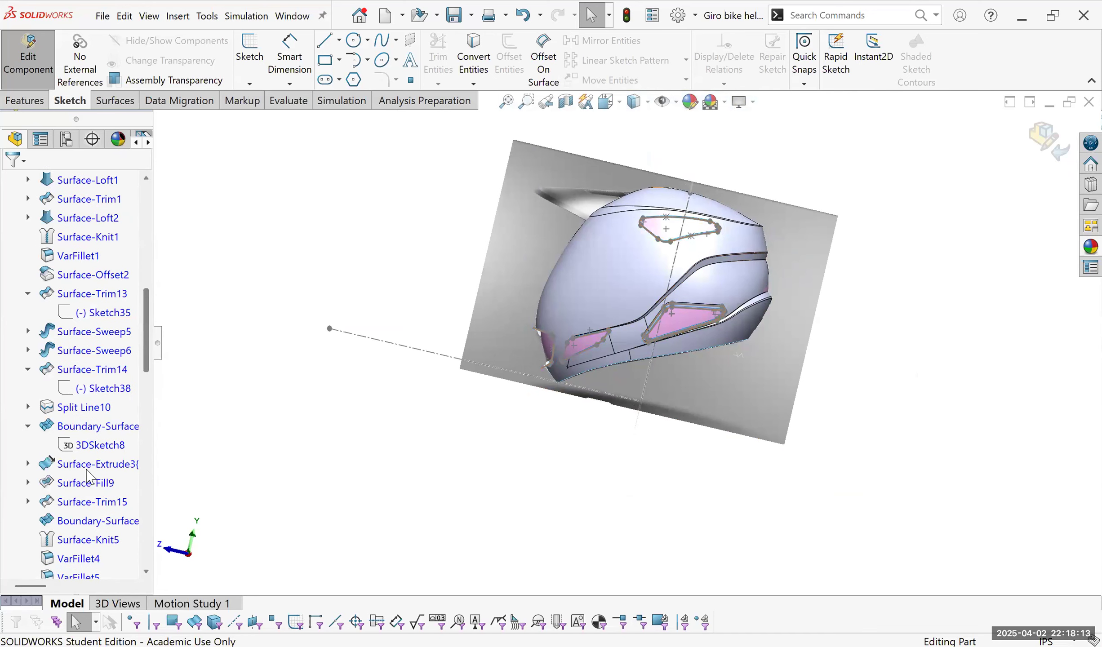
{"action": "scroll", "coordinate": [87, 470], "scroll_direction": "up", "scroll_amount": 7}
{"action": "left_click", "coordinate": [250, 57]}
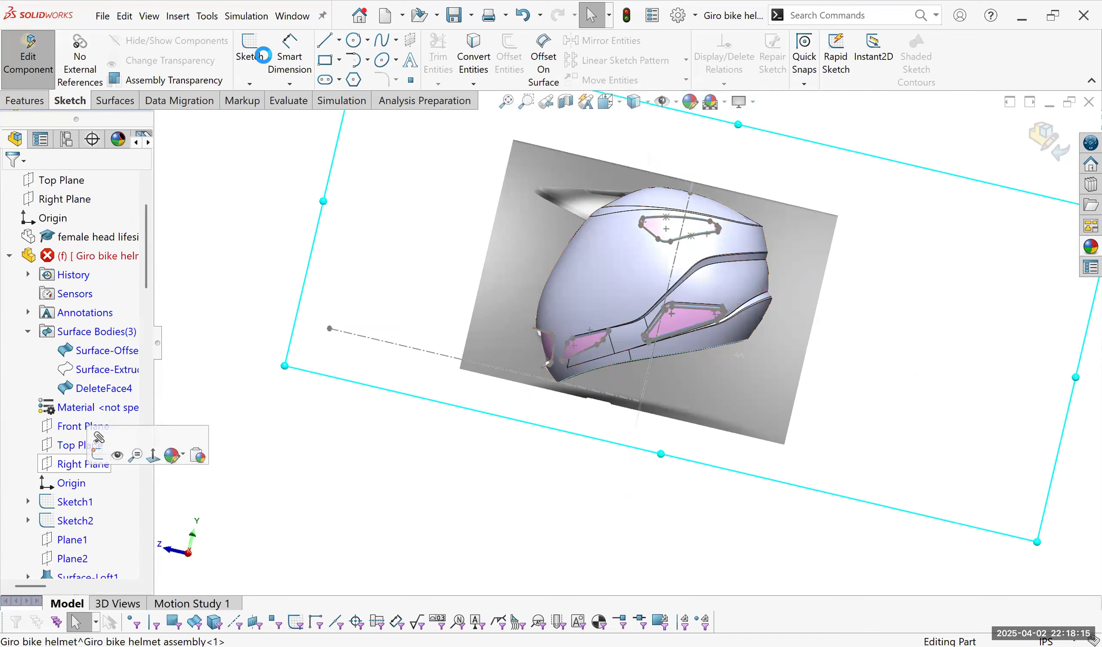
{"action": "left_click", "coordinate": [83, 464]}
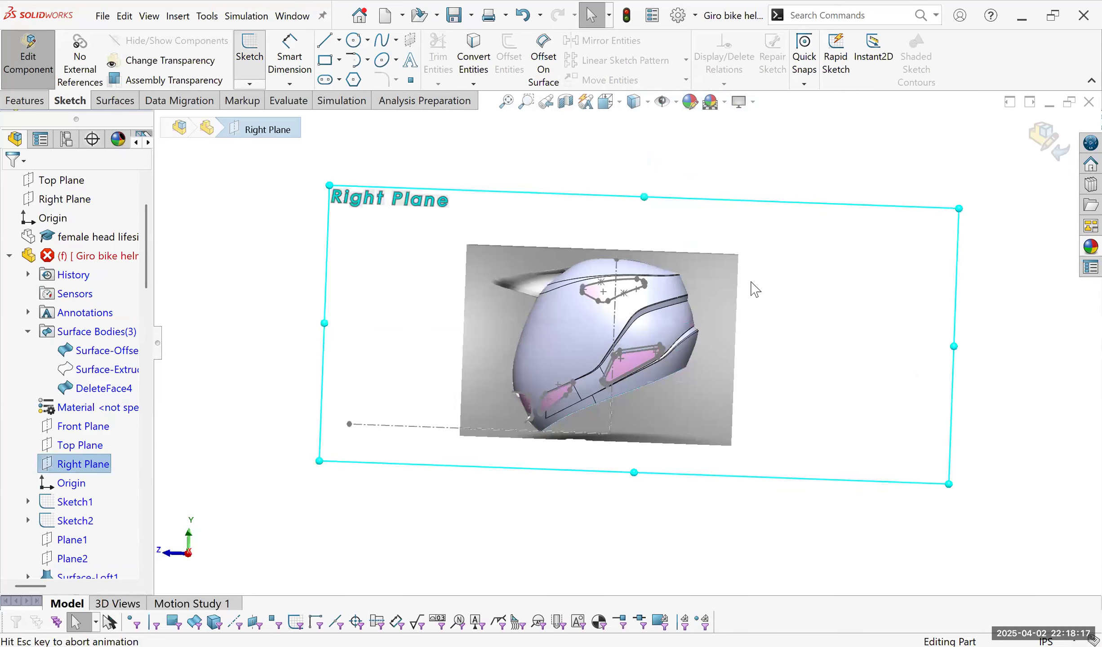
{"action": "scroll", "coordinate": [509, 309], "scroll_direction": "down", "scroll_amount": 5}
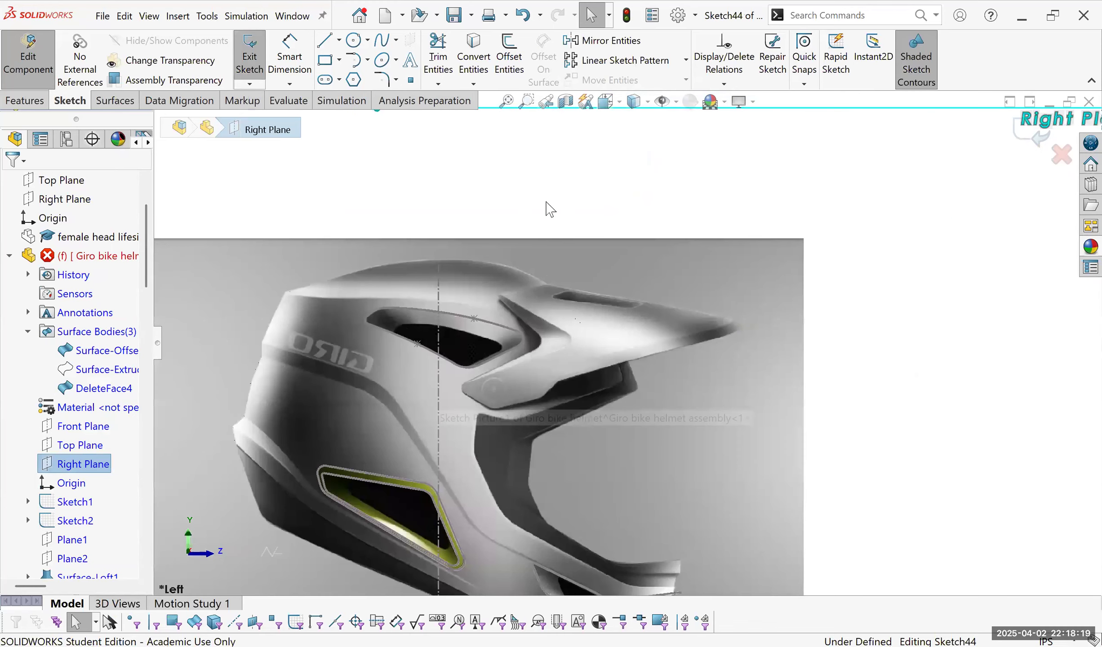
Sketch separate lines along the rear and front ends of the upper vent's dark inner opening, adjusting the front line's lower endpoint.
{"action": "left_click", "coordinate": [325, 40]}
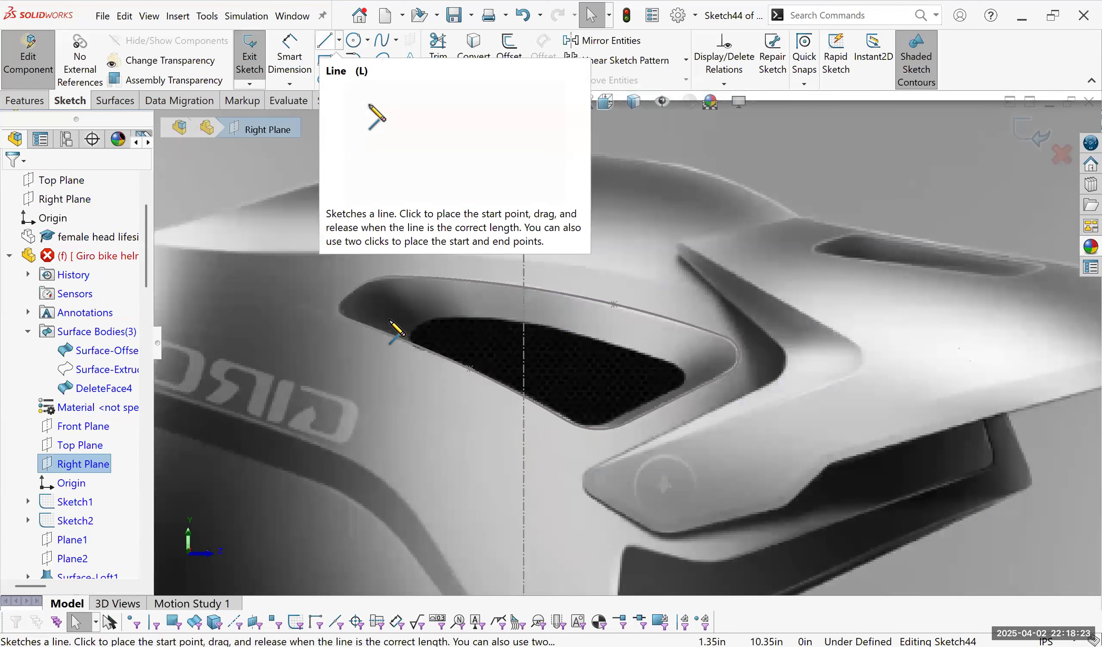
{"action": "scroll", "coordinate": [372, 345], "scroll_direction": "down", "scroll_amount": 2}
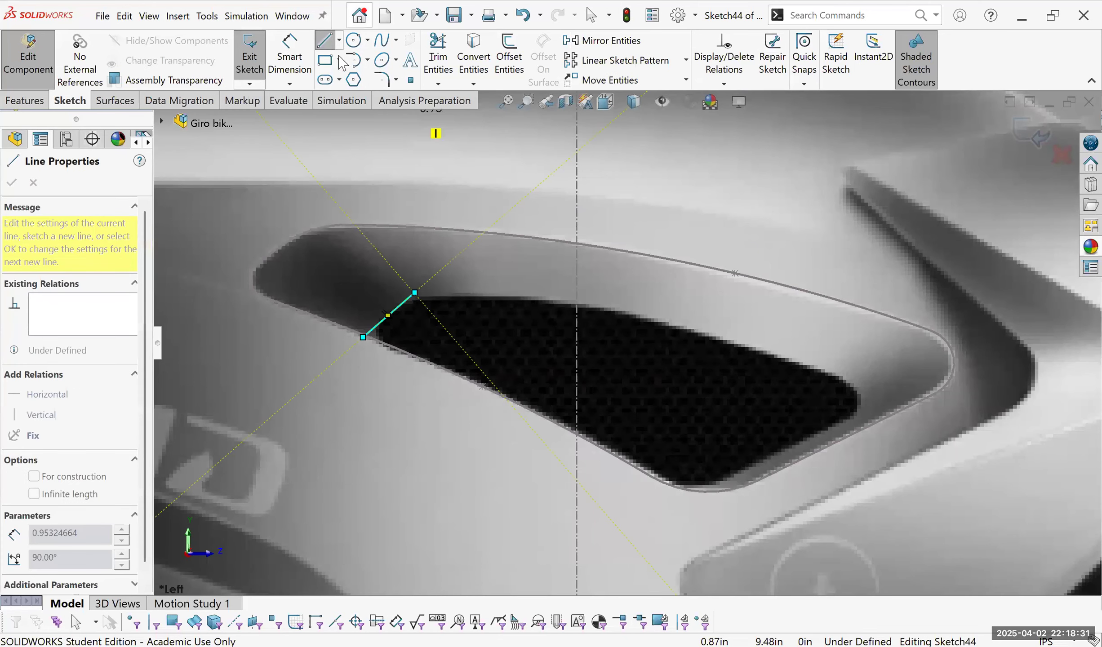
{"action": "key", "text": "Escape"}
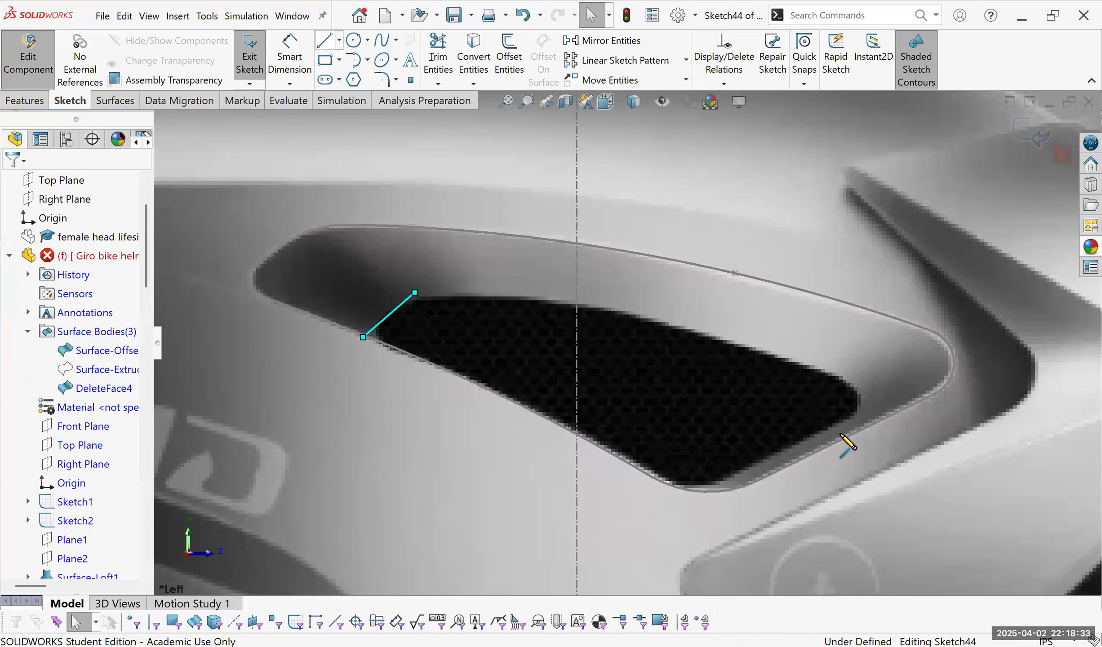
{"action": "key", "text": "l"}
{"action": "left_click", "coordinate": [897, 402]}
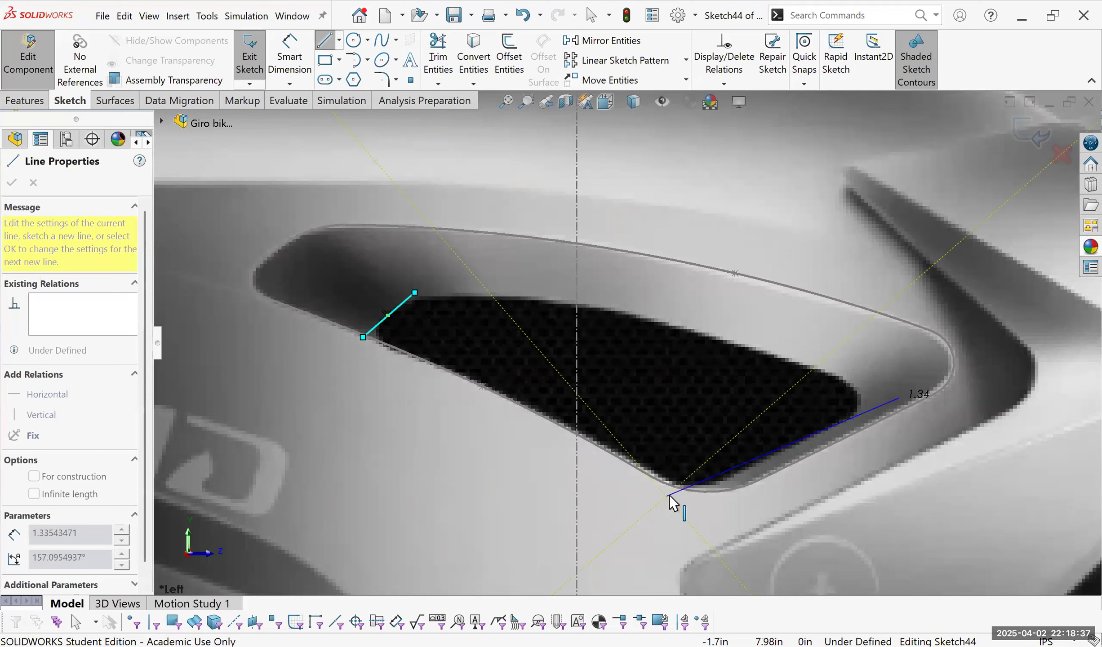
{"action": "left_click", "coordinate": [666, 496]}
{"action": "key", "text": "Escape"}
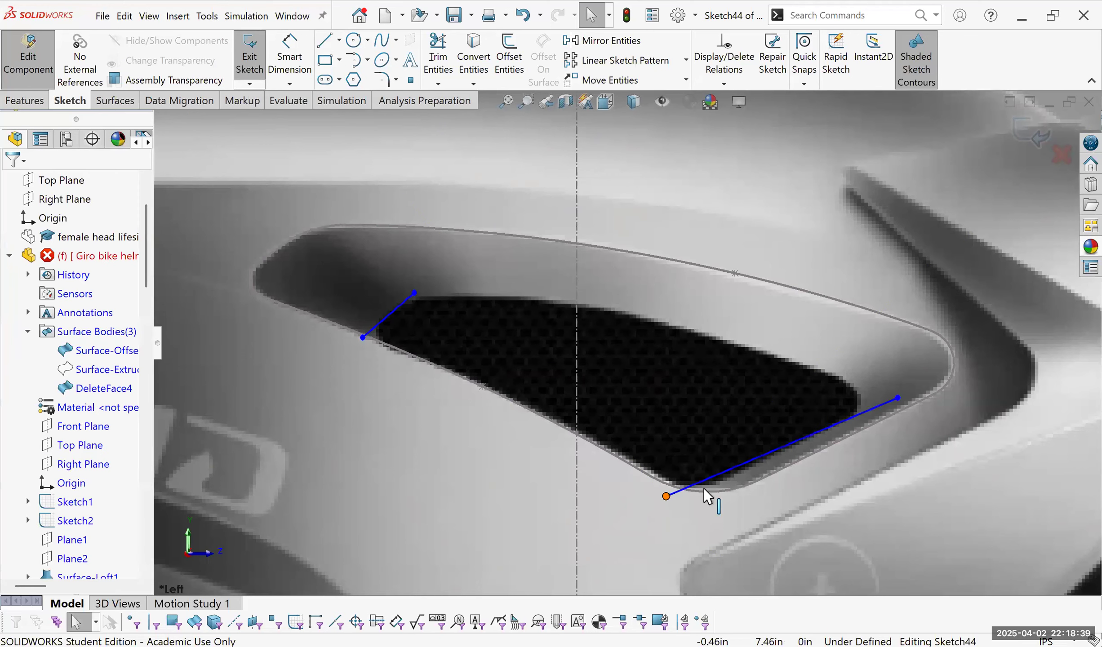
{"action": "left_click_drag", "start_coordinate": [666, 496], "coordinate": [682, 499]}
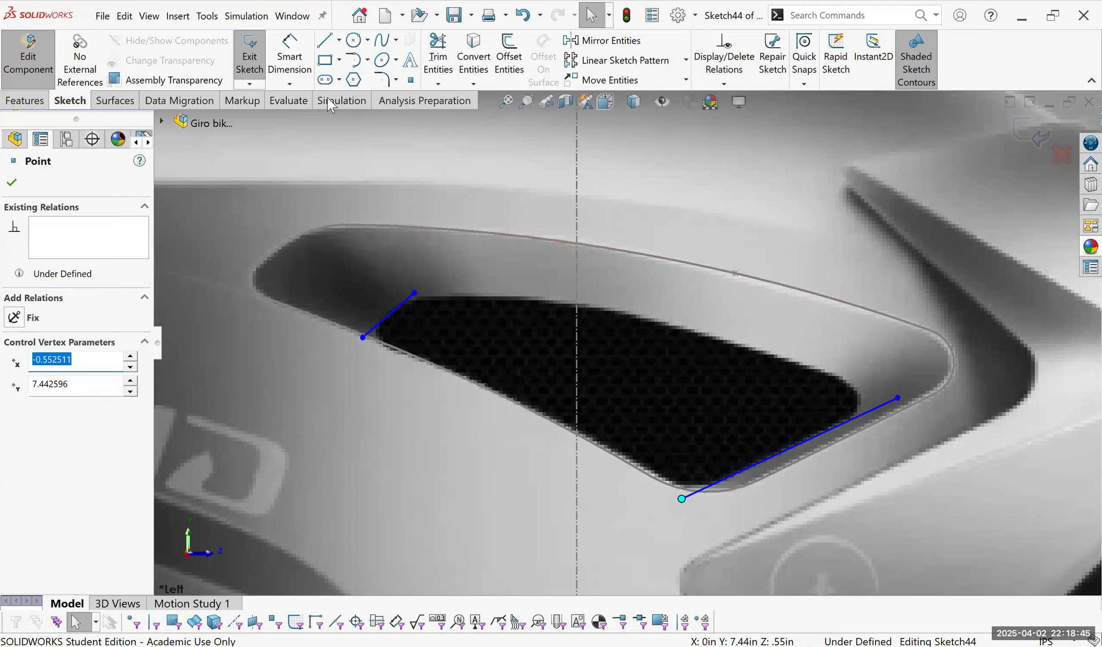
Connect the upper endpoints of both lines with a two-point spline and shape it along the opening's upper edge.
{"action": "left_click", "coordinate": [384, 42]}
{"action": "left_click", "coordinate": [414, 293]}
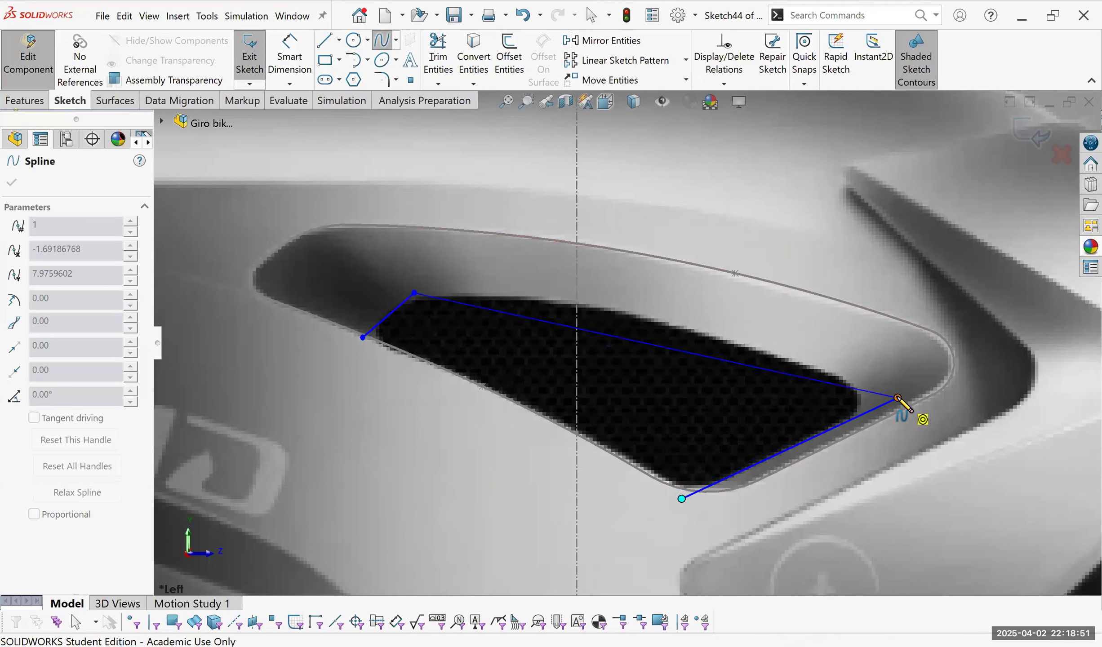
{"action": "double_click", "coordinate": [897, 398]}
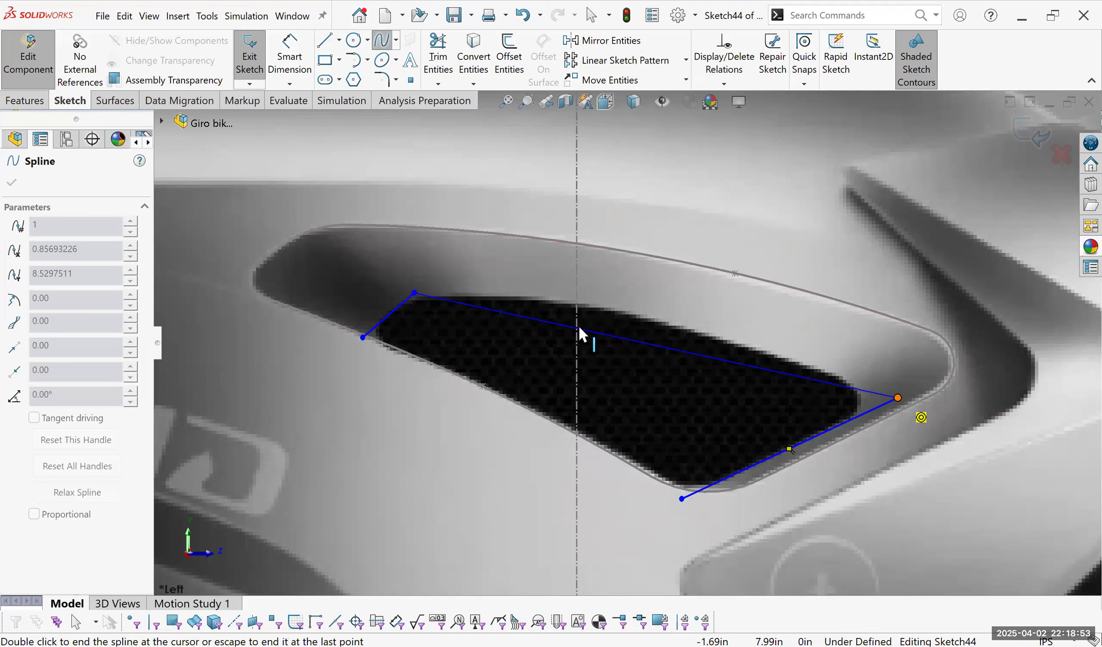
{"action": "key", "text": "Escape"}
{"action": "left_click", "coordinate": [550, 324]}
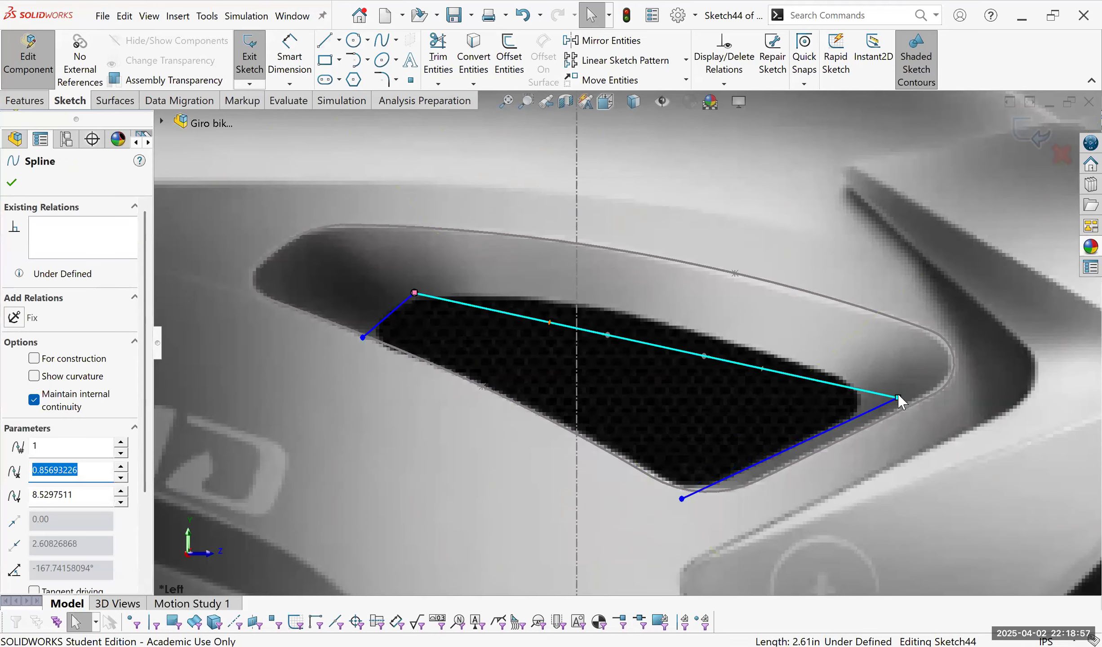
{"action": "left_click_drag", "start_coordinate": [882, 397], "coordinate": [781, 352]}
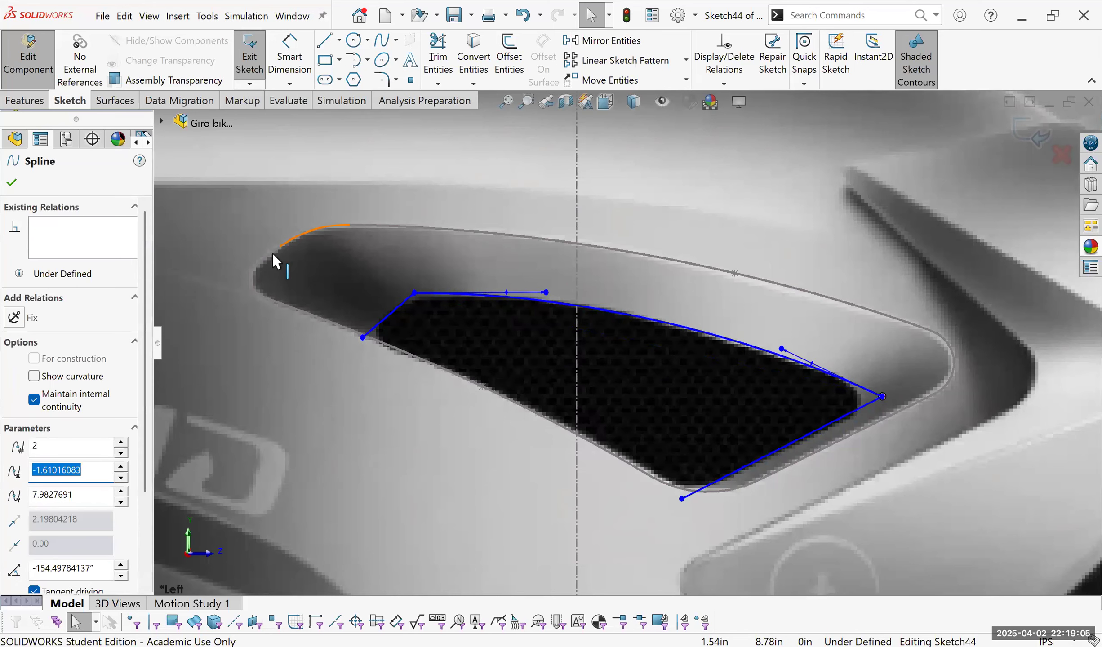
{"action": "key", "text": "Escape"}
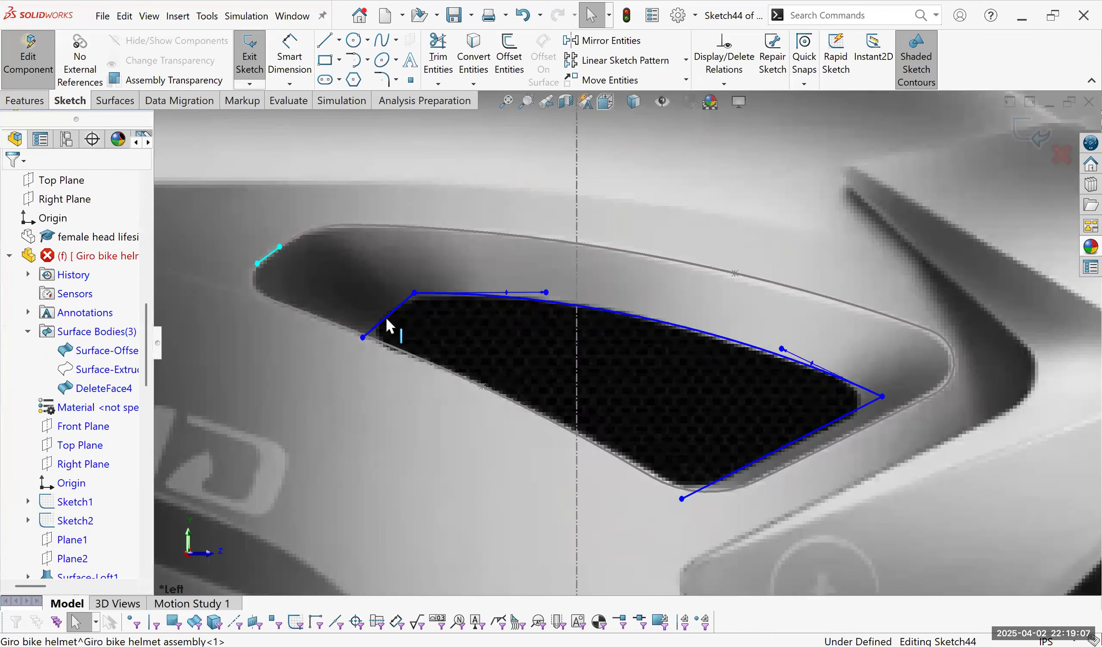
Adjust the rear line's lower endpoint and close the outline with a two-point spline between the lines' lower ends.
{"action": "left_click_drag", "start_coordinate": [362, 338], "coordinate": [353, 336]}
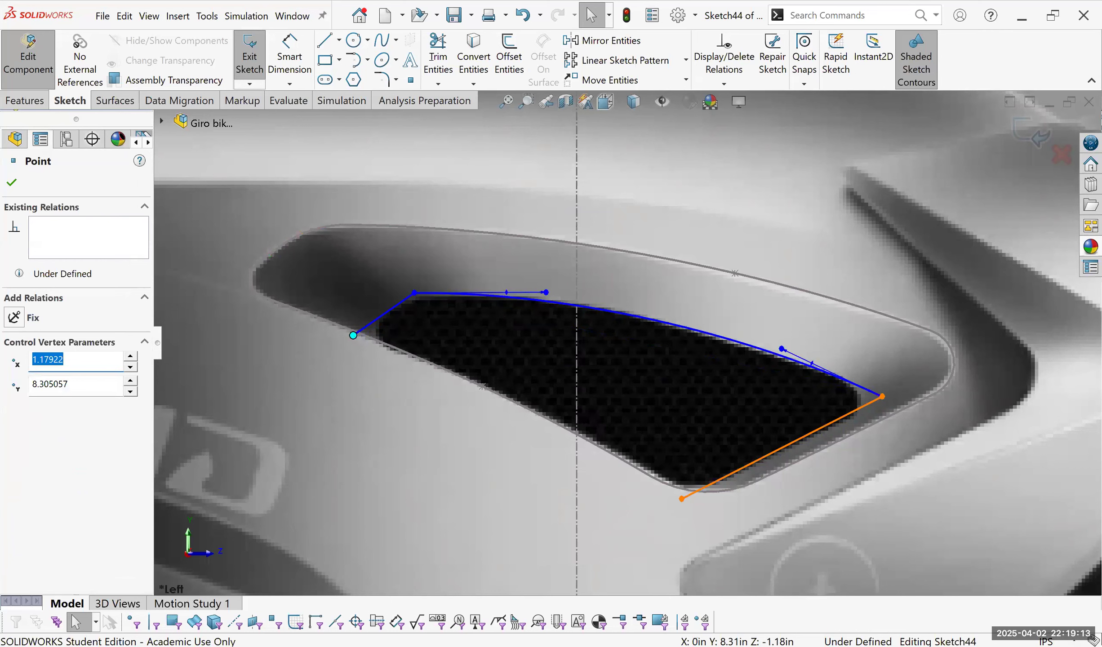
{"action": "left_click", "coordinate": [791, 467]}
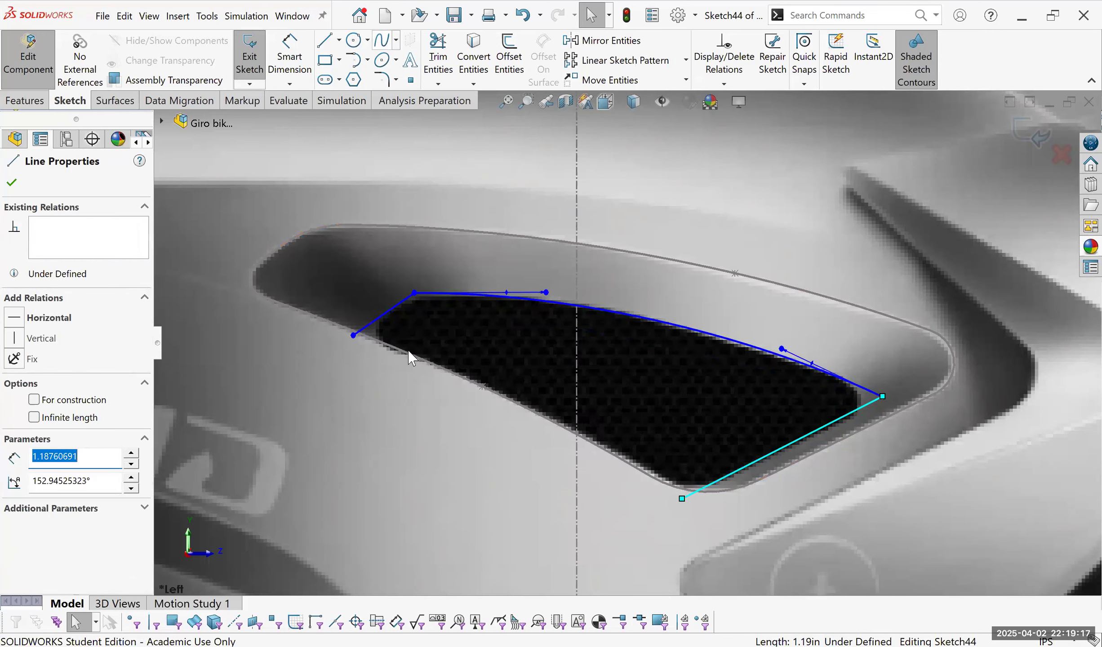
{"action": "left_click", "coordinate": [383, 42]}
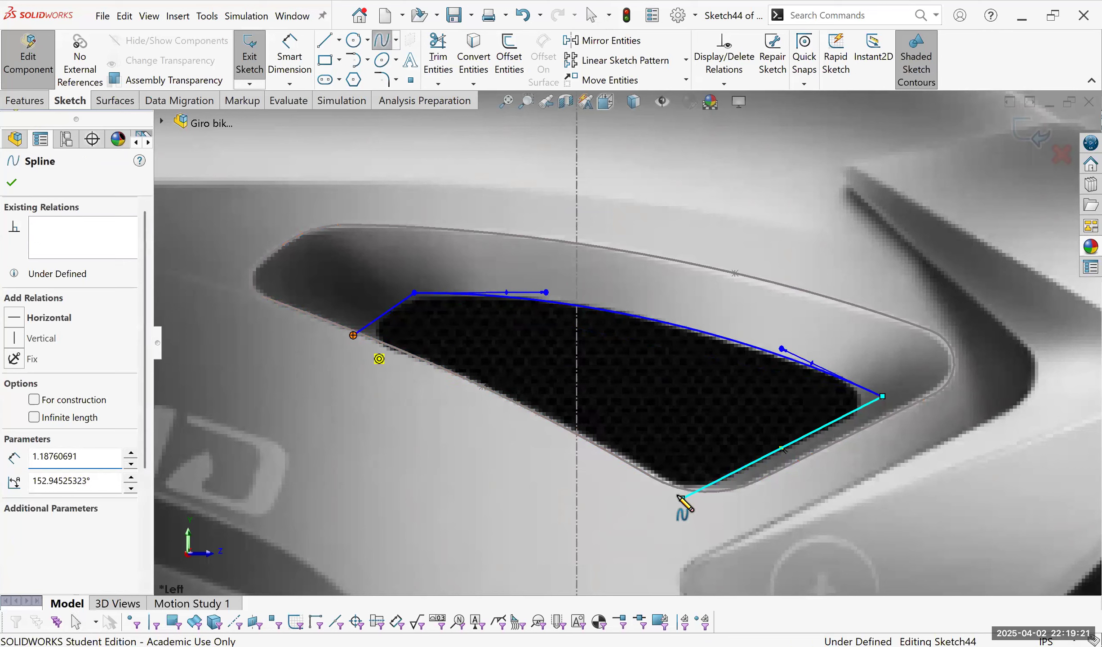
{"action": "left_click", "coordinate": [681, 498]}
{"action": "left_click", "coordinate": [682, 498]}
{"action": "key", "text": "Escape"}
{"action": "left_click", "coordinate": [682, 498]}
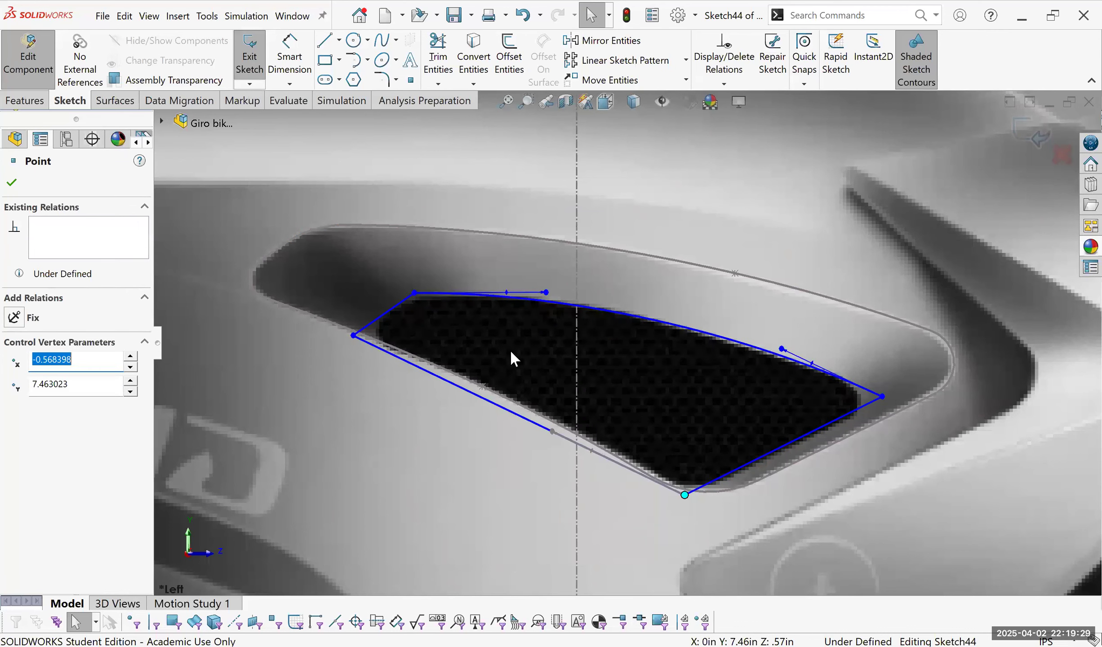
Make the outline's rear lower corner coincident with the vent edge and shape the lower spline to follow that edge.
{"action": "mouse_move", "coordinate": [353, 335]}
{"action": "left_mouse_down"}
{"action": "mouse_move", "coordinate": [342, 337]}
{"action": "mouse_move", "coordinate": [361, 335]}
{"action": "left_mouse_up"}
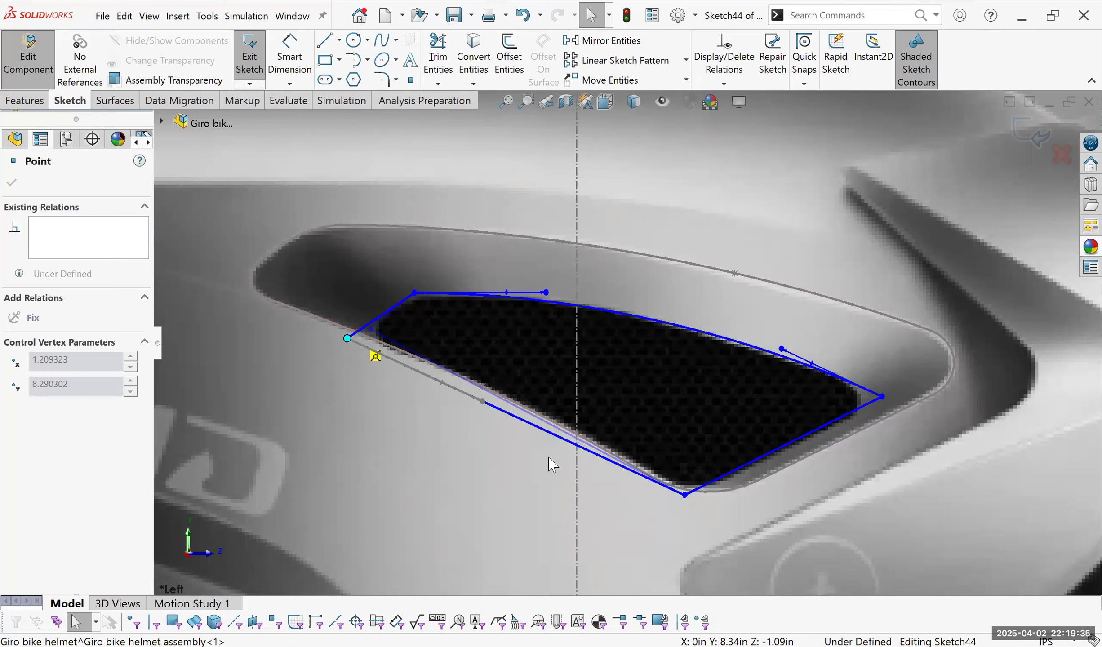
{"action": "scroll", "coordinate": [418, 335], "scroll_direction": "down", "scroll_amount": 2}
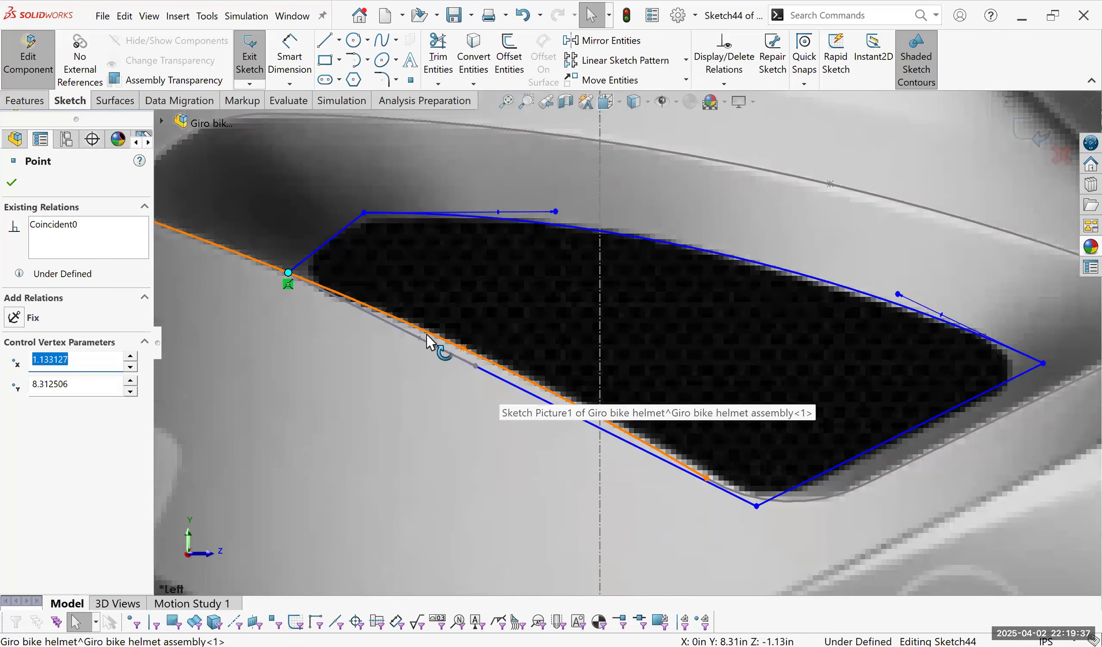
{"action": "left_click_drag", "start_coordinate": [428, 333], "coordinate": [430, 332]}
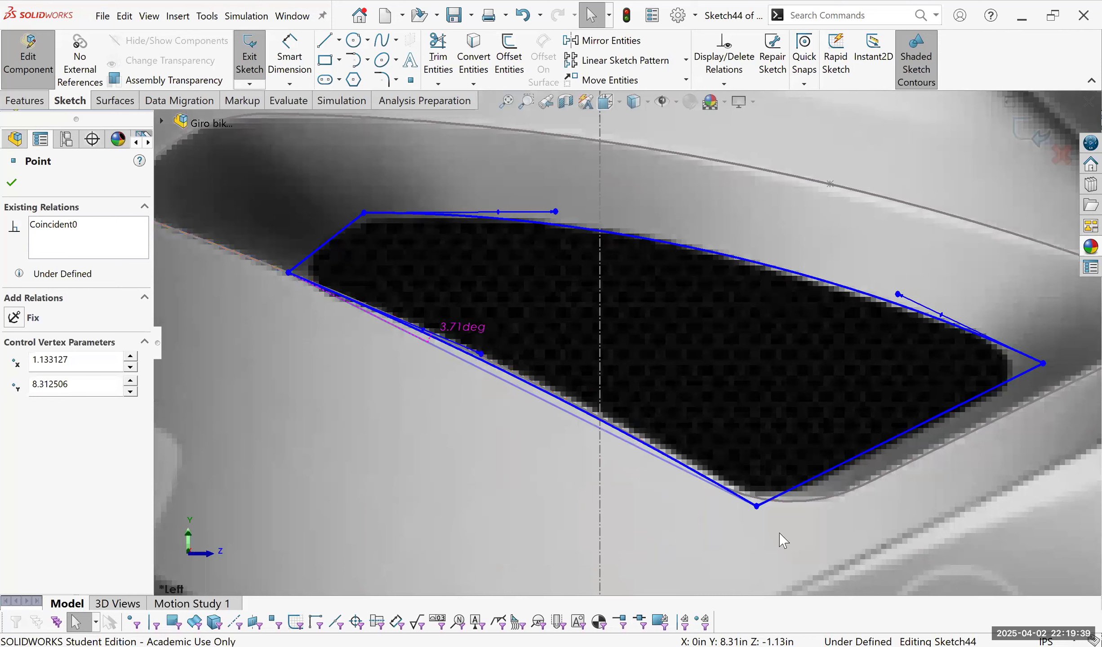
{"action": "left_click", "coordinate": [758, 506]}
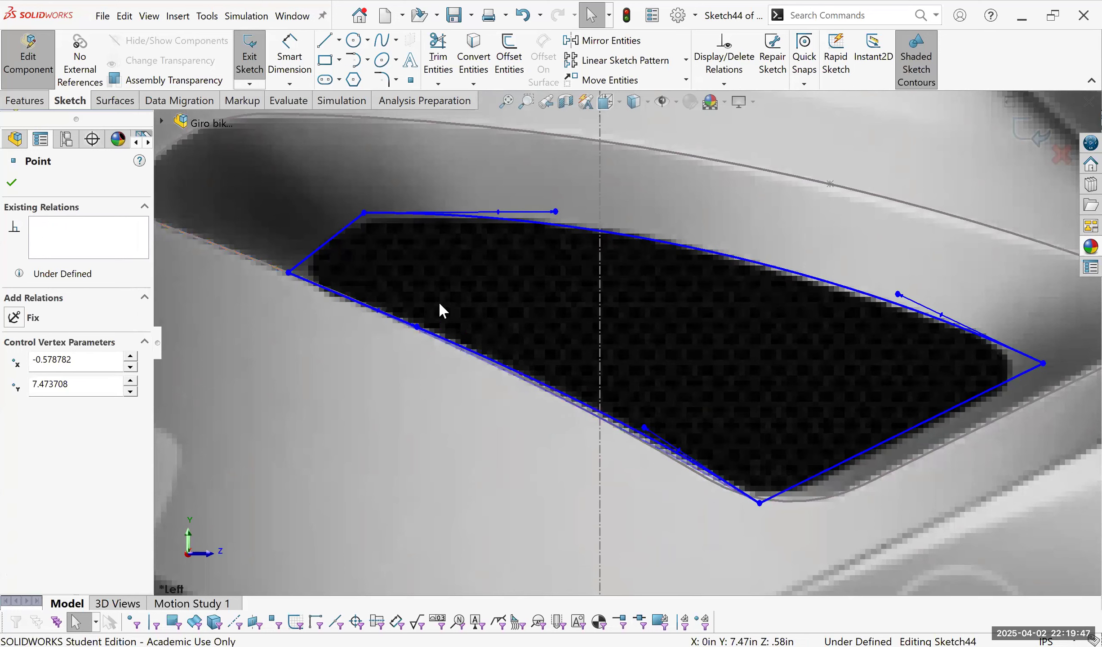
{"action": "scroll", "coordinate": [443, 282], "scroll_direction": "up", "scroll_amount": 3}
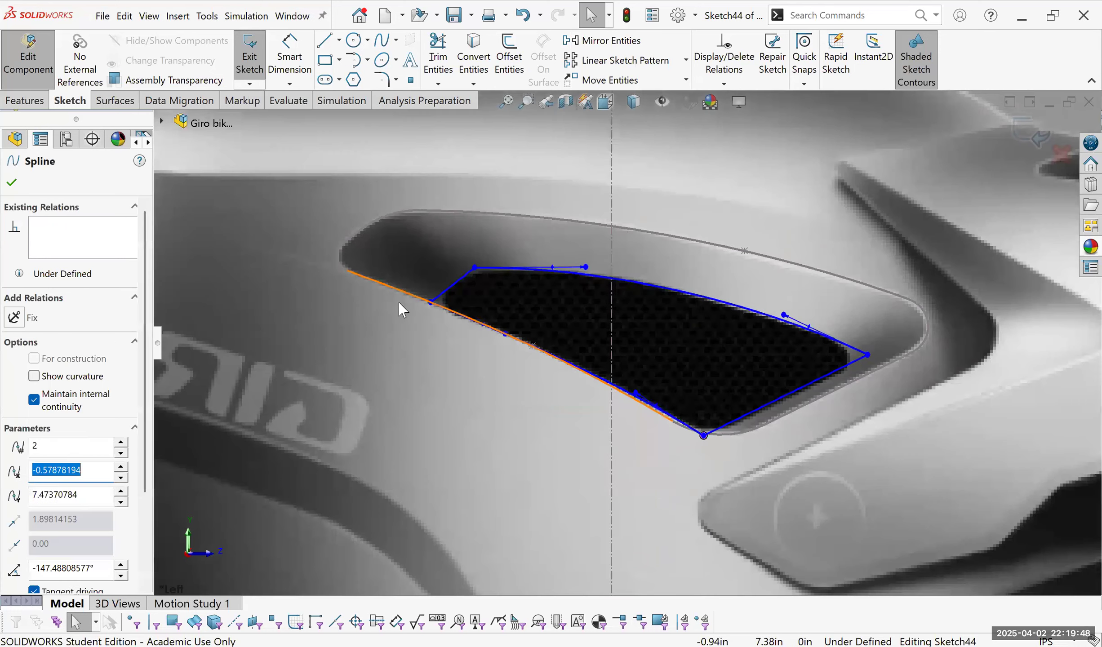
{"action": "left_click", "coordinate": [430, 302]}
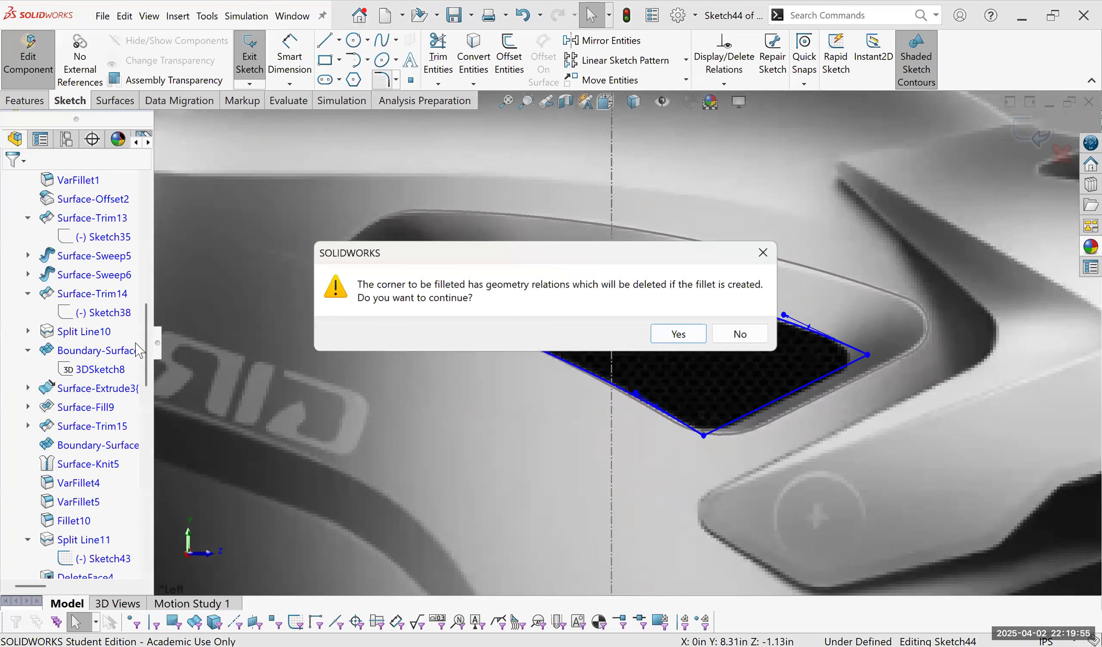
{"action": "key", "text": "Return"}
{"action": "key", "text": "Down"}
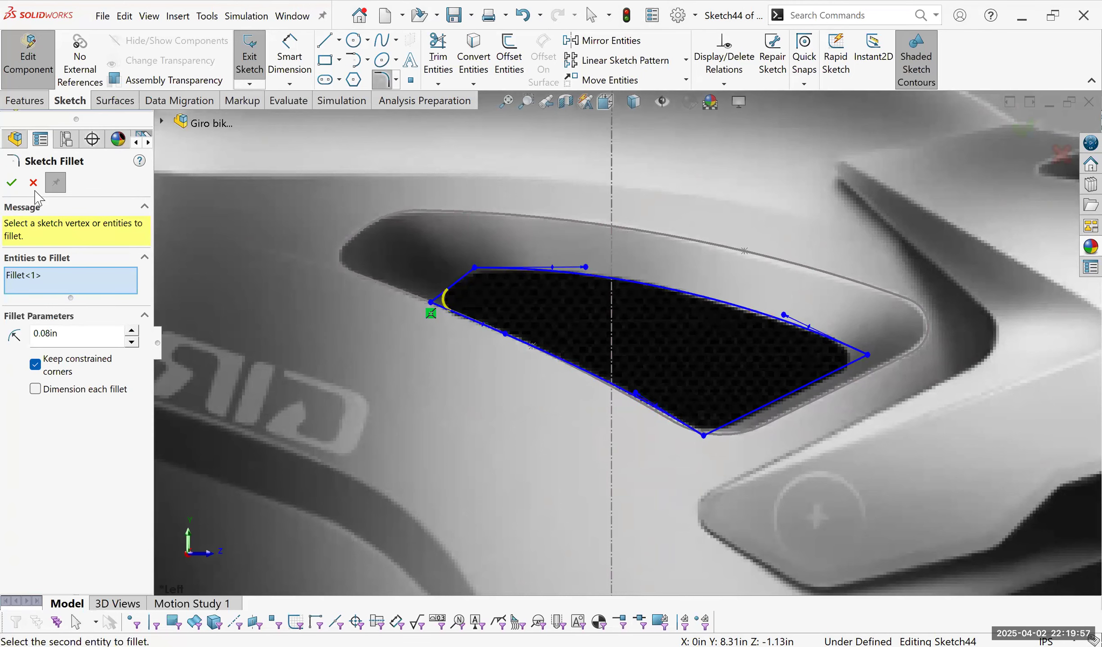
{"action": "scroll", "coordinate": [529, 227], "scroll_direction": "down", "scroll_amount": 1}
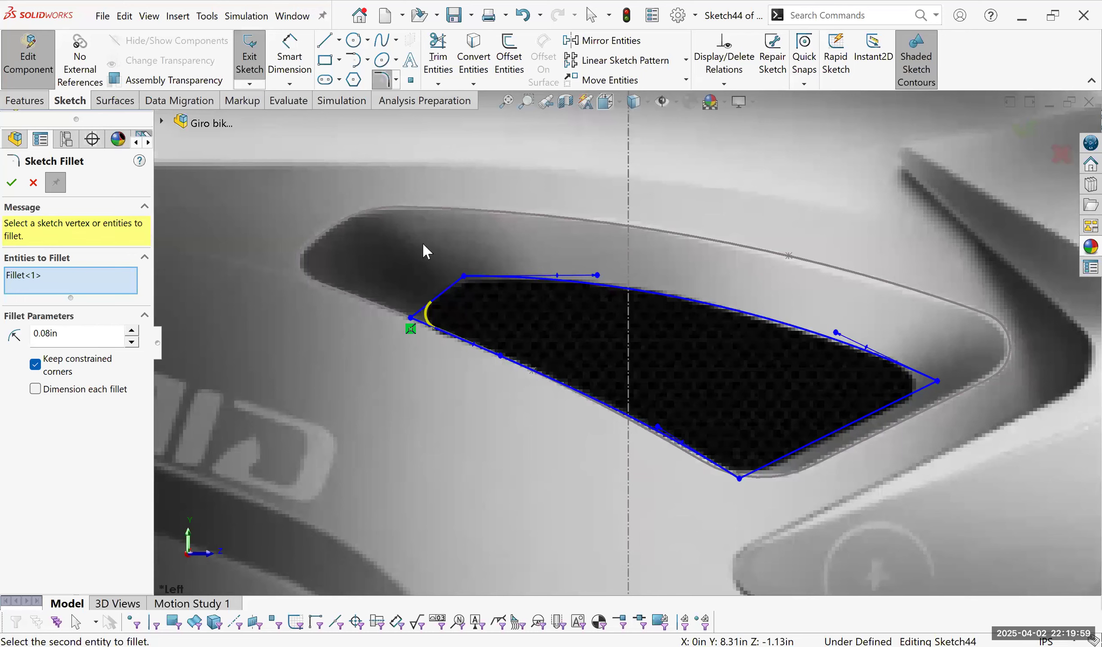
{"action": "key", "text": "Escape"}
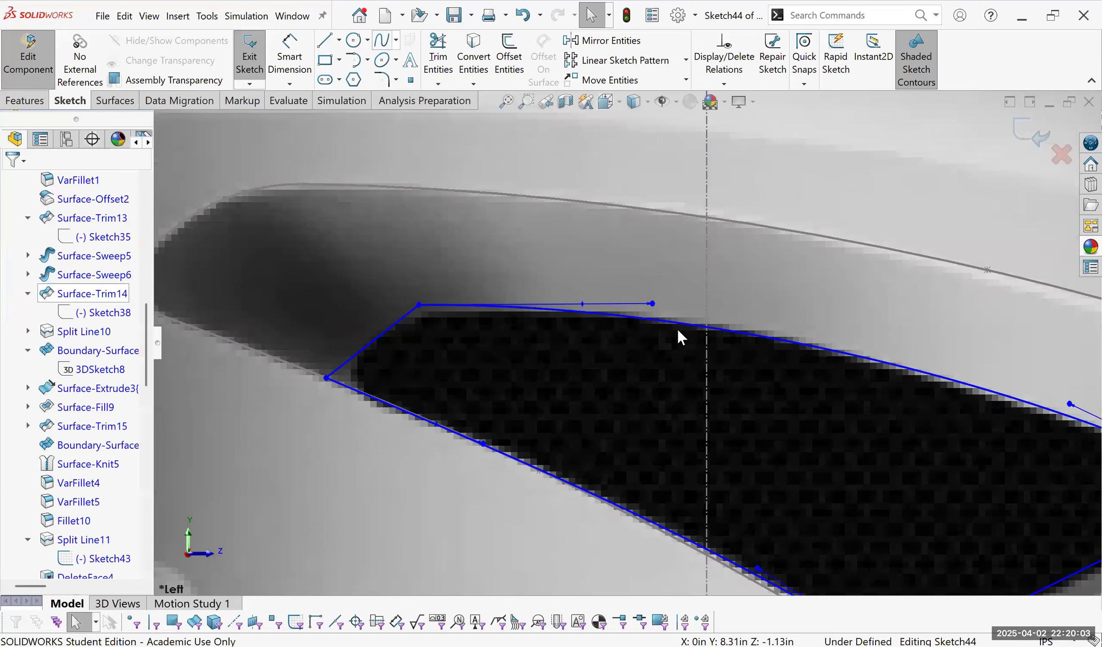
Fillet the upper vent outline's rear lower corner at 0.08 in and its rear upper corner at 0.38 in.
{"action": "left_click", "coordinate": [14, 182]}
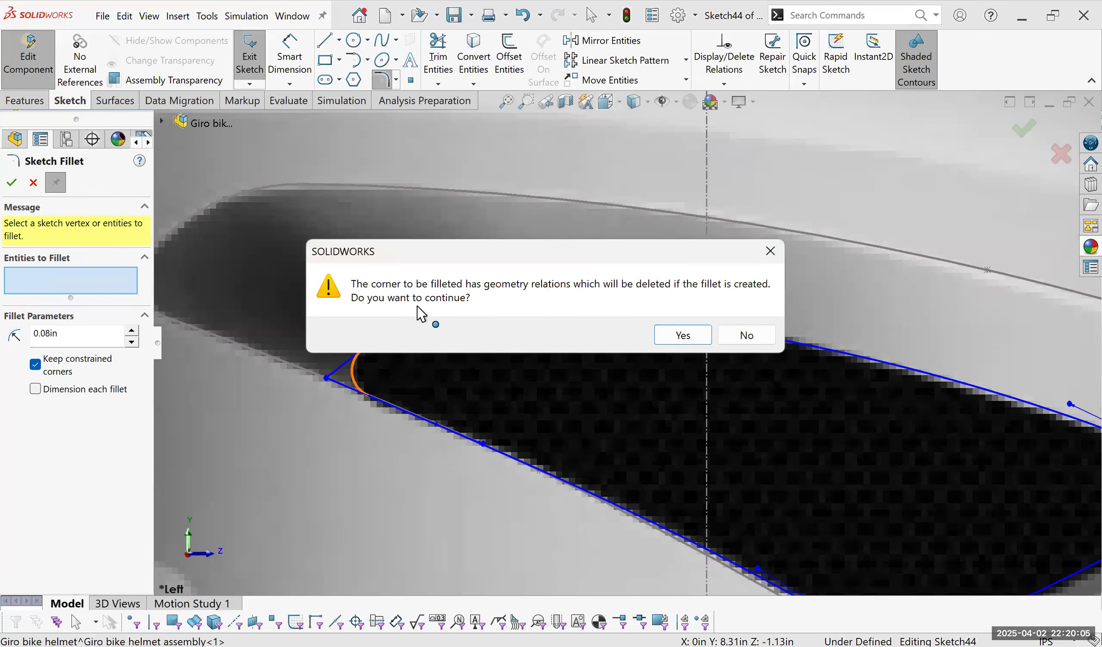
{"action": "key", "text": "Return"}
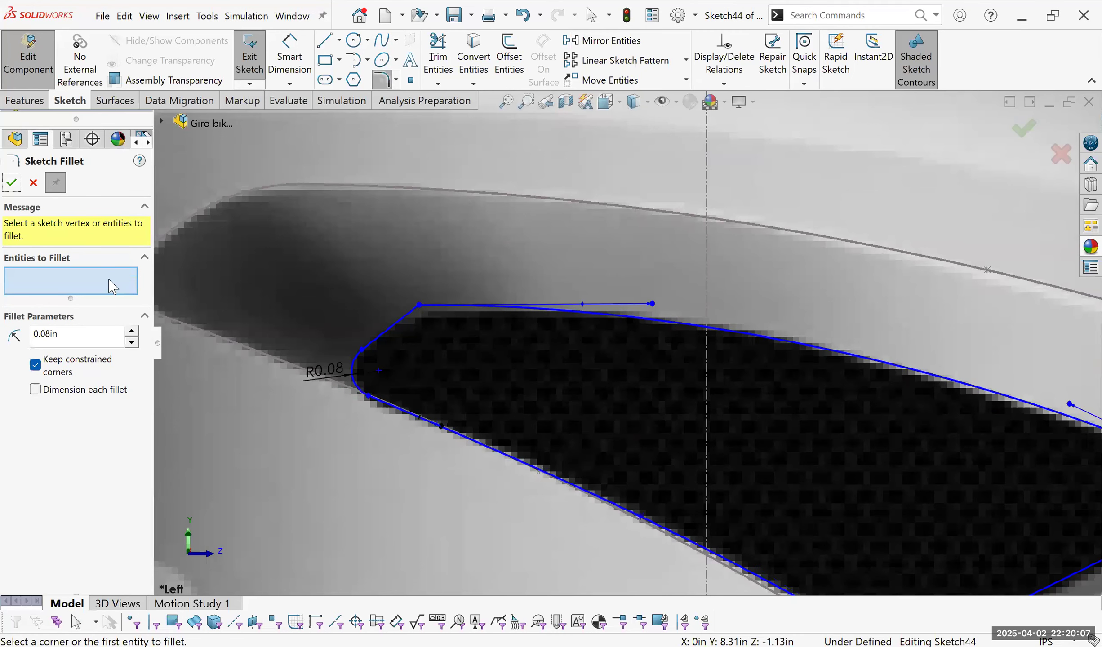
{"action": "left_click", "coordinate": [132, 331]}
{"action": "left_click", "coordinate": [133, 332]}
{"action": "left_click", "coordinate": [133, 331]}
{"action": "left_click", "coordinate": [132, 331]}
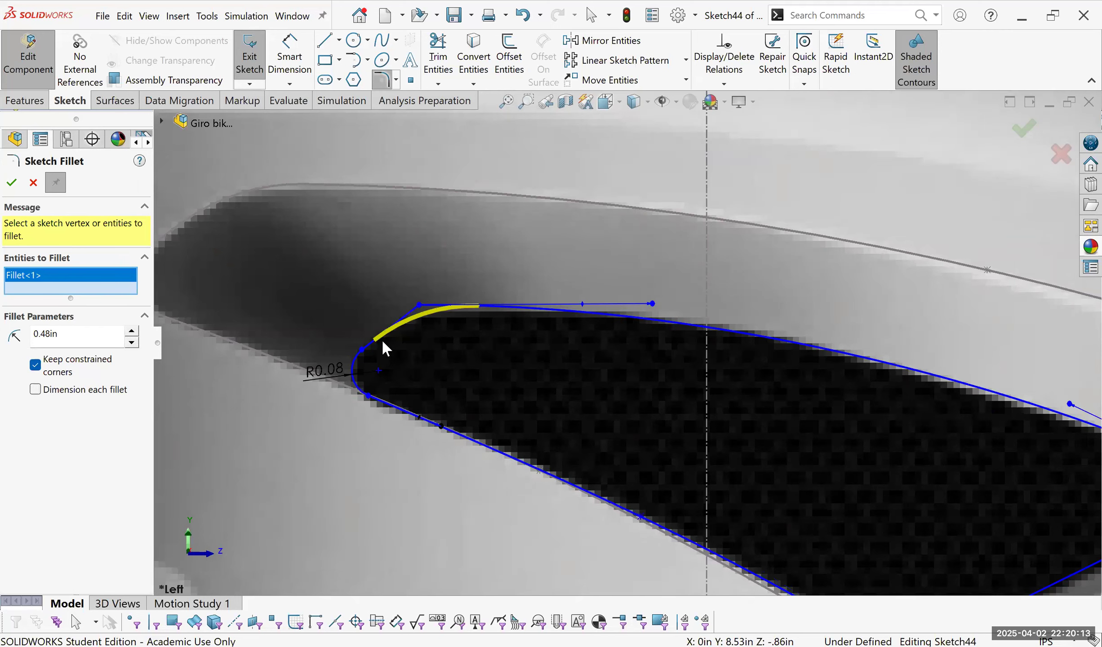
{"action": "left_click", "coordinate": [131, 342]}
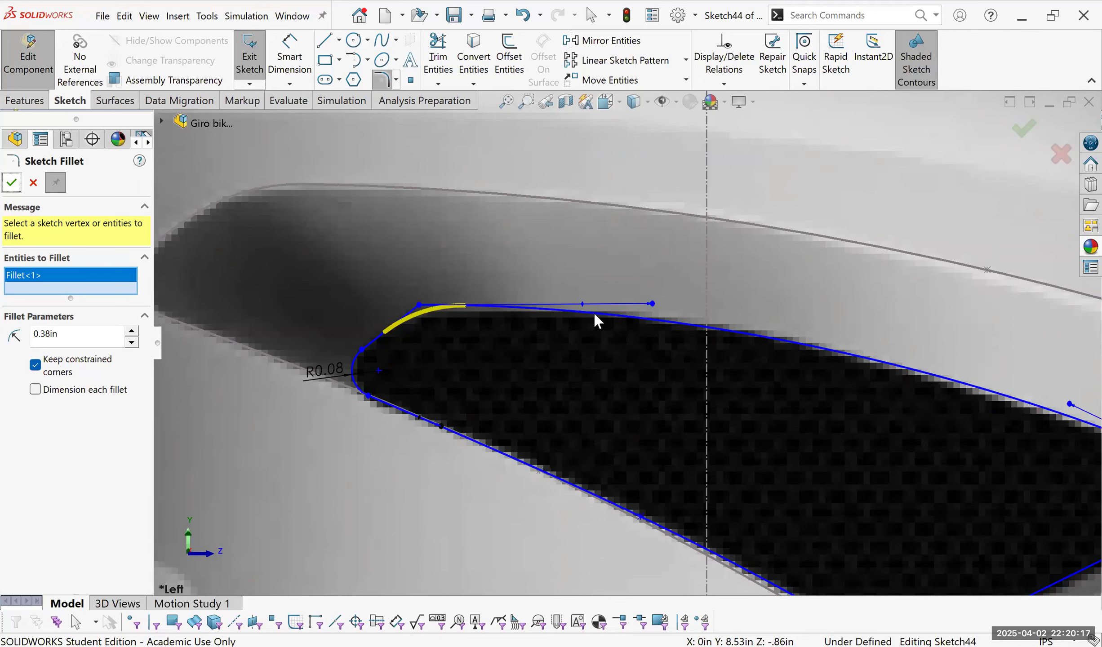
{"action": "key", "text": "Return"}
Adjust the outline's front upper and lower corner points so the front line follows the edge of the dark opening.
{"action": "scroll", "coordinate": [796, 382], "scroll_direction": "up", "scroll_amount": 3}
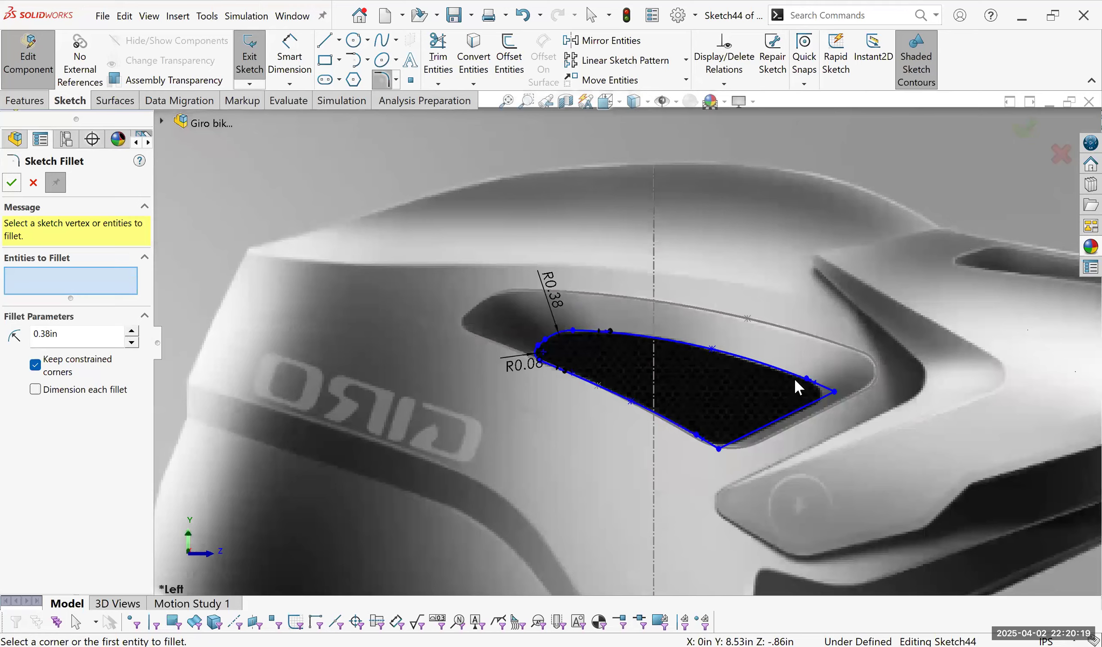
{"action": "scroll", "coordinate": [796, 381], "scroll_direction": "down", "scroll_amount": 3}
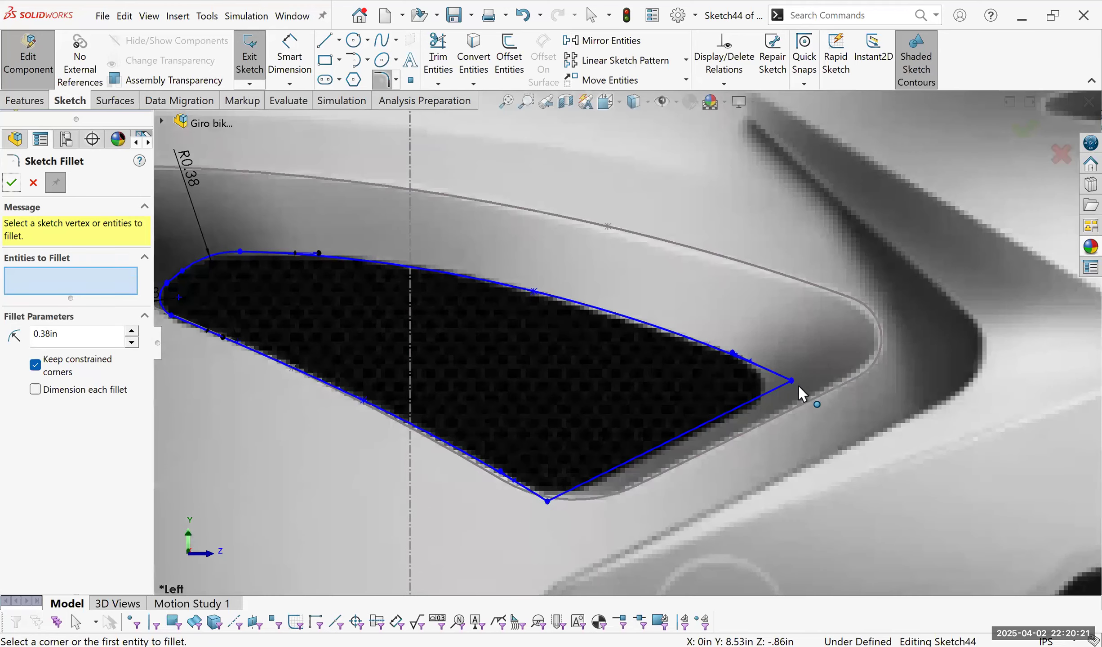
{"action": "key", "text": "Escape"}
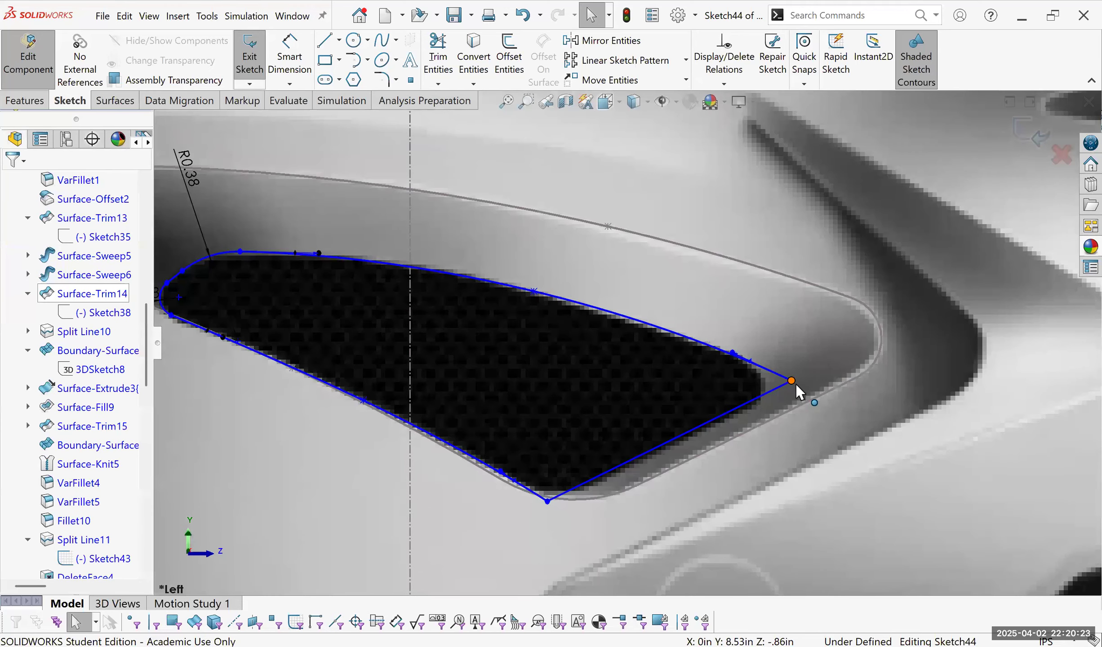
{"action": "left_click_drag", "start_coordinate": [793, 384], "coordinate": [796, 386]}
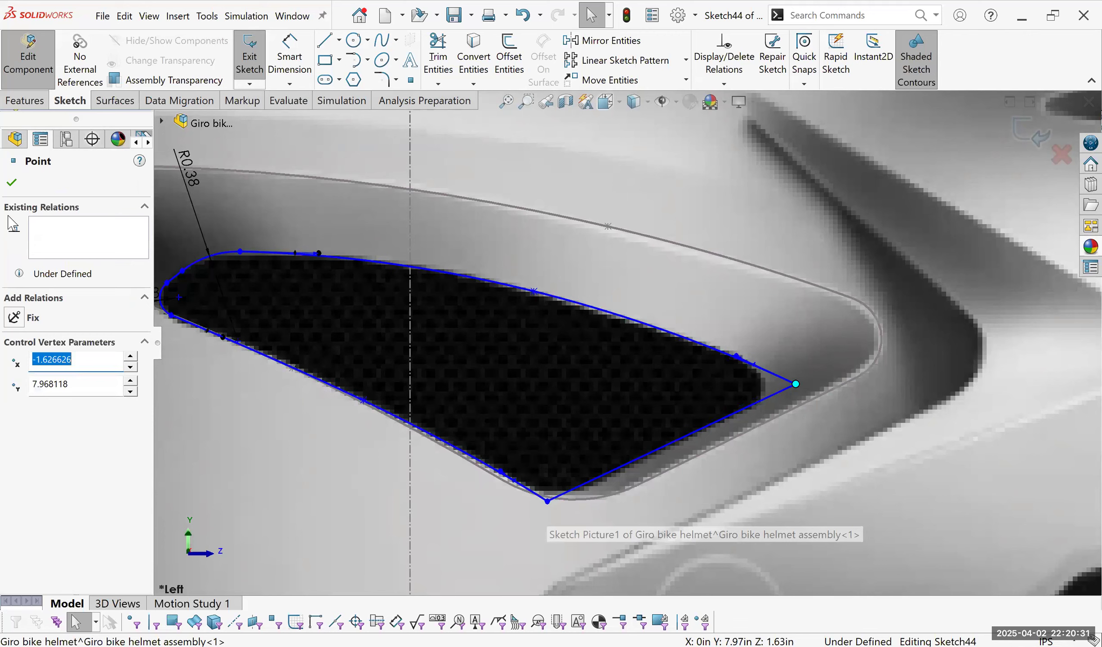
{"action": "left_click", "coordinate": [11, 183]}
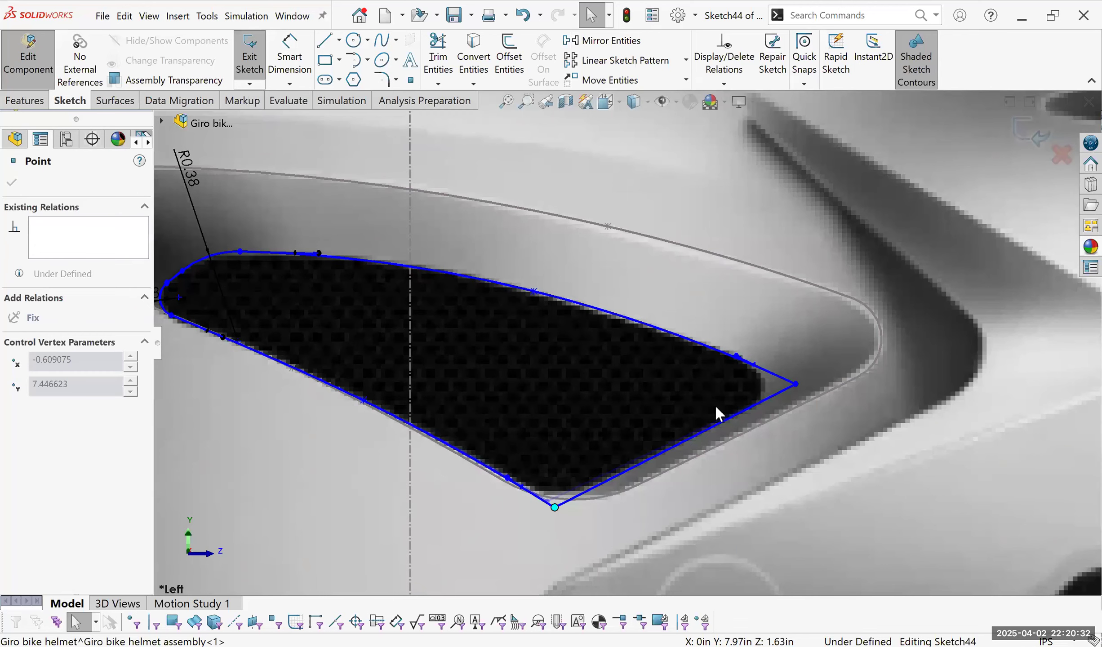
Fillet the upper vent outline's lower corner at 0.38 in and its front corner at 0.10 in.
{"action": "left_click", "coordinate": [796, 384]}
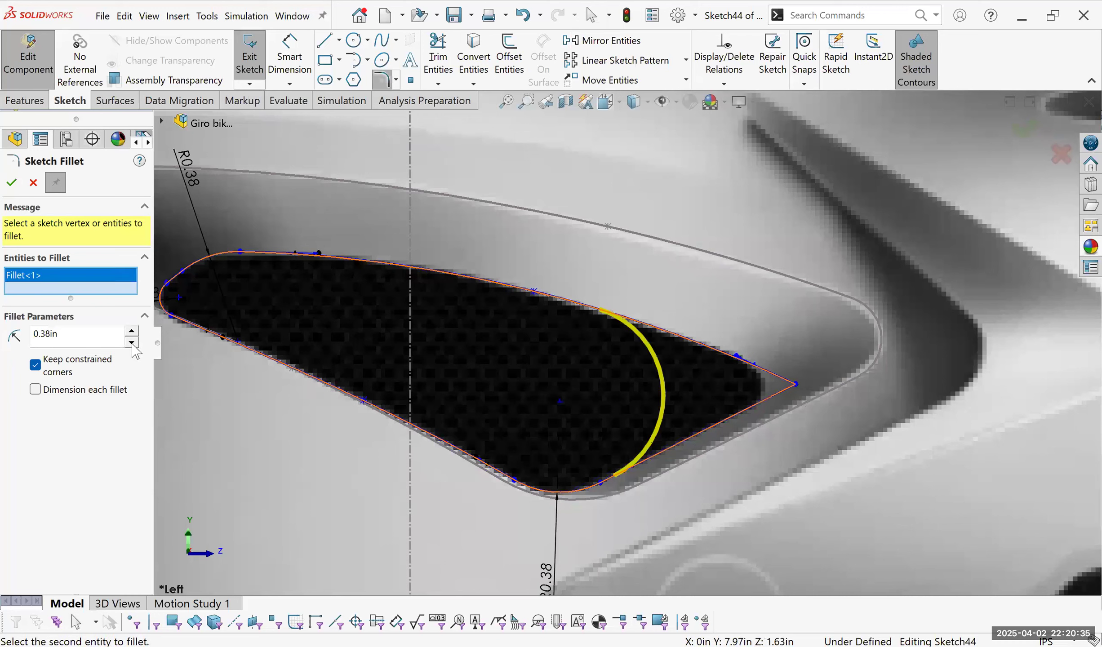
{"action": "left_click", "coordinate": [131, 344]}
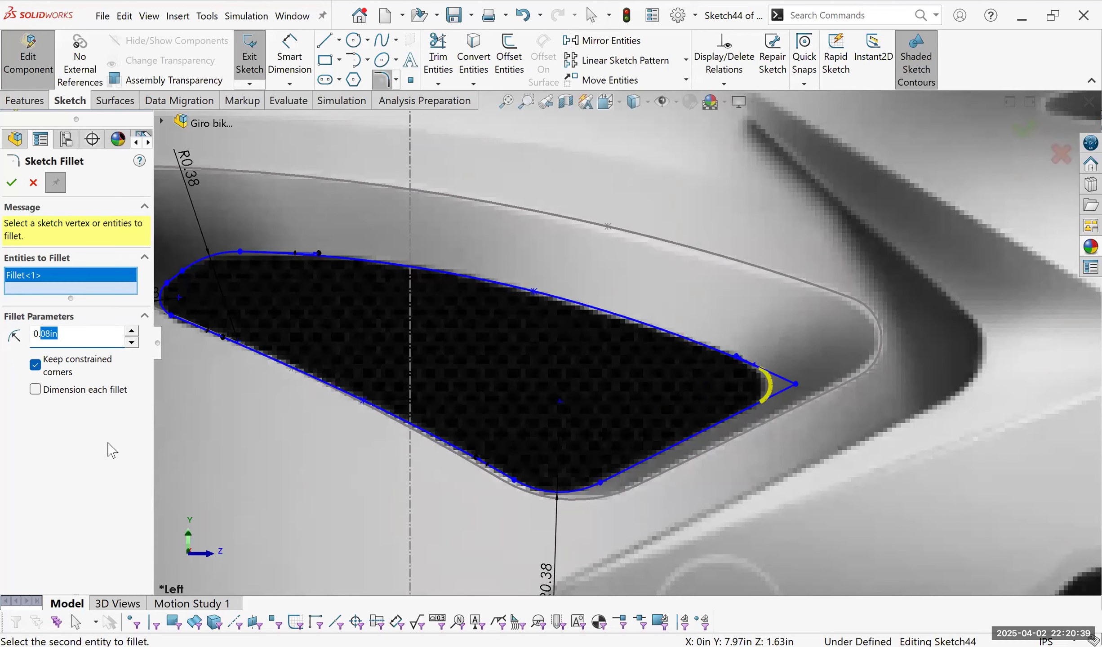
{"action": "left_click", "coordinate": [11, 182]}
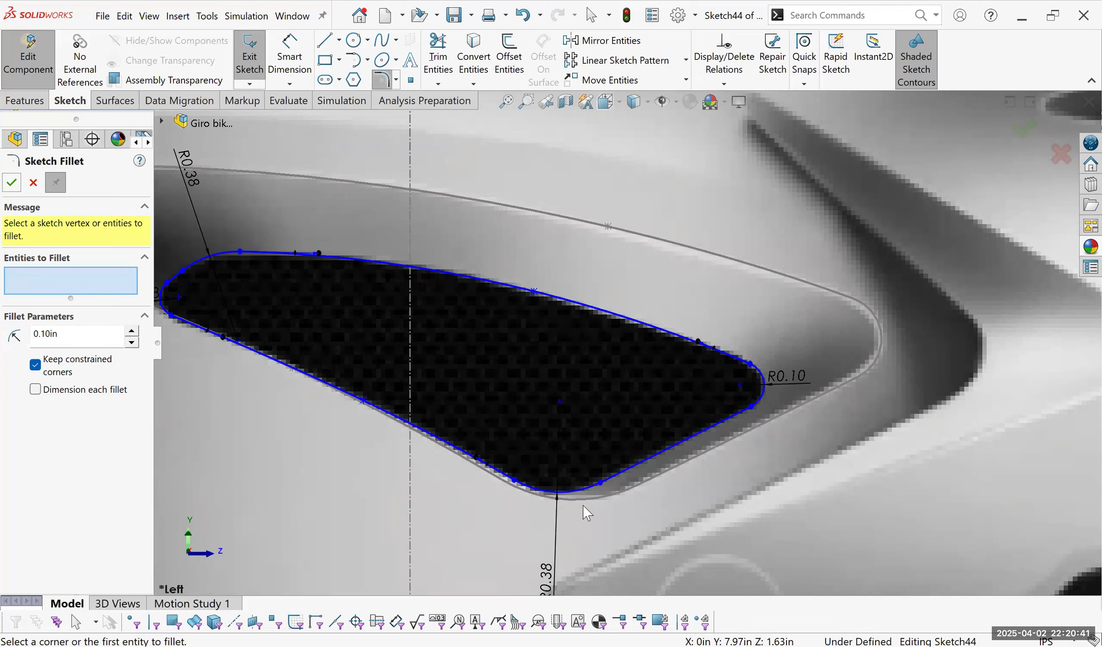
Sketch a line along the rear end of the lower vent's dark inner opening and reposition its lower endpoint at the opening's edge.
{"action": "scroll", "coordinate": [558, 314], "scroll_direction": "up", "scroll_amount": 5}
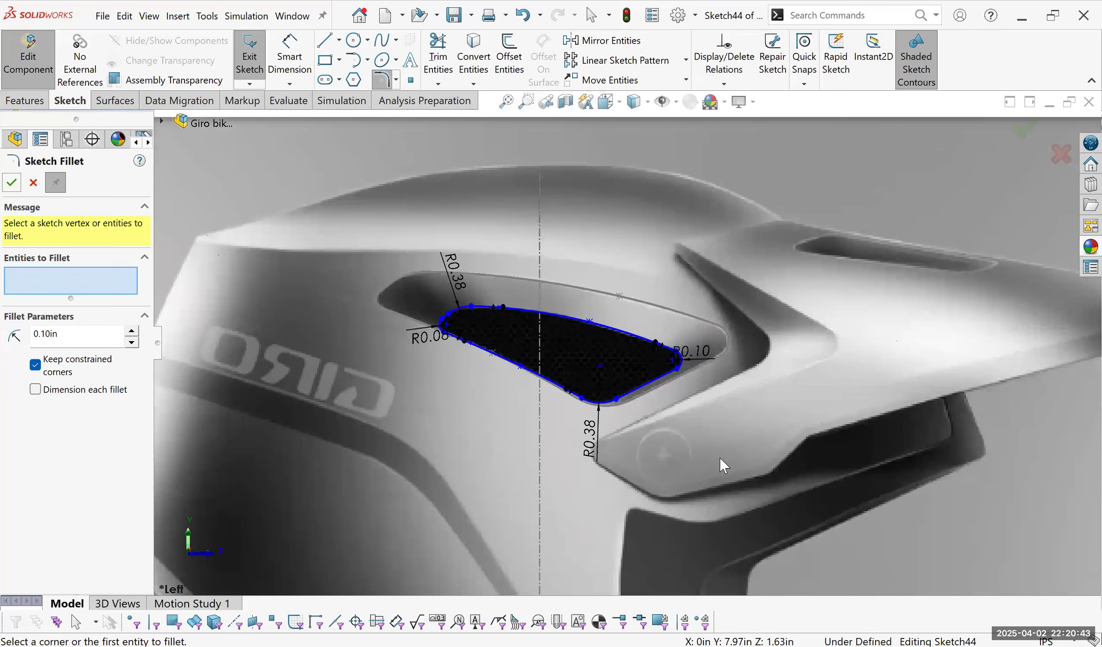
{"action": "key", "text": "ctrl+shift+z"}
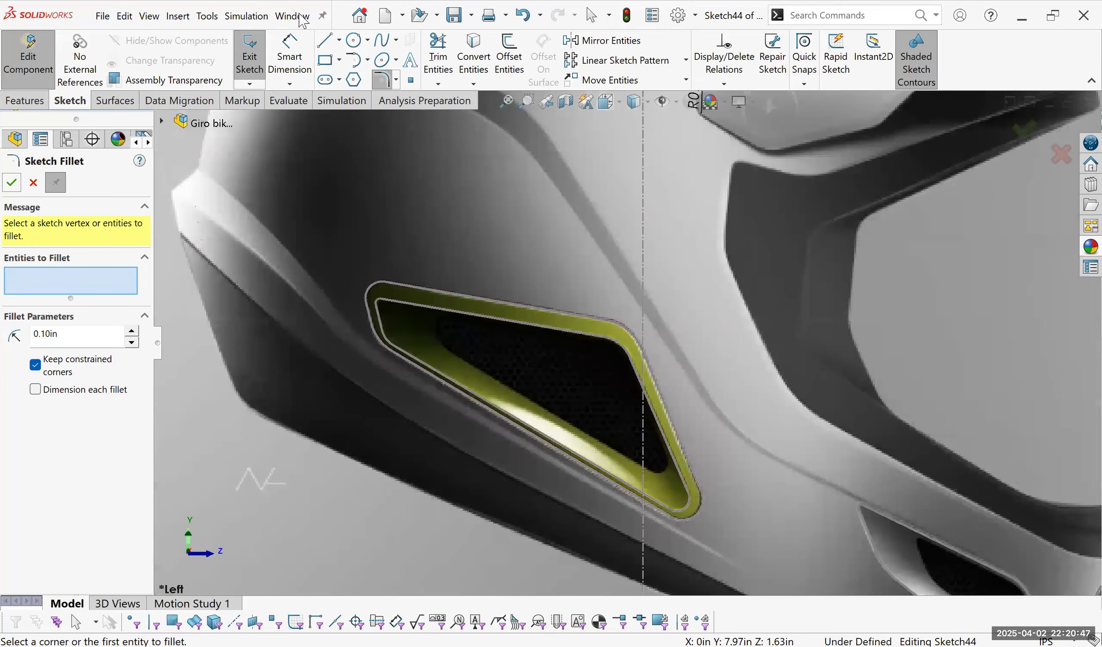
{"action": "left_click", "coordinate": [326, 34]}
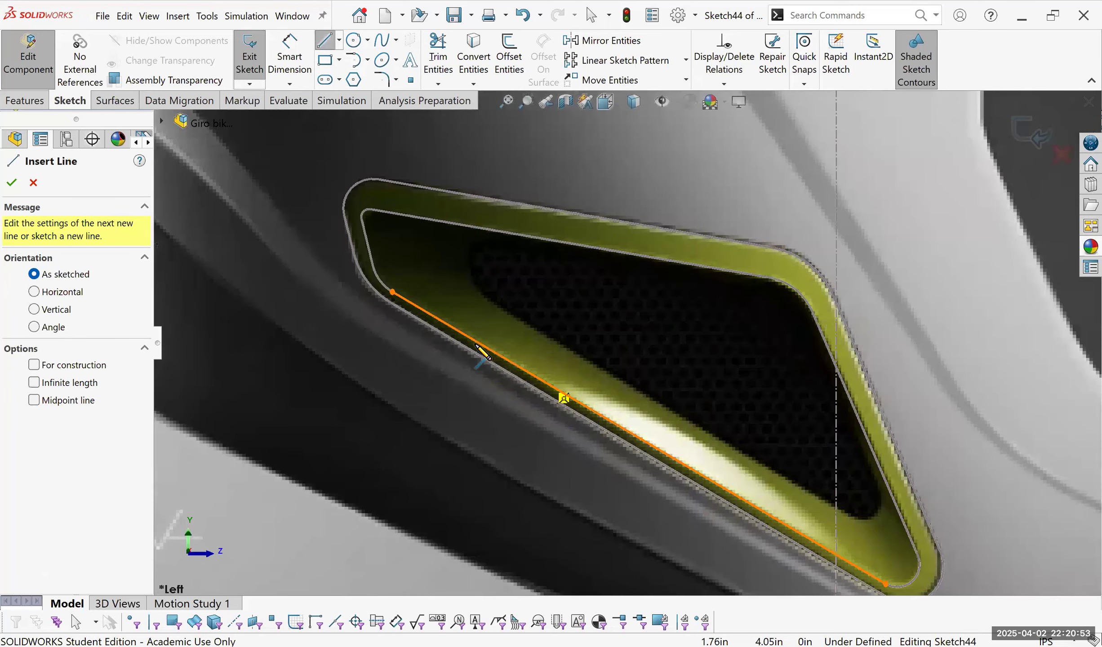
{"action": "scroll", "coordinate": [490, 266], "scroll_direction": "down", "scroll_amount": 3}
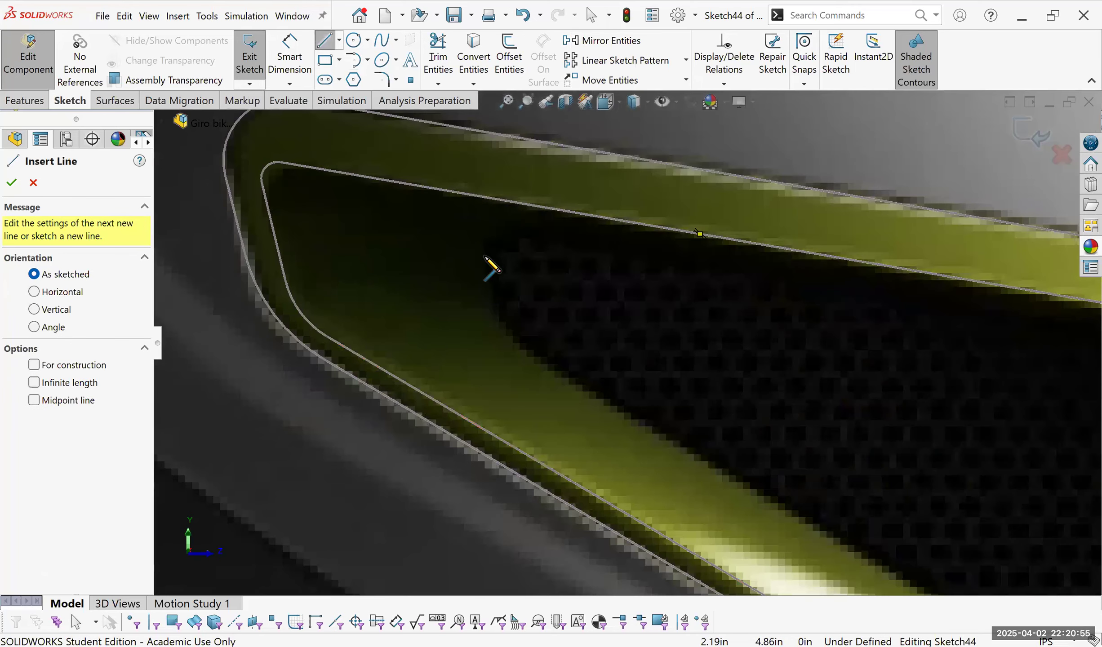
{"action": "left_click", "coordinate": [475, 235]}
{"action": "key", "text": "Escape"}
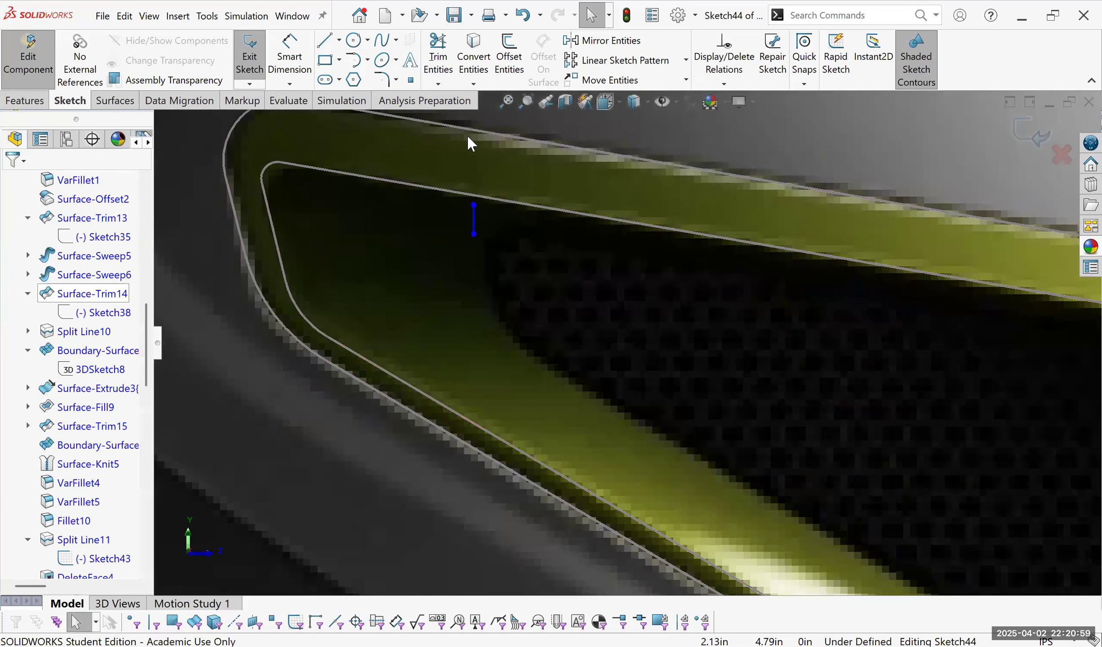
{"action": "left_click_drag", "start_coordinate": [473, 234], "coordinate": [491, 343]}
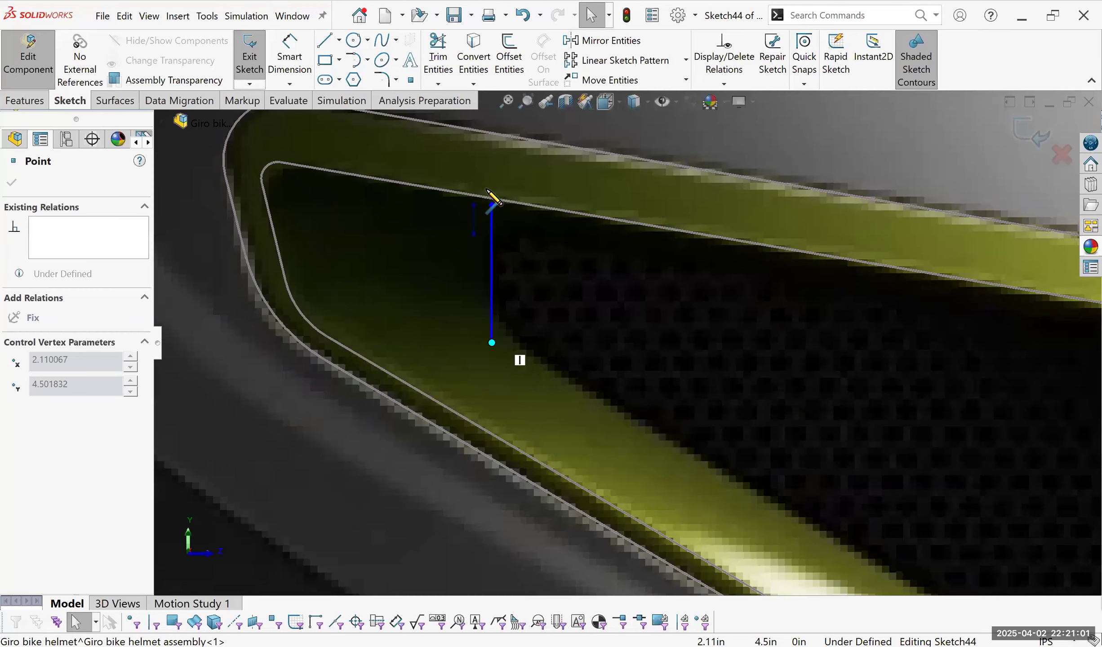
Sketch lines along the lower vent opening's lower, front and upper edges to close the outline, adjusting the front lower corner.
{"action": "left_click", "coordinate": [491, 350]}
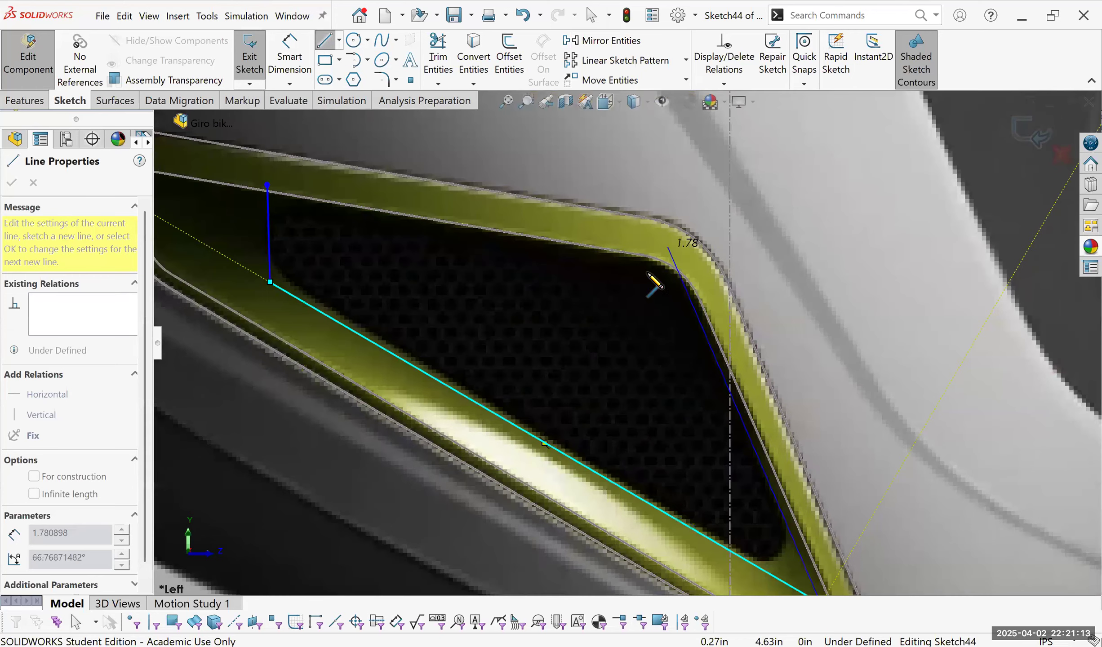
{"action": "left_click", "coordinate": [682, 279]}
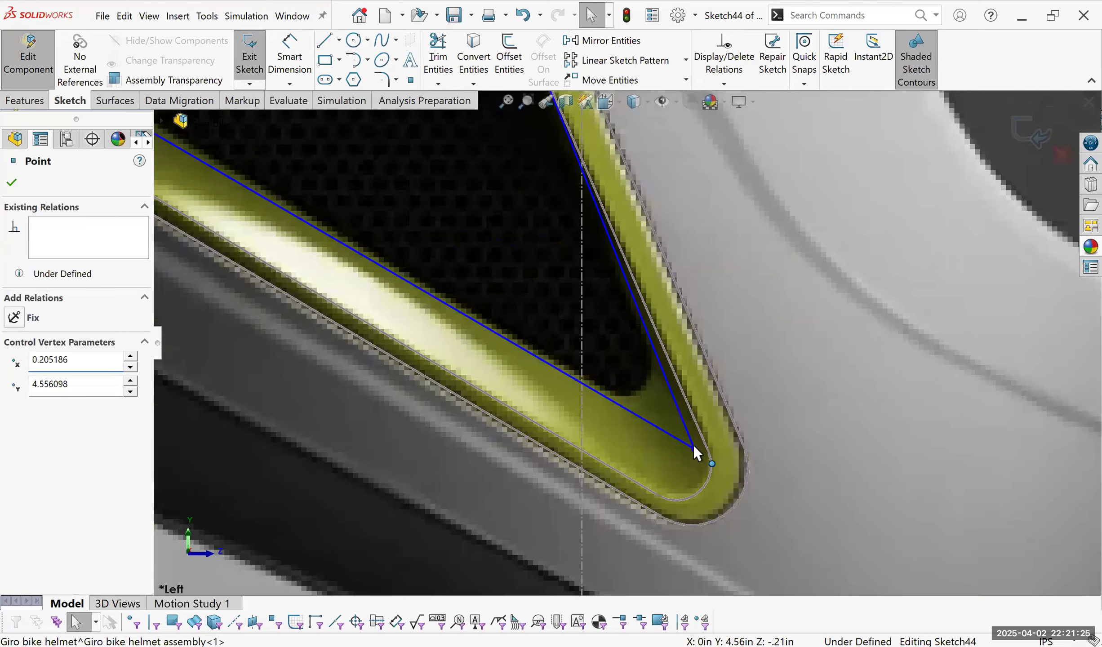
{"action": "left_click_drag", "start_coordinate": [687, 435], "coordinate": [689, 438]}
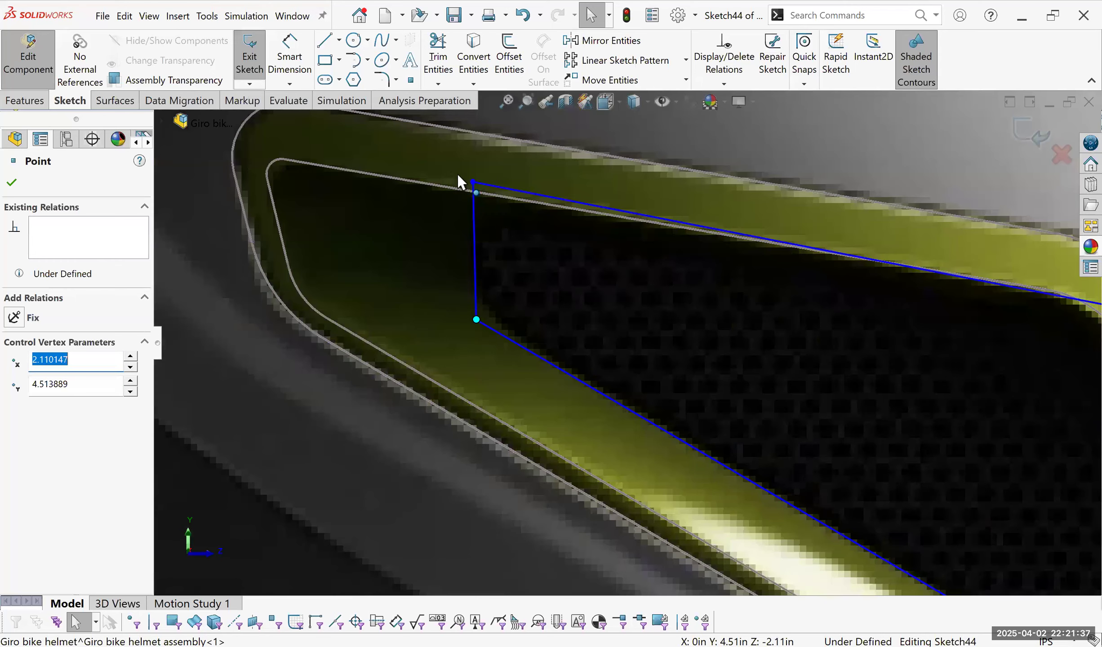
Shift the outline's rear upper corner rearward and make it coincident with the vent's inner upper edge.
{"action": "left_click_drag", "start_coordinate": [442, 177], "coordinate": [440, 178]}
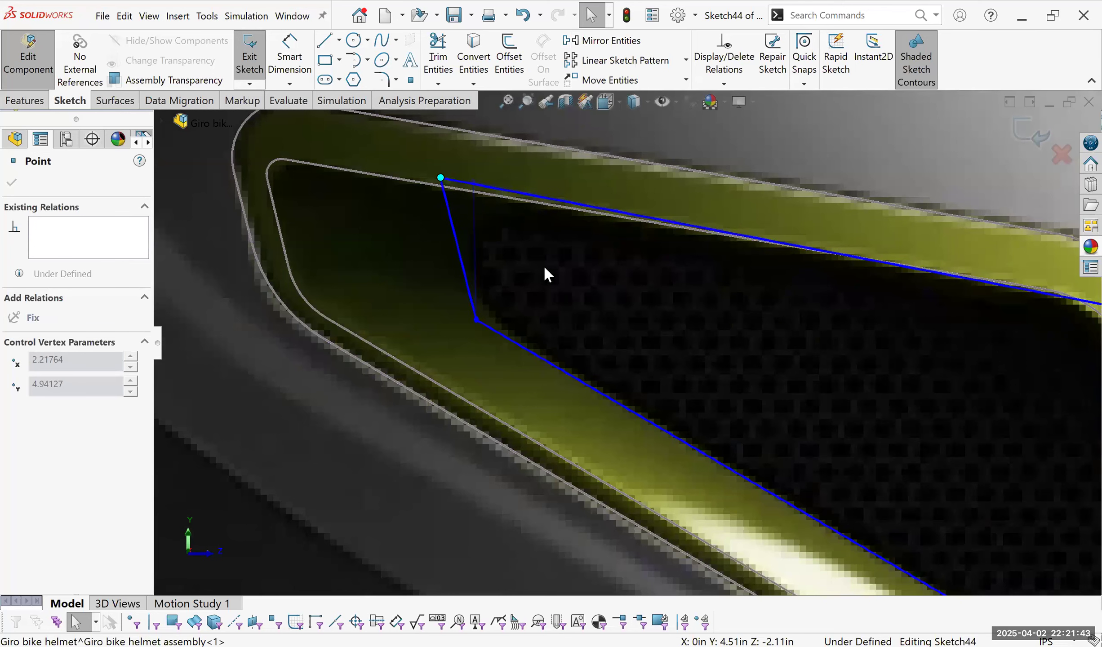
{"action": "scroll", "coordinate": [547, 271], "scroll_direction": "up", "scroll_amount": 1}
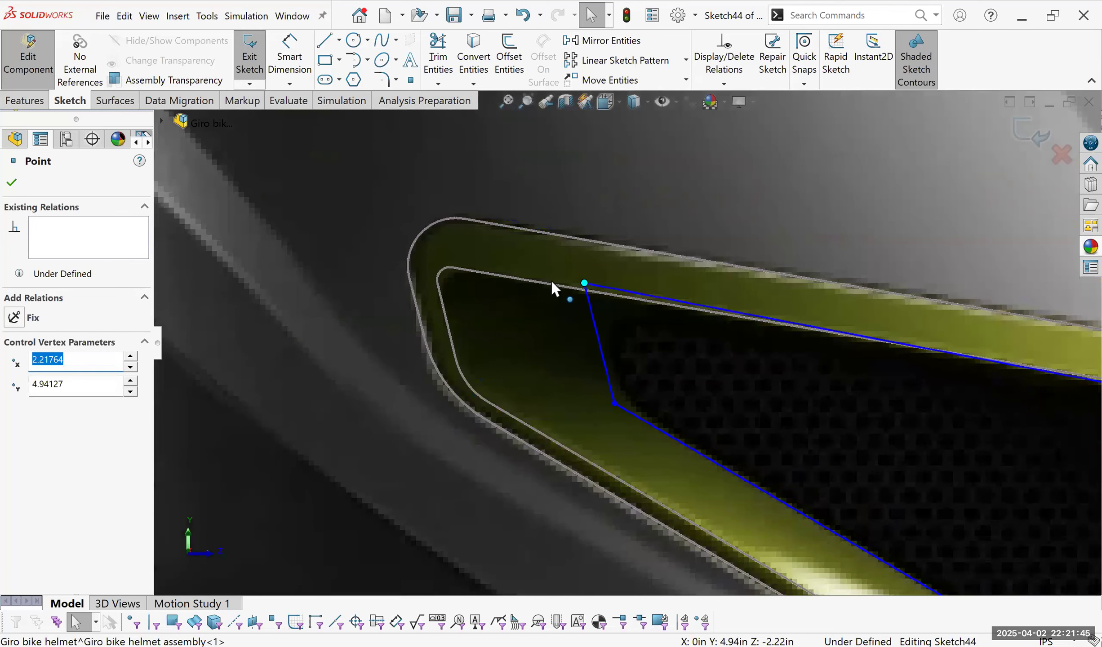
{"action": "scroll", "coordinate": [552, 281], "scroll_direction": "down", "scroll_amount": 2}
{"action": "left_click_drag", "start_coordinate": [548, 272], "coordinate": [551, 282]}
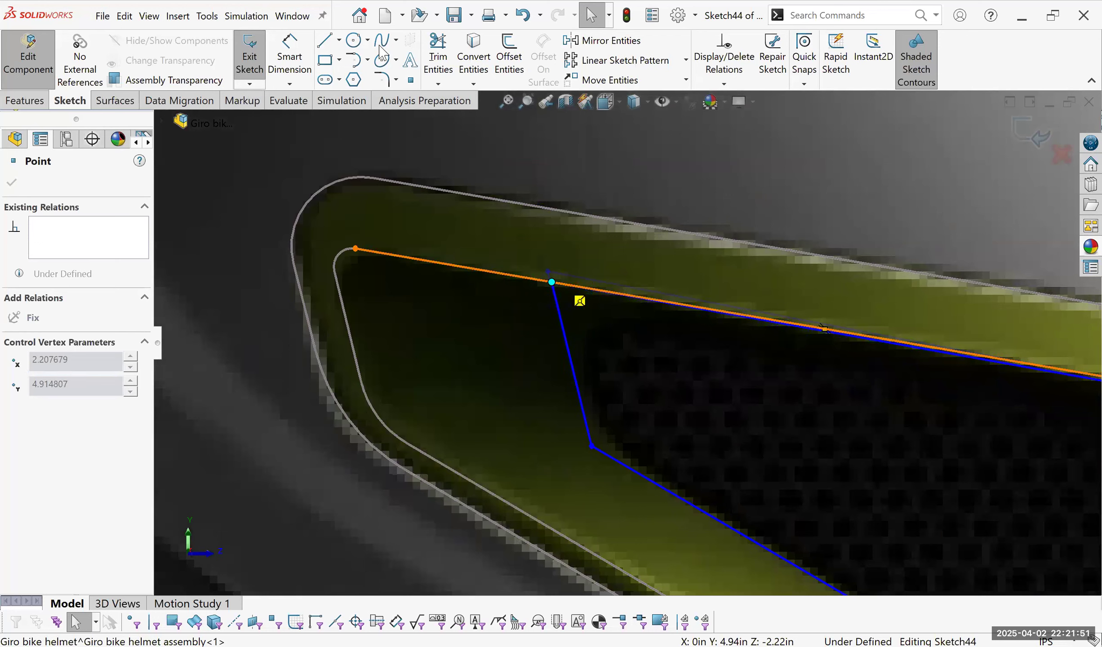
Fillet the lower vent outline's rear upper corner with a 0.03 in radius.
{"action": "key", "text": "z"}
{"action": "key", "text": "z"}
{"action": "key", "text": "z"}
{"action": "key", "text": "z"}
{"action": "key", "text": "z"}
{"action": "key", "text": "z"}
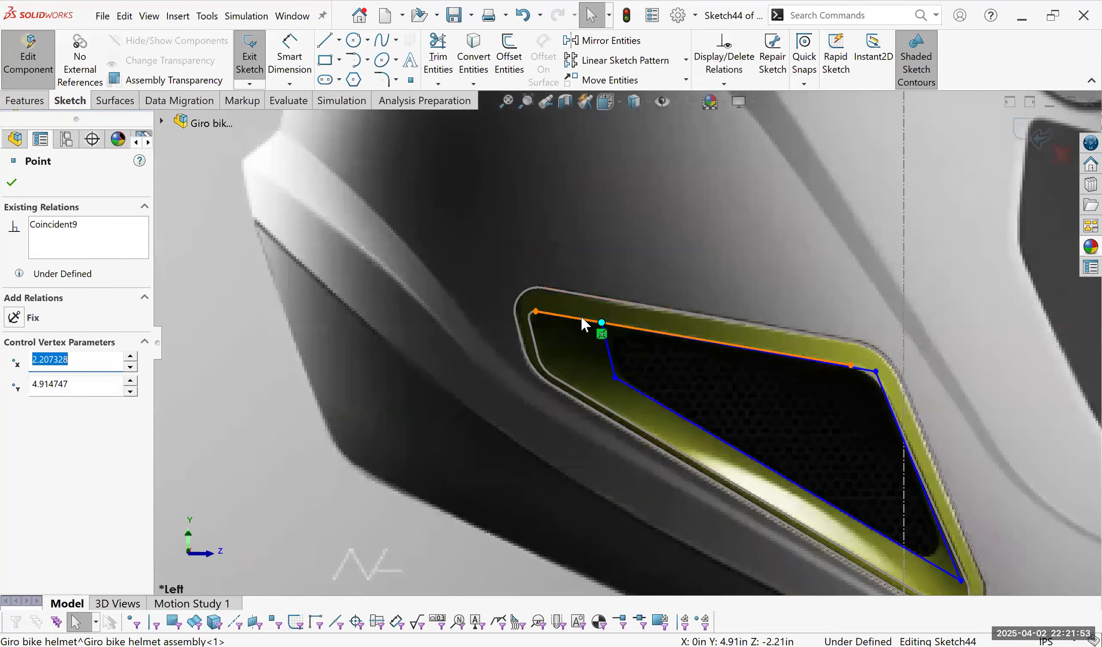
{"action": "key", "text": "f"}
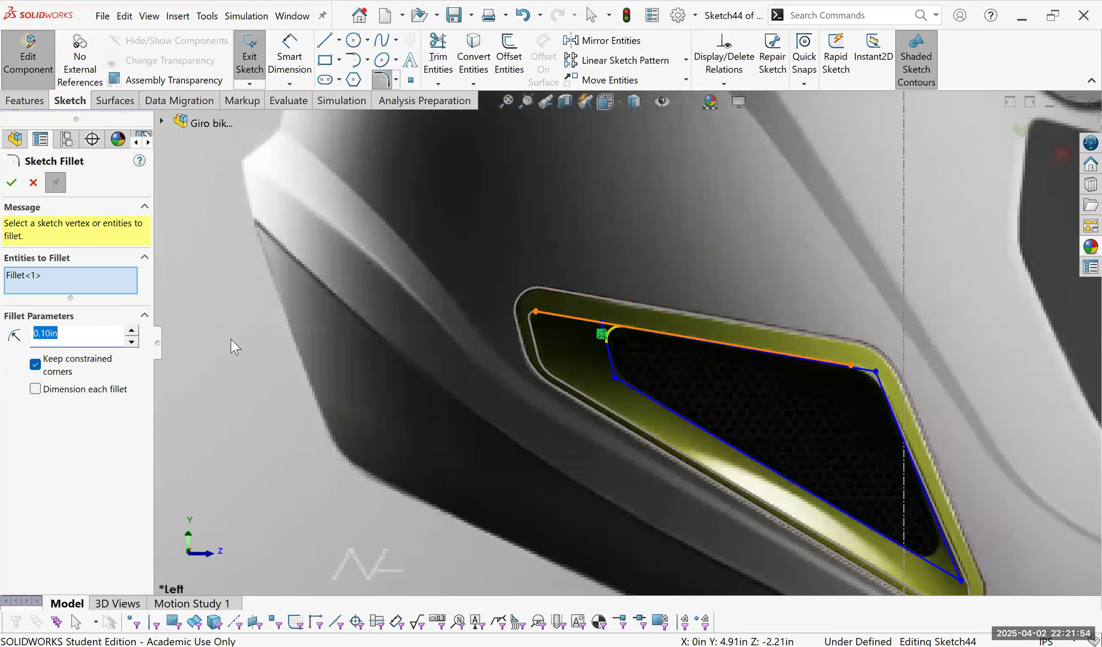
{"action": "key", "text": "ctrl+shift+z"}
{"action": "left_click", "coordinate": [132, 342]}
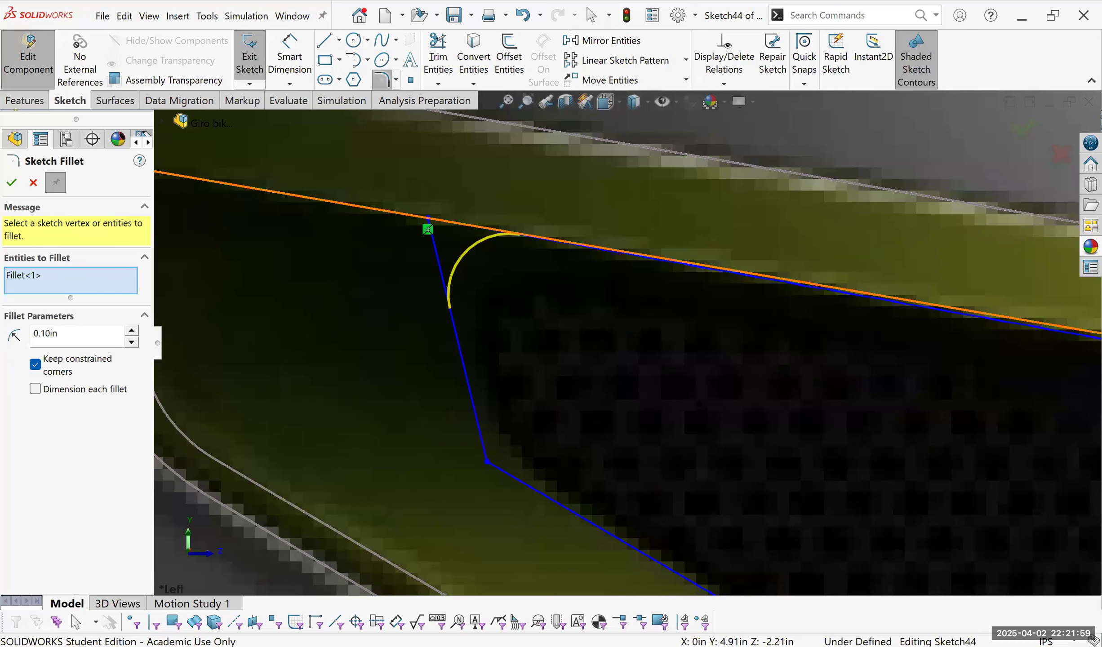
{"action": "key", "text": "Tab"}
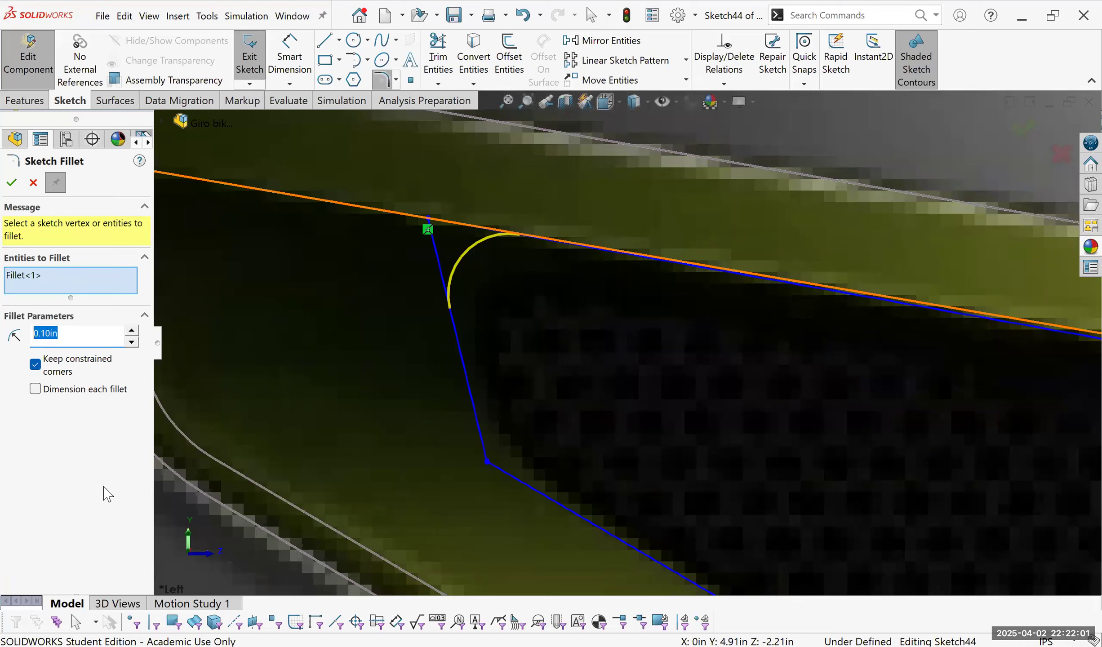
{"action": "type", "text": "0.02z"}
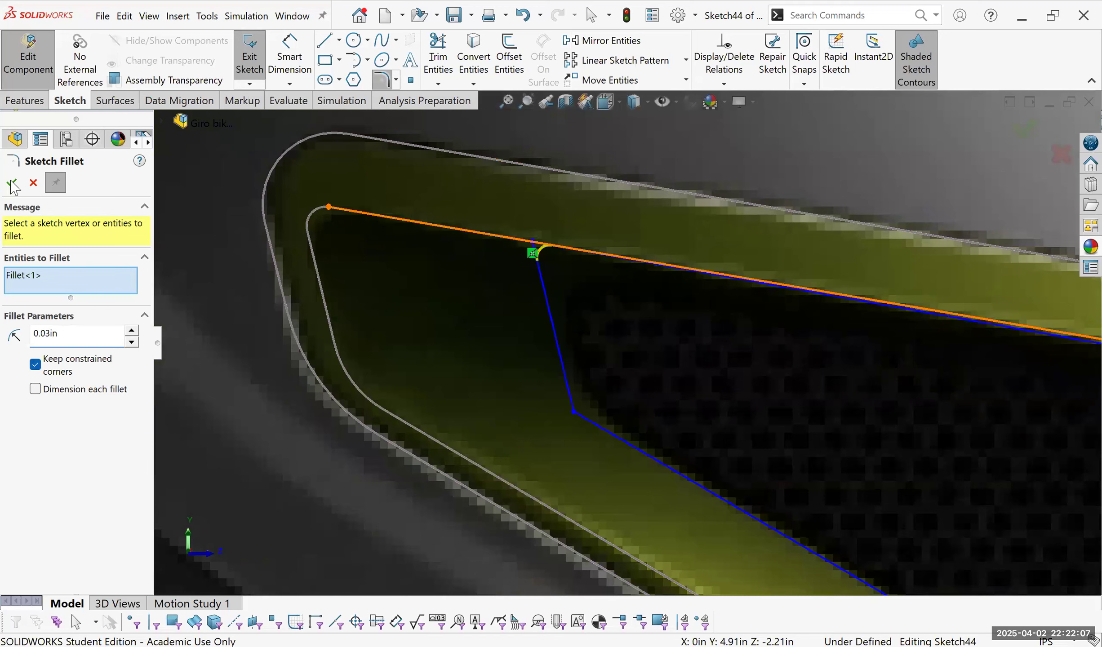
{"action": "key", "text": "Return"}
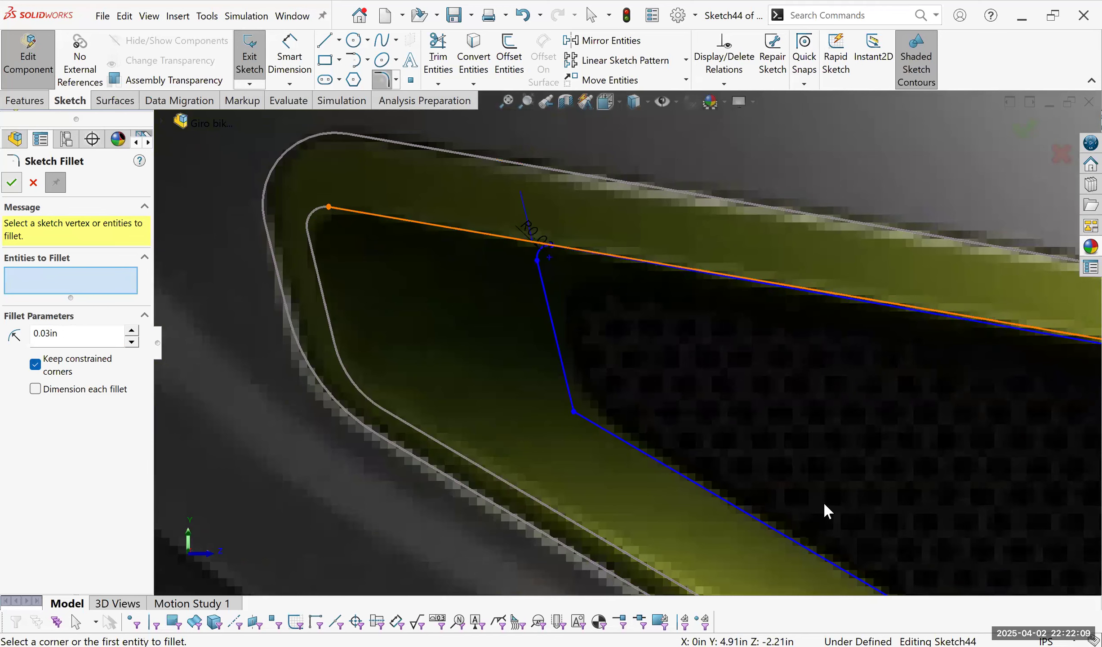
Fillet the lower vent outline's front lower corner with a 0.13 in radius.
{"action": "key", "text": "z"}
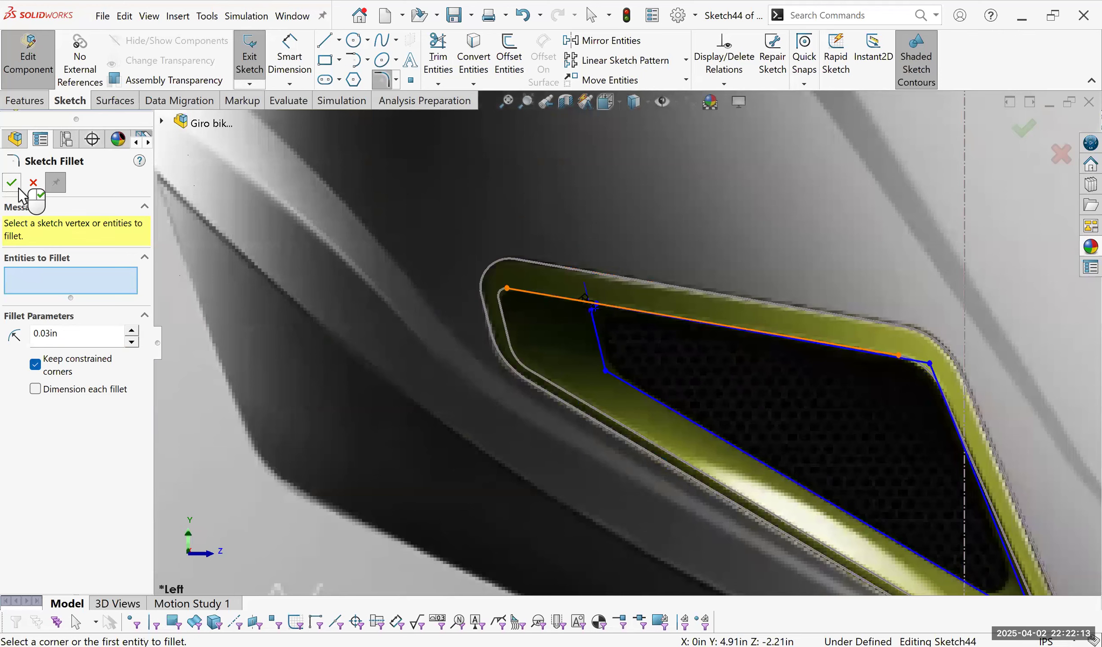
{"action": "scroll", "coordinate": [645, 310], "scroll_direction": "down", "scroll_amount": 2}
{"action": "left_click", "coordinate": [803, 486]}
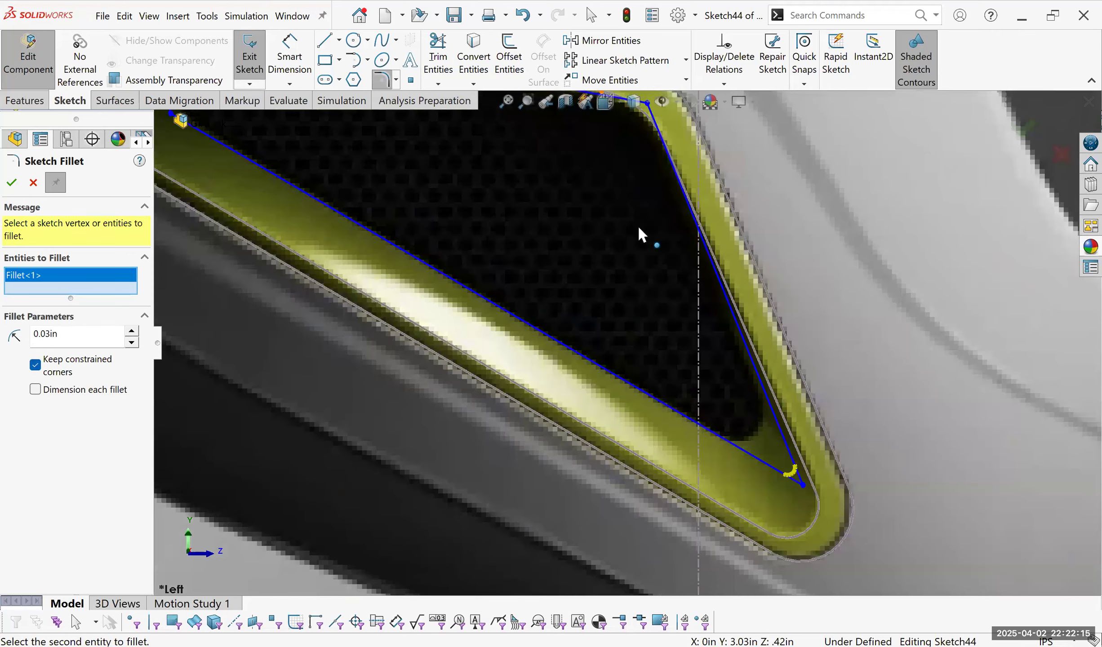
{"action": "left_click", "coordinate": [132, 330]}
{"action": "key", "text": "Return"}
{"action": "key", "text": "z"}
Fillet the lower vent outline's front upper corner with a 0.33 in radius.
{"action": "left_click", "coordinate": [132, 330]}
{"action": "left_click", "coordinate": [131, 331]}
{"action": "left_click", "coordinate": [636, 227]}
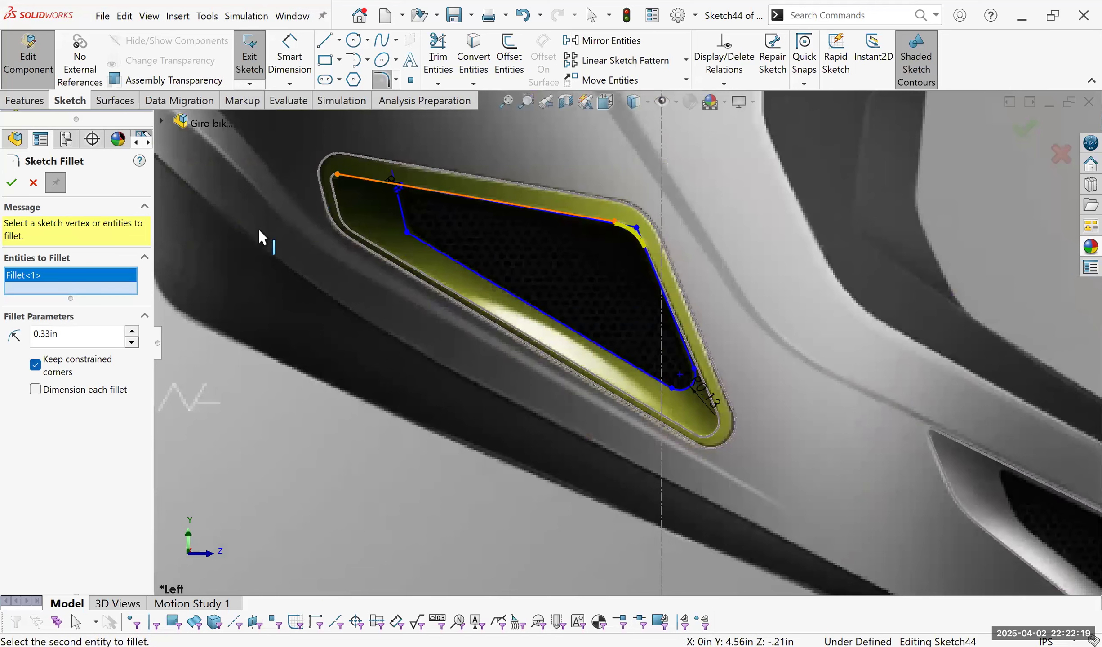
{"action": "scroll", "coordinate": [412, 334], "scroll_direction": "down", "scroll_amount": 3}
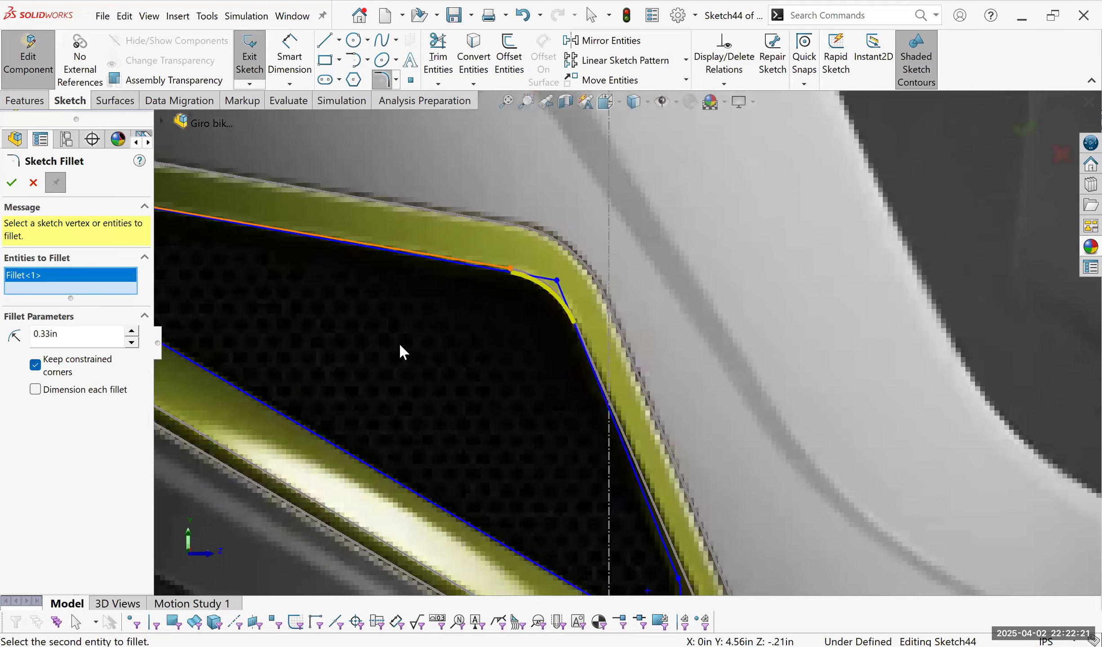
{"action": "key", "text": "Return"}
{"action": "key", "text": "z"}
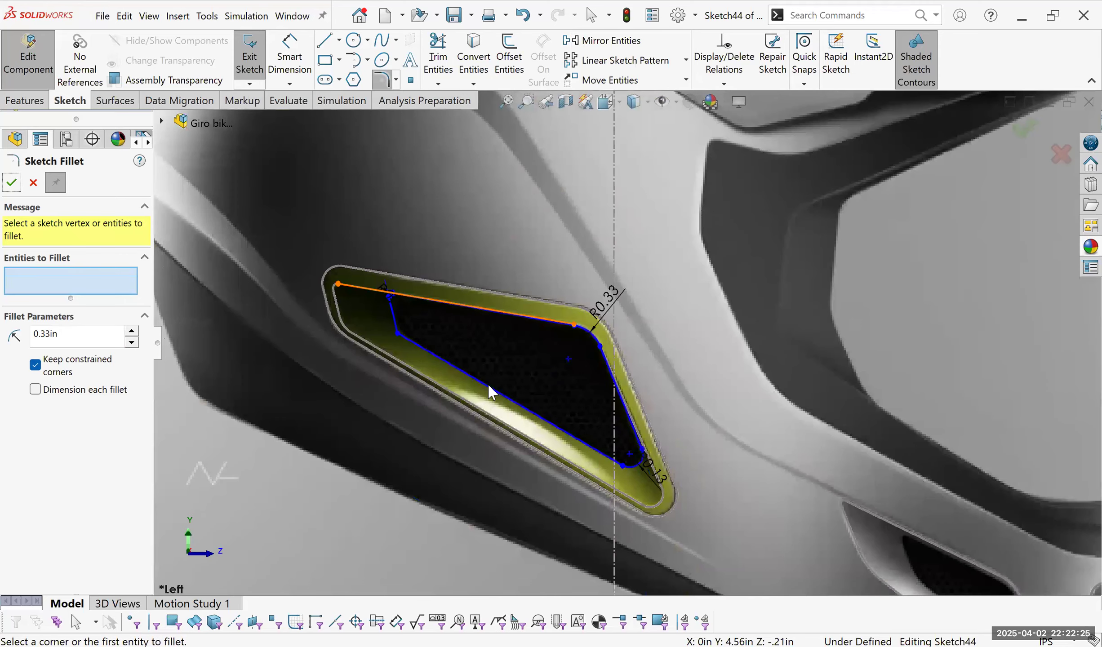
Fillet the lower vent outline's rear lower corner with a 0.33 in radius.
{"action": "scroll", "coordinate": [345, 345], "scroll_direction": "down", "scroll_amount": 4}
{"action": "left_click", "coordinate": [456, 320]}
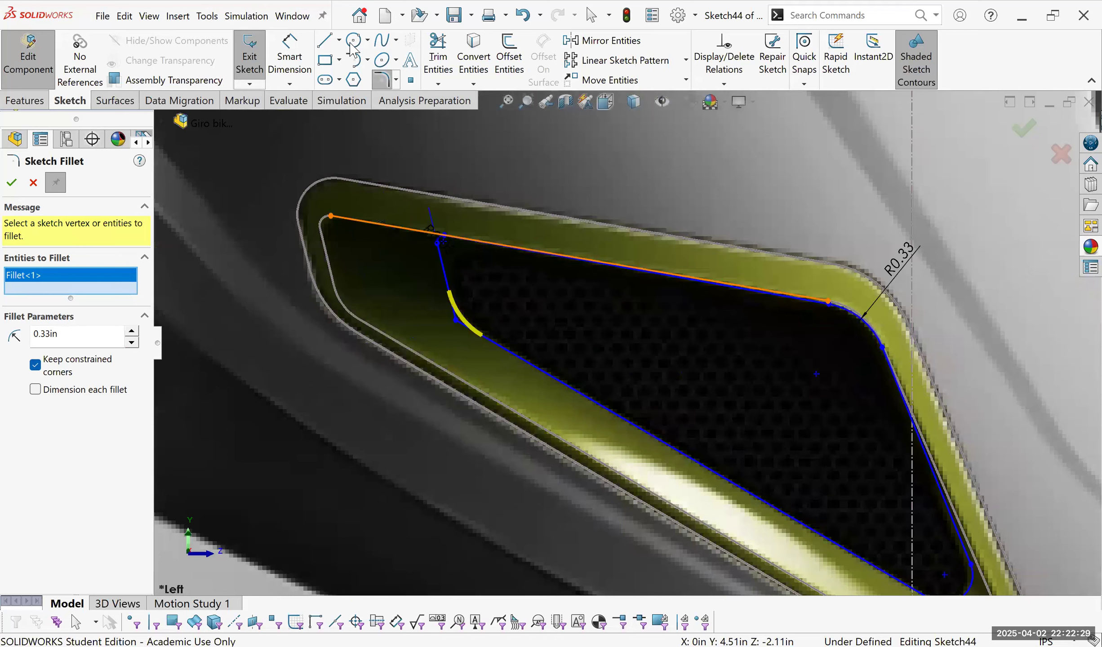
{"action": "key", "text": "Return"}
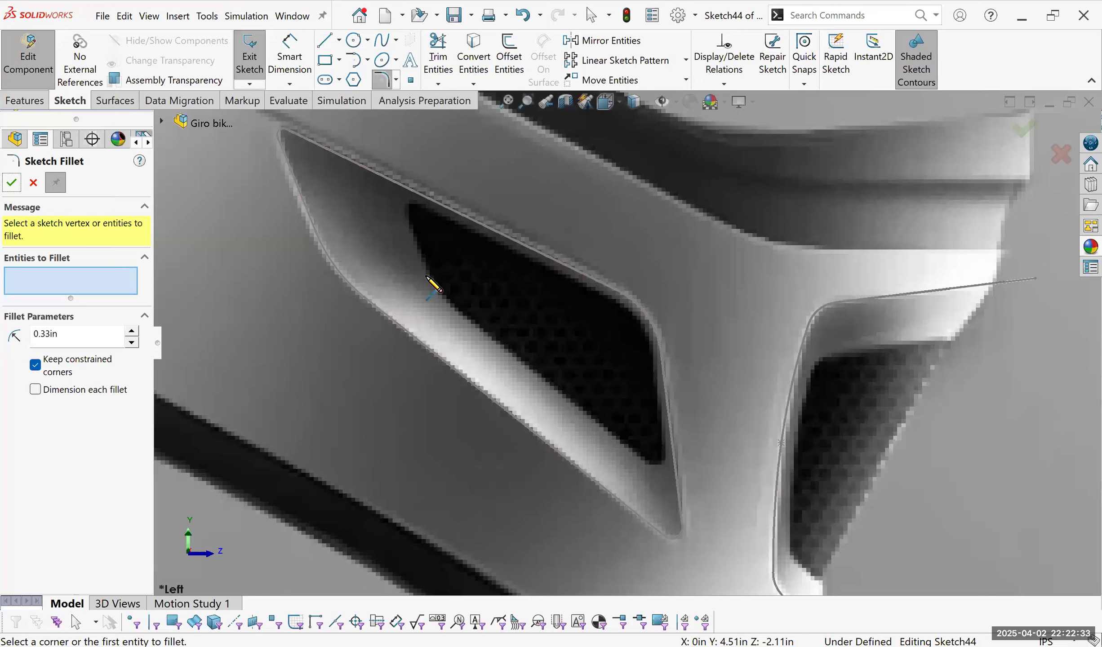
Sketch a closed four-line outline around the dark inner opening of the next vent forward.
{"action": "key", "text": "l"}
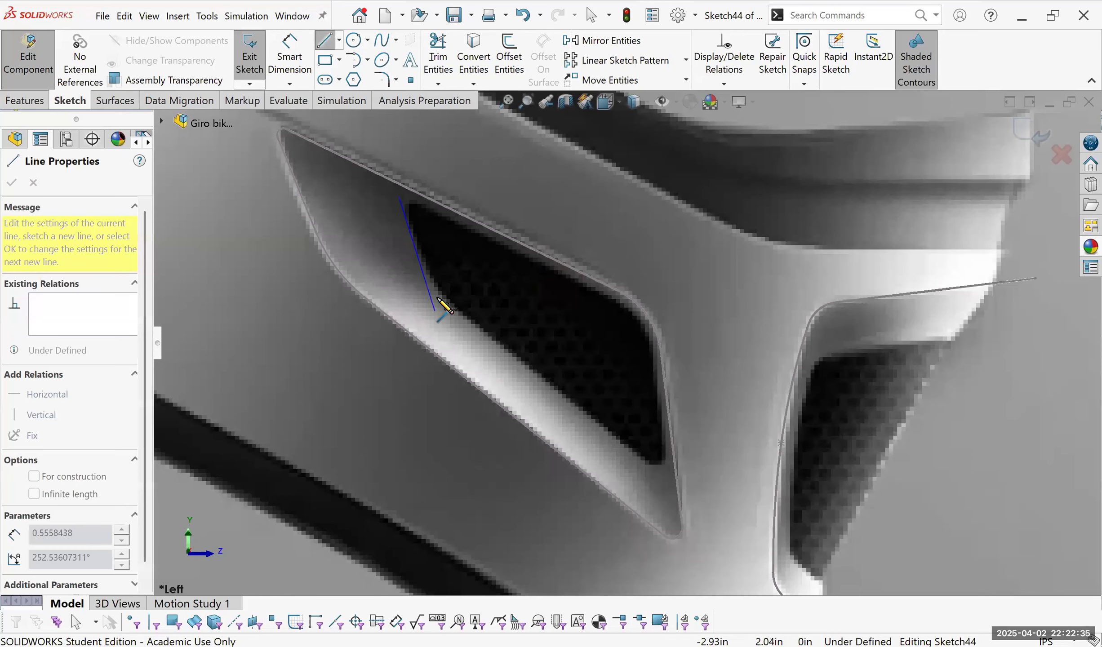
{"action": "left_click", "coordinate": [435, 298]}
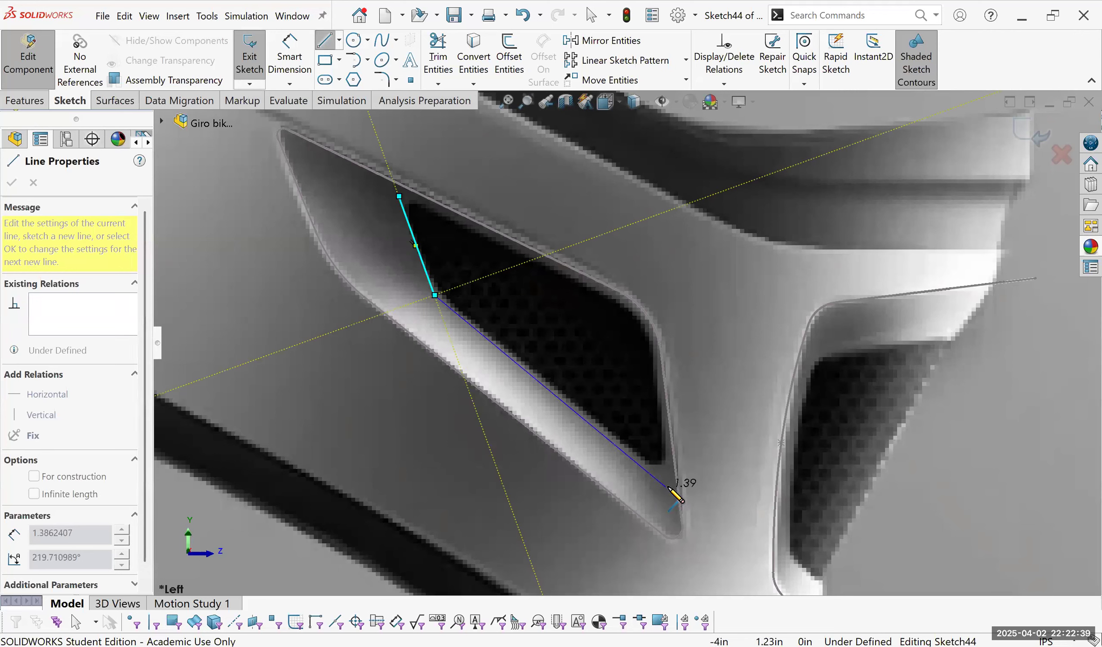
{"action": "left_click", "coordinate": [669, 485]}
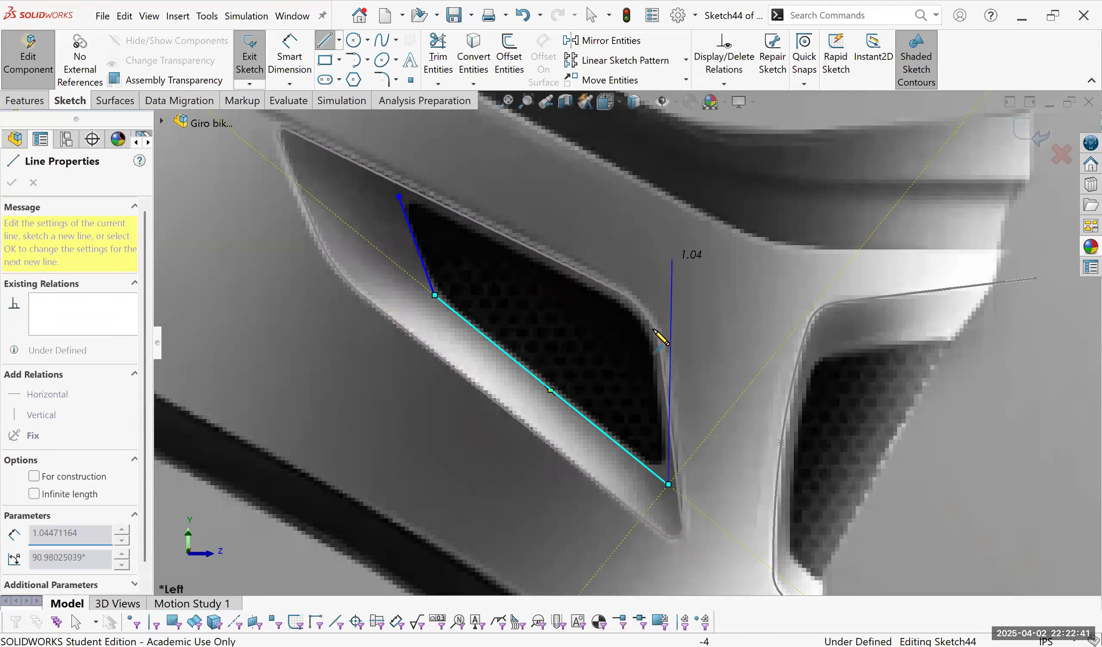
{"action": "double_click", "coordinate": [649, 305]}
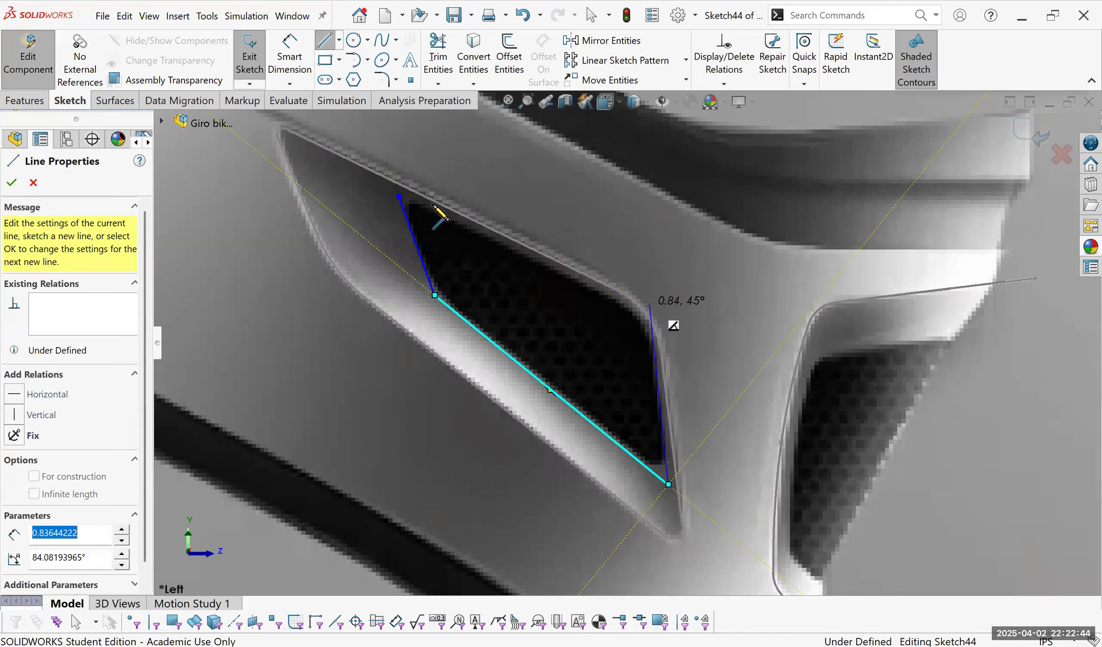
{"action": "left_click", "coordinate": [399, 196]}
{"action": "left_click", "coordinate": [400, 197]}
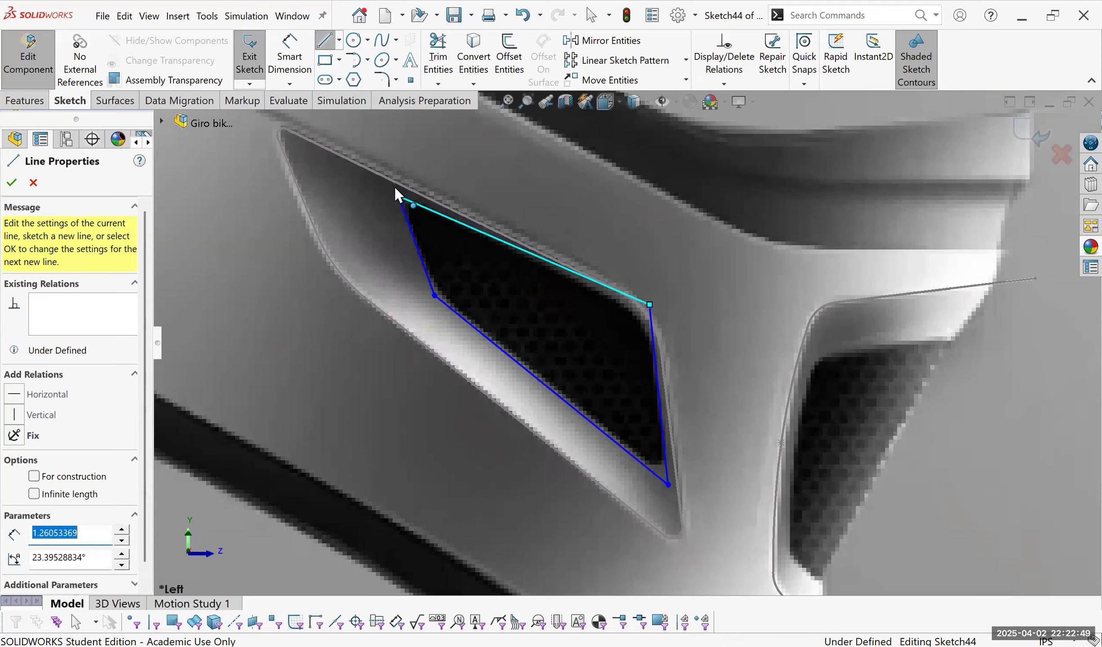
{"action": "key", "text": "Escape"}
Reposition the new four-line outline's corners so its edges follow the dark inner opening more closely.
{"action": "scroll", "coordinate": [394, 195], "scroll_direction": "down", "scroll_amount": 2}
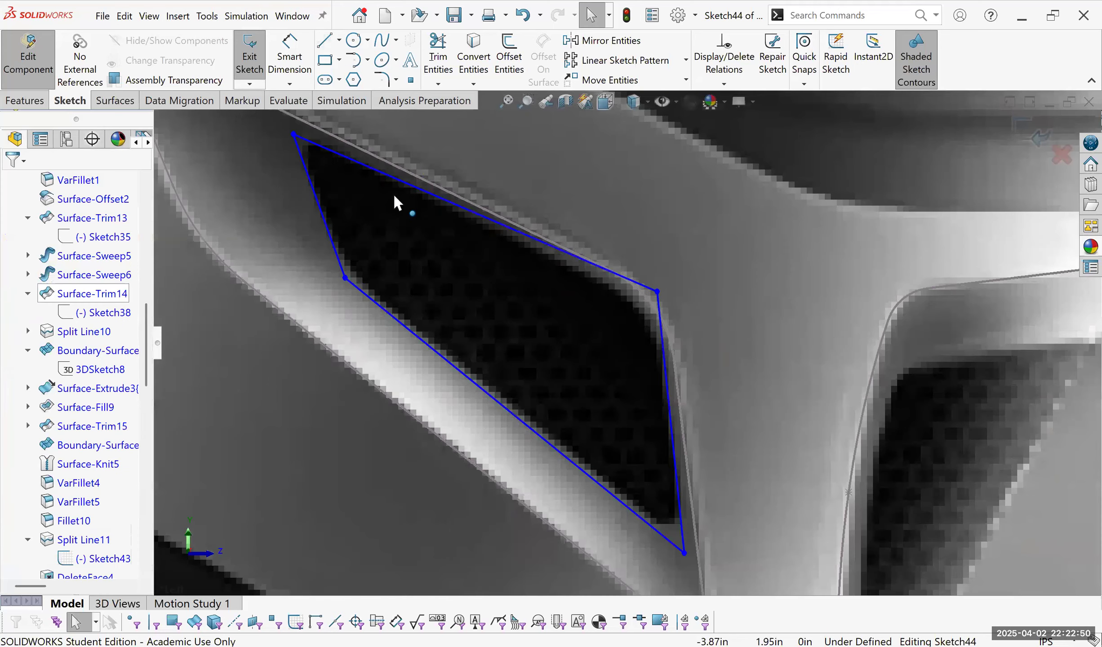
{"action": "left_click", "coordinate": [650, 296]}
{"action": "scroll", "coordinate": [647, 292], "scroll_direction": "up", "scroll_amount": 2}
{"action": "scroll", "coordinate": [653, 318], "scroll_direction": "down", "scroll_amount": 3}
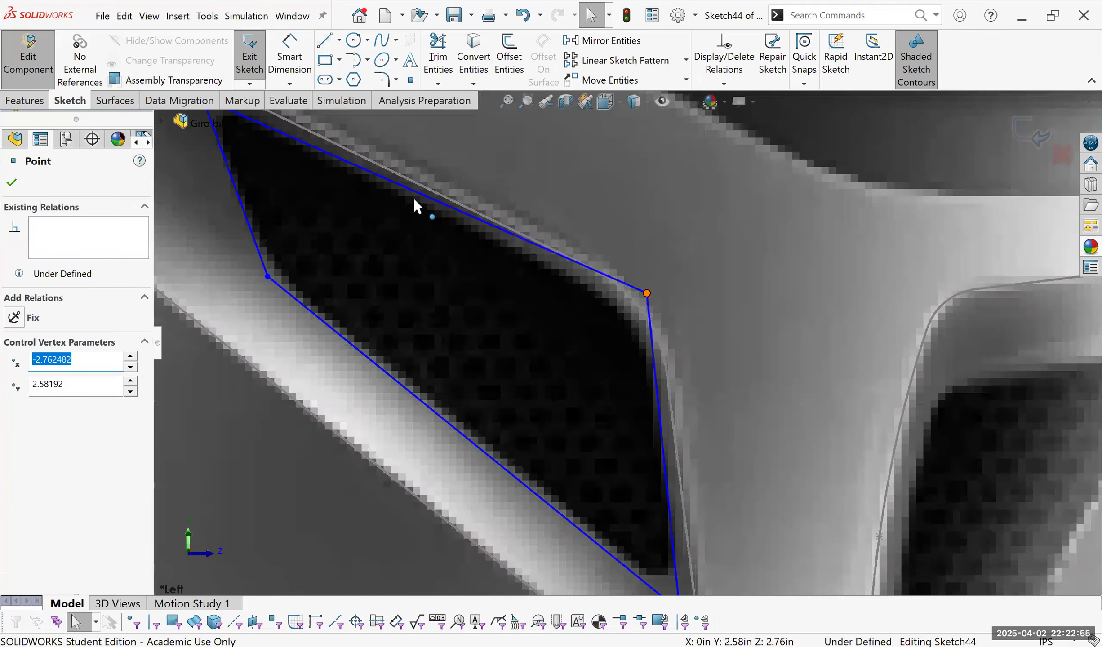
{"action": "scroll", "coordinate": [407, 202], "scroll_direction": "down", "scroll_amount": 3}
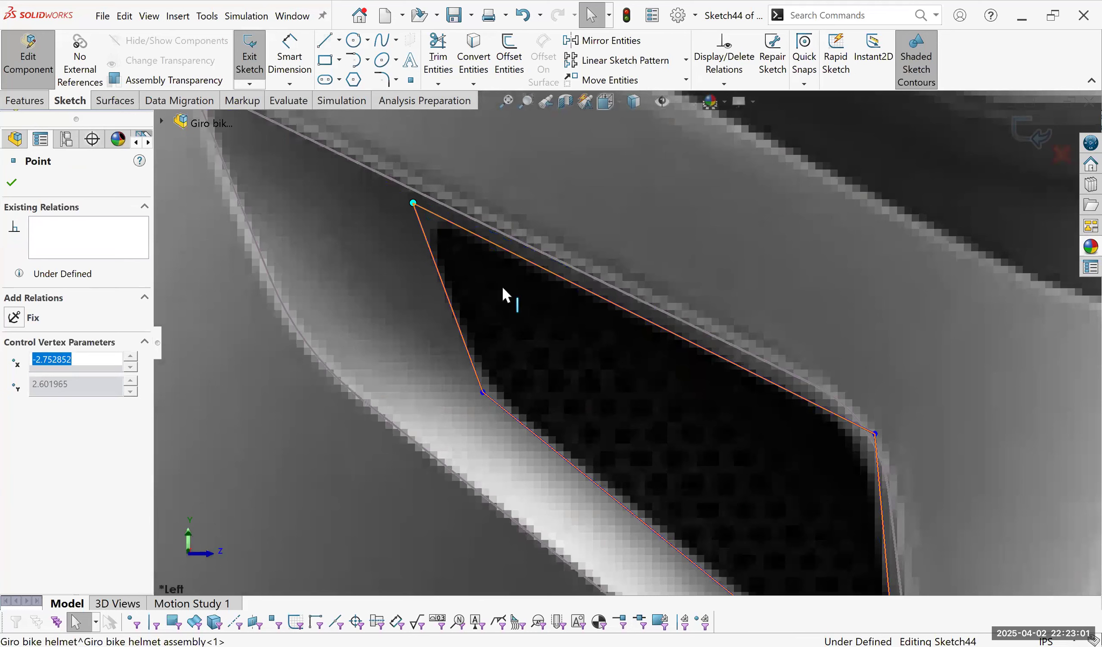
{"action": "scroll", "coordinate": [624, 339], "scroll_direction": "up", "scroll_amount": 5}
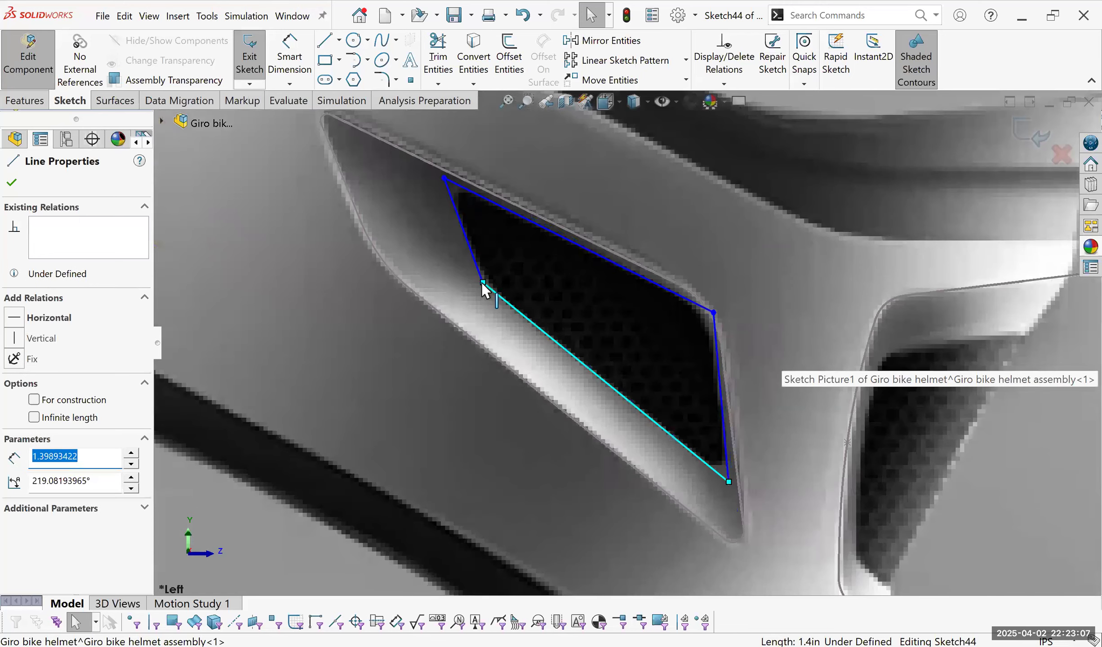
Fillet the new outline's rear lower and front upper corners with a 0.33 in radius.
{"action": "key", "text": "Return"}
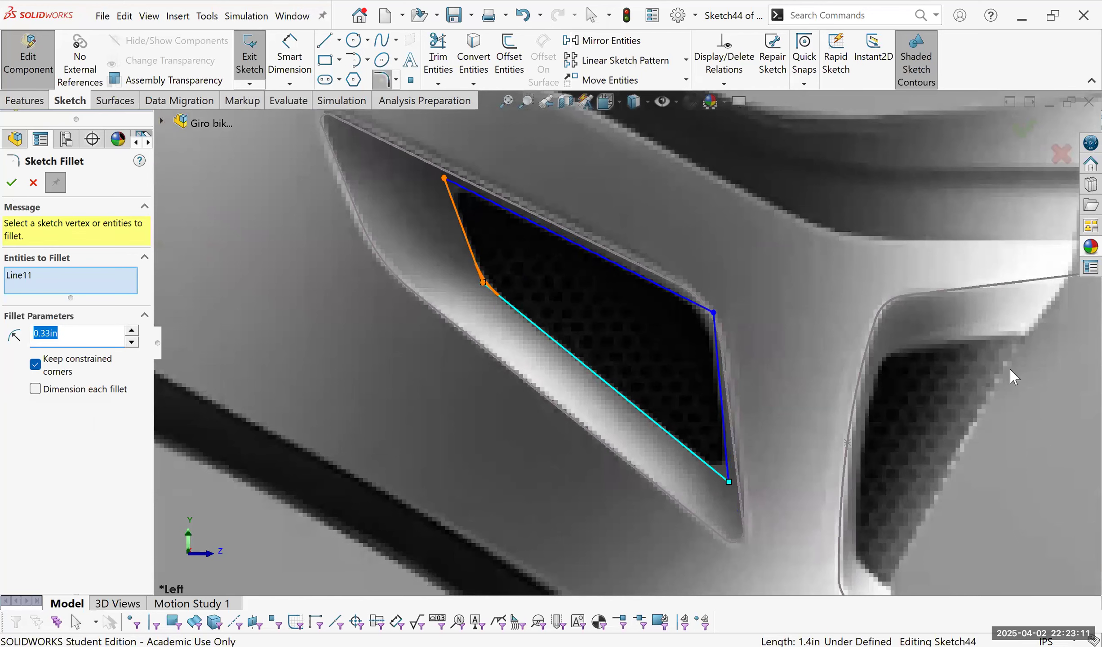
{"action": "scroll", "coordinate": [879, 354], "scroll_direction": "down", "scroll_amount": 3}
{"action": "left_click", "coordinate": [826, 341]}
{"action": "left_click", "coordinate": [827, 343]}
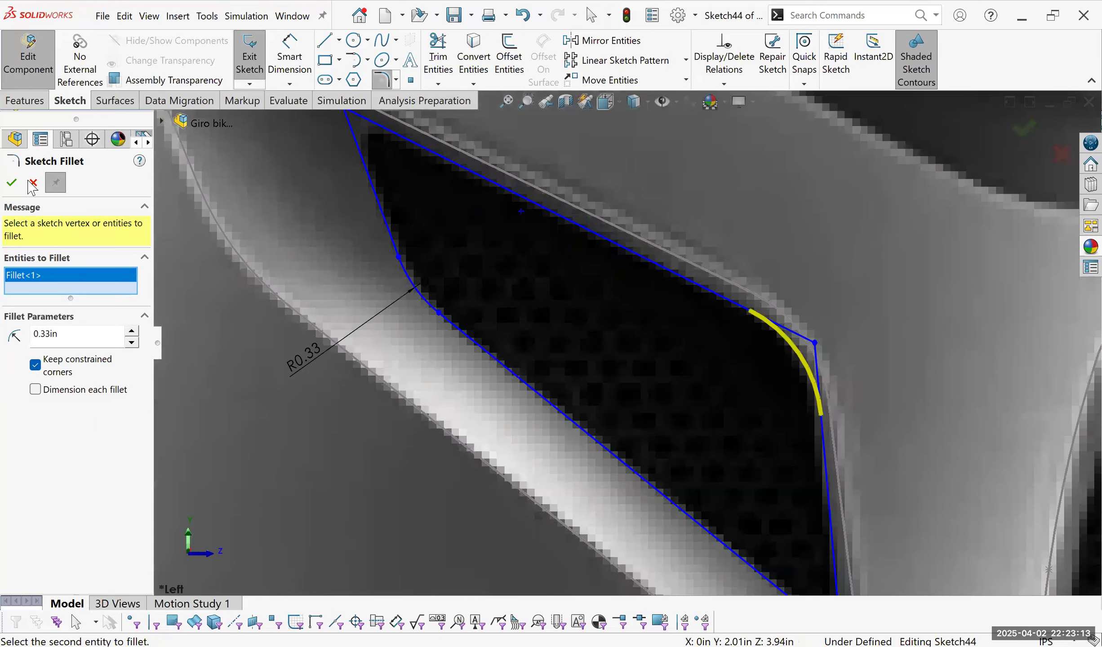
{"action": "key", "text": "Return"}
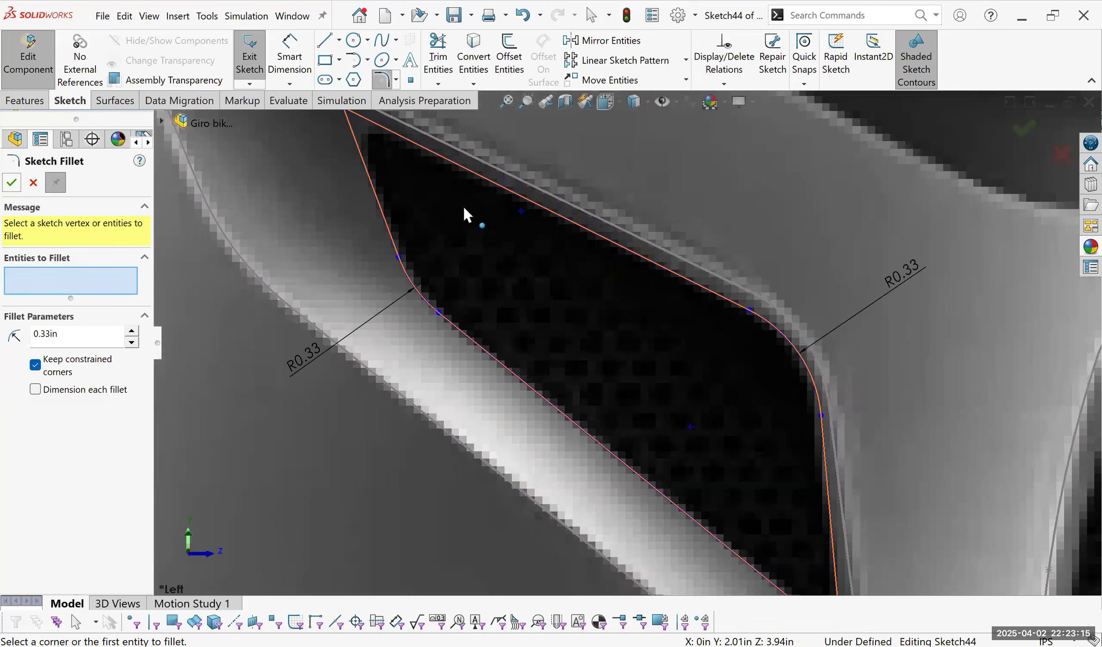
Fillet the same outline's rear upper corner with a 0.05 in radius.
{"action": "key", "text": "z"}
{"action": "key", "text": "z"}
{"action": "key", "text": "z"}
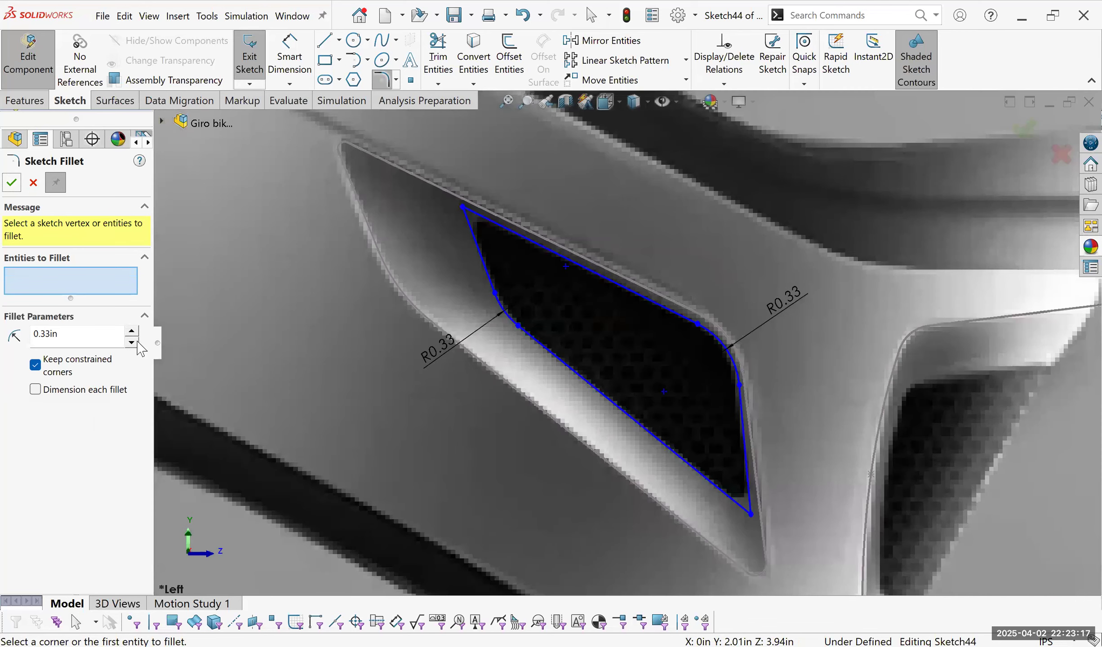
{"action": "left_click", "coordinate": [137, 342]}
{"action": "left_click", "coordinate": [136, 342]}
{"action": "left_click", "coordinate": [137, 343]}
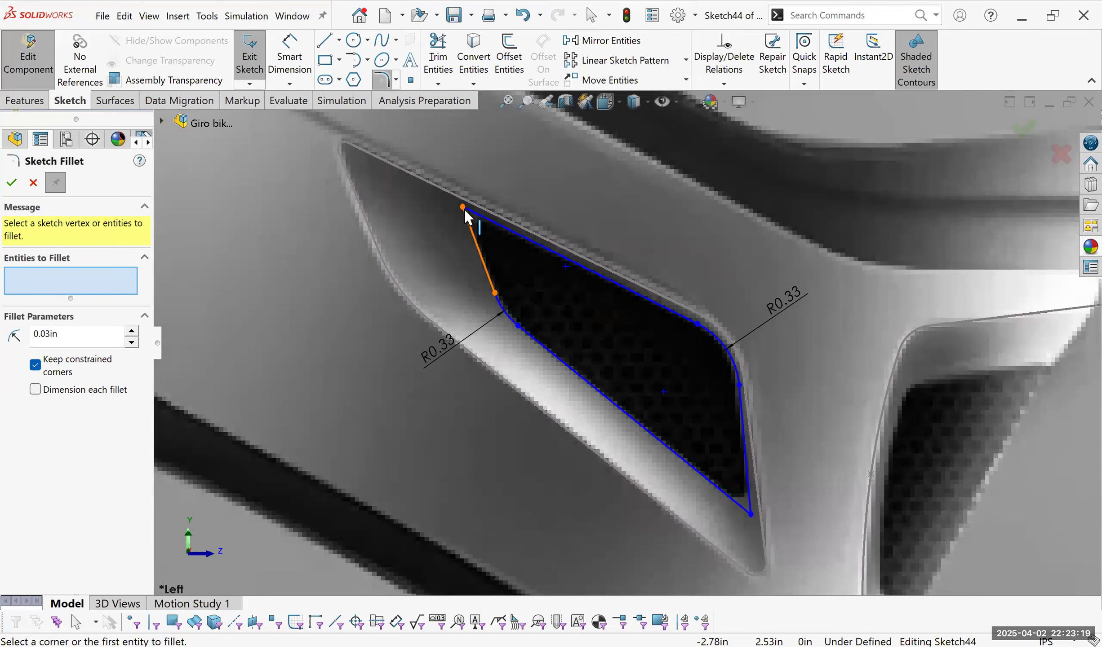
{"action": "left_click", "coordinate": [417, 284]}
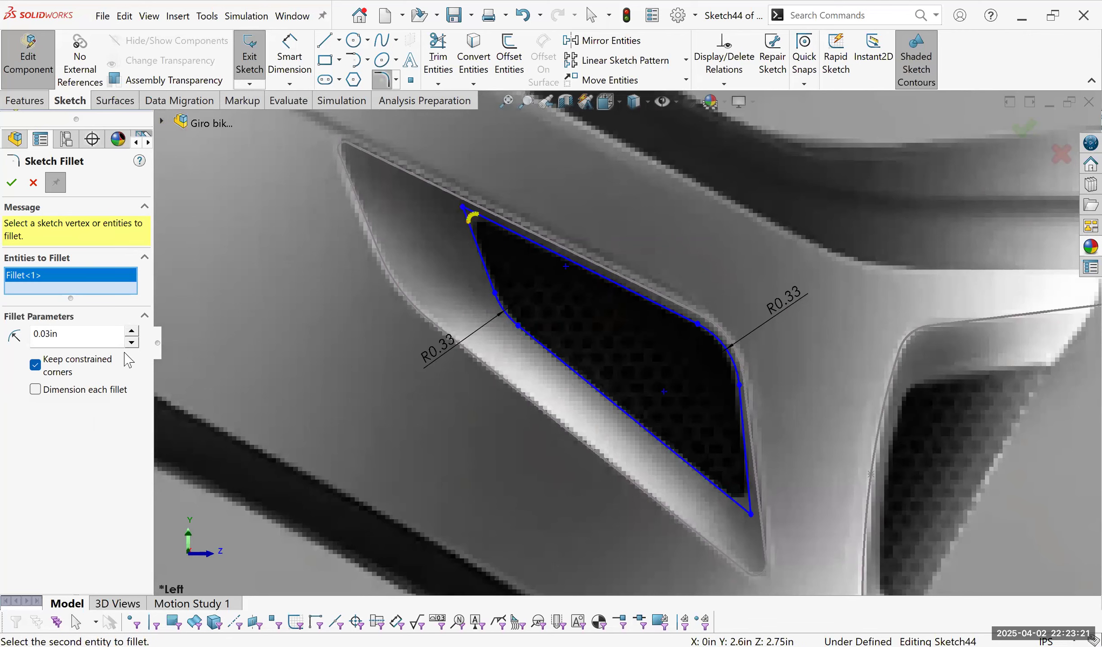
{"action": "scroll", "coordinate": [403, 248], "scroll_direction": "down", "scroll_amount": 3}
{"action": "type", "text": "0.05"}
{"action": "key", "text": "Return"}
{"action": "left_click", "coordinate": [12, 182]}
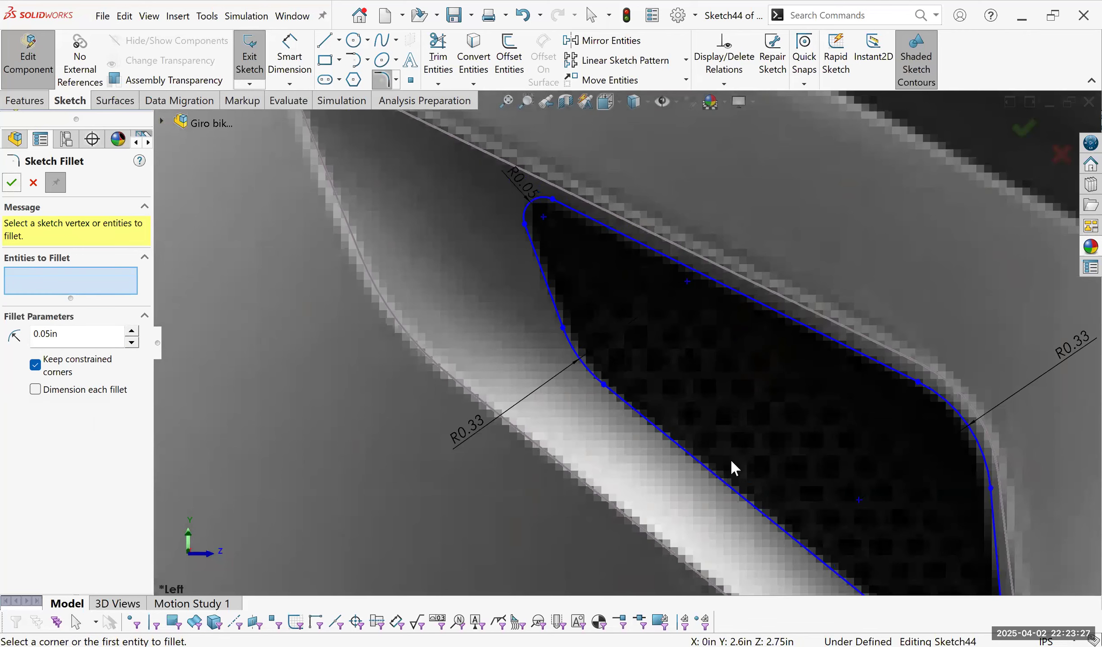
Fillet the outline's remaining front lower corner with a 0.05 in radius and finish filleting.
{"action": "scroll", "coordinate": [730, 459], "scroll_direction": "up", "scroll_amount": 3}
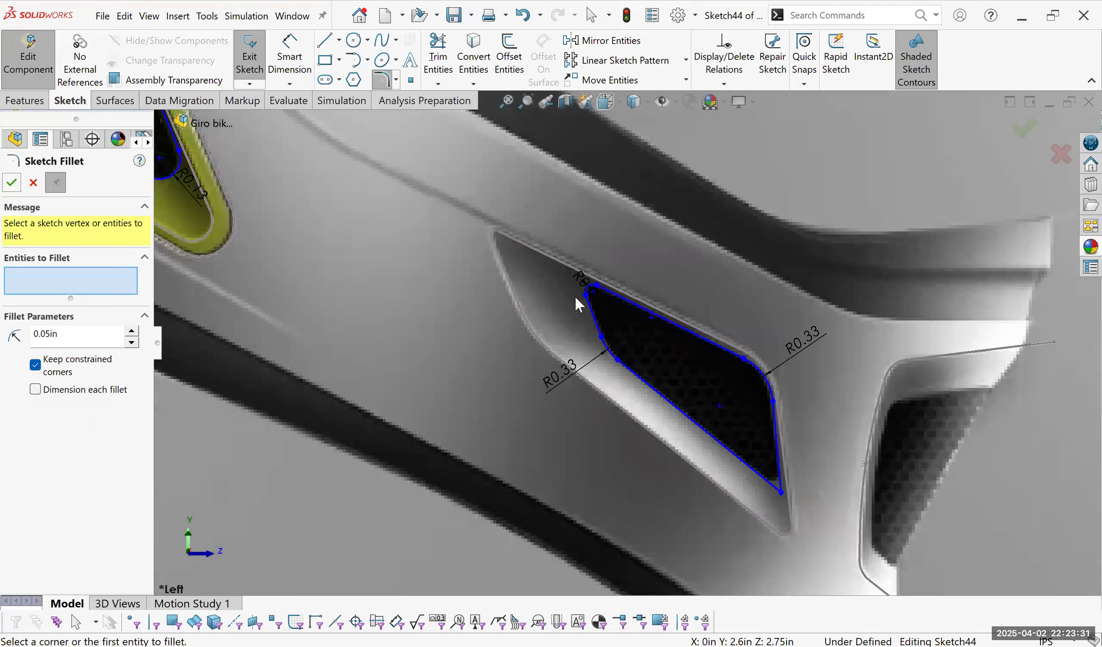
{"action": "scroll", "coordinate": [826, 520], "scroll_direction": "down", "scroll_amount": 4}
{"action": "left_click", "coordinate": [781, 493]}
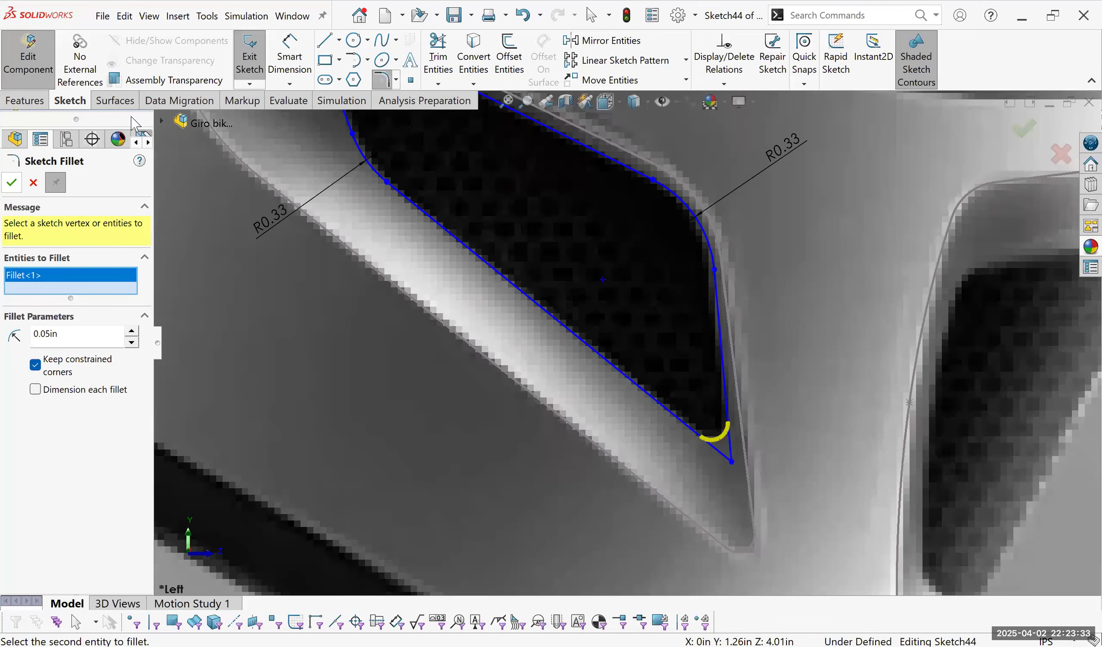
{"action": "left_click", "coordinate": [12, 183]}
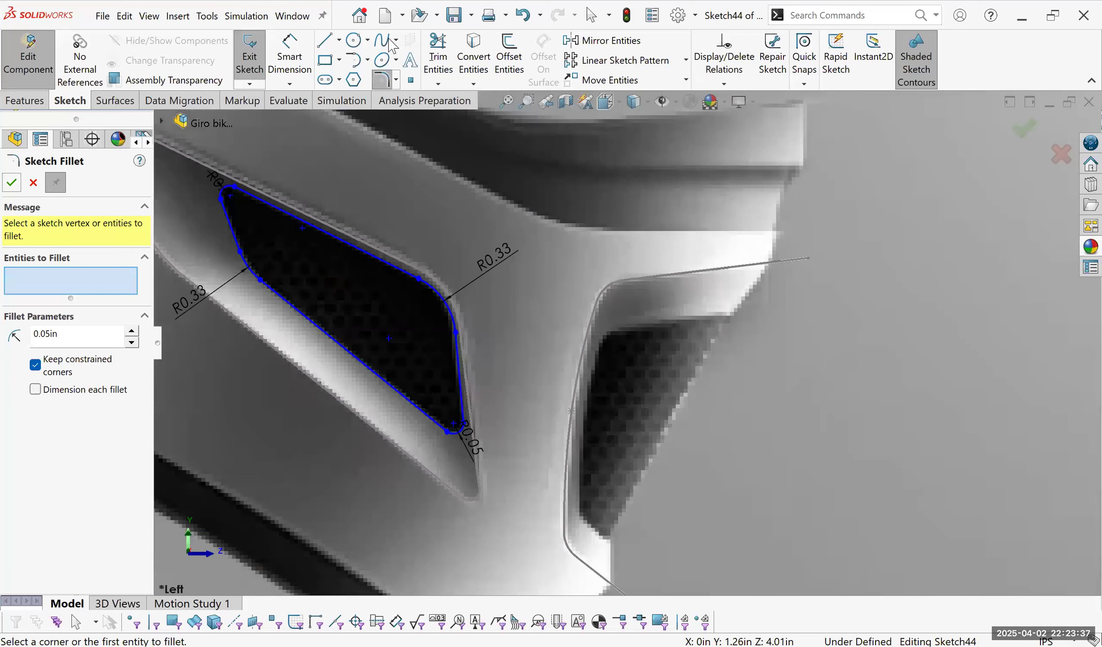
{"action": "key", "text": "Escape"}
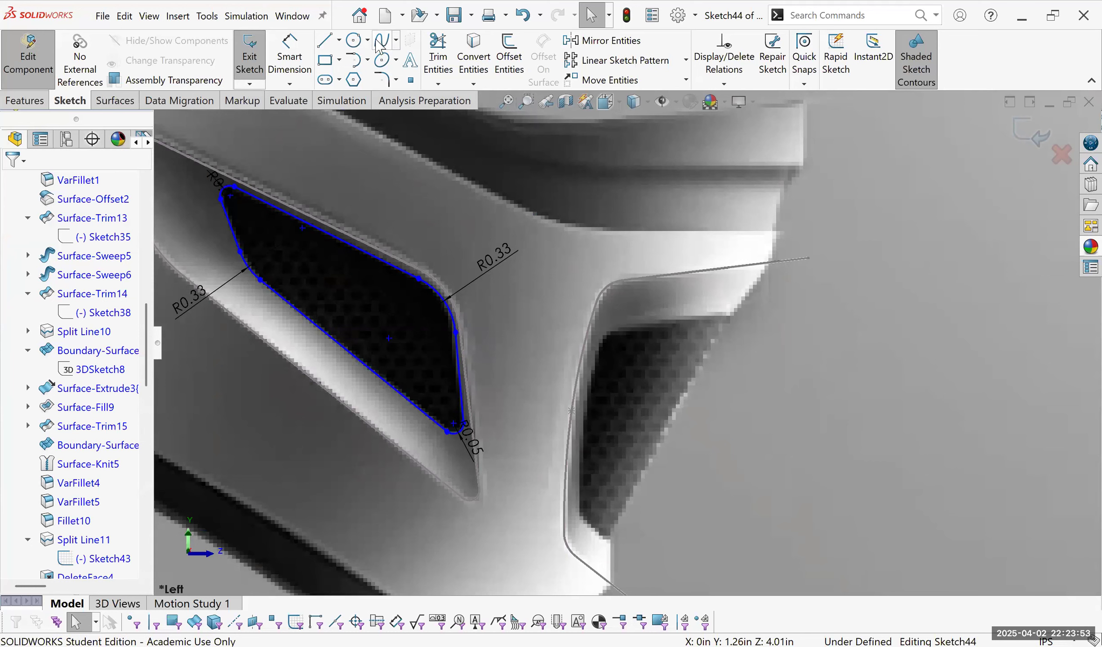
Sketch separate lines along the lower and upper edges of the frontmost vent's dark inner opening, extending past the helmet's front edge.
{"action": "left_click", "coordinate": [324, 43]}
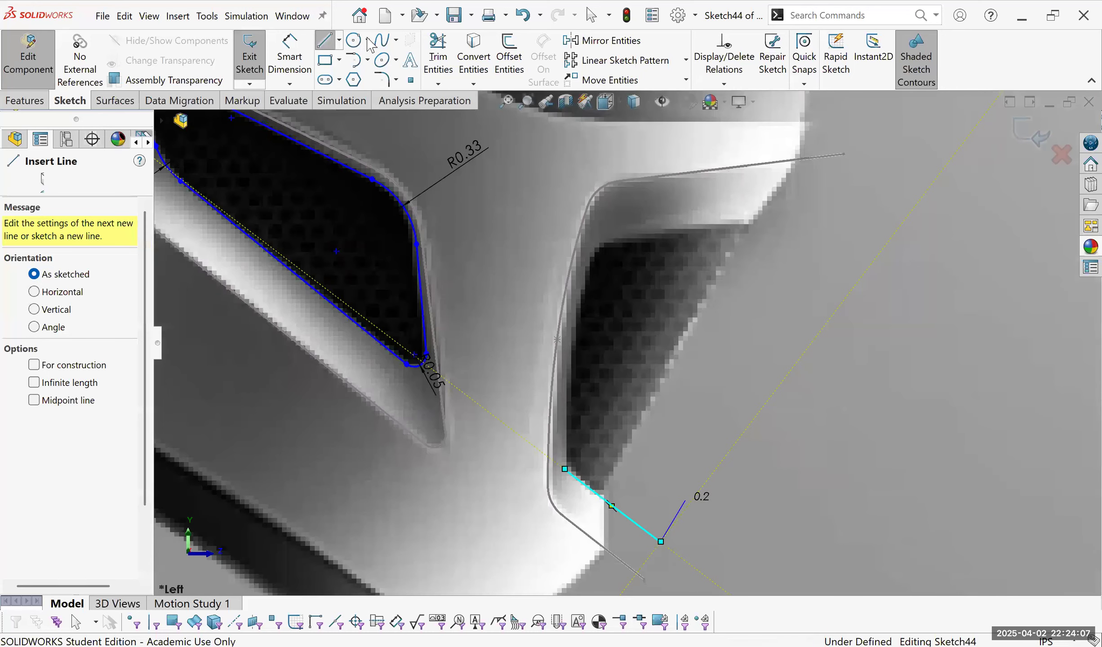
{"action": "key", "text": "Escape"}
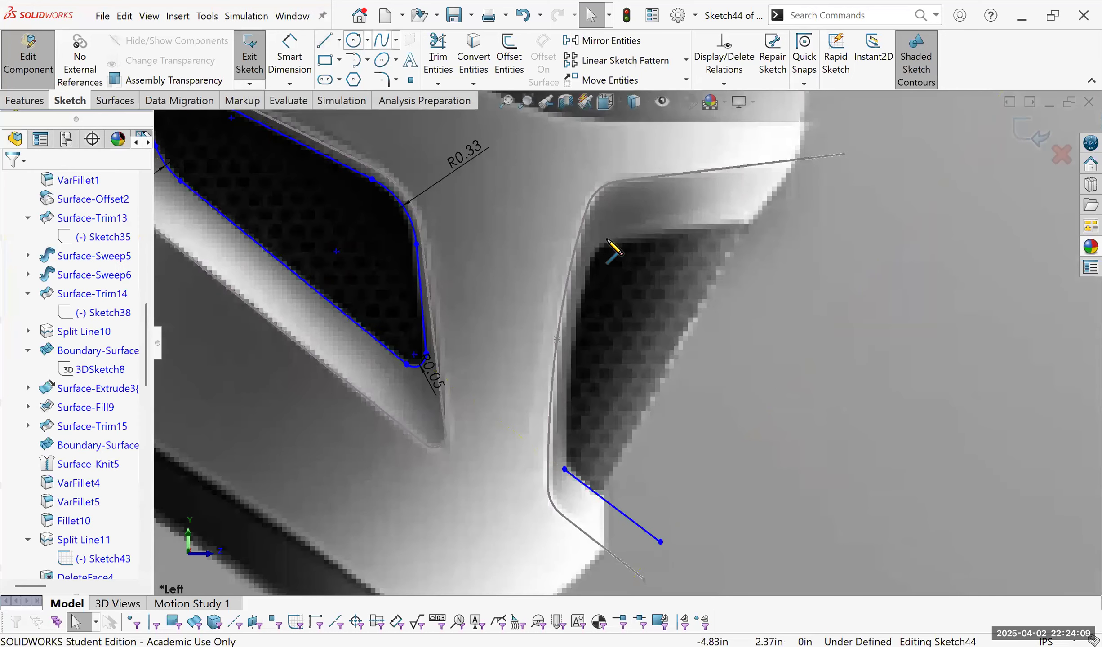
{"action": "left_click", "coordinate": [827, 212]}
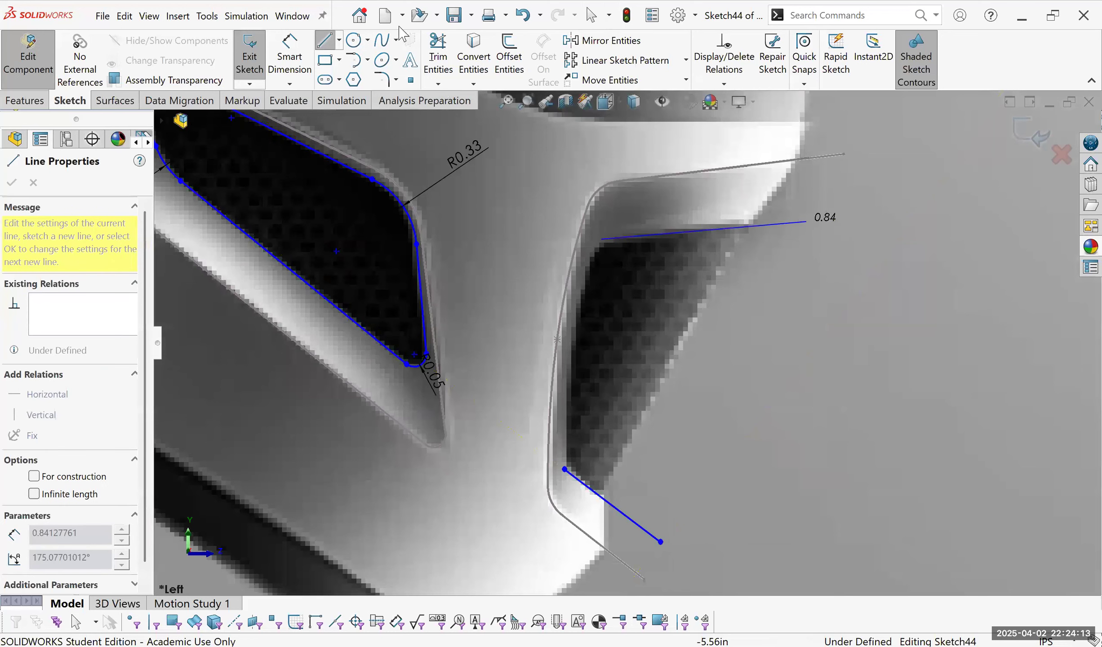
Connect the rear ends of the frontmost vent's two lines with a spline and bow it rearward along the opening's edge.
{"action": "left_click", "coordinate": [382, 40]}
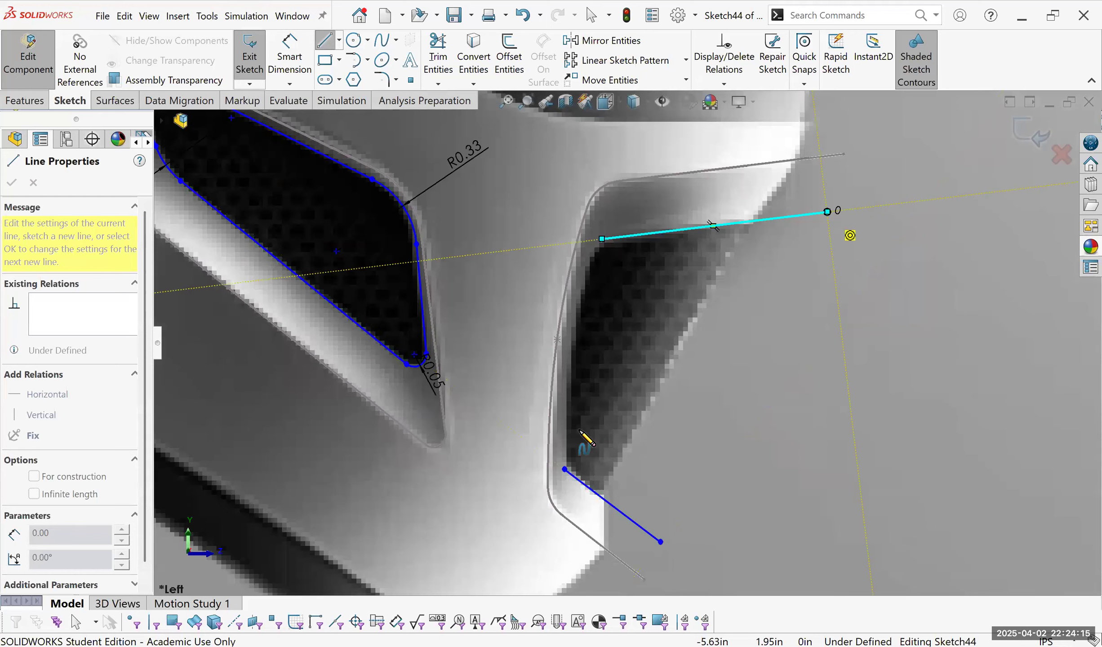
{"action": "left_click", "coordinate": [564, 470]}
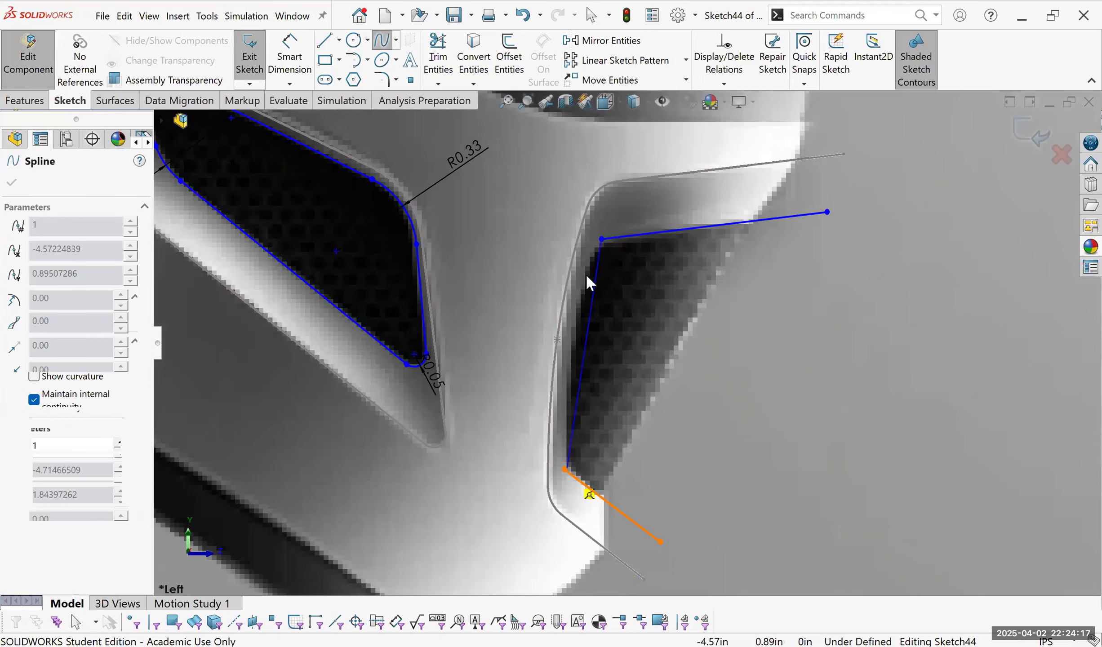
{"action": "key", "text": "Escape"}
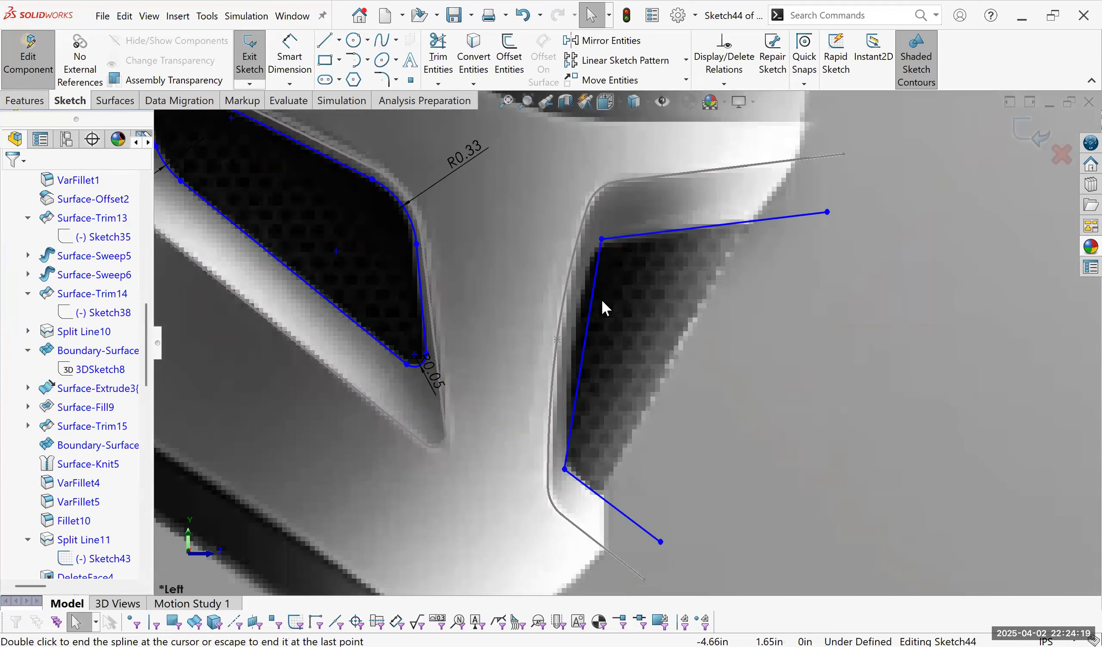
{"action": "left_click", "coordinate": [579, 317]}
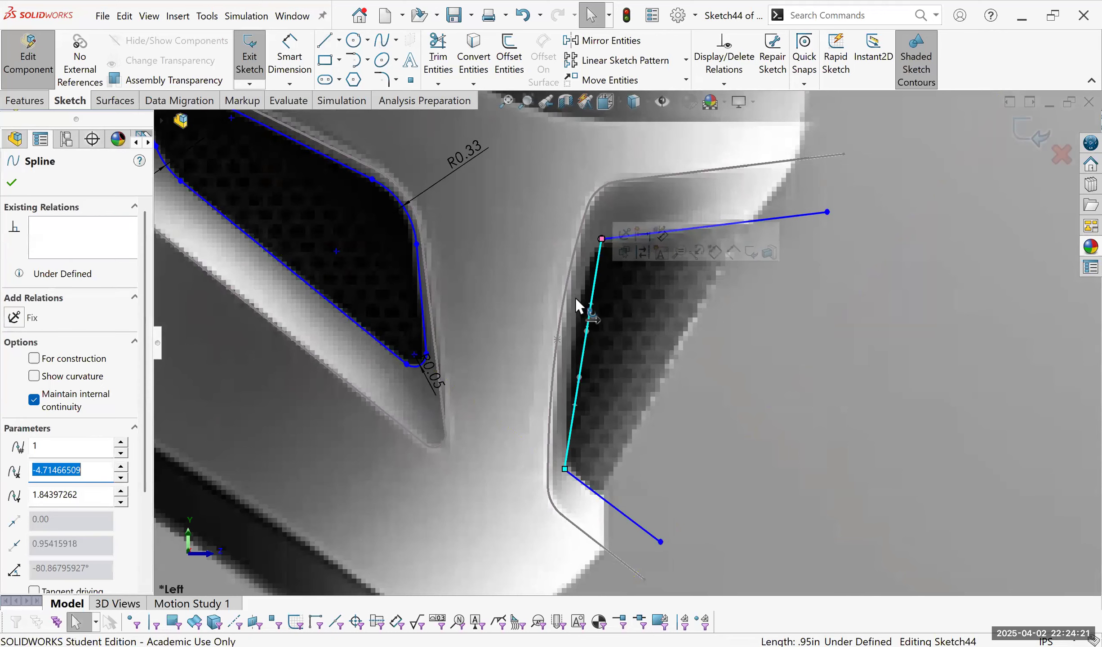
{"action": "left_click_drag", "start_coordinate": [576, 299], "coordinate": [575, 295]}
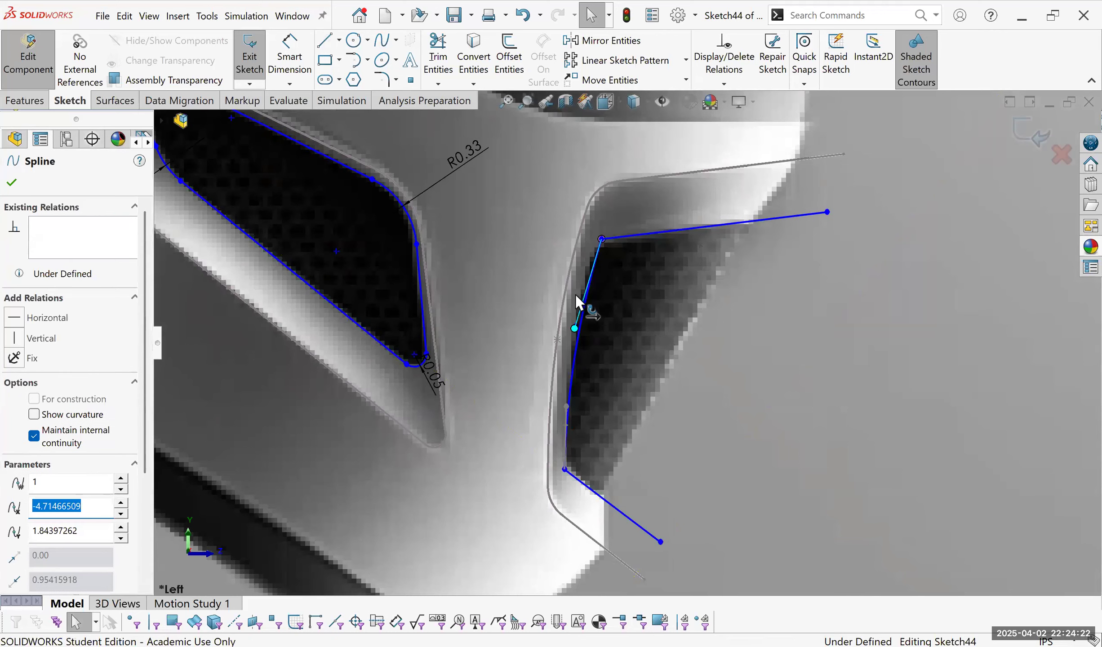
Fillet both rear corners of the frontmost vent's inner outline with a 0.15 in radius and finish filleting.
{"action": "left_click", "coordinate": [565, 471]}
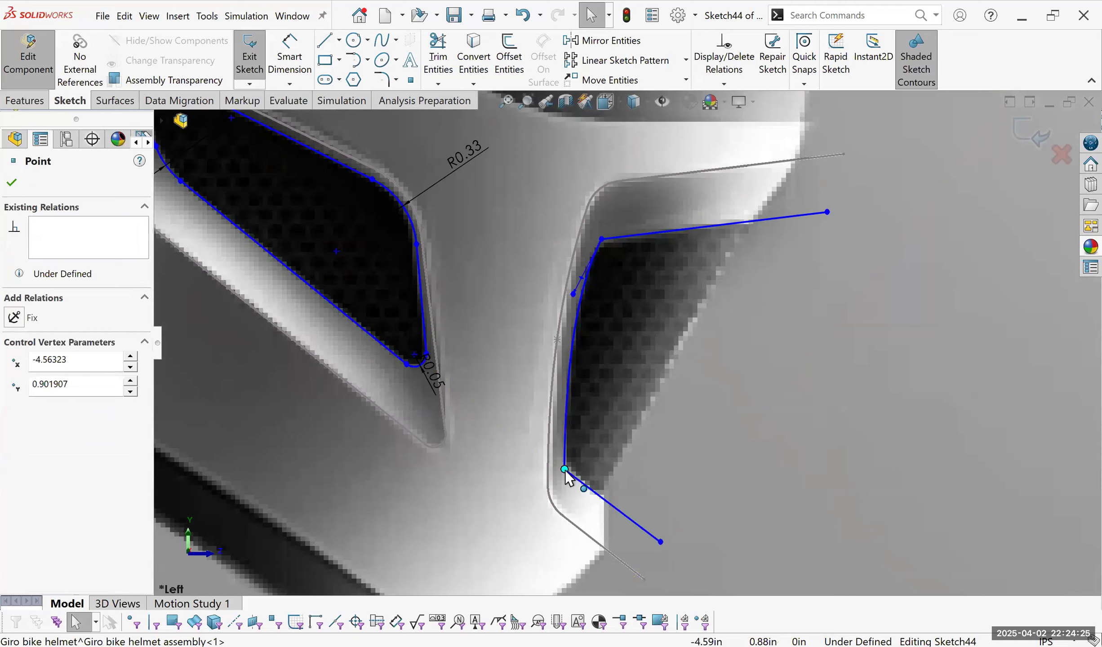
{"action": "left_click_drag", "start_coordinate": [565, 470], "coordinate": [566, 470]}
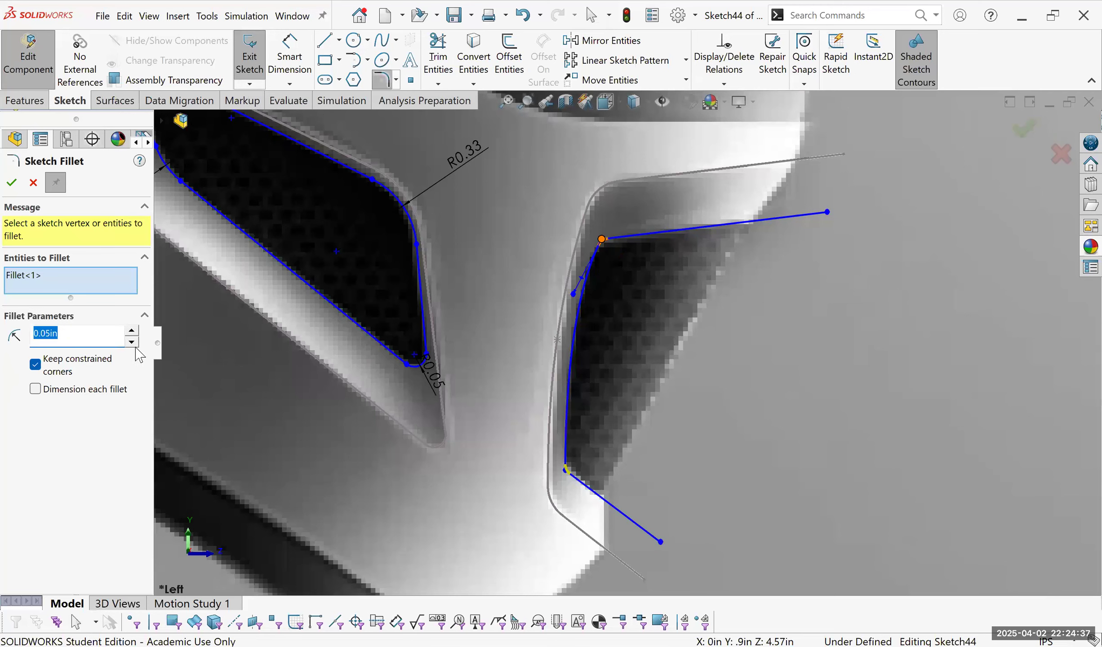
{"action": "key", "text": "Up"}
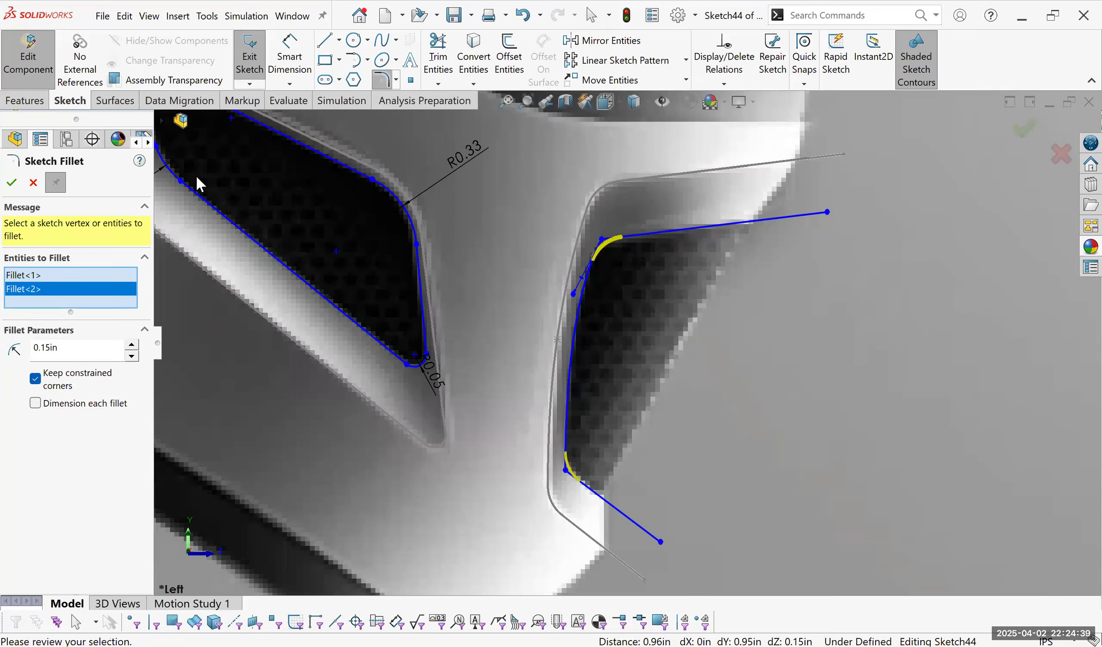
{"action": "left_click", "coordinate": [12, 182]}
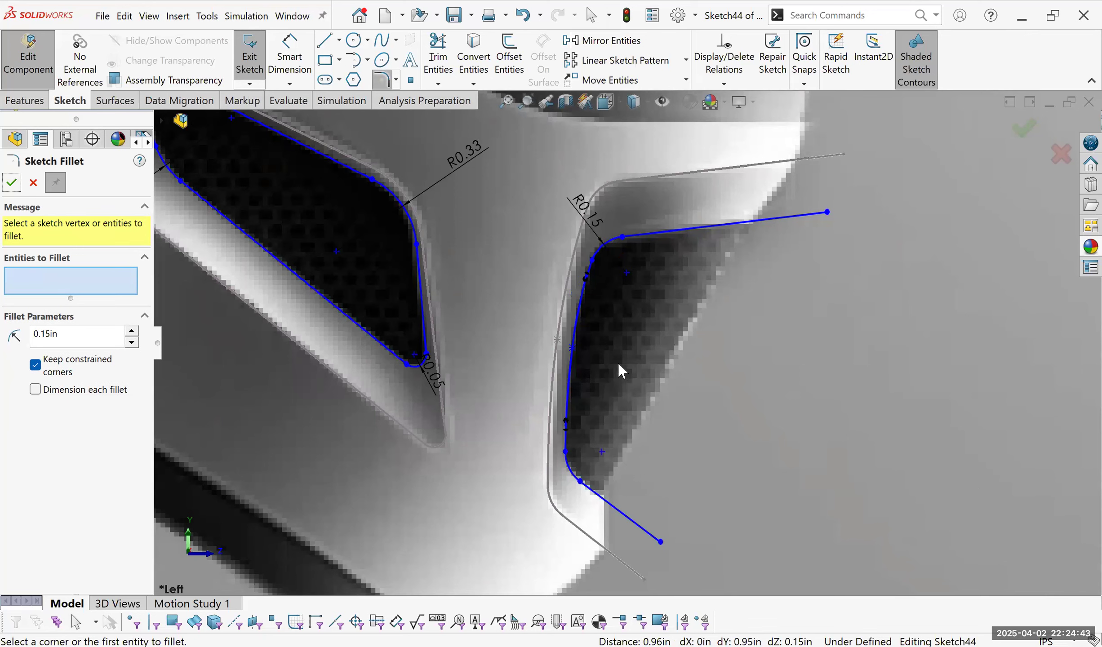
{"action": "scroll", "coordinate": [626, 342], "scroll_direction": "up", "scroll_amount": 3}
{"action": "scroll", "coordinate": [545, 268], "scroll_direction": "up", "scroll_amount": 5}
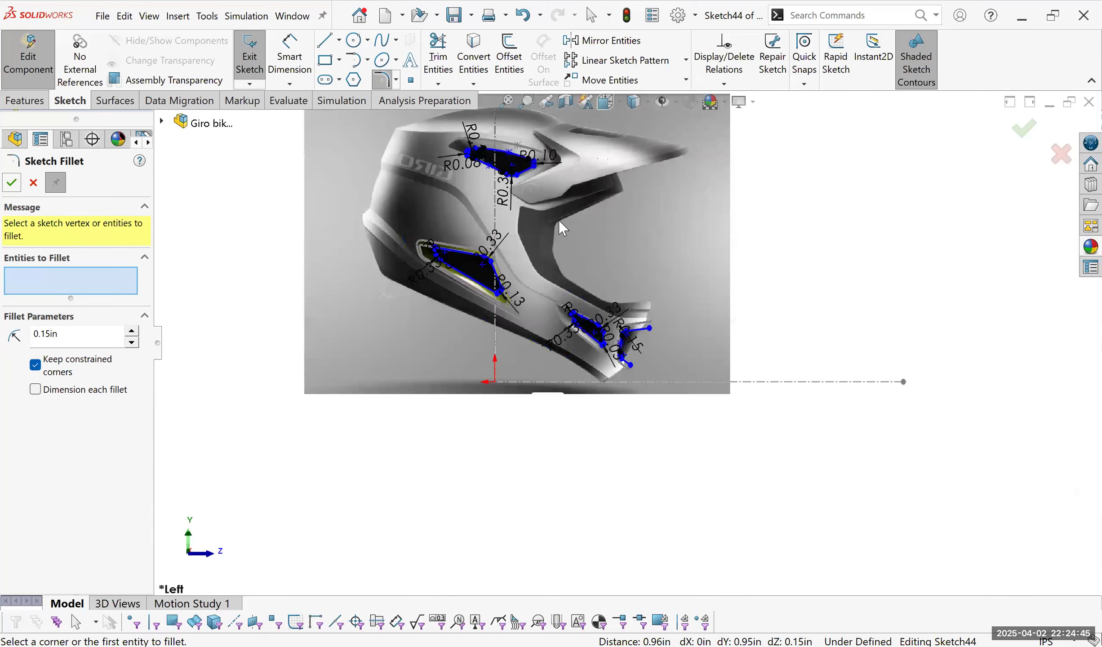
{"action": "scroll", "coordinate": [630, 373], "scroll_direction": "down", "scroll_amount": 5}
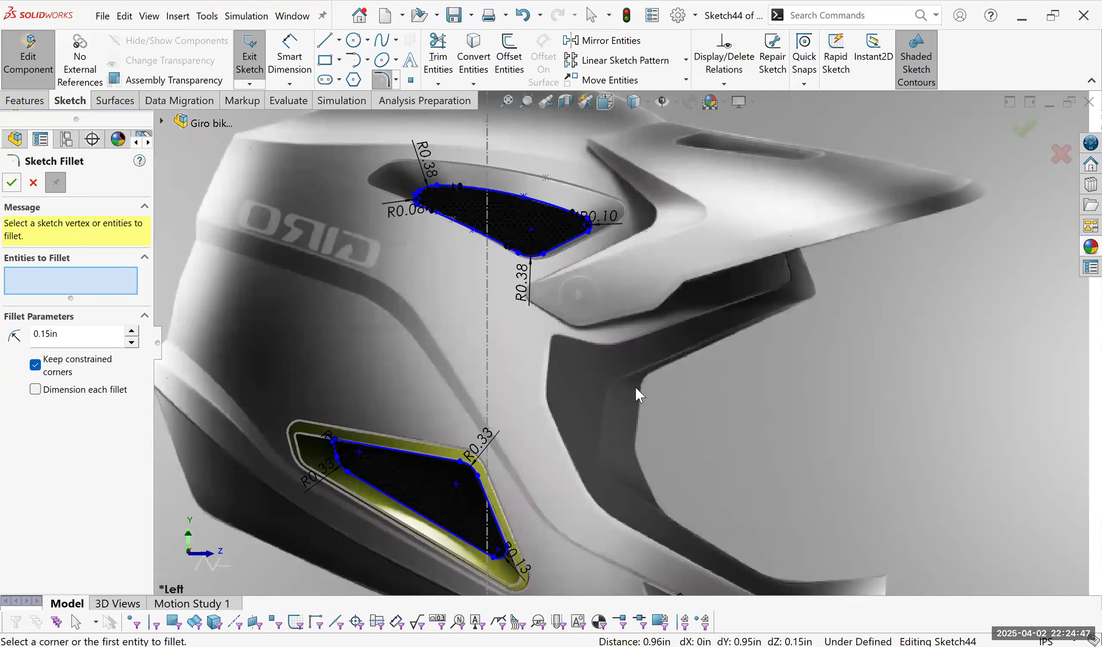
{"action": "scroll", "coordinate": [629, 346], "scroll_direction": "up", "scroll_amount": 2}
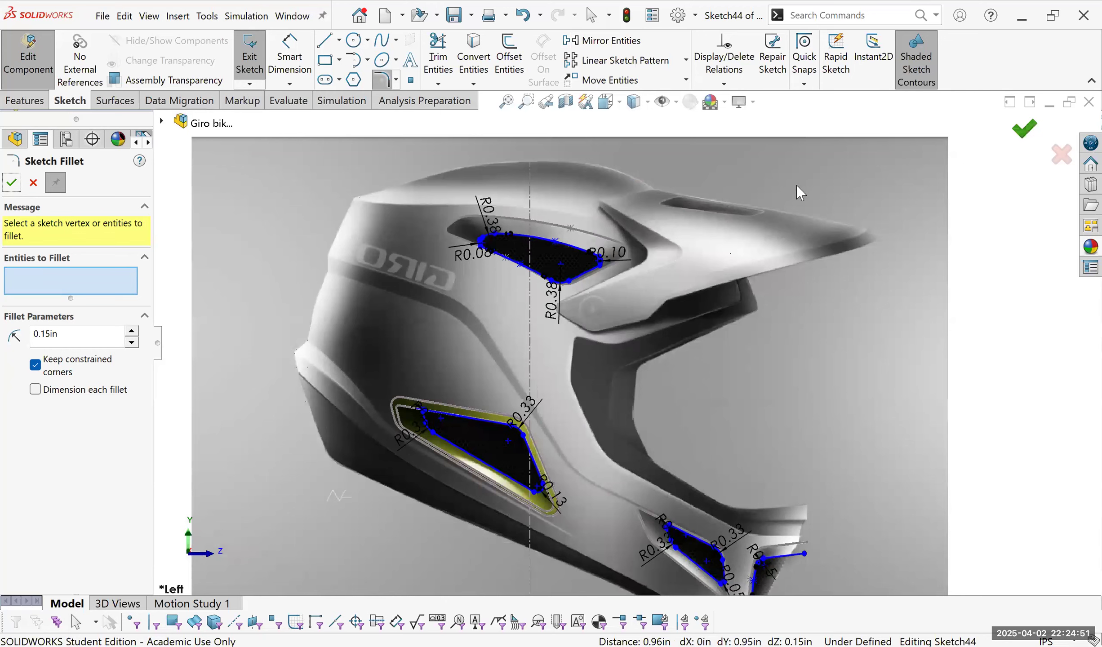
{"action": "key", "text": "Escape"}
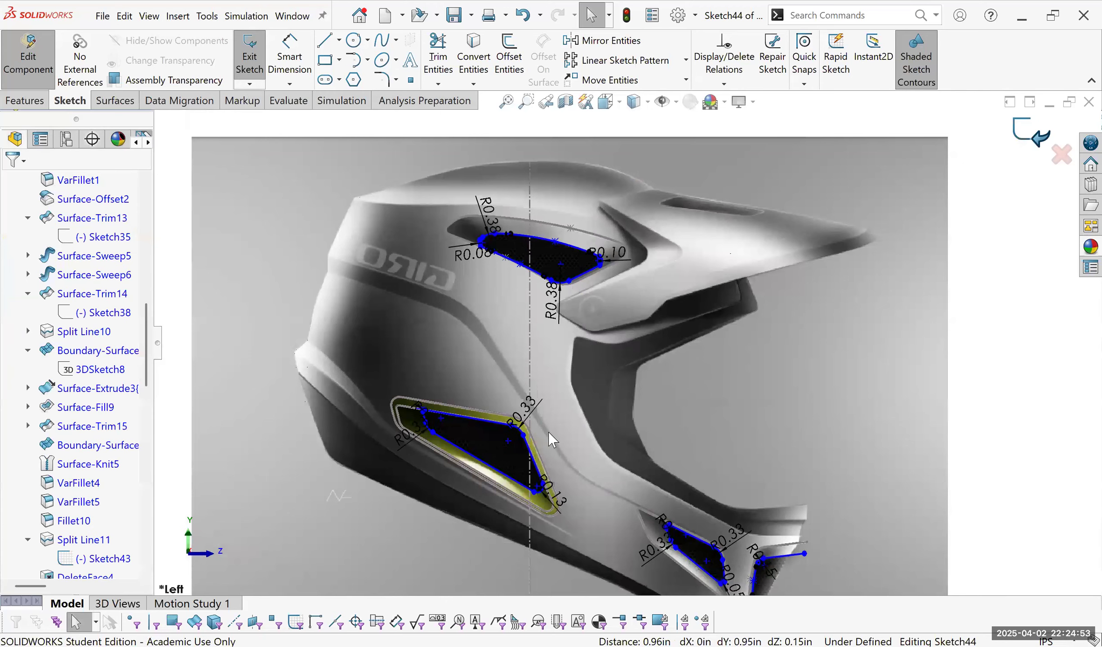
Project the inner vent outlines onto the helmet's inner offset surface as a split line, and hide the sketches and reference image.
{"action": "scroll", "coordinate": [750, 539], "scroll_direction": "up", "scroll_amount": 2}
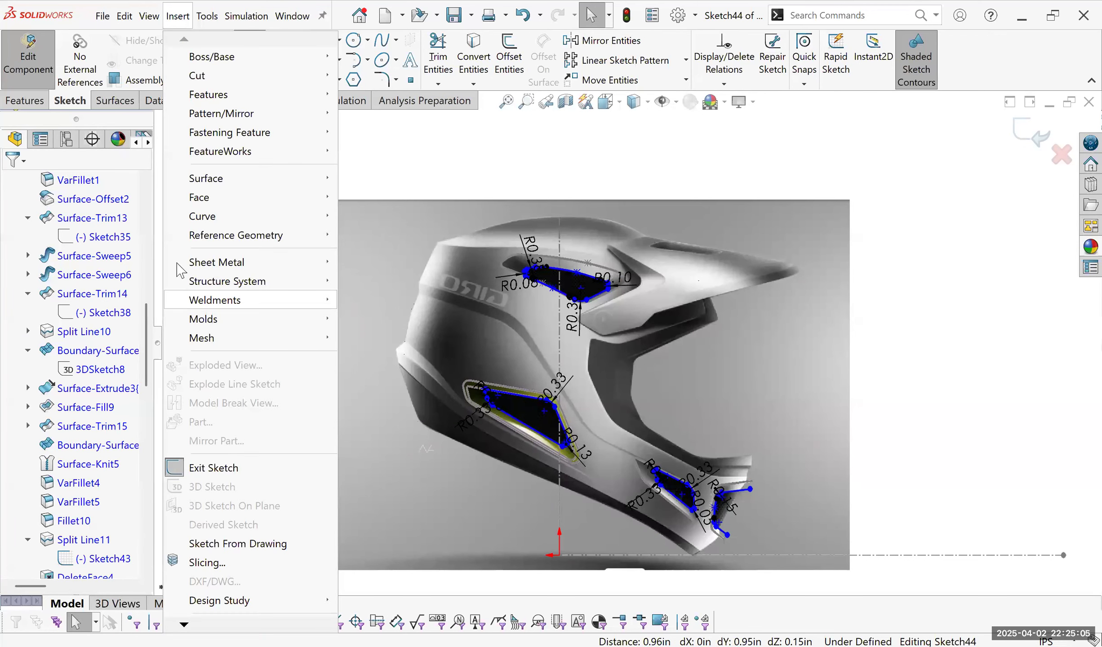
{"action": "left_click", "coordinate": [12, 186]}
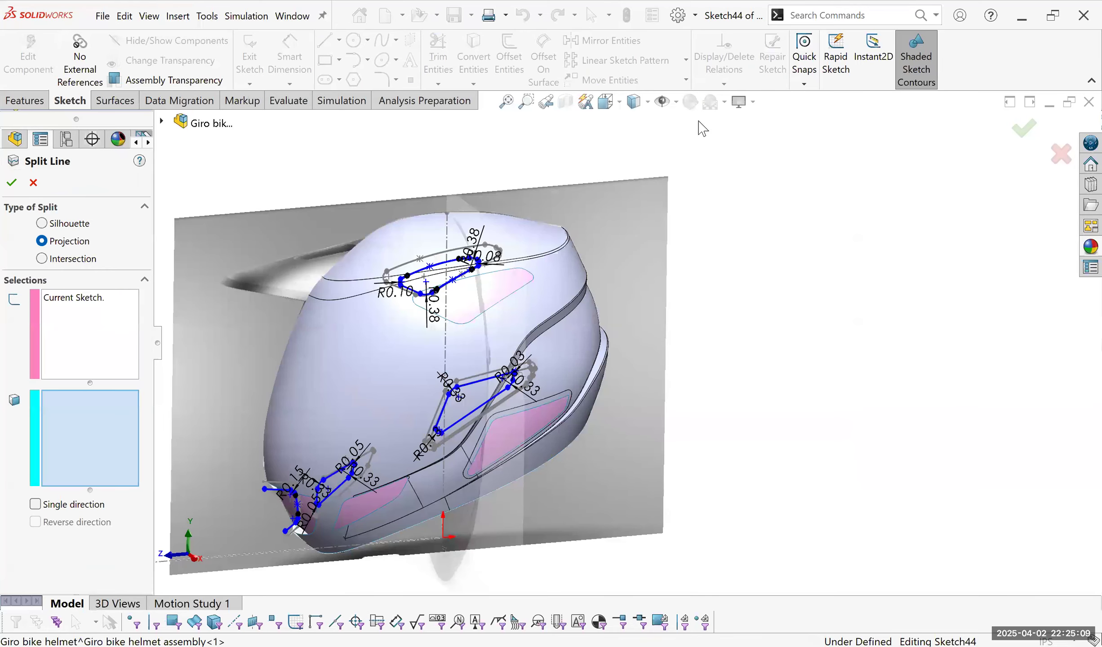
{"action": "key", "text": "ctrl+h"}
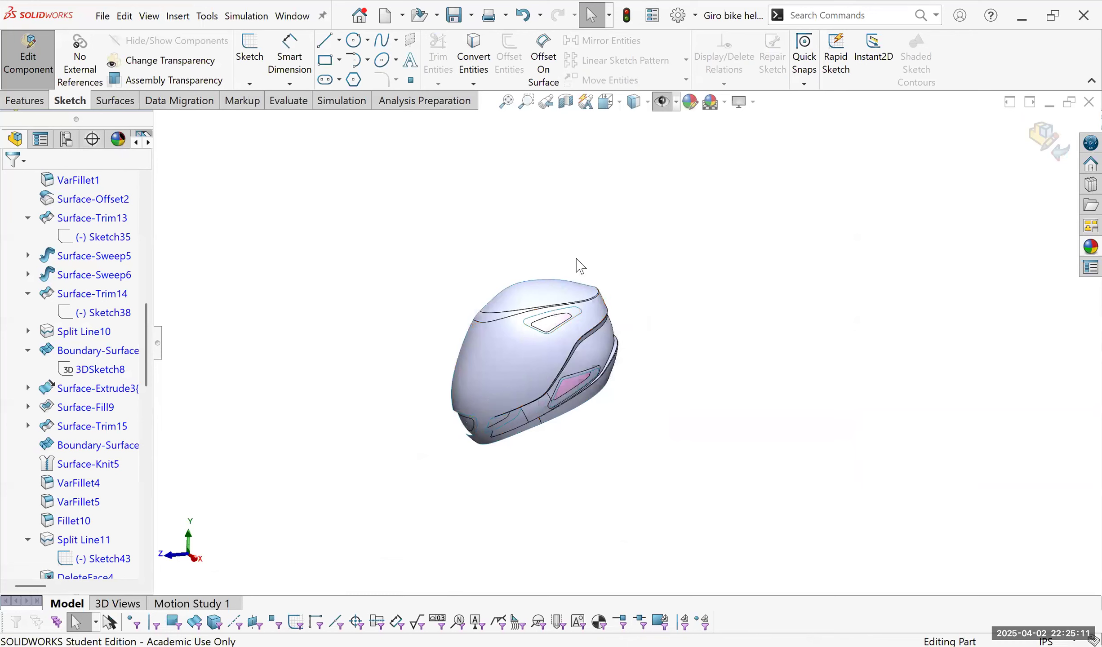
Delete the inner surface's split faces inside the upper, rear lower and front lower side vents with the plain Delete option.
{"action": "key", "text": "f"}
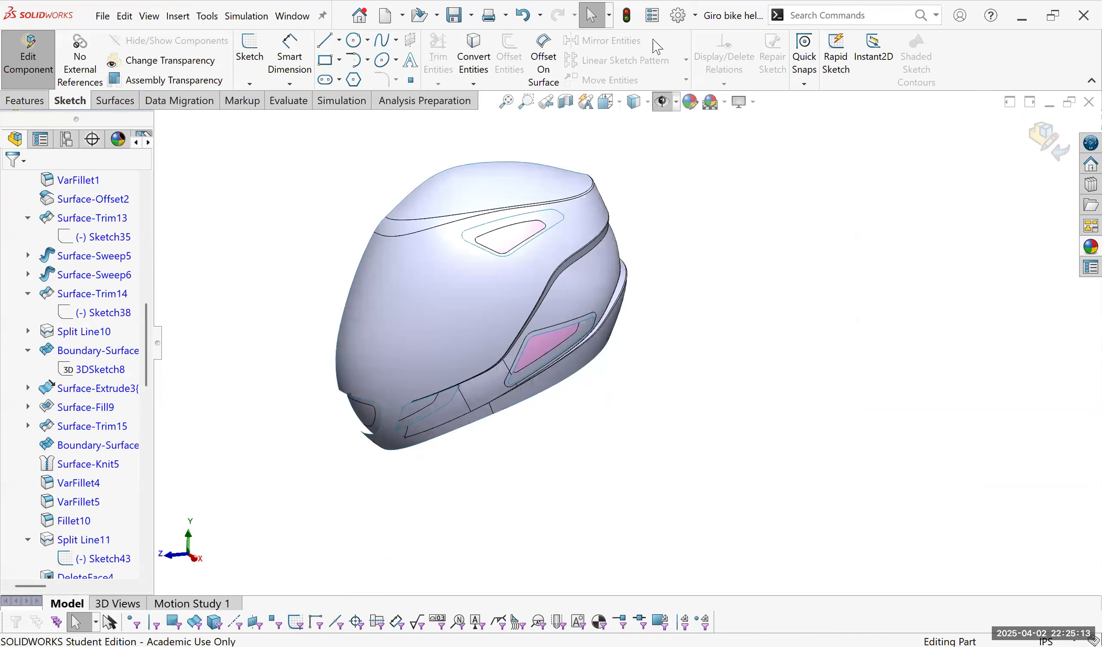
{"action": "middle_click_drag", "start_coordinate": [578, 157], "coordinate": [613, 228]}
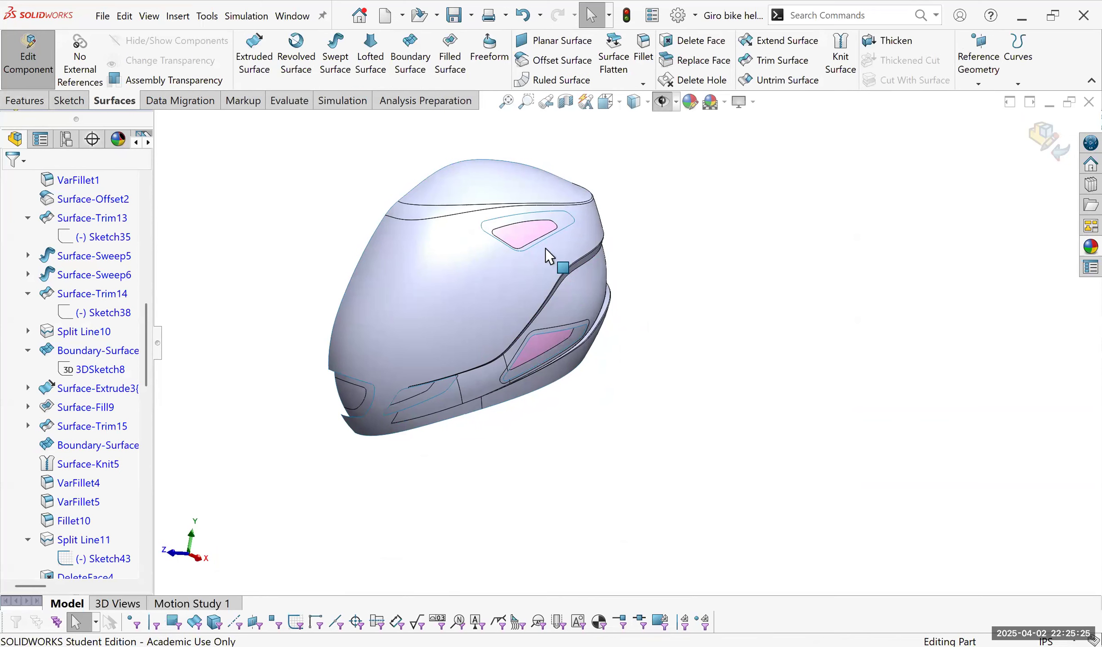
{"action": "key", "text": "Delete"}
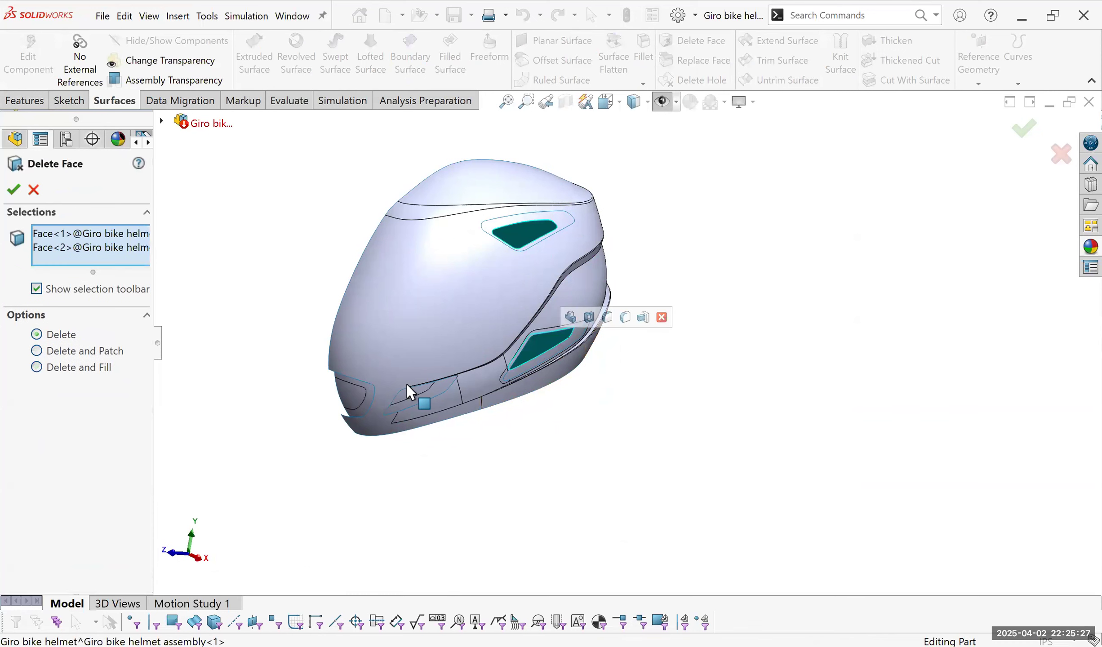
{"action": "middle_click_drag", "start_coordinate": [625, 477], "coordinate": [668, 461]}
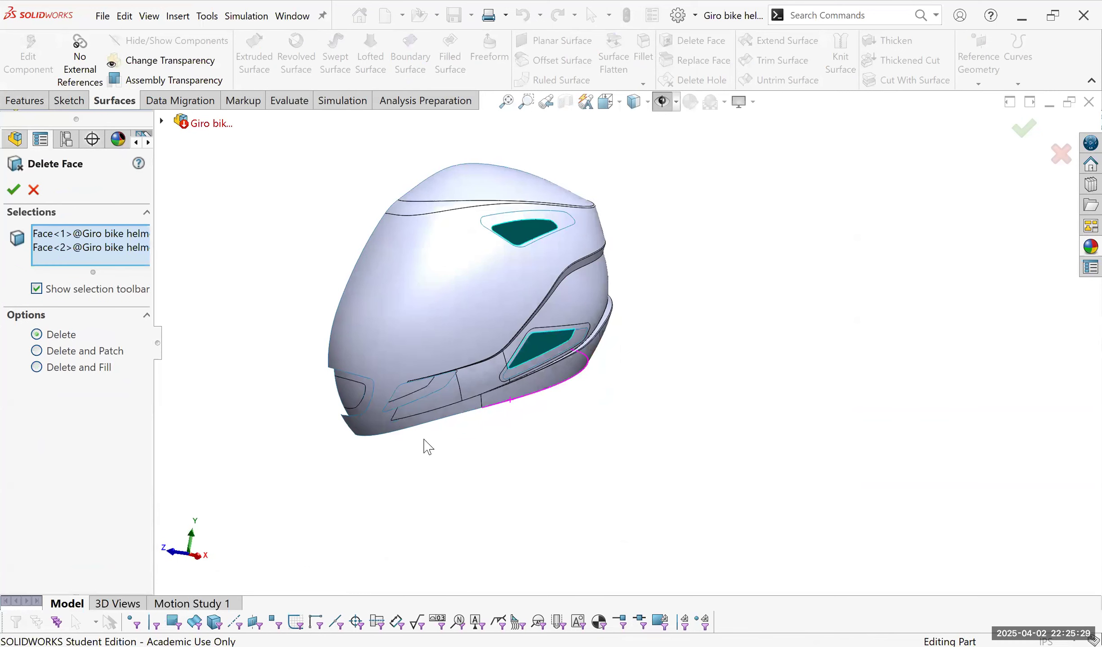
{"action": "left_click", "coordinate": [351, 395]}
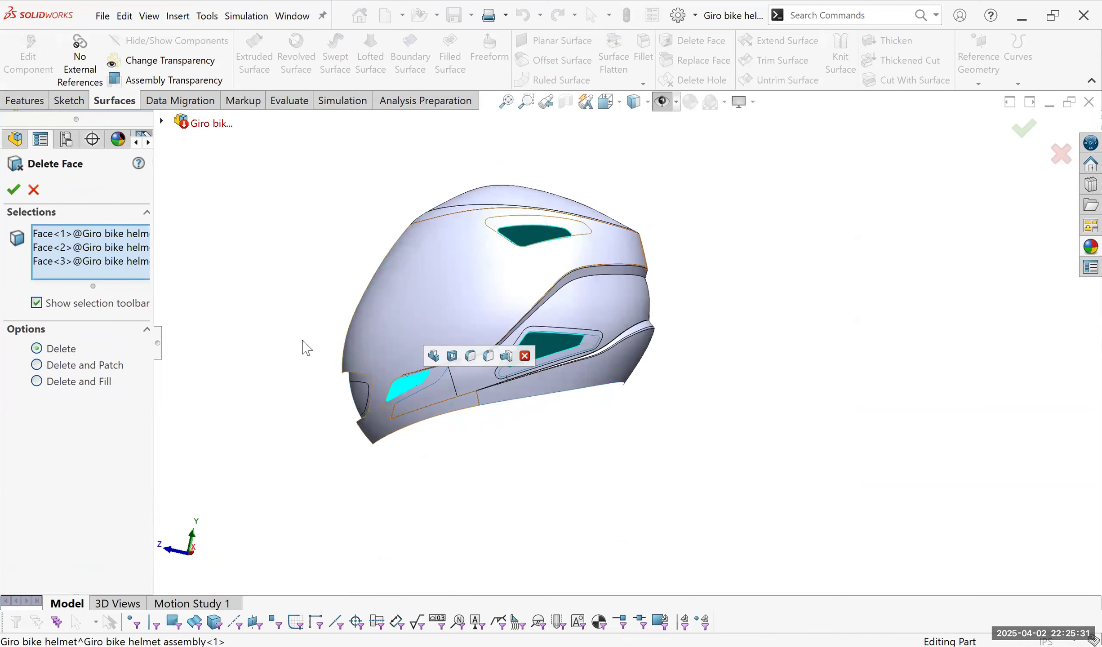
{"action": "left_click", "coordinate": [15, 190]}
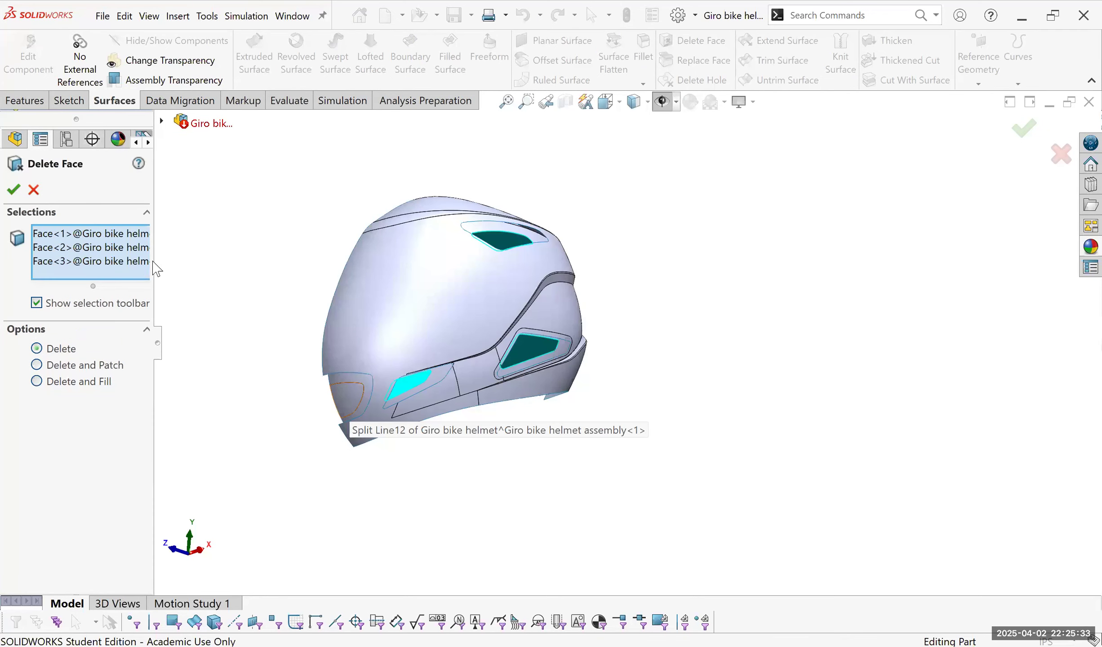
{"action": "middle_click_drag", "start_coordinate": [534, 433], "coordinate": [462, 475]}
{"action": "key", "text": "Return"}
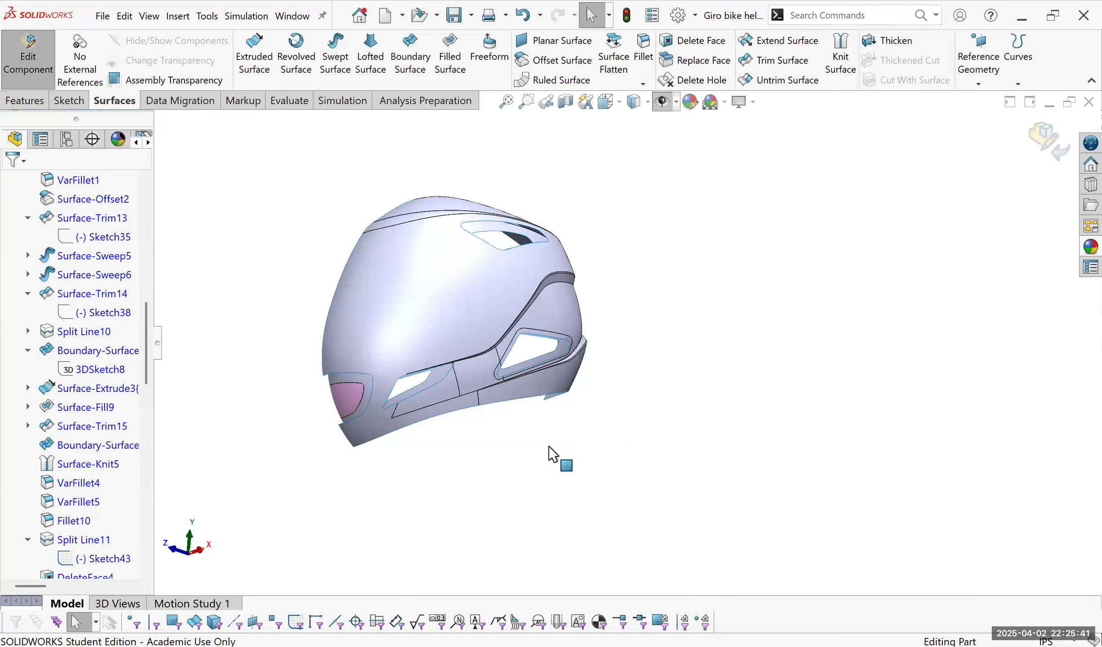
Apply a green appearance to the inner offset surface behind the vents.
{"action": "key", "text": "ctrl+shift+z"}
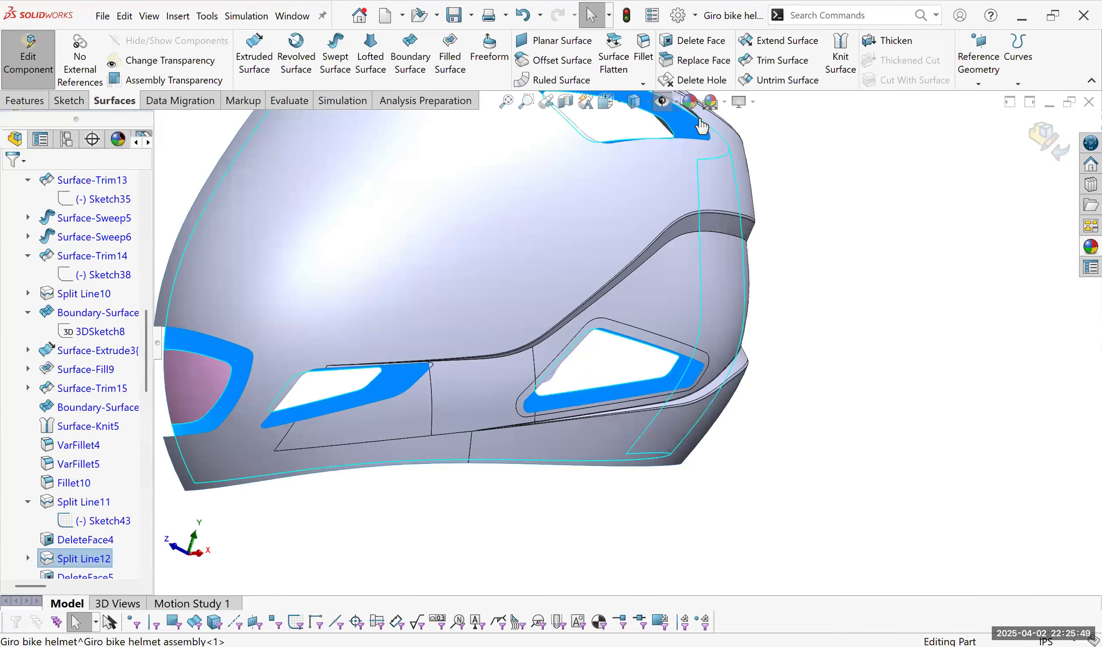
{"action": "right_click", "coordinate": [69, 556]}
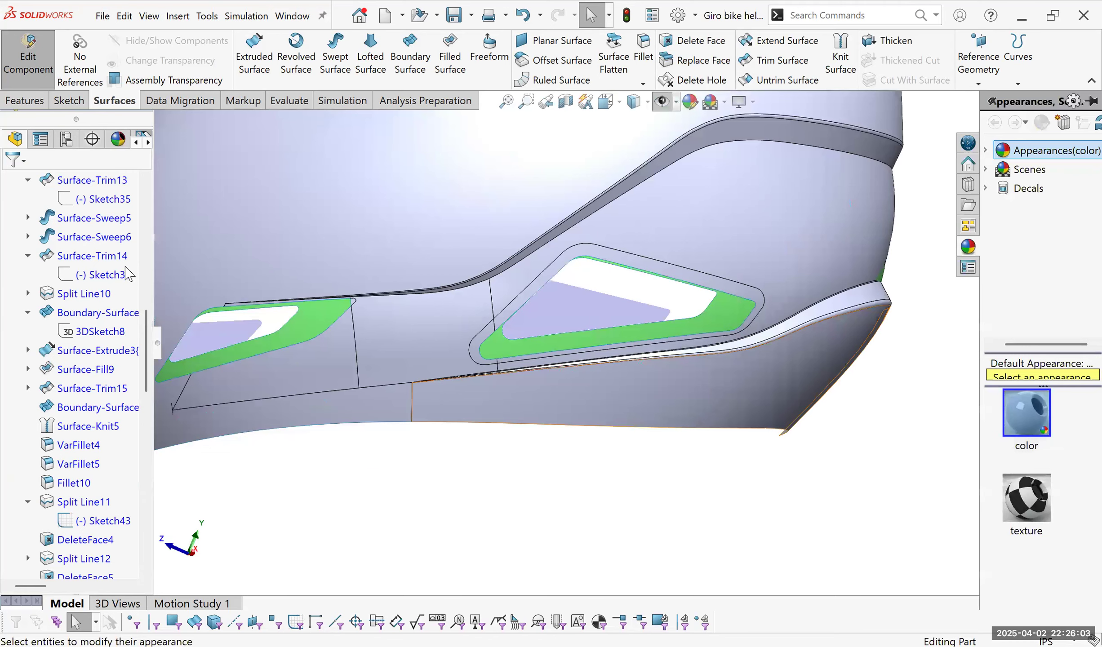
Start a surface loft and set the closed outer opening edge of the rear lower side vent as its first profile.
{"action": "key", "text": "l"}
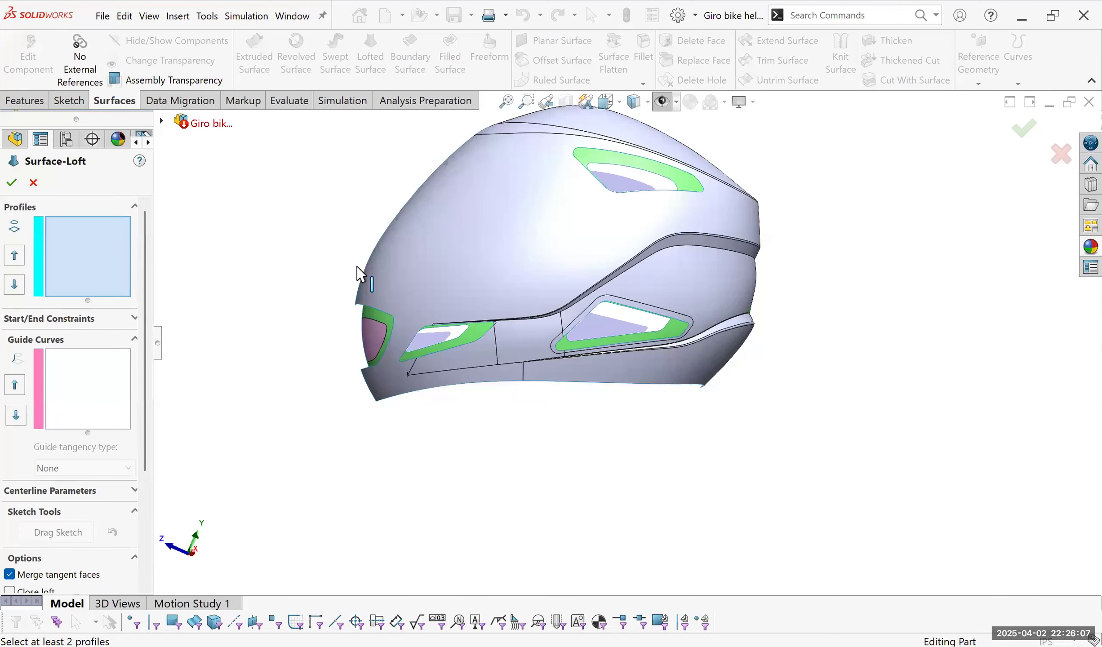
{"action": "left_click", "coordinate": [317, 285]}
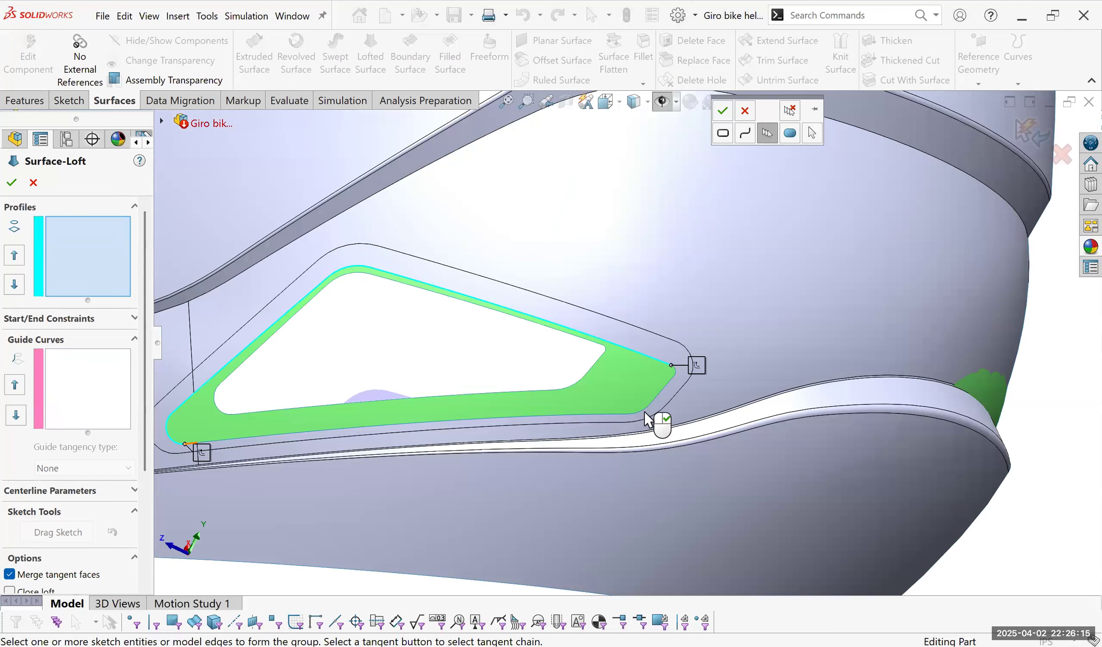
{"action": "left_click", "coordinate": [664, 408]}
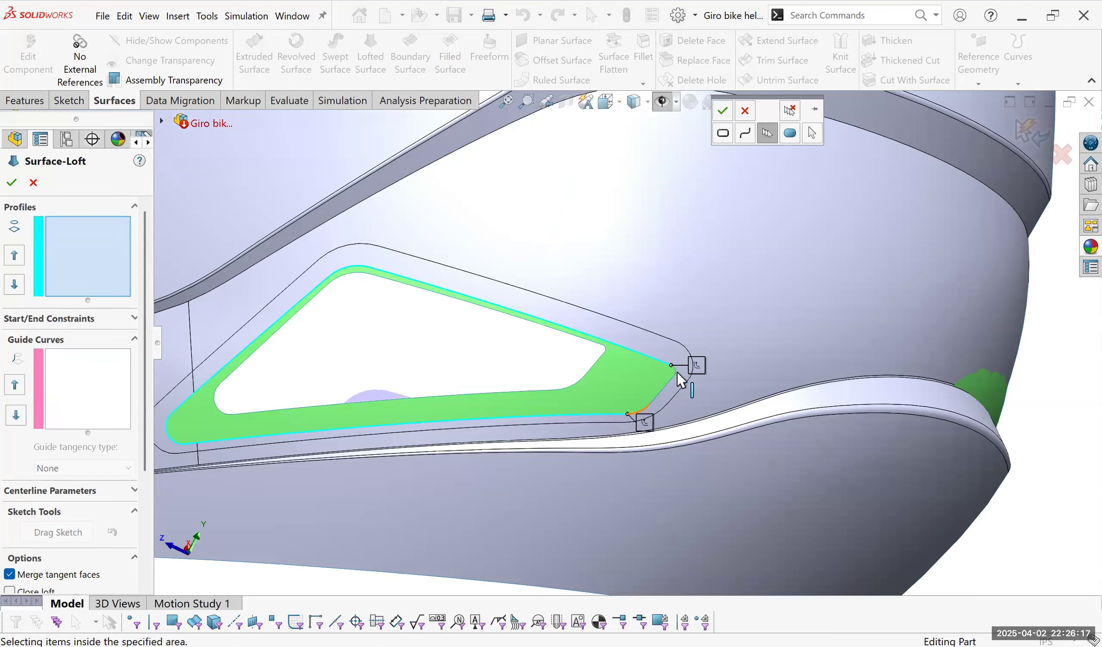
{"action": "left_click", "coordinate": [723, 111]}
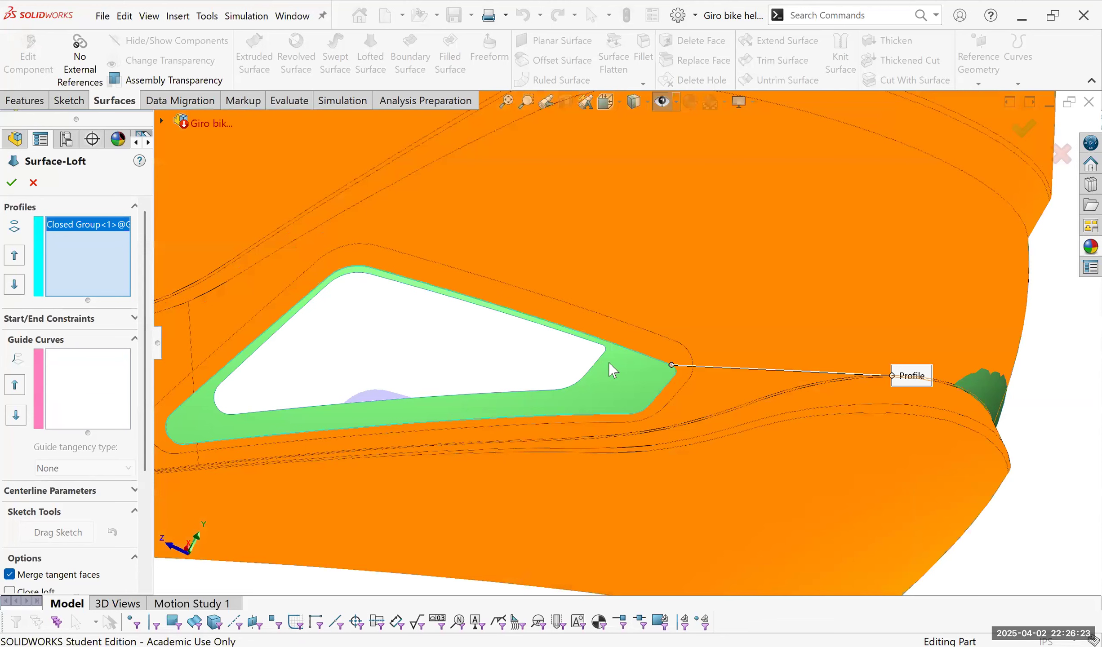
Add the rear lower vent's closed inner opening edge as the second profile and try to create the loft.
{"action": "left_click", "coordinate": [596, 349]}
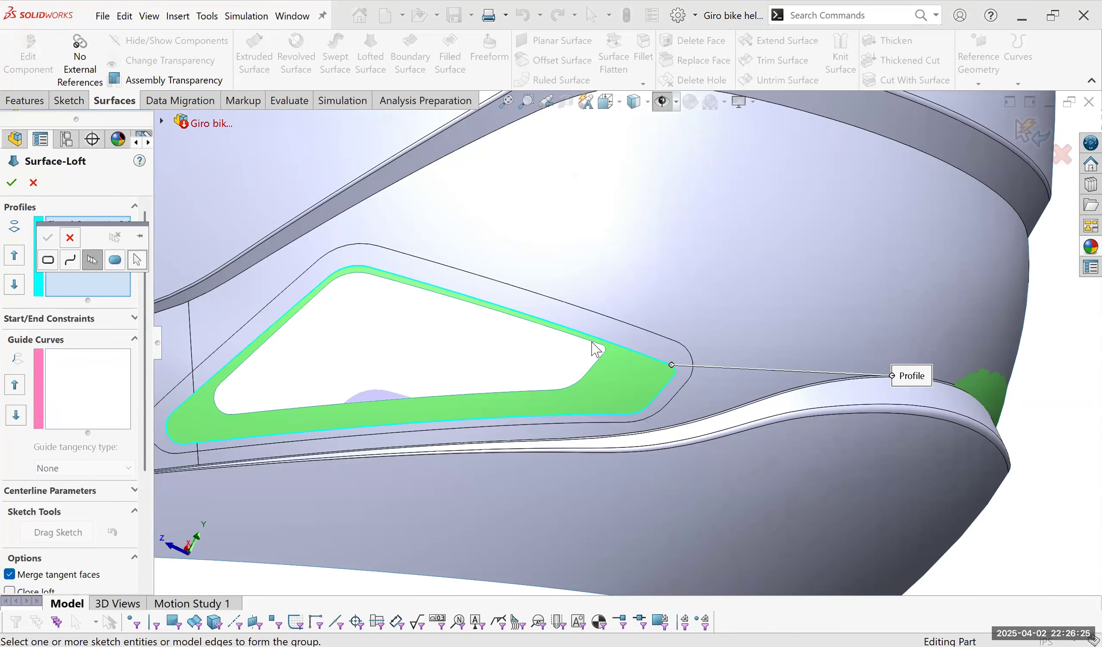
{"action": "left_click", "coordinate": [318, 295]}
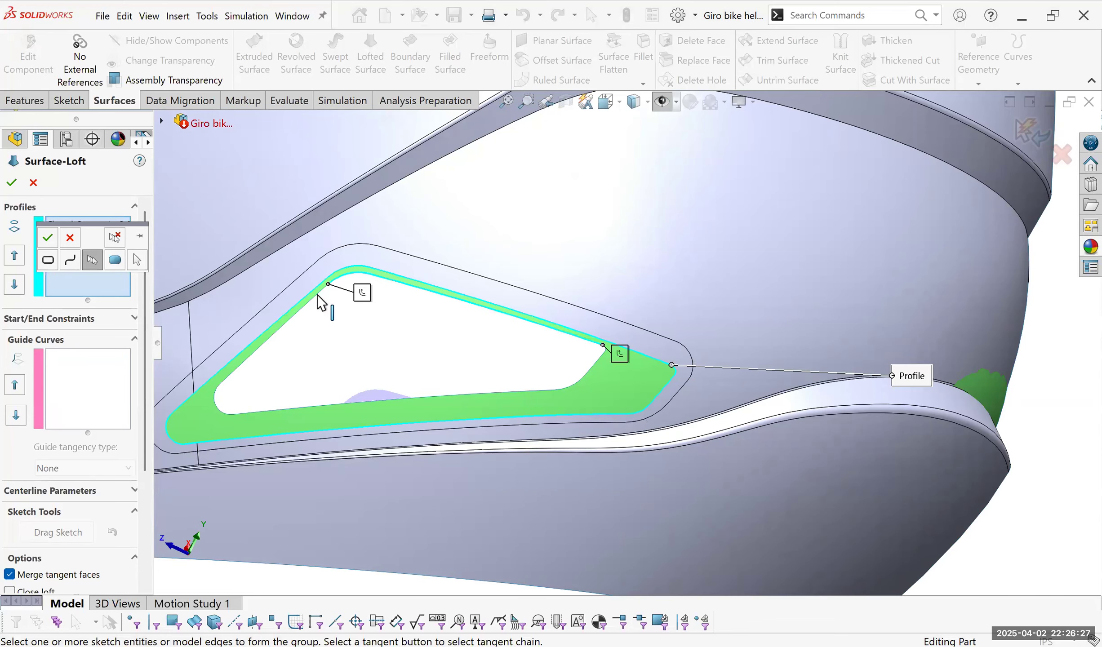
{"action": "left_click", "coordinate": [217, 407]}
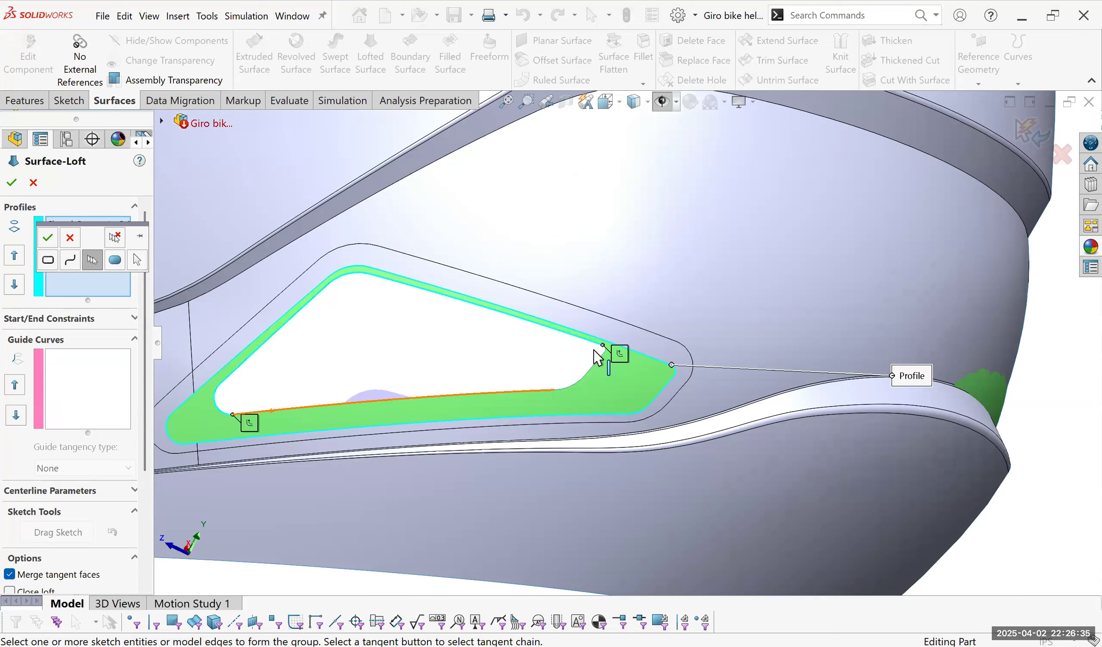
{"action": "left_click", "coordinate": [552, 391]}
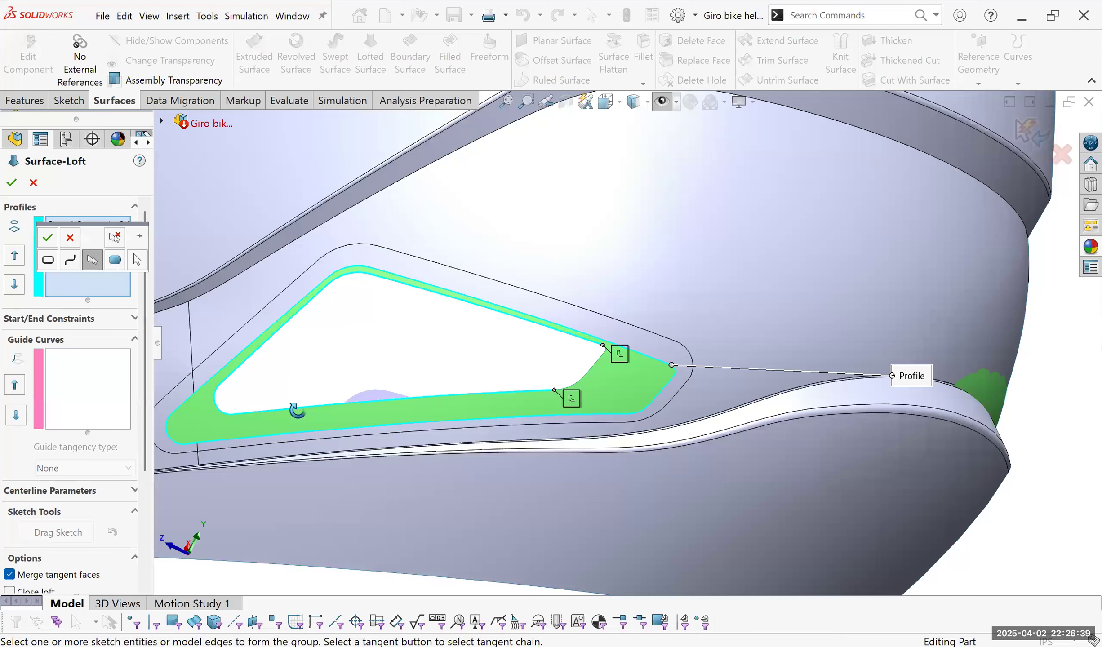
{"action": "scroll", "coordinate": [420, 353], "scroll_direction": "down", "scroll_amount": 3}
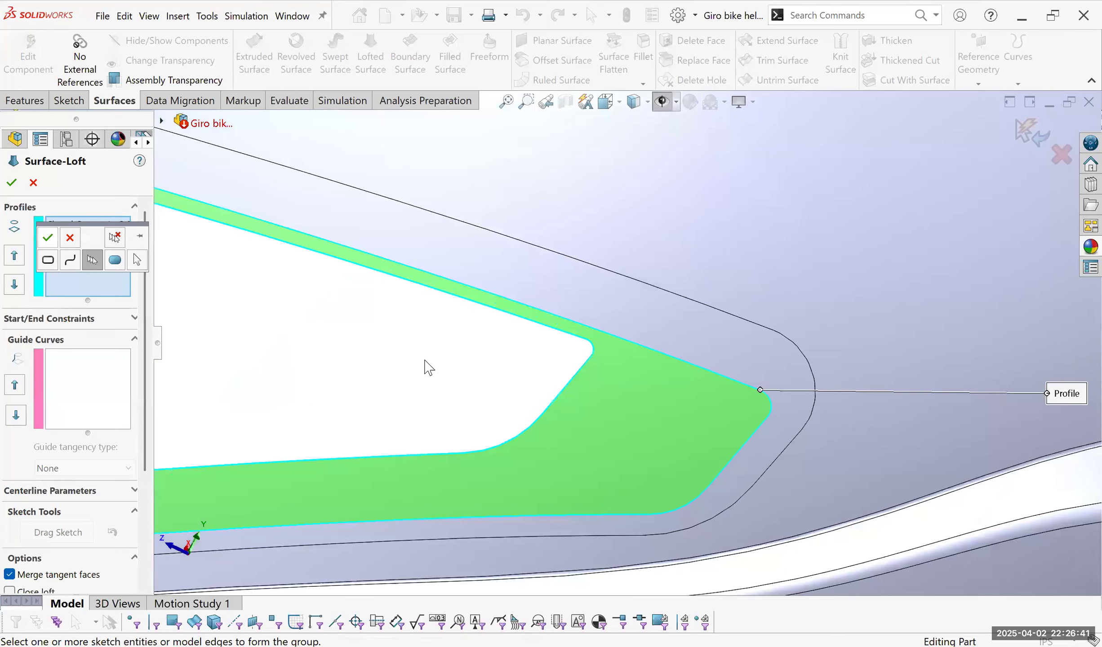
{"action": "left_click", "coordinate": [13, 184]}
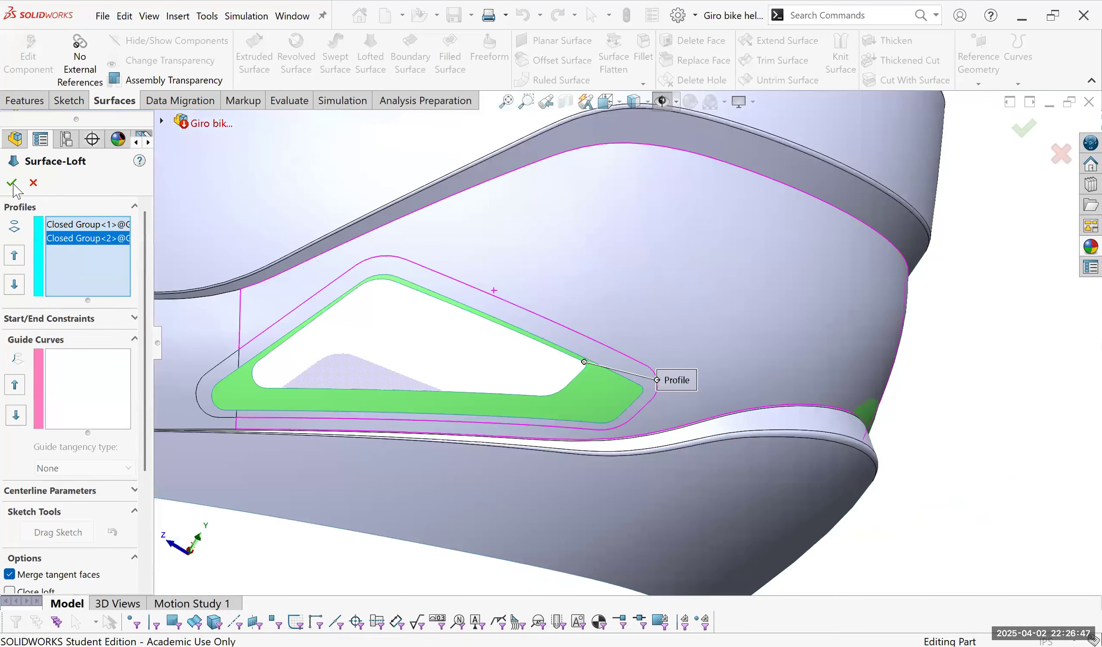
Check the rear lower vent's loft from several angles and remove both closed profiles from it.
{"action": "middle_click_drag", "start_coordinate": [336, 422], "coordinate": [430, 382]}
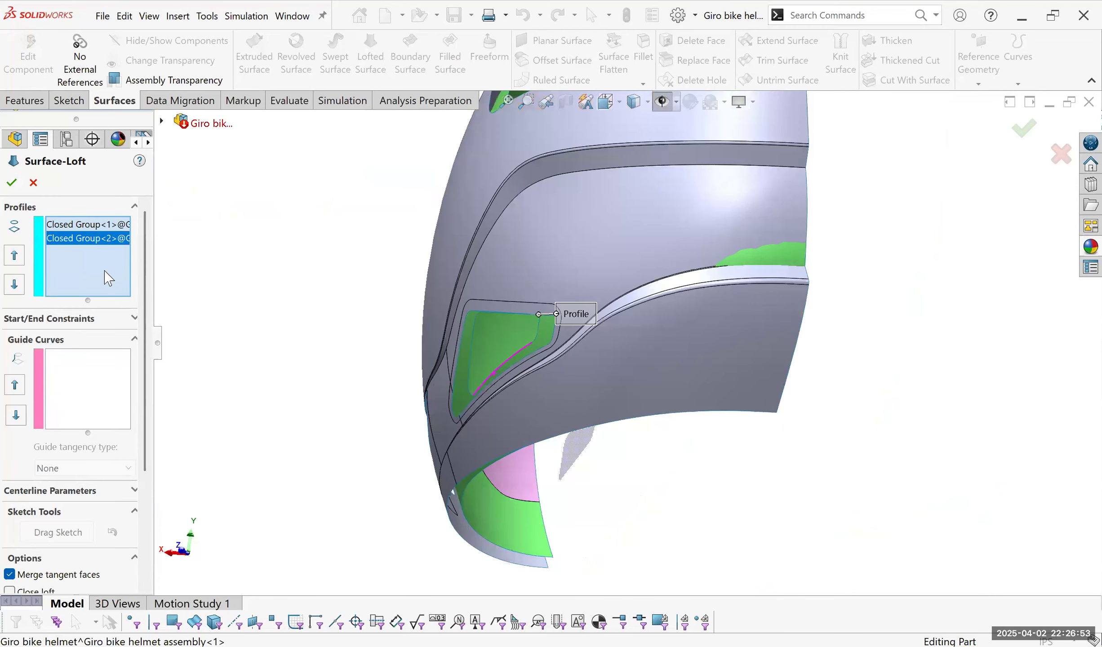
{"action": "middle_click_drag", "start_coordinate": [157, 260], "coordinate": [400, 311]}
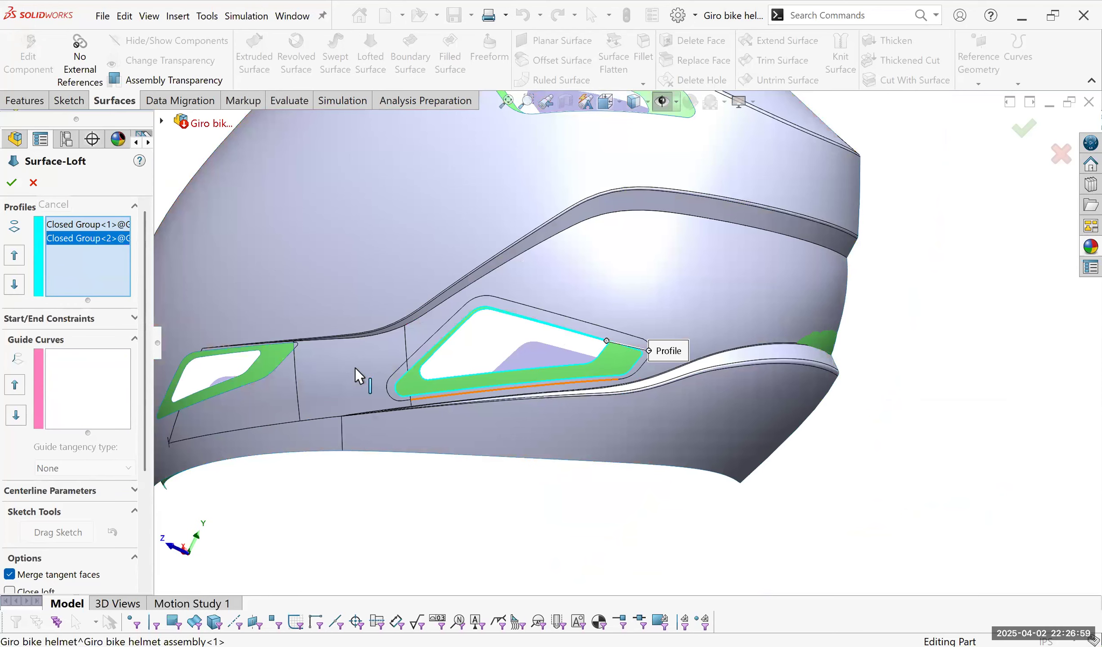
{"action": "key", "text": "z"}
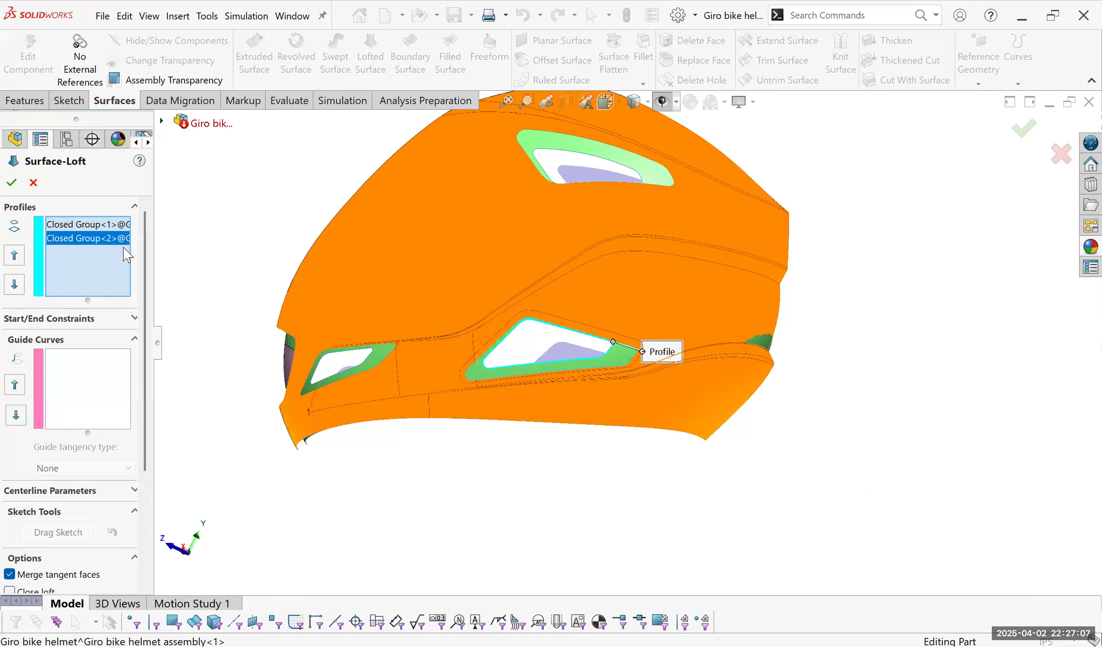
{"action": "key", "text": "Delete"}
{"action": "key", "text": "Delete"}
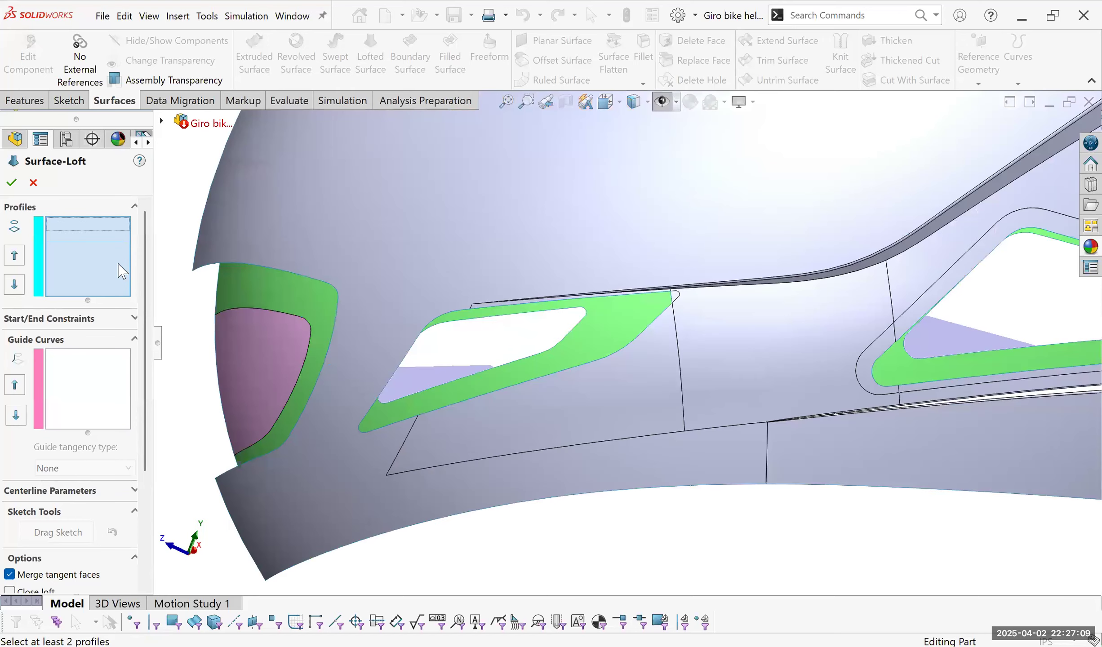
Select the rear lower side vent's outer opening edges one by one to form the loft's closed first profile.
{"action": "left_click", "coordinate": [584, 298]}
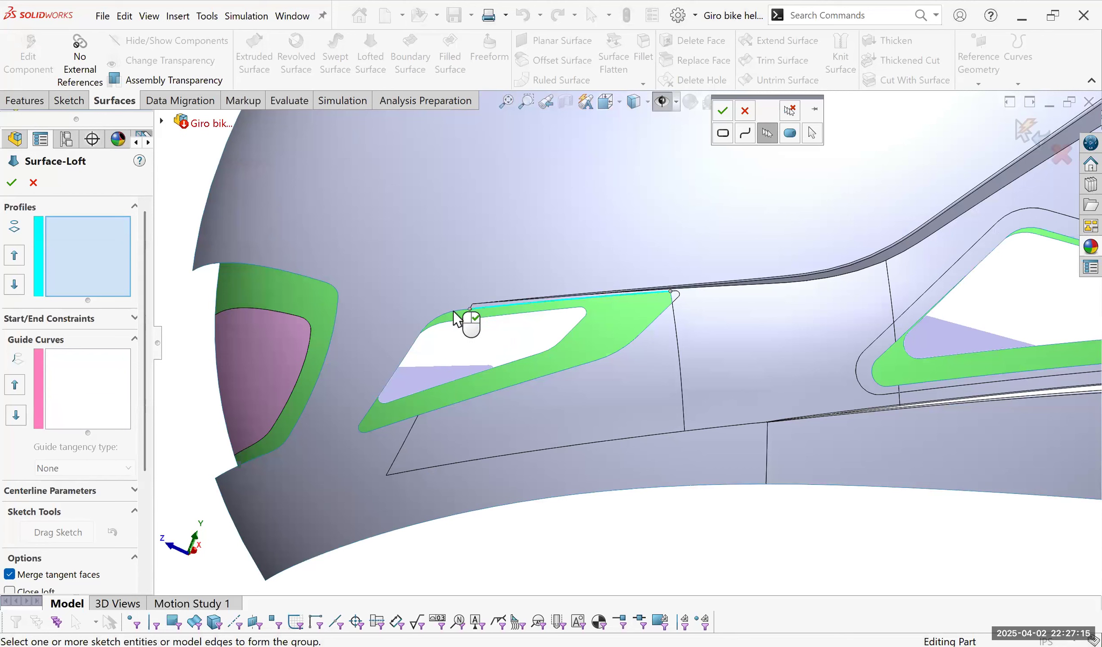
{"action": "left_click", "coordinate": [447, 312]}
{"action": "left_click", "coordinate": [412, 344]}
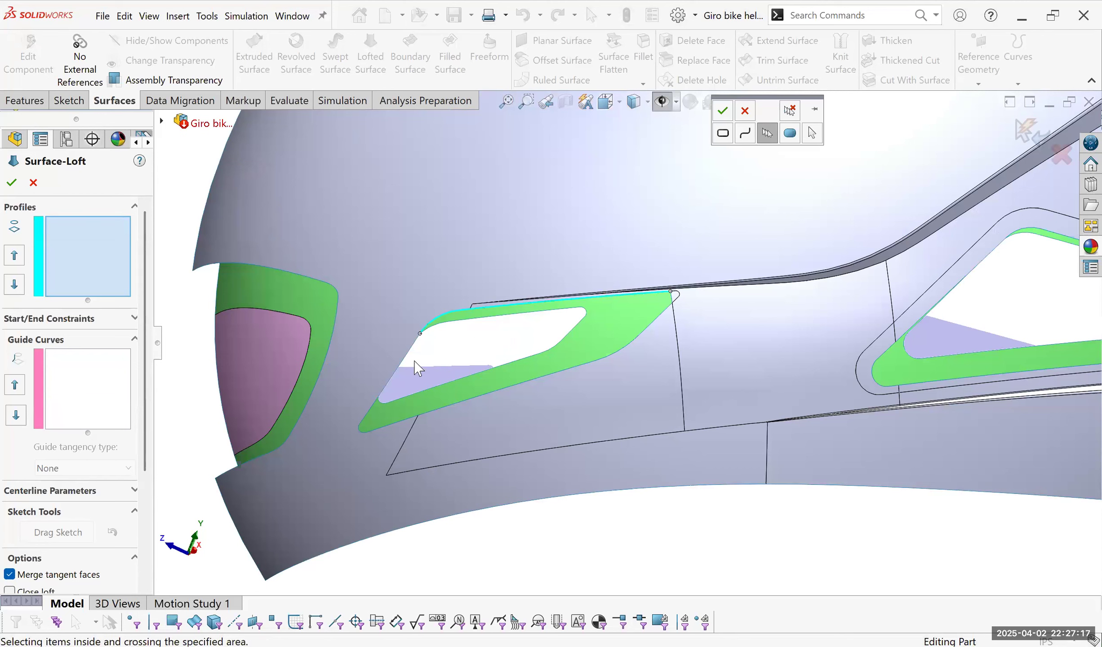
{"action": "left_click", "coordinate": [361, 430]}
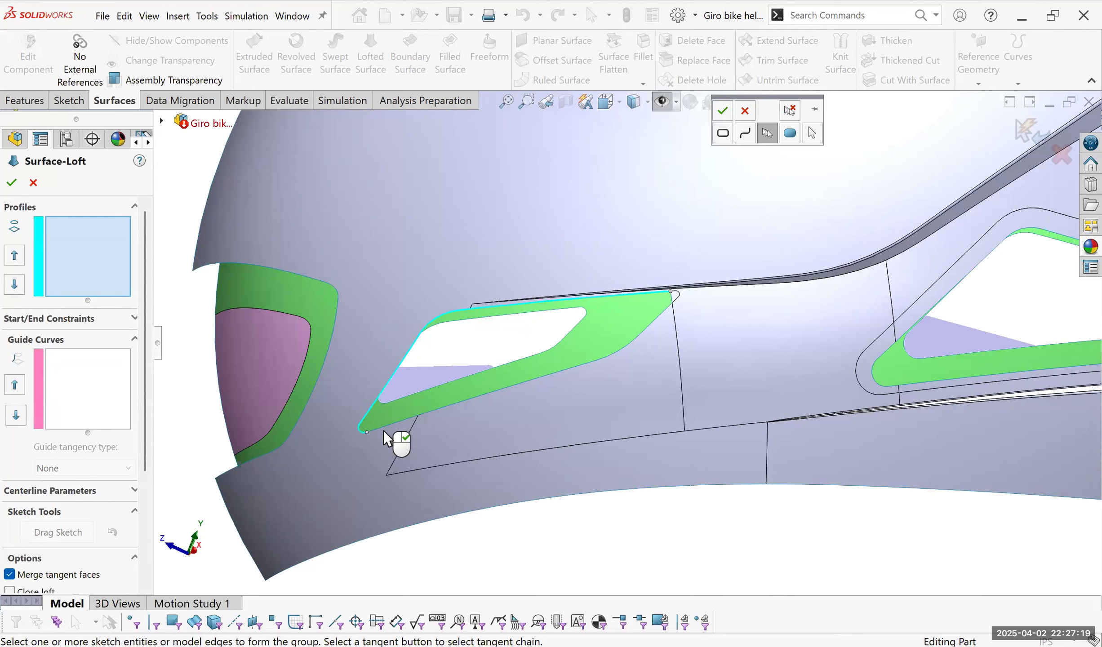
{"action": "left_click", "coordinate": [444, 405]}
{"action": "left_click", "coordinate": [640, 340]}
{"action": "left_click", "coordinate": [674, 300]}
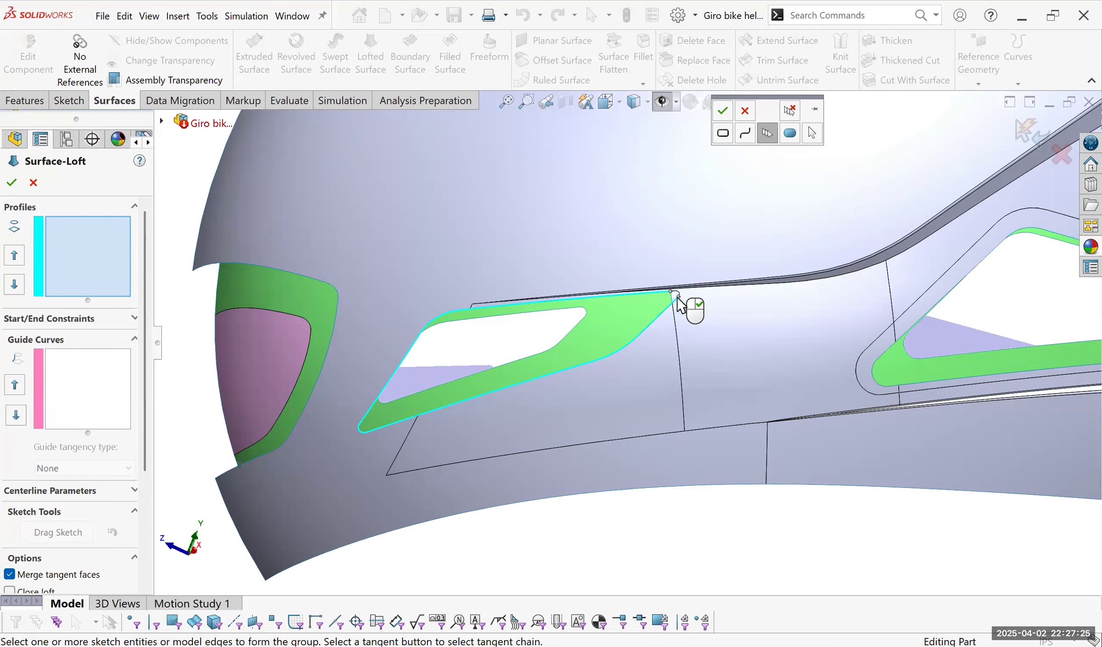
{"action": "scroll", "coordinate": [669, 308], "scroll_direction": "down", "scroll_amount": 3}
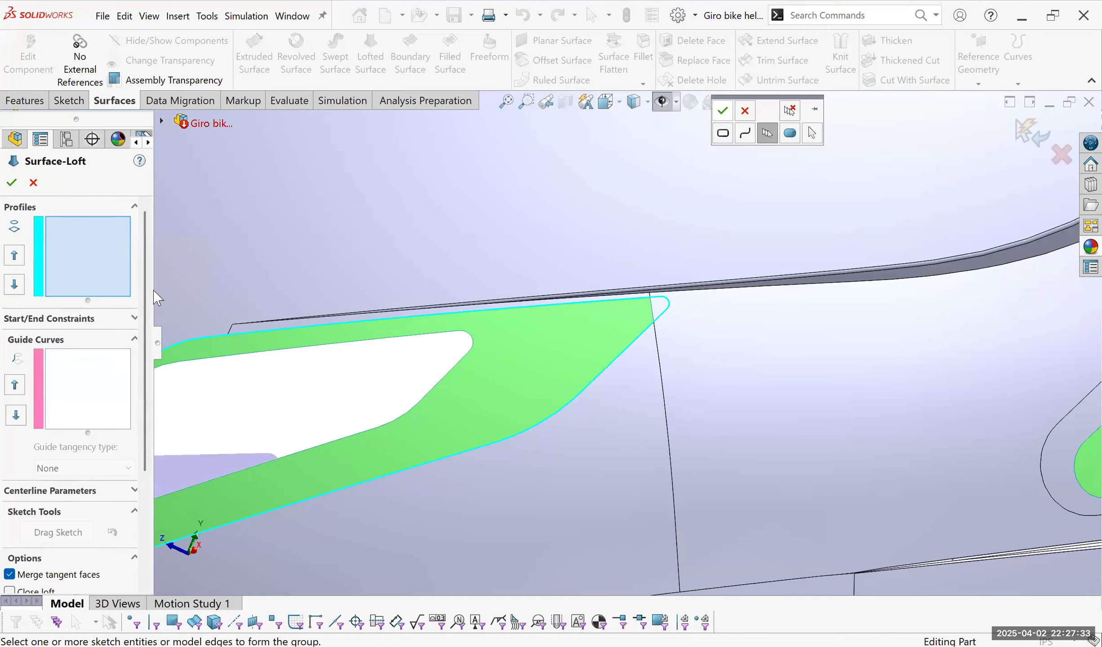
Select the rear lower side vent's inner opening edges as a closed group and add it as the loft's second profile.
{"action": "left_click", "coordinate": [443, 335]}
{"action": "left_click", "coordinate": [444, 333]}
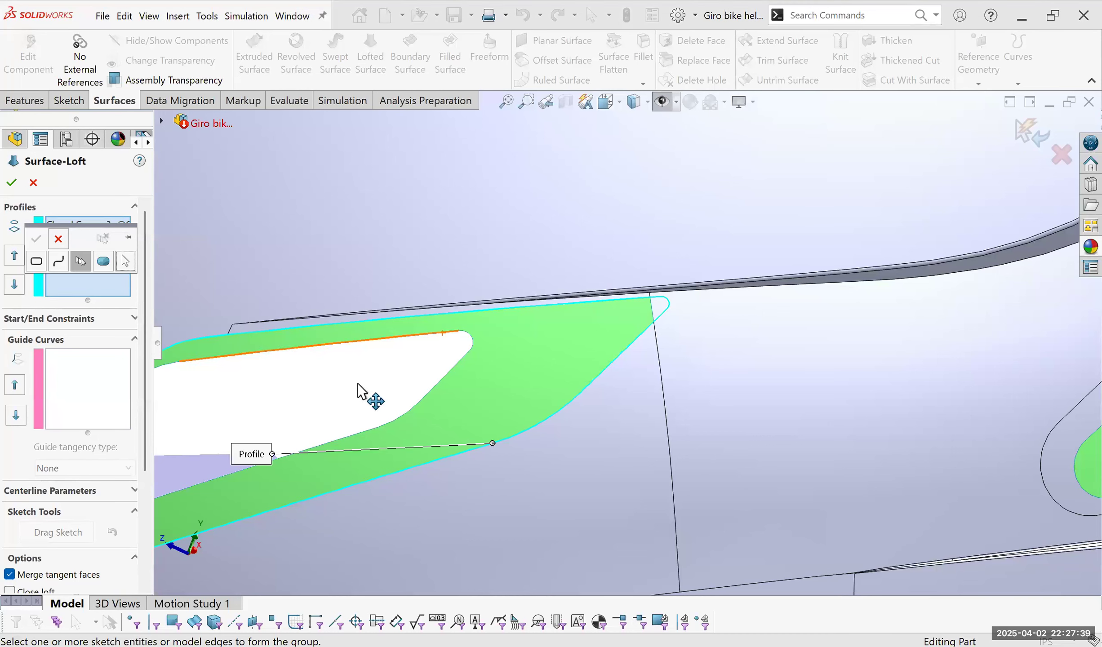
{"action": "key", "text": "z"}
{"action": "key", "text": "z"}
{"action": "key", "text": "z"}
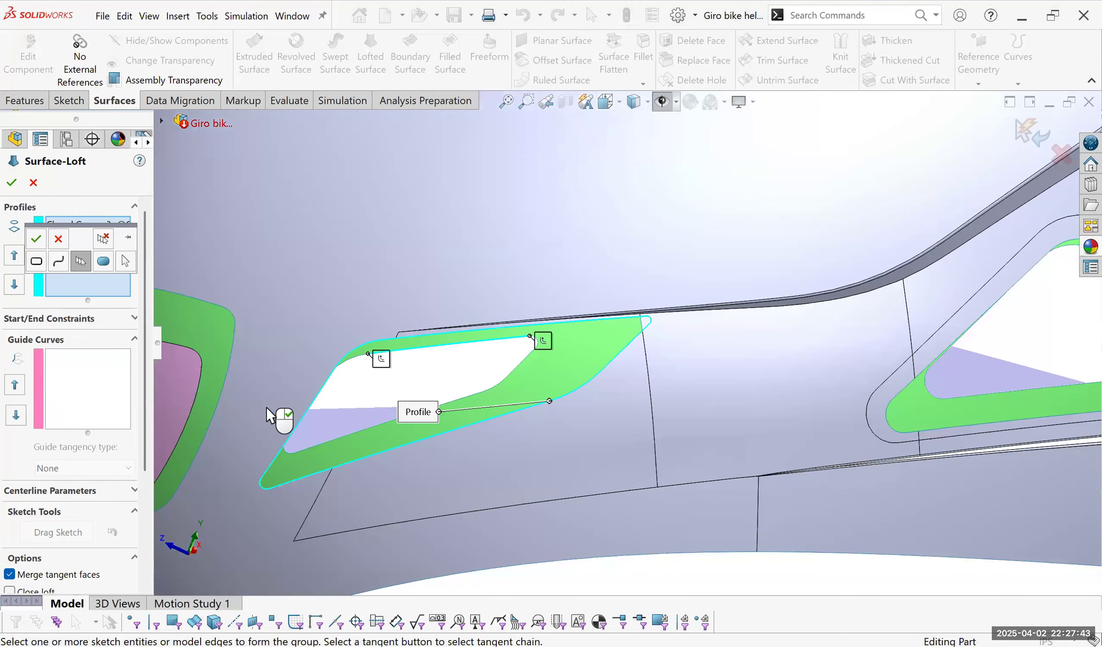
{"action": "left_click", "coordinate": [382, 359]}
{"action": "key", "text": "Left"}
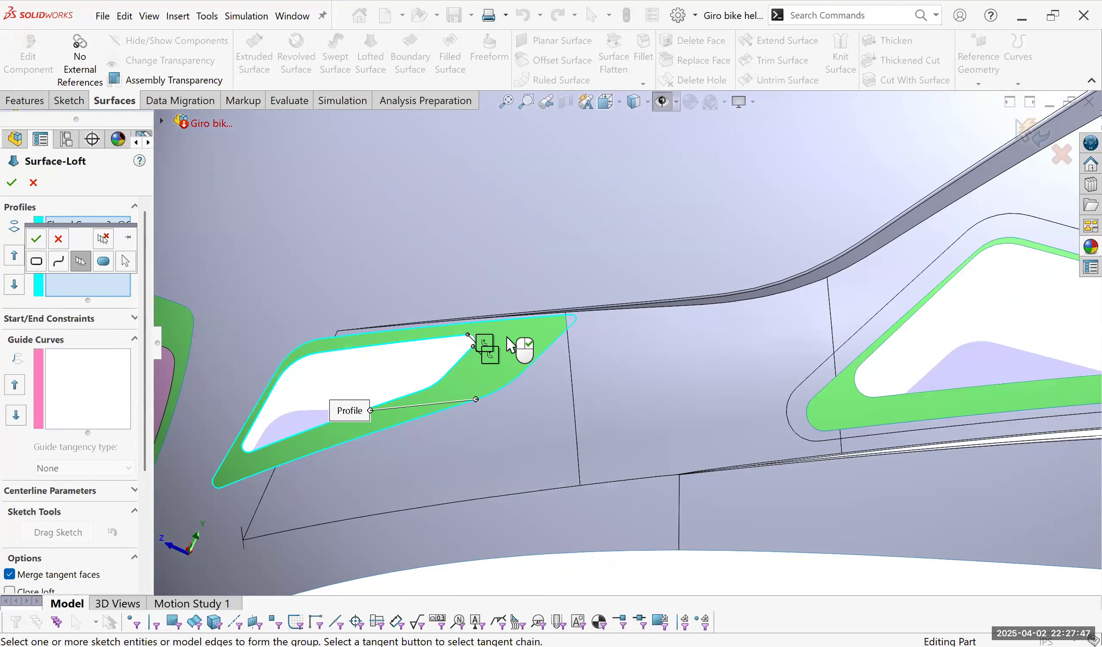
{"action": "scroll", "coordinate": [430, 339], "scroll_direction": "down", "scroll_amount": 3}
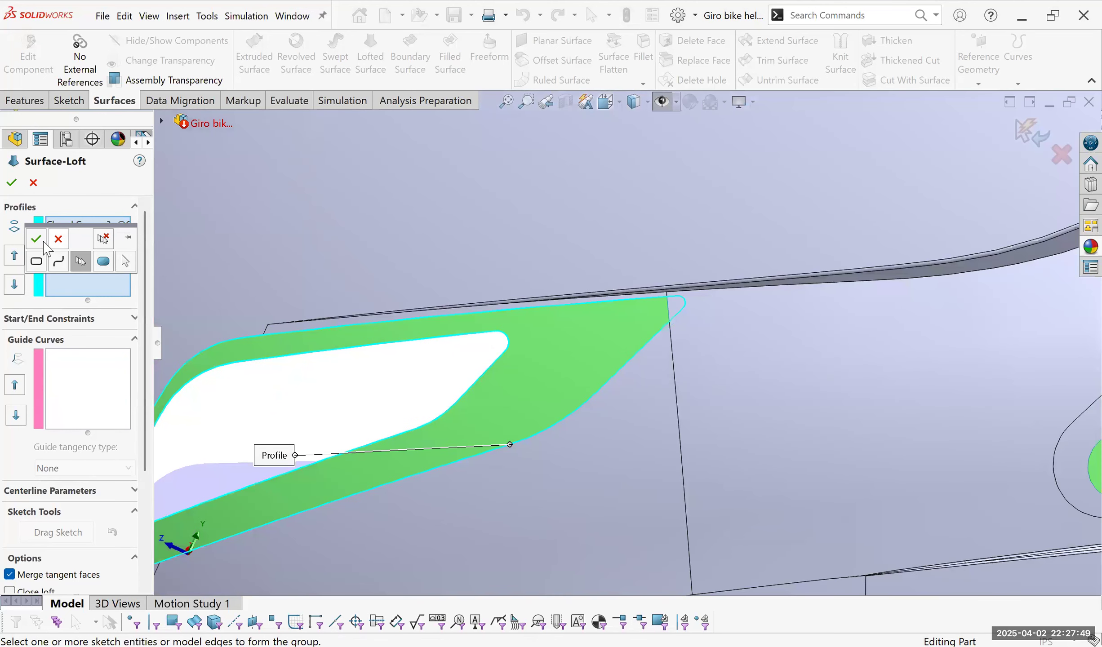
{"action": "left_click", "coordinate": [36, 239]}
Try to create the loft between the rear lower vent's outer and inner profiles, and cancel the command.
{"action": "scroll", "coordinate": [316, 269], "scroll_direction": "up", "scroll_amount": 5}
{"action": "middle_click_drag", "start_coordinate": [413, 317], "coordinate": [373, 350]}
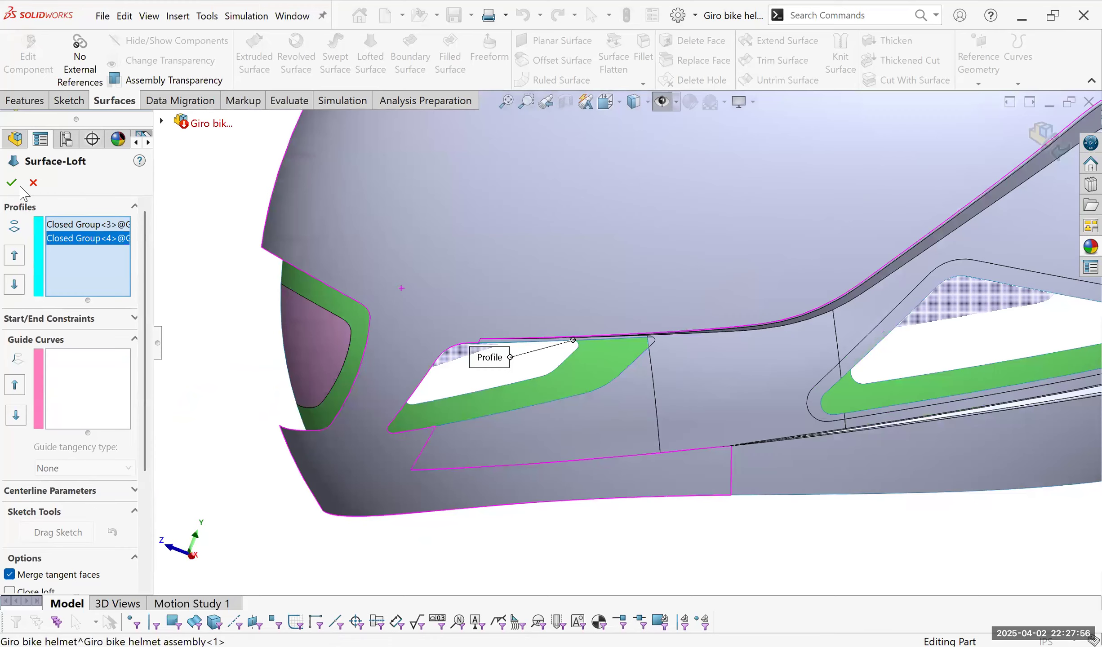
{"action": "left_click", "coordinate": [12, 183]}
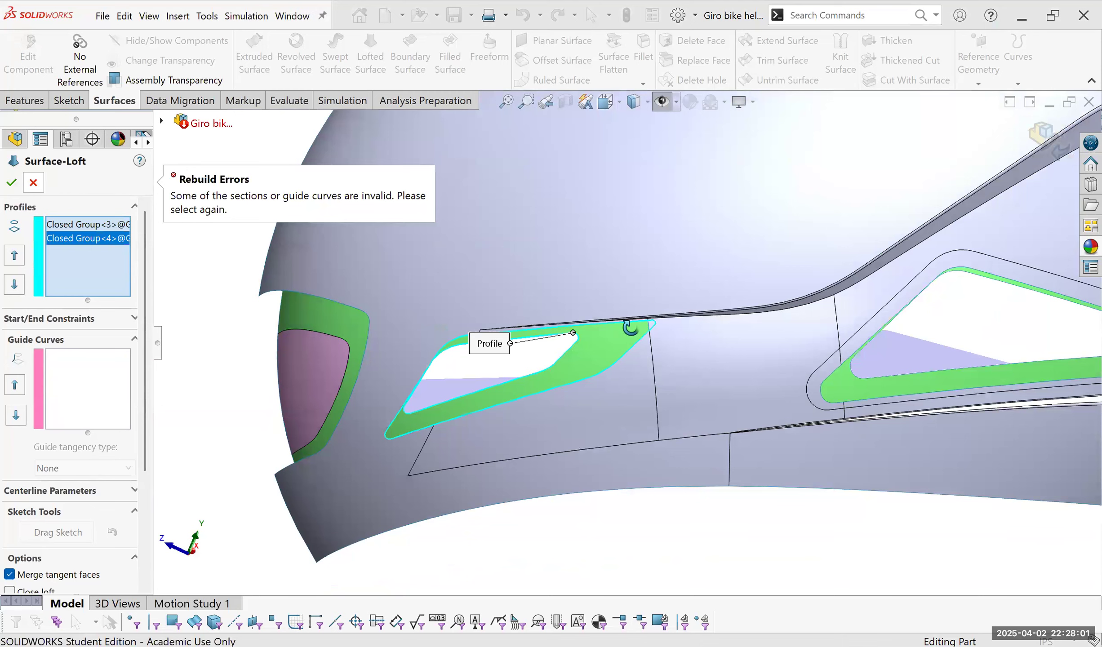
{"action": "key", "text": "Escape"}
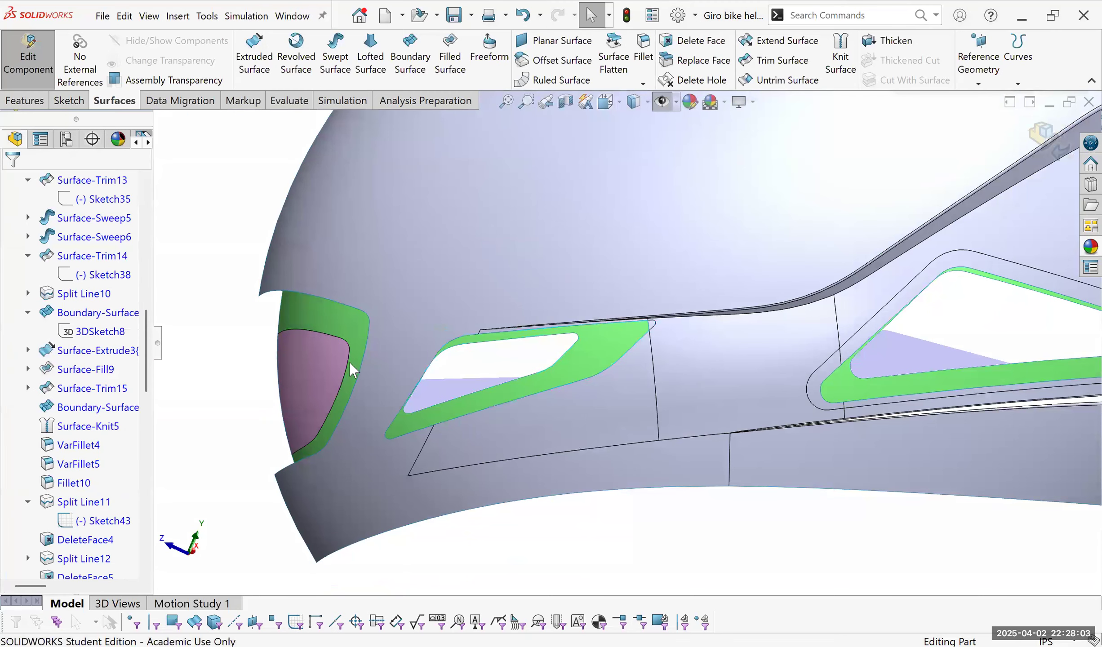
{"action": "key", "text": "ctrl+shift+z"}
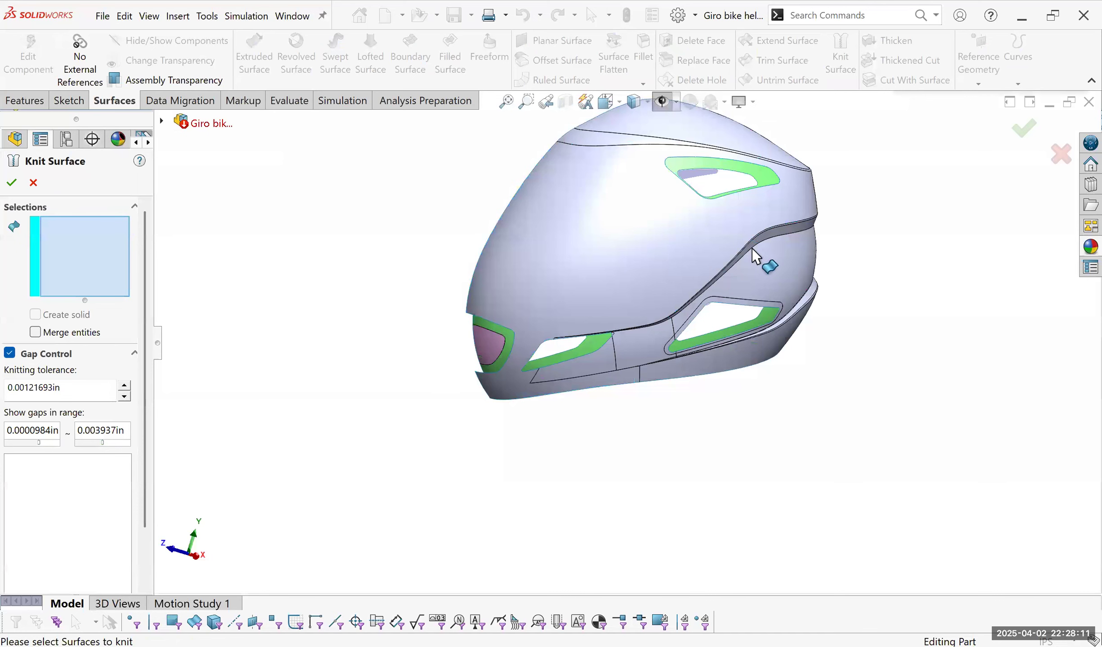
{"action": "middle_click_drag", "start_coordinate": [748, 244], "coordinate": [690, 253]}
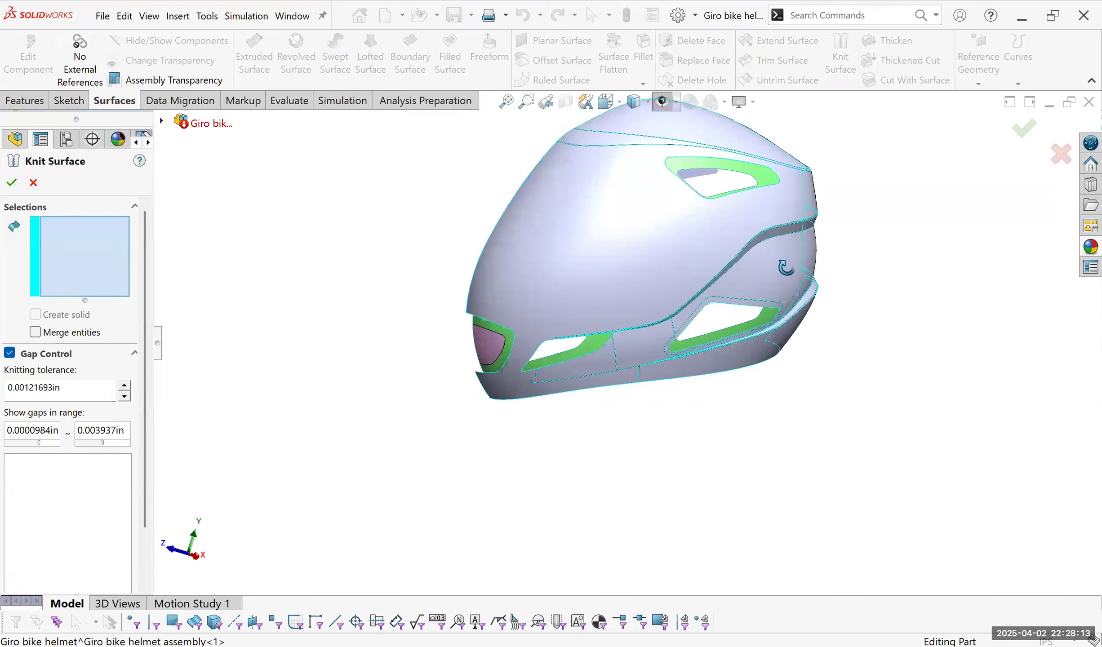
{"action": "left_click", "coordinate": [757, 294]}
{"action": "middle_click_drag", "start_coordinate": [782, 294], "coordinate": [718, 272]}
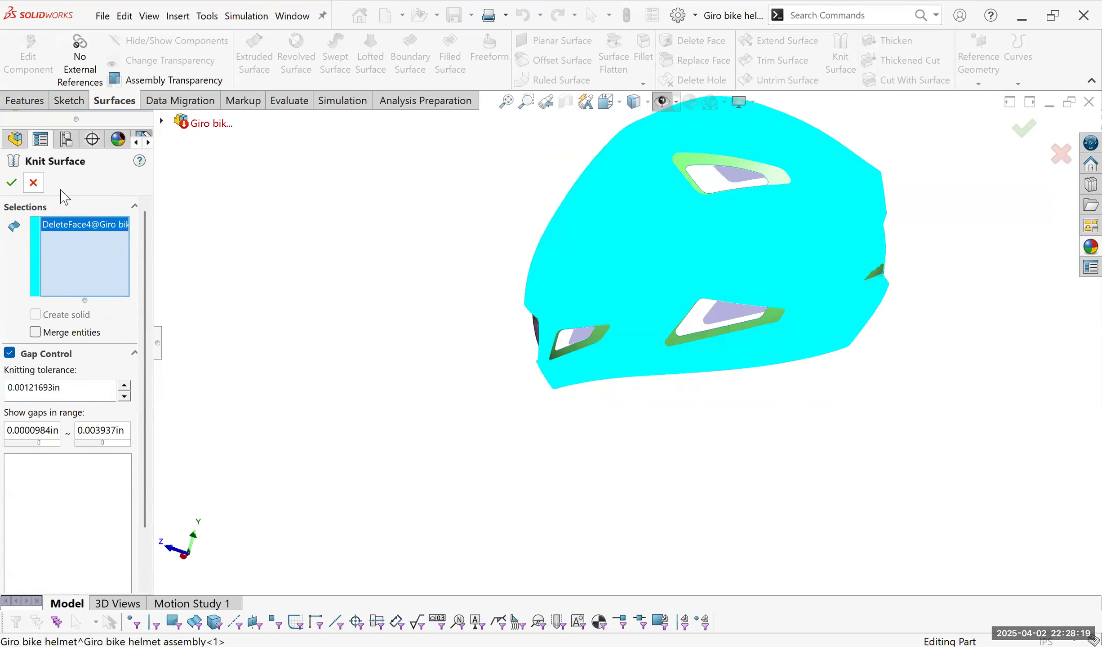
{"action": "key", "text": "Escape"}
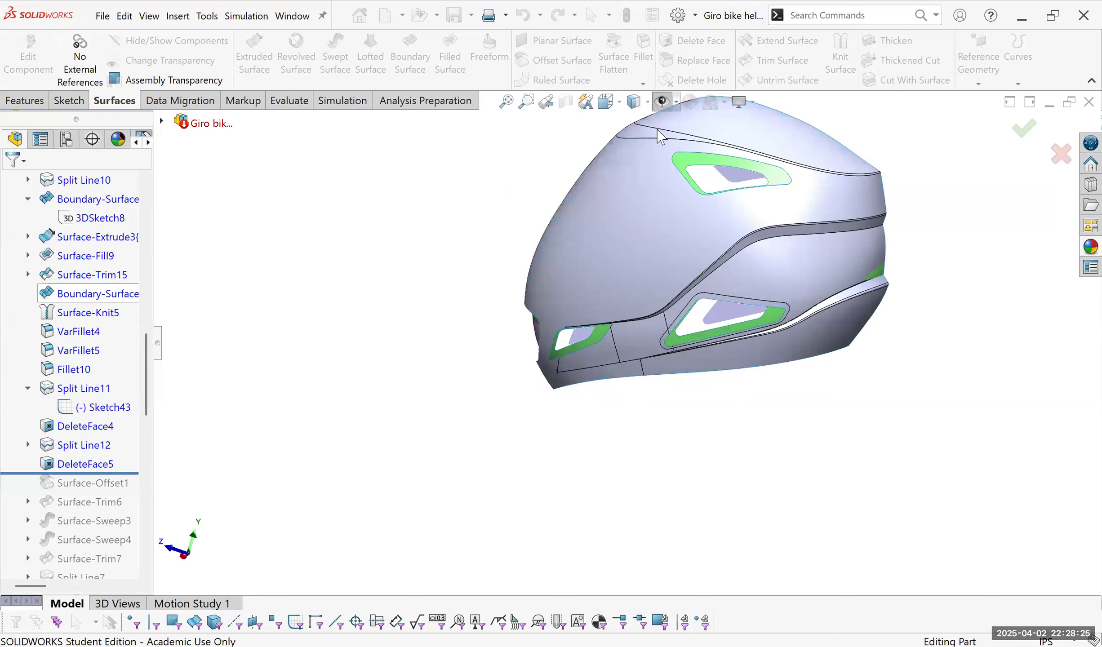
Display the helmet shaded without edges and start a surface loft for the upper side vent.
{"action": "scroll", "coordinate": [726, 197], "scroll_direction": "down", "scroll_amount": 5}
{"action": "middle_click_drag", "start_coordinate": [731, 218], "coordinate": [681, 232]}
{"action": "scroll", "coordinate": [551, 216], "scroll_direction": "up", "scroll_amount": 6}
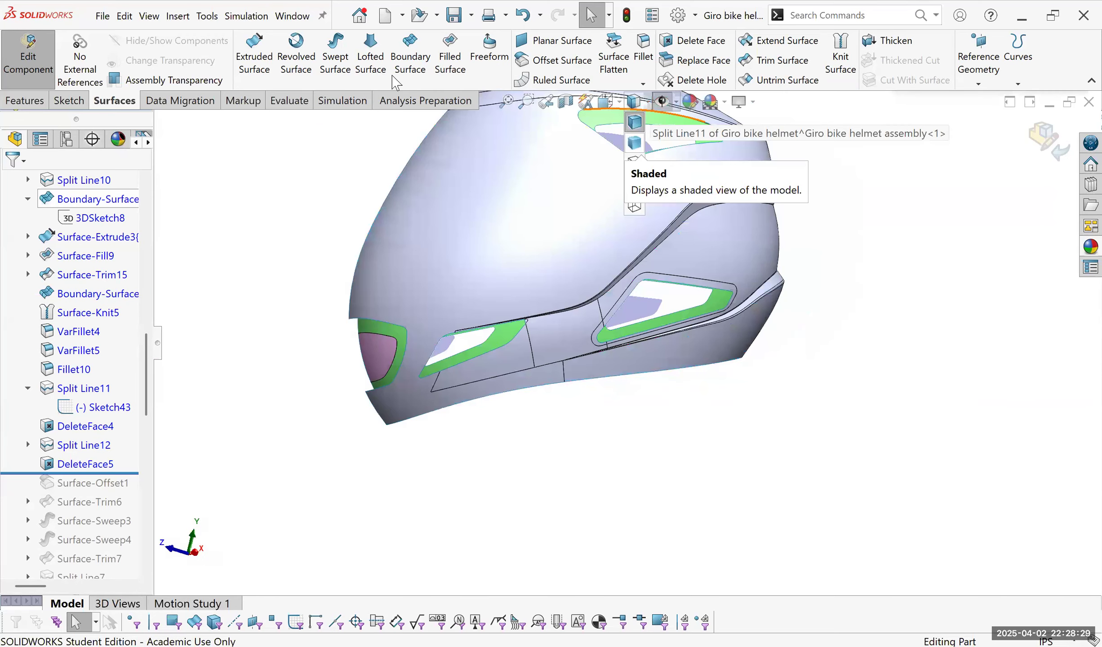
{"action": "mouse_move", "coordinate": [557, 228]}
{"action": "middle_mouse_down"}
{"action": "mouse_move", "coordinate": [571, 229]}
{"action": "mouse_move", "coordinate": [457, 204]}
{"action": "middle_mouse_up"}
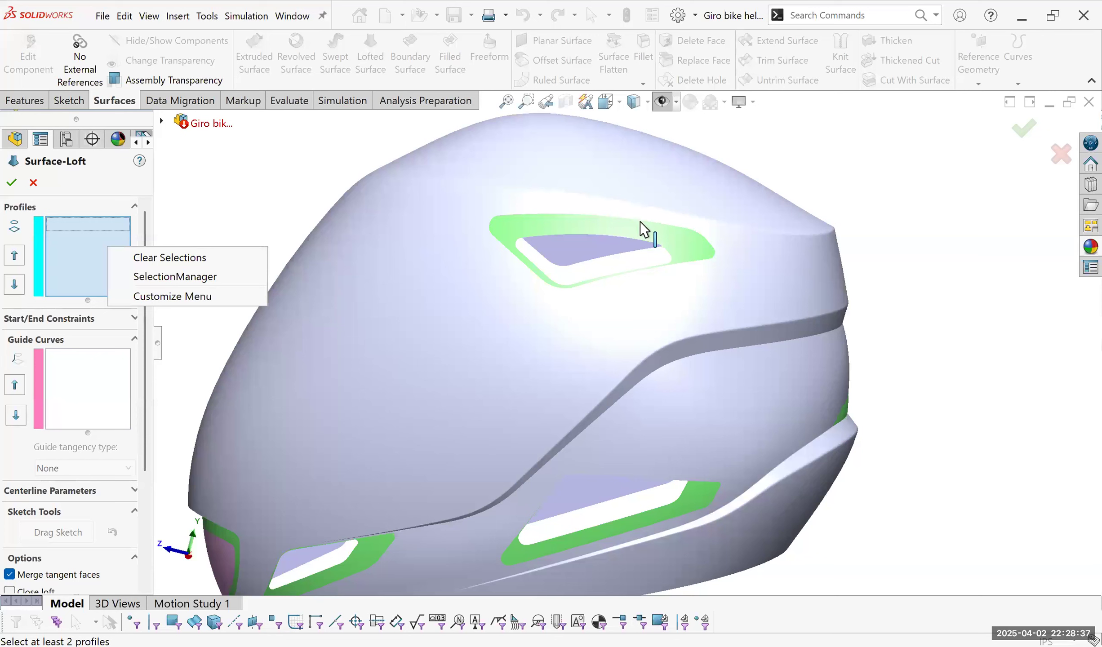
Set the upper side vent's closed outer opening edge as the first loft profile.
{"action": "left_click", "coordinate": [507, 253]}
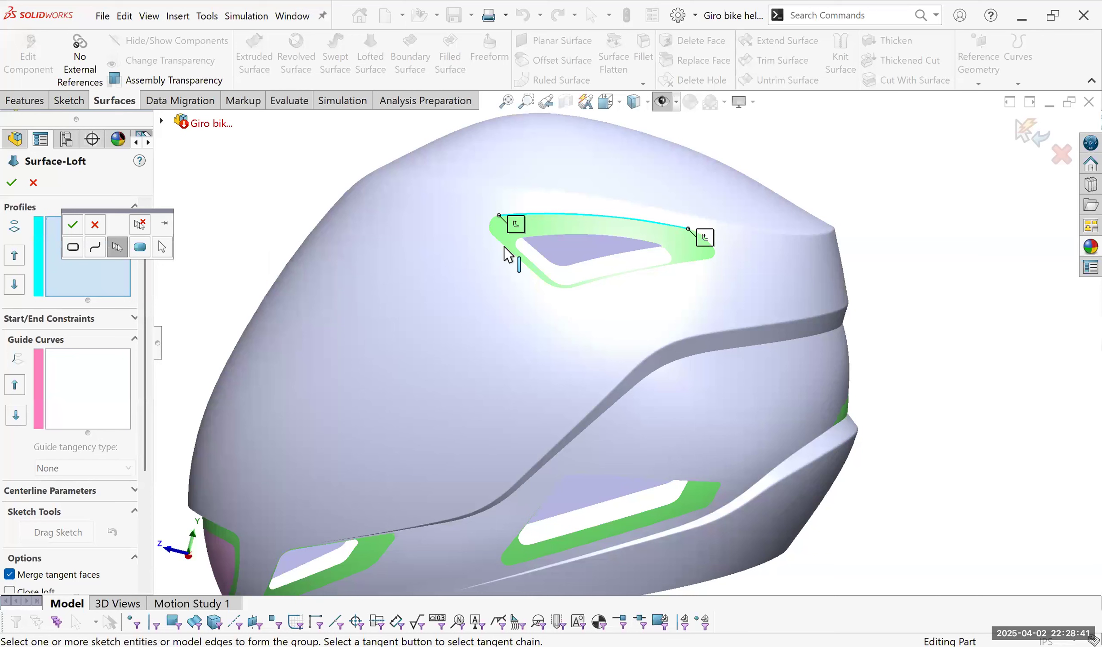
{"action": "left_click", "coordinate": [584, 279]}
{"action": "scroll", "coordinate": [740, 242], "scroll_direction": "down", "scroll_amount": 3}
{"action": "left_click", "coordinate": [791, 226]}
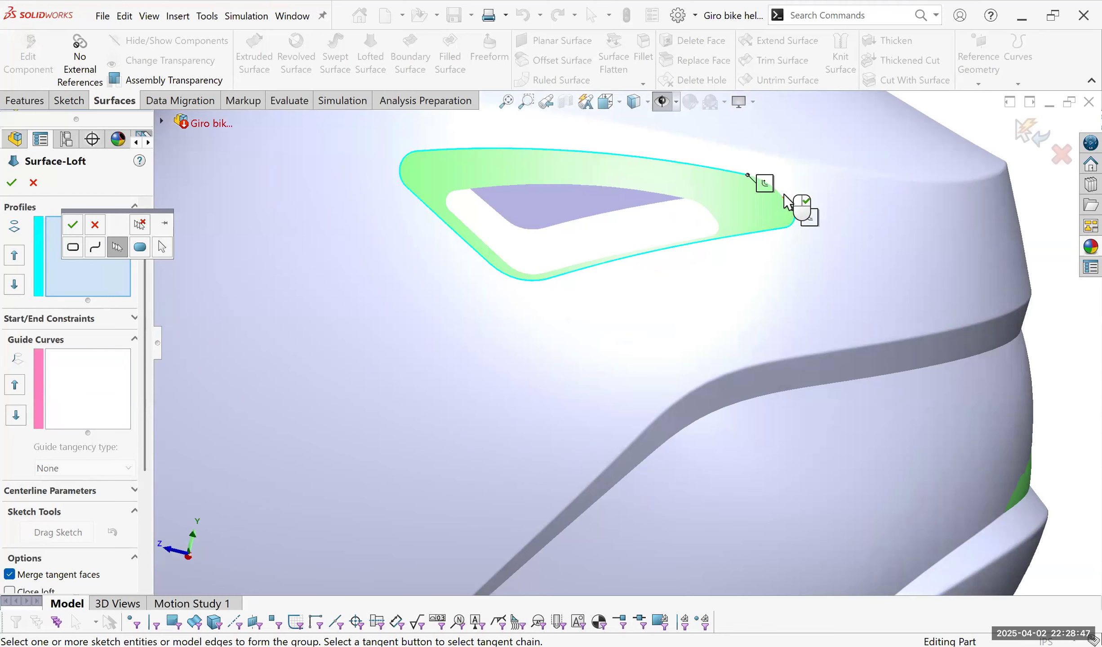
{"action": "scroll", "coordinate": [714, 258], "scroll_direction": "down", "scroll_amount": 3}
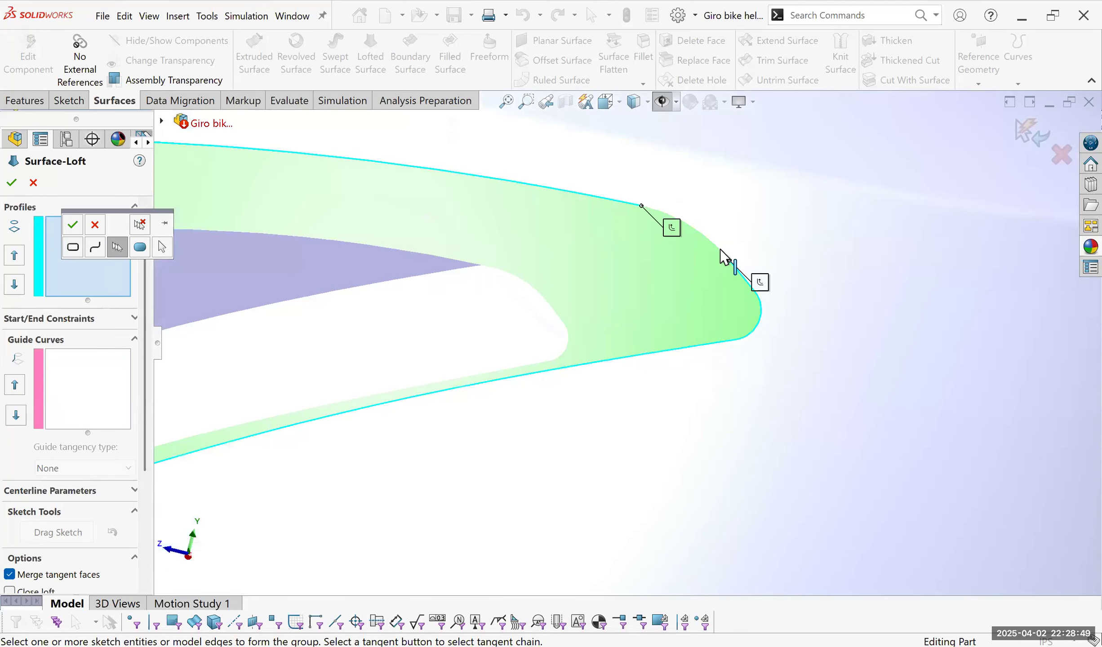
{"action": "left_click", "coordinate": [719, 249]}
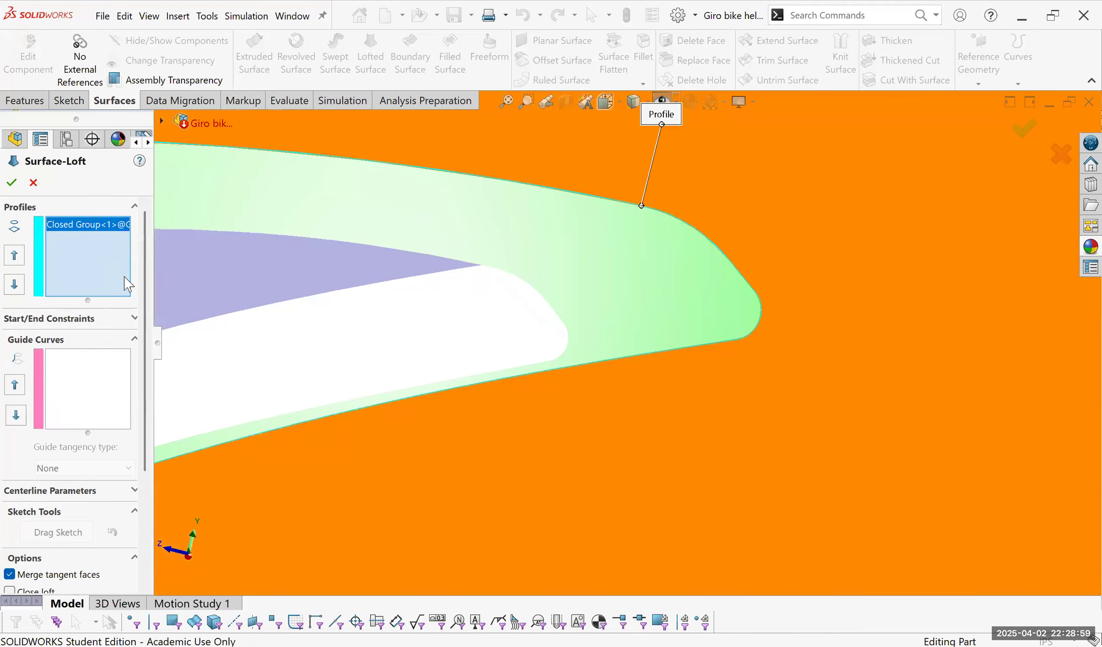
Add the upper side vent's closed inner opening edge as the second profile and create the loft.
{"action": "right_click", "coordinate": [93, 251]}
{"action": "left_click", "coordinate": [125, 276]}
{"action": "scroll", "coordinate": [534, 295], "scroll_direction": "up", "scroll_amount": 3}
{"action": "left_click", "coordinate": [534, 294]}
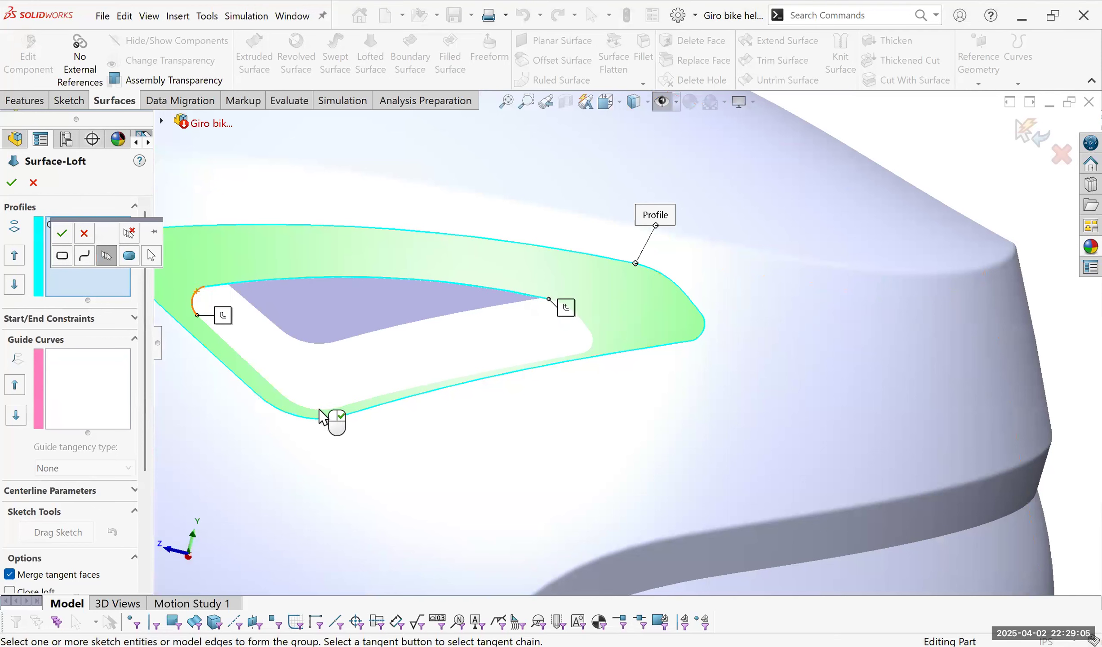
{"action": "left_click", "coordinate": [594, 349]}
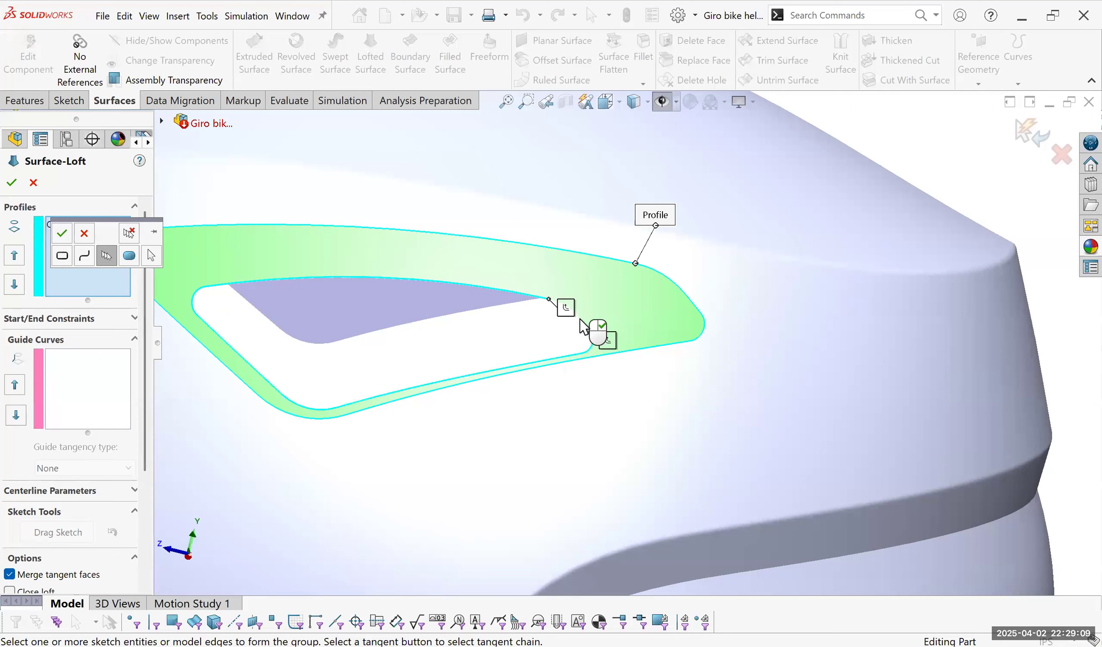
{"action": "right_click", "coordinate": [416, 353]}
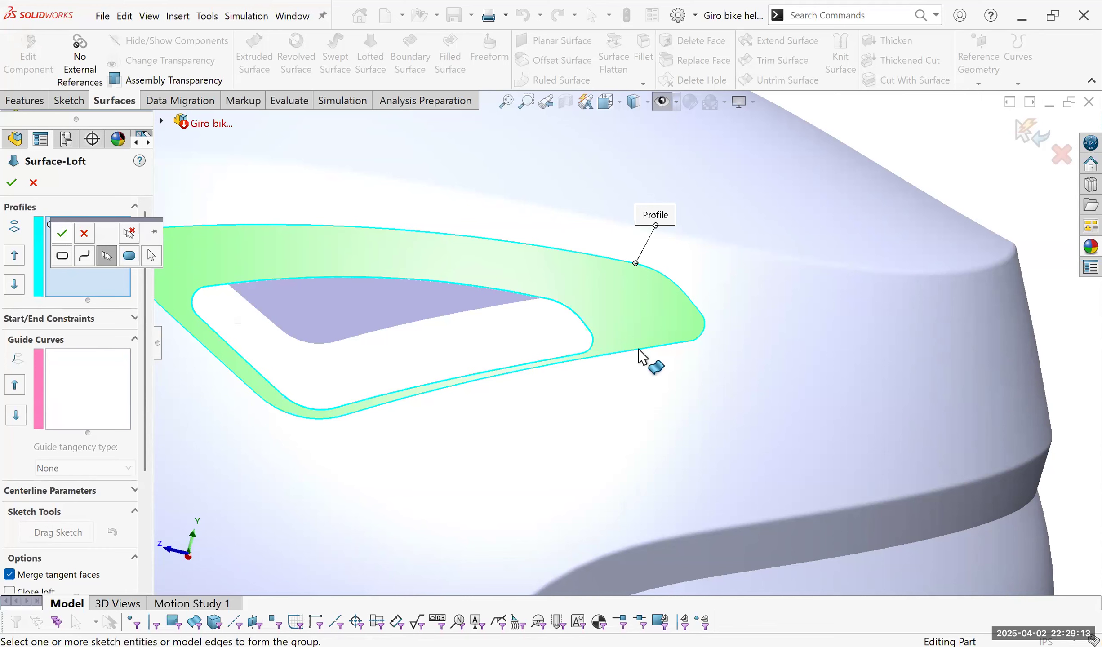
{"action": "right_click", "coordinate": [623, 481]}
{"action": "mouse_move", "coordinate": [634, 383]}
{"action": "middle_mouse_down"}
{"action": "mouse_move", "coordinate": [594, 351]}
{"action": "mouse_move", "coordinate": [550, 374]}
{"action": "mouse_move", "coordinate": [625, 376]}
{"action": "mouse_move", "coordinate": [653, 421]}
{"action": "middle_mouse_up"}
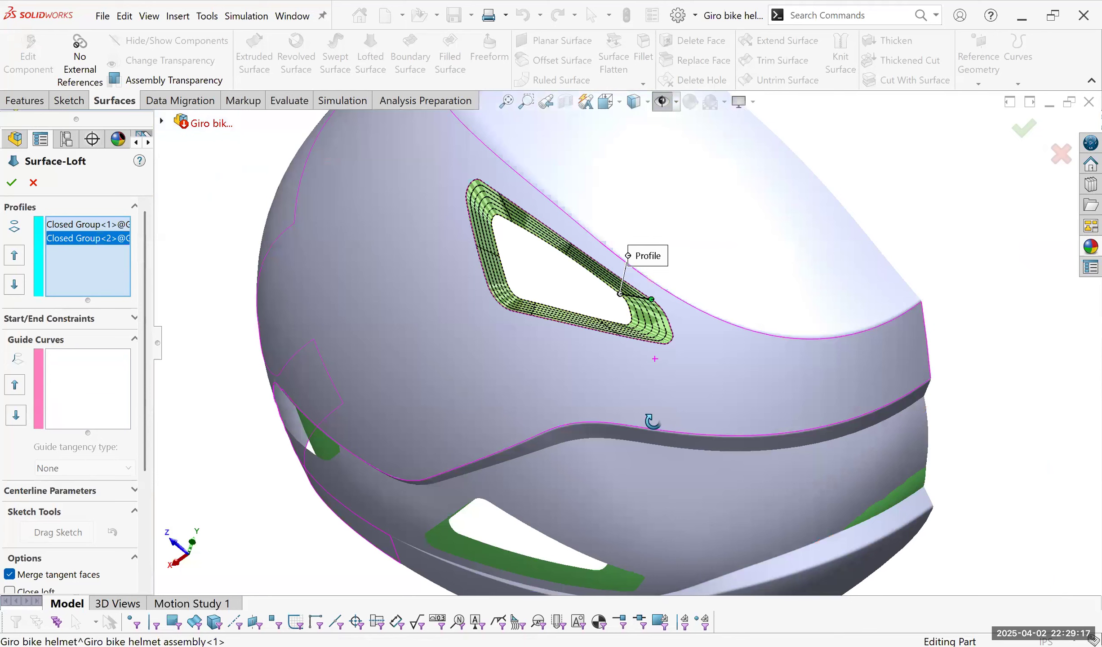
{"action": "left_click", "coordinate": [15, 181]}
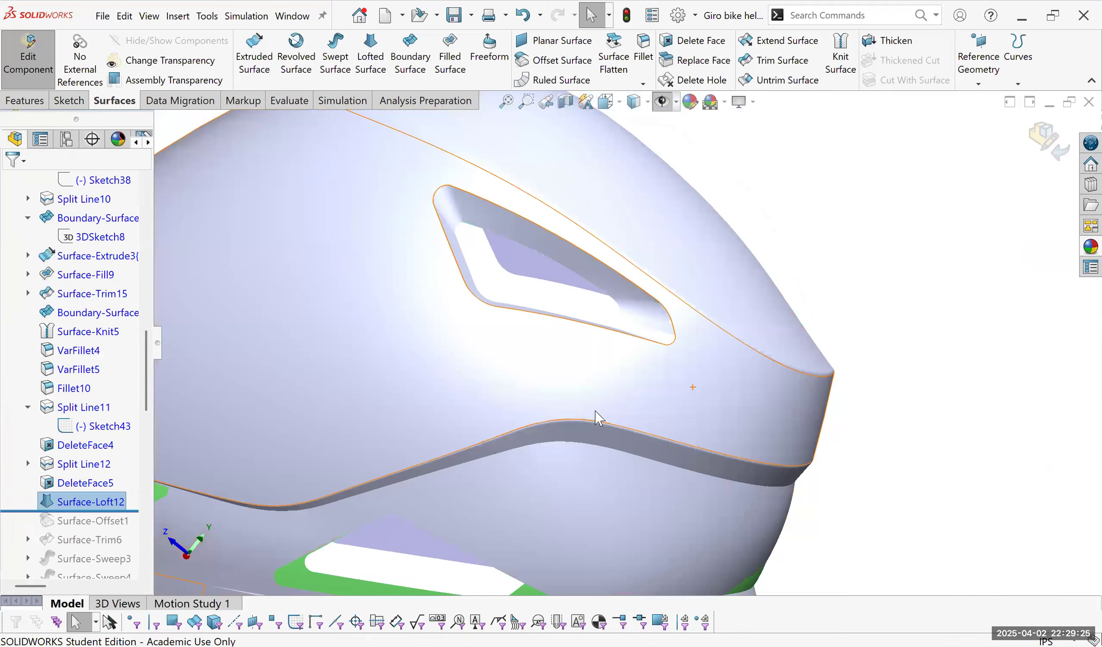
Create a boundary surface between the upper outer and inner edges of the larger lower side vent.
{"action": "middle_click_drag", "start_coordinate": [594, 435], "coordinate": [700, 102]}
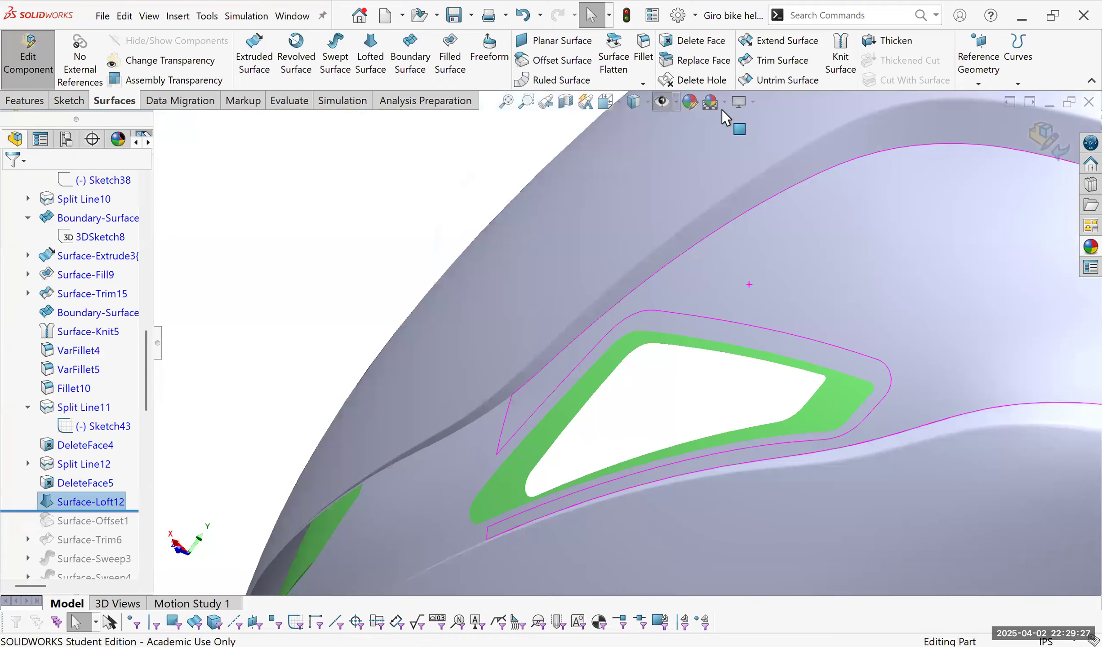
{"action": "scroll", "coordinate": [653, 339], "scroll_direction": "up", "scroll_amount": 3}
{"action": "middle_click_drag", "start_coordinate": [653, 339], "coordinate": [645, 259]}
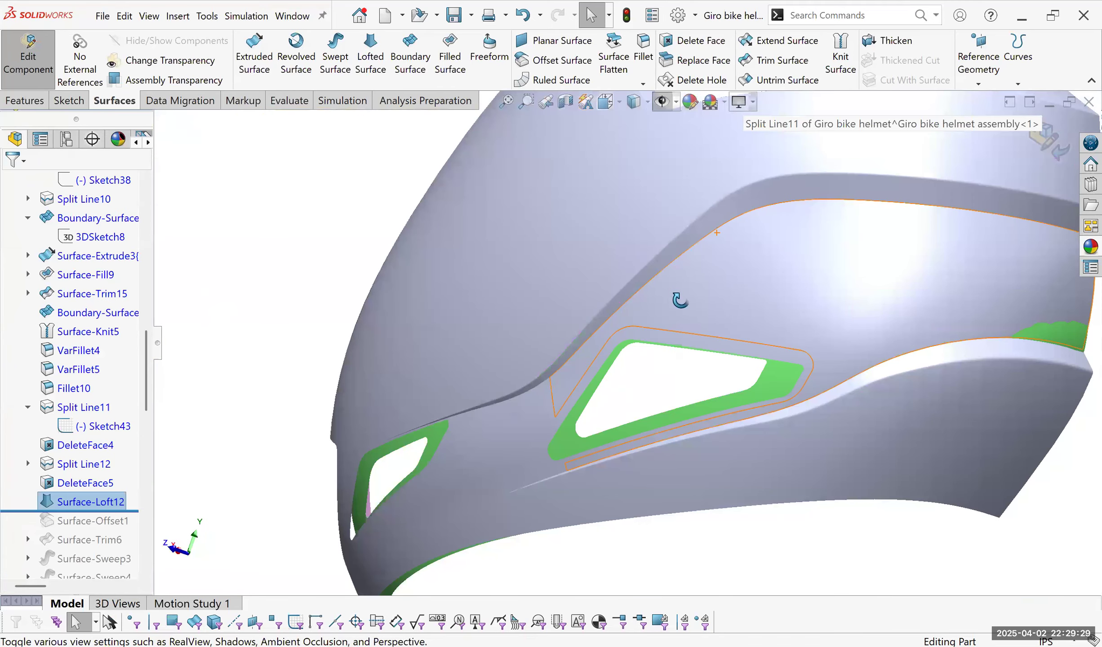
{"action": "scroll", "coordinate": [765, 350], "scroll_direction": "down", "scroll_amount": 3}
{"action": "middle_click_drag", "start_coordinate": [765, 351], "coordinate": [686, 268]}
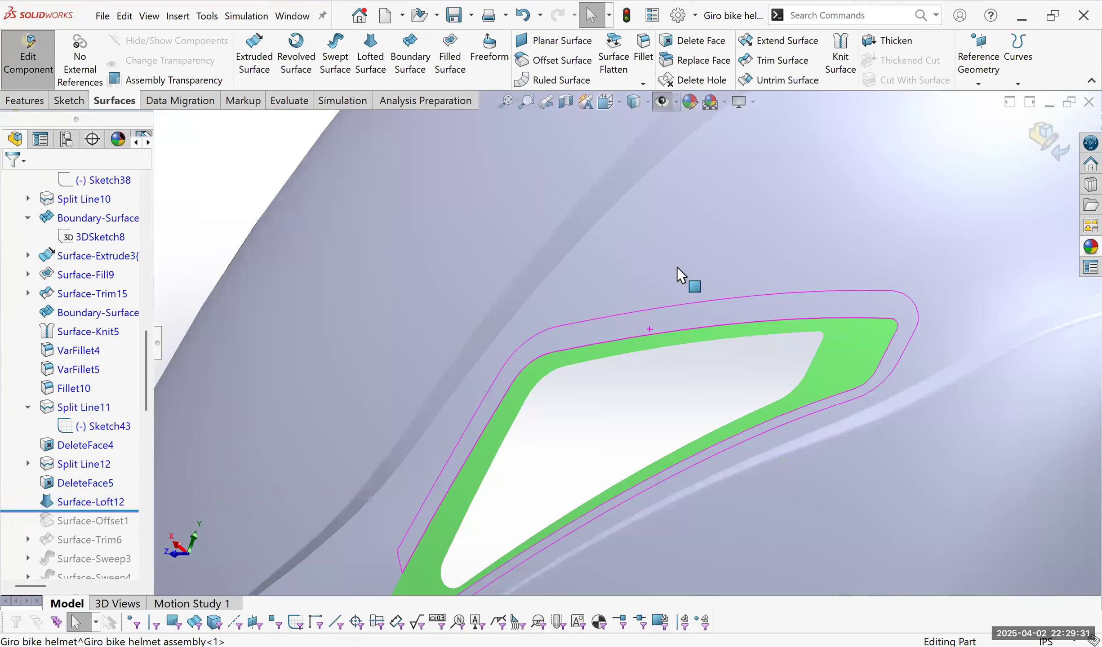
{"action": "left_click", "coordinate": [404, 56]}
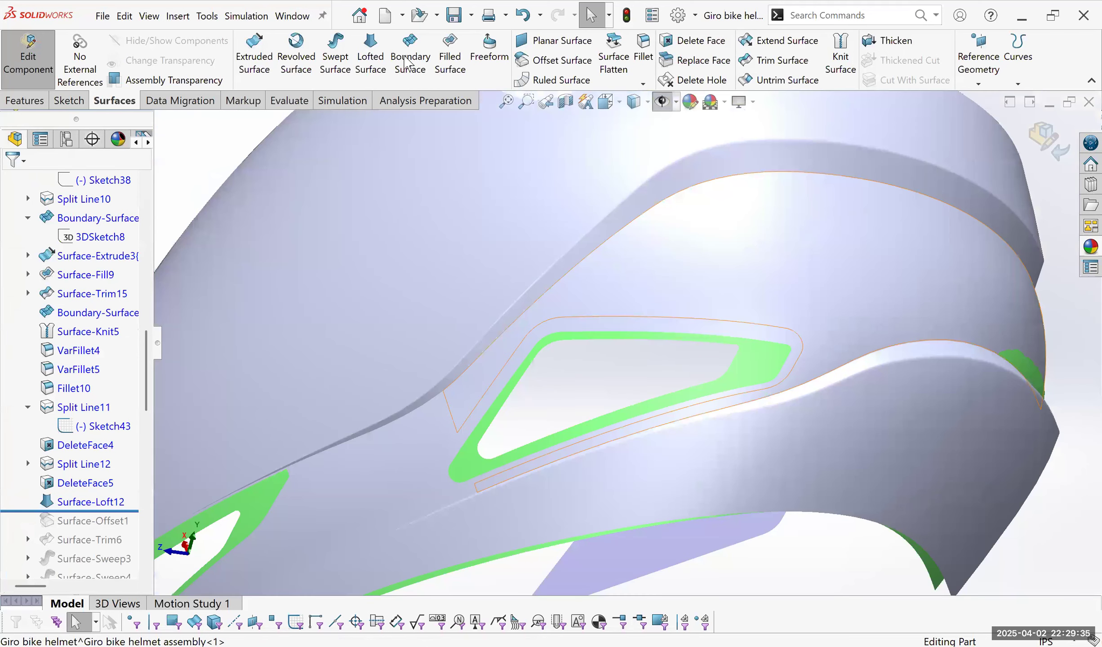
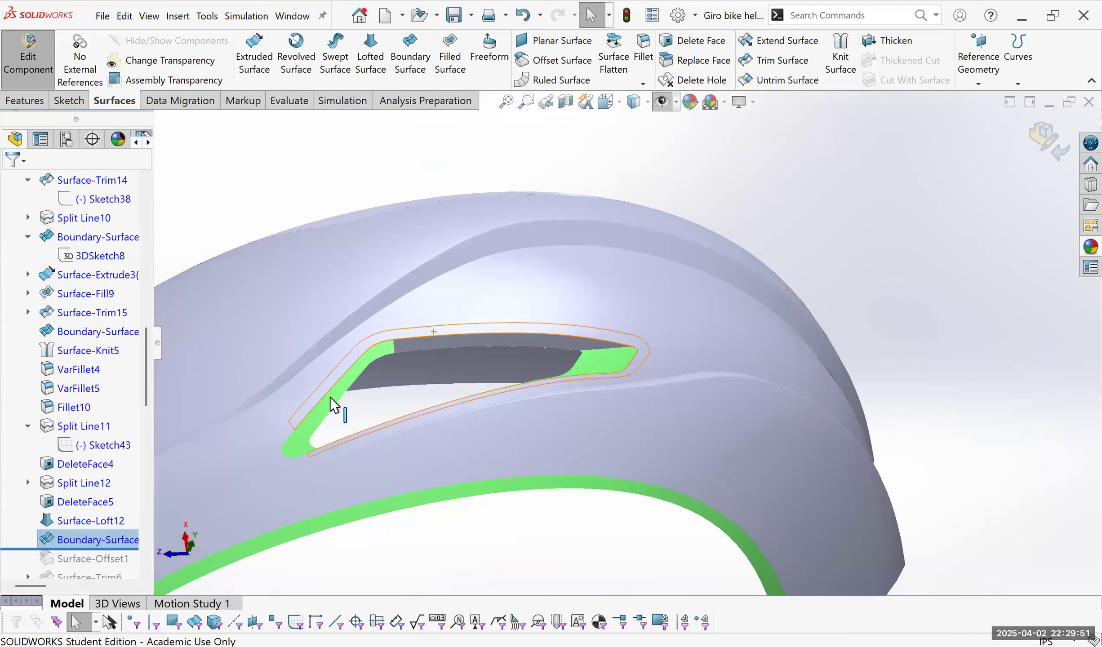
Create a boundary surface along the larger lower side vent's slanted side, from its inner edge to an open group of its outer edges.
{"action": "key", "text": "Return"}
{"action": "left_click", "coordinate": [328, 393]}
{"action": "left_click", "coordinate": [319, 427]}
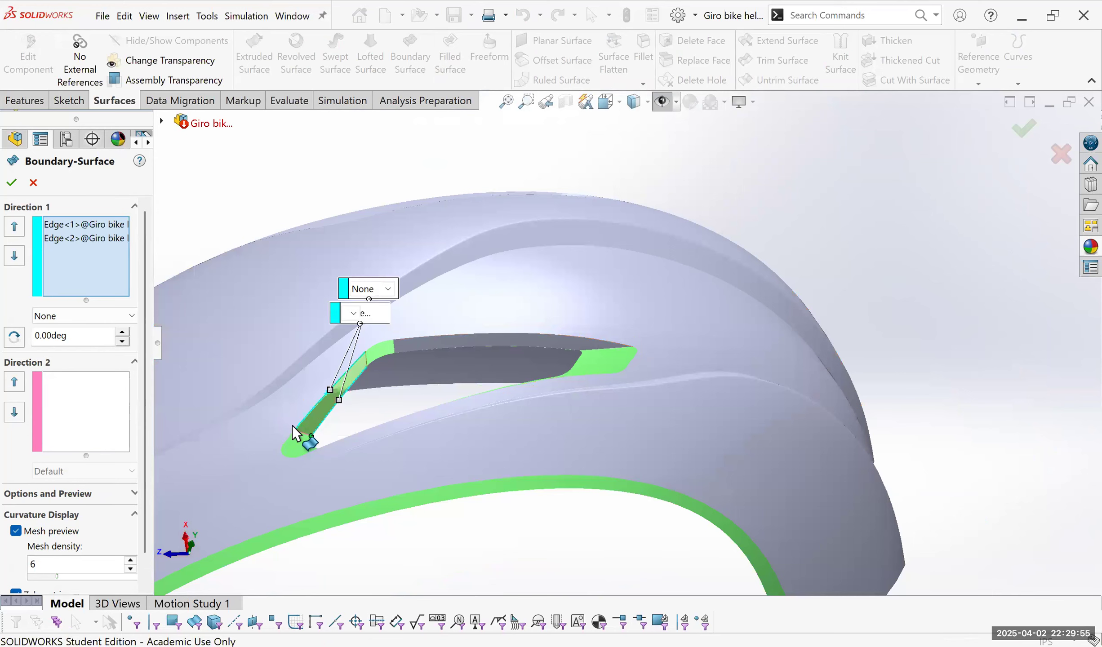
{"action": "scroll", "coordinate": [292, 425], "scroll_direction": "down", "scroll_amount": 2}
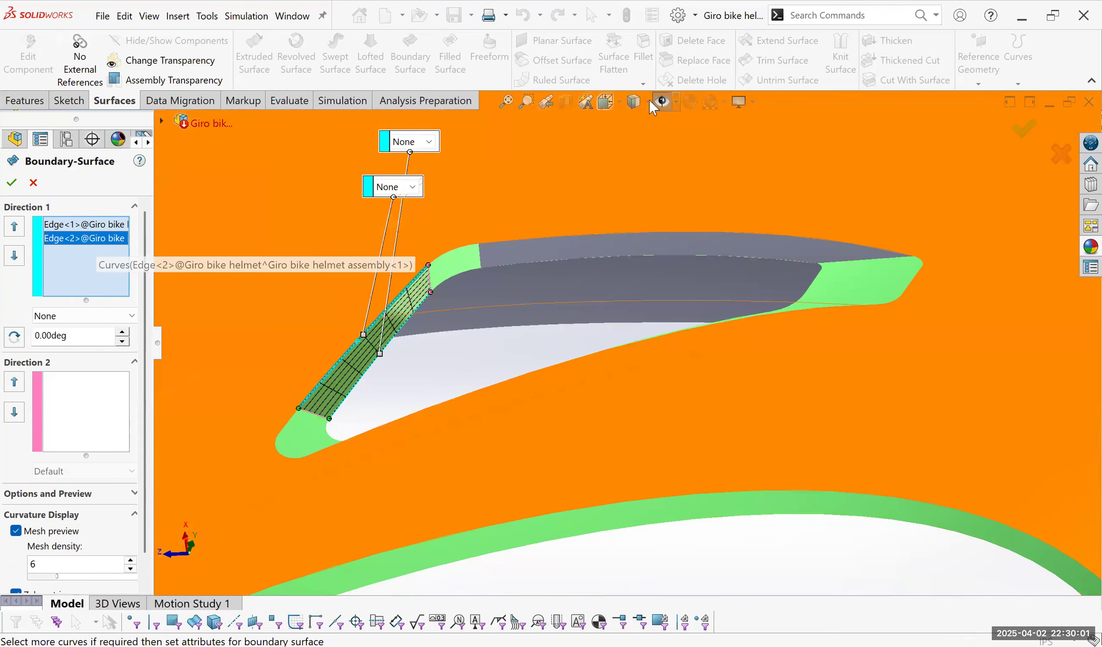
{"action": "right_click", "coordinate": [86, 239]}
{"action": "left_click", "coordinate": [202, 302]}
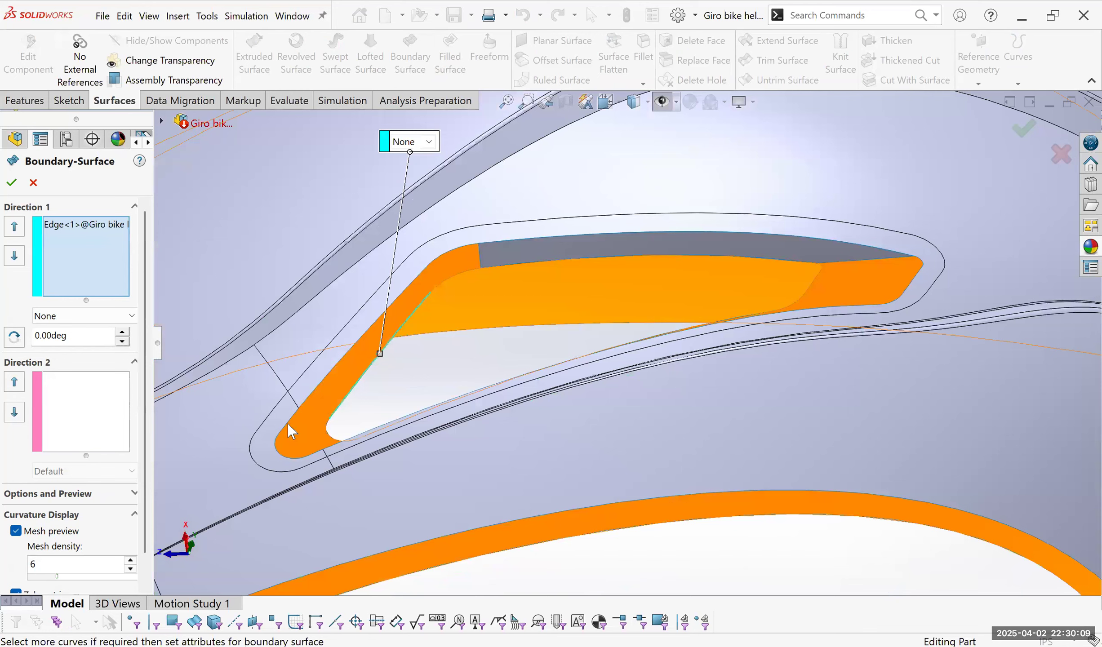
{"action": "right_click", "coordinate": [84, 262]}
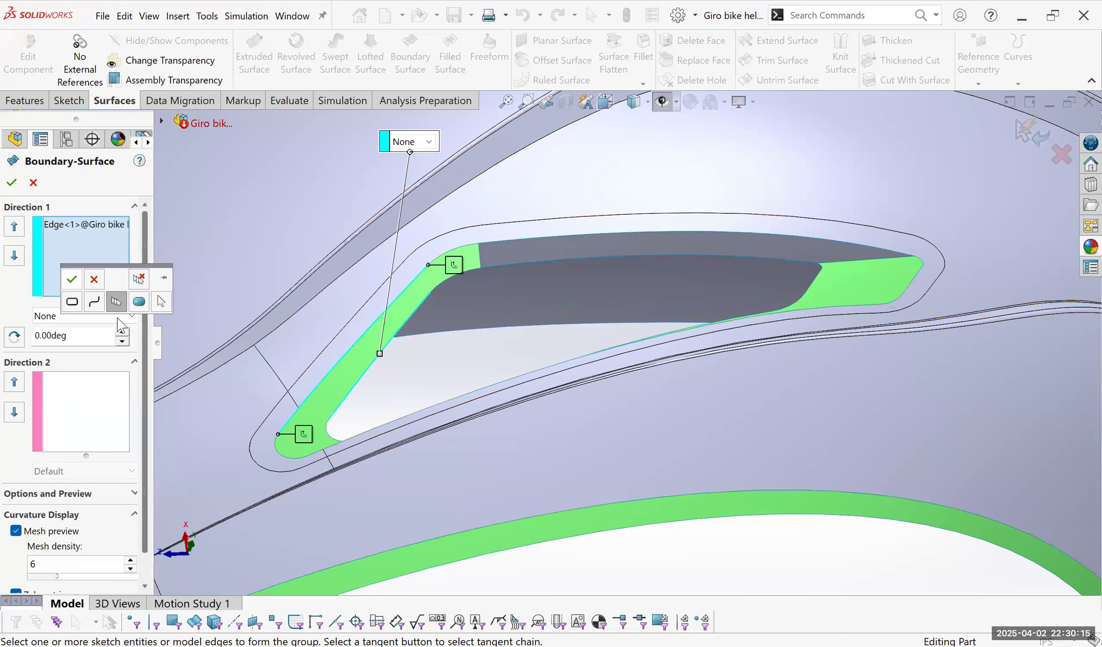
{"action": "key", "text": "Return"}
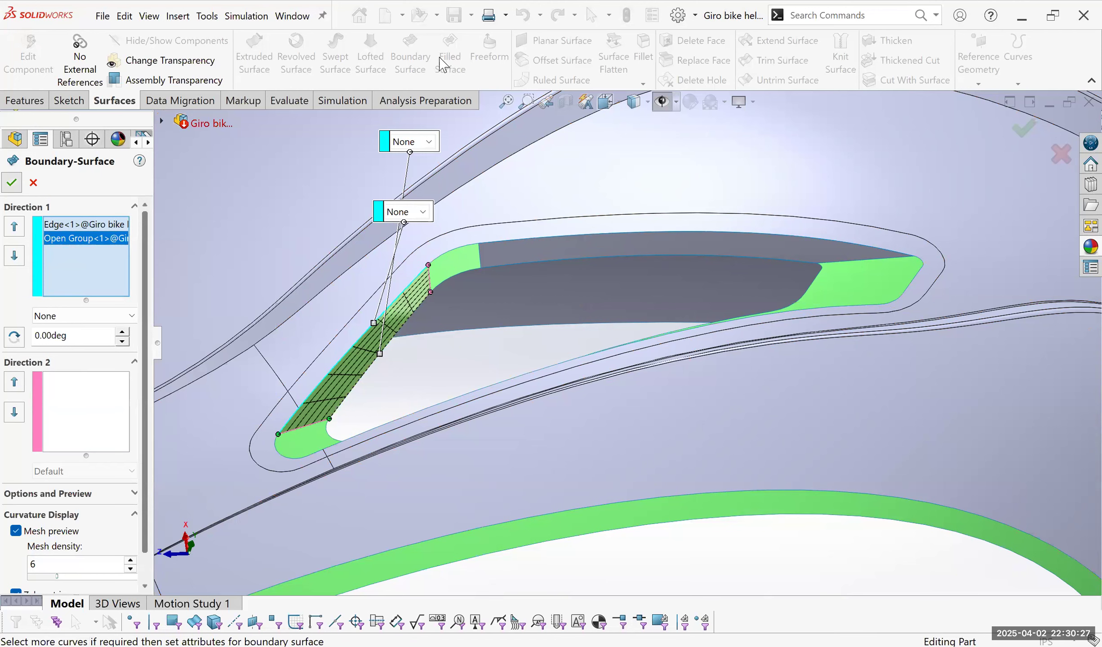
{"action": "key", "text": "Return"}
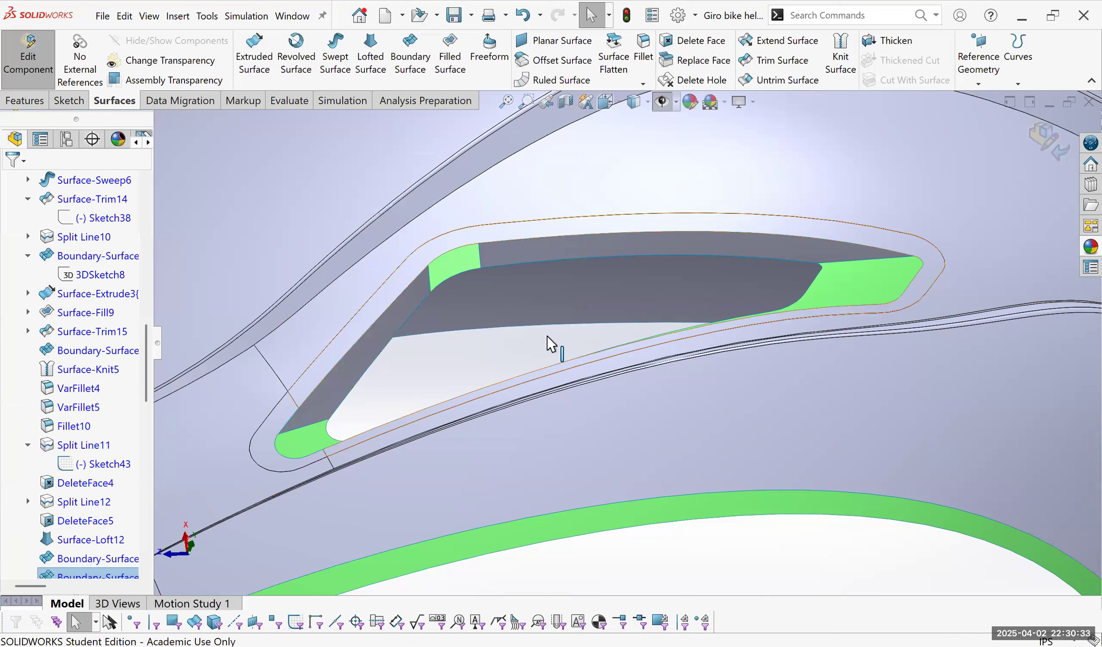
Bridge the vent's rounded upper corner with a boundary surface using Tangency To Face in Direction 2, and surface between its long lower edges.
{"action": "scroll", "coordinate": [580, 327], "scroll_direction": "down", "scroll_amount": 3}
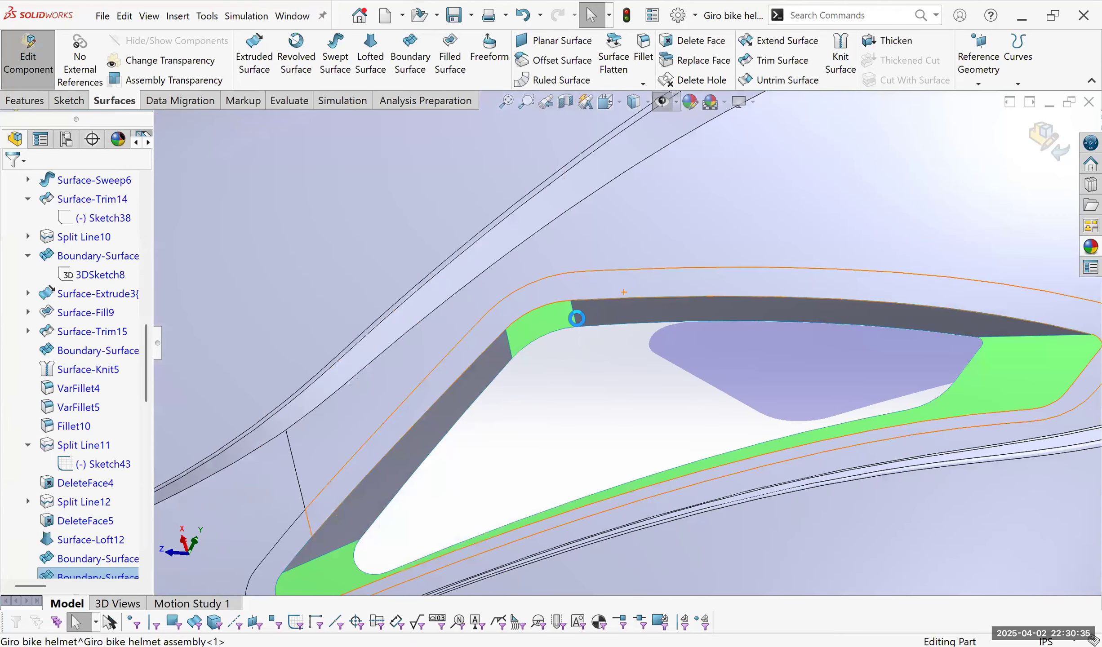
{"action": "key", "text": "Return"}
{"action": "left_click", "coordinate": [574, 318]}
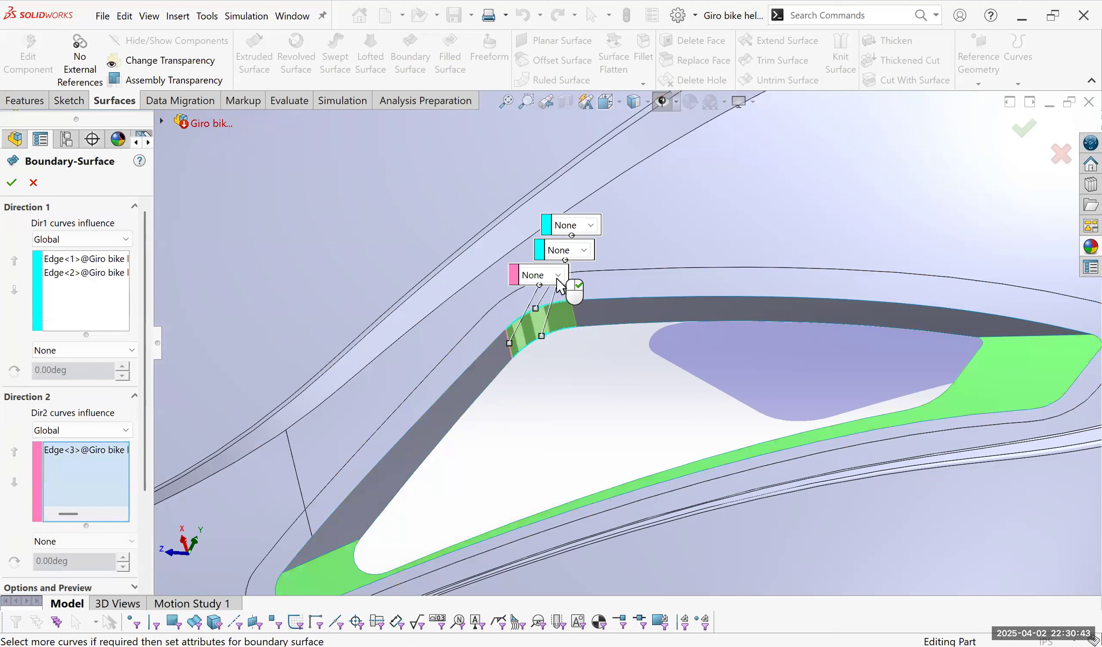
{"action": "left_click", "coordinate": [574, 308]}
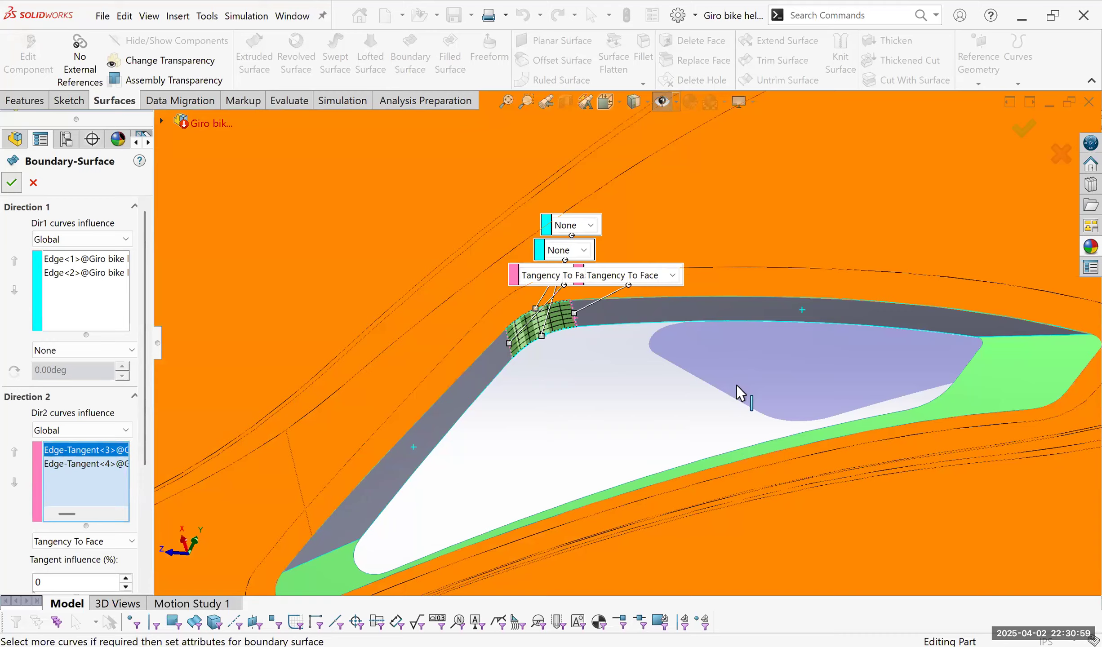
{"action": "key", "text": "Return"}
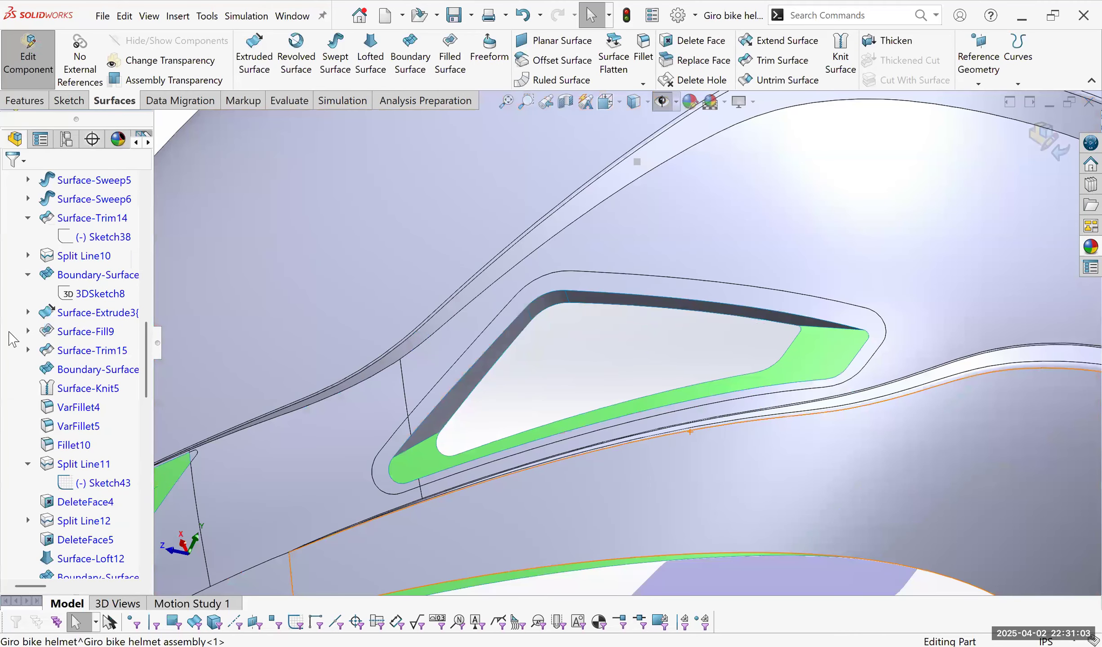
{"action": "left_click", "coordinate": [14, 182]}
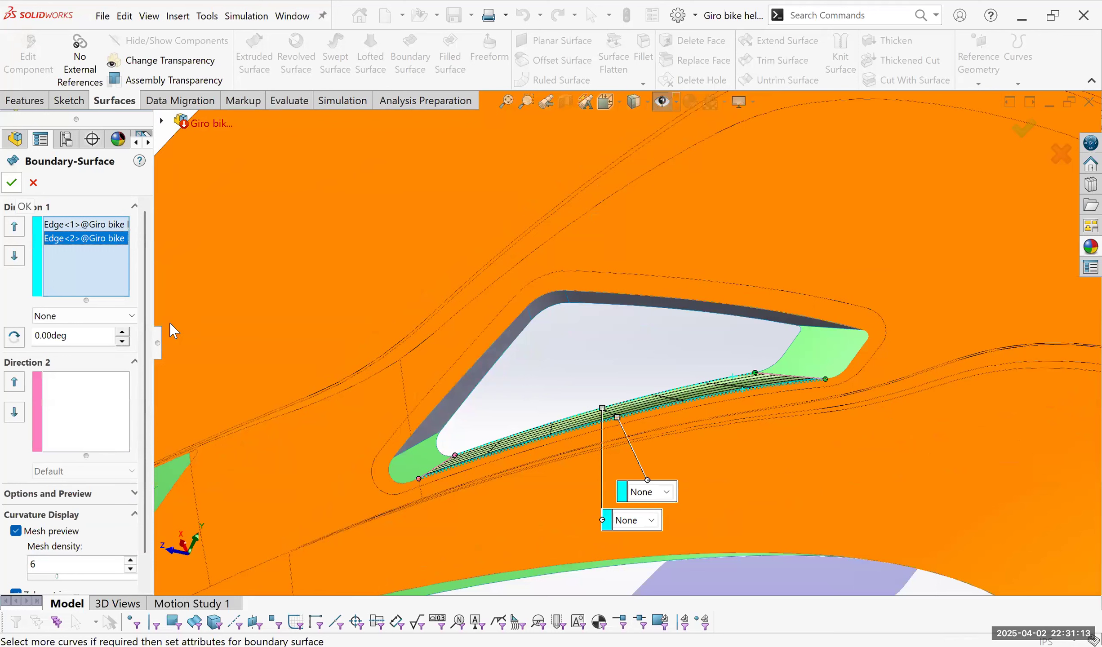
Set the inner and outer edge chains at the vent's open rear end as two Direction 1 open groups of a boundary surface.
{"action": "right_click", "coordinate": [769, 368]}
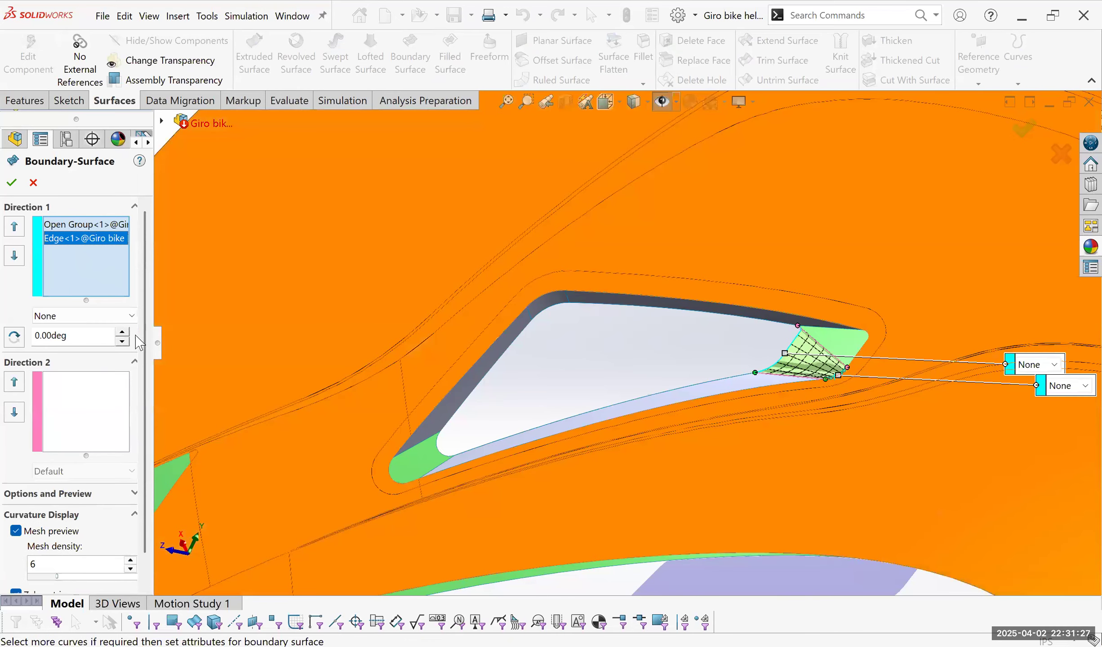
{"action": "key", "text": "Delete"}
{"action": "right_click", "coordinate": [81, 253]}
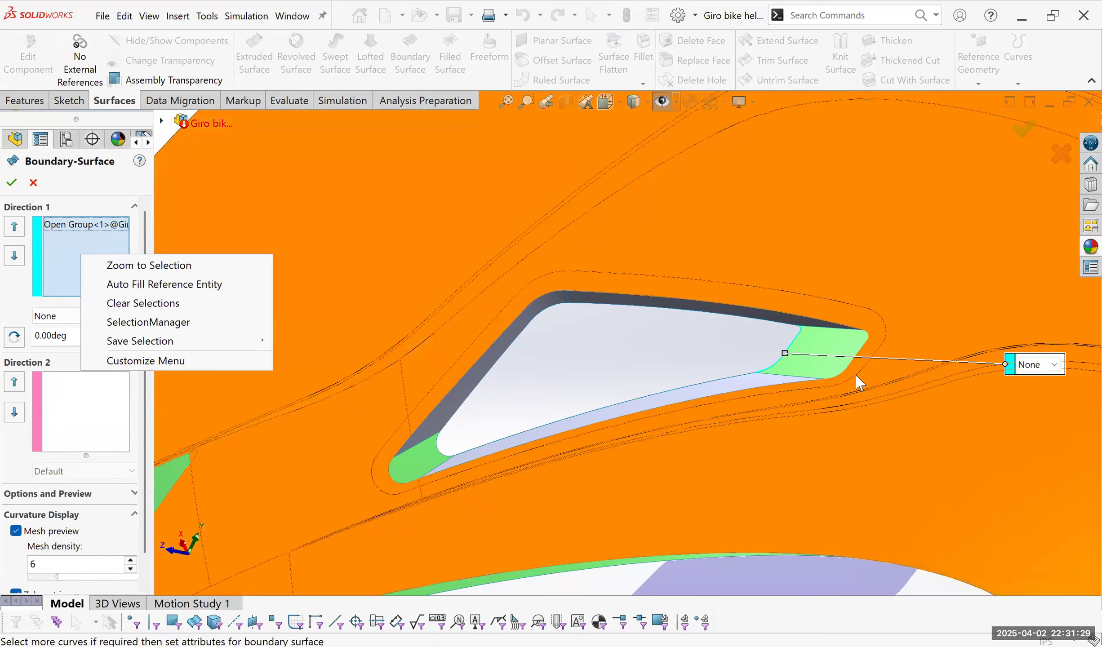
{"action": "left_click", "coordinate": [847, 369]}
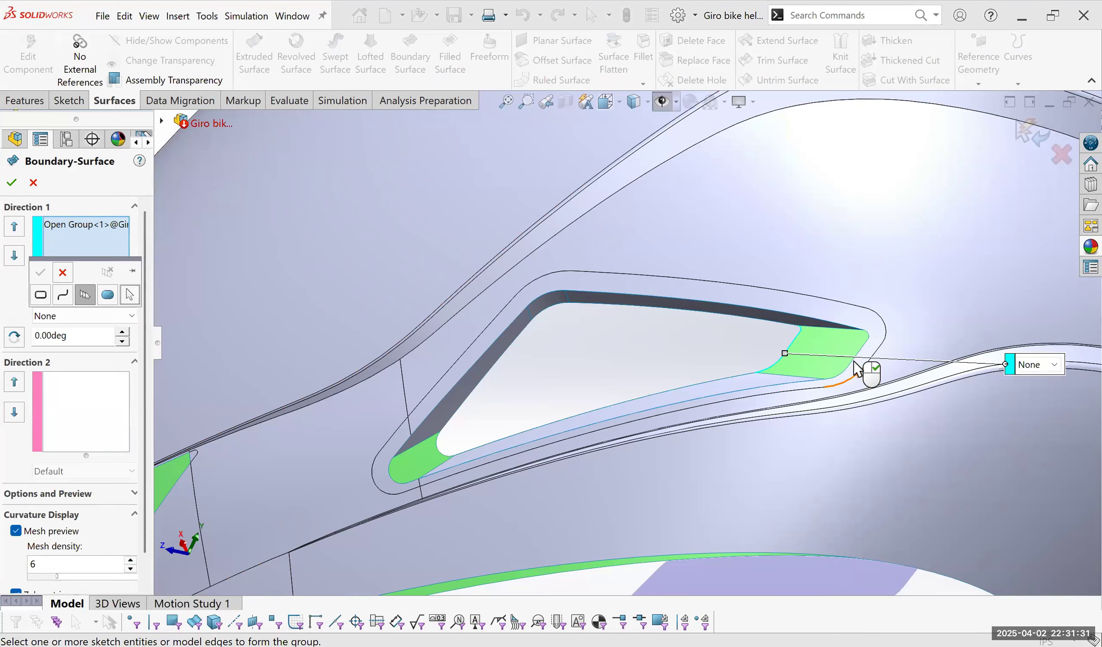
{"action": "left_click", "coordinate": [872, 340]}
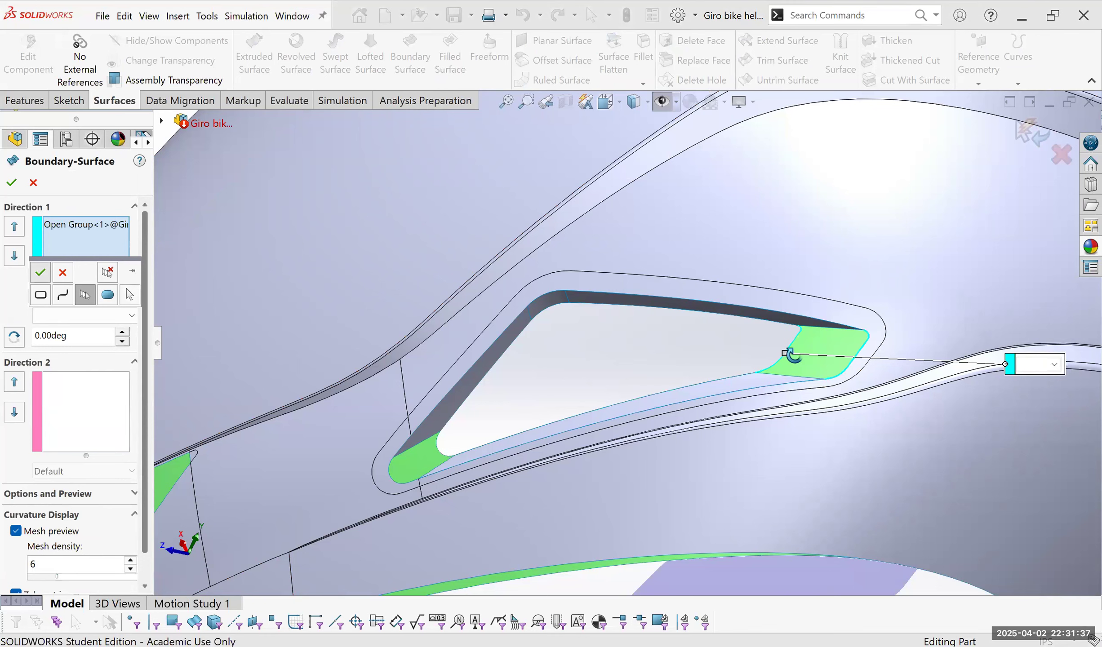
{"action": "right_click", "coordinate": [819, 332]}
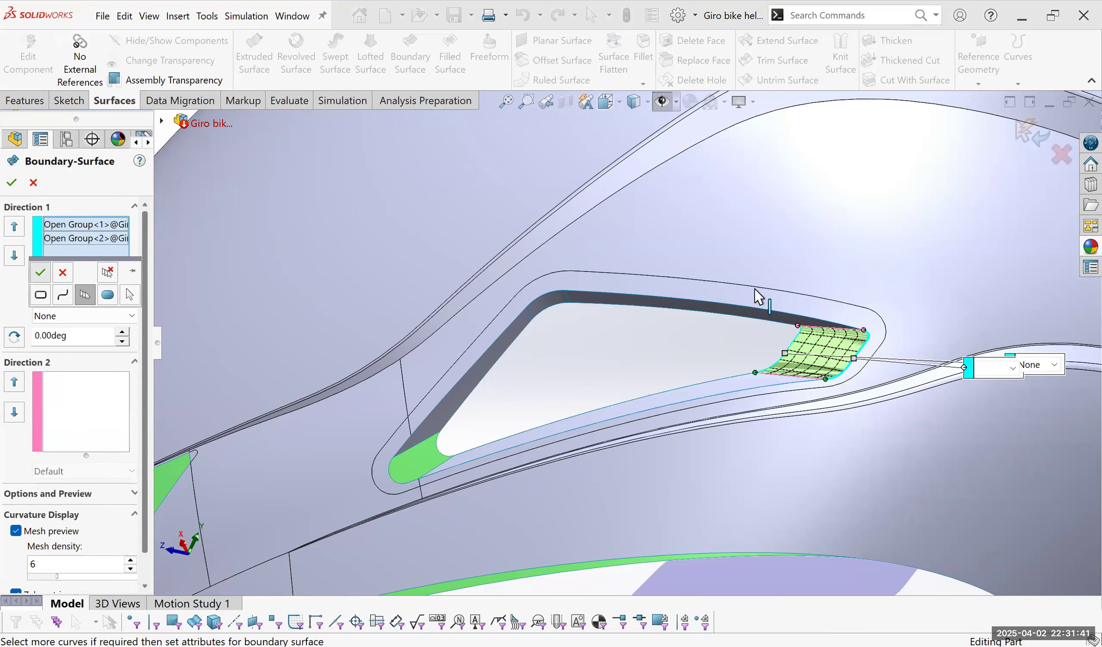
Add the adjoining upper and lower wall edges as Direction 2 curves with Tangency To Face and create the rear end surface.
{"action": "right_click", "coordinate": [747, 320]}
{"action": "middle_click_drag", "start_coordinate": [747, 320], "coordinate": [770, 384]}
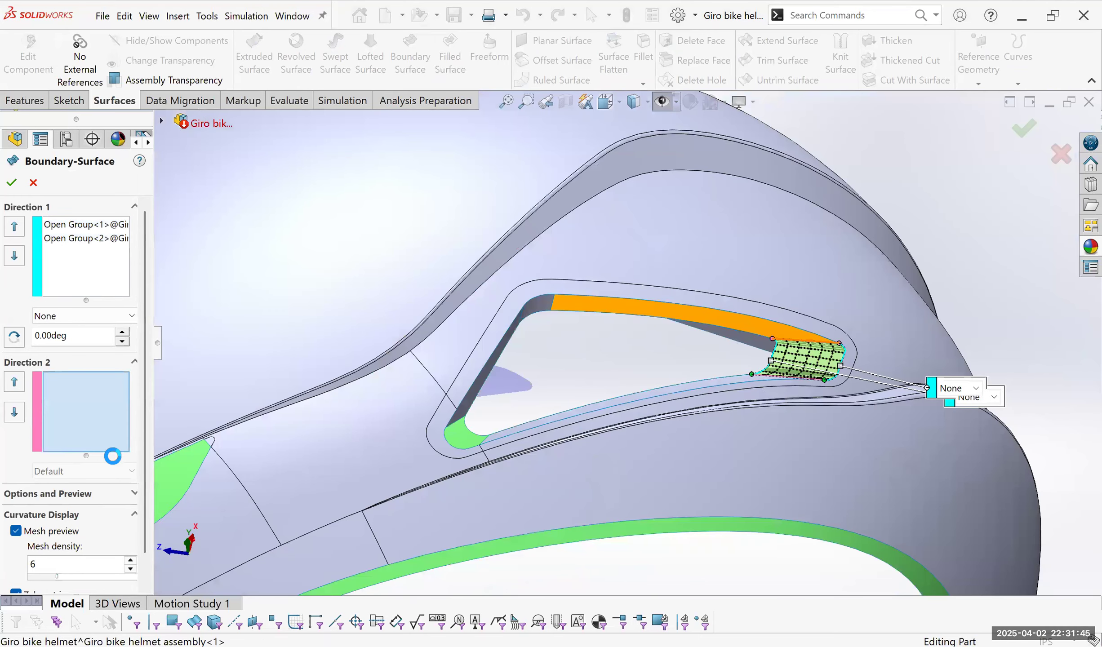
{"action": "left_click", "coordinate": [805, 341]}
{"action": "middle_click_drag", "start_coordinate": [805, 341], "coordinate": [856, 523]}
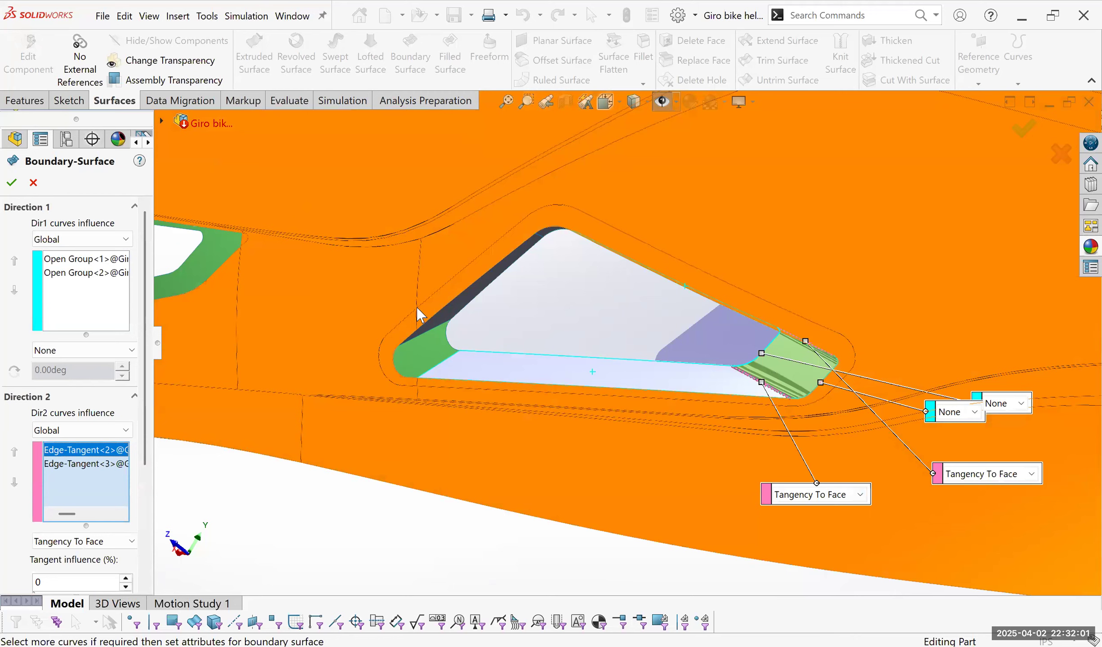
{"action": "right_click", "coordinate": [445, 347]}
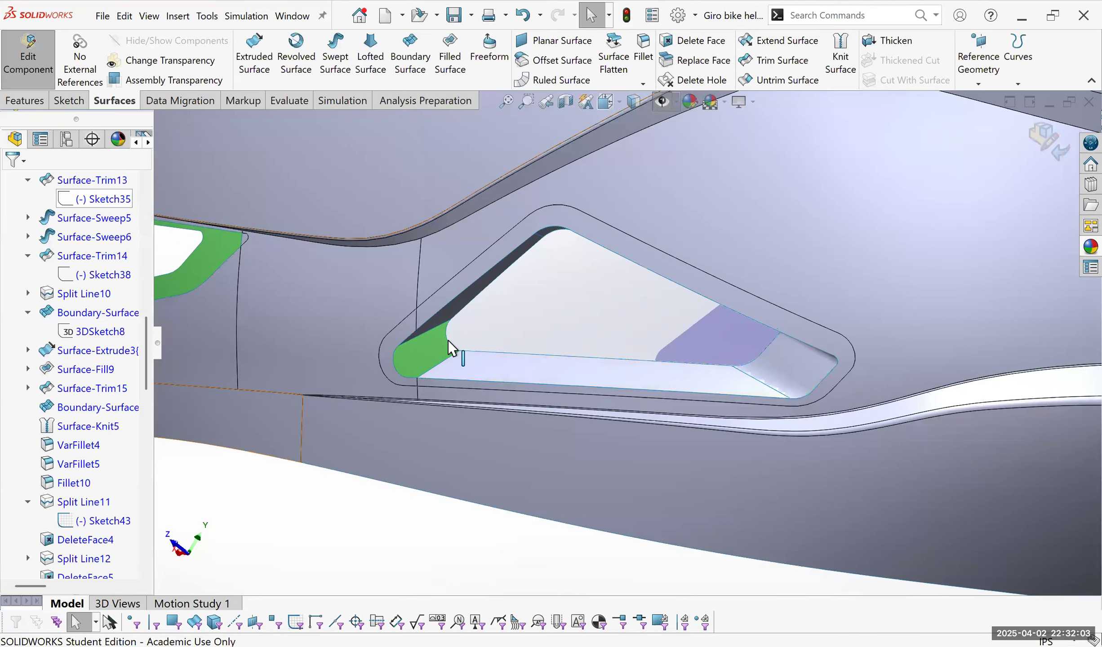
Set the remaining rounded corner's inner edge and an open group of its outer arc and short edge as Direction 1 boundary curves.
{"action": "key", "text": "Return"}
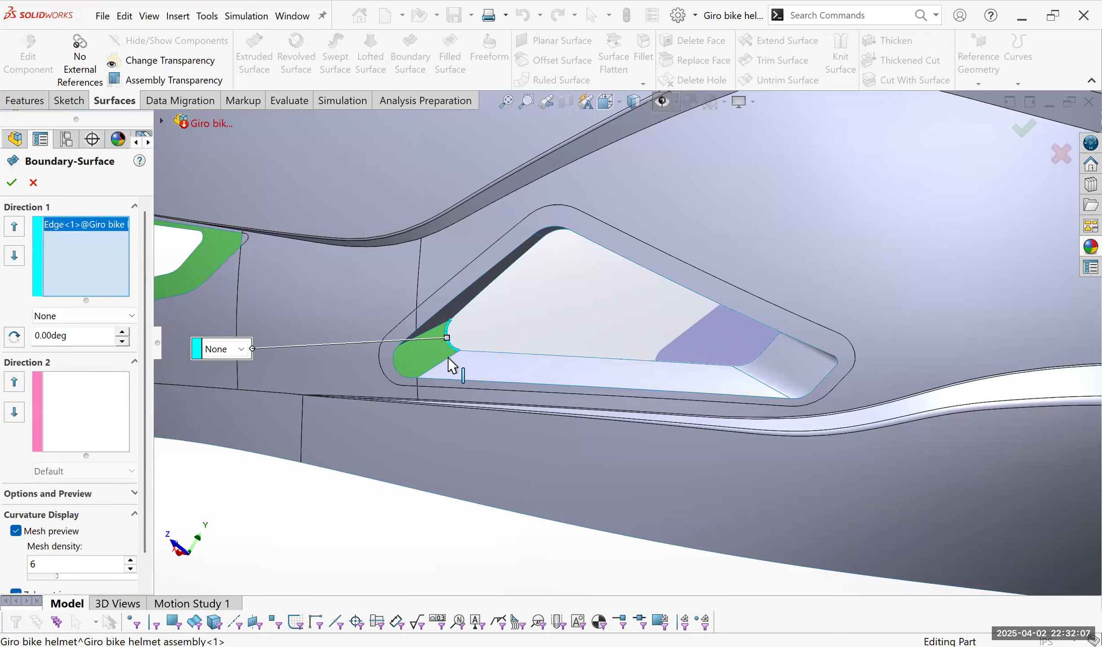
{"action": "left_click", "coordinate": [437, 366]}
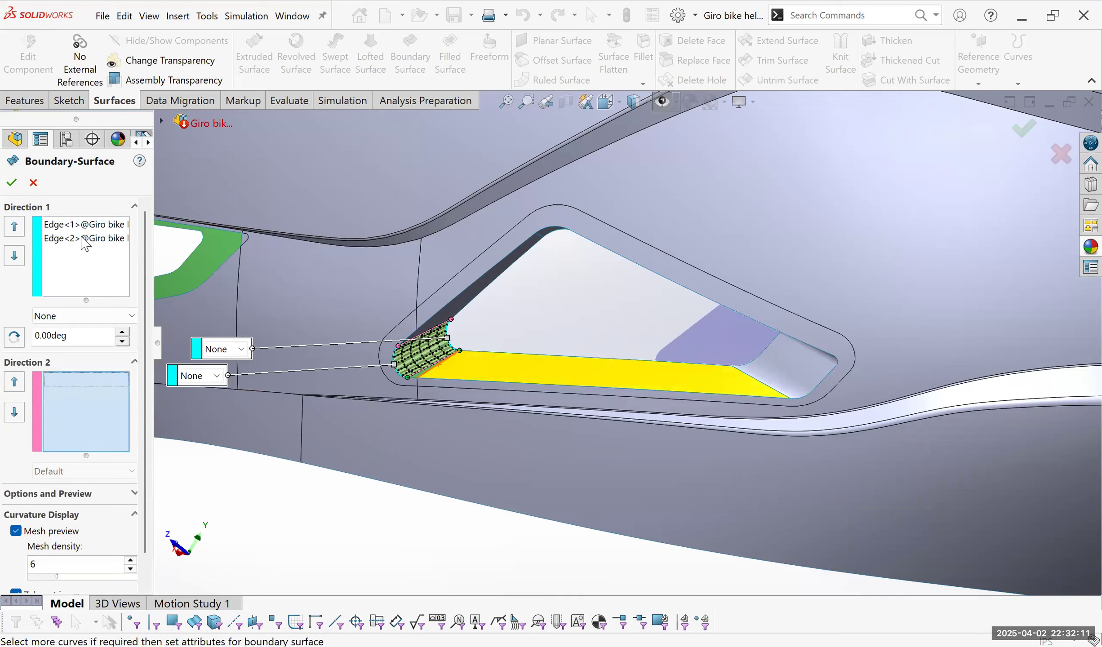
{"action": "scroll", "coordinate": [393, 399], "scroll_direction": "down", "scroll_amount": 6}
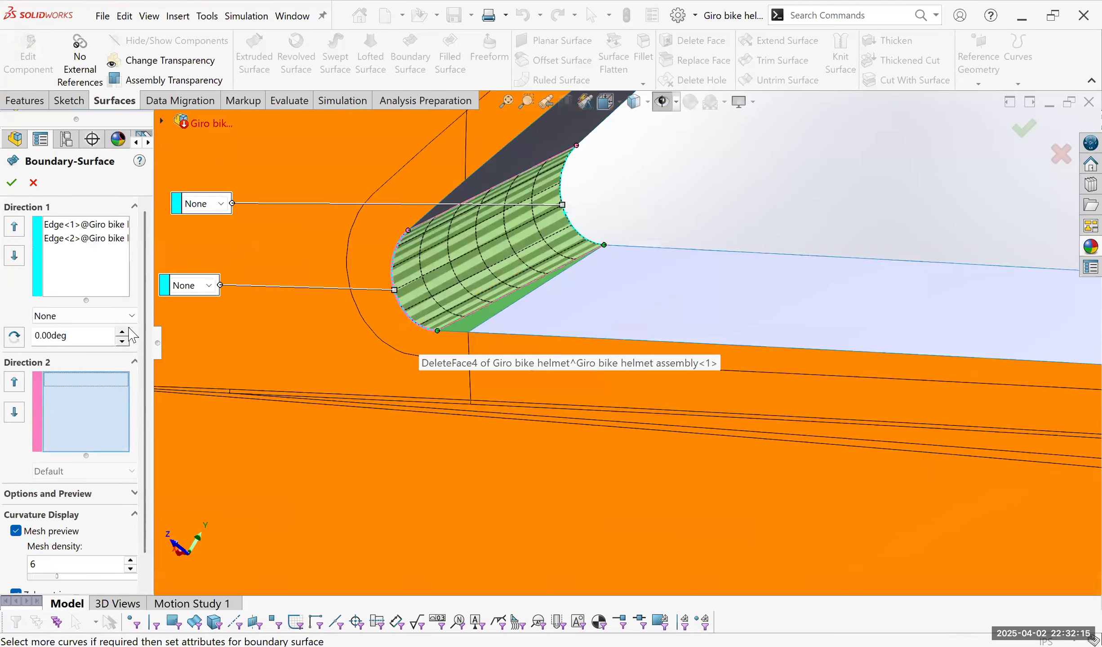
{"action": "left_click", "coordinate": [404, 313]}
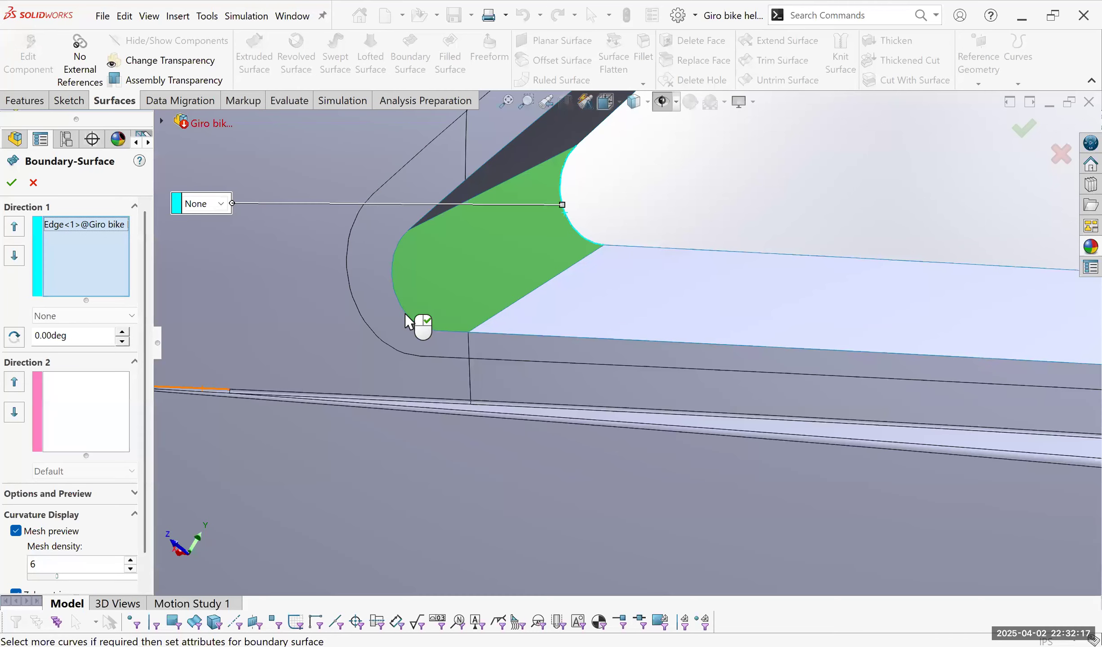
{"action": "left_click", "coordinate": [466, 333]}
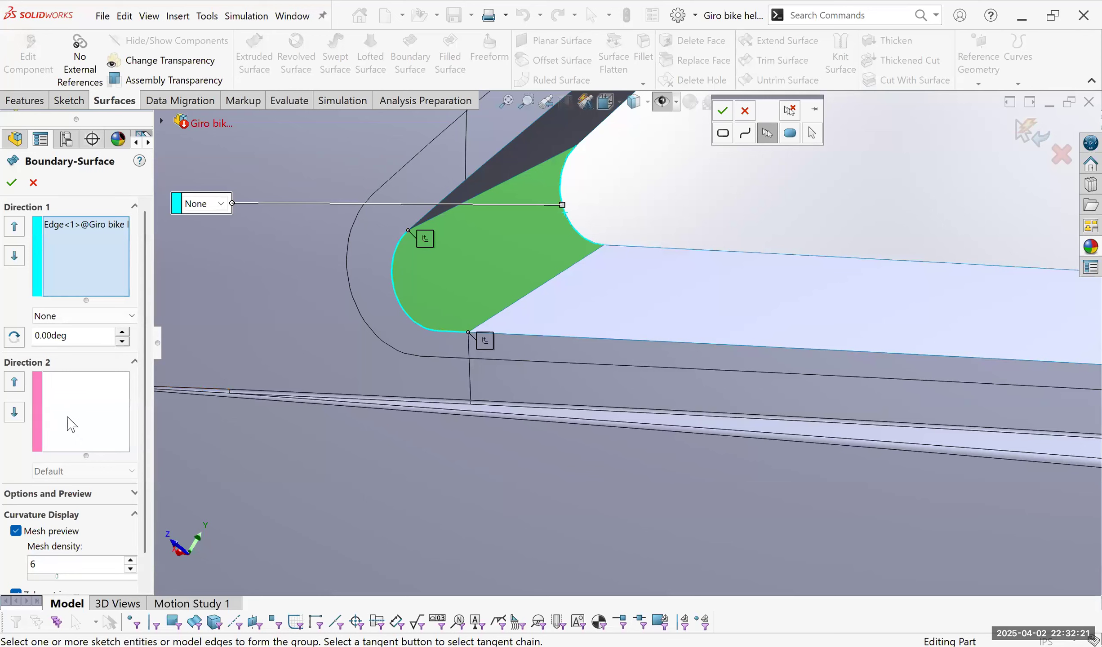
{"action": "left_click", "coordinate": [491, 316]}
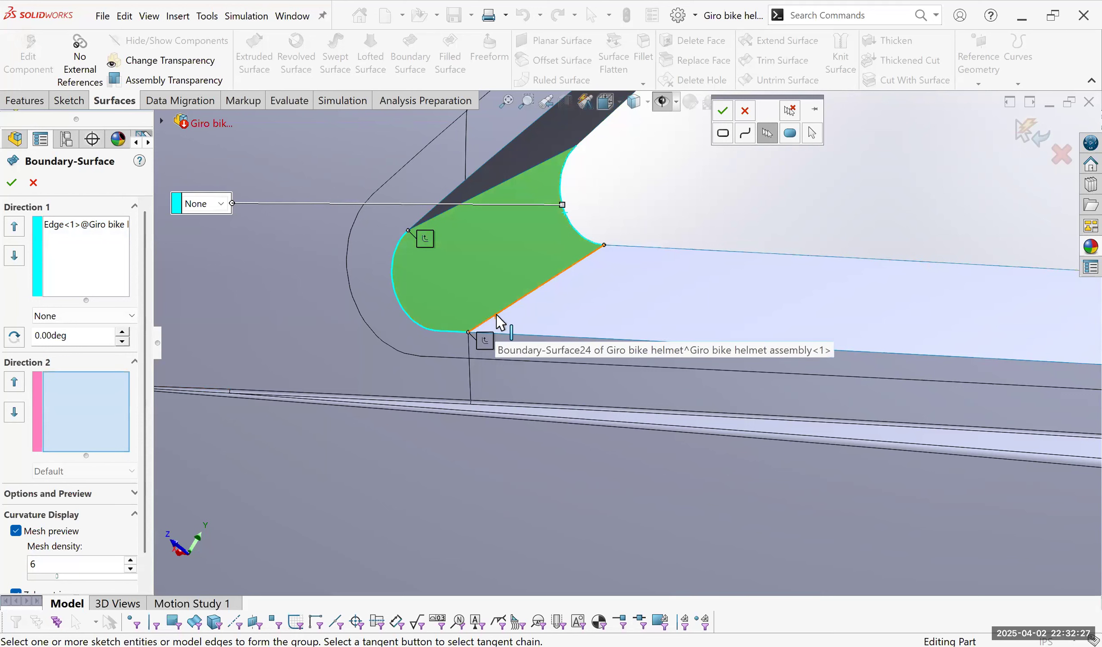
{"action": "left_click", "coordinate": [76, 261]}
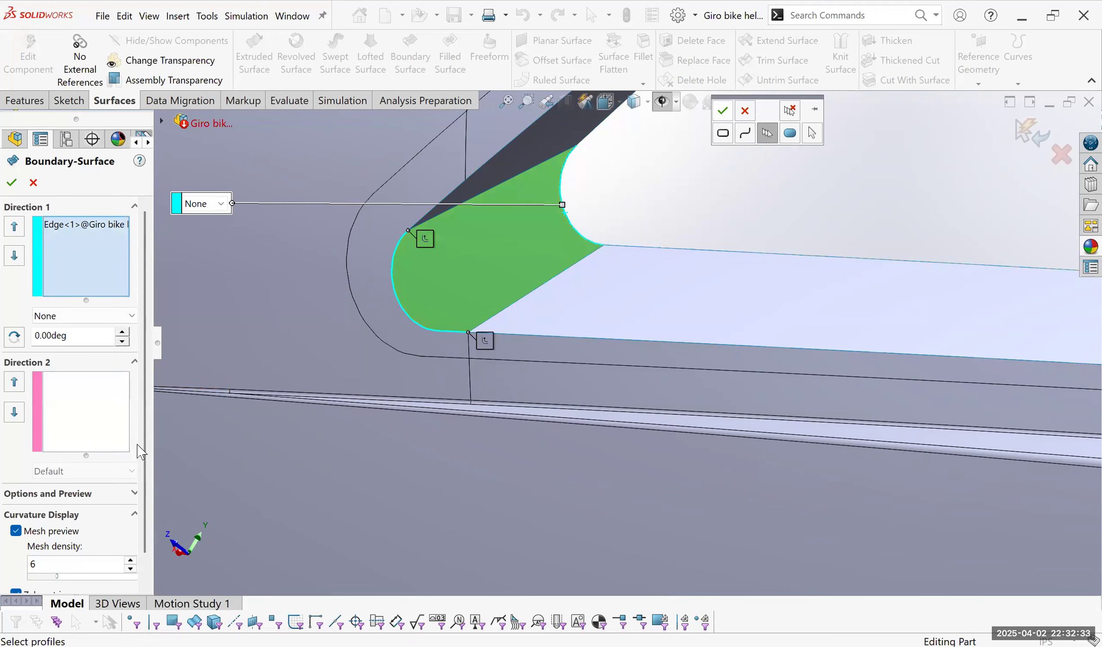
Add both adjoining wall edges in Direction 2 with Tangency To Face and create the boundary surface closing the rounded corner.
{"action": "left_click", "coordinate": [540, 287]}
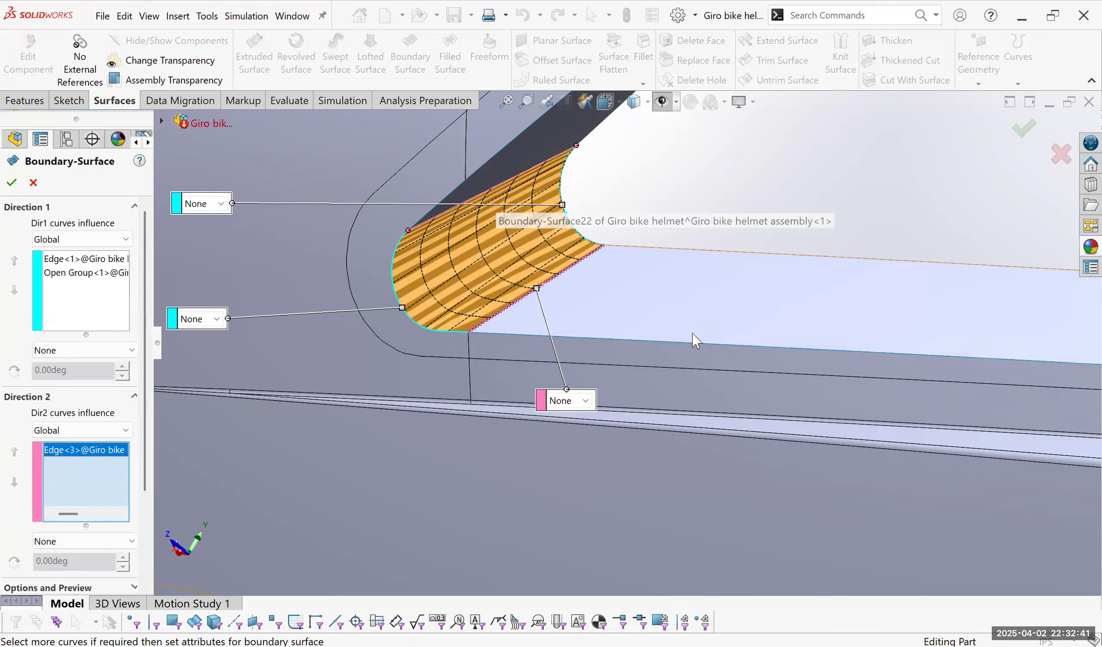
{"action": "left_click", "coordinate": [531, 169]}
{"action": "key", "text": "Return"}
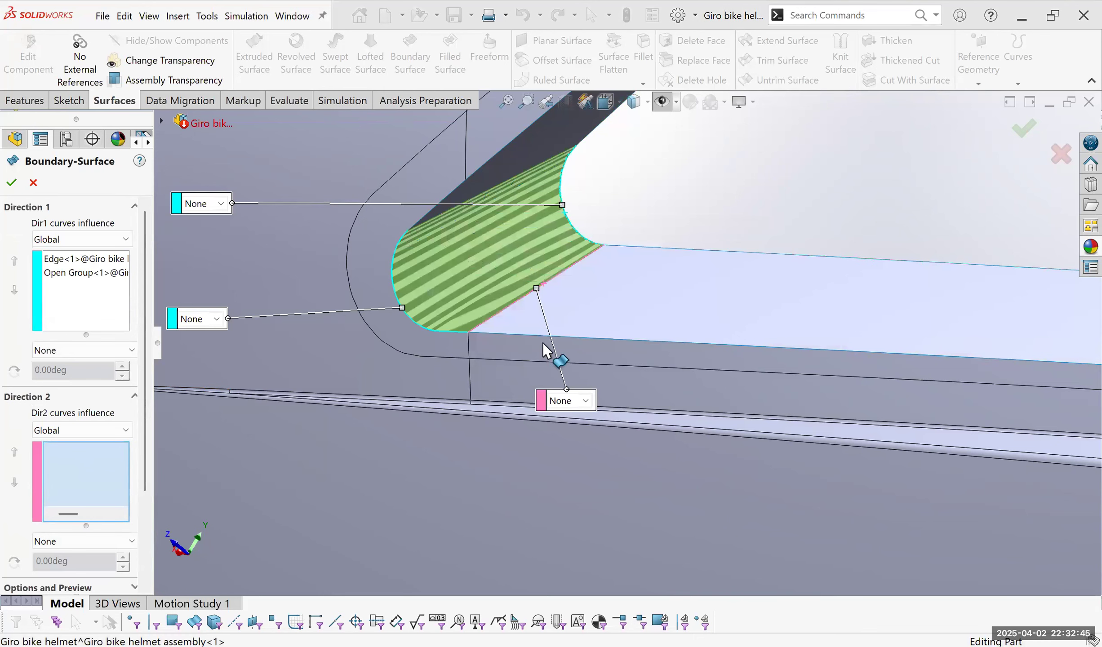
{"action": "left_click", "coordinate": [545, 318]}
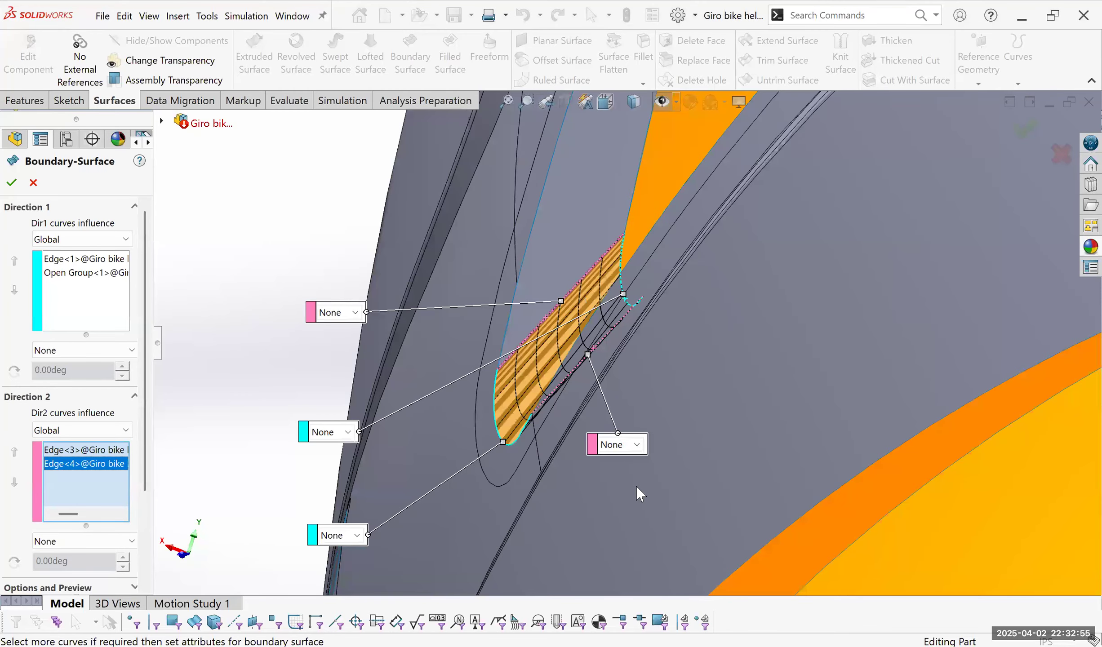
{"action": "left_click", "coordinate": [14, 183]}
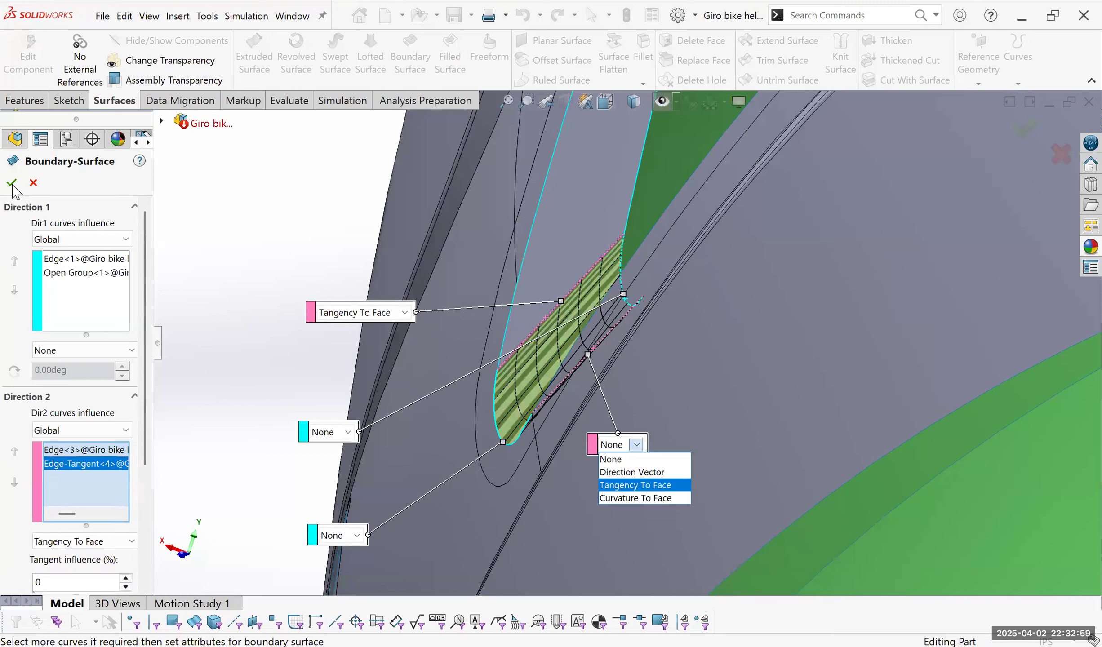
{"action": "key", "text": "Return"}
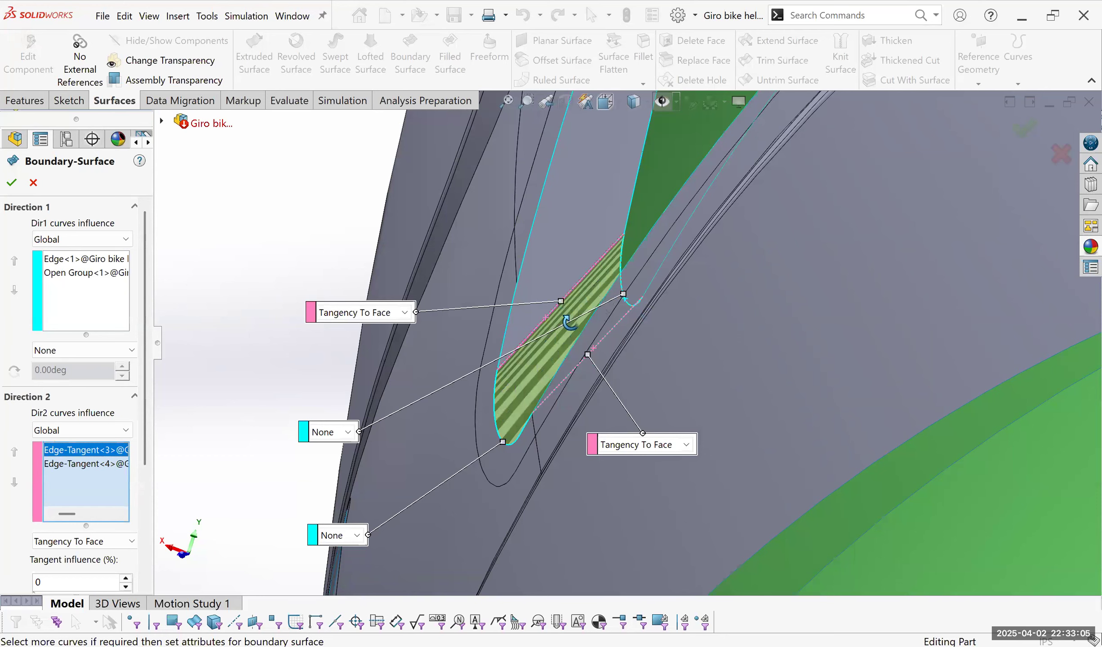
{"action": "key", "text": "Return"}
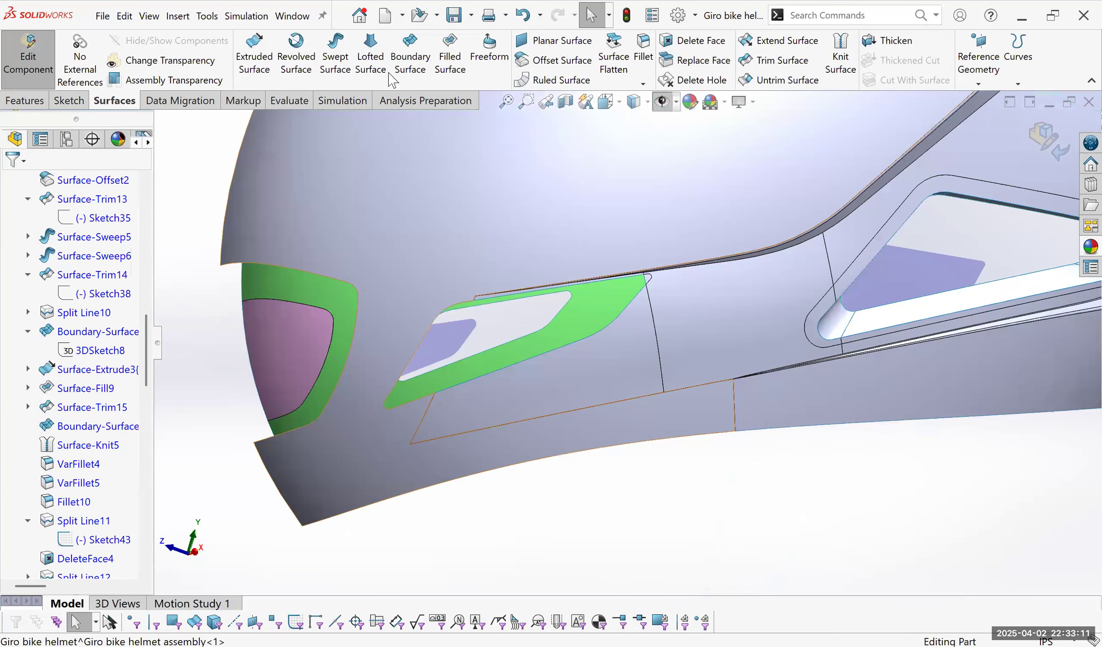
Start a boundary surface for the smaller neighbouring side vent.
{"action": "left_click", "coordinate": [415, 65]}
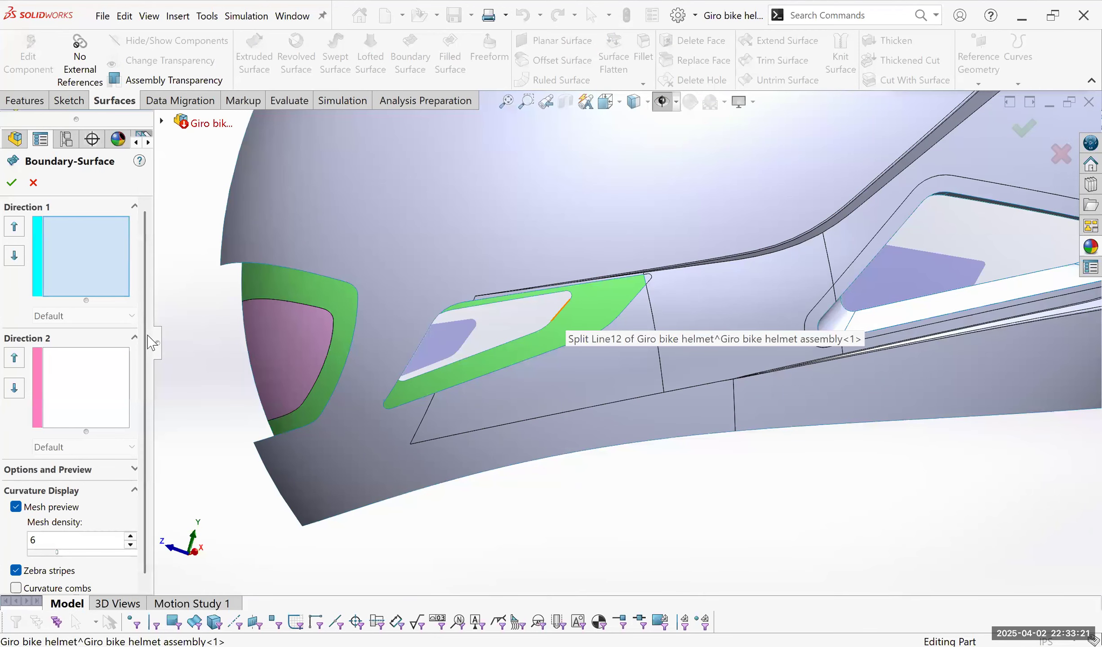
Select the side vent's lower inner edge chain, including its corner curves, as the first Direction 1 group of the boundary surface.
{"action": "left_click", "coordinate": [557, 322]}
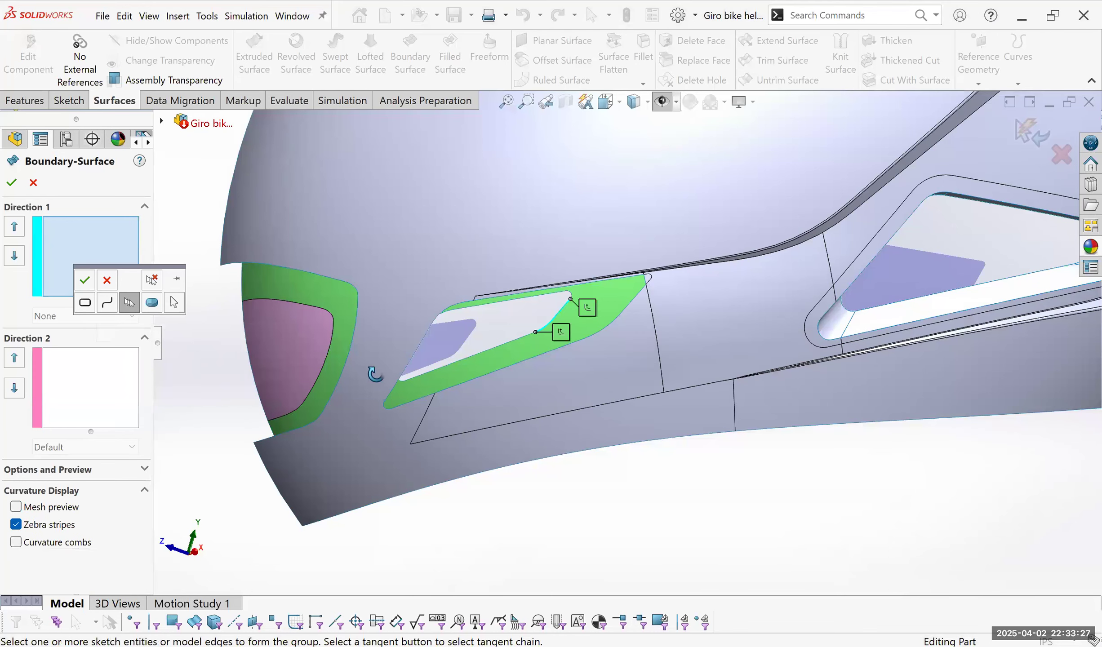
{"action": "scroll", "coordinate": [384, 368], "scroll_direction": "down", "scroll_amount": 3}
{"action": "left_click", "coordinate": [388, 367]}
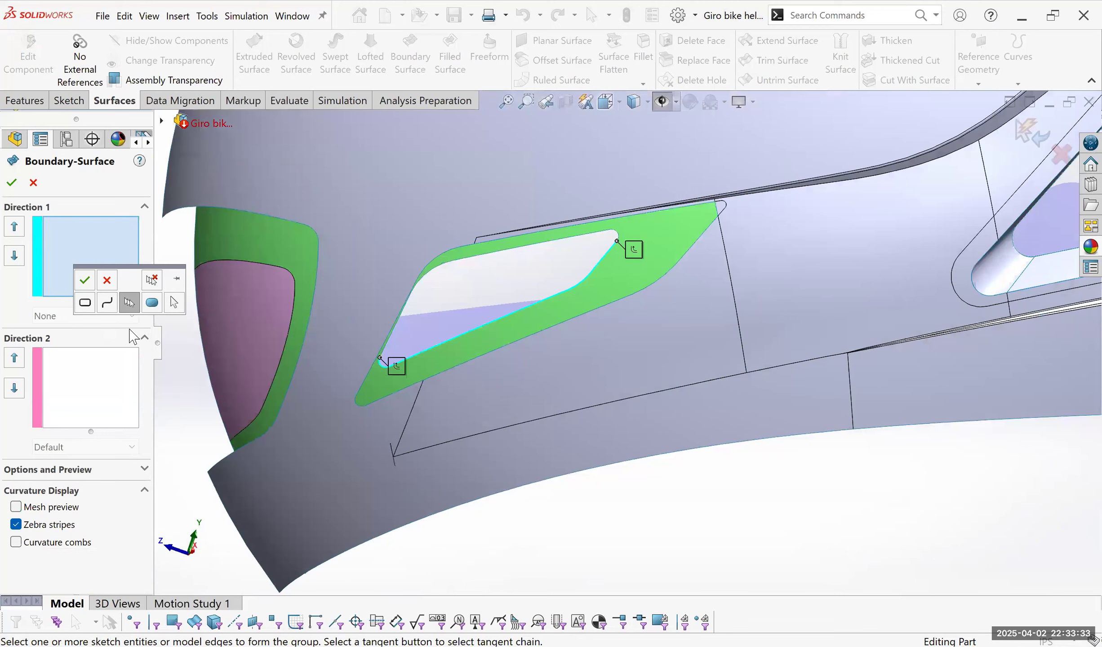
{"action": "right_click", "coordinate": [696, 237]}
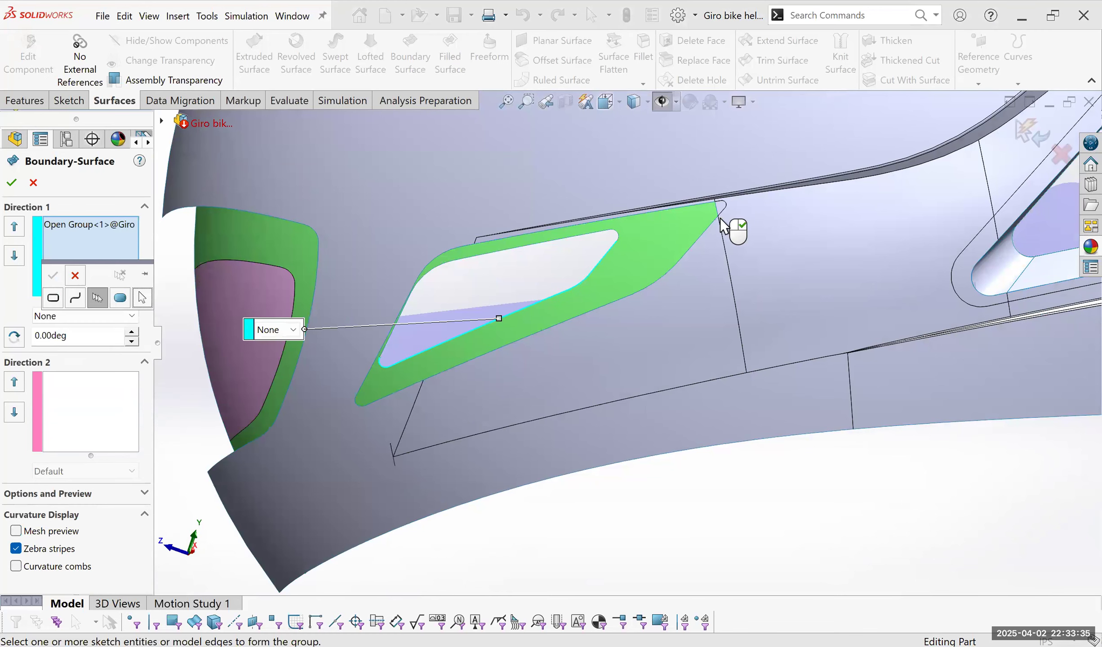
Add the side vent's lower outer edge chain as the second Direction 1 group and create the boundary surface.
{"action": "left_click", "coordinate": [679, 263]}
{"action": "left_click", "coordinate": [420, 382]}
{"action": "left_click", "coordinate": [364, 404]}
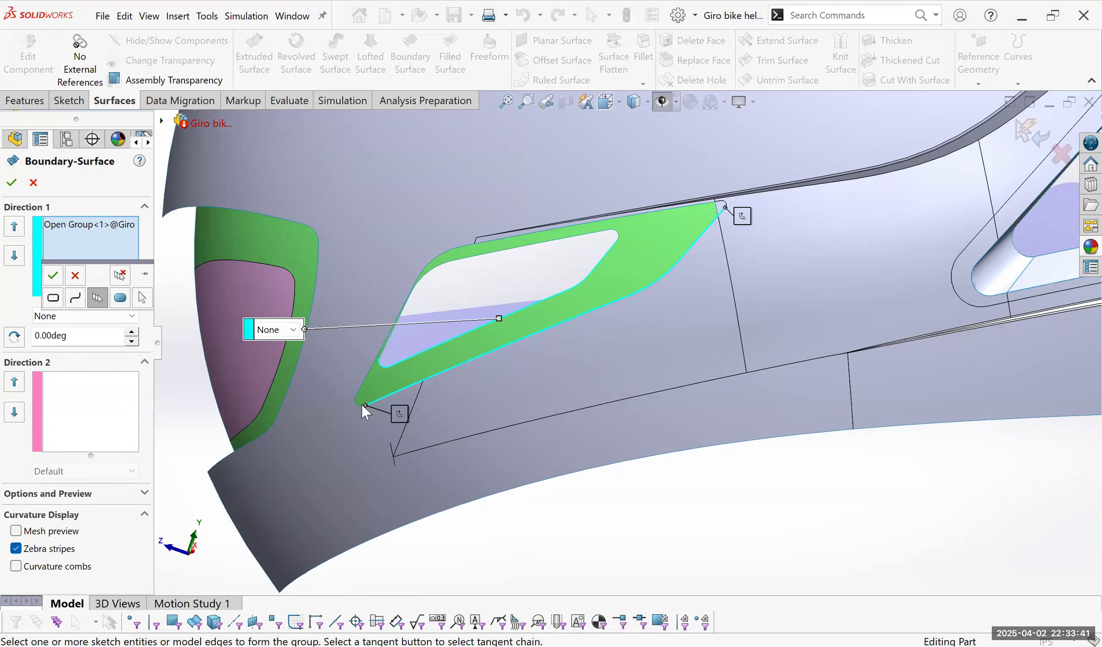
{"action": "left_click", "coordinate": [358, 401]}
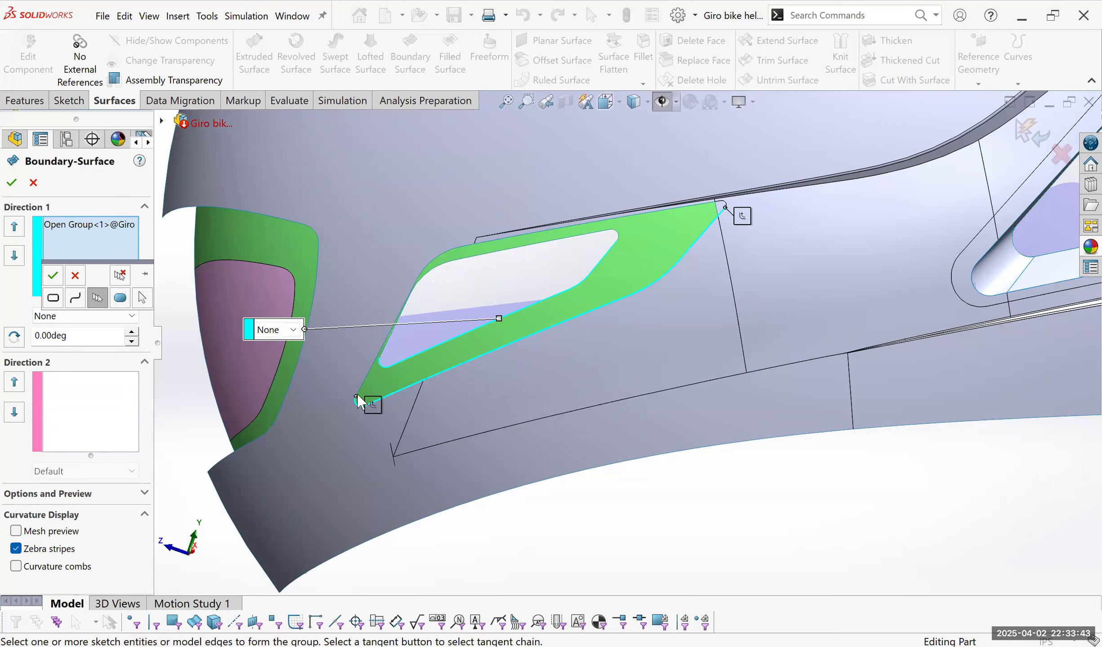
{"action": "left_click", "coordinate": [53, 276]}
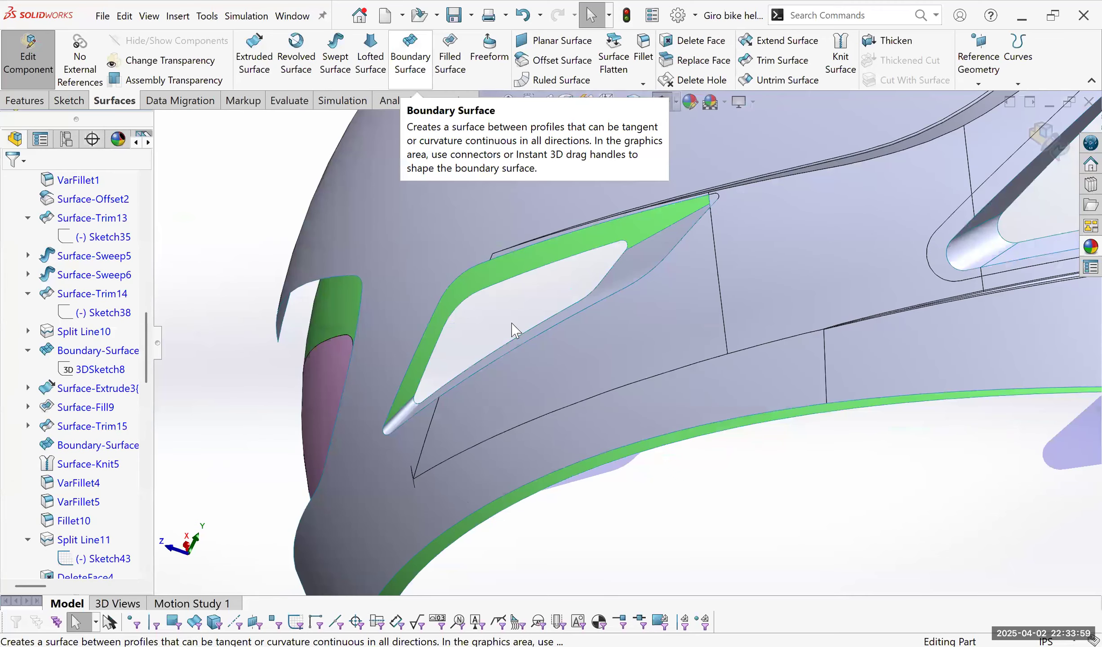
Start another boundary surface with the side vent's upper outer edge and its rounded corner as the first Direction 1 group.
{"action": "left_click", "coordinate": [571, 232]}
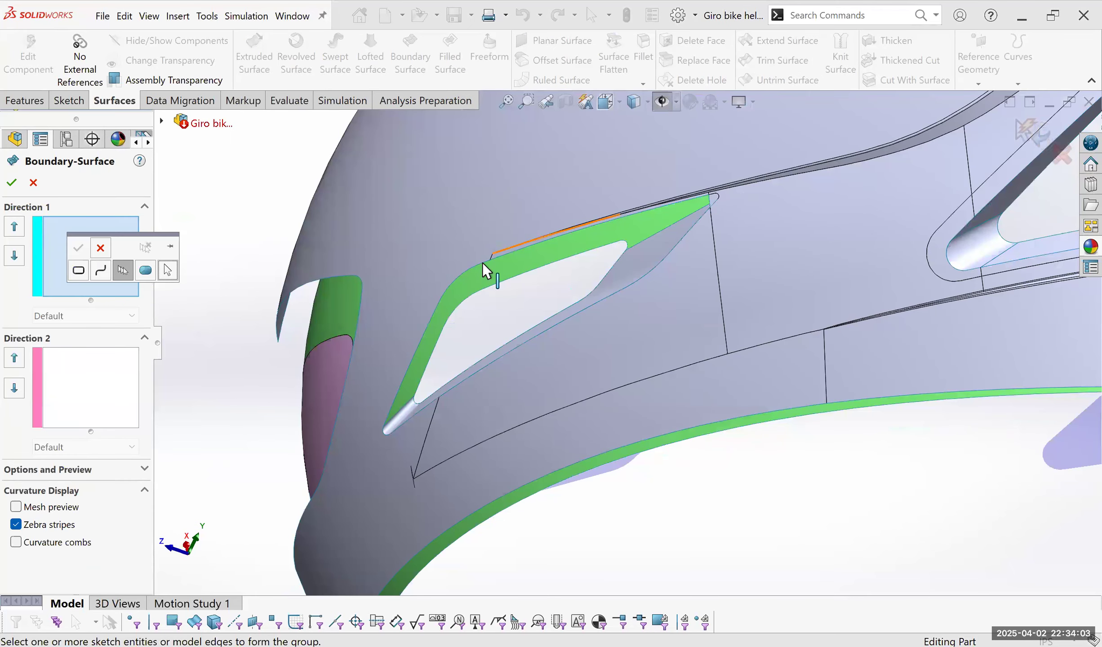
{"action": "left_click", "coordinate": [485, 264]}
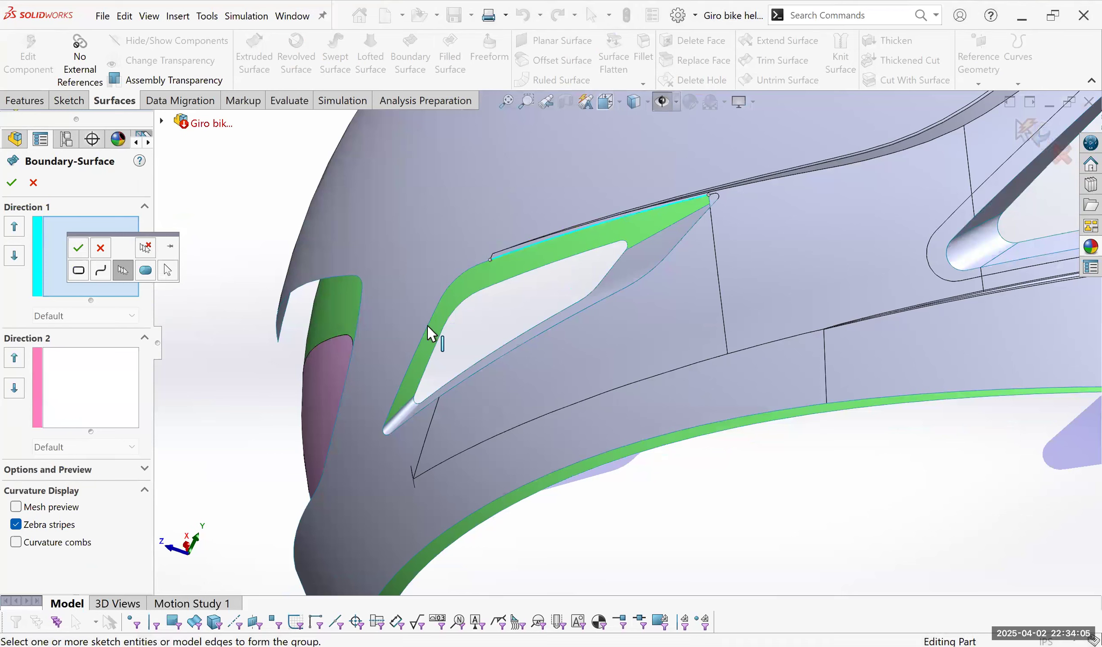
{"action": "left_click", "coordinate": [428, 326]}
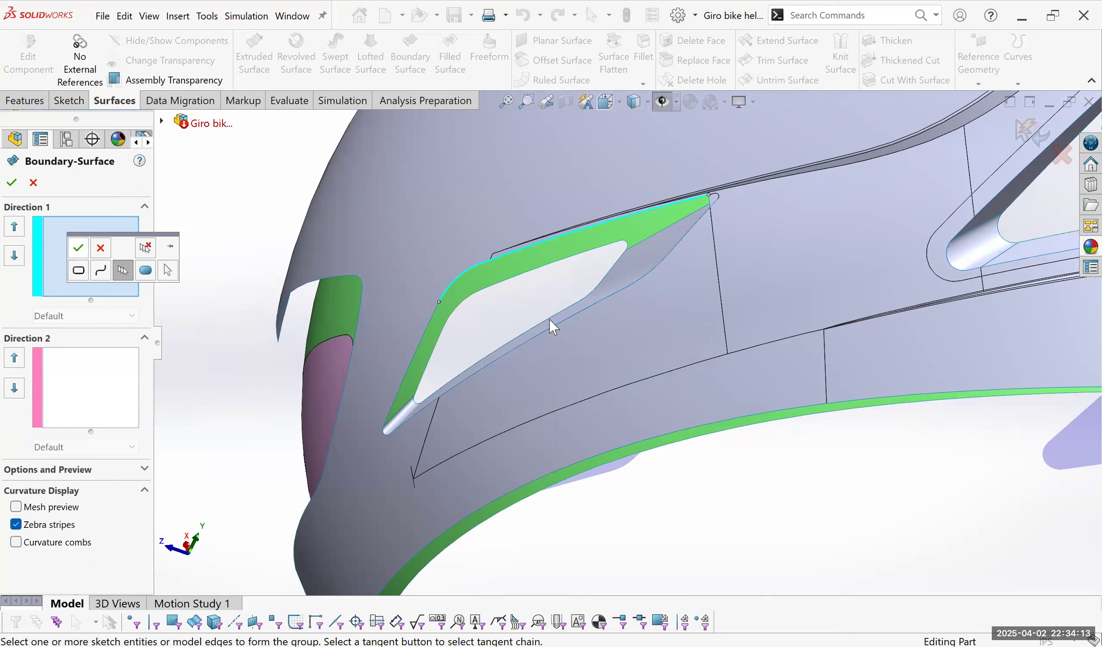
{"action": "left_click", "coordinate": [78, 248]}
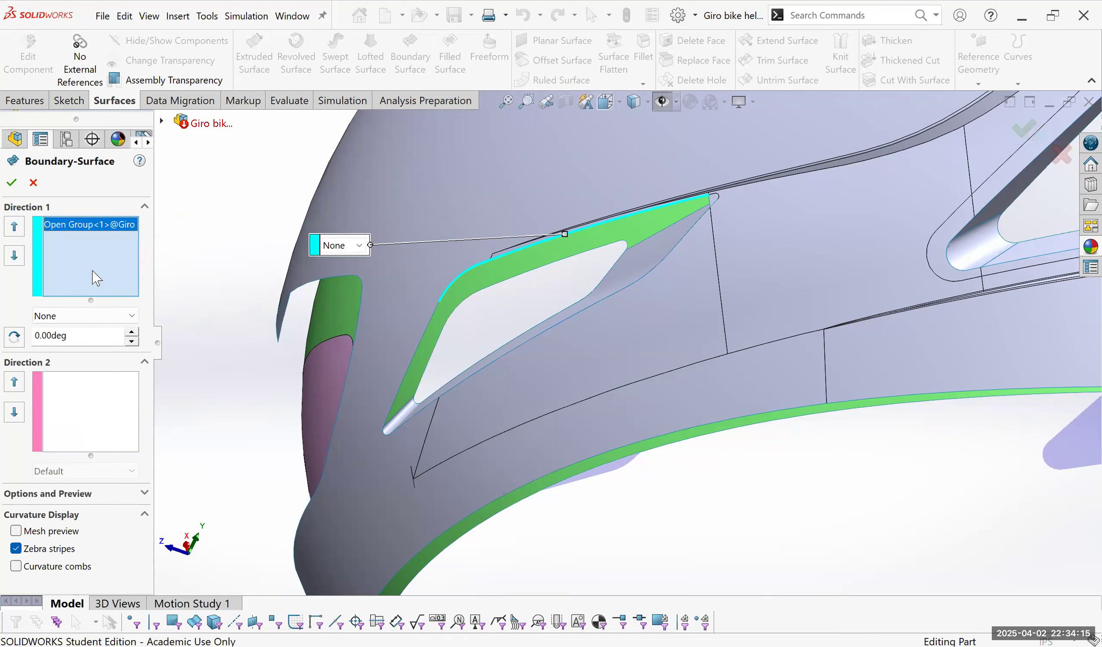
Add the matching upper inner edge chain as the second Direction 1 group using SelectionManager and create the boundary surface.
{"action": "right_click", "coordinate": [92, 271]}
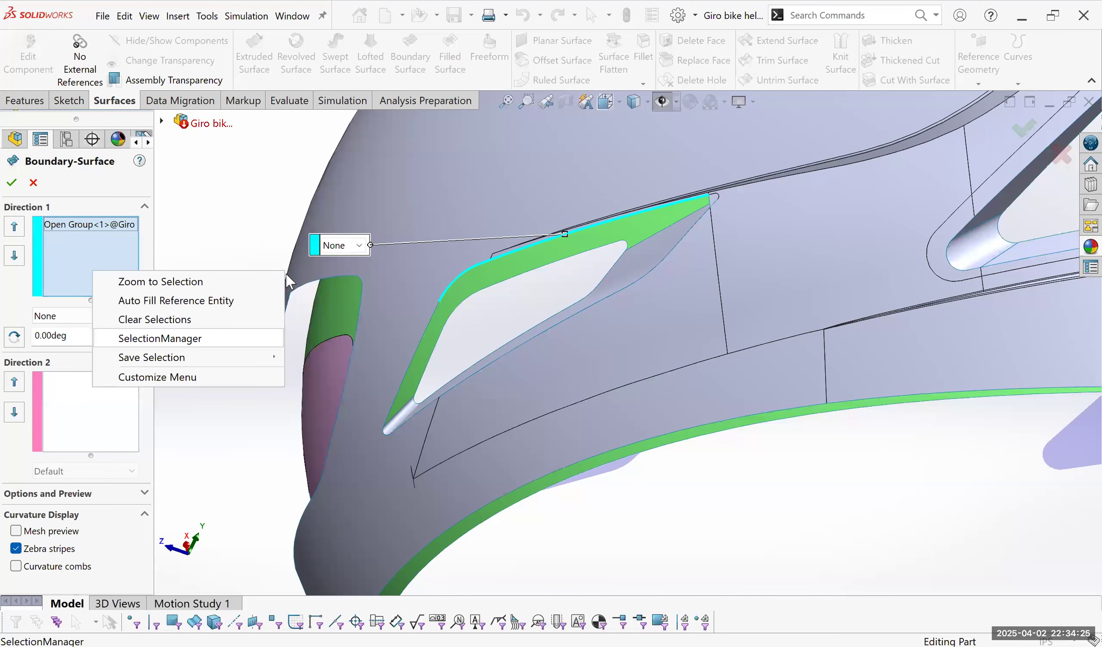
{"action": "left_click", "coordinate": [101, 281]}
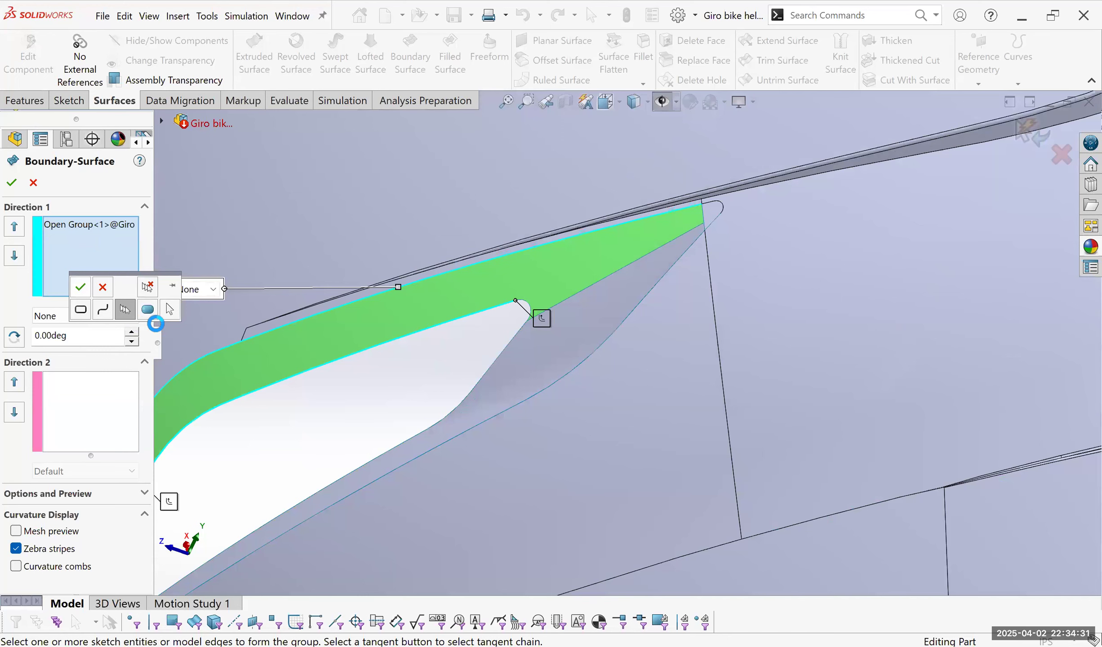
{"action": "right_click", "coordinate": [682, 264]}
{"action": "scroll", "coordinate": [682, 264], "scroll_direction": "up", "scroll_amount": 2}
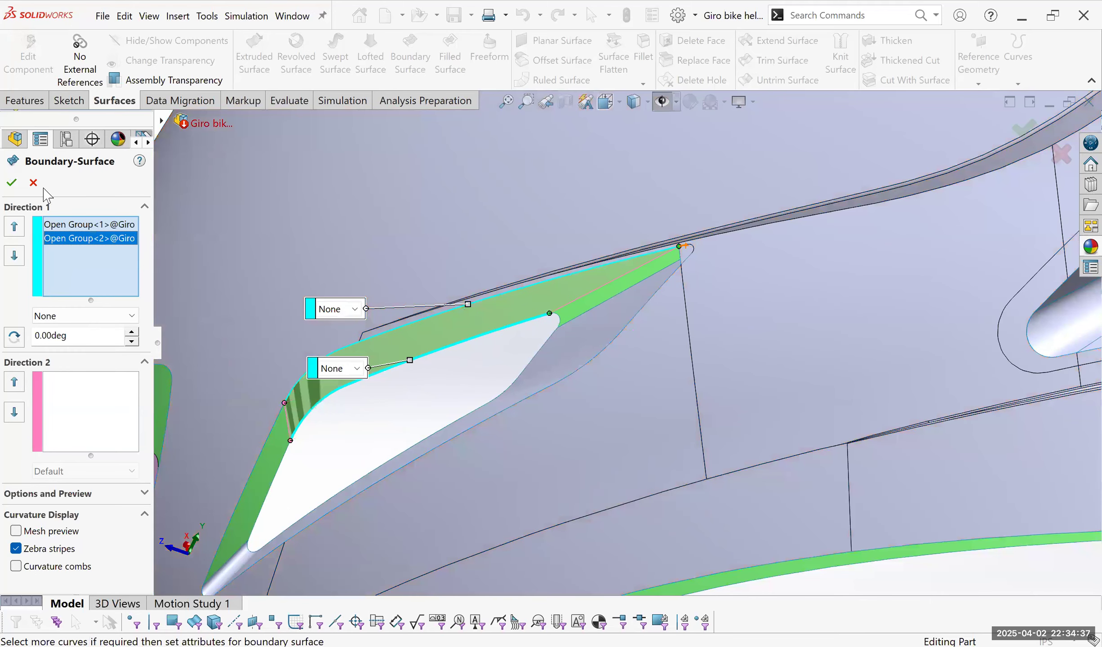
{"action": "scroll", "coordinate": [513, 182], "scroll_direction": "up", "scroll_amount": 2}
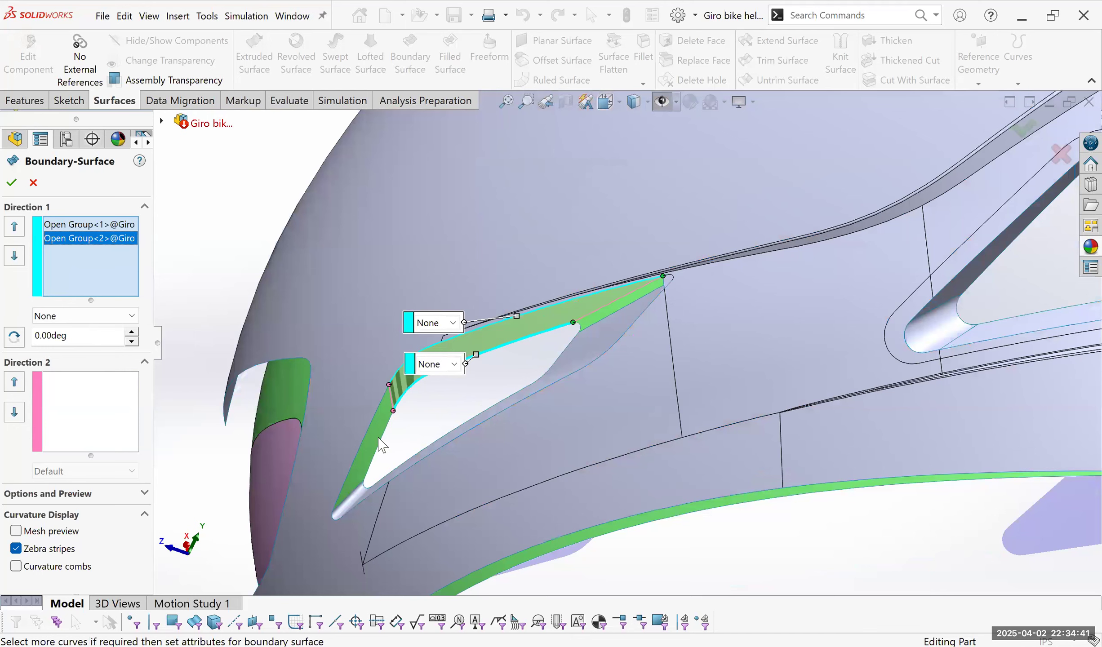
{"action": "key", "text": "Return"}
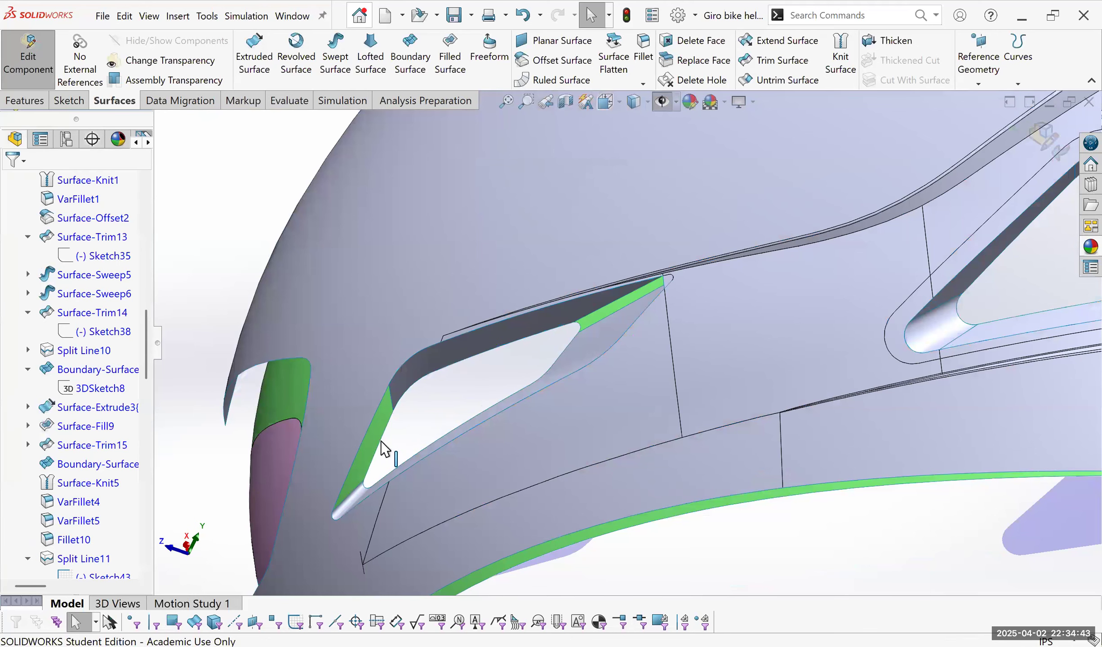
Fill the slanted front gap of the side vent with a two-direction boundary surface, using Tangency To Face on the Direction 2 edges.
{"action": "key", "text": "Return"}
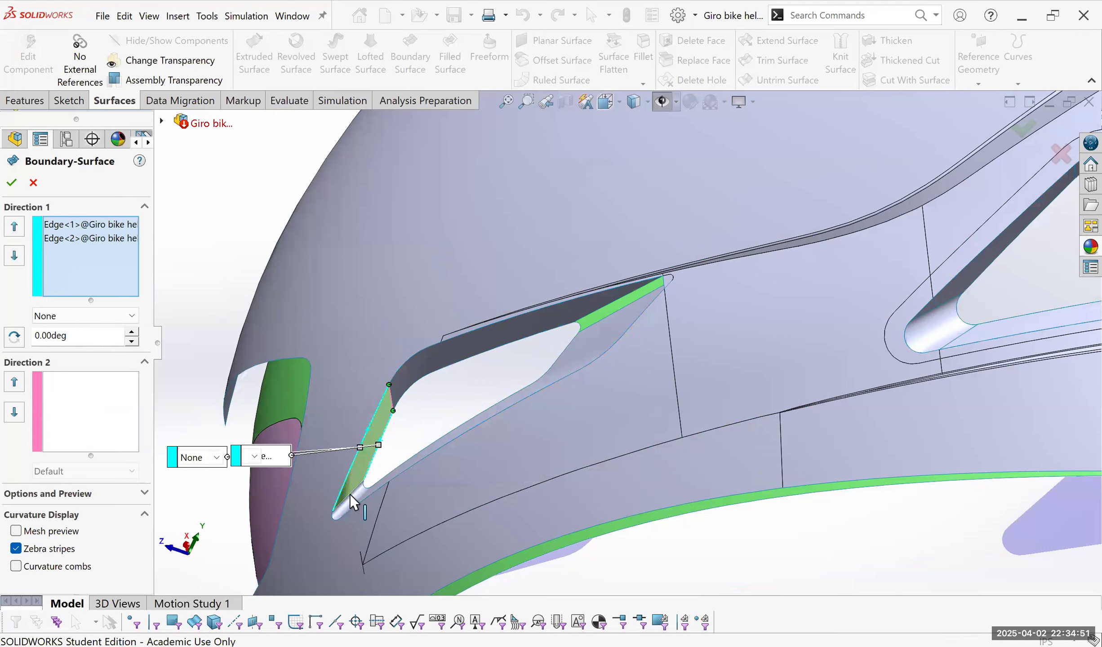
{"action": "right_click", "coordinate": [222, 416]}
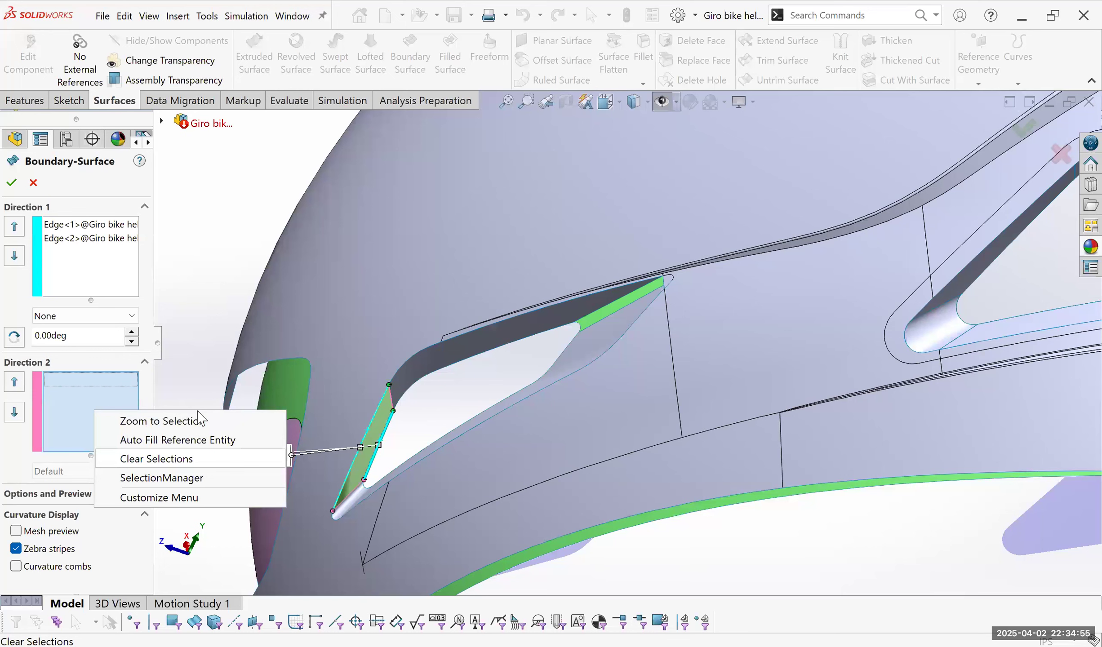
{"action": "left_click", "coordinate": [204, 440]}
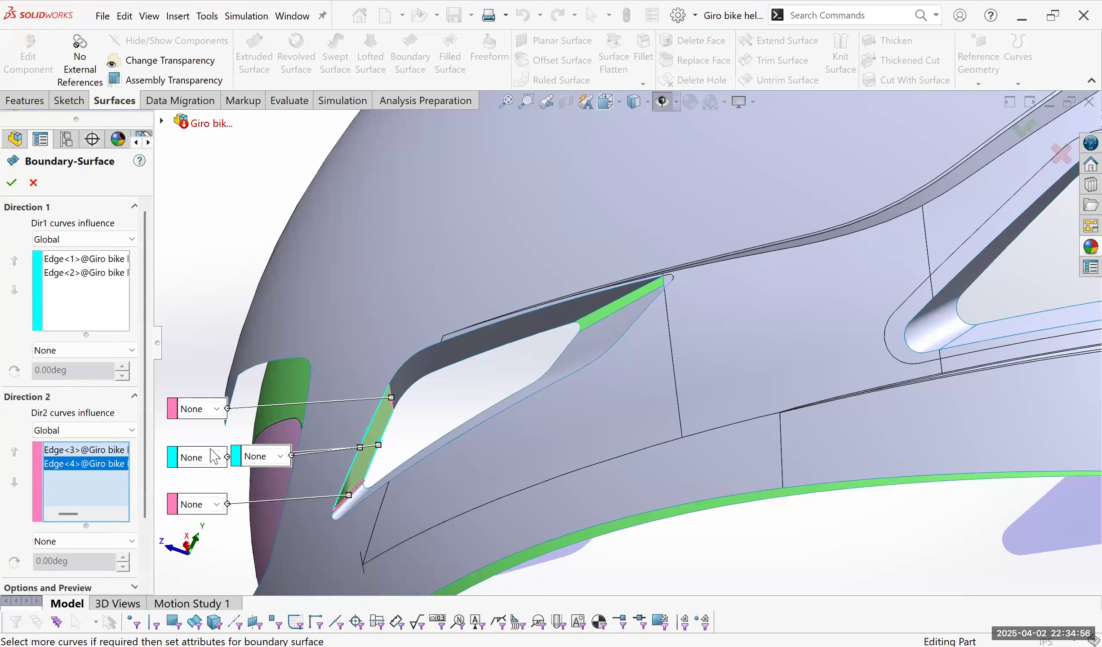
{"action": "left_click", "coordinate": [205, 509]}
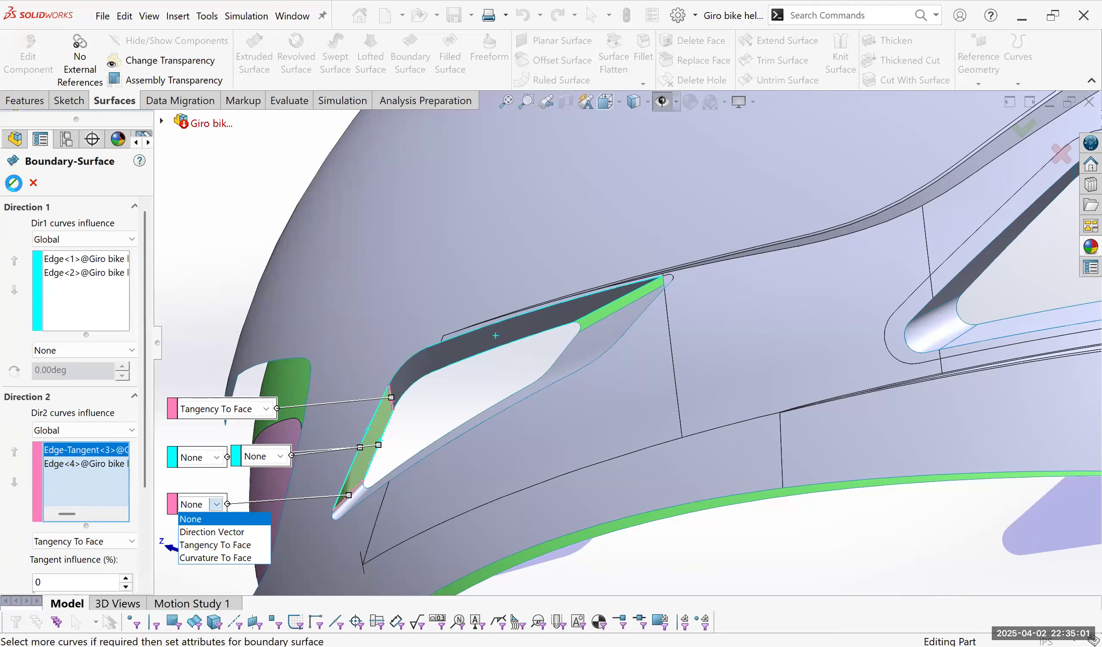
{"action": "left_click", "coordinate": [12, 182]}
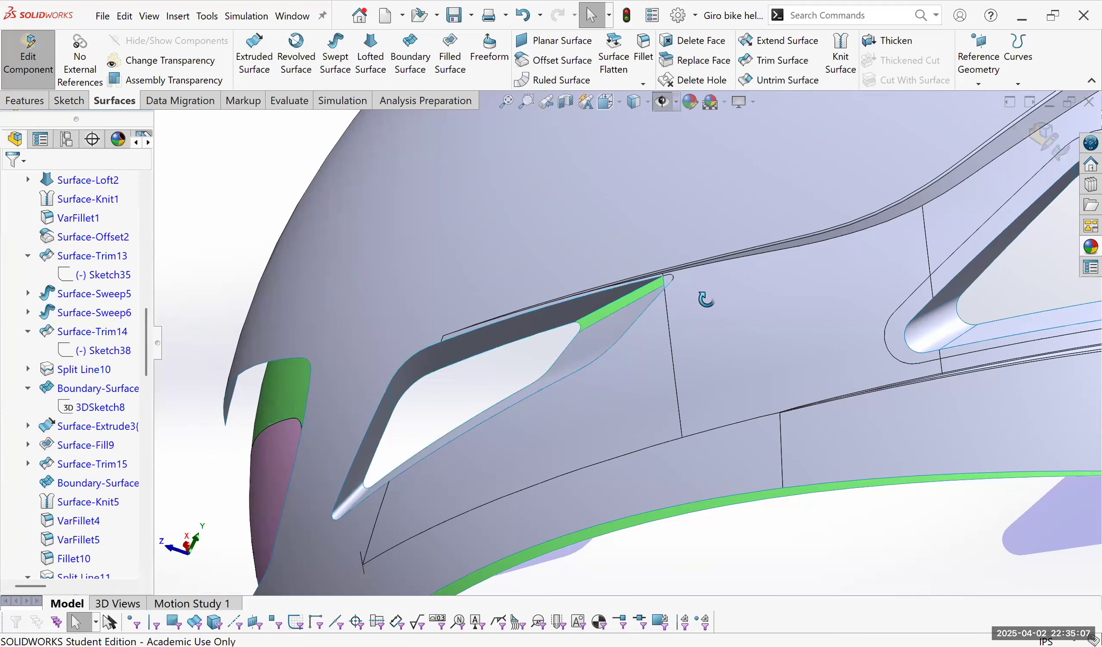
Edit the DeleteFace4 feature to also delete the small rounded face at the side vent's pointed tip.
{"action": "scroll", "coordinate": [665, 309], "scroll_direction": "down", "scroll_amount": 5}
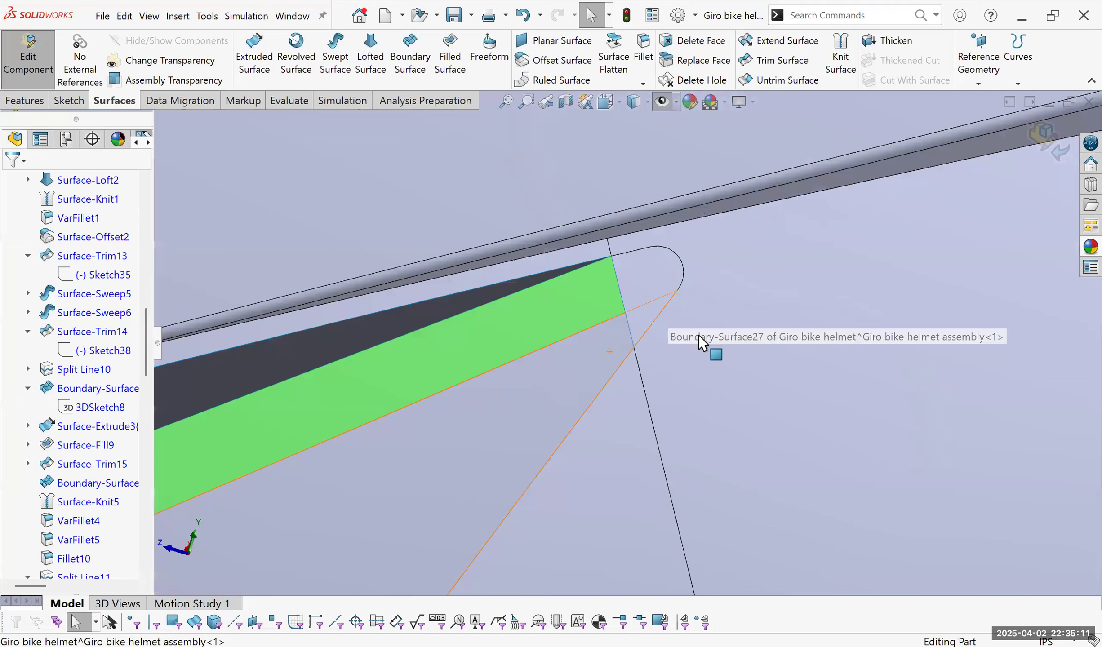
{"action": "left_click", "coordinate": [676, 344]}
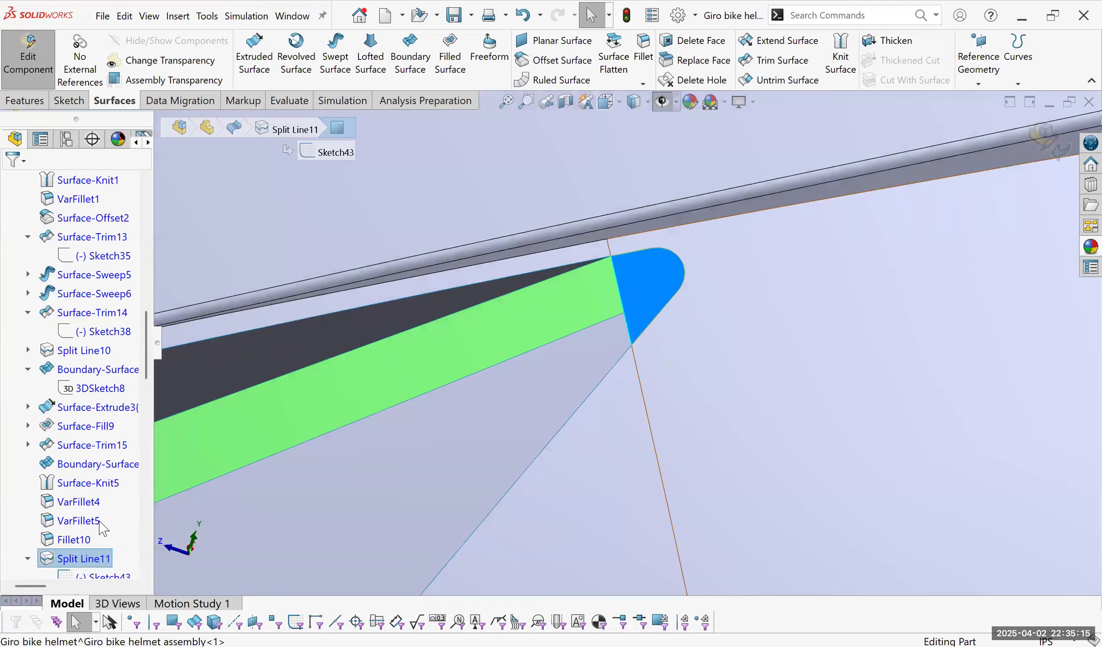
{"action": "key", "text": "z"}
{"action": "key", "text": "z"}
{"action": "key", "text": "z"}
{"action": "key", "text": "z"}
{"action": "key", "text": "z"}
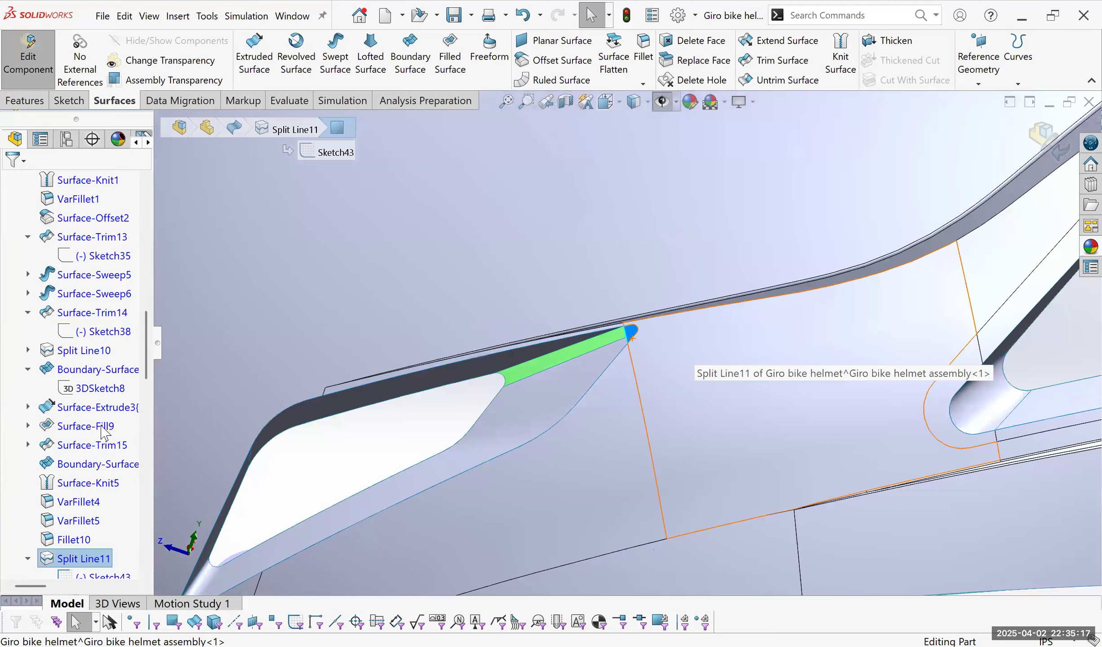
{"action": "key", "text": "z"}
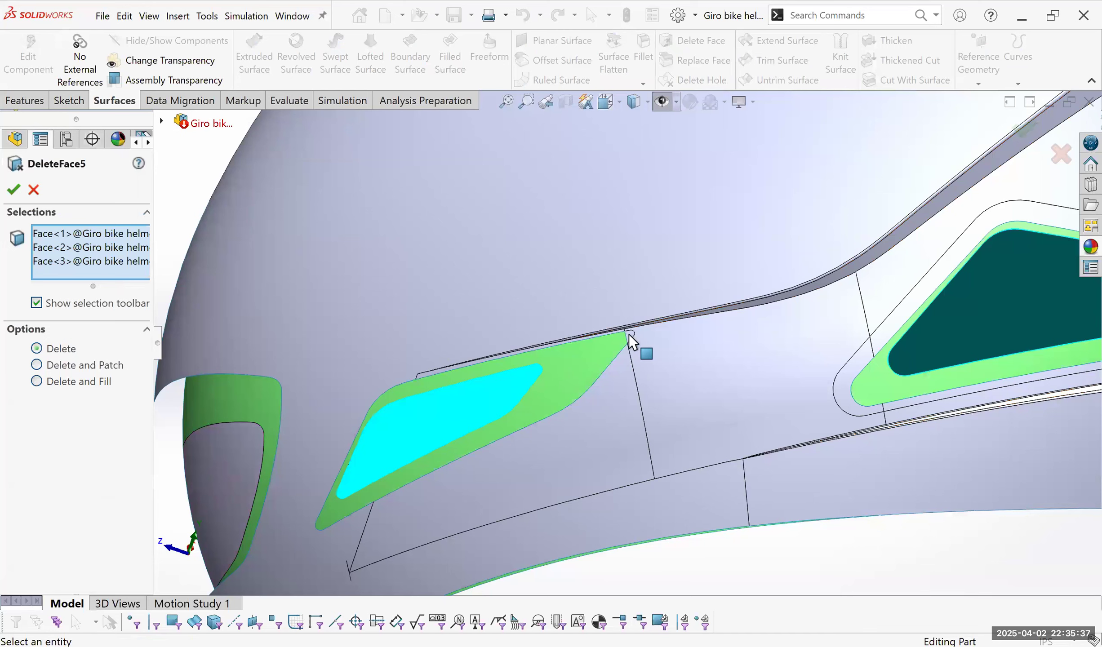
{"action": "key", "text": "Return"}
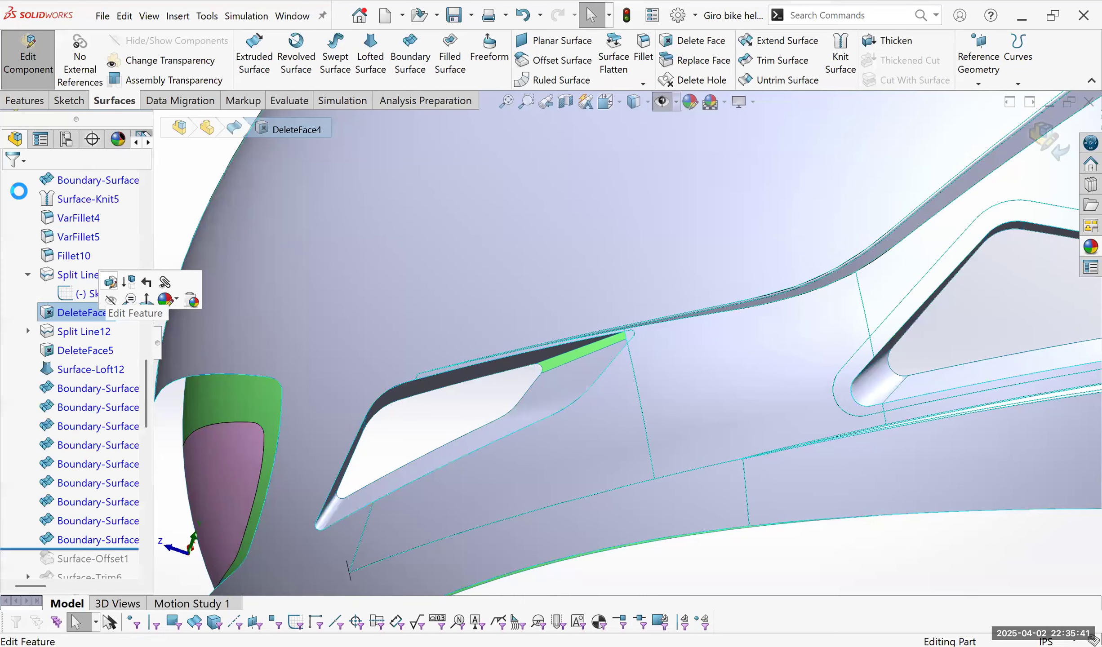
{"action": "left_click", "coordinate": [111, 282]}
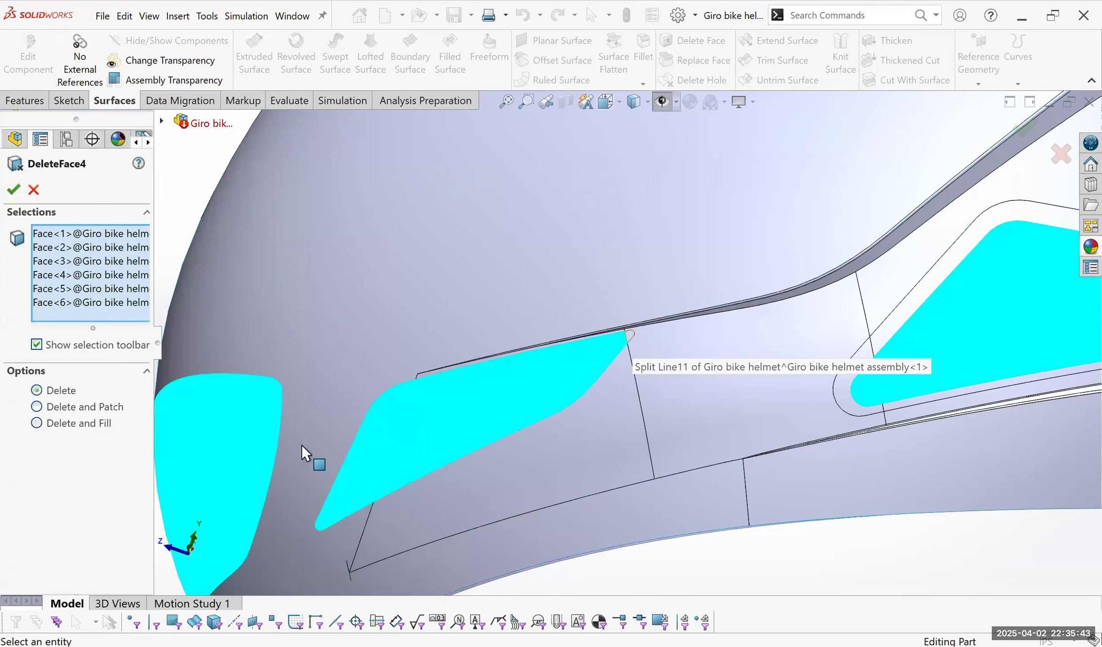
{"action": "key", "text": "Return"}
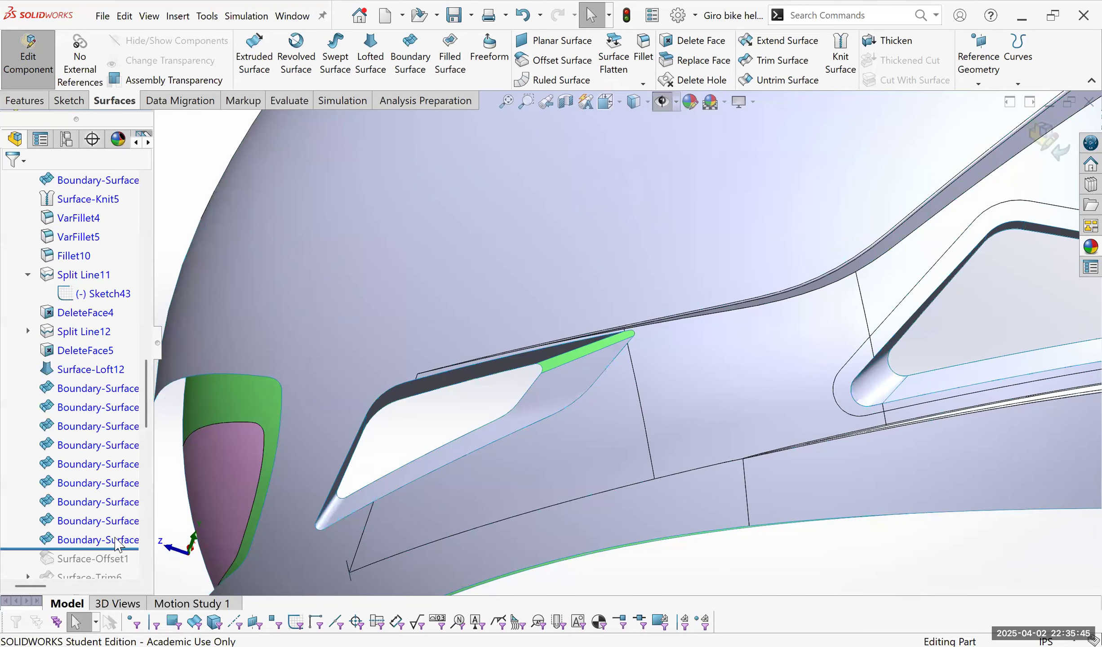
Start a boundary surface at the vent's pointed tip with the inner corner edge and the rounded tip edge chain as Direction 1 curves.
{"action": "mouse_move", "coordinate": [587, 374]}
{"action": "middle_mouse_down"}
{"action": "mouse_move", "coordinate": [583, 332]}
{"action": "mouse_move", "coordinate": [595, 367]}
{"action": "middle_mouse_up"}
{"action": "scroll", "coordinate": [489, 352], "scroll_direction": "down", "scroll_amount": 3}
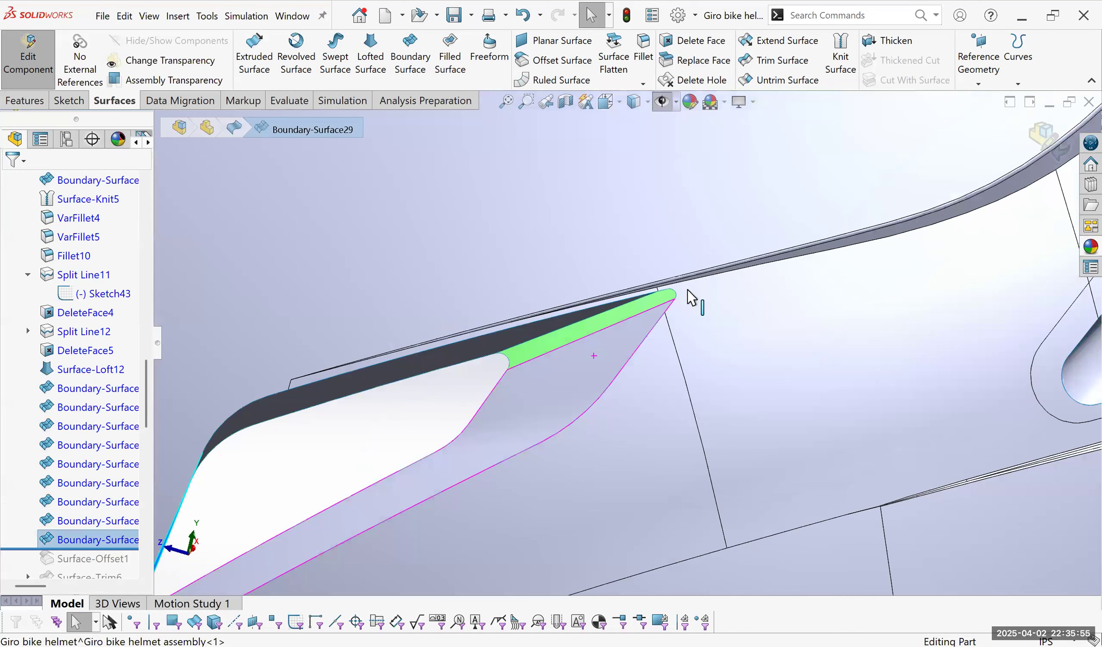
{"action": "scroll", "coordinate": [687, 291], "scroll_direction": "down", "scroll_amount": 2}
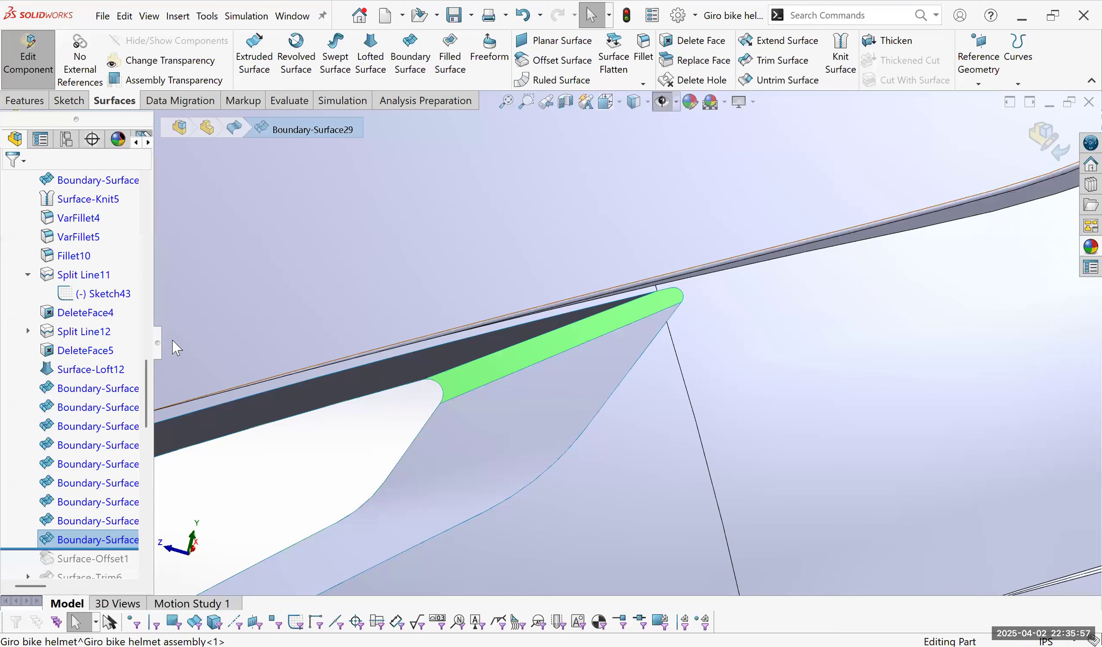
{"action": "left_click", "coordinate": [681, 293]}
{"action": "right_click", "coordinate": [665, 290]}
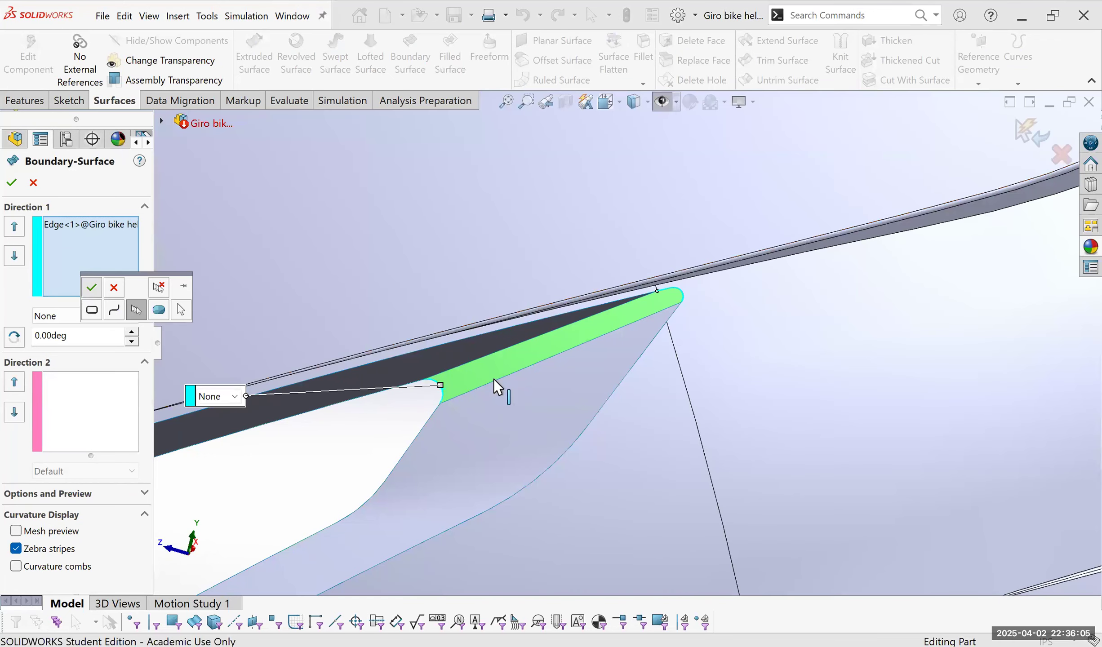
{"action": "right_click", "coordinate": [494, 379]}
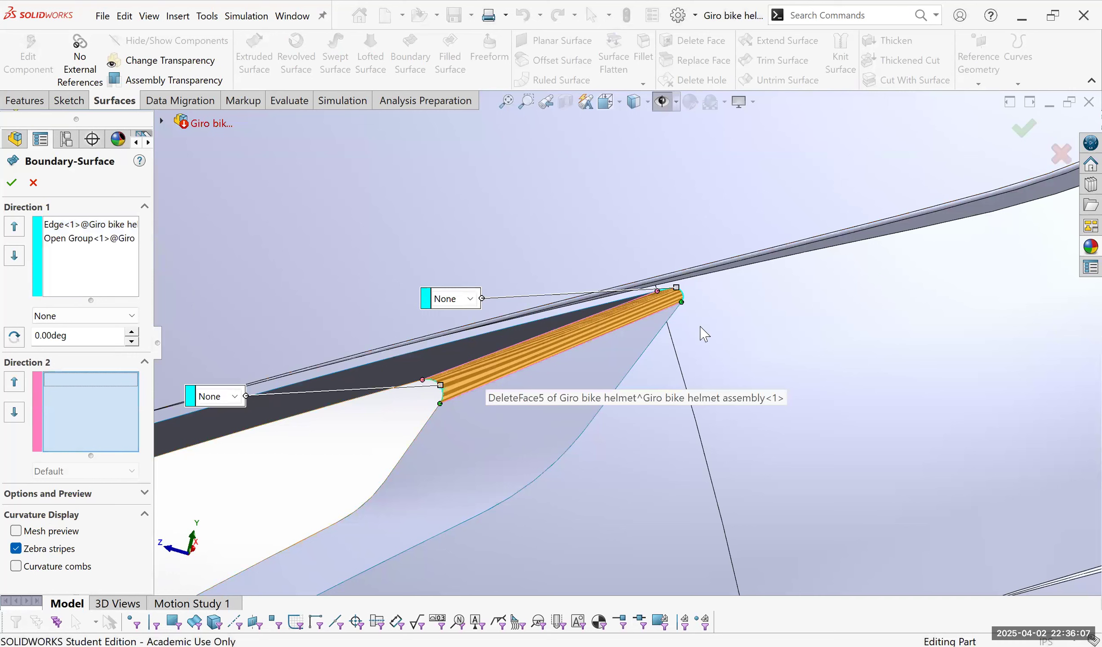
Add the two long edges of the vent tip as Direction 2 curves, set both to Tangency To Face, and create the boundary surface.
{"action": "right_click", "coordinate": [590, 353]}
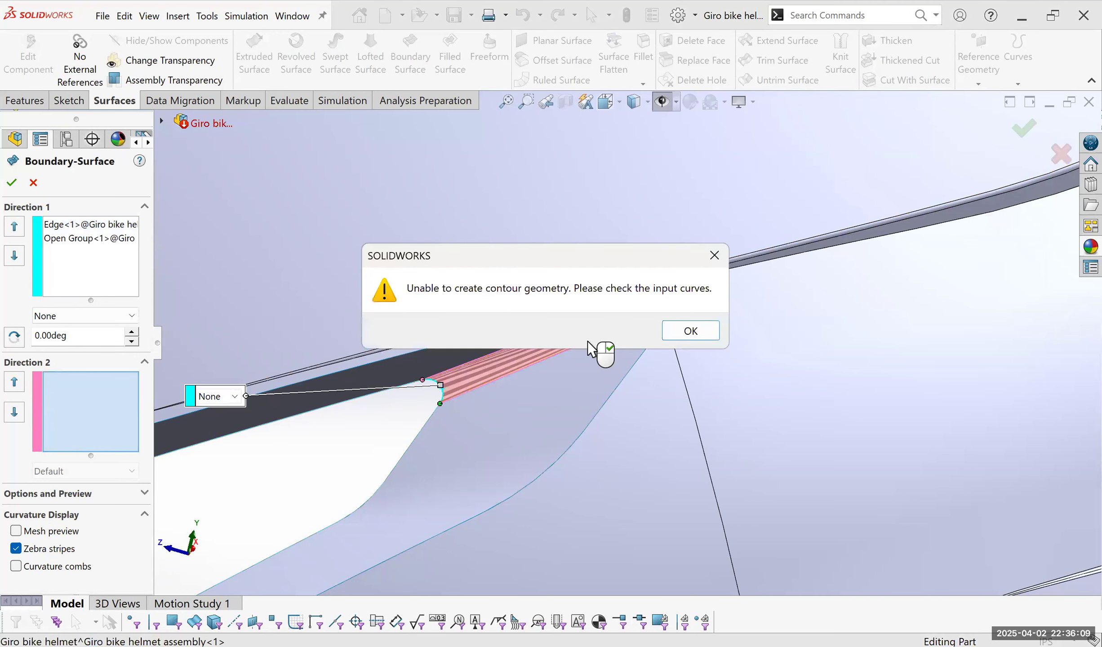
{"action": "key", "text": "Return"}
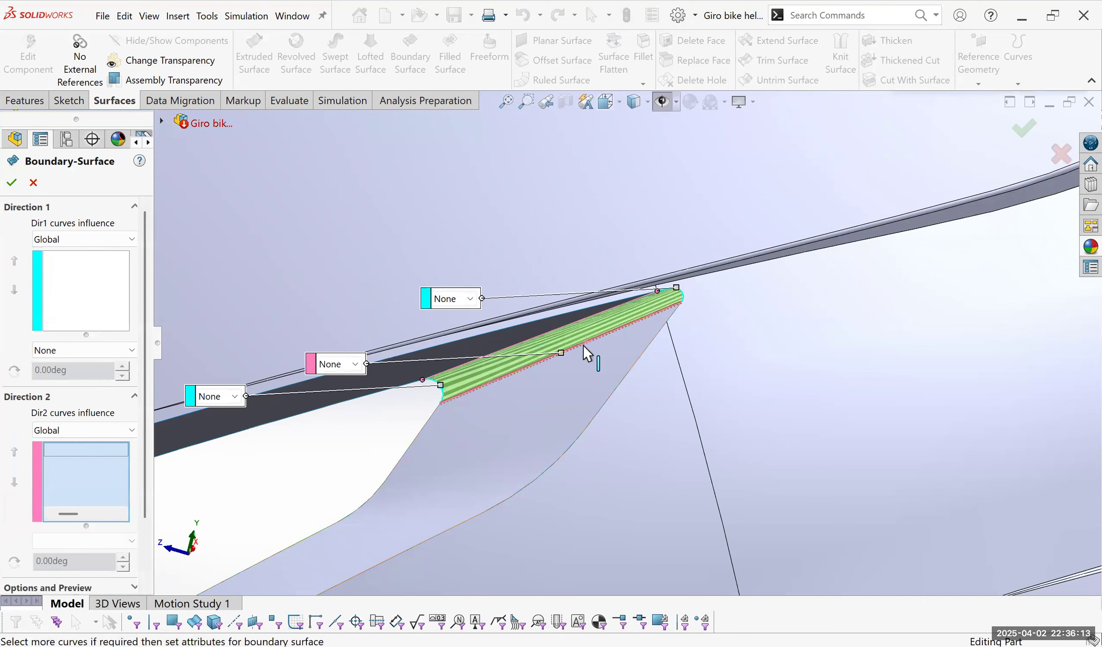
{"action": "middle_click_drag", "start_coordinate": [585, 348], "coordinate": [437, 373]}
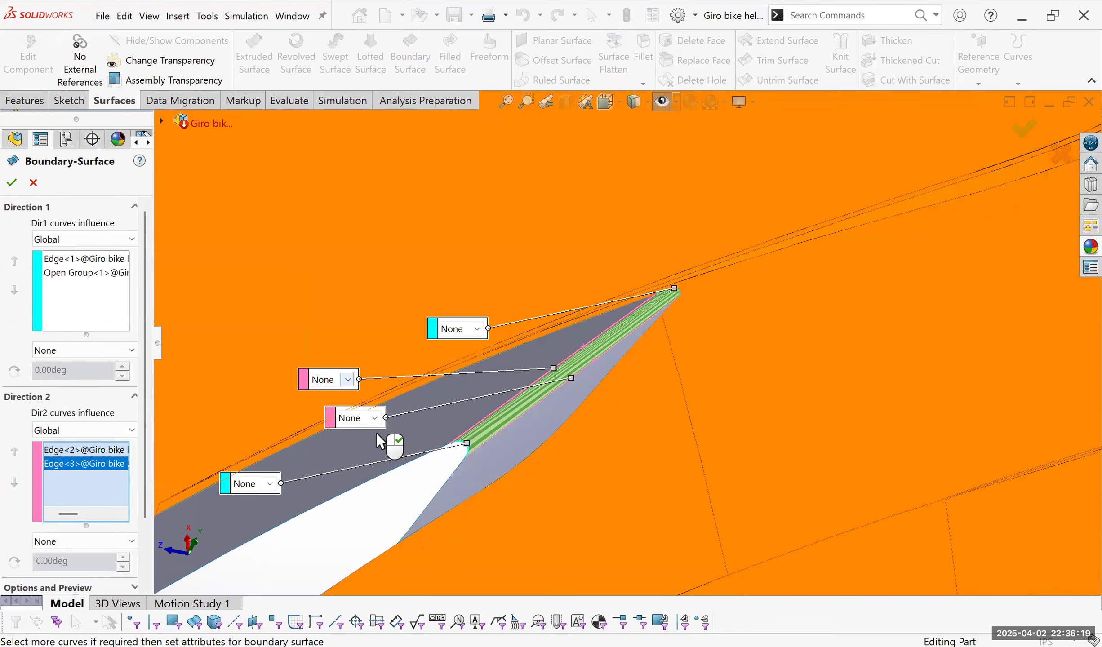
{"action": "left_click", "coordinate": [376, 433]}
{"action": "left_click", "coordinate": [375, 417]}
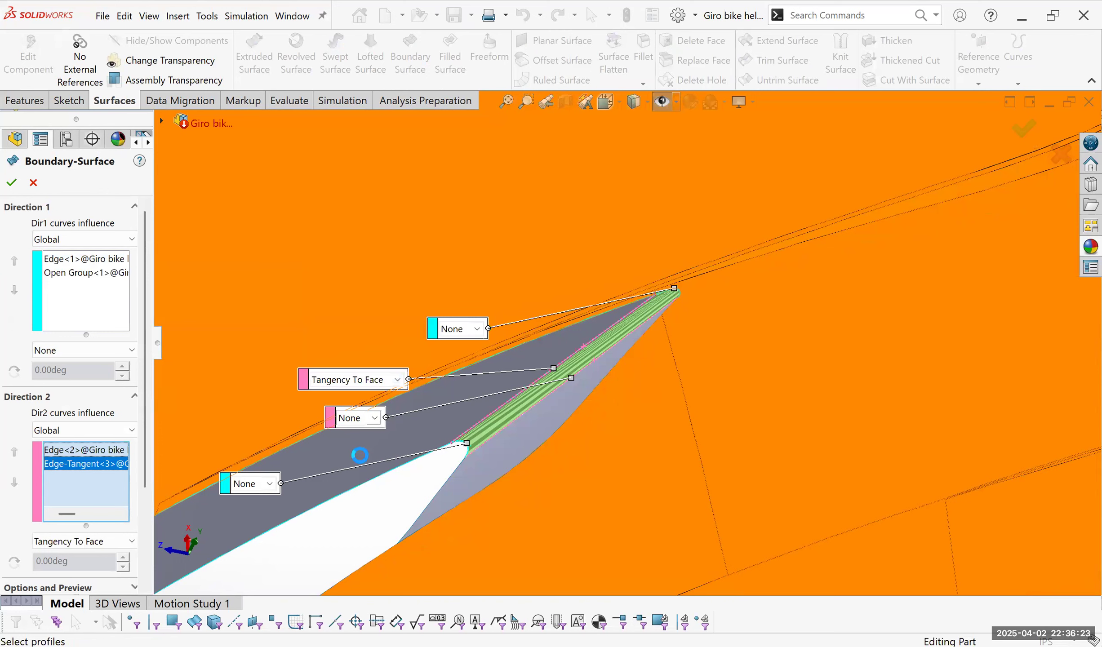
{"action": "left_click", "coordinate": [11, 184]}
Examine the front vent's gap between the outer shell edge and the inner panel with the sketches and reference picture displayed.
{"action": "middle_click_drag", "start_coordinate": [529, 377], "coordinate": [571, 424]}
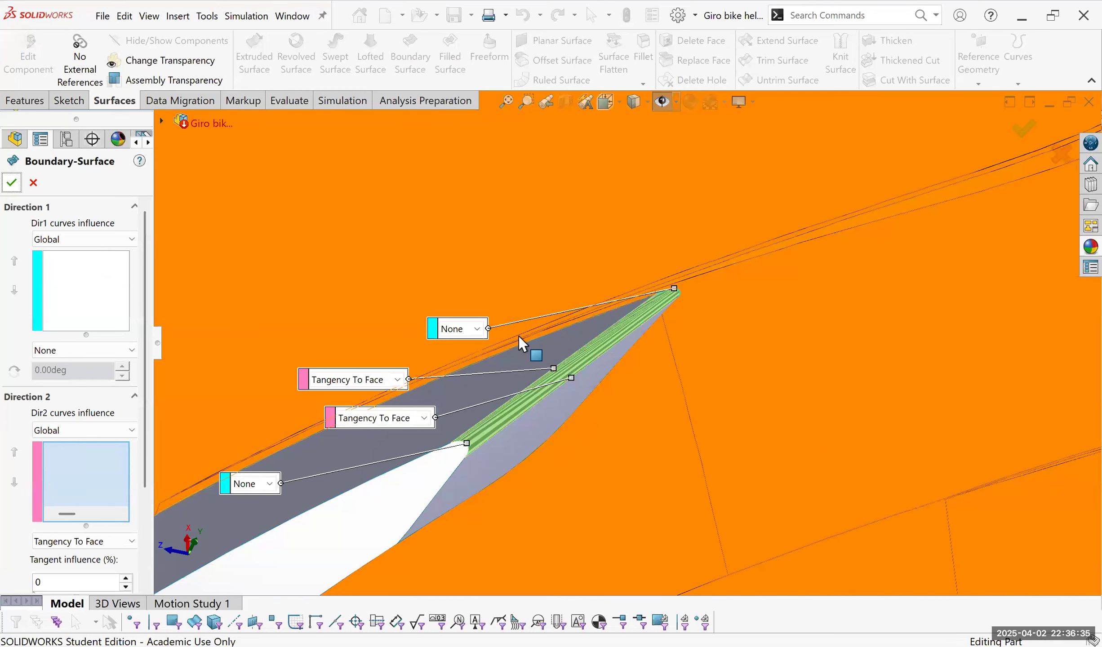
{"action": "scroll", "coordinate": [519, 336], "scroll_direction": "up", "scroll_amount": 8}
{"action": "middle_click_drag", "start_coordinate": [632, 324], "coordinate": [568, 342]}
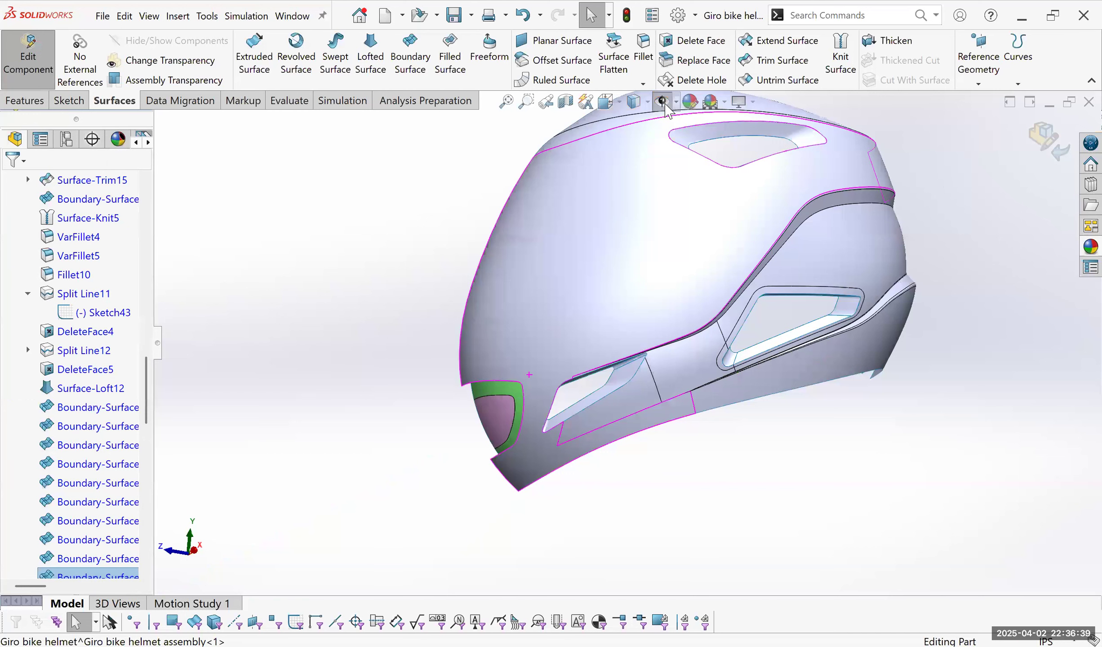
{"action": "scroll", "coordinate": [499, 422], "scroll_direction": "down", "scroll_amount": 5}
{"action": "middle_click_drag", "start_coordinate": [704, 353], "coordinate": [678, 361]}
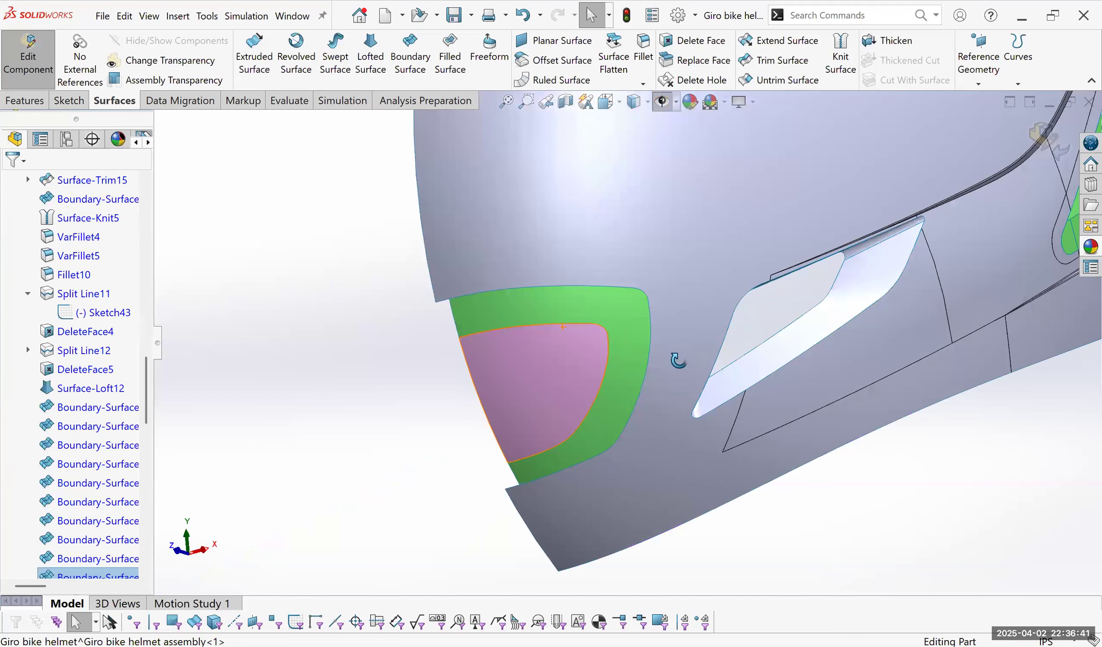
{"action": "middle_click_drag", "start_coordinate": [549, 323], "coordinate": [552, 325]}
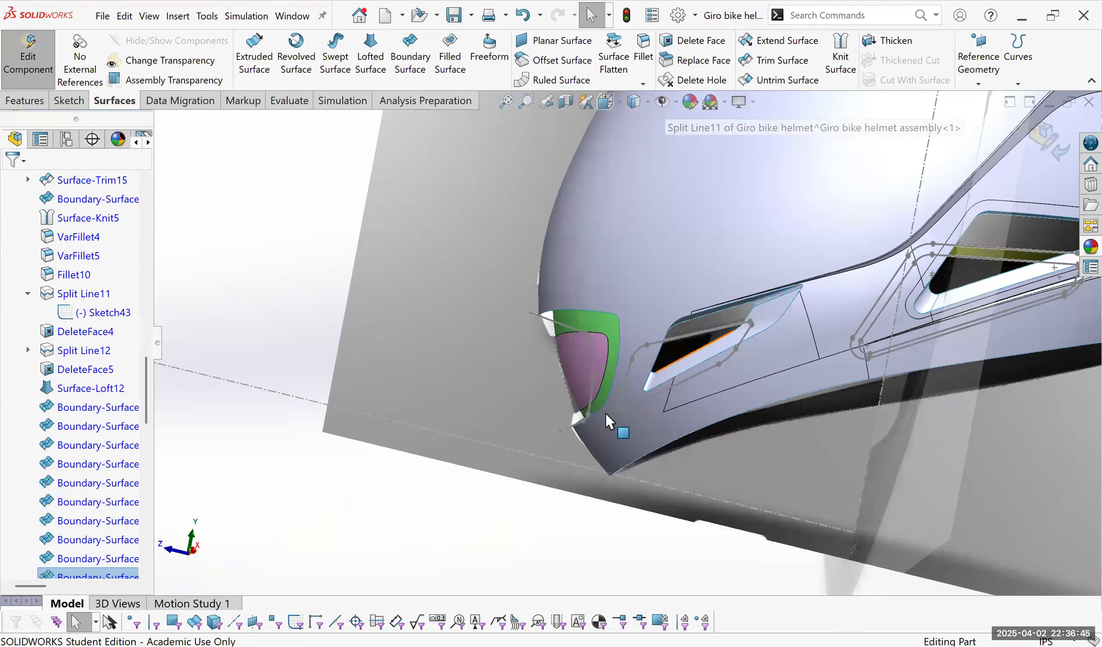
{"action": "middle_click_drag", "start_coordinate": [589, 414], "coordinate": [584, 392]}
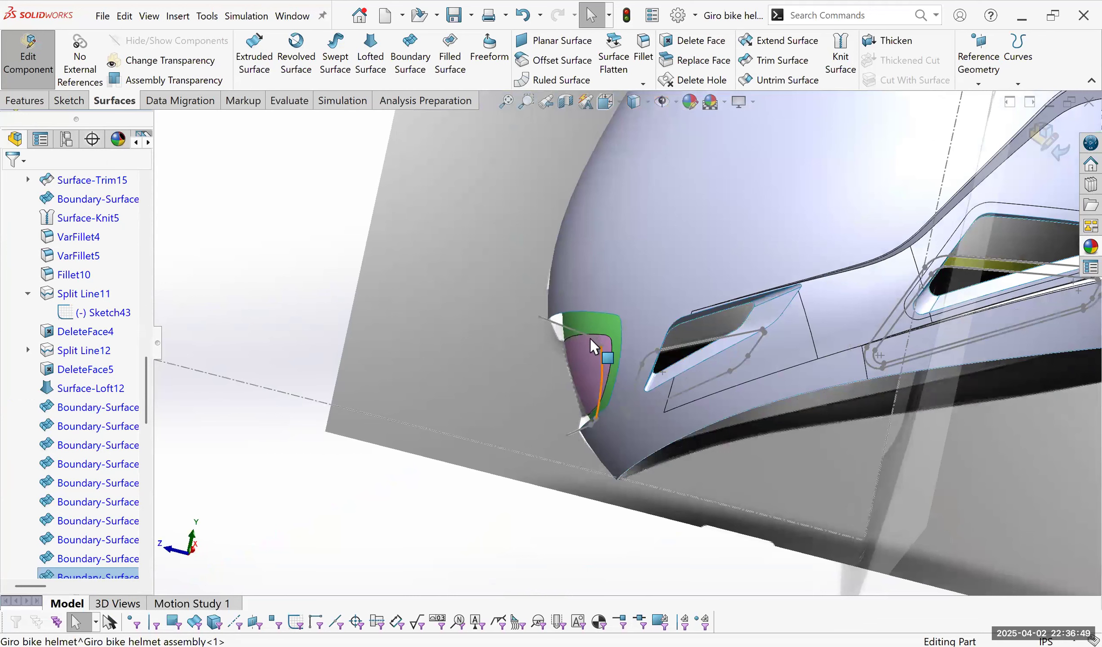
{"action": "middle_click_drag", "start_coordinate": [595, 326], "coordinate": [595, 328]}
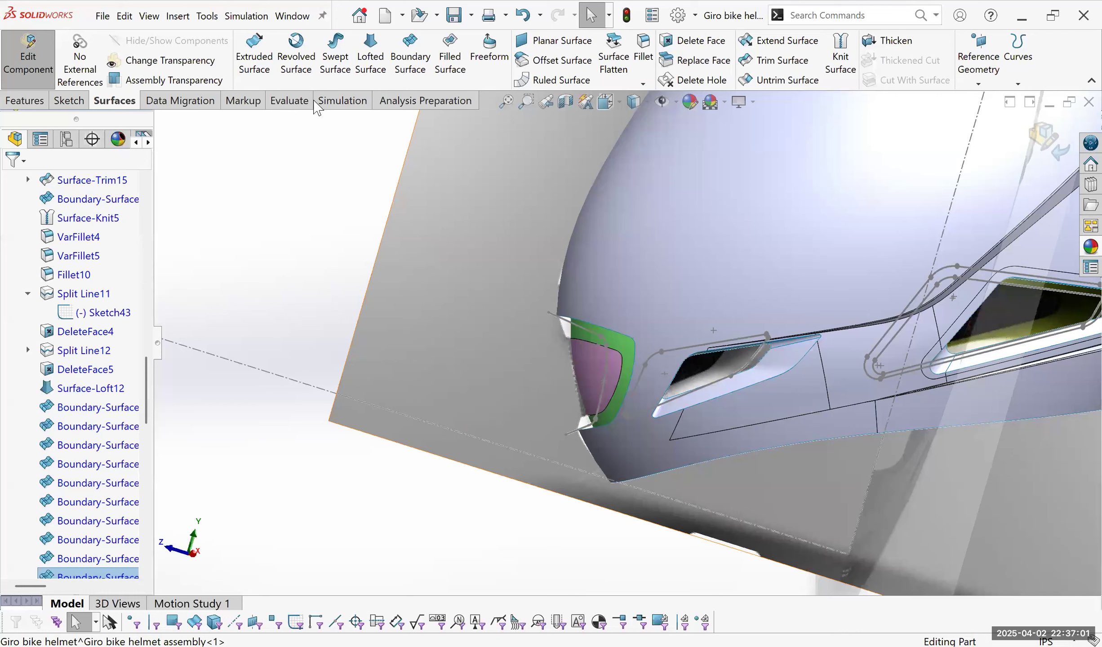
Sketch a two-point spline about 0.42 in long on the Right Plane, joining the front vent's upper outer corner to the inner panel's corner.
{"action": "left_click", "coordinate": [508, 397]}
{"action": "scroll", "coordinate": [509, 398], "scroll_direction": "up", "scroll_amount": 6}
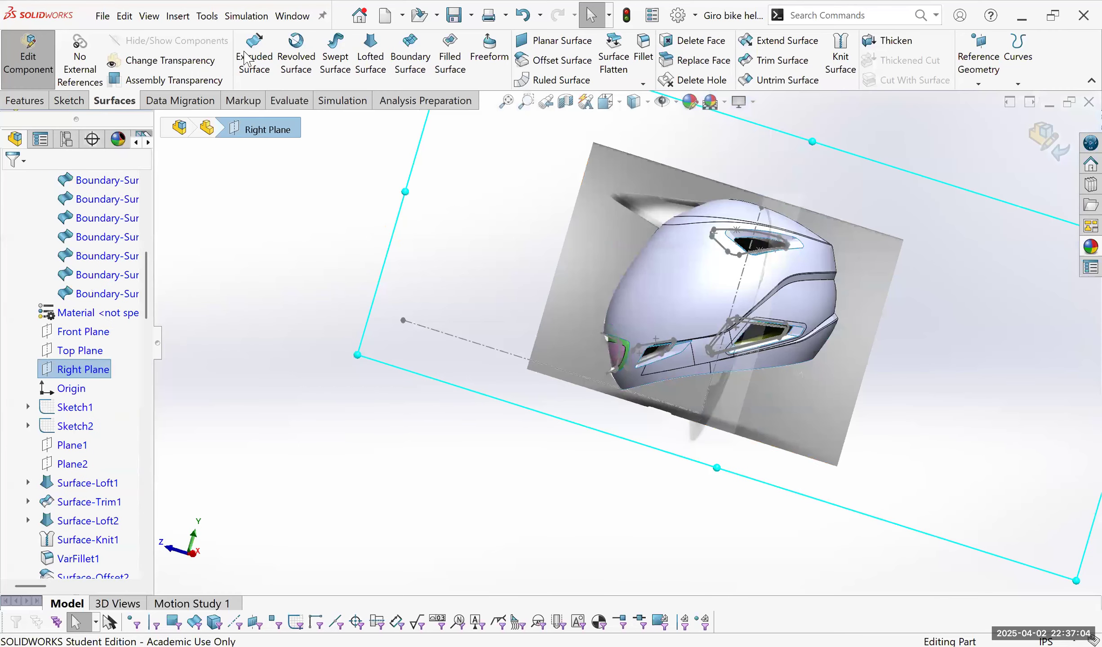
{"action": "left_click", "coordinate": [379, 44]}
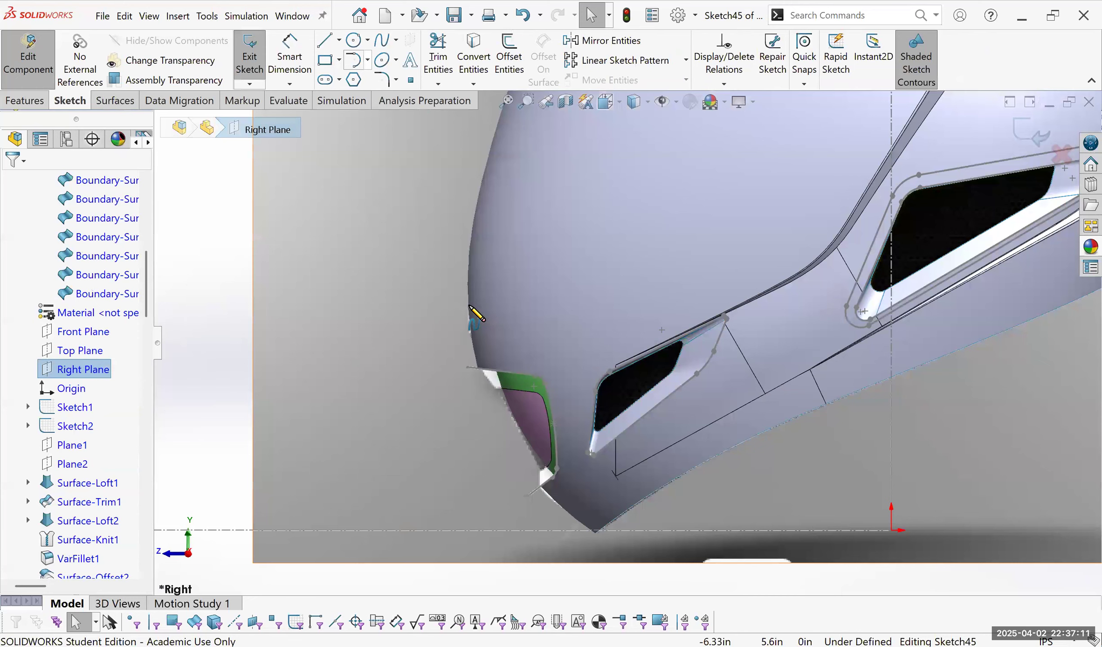
{"action": "scroll", "coordinate": [478, 317], "scroll_direction": "down", "scroll_amount": 4}
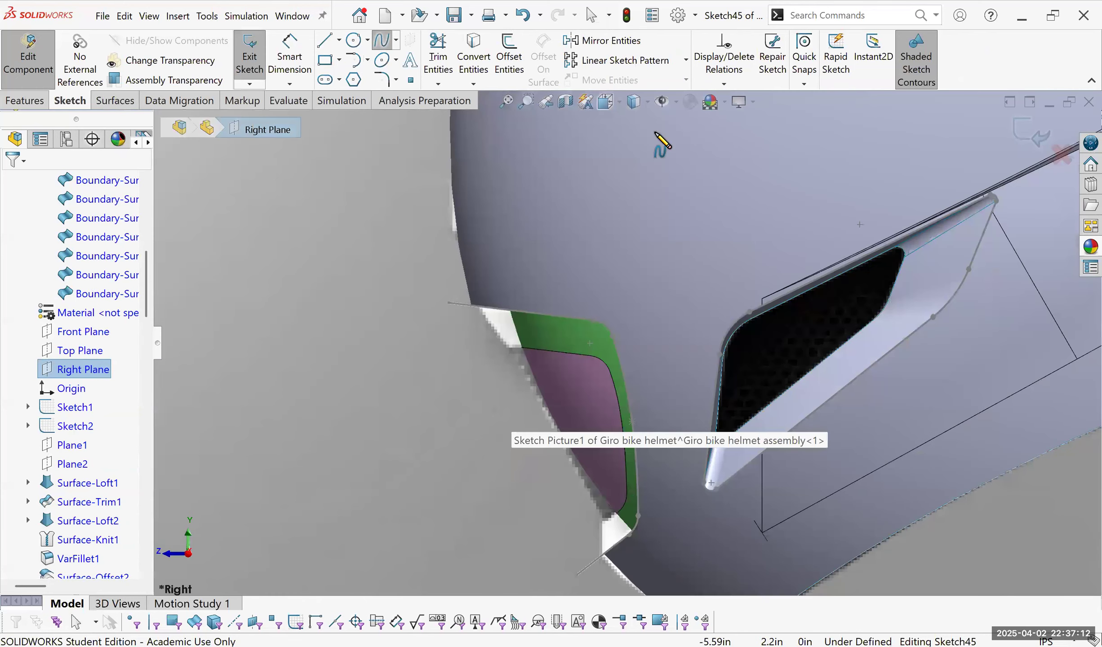
{"action": "left_click", "coordinate": [470, 306]}
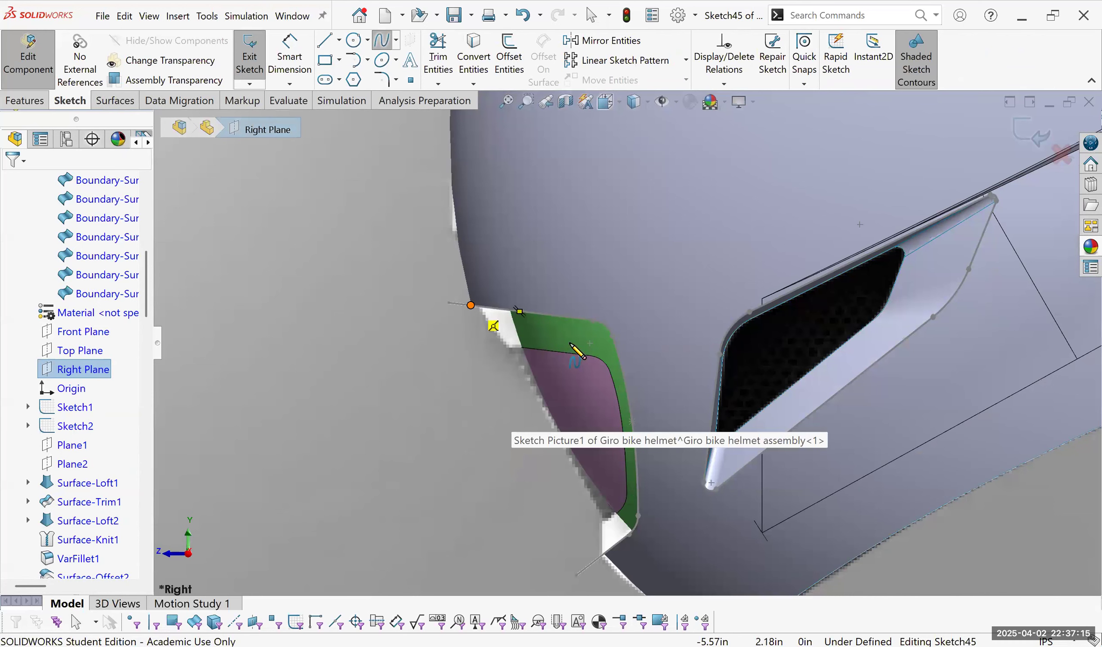
{"action": "scroll", "coordinate": [584, 341], "scroll_direction": "down", "scroll_amount": 3}
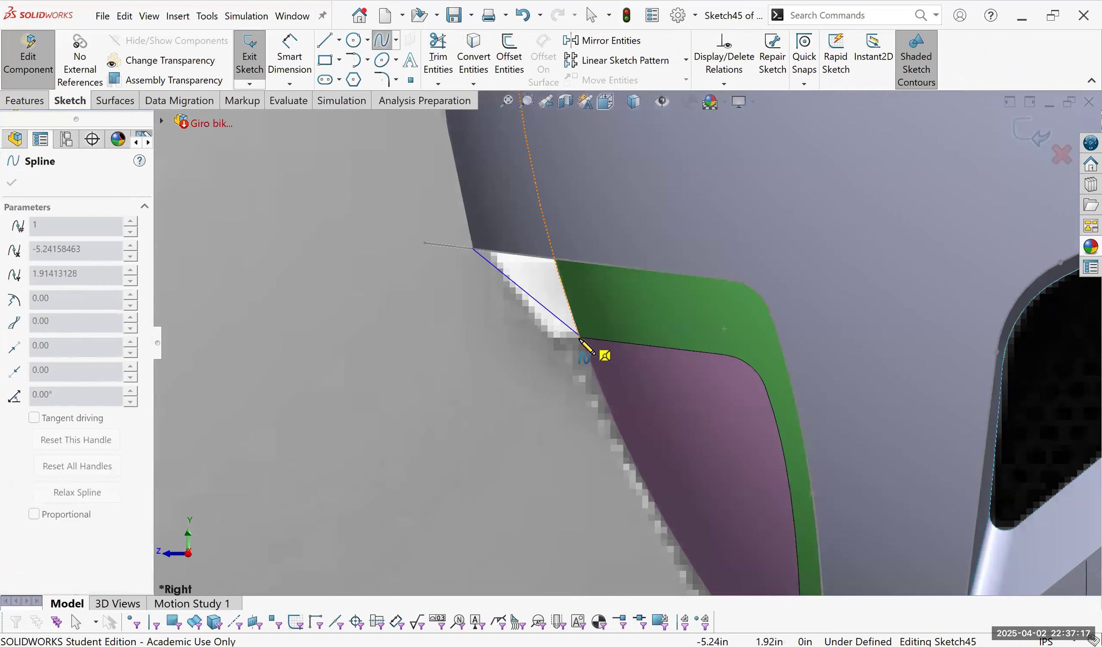
{"action": "left_click", "coordinate": [580, 337]}
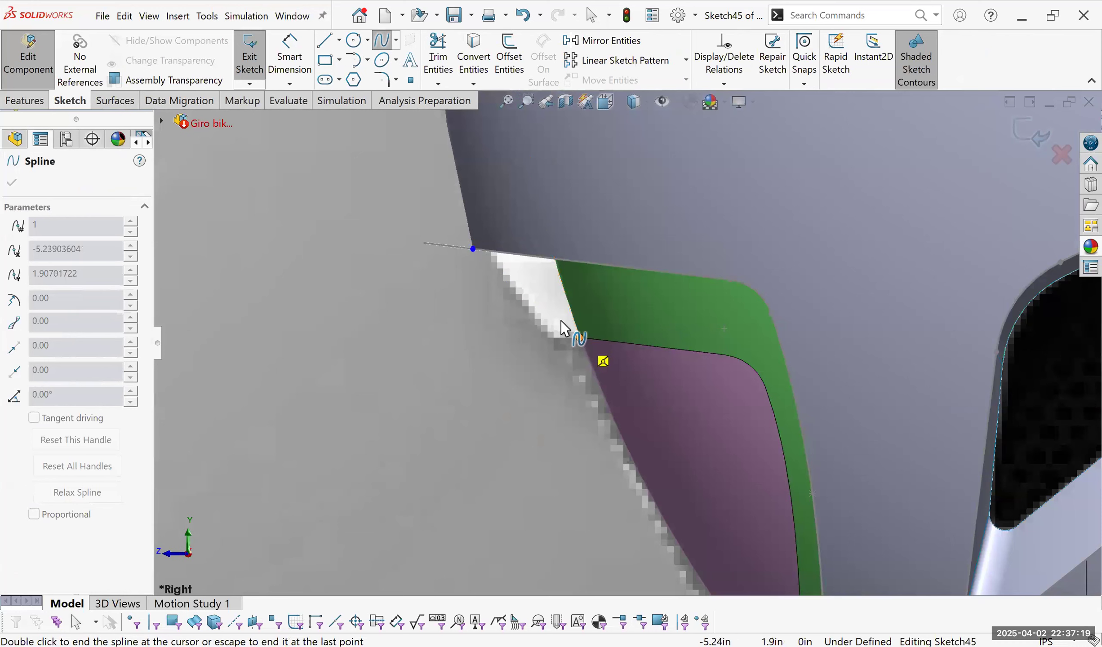
{"action": "key", "text": "Escape"}
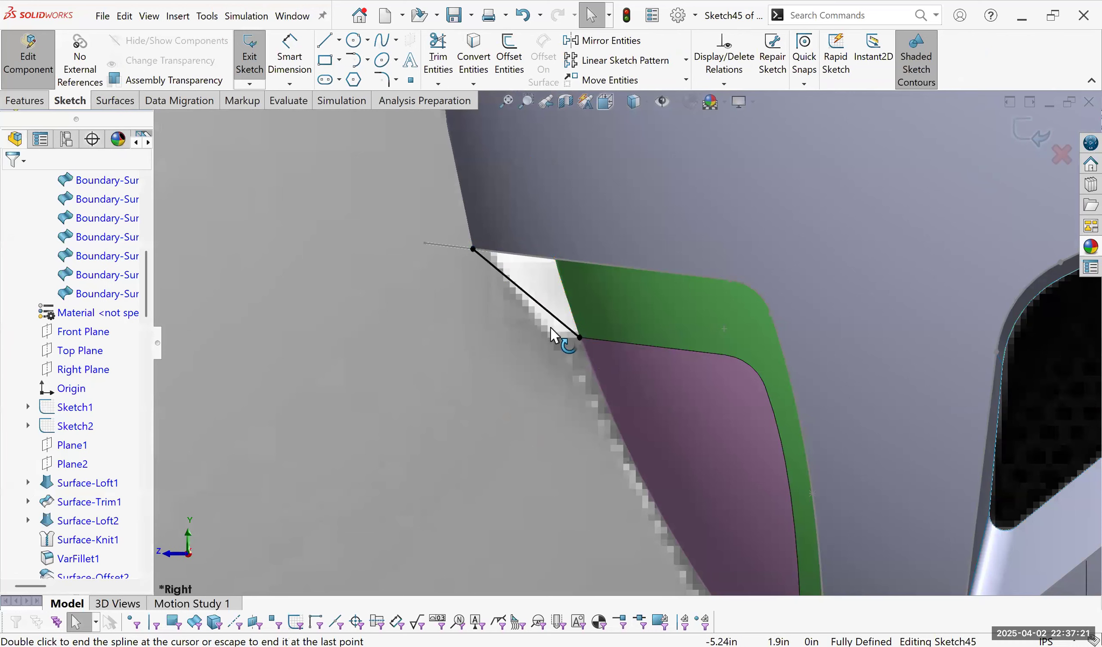
Bow the upper spline outward with its end handles to follow the reference picture, and exit the sketch.
{"action": "left_click", "coordinate": [565, 325]}
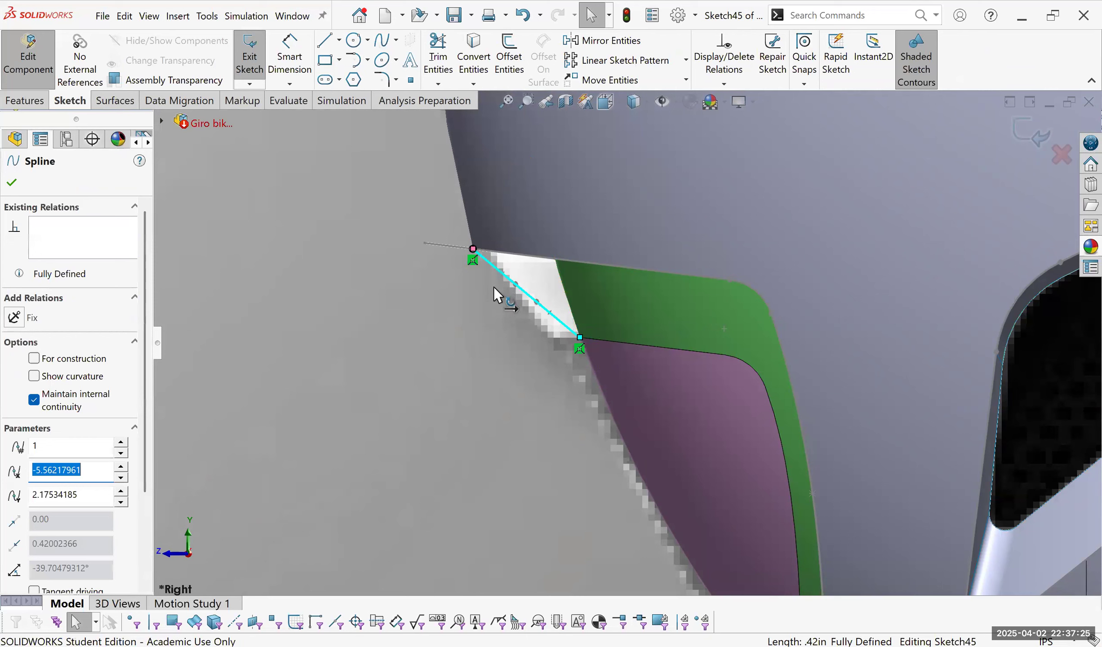
{"action": "left_click_drag", "start_coordinate": [509, 301], "coordinate": [516, 309]}
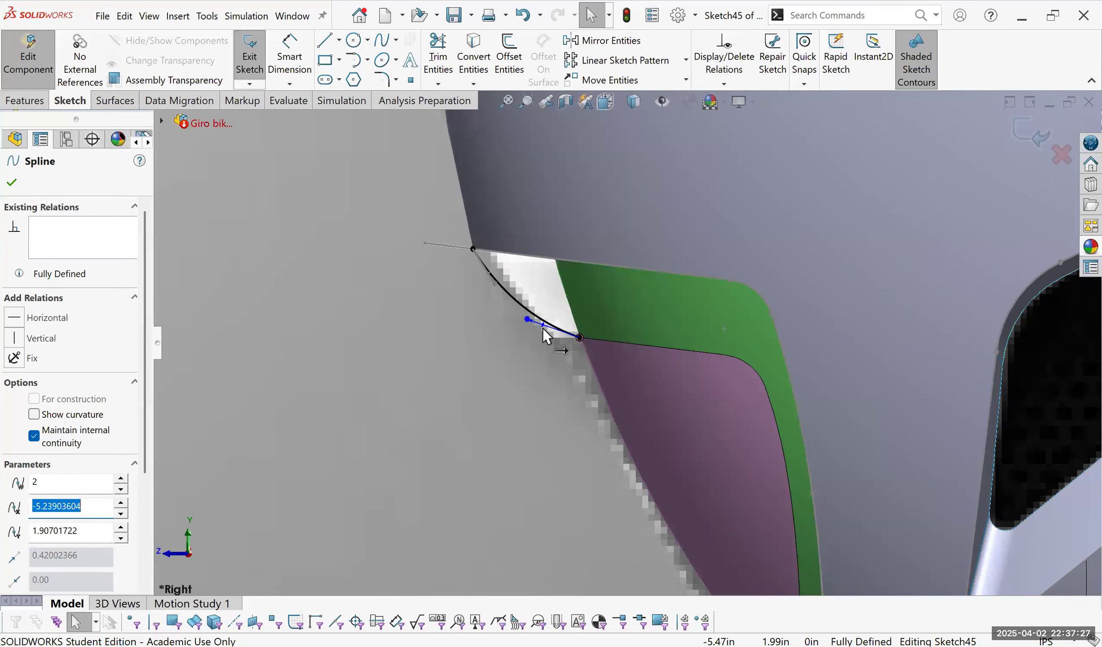
{"action": "key", "text": "ctrl+z"}
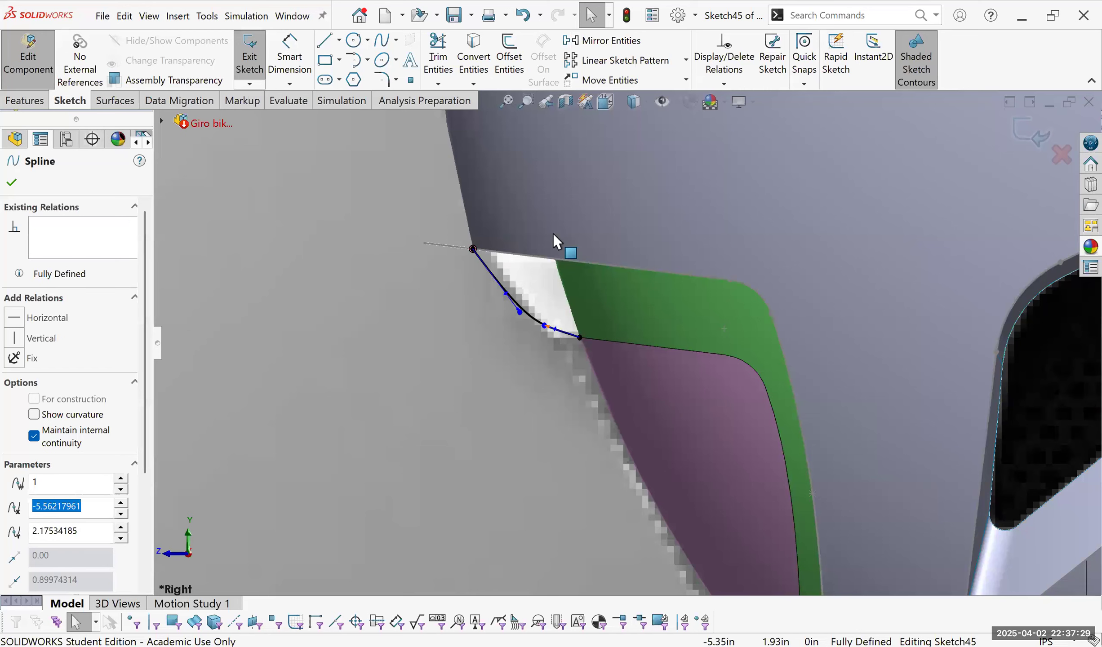
{"action": "scroll", "coordinate": [482, 214], "scroll_direction": "up", "scroll_amount": 6}
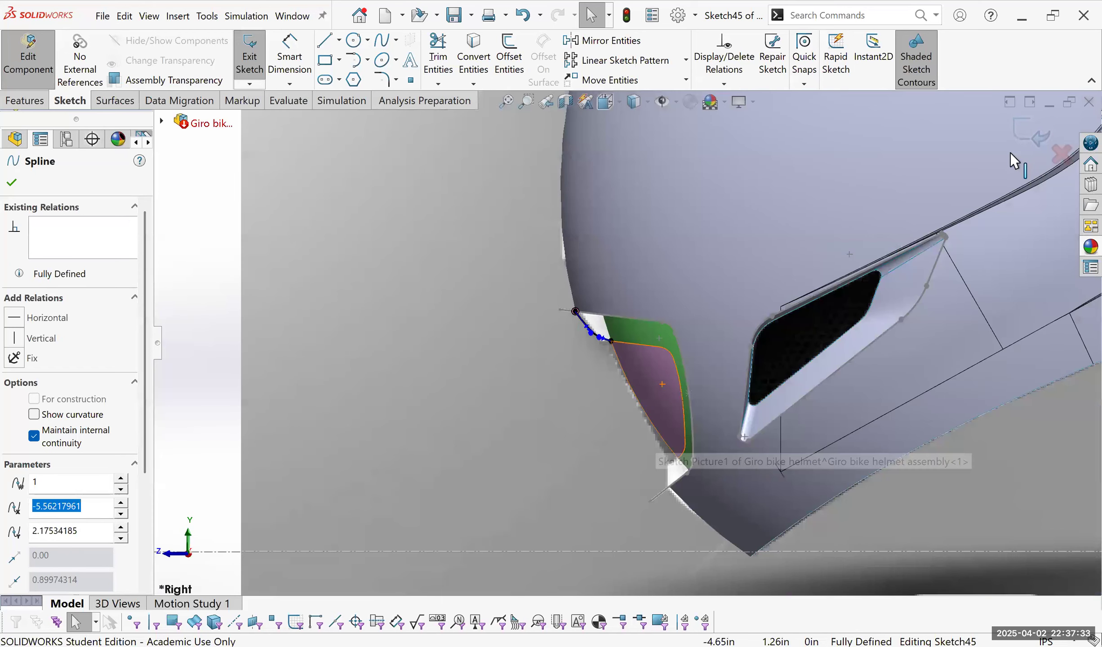
{"action": "scroll", "coordinate": [733, 525], "scroll_direction": "down", "scroll_amount": 1}
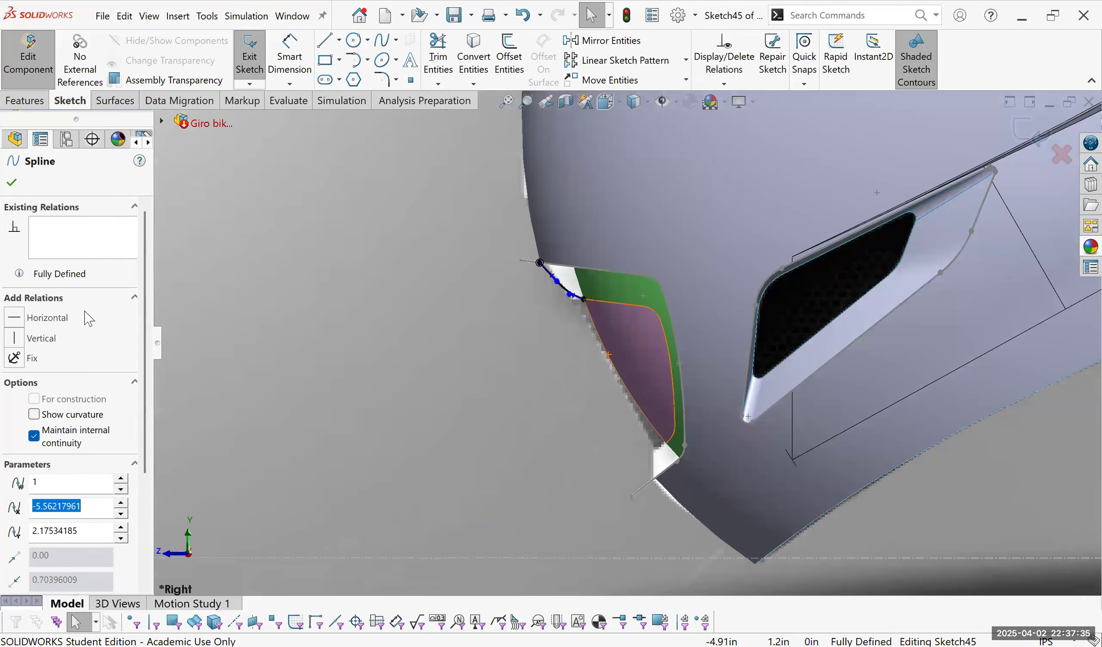
{"action": "key", "text": "ctrl+b"}
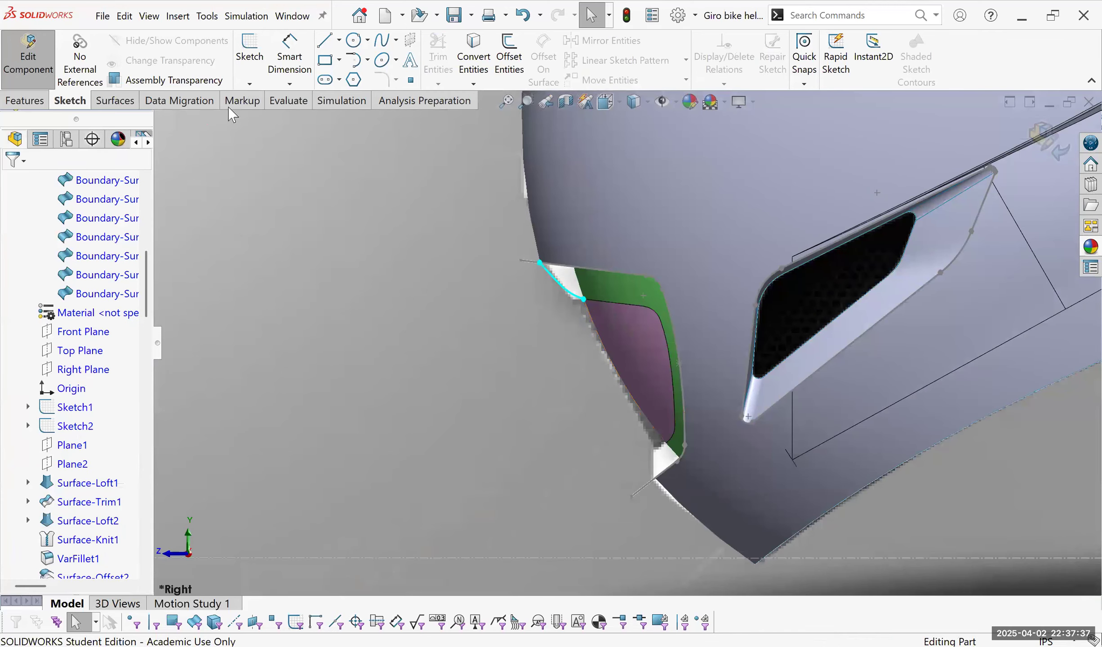
In a new Right Plane sketch, draw a spline about 0.27 in long across the front vent's lower gap and bow it outward.
{"action": "left_click", "coordinate": [388, 40]}
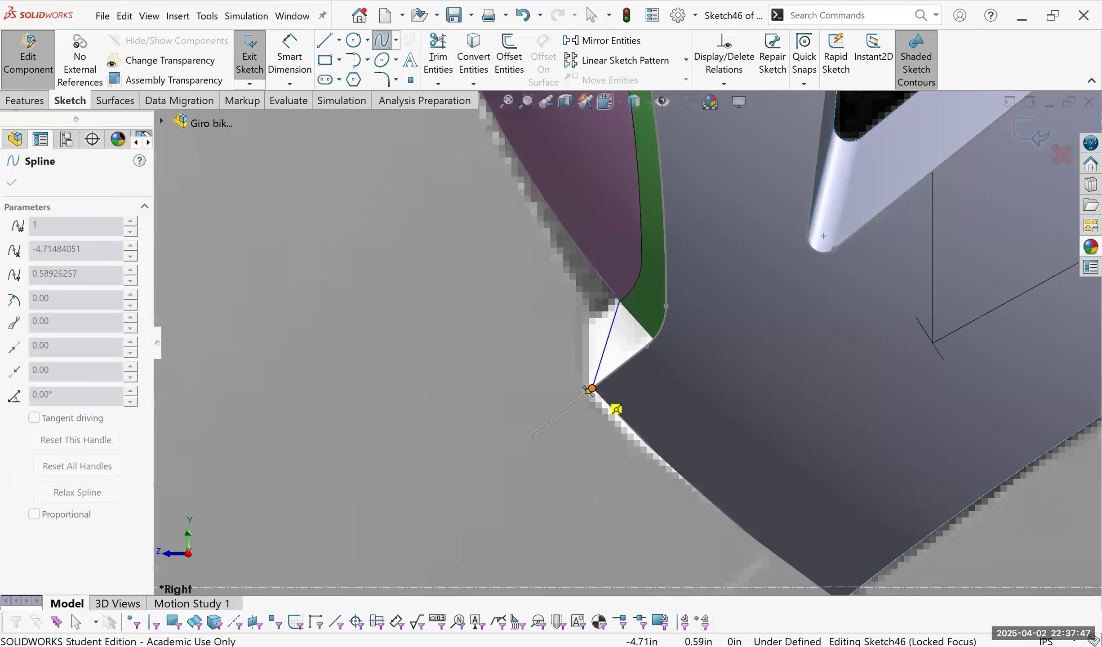
{"action": "key", "text": "Escape"}
{"action": "left_click", "coordinate": [609, 330]}
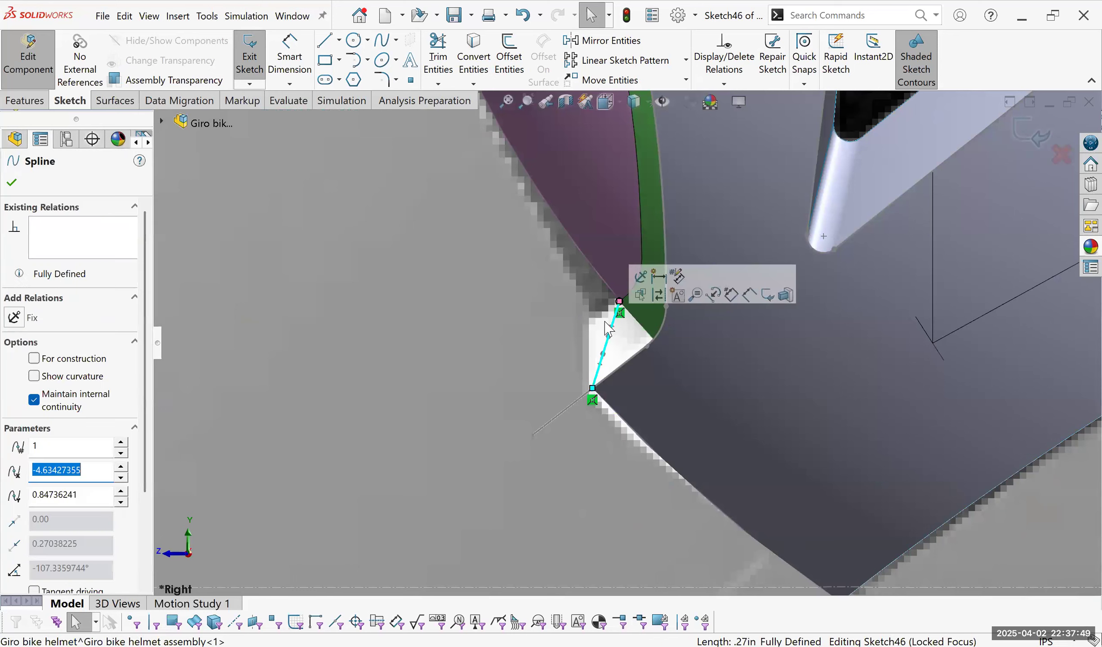
{"action": "left_click_drag", "start_coordinate": [606, 316], "coordinate": [640, 294]}
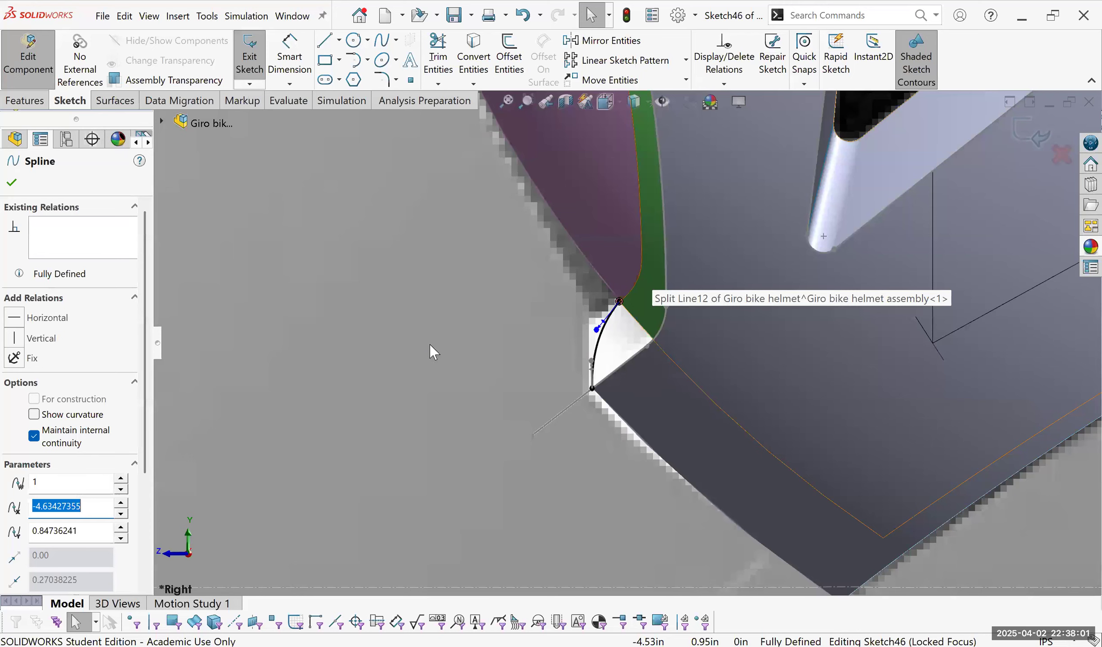
Refine the lower spline's curvature with its end handles against the reference picture and exit the sketch.
{"action": "scroll", "coordinate": [454, 365], "scroll_direction": "up", "scroll_amount": 10}
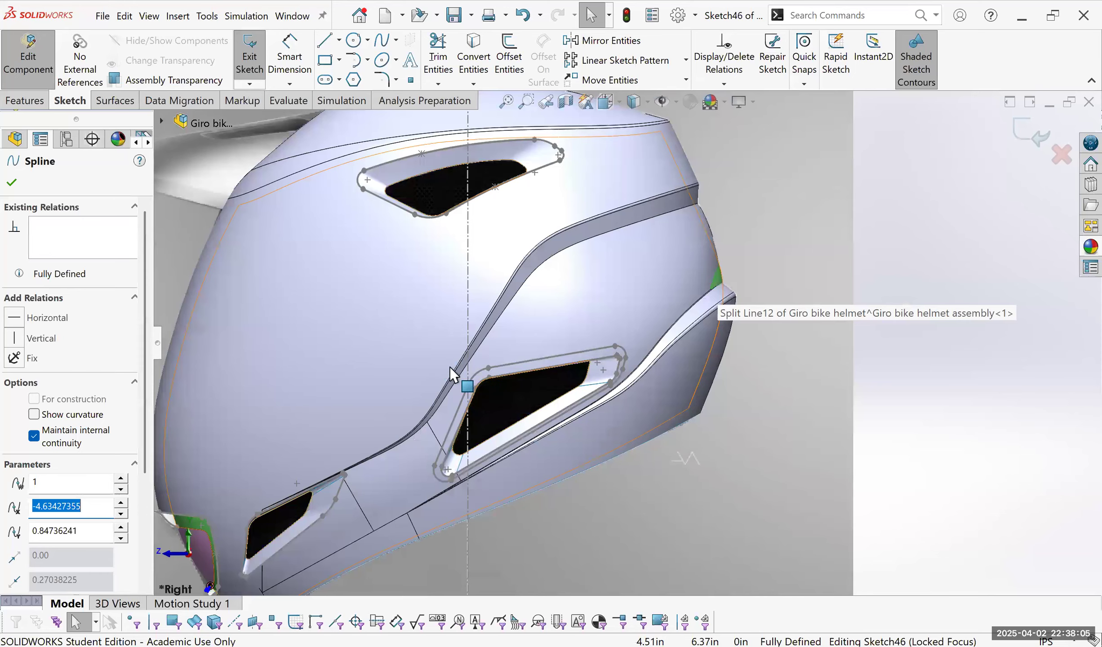
{"action": "middle_click_drag", "start_coordinate": [189, 525], "coordinate": [441, 351], "text": "ctrl"}
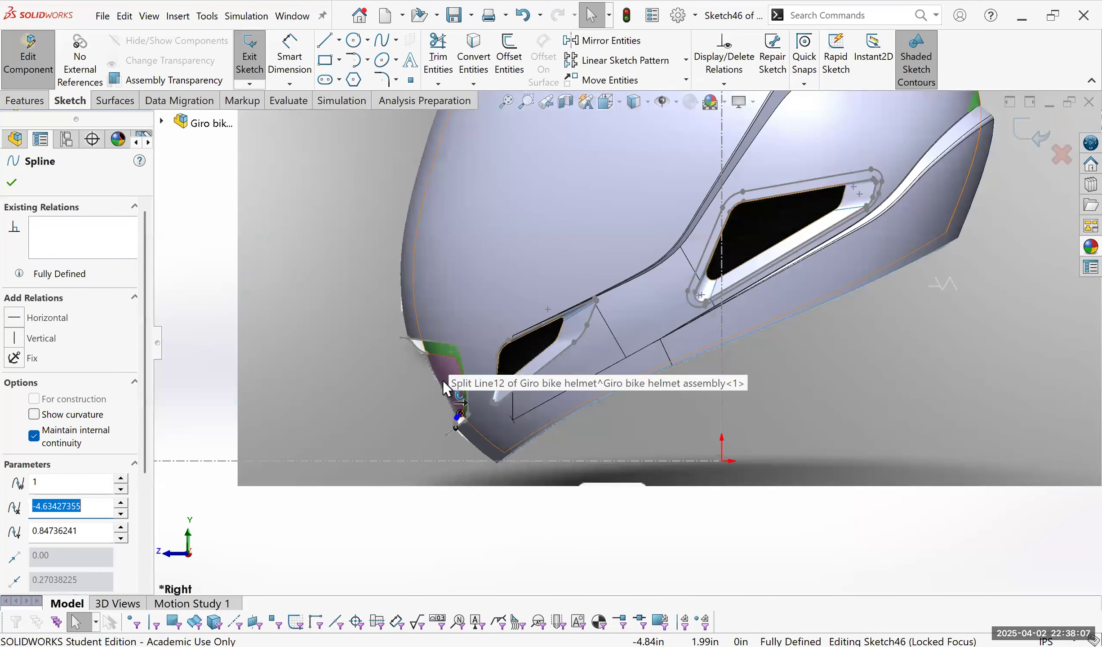
{"action": "scroll", "coordinate": [469, 290], "scroll_direction": "down", "scroll_amount": 10}
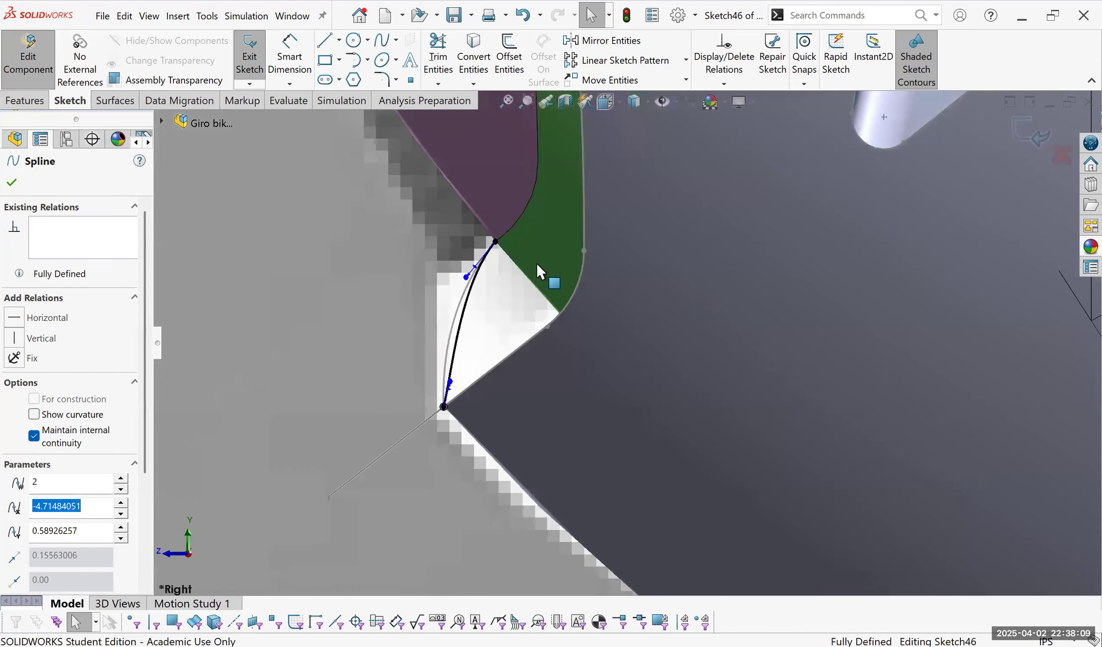
{"action": "scroll", "coordinate": [539, 294], "scroll_direction": "up", "scroll_amount": 3}
{"action": "left_click_drag", "start_coordinate": [536, 299], "coordinate": [538, 305]}
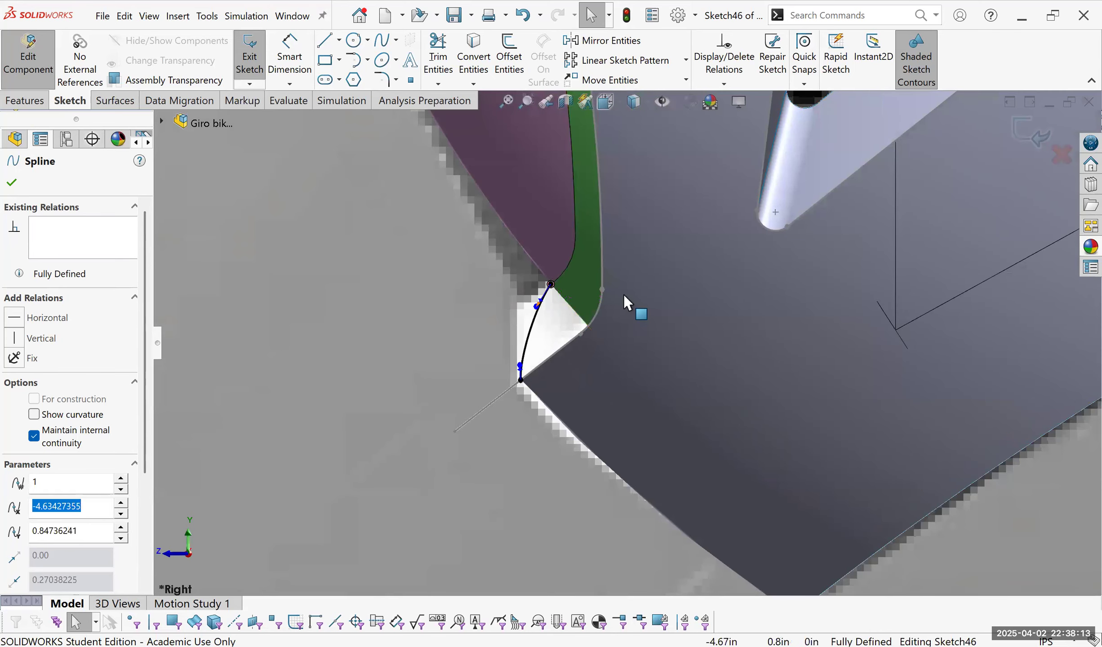
{"action": "scroll", "coordinate": [668, 333], "scroll_direction": "up", "scroll_amount": 3}
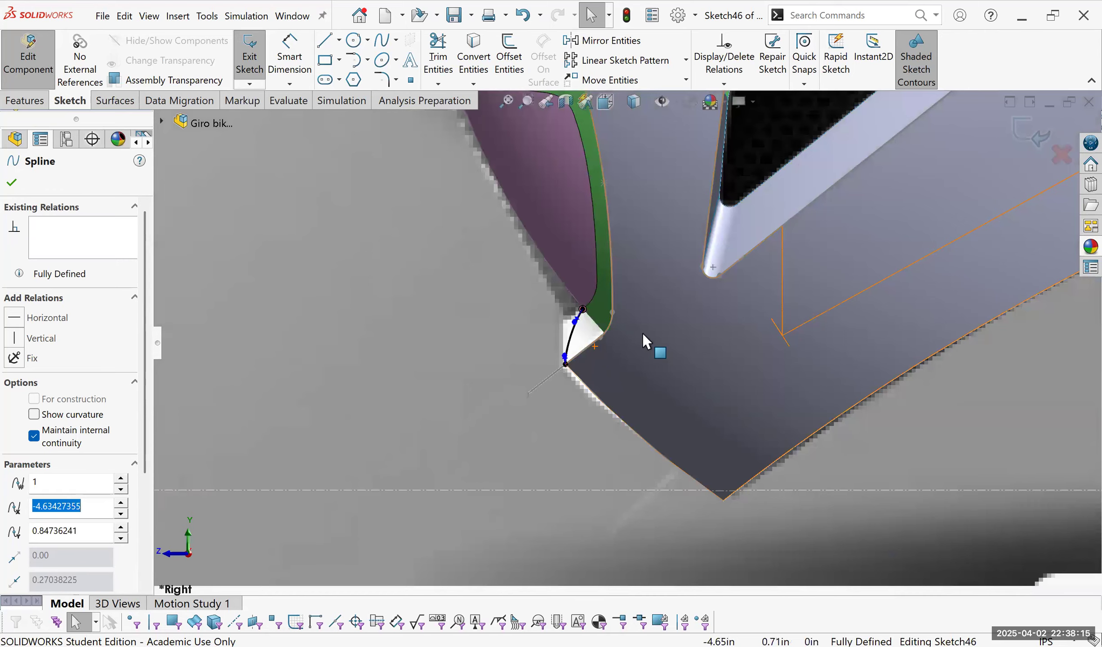
{"action": "scroll", "coordinate": [642, 332], "scroll_direction": "up", "scroll_amount": 3}
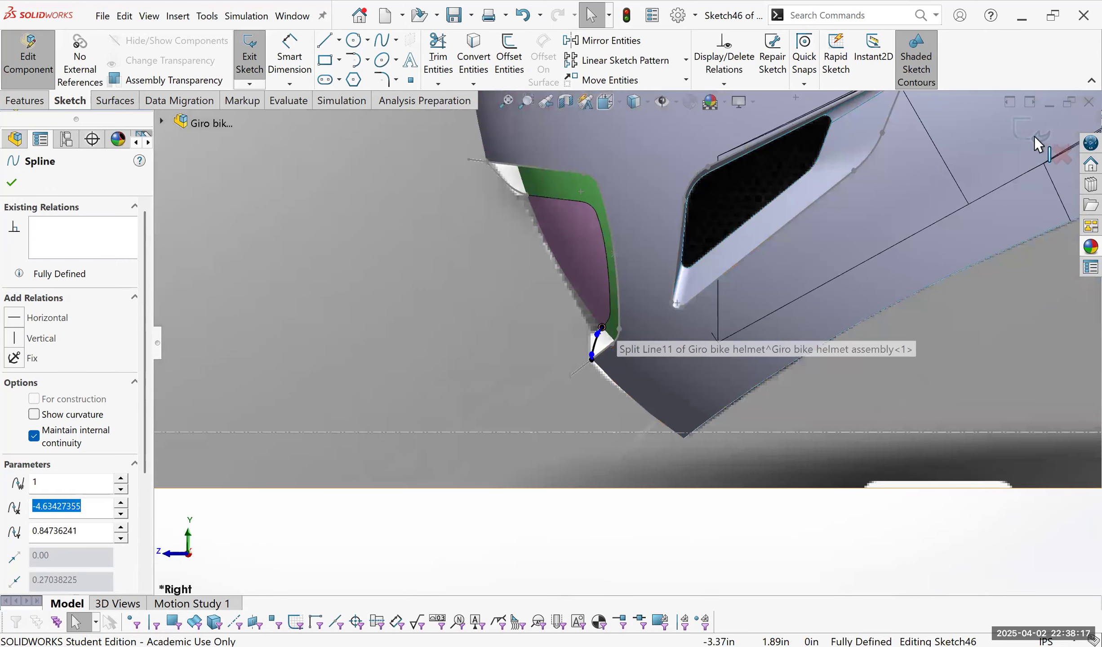
{"action": "scroll", "coordinate": [971, 190], "scroll_direction": "up", "scroll_amount": 3}
{"action": "double_click", "coordinate": [287, 330]}
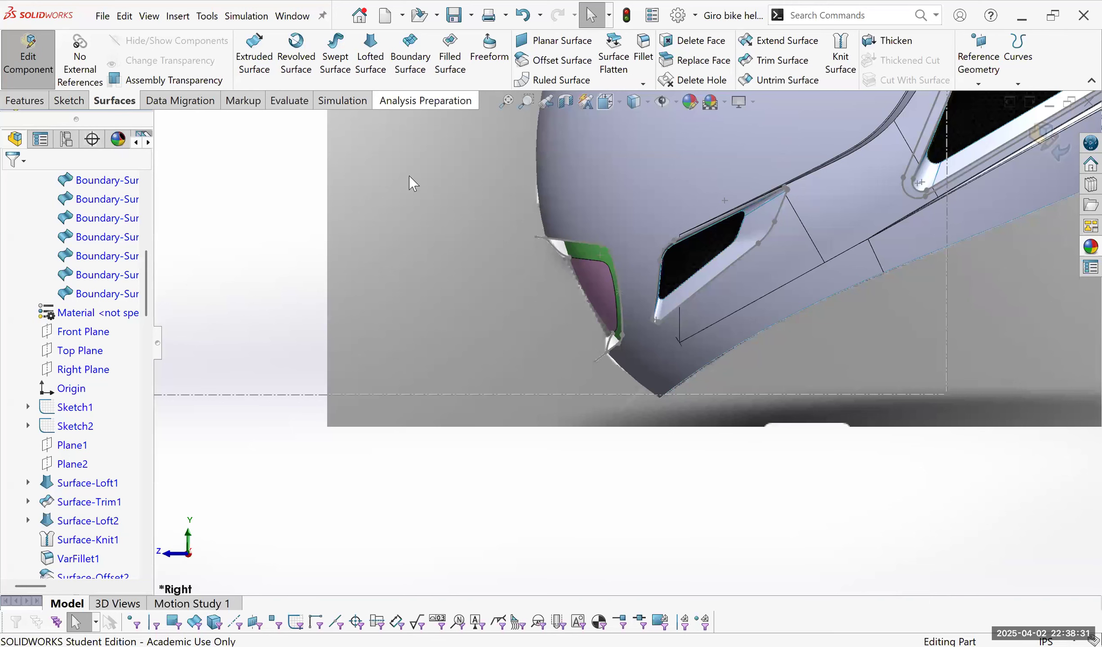
Start a lofted surface and use the front vent's outer opening edges on the shell as the first open-group profile.
{"action": "right_click", "coordinate": [770, 119]}
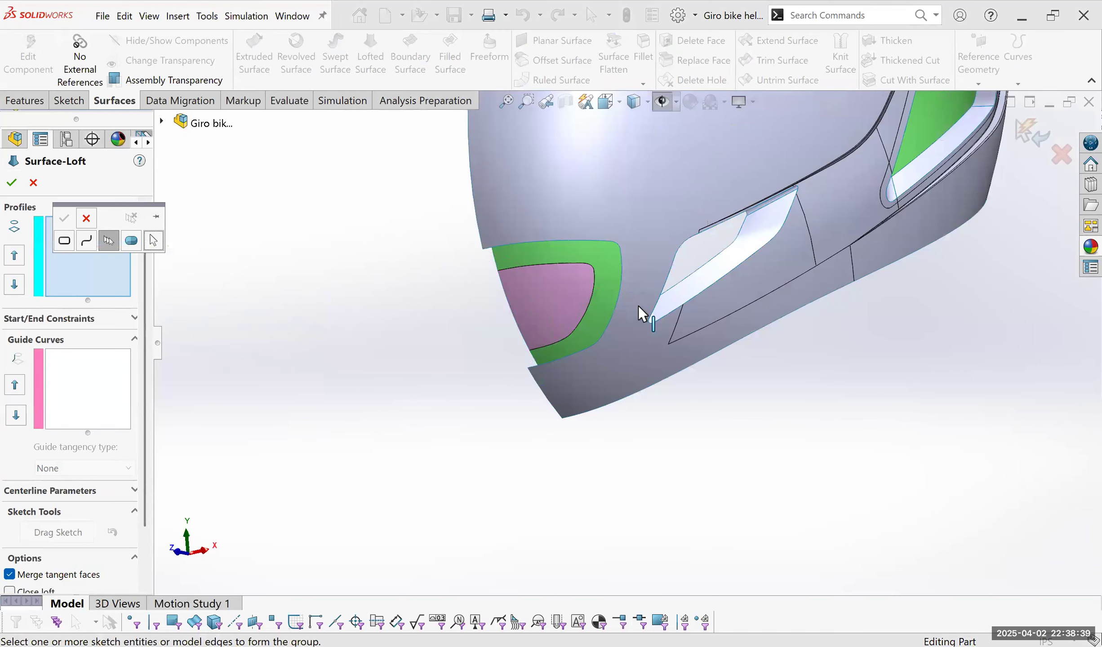
{"action": "scroll", "coordinate": [607, 231], "scroll_direction": "down", "scroll_amount": 4}
{"action": "left_click", "coordinate": [602, 251]}
{"action": "left_click", "coordinate": [584, 464]}
{"action": "left_click", "coordinate": [554, 485]}
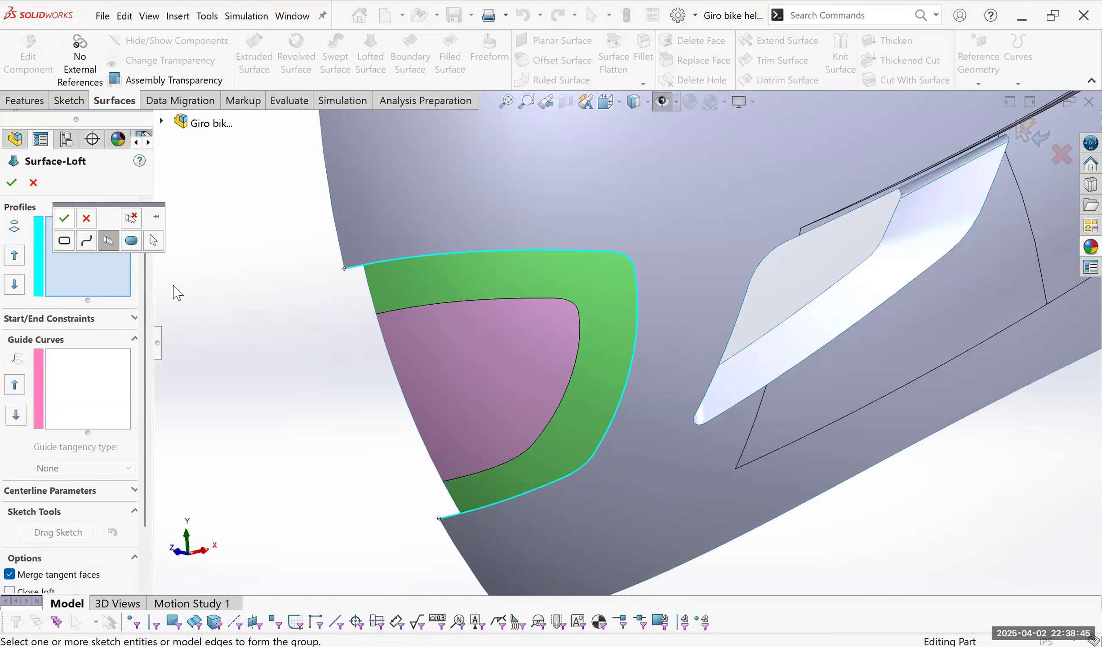
{"action": "left_click", "coordinate": [64, 218]}
Add the outline edges of the front vent's inner panel as the second open-group profile.
{"action": "right_click", "coordinate": [60, 276]}
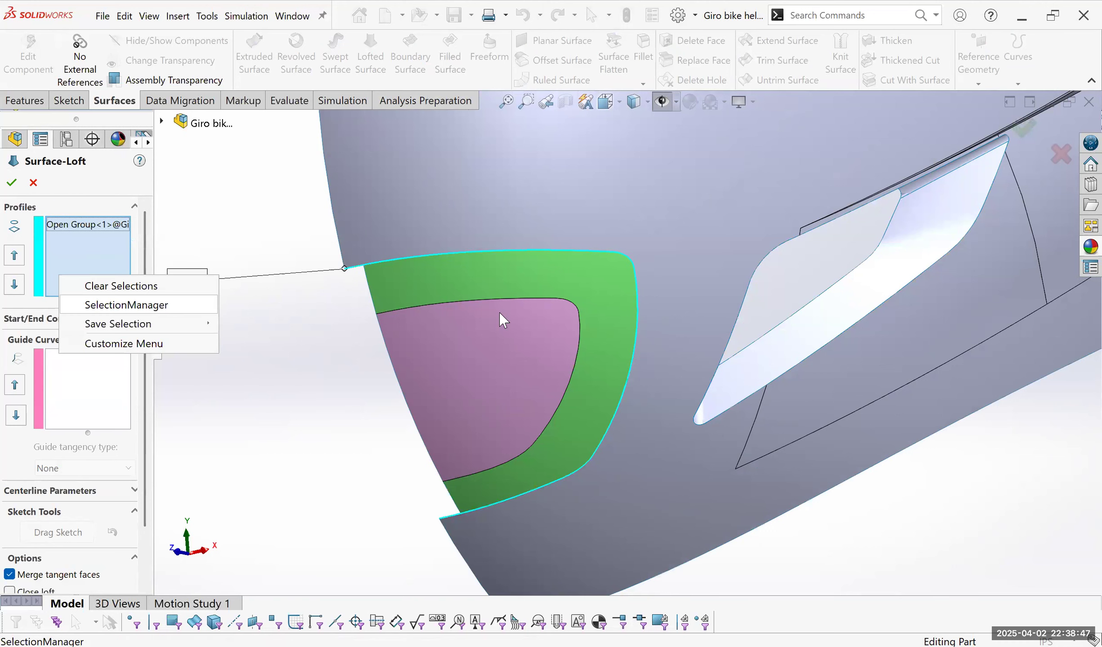
{"action": "left_click", "coordinate": [563, 301]}
{"action": "left_click", "coordinate": [579, 340]}
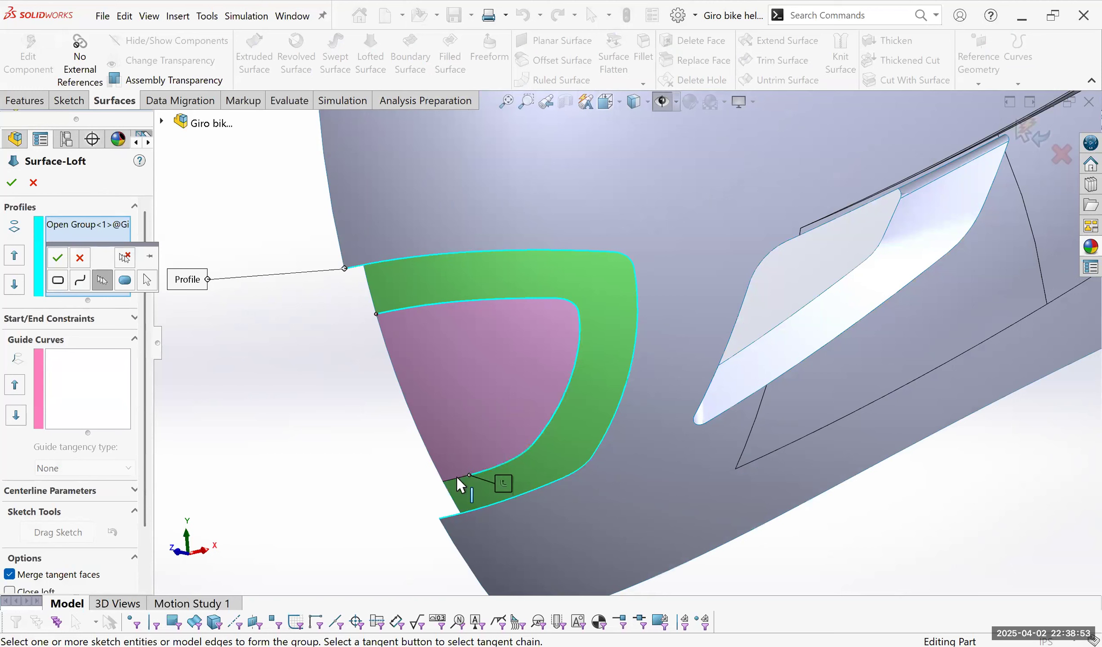
{"action": "left_click", "coordinate": [58, 261]}
Use the upper and lower spline sketches as guide curves and finish the front vent's surface loft.
{"action": "middle_click_drag", "start_coordinate": [612, 327], "coordinate": [678, 296]}
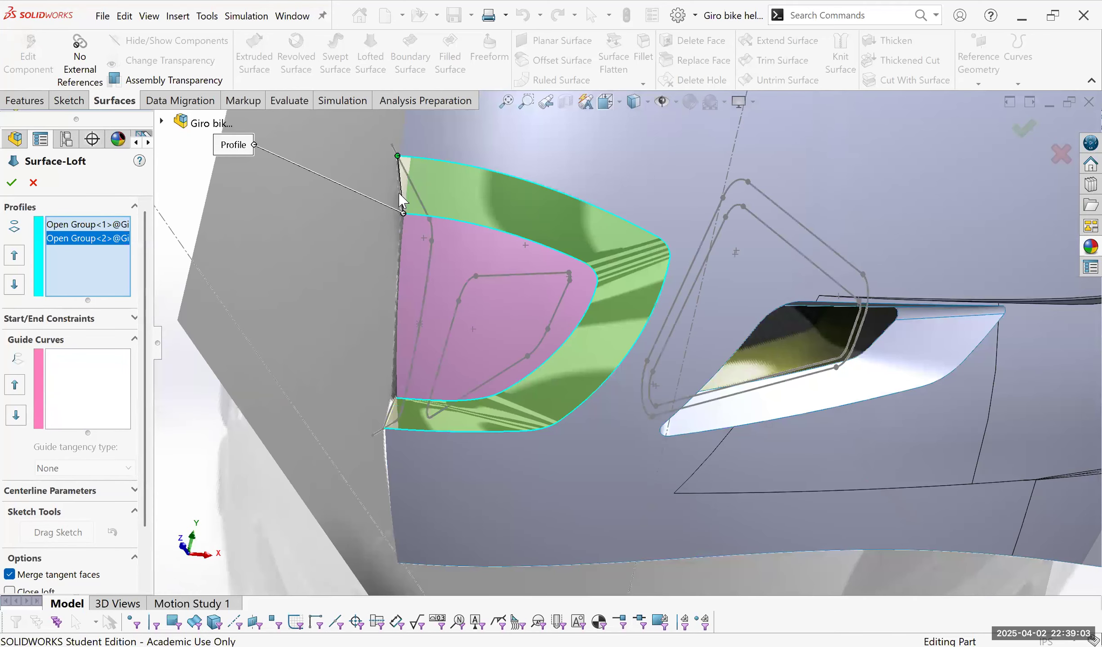
{"action": "left_click", "coordinate": [398, 192]}
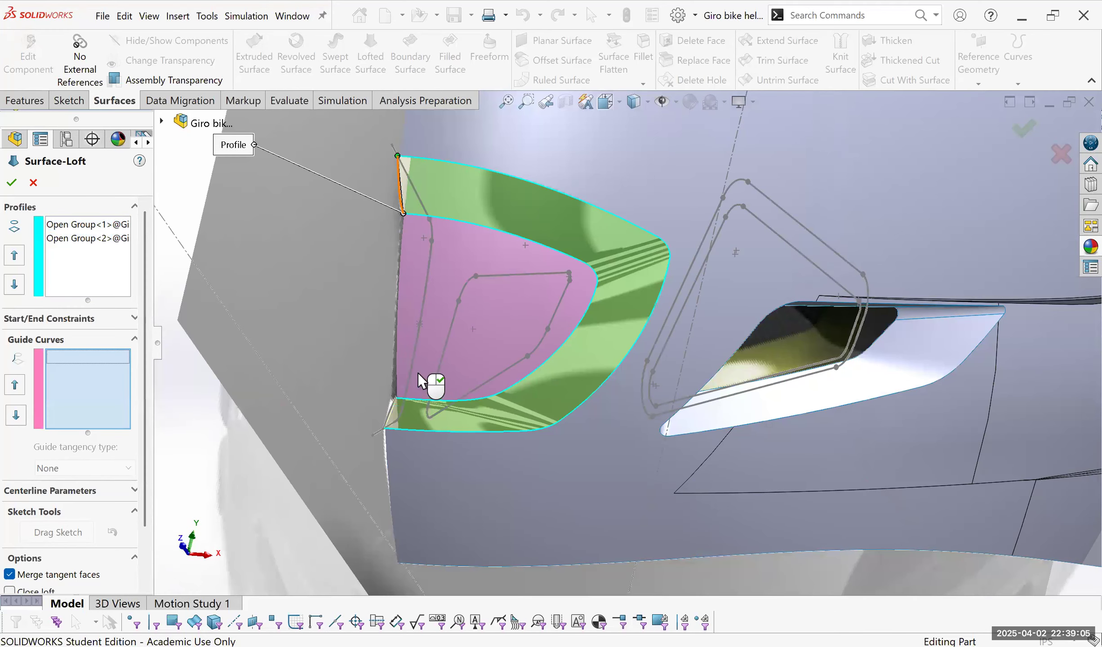
{"action": "left_click", "coordinate": [392, 407]}
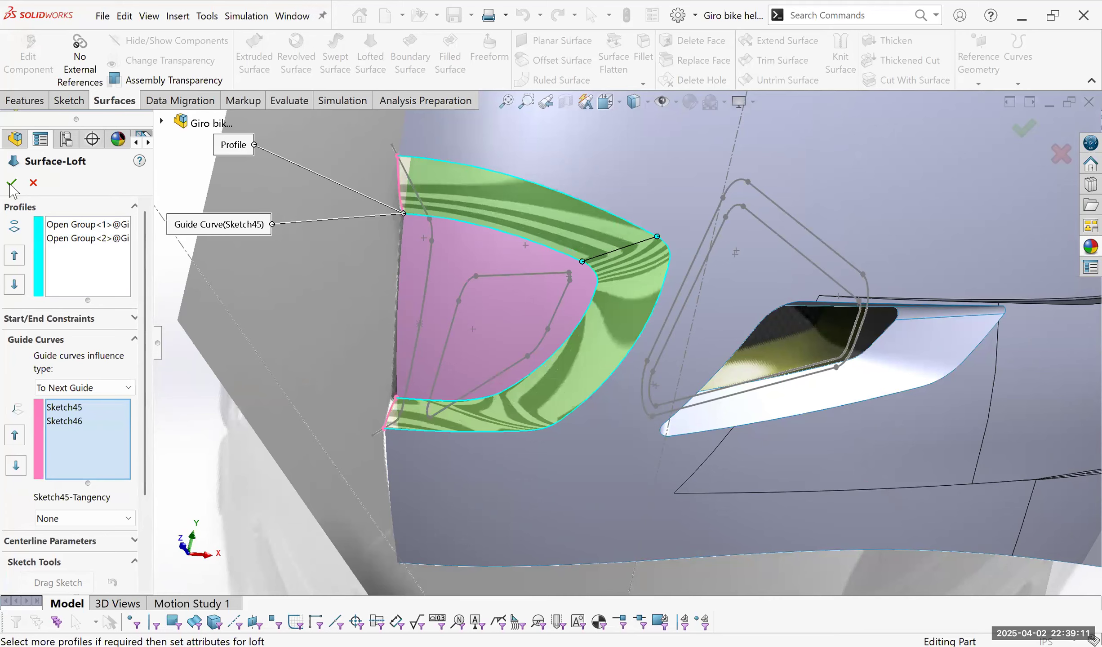
Hide the vent sketches and display the helmet shaded without edges.
{"action": "mouse_move", "coordinate": [601, 341]}
{"action": "middle_mouse_down"}
{"action": "mouse_move", "coordinate": [493, 292]}
{"action": "mouse_move", "coordinate": [517, 354]}
{"action": "middle_mouse_up"}
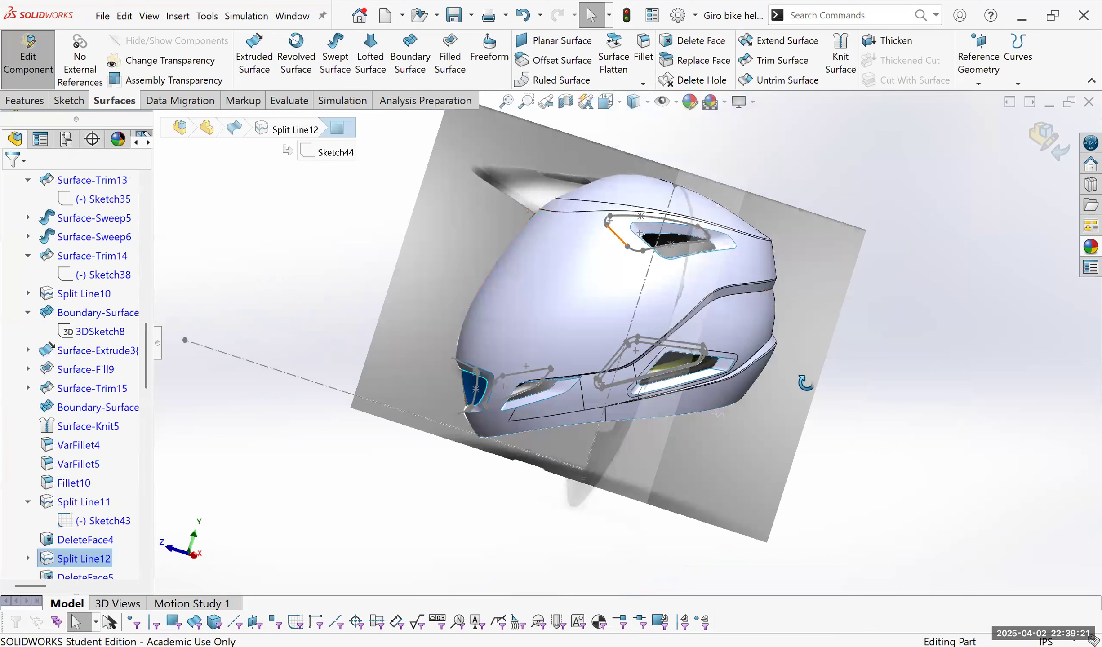
{"action": "right_click", "coordinate": [620, 238]}
{"action": "middle_click_drag", "start_coordinate": [786, 322], "coordinate": [853, 357]}
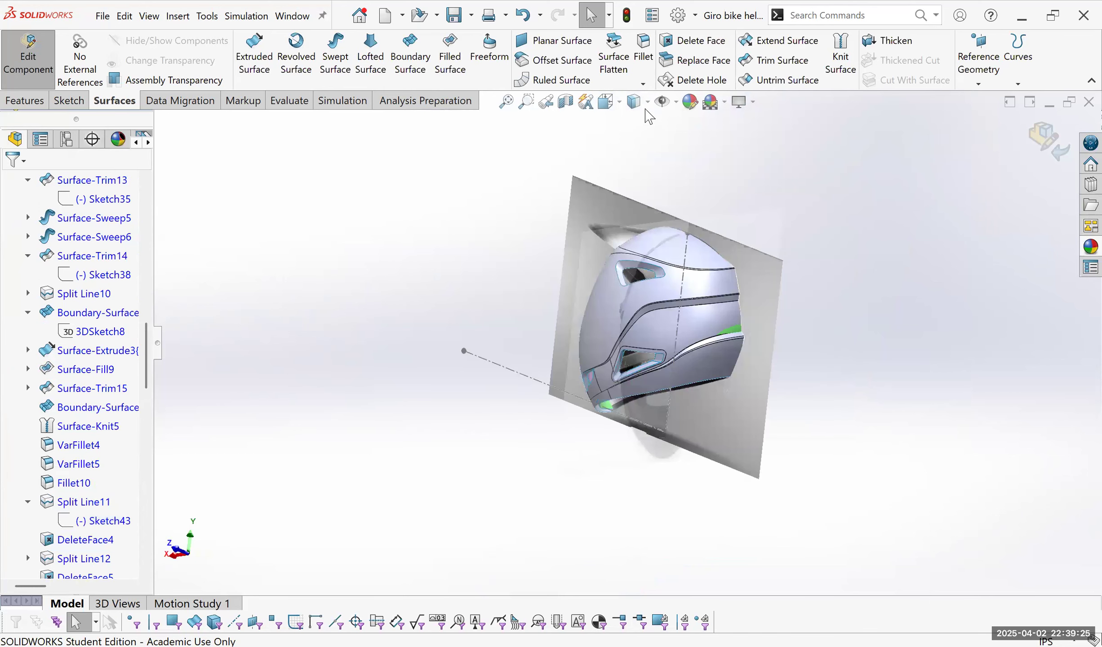
{"action": "mouse_move", "coordinate": [864, 347]}
{"action": "middle_mouse_down"}
{"action": "mouse_move", "coordinate": [905, 333]}
{"action": "mouse_move", "coordinate": [863, 337]}
{"action": "middle_mouse_up"}
{"action": "middle_click_drag", "start_coordinate": [575, 270], "coordinate": [556, 393]}
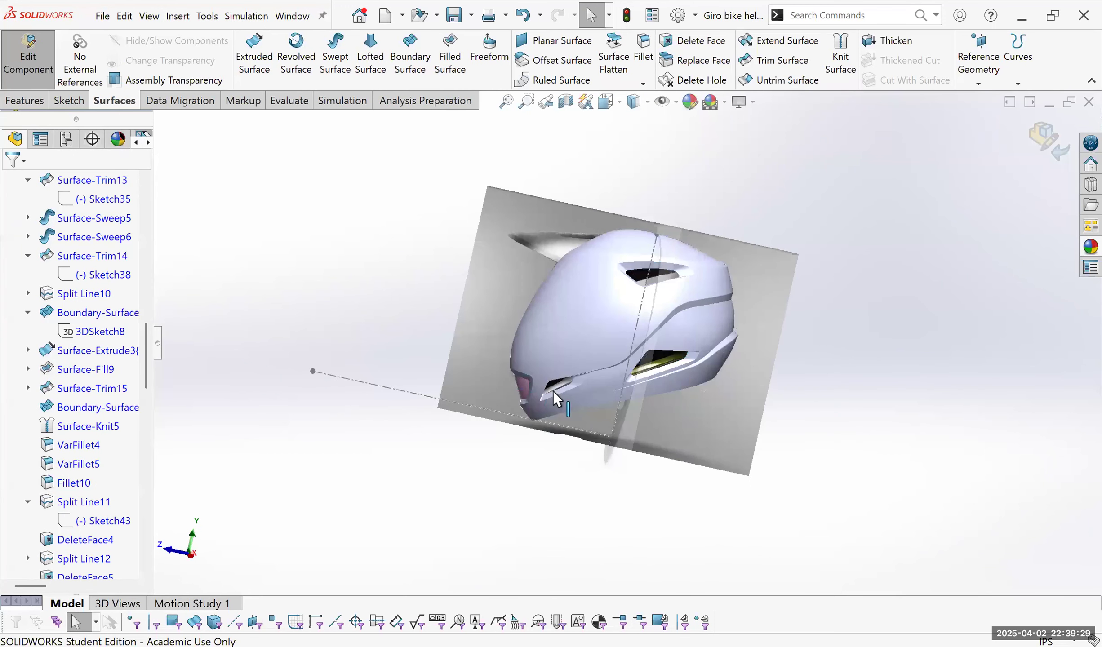
Examine the helmet's lofted vents and the reference picture from several sides.
{"action": "middle_click_drag", "start_coordinate": [604, 342], "coordinate": [807, 273]}
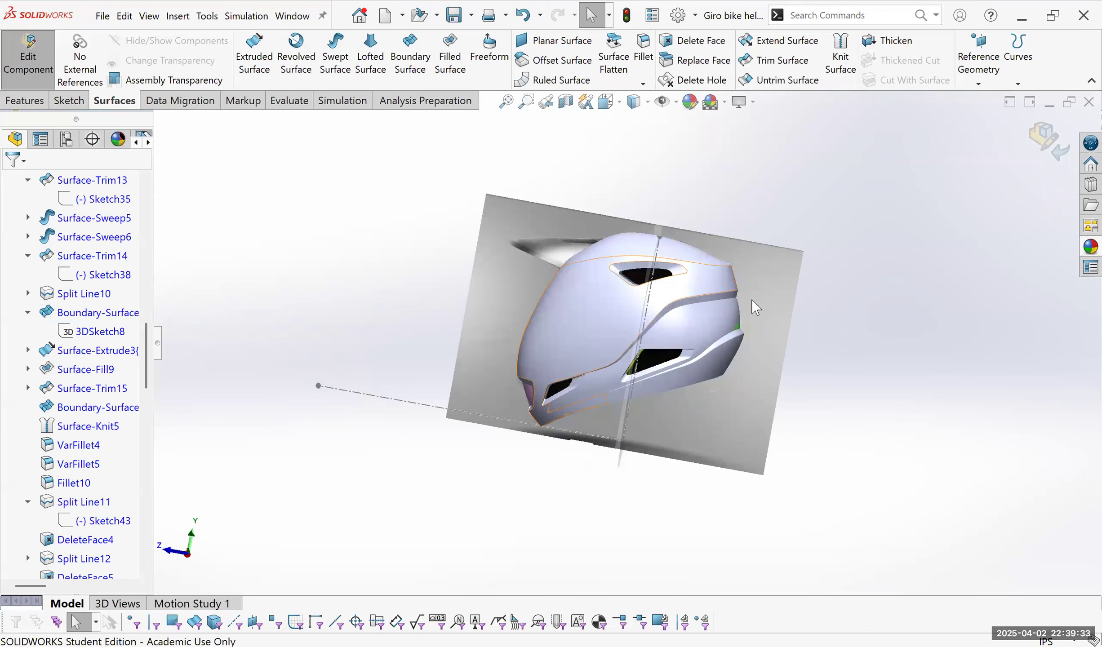
{"action": "key", "text": "ctrl+shift+z"}
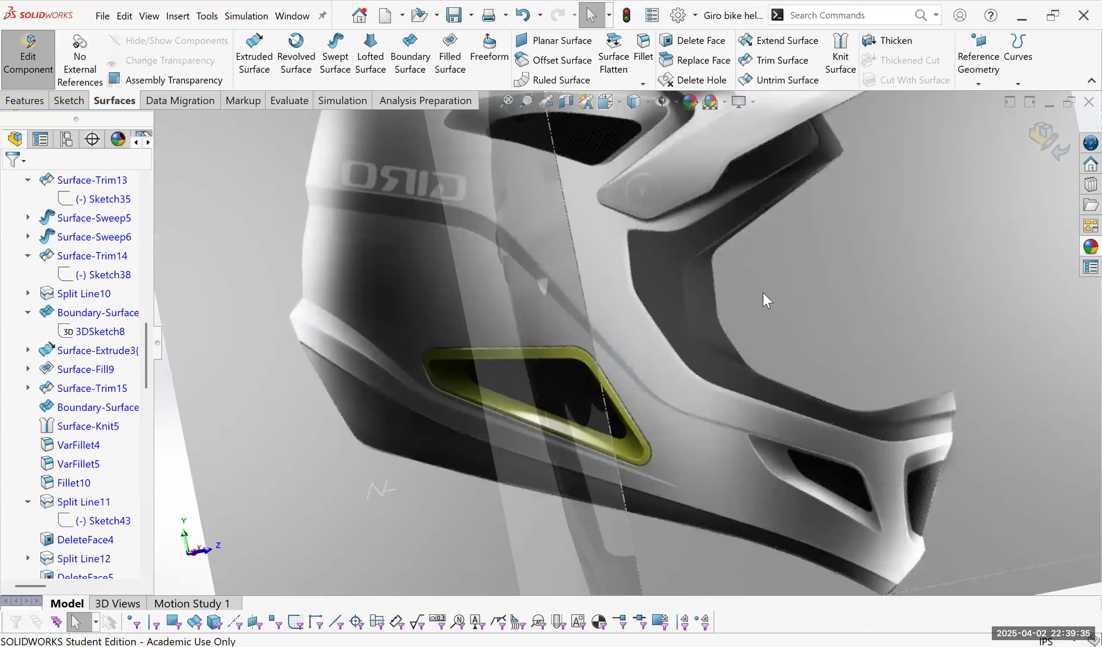
{"action": "middle_click_drag", "start_coordinate": [841, 291], "coordinate": [843, 274]}
{"action": "scroll", "coordinate": [844, 263], "scroll_direction": "down", "scroll_amount": 2}
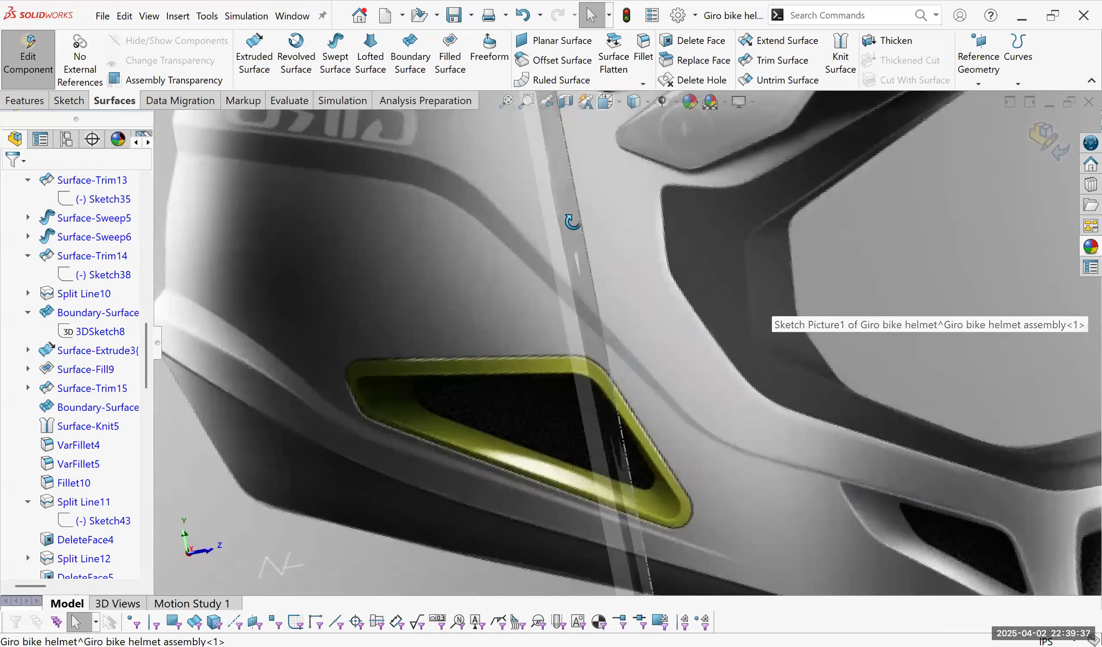
{"action": "key", "text": "ctrl+shift+z"}
{"action": "key", "text": "ctrl+shift+z"}
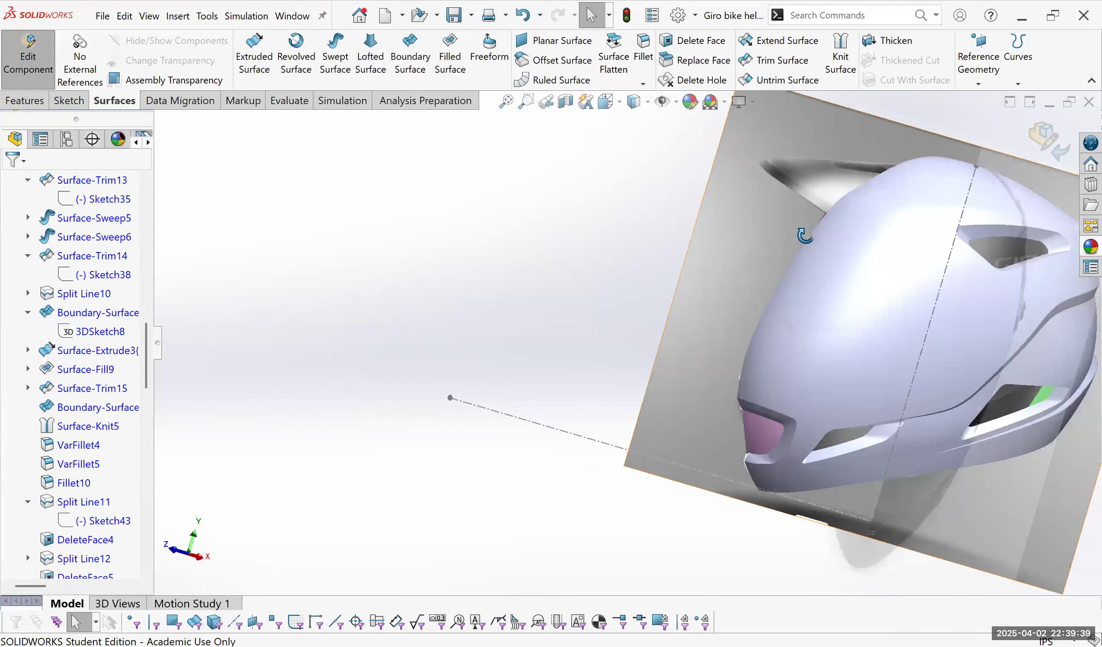
{"action": "key", "text": "ctrl+shift+z"}
{"action": "key", "text": "ctrl+shift+z"}
{"action": "key", "text": "ctrl+shift+z"}
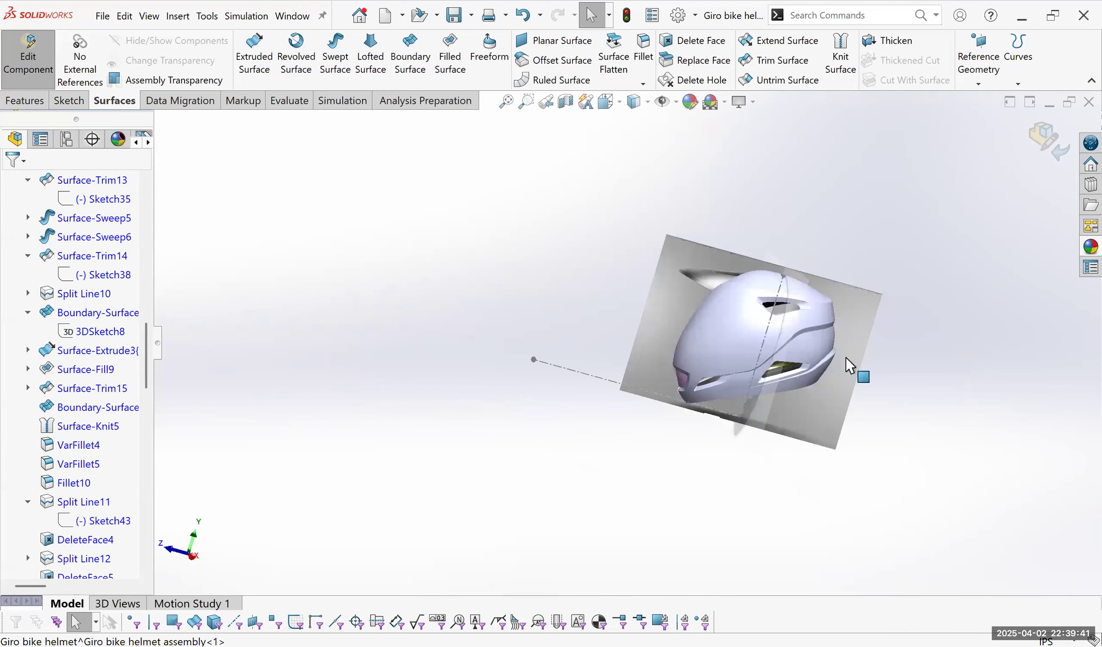
{"action": "key", "text": "ctrl+shift+z"}
{"action": "key", "text": "ctrl+shift+z"}
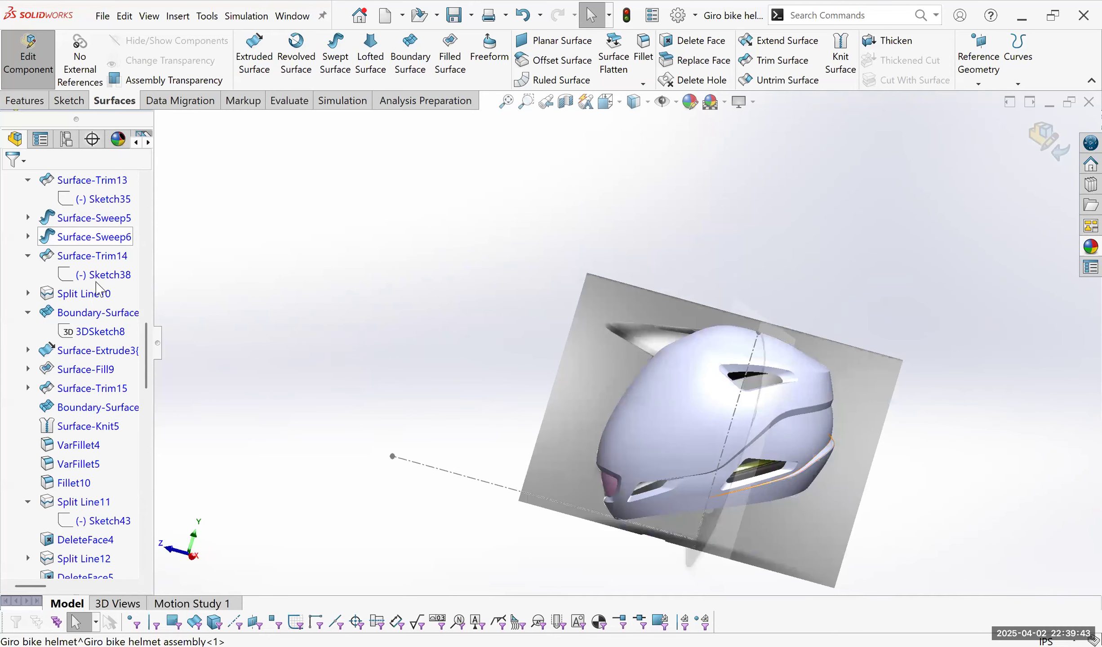
In a new Right Plane sketch, trace the reference picture's face opening with four connected lines, about 3.57, 1.32, 3 and 2 in long.
{"action": "scroll", "coordinate": [98, 360], "scroll_direction": "up", "scroll_amount": 5}
{"action": "scroll", "coordinate": [98, 360], "scroll_direction": "up", "scroll_amount": 2}
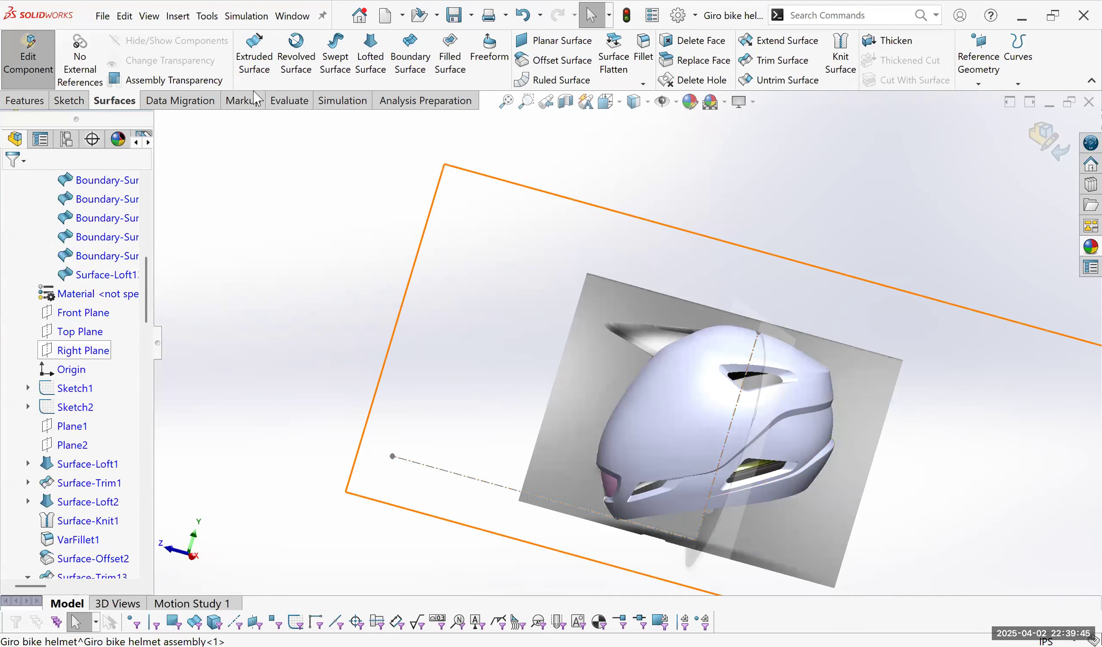
{"action": "left_click", "coordinate": [61, 103]}
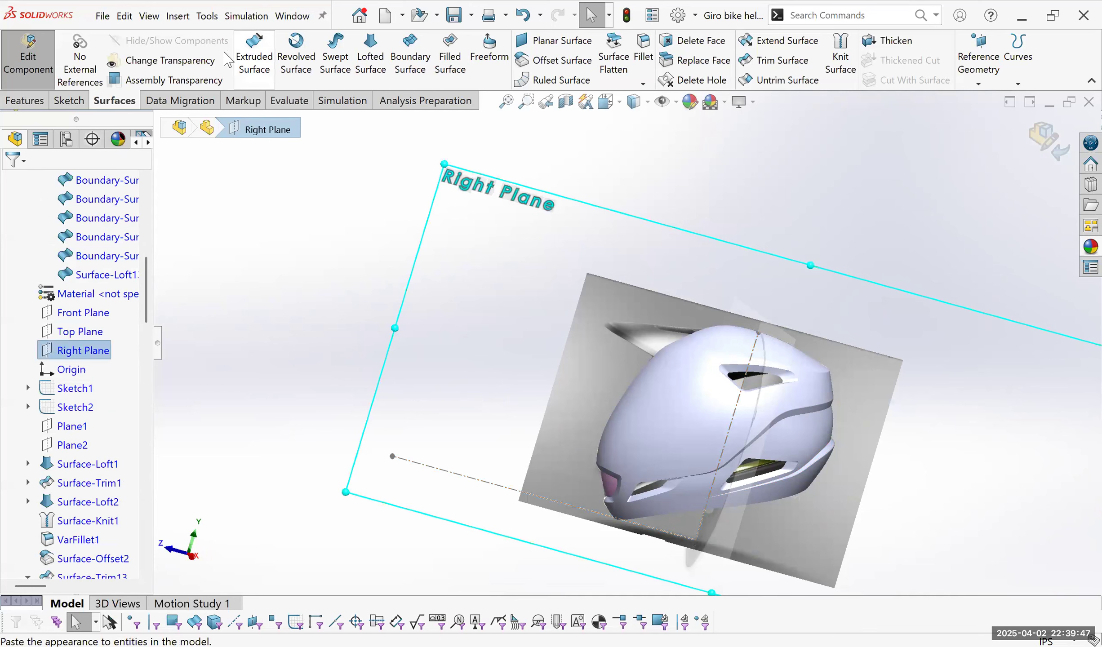
{"action": "left_click", "coordinate": [267, 62]}
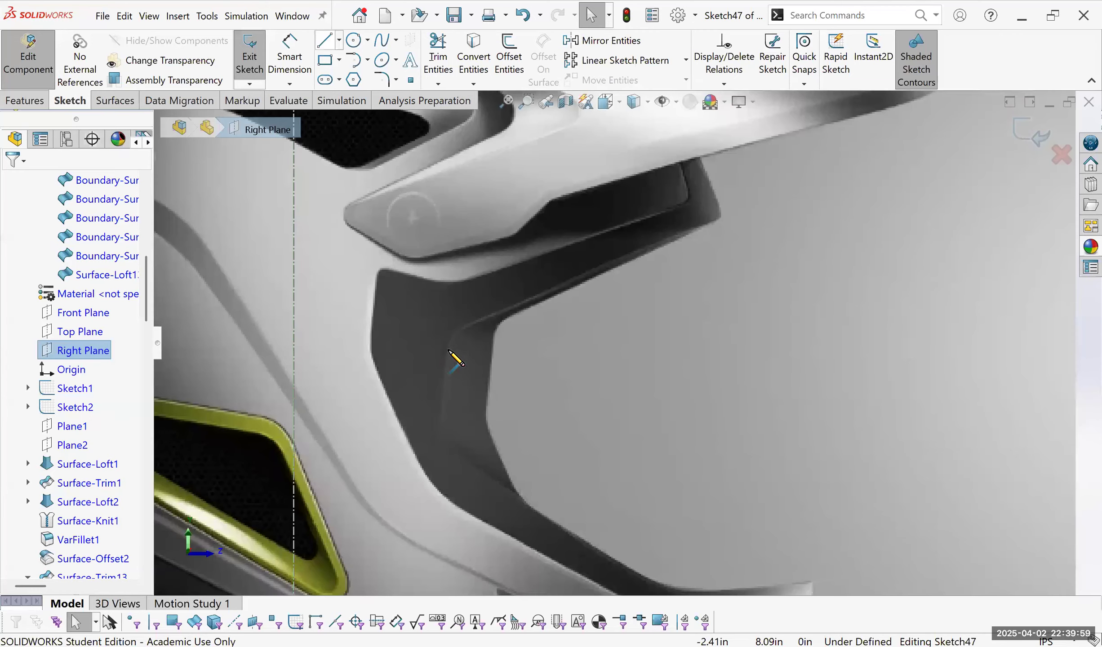
{"action": "left_click", "coordinate": [448, 333]}
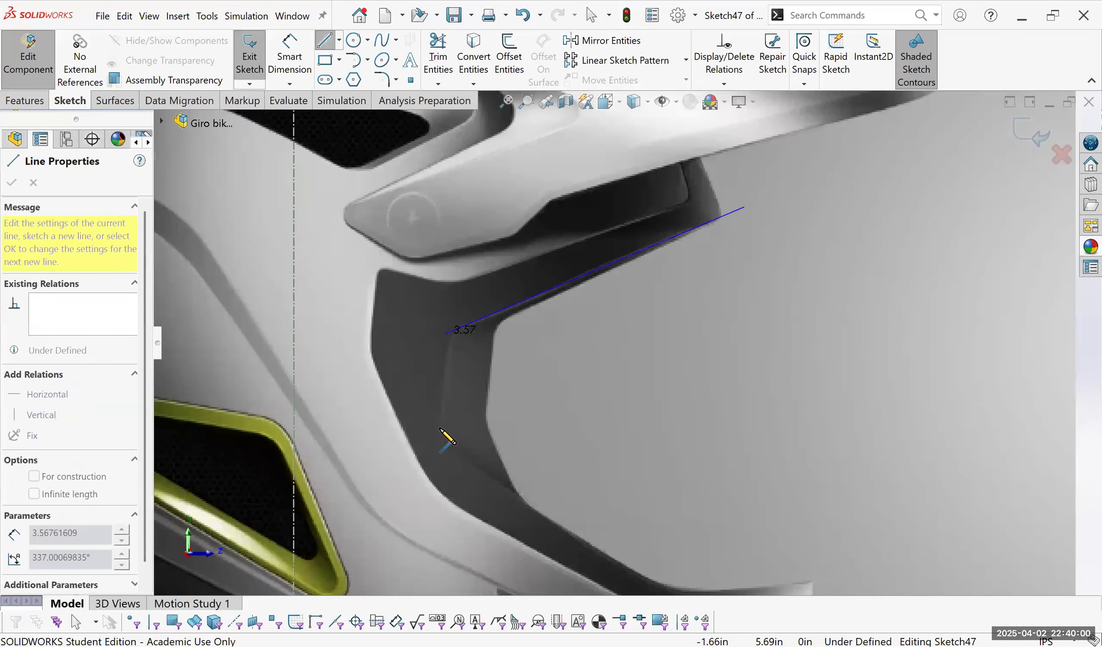
{"action": "left_click", "coordinate": [438, 451]}
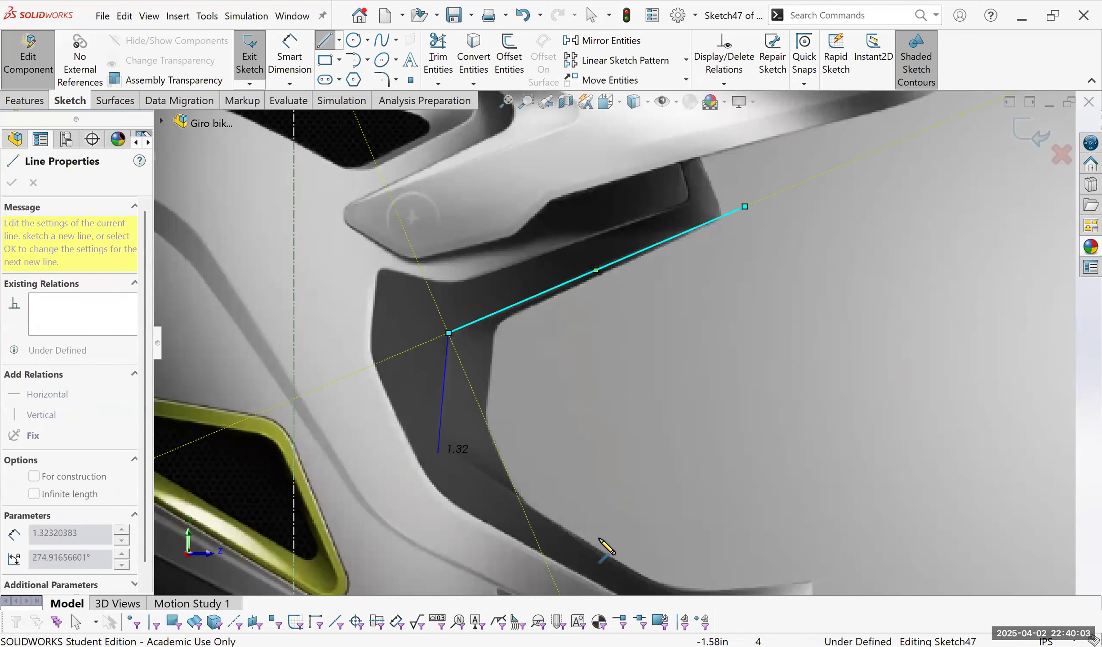
{"action": "scroll", "coordinate": [630, 458], "scroll_direction": "down", "scroll_amount": 3}
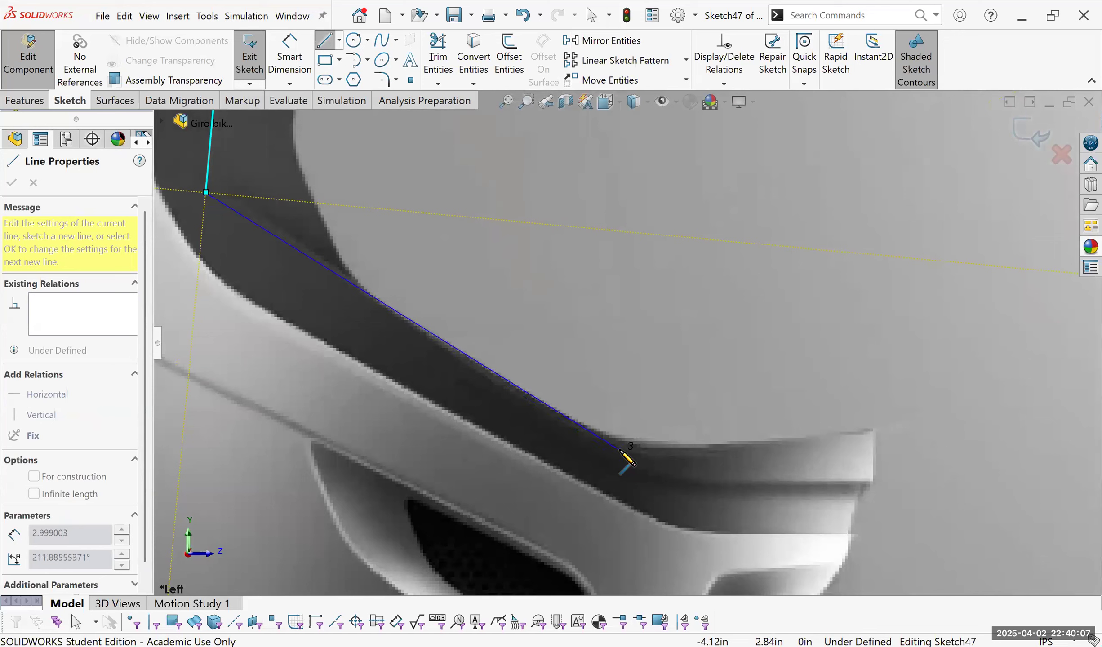
{"action": "double_click", "coordinate": [621, 449]}
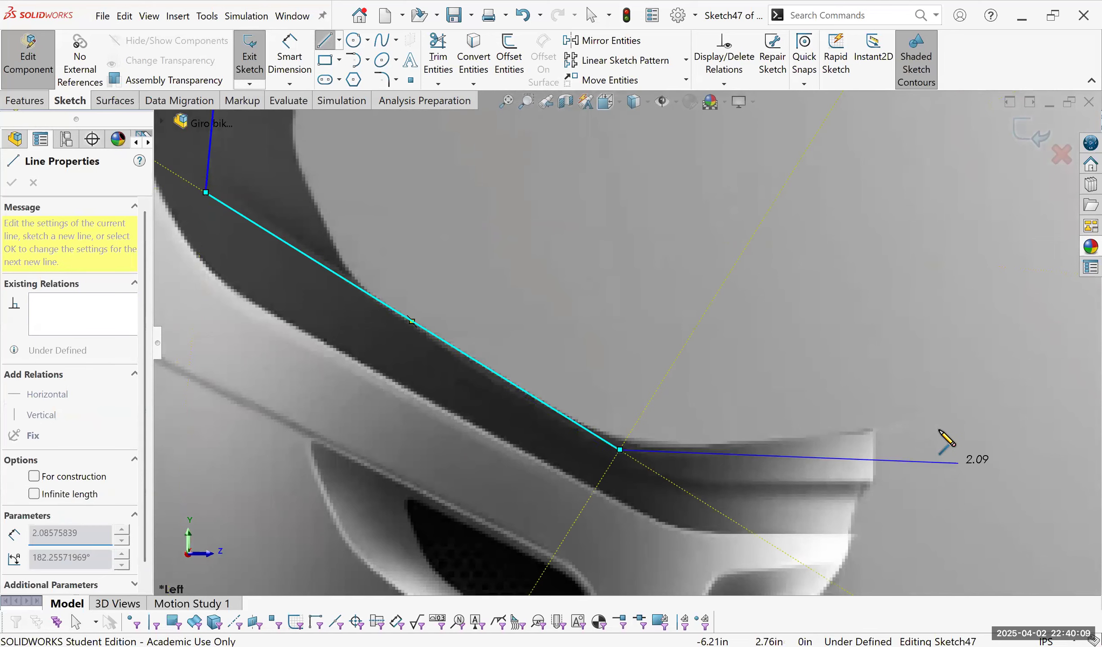
{"action": "left_click", "coordinate": [939, 429]}
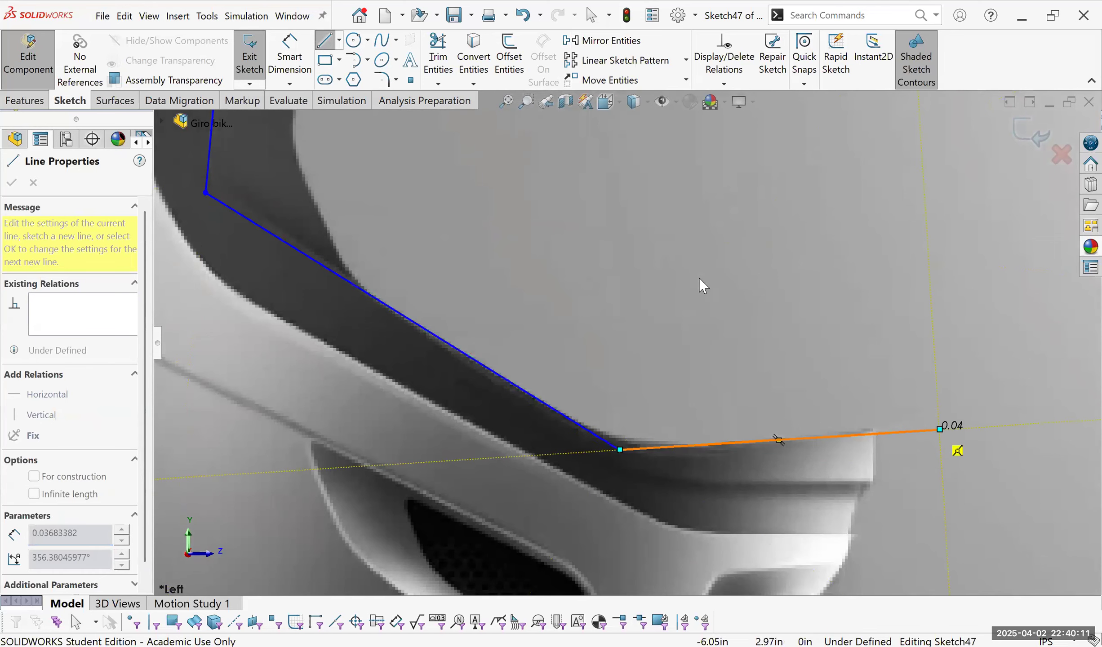
{"action": "key", "text": "Escape"}
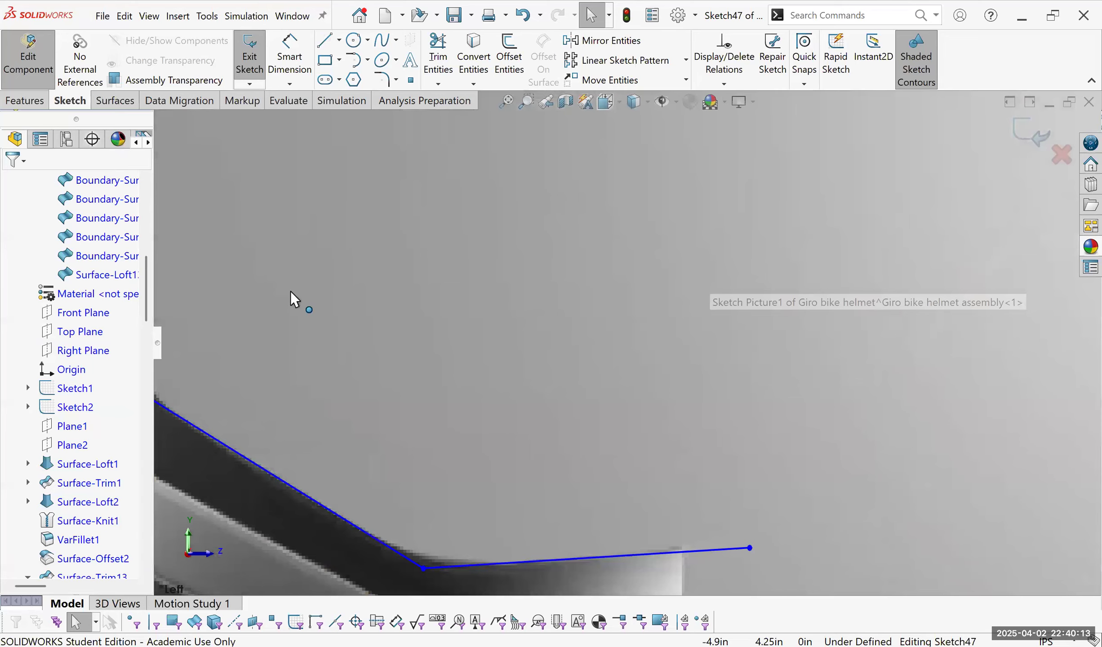
Adjust the rear lower and front lower corners of the face-opening profile to match the reference picture.
{"action": "scroll", "coordinate": [290, 291], "scroll_direction": "up", "scroll_amount": 1}
{"action": "left_click_drag", "start_coordinate": [289, 291], "coordinate": [290, 281]}
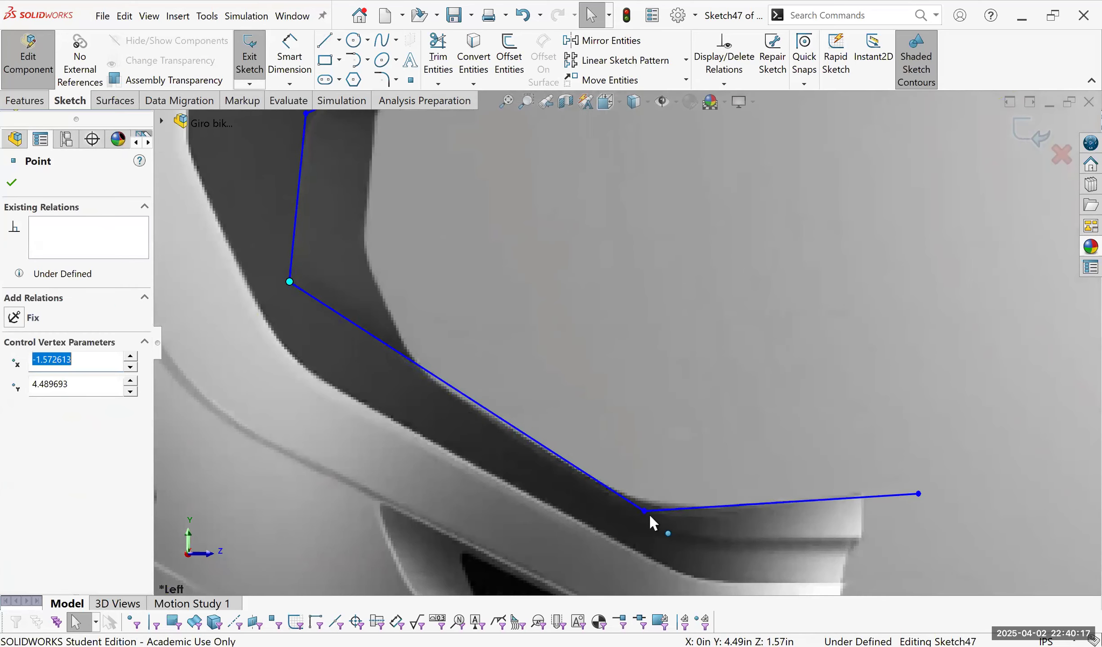
{"action": "left_click_drag", "start_coordinate": [642, 516], "coordinate": [642, 515]}
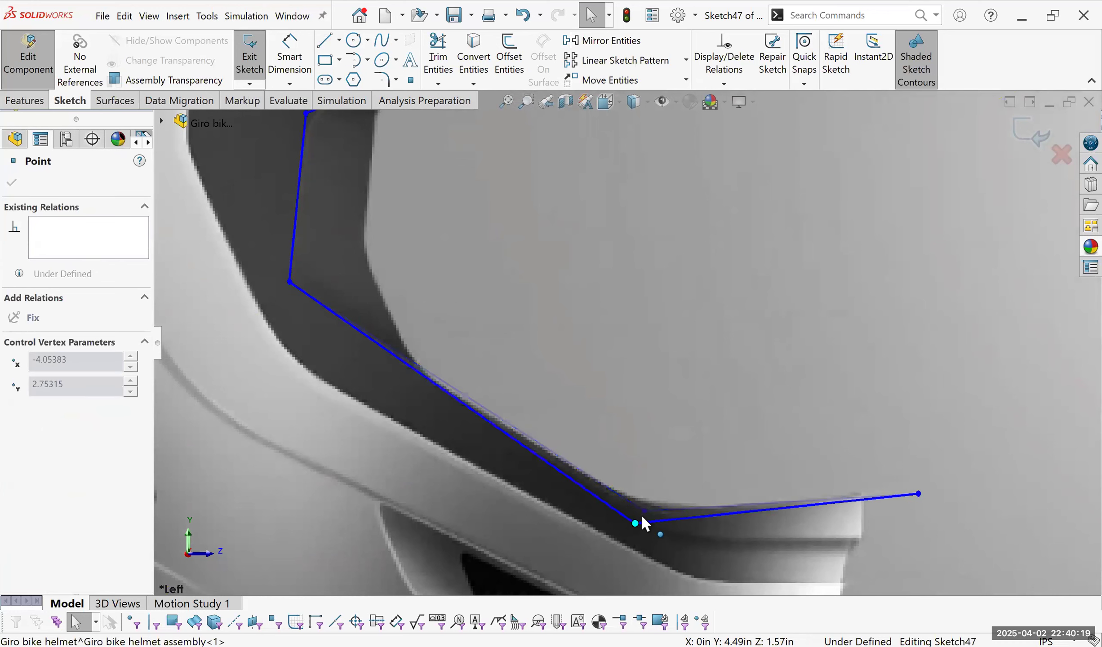
{"action": "left_click", "coordinate": [353, 251]}
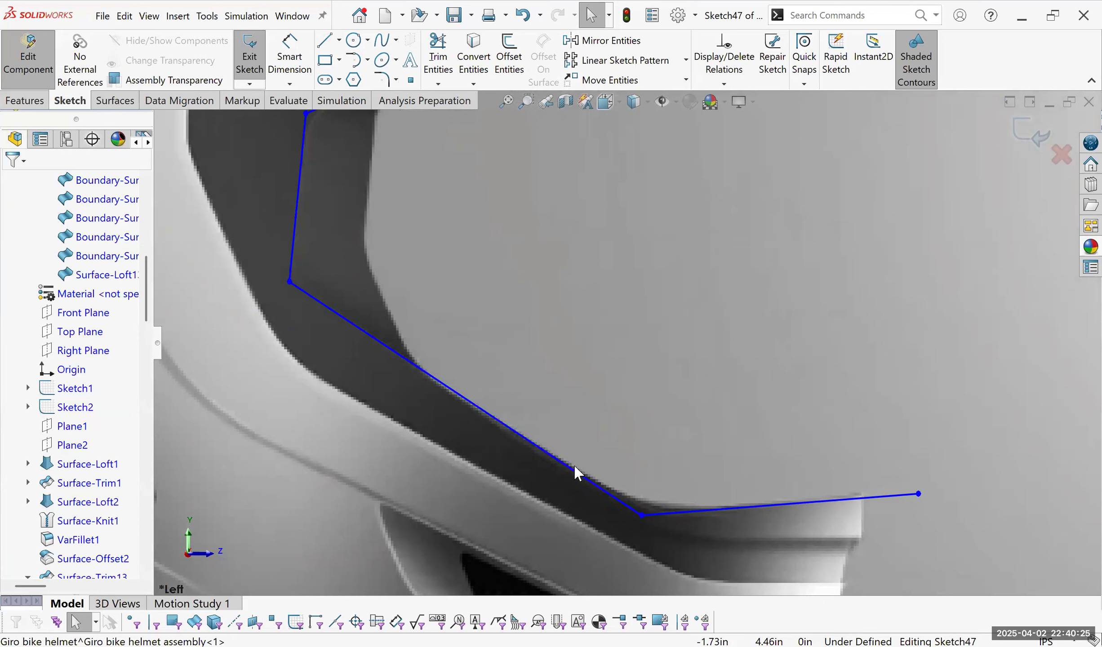
Fillet the two rear corners of the face-opening profile with a 0.35 in radius.
{"action": "scroll", "coordinate": [652, 432], "scroll_direction": "up", "scroll_amount": 3}
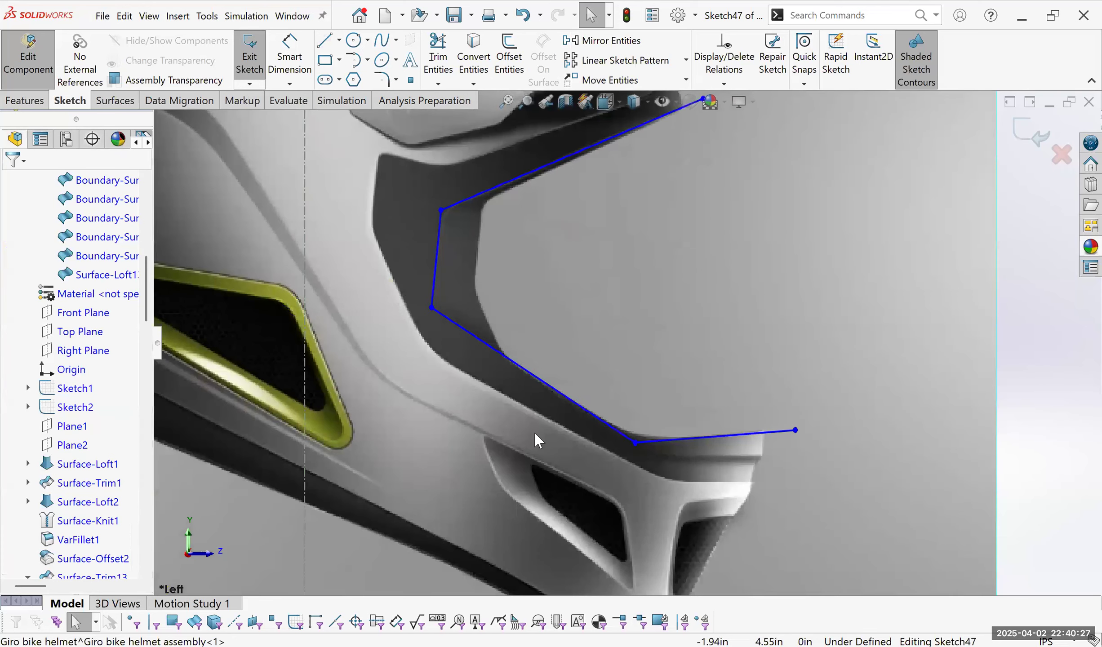
{"action": "scroll", "coordinate": [563, 434], "scroll_direction": "down", "scroll_amount": 3}
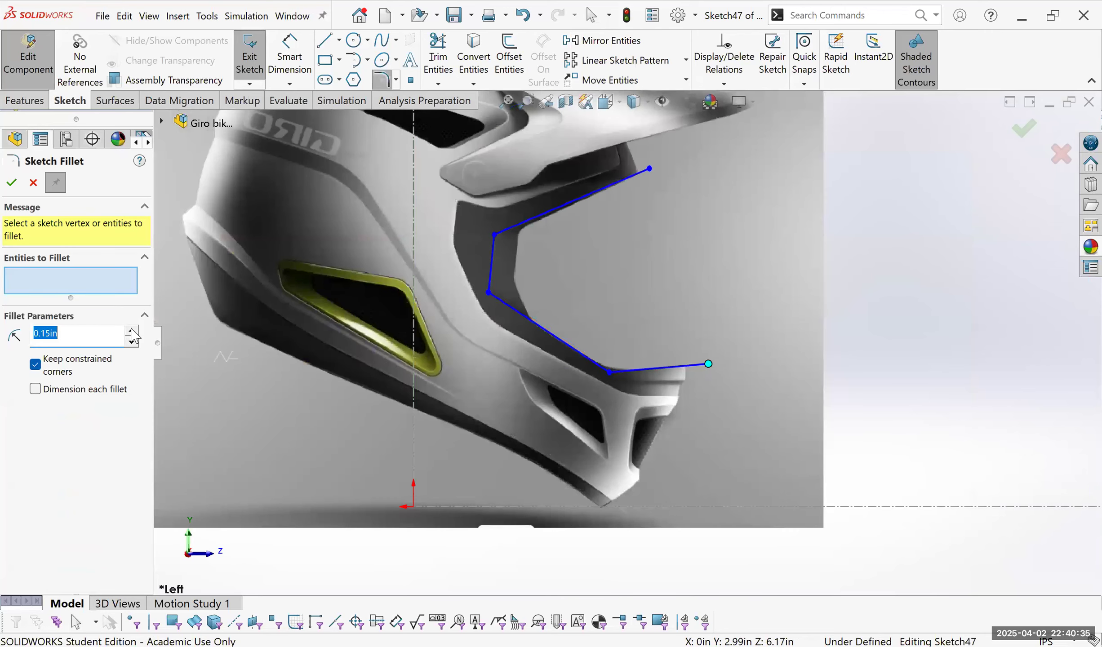
{"action": "scroll", "coordinate": [508, 224], "scroll_direction": "down", "scroll_amount": 3}
{"action": "left_click", "coordinate": [484, 252]}
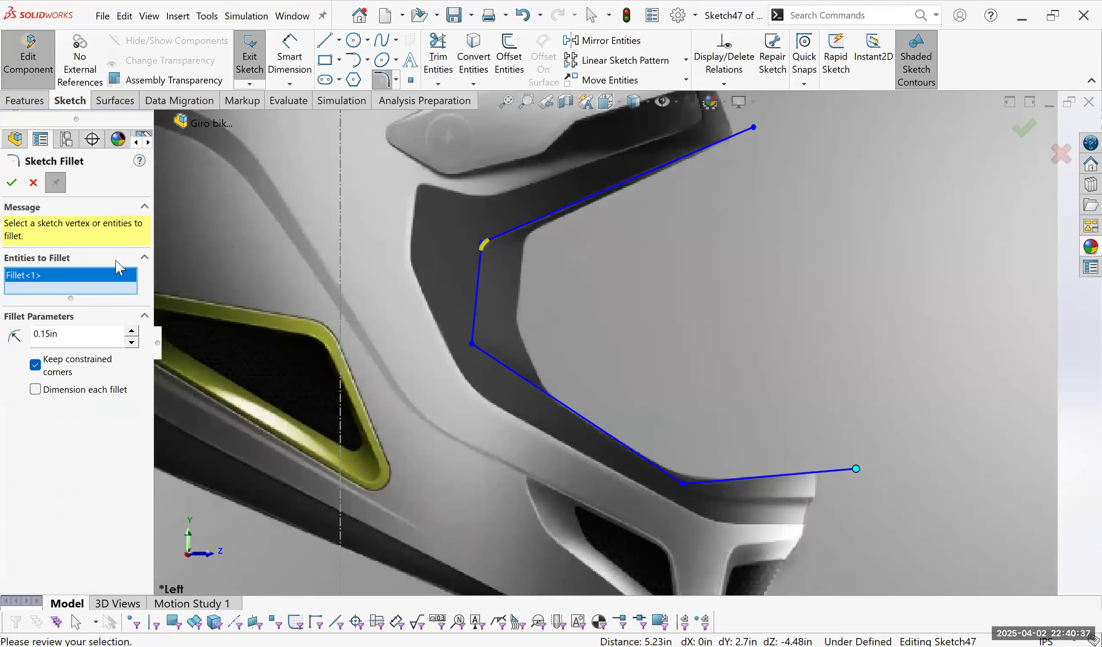
{"action": "left_click", "coordinate": [11, 183]}
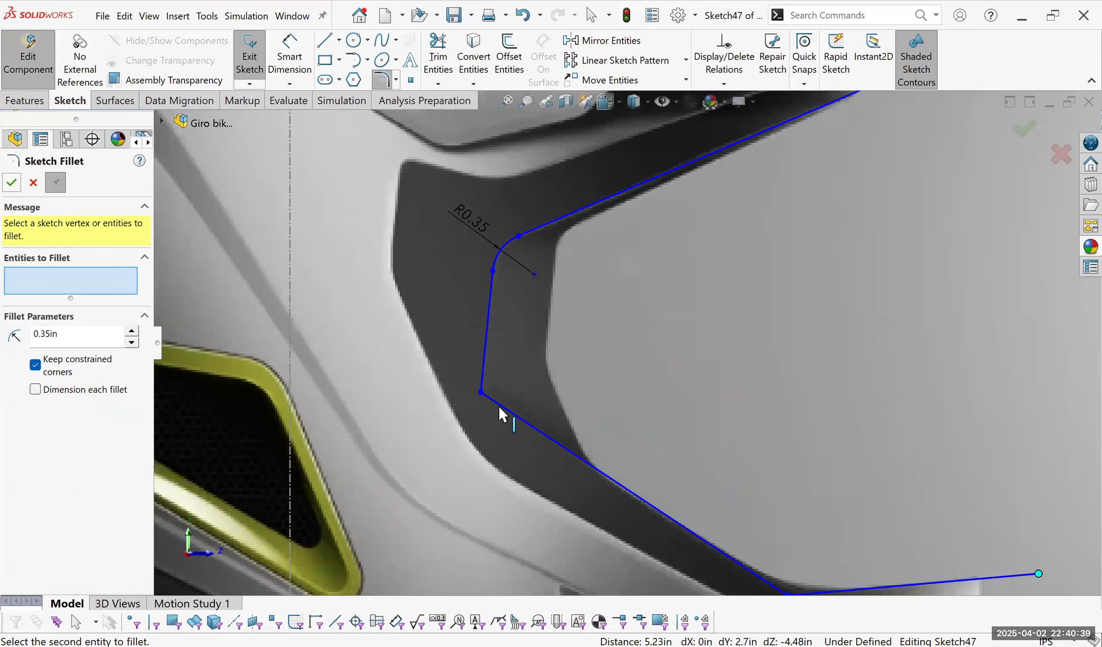
{"action": "left_click", "coordinate": [475, 393]}
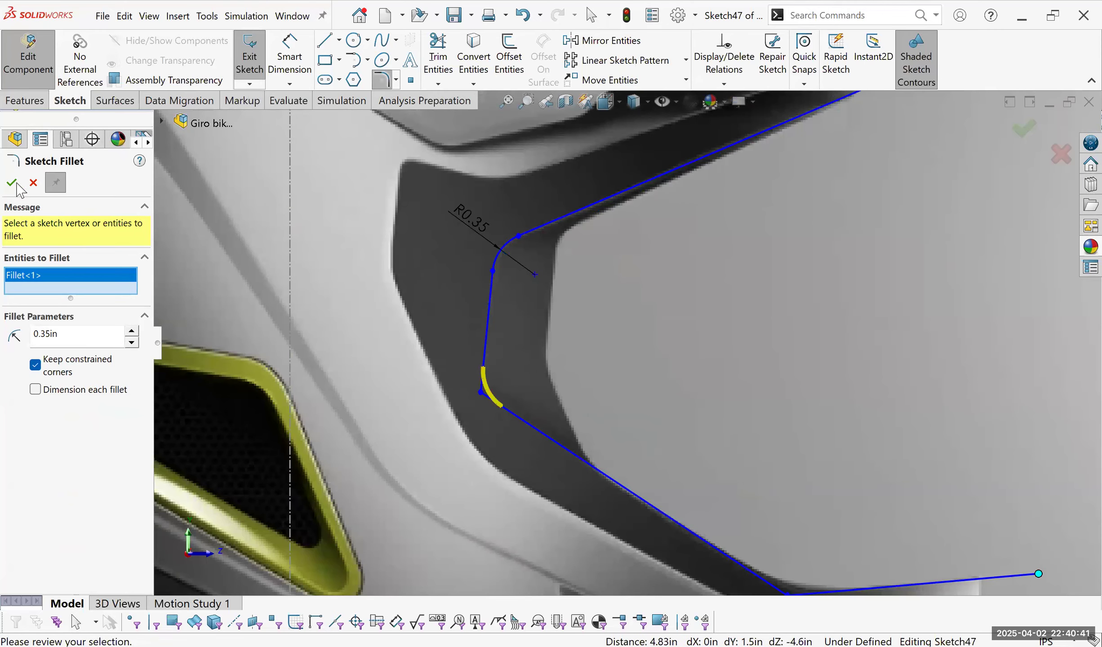
Fillet the front lower corner of the face-opening profile with a 1.65 in radius.
{"action": "scroll", "coordinate": [781, 441], "scroll_direction": "up", "scroll_amount": 4}
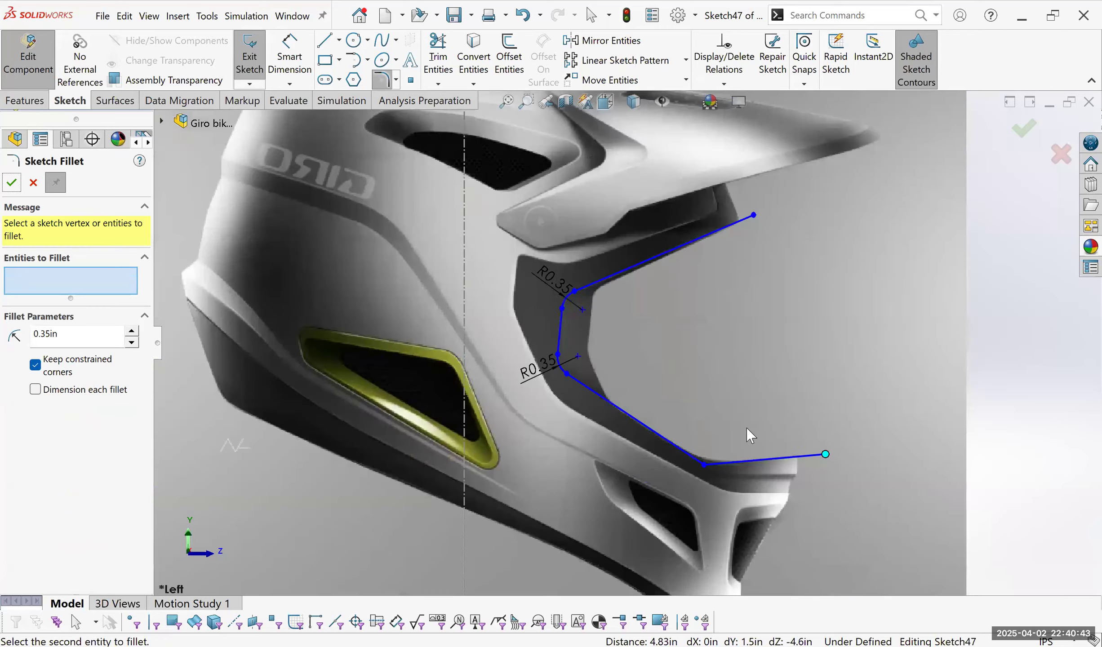
{"action": "scroll", "coordinate": [740, 433], "scroll_direction": "down", "scroll_amount": 4}
{"action": "left_click", "coordinate": [740, 432]}
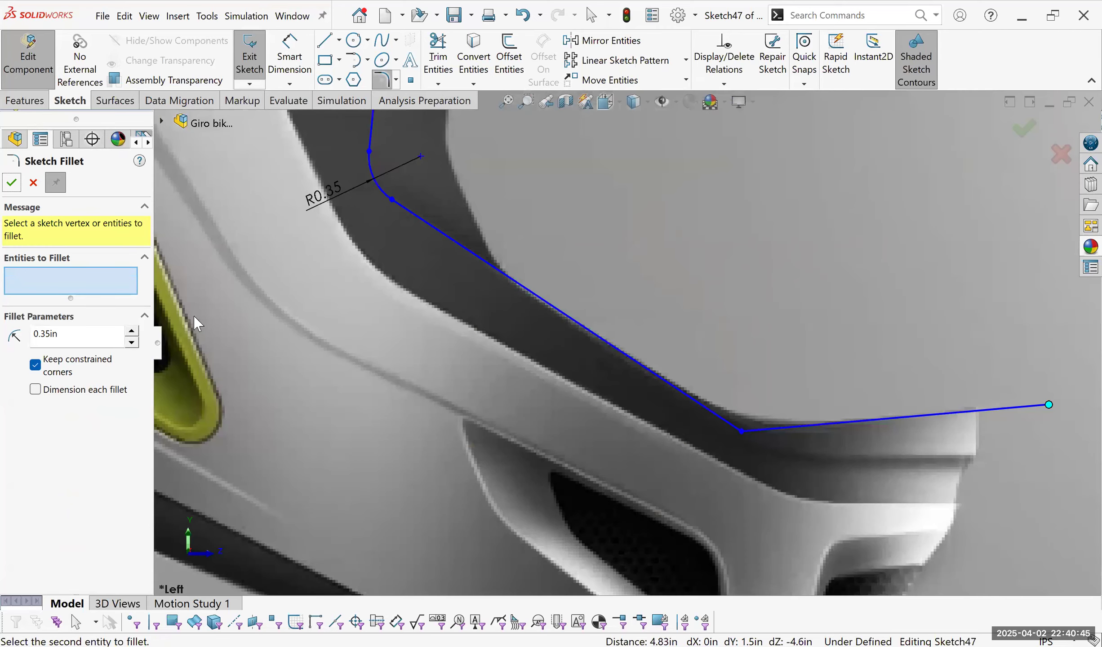
{"action": "left_click", "coordinate": [131, 333]}
{"action": "left_click", "coordinate": [131, 333]}
{"action": "left_click", "coordinate": [132, 332]}
{"action": "left_click", "coordinate": [128, 333]}
{"action": "left_click", "coordinate": [128, 333]}
{"action": "left_click", "coordinate": [128, 333]}
{"action": "left_click", "coordinate": [128, 334]}
{"action": "left_click", "coordinate": [128, 333]}
{"action": "left_click", "coordinate": [128, 334]}
{"action": "left_click", "coordinate": [129, 333]}
{"action": "left_click", "coordinate": [128, 333]}
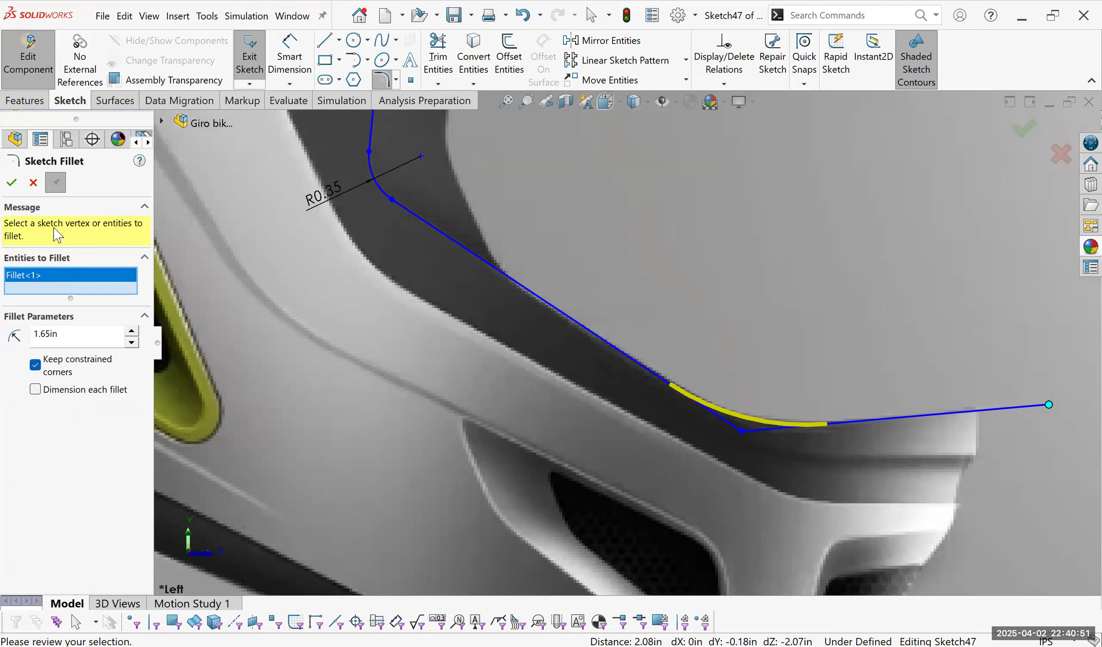
{"action": "left_click", "coordinate": [11, 182]}
{"action": "scroll", "coordinate": [562, 272], "scroll_direction": "up", "scroll_amount": 6}
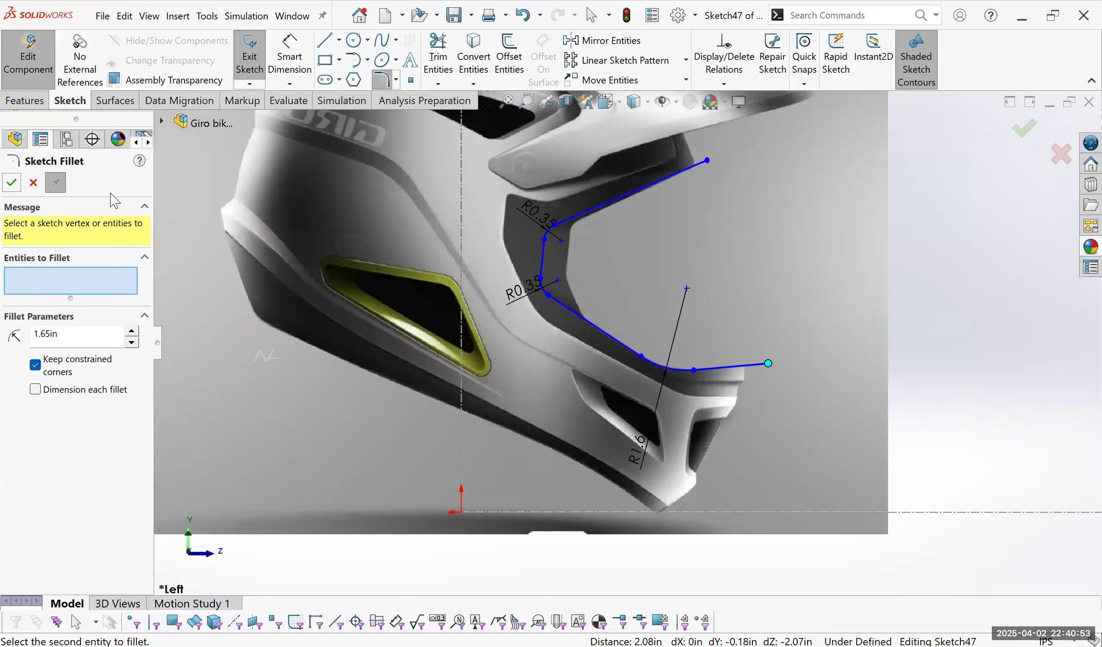
{"action": "key", "text": "z"}
{"action": "key", "text": "z"}
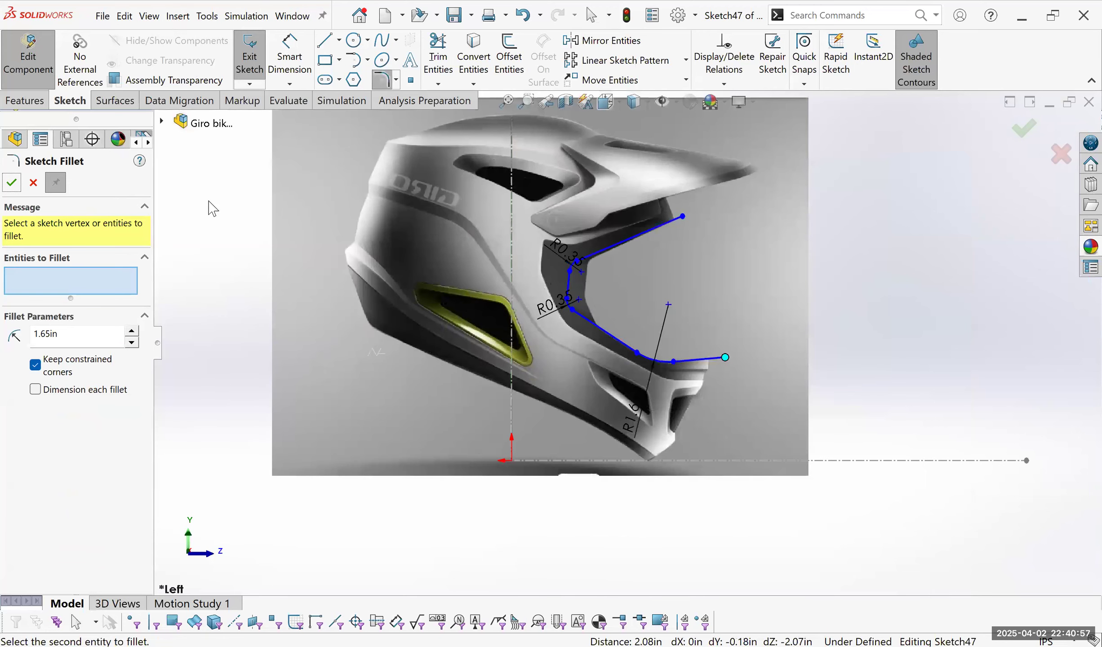
{"action": "key", "text": "Escape"}
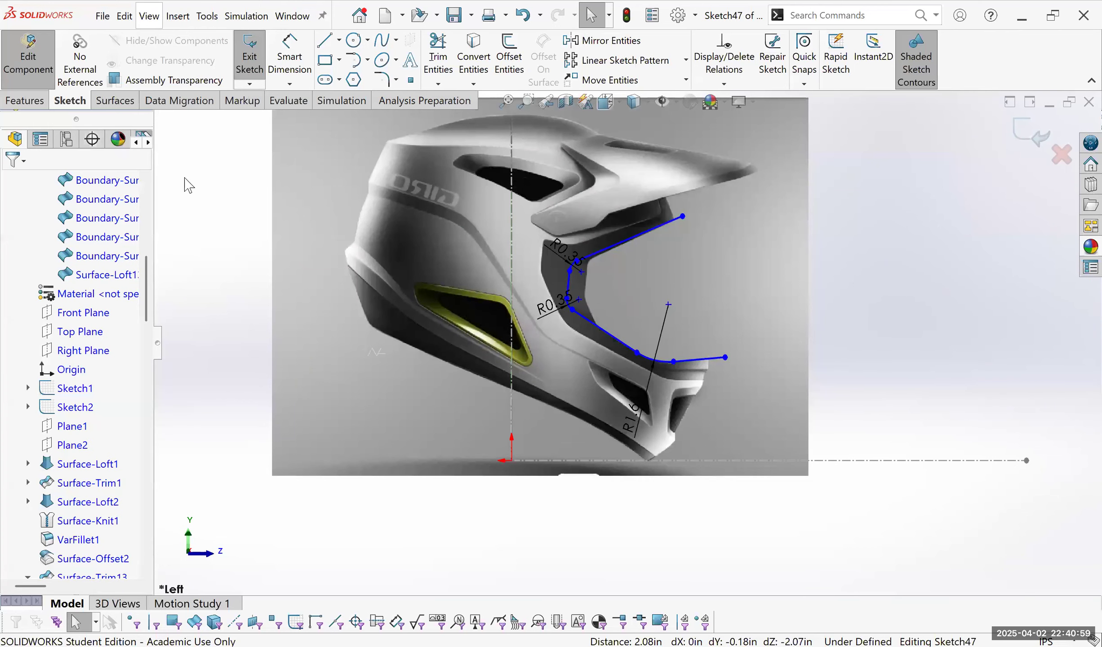
Trim the helmet shell with the face-opening sketch, removing the region inside the profile, and show that sketch again.
{"action": "key", "text": "alt+i"}
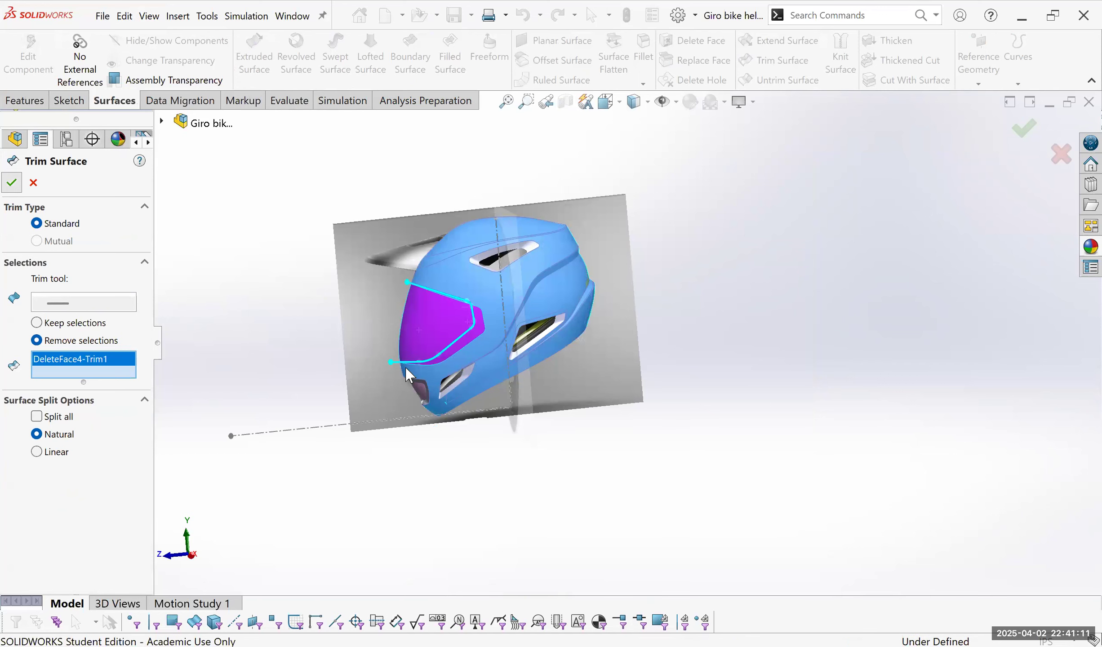
{"action": "key", "text": "Return"}
{"action": "middle_click_drag", "start_coordinate": [478, 252], "coordinate": [557, 301]}
{"action": "middle_click_drag", "start_coordinate": [379, 269], "coordinate": [515, 234]}
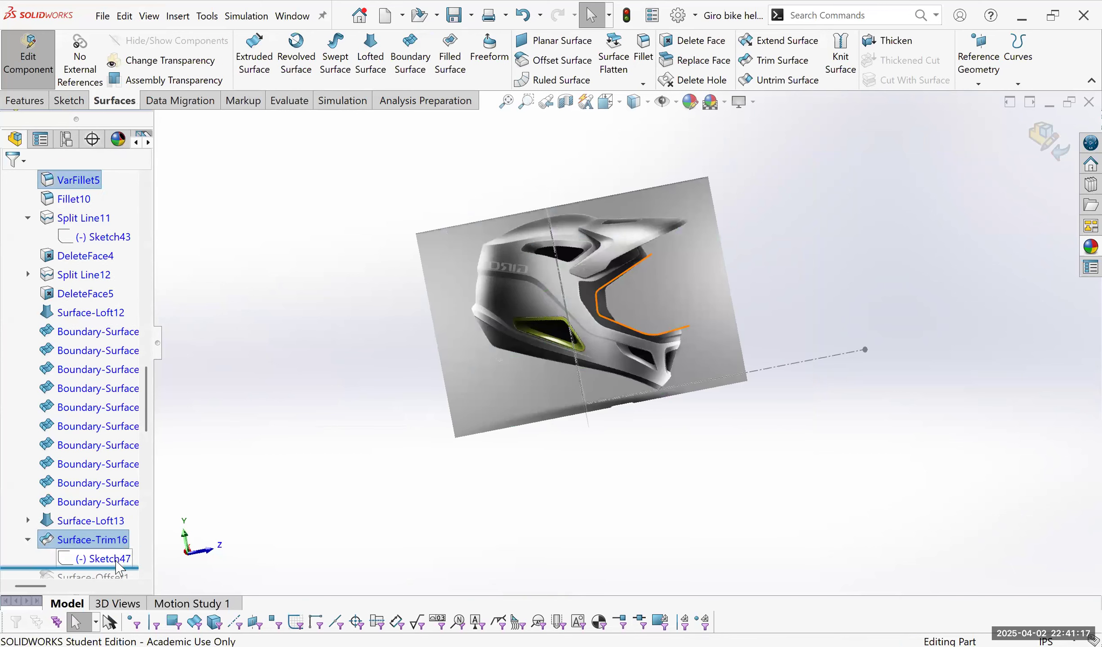
{"action": "left_click", "coordinate": [74, 563]}
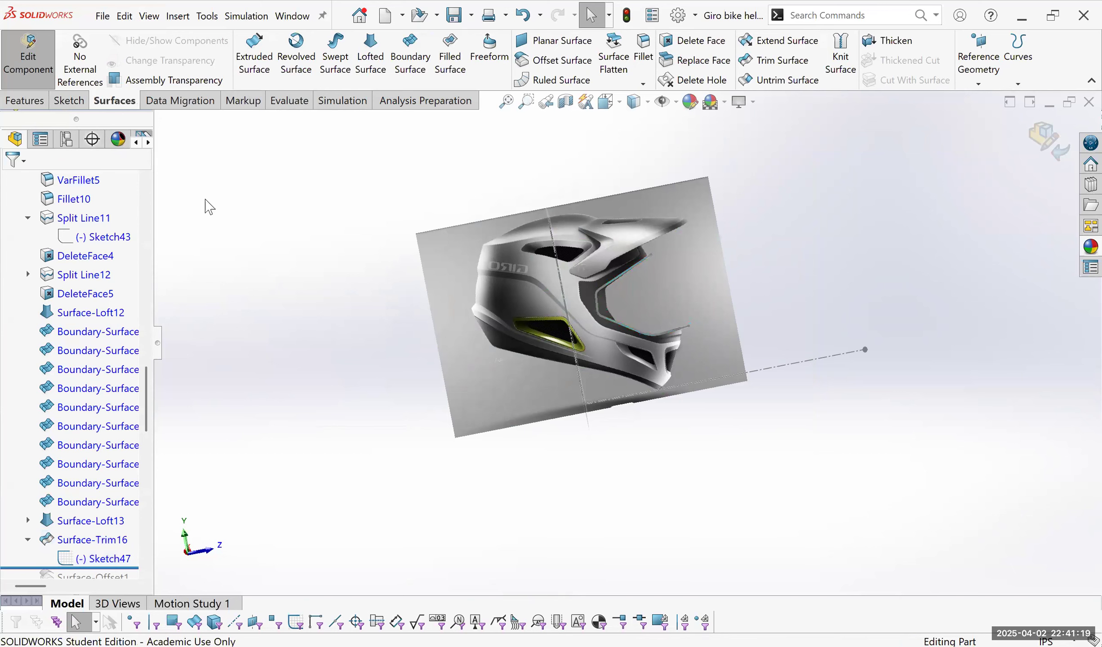
In a new Right Plane sketch, draw a line about 2.93 in long along the upper inner edge of the pictured face opening.
{"action": "left_click", "coordinate": [81, 294]}
{"action": "scroll", "coordinate": [81, 293], "scroll_direction": "up", "scroll_amount": 3}
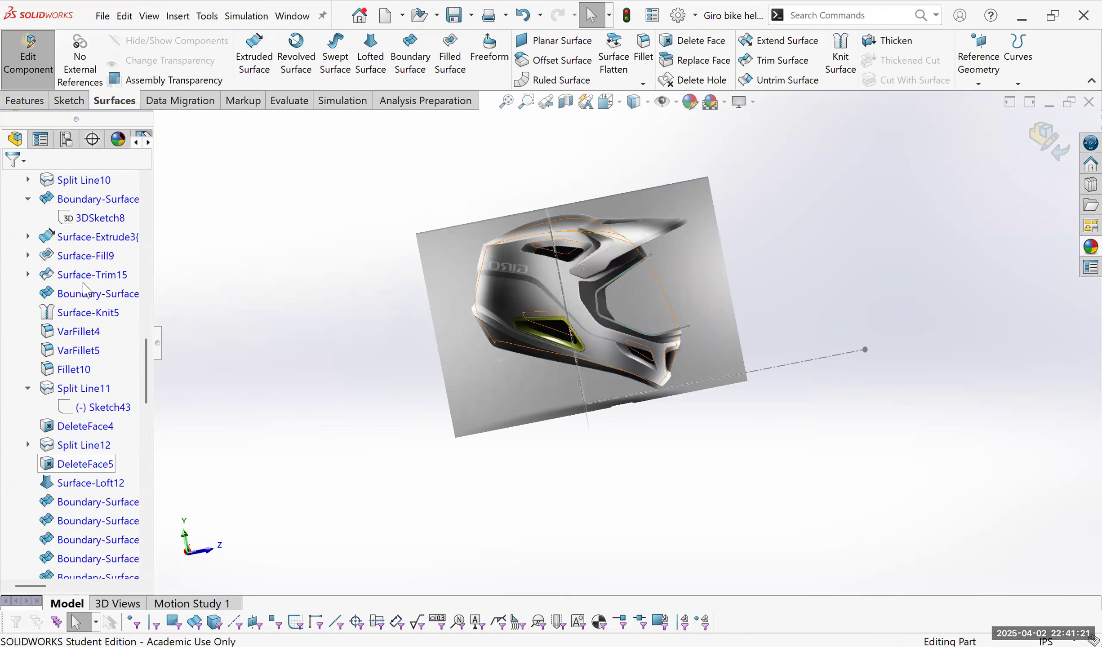
{"action": "scroll", "coordinate": [86, 292], "scroll_direction": "up", "scroll_amount": 2}
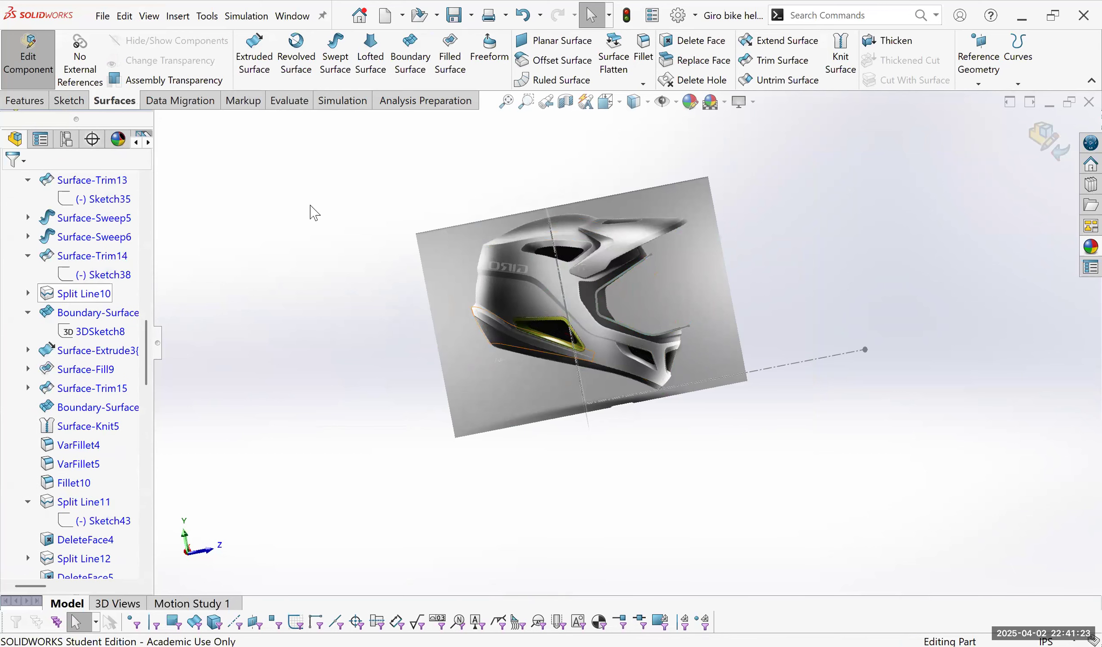
{"action": "scroll", "coordinate": [83, 293], "scroll_direction": "up", "scroll_amount": 6}
{"action": "left_click", "coordinate": [83, 293]}
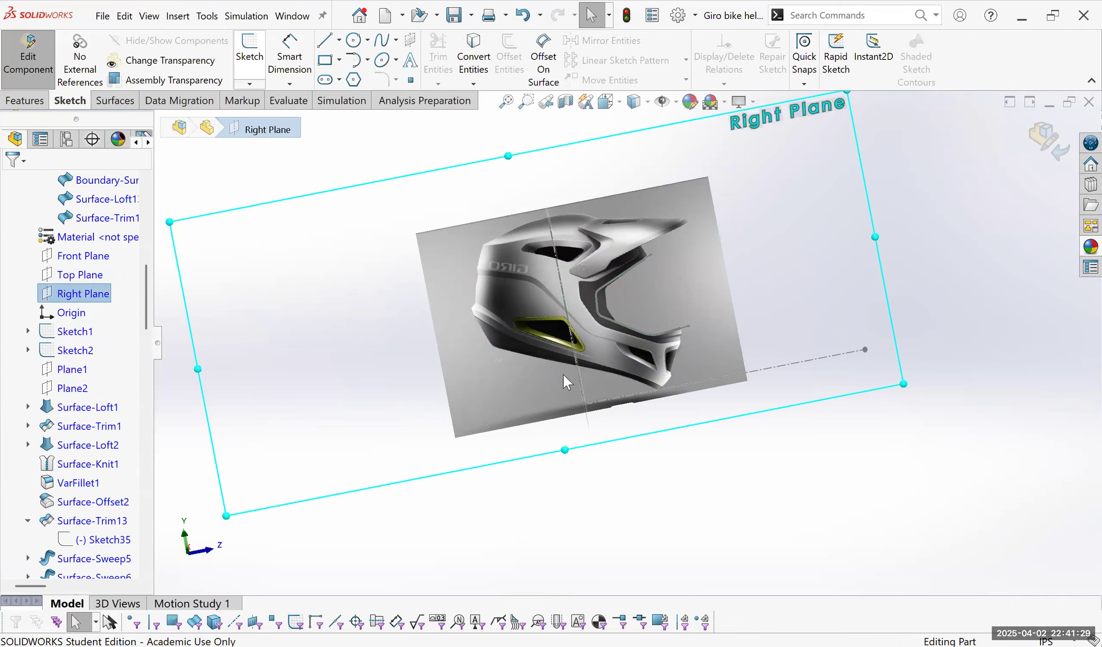
{"action": "left_click", "coordinate": [250, 45]}
{"action": "left_click", "coordinate": [326, 40]}
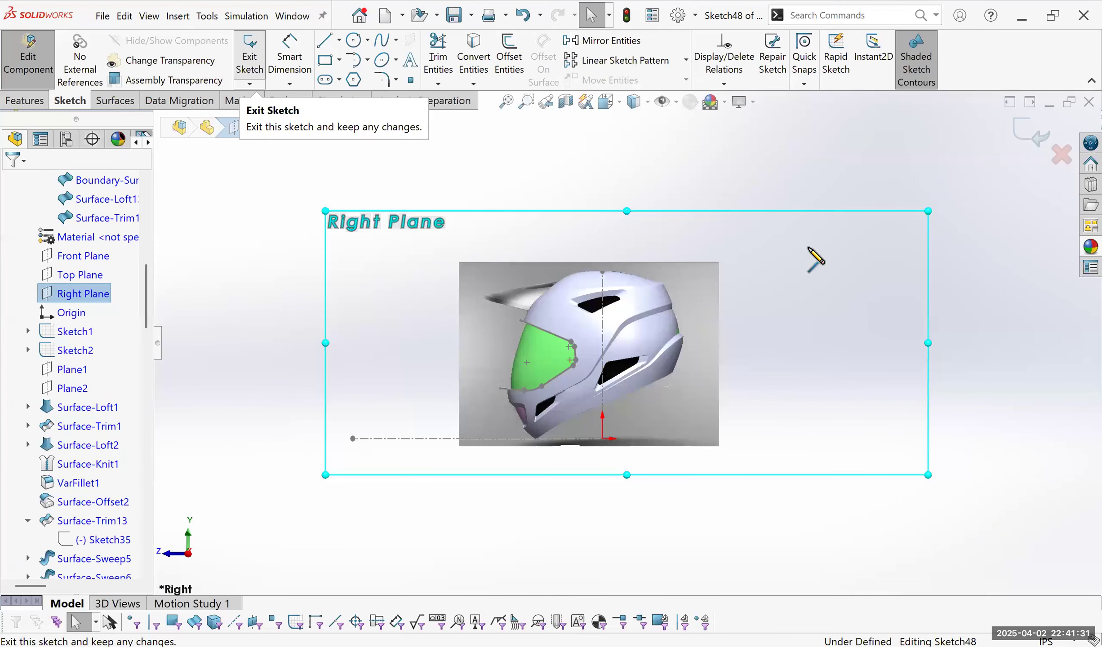
{"action": "key", "text": "ctrl+shift+z"}
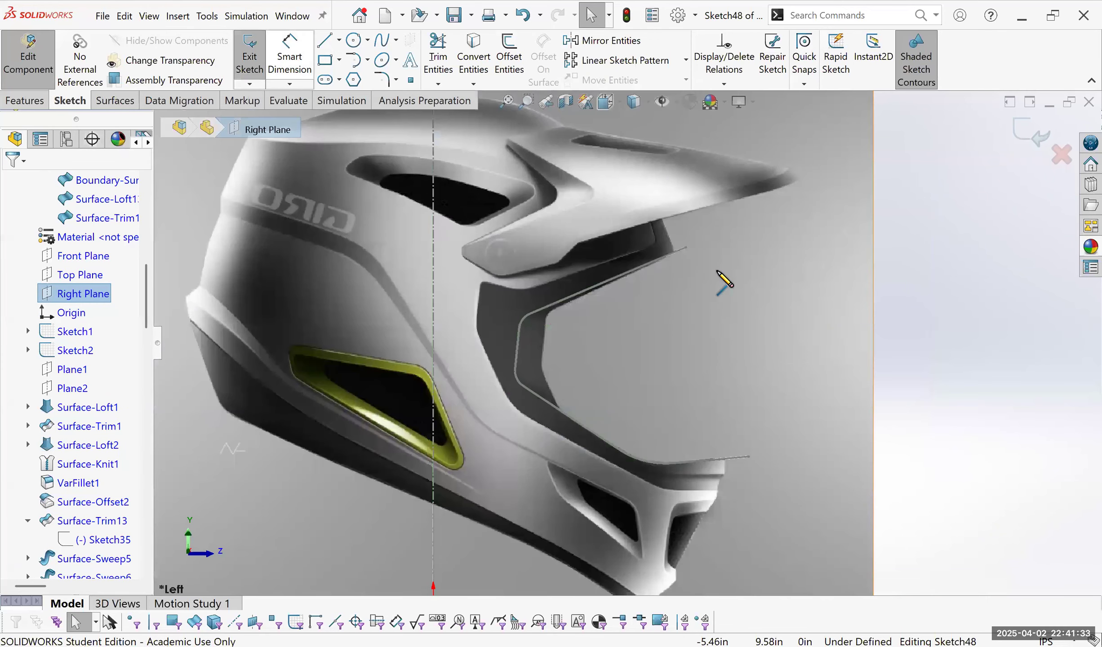
{"action": "scroll", "coordinate": [721, 278], "scroll_direction": "down", "scroll_amount": 3}
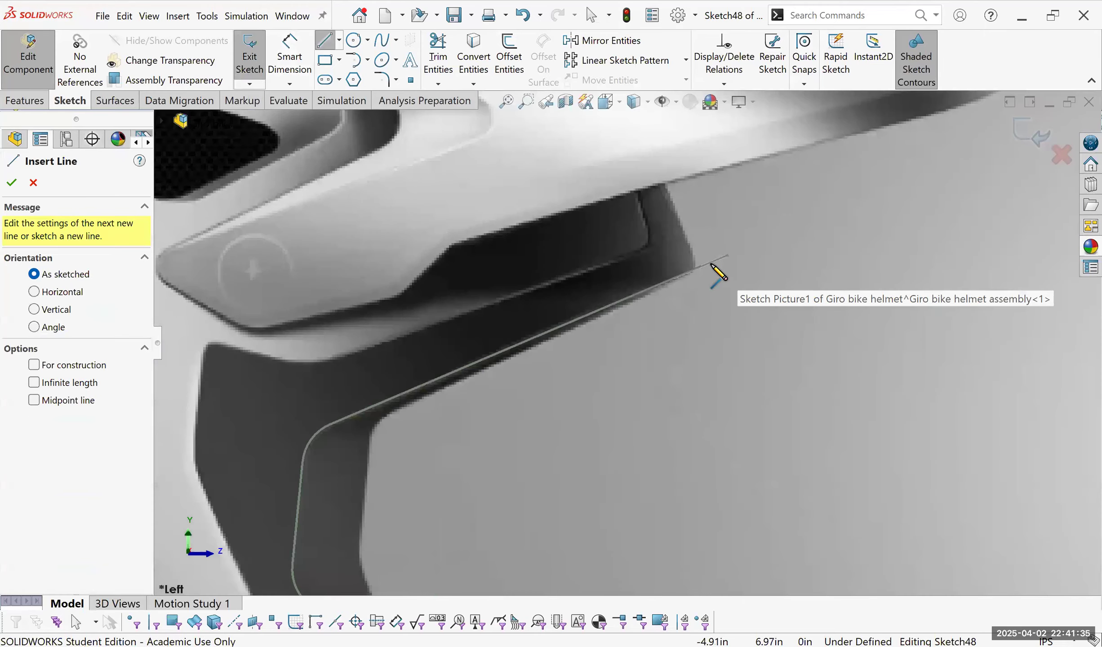
{"action": "scroll", "coordinate": [712, 266], "scroll_direction": "down", "scroll_amount": 2}
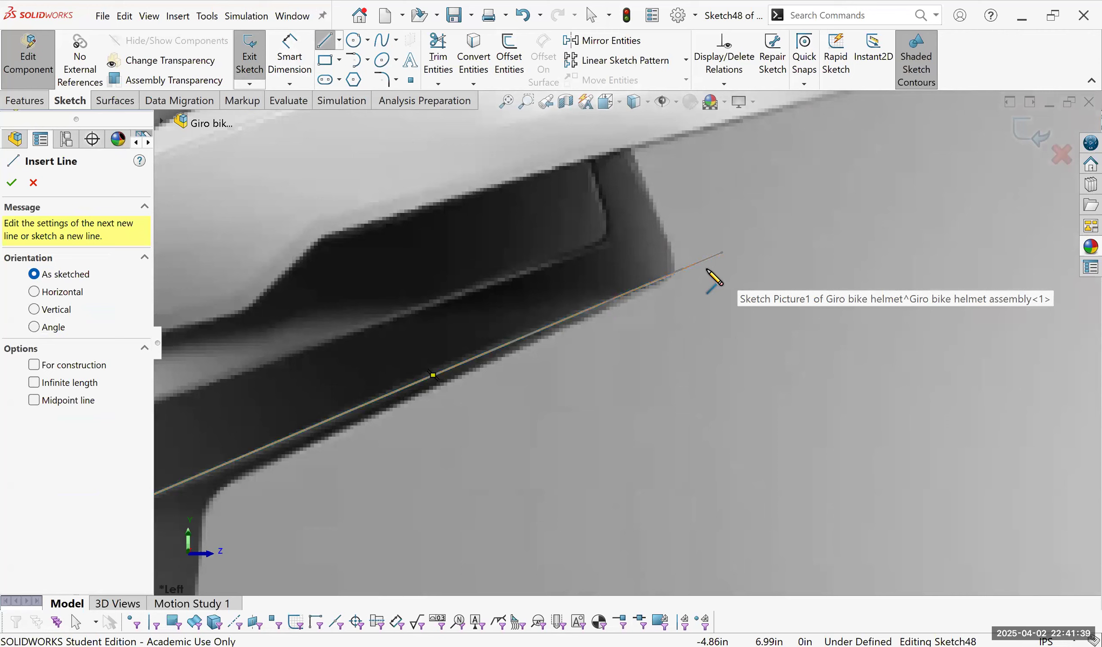
{"action": "left_click", "coordinate": [479, 370]}
{"action": "scroll", "coordinate": [479, 370], "scroll_direction": "up", "scroll_amount": 3}
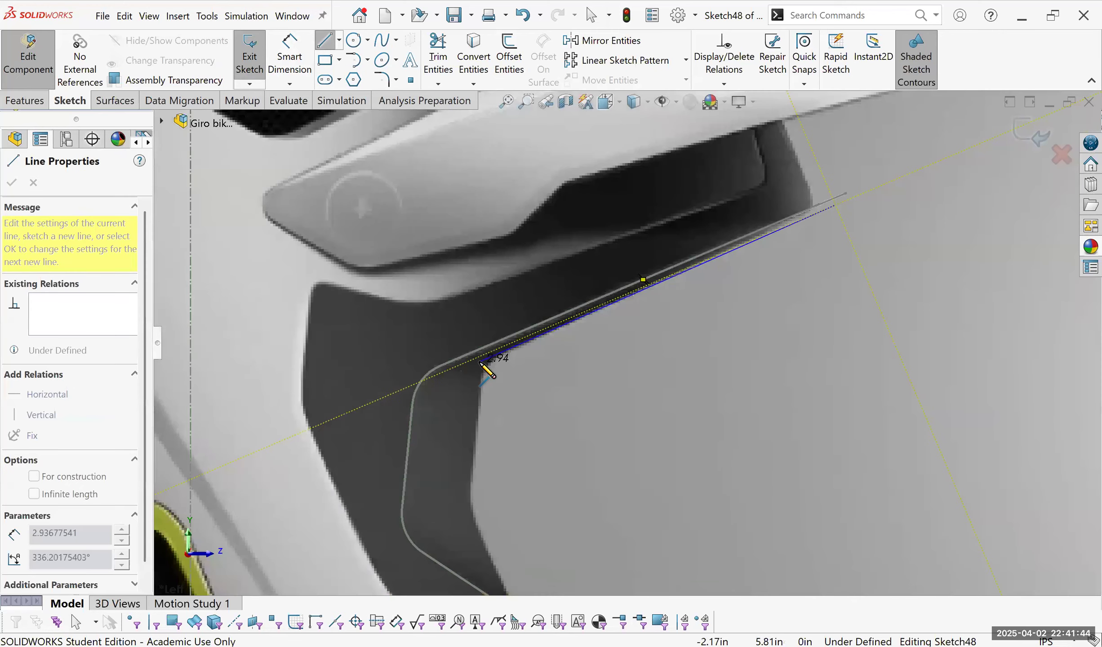
{"action": "scroll", "coordinate": [485, 369], "scroll_direction": "down", "scroll_amount": 3}
{"action": "left_click", "coordinate": [483, 362]}
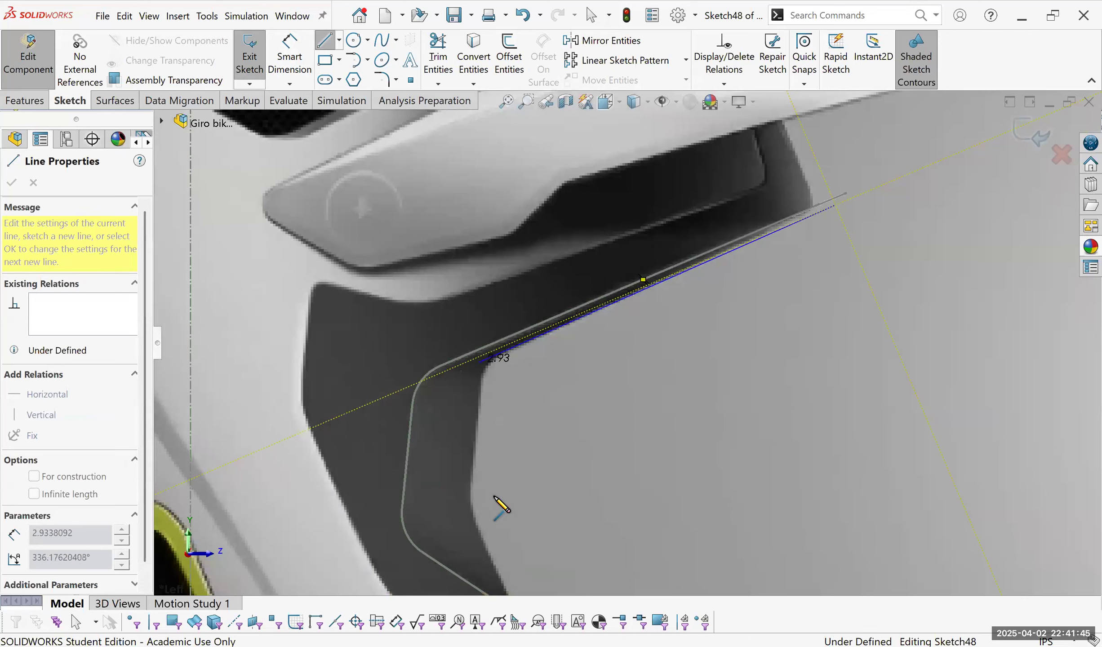
Continue the inner outline down the opening's rear edge with two connected lines, the lower one about 1.3 in long, crossing the earlier profile.
{"action": "scroll", "coordinate": [494, 482], "scroll_direction": "up", "scroll_amount": 1}
{"action": "left_click", "coordinate": [495, 483]}
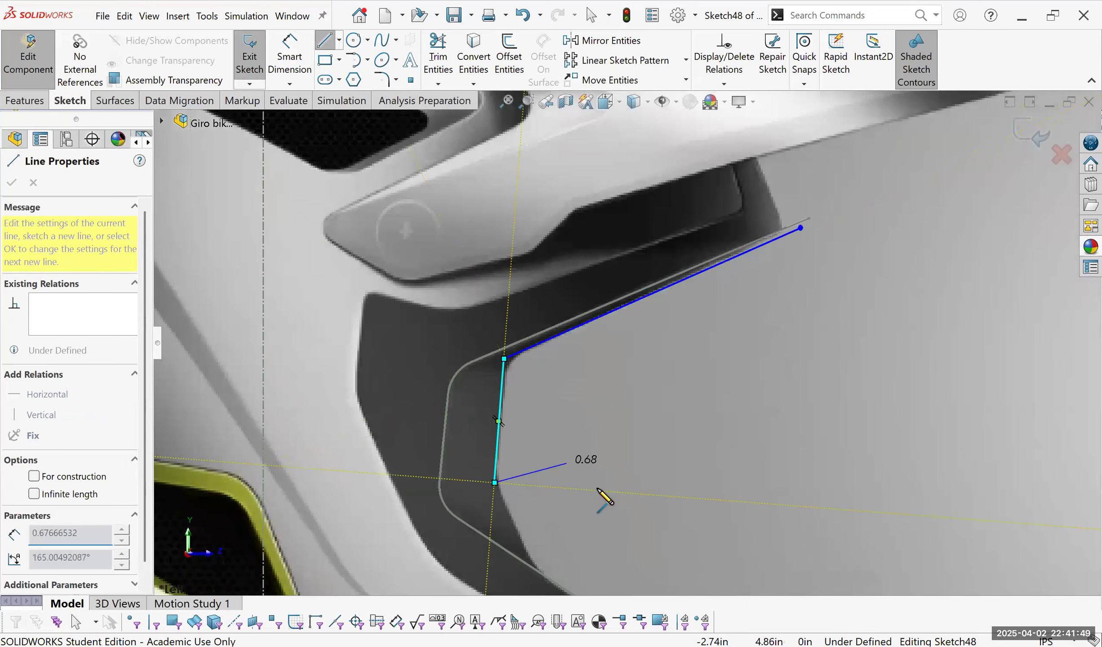
{"action": "scroll", "coordinate": [569, 533], "scroll_direction": "up", "scroll_amount": 1}
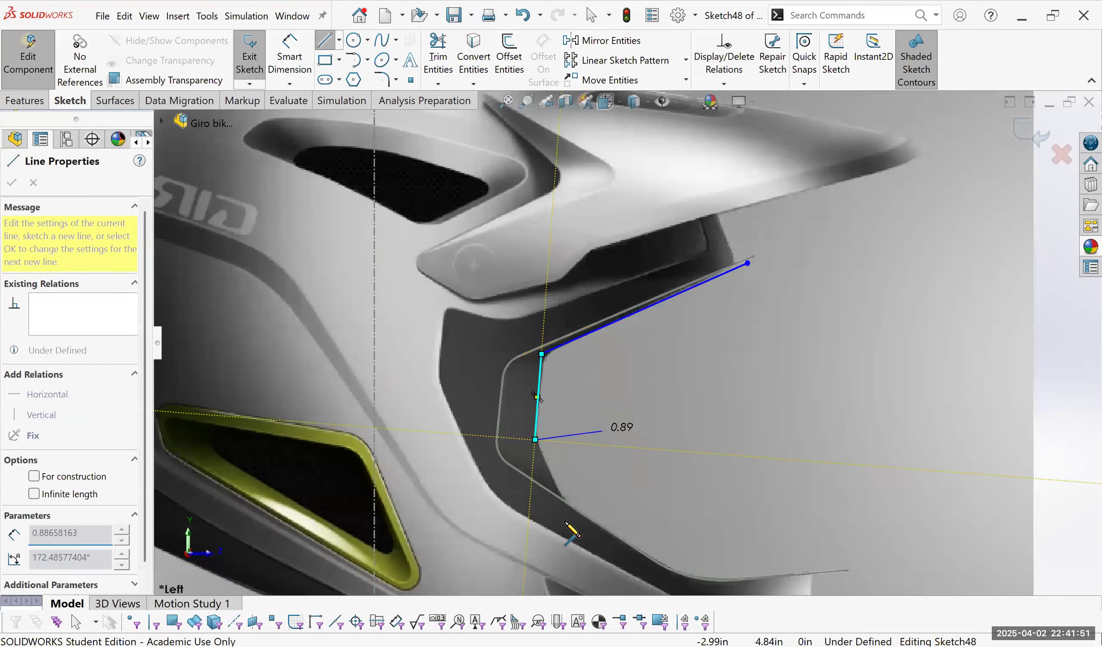
{"action": "scroll", "coordinate": [568, 533], "scroll_direction": "down", "scroll_amount": 2}
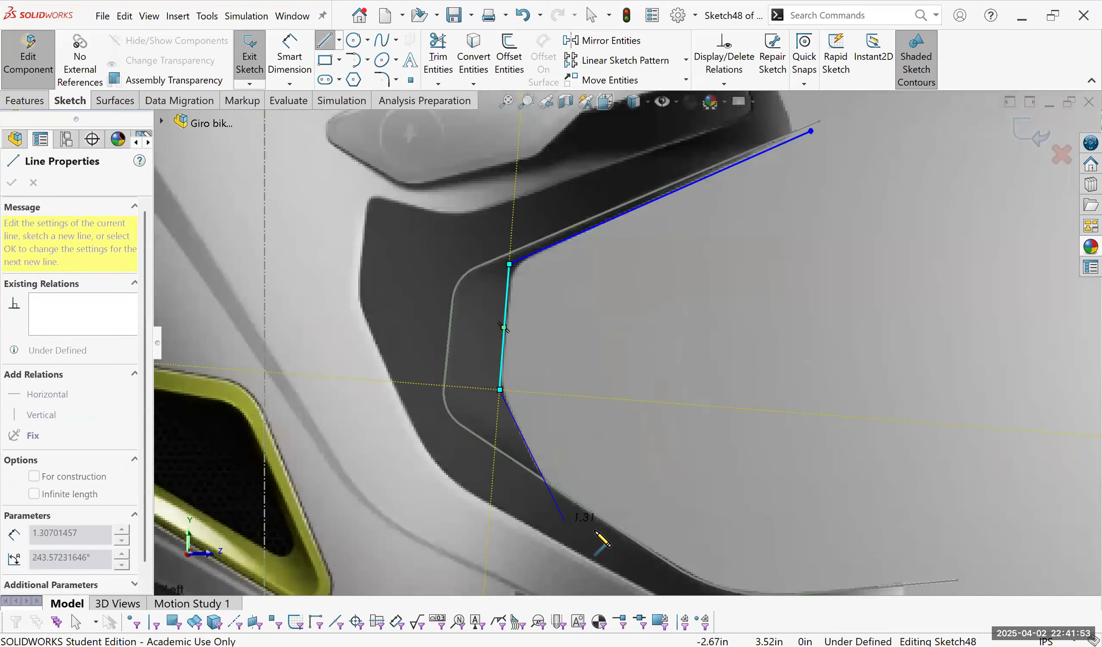
{"action": "left_click", "coordinate": [585, 523]}
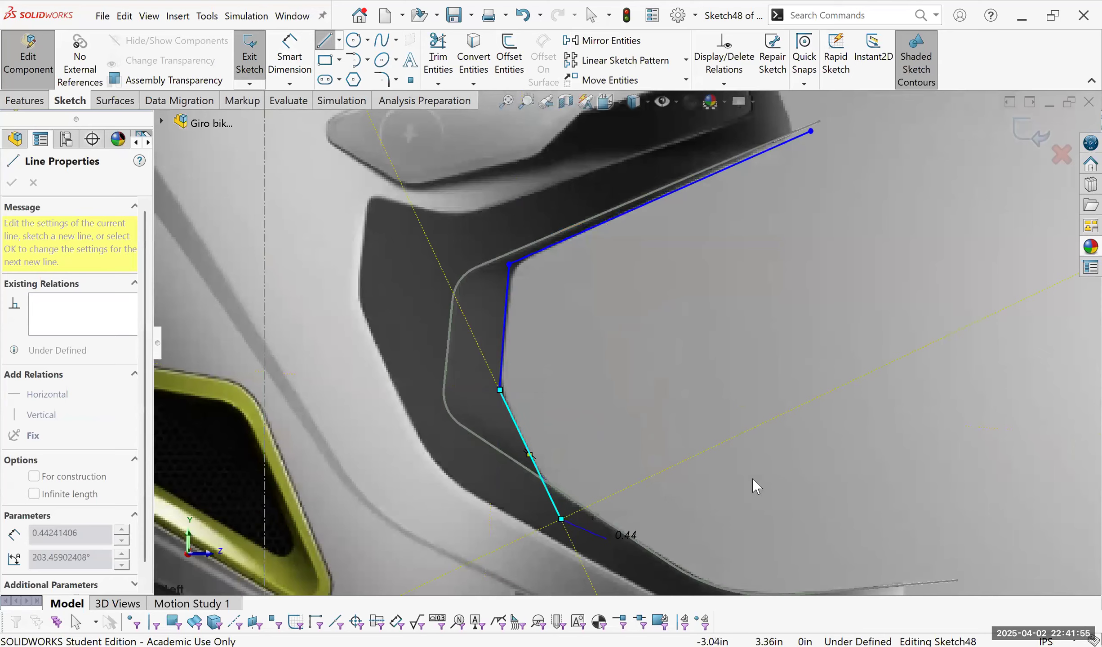
{"action": "scroll", "coordinate": [627, 342], "scroll_direction": "up", "scroll_amount": 2}
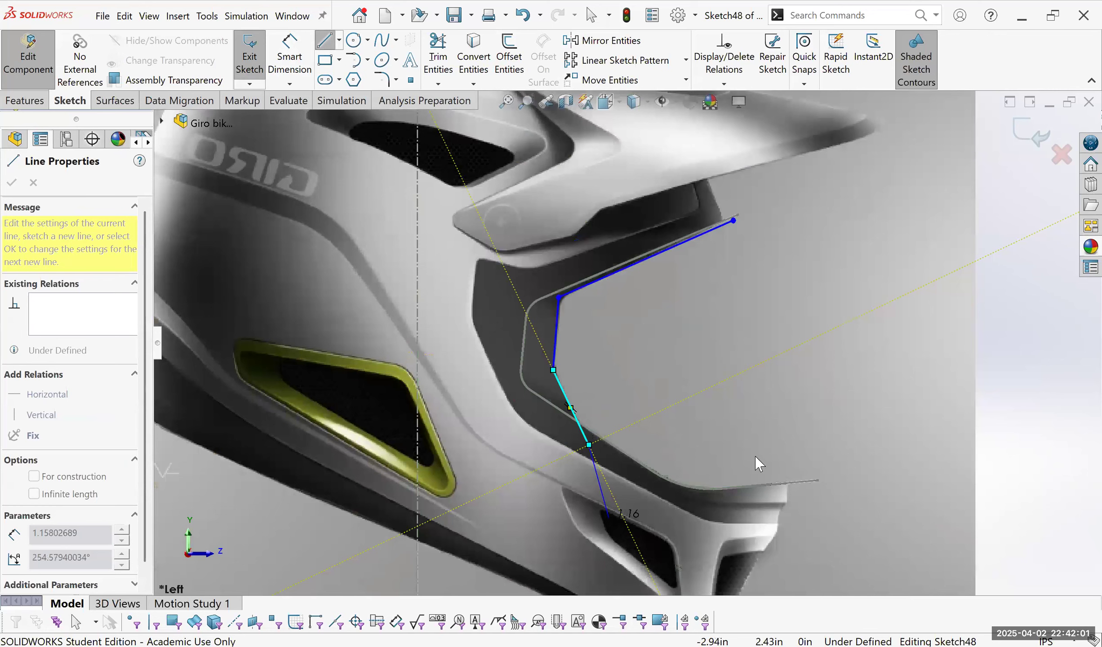
{"action": "key", "text": "Escape"}
Convert the earlier profile's lower lines and front fillet arc into this sketch, and trim the overlapping ends where the outlines cross.
{"action": "left_click", "coordinate": [472, 67]}
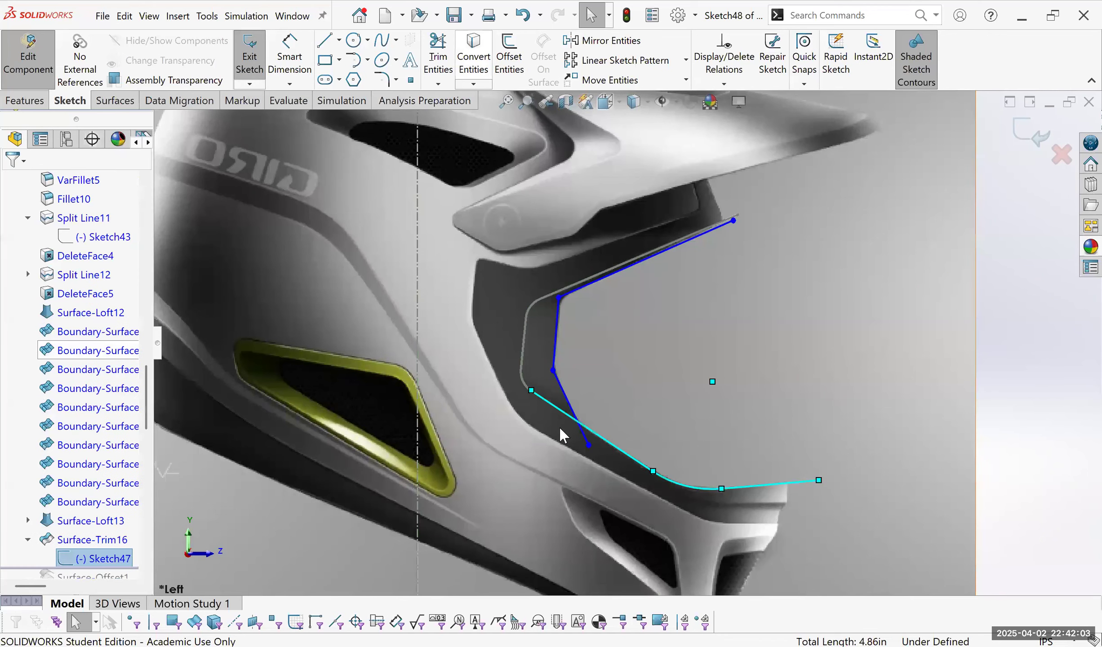
{"action": "key", "text": "t"}
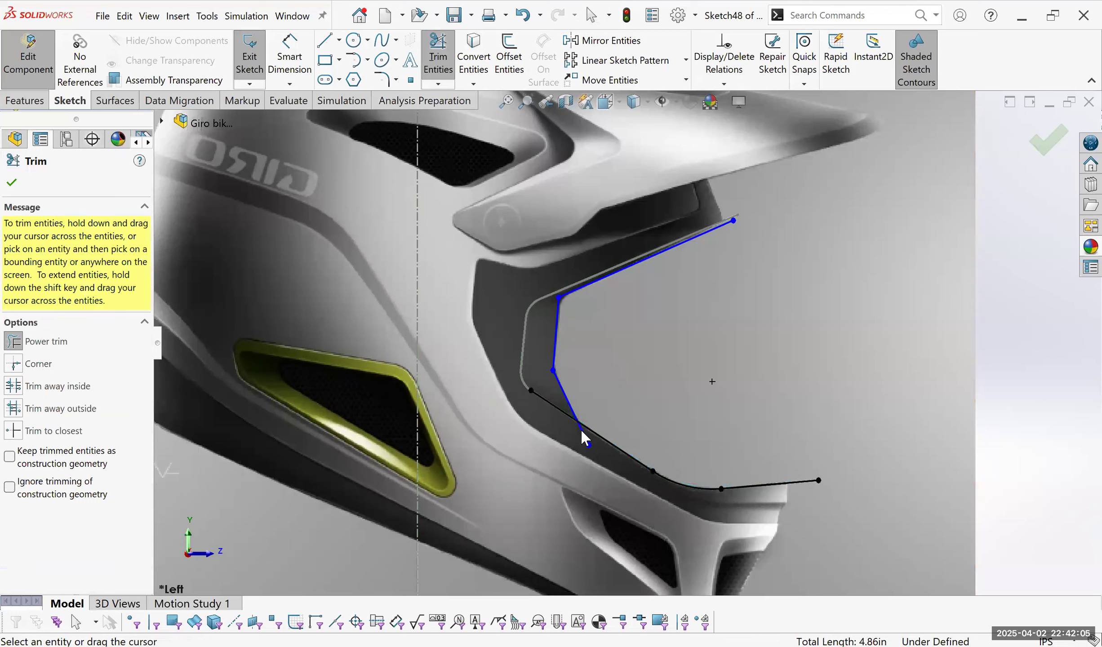
{"action": "left_click_drag", "start_coordinate": [582, 433], "coordinate": [555, 404]}
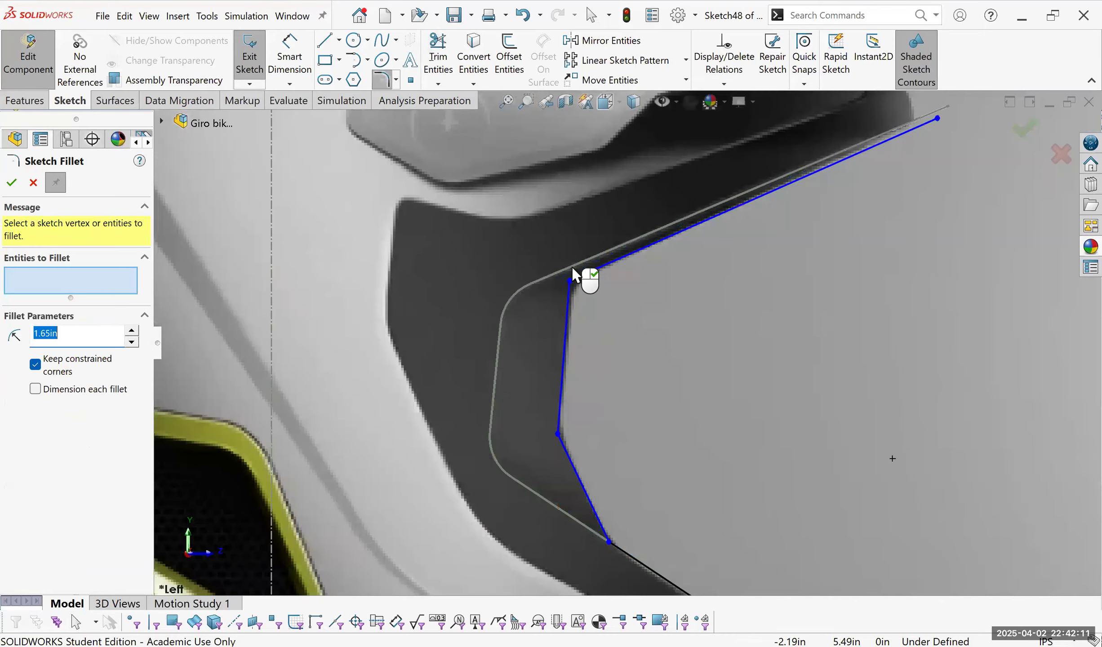
Fillet the corner where the inner outline meets the converted lower line with a 1.15 in radius.
{"action": "left_click", "coordinate": [570, 270]}
{"action": "right_click", "coordinate": [571, 270]}
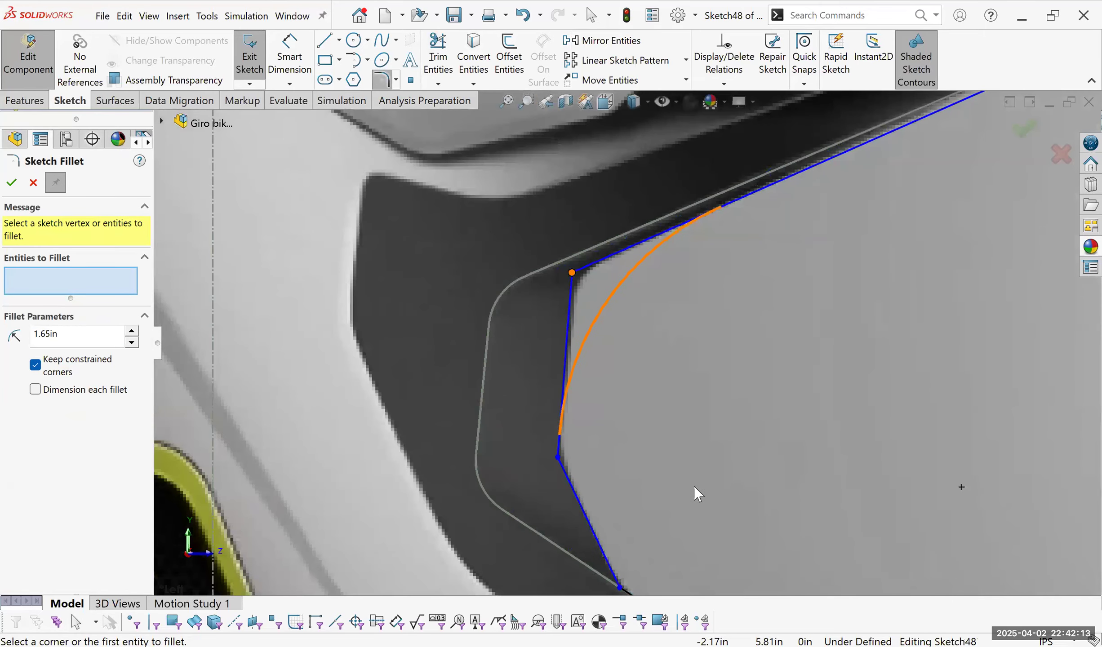
{"action": "scroll", "coordinate": [737, 435], "scroll_direction": "up", "scroll_amount": 5}
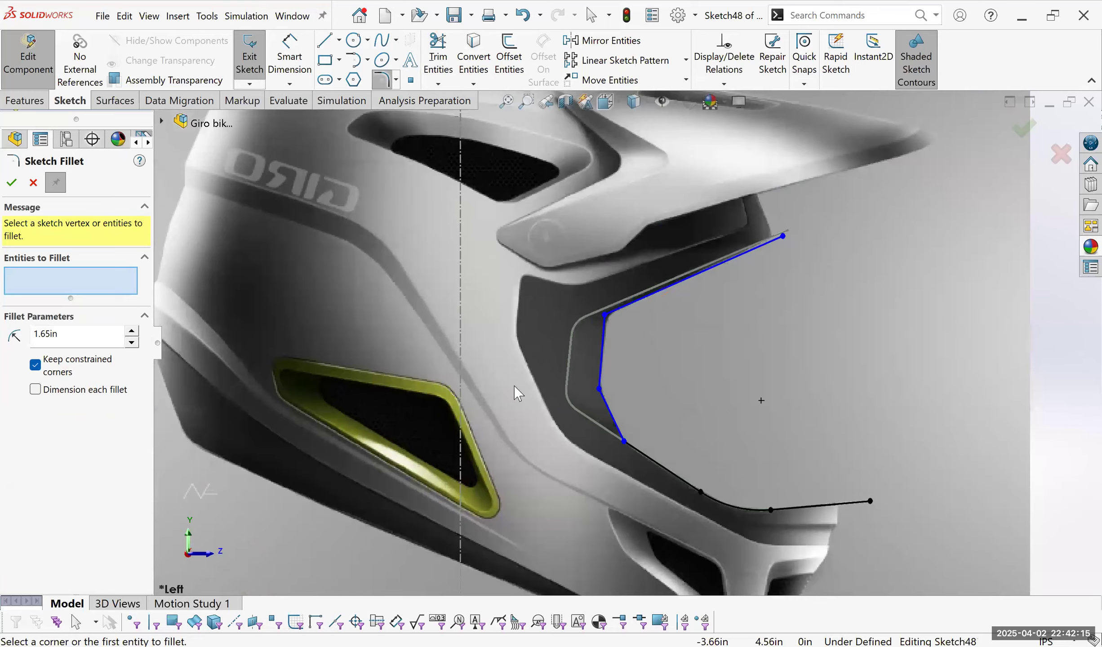
{"action": "scroll", "coordinate": [551, 425], "scroll_direction": "down", "scroll_amount": 5}
{"action": "left_click", "coordinate": [536, 402]}
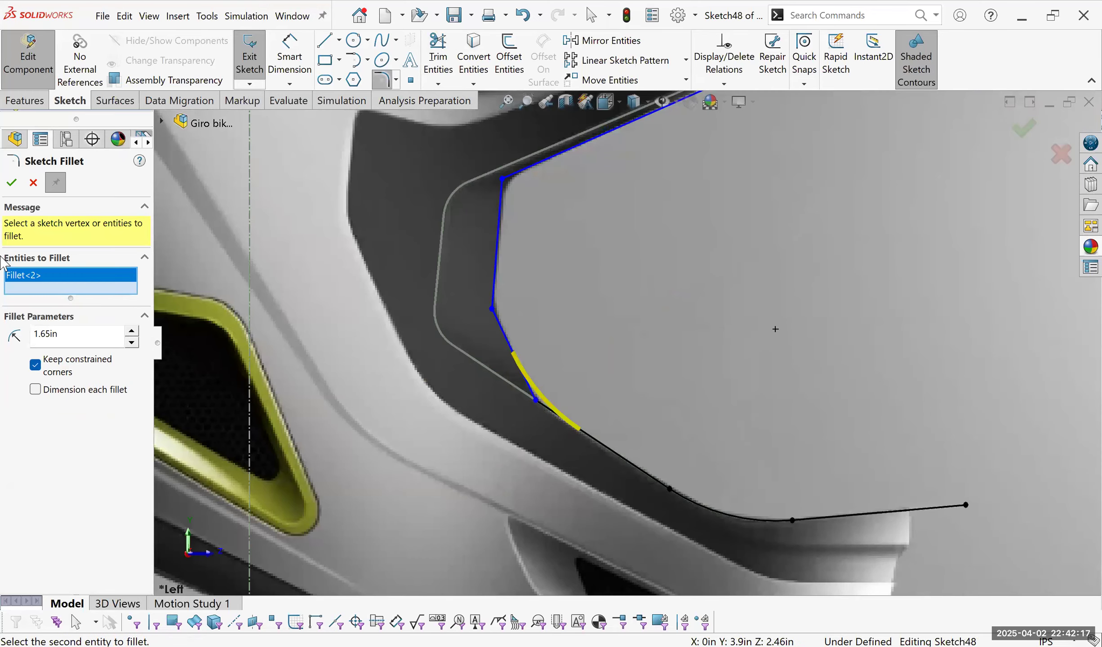
{"action": "left_click", "coordinate": [131, 344]}
{"action": "scroll", "coordinate": [132, 344], "scroll_direction": "down", "scroll_amount": 4}
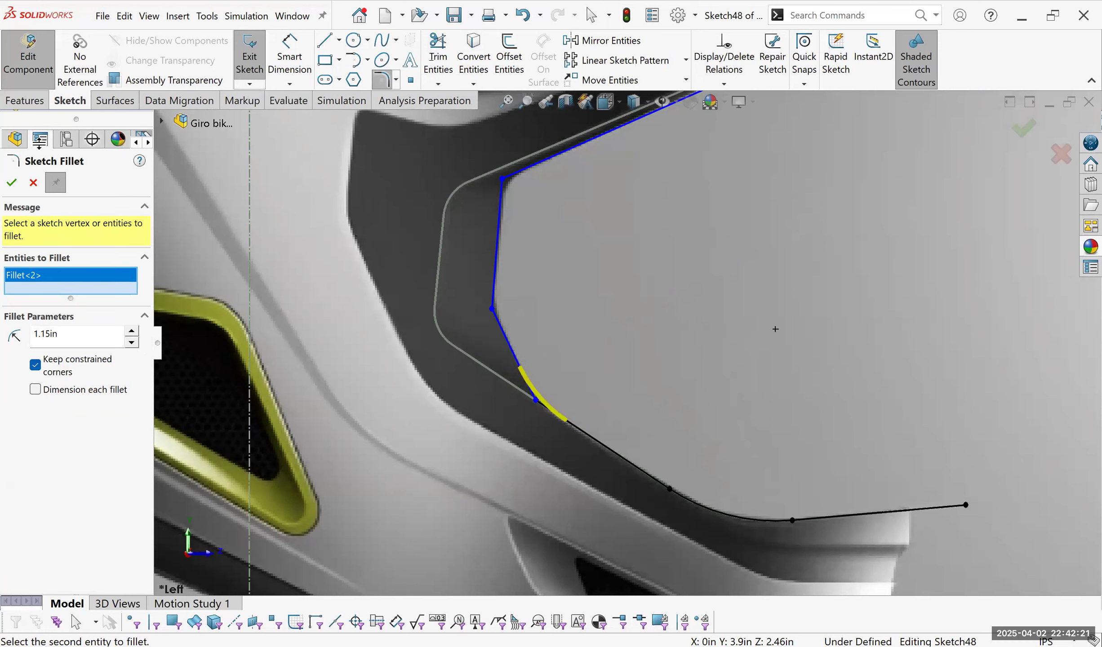
{"action": "right_click", "coordinate": [530, 316]}
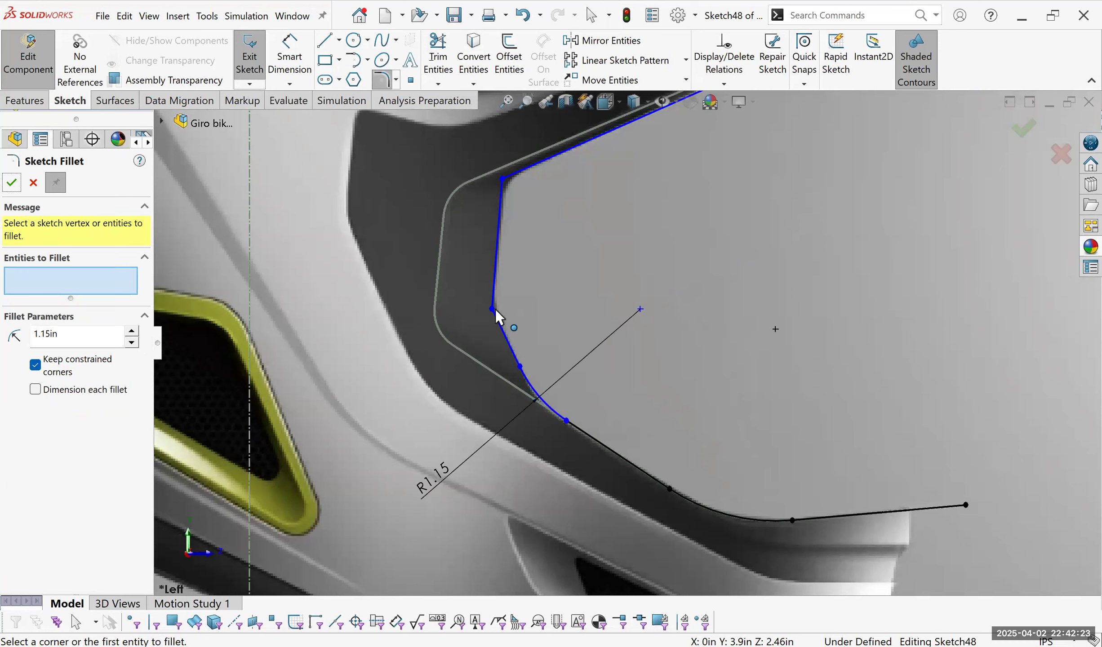
Fillet the inner outline's middle rear corner with a 0.65 in radius and its upper rear corner with a 0.35 in radius.
{"action": "left_click", "coordinate": [492, 309]}
{"action": "scroll", "coordinate": [139, 341], "scroll_direction": "down", "scroll_amount": 4}
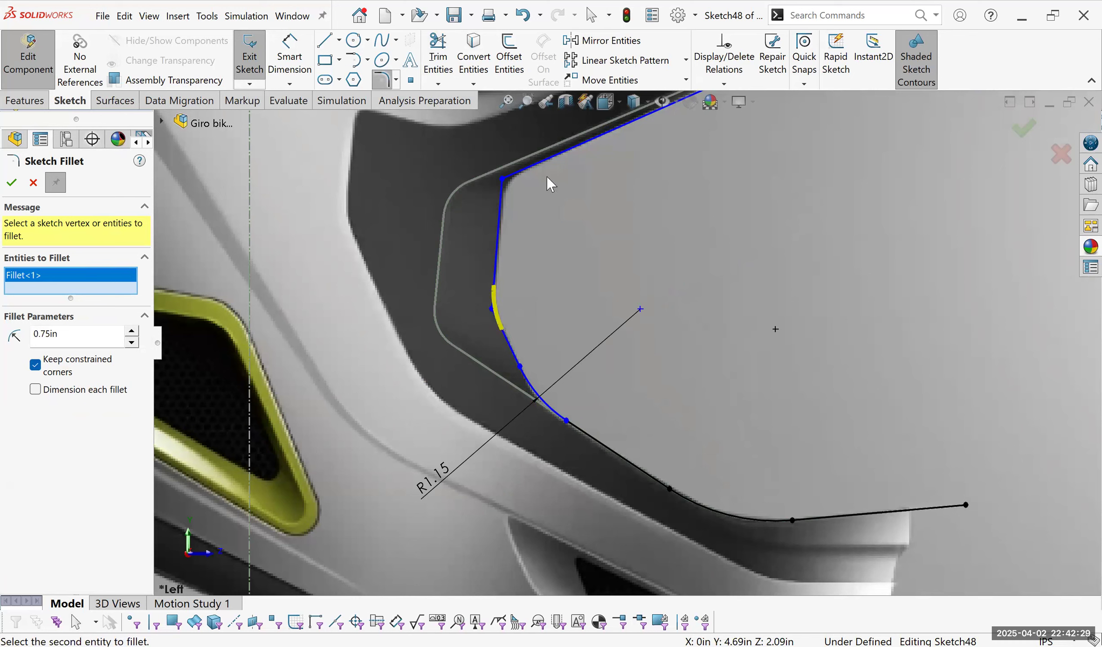
{"action": "left_click", "coordinate": [133, 344]}
{"action": "left_click", "coordinate": [133, 343]}
{"action": "left_click", "coordinate": [132, 343]}
{"action": "left_click", "coordinate": [55, 184]}
{"action": "key", "text": "Return"}
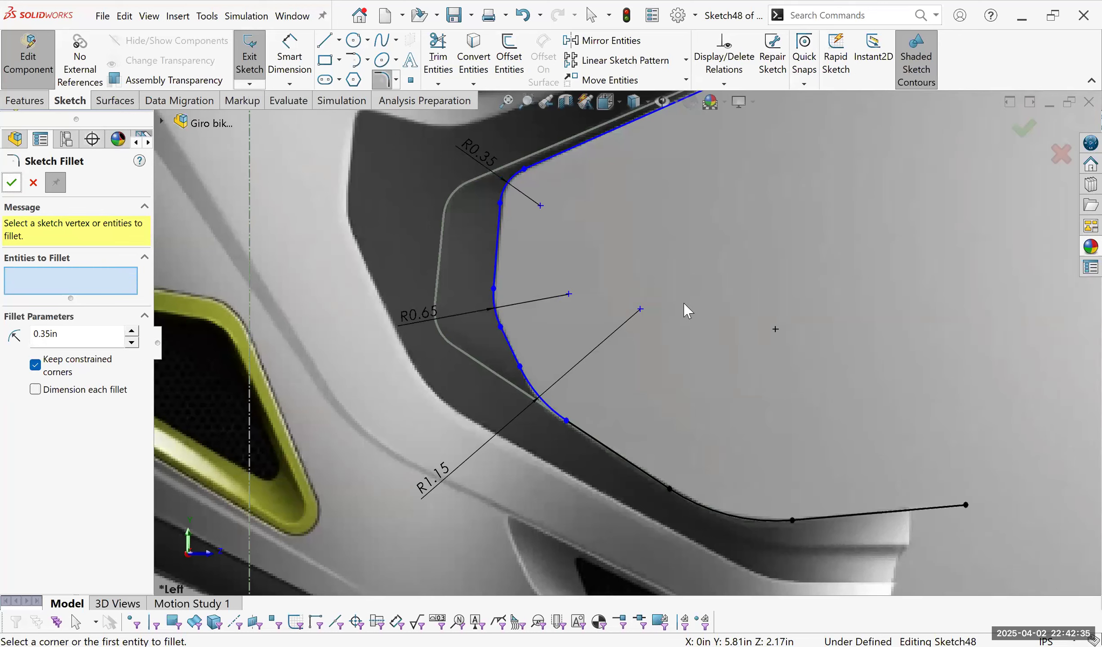
{"action": "scroll", "coordinate": [686, 320], "scroll_direction": "up", "scroll_amount": 4}
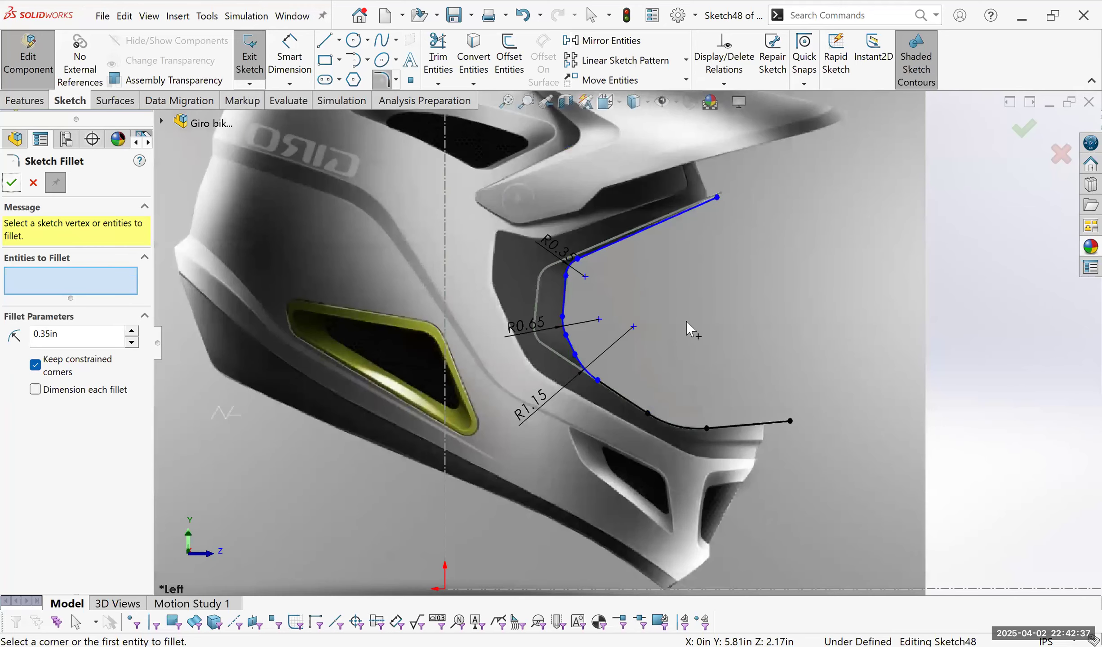
{"action": "scroll", "coordinate": [543, 401], "scroll_direction": "down", "scroll_amount": 3}
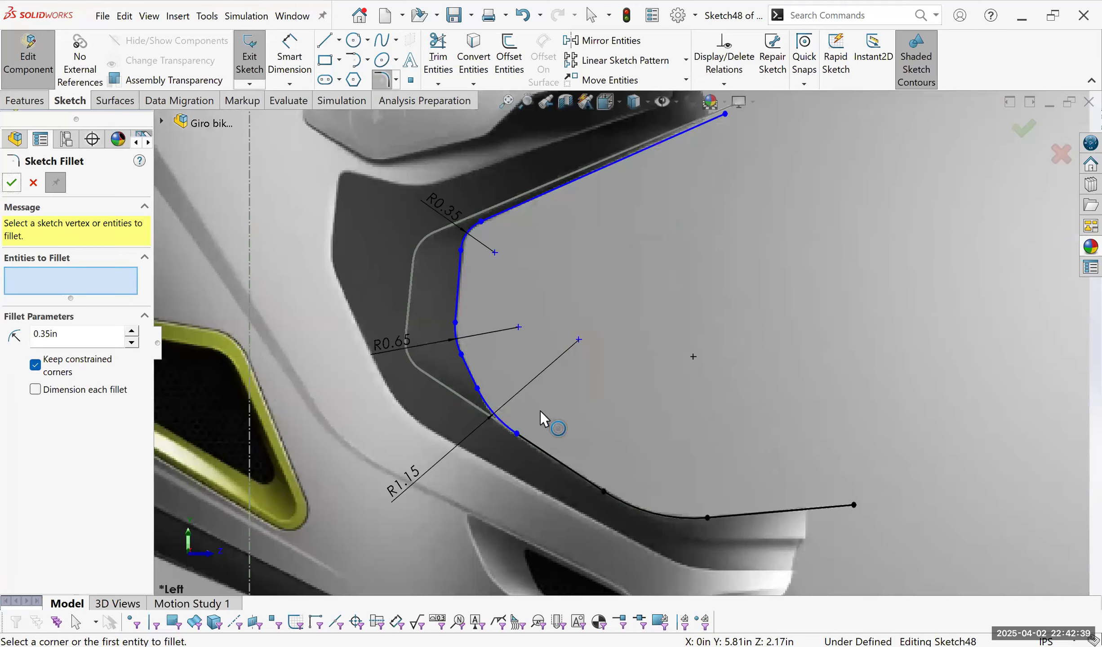
{"action": "scroll", "coordinate": [540, 411], "scroll_direction": "down", "scroll_amount": 3}
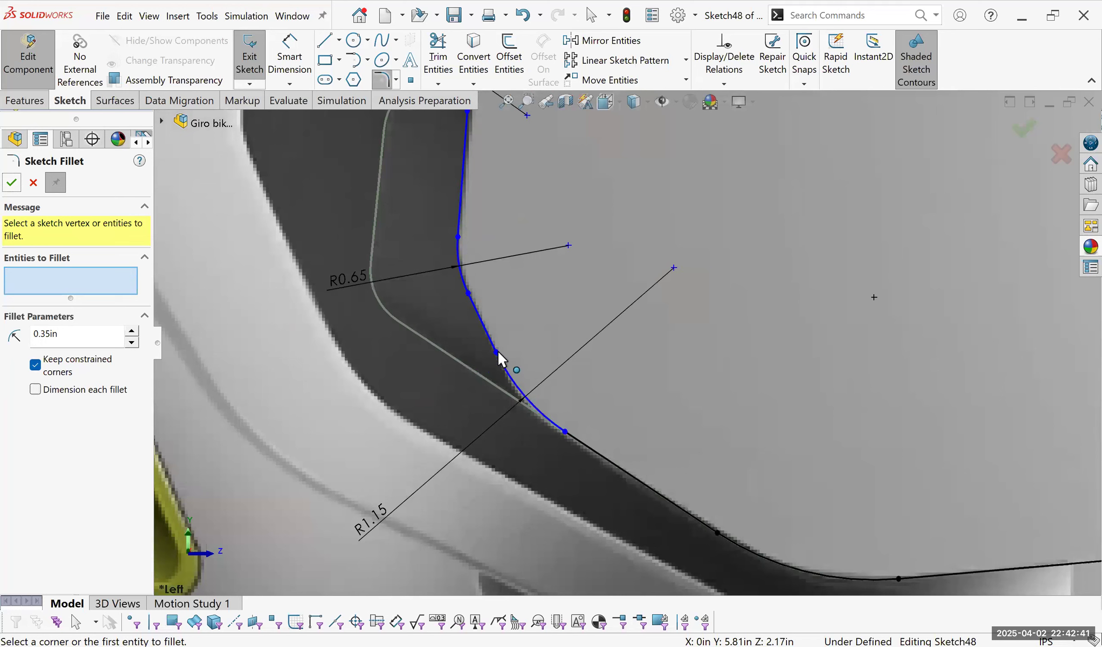
{"action": "left_click", "coordinate": [502, 363]}
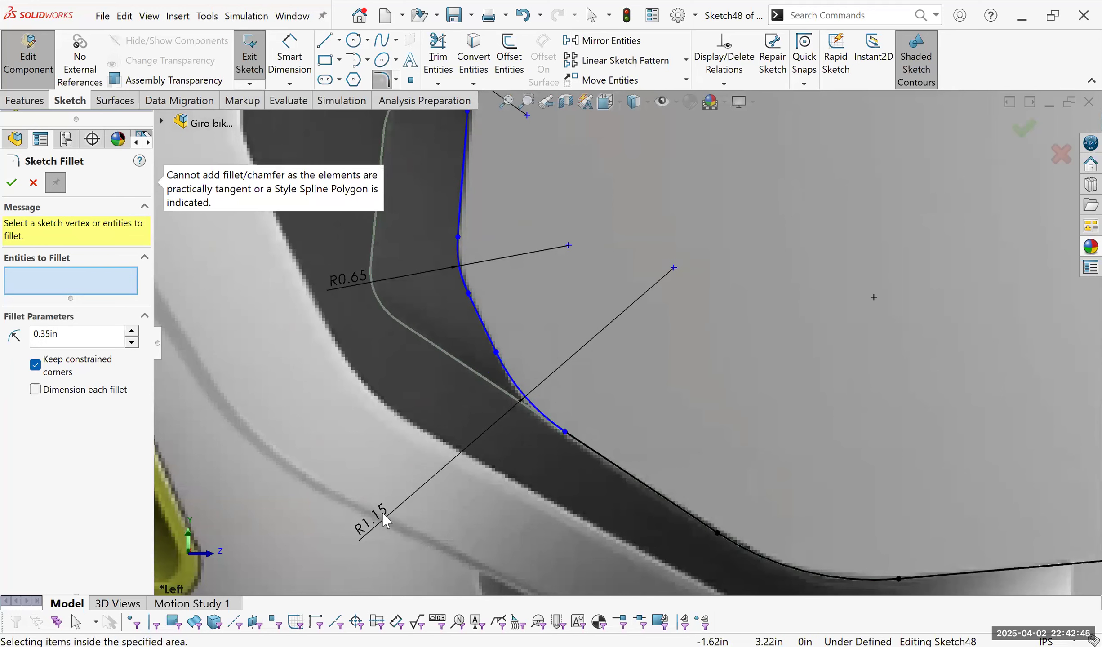
{"action": "left_click", "coordinate": [538, 410]}
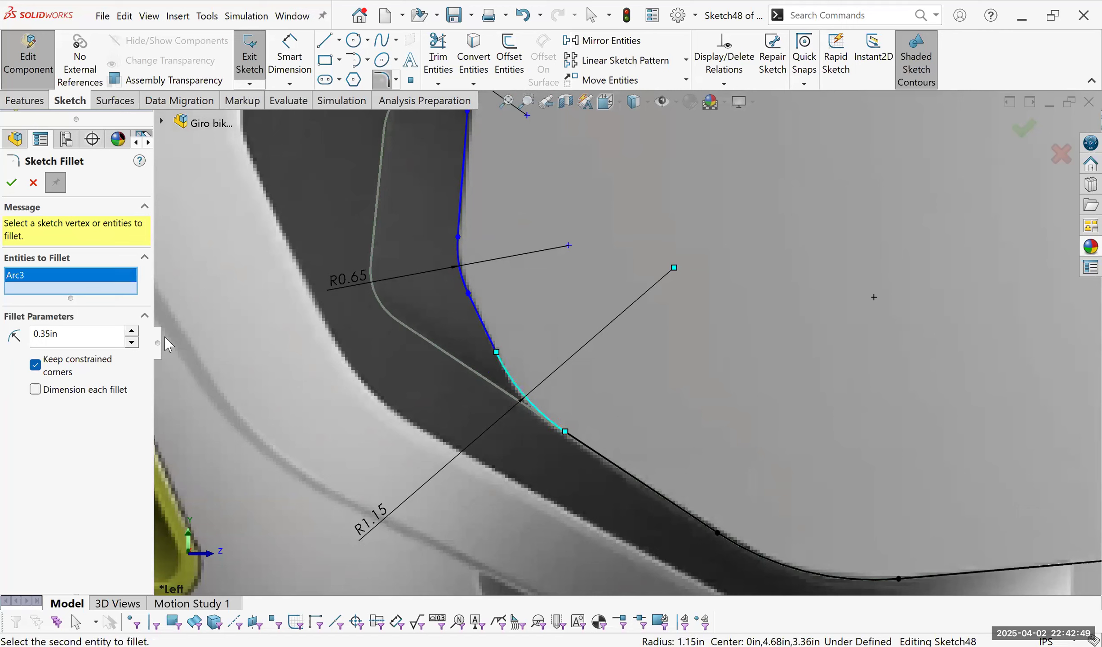
{"action": "left_click", "coordinate": [131, 331]}
{"action": "left_click", "coordinate": [131, 332]}
{"action": "left_click", "coordinate": [131, 343]}
{"action": "key", "text": "Escape"}
{"action": "scroll", "coordinate": [627, 344], "scroll_direction": "up", "scroll_amount": 4}
Try a 1.35 in radius on the inner outline's lower rear fillet, and restore it to 1.15 in.
{"action": "left_click", "coordinate": [650, 307]}
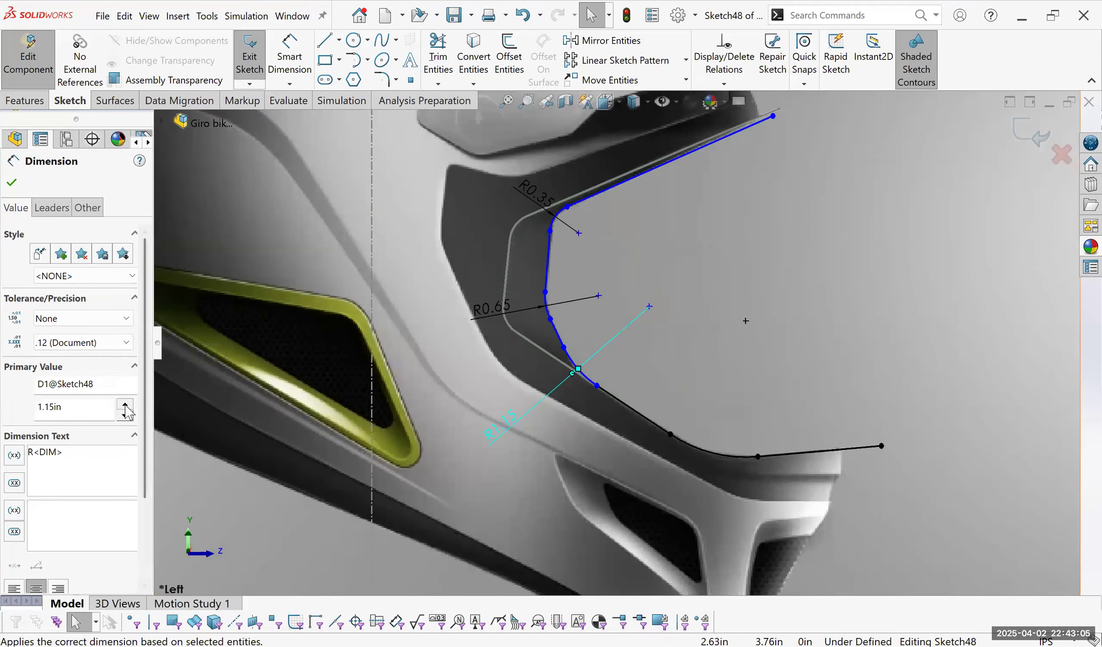
{"action": "scroll", "coordinate": [126, 412], "scroll_direction": "up", "scroll_amount": 2}
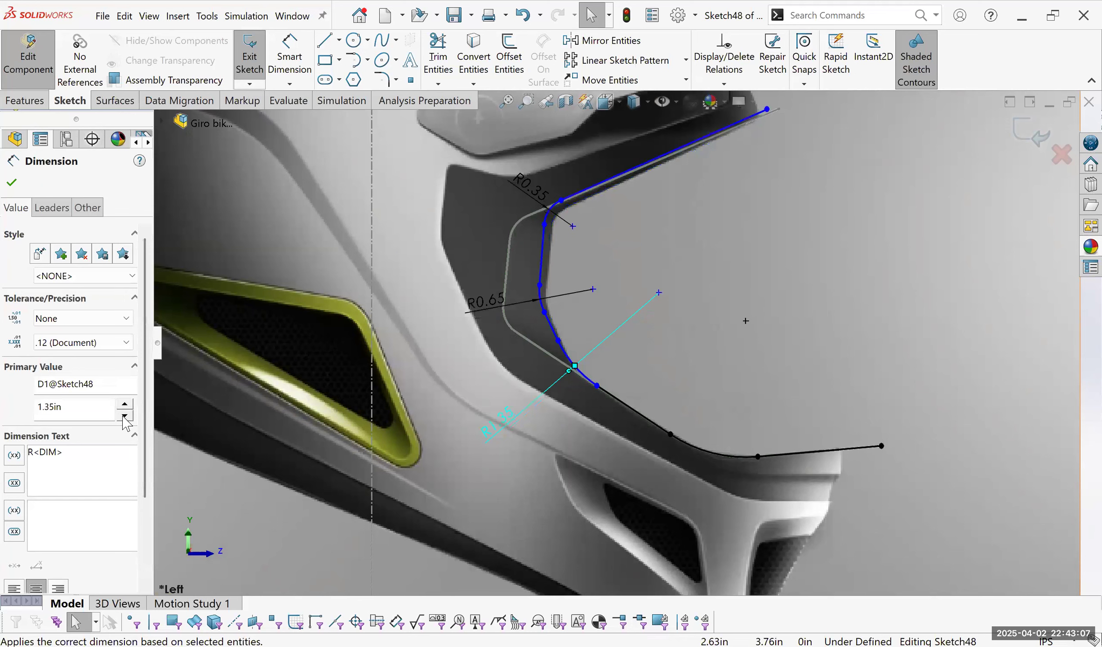
{"action": "scroll", "coordinate": [124, 418], "scroll_direction": "down", "scroll_amount": 2}
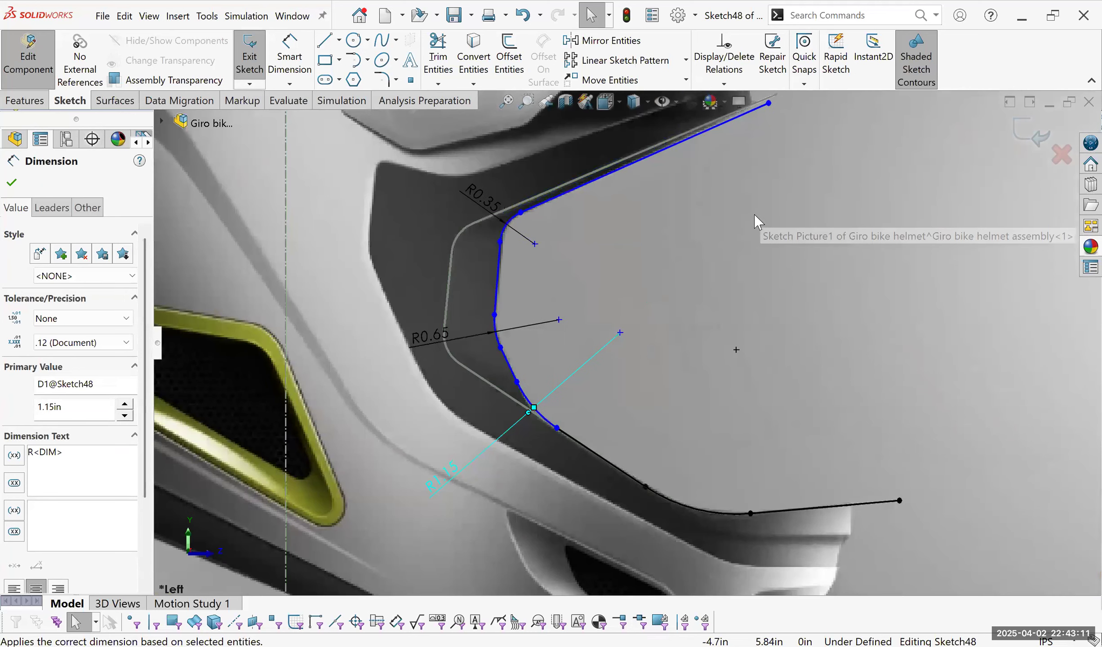
{"action": "key", "text": "Escape"}
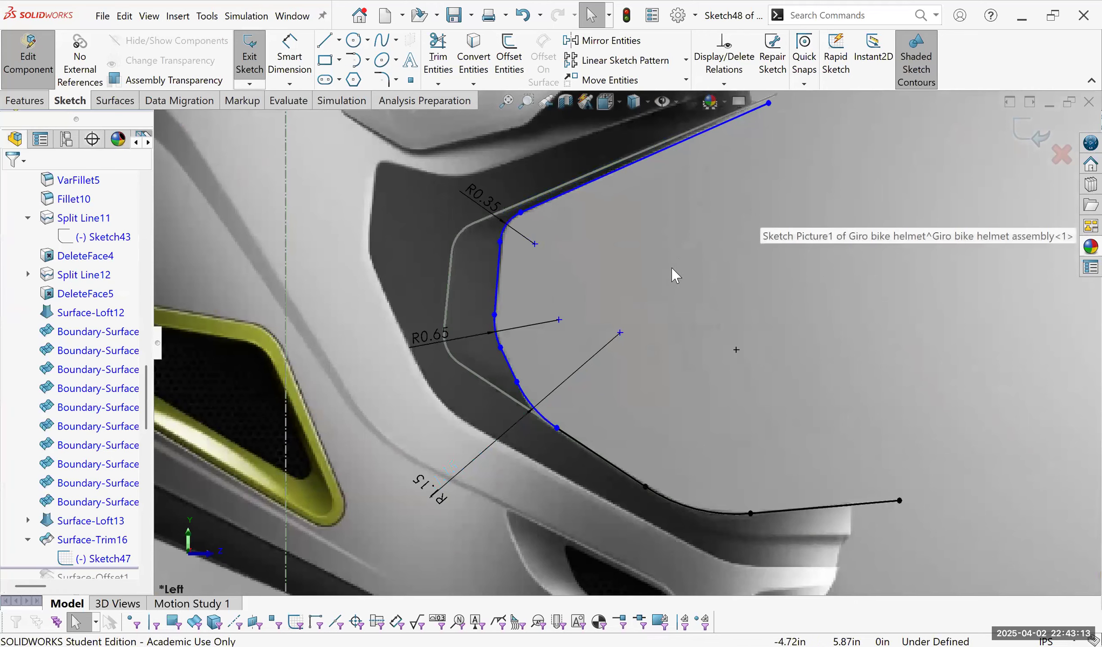
Extend the inner outline's upper line past its front end, and trim the inner surface with this sketch, removing the piece inside the face opening.
{"action": "scroll", "coordinate": [710, 225], "scroll_direction": "down", "scroll_amount": 5}
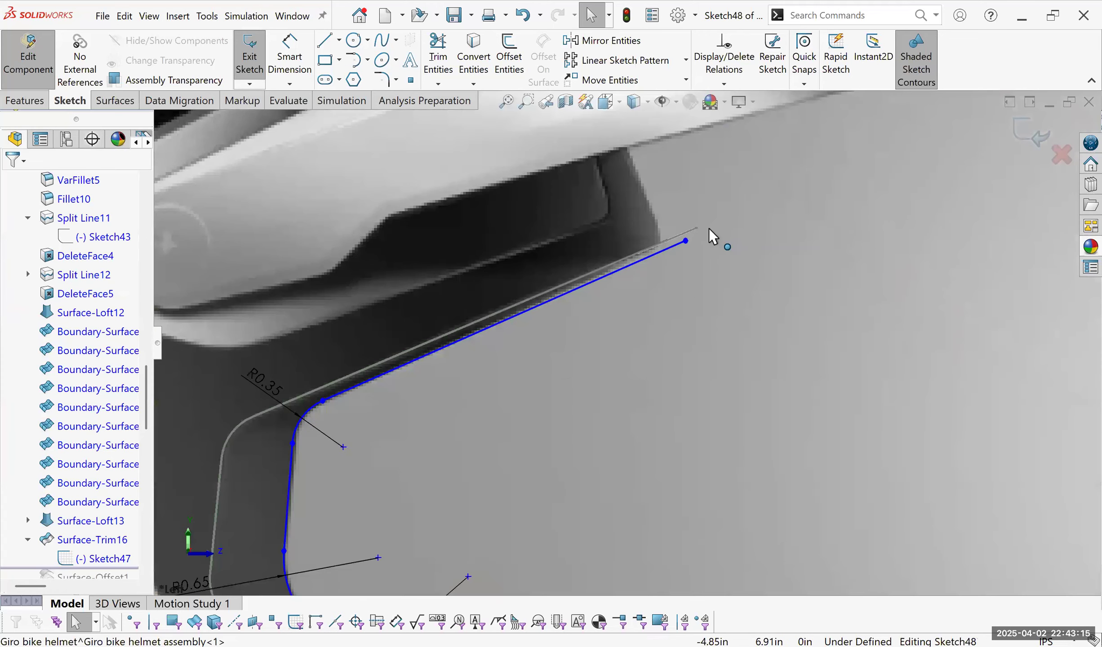
{"action": "left_click", "coordinate": [709, 228]}
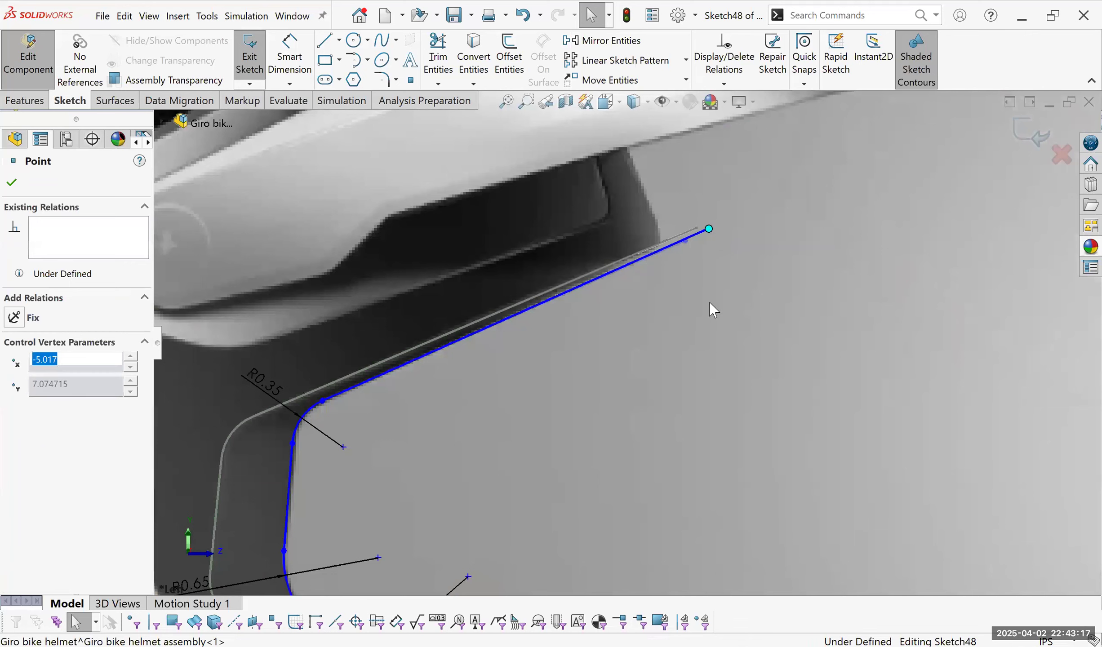
{"action": "scroll", "coordinate": [412, 75], "scroll_direction": "up", "scroll_amount": 4}
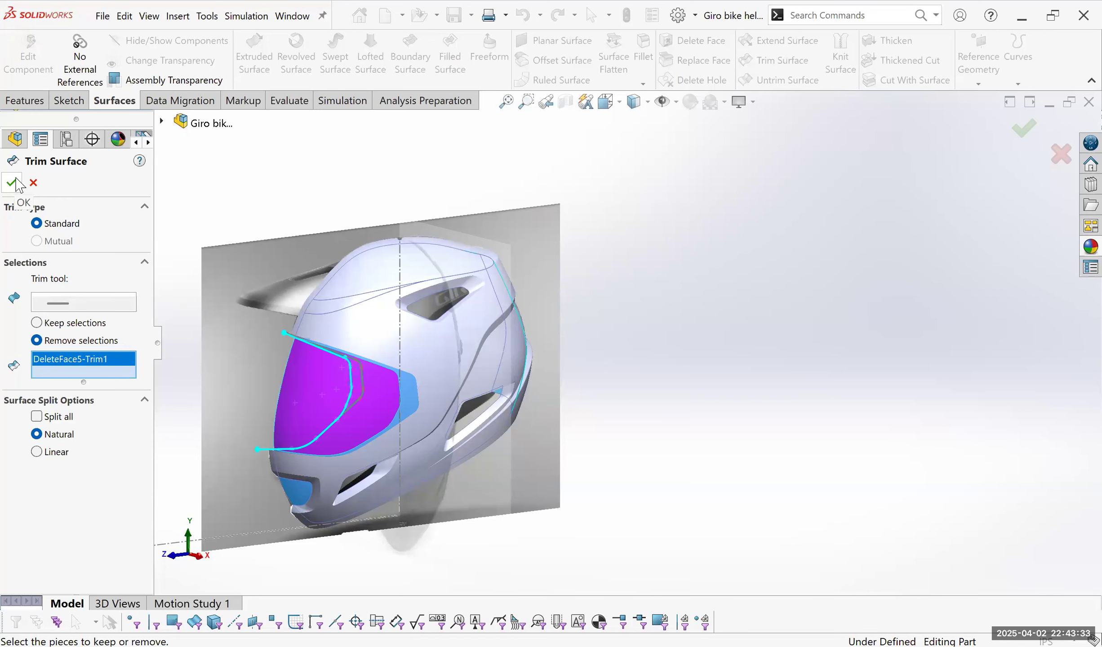
{"action": "middle_click_drag", "start_coordinate": [428, 381], "coordinate": [1, 152]}
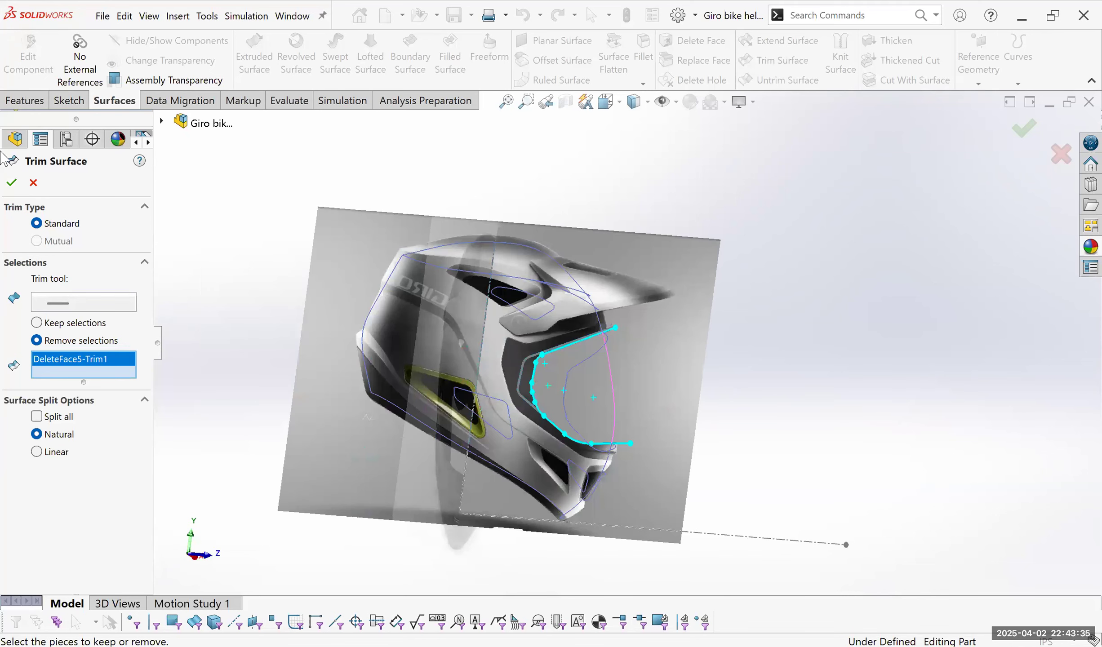
{"action": "left_click", "coordinate": [16, 181]}
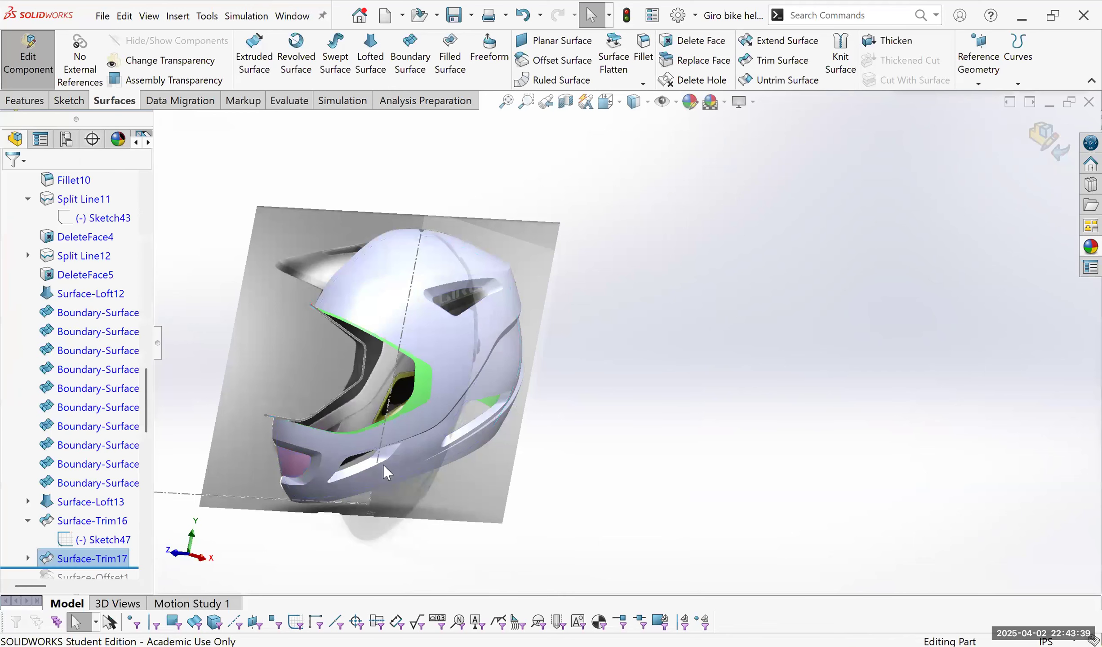
Examine the trimmed inner surface around the face opening and compare its inner edges with the outer shell's opening edges.
{"action": "scroll", "coordinate": [494, 177], "scroll_direction": "down", "scroll_amount": 5}
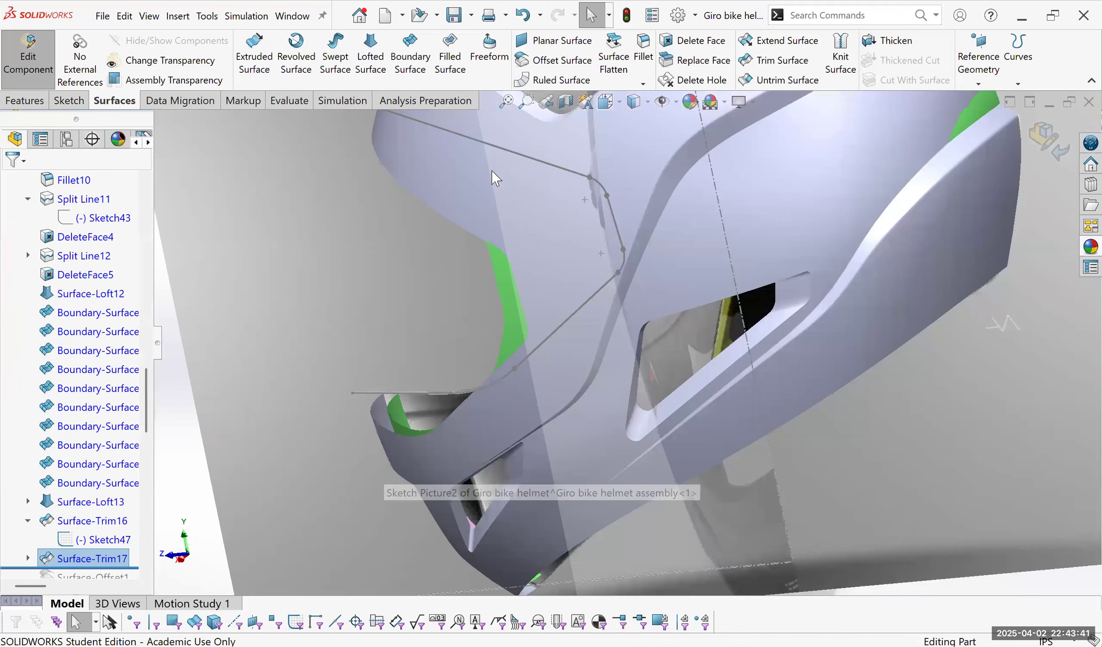
{"action": "middle_click_drag", "start_coordinate": [687, 378], "coordinate": [686, 283]}
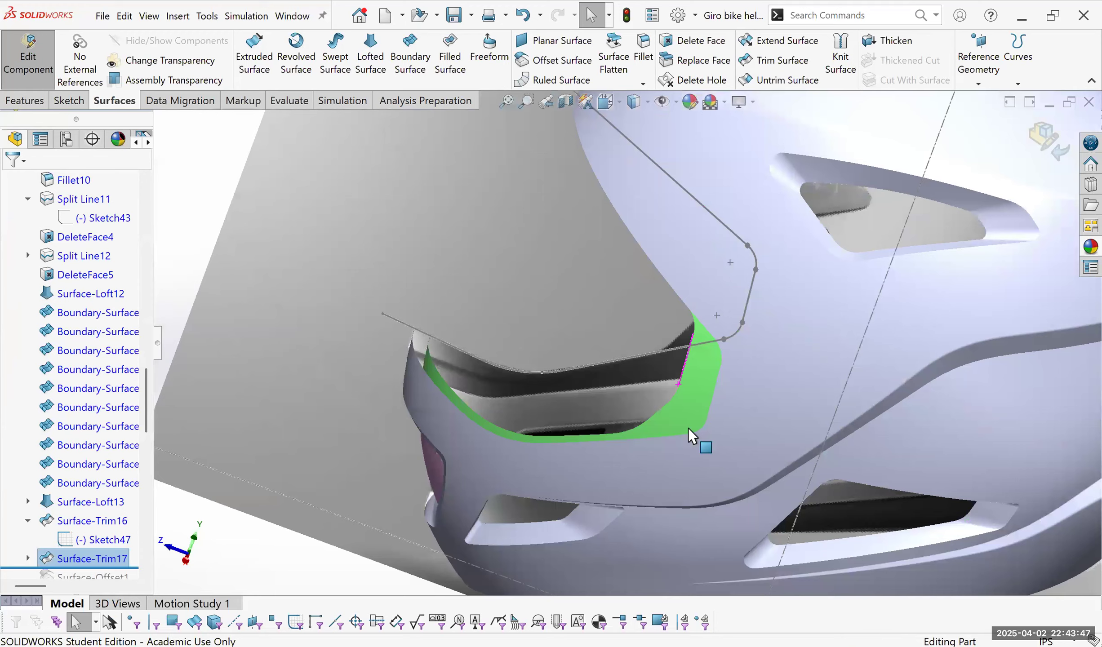
{"action": "middle_click_drag", "start_coordinate": [595, 227], "coordinate": [642, 339]}
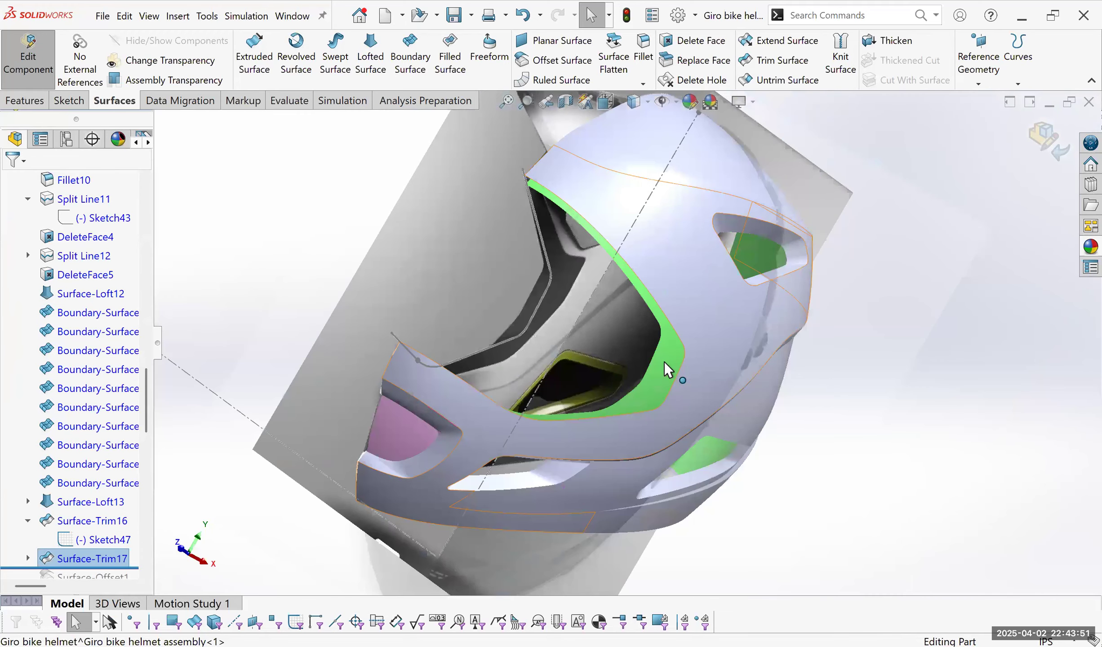
{"action": "scroll", "coordinate": [677, 354], "scroll_direction": "down", "scroll_amount": 5}
{"action": "left_click", "coordinate": [672, 351]}
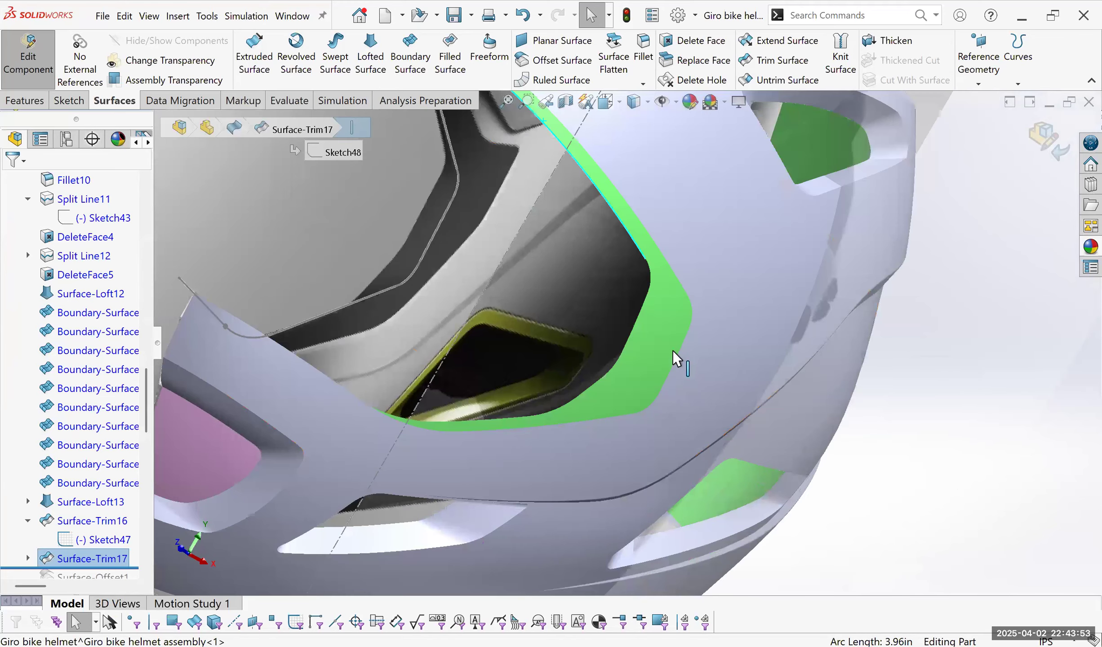
{"action": "left_click", "coordinate": [650, 404]}
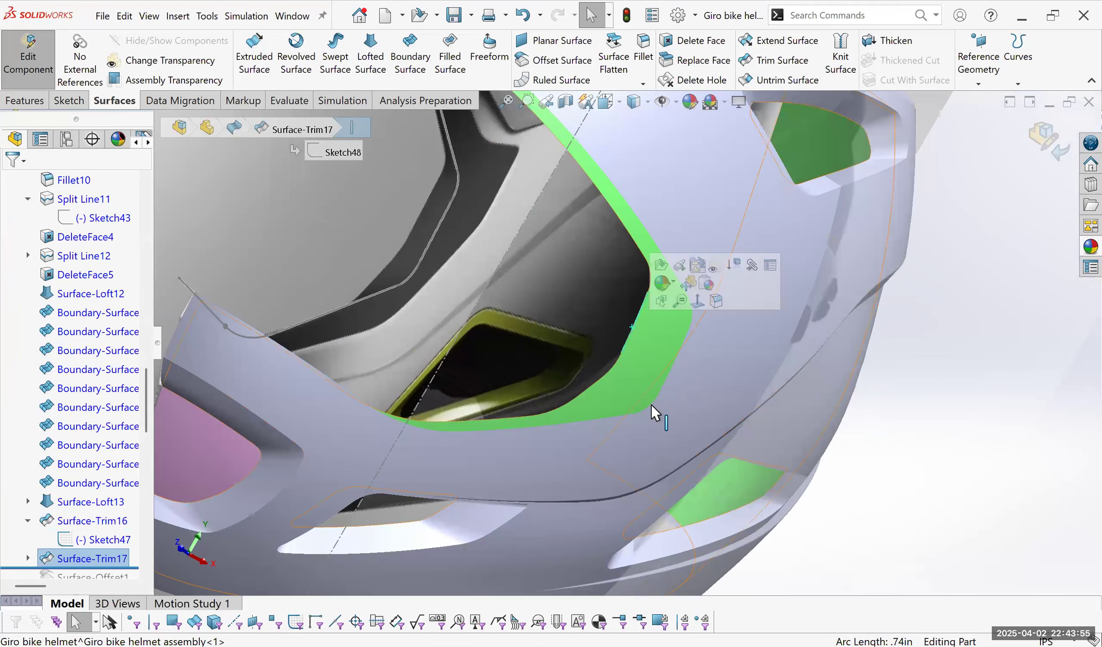
{"action": "left_click", "coordinate": [611, 415]}
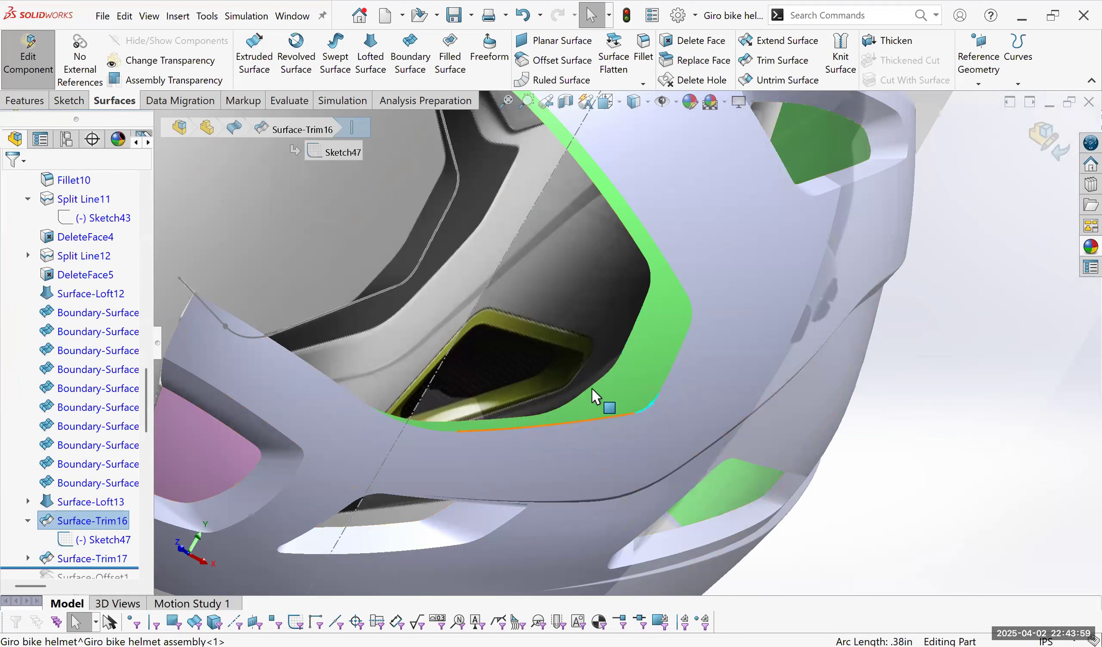
Hide the reference pictures and sketches, and loft a surface between the outer shell's and inner surface's upper edges along the face opening.
{"action": "middle_click_drag", "start_coordinate": [659, 412], "coordinate": [592, 422]}
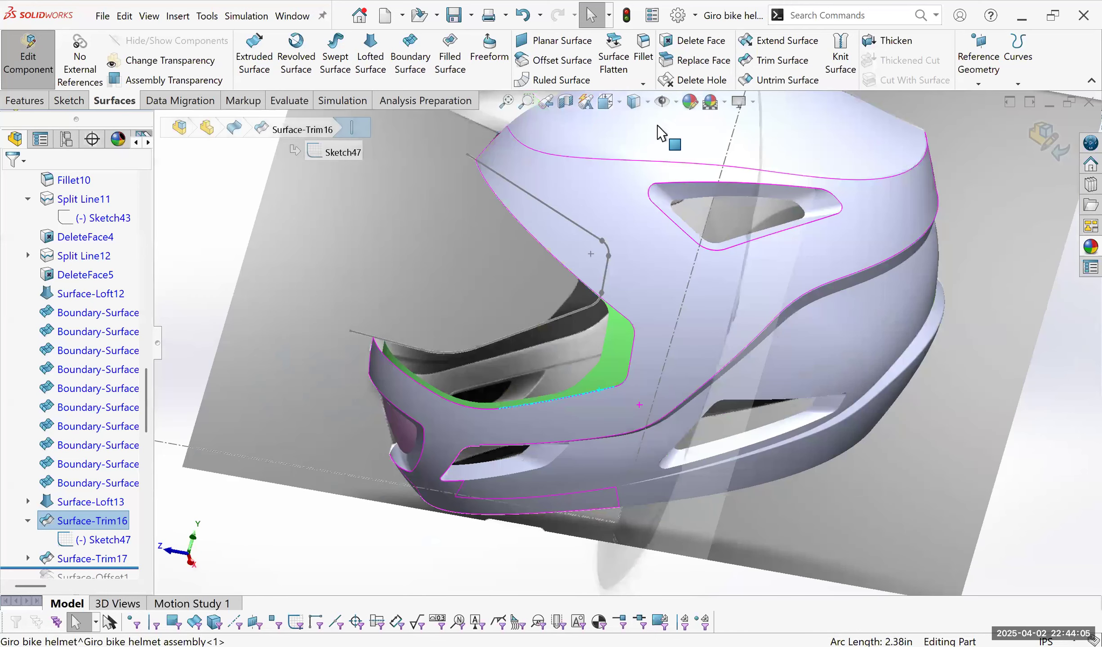
{"action": "mouse_move", "coordinate": [502, 252]}
{"action": "middle_mouse_down"}
{"action": "mouse_move", "coordinate": [582, 251]}
{"action": "mouse_move", "coordinate": [555, 267]}
{"action": "mouse_move", "coordinate": [483, 268]}
{"action": "middle_mouse_up"}
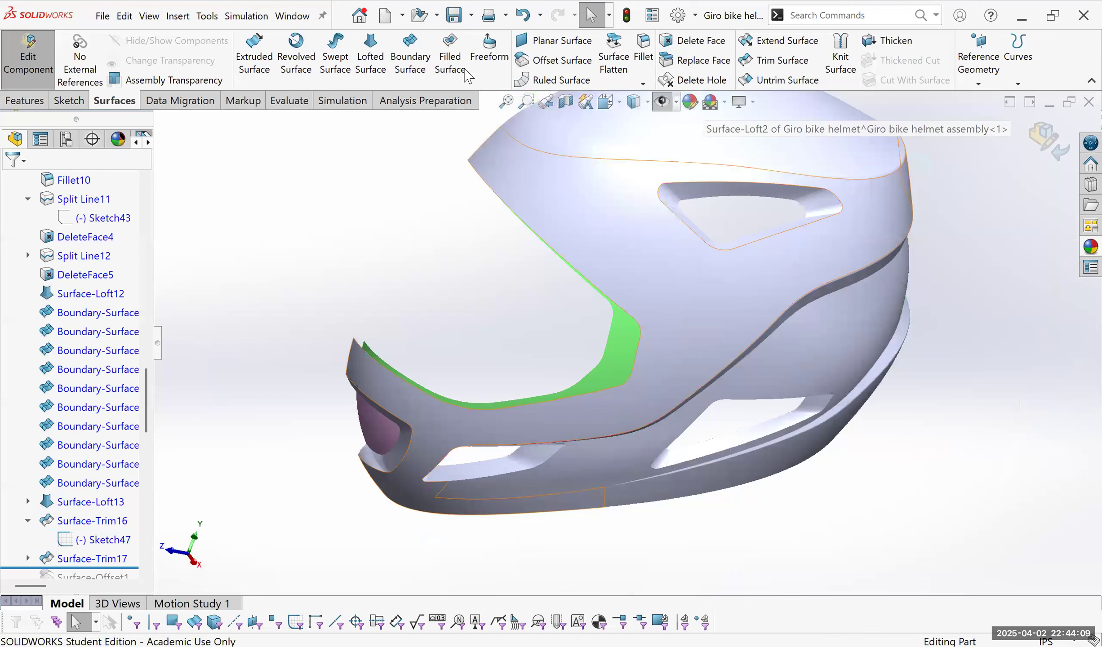
{"action": "left_click", "coordinate": [377, 65]}
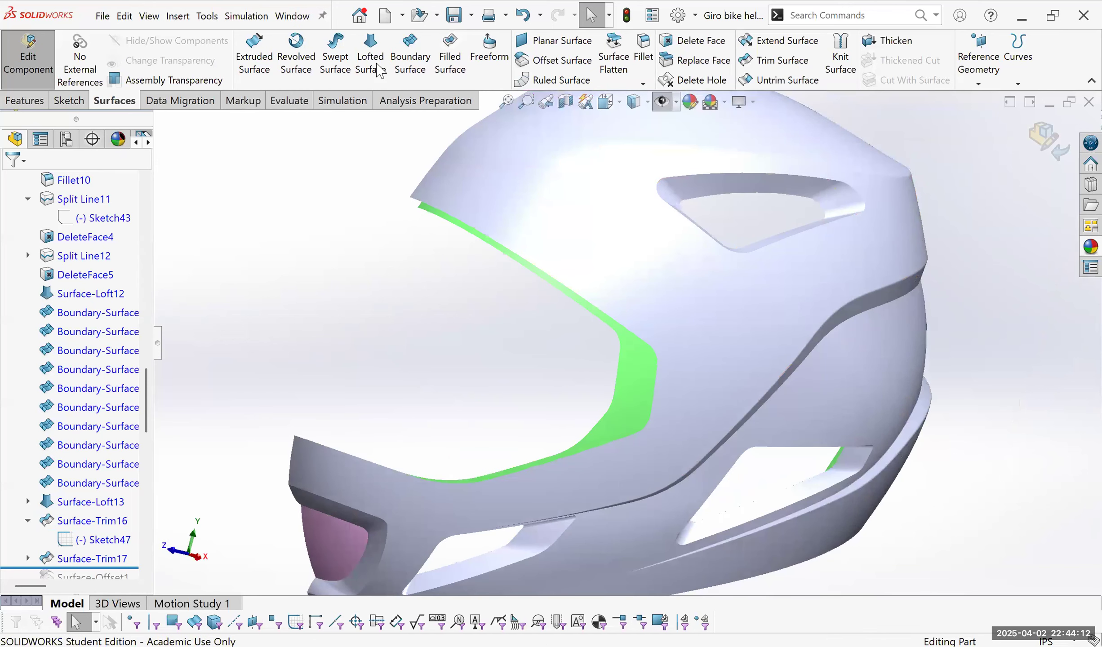
{"action": "left_click", "coordinate": [493, 240]}
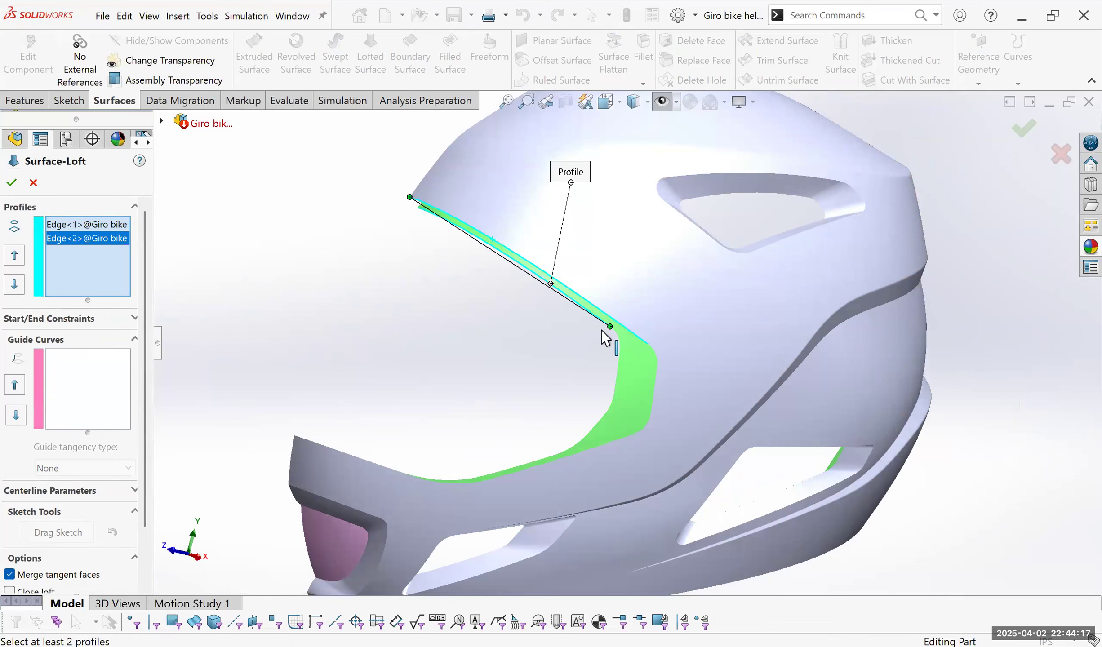
{"action": "middle_click_drag", "start_coordinate": [601, 330], "coordinate": [483, 263]}
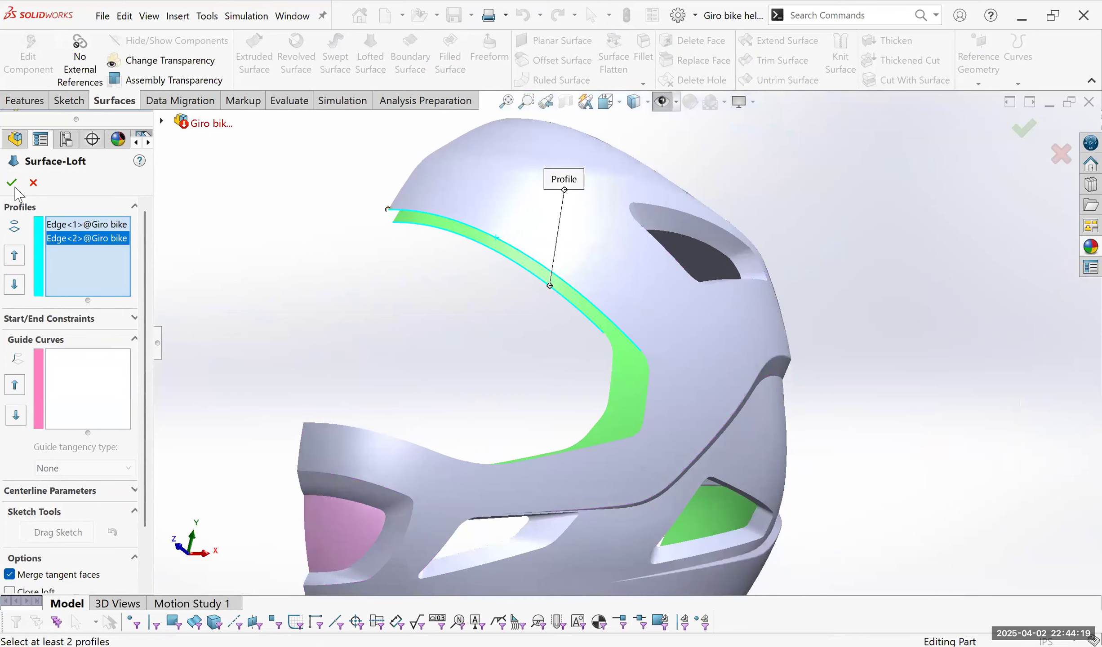
{"action": "key", "text": "Return"}
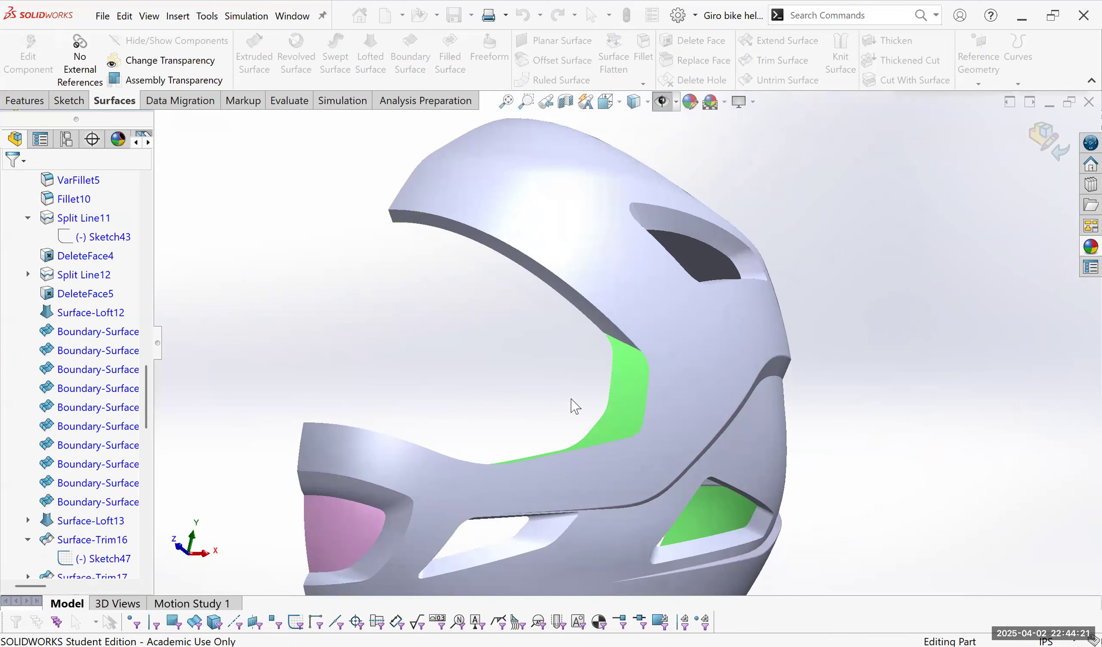
Begin a boundary surface and select the outer shell's front chin edges along the face opening as its first Direction 1 group.
{"action": "middle_click_drag", "start_coordinate": [640, 408], "coordinate": [481, 402]}
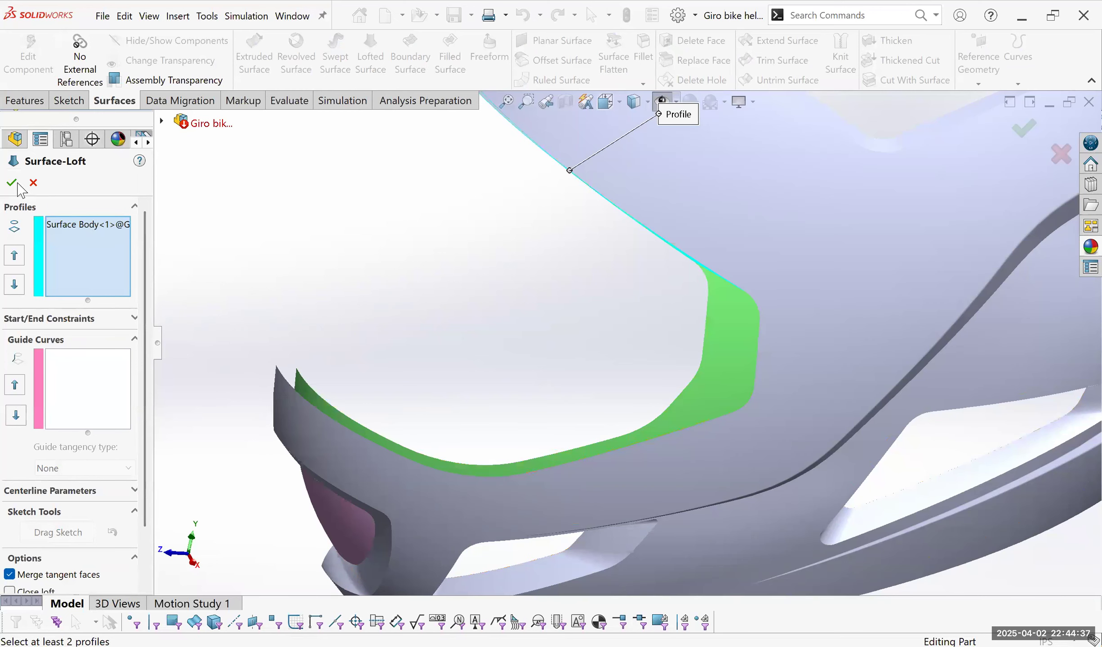
{"action": "key", "text": "Escape"}
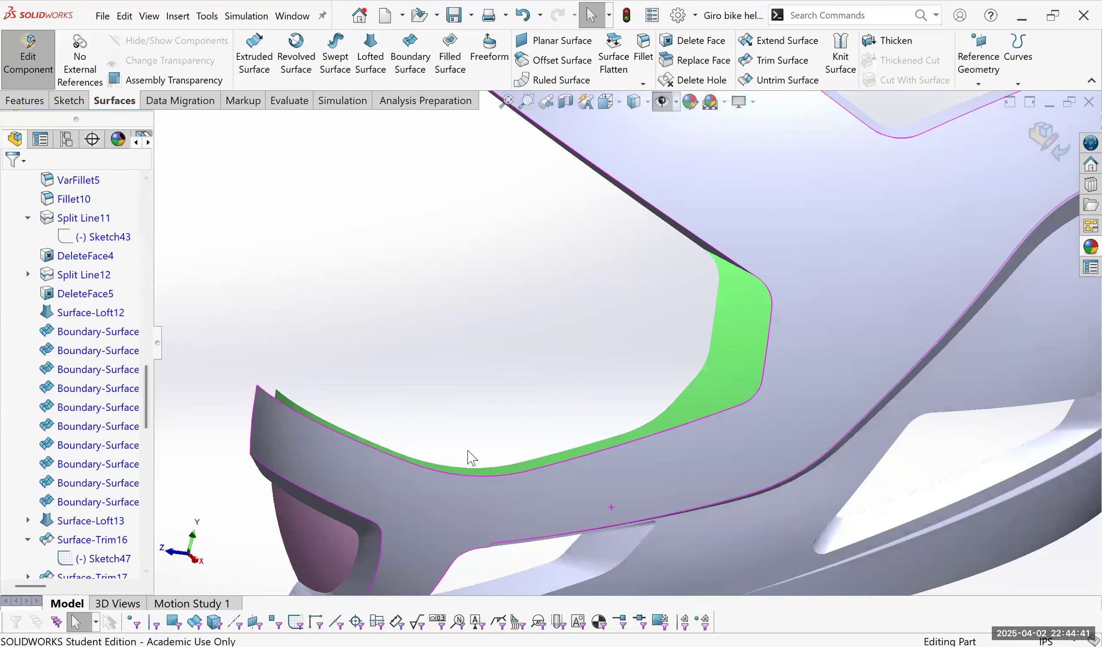
{"action": "middle_click_drag", "start_coordinate": [493, 350], "coordinate": [447, 404]}
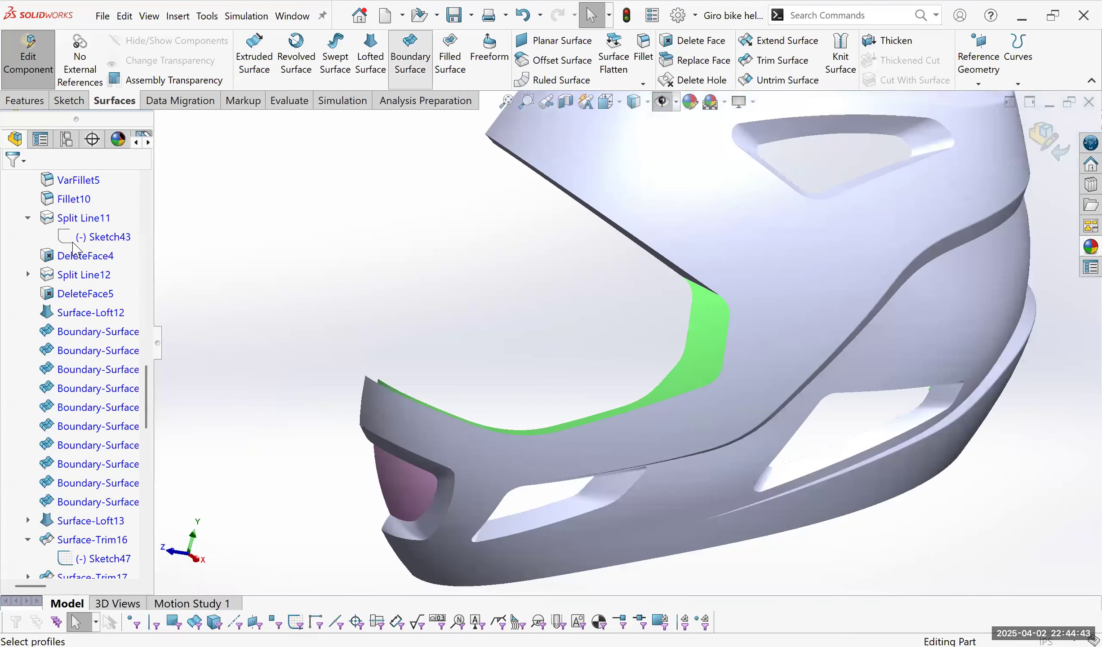
{"action": "right_click", "coordinate": [137, 332]}
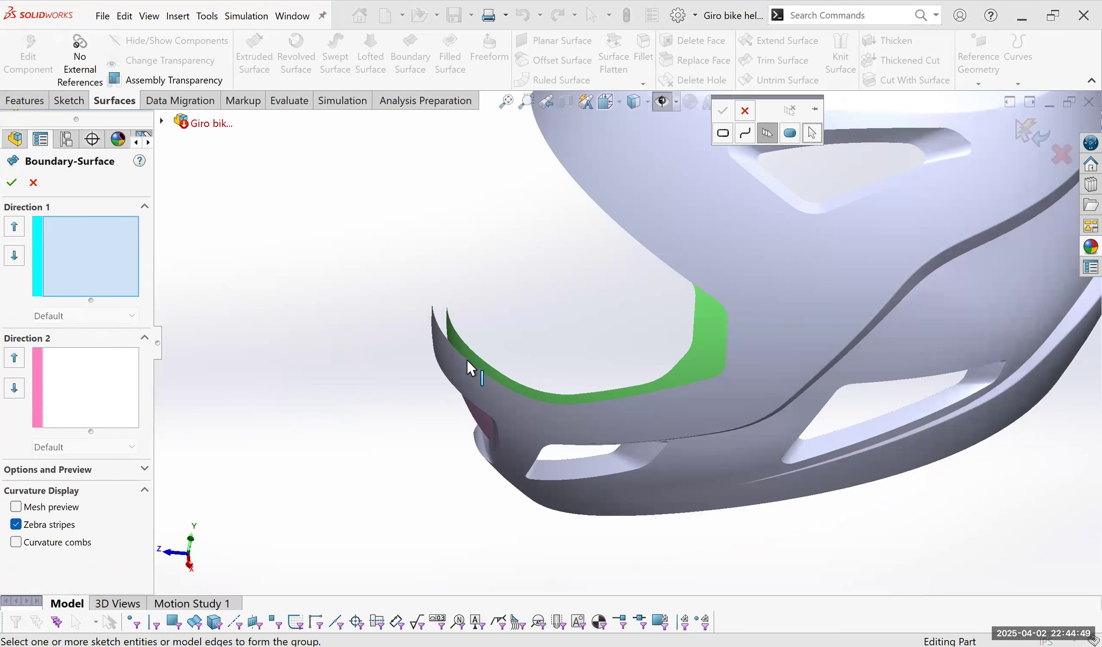
{"action": "left_click", "coordinate": [558, 405]}
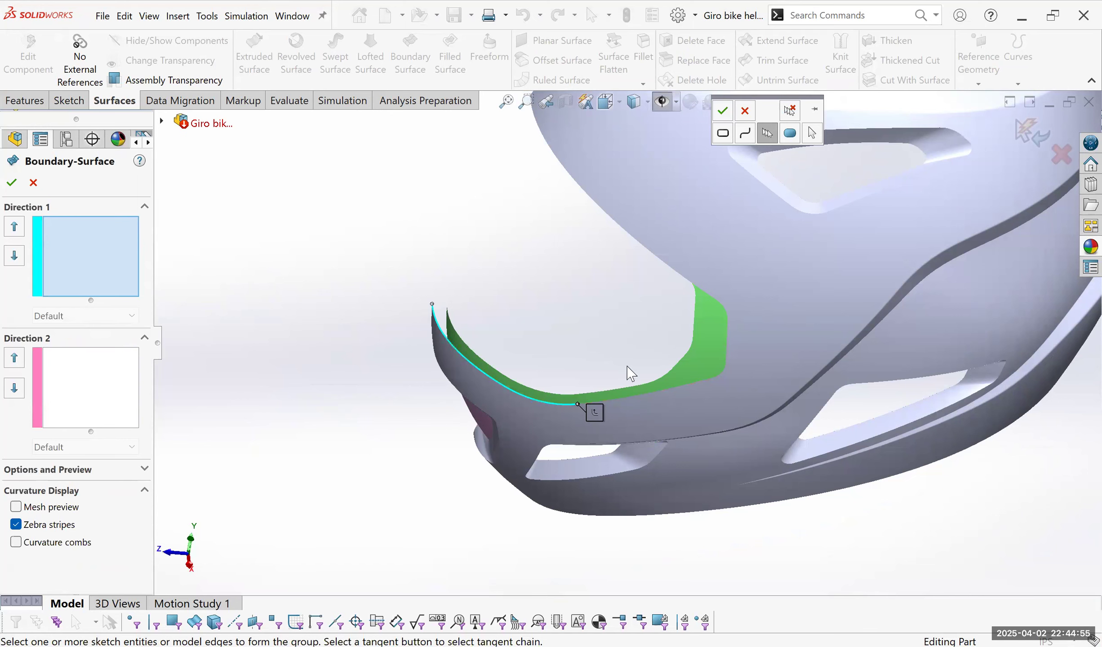
{"action": "scroll", "coordinate": [555, 269], "scroll_direction": "down", "scroll_amount": 3}
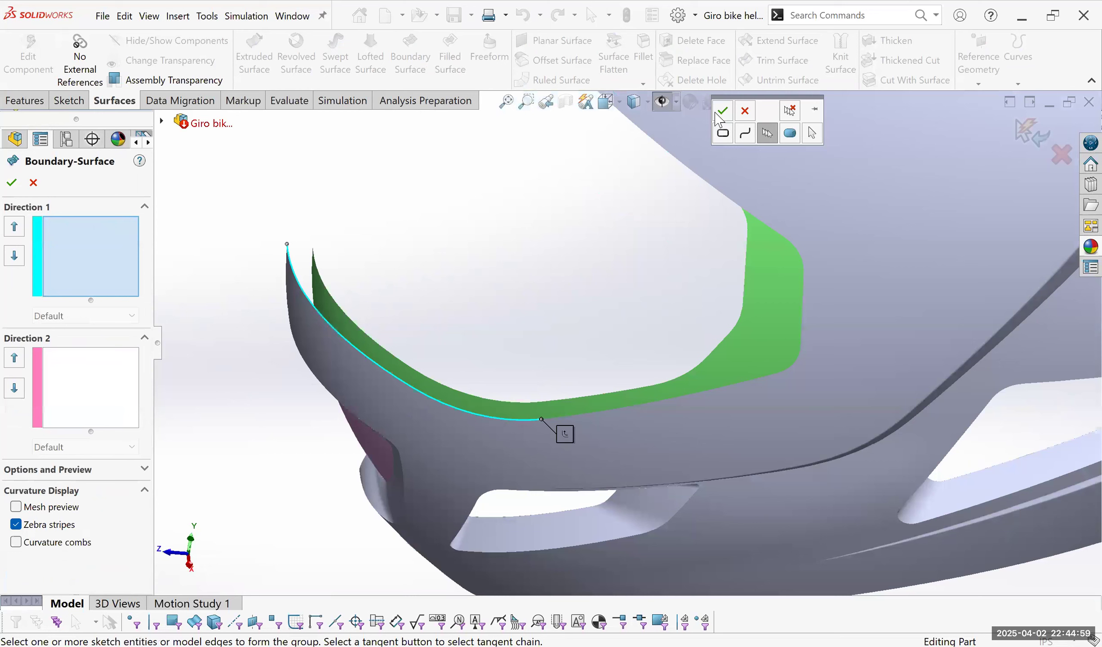
Add the inner surface's matching chin edges as the second Direction 1 open group and create the boundary surface.
{"action": "right_click", "coordinate": [142, 336]}
{"action": "left_click", "coordinate": [140, 330]}
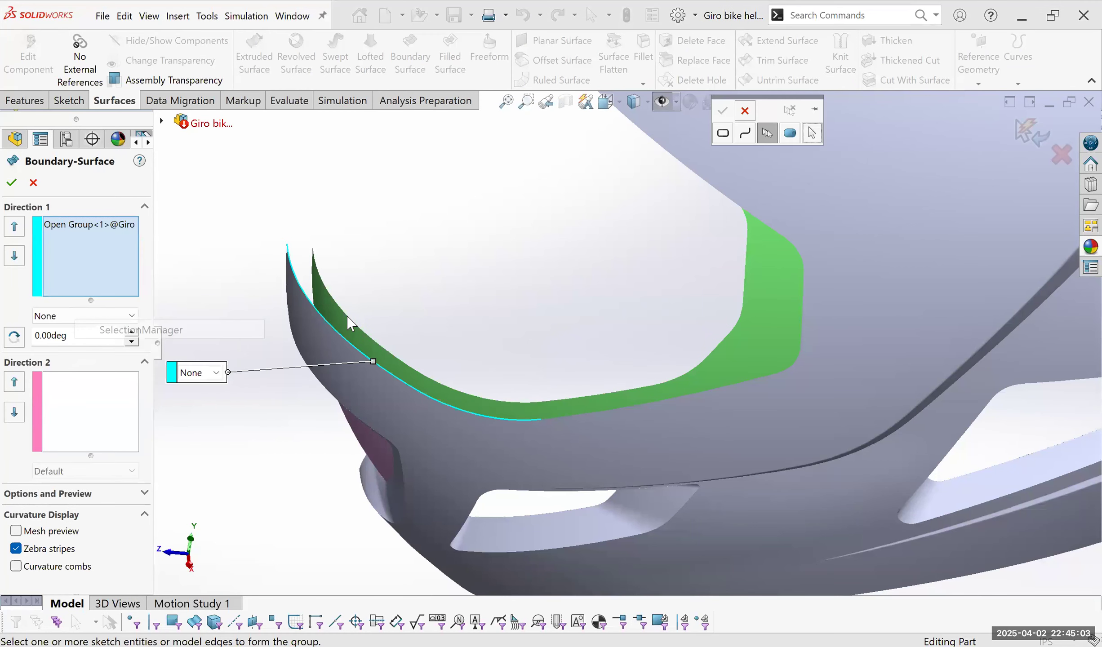
{"action": "left_click", "coordinate": [462, 393]}
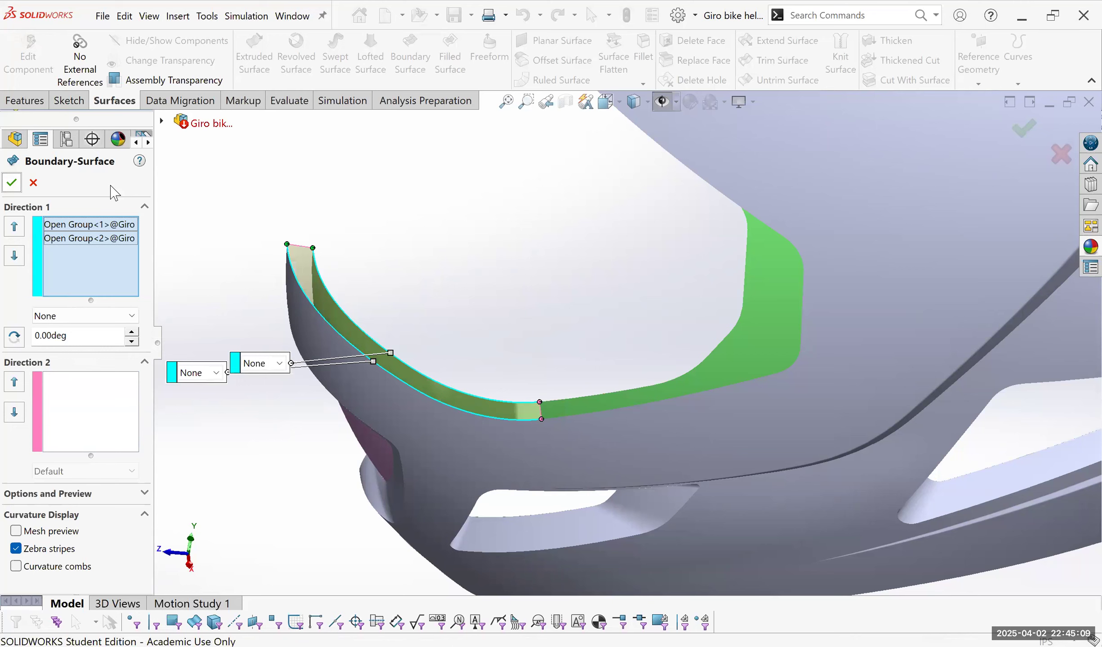
{"action": "right_click", "coordinate": [361, 300]}
{"action": "middle_click_drag", "start_coordinate": [361, 301], "coordinate": [697, 356]}
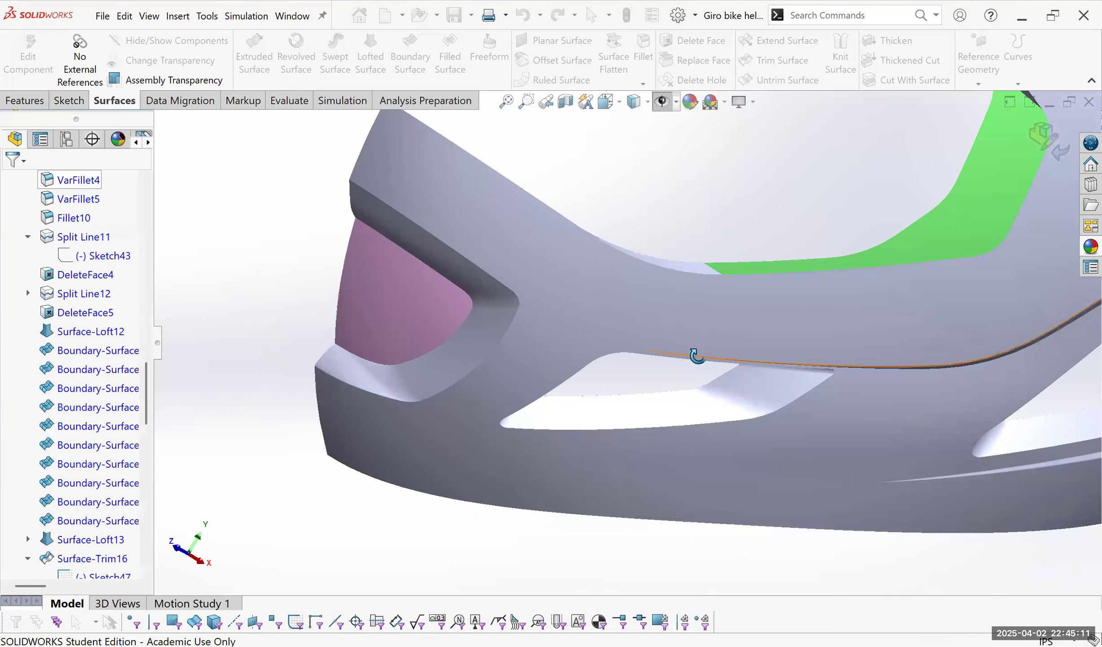
{"action": "scroll", "coordinate": [700, 331], "scroll_direction": "up", "scroll_amount": 5}
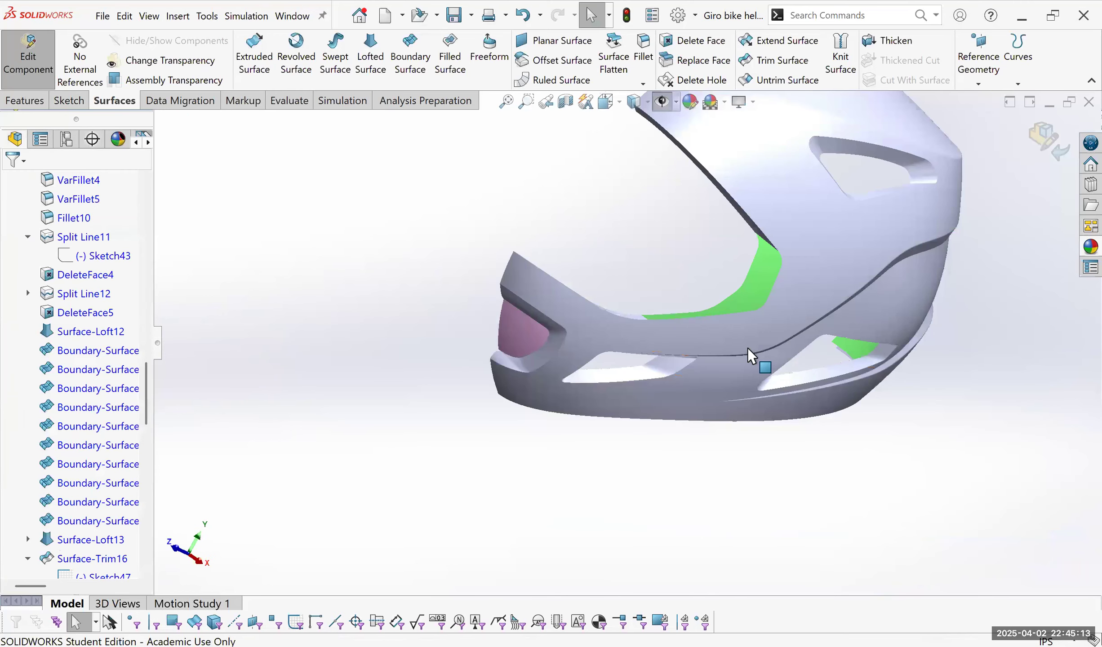
{"action": "scroll", "coordinate": [747, 348], "scroll_direction": "down", "scroll_amount": 4}
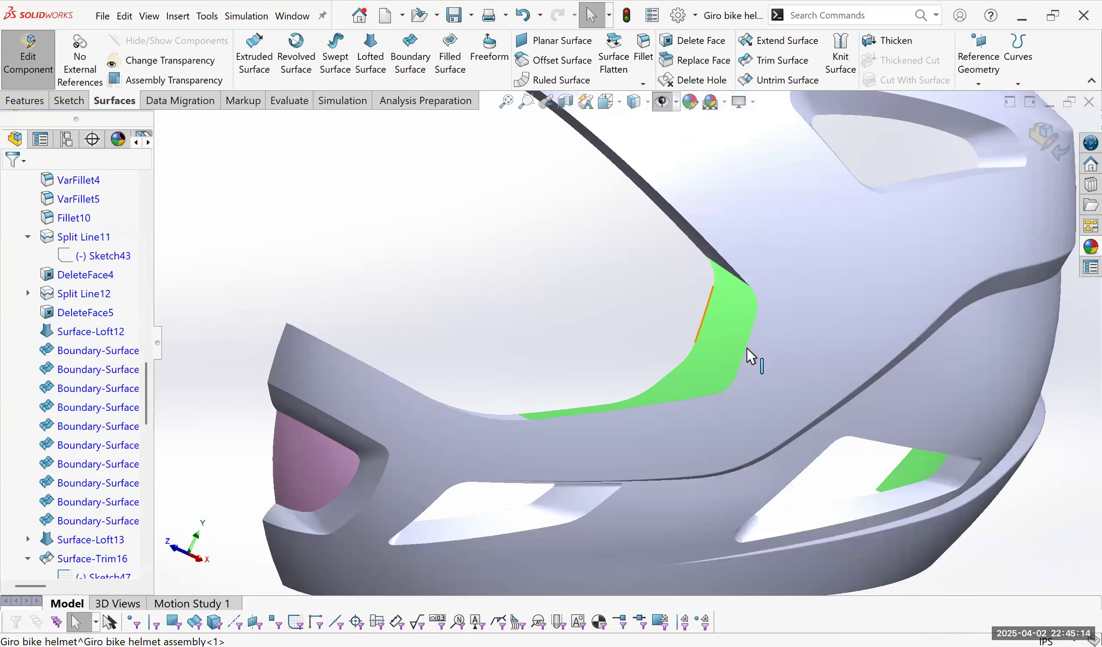
Create a boundary surface between the inner surface's short straight edge and the matching outer shell edge at the rear of the face opening.
{"action": "left_click", "coordinate": [719, 335]}
{"action": "key", "text": "Escape"}
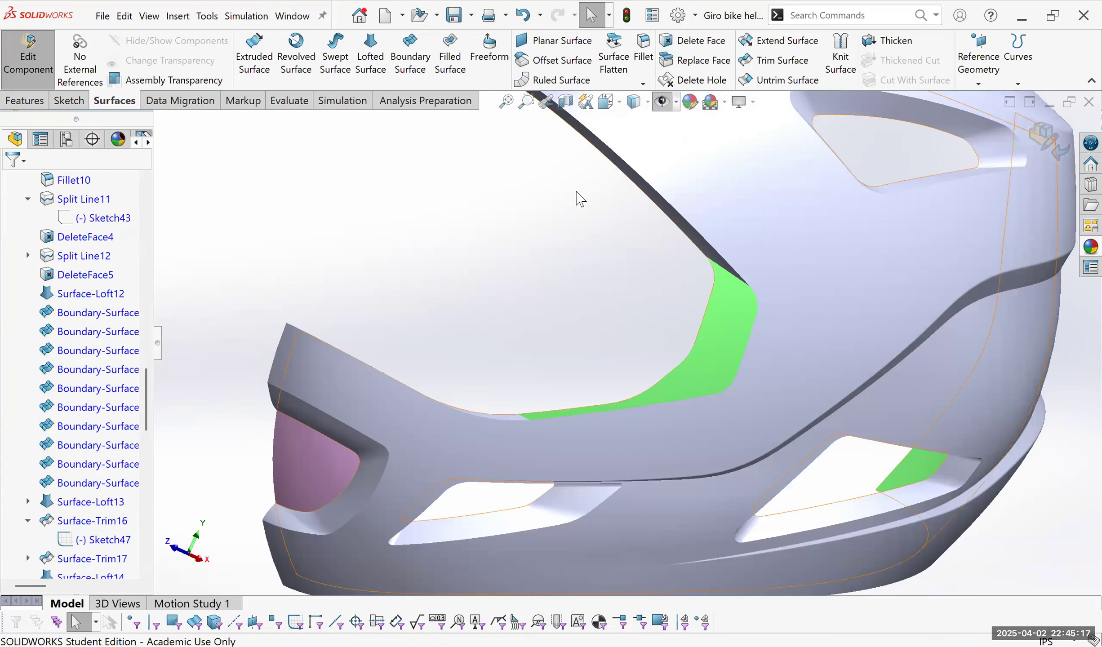
{"action": "key", "text": "Return"}
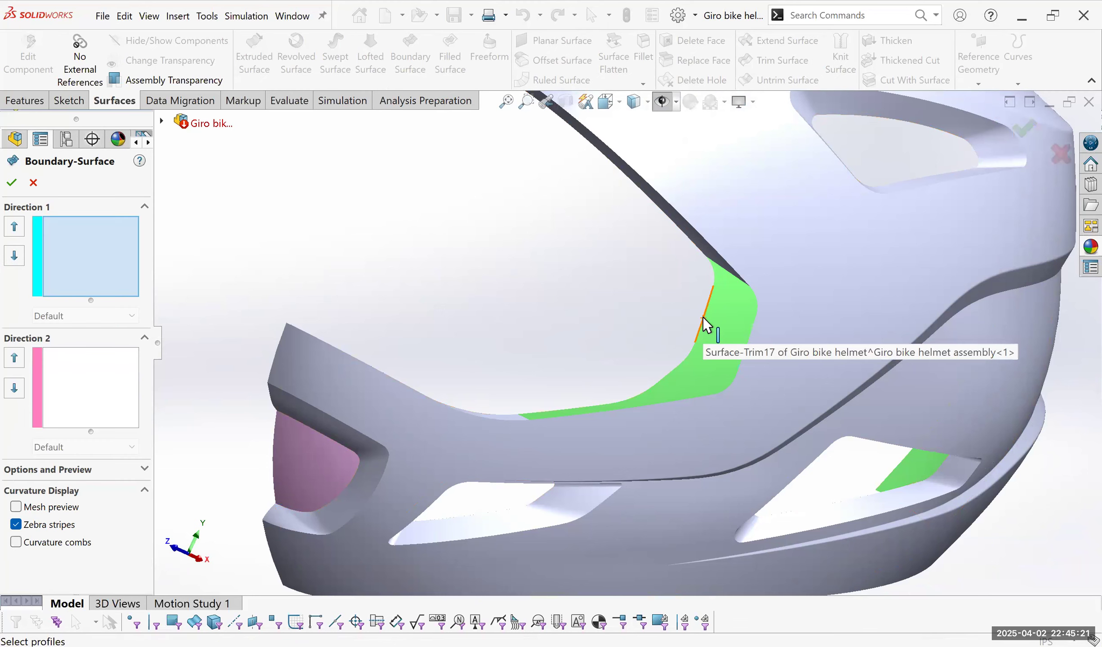
{"action": "left_click", "coordinate": [705, 321]}
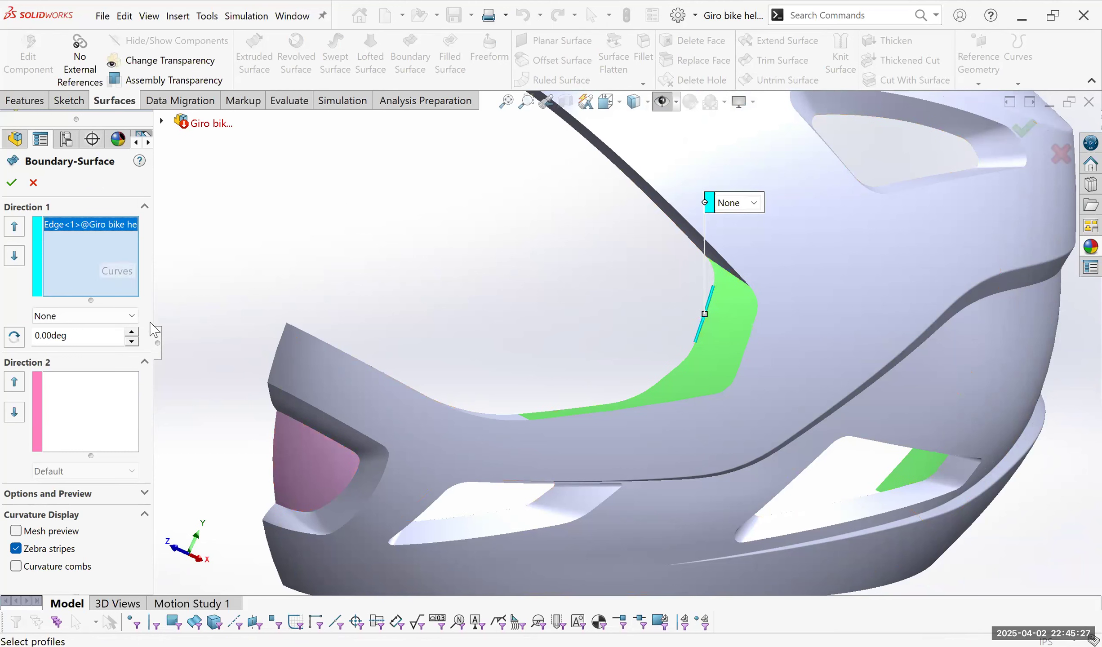
{"action": "right_click", "coordinate": [117, 272]}
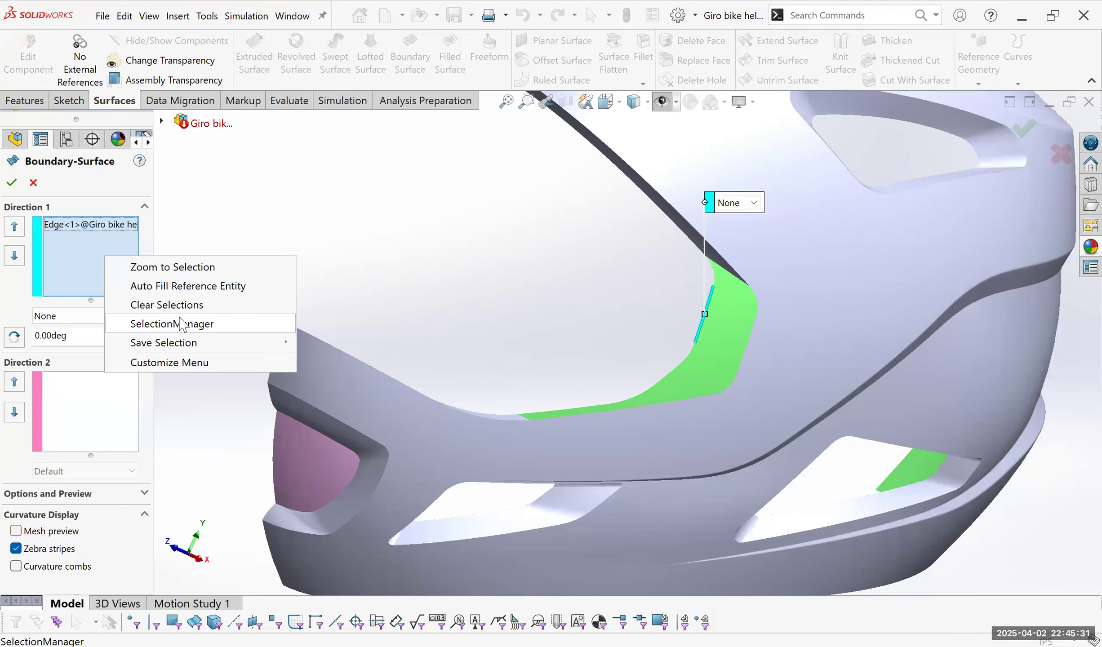
{"action": "key", "text": "Delete"}
{"action": "right_click", "coordinate": [90, 256]}
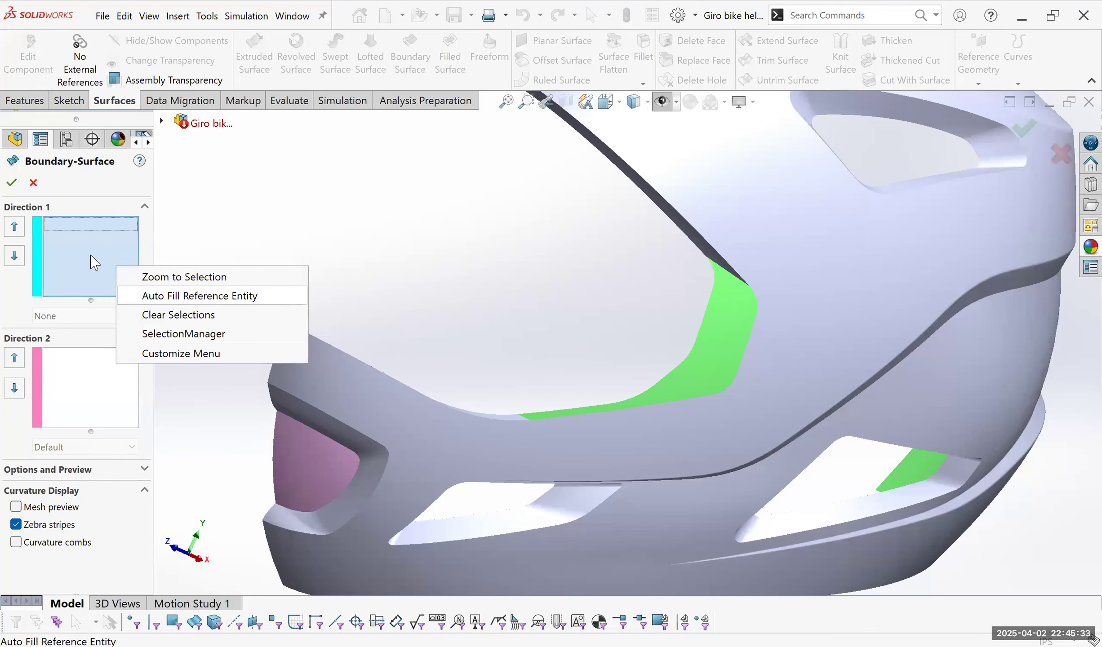
{"action": "left_click", "coordinate": [333, 265]}
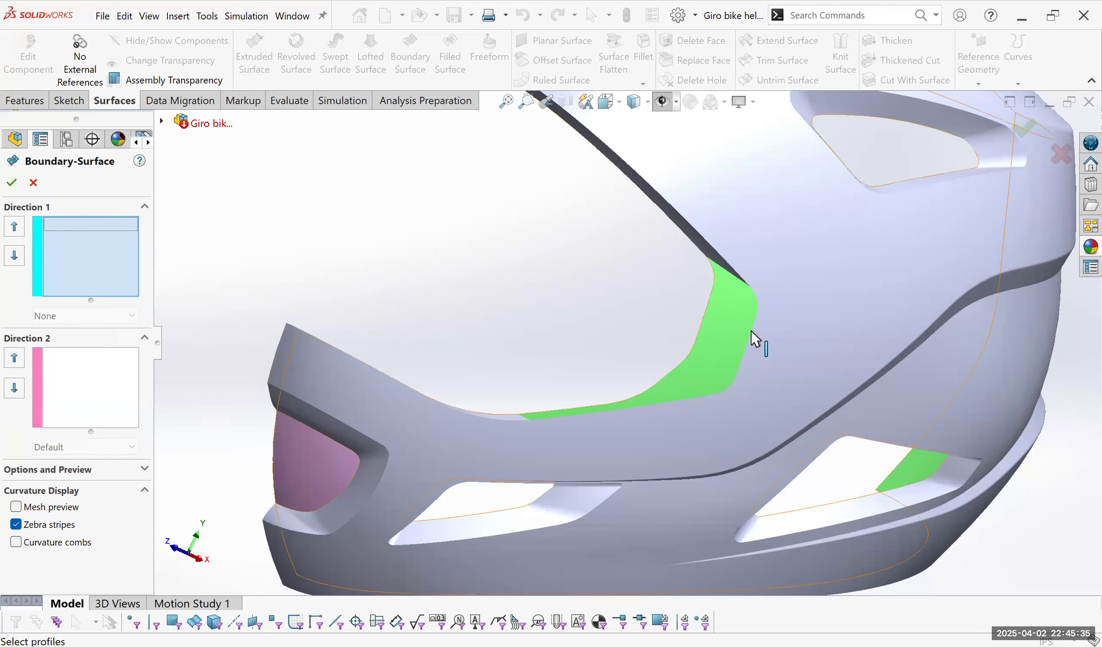
{"action": "left_click", "coordinate": [700, 327]}
{"action": "left_click", "coordinate": [750, 335]}
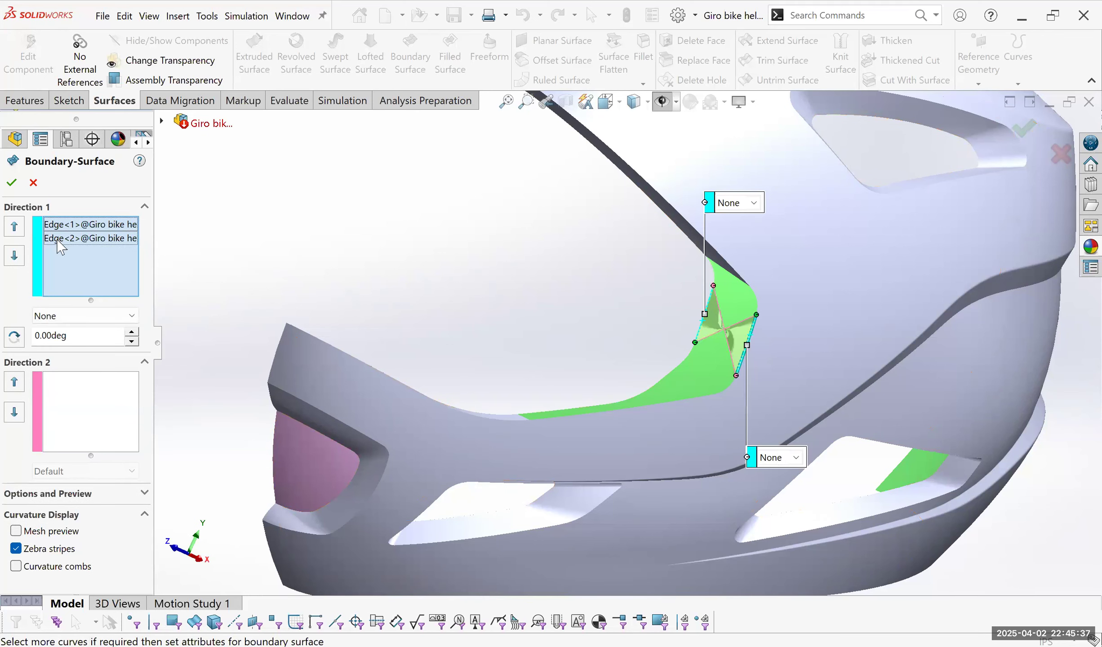
{"action": "left_click", "coordinate": [74, 238]}
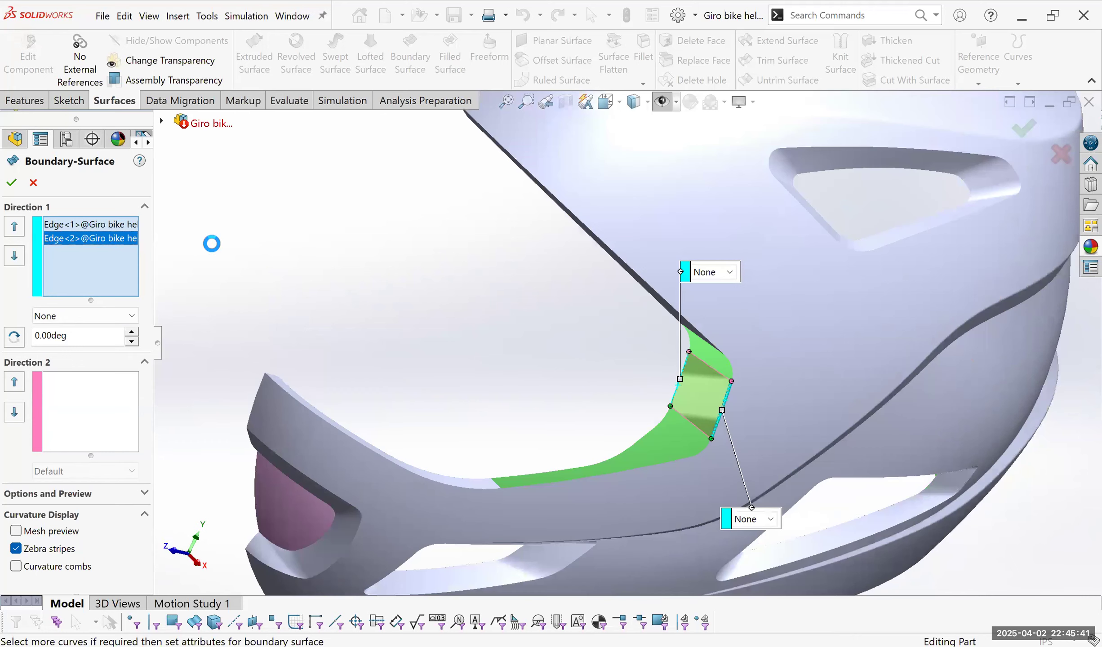
{"action": "key", "text": "Return"}
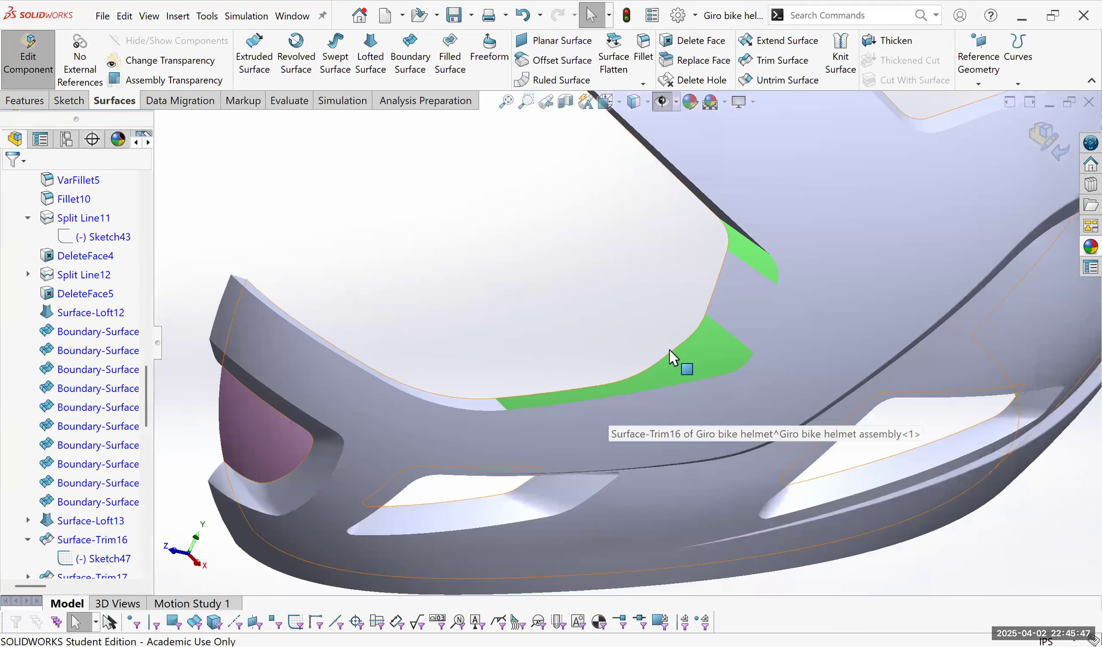
Examine the inner and outer edge segments along the remaining lower gap of the face opening and compare their lengths and endpoints.
{"action": "left_click", "coordinate": [716, 362]}
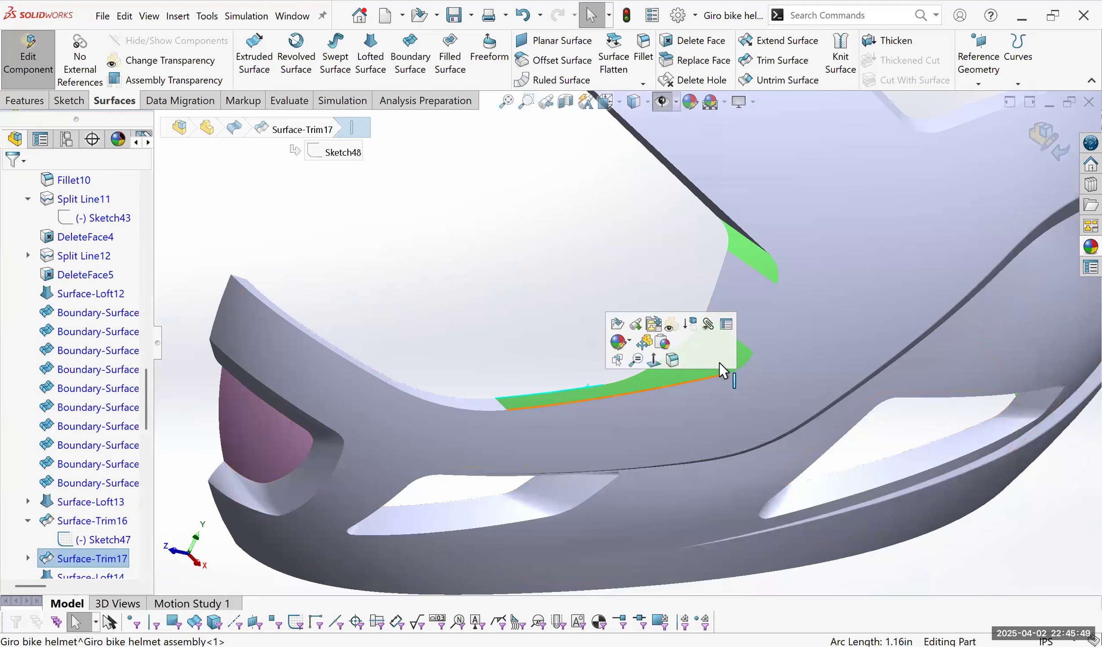
{"action": "scroll", "coordinate": [659, 320], "scroll_direction": "down", "scroll_amount": 3}
{"action": "left_click", "coordinate": [648, 309]}
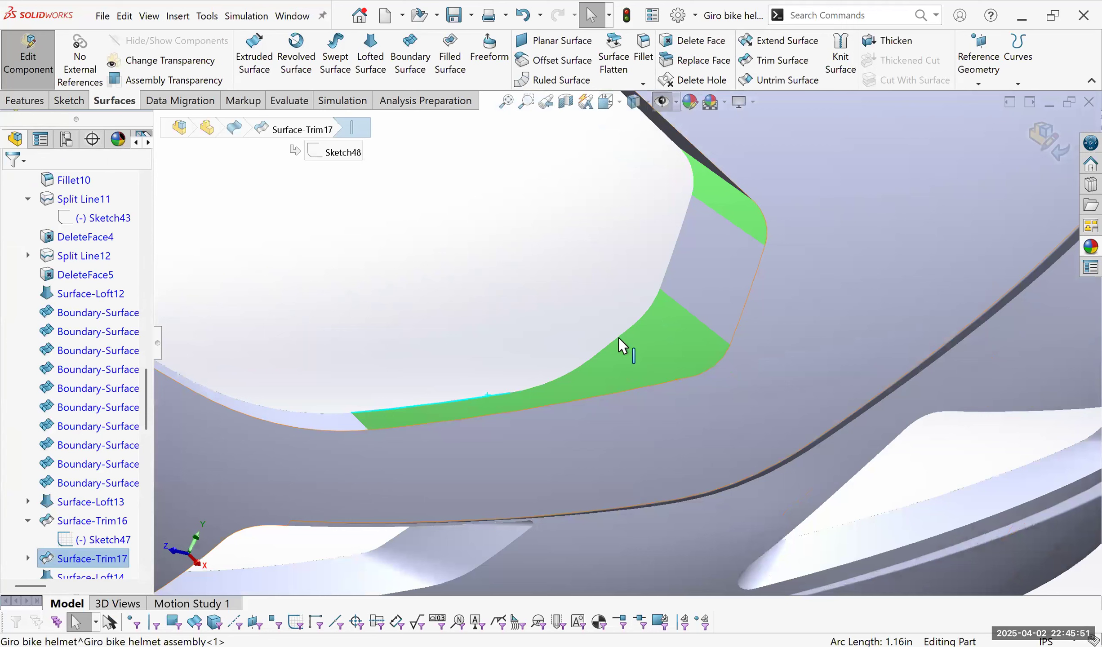
{"action": "left_click", "coordinate": [648, 385]}
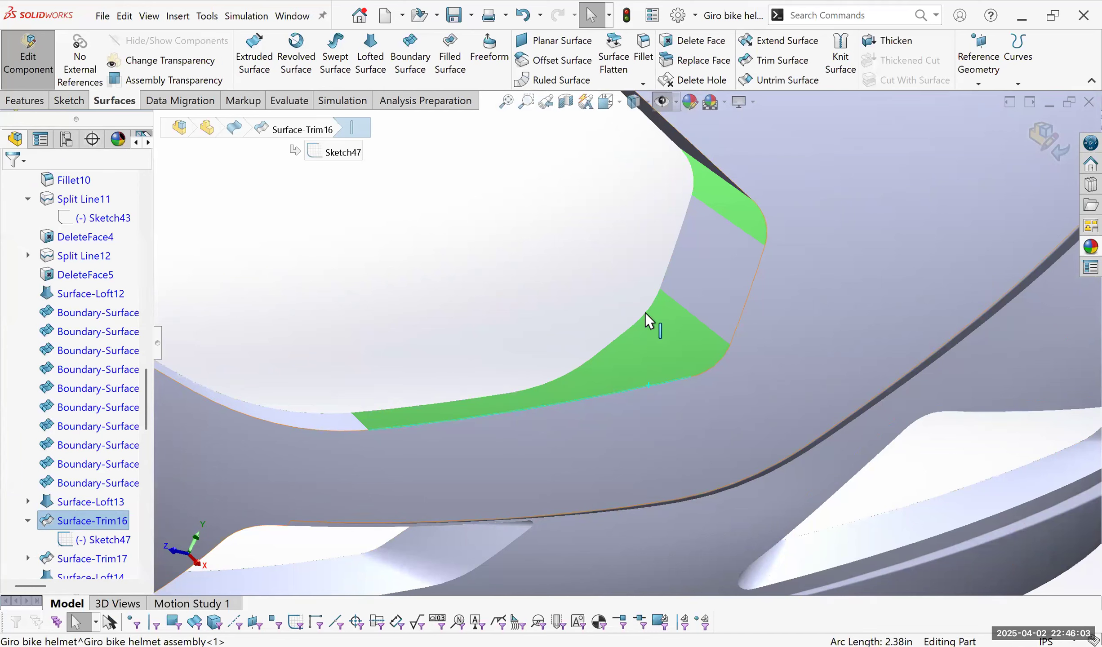
{"action": "left_click", "coordinate": [614, 342]}
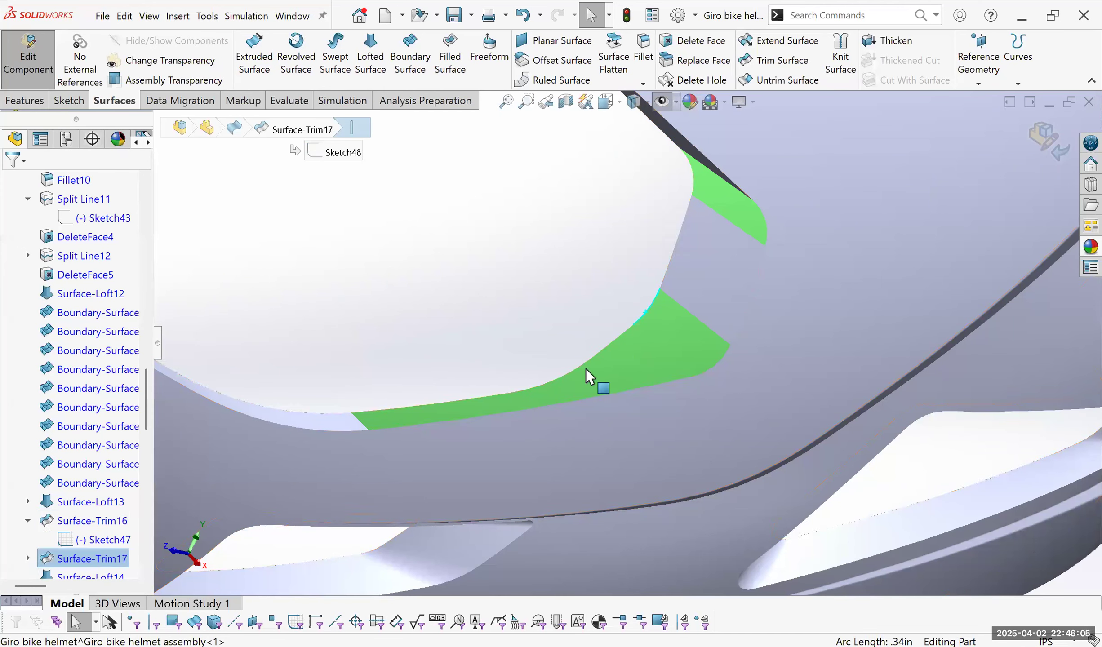
{"action": "left_click", "coordinate": [486, 395]}
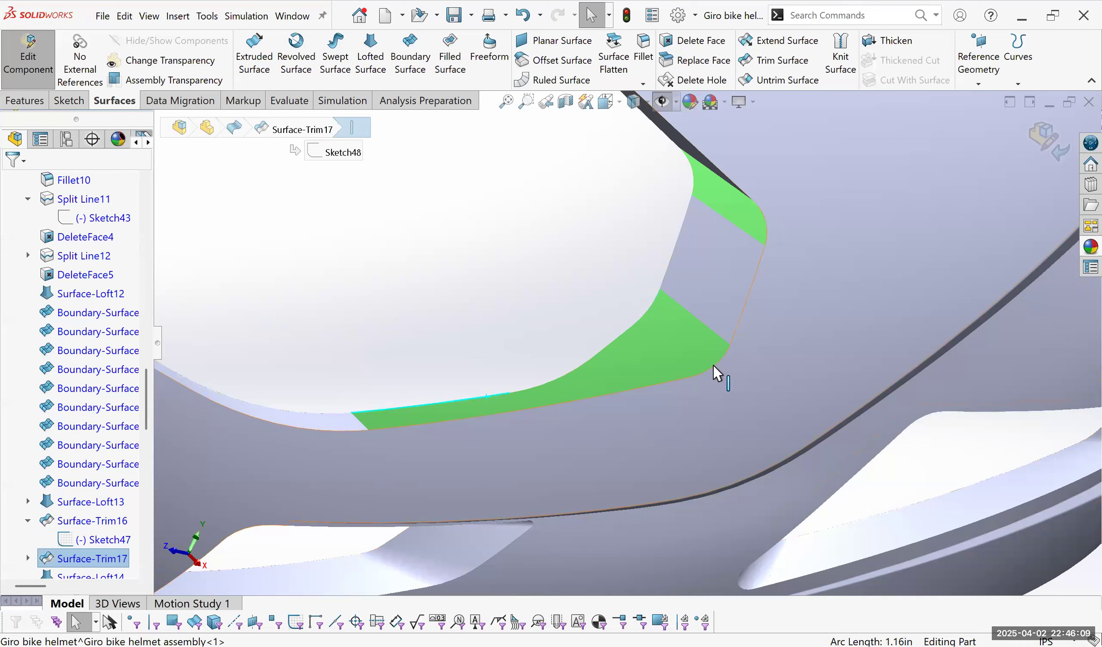
{"action": "left_click", "coordinate": [666, 382]}
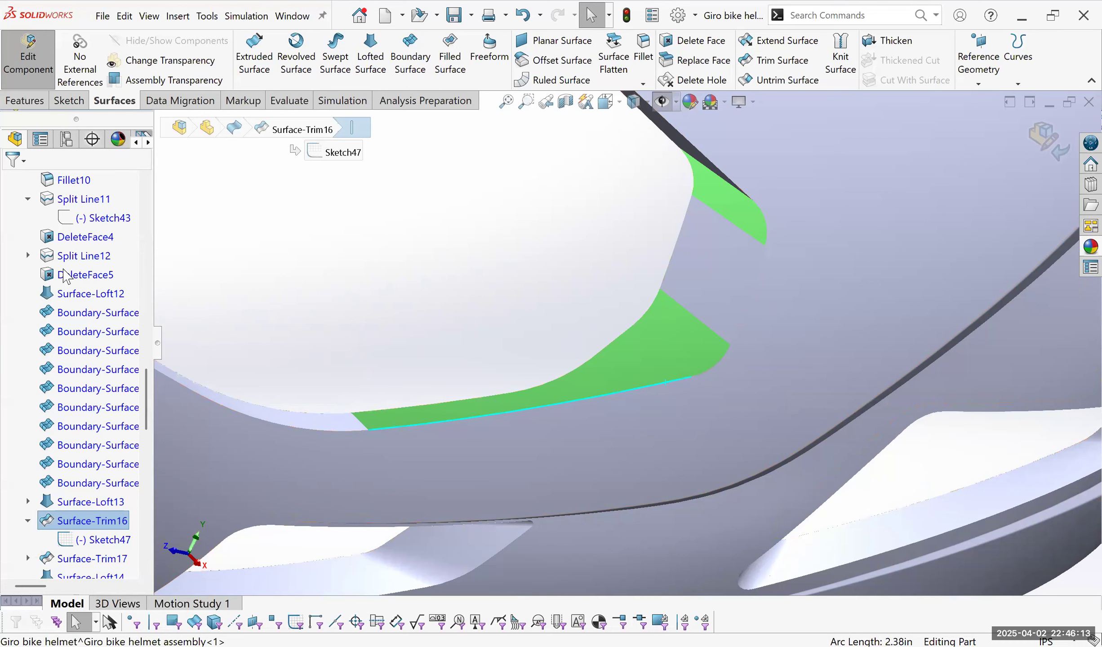
{"action": "key", "text": "z"}
{"action": "key", "text": "z"}
{"action": "key", "text": "z"}
{"action": "key", "text": "Escape"}
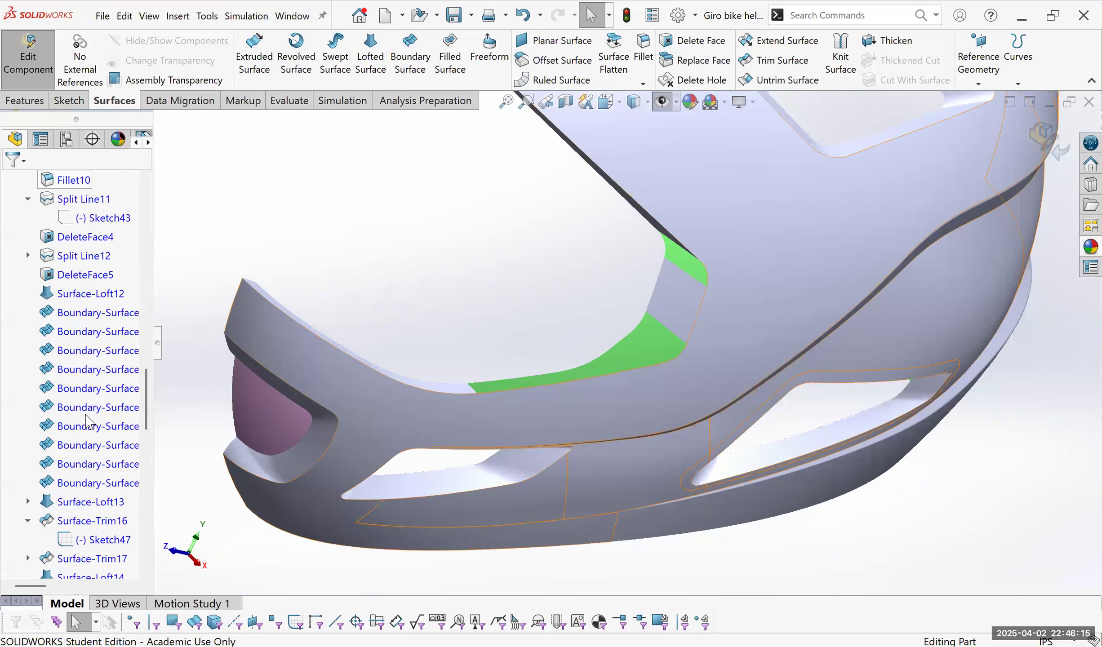
On the Right Plane, sketch a line about 0.95 in long from the midpoint of the face opening's lower outer edge to the groove edge.
{"action": "scroll", "coordinate": [91, 405], "scroll_direction": "up", "scroll_amount": 14}
{"action": "left_click", "coordinate": [90, 391]}
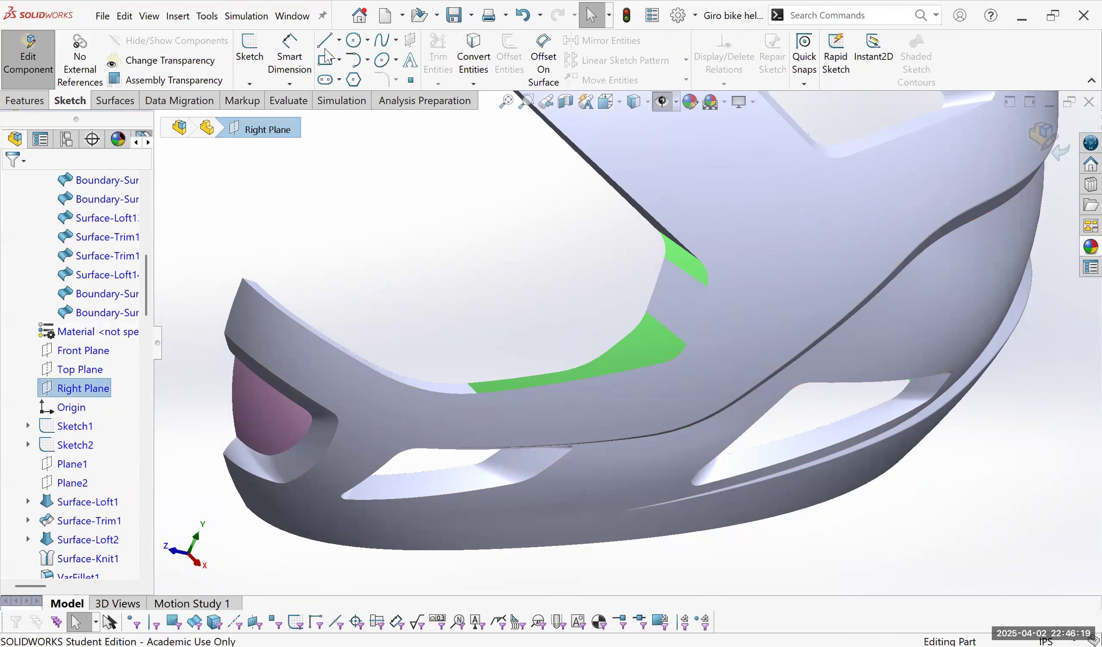
{"action": "left_click", "coordinate": [325, 41]}
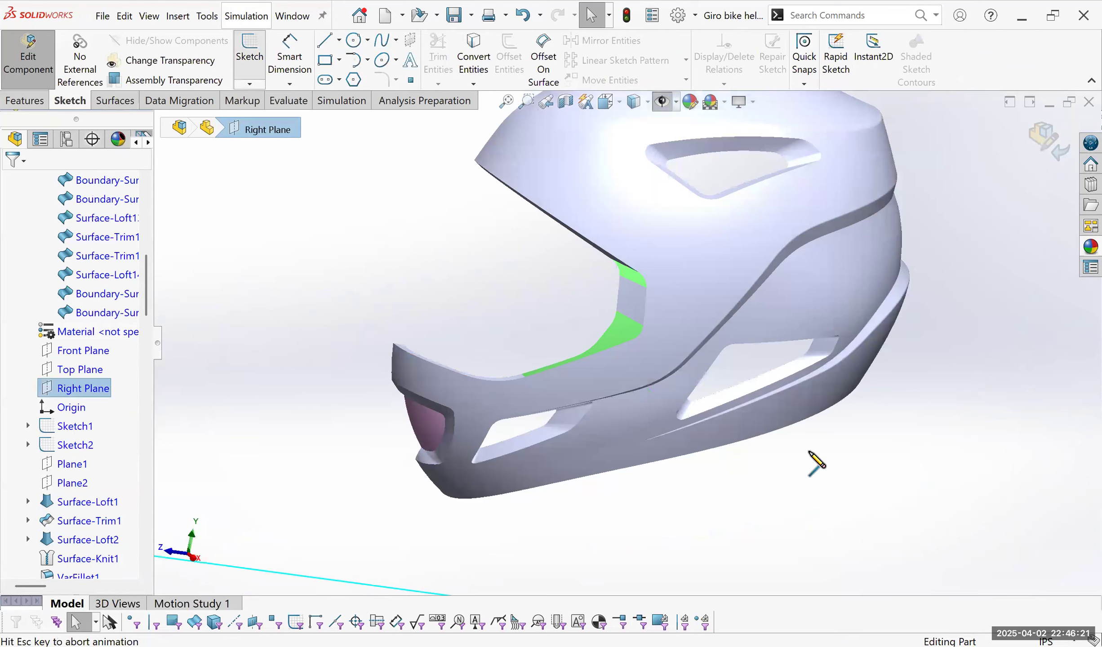
{"action": "key", "text": "ctrl+shift+z"}
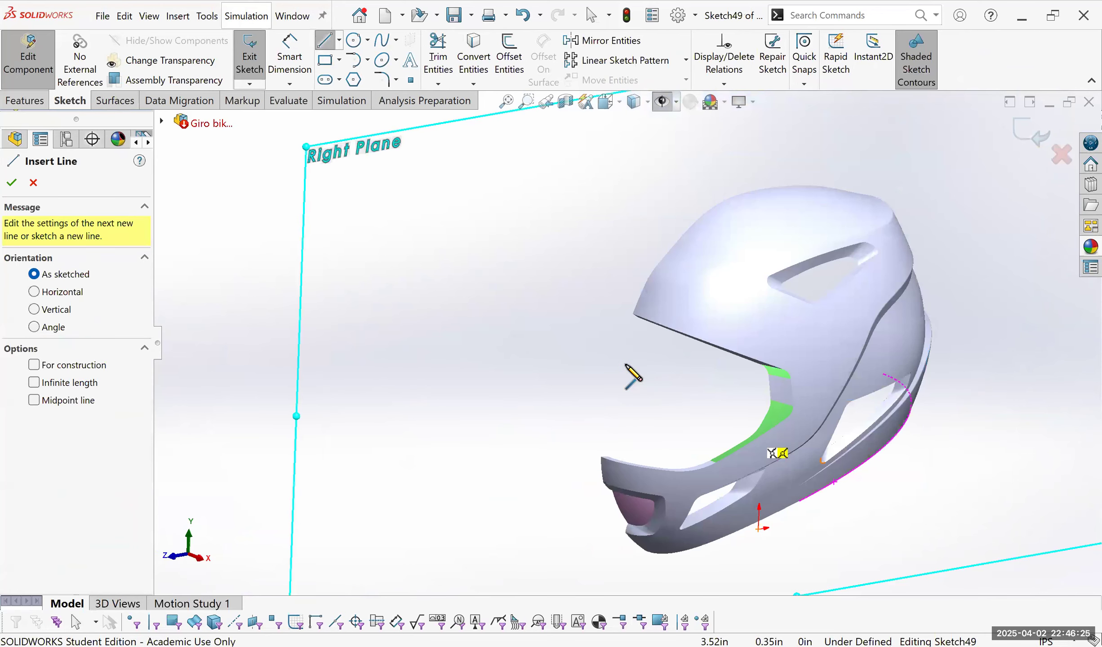
{"action": "scroll", "coordinate": [640, 368], "scroll_direction": "down", "scroll_amount": 5}
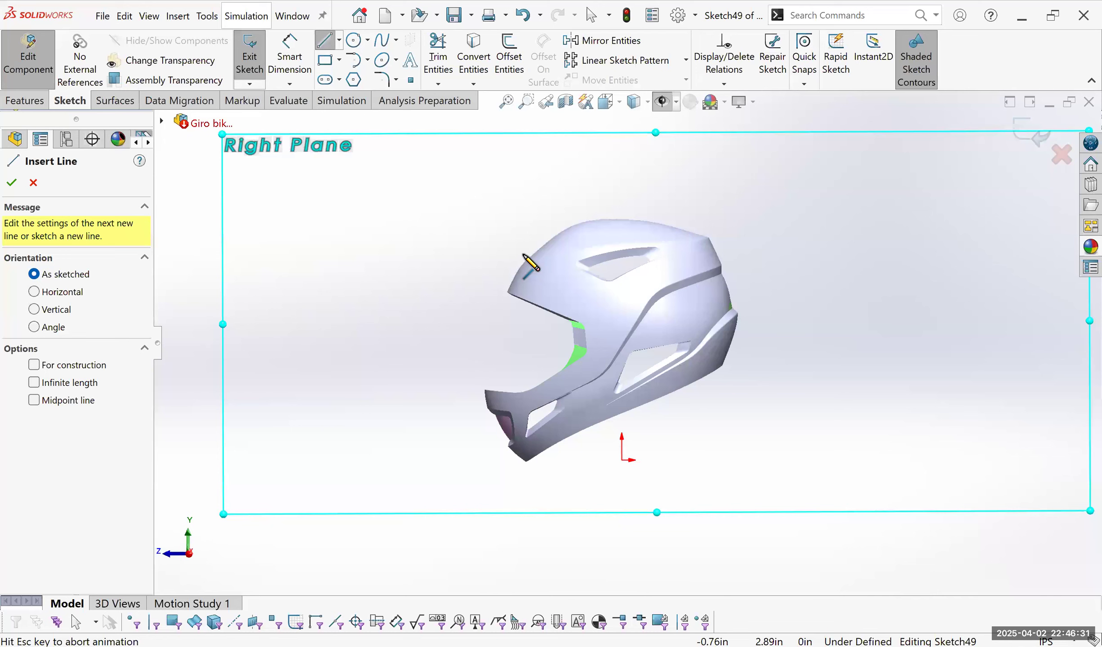
{"action": "scroll", "coordinate": [566, 395], "scroll_direction": "down", "scroll_amount": 8}
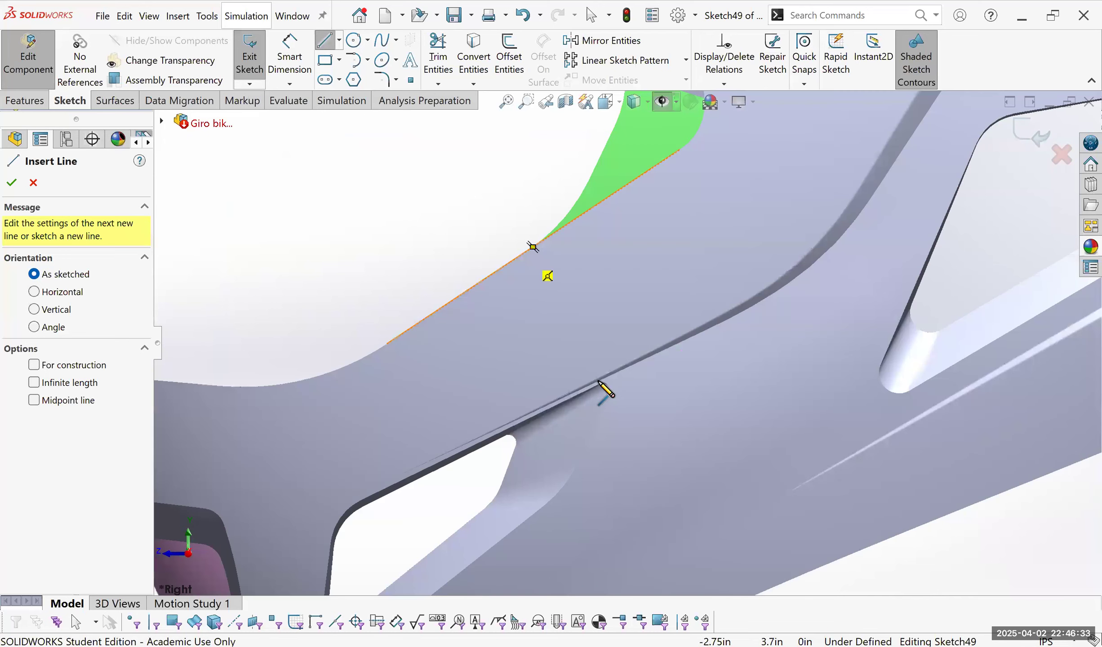
{"action": "left_click", "coordinate": [599, 379]}
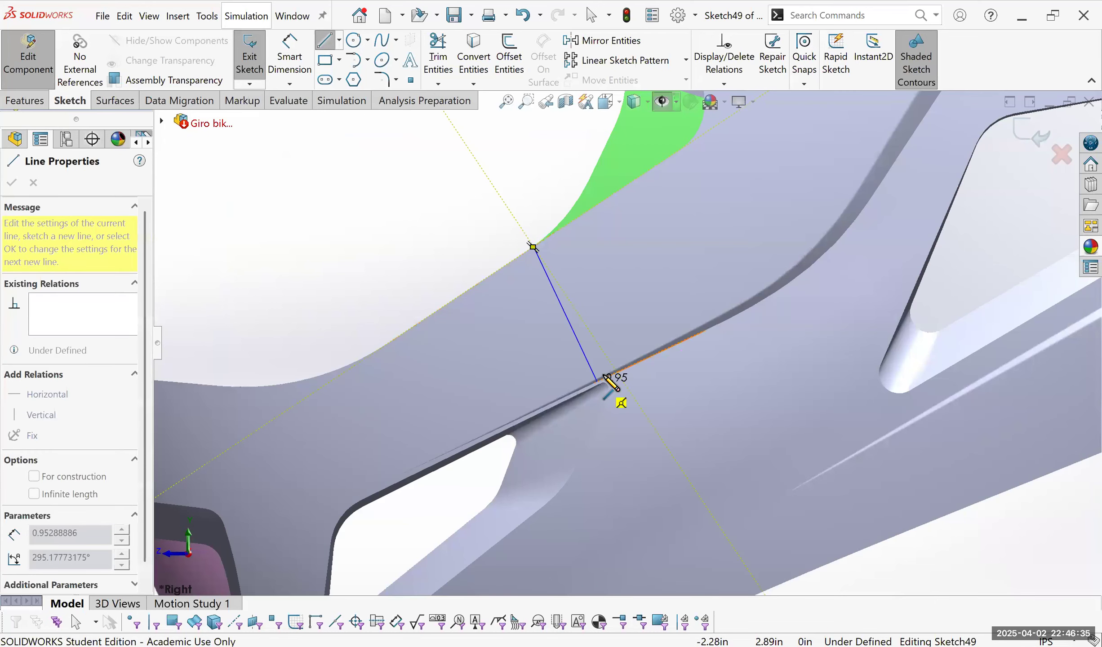
{"action": "left_click", "coordinate": [603, 374]}
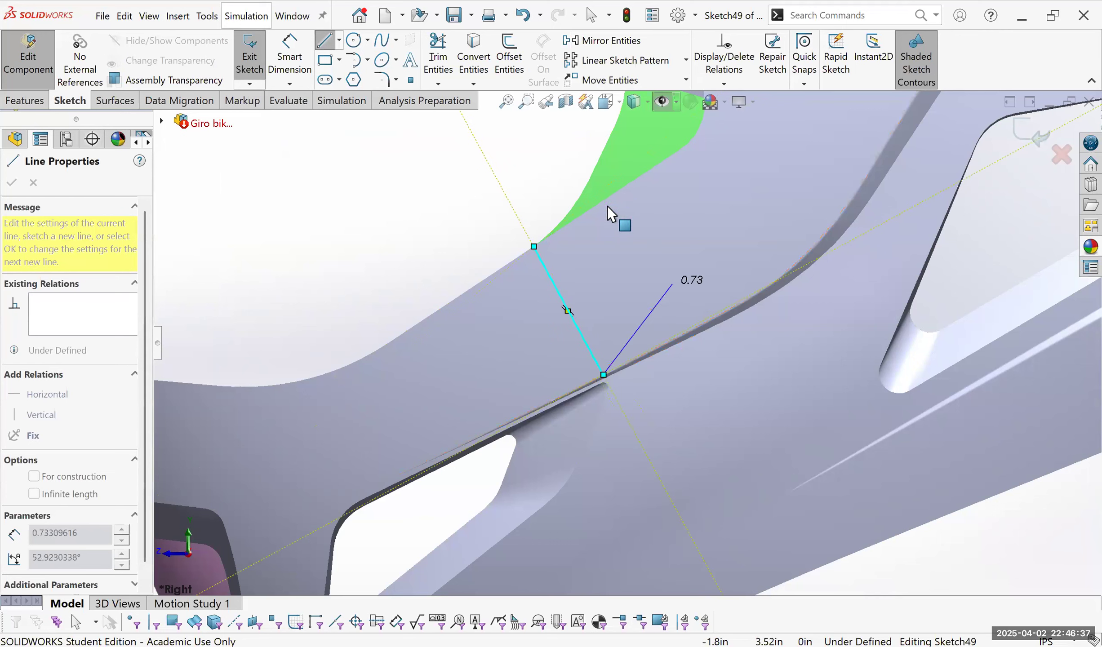
{"action": "key", "text": "Escape"}
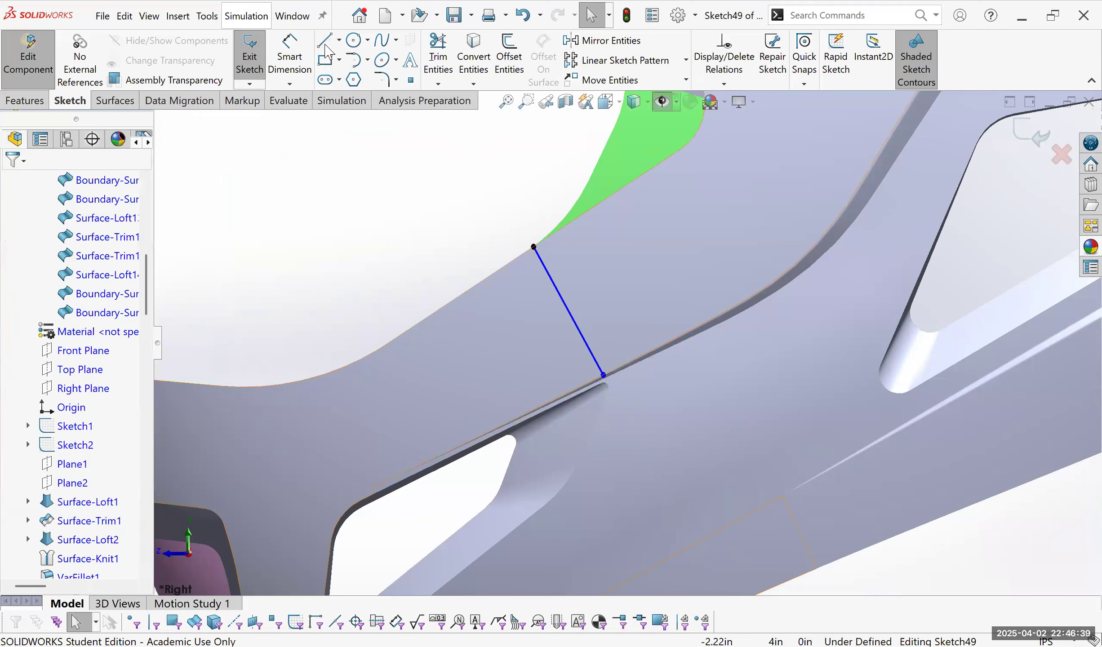
Sketch a second, roughly parallel line rearward of the first, from the face opening's outer edge to the groove edge.
{"action": "key", "text": "l"}
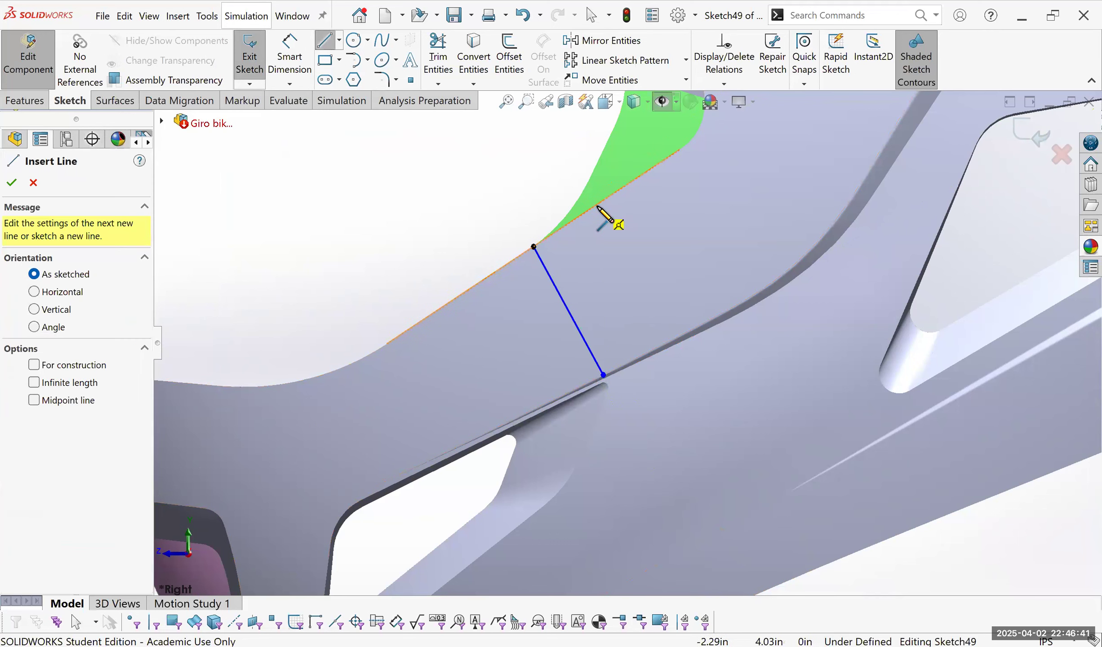
{"action": "left_click", "coordinate": [672, 338]}
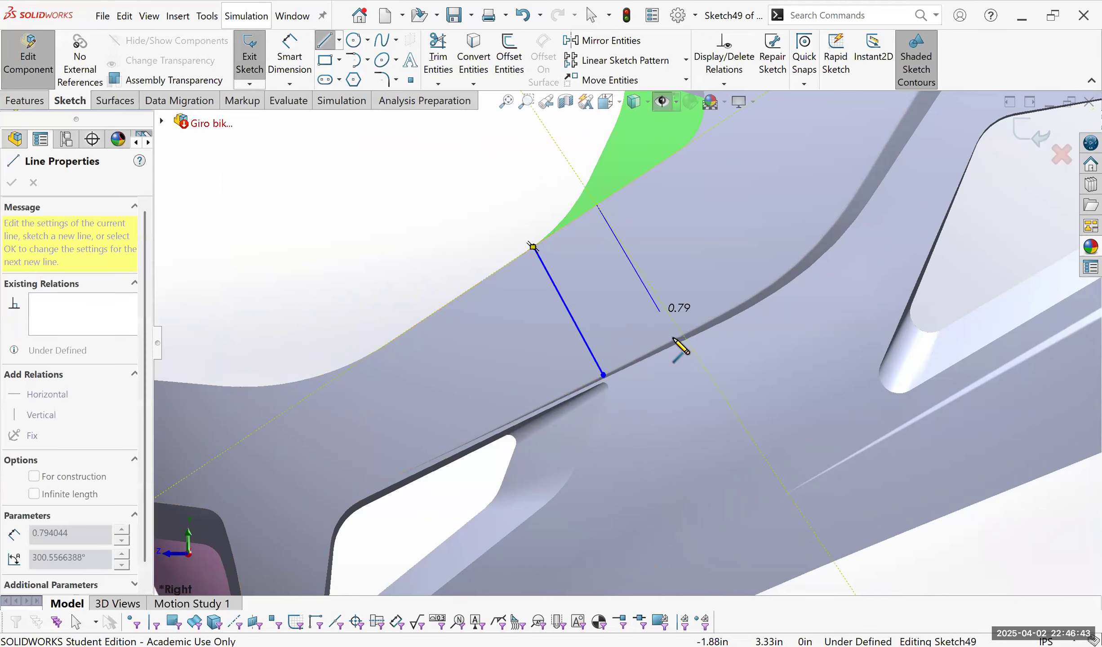
{"action": "left_click", "coordinate": [674, 338]}
{"action": "key", "text": "Escape"}
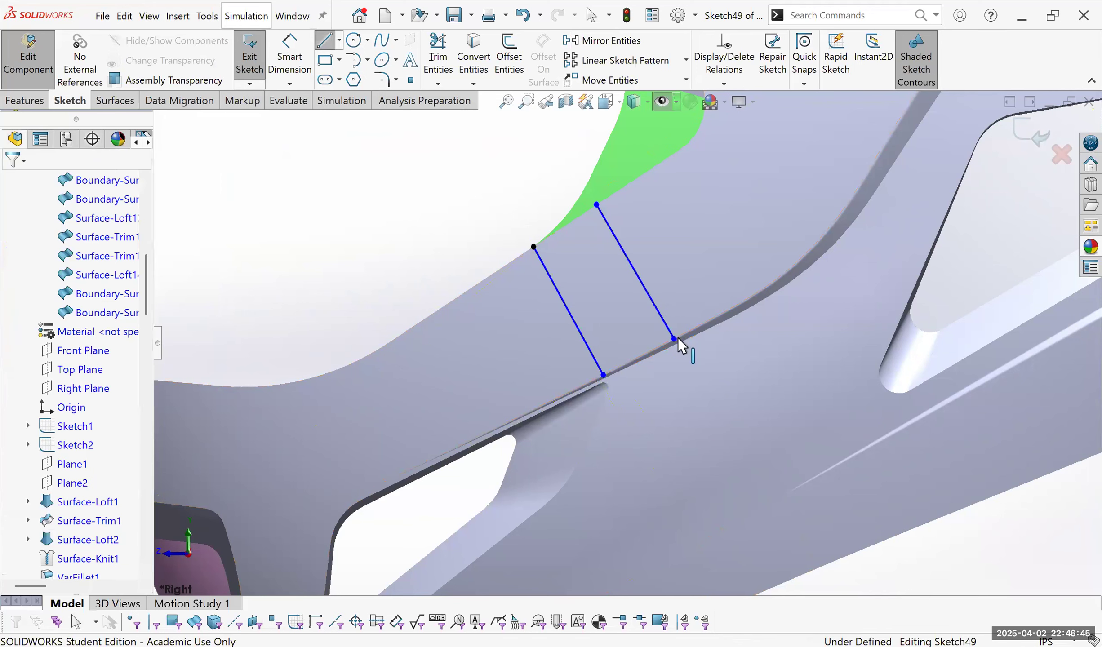
{"action": "key", "text": "Escape"}
{"action": "left_click", "coordinate": [675, 339]}
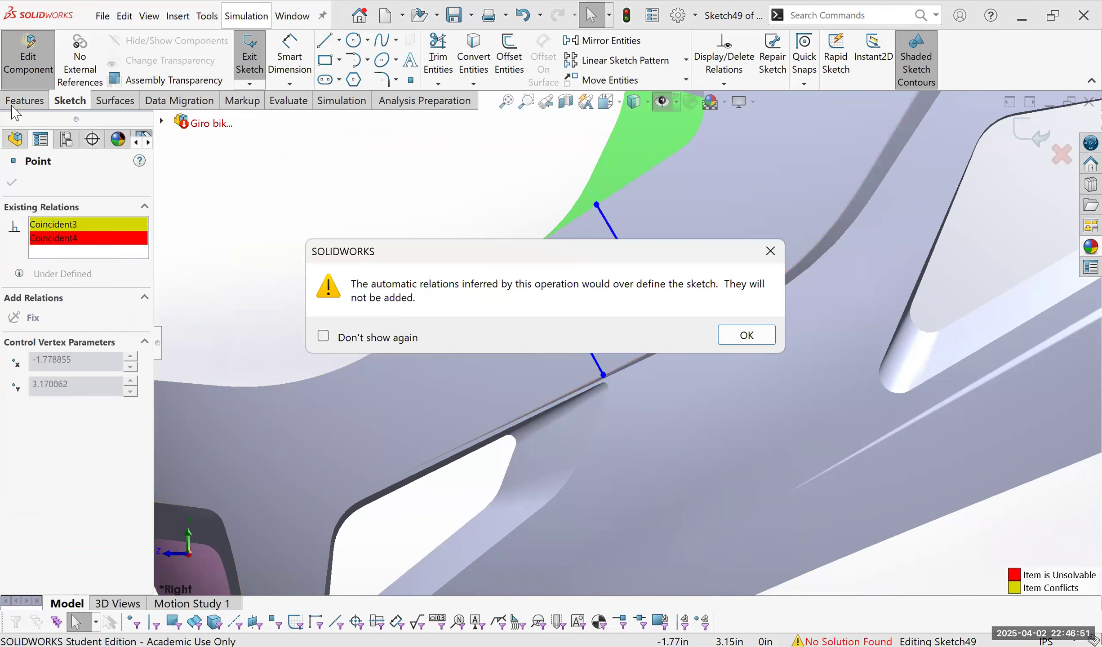
{"action": "key", "text": "Return"}
Split the outer shell's chin-bar face with a projection split line from the current two-line sketch.
{"action": "left_click", "coordinate": [178, 18]}
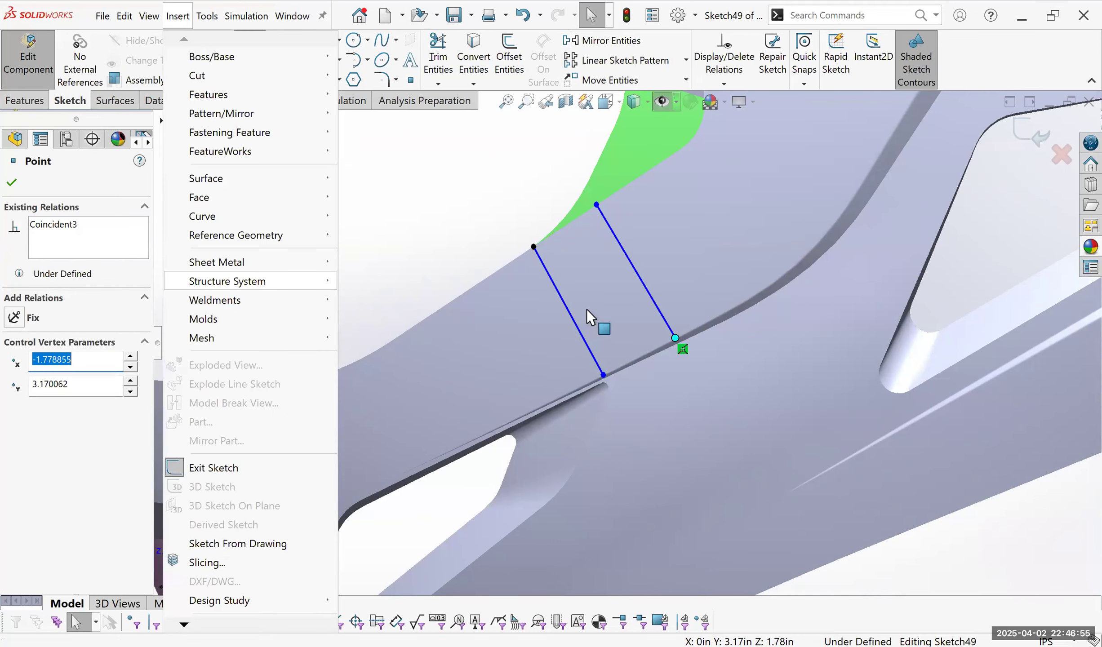
{"action": "key", "text": "u"}
{"action": "key", "text": "s"}
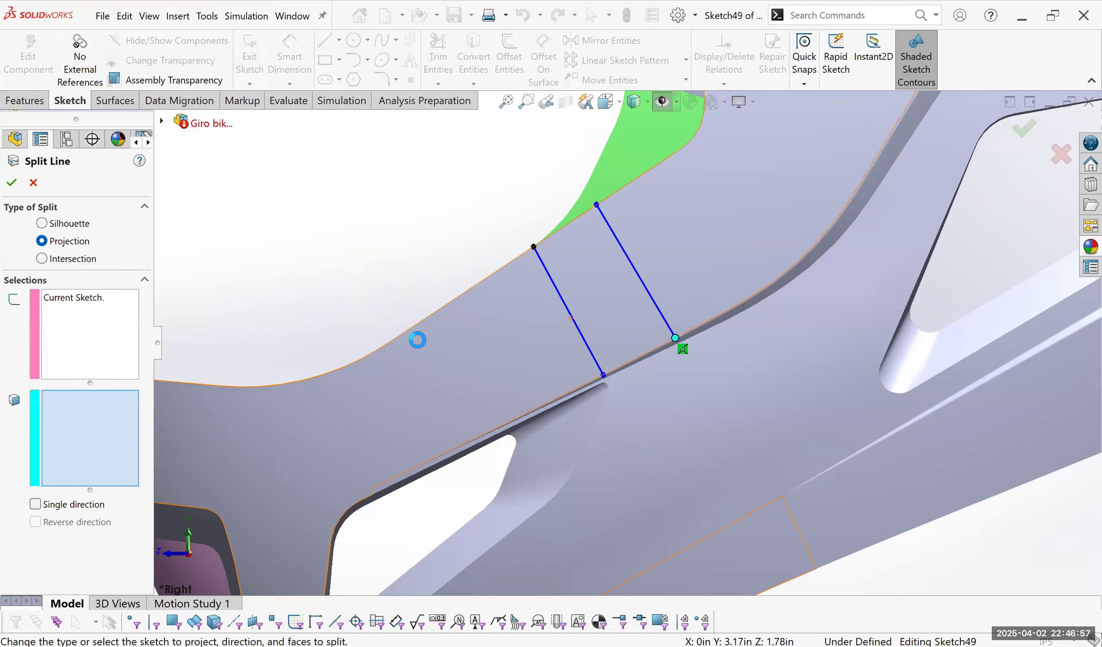
{"action": "left_click", "coordinate": [375, 298]}
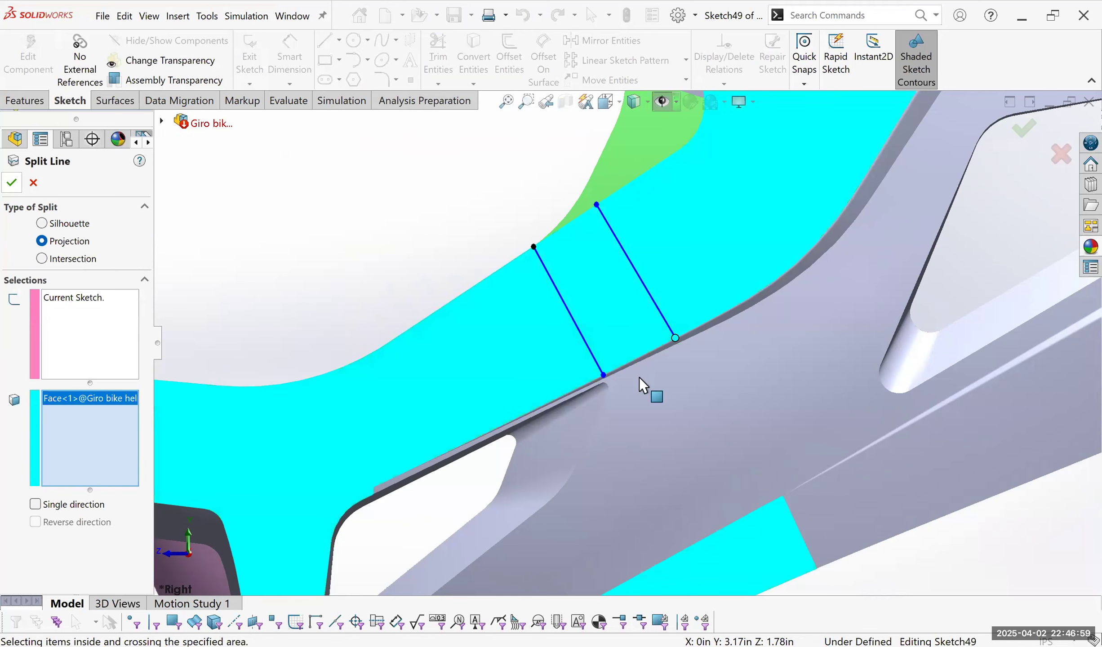
{"action": "key", "text": "Return"}
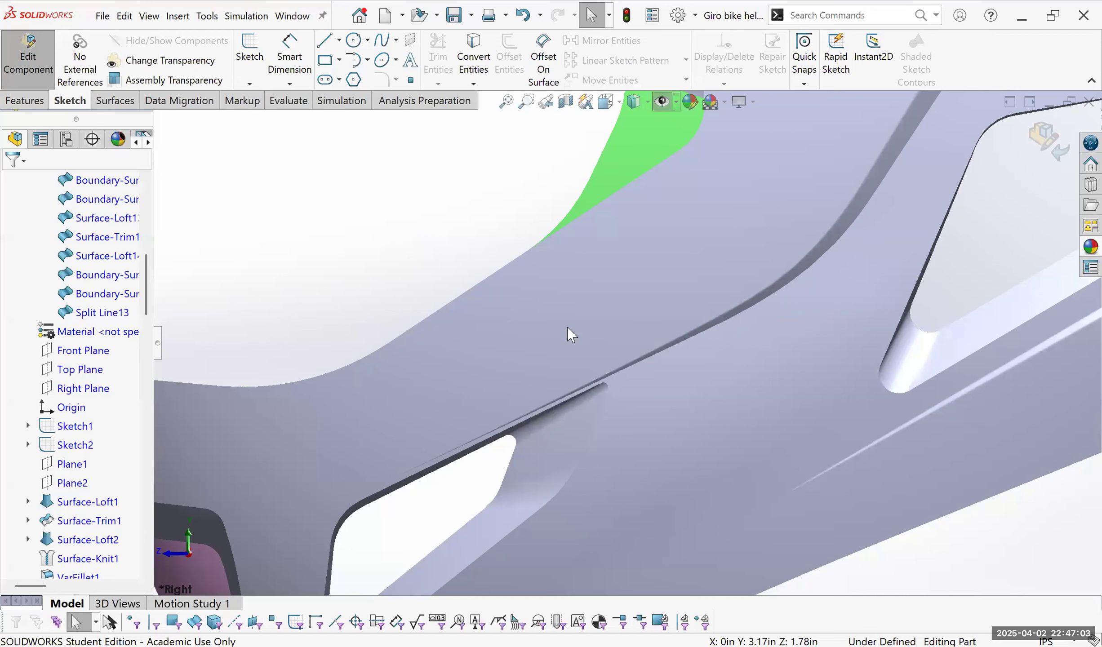
Create a boundary surface between the short inner edge and the outer edge below the face opening's lower rear corner, flipping the connectors.
{"action": "key", "text": "ctrl+shift+z"}
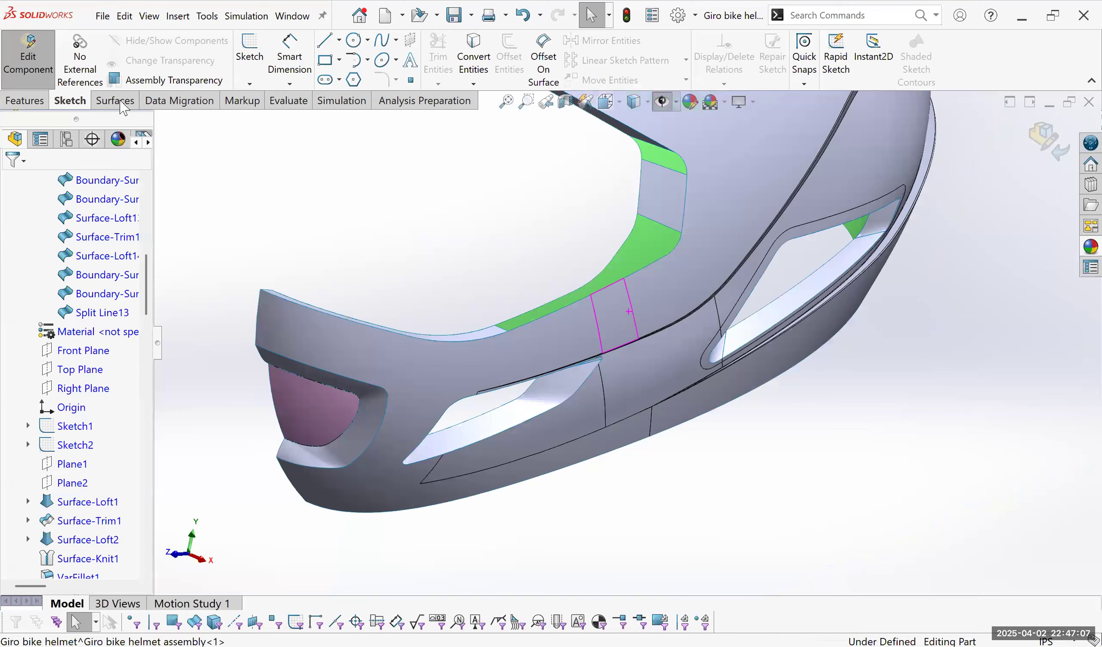
{"action": "key", "text": "ctrl+z"}
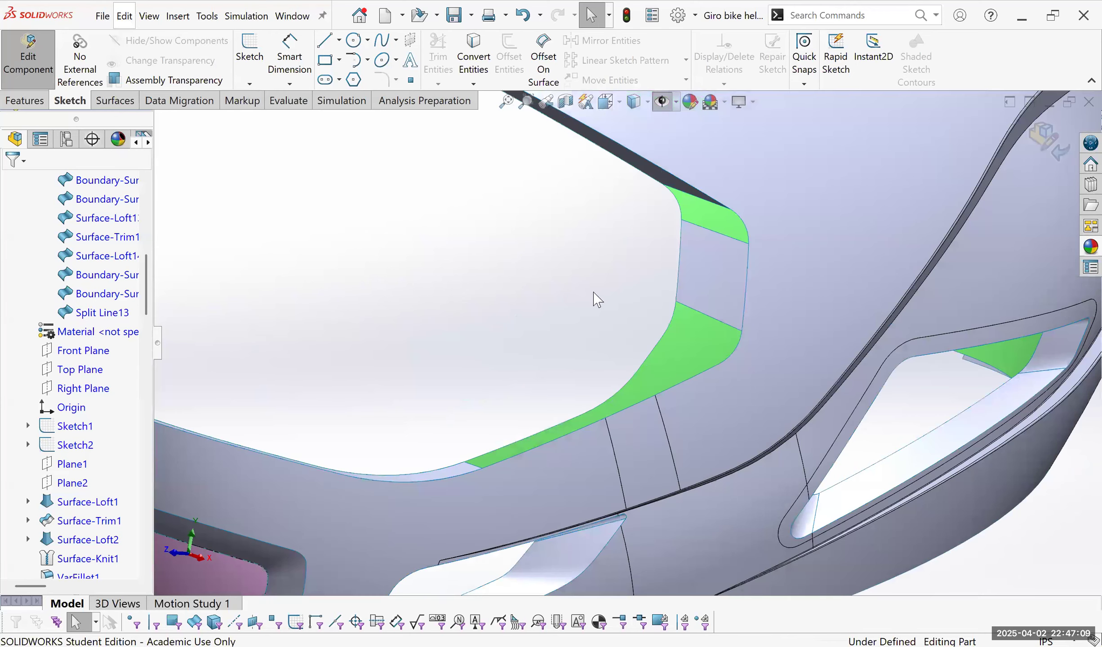
{"action": "middle_click_drag", "start_coordinate": [635, 419], "coordinate": [599, 435]}
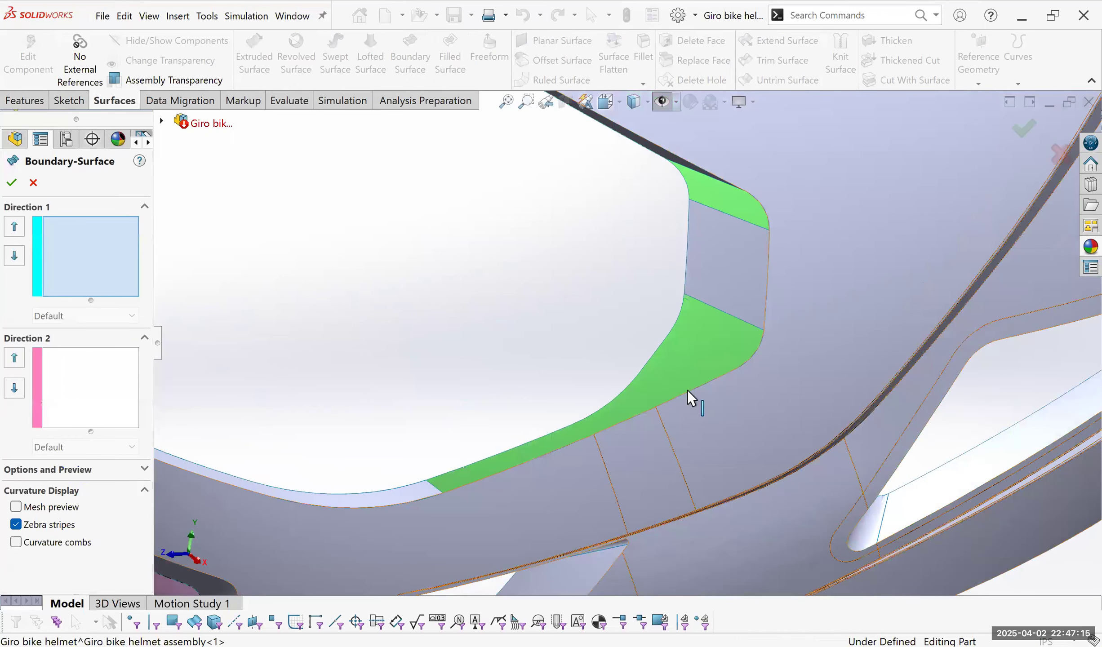
{"action": "left_click", "coordinate": [687, 390]}
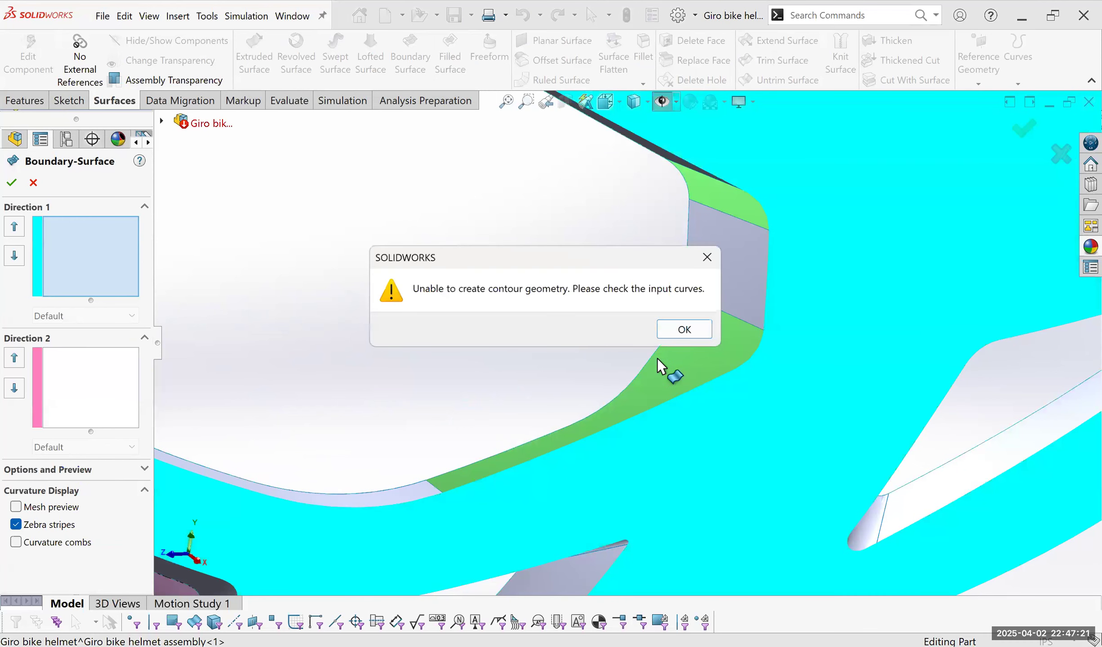
{"action": "key", "text": "Return"}
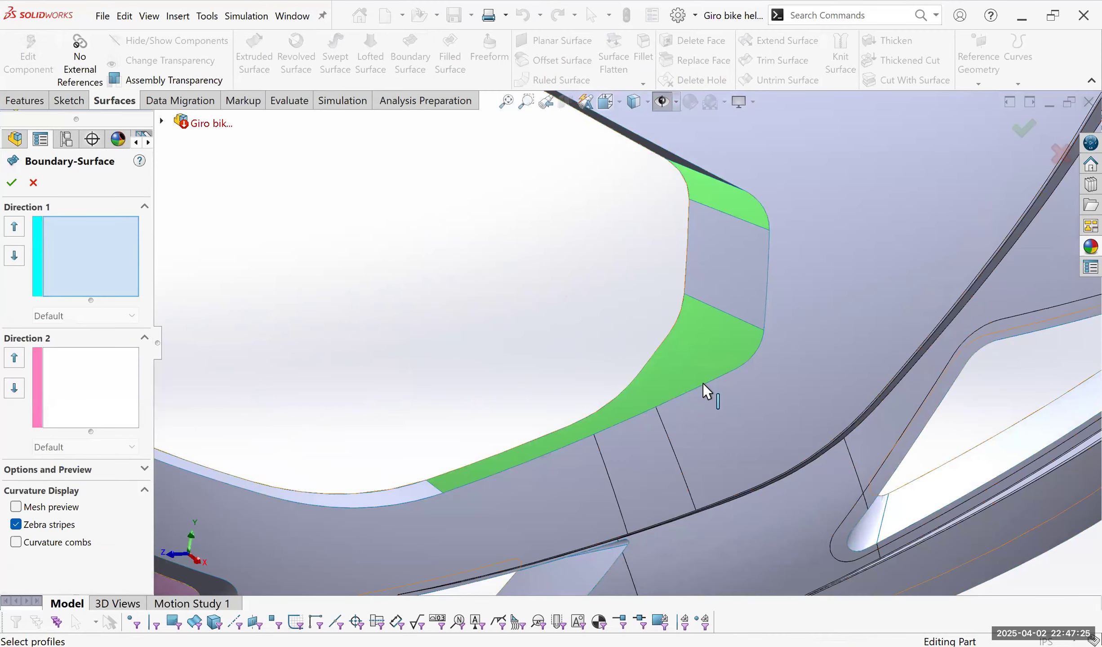
{"action": "left_click", "coordinate": [654, 354]}
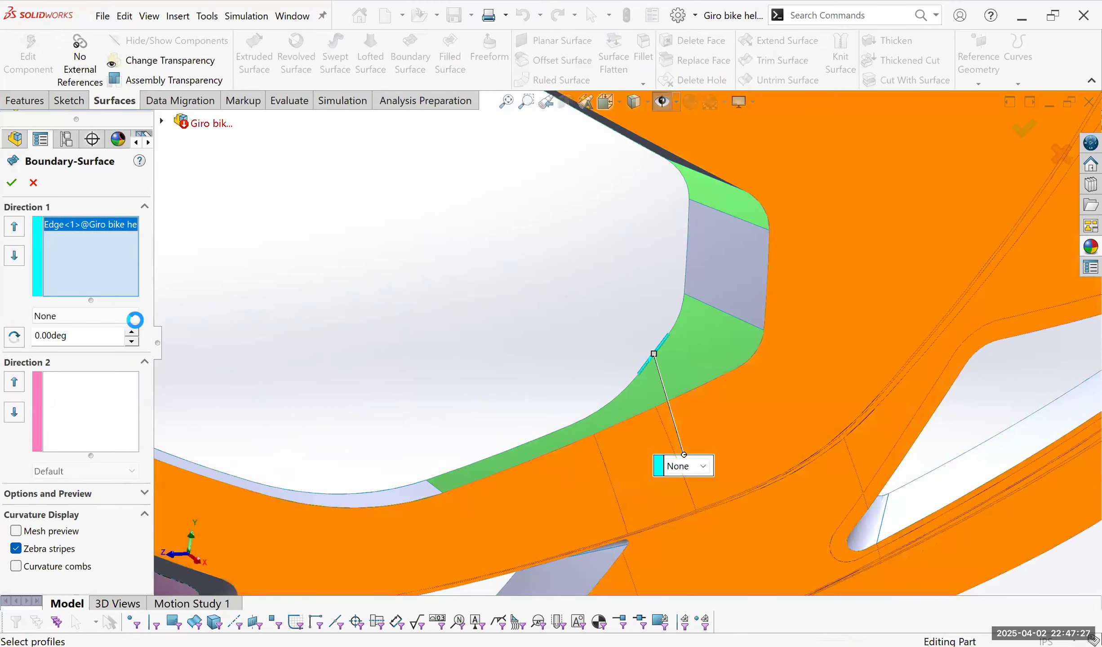
{"action": "right_click", "coordinate": [88, 238]}
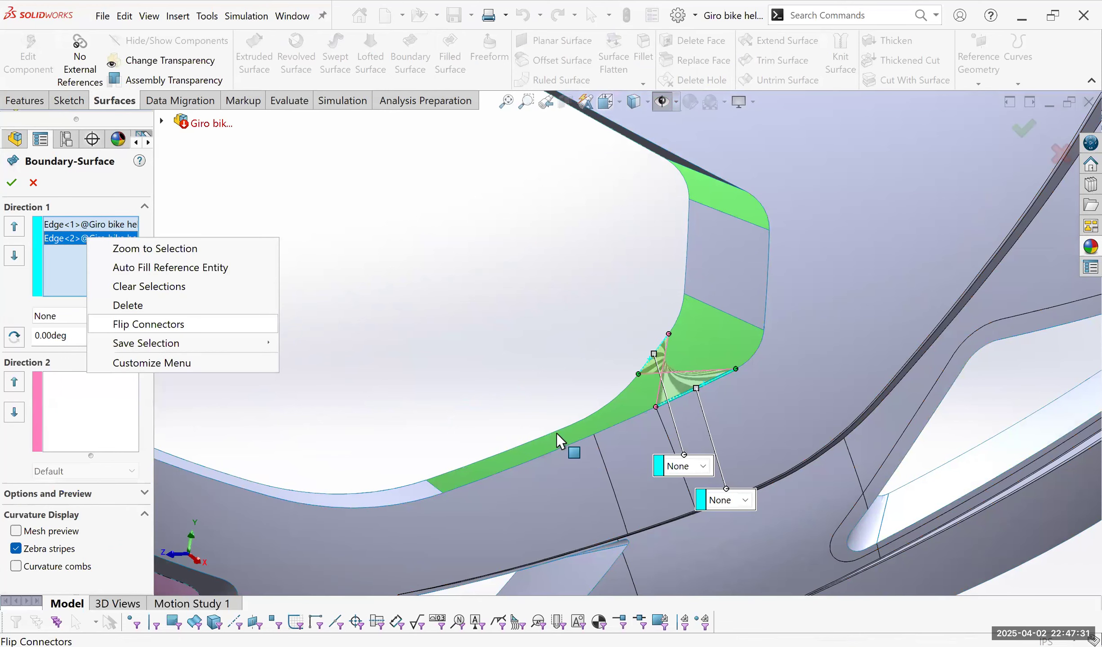
{"action": "key", "text": "Return"}
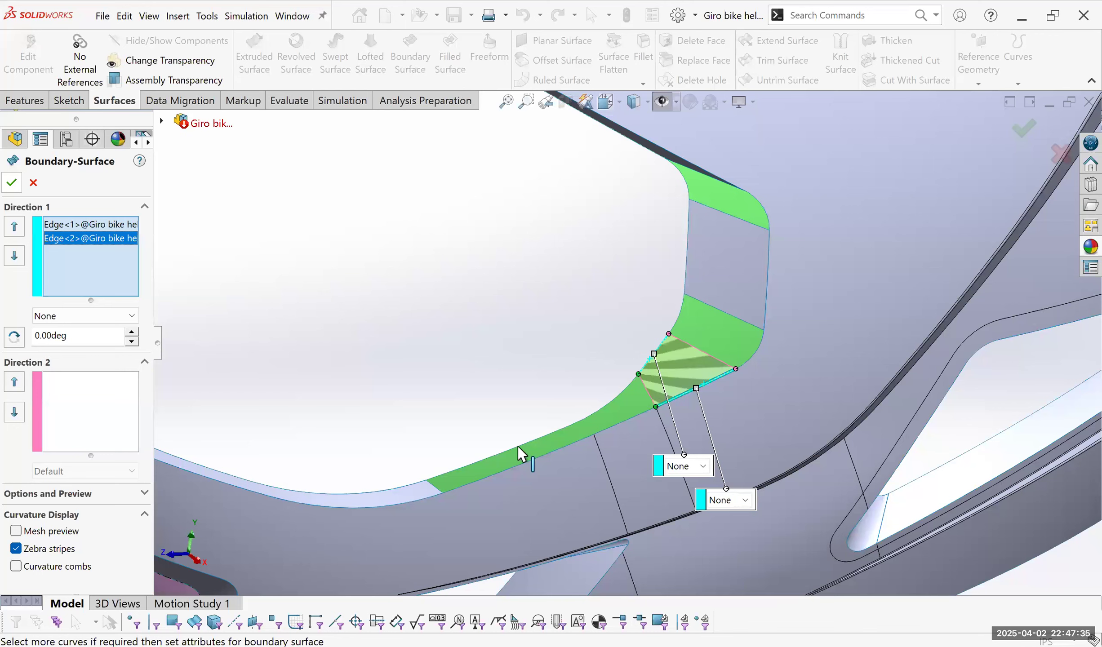
{"action": "key", "text": "Return"}
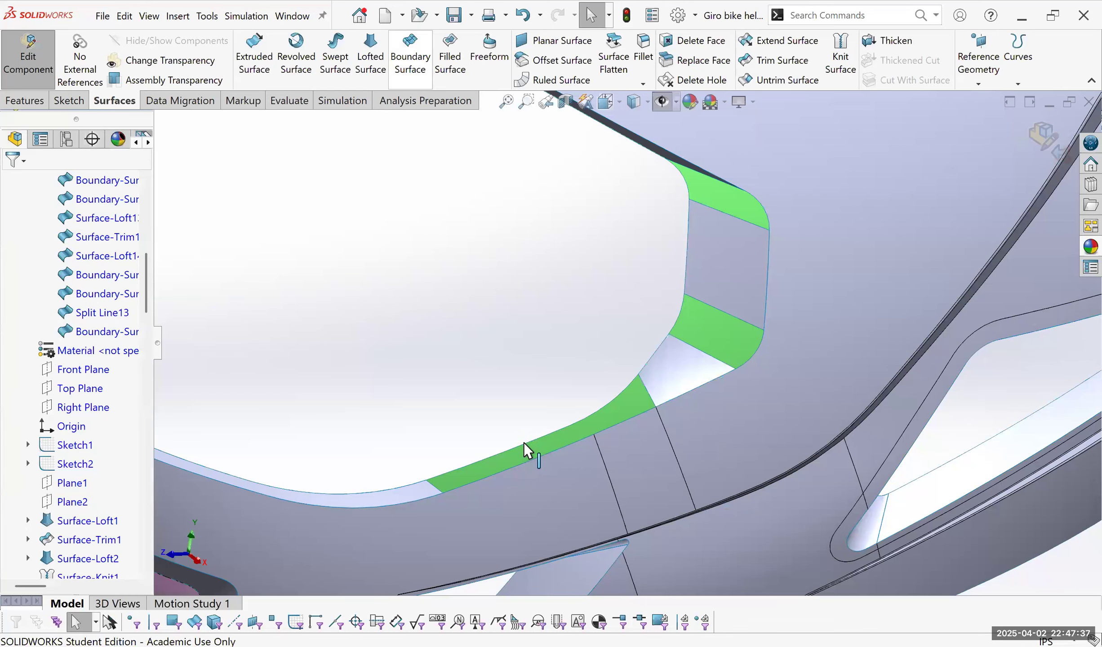
Create a boundary surface between the inner and outer edges along the chin bar, from the existing front patch to the forward split line.
{"action": "key", "text": "Return"}
{"action": "left_click", "coordinate": [464, 466]}
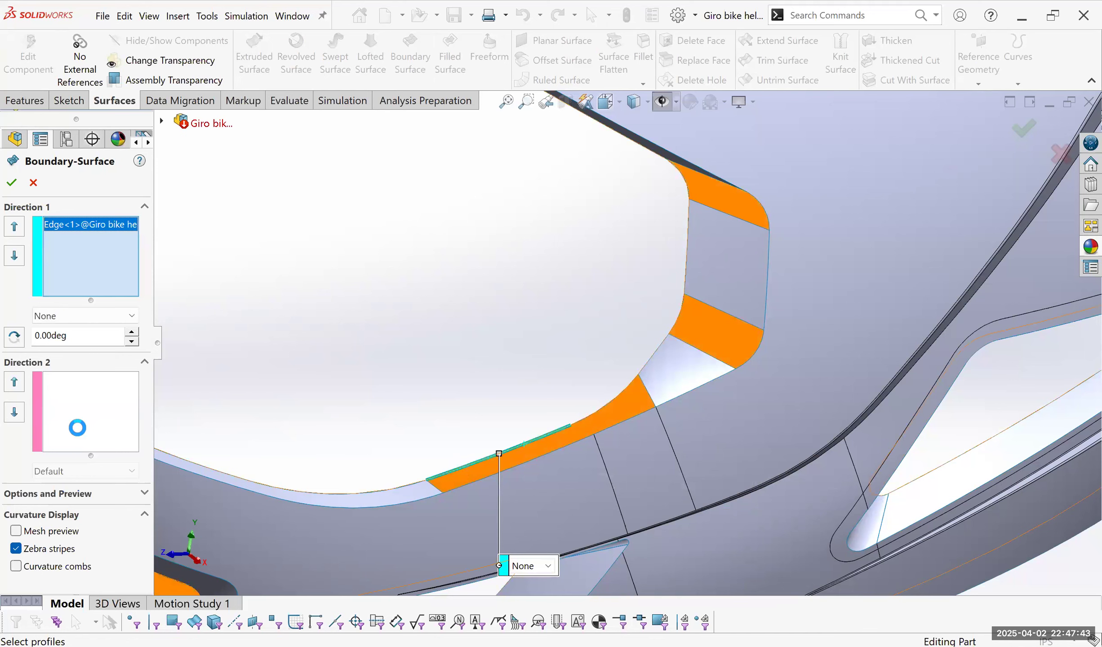
{"action": "left_click", "coordinate": [468, 484]}
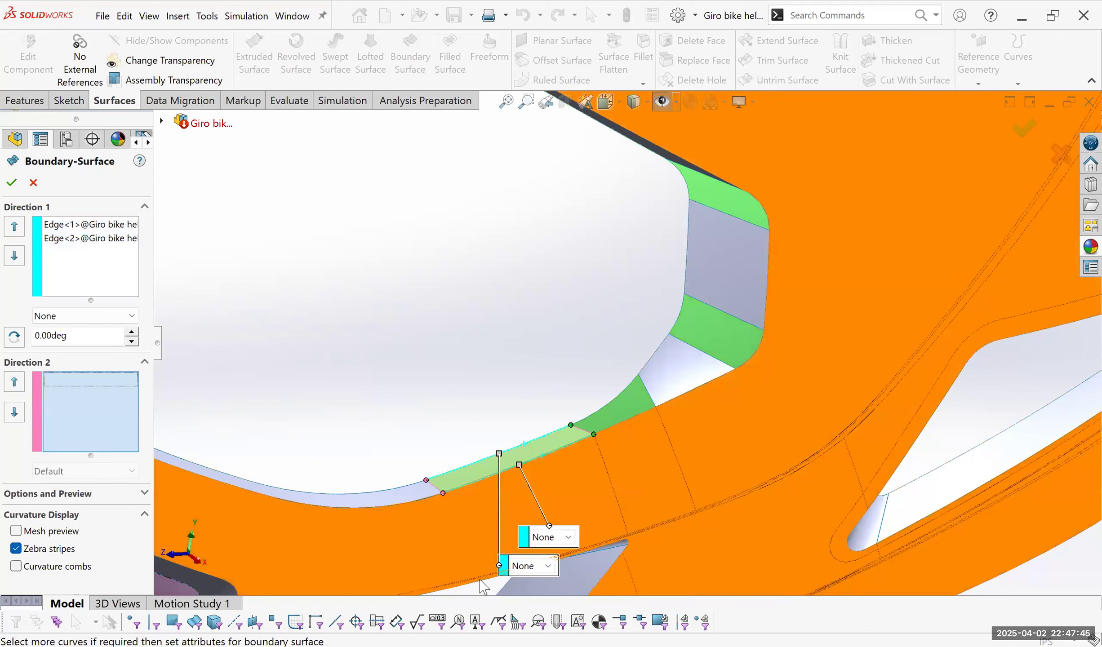
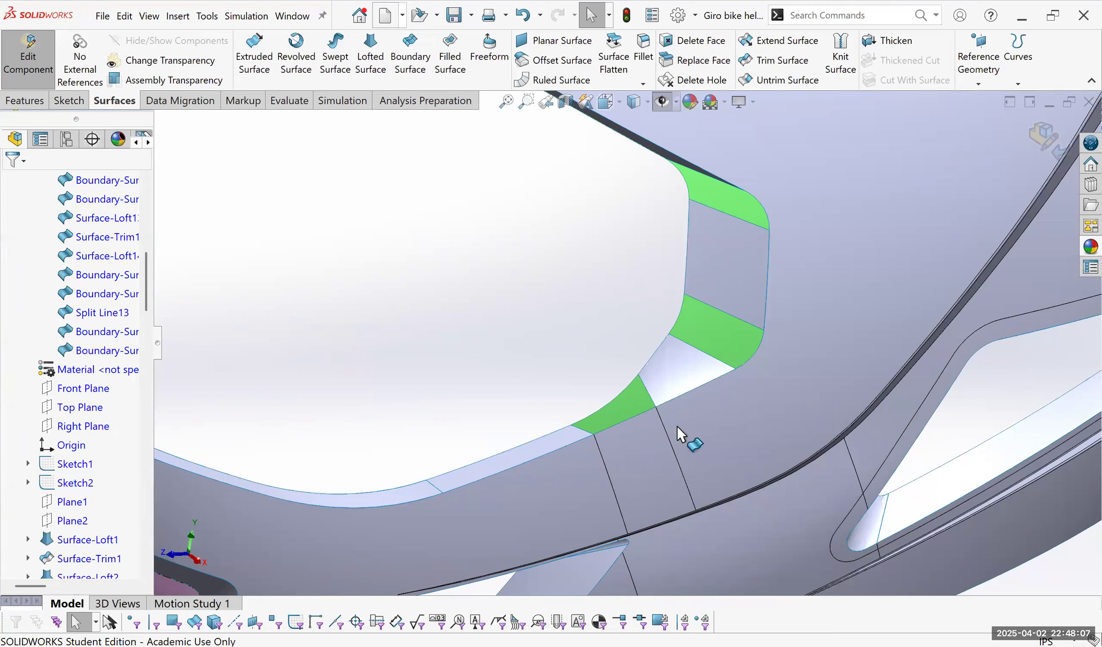
Bridge the gap between both new patches with a boundary surface, Curvature To Face at the rear with 61% tangent influence, Tangency To Face at the front.
{"action": "left_click", "coordinate": [587, 431]}
{"action": "left_click", "coordinate": [595, 435]}
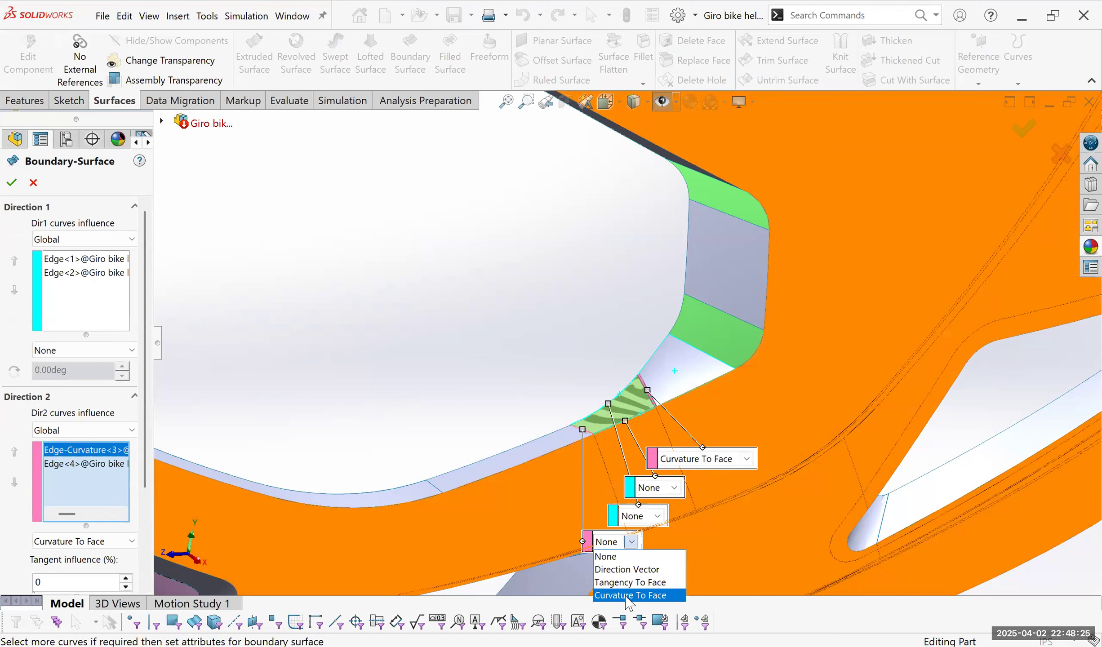
{"action": "left_click", "coordinate": [627, 583]}
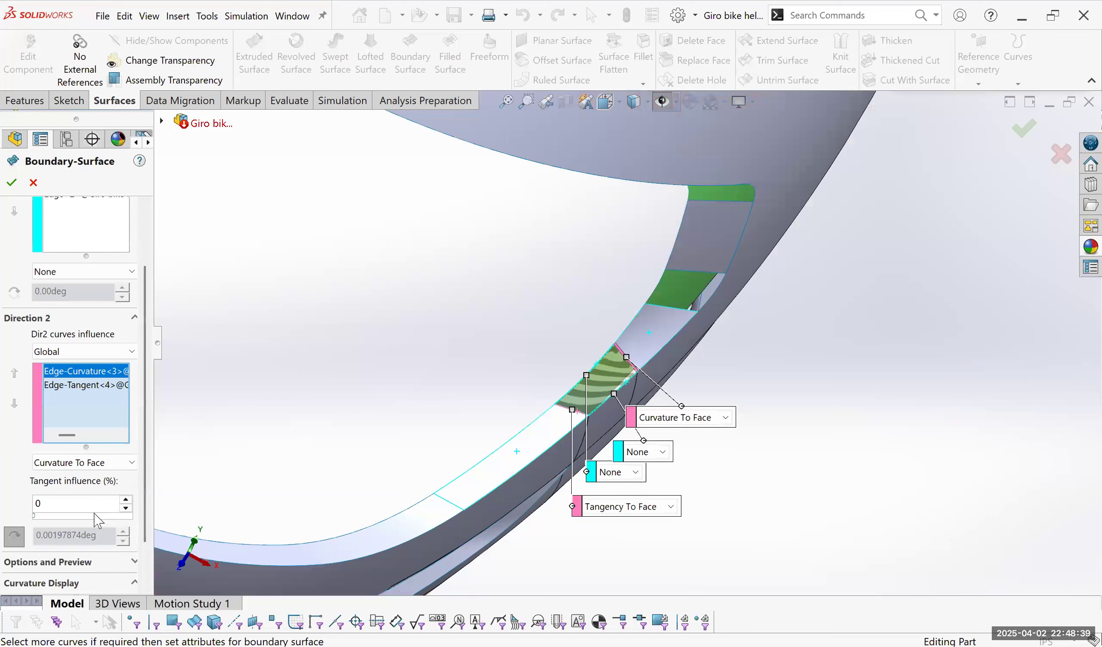
{"action": "left_click", "coordinate": [93, 514]}
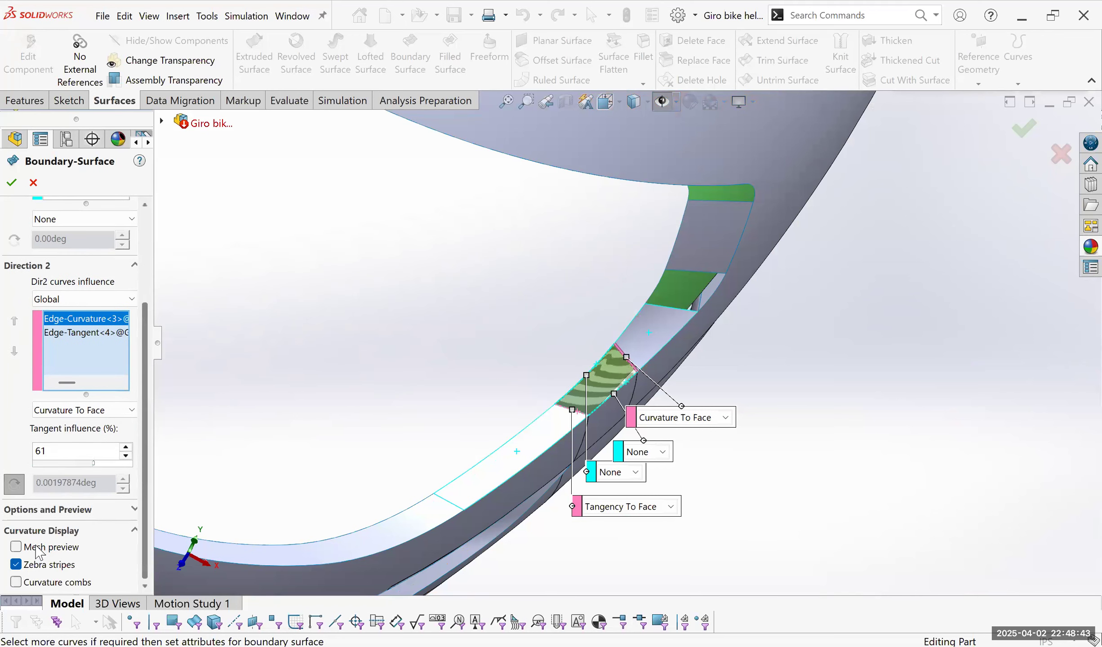
{"action": "left_click", "coordinate": [15, 547]}
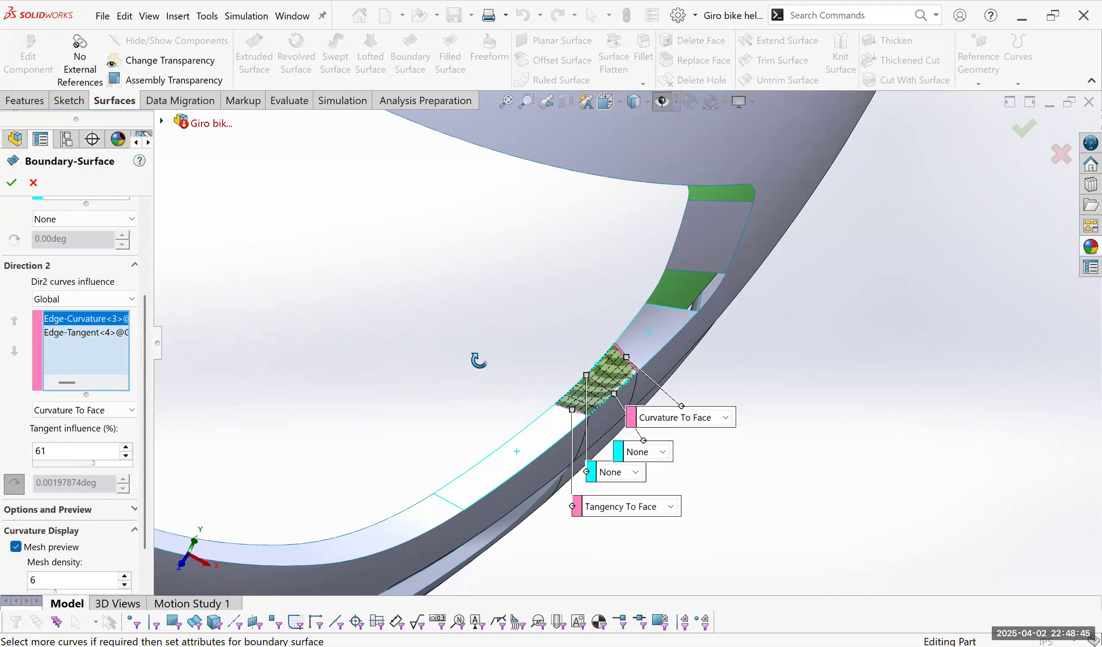
{"action": "scroll", "coordinate": [480, 364], "scroll_direction": "down", "scroll_amount": 2}
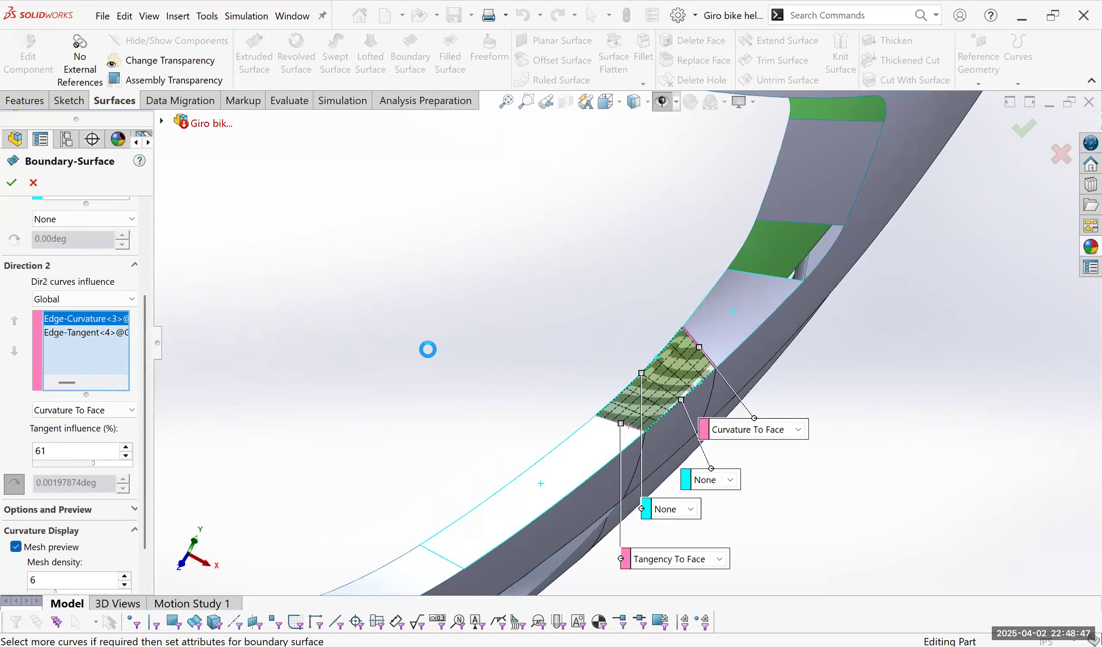
{"action": "middle_click_drag", "start_coordinate": [477, 326], "coordinate": [512, 397]}
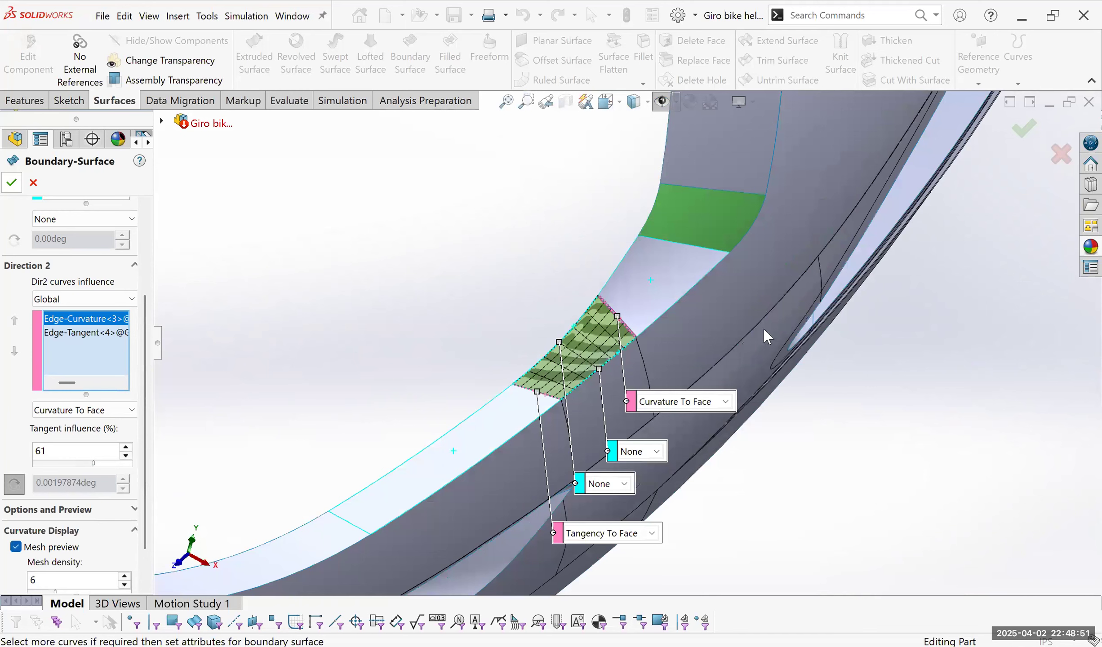
{"action": "key", "text": "Return"}
Patch the gap at the face opening's lower rear corner with a Fill Surface bounded by the surrounding edges.
{"action": "middle_click_drag", "start_coordinate": [646, 295], "coordinate": [621, 227]}
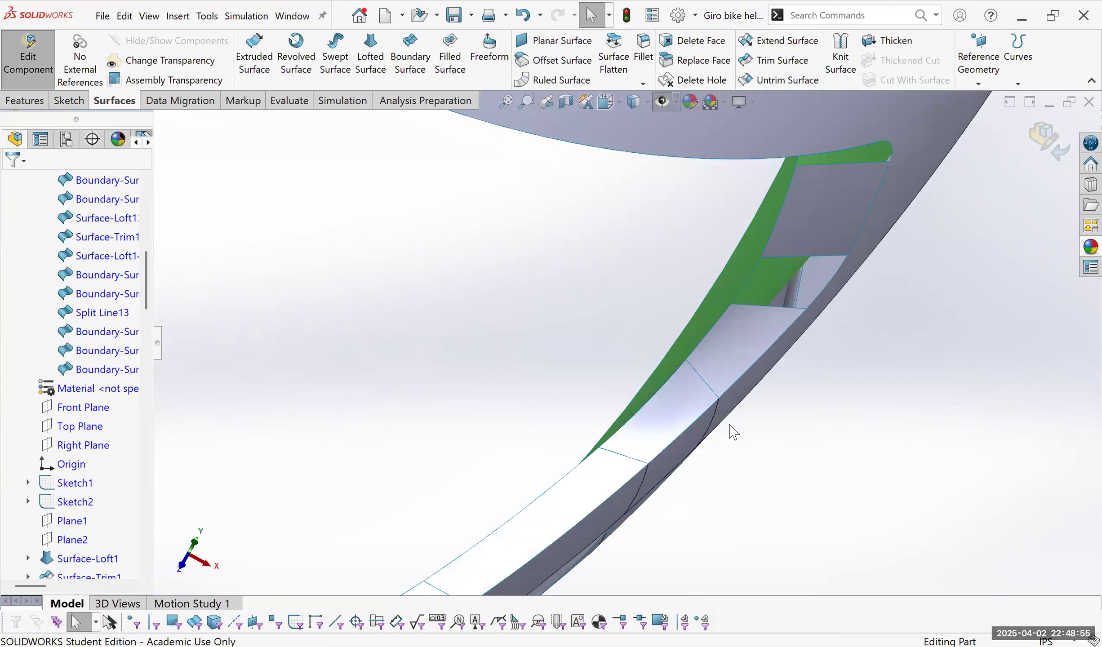
{"action": "key", "text": "ctrl+shift+z"}
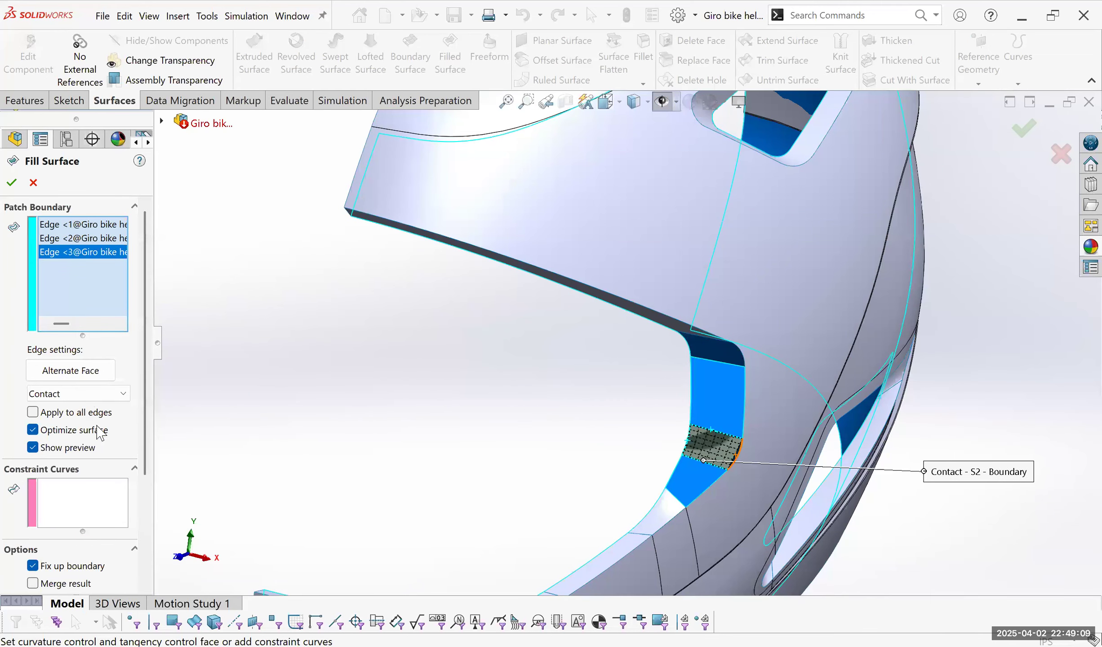
{"action": "middle_click_drag", "start_coordinate": [469, 242], "coordinate": [471, 237]}
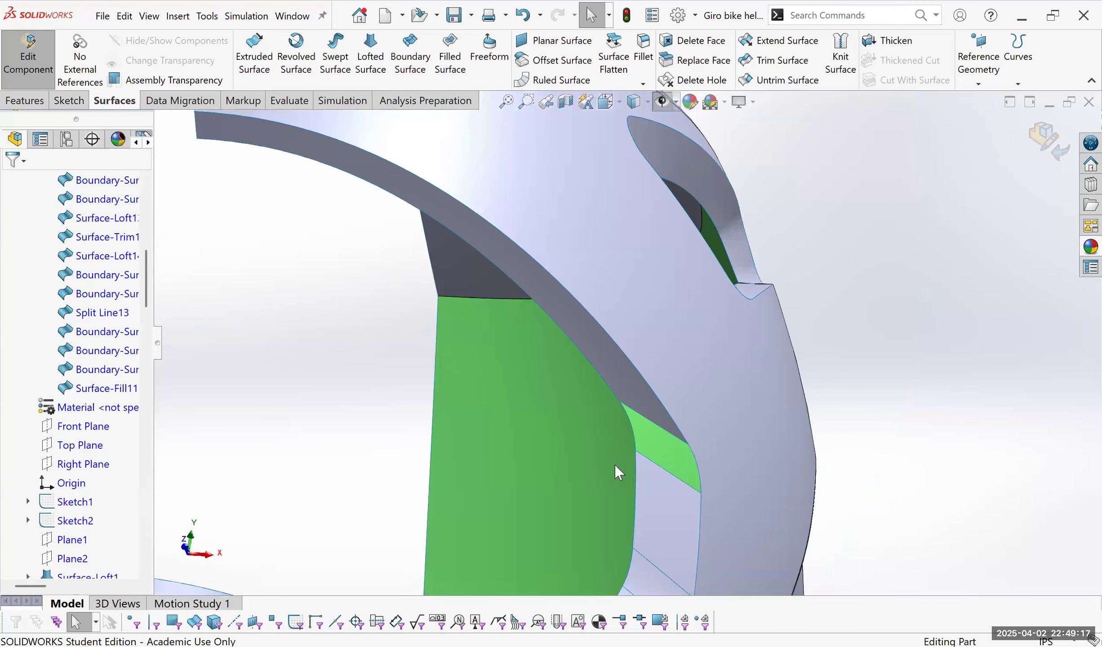
Patch the gap at the face opening's upper rear corner with a Fill Surface bounded by its four edges.
{"action": "key", "text": "Return"}
{"action": "left_click", "coordinate": [674, 478]}
{"action": "scroll", "coordinate": [692, 492], "scroll_direction": "down", "scroll_amount": 2}
{"action": "left_click", "coordinate": [708, 504]}
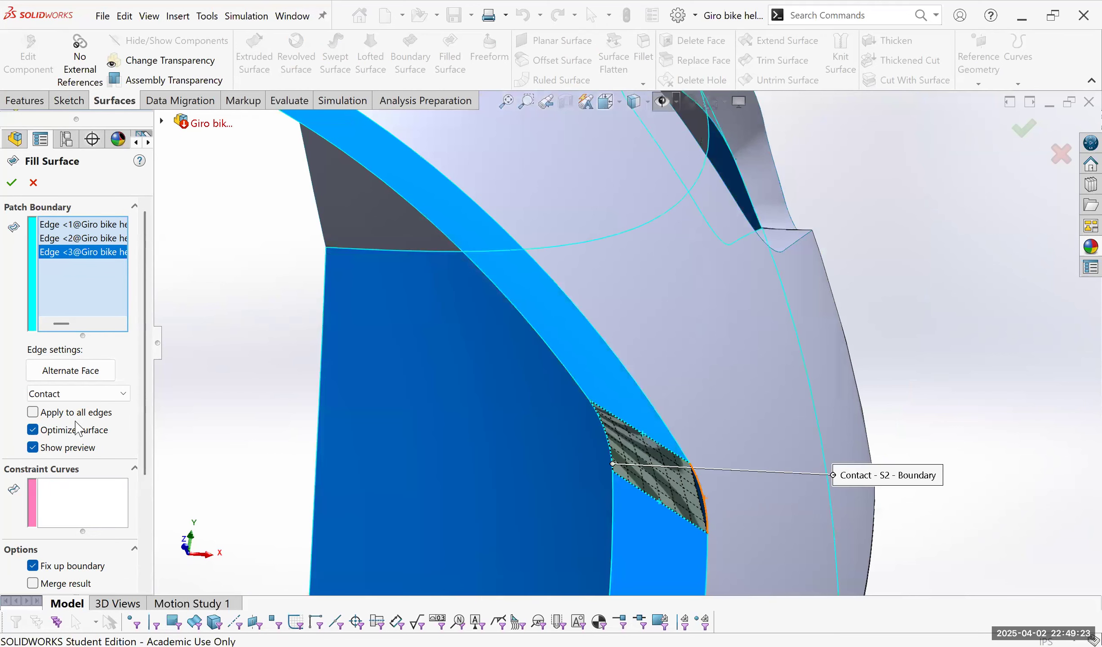
{"action": "left_click", "coordinate": [75, 421]}
{"action": "left_click", "coordinate": [85, 239]}
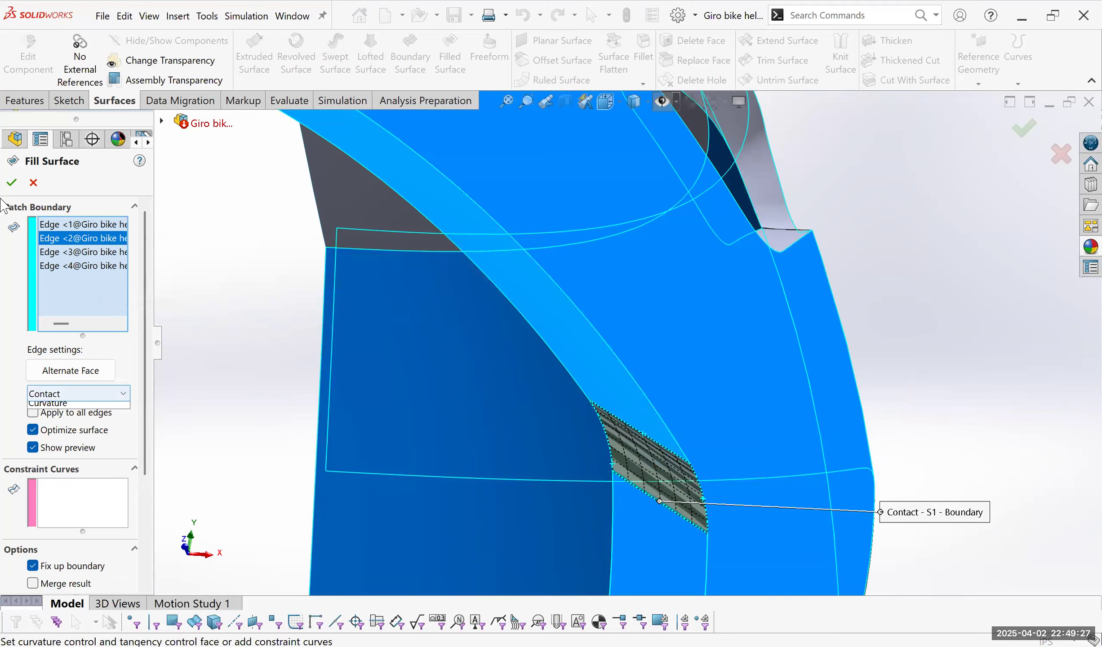
Examine the helmet's outer shell, face opening and inner surface in shaded display without edges.
{"action": "scroll", "coordinate": [395, 303], "scroll_direction": "up", "scroll_amount": 3}
{"action": "middle_click_drag", "start_coordinate": [395, 304], "coordinate": [282, 303]}
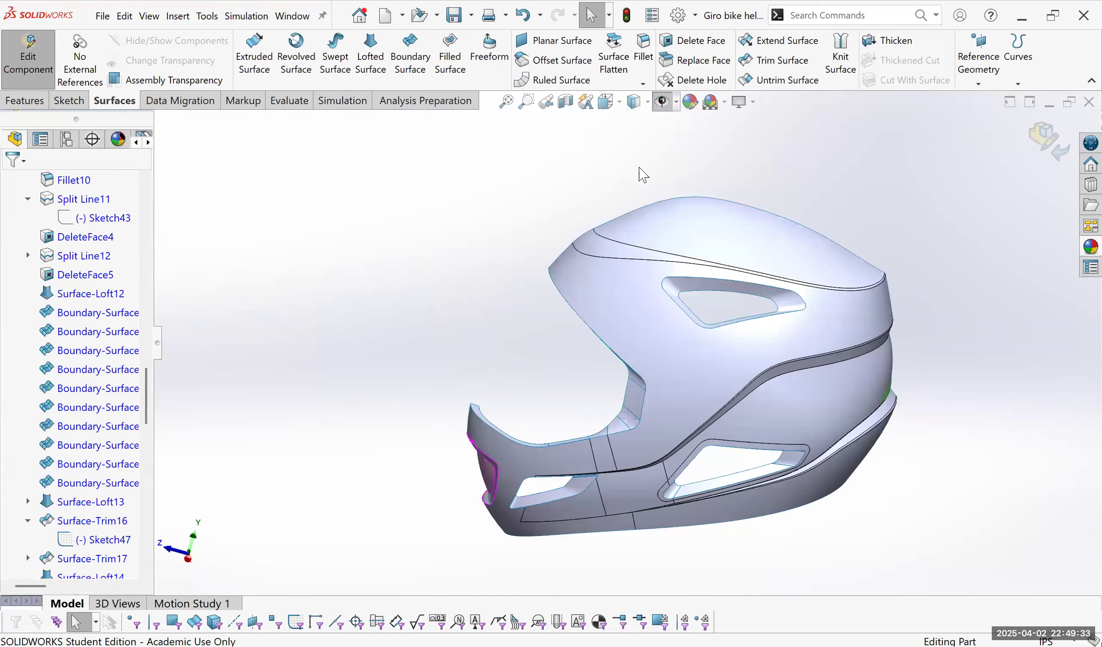
{"action": "middle_click_drag", "start_coordinate": [761, 202], "coordinate": [715, 232]}
{"action": "middle_click_drag", "start_coordinate": [840, 279], "coordinate": [846, 276]}
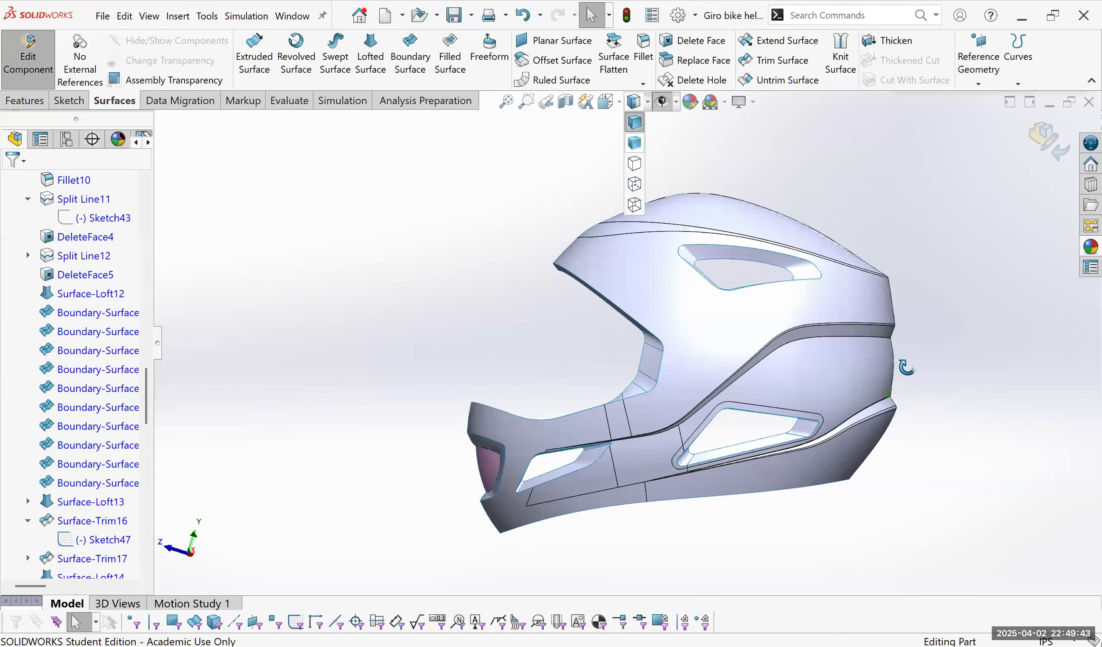
{"action": "middle_click_drag", "start_coordinate": [903, 369], "coordinate": [645, 297]}
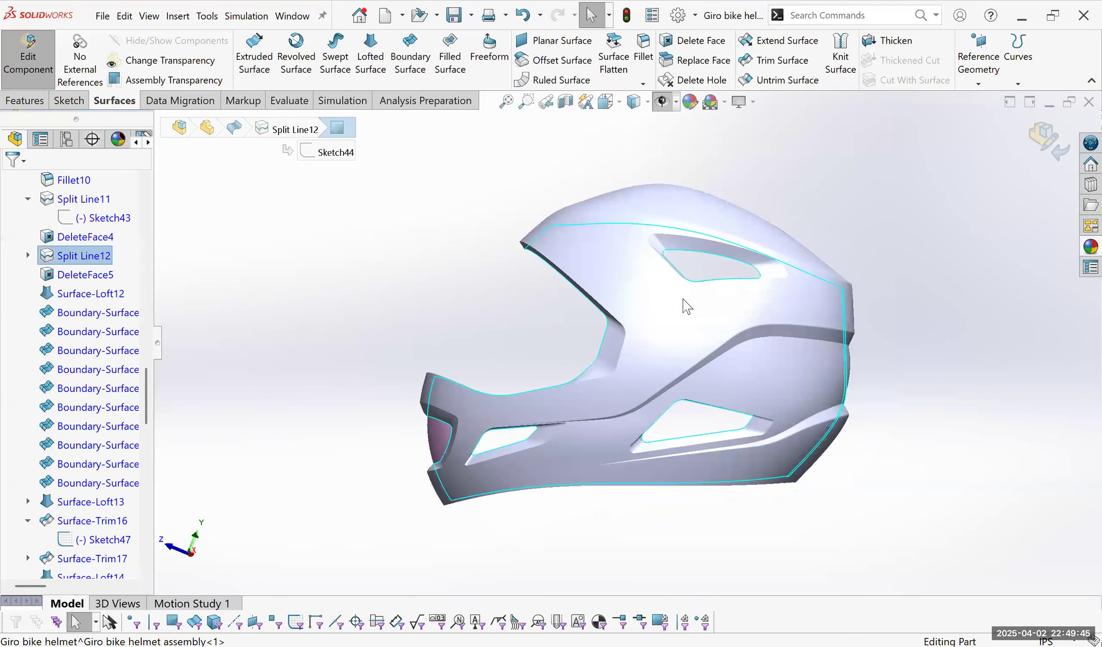
{"action": "middle_click_drag", "start_coordinate": [813, 398], "coordinate": [755, 397]}
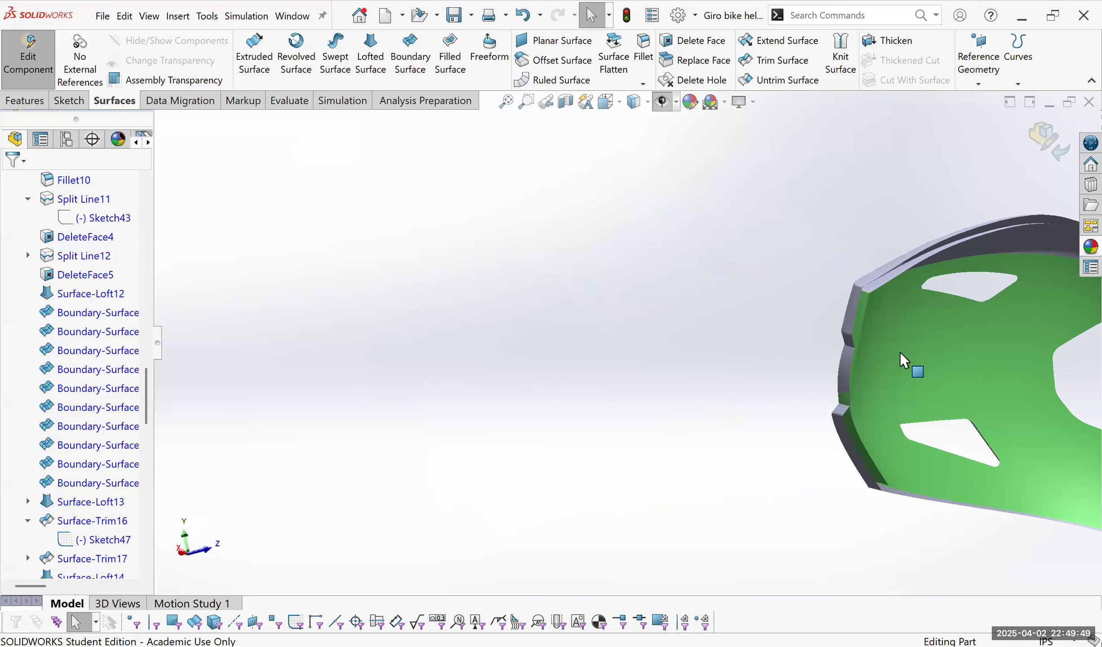
{"action": "middle_click_drag", "start_coordinate": [671, 302], "coordinate": [801, 355]}
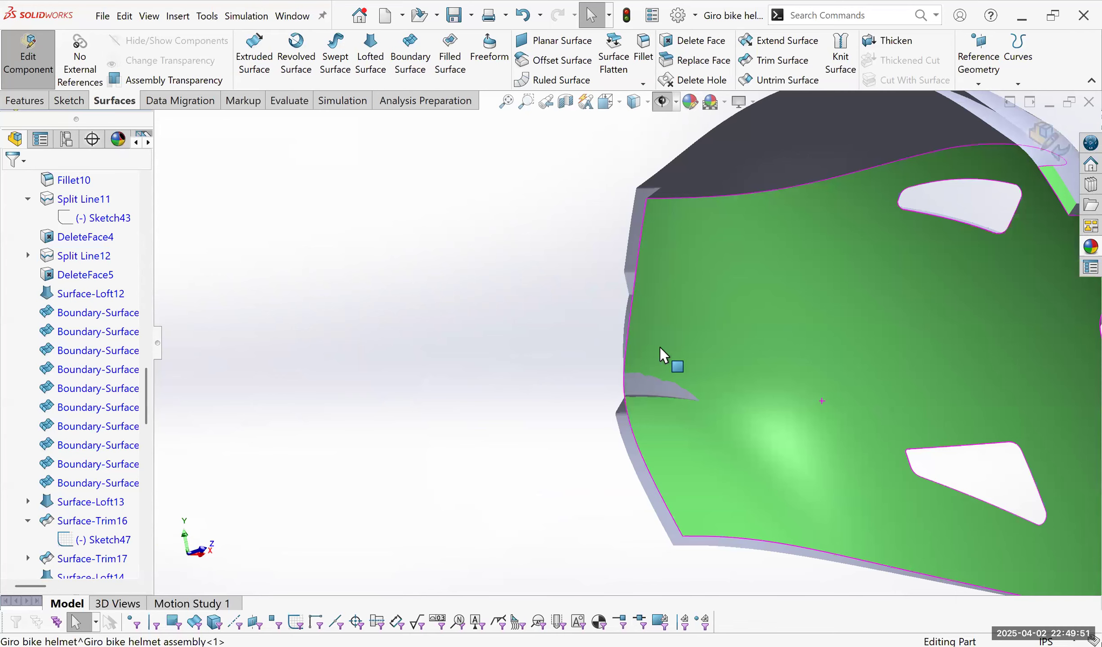
{"action": "key", "text": "ctrl+shift+z"}
{"action": "key", "text": "ctrl+shift+z"}
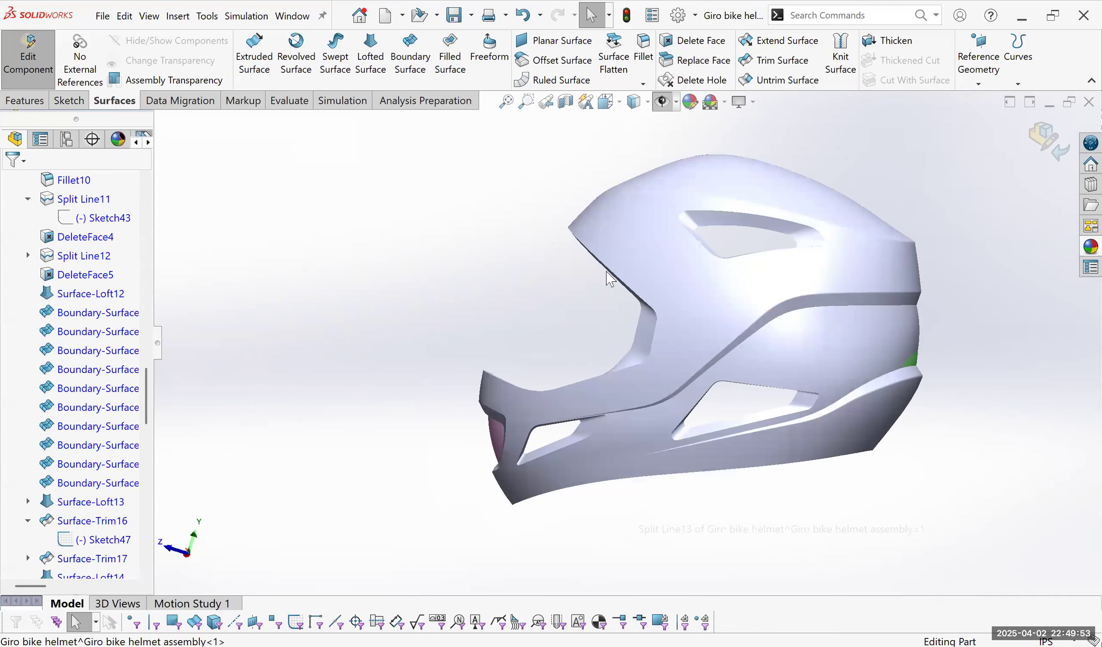
{"action": "middle_click_drag", "start_coordinate": [508, 340], "coordinate": [472, 349]}
{"action": "middle_click_drag", "start_coordinate": [455, 394], "coordinate": [463, 399]}
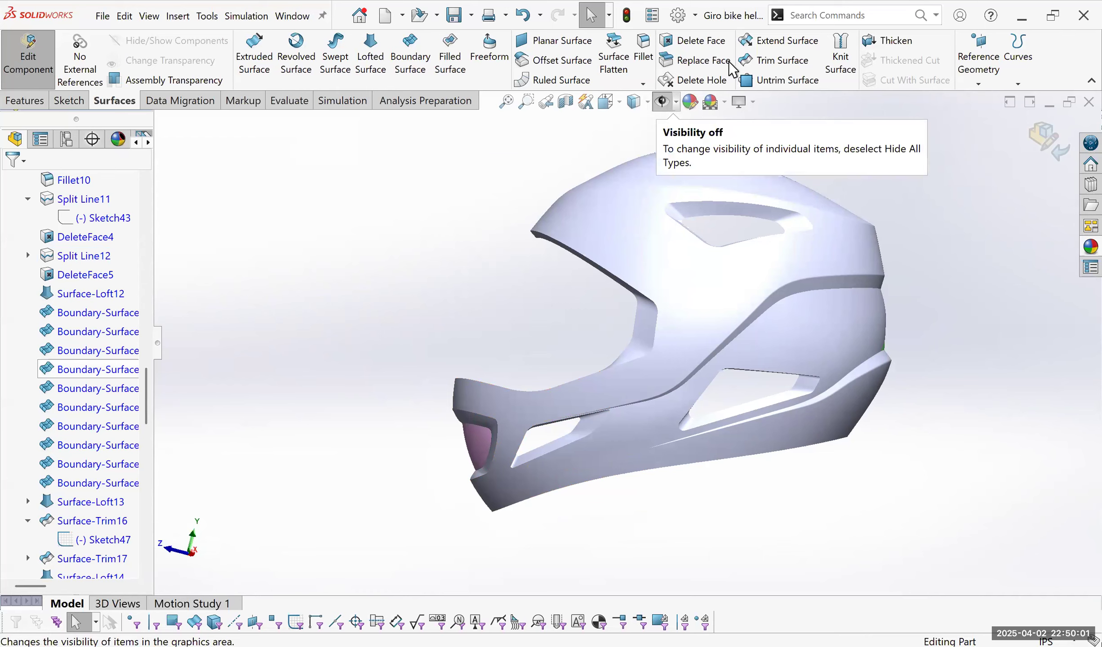
Show the reference image with the shell hidden, and sketch two connected lines on the Right Plane along the chin bar's dark recessed band.
{"action": "left_click", "coordinate": [660, 110]}
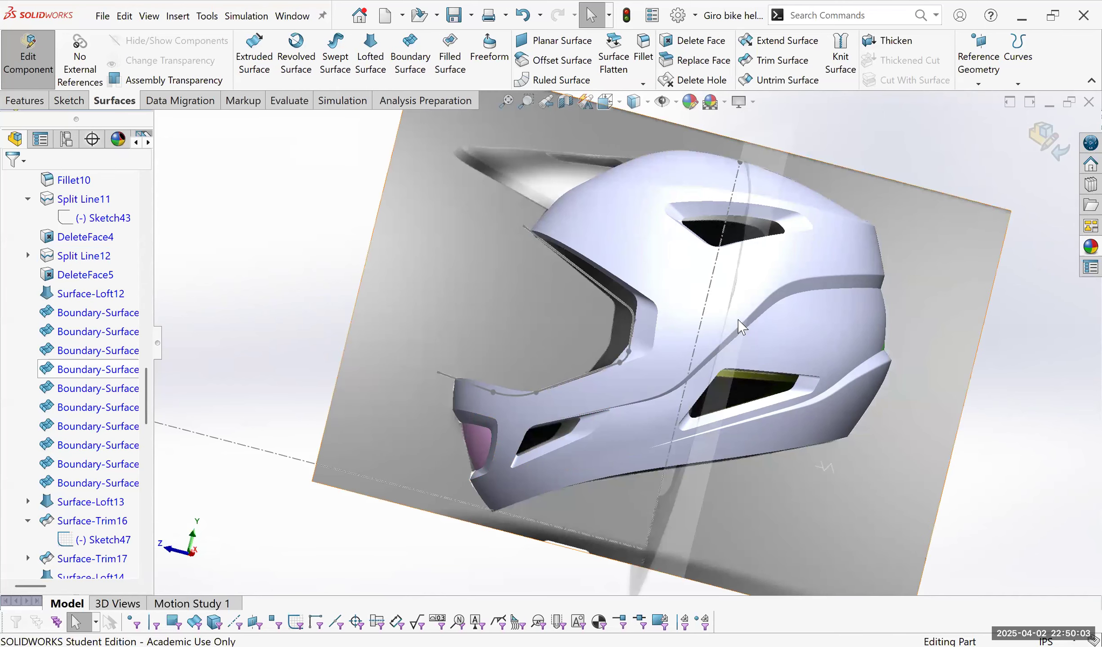
{"action": "key", "text": "ctrl+shift+z"}
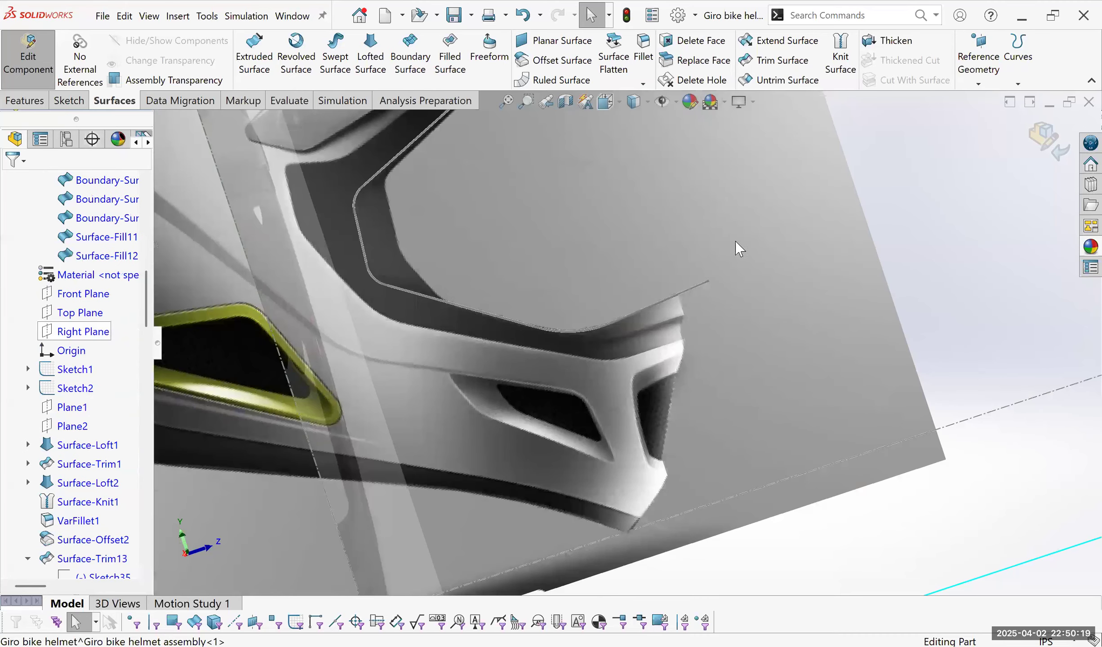
{"action": "left_click", "coordinate": [670, 416]}
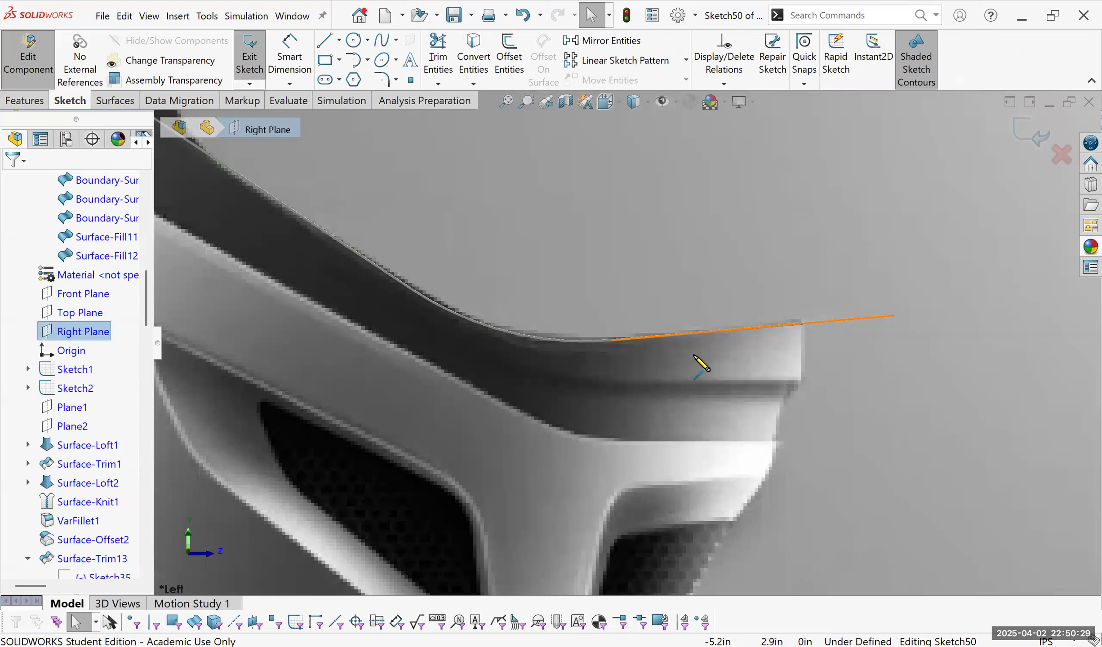
{"action": "scroll", "coordinate": [693, 355], "scroll_direction": "up", "scroll_amount": 1}
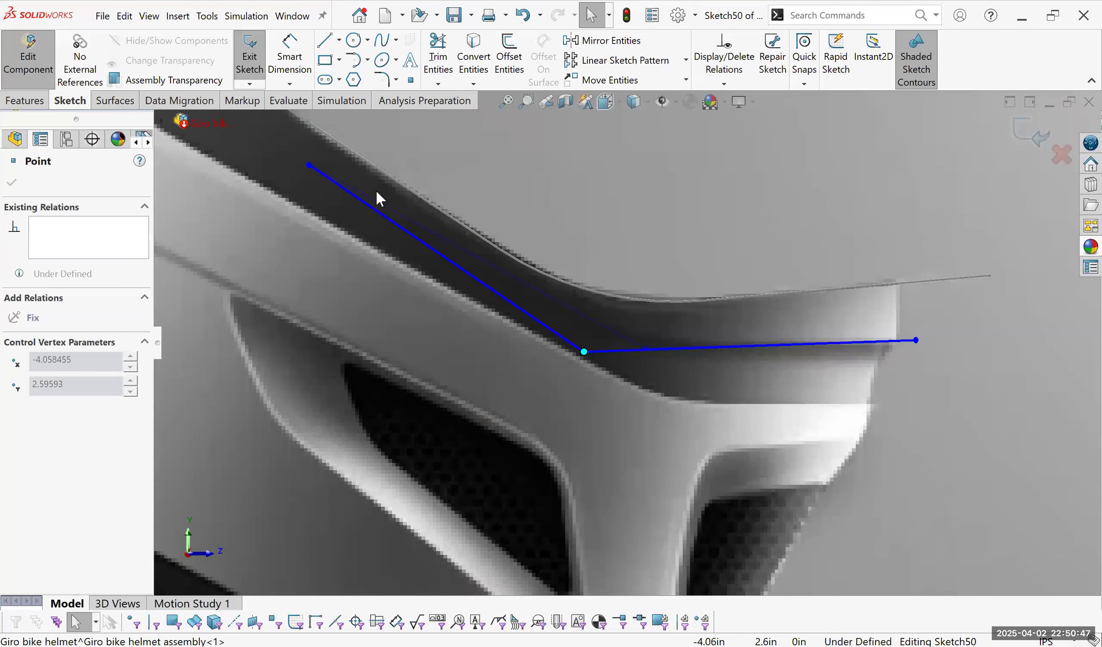
{"action": "left_click_drag", "start_coordinate": [359, 177], "coordinate": [355, 173]}
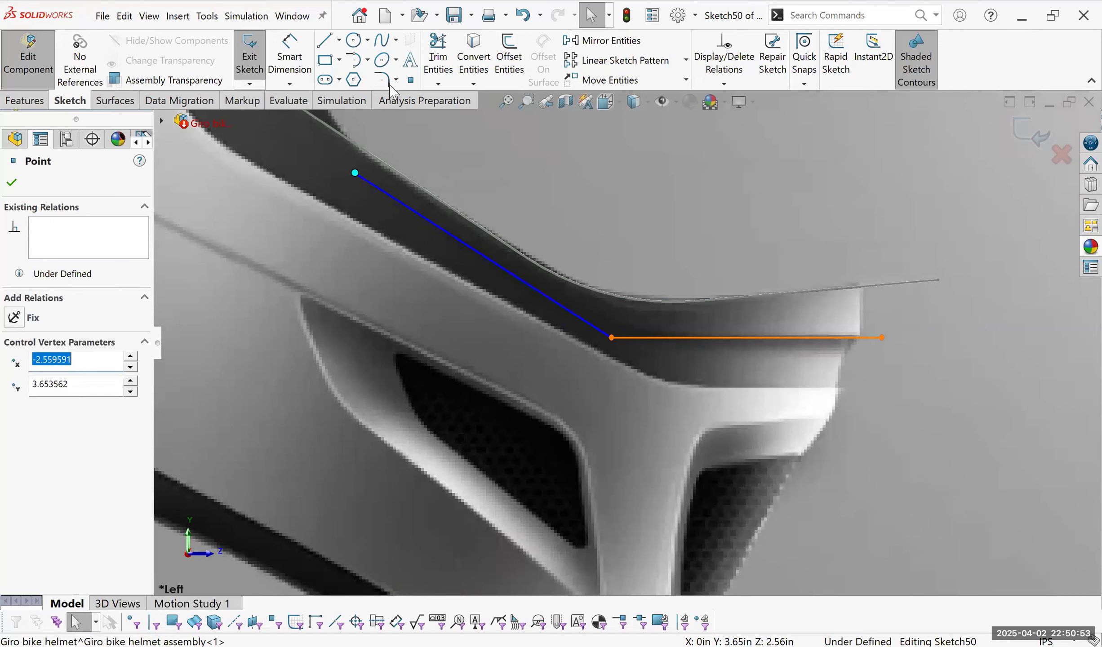
Add two connected lines along the lower edge of the chin bar's dark band and close its rear end with a short line.
{"action": "left_click", "coordinate": [326, 45]}
{"action": "scroll", "coordinate": [770, 377], "scroll_direction": "up", "scroll_amount": 2}
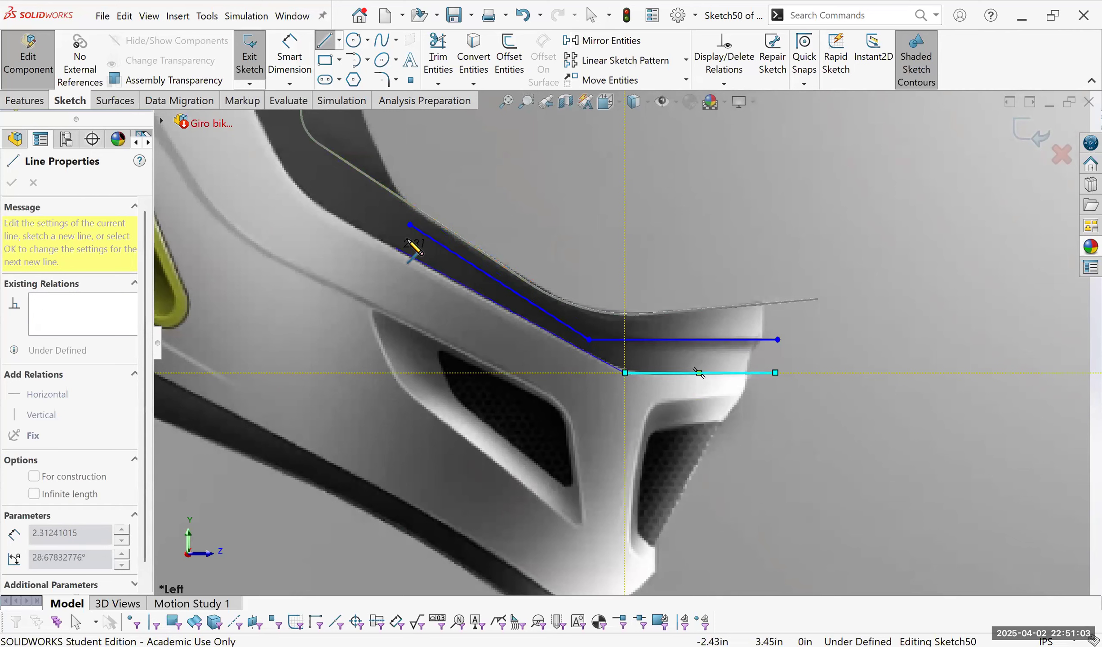
{"action": "left_click", "coordinate": [403, 254]}
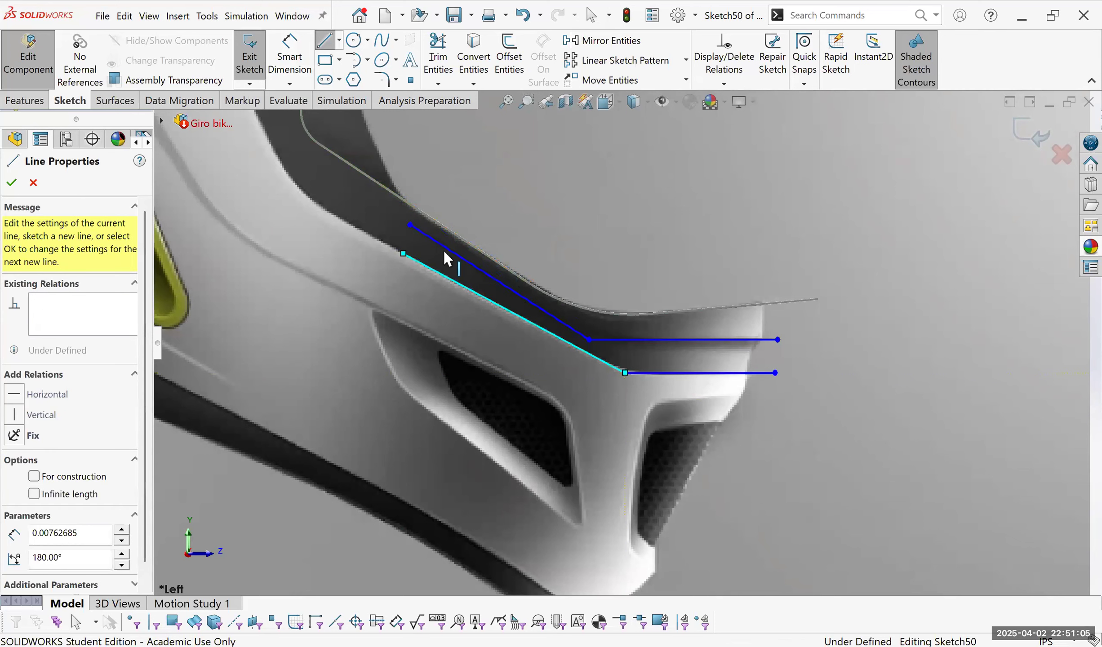
{"action": "left_click", "coordinate": [410, 224]}
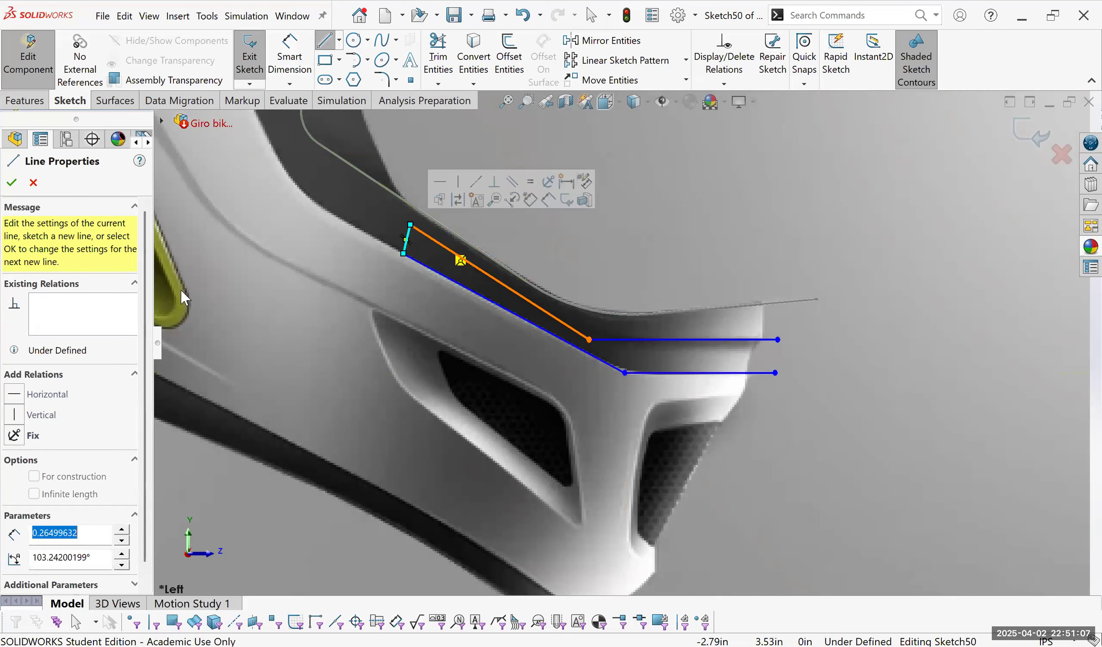
{"action": "key", "text": "Escape"}
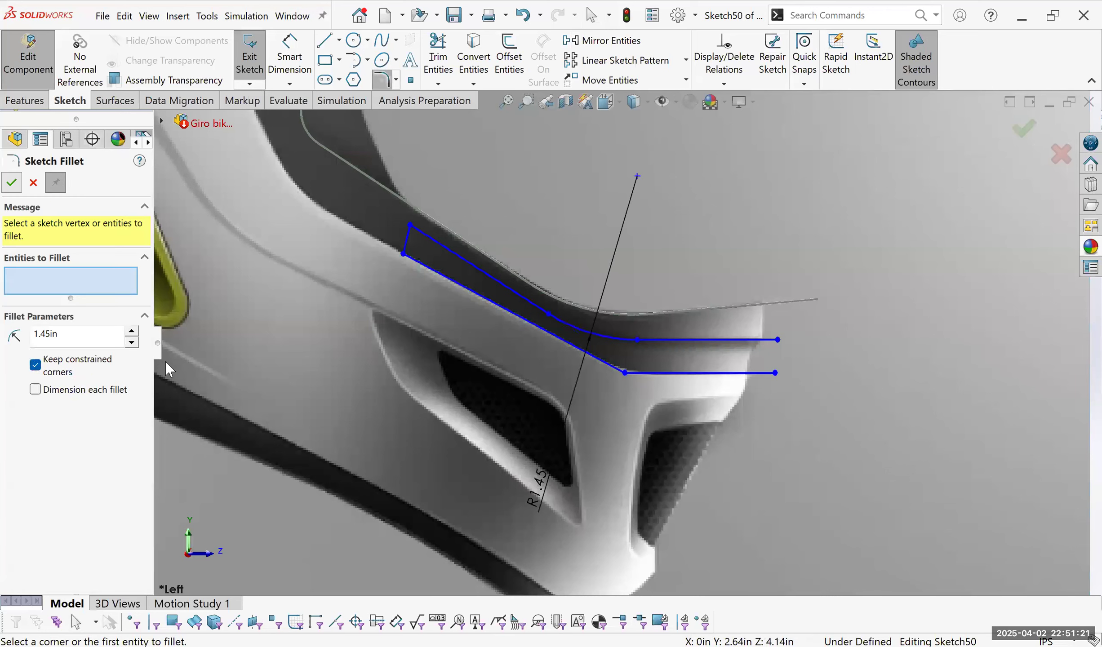
Fillet the lower bend of the band sketch with a 1.35 in radius.
{"action": "left_click", "coordinate": [624, 372]}
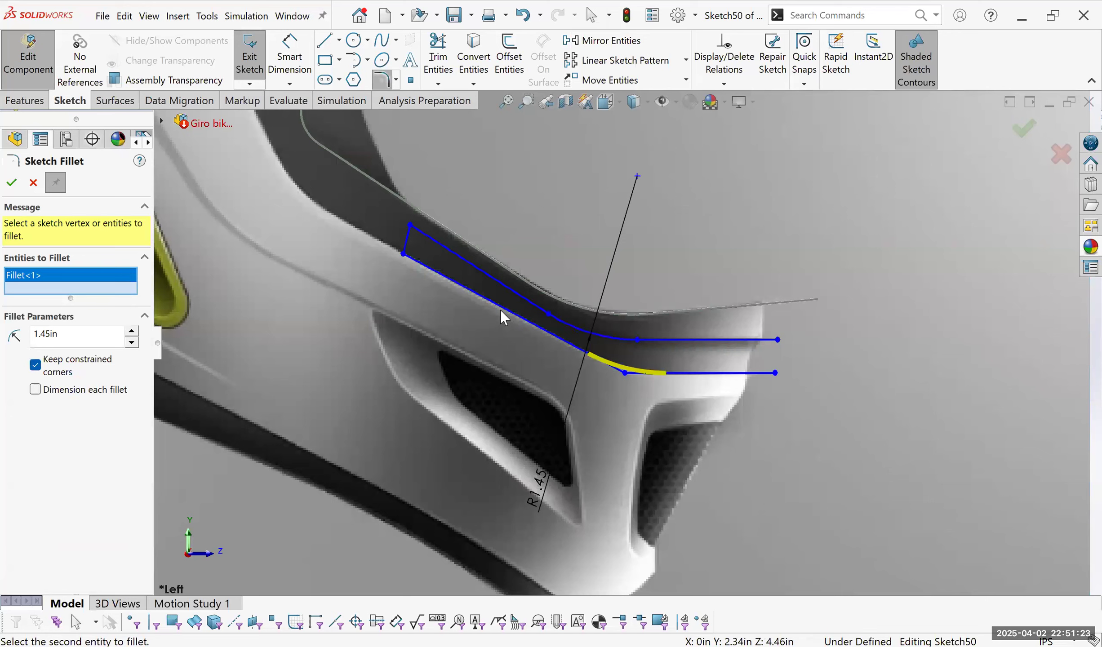
{"action": "scroll", "coordinate": [377, 171], "scroll_direction": "down", "scroll_amount": 3}
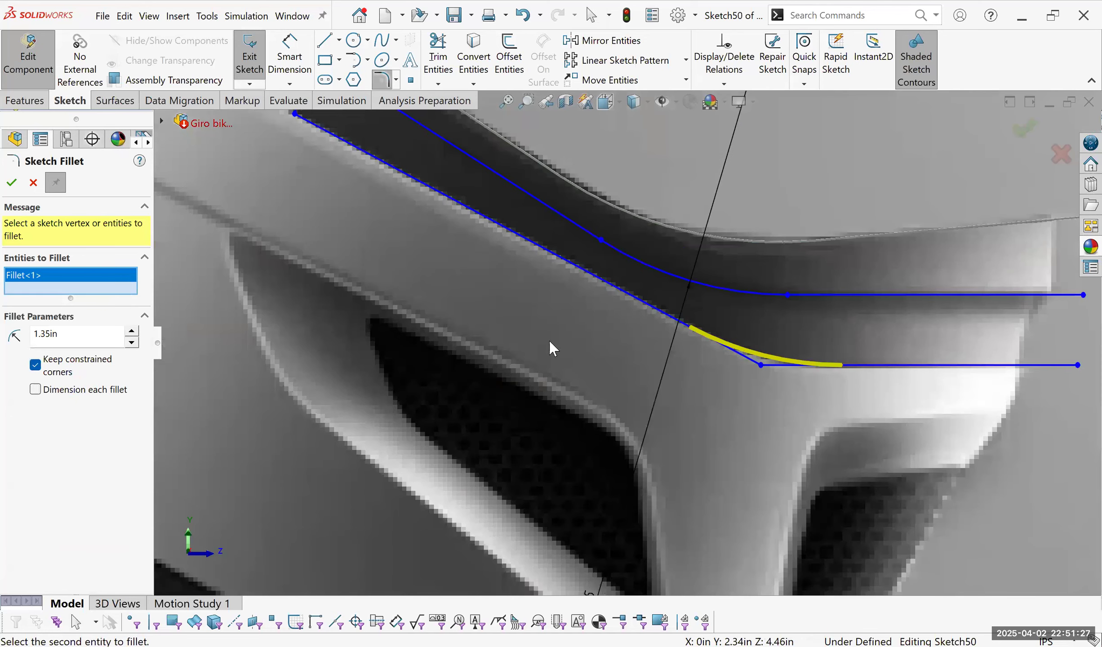
{"action": "key", "text": "Return"}
{"action": "scroll", "coordinate": [505, 297], "scroll_direction": "up", "scroll_amount": 4}
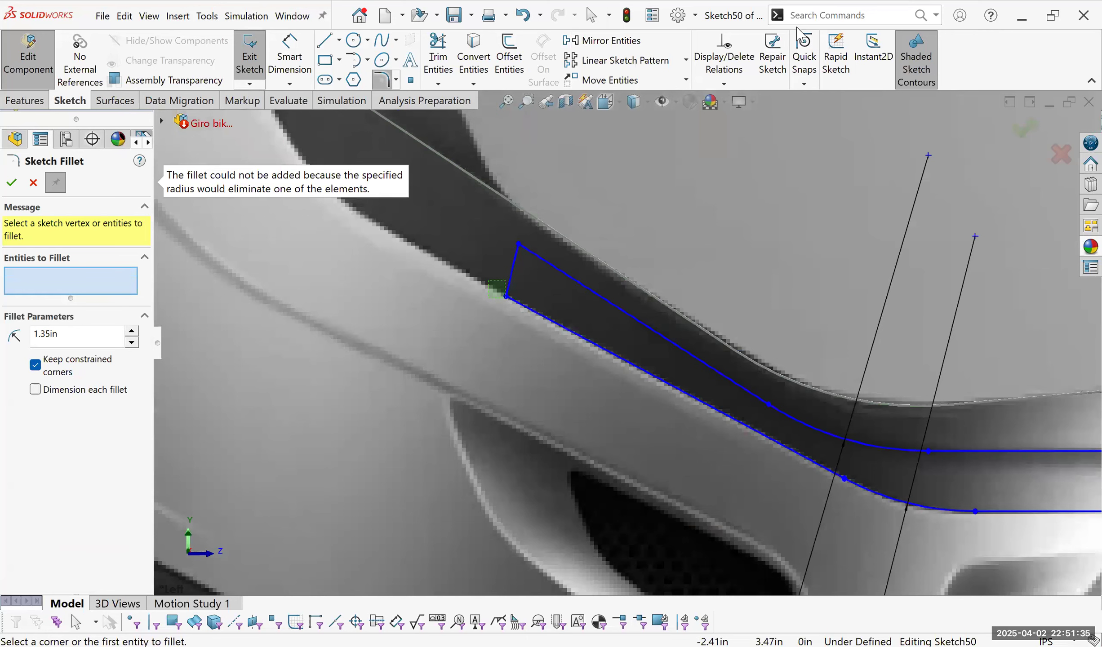
{"action": "key", "text": "Escape"}
Trim the helmet shell with the band sketch, removing the strip inside the outline on the chin bar.
{"action": "scroll", "coordinate": [834, 222], "scroll_direction": "up", "scroll_amount": 5}
{"action": "middle_click_drag", "start_coordinate": [834, 222], "coordinate": [544, 221]}
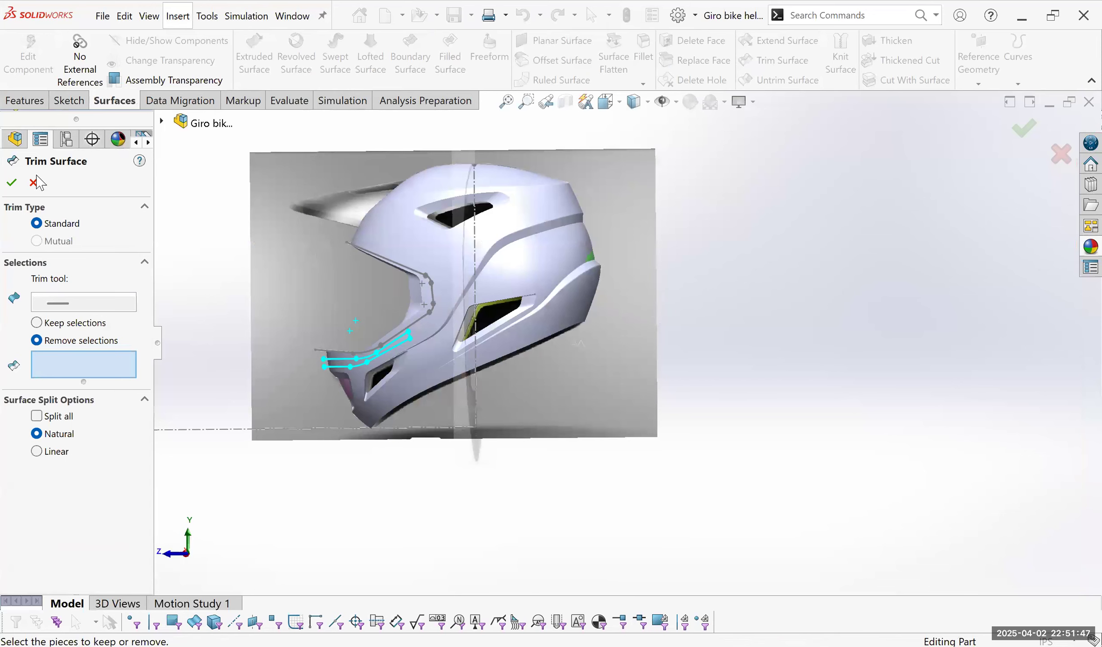
{"action": "left_click", "coordinate": [11, 182]}
{"action": "middle_click_drag", "start_coordinate": [320, 328], "coordinate": [442, 274]}
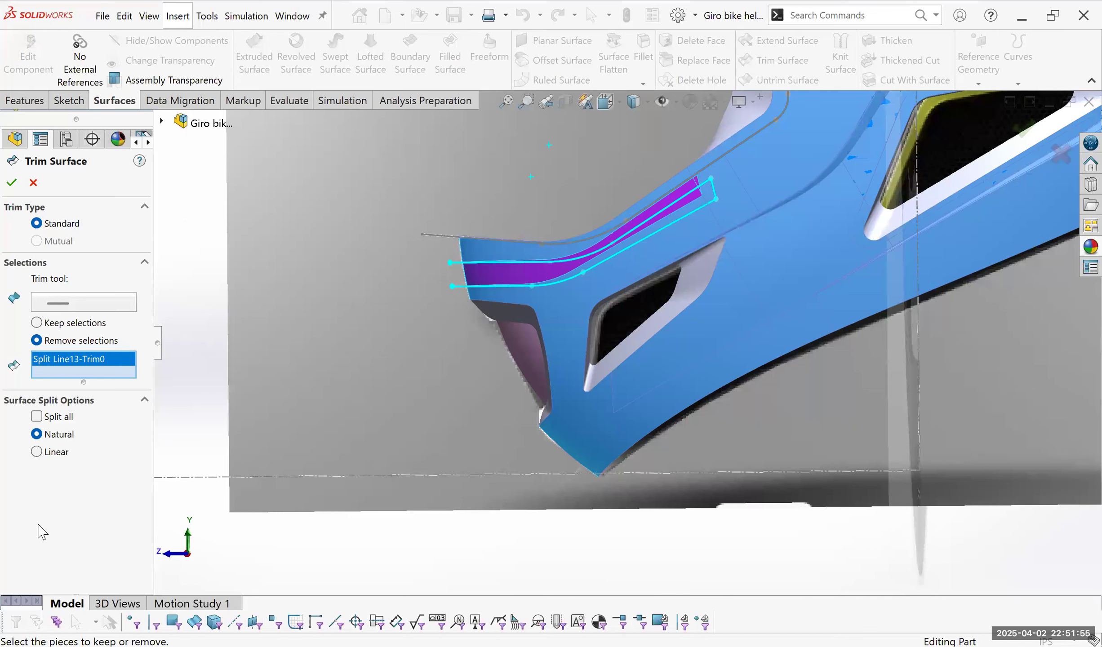
{"action": "key", "text": "Return"}
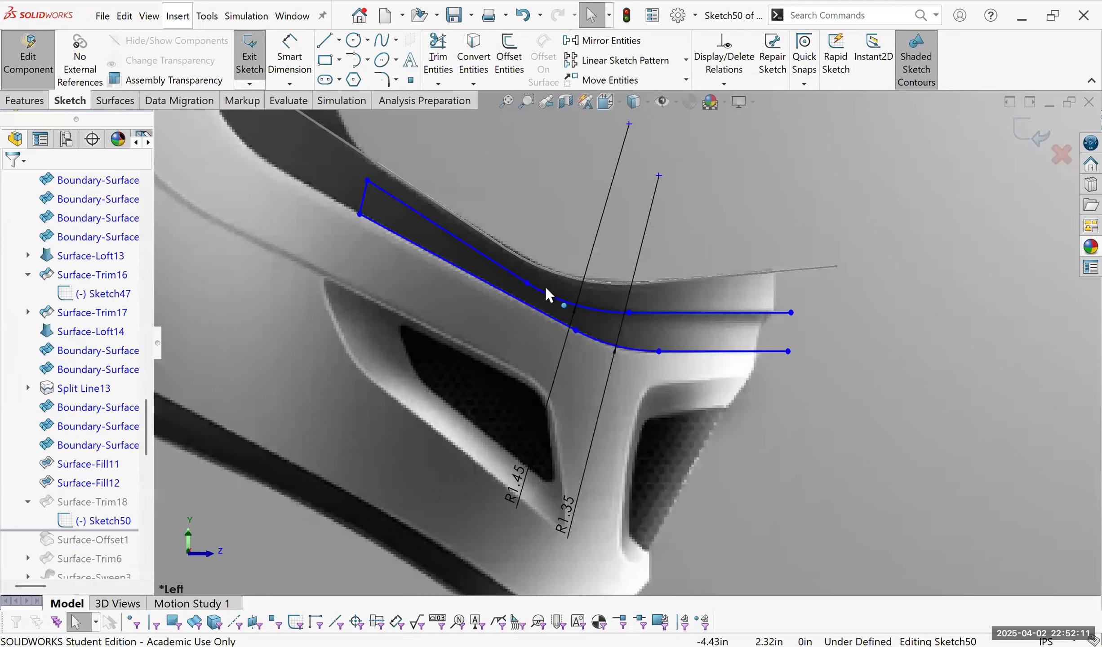
Edit the band sketch and move the rear endpoints of its upper and lower lines forward along the dark band.
{"action": "left_click", "coordinate": [371, 179]}
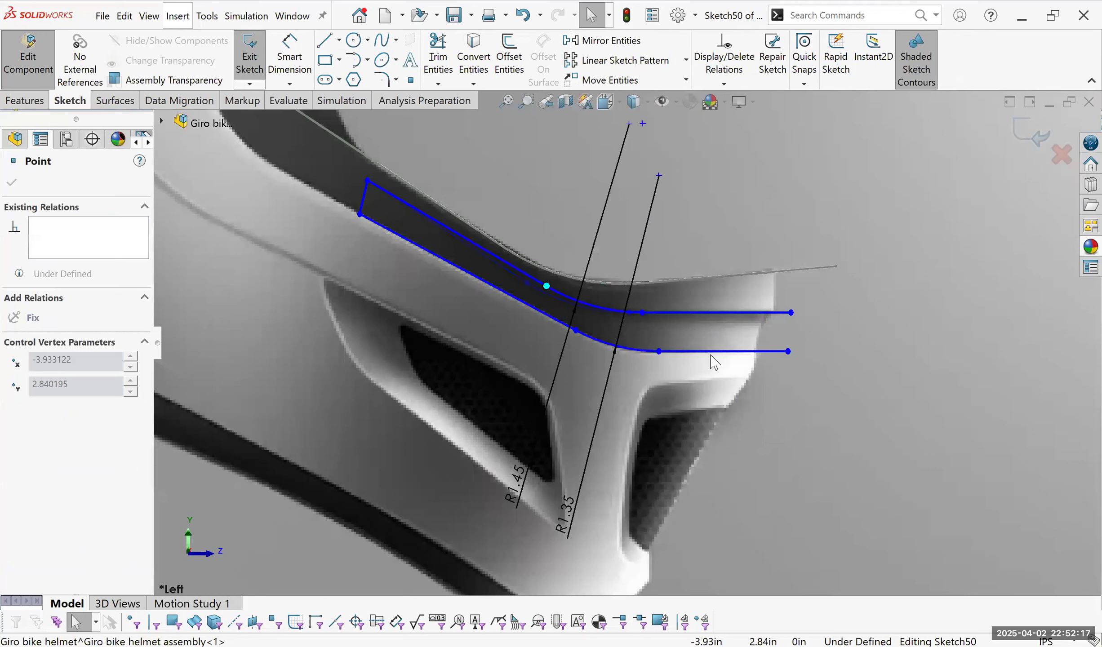
{"action": "left_click", "coordinate": [369, 193]}
{"action": "left_click_drag", "start_coordinate": [365, 182], "coordinate": [366, 173]}
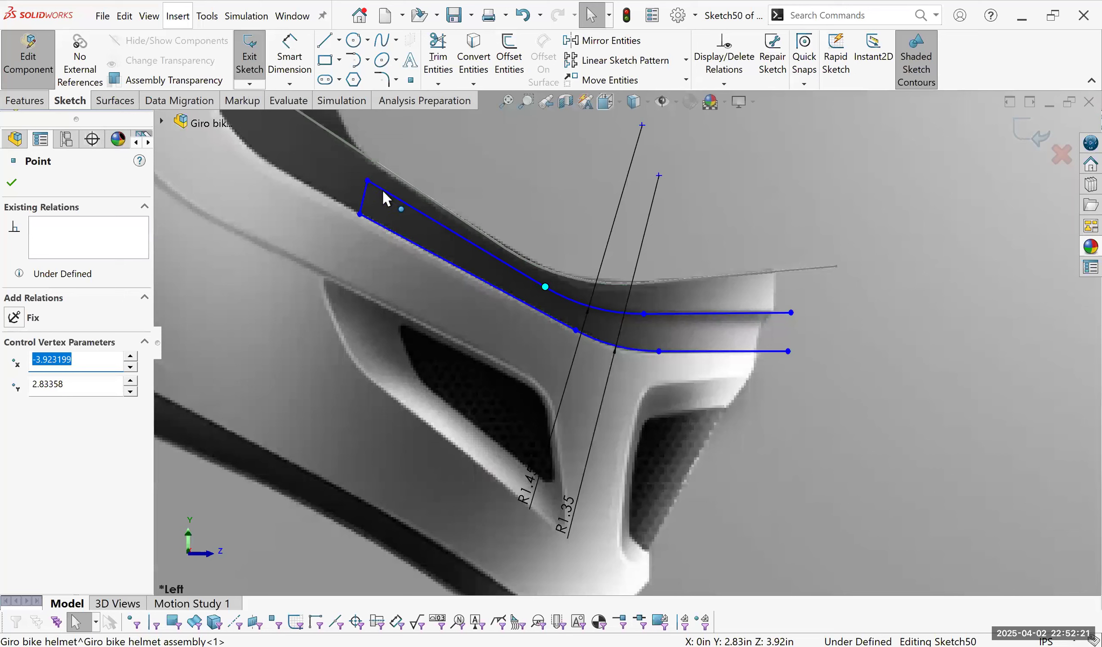
{"action": "left_click_drag", "start_coordinate": [390, 198], "coordinate": [382, 224]}
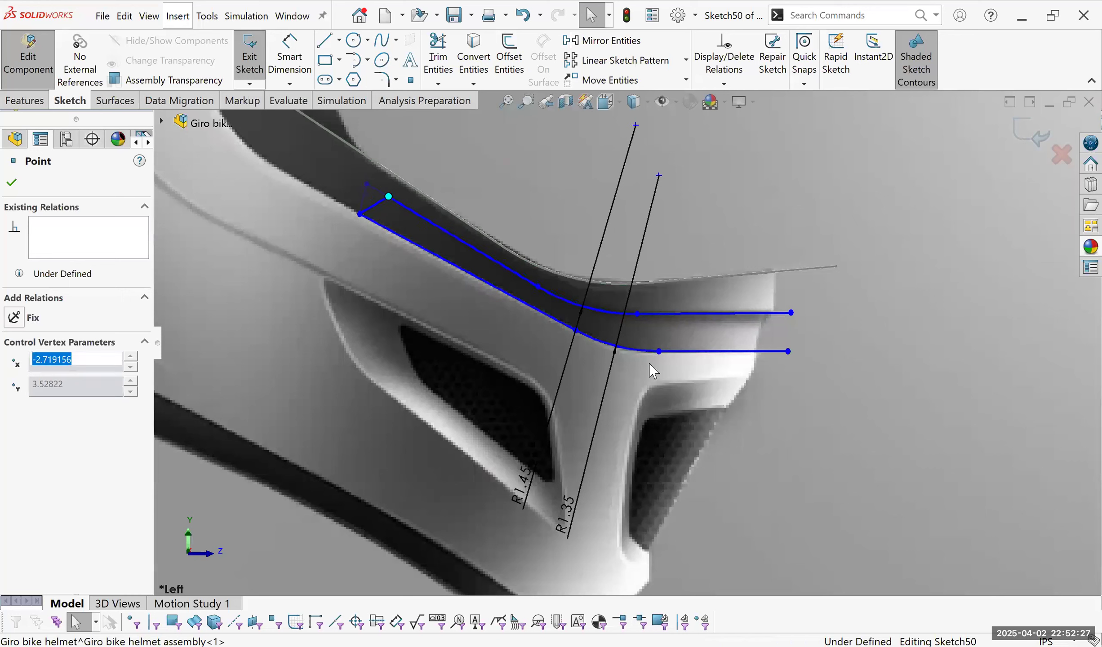
{"action": "left_click_drag", "start_coordinate": [573, 331], "coordinate": [563, 324]}
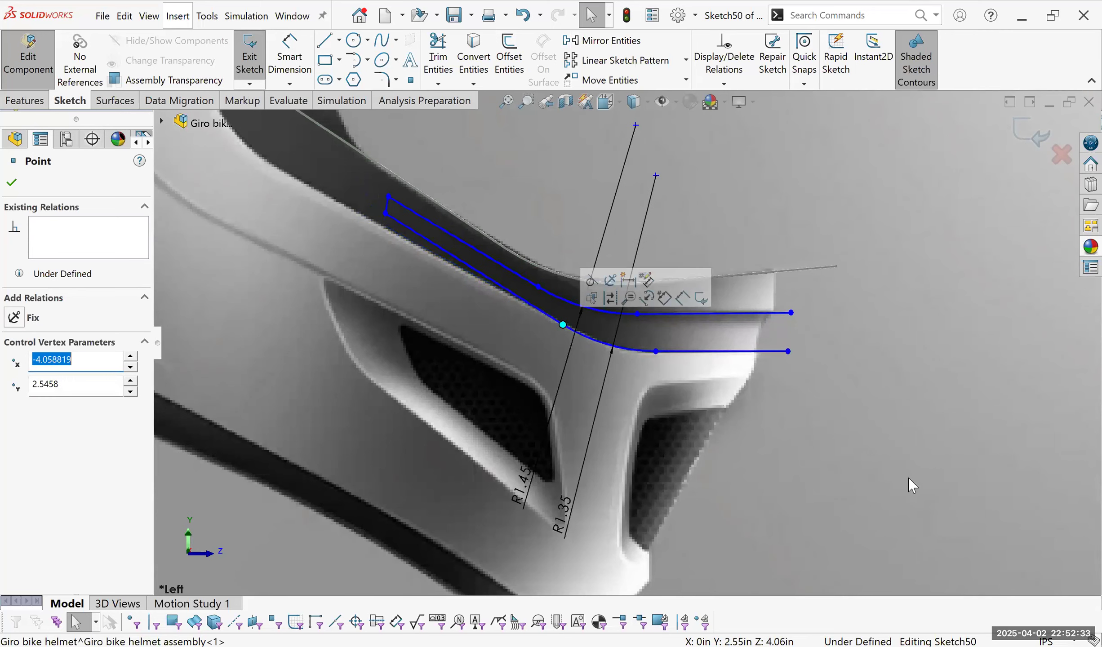
{"action": "key", "text": "ctrl+z"}
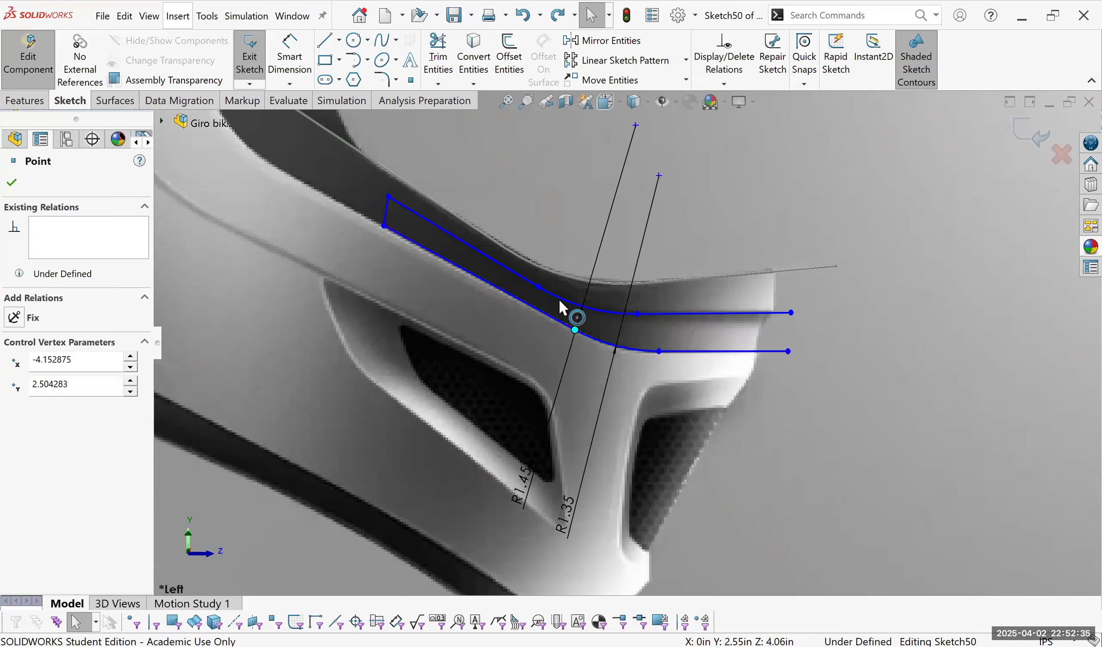
{"action": "key", "text": "Escape"}
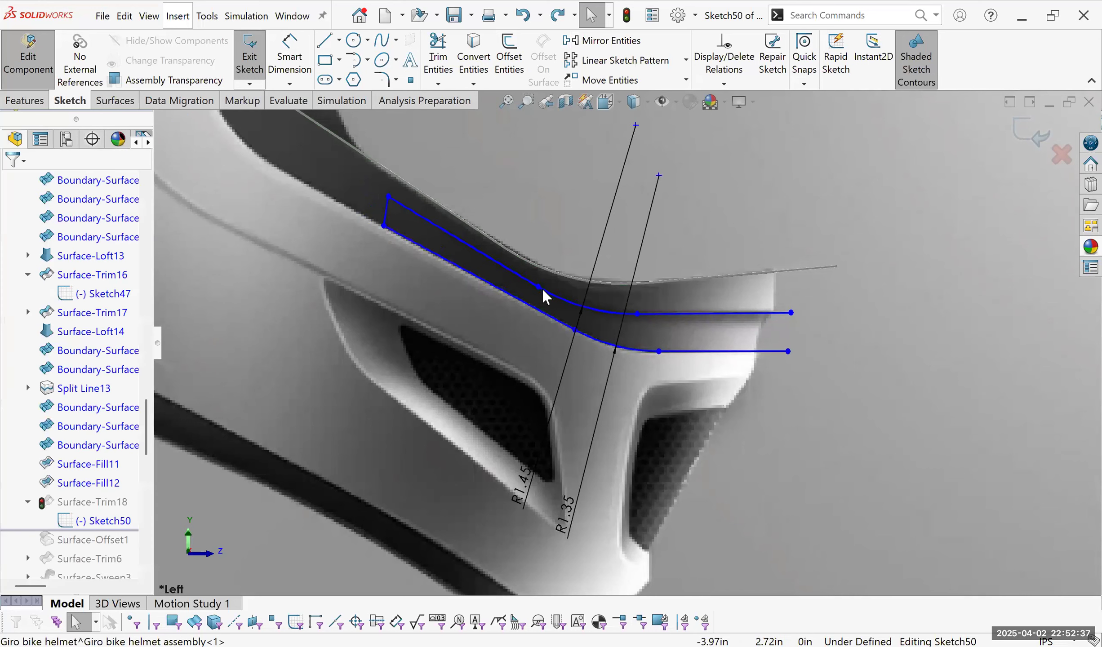
Remove the 1.45 in arc from the upper bend, rejoin its two lines at a sharp corner and tilt the front line slightly upward.
{"action": "left_click", "coordinate": [615, 310]}
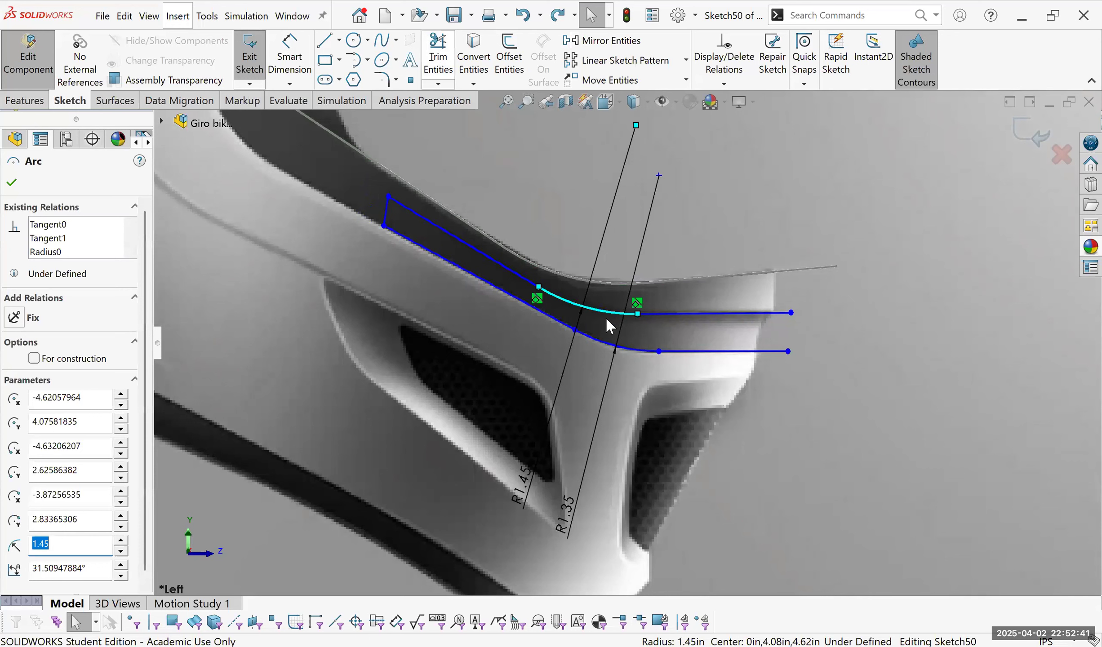
{"action": "key", "text": "Escape"}
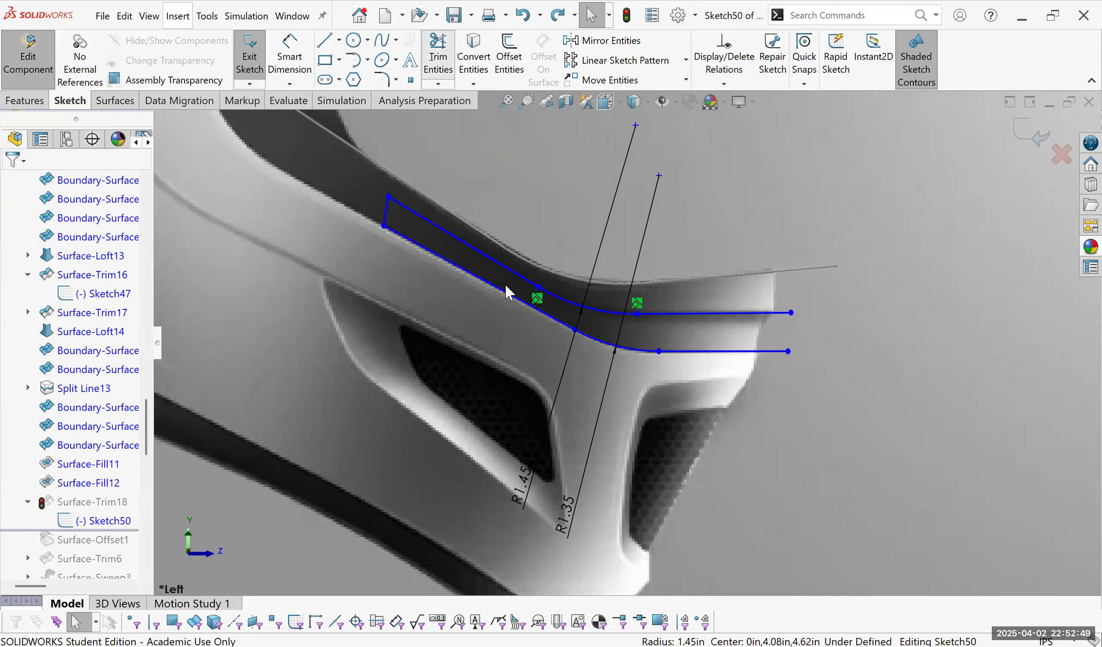
{"action": "key", "text": "t"}
{"action": "left_click_drag", "start_coordinate": [499, 288], "coordinate": [538, 289]}
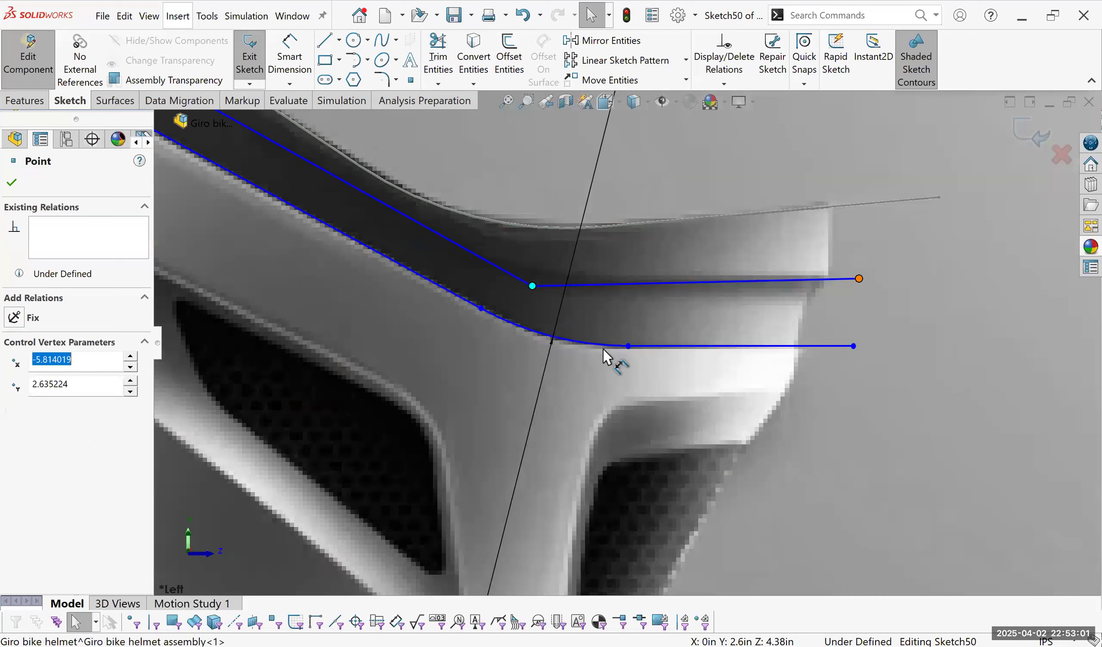
{"action": "scroll", "coordinate": [582, 324], "scroll_direction": "up", "scroll_amount": 3}
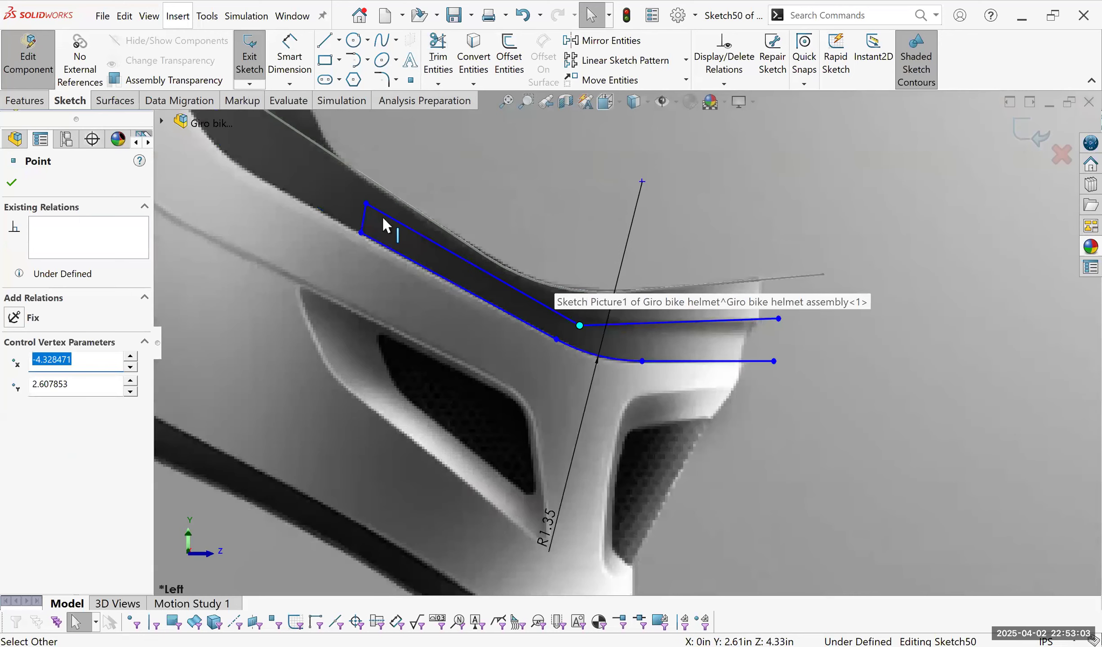
Delete the short rear closing line and extend the rear ends of the upper and lower lines farther back along the dark band.
{"action": "left_click", "coordinate": [409, 231]}
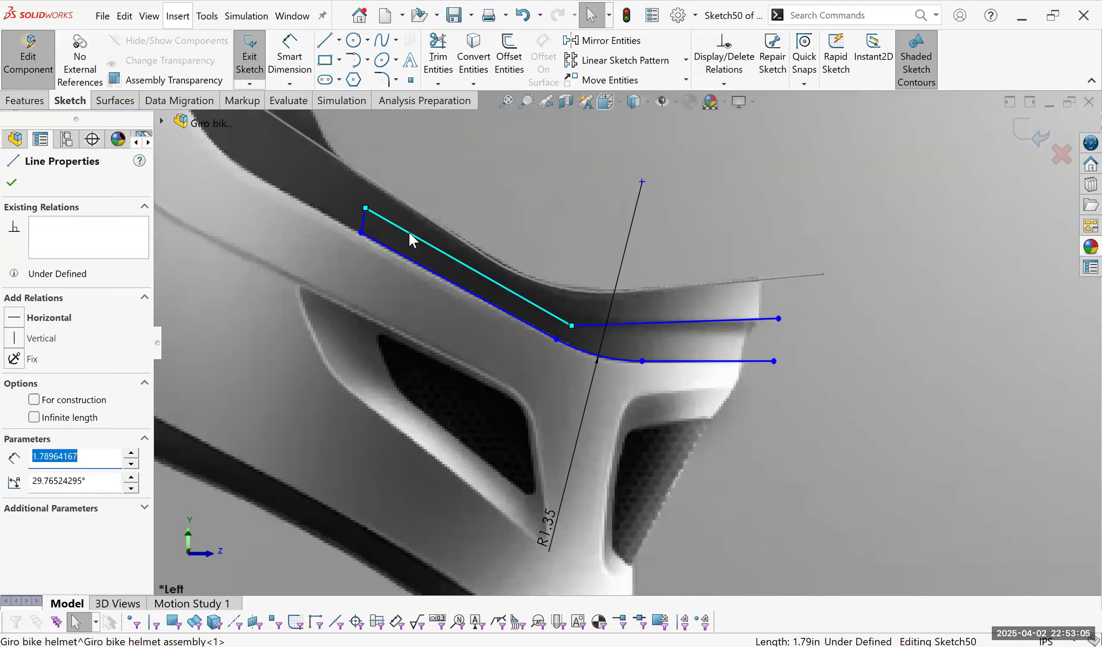
{"action": "left_click", "coordinate": [365, 200]}
{"action": "key", "text": "Delete"}
{"action": "left_click_drag", "start_coordinate": [365, 207], "coordinate": [341, 188]}
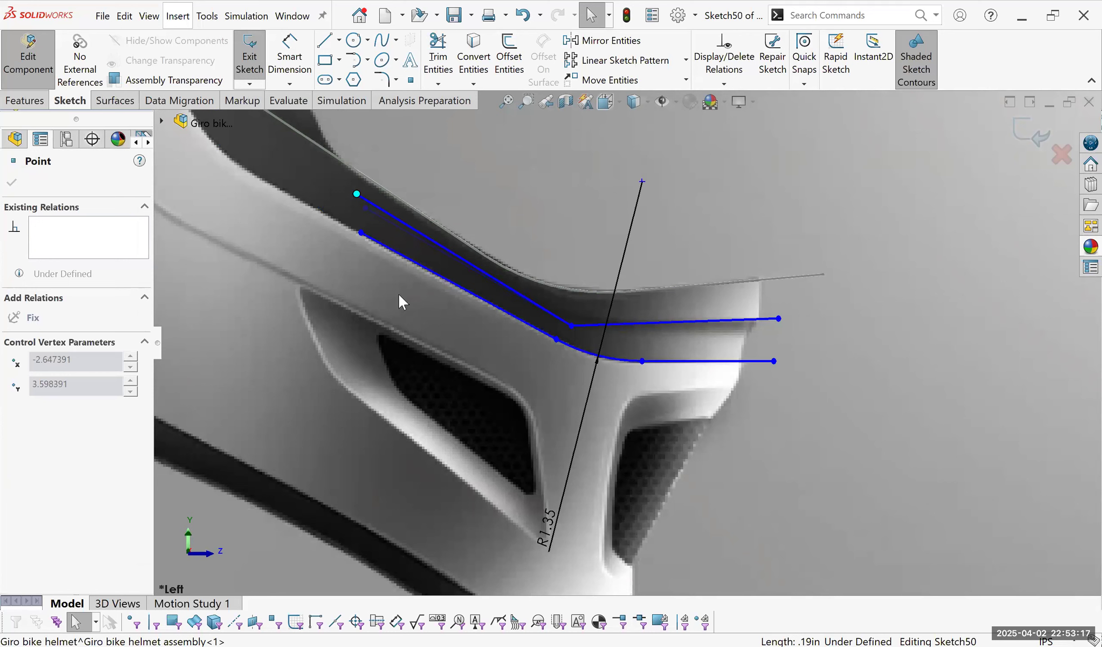
{"action": "left_click_drag", "start_coordinate": [332, 214], "coordinate": [329, 215]}
{"action": "left_click", "coordinate": [333, 215]}
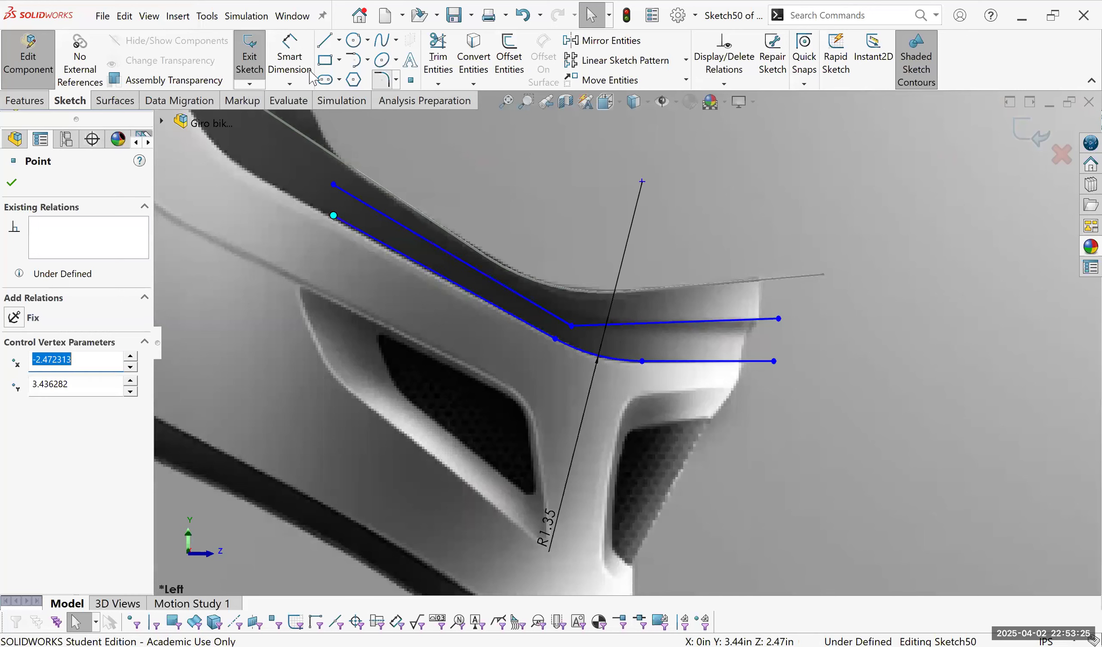
Close the band's rear end with a near-vertical line, fillet the upper bend at 1 in, and rebuild the trimmed surface.
{"action": "left_click", "coordinate": [329, 41]}
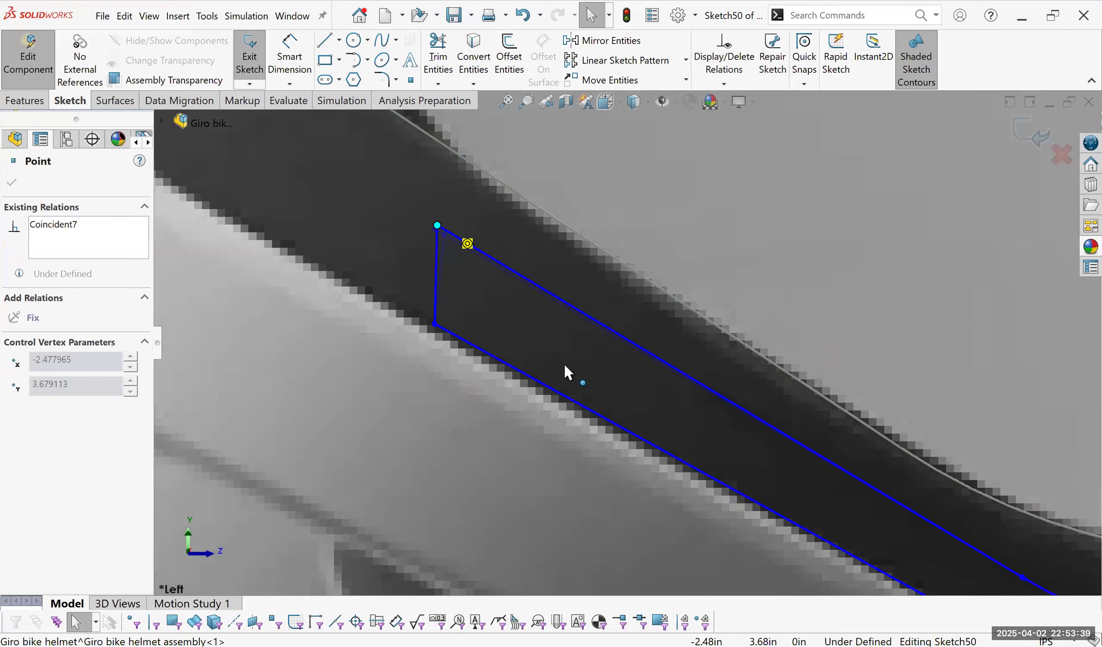
{"action": "scroll", "coordinate": [563, 362], "scroll_direction": "up", "scroll_amount": 8}
{"action": "key", "text": "Escape"}
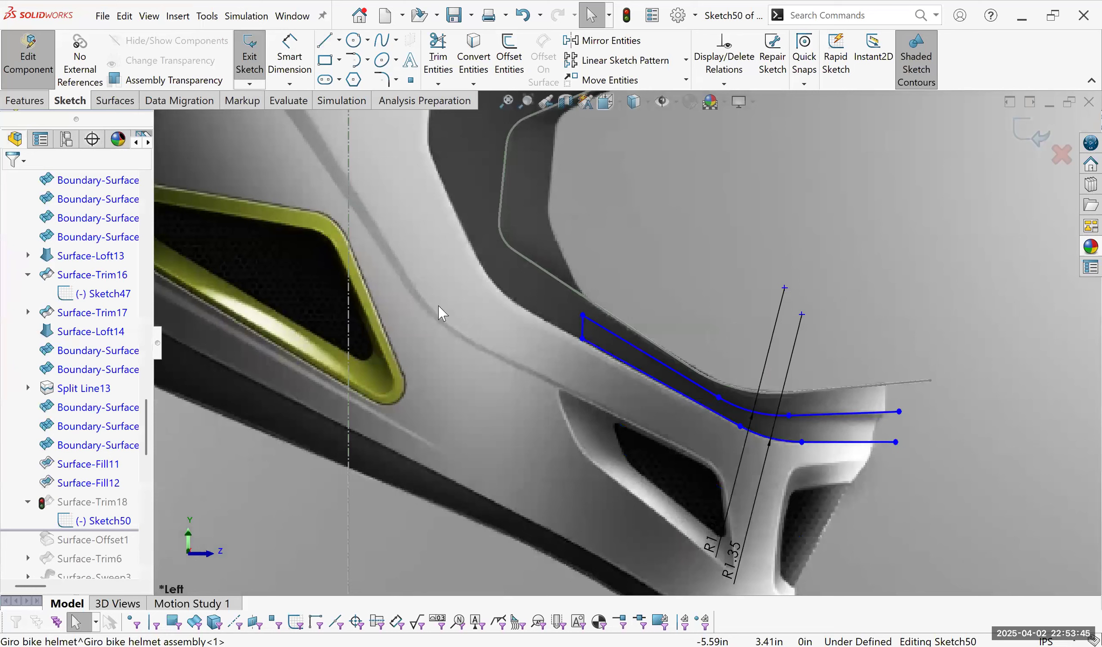
{"action": "scroll", "coordinate": [804, 338], "scroll_direction": "down", "scroll_amount": 4}
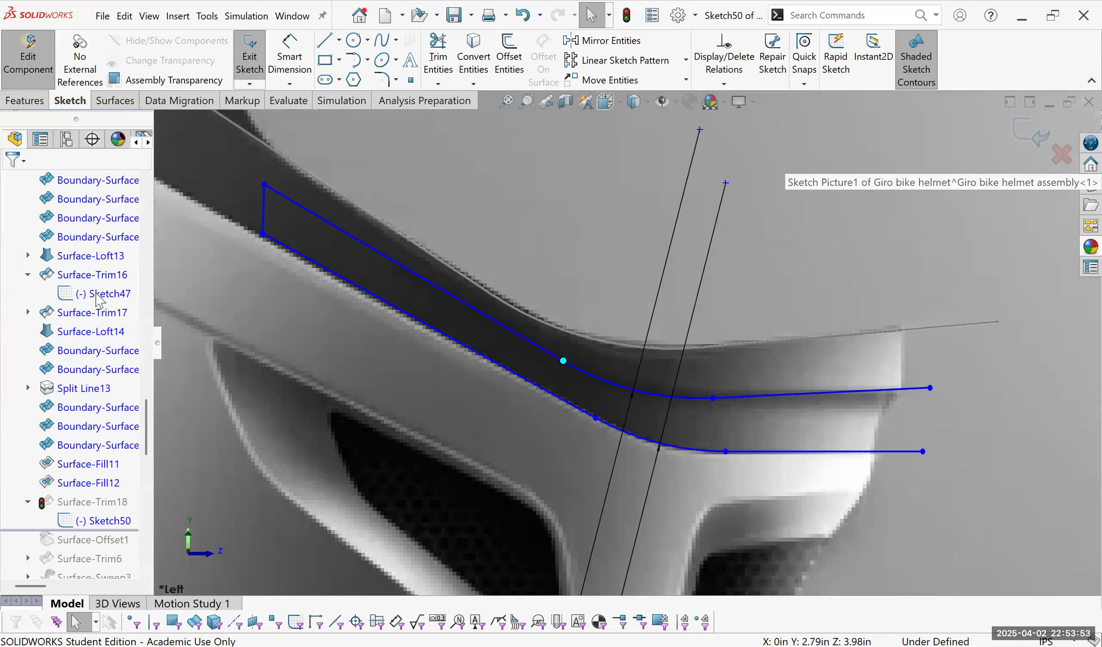
{"action": "key", "text": "ctrl+b"}
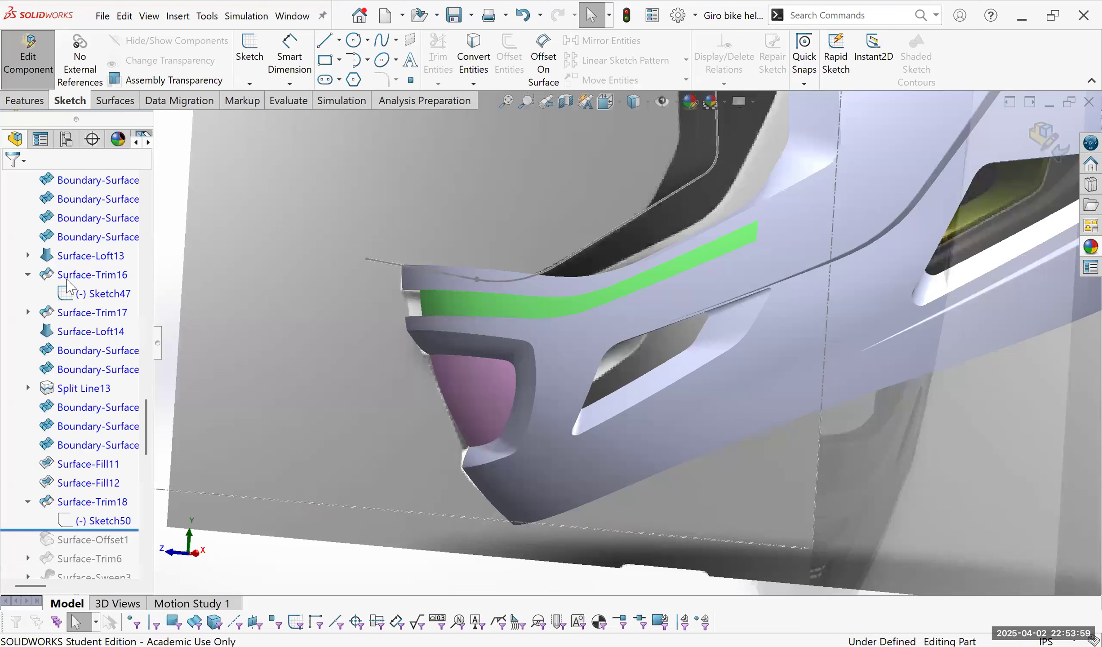
Sketch a two-point spline on the Right Plane across the trimmed gap's front opening, joining its upper and lower edge ends.
{"action": "left_click", "coordinate": [241, 45]}
{"action": "left_click", "coordinate": [382, 41]}
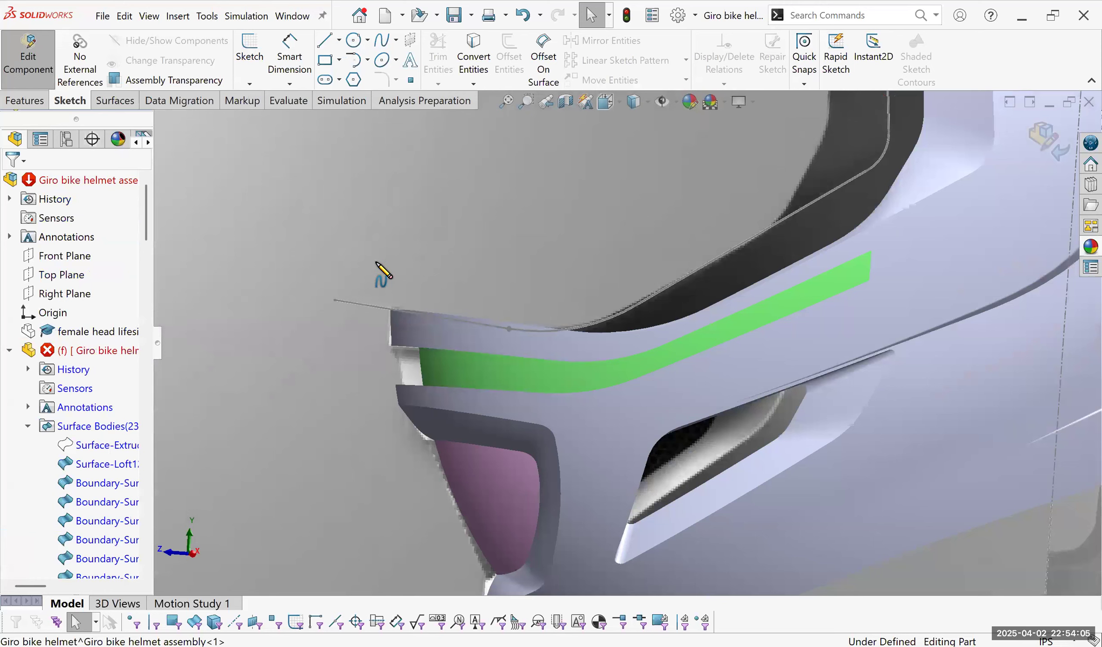
{"action": "left_click", "coordinate": [418, 340]}
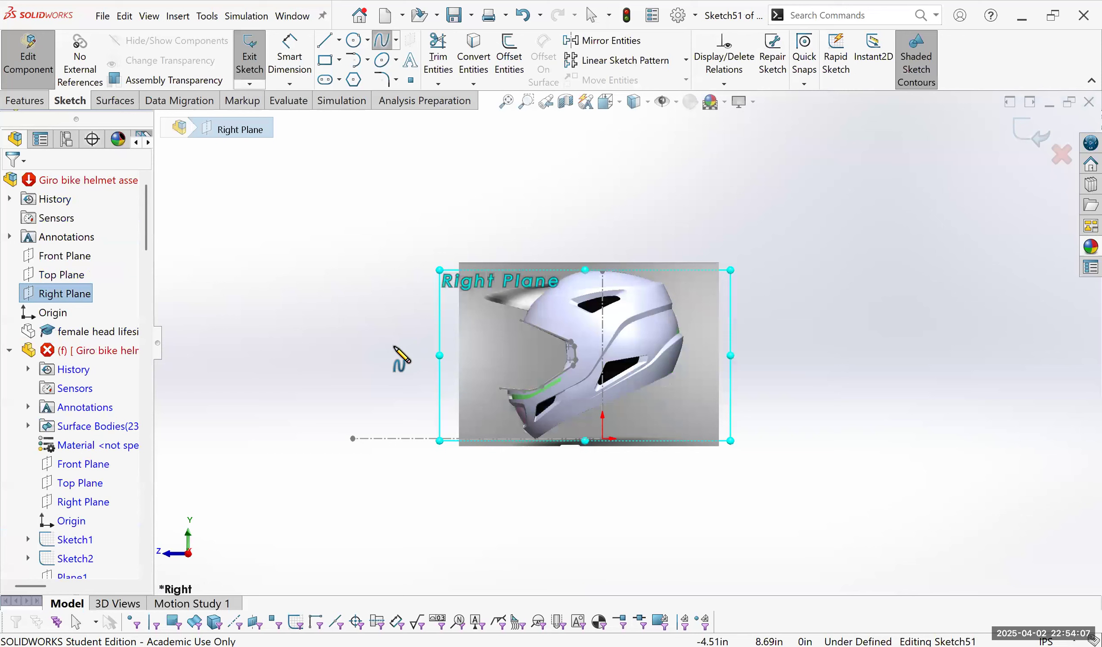
{"action": "key", "text": "Escape"}
{"action": "scroll", "coordinate": [517, 402], "scroll_direction": "down", "scroll_amount": 15}
{"action": "left_click", "coordinate": [377, 263]}
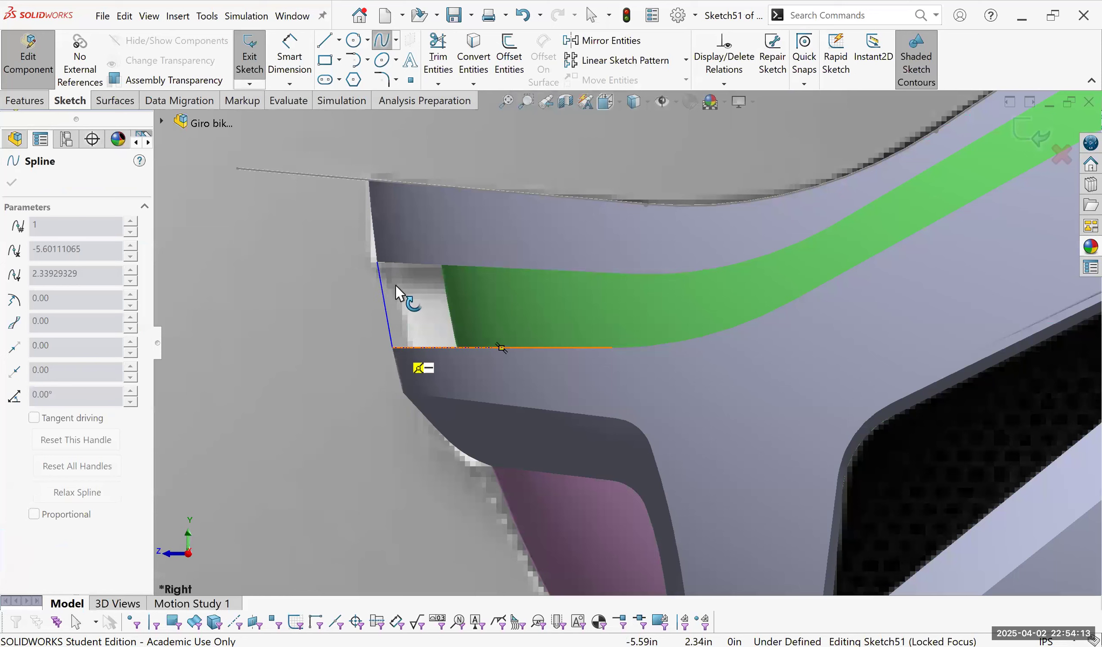
{"action": "key", "text": "Escape"}
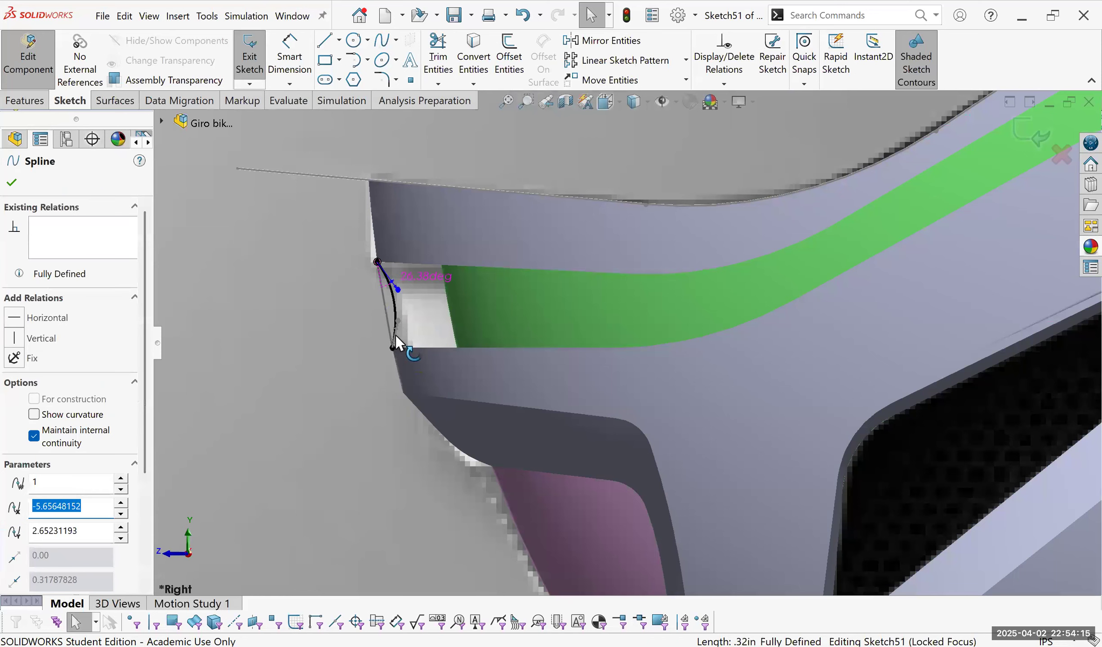
Shape the spline with its end handles so it curves inward from the upper edge, and finish the sketch.
{"action": "scroll", "coordinate": [440, 224], "scroll_direction": "down", "scroll_amount": 4}
{"action": "left_click", "coordinate": [430, 346]}
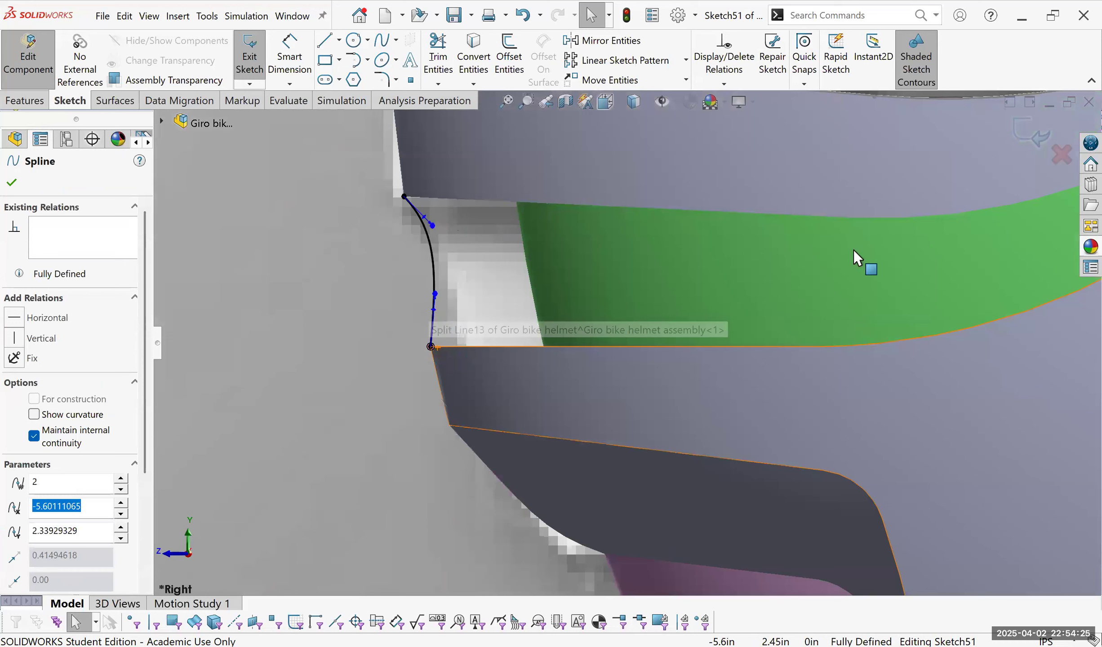
{"action": "left_click_drag", "start_coordinate": [432, 226], "coordinate": [437, 225]}
{"action": "left_click", "coordinate": [1022, 134]}
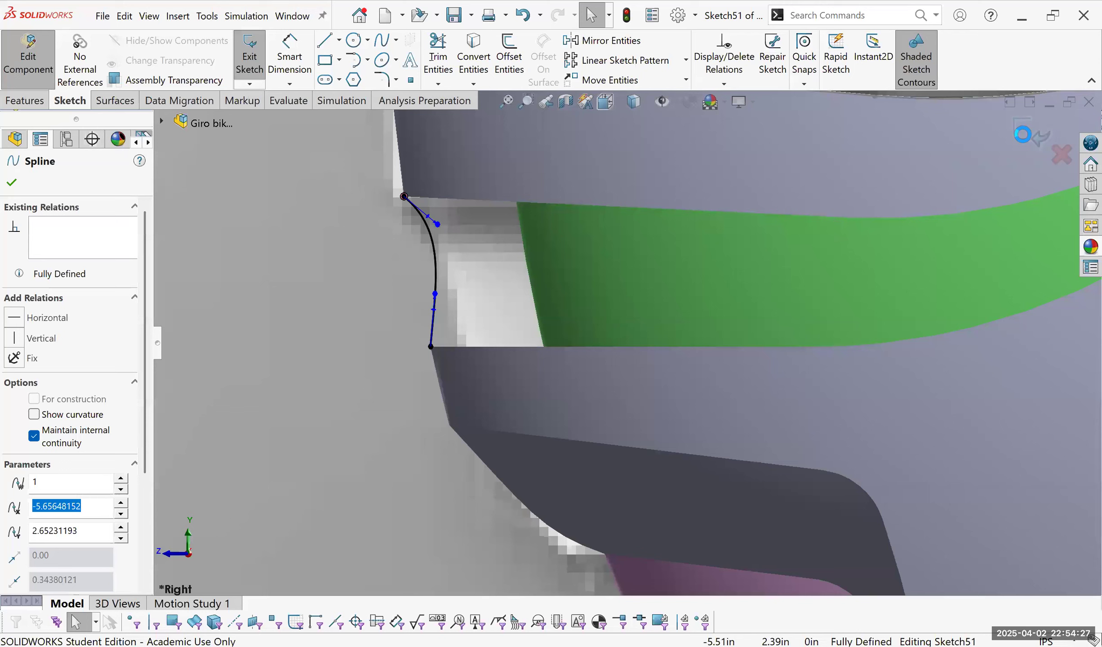
{"action": "scroll", "coordinate": [626, 343], "scroll_direction": "up", "scroll_amount": 9}
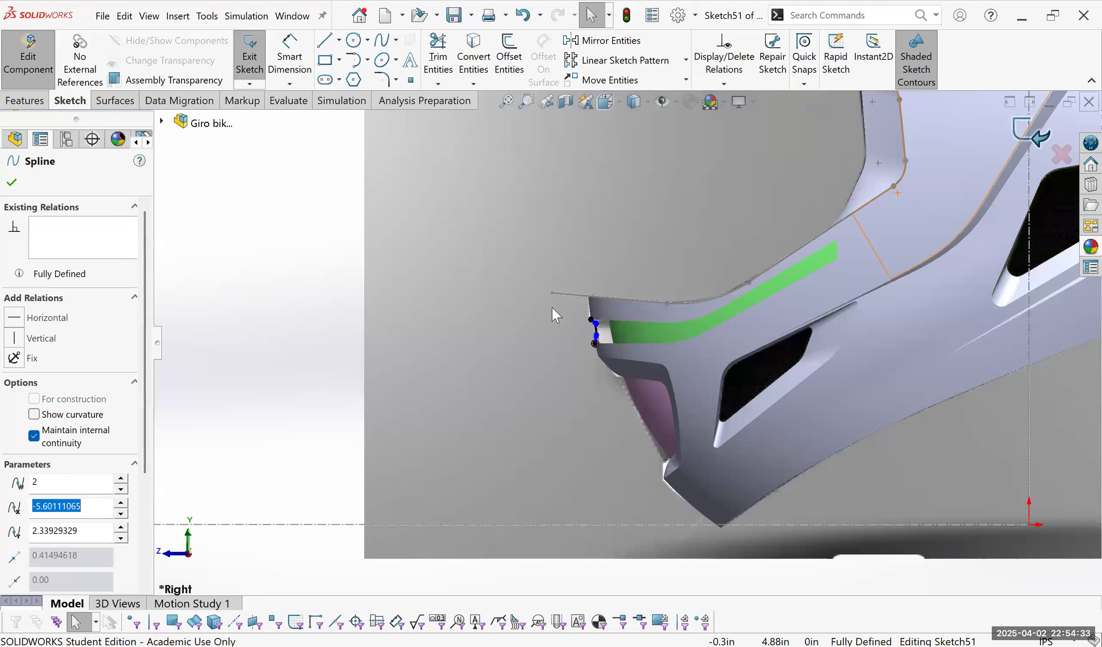
{"action": "key", "text": "ctrl+q"}
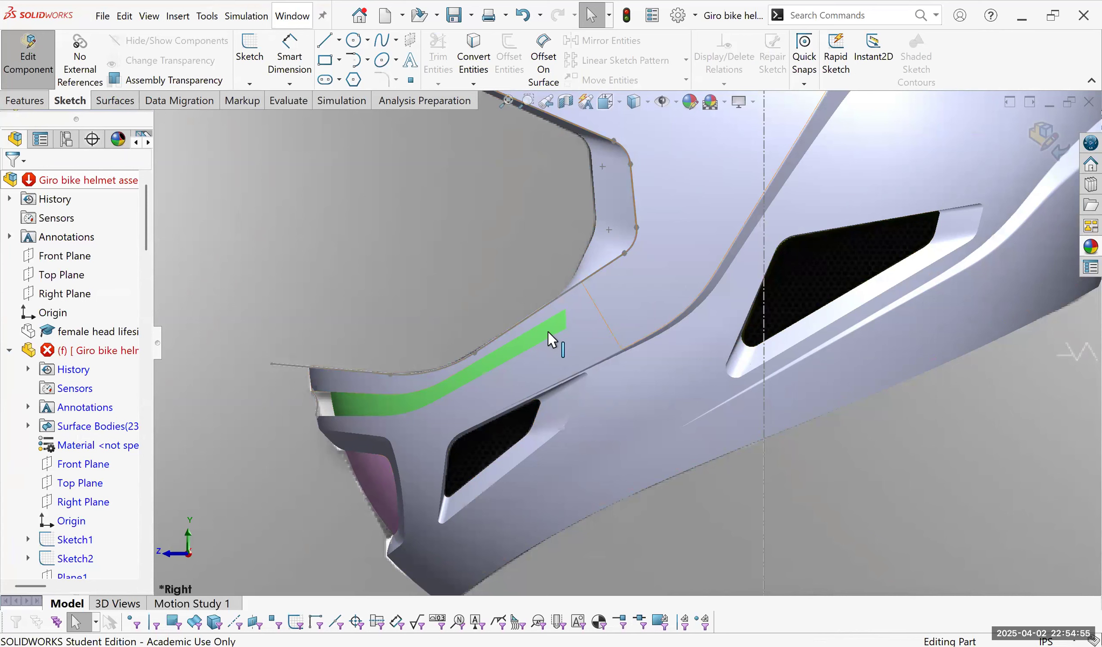
Set up a surface loft with the trimmed gap's upper and lower edges as open-group profiles.
{"action": "scroll", "coordinate": [553, 329], "scroll_direction": "up", "scroll_amount": 1}
{"action": "middle_click_drag", "start_coordinate": [615, 325], "coordinate": [636, 321]}
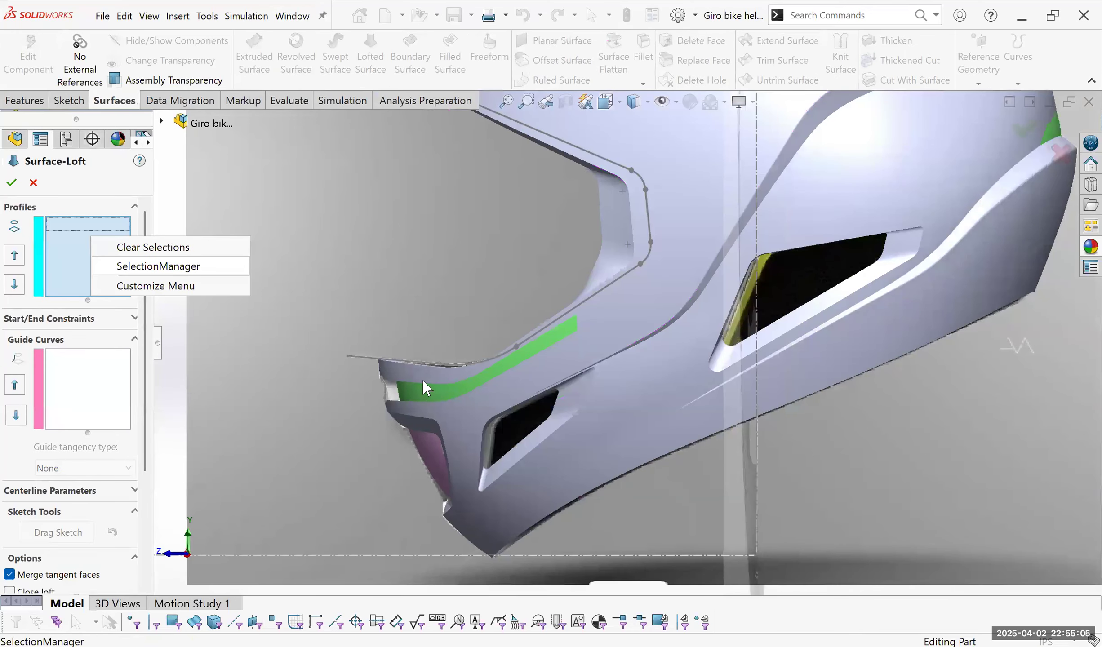
{"action": "key", "text": "Return"}
{"action": "left_click", "coordinate": [421, 385]}
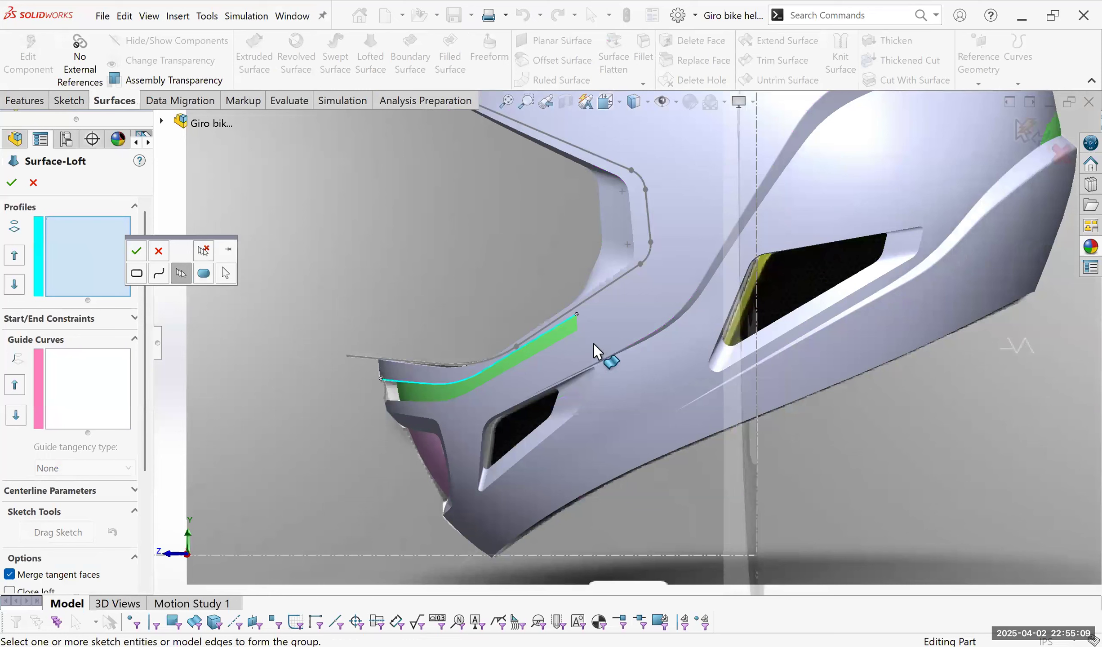
{"action": "left_click", "coordinate": [92, 273]}
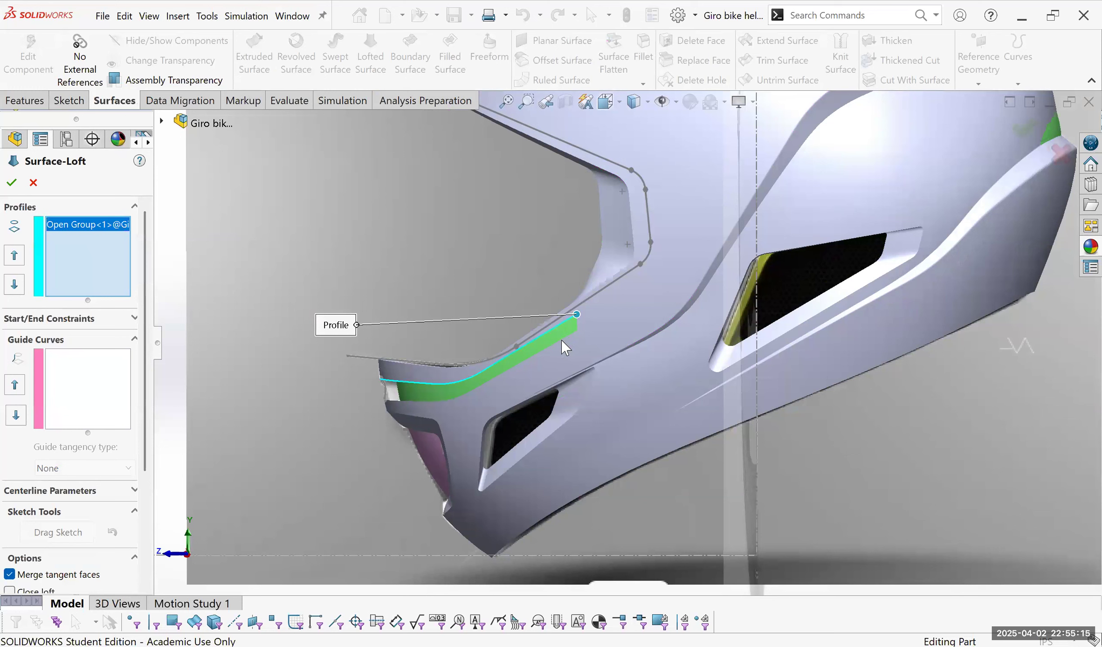
{"action": "right_click", "coordinate": [462, 395]}
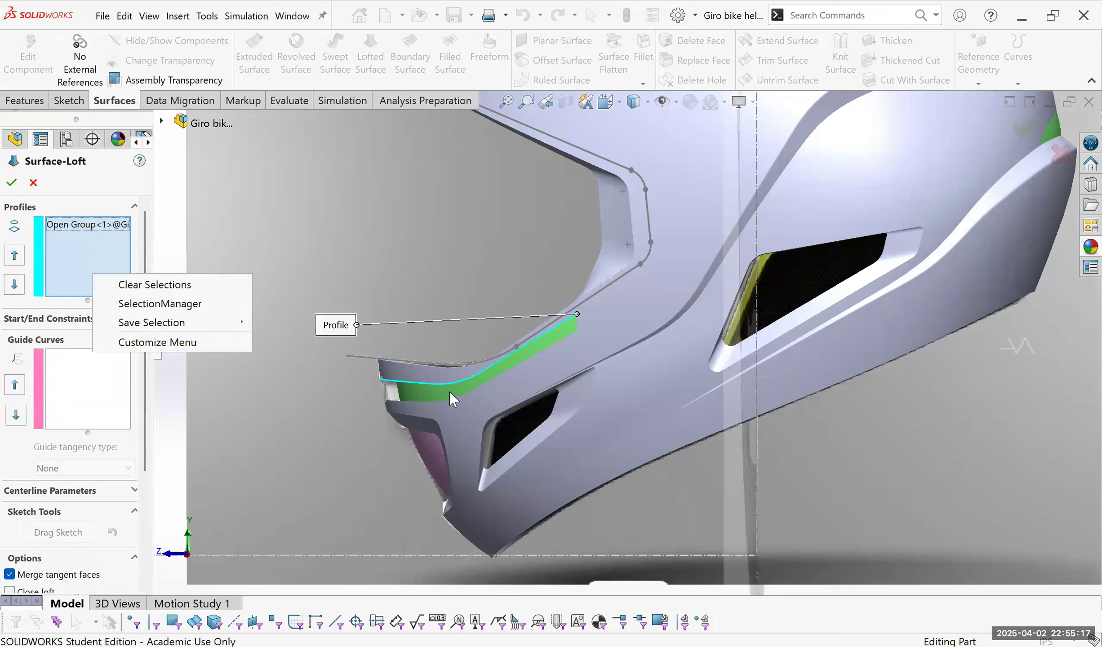
{"action": "left_click", "coordinate": [415, 401]}
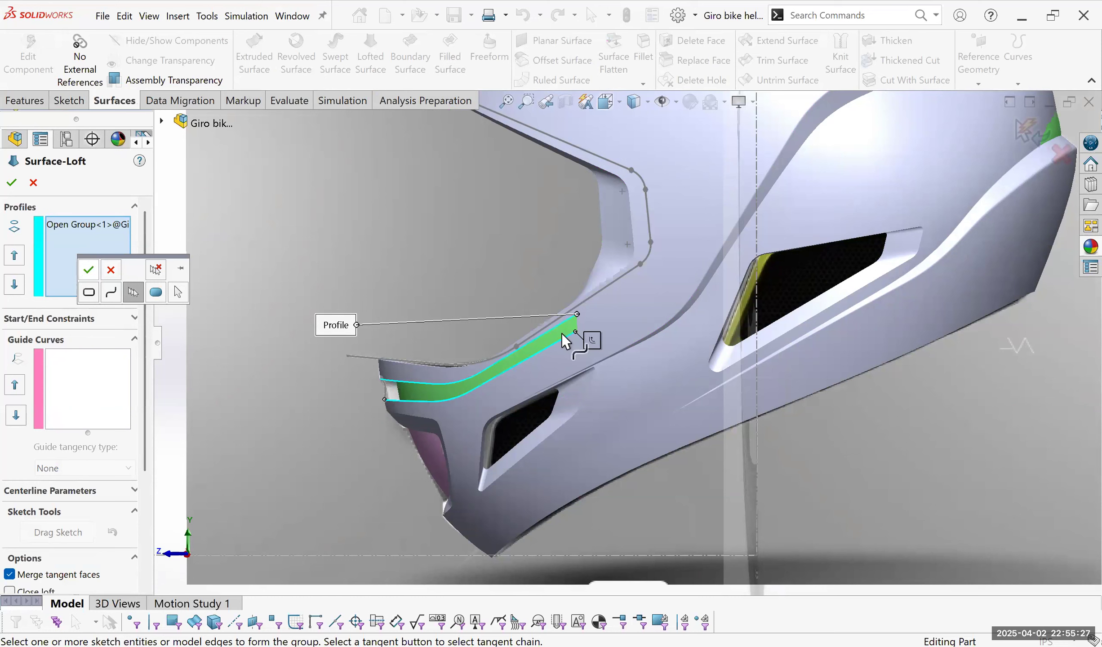
Try lofting the gap with the front spline and rear edge as guide curves, and remove the resulting loft.
{"action": "right_click", "coordinate": [520, 434]}
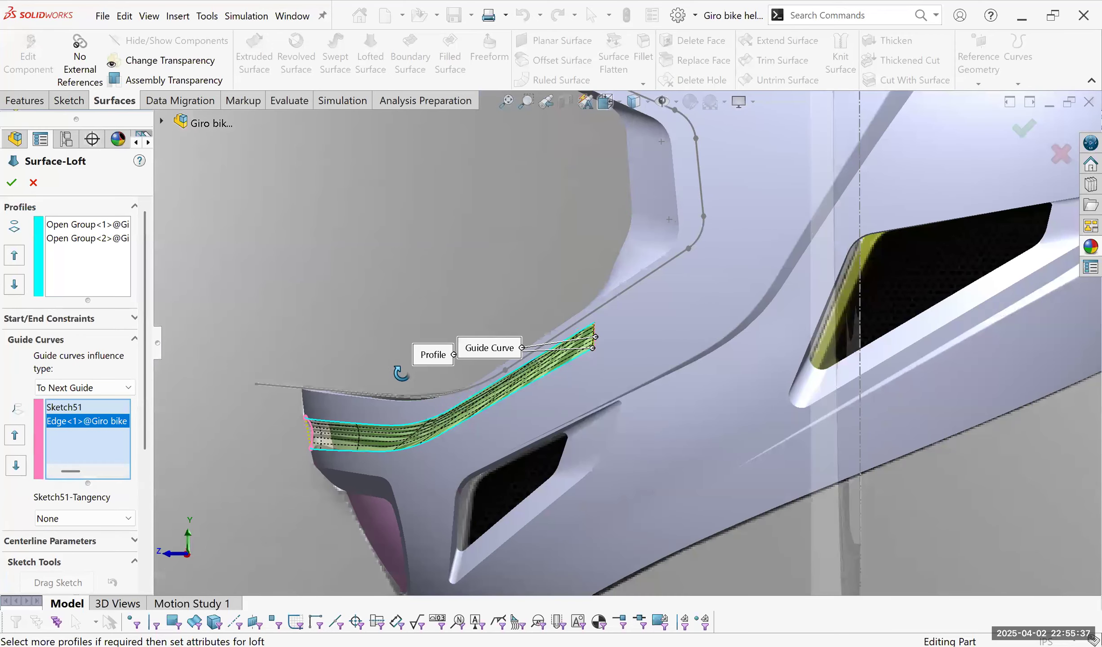
{"action": "scroll", "coordinate": [567, 327], "scroll_direction": "up", "scroll_amount": 3}
{"action": "middle_click_drag", "start_coordinate": [559, 340], "coordinate": [633, 389]}
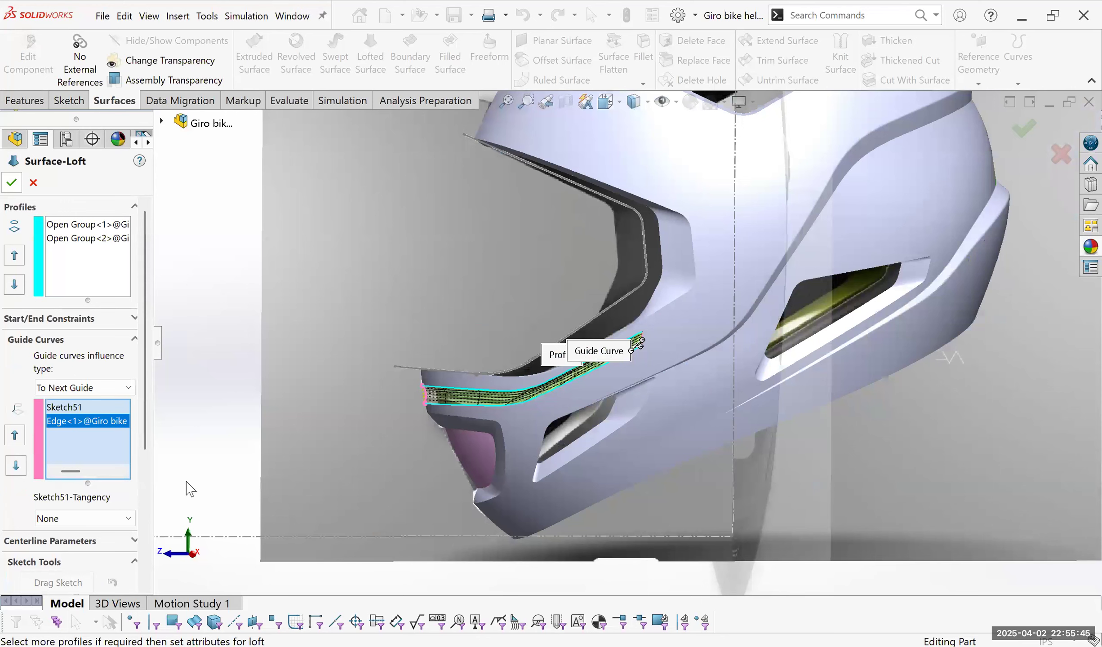
{"action": "key", "text": "Return"}
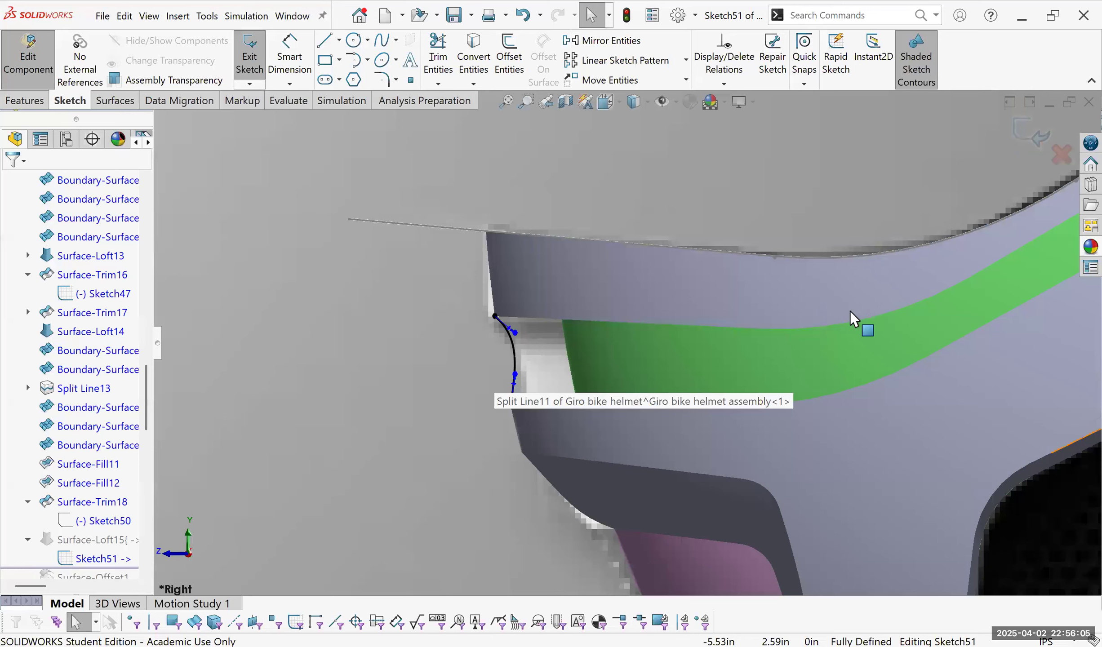
{"action": "left_click", "coordinate": [1030, 132]}
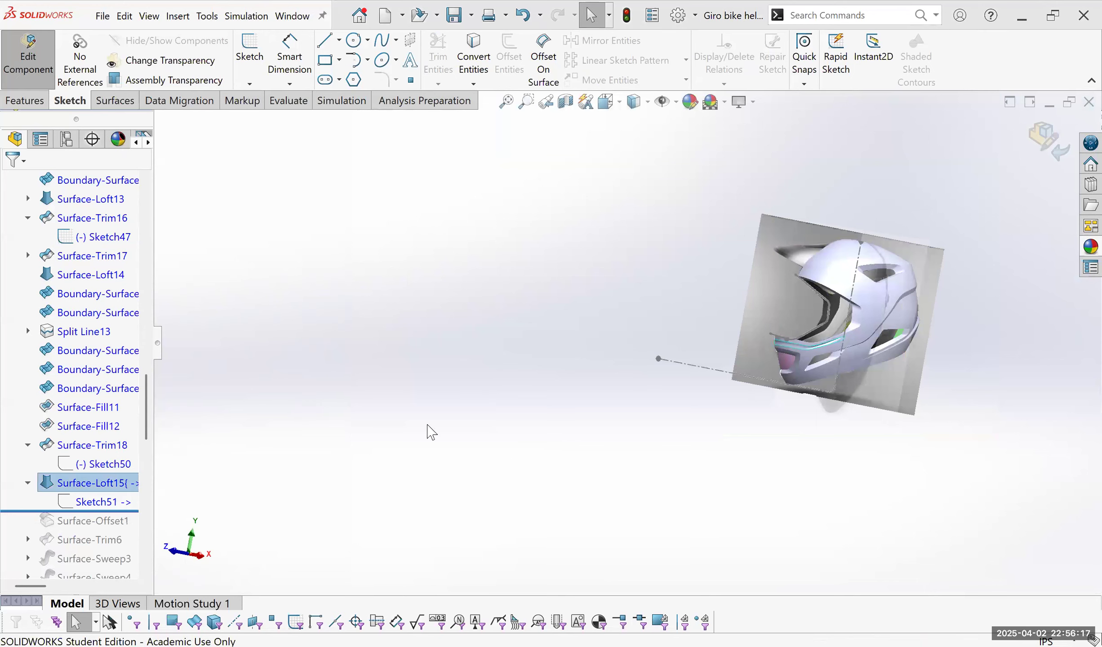
{"action": "key", "text": "ctrl+z"}
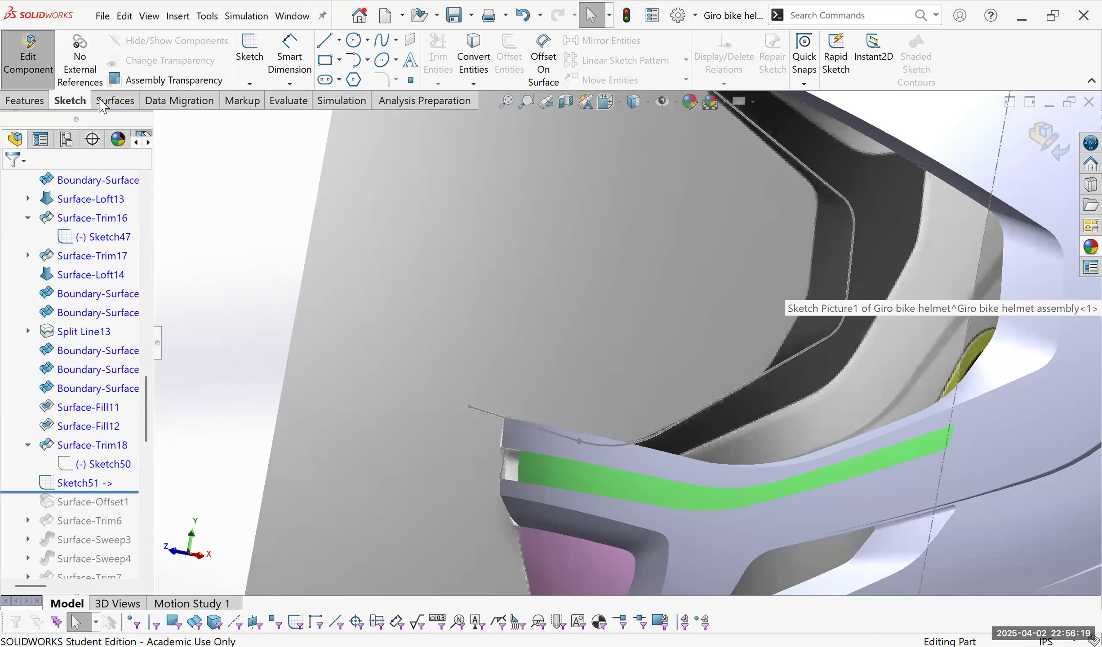
Extrude the front spline into a surface and fill the gap bounded by that surface's edge and the recess's upper, rear and lower edges.
{"action": "left_click", "coordinate": [249, 59]}
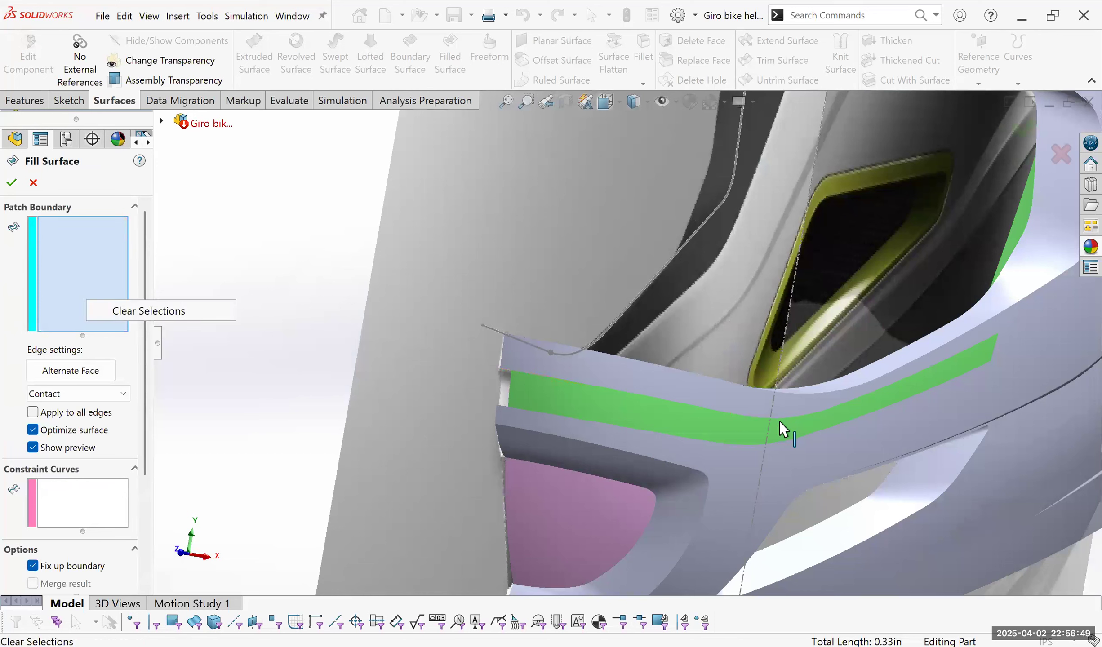
{"action": "left_click", "coordinate": [994, 346]}
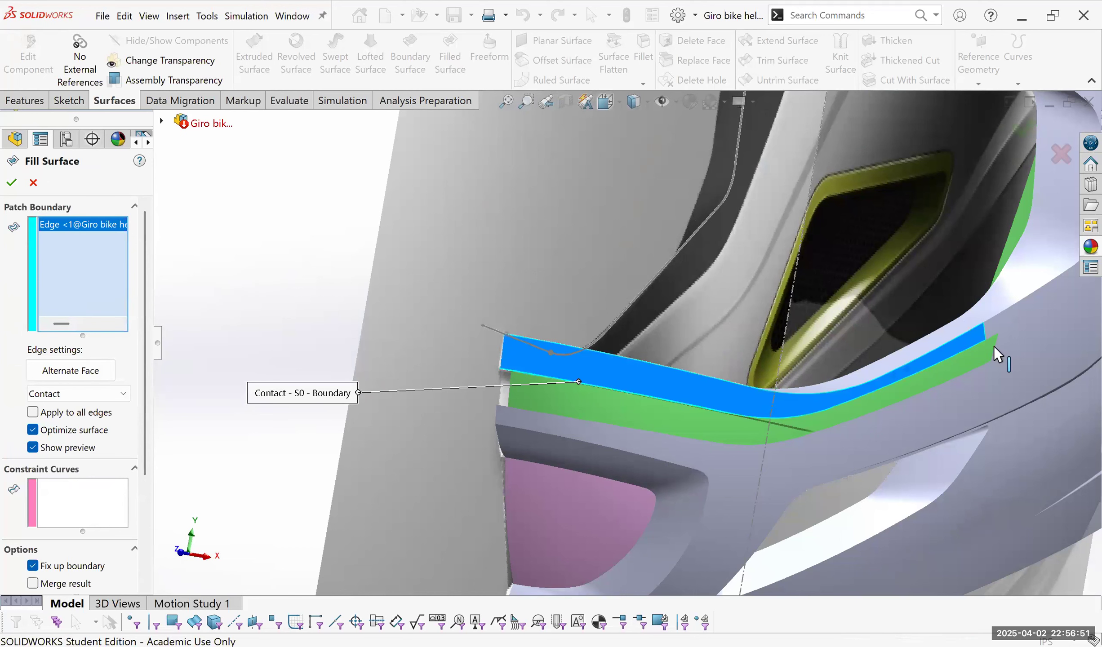
{"action": "left_click", "coordinate": [993, 348]}
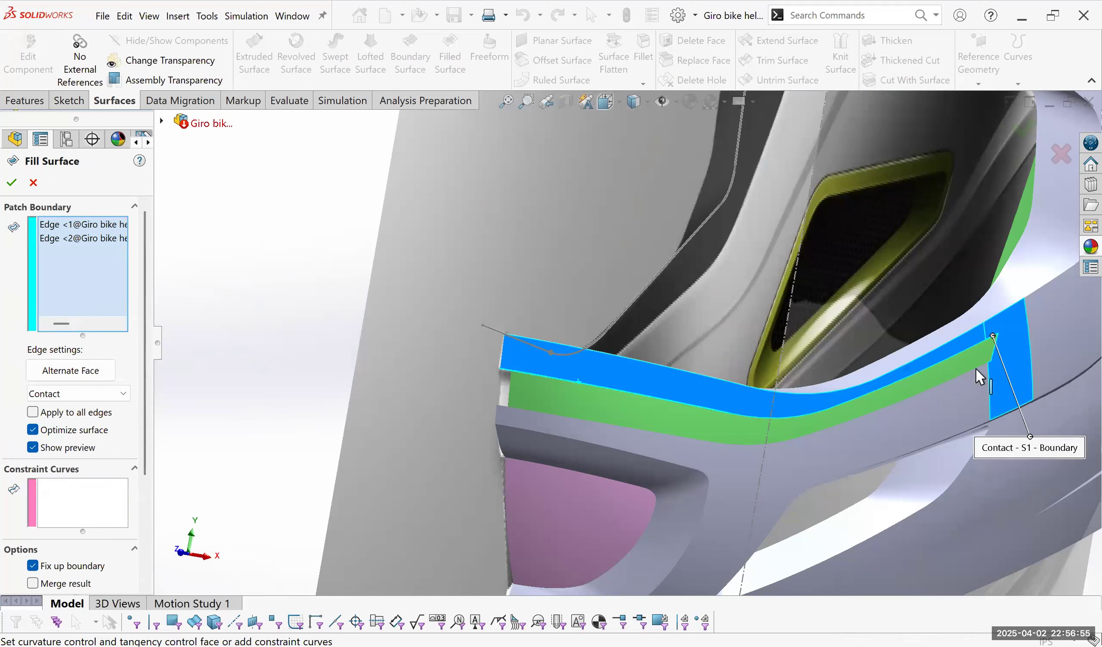
{"action": "left_click", "coordinate": [738, 450]}
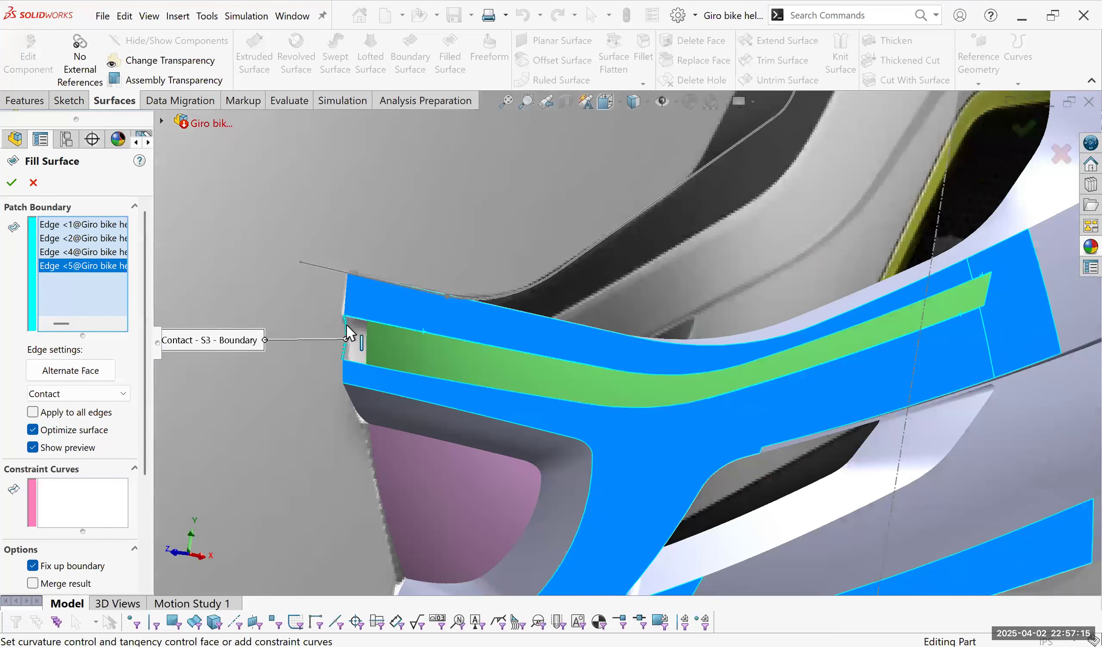
{"action": "right_click", "coordinate": [648, 373]}
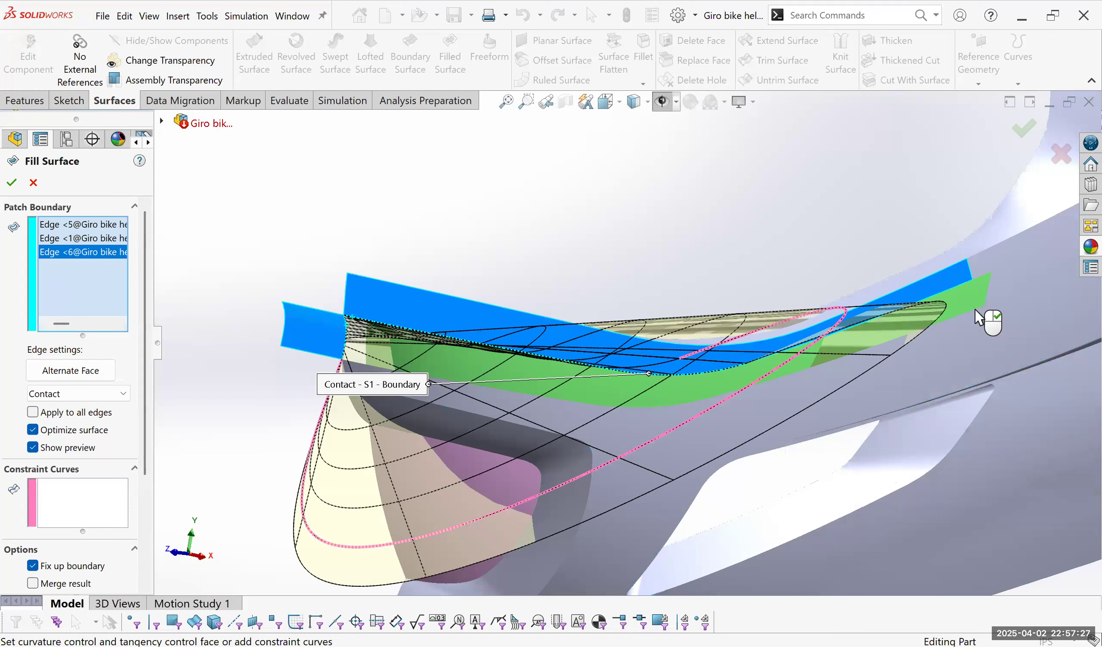
{"action": "left_click", "coordinate": [702, 400]}
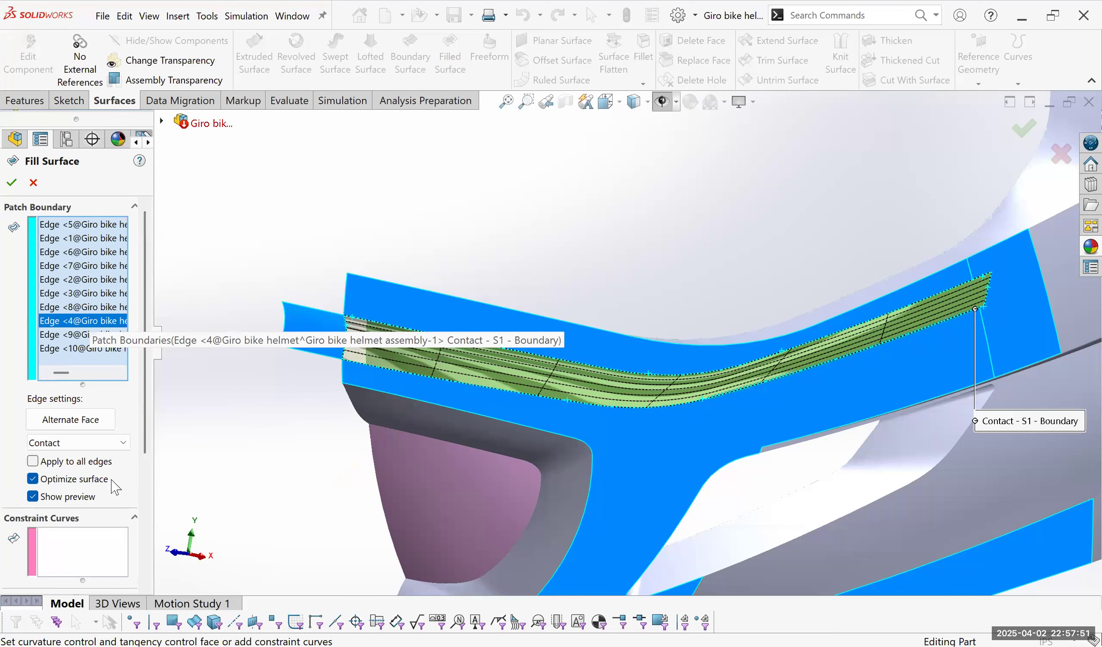
{"action": "left_click", "coordinate": [9, 182]}
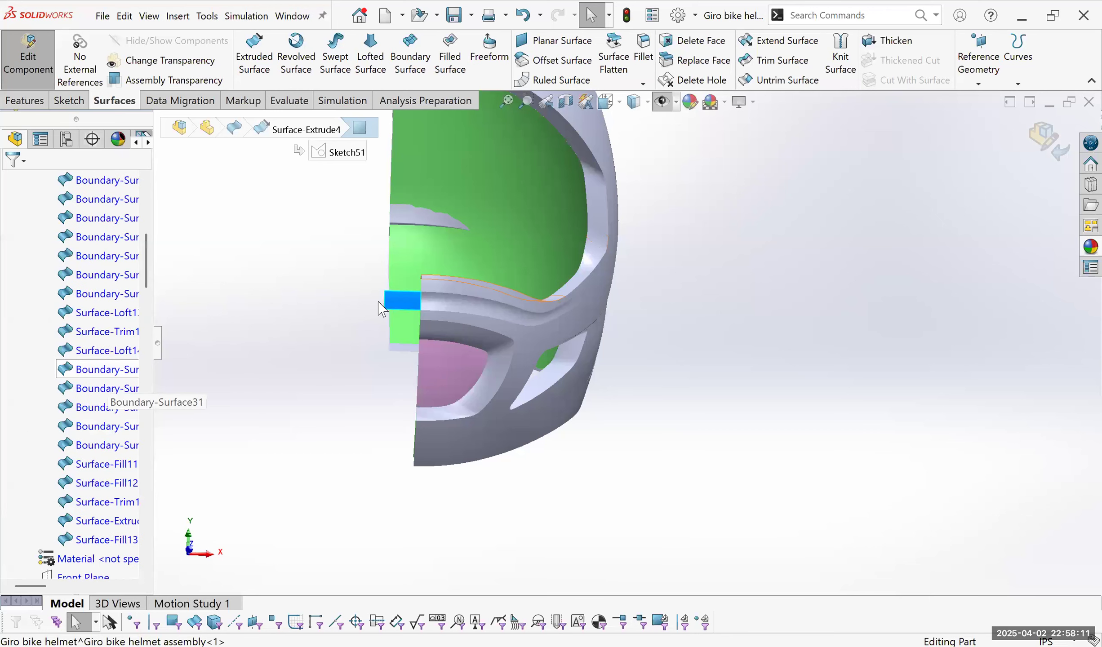
Hide the extruded helper surface at the chin bar's front.
{"action": "left_click", "coordinate": [289, 410]}
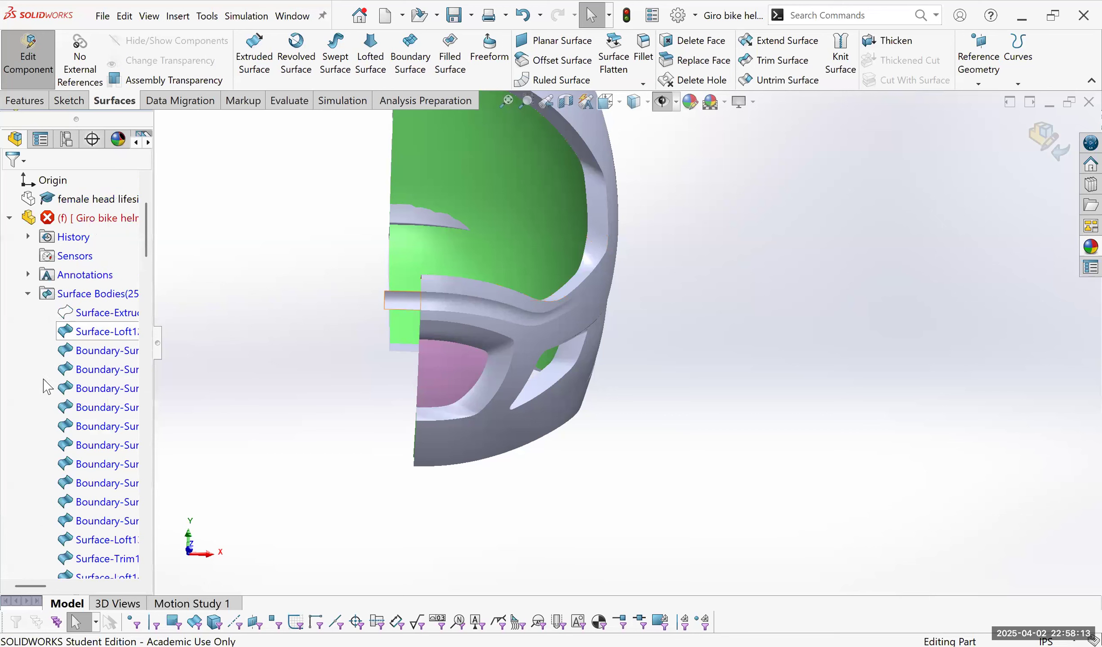
{"action": "left_click", "coordinate": [124, 561]}
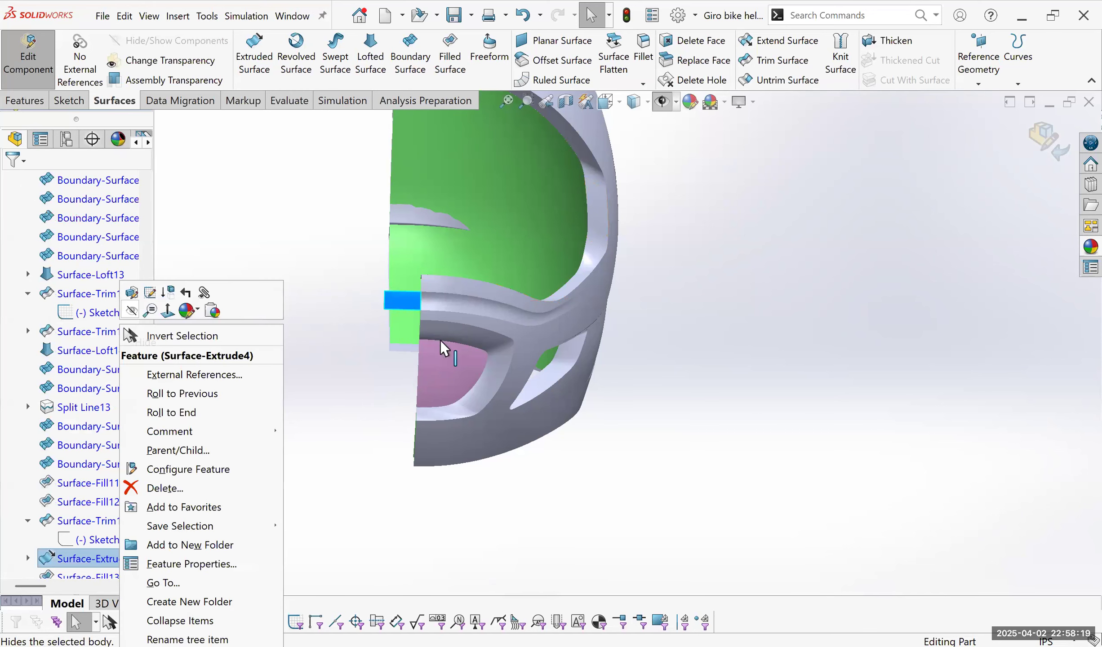
Examine the inside and outside of the chin bar around the filled recess and front vent.
{"action": "scroll", "coordinate": [440, 340], "scroll_direction": "up", "scroll_amount": 5}
{"action": "middle_click_drag", "start_coordinate": [440, 341], "coordinate": [408, 300]}
{"action": "middle_click_drag", "start_coordinate": [463, 328], "coordinate": [719, 409]}
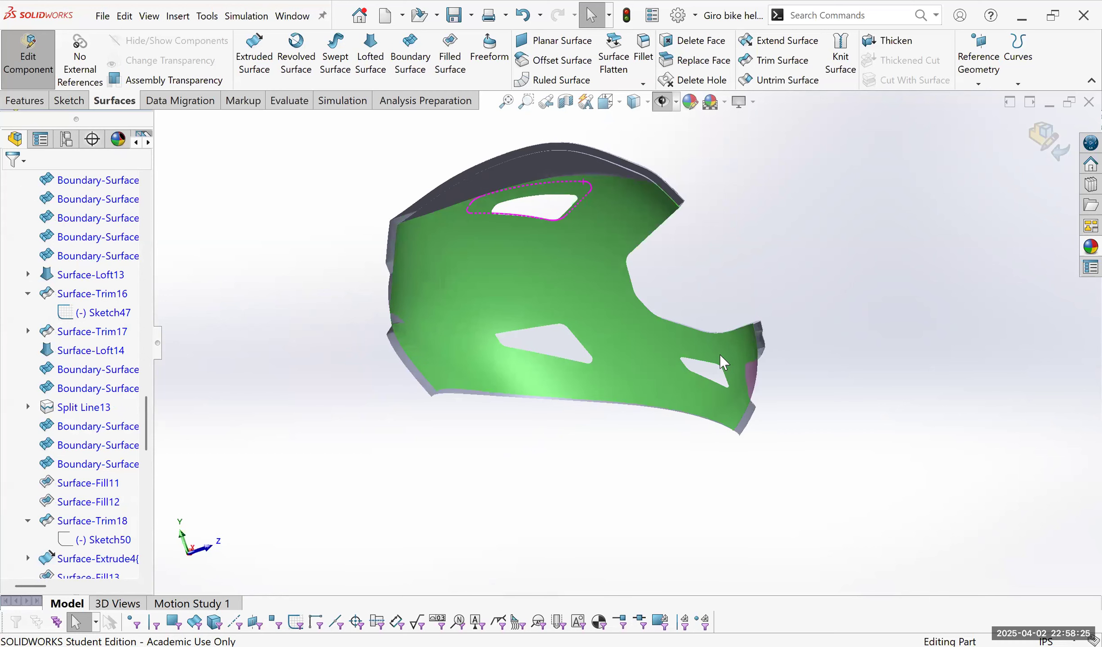
{"action": "scroll", "coordinate": [701, 350], "scroll_direction": "down", "scroll_amount": 2}
{"action": "scroll", "coordinate": [665, 337], "scroll_direction": "down", "scroll_amount": 2}
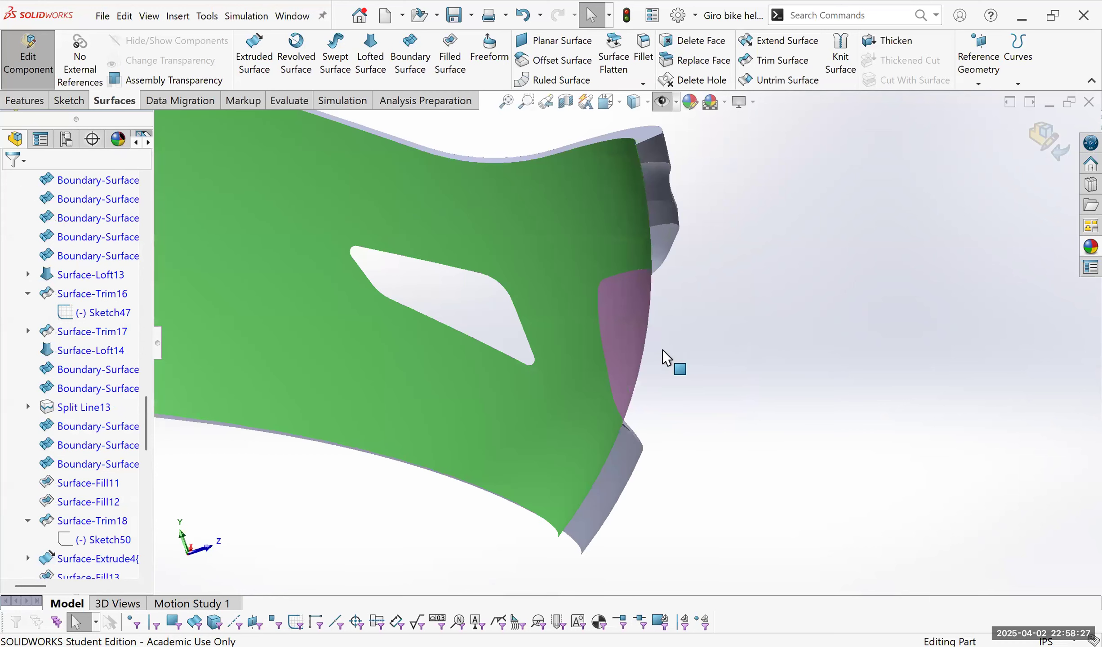
{"action": "key", "text": "Left"}
{"action": "key", "text": "Left"}
{"action": "middle_click_drag", "start_coordinate": [687, 355], "coordinate": [657, 367]}
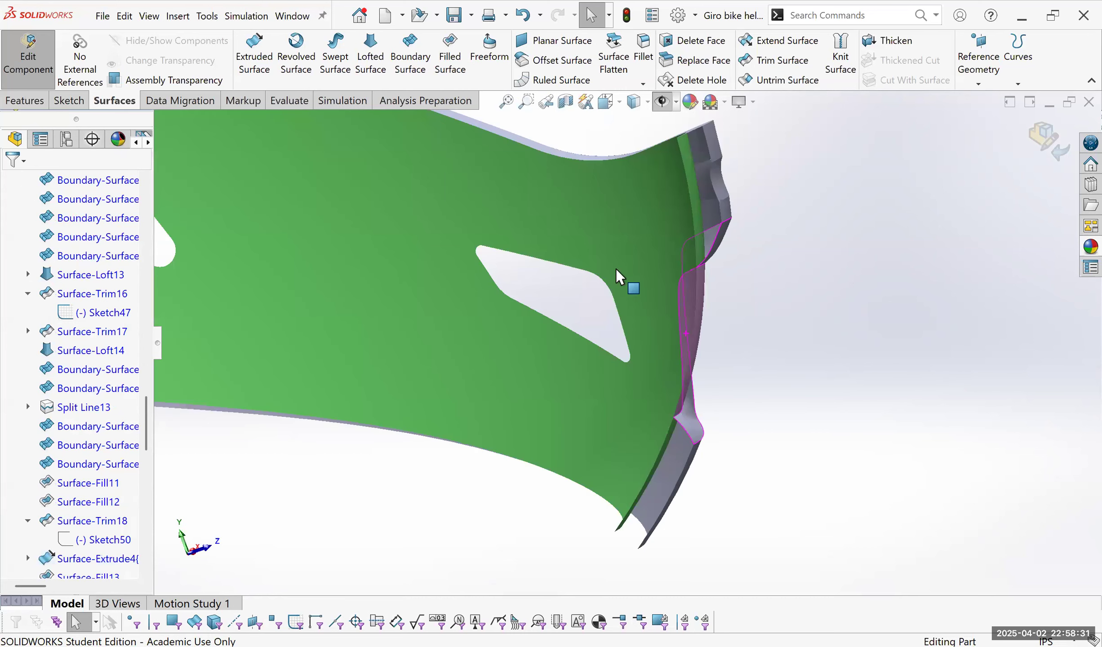
{"action": "middle_click_drag", "start_coordinate": [688, 414], "coordinate": [574, 329]}
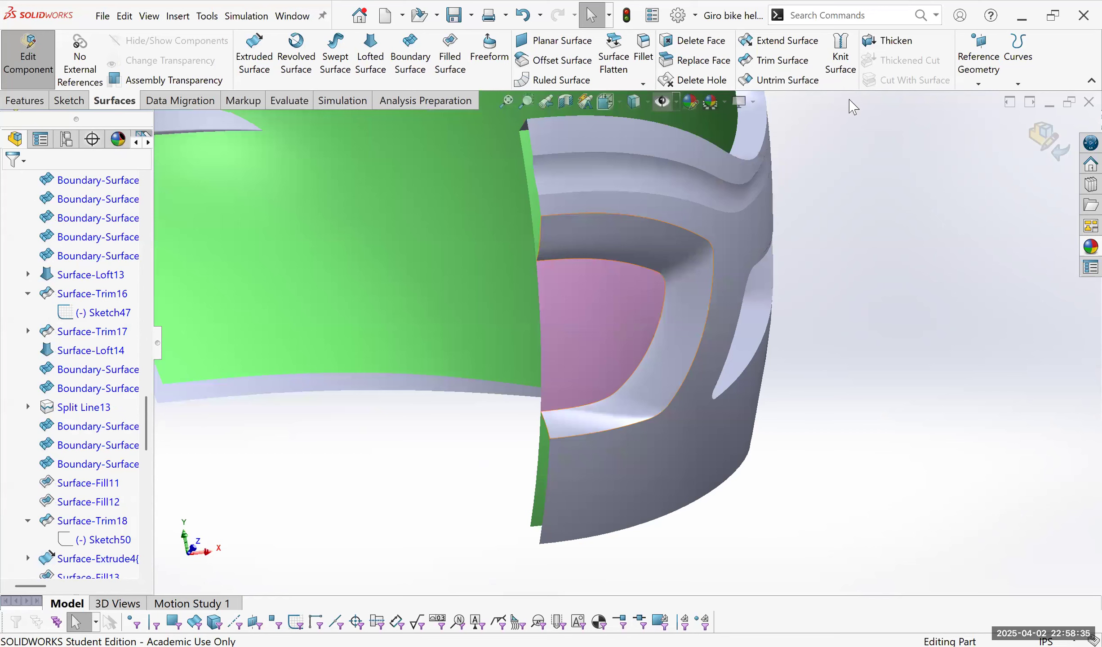
{"action": "key", "text": "ctrl+shift+z"}
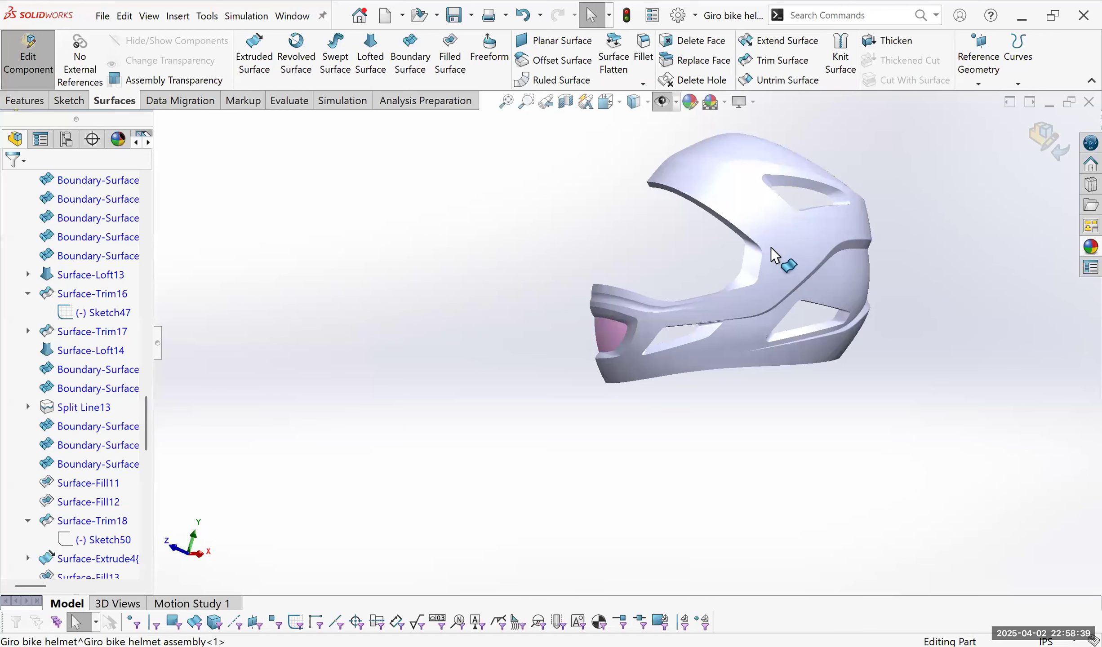
Start a Knit Surface with the trimmed outer shell and the upper vent's wall surface, leaving Merge entities off.
{"action": "left_click", "coordinate": [771, 244]}
{"action": "left_click_drag", "start_coordinate": [632, 140], "coordinate": [885, 400]}
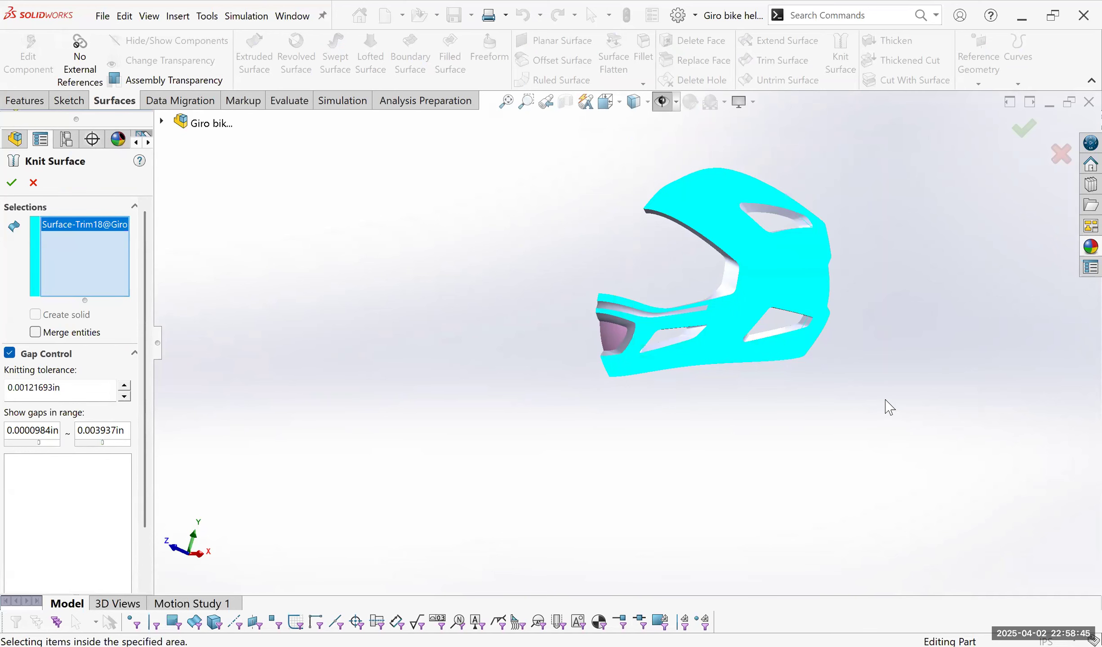
{"action": "scroll", "coordinate": [768, 240], "scroll_direction": "down", "scroll_amount": 3}
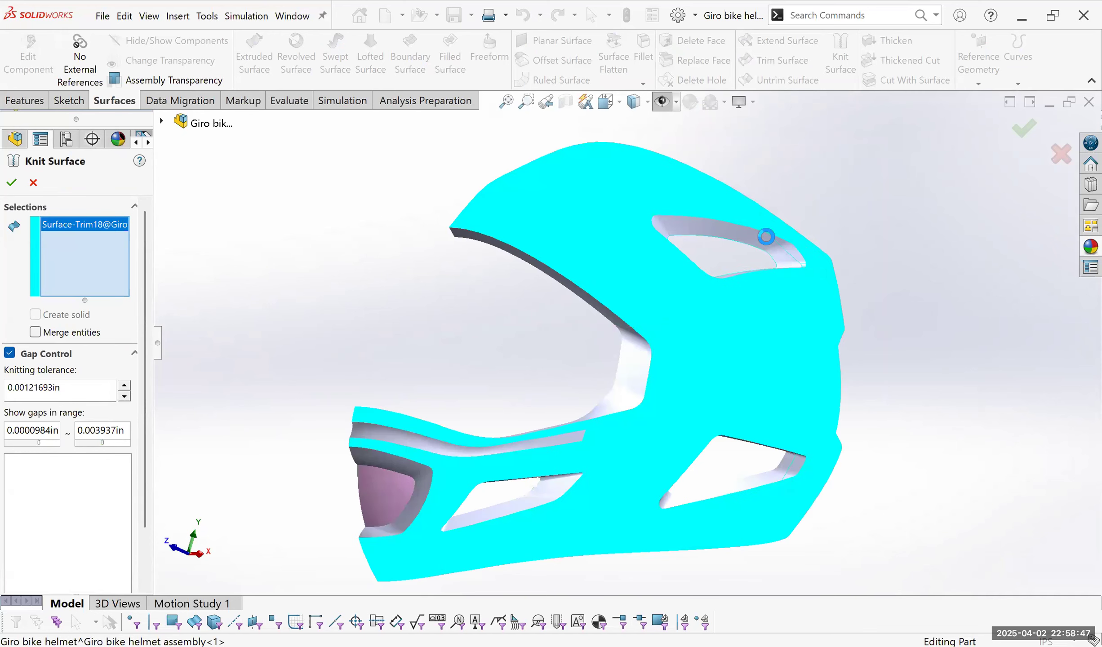
{"action": "left_click", "coordinate": [645, 378]}
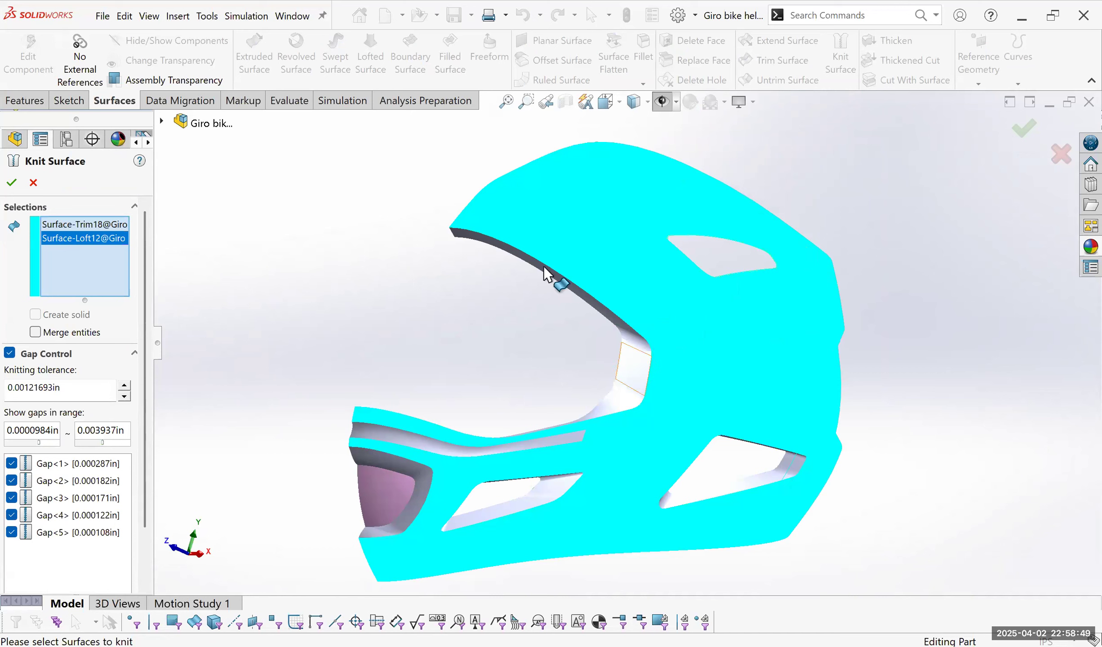
Add the brow rim loft and the rim surfaces along the rear side of the face opening to the knit.
{"action": "middle_click_drag", "start_coordinate": [562, 288], "coordinate": [639, 374]}
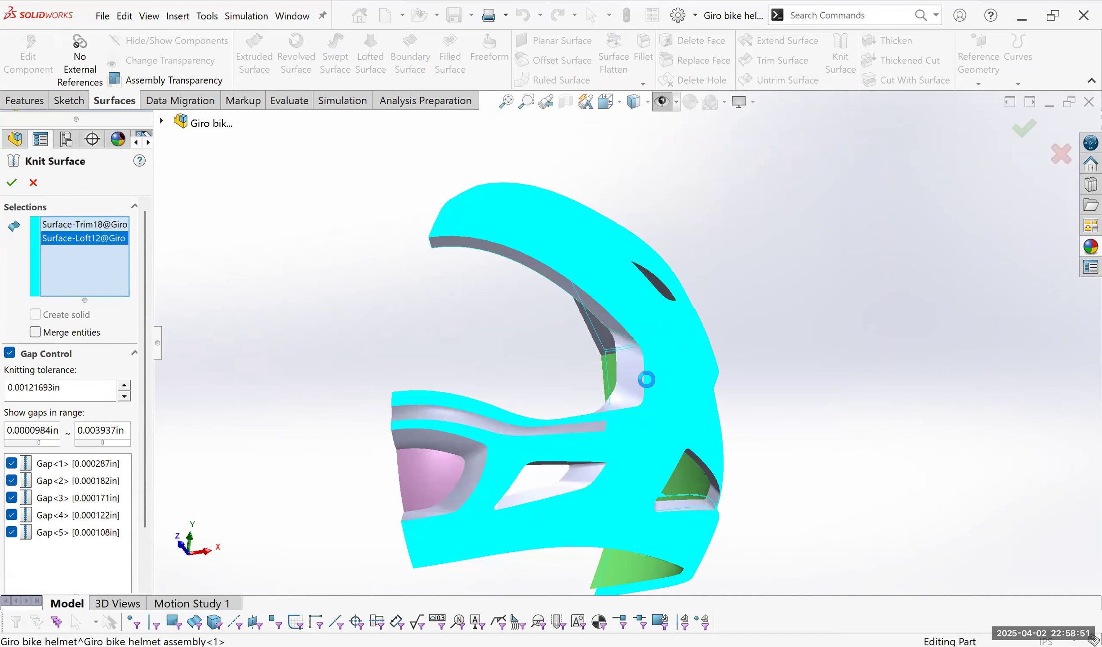
{"action": "left_click", "coordinate": [647, 382]}
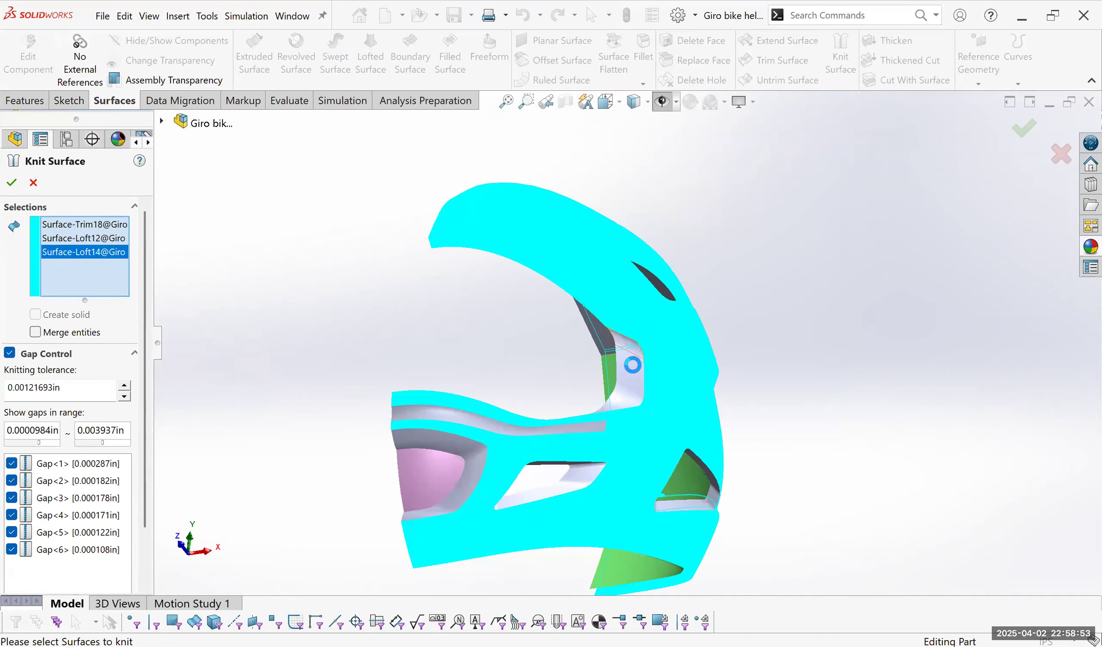
{"action": "left_click", "coordinate": [634, 366]}
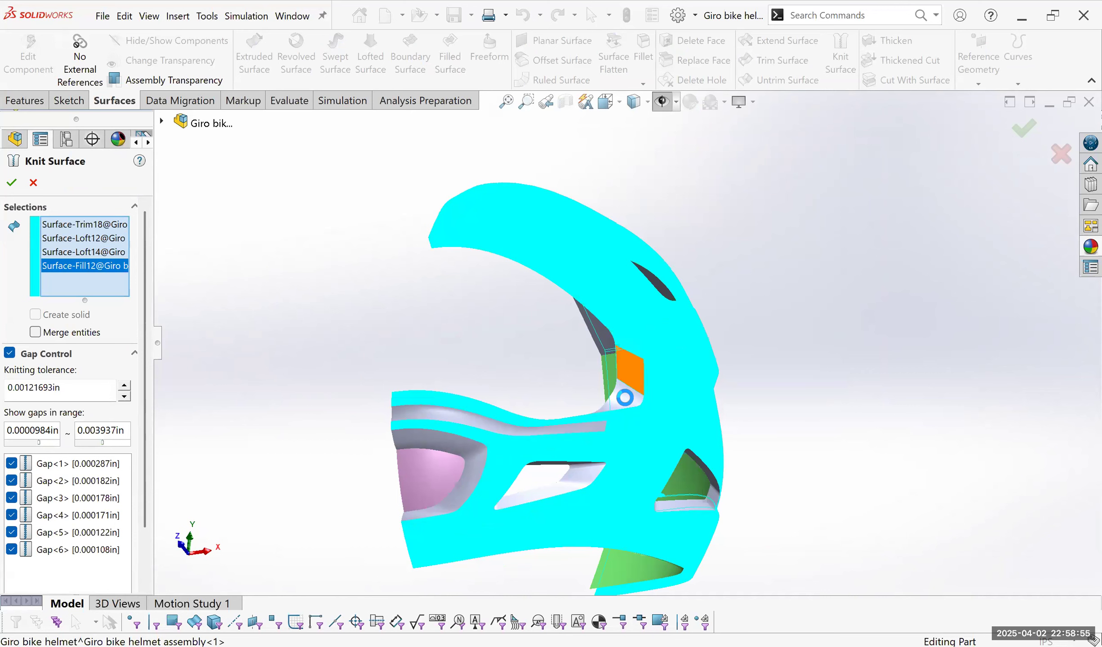
{"action": "middle_click_drag", "start_coordinate": [499, 283], "coordinate": [458, 382]}
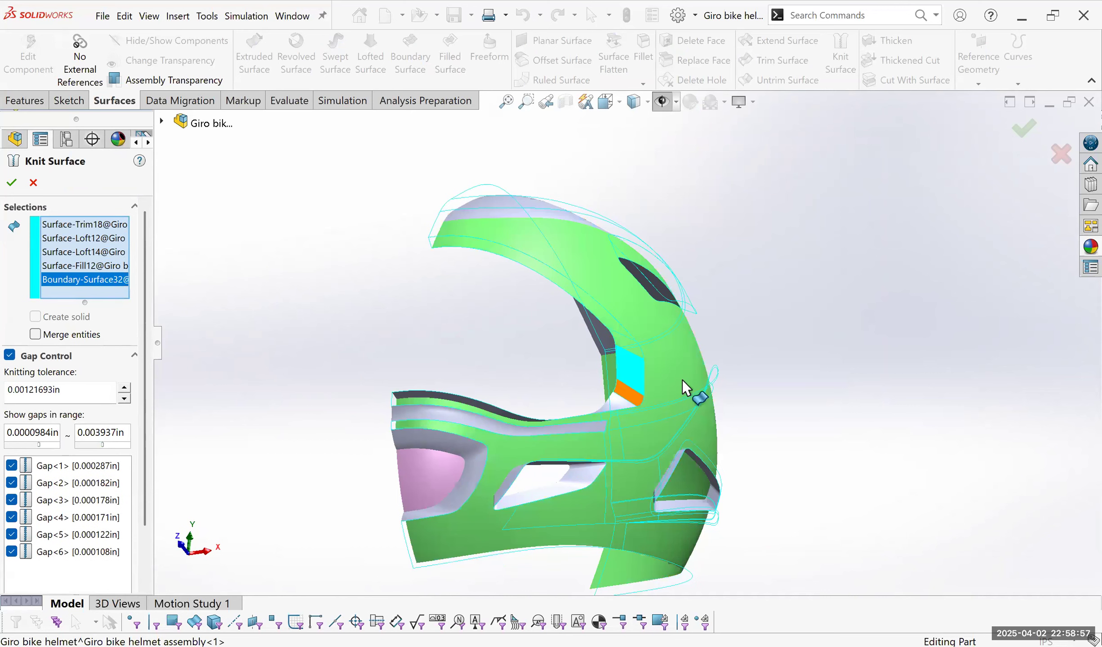
{"action": "left_click", "coordinate": [683, 380]}
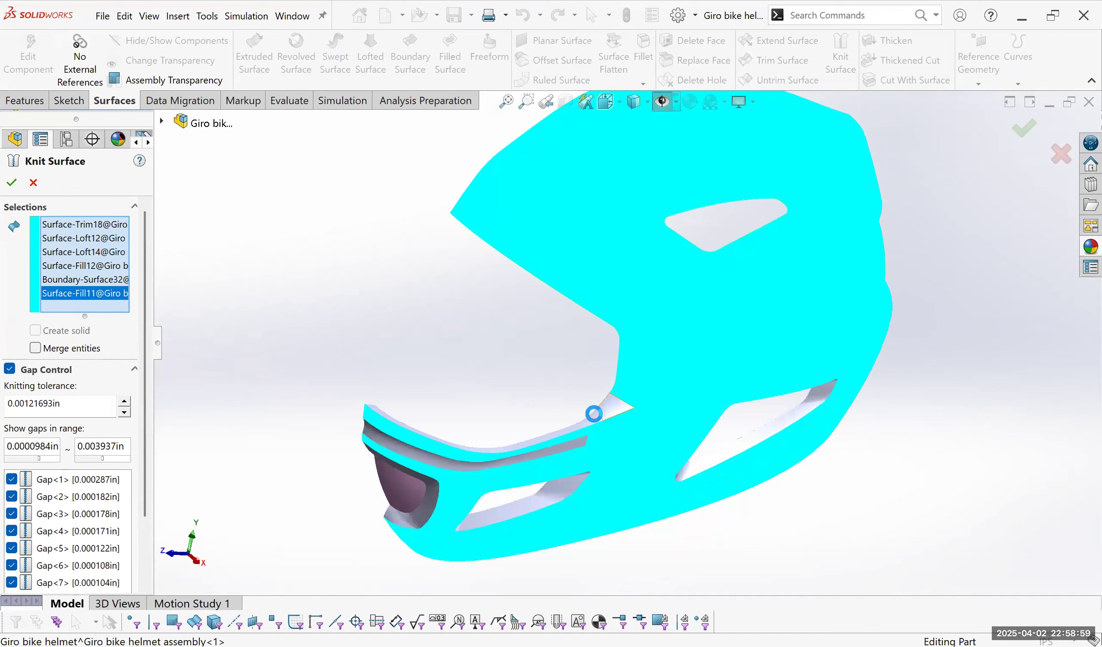
Add the rim surfaces along the chin bar's upper edge and the chin bar's recessed band surfaces to the knit.
{"action": "left_click", "coordinate": [594, 413]}
{"action": "left_click", "coordinate": [546, 438]}
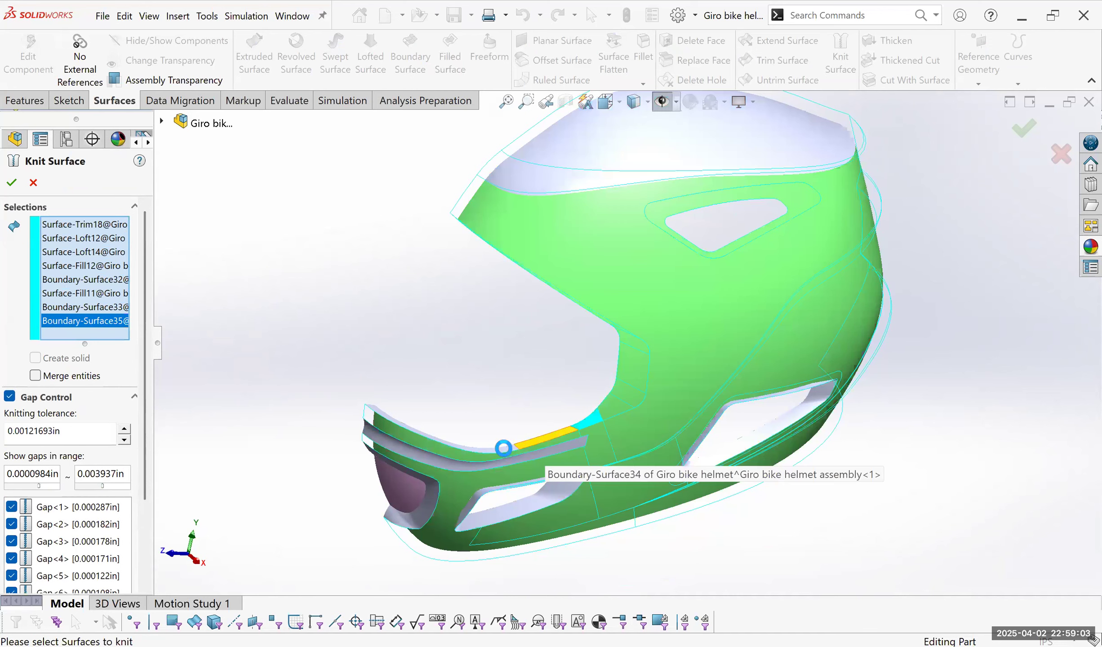
{"action": "left_click", "coordinate": [580, 453]}
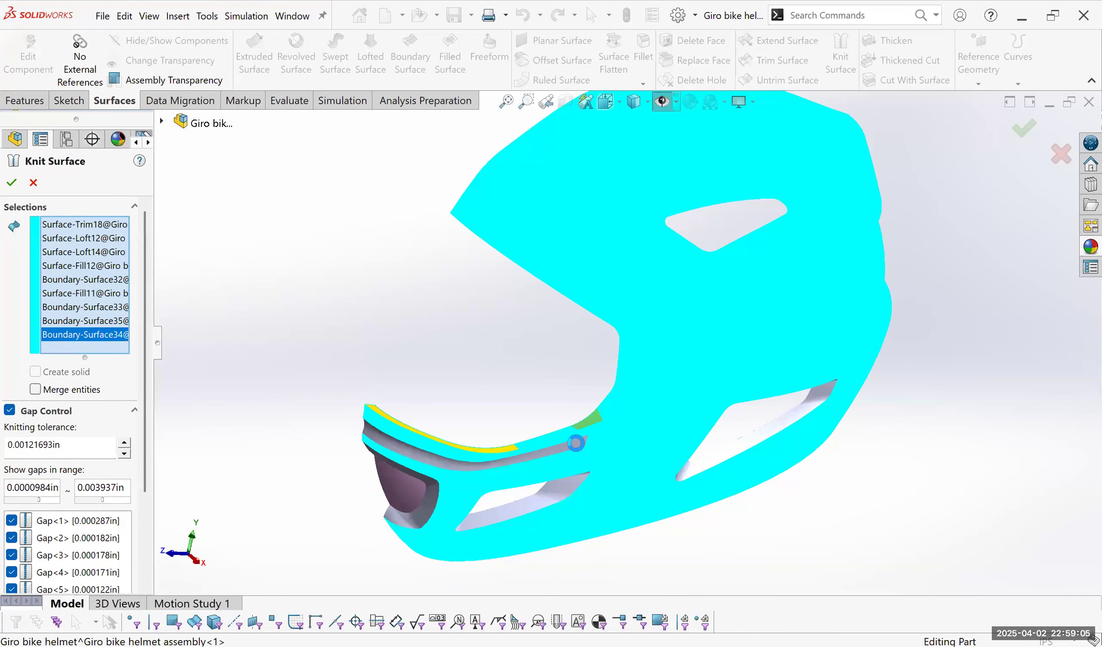
{"action": "left_click", "coordinate": [576, 443]}
{"action": "left_click", "coordinate": [591, 449]}
Add the wall surfaces around the lower rear side vent to the knit.
{"action": "middle_click_drag", "start_coordinate": [802, 467], "coordinate": [811, 398]}
{"action": "left_click", "coordinate": [819, 384]}
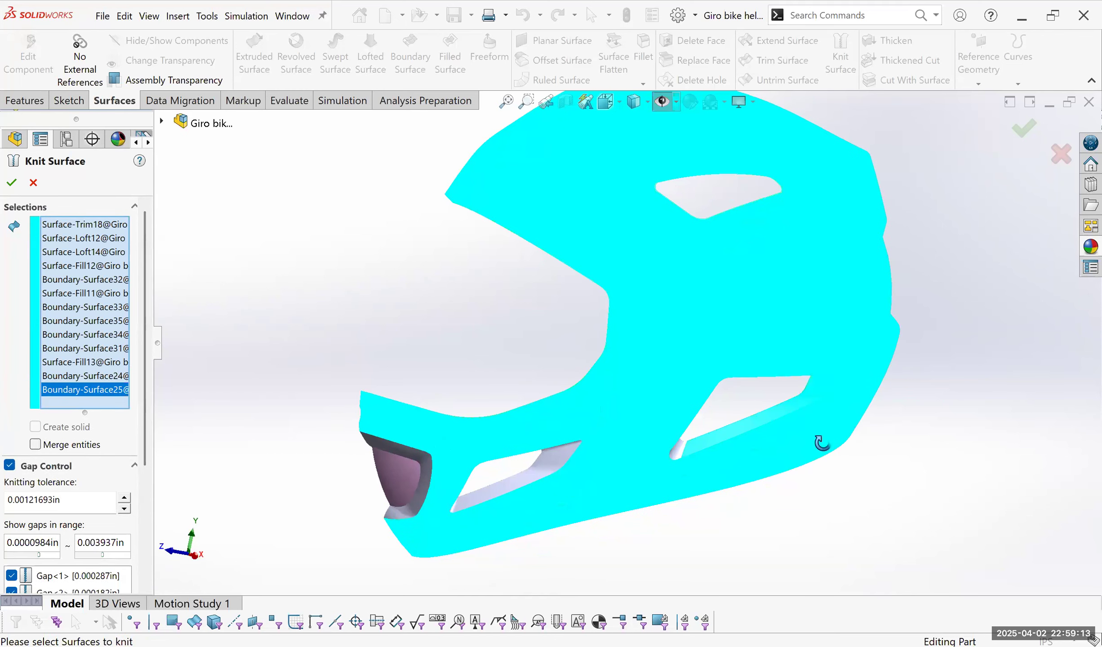
{"action": "left_click", "coordinate": [781, 373]}
{"action": "middle_click_drag", "start_coordinate": [781, 373], "coordinate": [717, 363]}
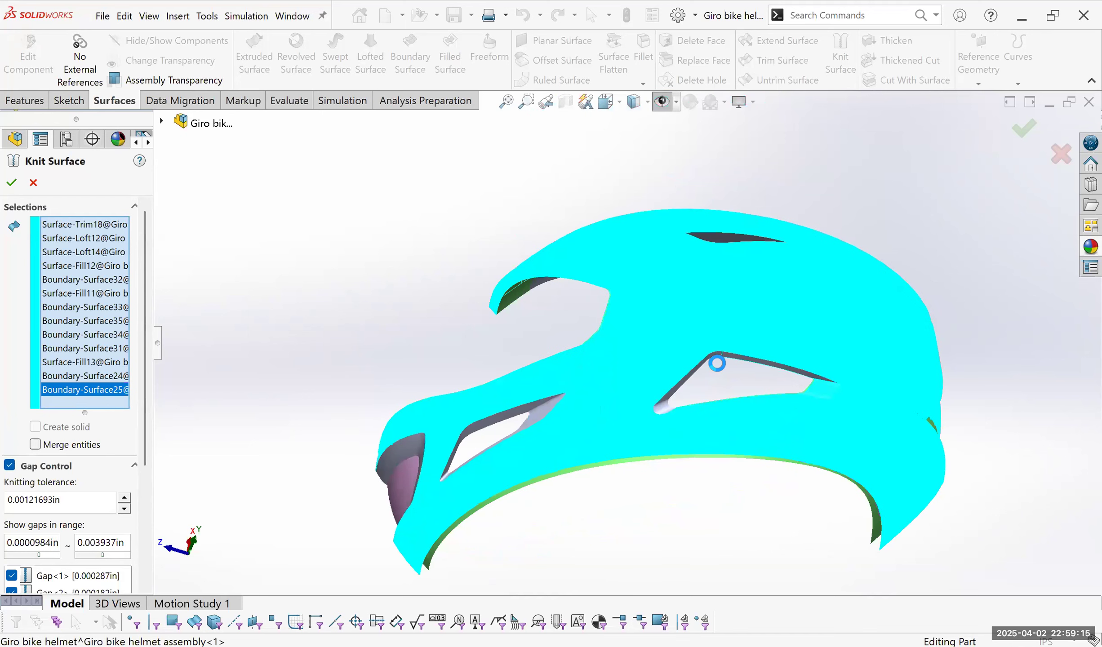
{"action": "scroll", "coordinate": [638, 359], "scroll_direction": "down", "scroll_amount": 5}
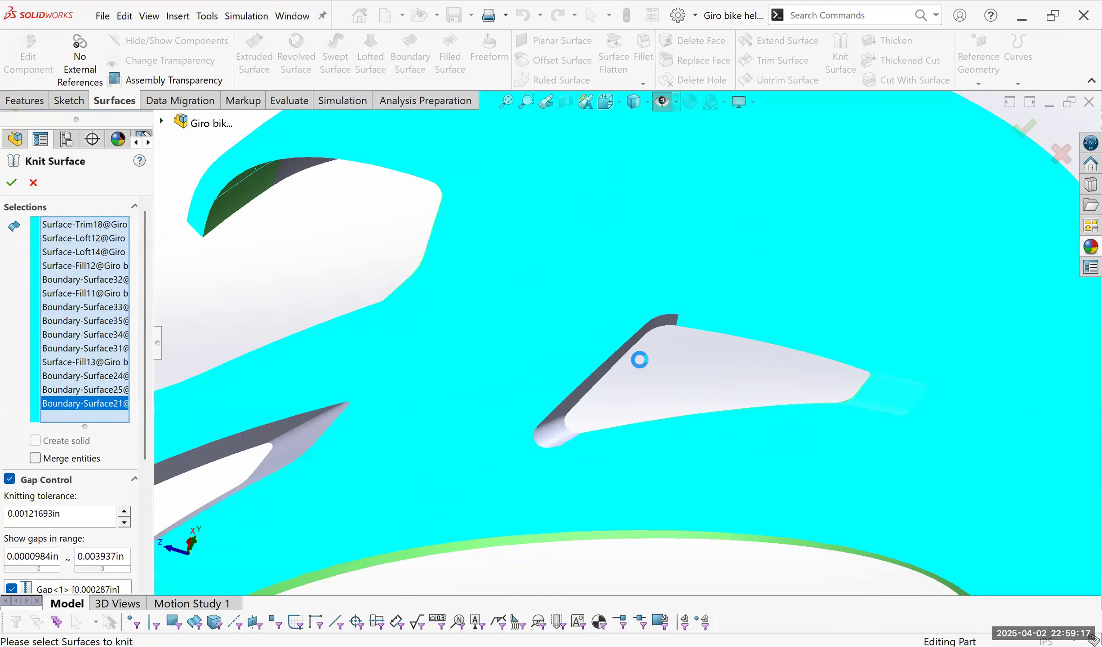
{"action": "left_click", "coordinate": [580, 438]}
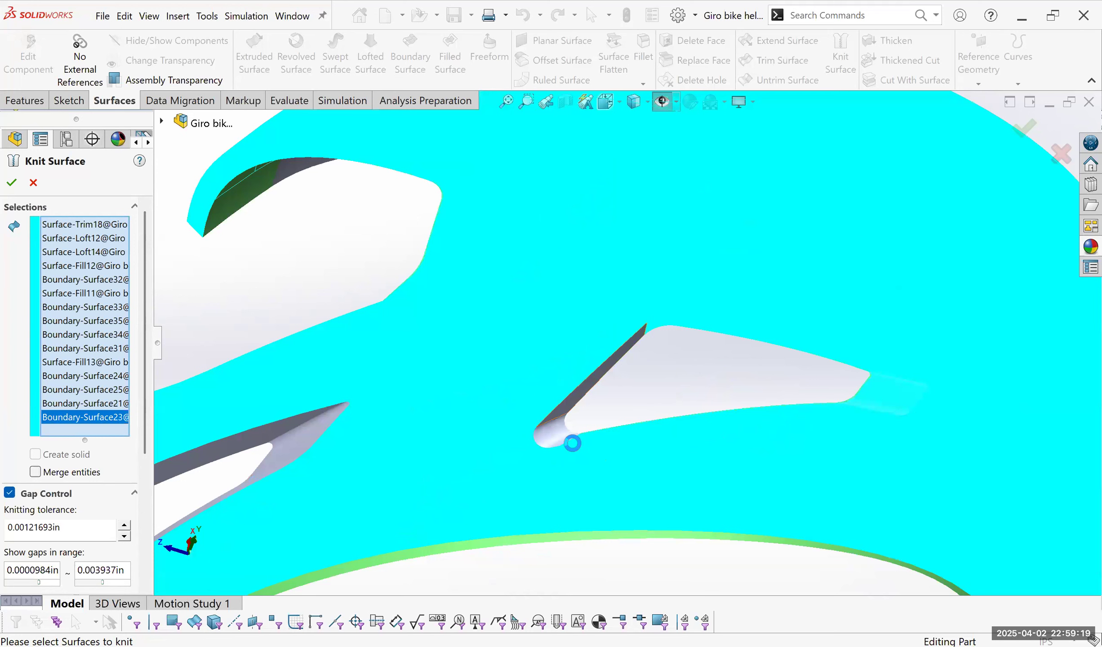
{"action": "left_click", "coordinate": [542, 431]}
Add the chin bar side vent's wall surfaces and the lofted recess around the front vent to the knit.
{"action": "scroll", "coordinate": [539, 341], "scroll_direction": "up", "scroll_amount": 4}
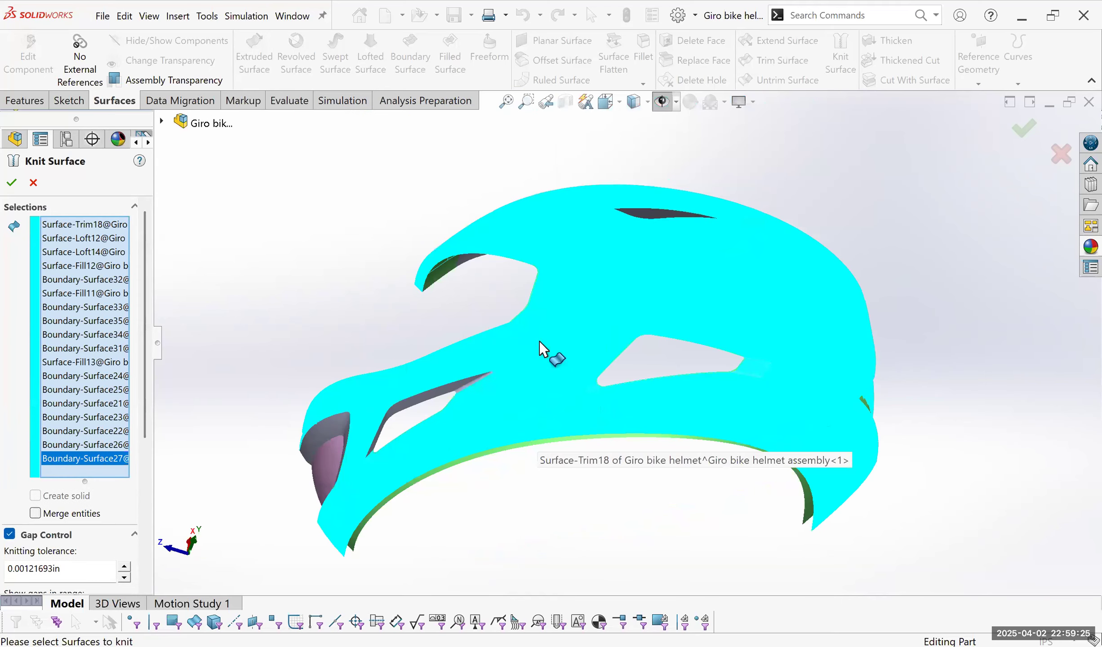
{"action": "scroll", "coordinate": [483, 364], "scroll_direction": "down", "scroll_amount": 3}
{"action": "left_click", "coordinate": [479, 365]}
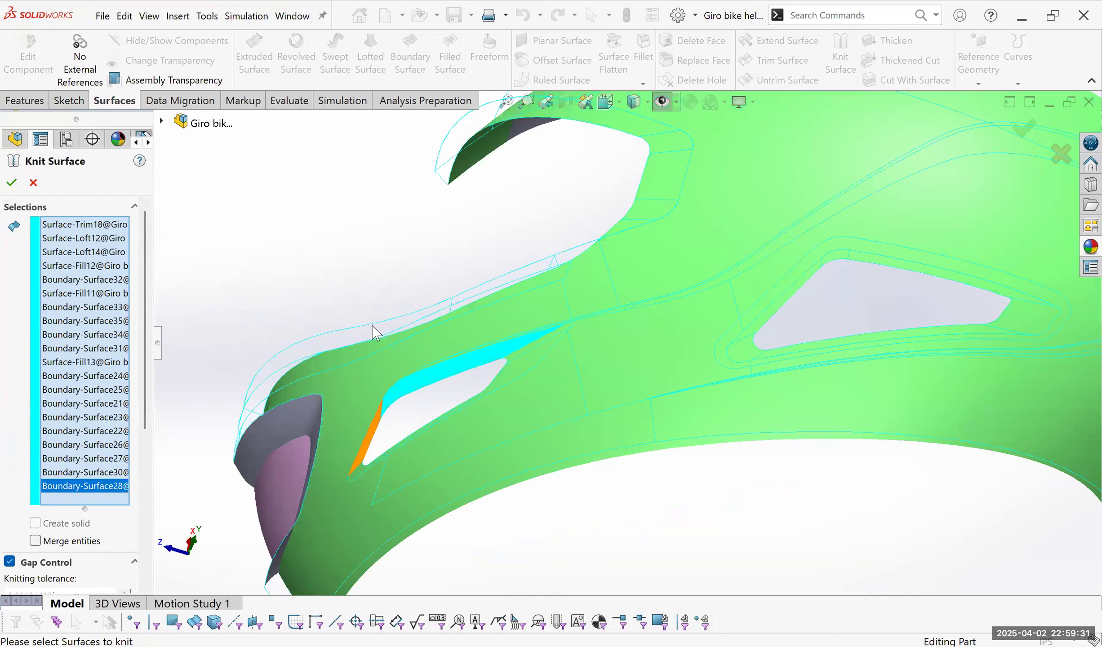
{"action": "scroll", "coordinate": [484, 373], "scroll_direction": "up", "scroll_amount": 5}
{"action": "middle_click_drag", "start_coordinate": [464, 390], "coordinate": [495, 407]}
{"action": "left_click", "coordinate": [494, 407]}
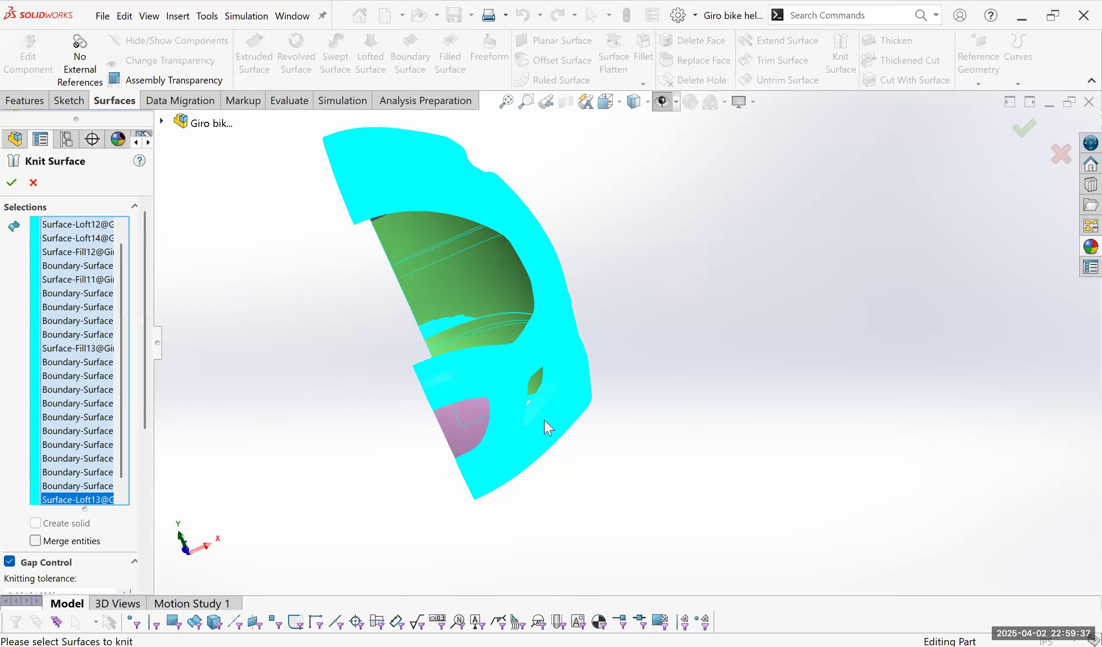
Enable Merge entities and complete the knit at the 0.00121693 in tolerance.
{"action": "middle_click_drag", "start_coordinate": [344, 380], "coordinate": [475, 411]}
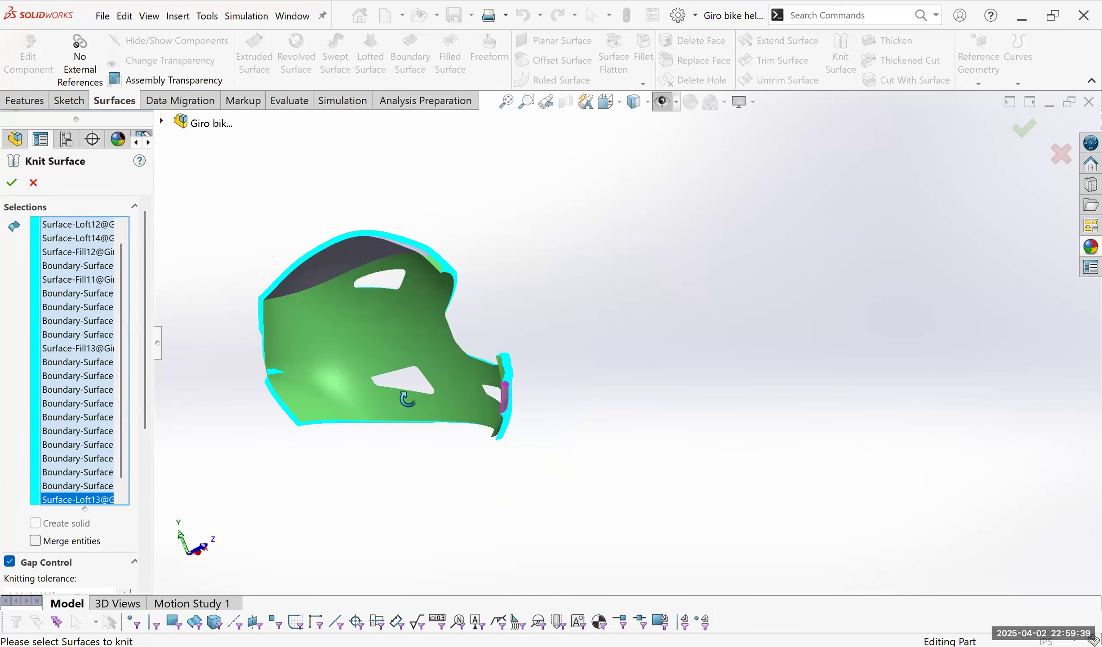
{"action": "middle_click_drag", "start_coordinate": [411, 399], "coordinate": [431, 411]}
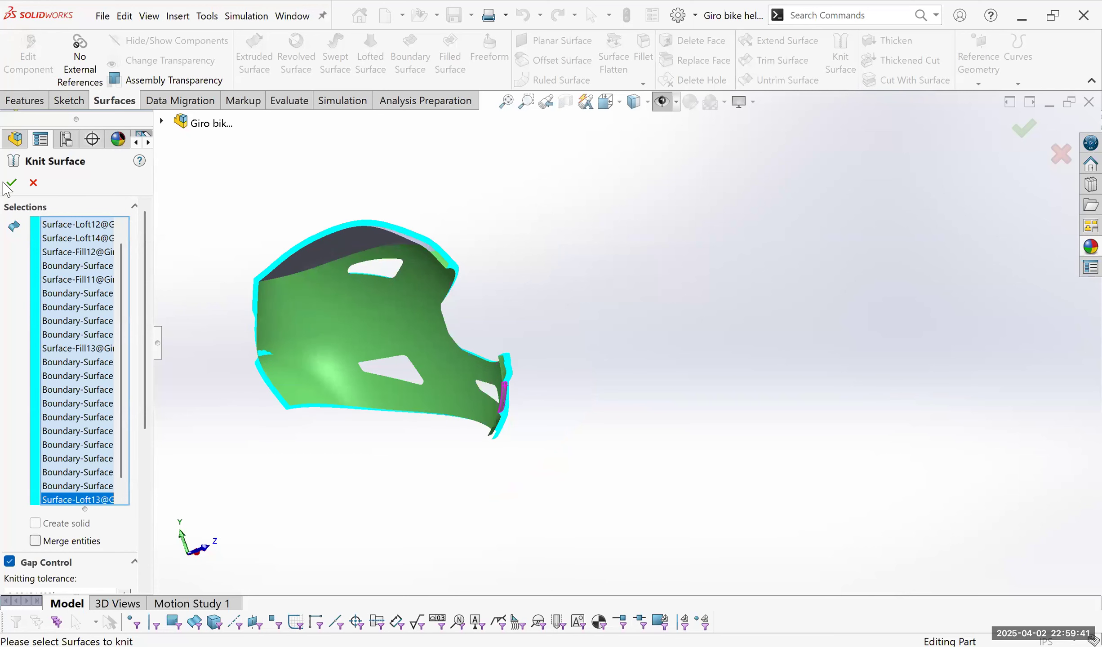
{"action": "left_click", "coordinate": [62, 541]}
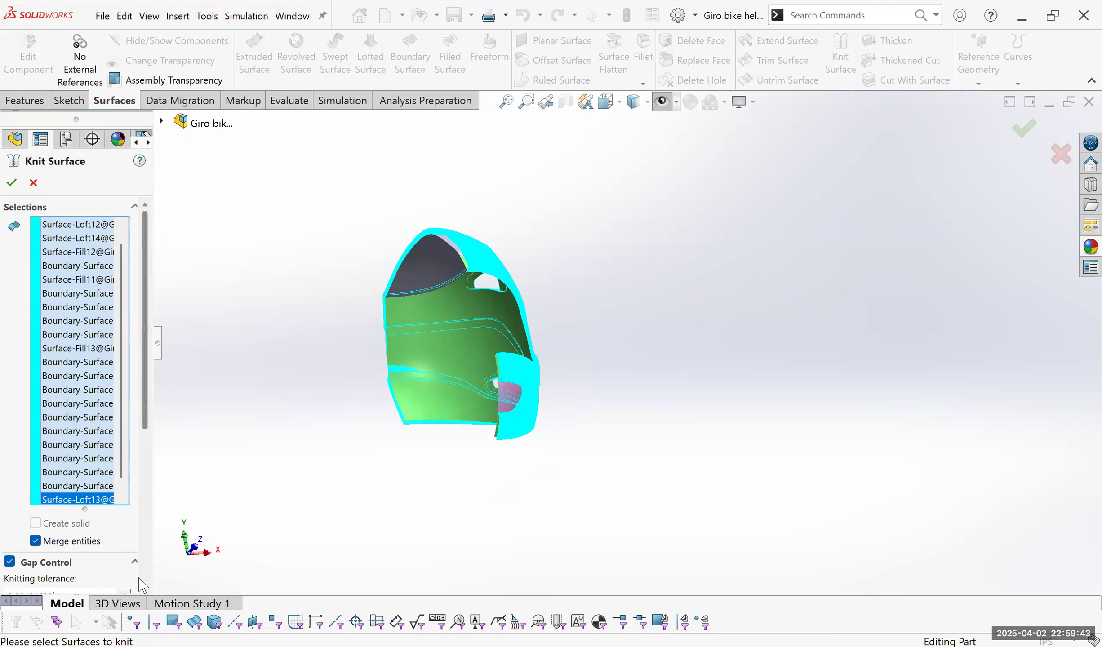
{"action": "scroll", "coordinate": [143, 584], "scroll_direction": "down", "scroll_amount": 5}
{"action": "scroll", "coordinate": [17, 196], "scroll_direction": "down", "scroll_amount": 1}
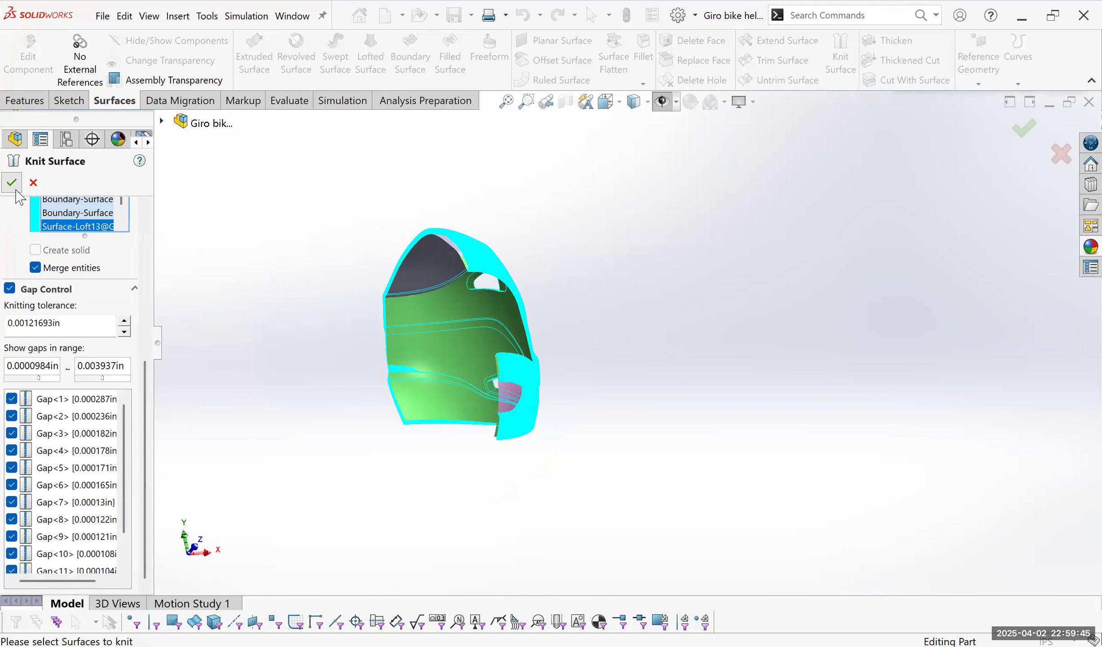
{"action": "left_click", "coordinate": [16, 189]}
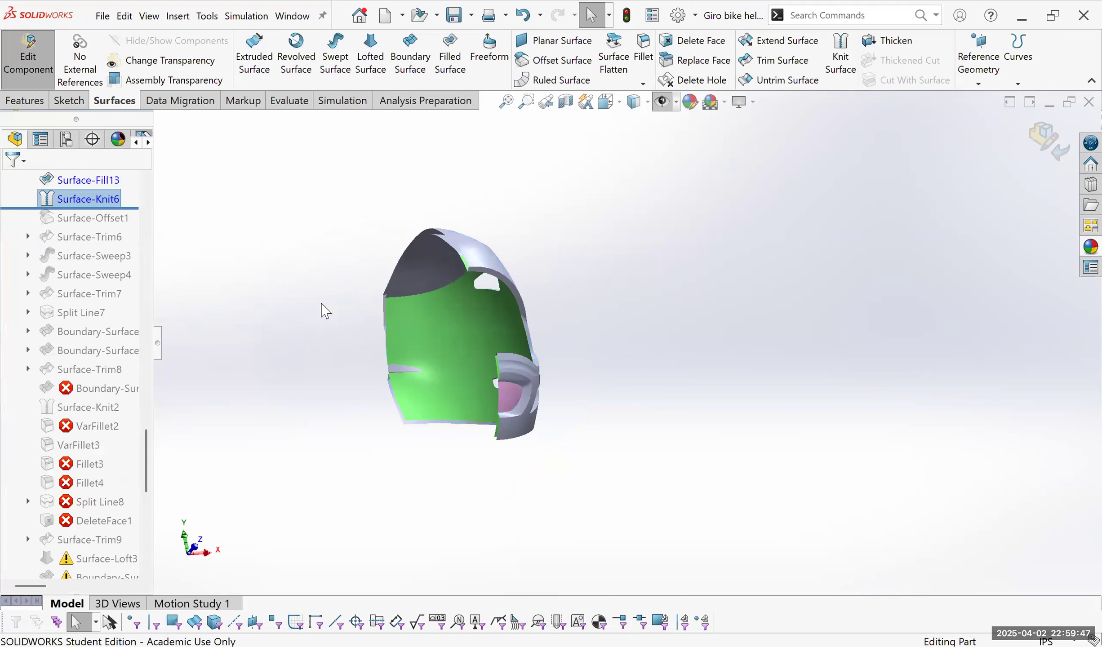
Start a Mirror feature with the helmet part's Right Plane as the mirror plane.
{"action": "key", "text": "z"}
{"action": "key", "text": "z"}
{"action": "key", "text": "z"}
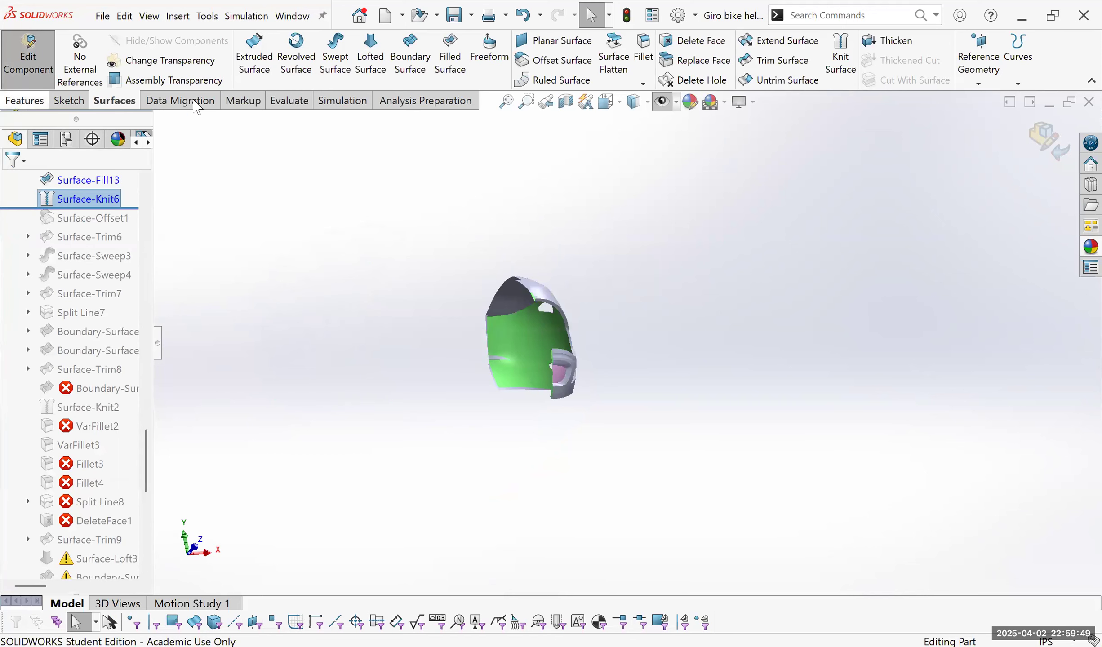
{"action": "left_click", "coordinate": [763, 83]}
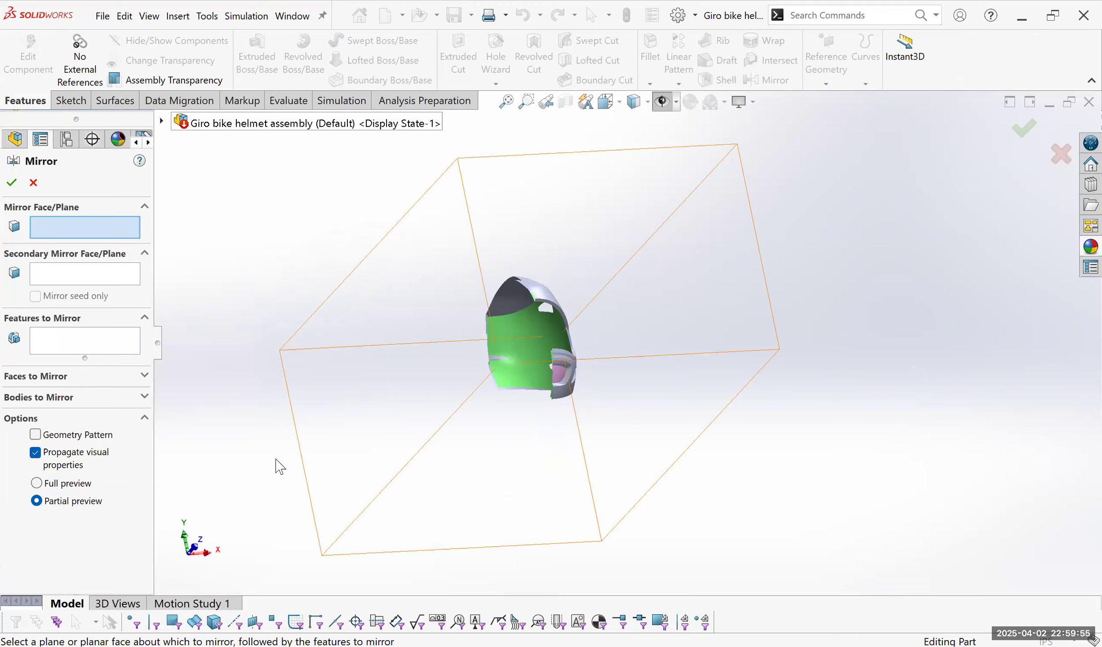
{"action": "key", "text": "c"}
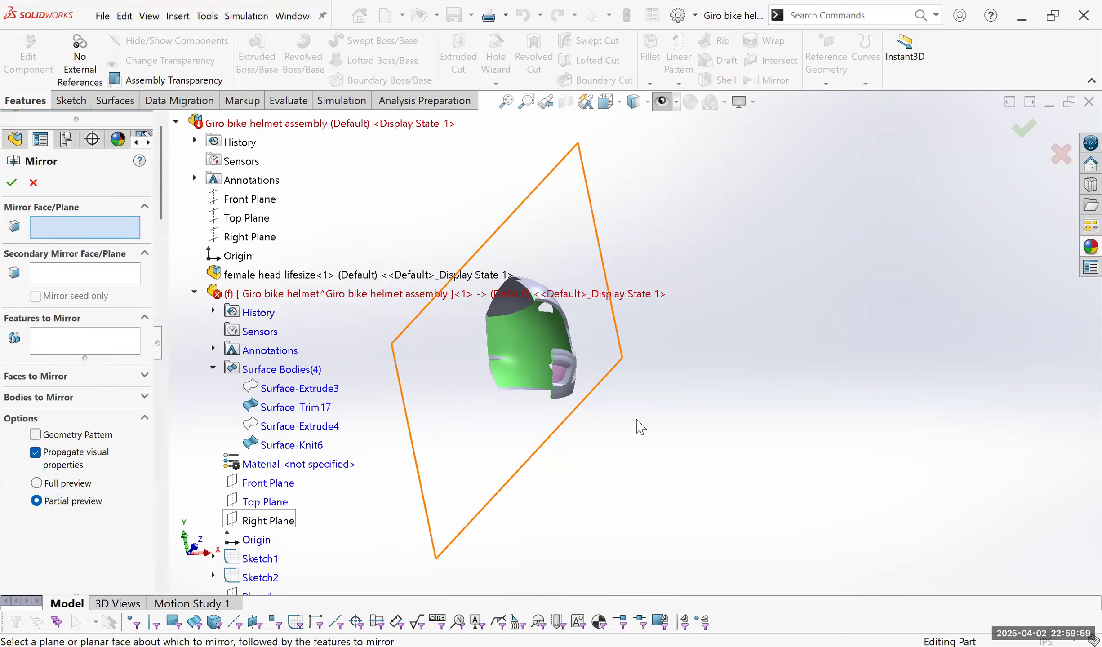
{"action": "left_click", "coordinate": [639, 425]}
{"action": "left_click", "coordinate": [551, 477]}
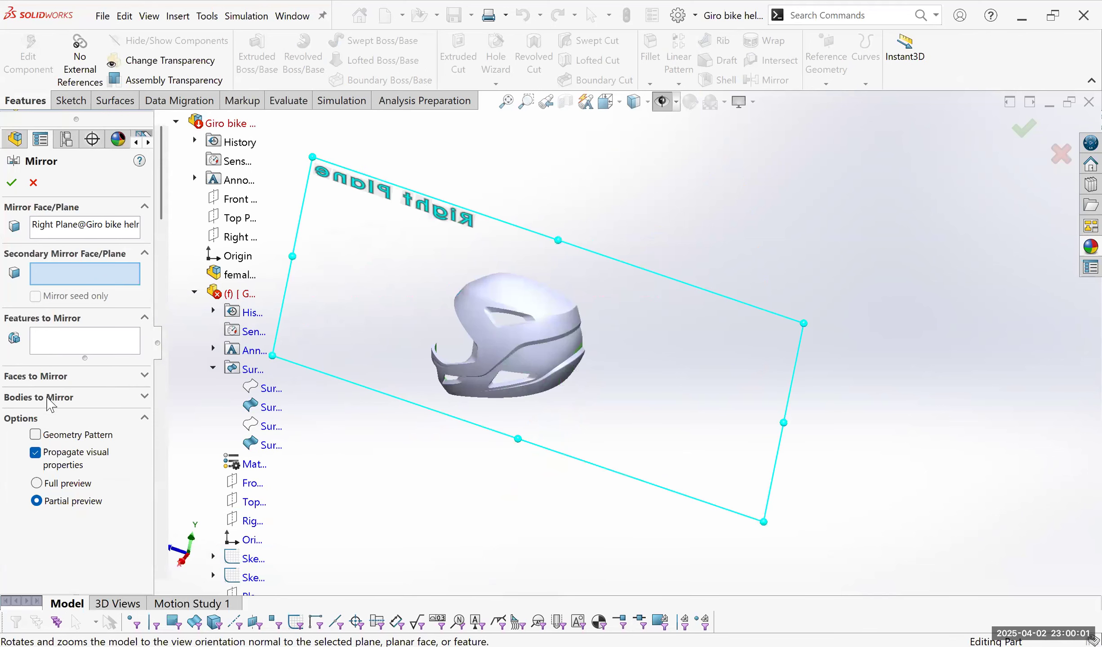
Mirror the knitted shell and the Surface-Trim17 body as separate bodies, leaving Knit surfaces off.
{"action": "left_click", "coordinate": [76, 397]}
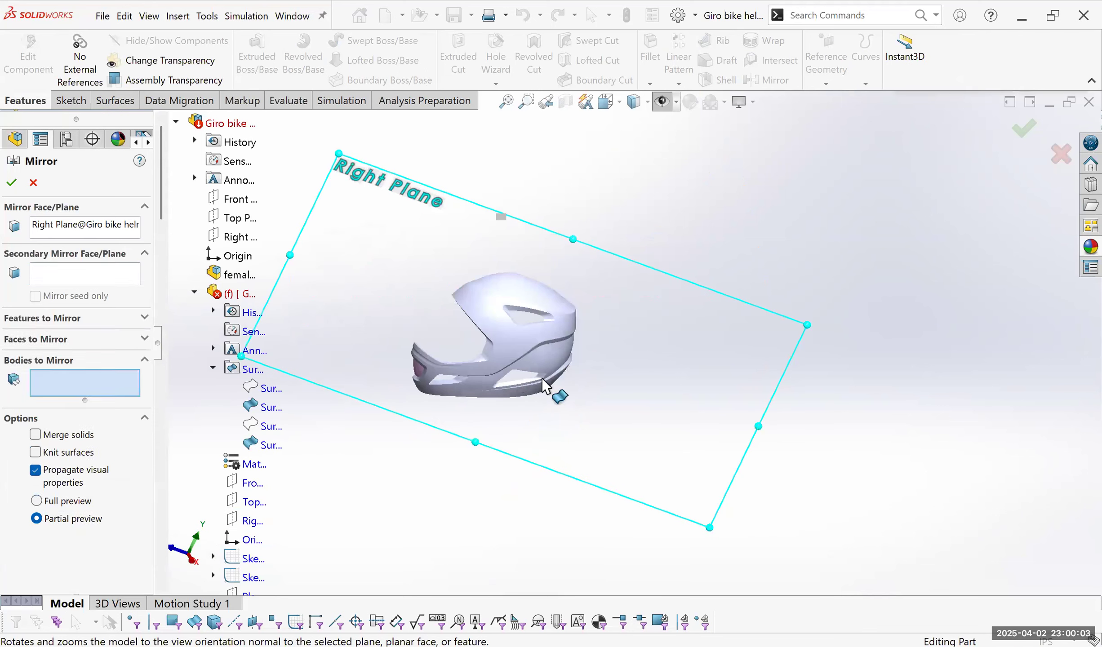
{"action": "scroll", "coordinate": [518, 348], "scroll_direction": "up", "scroll_amount": 2}
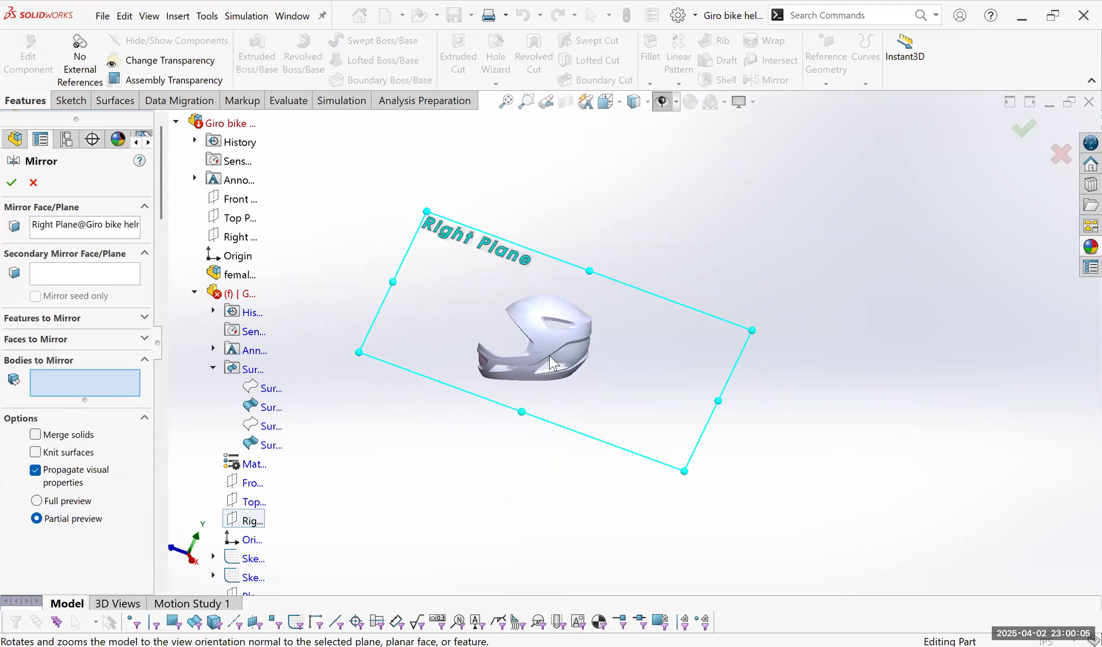
{"action": "middle_click_drag", "start_coordinate": [489, 417], "coordinate": [493, 448]}
{"action": "left_click", "coordinate": [529, 373]}
{"action": "middle_click_drag", "start_coordinate": [528, 373], "coordinate": [527, 355]}
{"action": "left_click", "coordinate": [14, 177]}
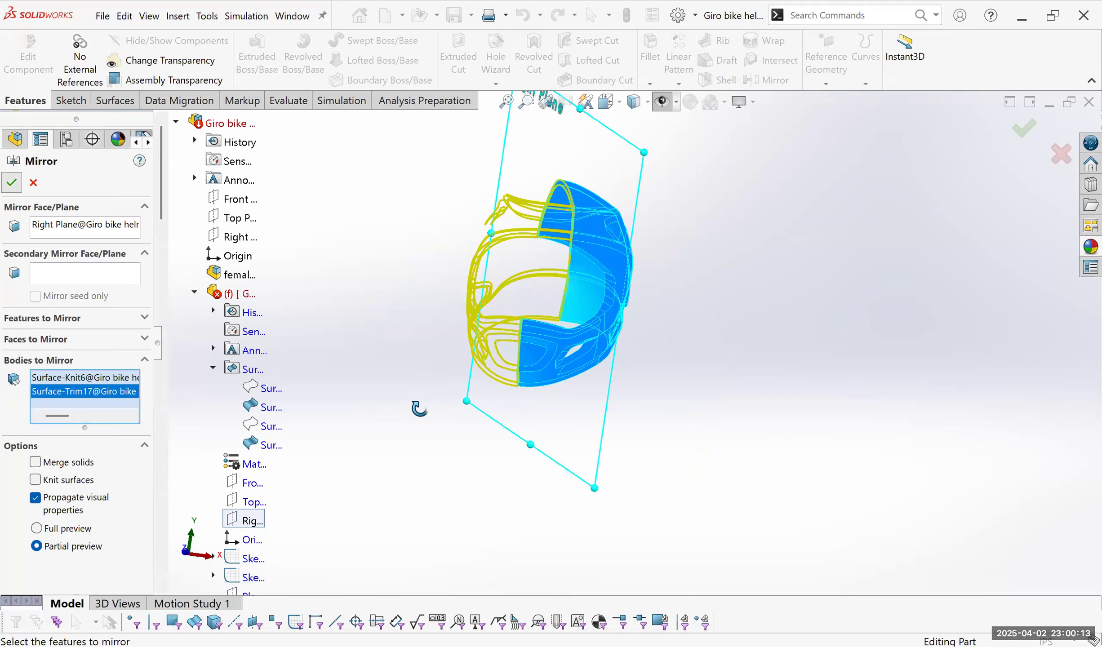
{"action": "middle_click_drag", "start_coordinate": [491, 438], "coordinate": [345, 392]}
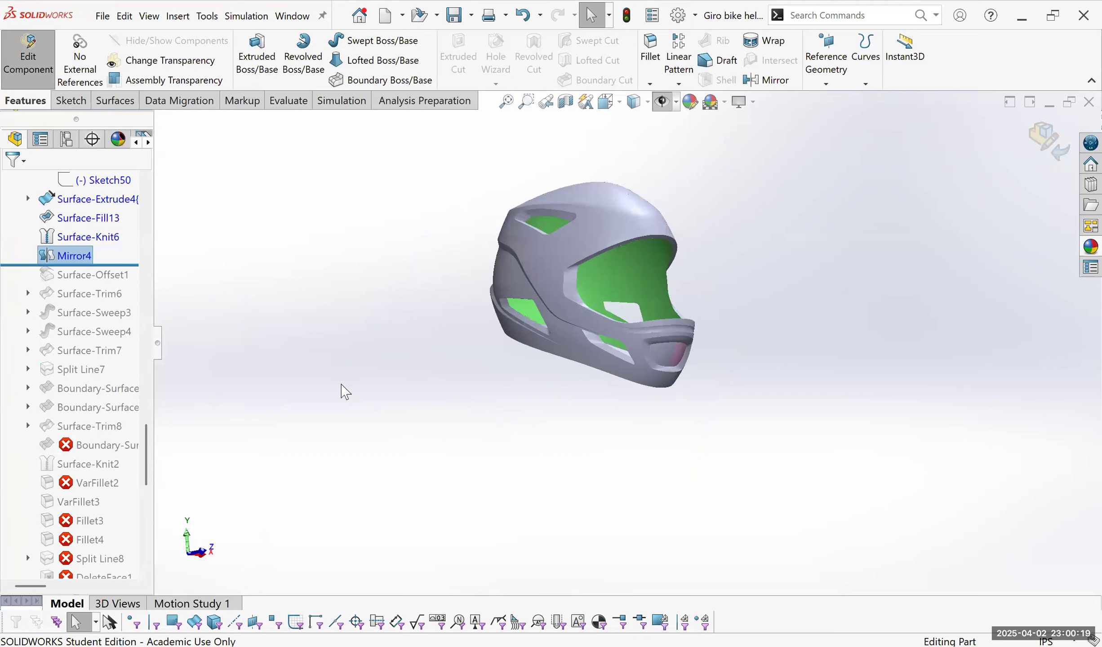
Remove the individual appearances from the helmet's green inner surfaces and the purple front vent face.
{"action": "middle_click_drag", "start_coordinate": [521, 297], "coordinate": [463, 286]}
{"action": "left_click", "coordinate": [533, 252]}
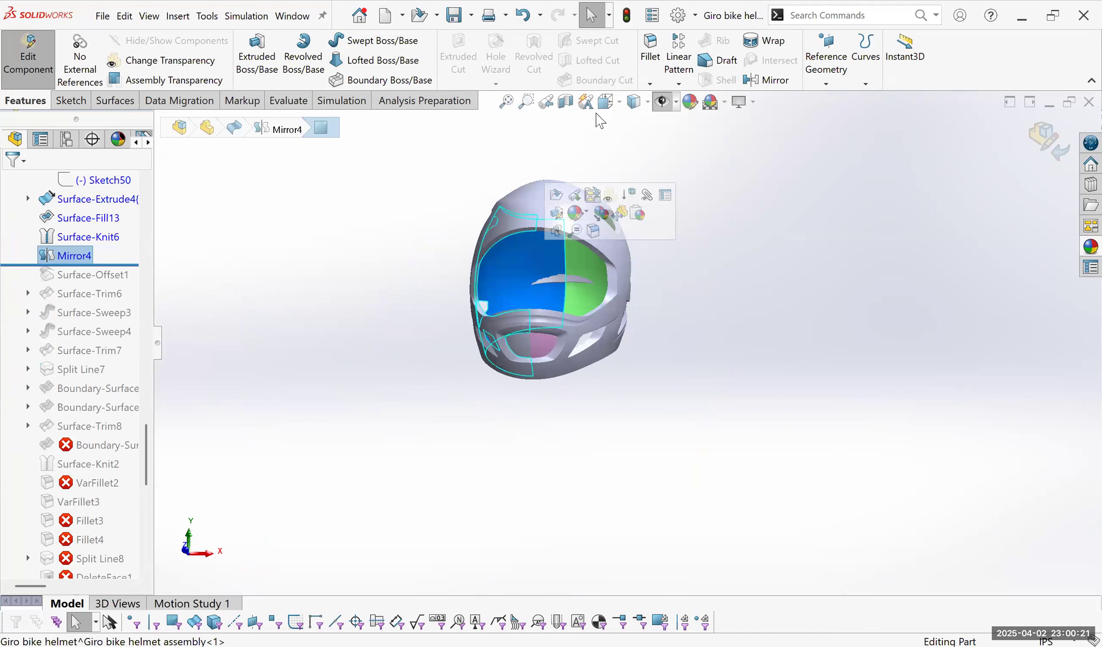
{"action": "right_click", "coordinate": [565, 66]}
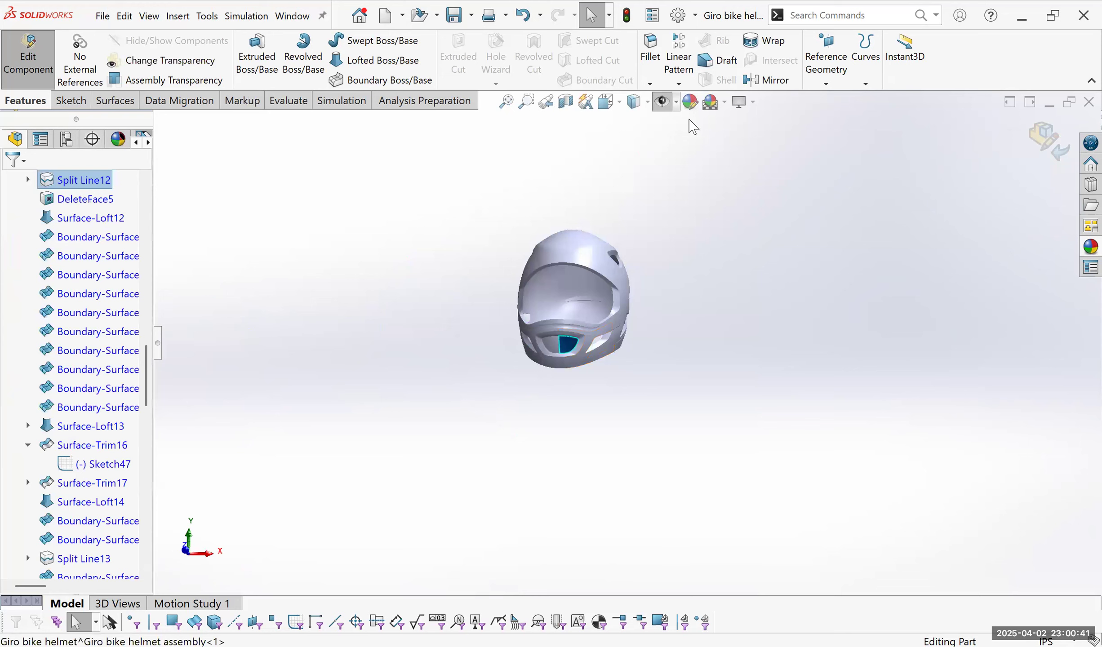
{"action": "right_click", "coordinate": [693, 128]}
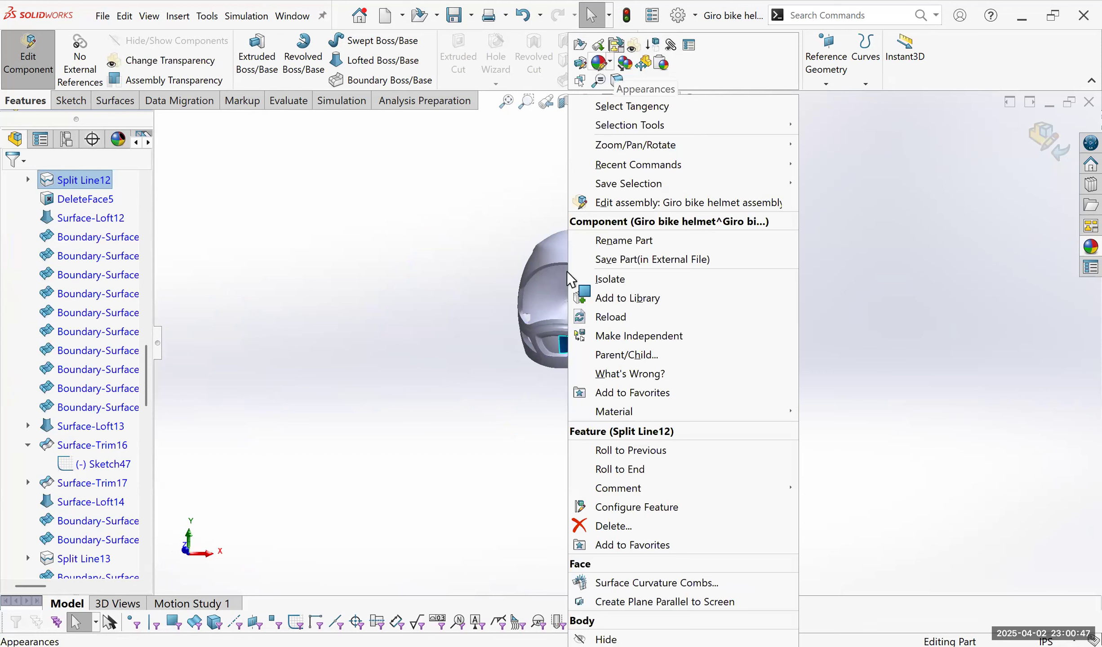
{"action": "left_click", "coordinate": [598, 62]}
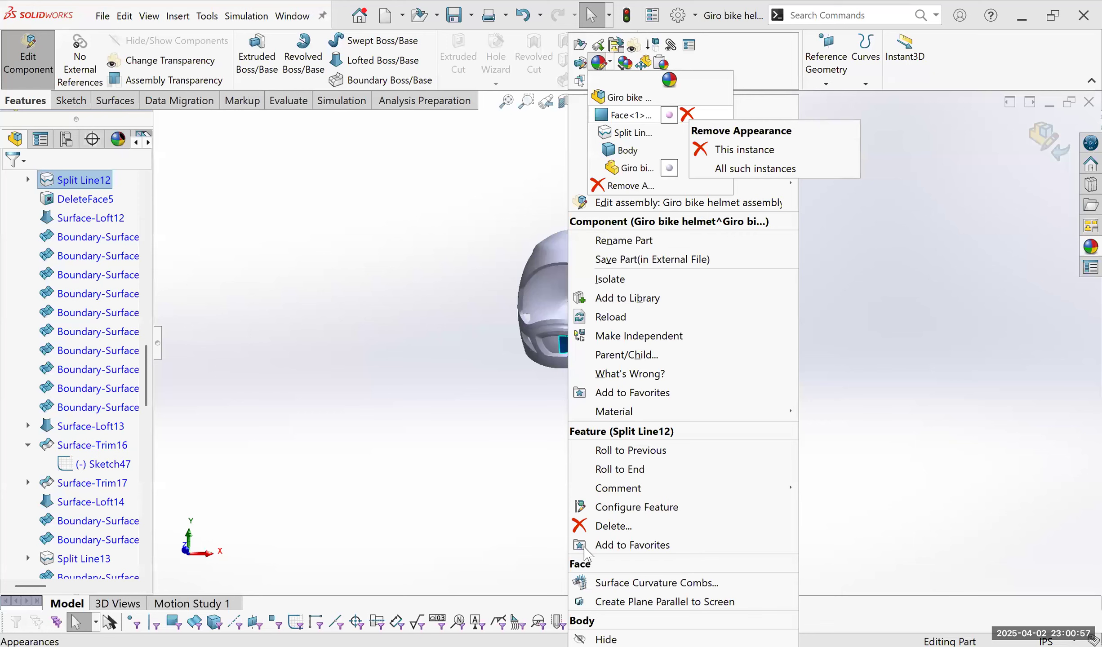
Colour the whole helmet part blue with RGB 0, 125, 167.
{"action": "mouse_move", "coordinate": [541, 474]}
{"action": "middle_mouse_down"}
{"action": "mouse_move", "coordinate": [525, 475]}
{"action": "mouse_move", "coordinate": [552, 464]}
{"action": "middle_mouse_up"}
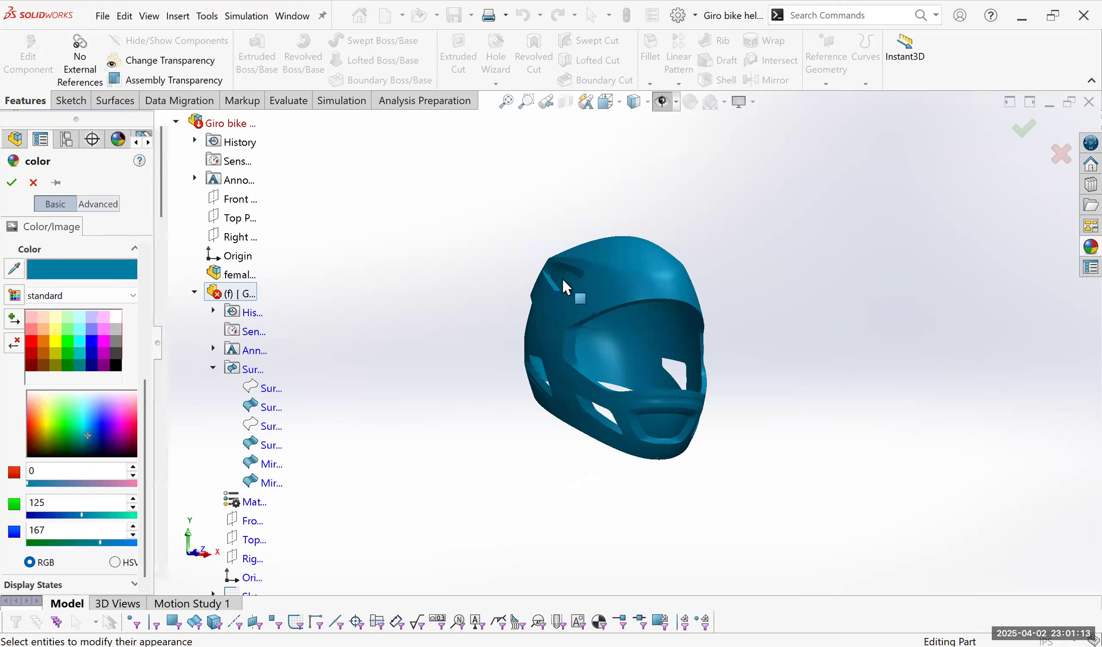
{"action": "middle_click_drag", "start_coordinate": [457, 284], "coordinate": [369, 381]}
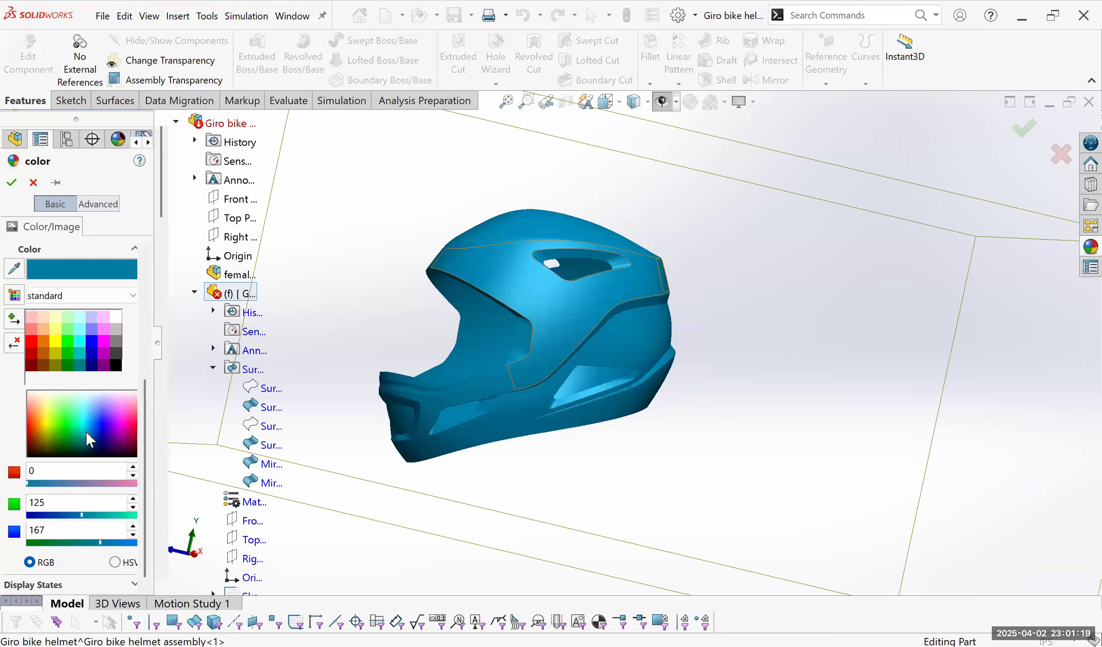
{"action": "middle_click_drag", "start_coordinate": [311, 462], "coordinate": [257, 469]}
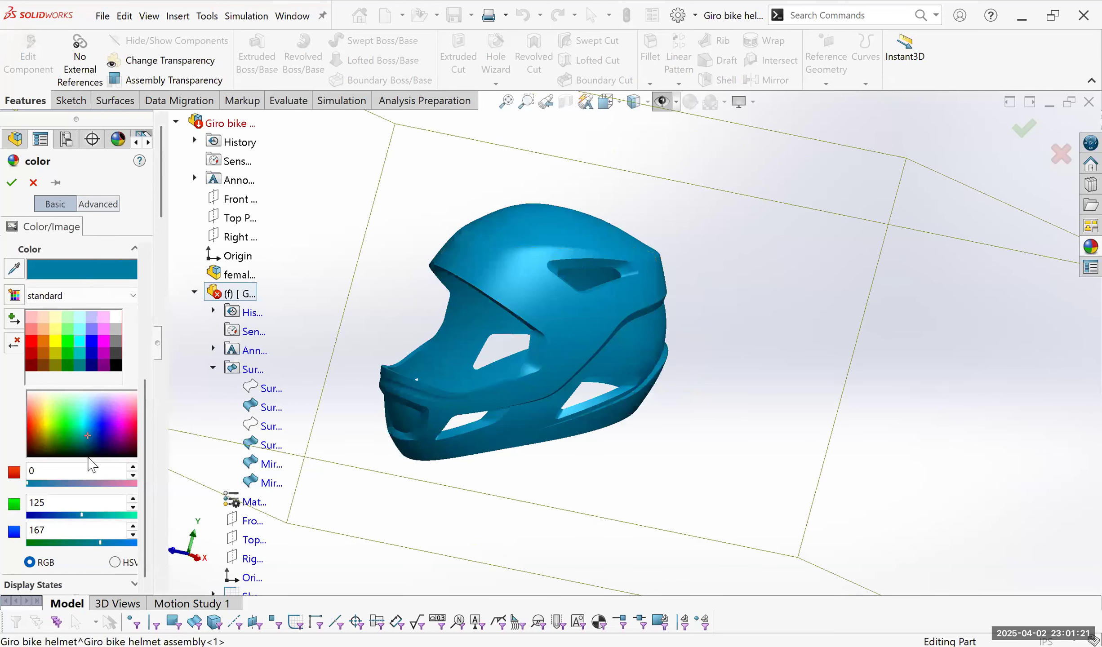